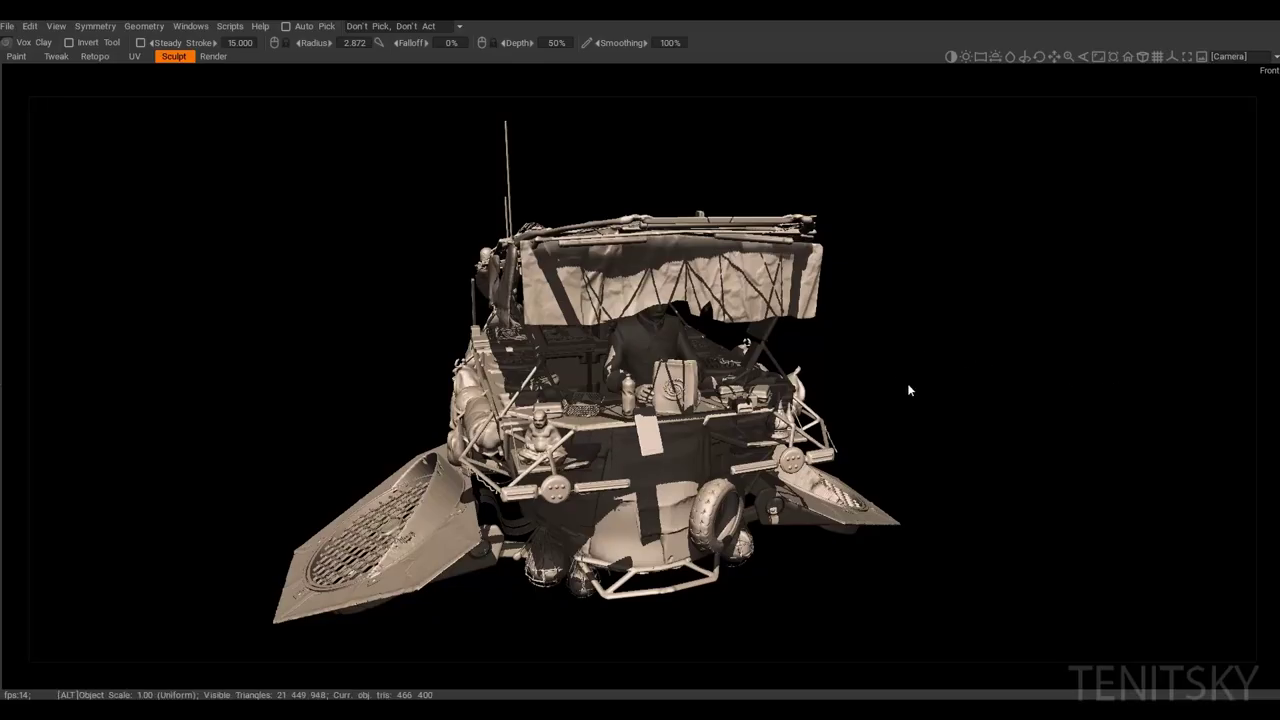
Step: Orbit and zoom around the finished hovering kitchen, then view the mannequin's back and right hand
mouse_move(931, 365)
left_mouse_down("alt")
mouse_move(943, 374)
mouse_move(848, 403)
mouse_move(824, 383)
mouse_move(926, 380)
left_mouse_up("alt")
right_click_drag(979, 404, 897, 389, "alt")
left_click_drag(820, 375, 1045, 346, "alt")
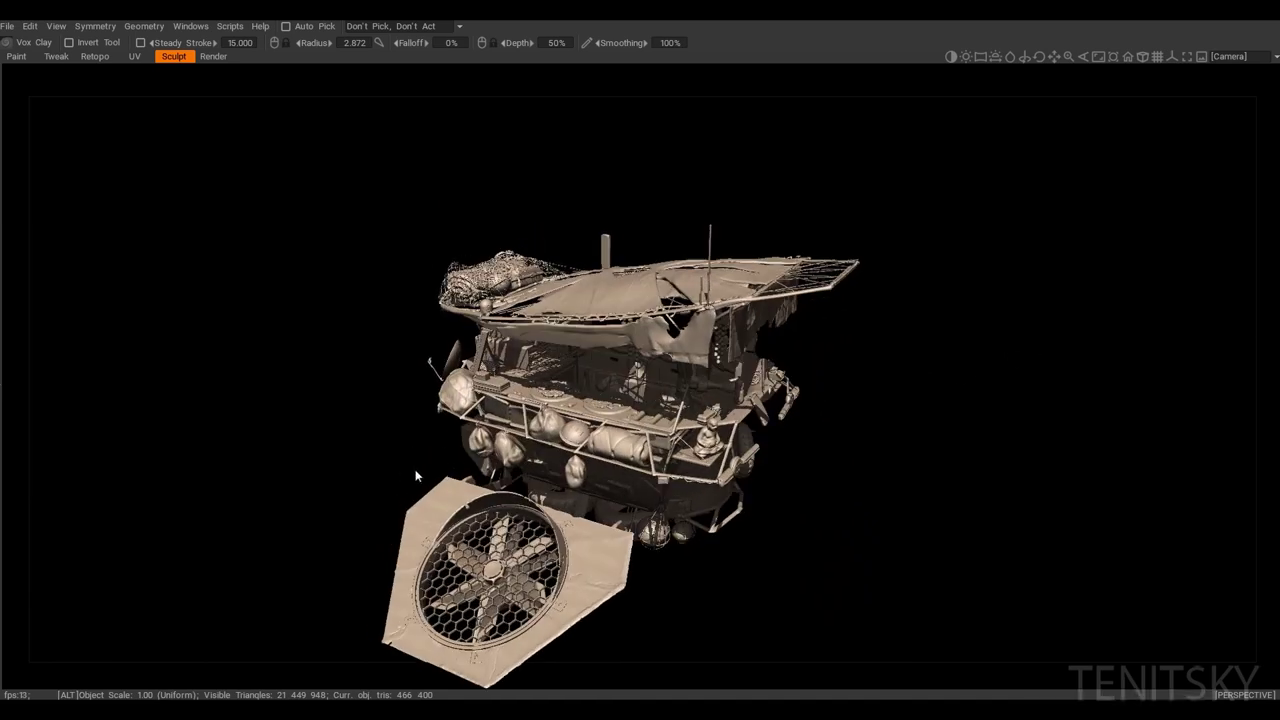
left_click_drag(303, 481, 840, 397, "alt")
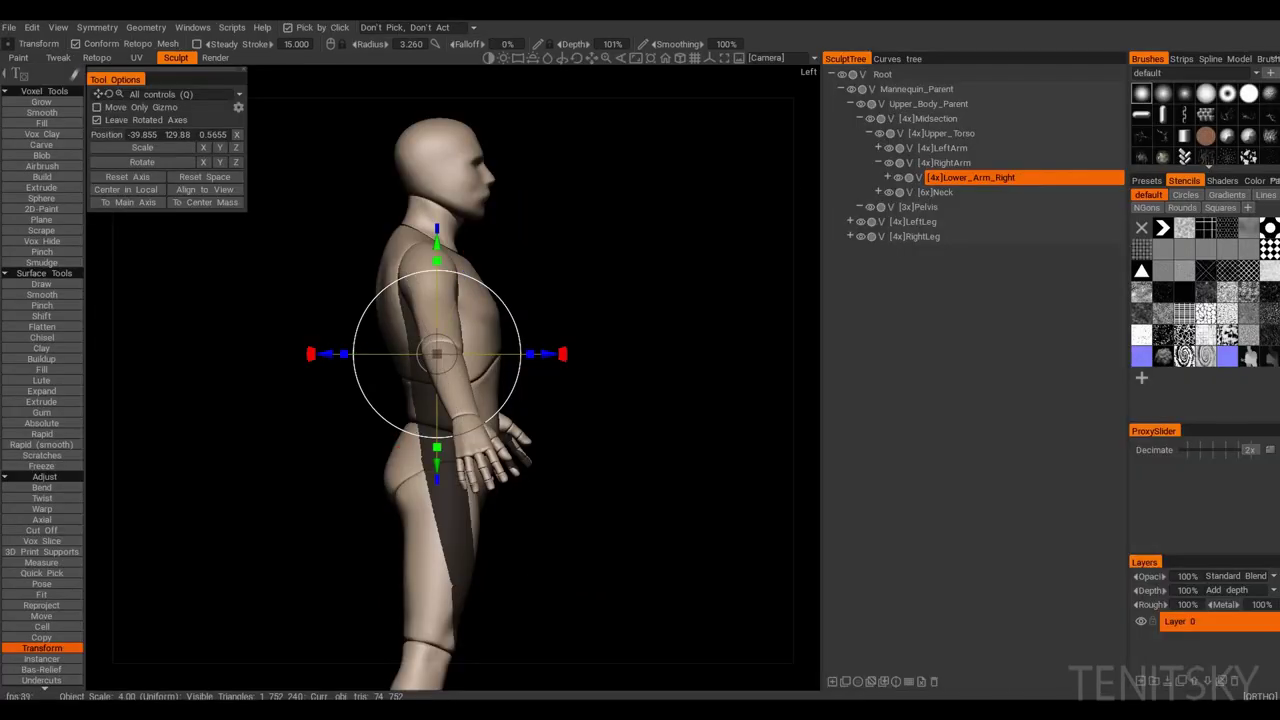
left_click_drag(560, 400, 610, 404, "alt")
left_click_drag(497, 467, 620, 385, "alt")
Step: Select the mannequin's finger, left lower arm and right arm segments and pose both arms reaching forward
left_click(400, 455)
left_click(640, 300)
left_click(623, 330)
left_click(515, 398)
left_click_drag(515, 398, 600, 490, "alt")
left_click_drag(630, 683, 600, 500, "alt")
left_click(553, 375)
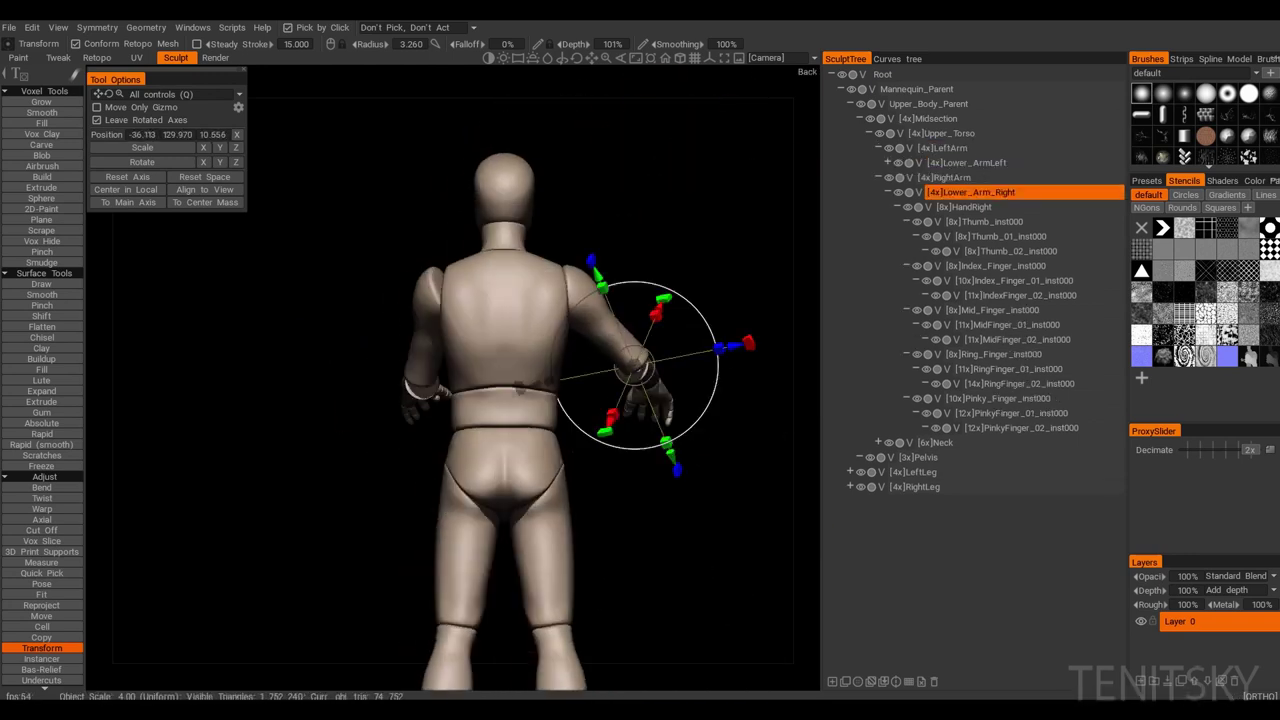
mouse_move(600, 400)
left_mouse_down("alt")
mouse_move(560, 380)
mouse_move(488, 304)
mouse_move(600, 420)
left_mouse_up("alt")
left_click(668, 260)
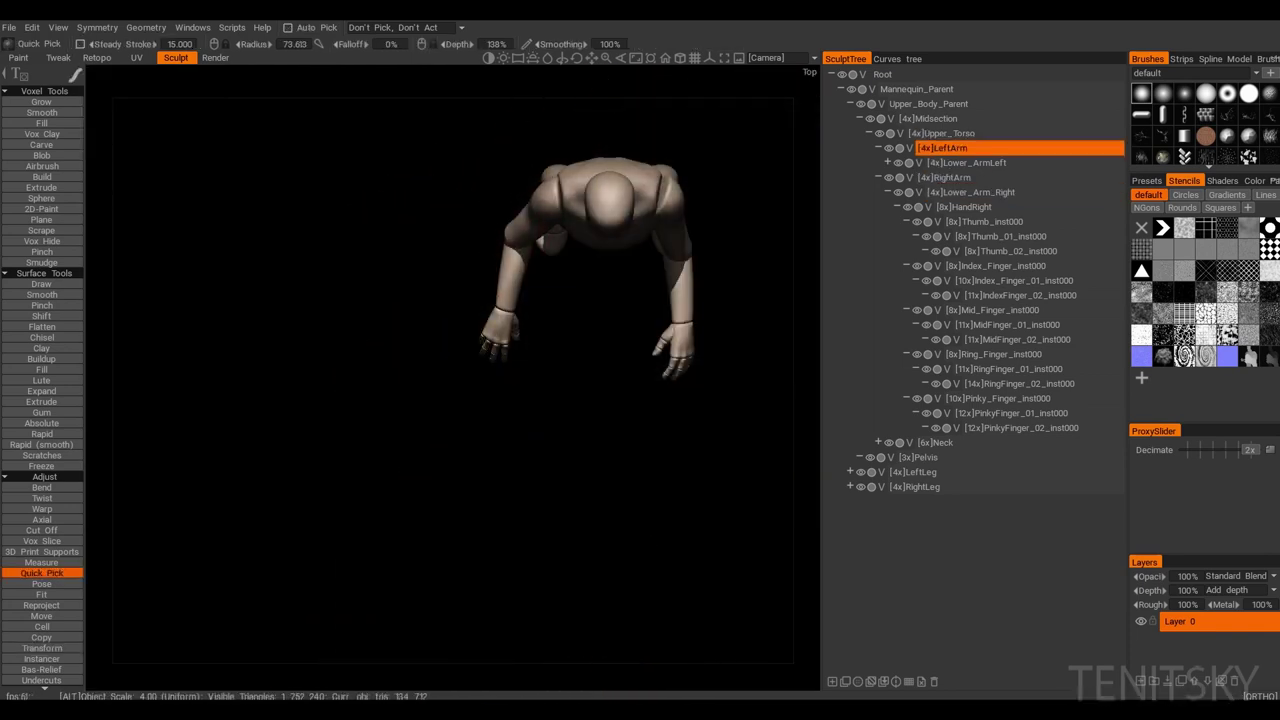
mouse_move(668, 260)
right_mouse_down()
mouse_move(700, 300)
mouse_move(640, 300)
right_mouse_up()
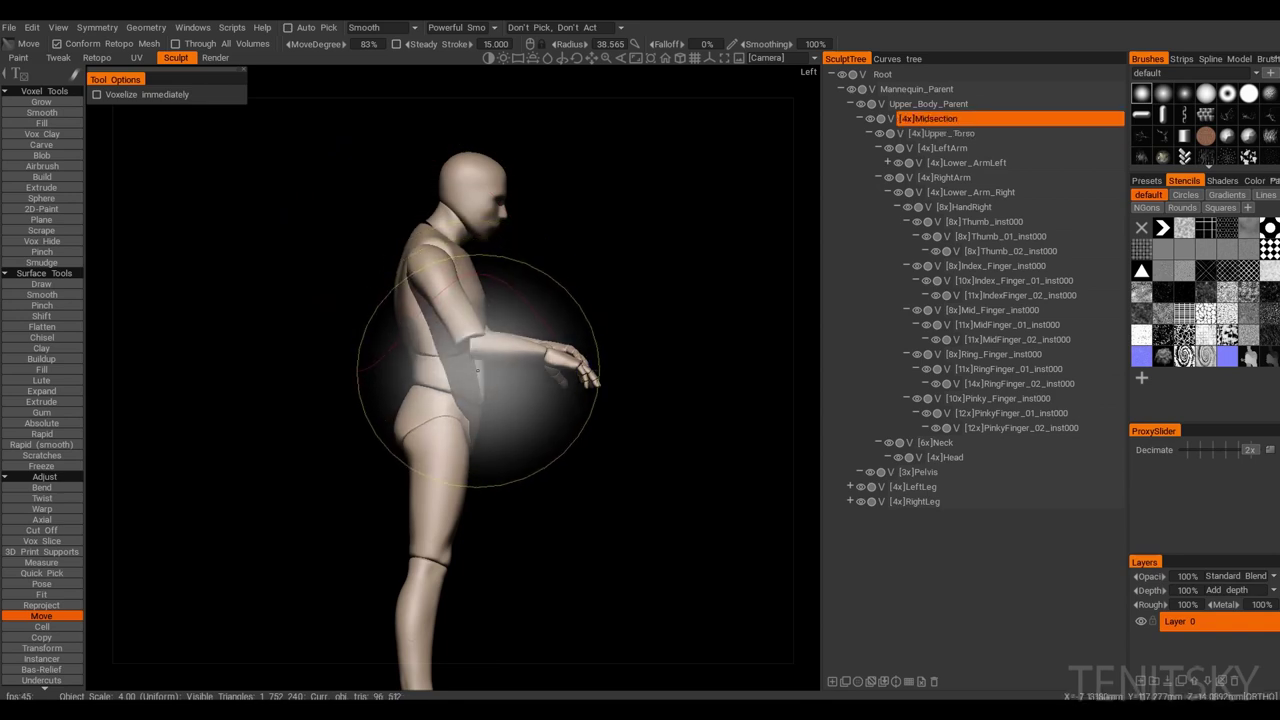
left_click_drag(478, 372, 640, 372, "alt")
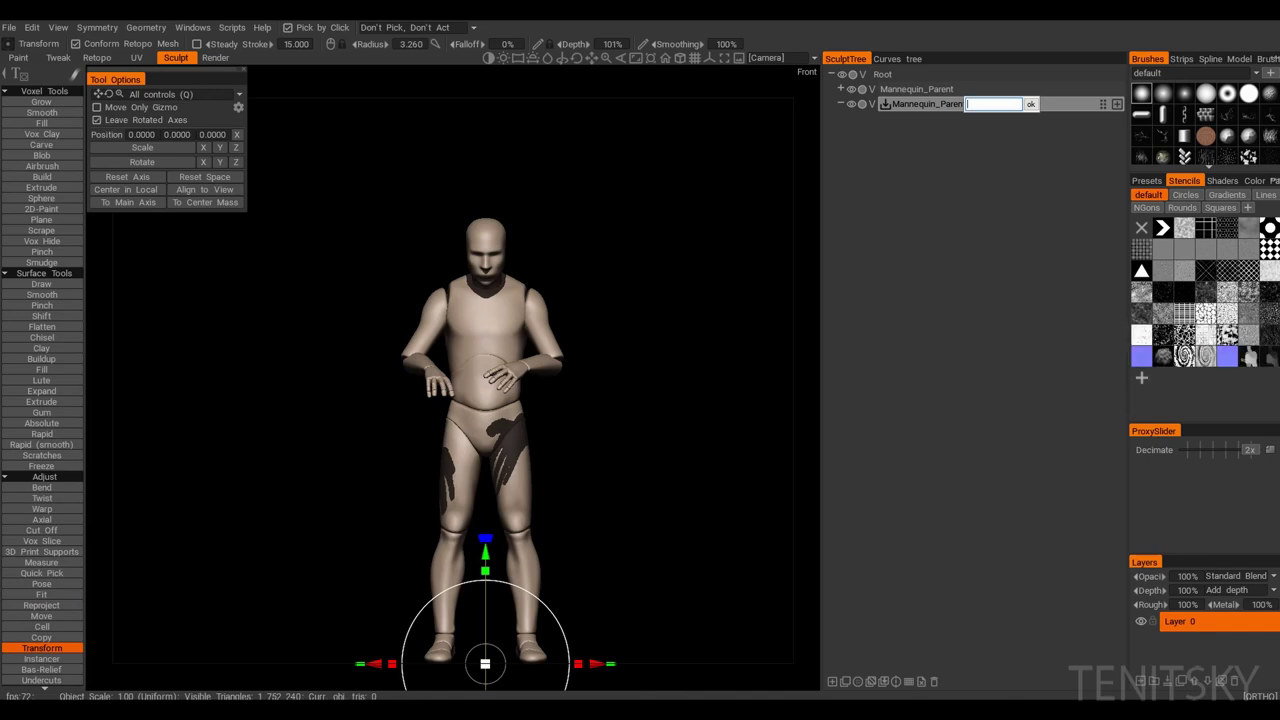
Step: Name the new volume Kitchen and set up the Blob brush with On Plane
type("en")
key("Return")
left_click_drag(500, 350, 500, 450, "alt")
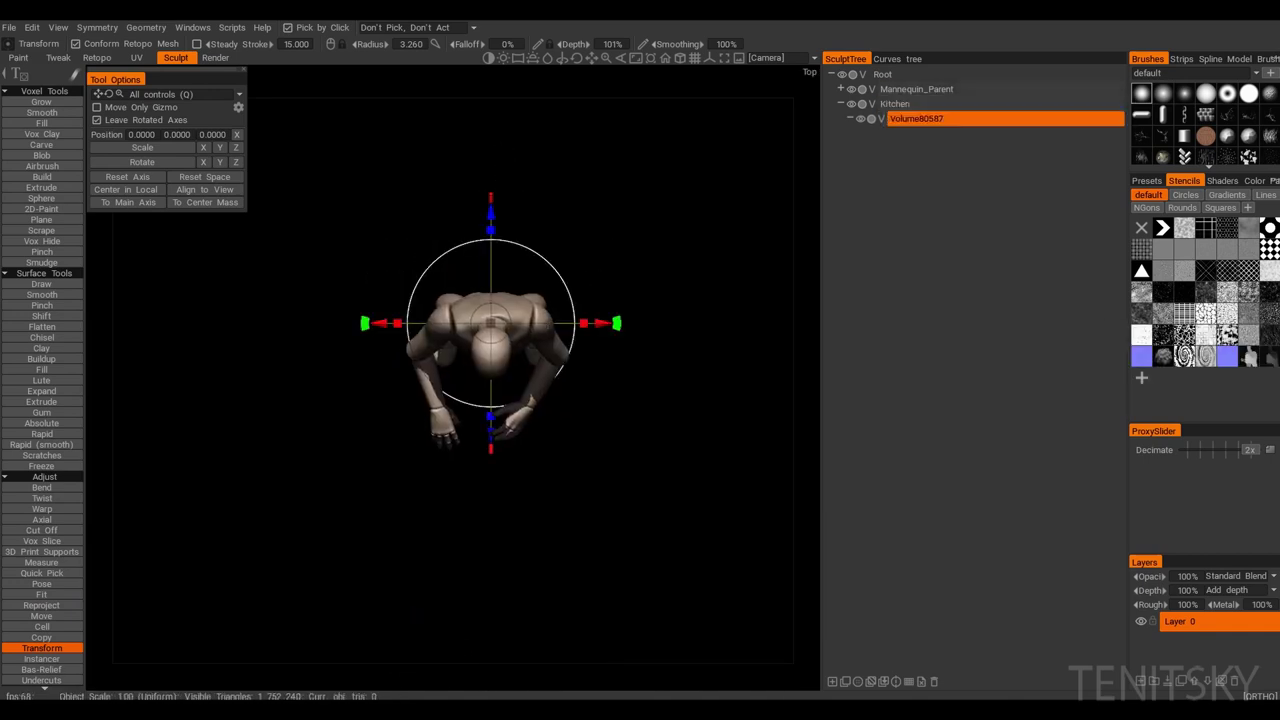
left_click(41, 155)
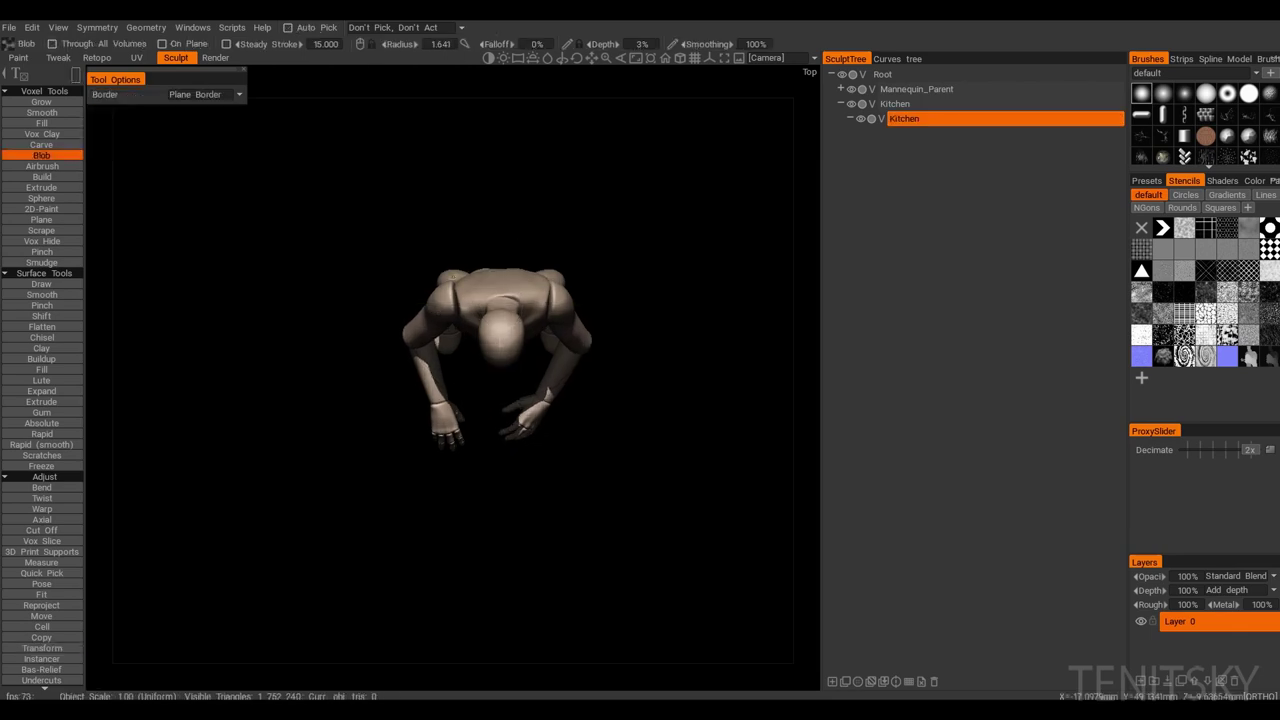
left_click(162, 44)
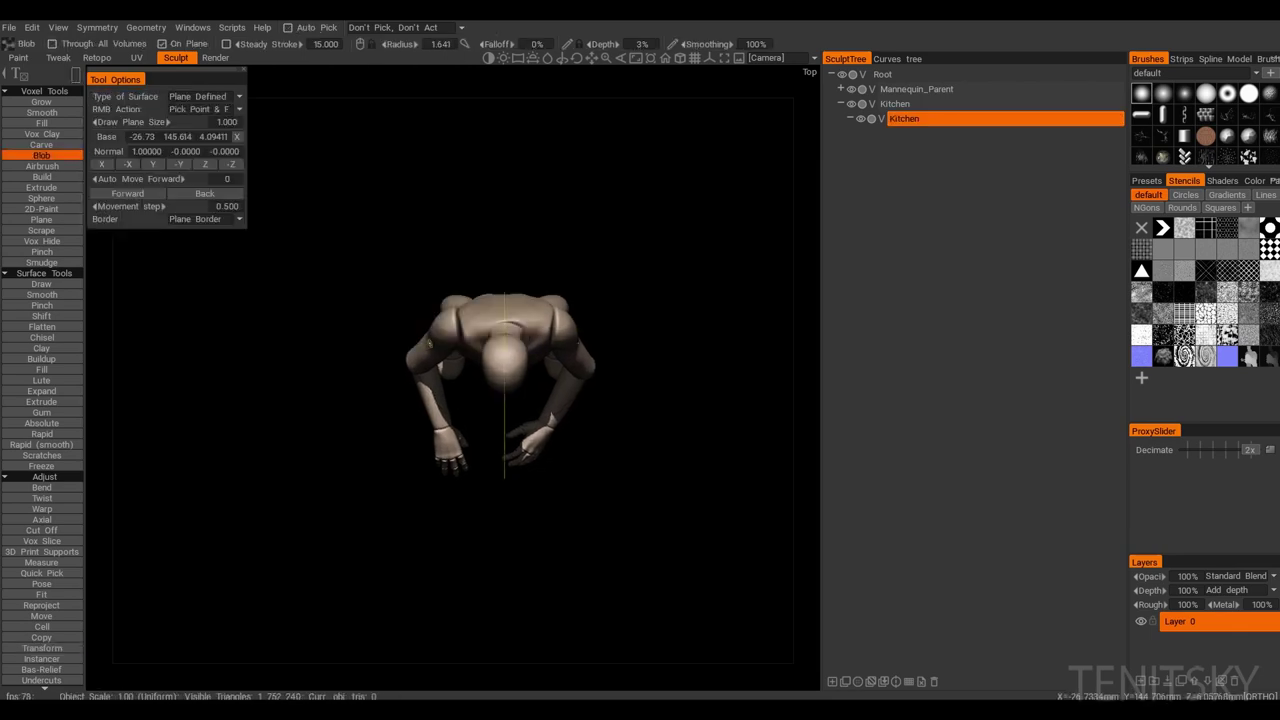
left_click_drag(510, 378, 498, 330, "alt")
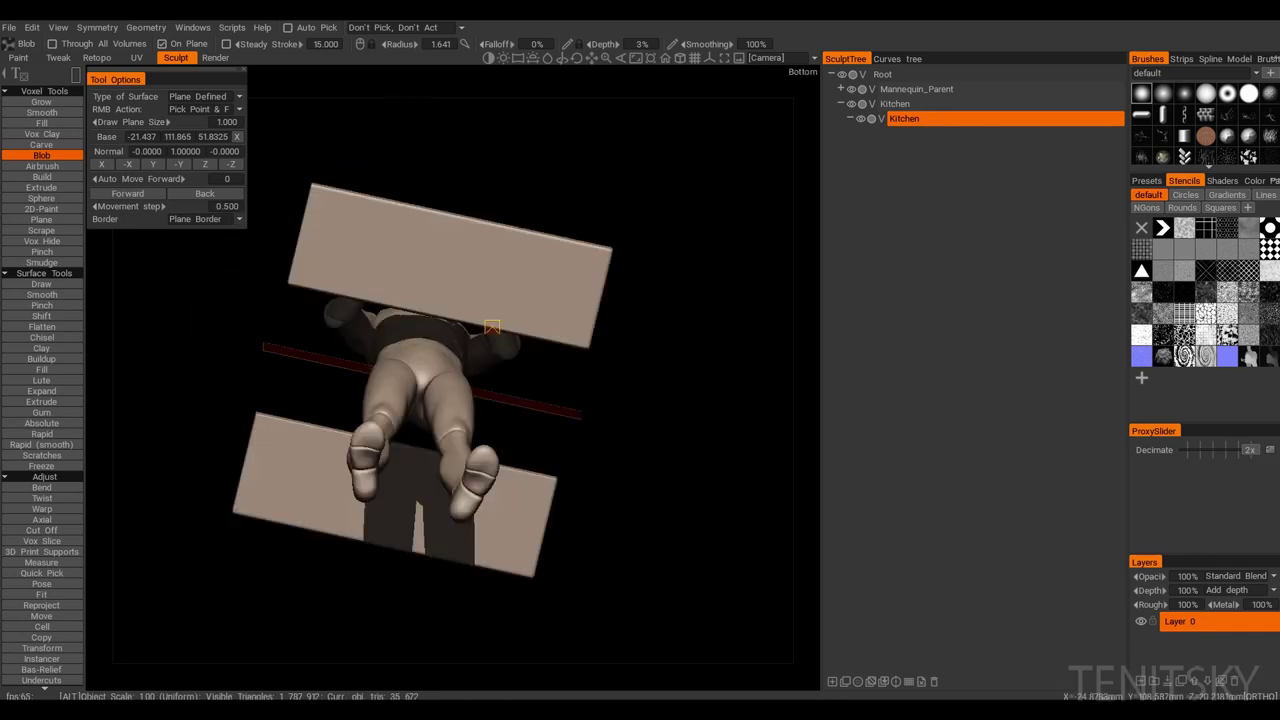
Step: Draw a flat rectangular counter slab beside the mannequin in Top view
left_click_drag(264, 172, 376, 220)
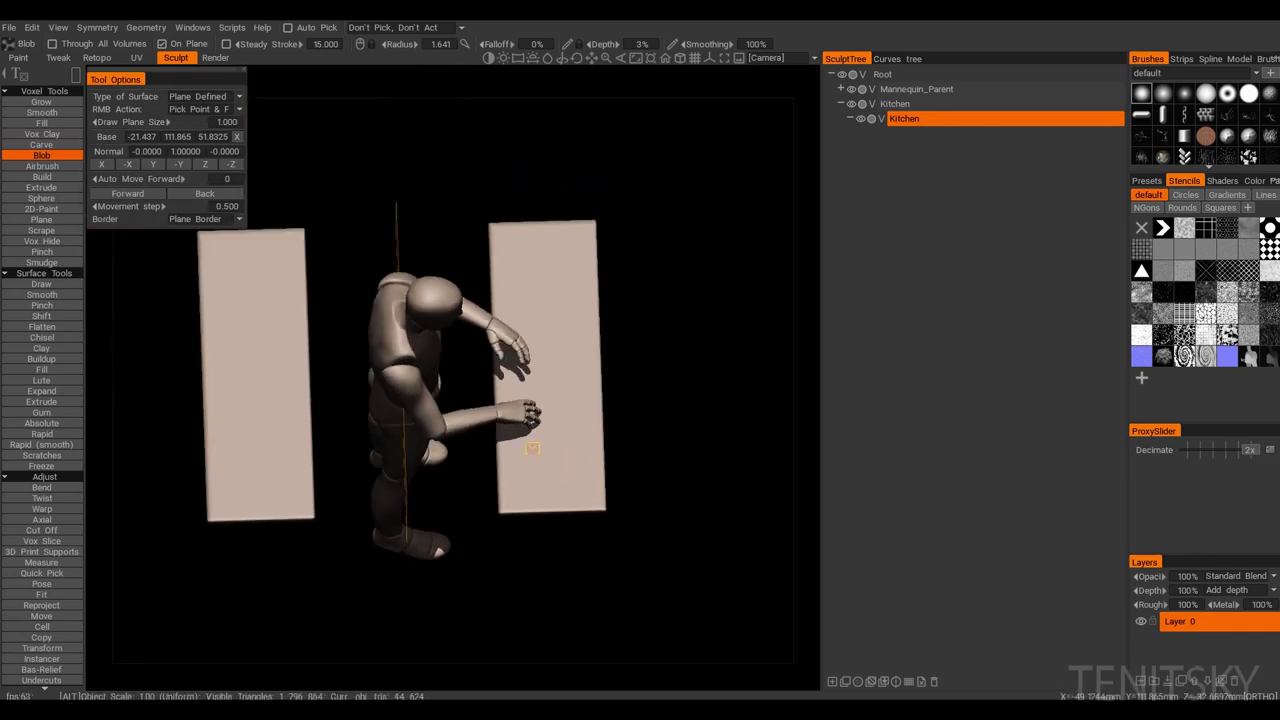
scroll(400, 289, "up", 2)
middle_click_drag(400, 289, 369, 347)
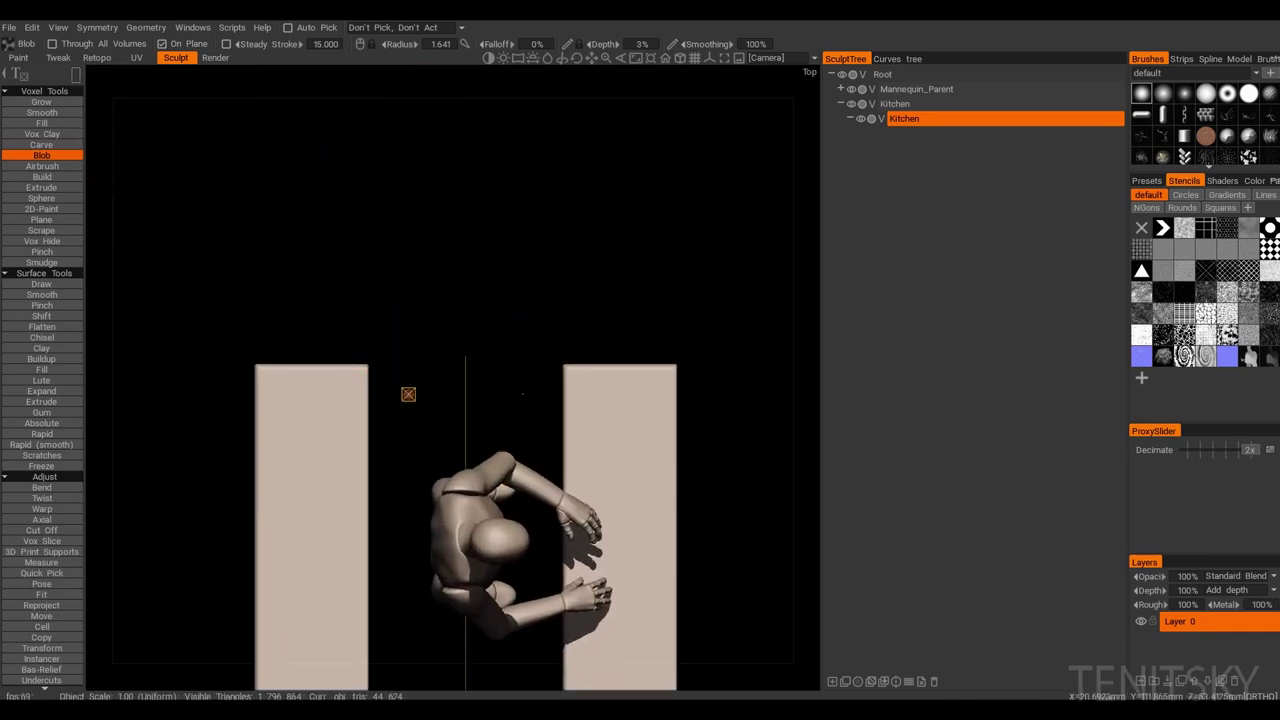
left_click_drag(408, 394, 432, 318, "alt")
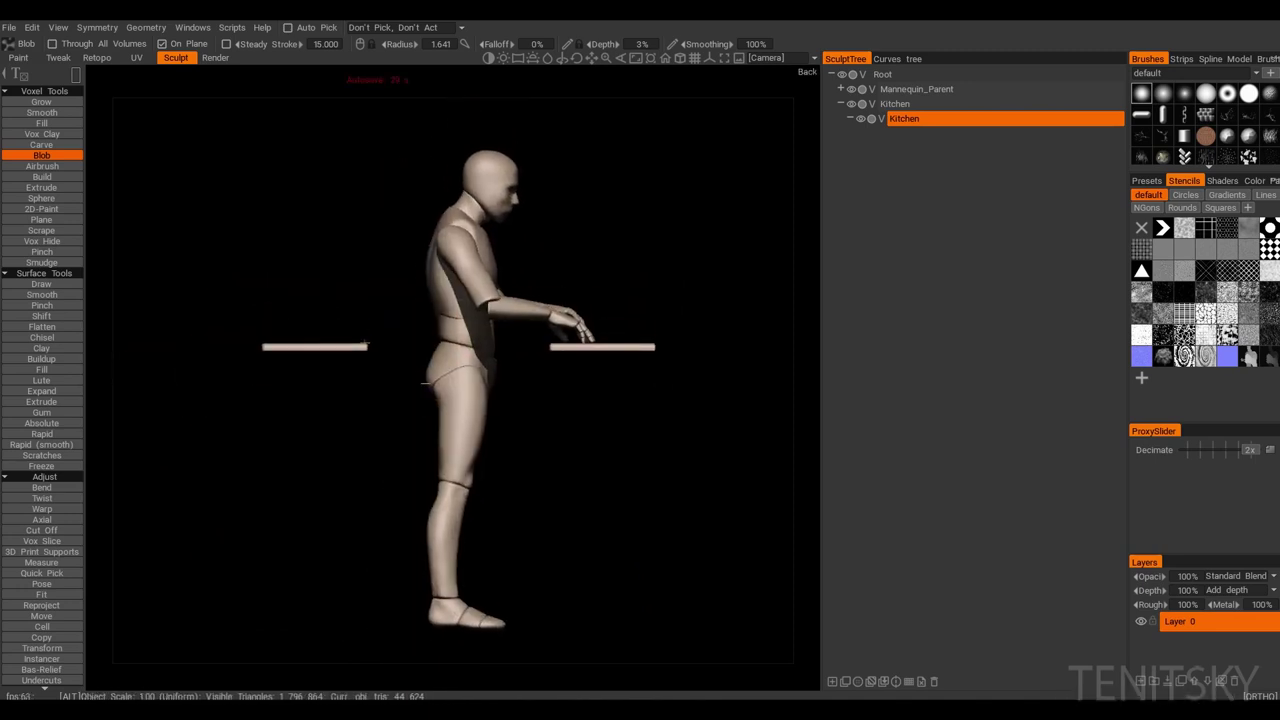
mouse_move(424, 382)
left_mouse_down("alt")
mouse_move(451, 443)
mouse_move(420, 363)
left_mouse_up("alt")
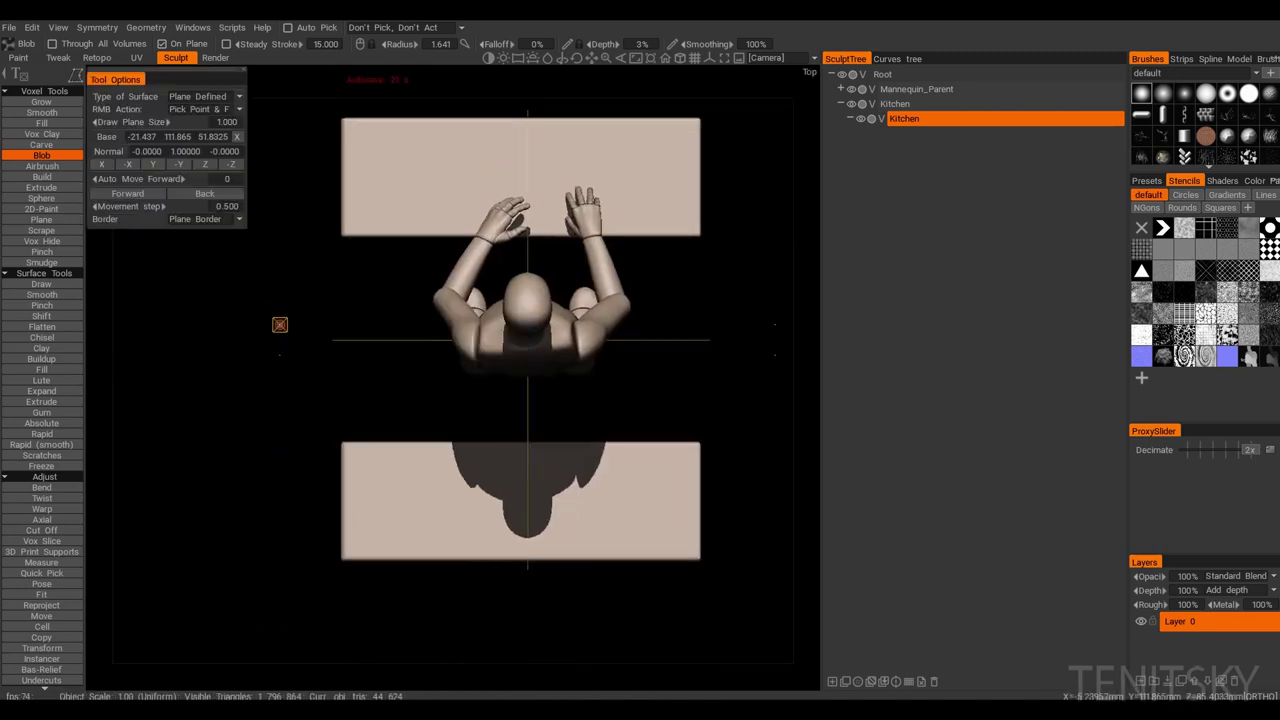
Step: Add wide wing slabs beside both counters and cut their corners off diagonally
left_click(322, 231)
middle_click_drag(322, 231, 328, 275)
left_click(353, 162)
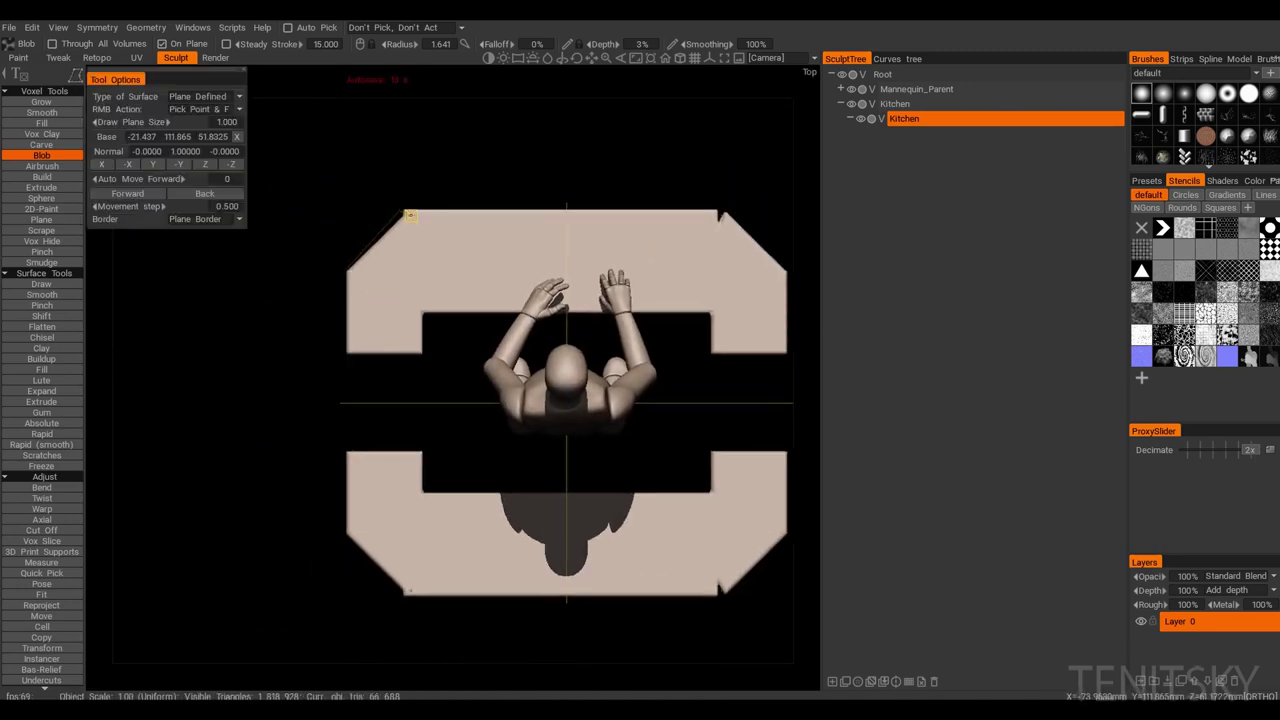
scroll(408, 214, "down", 1)
left_click_drag(650, 504, 608, 491)
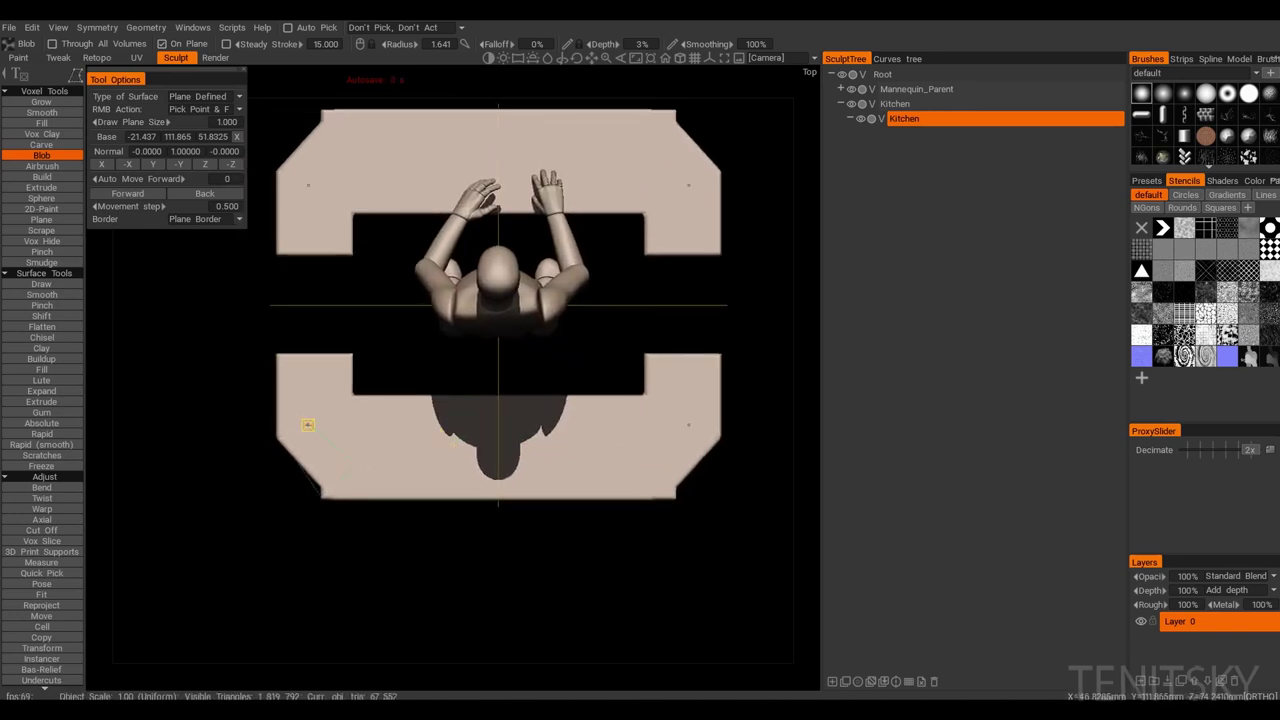
left_click_drag(308, 425, 695, 340, "alt")
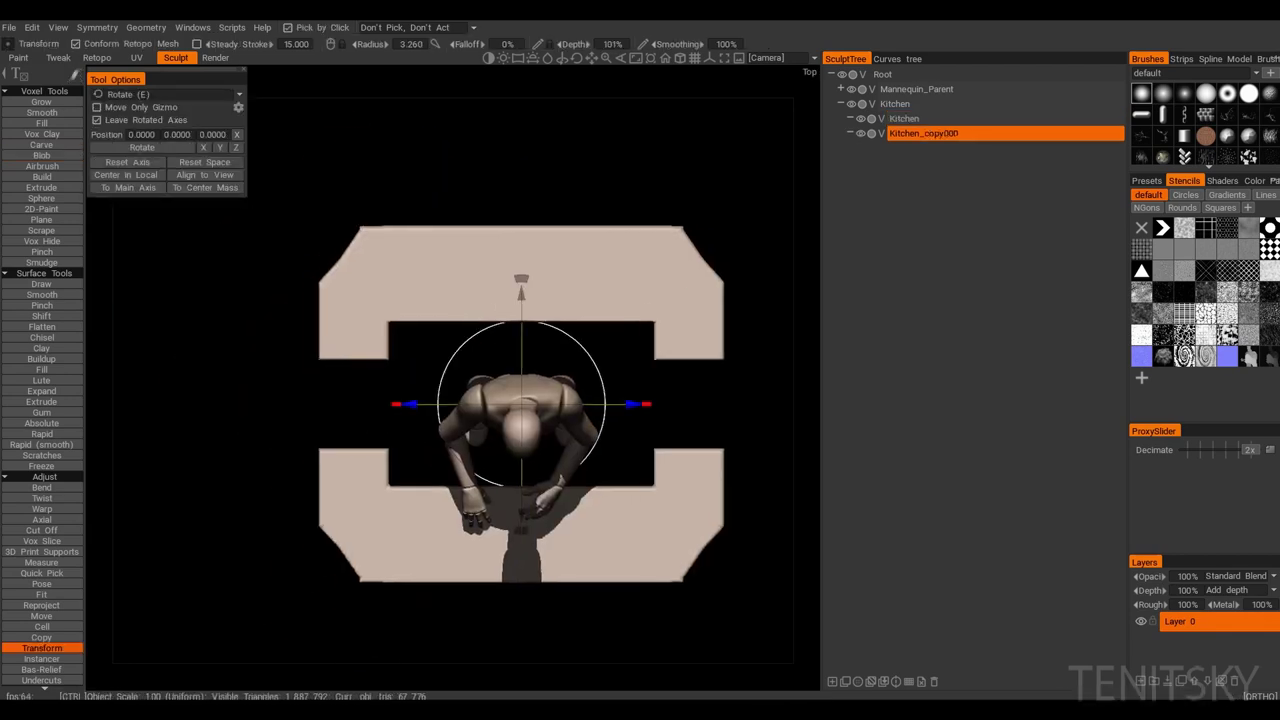
scroll(652, 395, "up", 3)
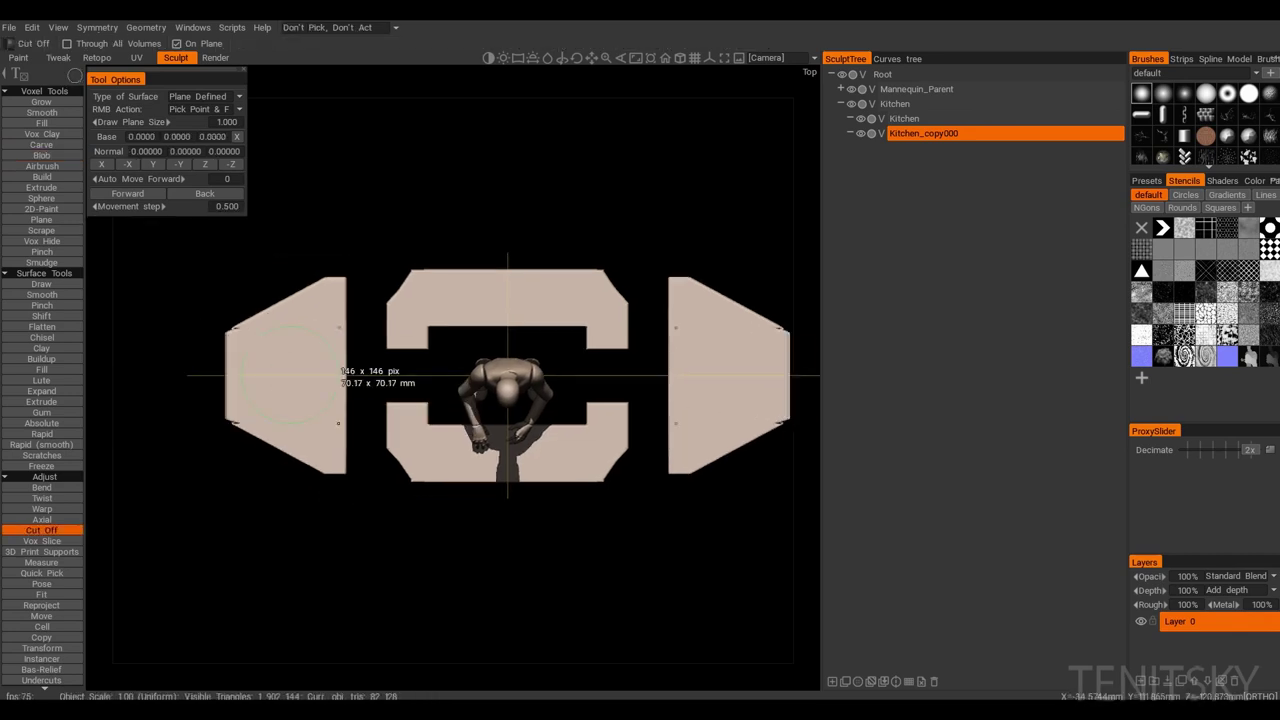
Step: Cut circular holes through both side wings and split the left wing off
left_click_drag(338, 423, 338, 423)
left_click_drag(338, 423, 311, 395, "alt")
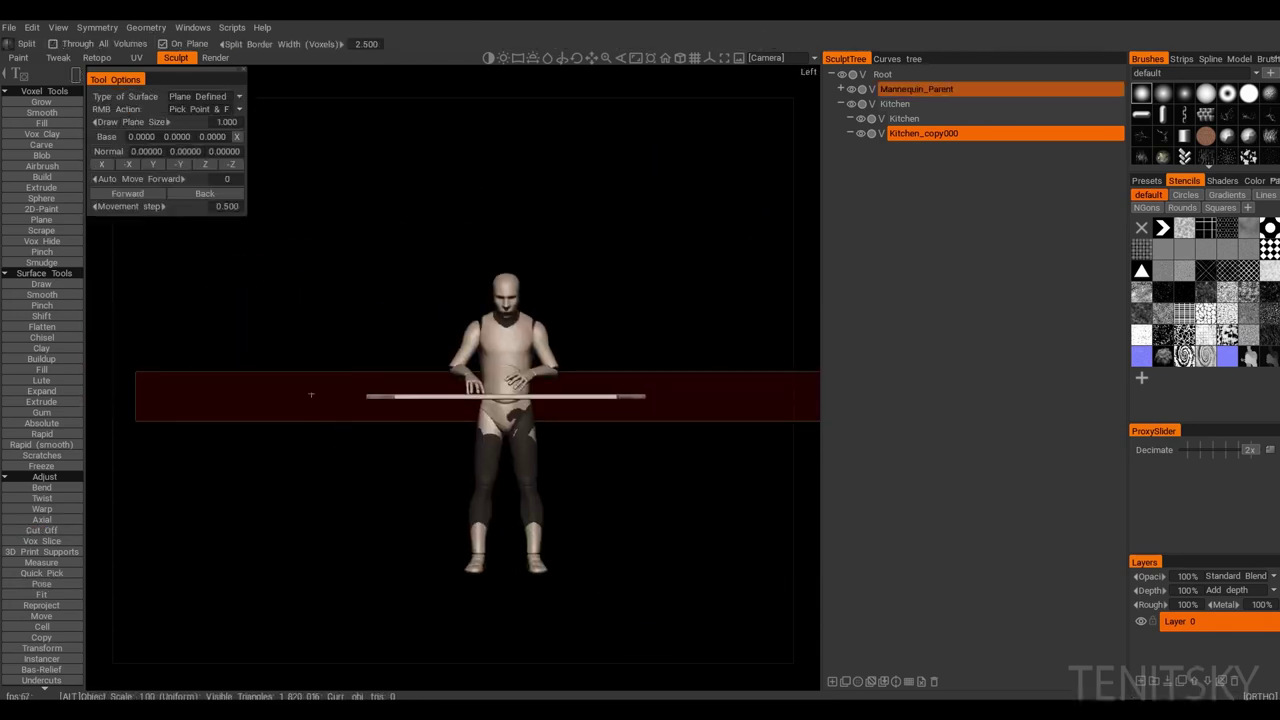
left_click_drag(147, 452, 326, 350)
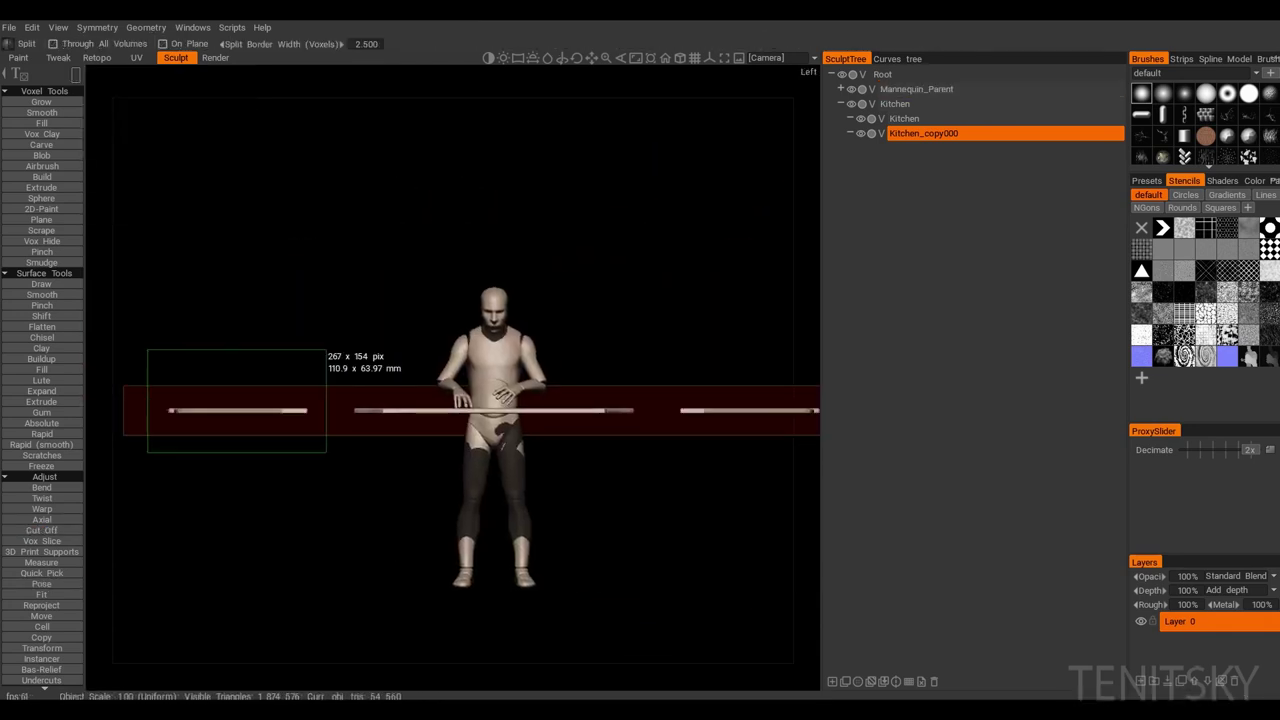
left_click(41, 572)
left_click_drag(450, 400, 420, 332, "alt")
Step: Duplicate the counter volume, then select Kitchen_copy001 and mark its left wing with Pose
key("ctrl+d")
left_click(41, 155)
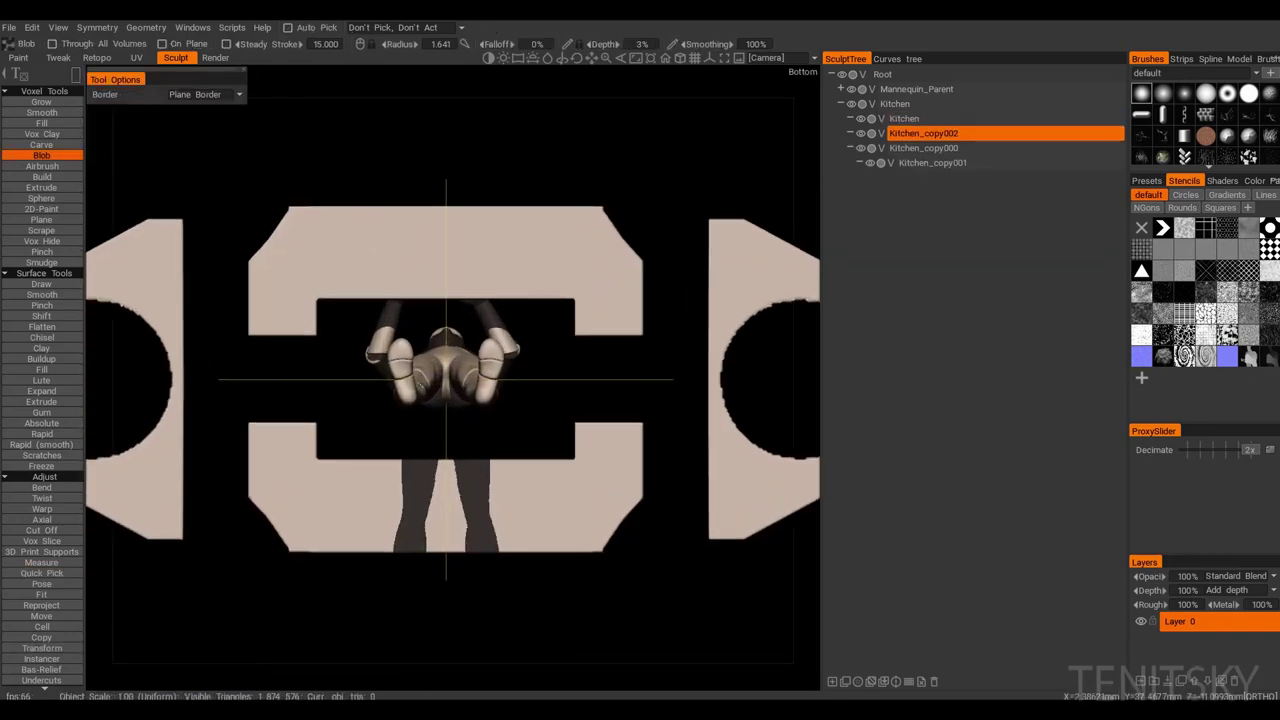
left_click_drag(460, 400, 420, 355, "alt")
left_click_drag(420, 480, 412, 495, "alt")
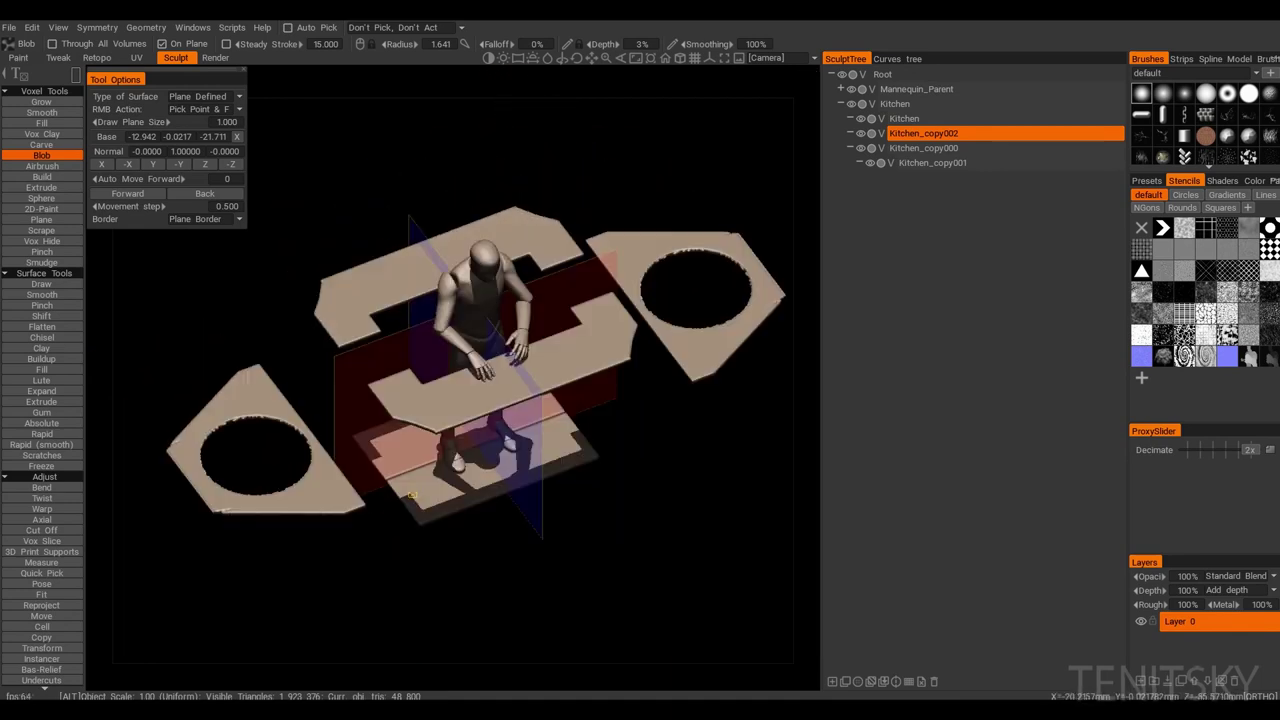
left_click(932, 162)
left_click(41, 583)
left_click_drag(246, 286, 457, 557)
Step: Show the Transform gizmo in Top view and duplicate the wing volume
key("KP_4")
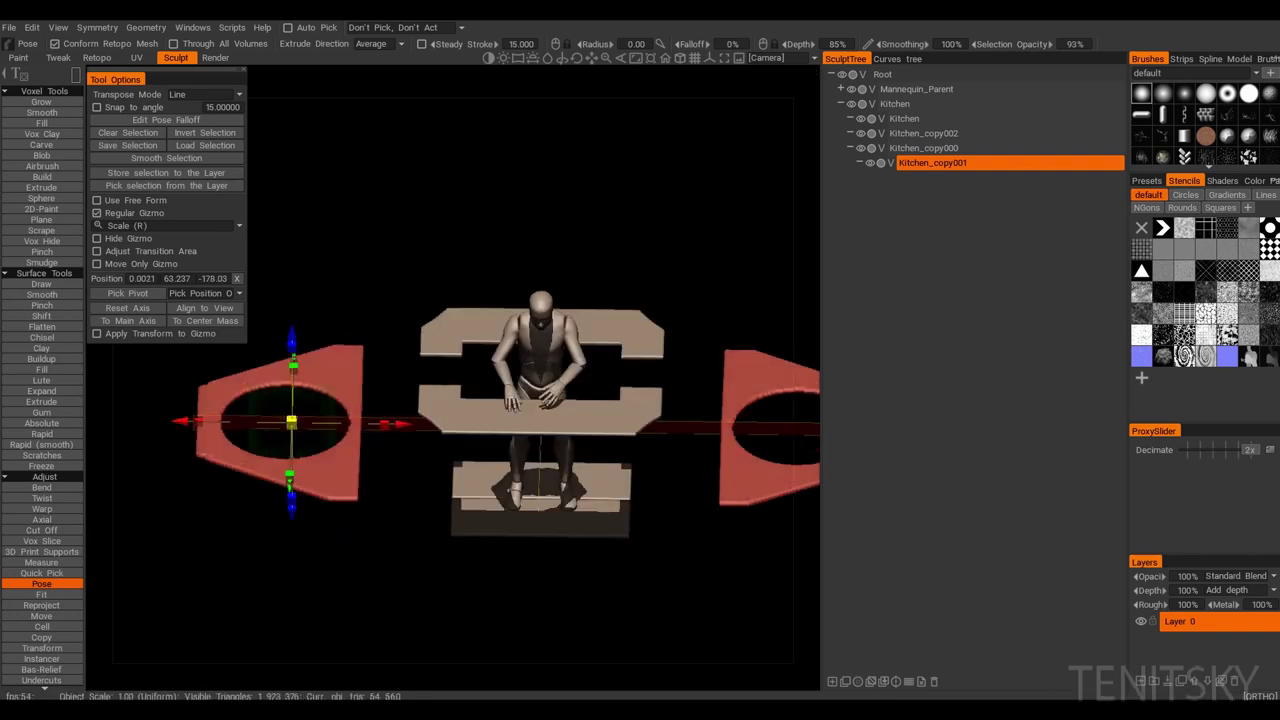
left_click_drag(372, 445, 376, 478, "alt")
mouse_move(450, 450)
left_mouse_down("alt")
mouse_move(500, 400)
mouse_move(480, 470)
mouse_move(460, 430)
left_mouse_up("alt")
key("q")
key("KP_8")
left_click(904, 118)
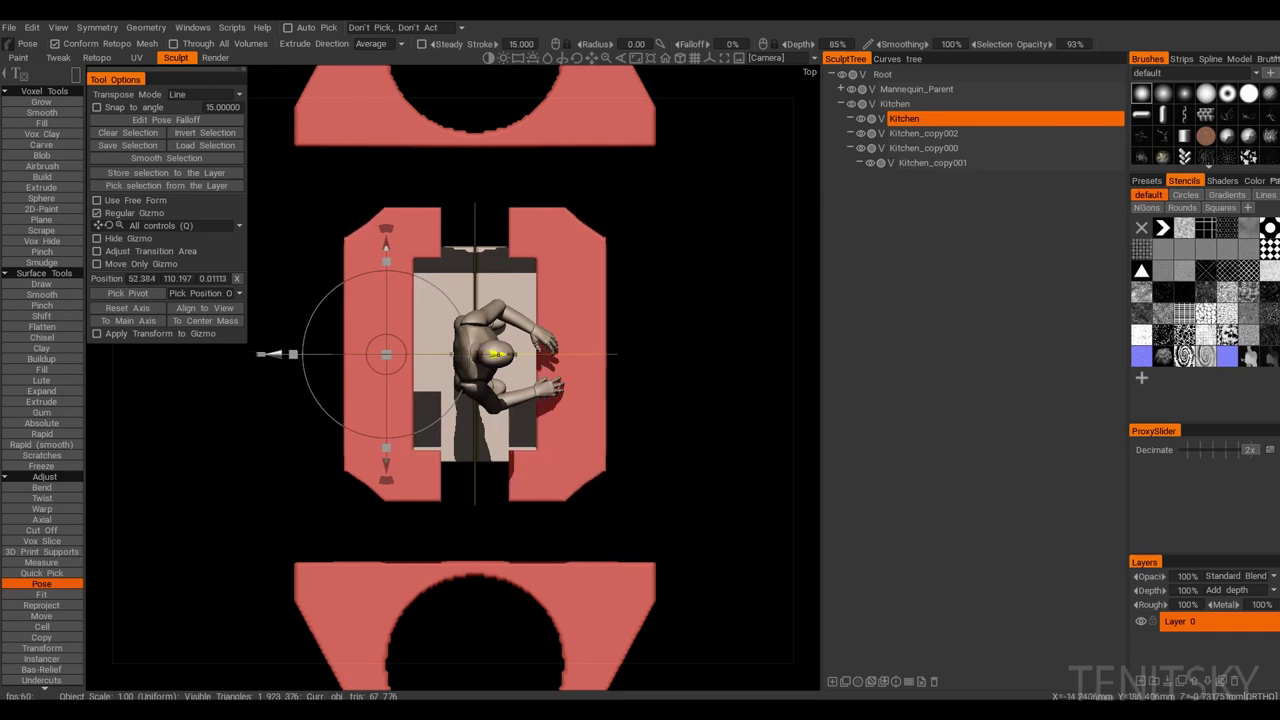
left_click(480, 605)
key("ctrl+d")
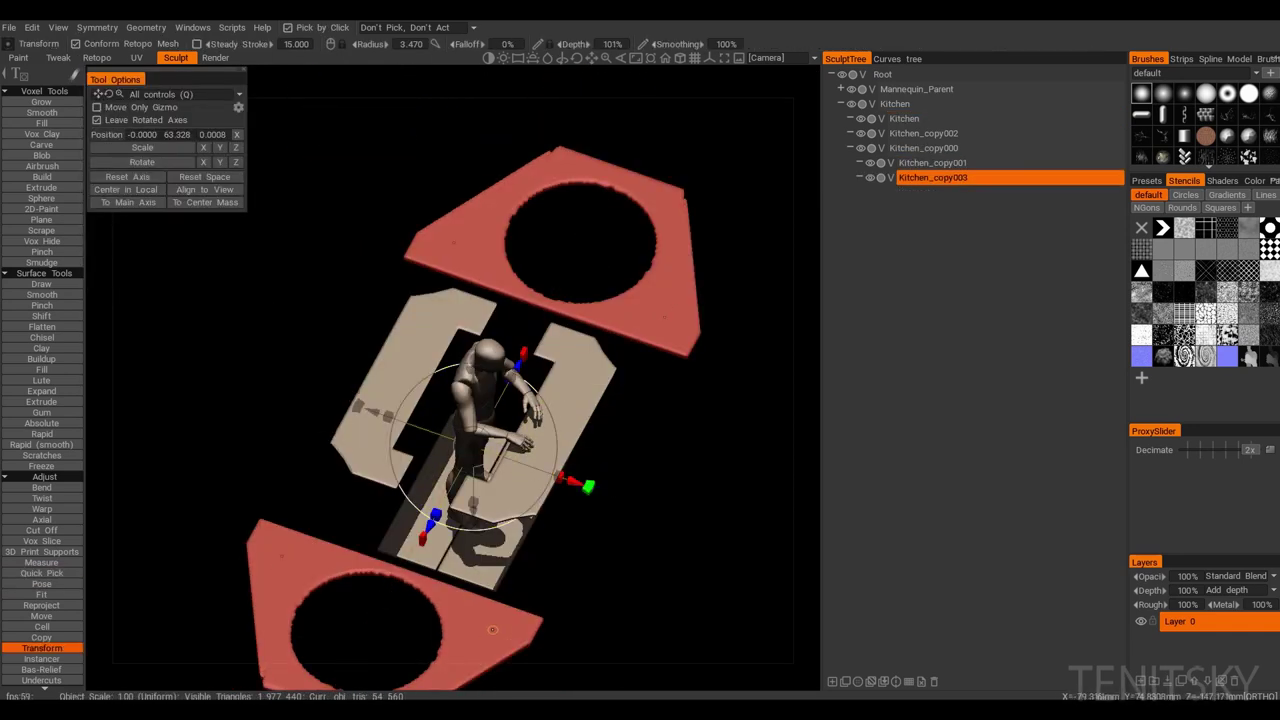
Step: Mark the centre counter piece with Pose for reshaping and reposition the mannequin with Move
mouse_move(450, 400)
left_mouse_down("alt")
mouse_move(400, 290)
mouse_move(440, 380)
left_mouse_up("alt")
left_click(904, 118)
left_click(41, 583)
left_click_drag(348, 365, 638, 505)
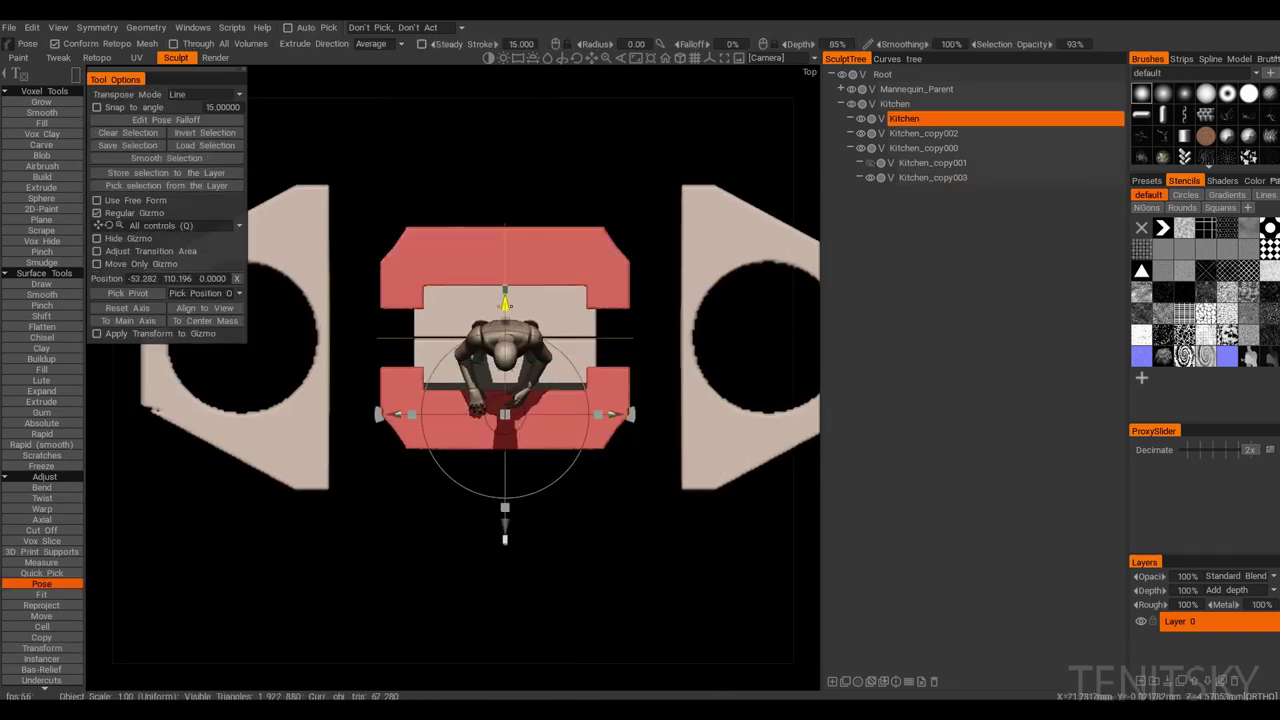
left_click(540, 427)
left_click(916, 89)
left_click(41, 648)
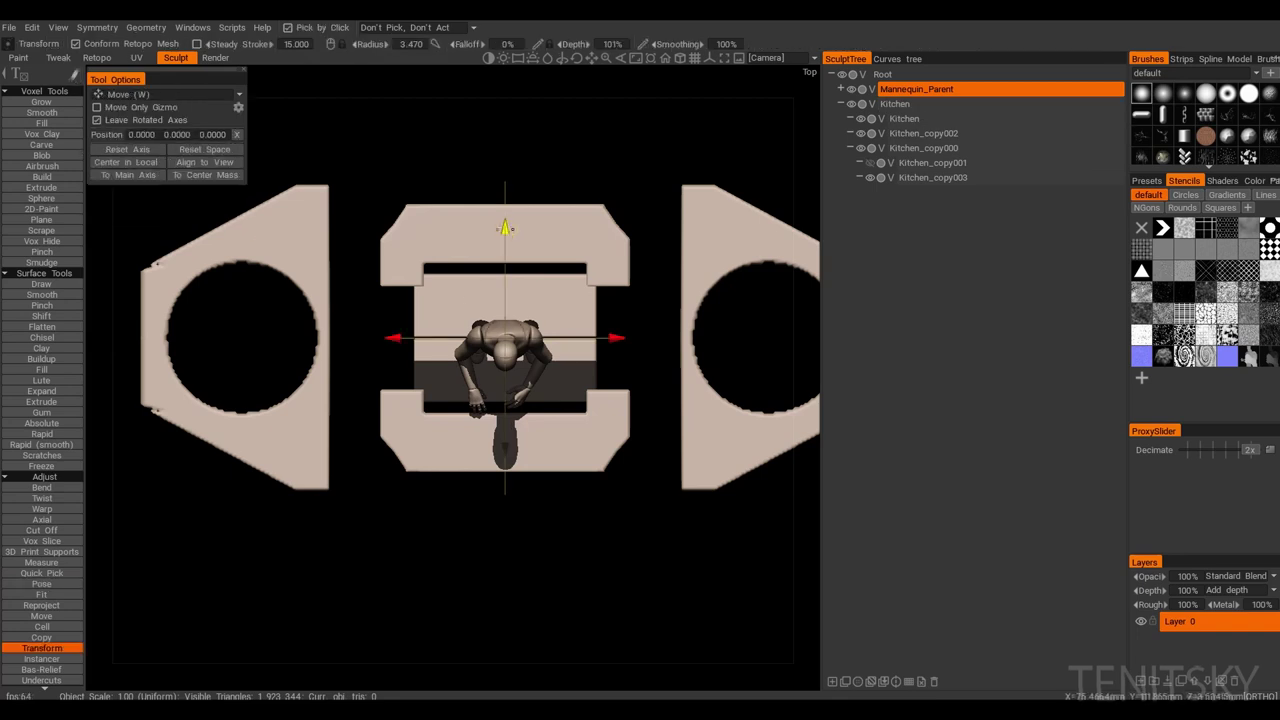
left_click(904, 118)
Step: Draw a long flat On Plane Blob panel below the counters in Kitchen_copy003
left_click(41, 155)
scroll(540, 370, "up", 2)
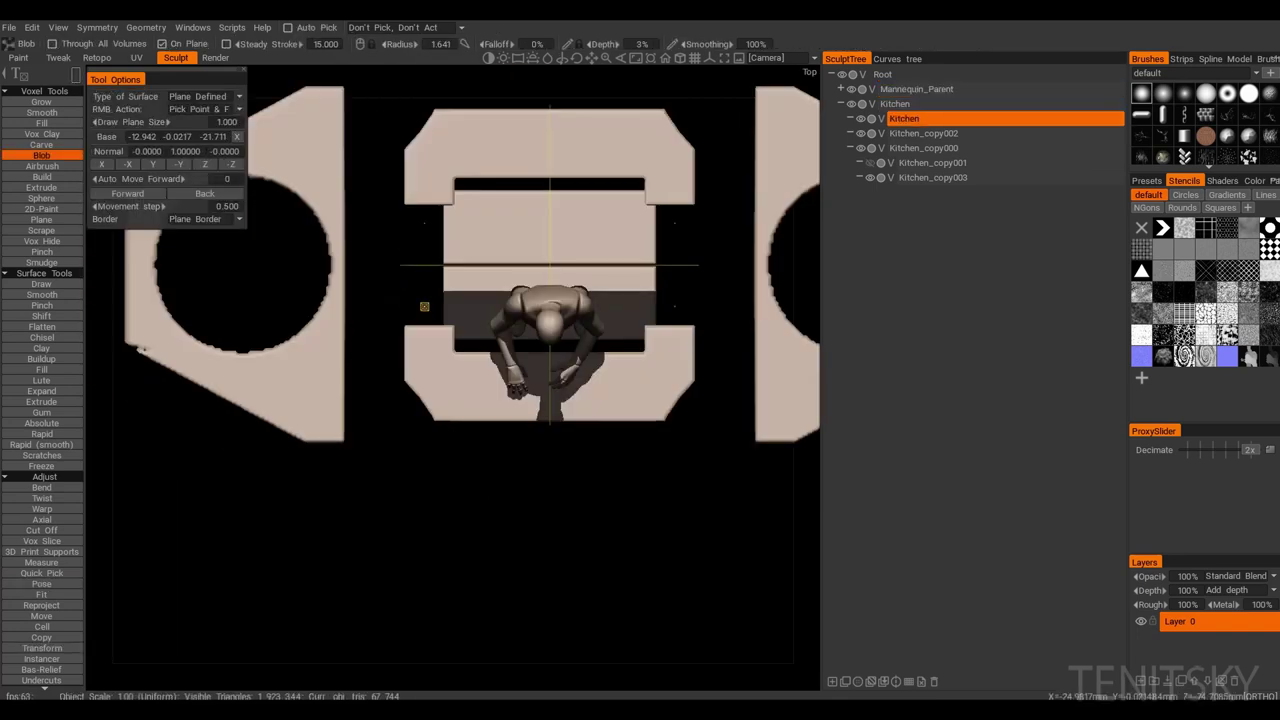
key("space")
key("Escape")
mouse_move(430, 215)
left_mouse_down()
mouse_move(520, 215)
mouse_move(430, 215)
mouse_move(400, 230)
mouse_move(490, 165)
mouse_move(550, 190)
mouse_move(530, 200)
mouse_move(560, 200)
left_mouse_up()
left_click(932, 177)
left_click(162, 43)
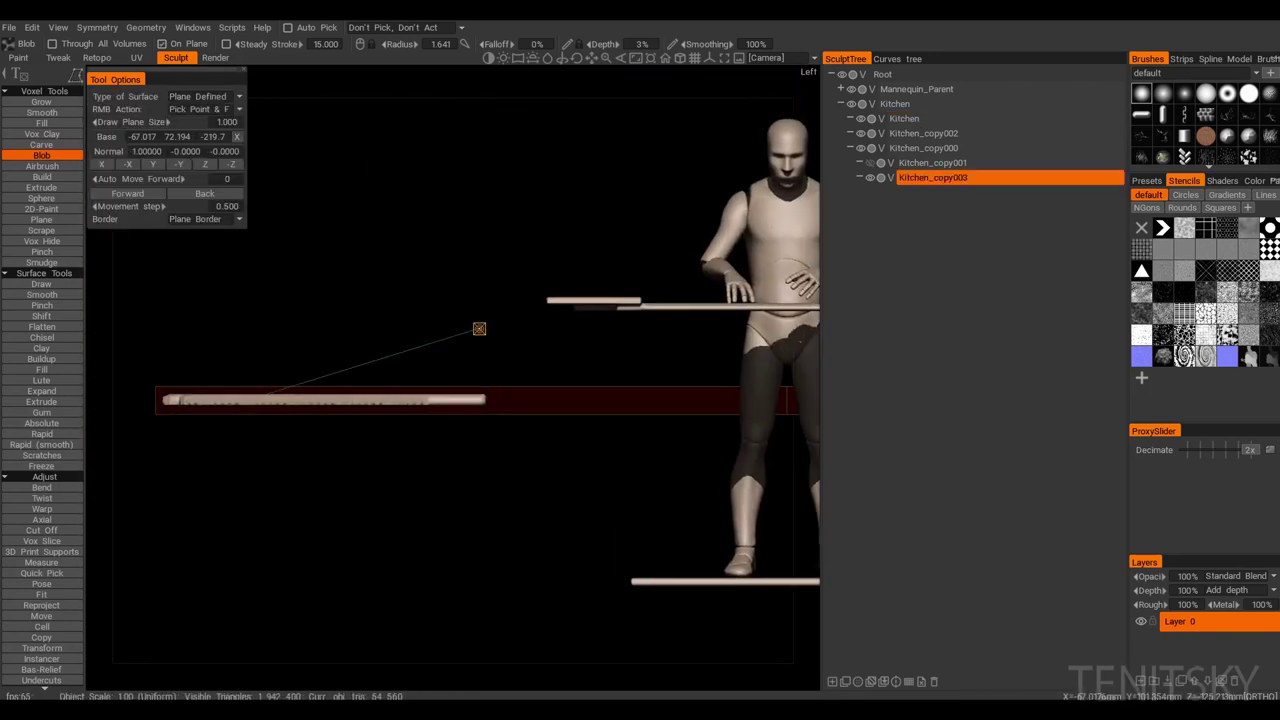
left_click_drag(335, 409, 470, 410, "alt")
Step: Cut off the upright supports into a new Kitchen_copy004 volume
scroll(505, 374, "up", 2)
scroll(343, 366, "up", 2)
scroll(342, 437, "down", 2)
left_click(41, 530)
left_click(458, 416)
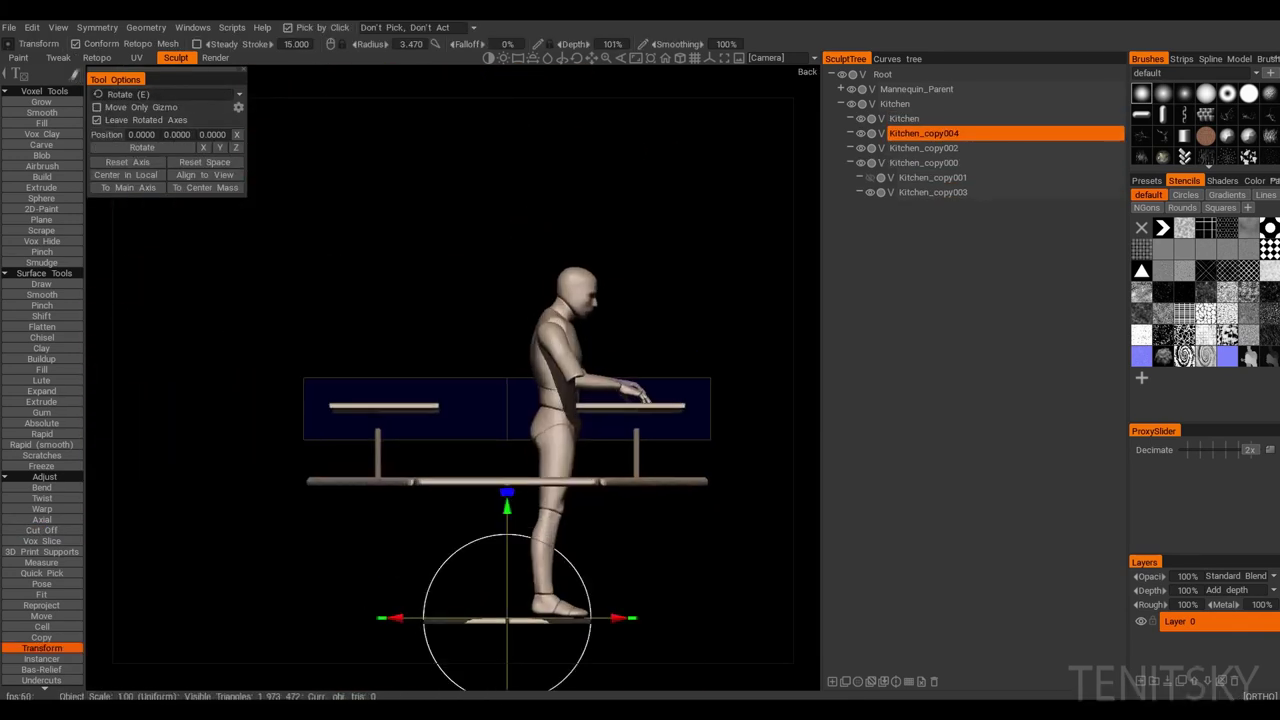
Step: Lay a Sphere tube stroke from the left counter corner to start the canopy frame
left_click(41, 198)
scroll(460, 400, "up", 3)
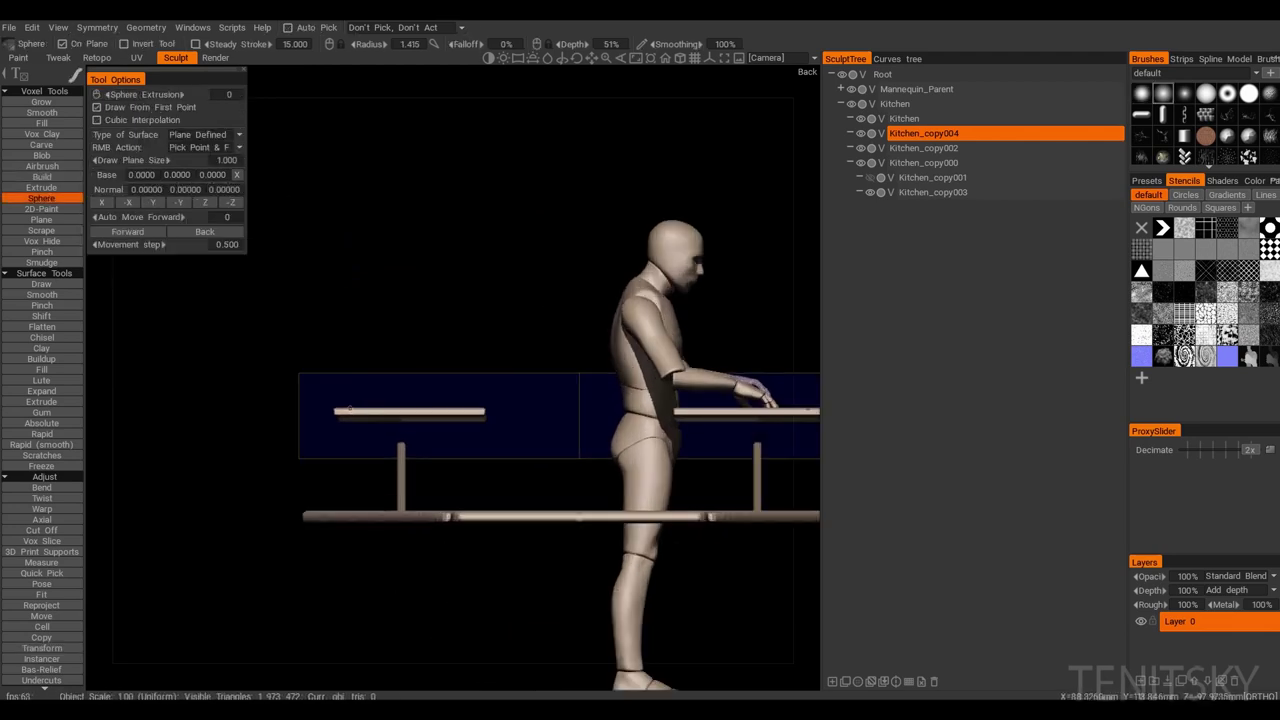
middle_click_drag(350, 409, 327, 428)
scroll(357, 372, "down", 2)
left_click_drag(318, 472, 415, 296)
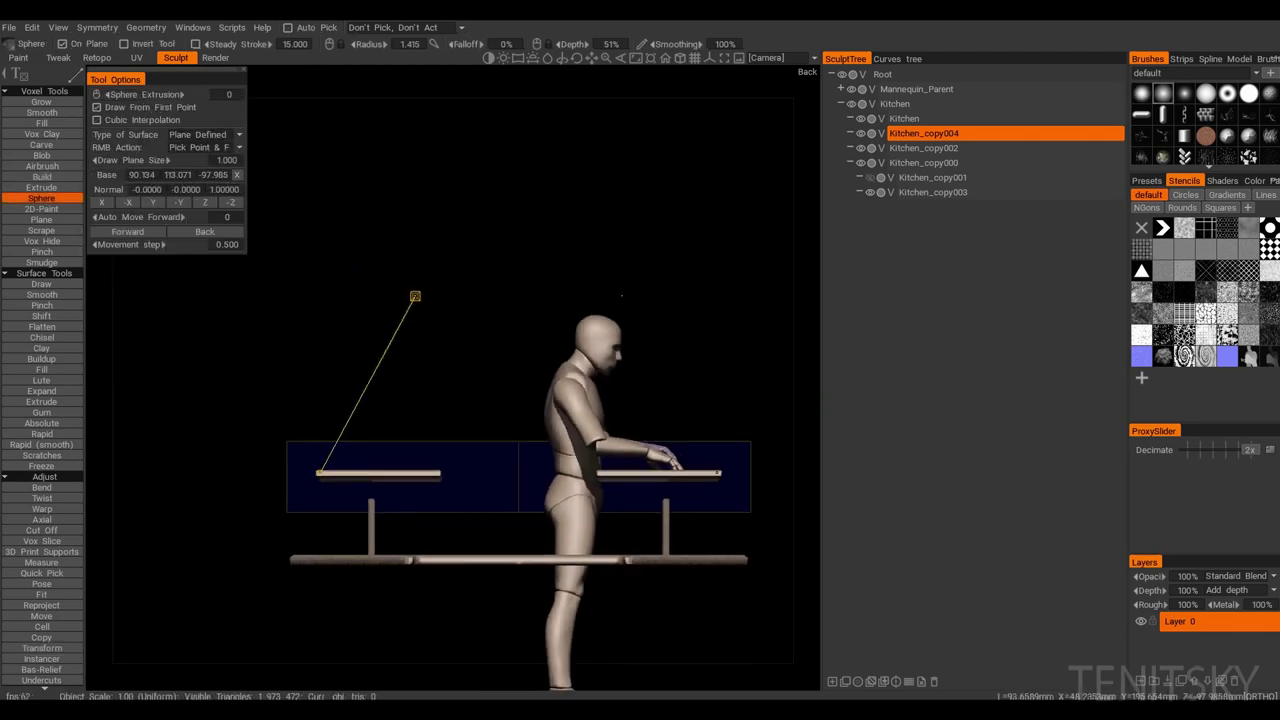
left_click_drag(418, 365, 496, 301, "alt")
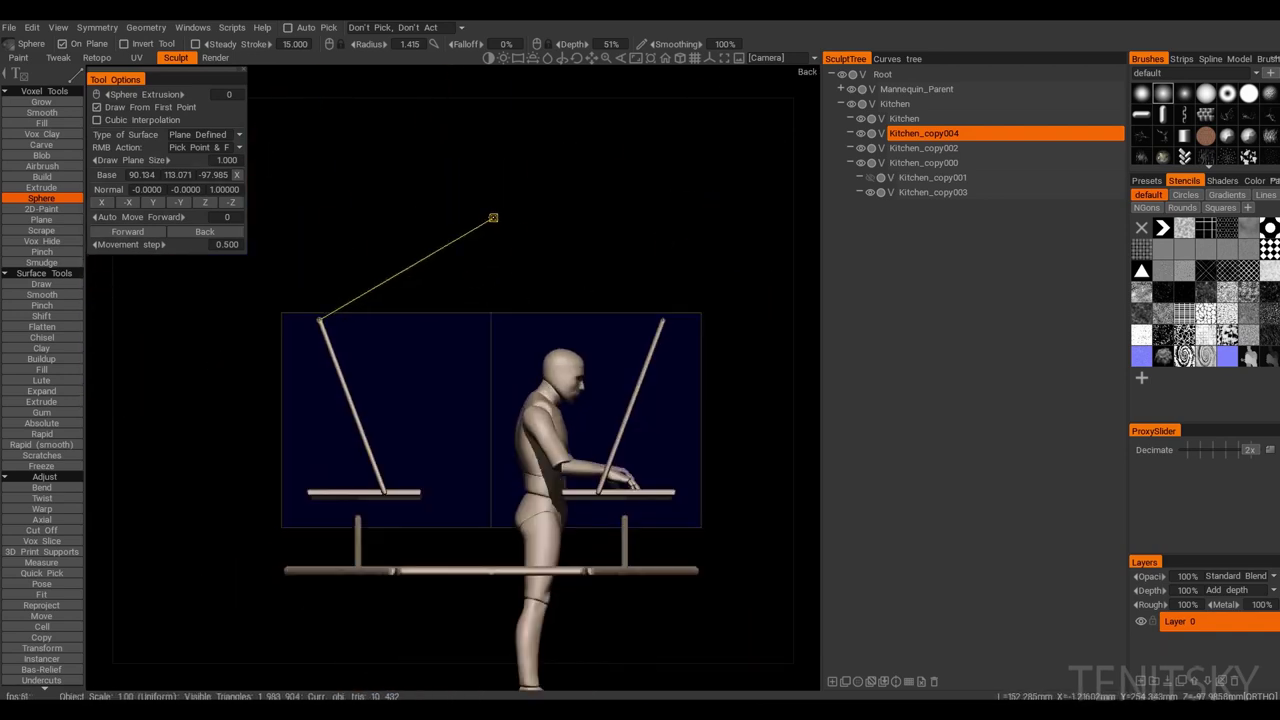
left_click_drag(493, 217, 699, 422, "alt")
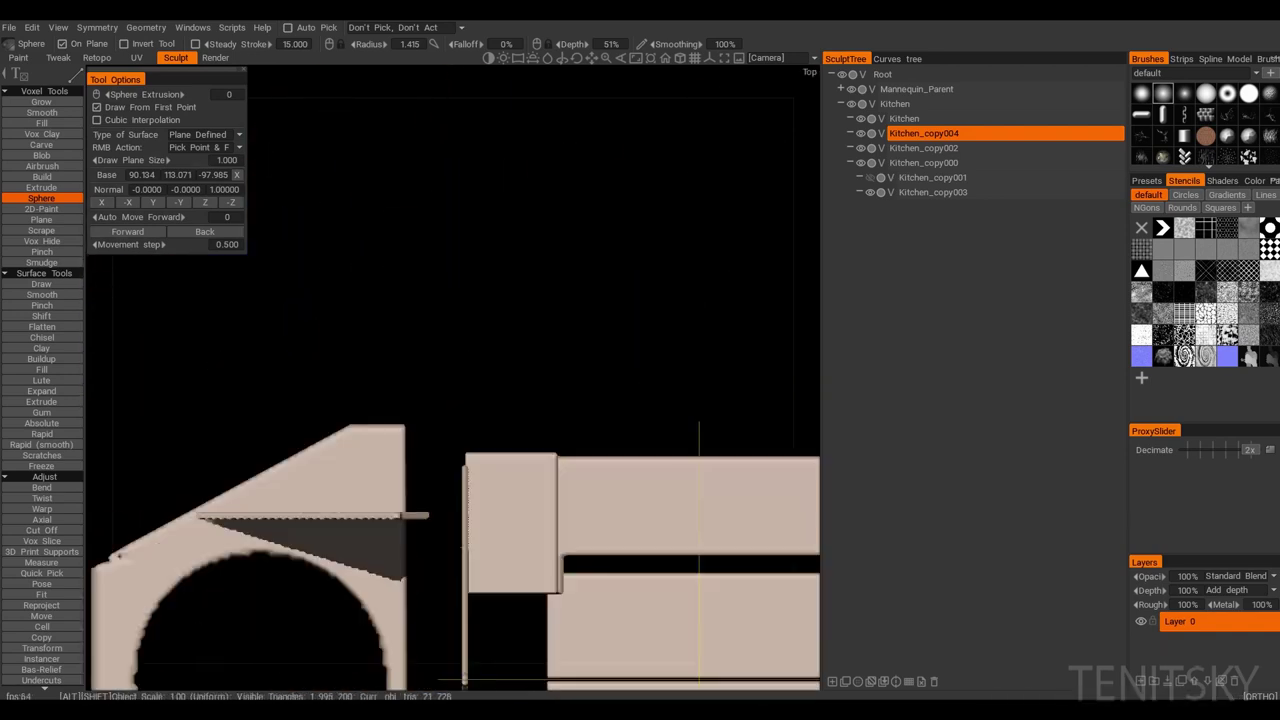
middle_click_drag(699, 422, 585, 125)
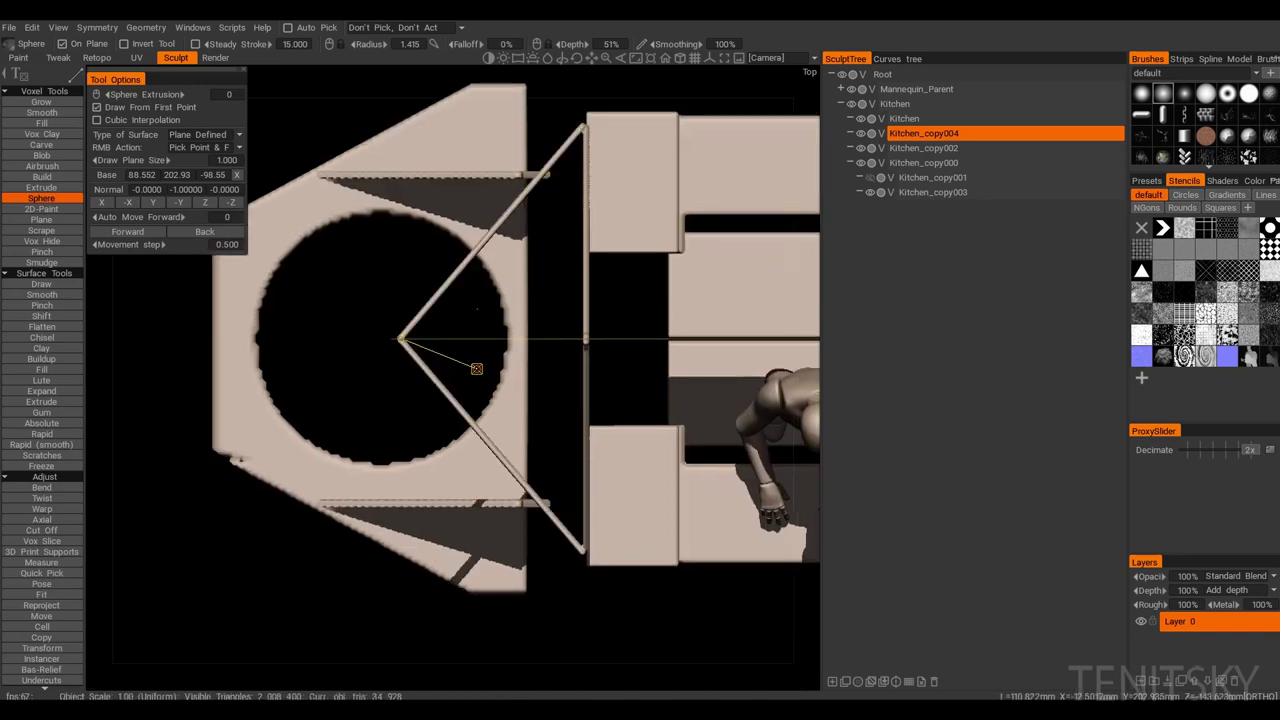
Step: Review the canopy frame and hull layout from top and angled views
left_click_drag(476, 368, 400, 180, "alt")
scroll(400, 180, "up", 2)
right_click(383, 110)
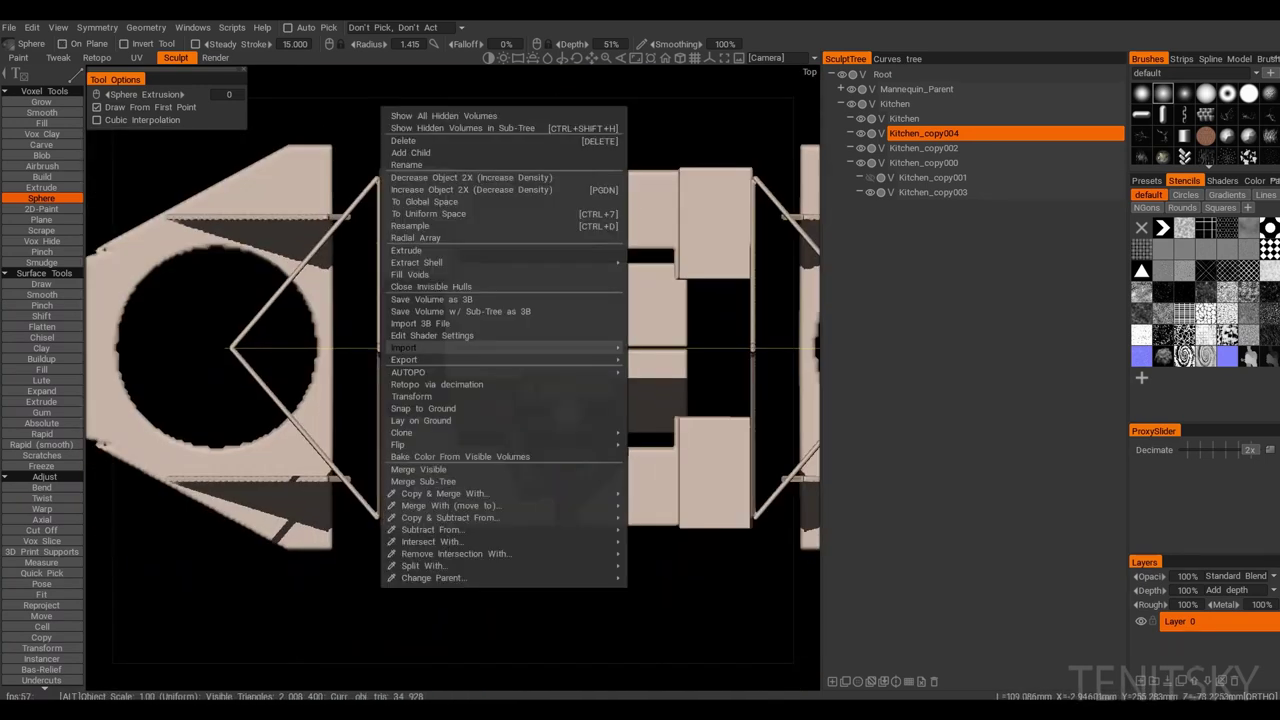
key("Escape")
scroll(340, 296, "down", 2)
middle_click_drag(712, 360, 592, 367)
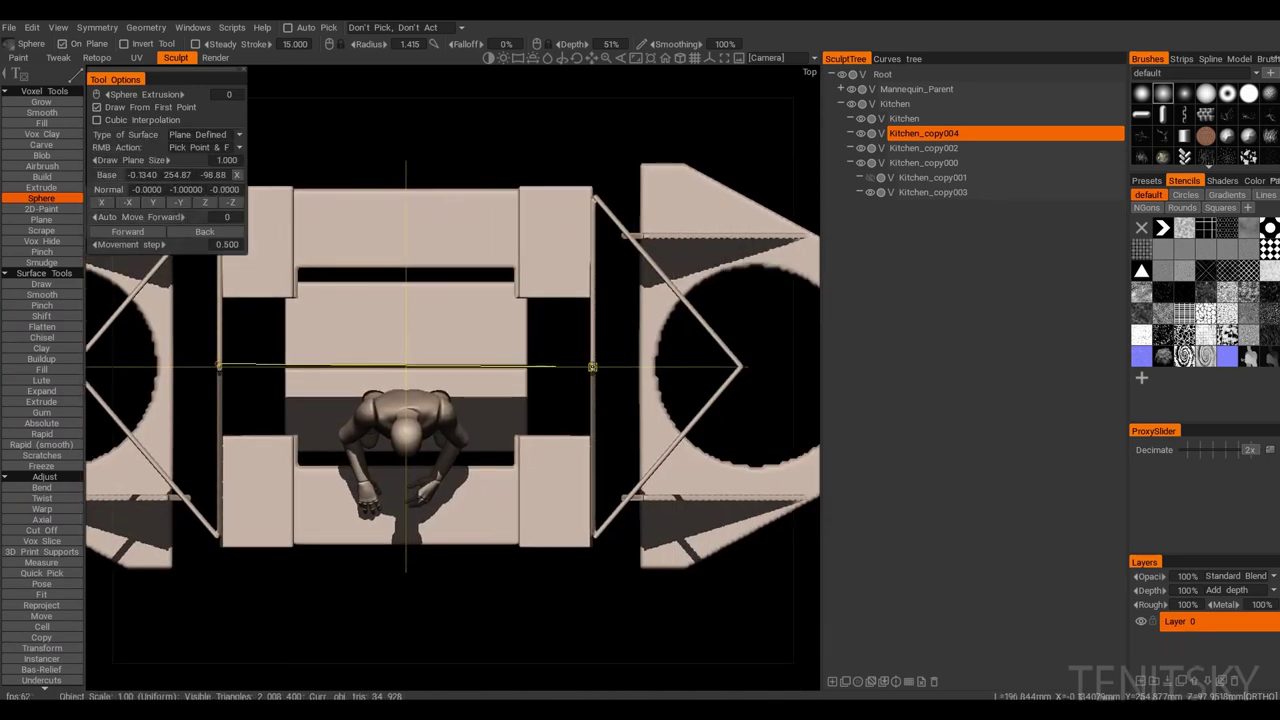
left_click_drag(491, 378, 296, 349, "alt")
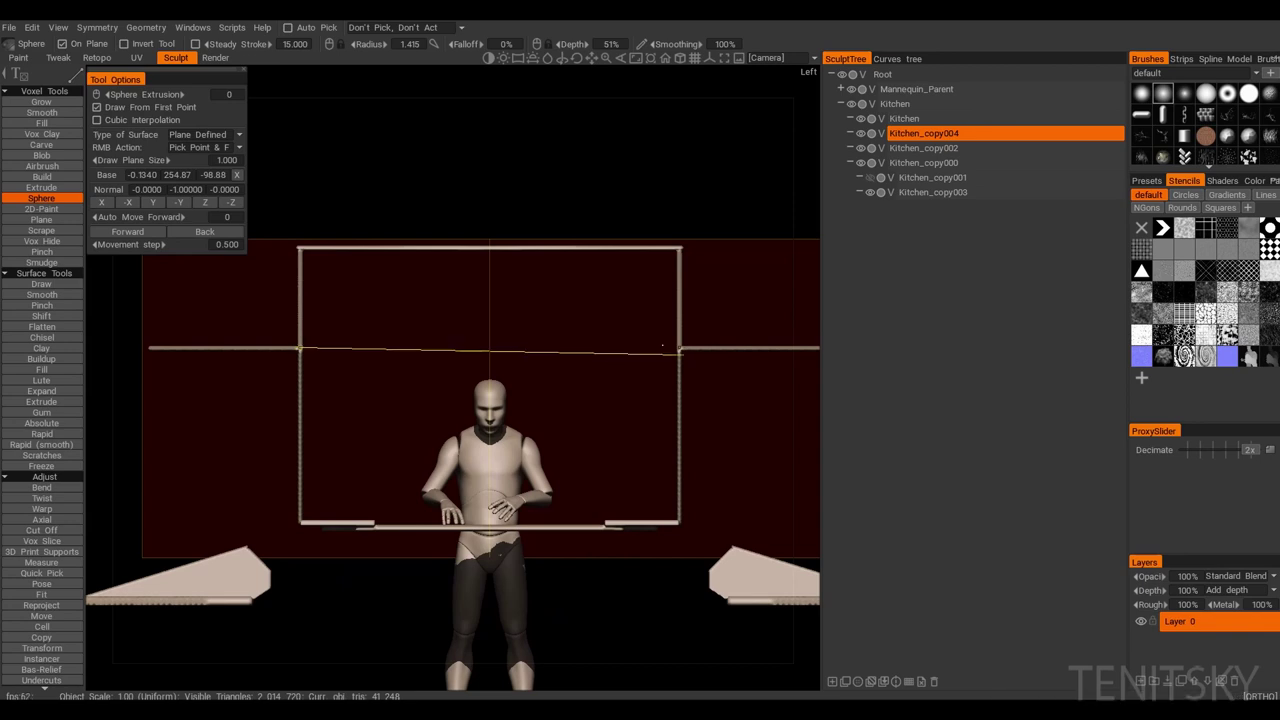
left_click_drag(490, 495, 537, 403, "alt")
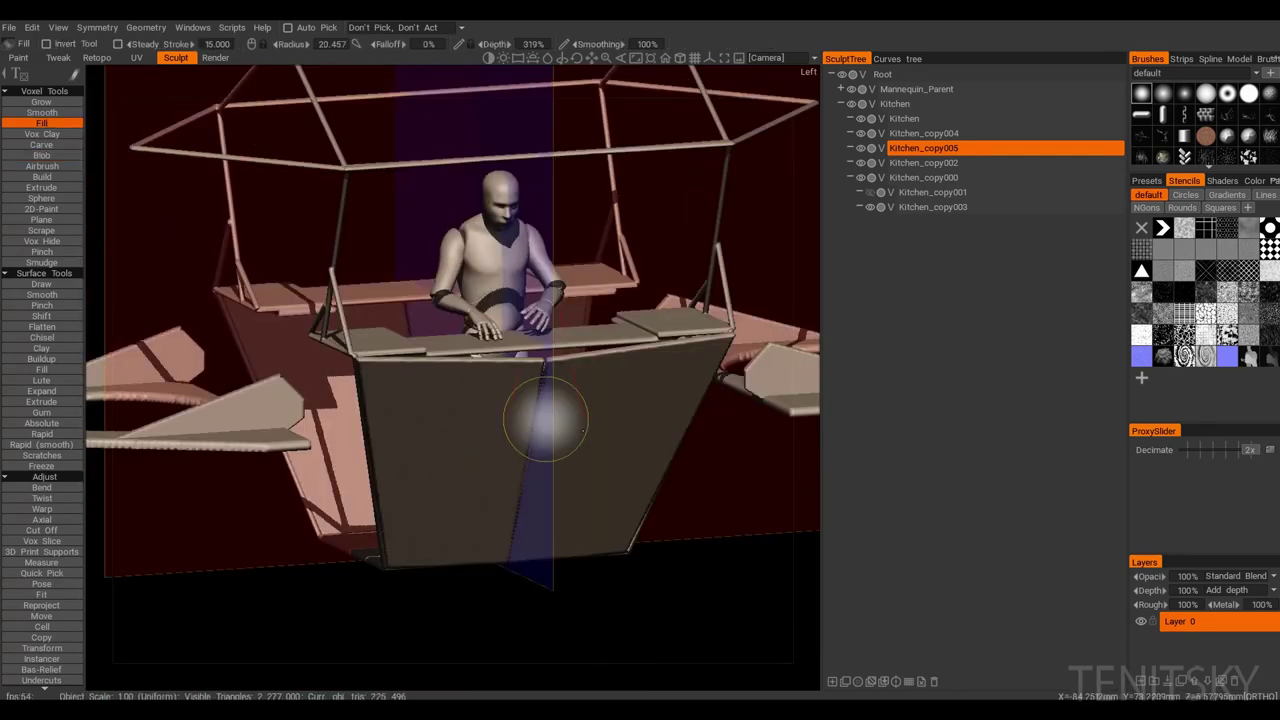
Step: Select and reshape the lower frame bars with Pose
left_click_drag(540, 390, 503, 366, "alt")
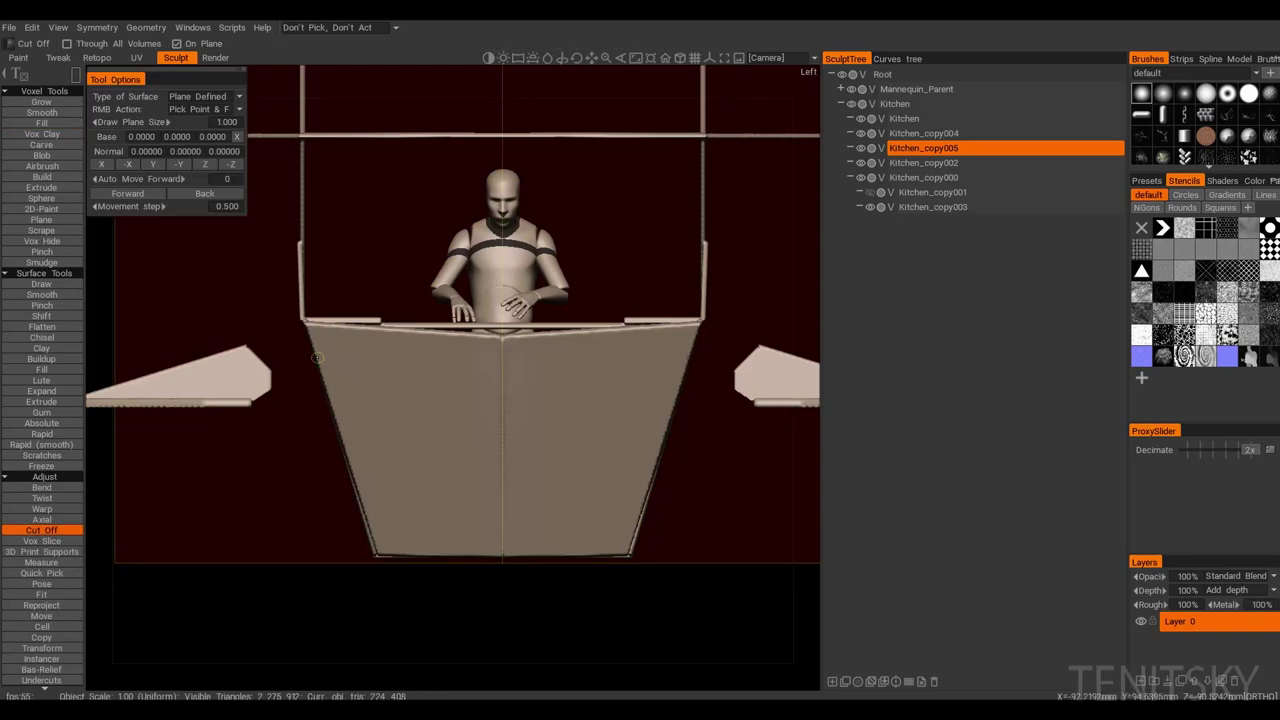
mouse_move(450, 350)
left_mouse_down("alt")
mouse_move(480, 355)
mouse_move(470, 350)
left_mouse_up("alt")
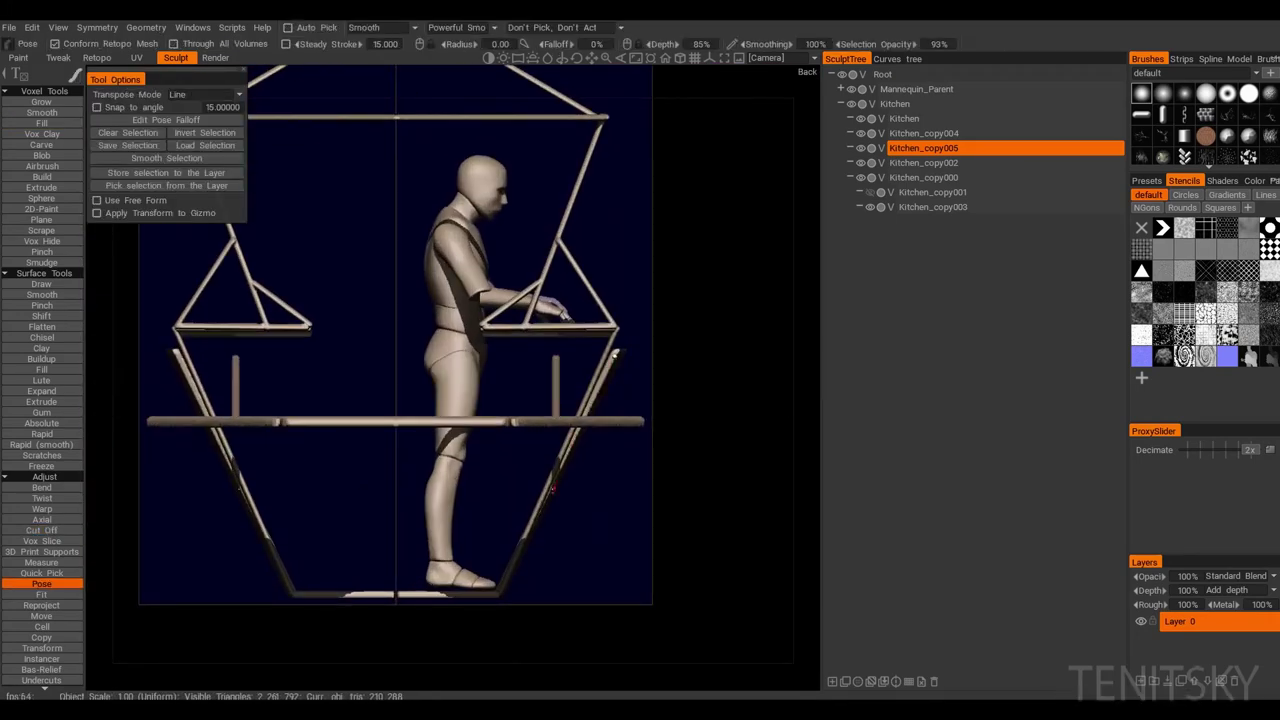
left_click_drag(552, 489, 682, 500)
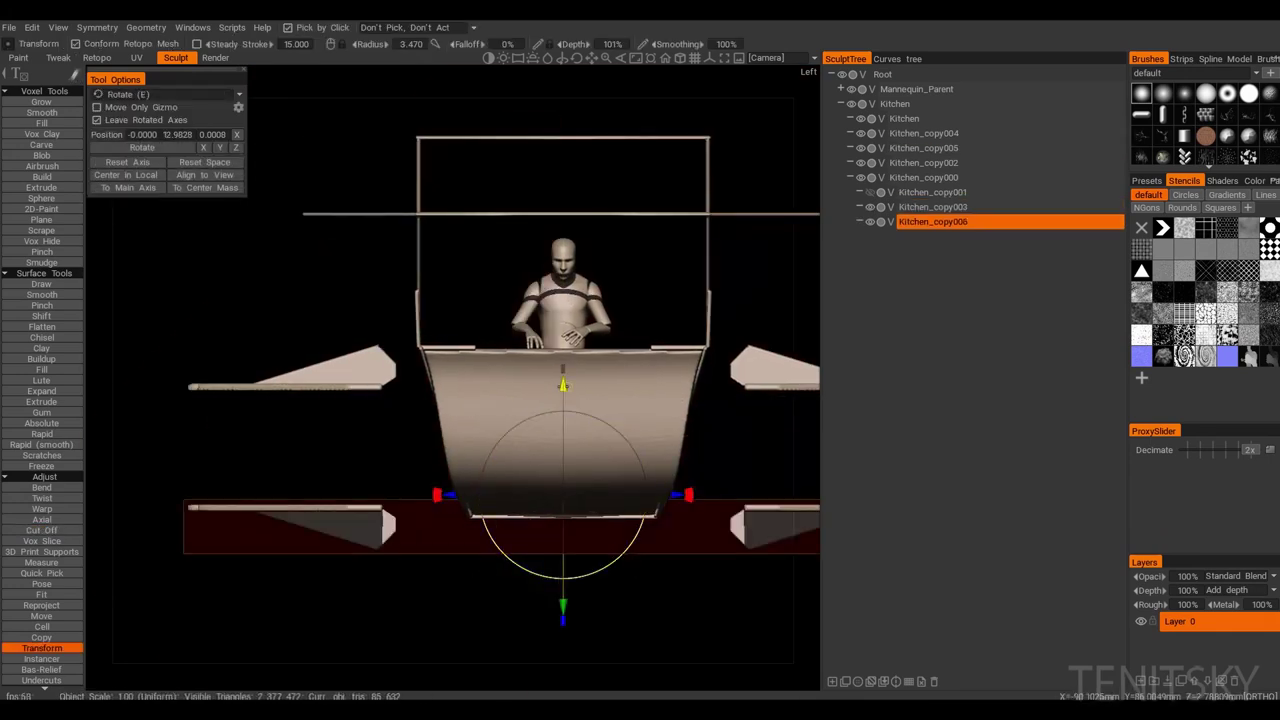
left_click_drag(600, 600, 520, 585, "alt")
Step: Trim two rectangular sections and a thin strip off the hull with Cut Off
left_click_drag(221, 418, 481, 463)
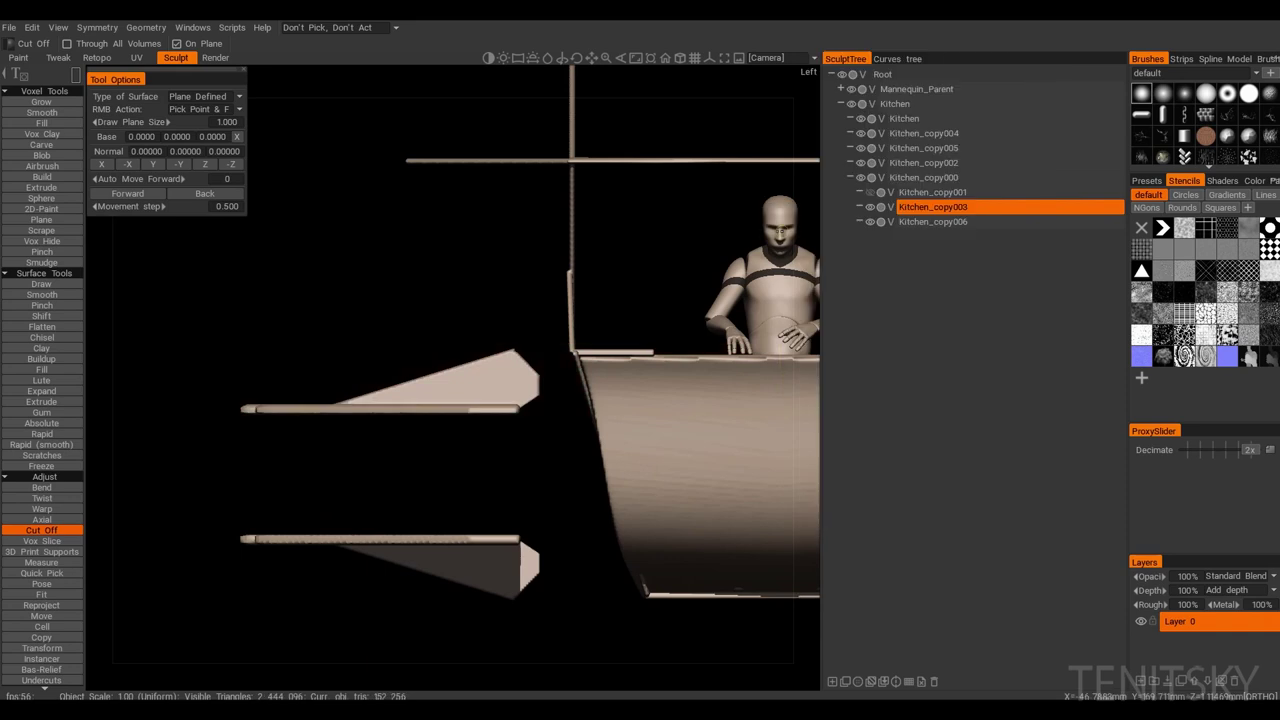
left_click_drag(200, 434, 523, 480)
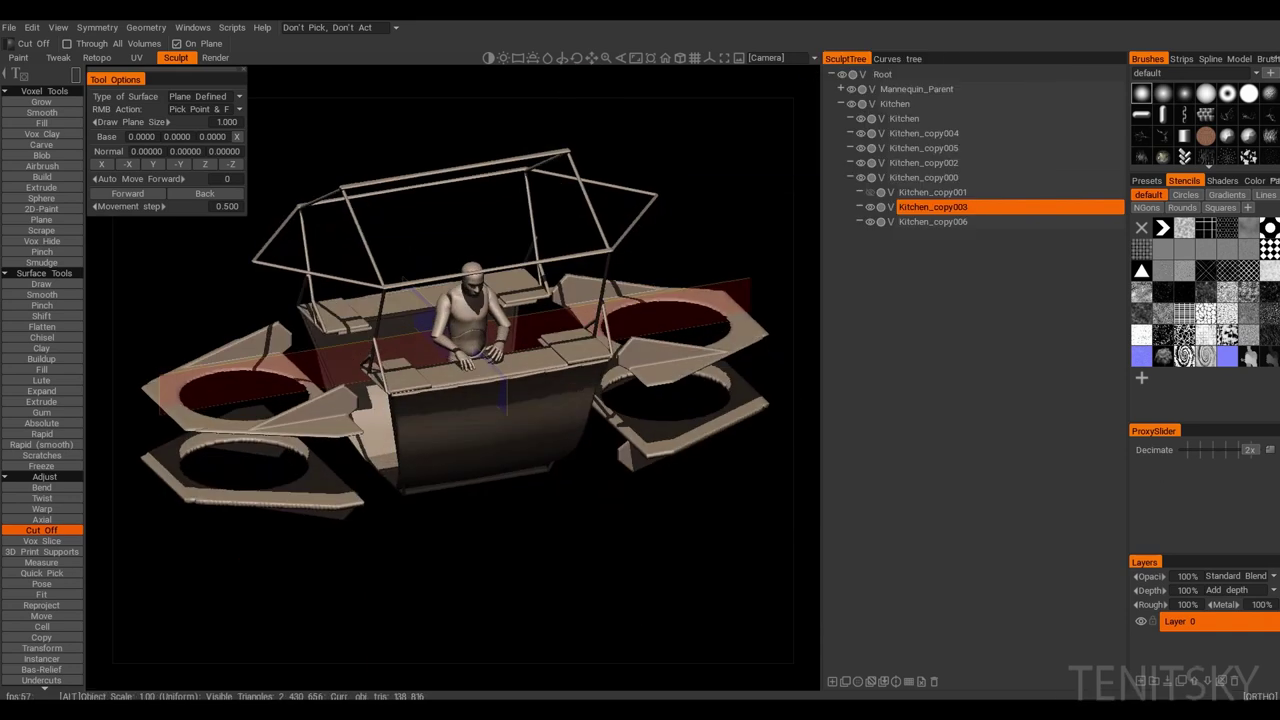
key("KP_8")
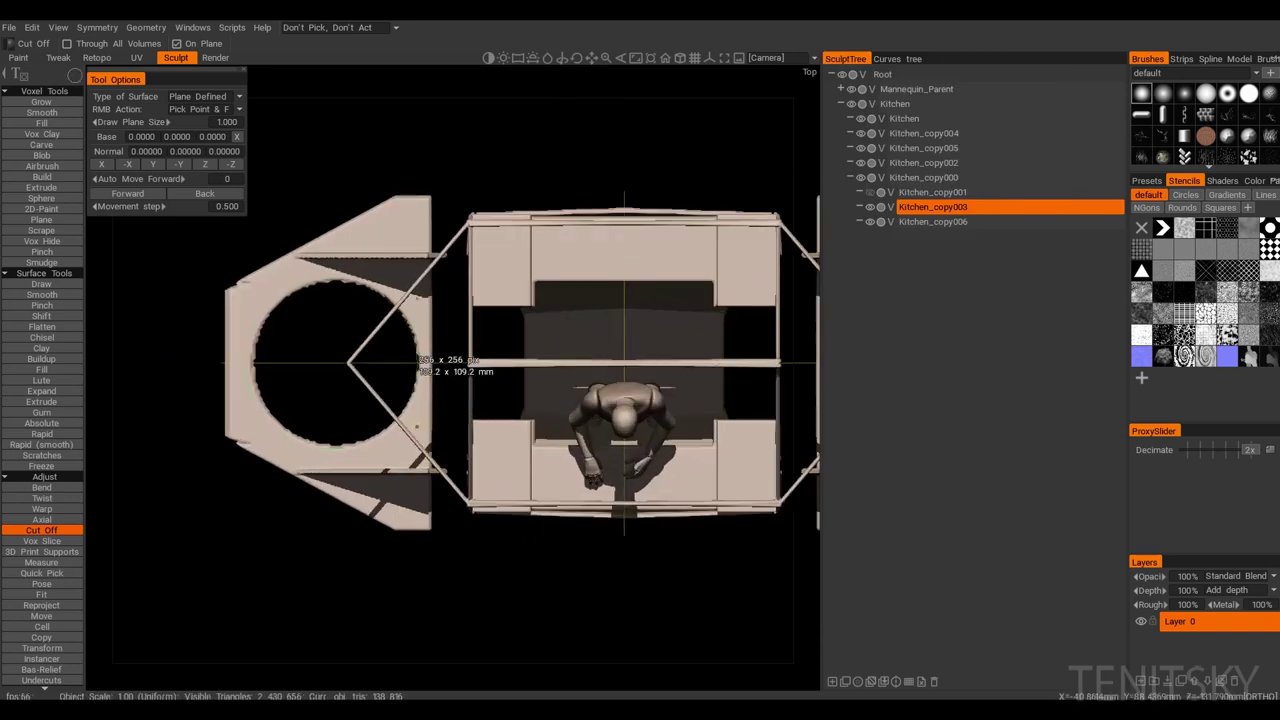
key("KP_4")
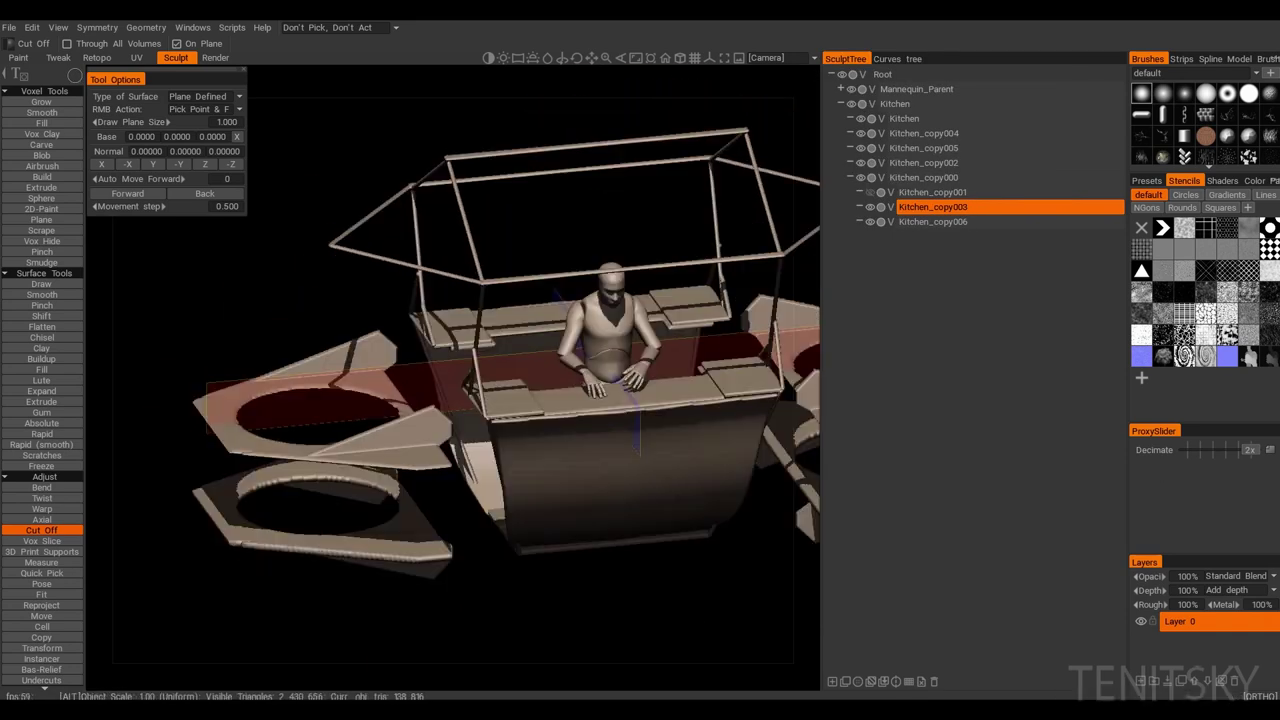
middle_click_drag(500, 450, 446, 450)
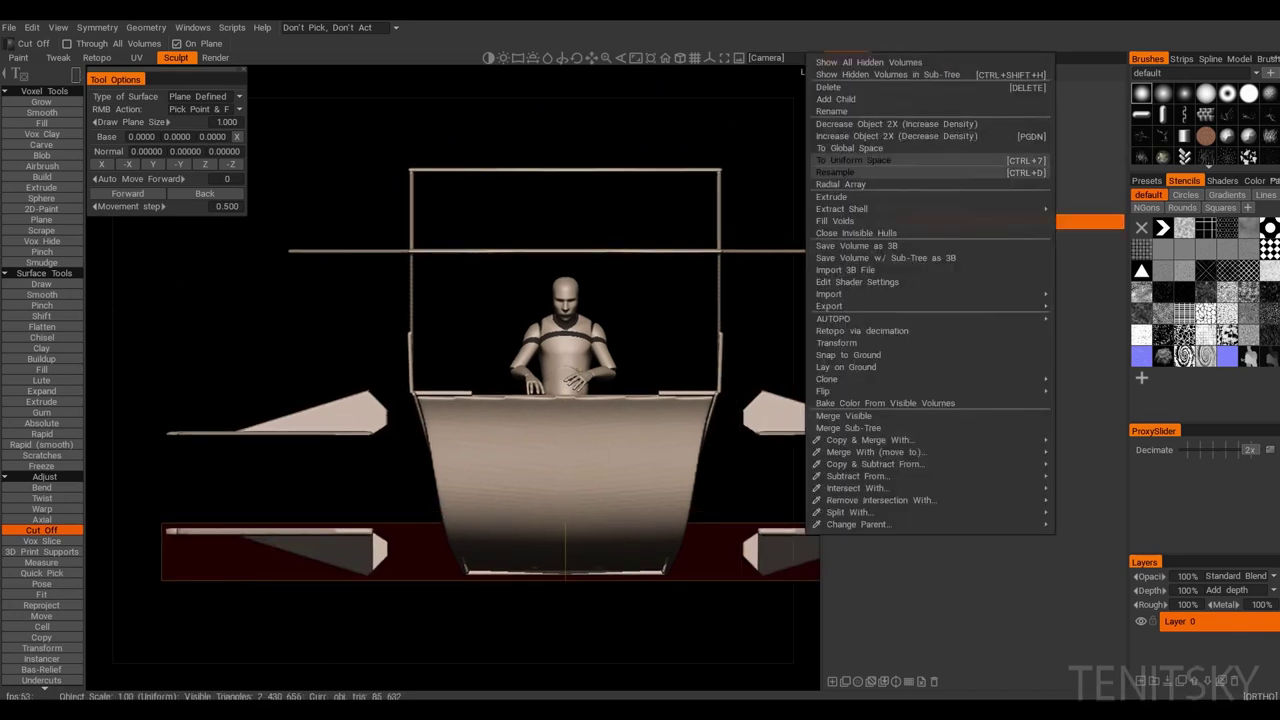
left_click_drag(388, 505, 155, 530)
left_click_drag(560, 450, 536, 478, "alt")
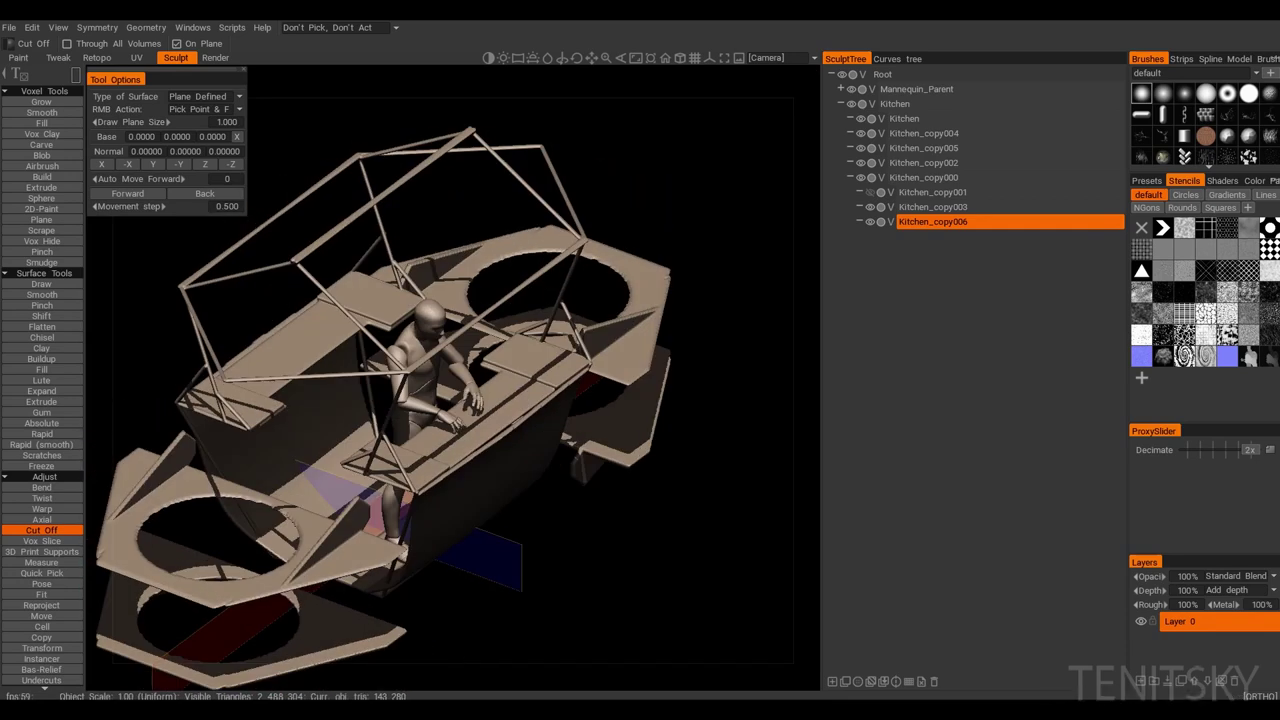
Step: Reshape the top canopy frame bars and trim part of the roof panel away
key("KP_4")
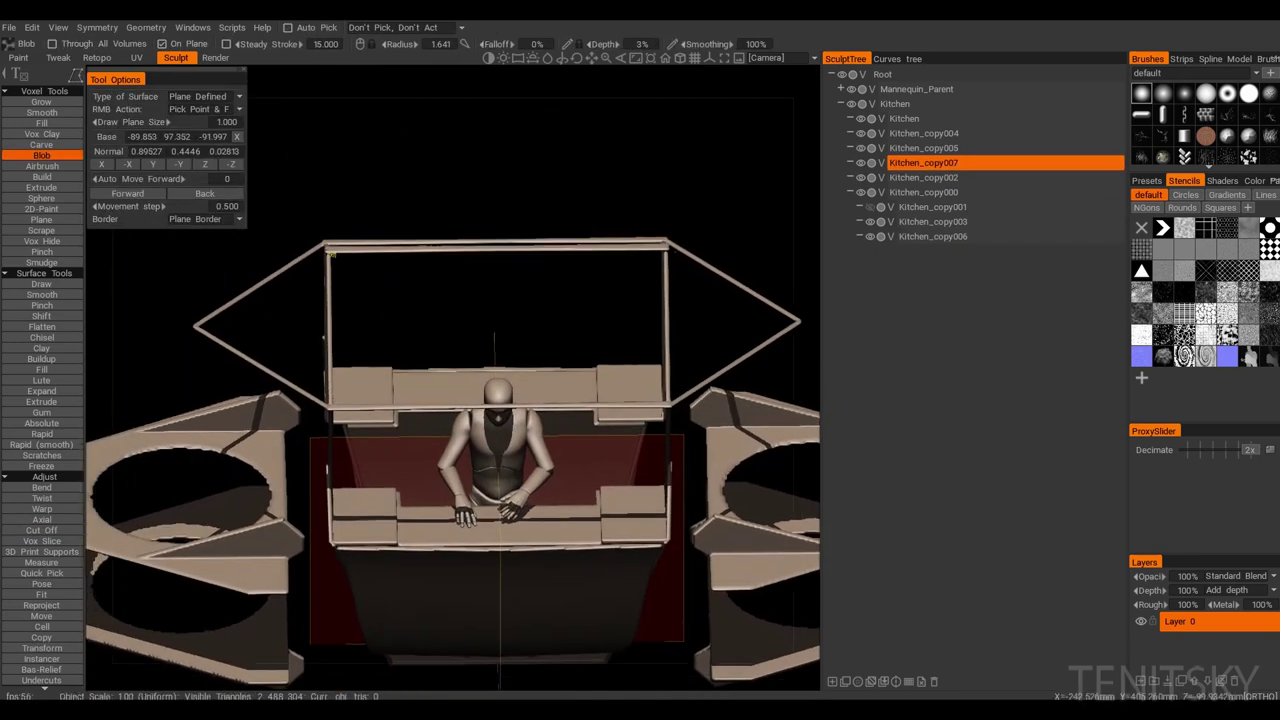
key("KP_1")
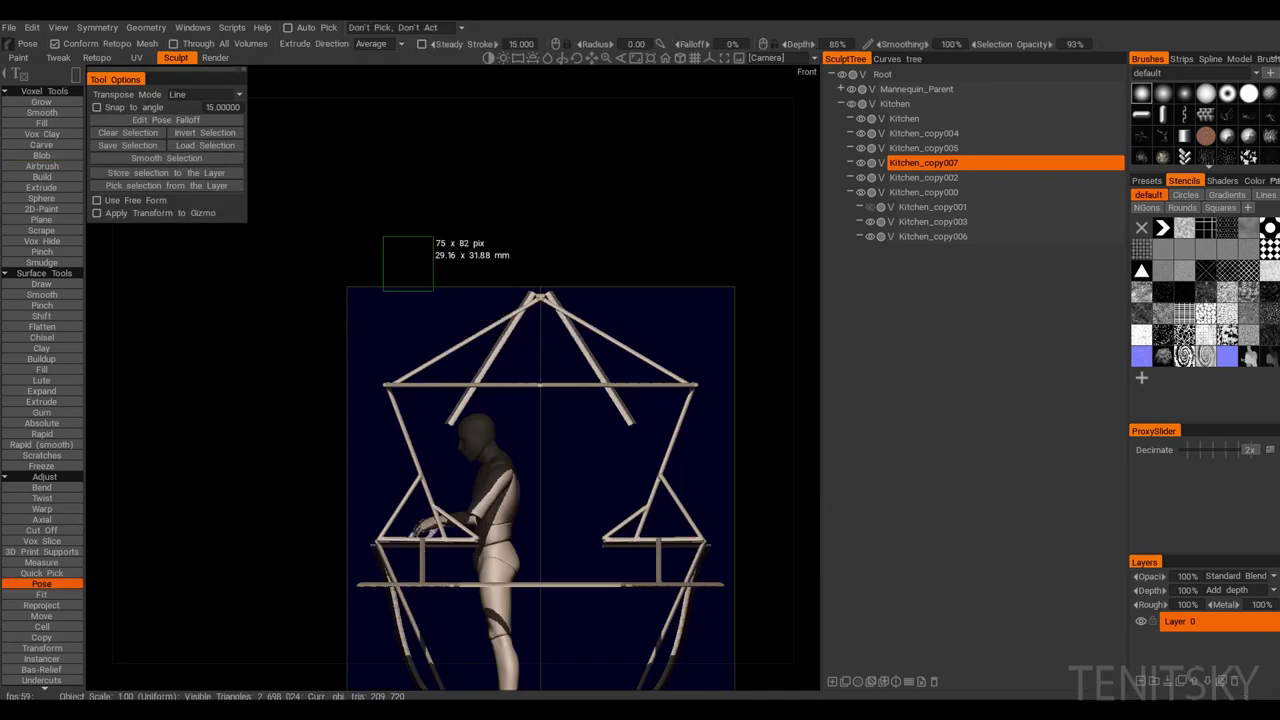
left_click_drag(433, 237, 433, 237)
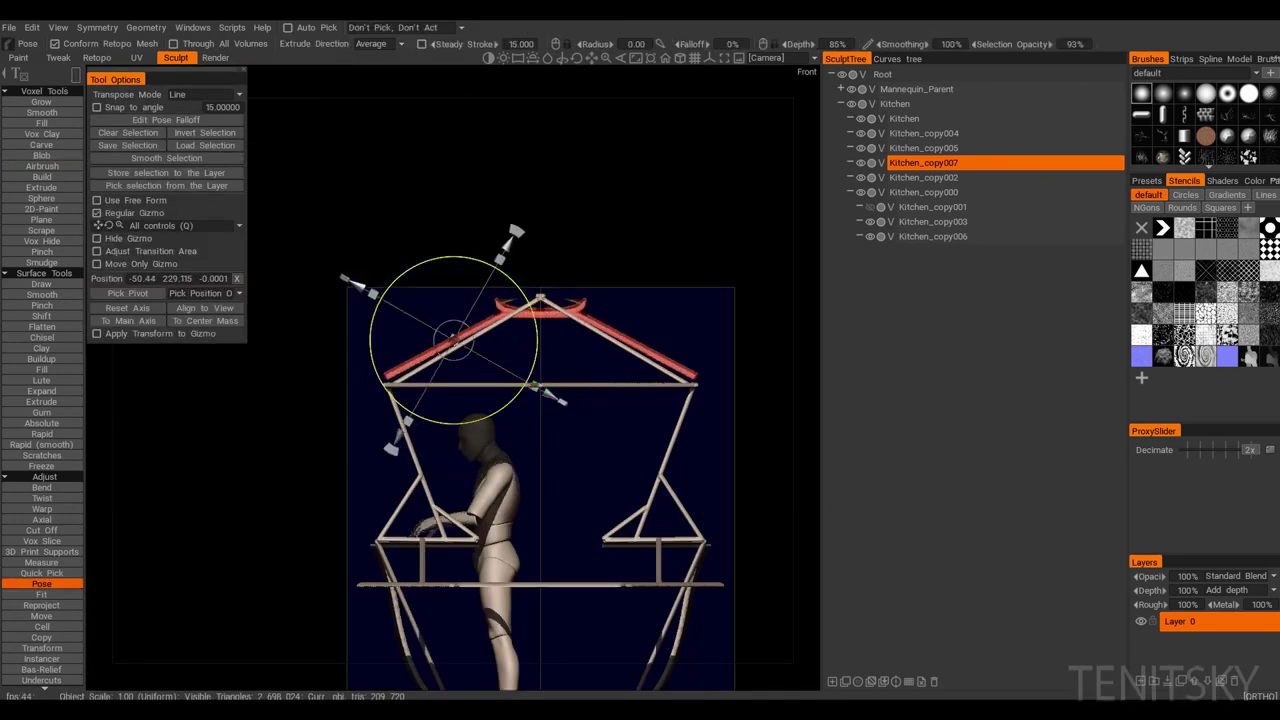
key("ctrl+KP_1")
left_click(41, 530)
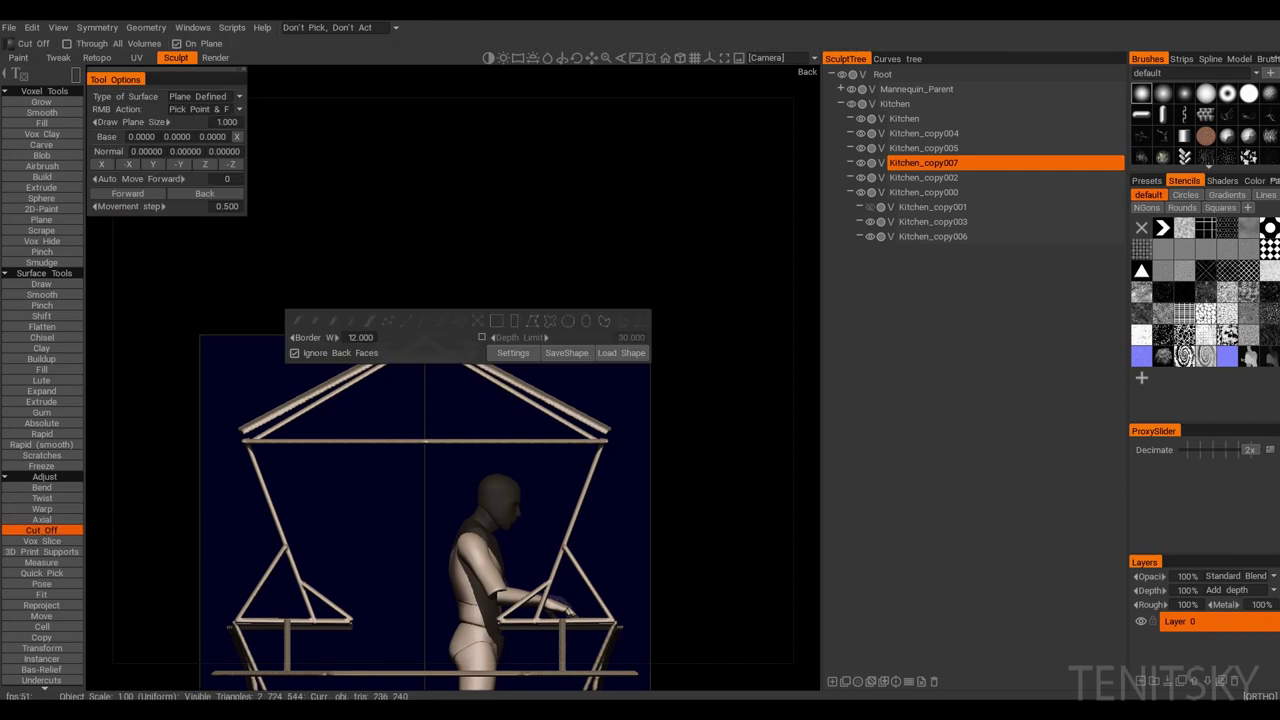
key("t")
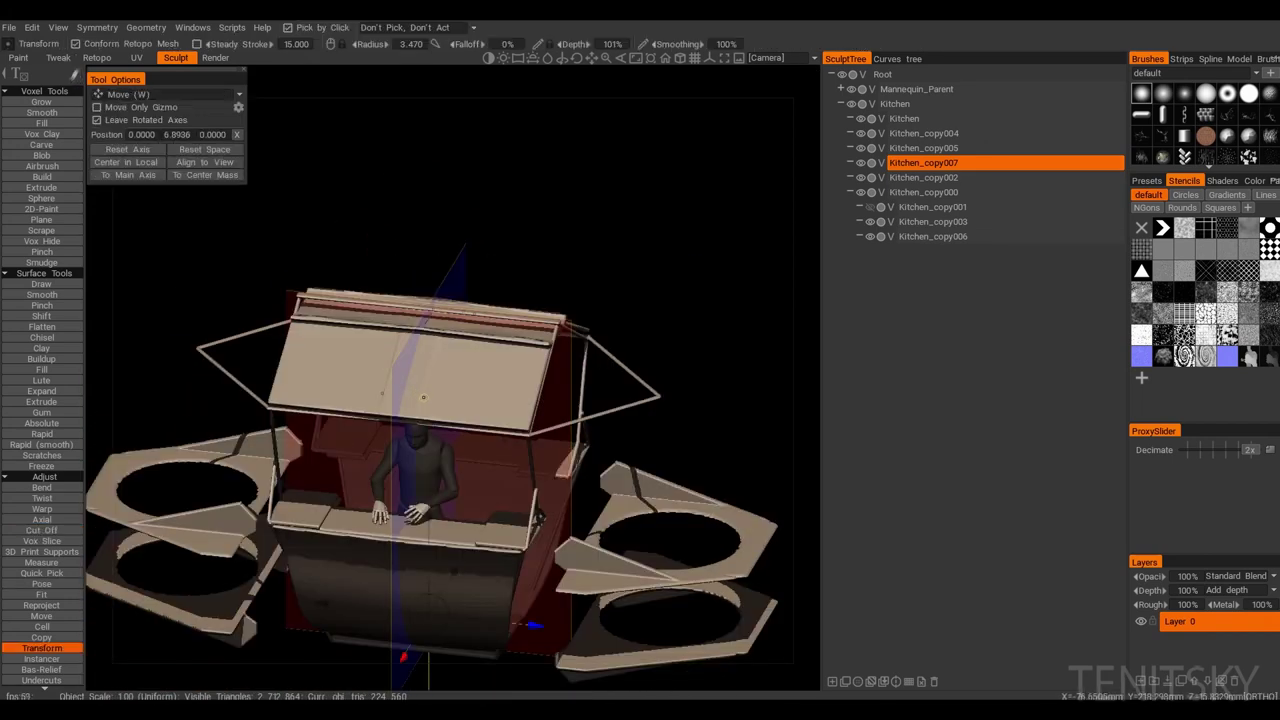
left_click_drag(450, 400, 450, 330, "alt")
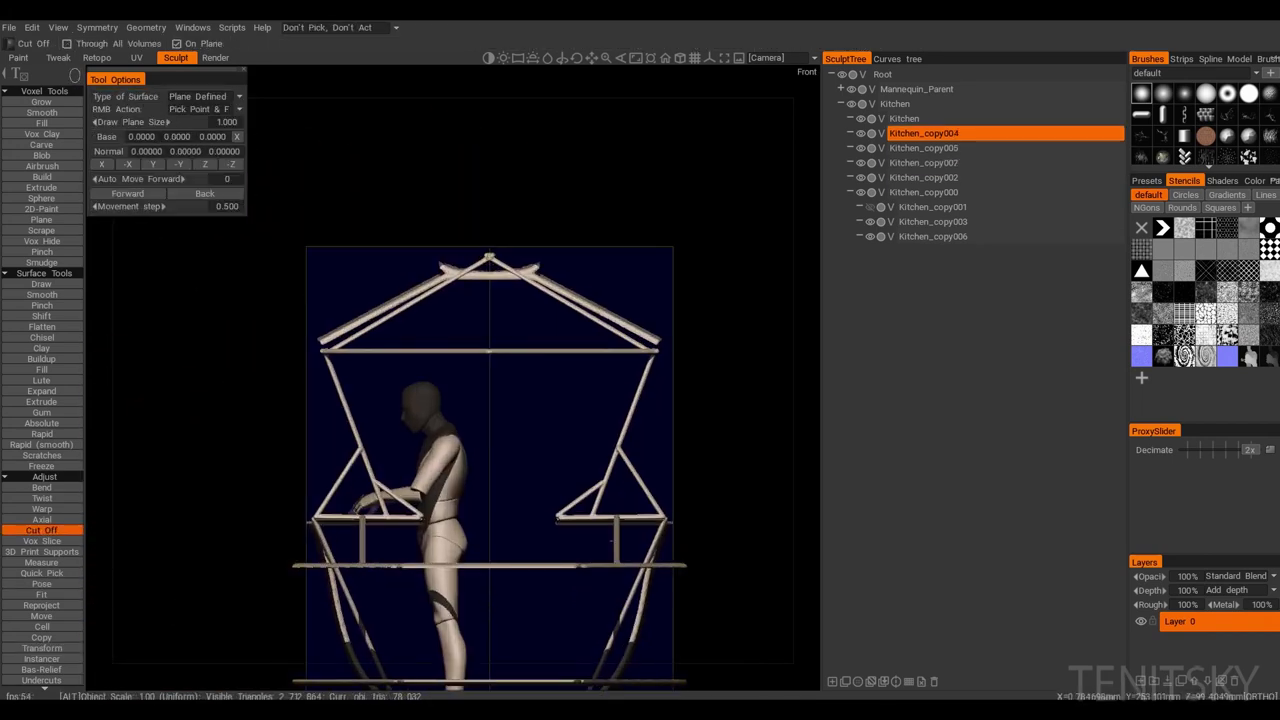
Step: Split the sloped roof piece off into its own volume
left_click_drag(450, 400, 560, 330, "alt")
key("ctrl+KP_3")
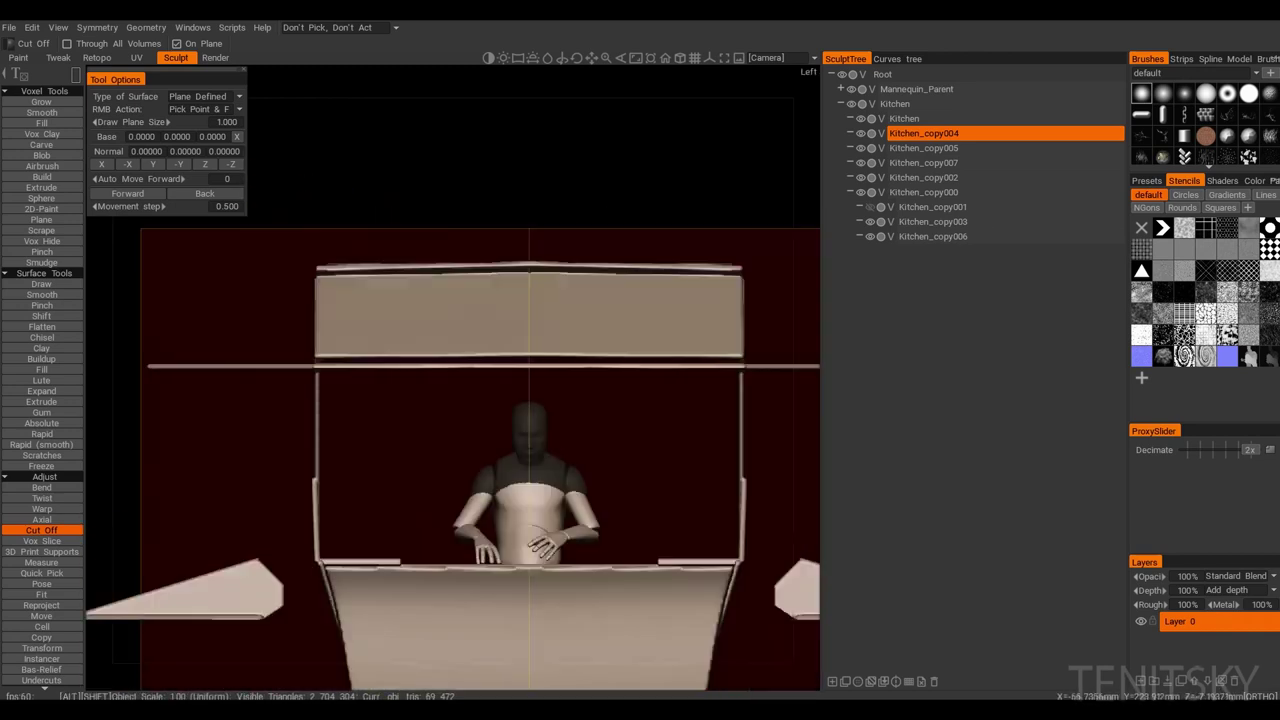
key("t")
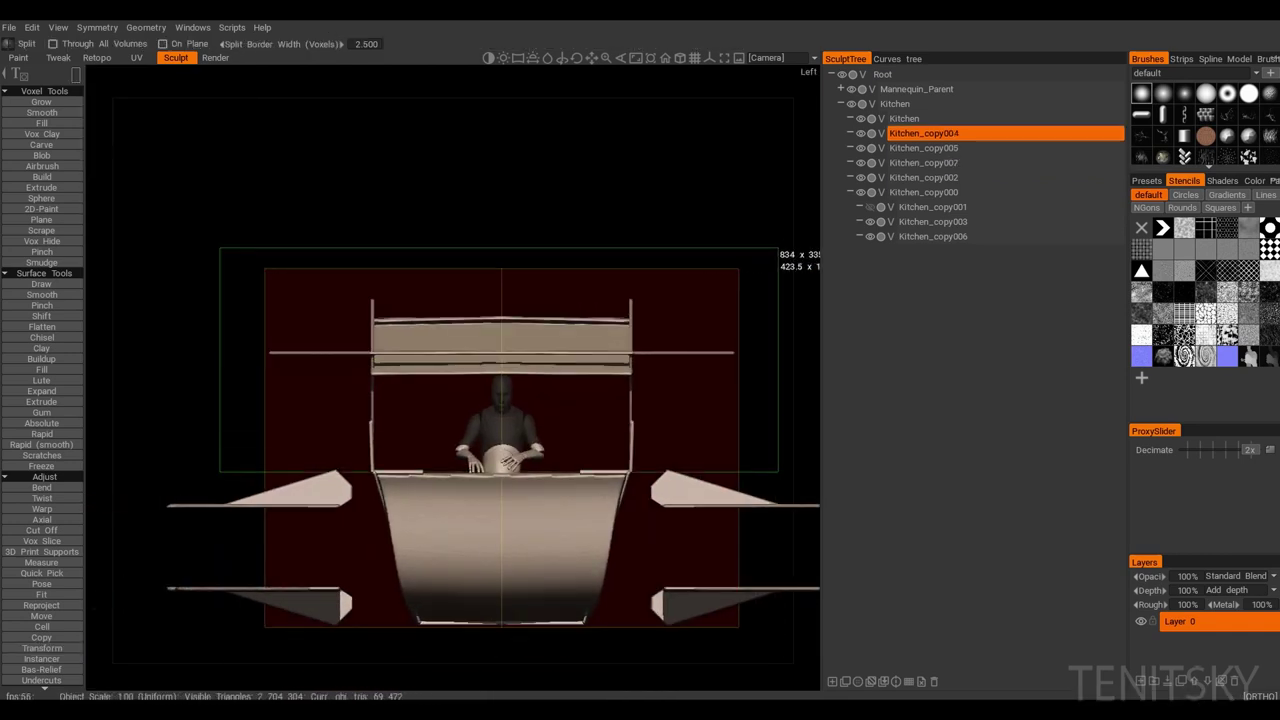
key("t")
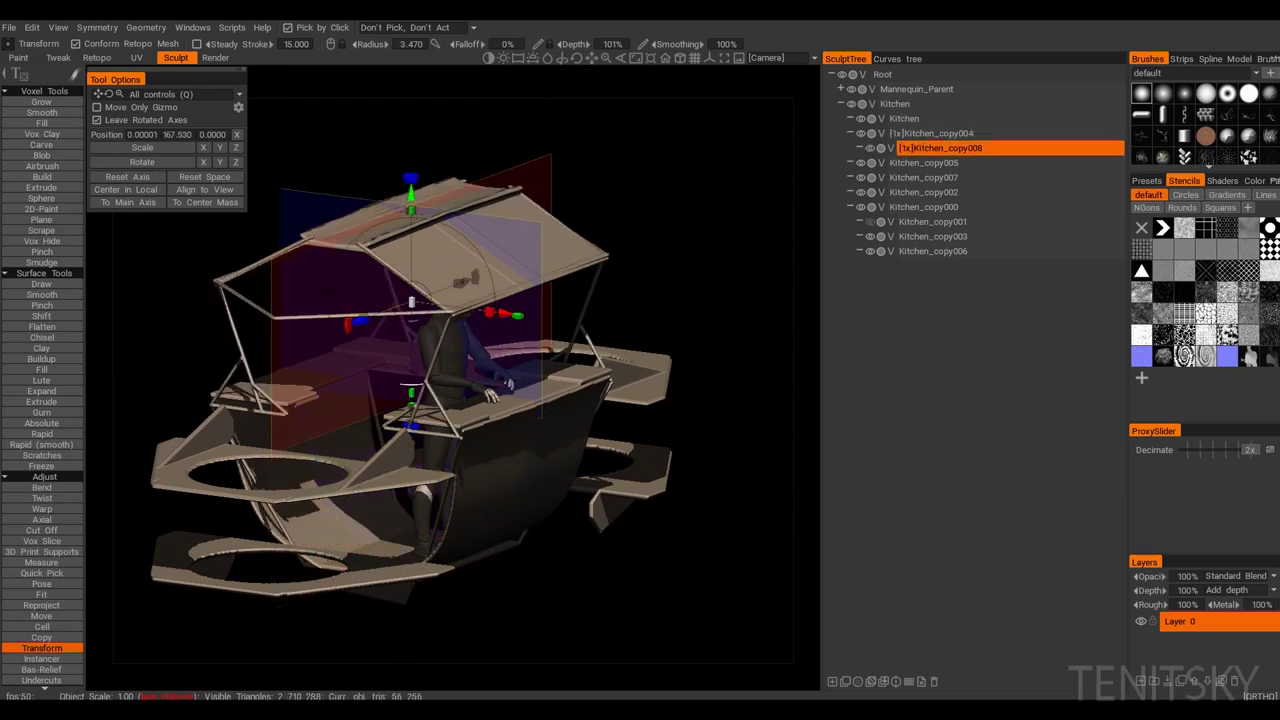
Step: Duplicate a panel and cut it down to a flat ledge strip across the front hull
middle_click_drag(400, 410, 316, 410)
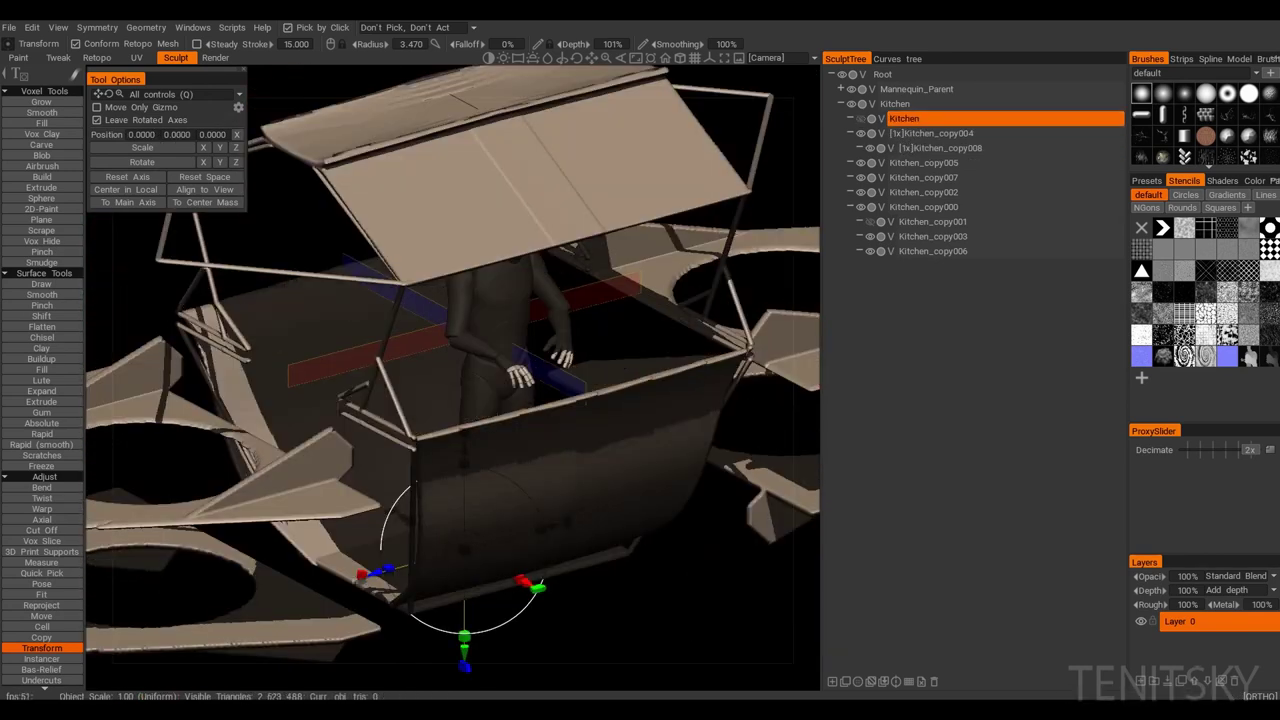
key("w")
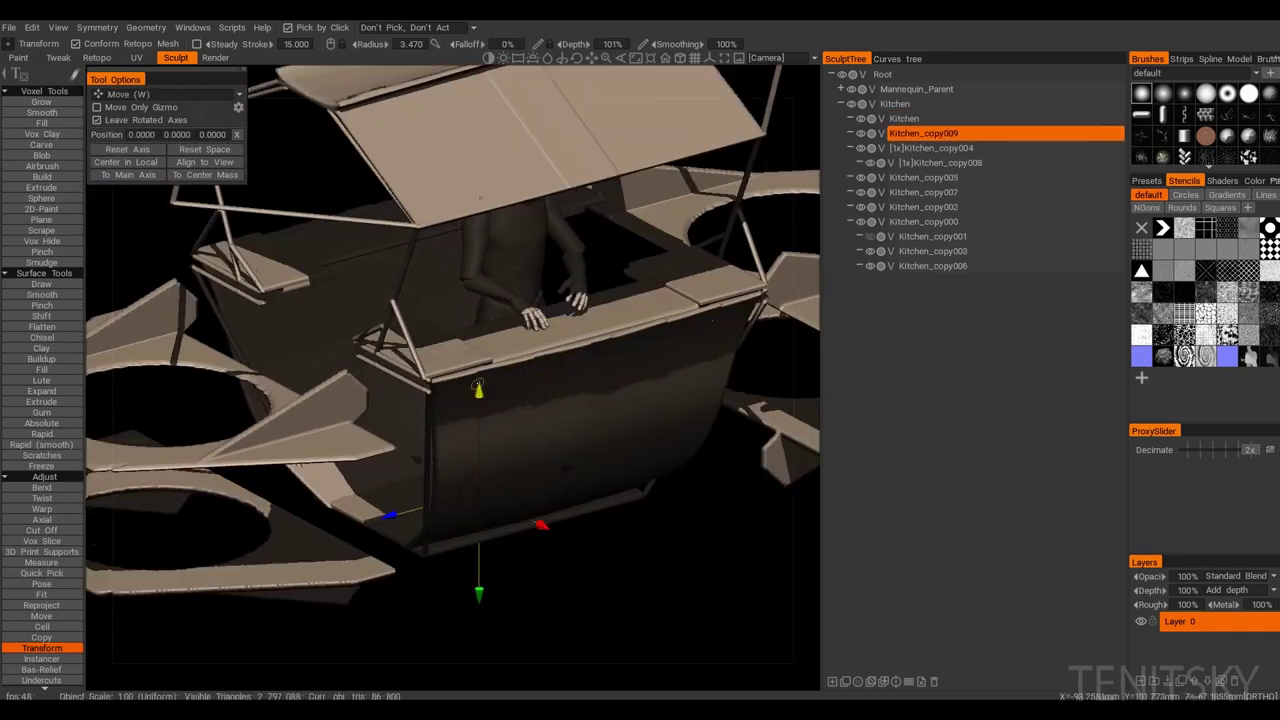
left_click_drag(468, 459, 462, 411, "alt")
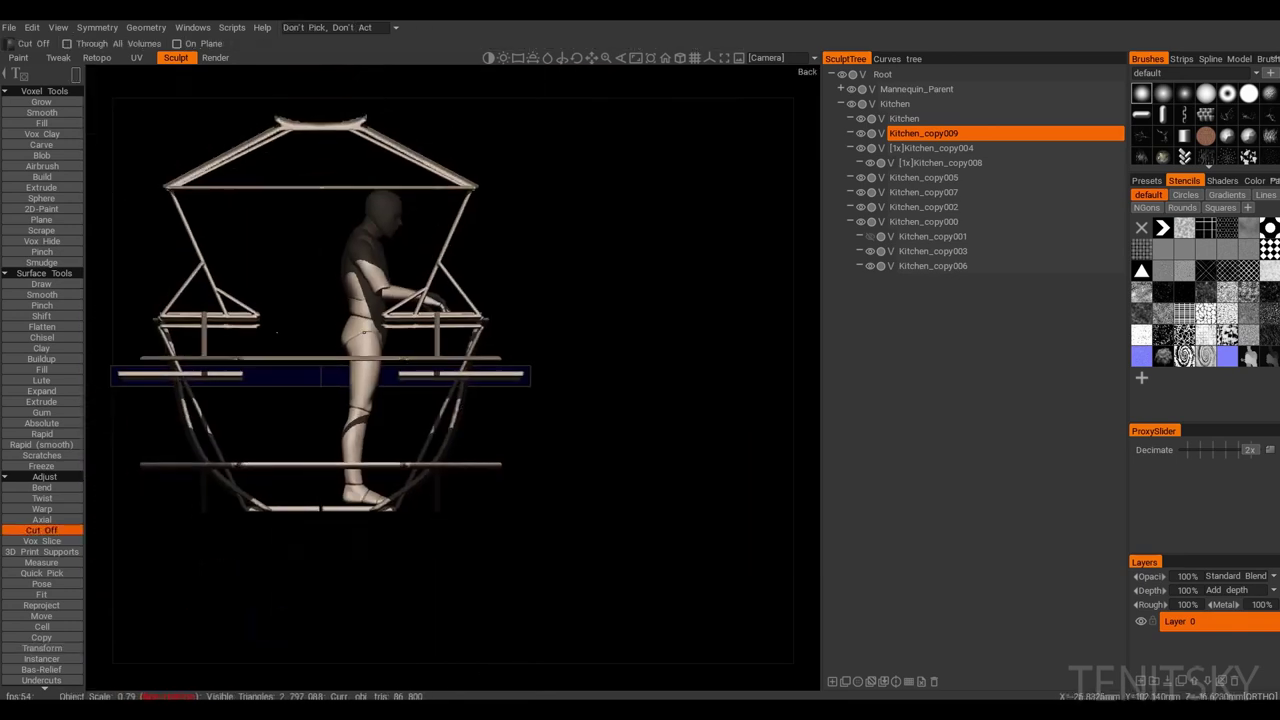
left_click_drag(450, 400, 370, 410, "alt")
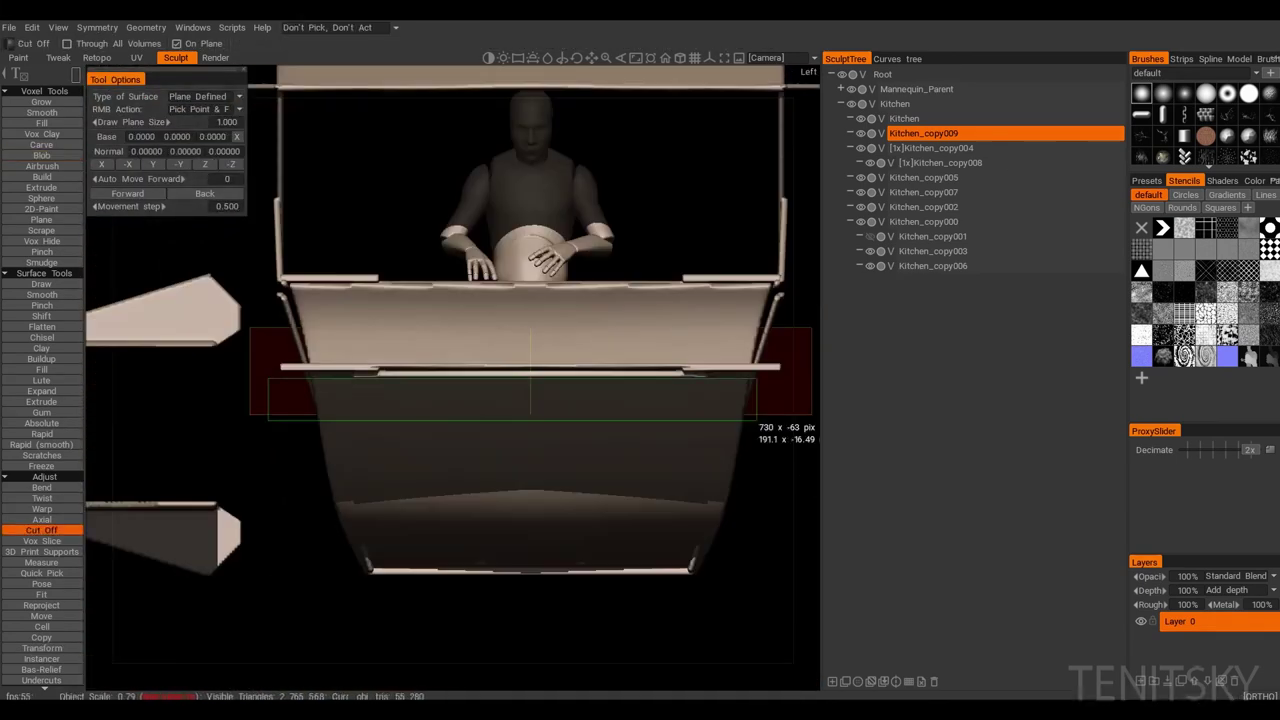
left_click_drag(450, 400, 520, 470, "alt")
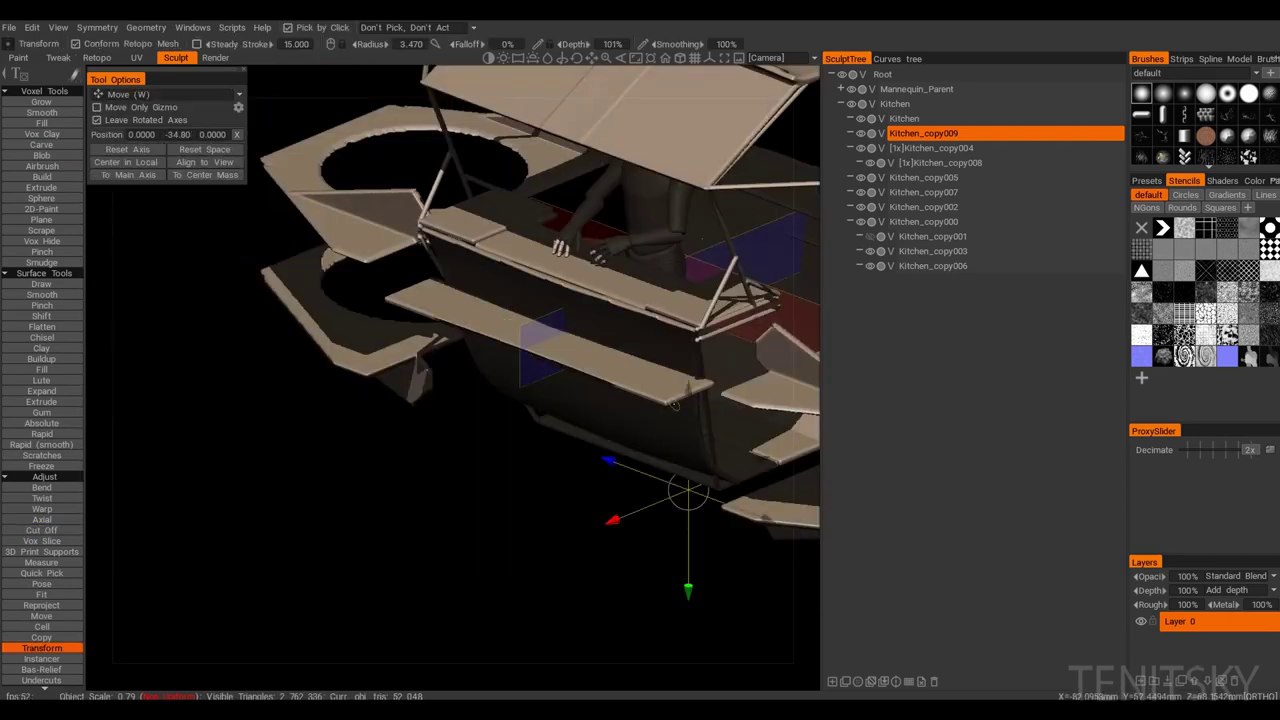
left_click_drag(450, 400, 530, 350, "alt")
Step: Duplicate the piece into Kitchen_copy011 and pose selected areas from the top view
key("ctrl+d")
left_click_drag(424, 452, 396, 408, "alt")
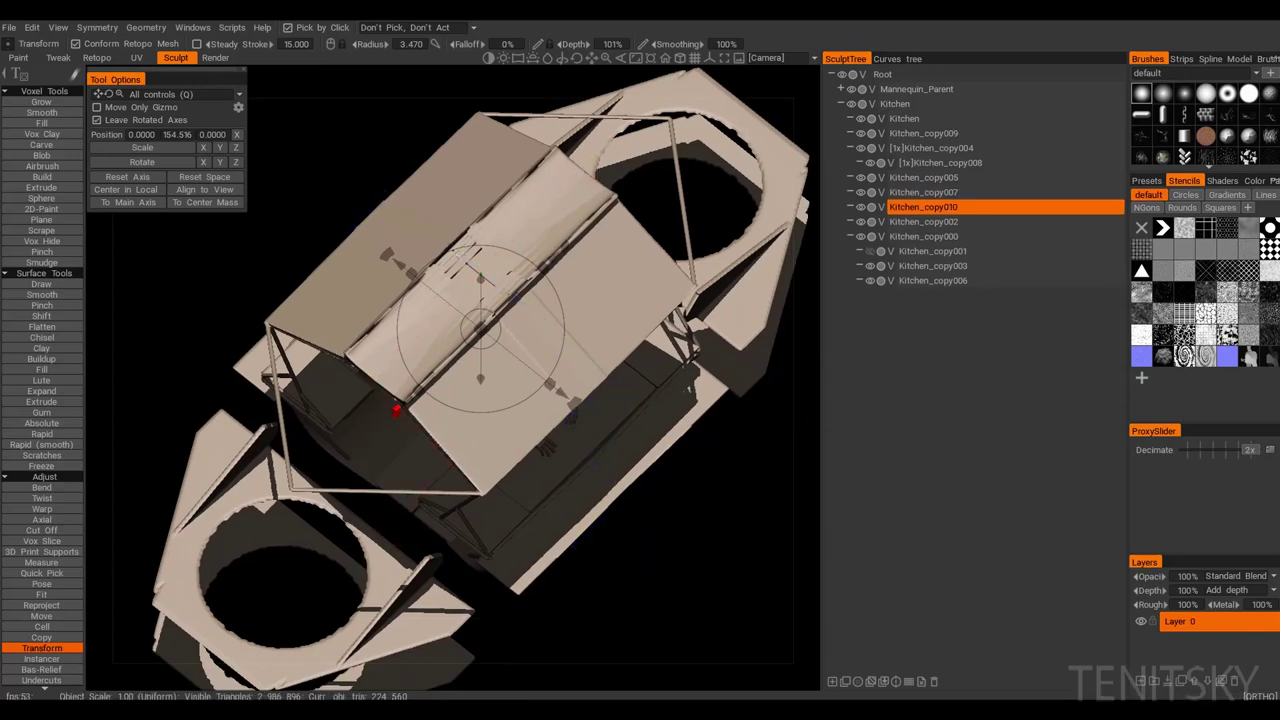
left_click_drag(333, 470, 303, 440, "alt+shift")
left_click(41, 584)
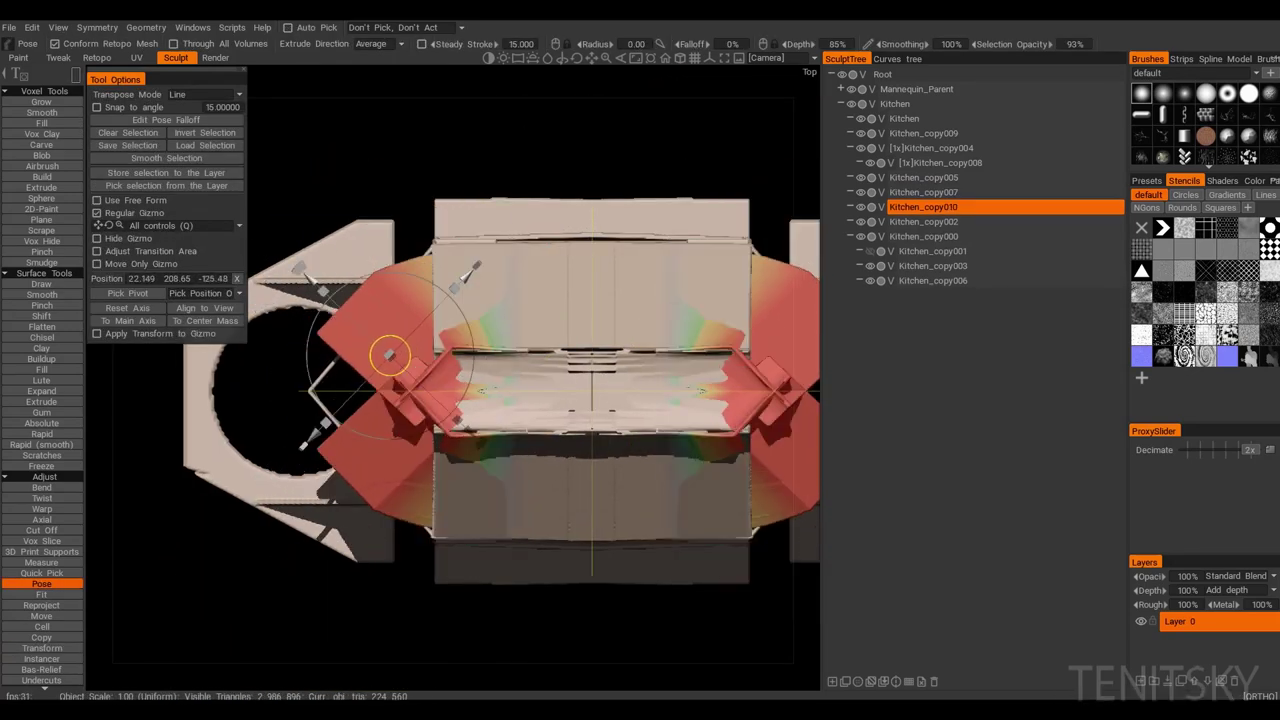
left_click_drag(383, 362, 480, 255, "alt")
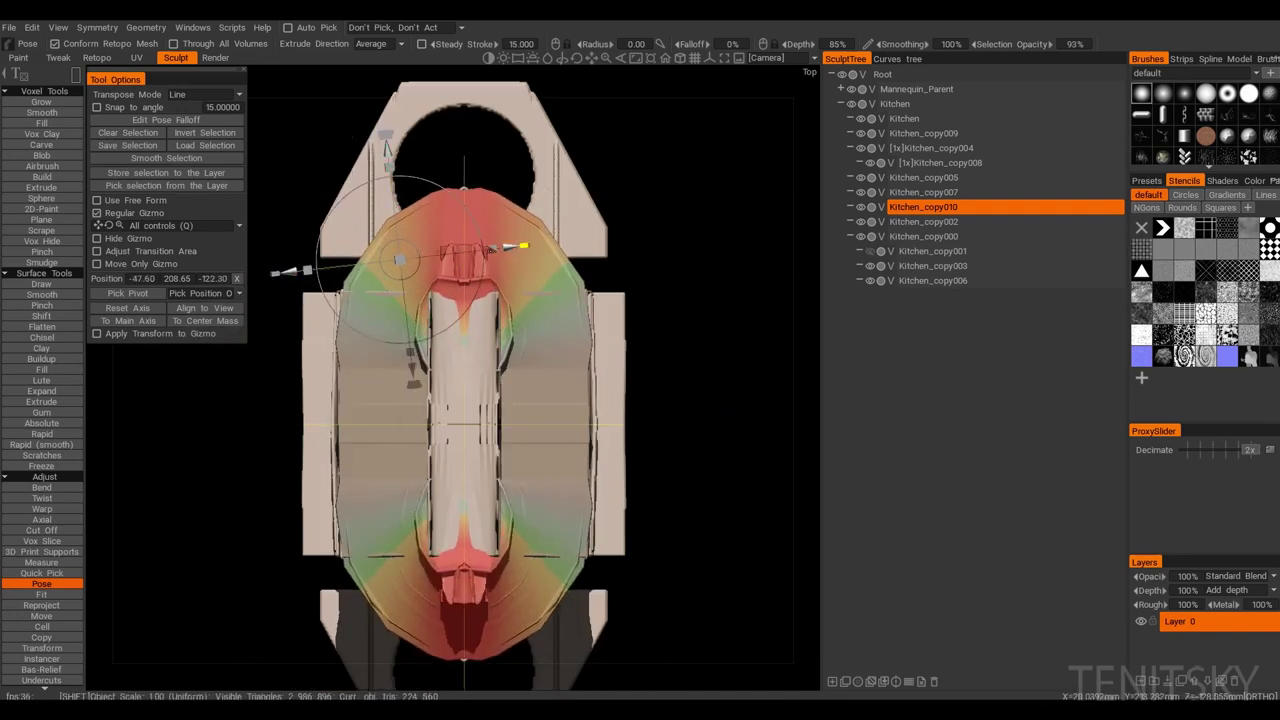
left_click(41, 573)
left_click_drag(420, 380, 480, 300, "alt")
Step: Add raised Blob detail along the roof's inner rim, orbiting to check the result
left_click(41, 144)
scroll(427, 287, "up", 5)
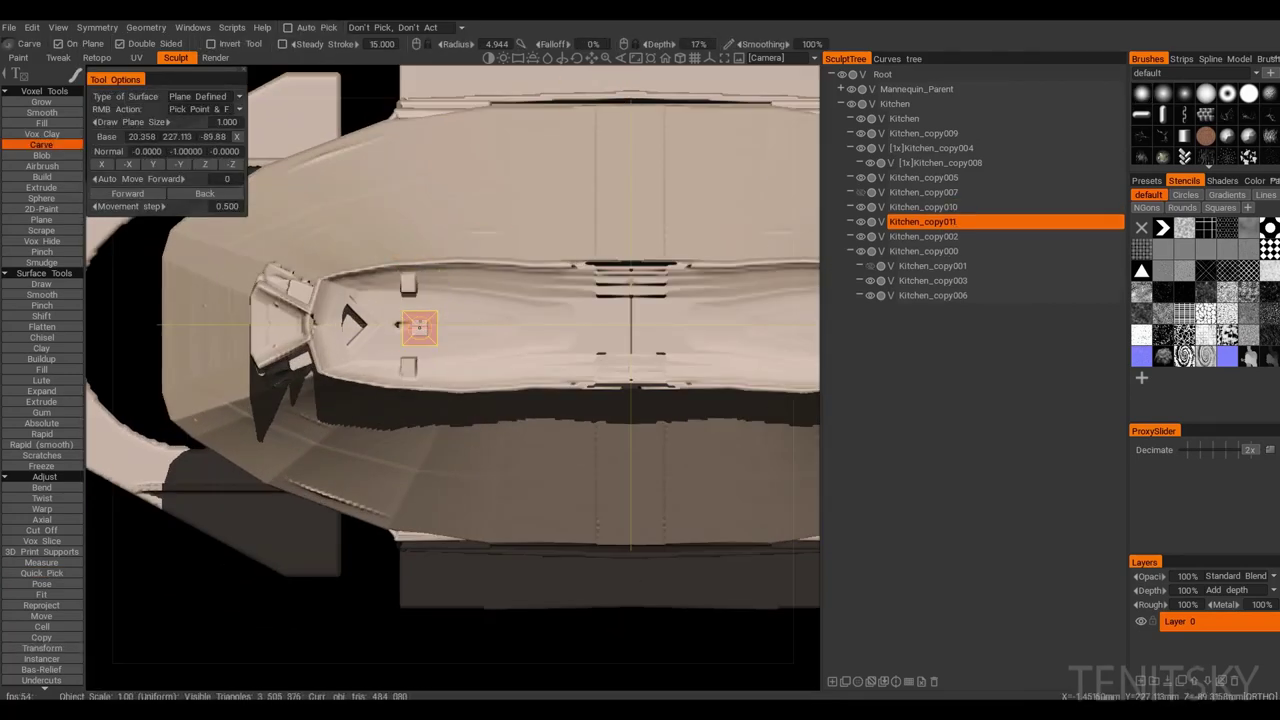
left_click(41, 155)
scroll(450, 330, "down", 2)
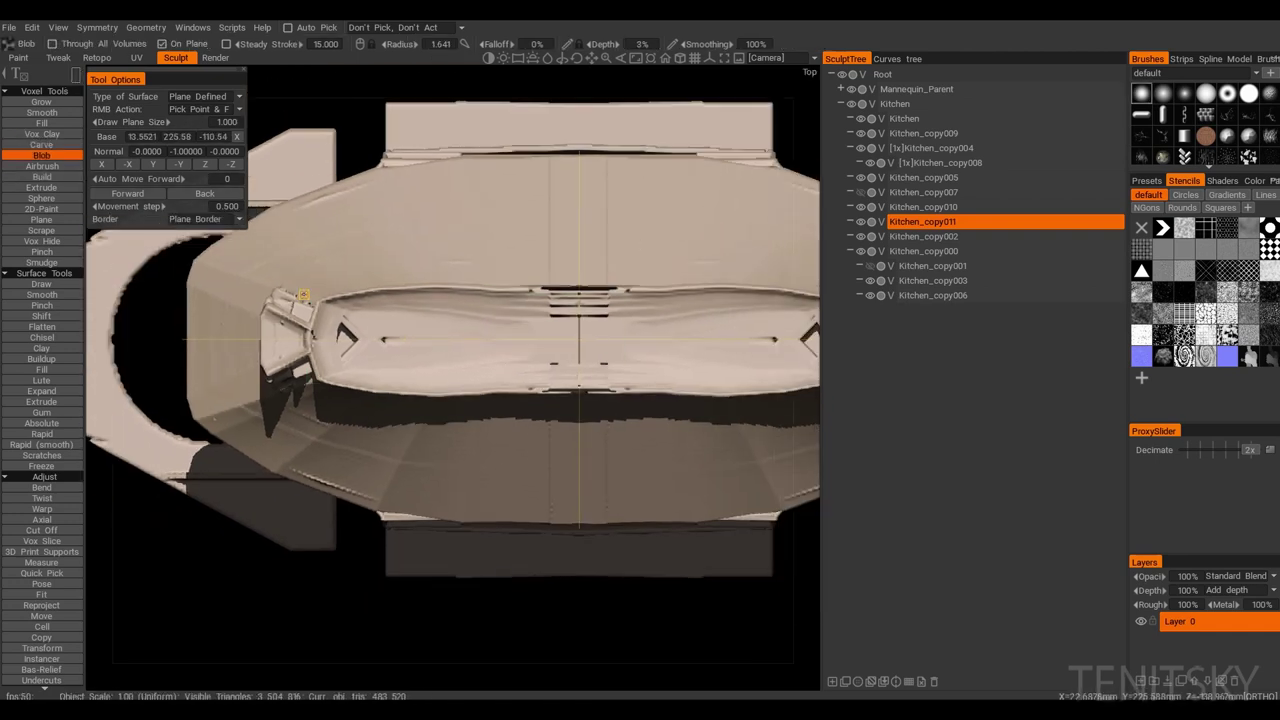
left_click_drag(450, 330, 621, 68, "alt")
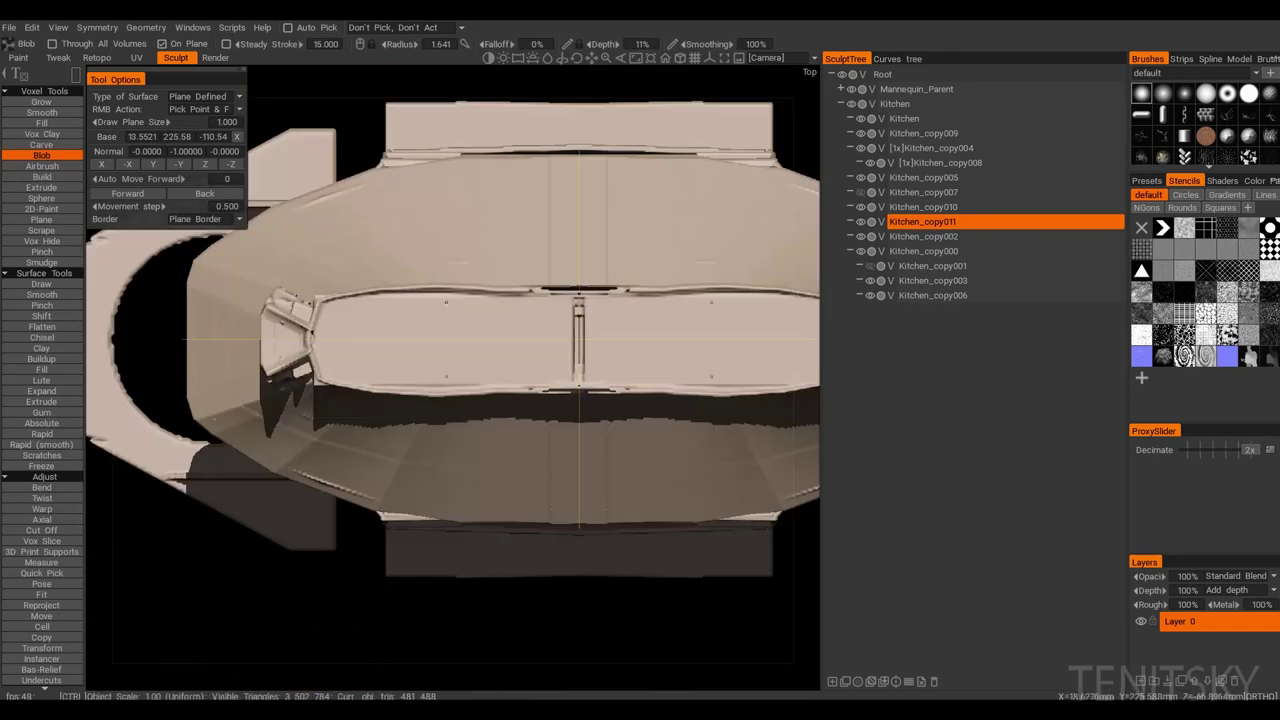
left_click_drag(319, 294, 655, 69, "alt")
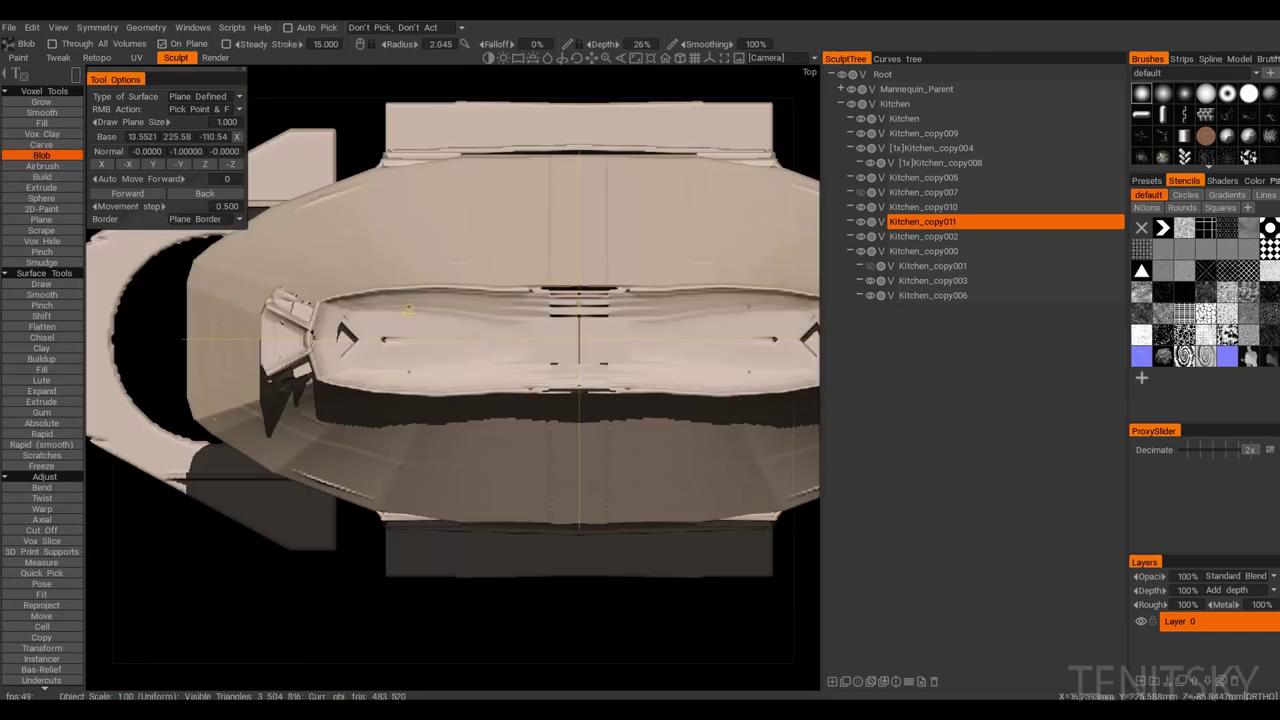
left_click_drag(563, 334, 712, 301, "alt")
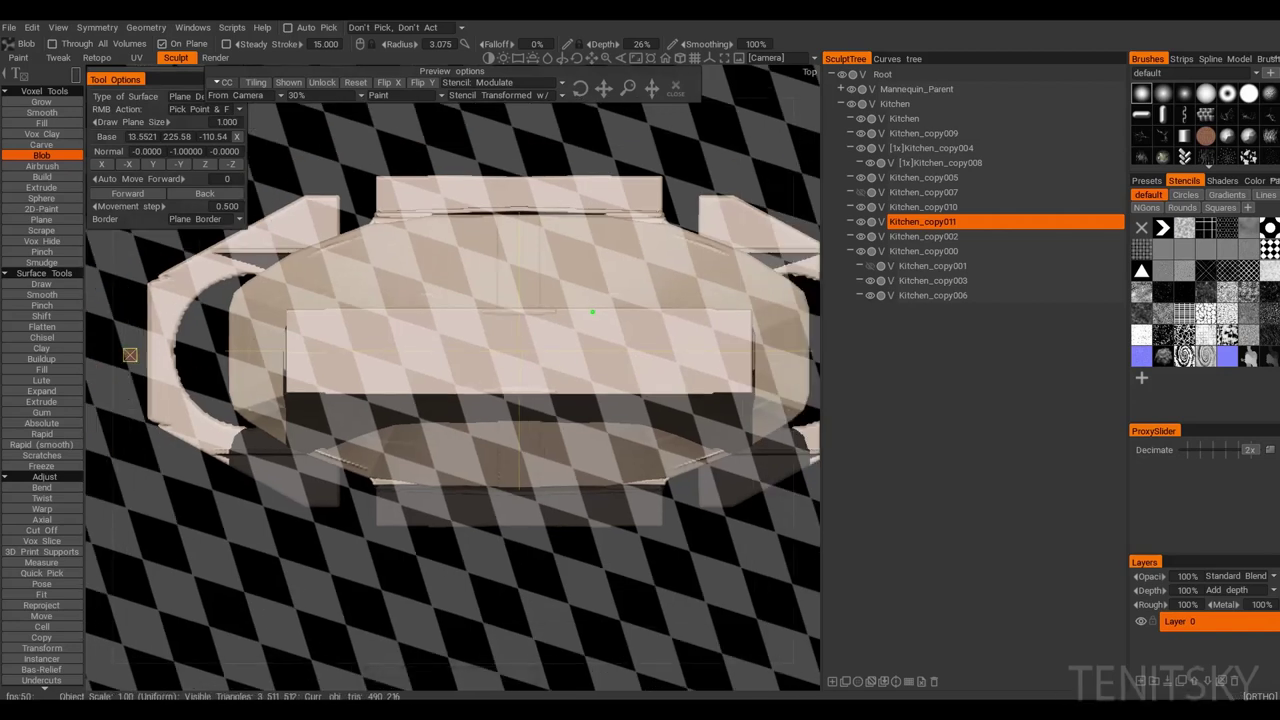
Step: Duplicate the roof piece as Kitchen_copy012
key("t")
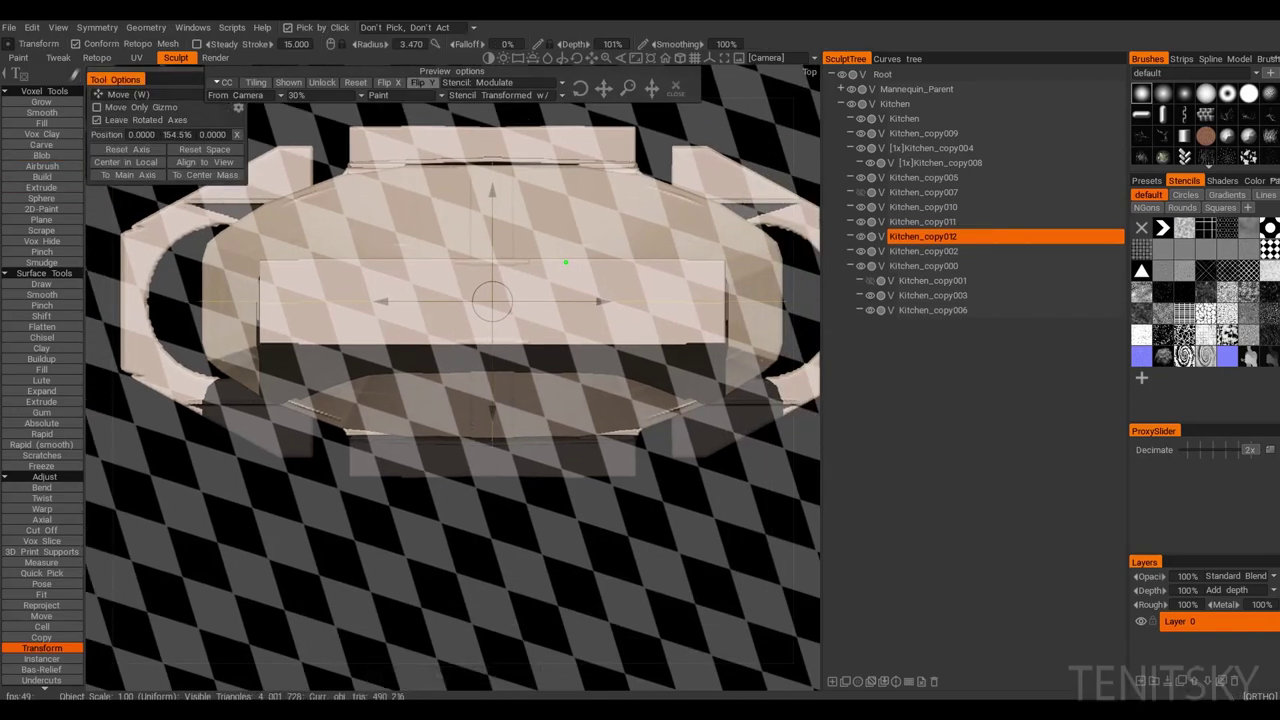
left_click(41, 187)
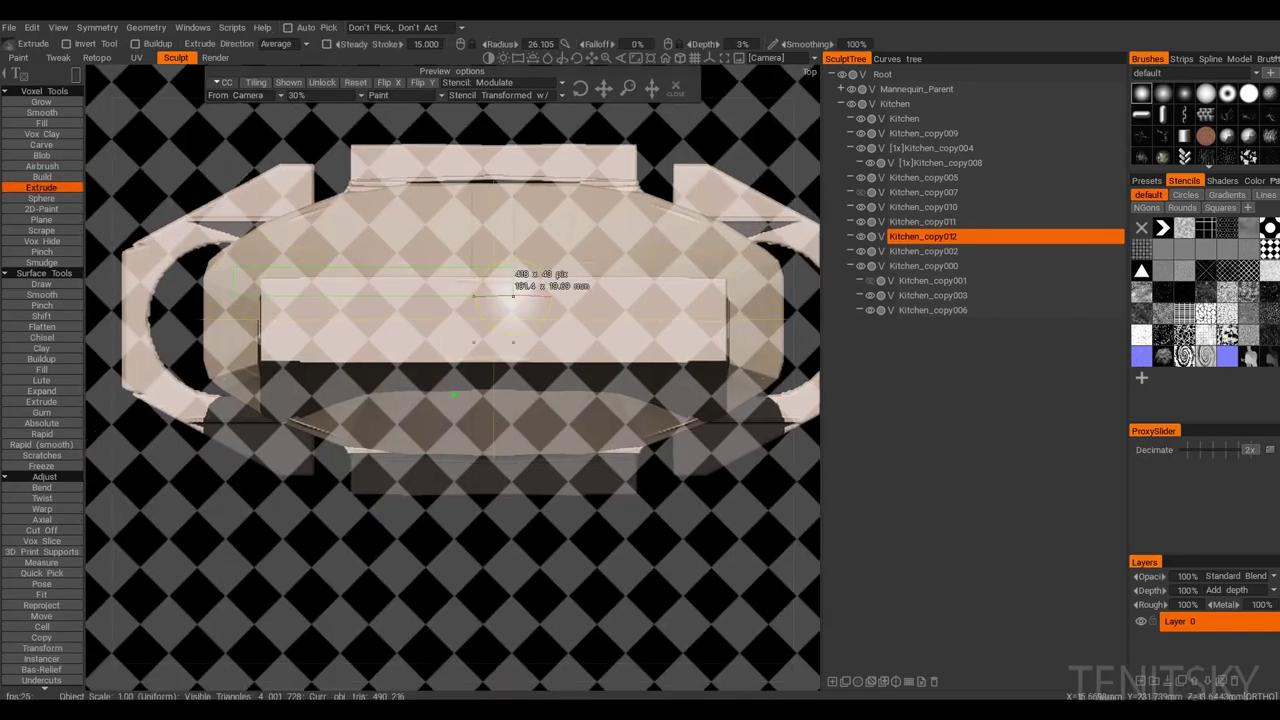
left_click_drag(513, 298, 497, 240, "alt")
Step: Back on Kitchen_copy011, stamp rounded circle-stencil bumps in a row along the canopy roof top
key("Up")
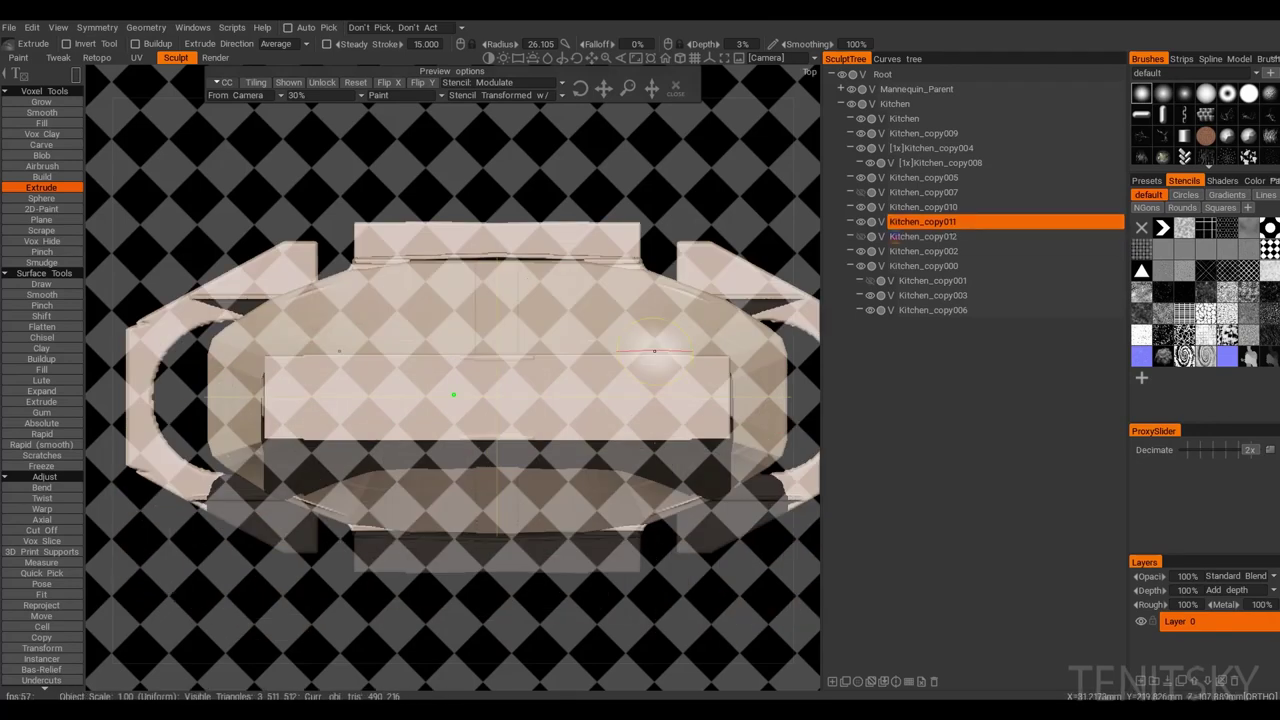
scroll(303, 287, "up", 2)
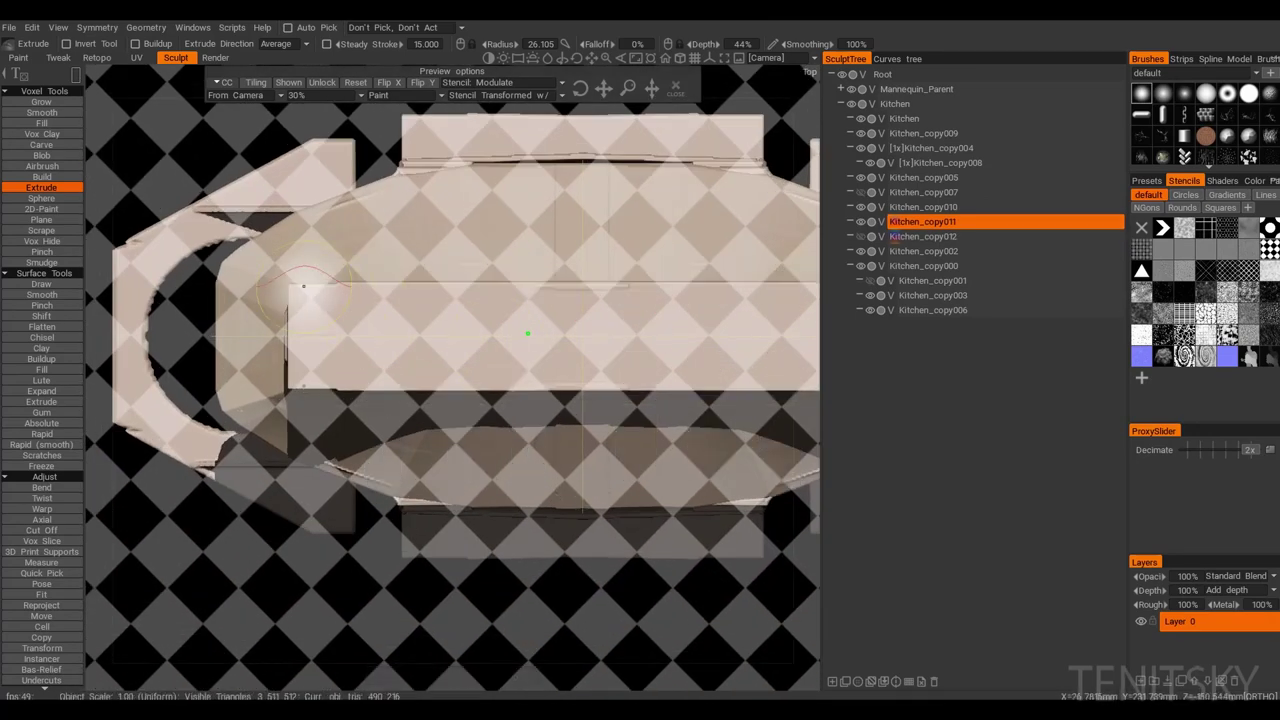
left_click_drag(596, 297, 422, 289, "alt")
mouse_move(600, 272)
left_mouse_down("alt")
mouse_move(560, 320)
mouse_move(520, 300)
mouse_move(592, 268)
left_mouse_up("alt")
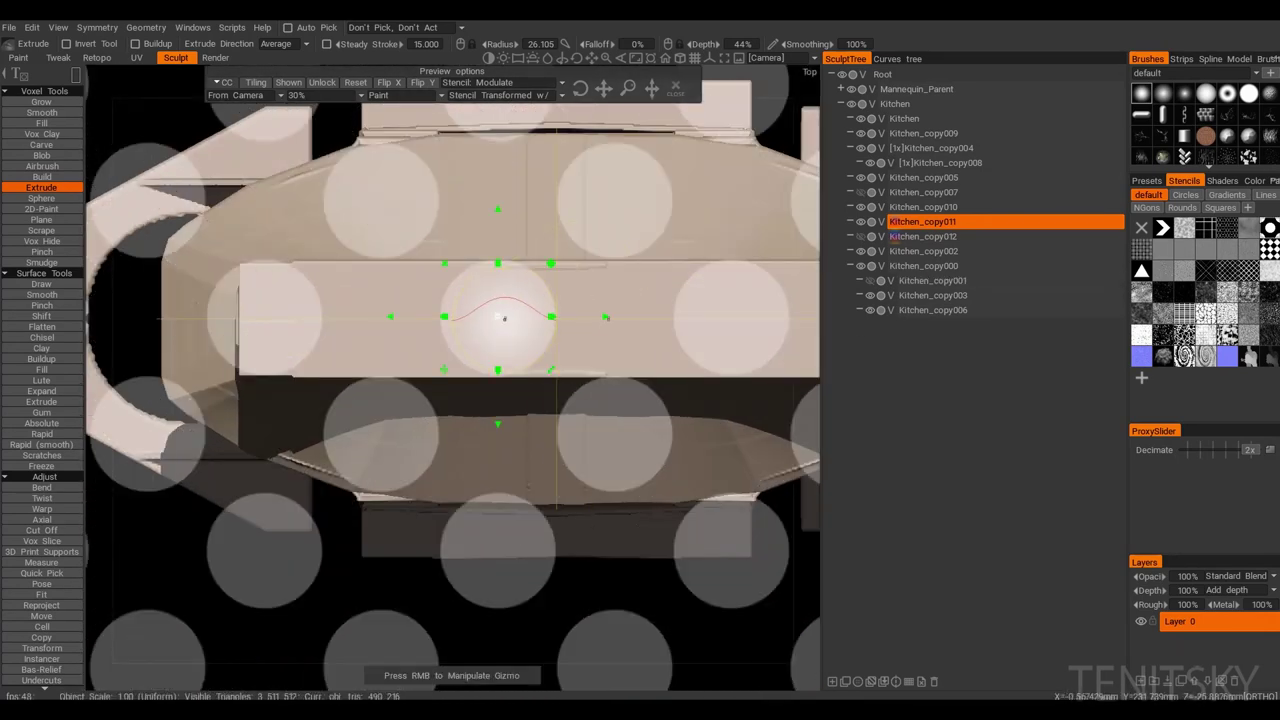
right_click_drag(504, 318, 557, 270)
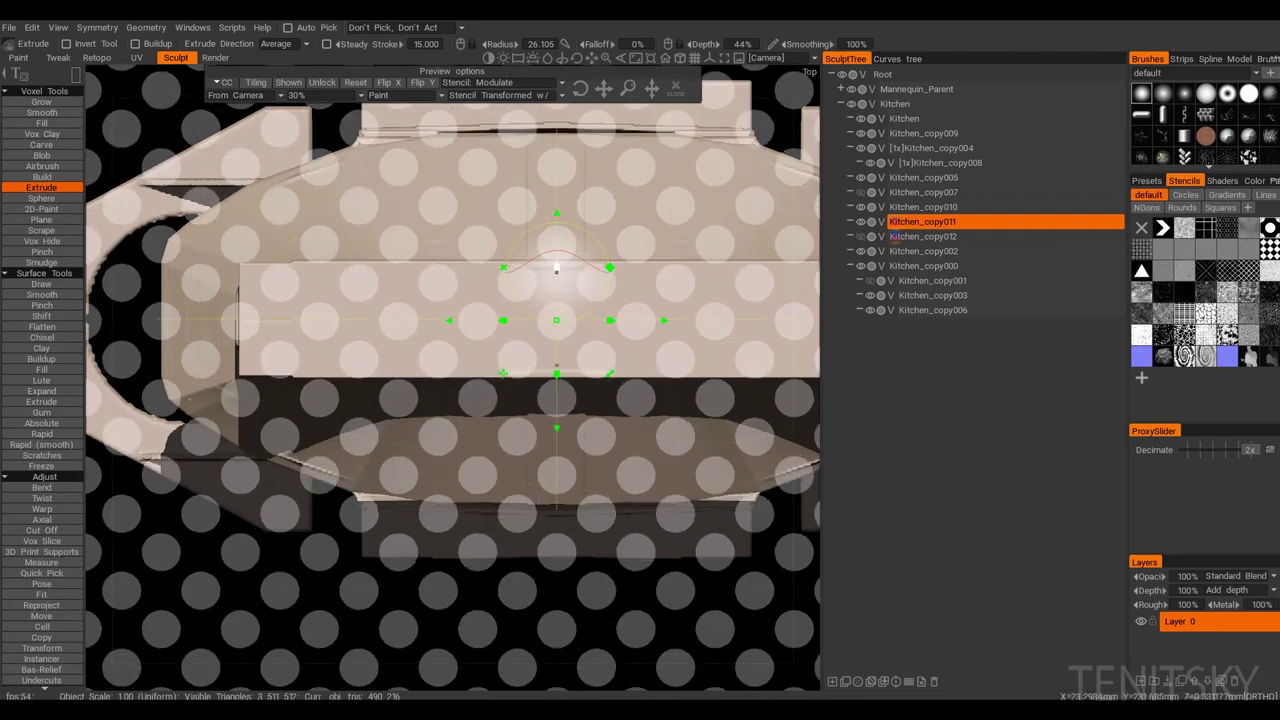
left_click_drag(556, 268, 556, 195, "alt")
mouse_move(386, 266)
left_mouse_down("alt")
mouse_move(610, 300)
mouse_move(570, 260)
mouse_move(600, 191)
mouse_move(480, 260)
left_mouse_up("alt")
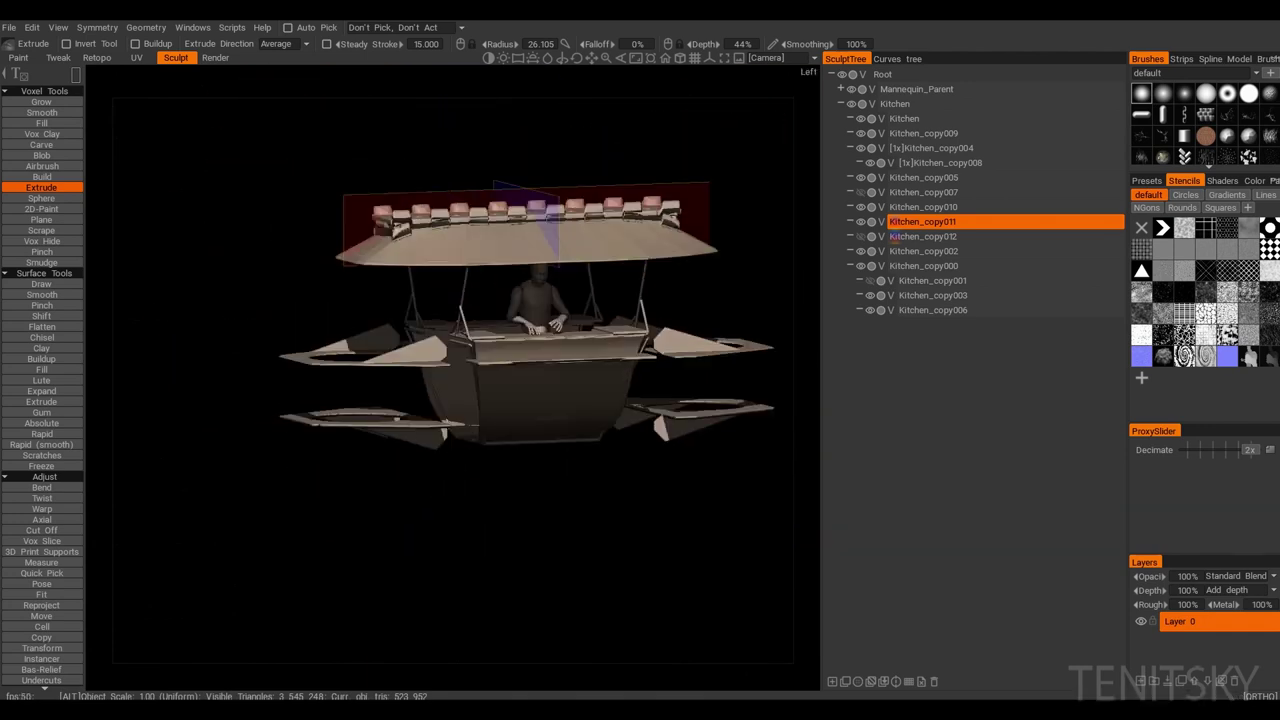
Step: Resample the roof layer
left_click(41, 530)
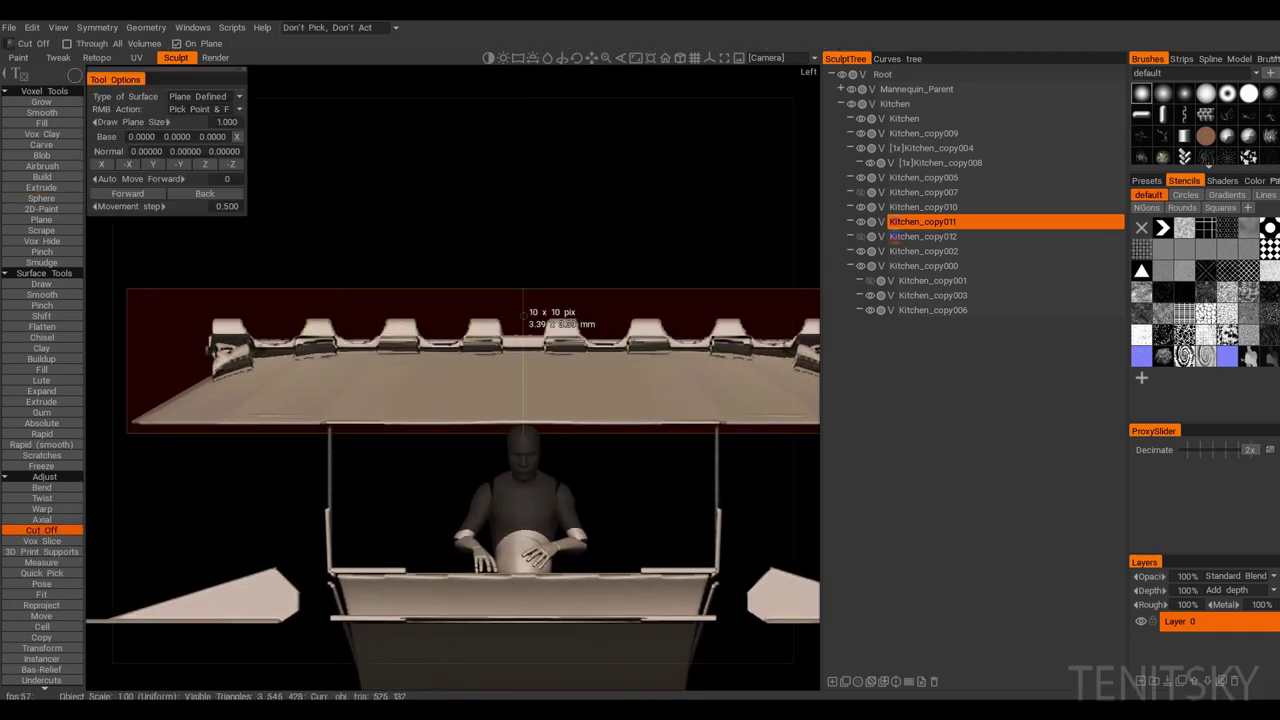
left_click_drag(522, 318, 650, 345, "alt")
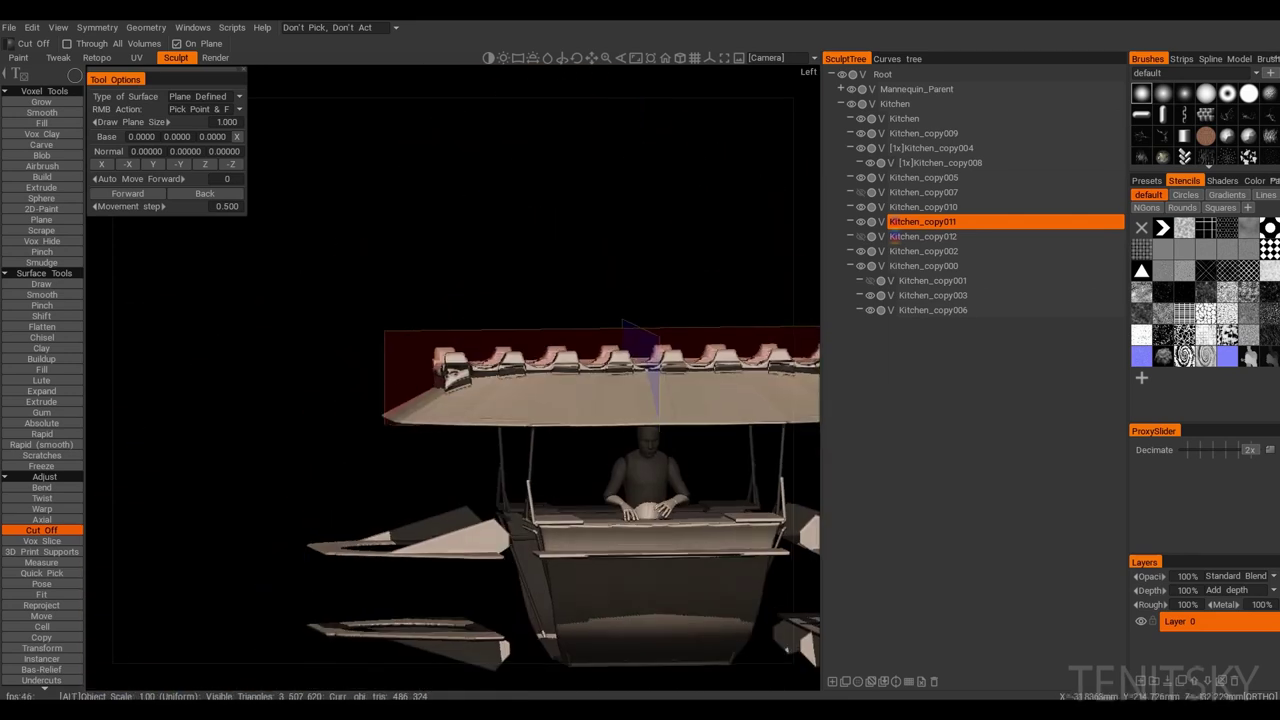
right_click(922, 221)
left_click(886, 286)
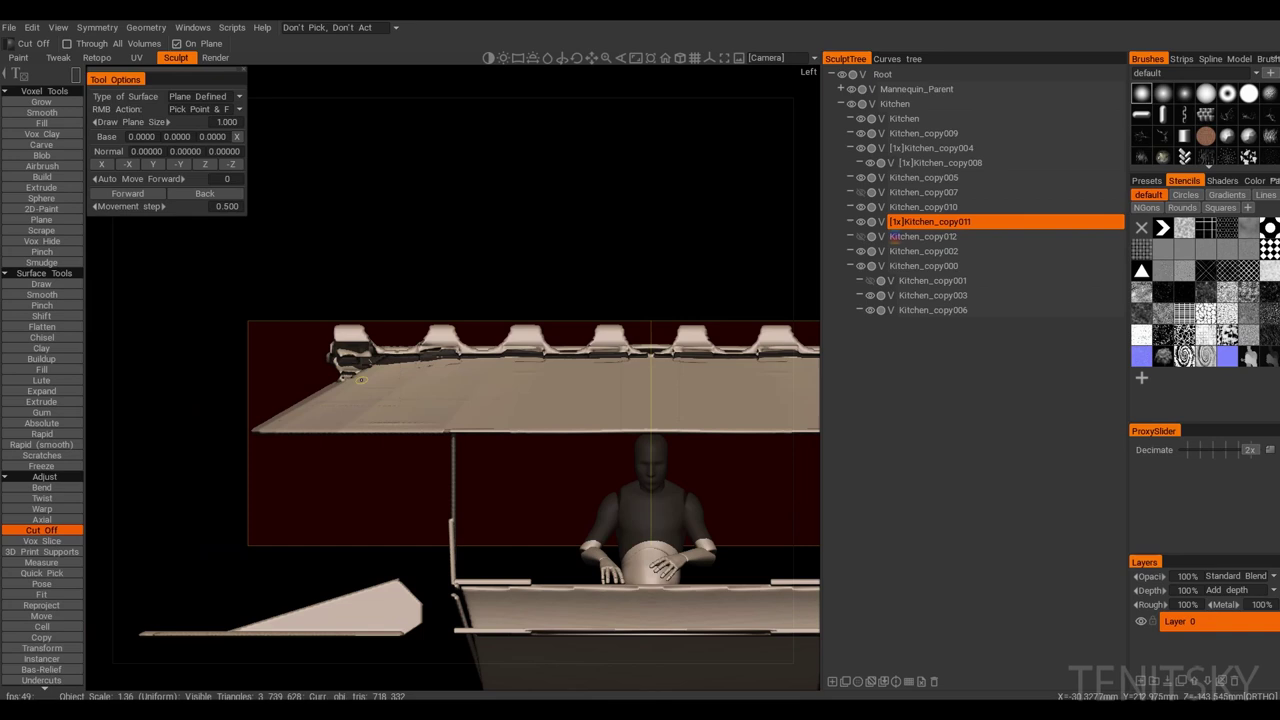
Step: Fill and smooth the roof bumps into a studded ridge, then select Kitchen_copy010 to review it
left_click_drag(450, 380, 450, 300, "alt")
right_click_drag(458, 352, 522, 310)
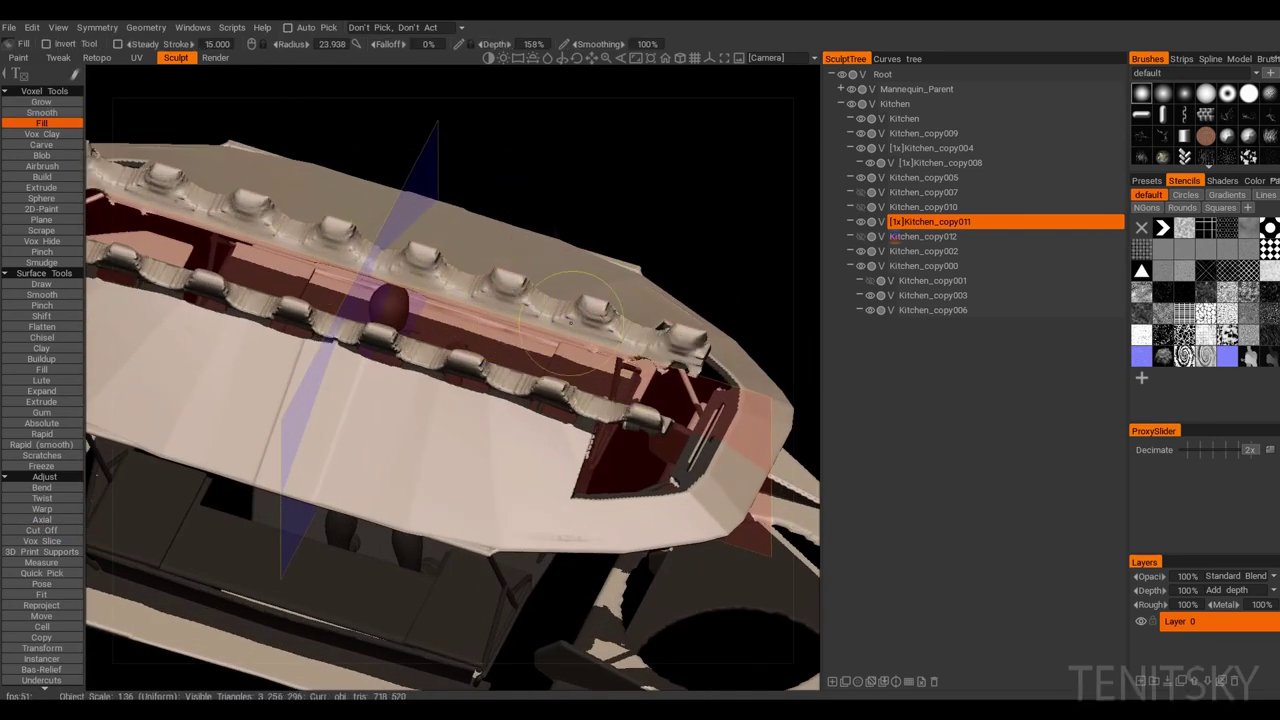
left_click_drag(572, 320, 600, 330, "alt")
left_click_drag(354, 340, 460, 280, "alt")
left_click(41, 530)
left_click(935, 206)
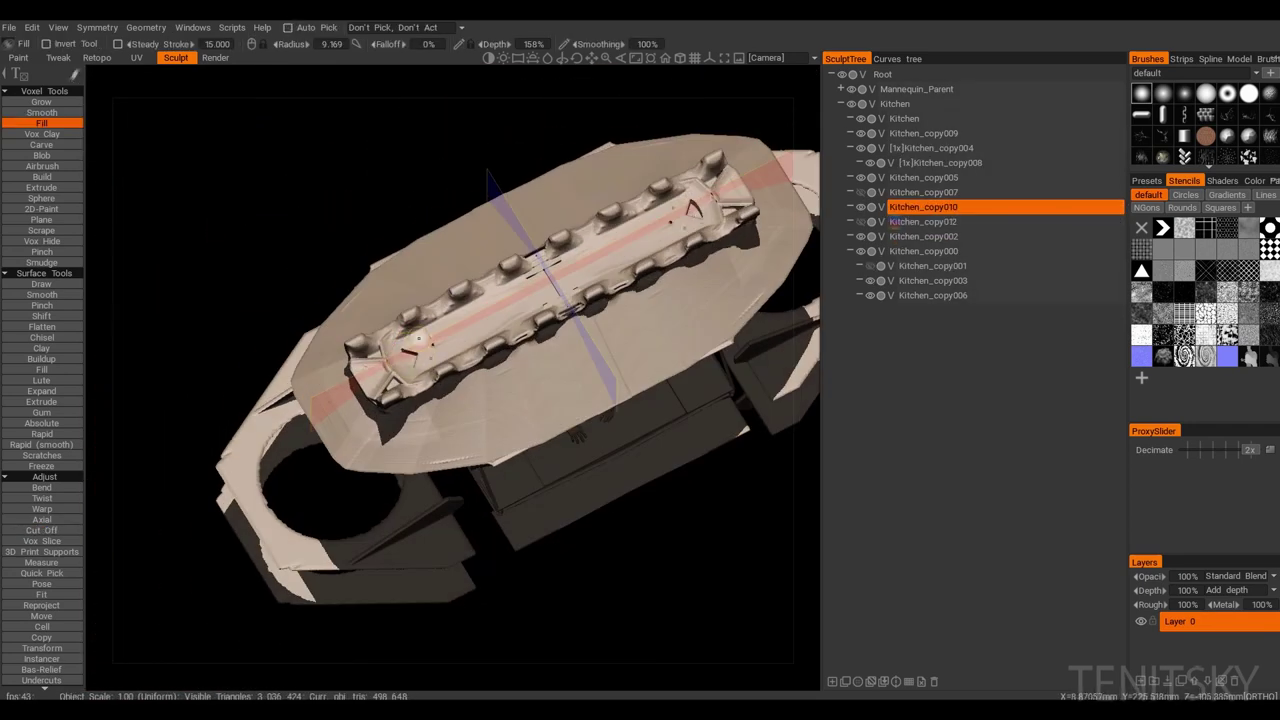
left_click_drag(450, 300, 480, 260, "alt")
Step: Refine the roof fins, checking the [1x]Kitchen_copy008 piece with Cut Off and Sphere
scroll(419, 382, "up", 3)
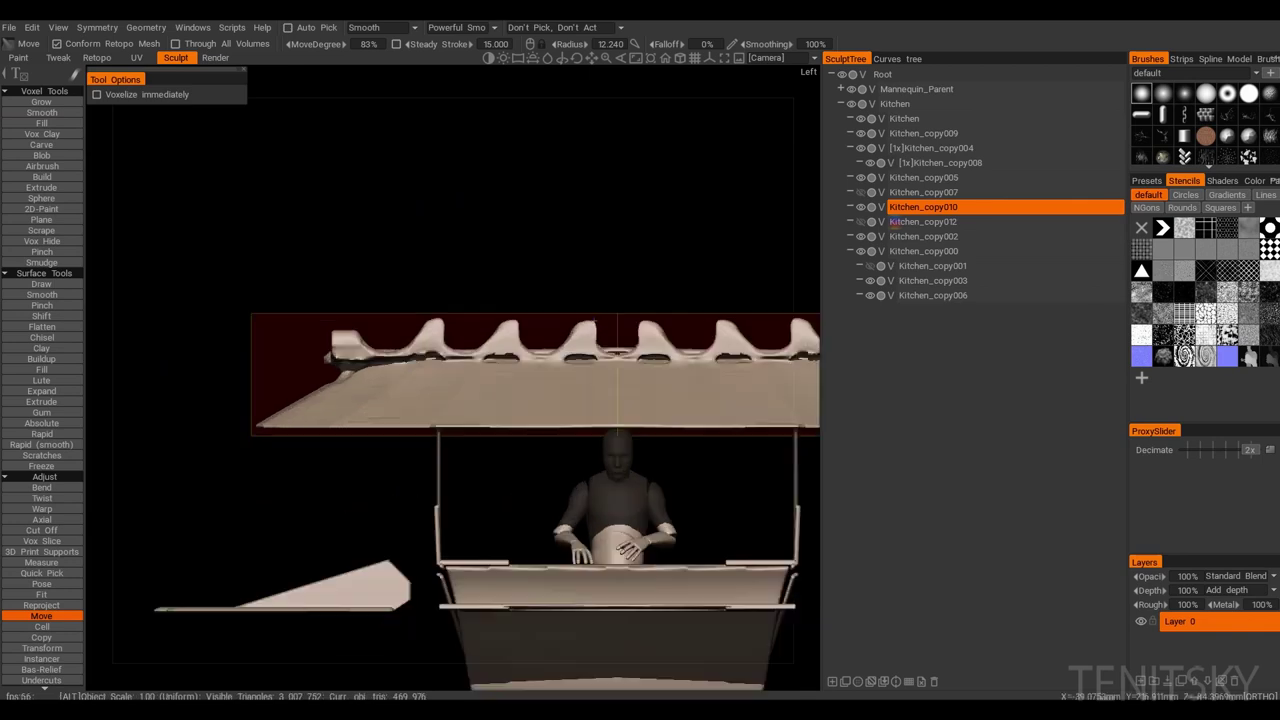
mouse_move(365, 333)
left_mouse_down("alt")
mouse_move(420, 330)
mouse_move(370, 340)
left_mouse_up("alt")
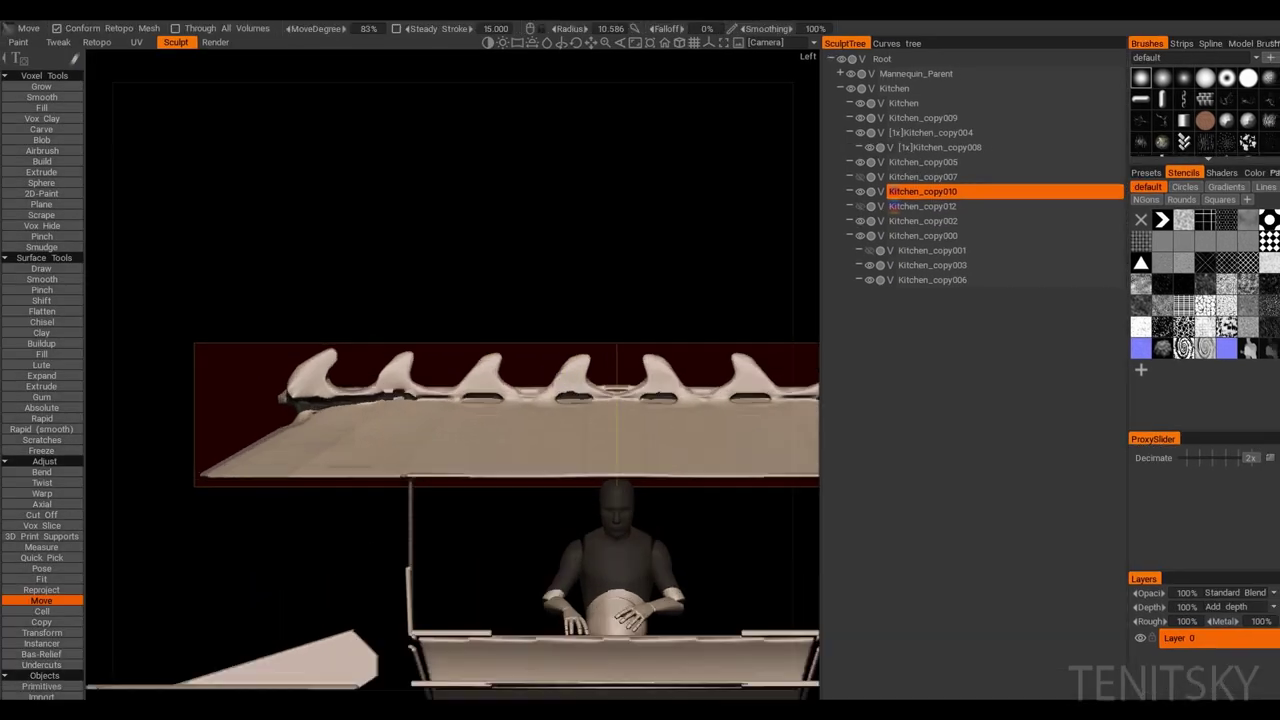
mouse_move(541, 370)
left_mouse_down("alt")
mouse_move(580, 368)
mouse_move(522, 362)
mouse_move(550, 362)
mouse_move(336, 270)
left_mouse_up("alt")
left_click(939, 147)
left_click(41, 514)
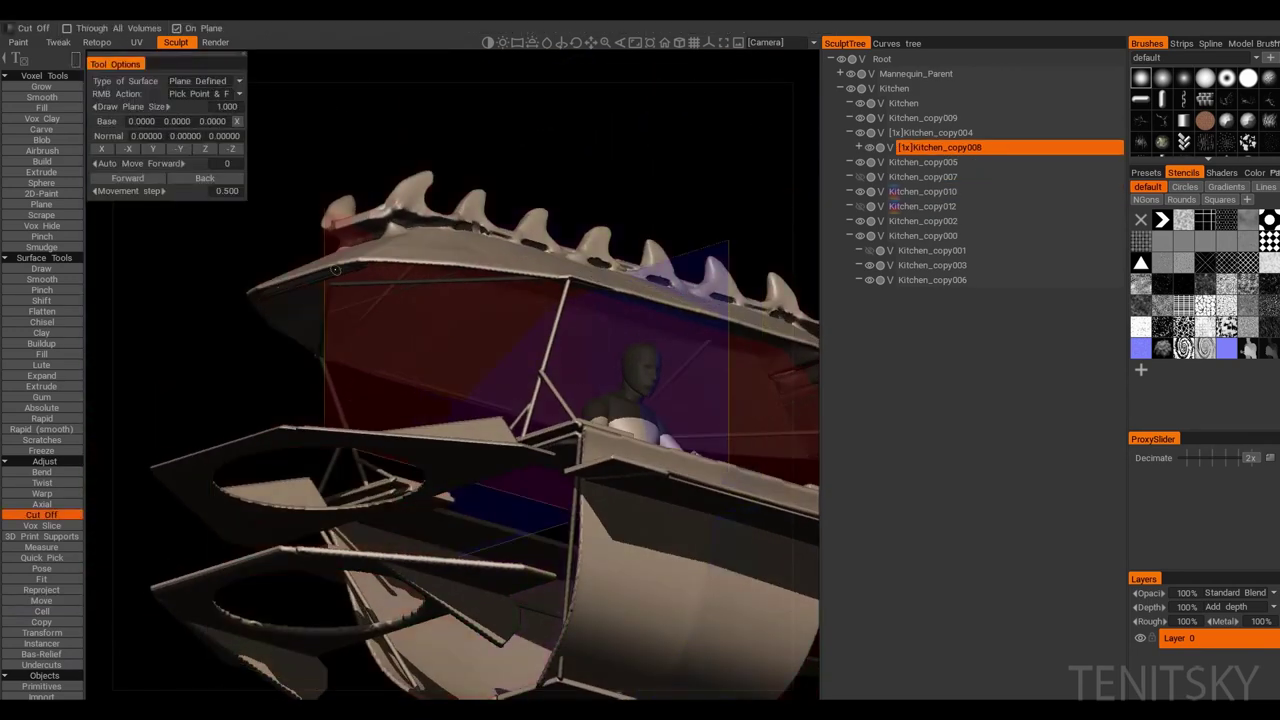
left_click_drag(478, 304, 570, 350, "alt")
key("s")
scroll(500, 340, "up", 2)
Step: Select the Kitchen_copy010 roof piece and bring up its transform gizmo and Pose tool
left_click(922, 191)
mouse_move(780, 262)
left_mouse_down("alt+shift")
mouse_move(805, 258)
mouse_move(773, 282)
mouse_move(763, 260)
left_mouse_up("alt+shift")
key("t")
left_click(41, 568)
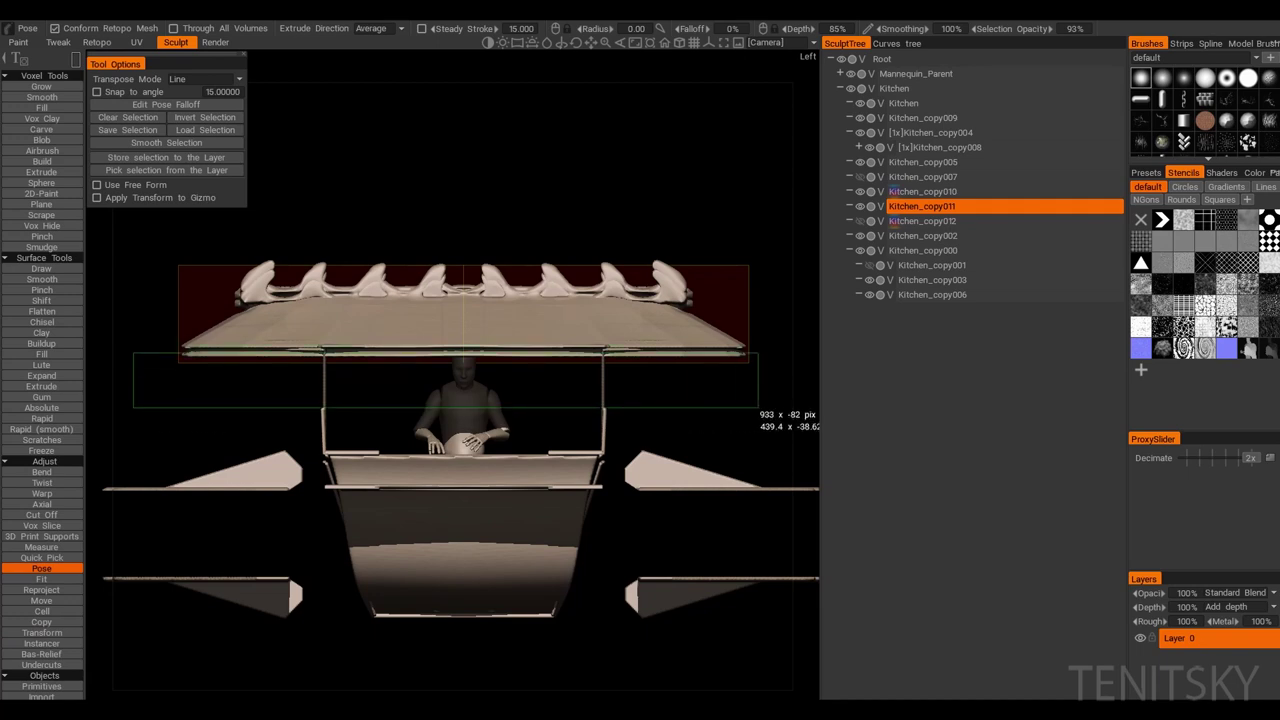
Step: Mark a line pose selection across the roof and split the fins into Kitchen_copy013
left_click_drag(757, 408, 757, 408)
left_click(41, 514)
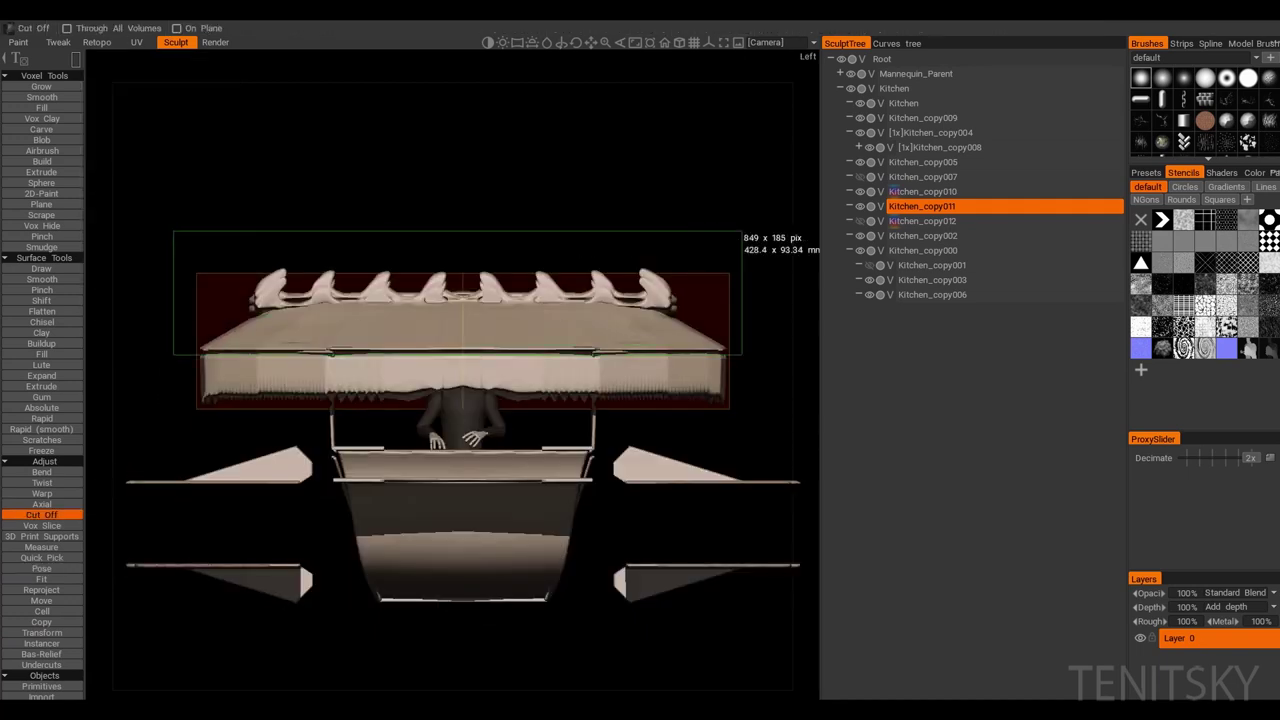
left_click(41, 632)
left_click(41, 557)
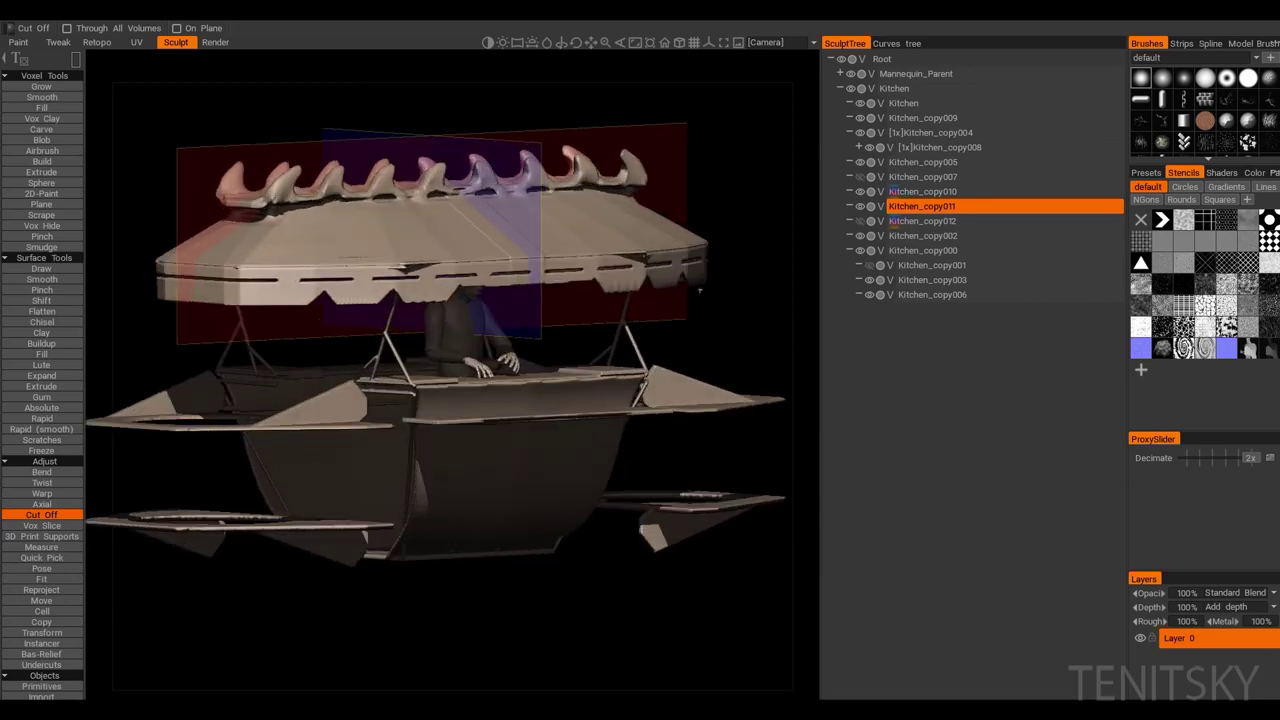
left_click(922, 191)
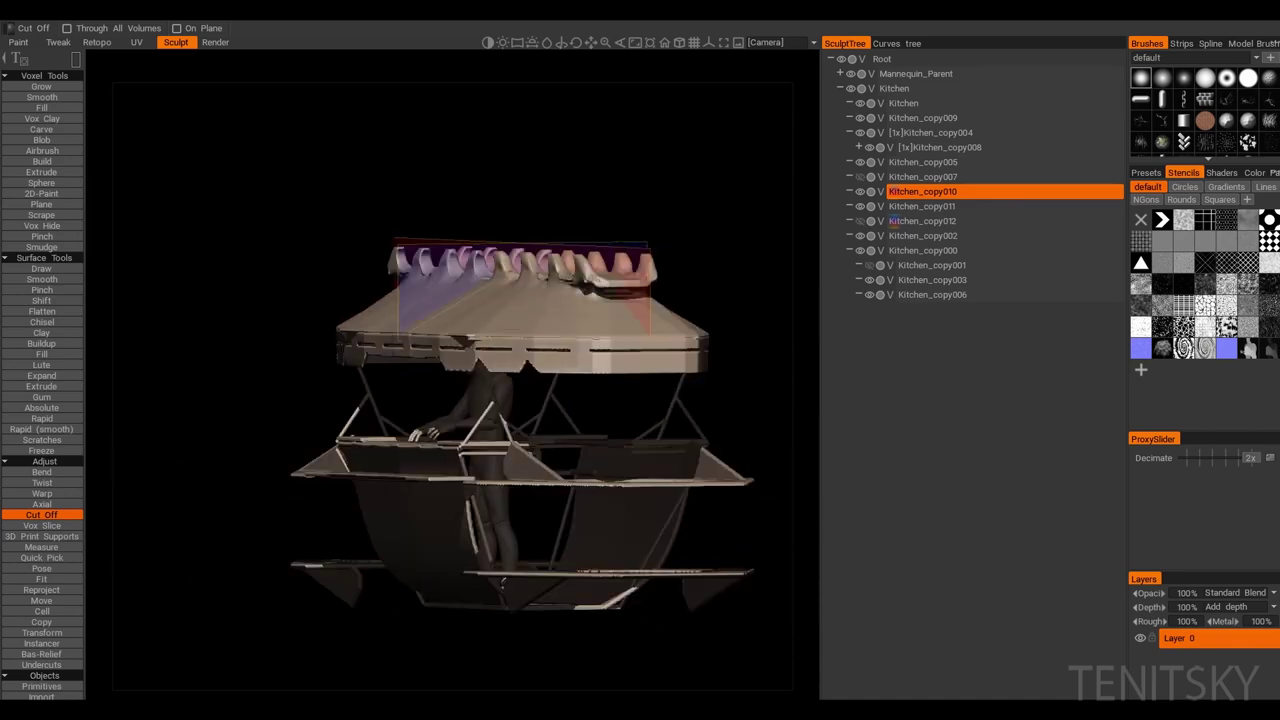
left_click_drag(736, 204, 736, 206)
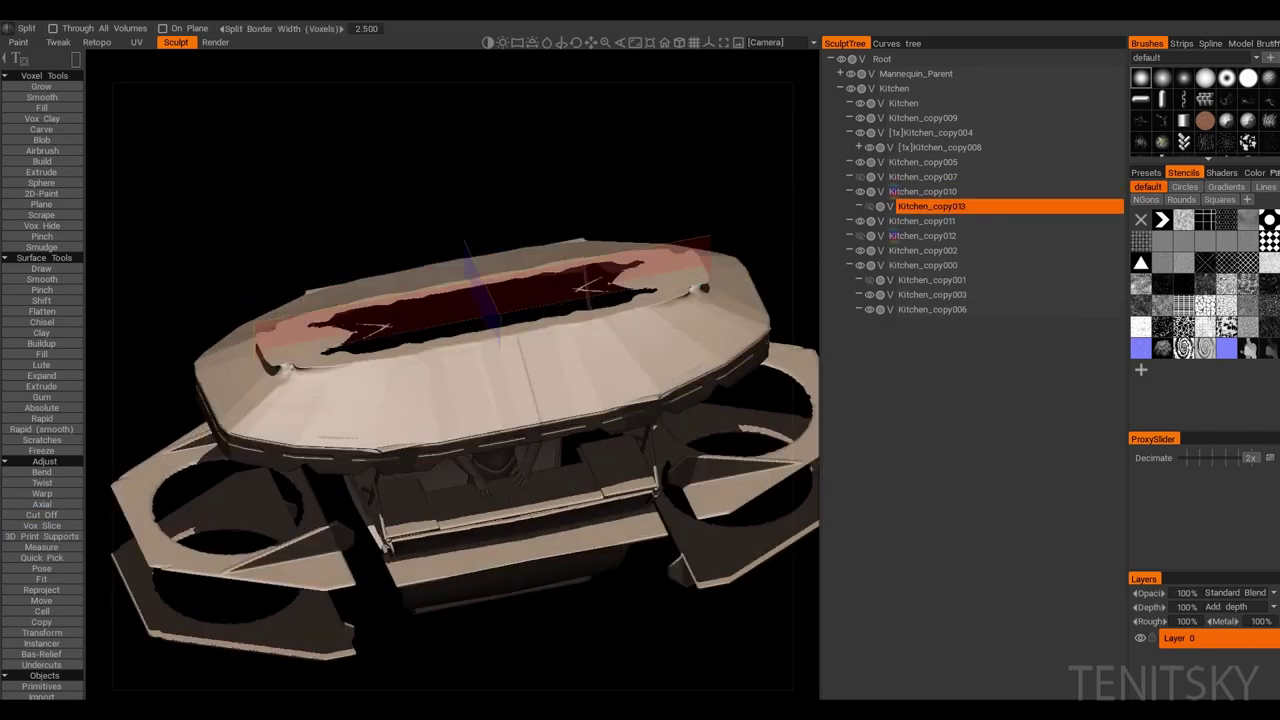
left_click(41, 557)
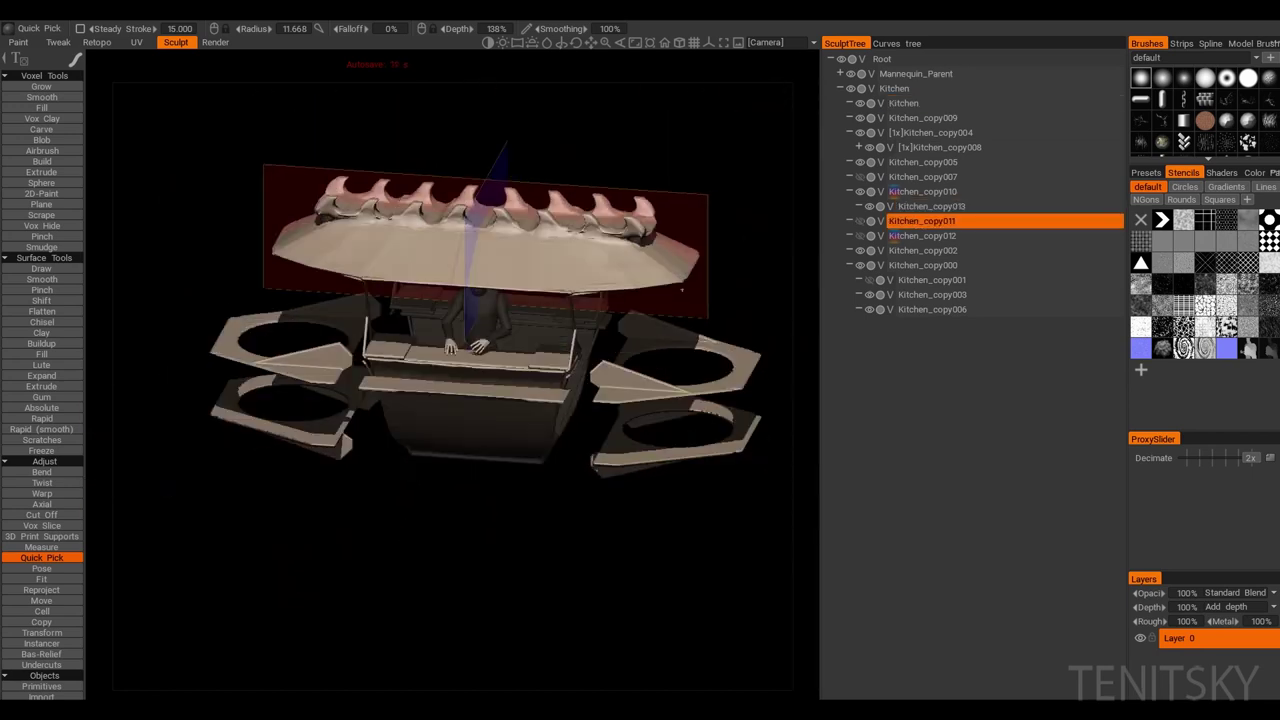
Step: Draw a mirrored flat Blob slab on the Kitchen counter, then select Kitchen_copy002 for hull panels
left_click(632, 253)
left_click(41, 140)
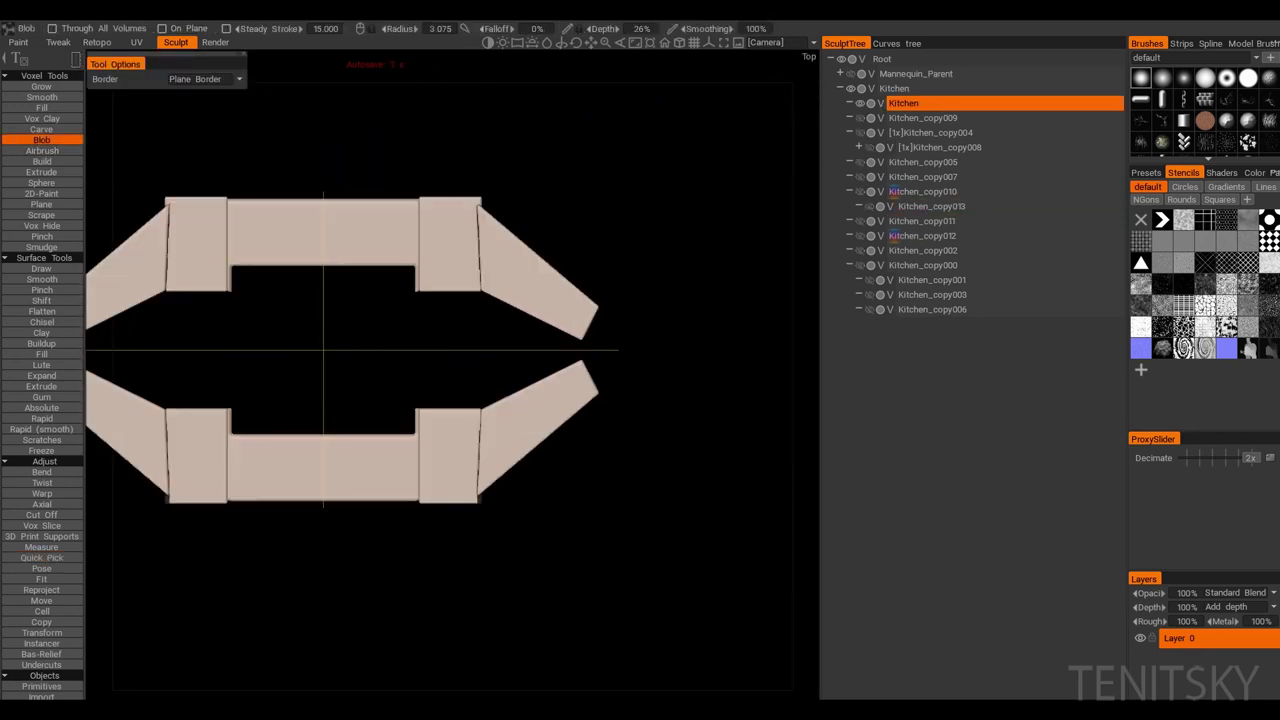
key("p")
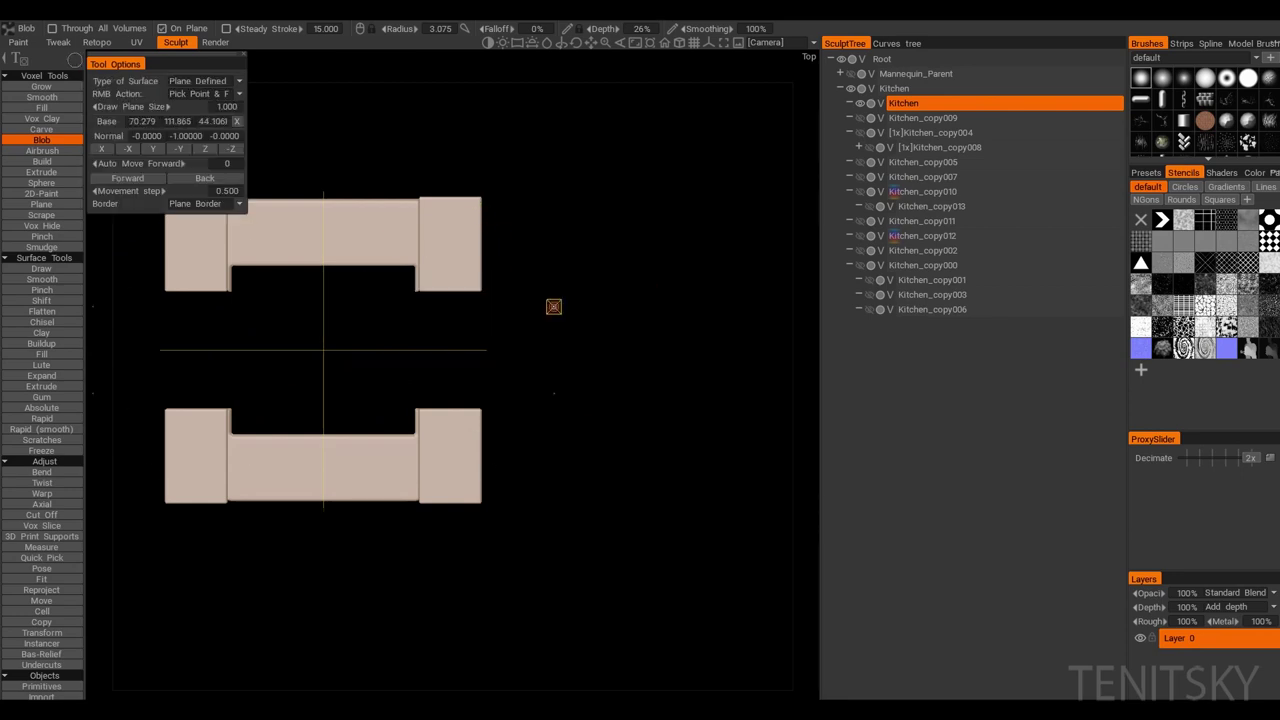
left_click(511, 349)
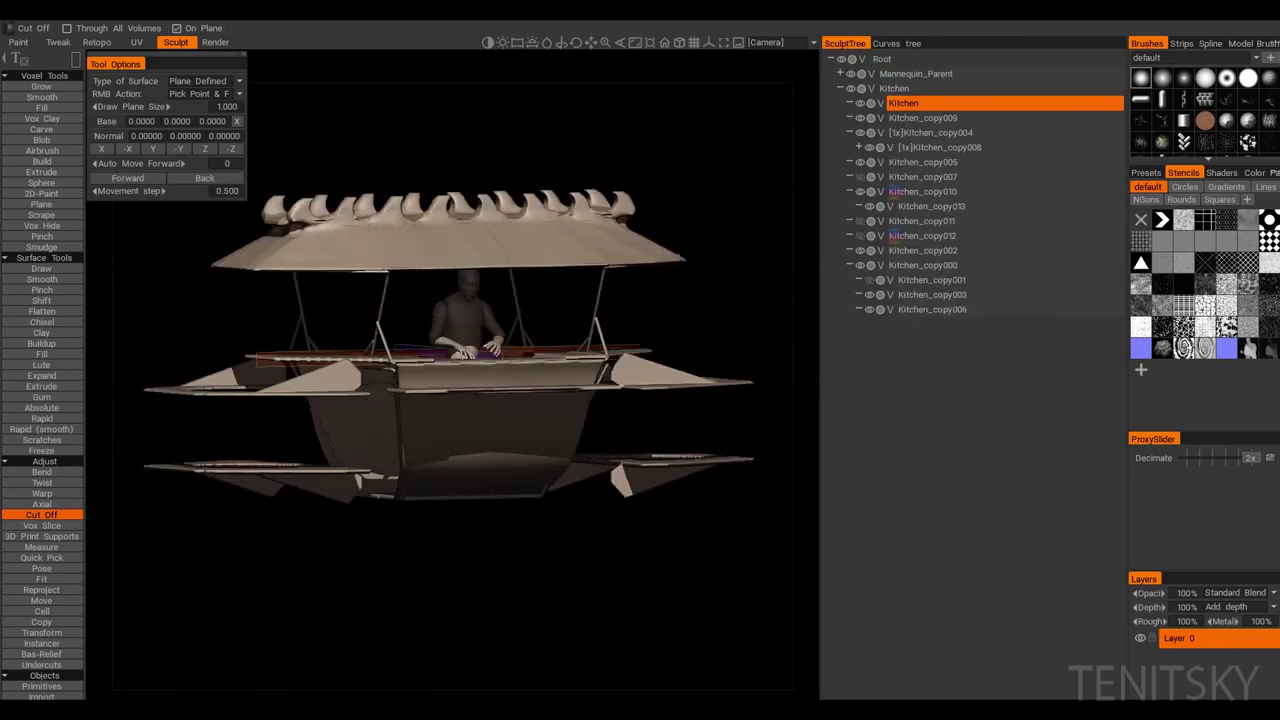
left_click(922, 250)
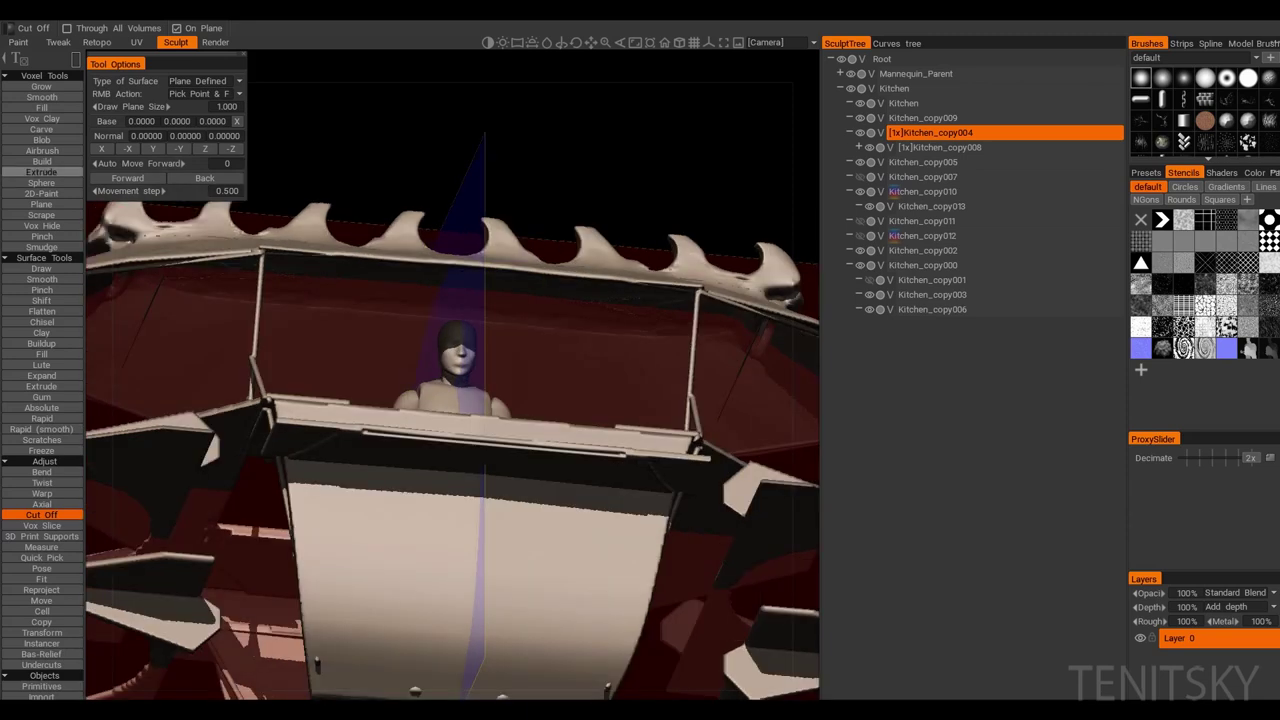
left_click(41, 183)
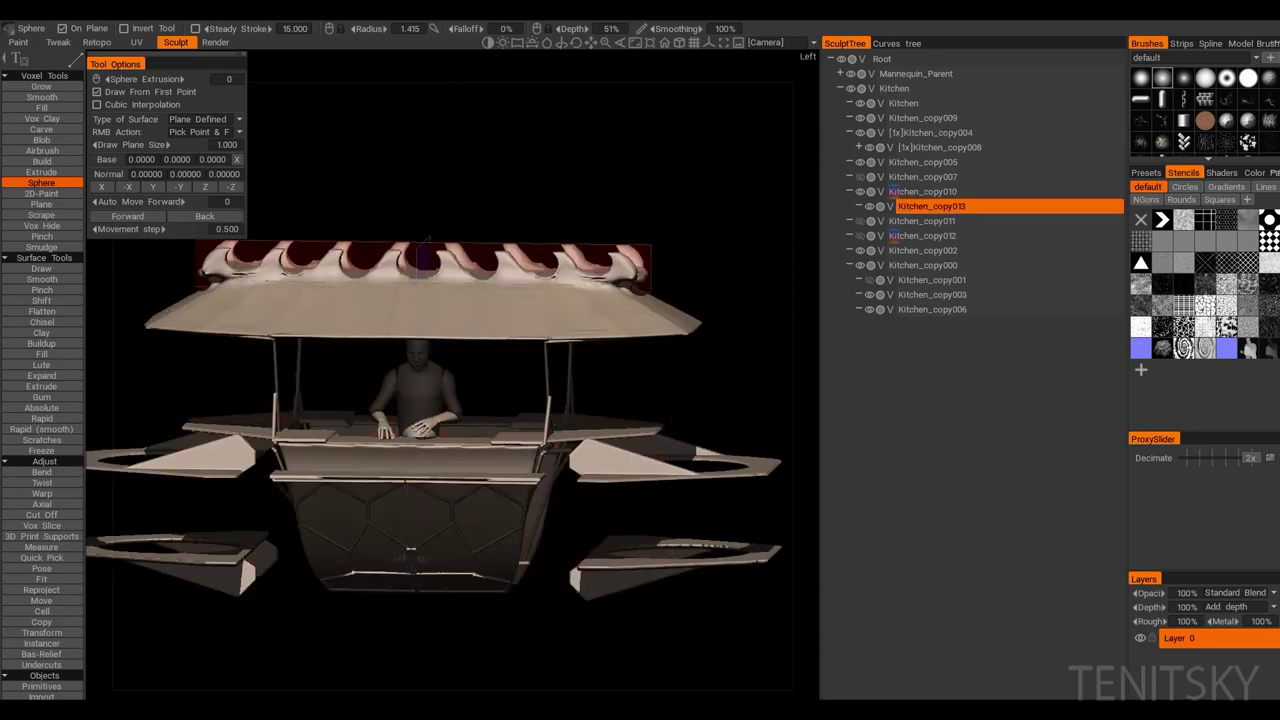
Step: Quick Pick the hull in the view and clone it into the new Kitchen_copy014 volume
left_click(41, 514)
left_click(922, 191)
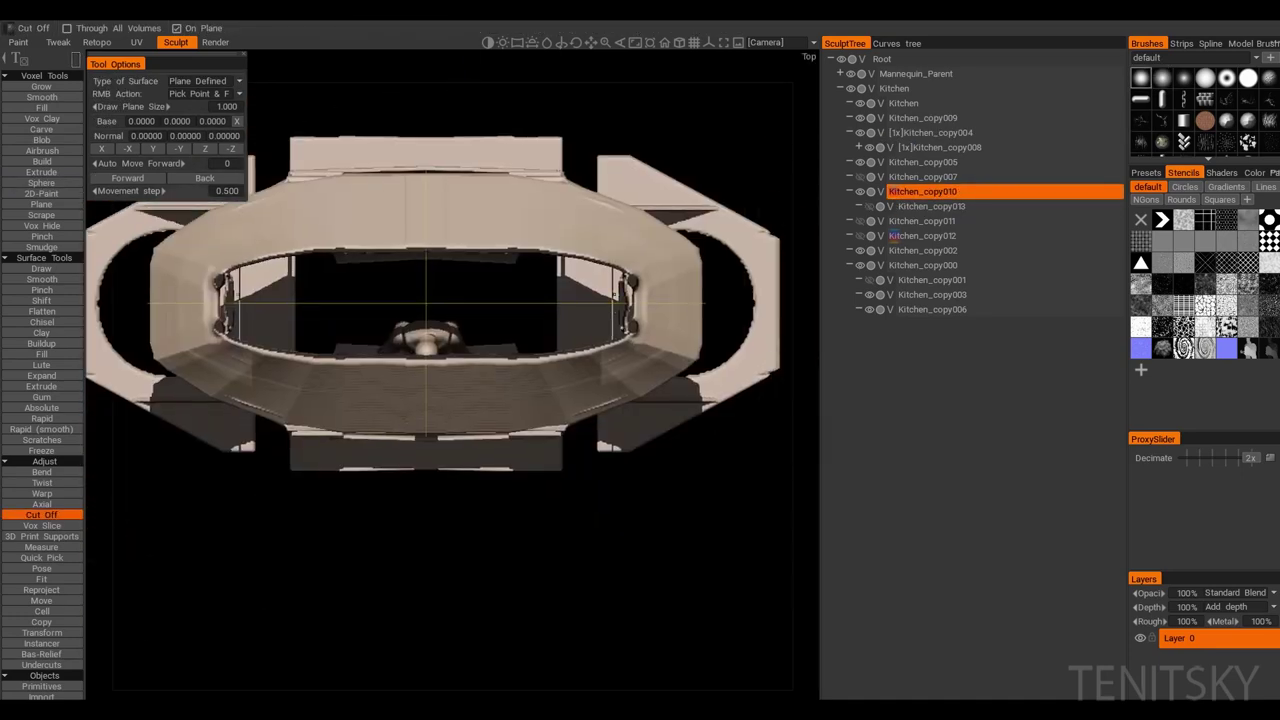
scroll(450, 383, "up", 2)
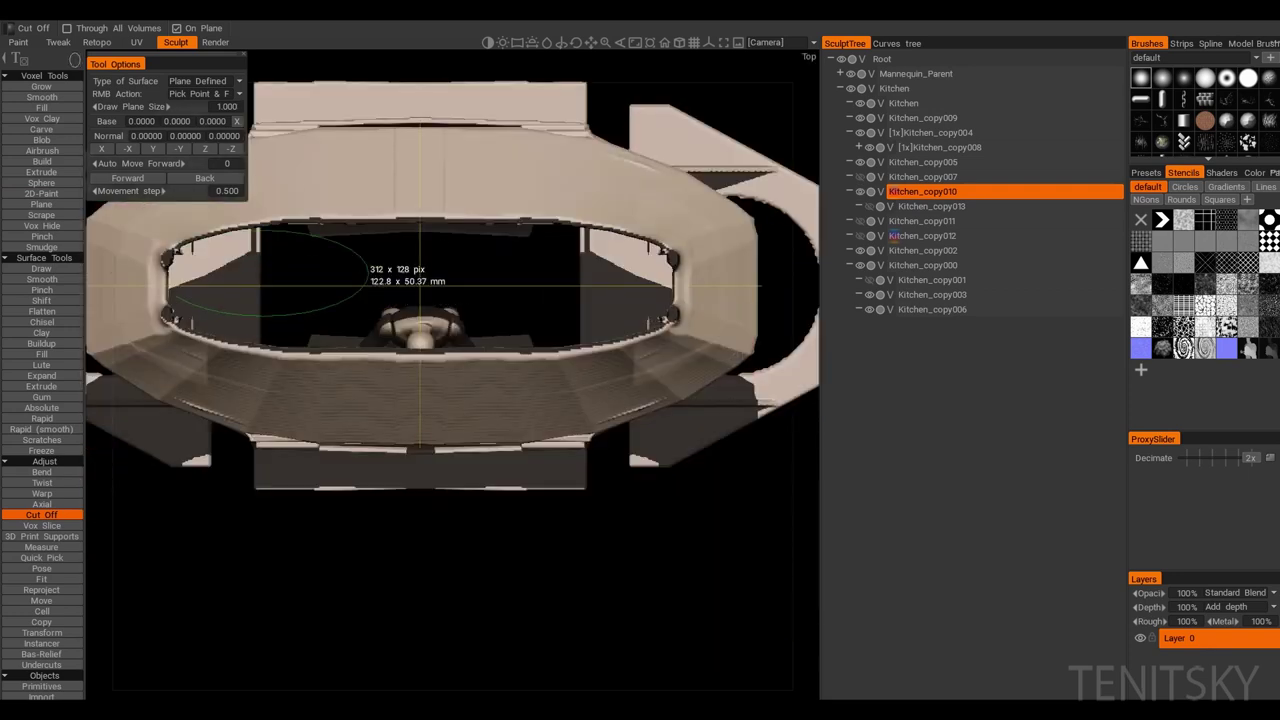
left_click_drag(197, 313, 320, 357)
left_click(41, 568)
left_click(41, 557)
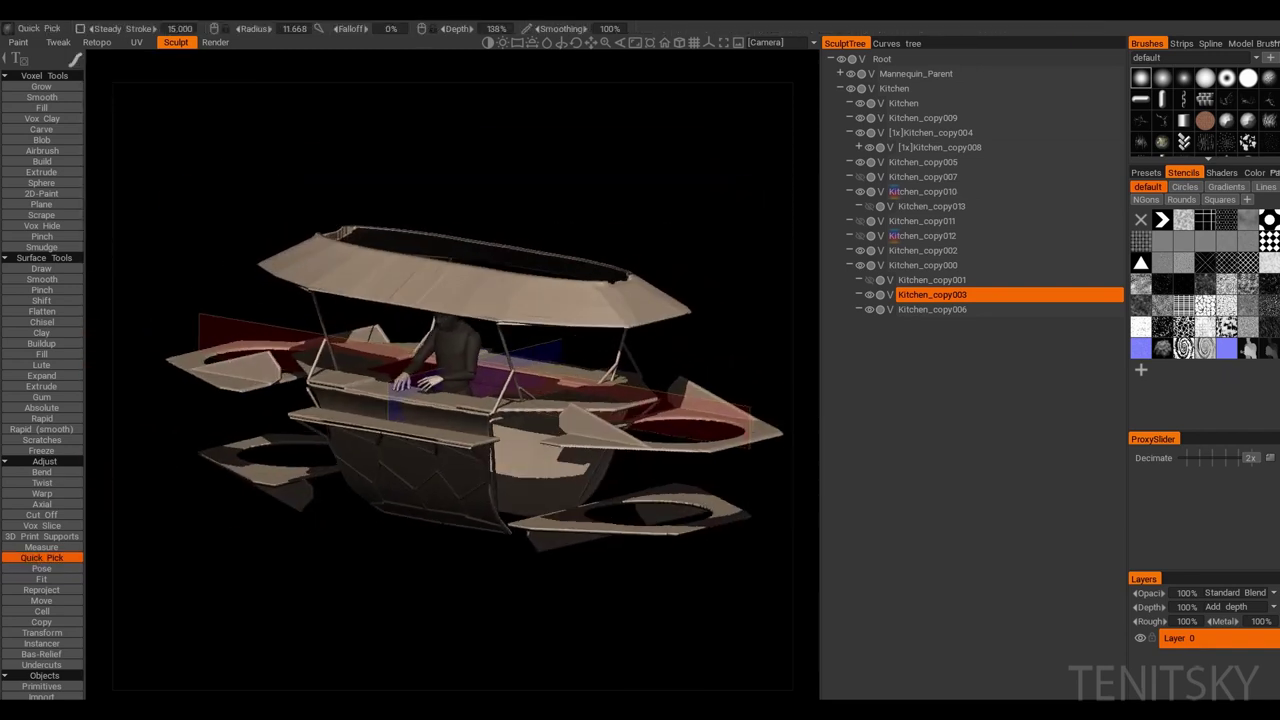
left_click_drag(400, 440, 455, 445)
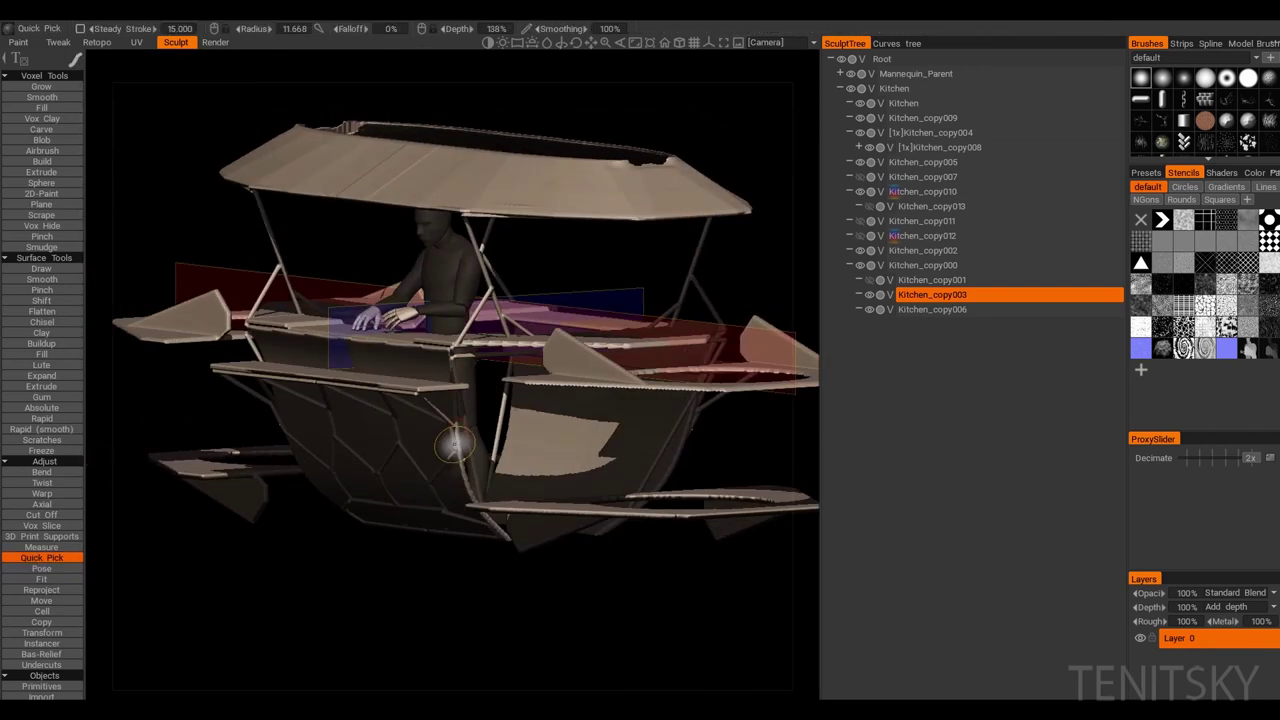
left_click(455, 445)
Step: In Front view, trim Kitchen_copy014 with Blob and Cut Off into angled side panels and a lower plate
left_click(41, 632)
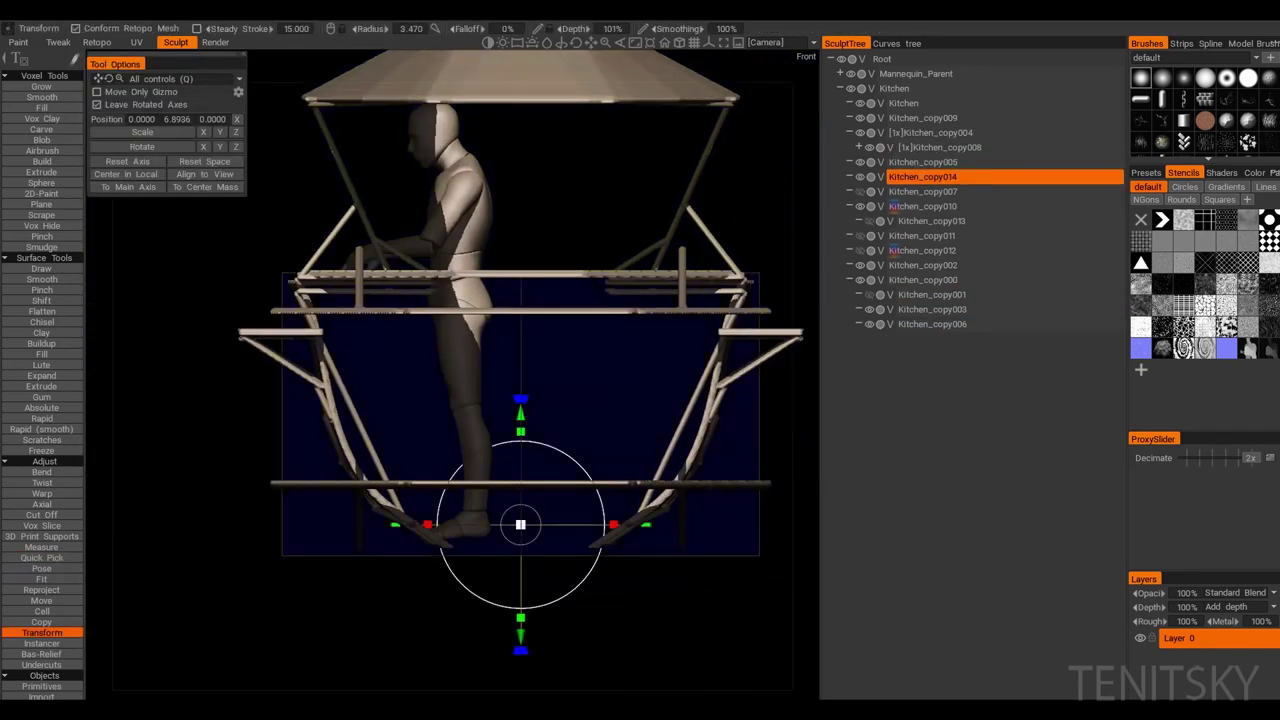
left_click(41, 140)
middle_click_drag(342, 321, 325, 327)
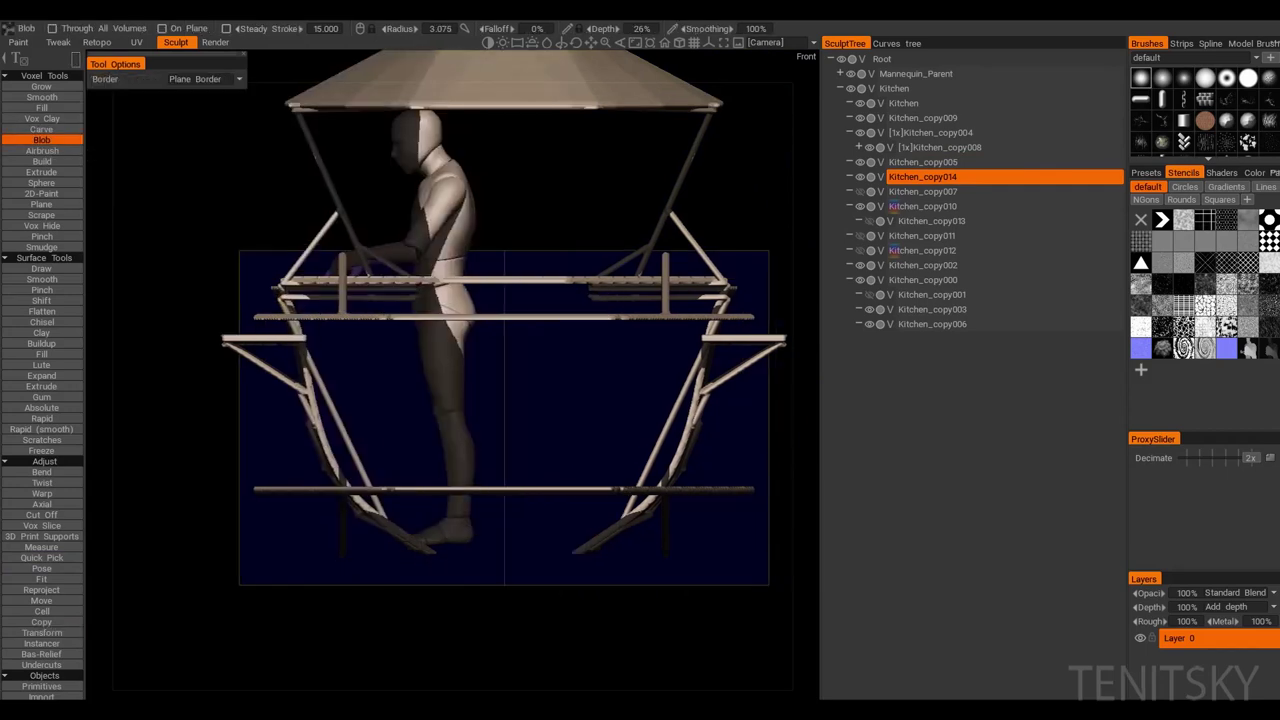
middle_click_drag(413, 505, 351, 425)
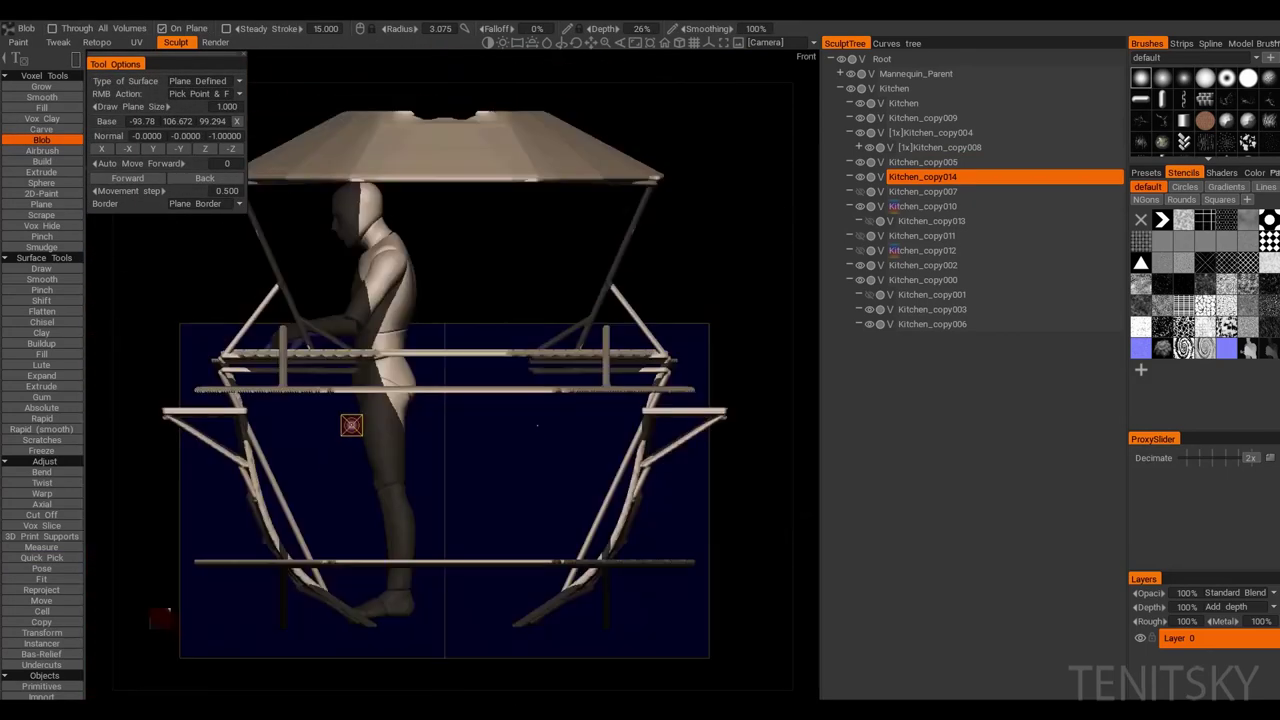
middle_click_drag(450, 606, 378, 480)
middle_click_drag(470, 400, 378, 403)
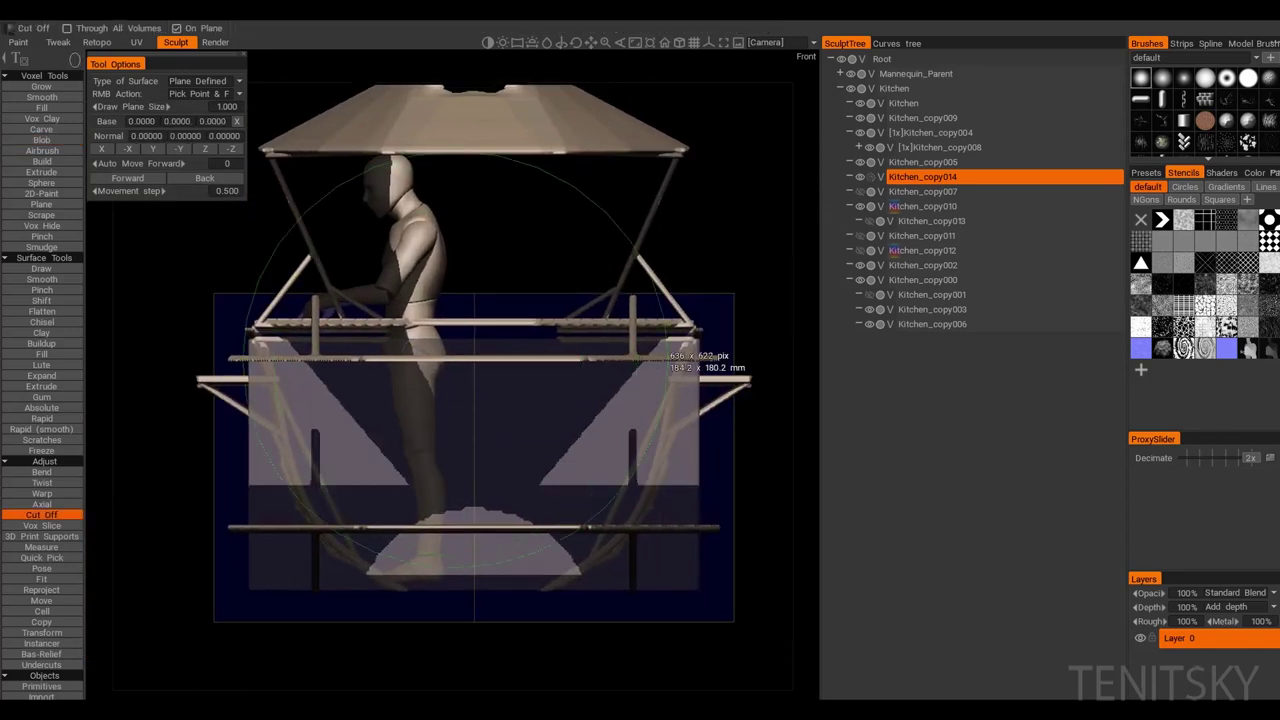
mouse_move(700, 386)
middle_mouse_down()
mouse_move(660, 380)
mouse_move(690, 384)
middle_mouse_up()
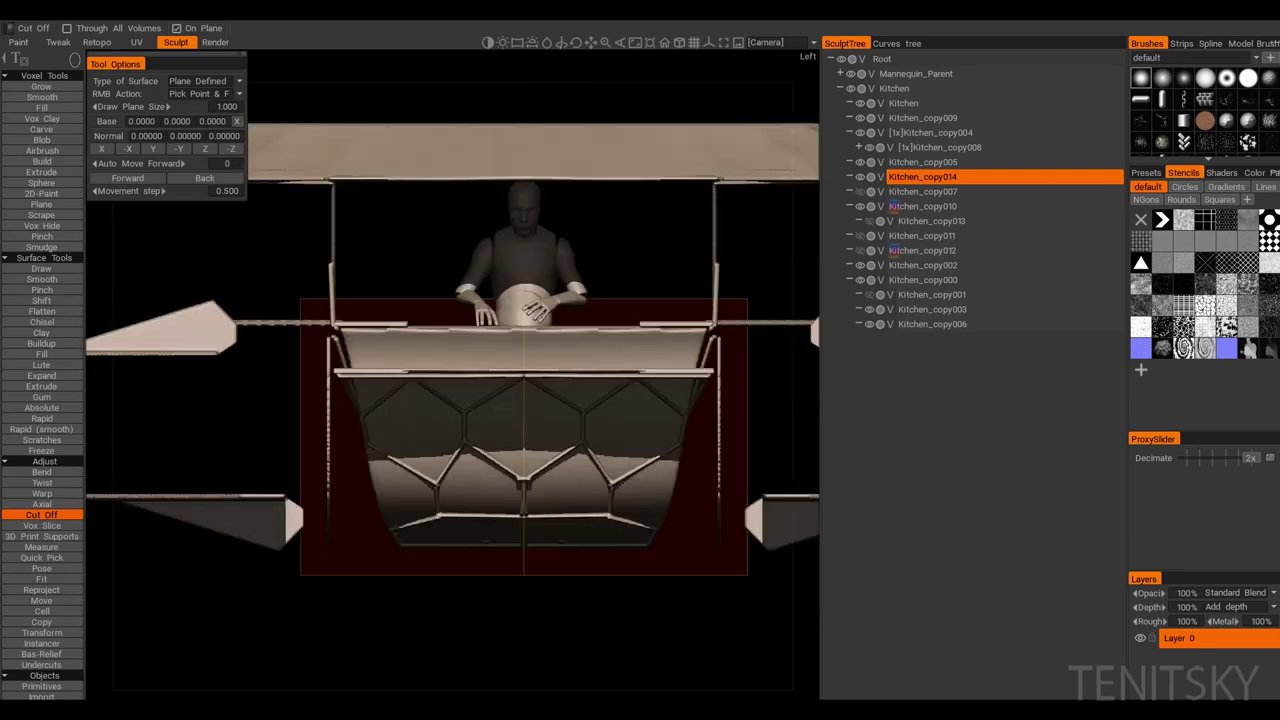
left_click(41, 568)
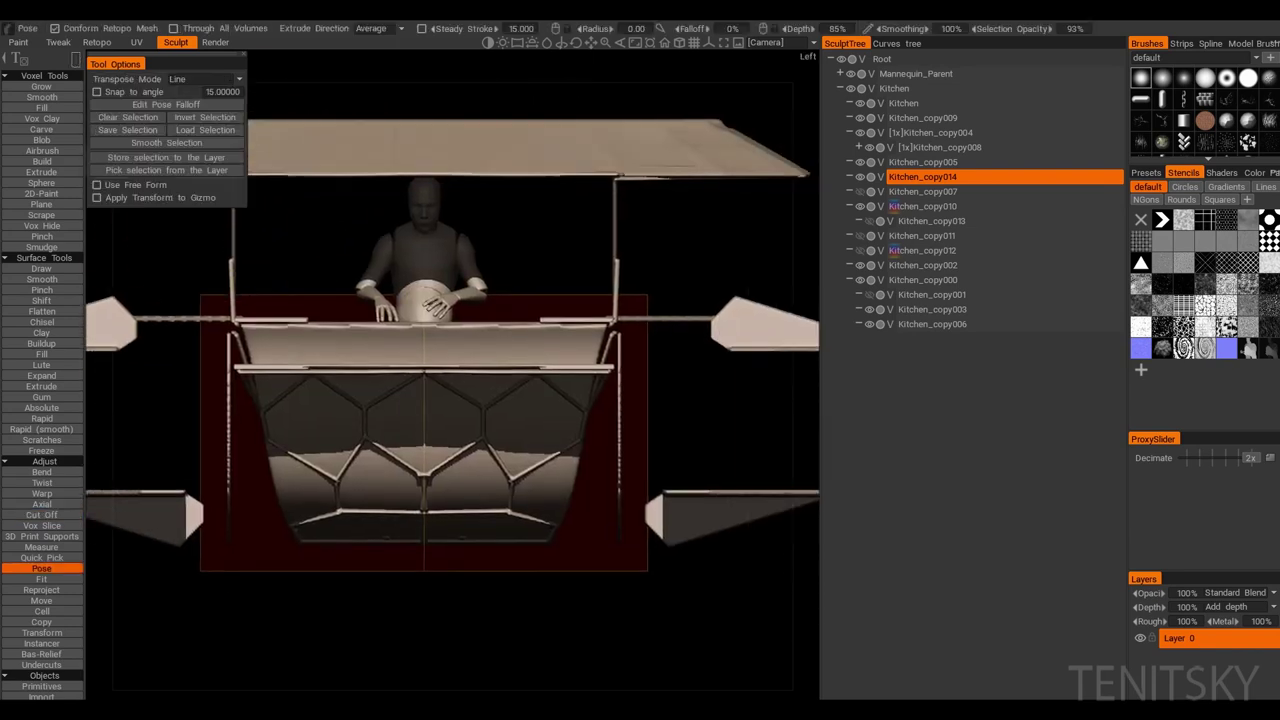
Step: Clone the hull piece into a new Kitchen_copy015 volume and view it from the back
left_click(41, 557)
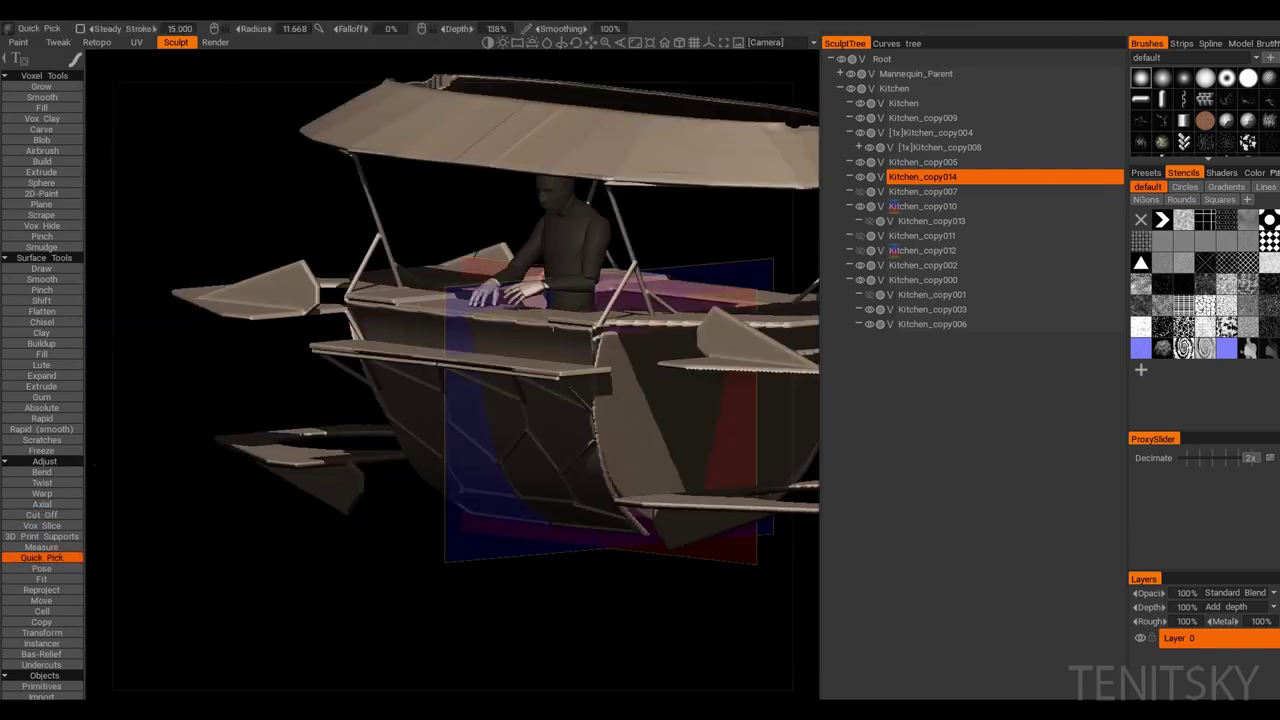
middle_click_drag(450, 400, 482, 393)
left_click(41, 632)
left_click(41, 140)
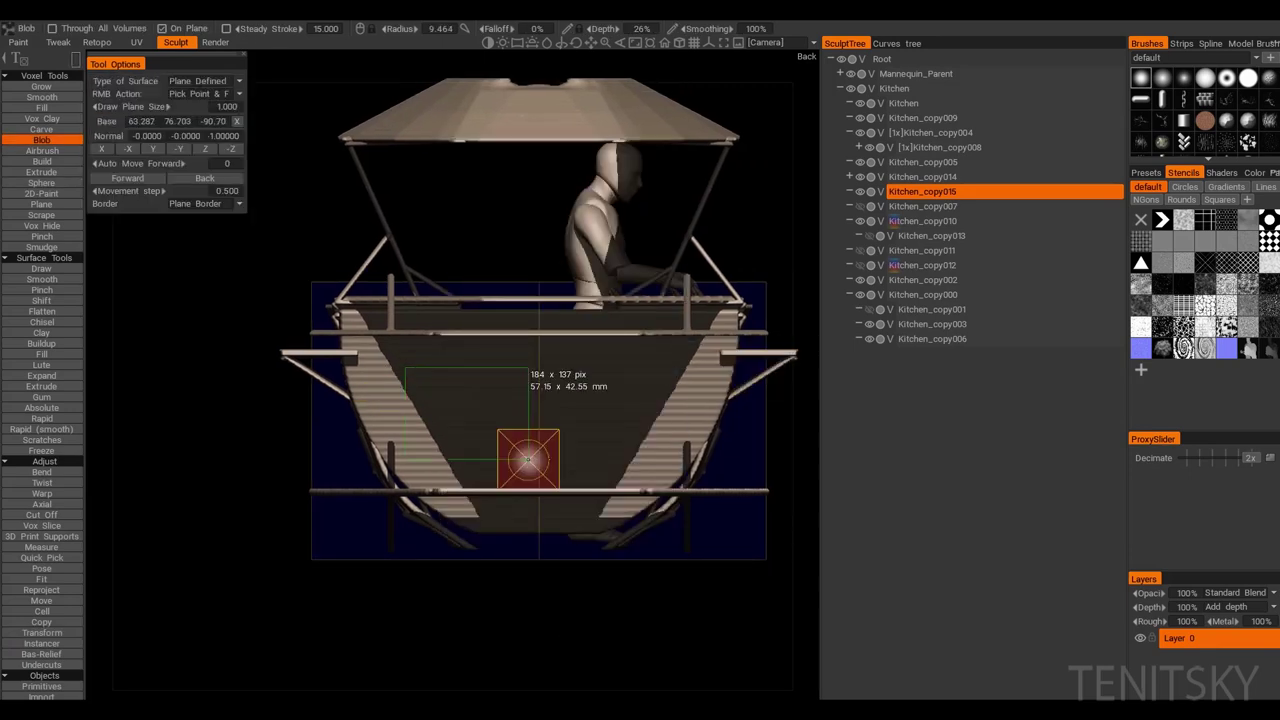
middle_click_drag(528, 459, 405, 438)
scroll(384, 390, "up", 3)
Step: Pose the side blocks and draw a Blob block beneath the hull floor in Bottom view
key("c")
middle_click_drag(430, 385, 361, 455)
key("p")
left_click_drag(361, 455, 457, 400)
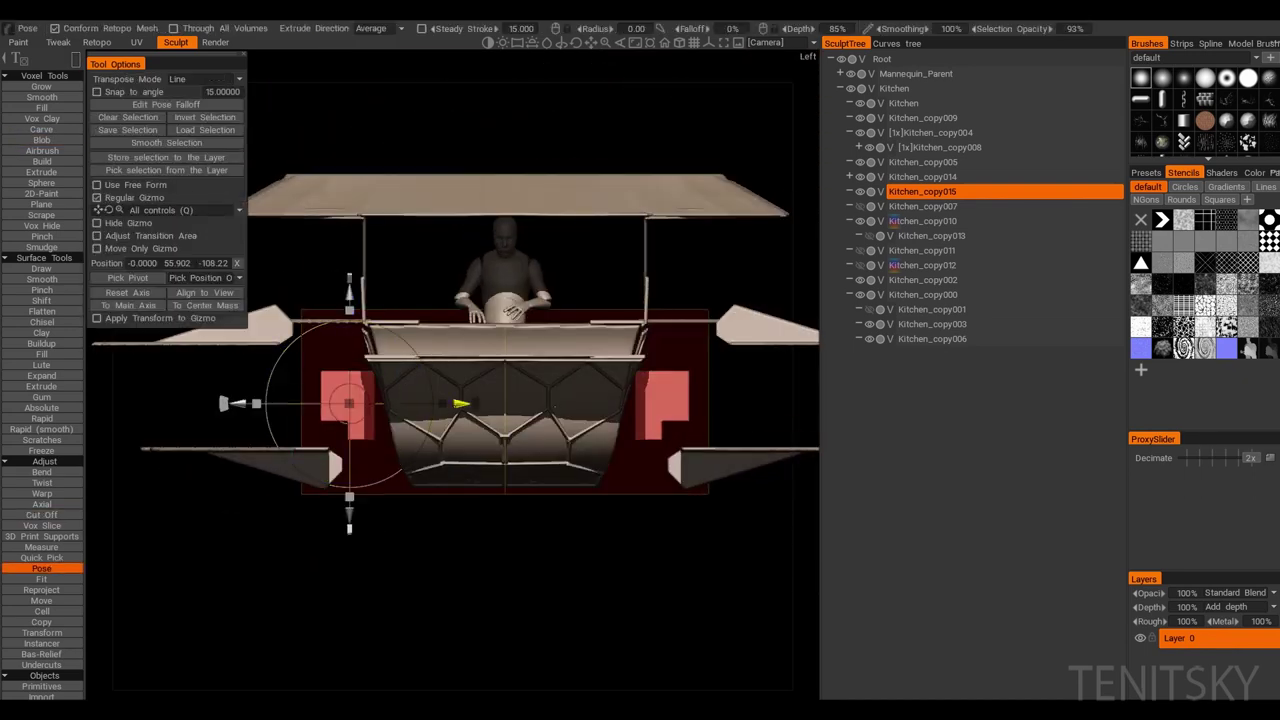
mouse_move(457, 400)
middle_mouse_down()
mouse_move(430, 420)
mouse_move(440, 410)
middle_mouse_up()
scroll(440, 410, "up", 3)
key("b")
mouse_move(367, 371)
middle_mouse_down()
mouse_move(350, 348)
mouse_move(377, 418)
middle_mouse_up()
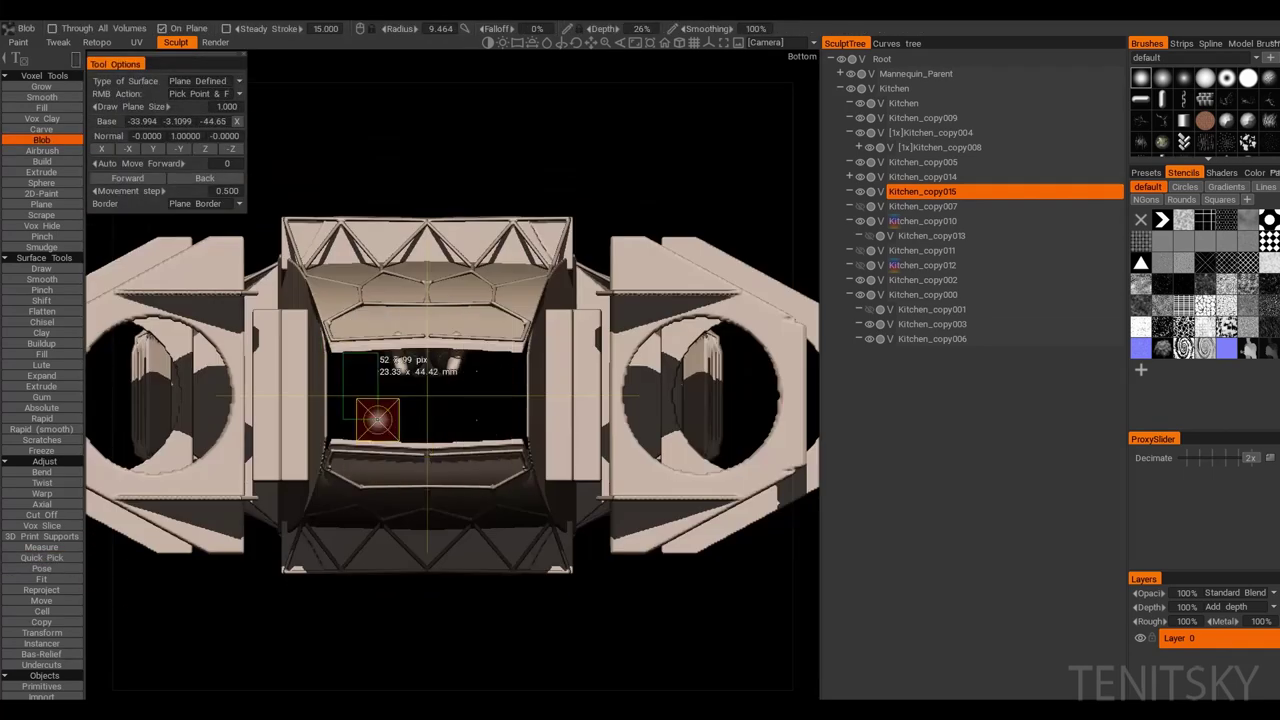
mouse_move(363, 373)
middle_mouse_down()
mouse_move(371, 390)
mouse_move(400, 360)
mouse_move(432, 365)
mouse_move(450, 335)
mouse_move(455, 360)
mouse_move(440, 340)
mouse_move(460, 362)
mouse_move(420, 320)
middle_mouse_up()
Step: Check the [1x]Kitchen_copy008 and Kitchen_copy005 volumes, then trim the under-hull blocks with Cut Off
key("Escape")
left_click(440, 340)
left_click(430, 330)
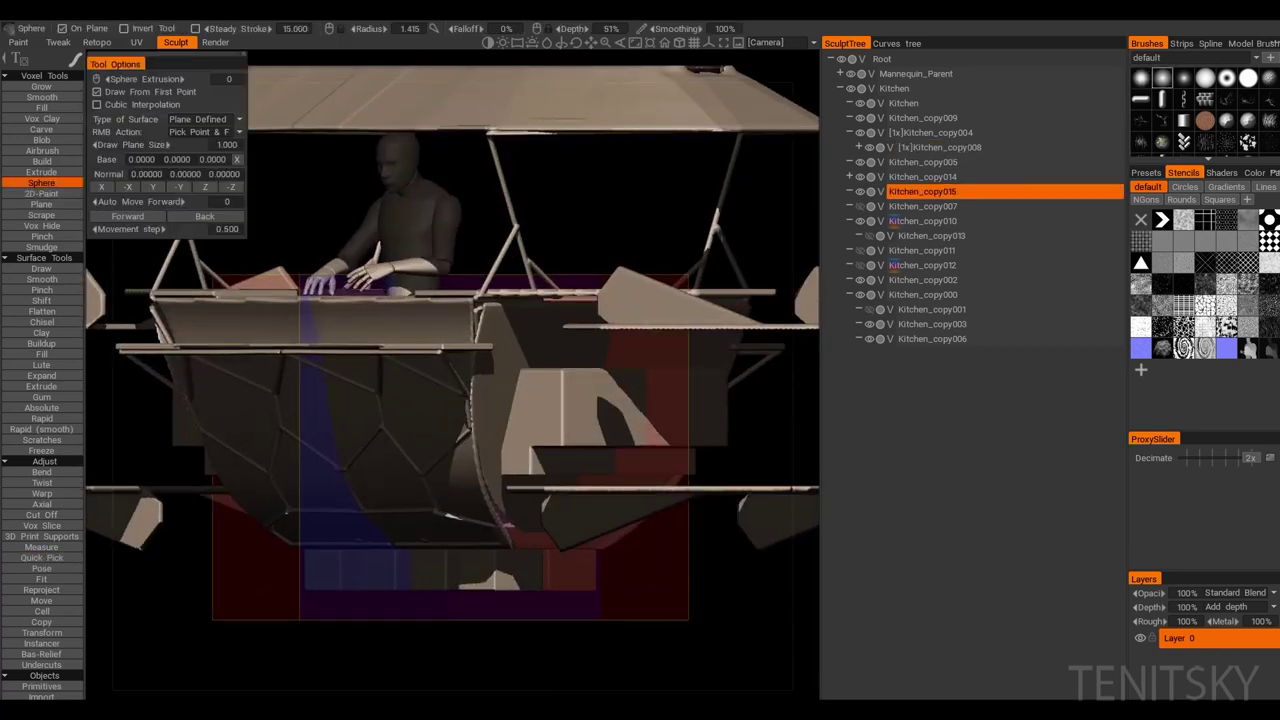
left_click(558, 408)
middle_click_drag(558, 408, 330, 410)
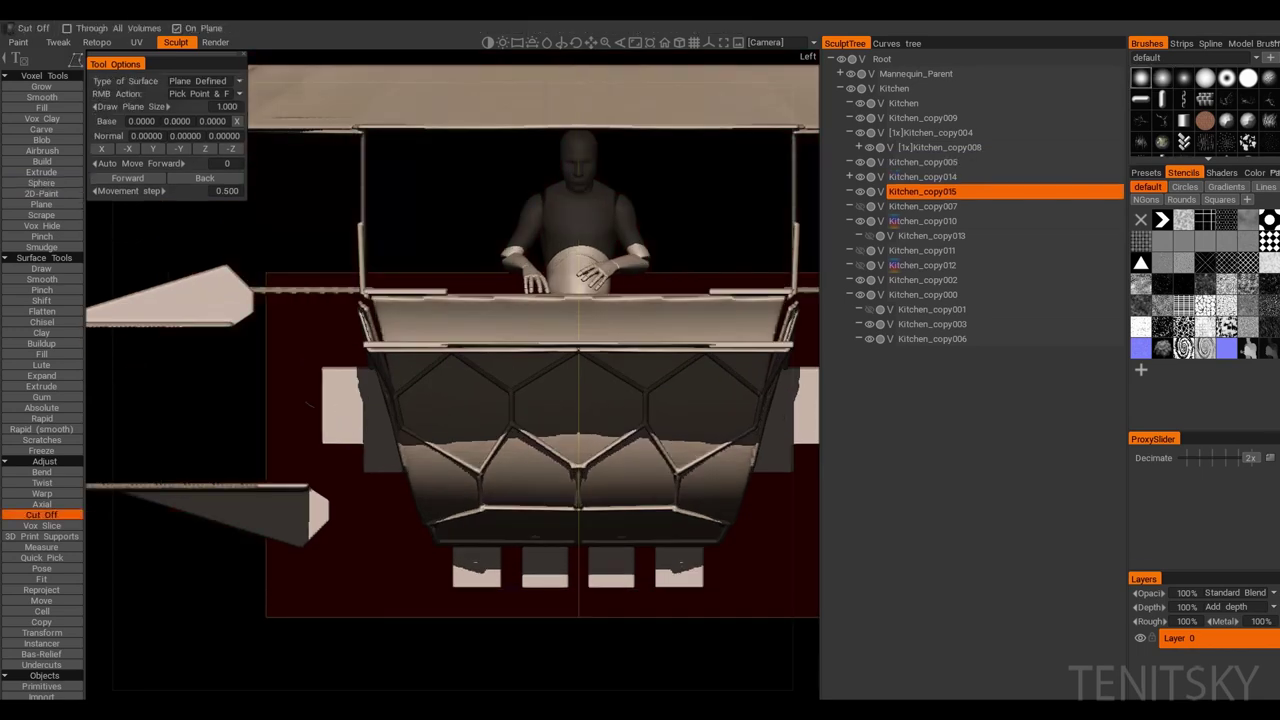
middle_click_drag(330, 410, 360, 398)
key("c")
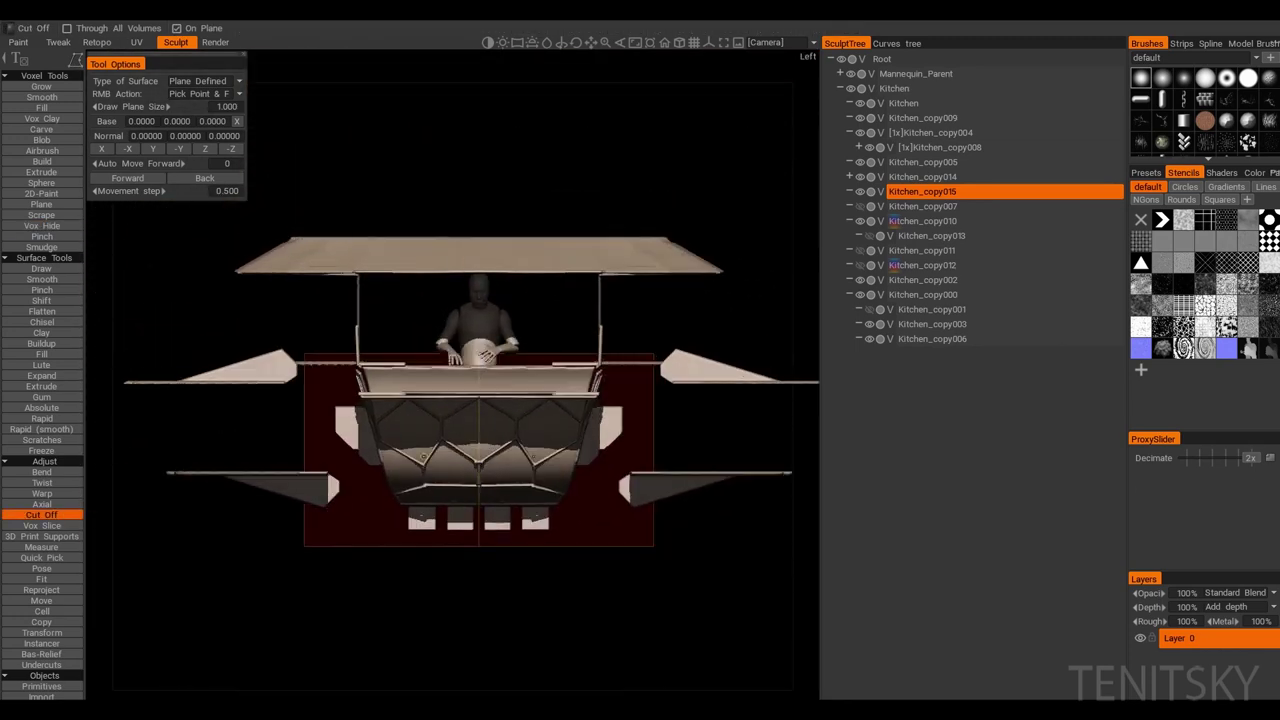
left_click(42, 632)
Step: Zoom to the side block beside the hull, push it with Move, carve detail, then frame the kiosk
left_click(42, 557)
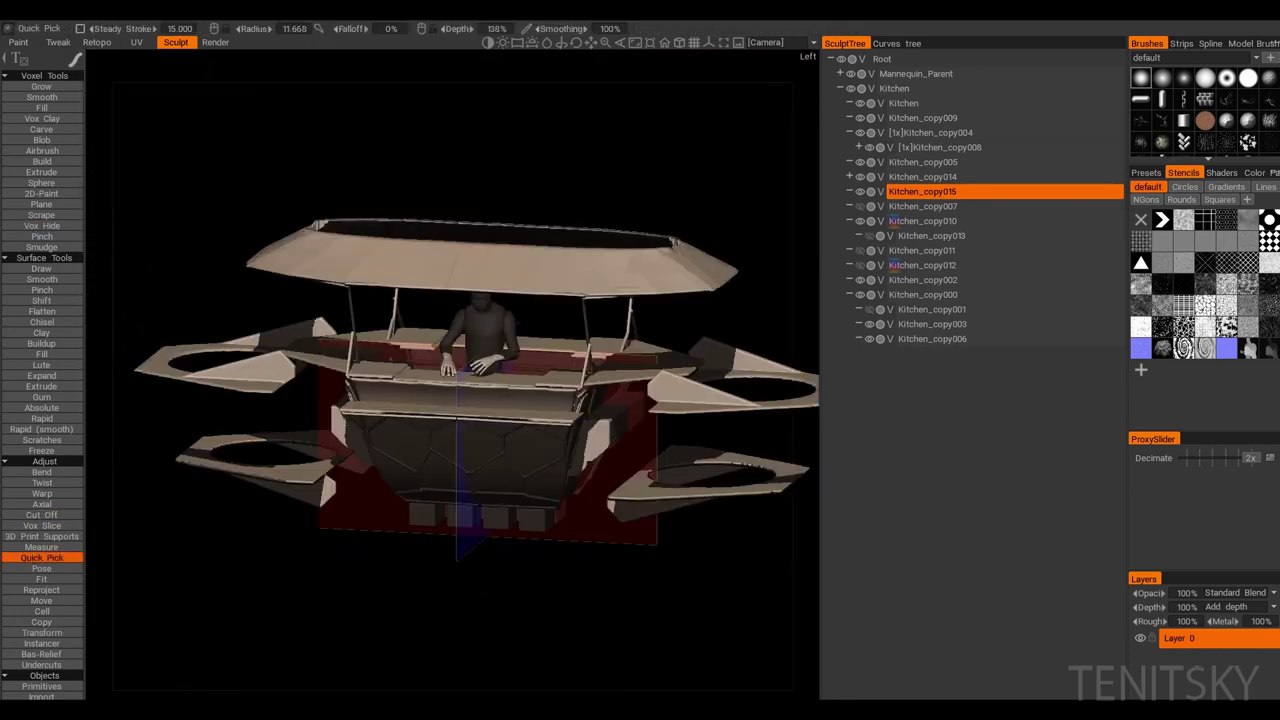
scroll(450, 400, "up", 5)
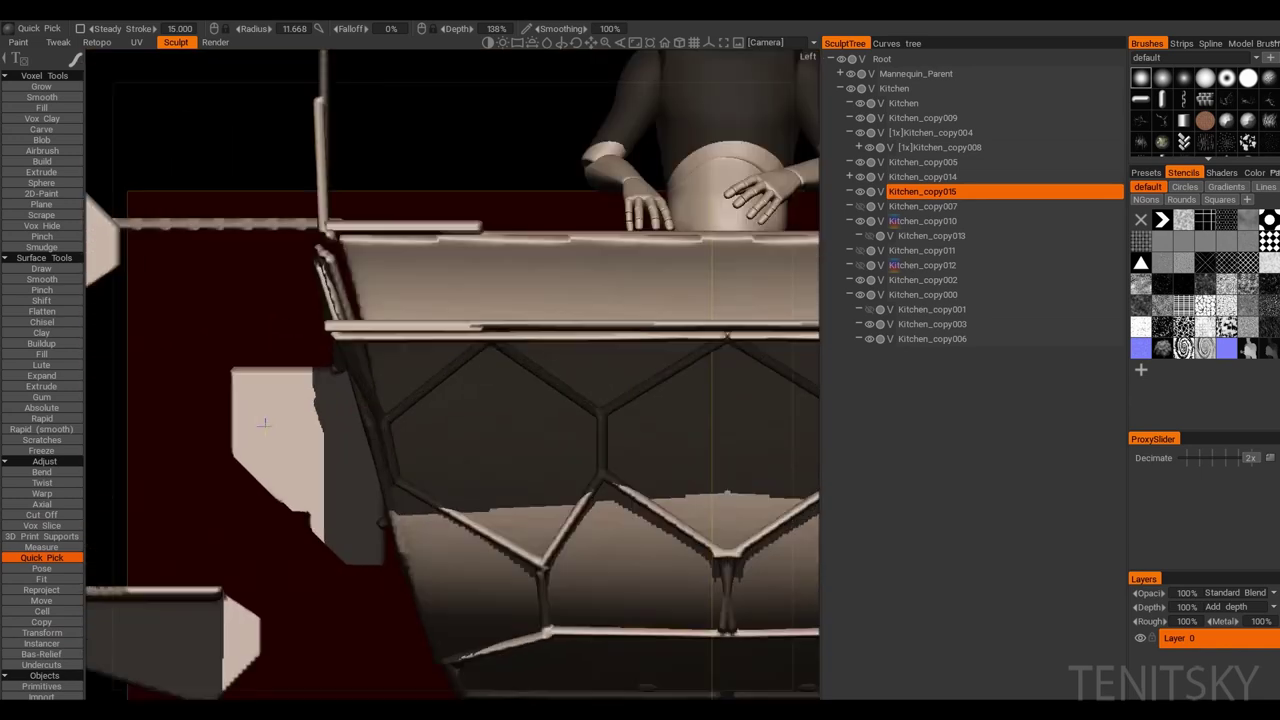
left_click(42, 600)
left_click(41, 129)
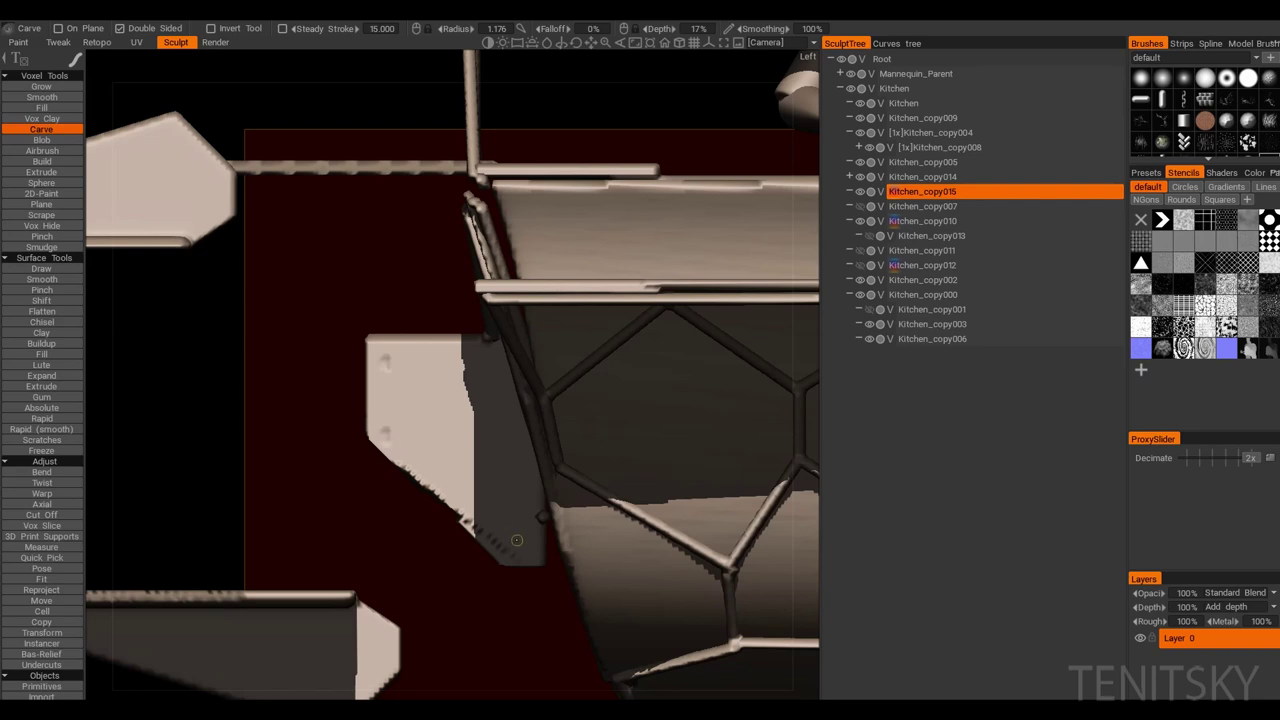
key("f")
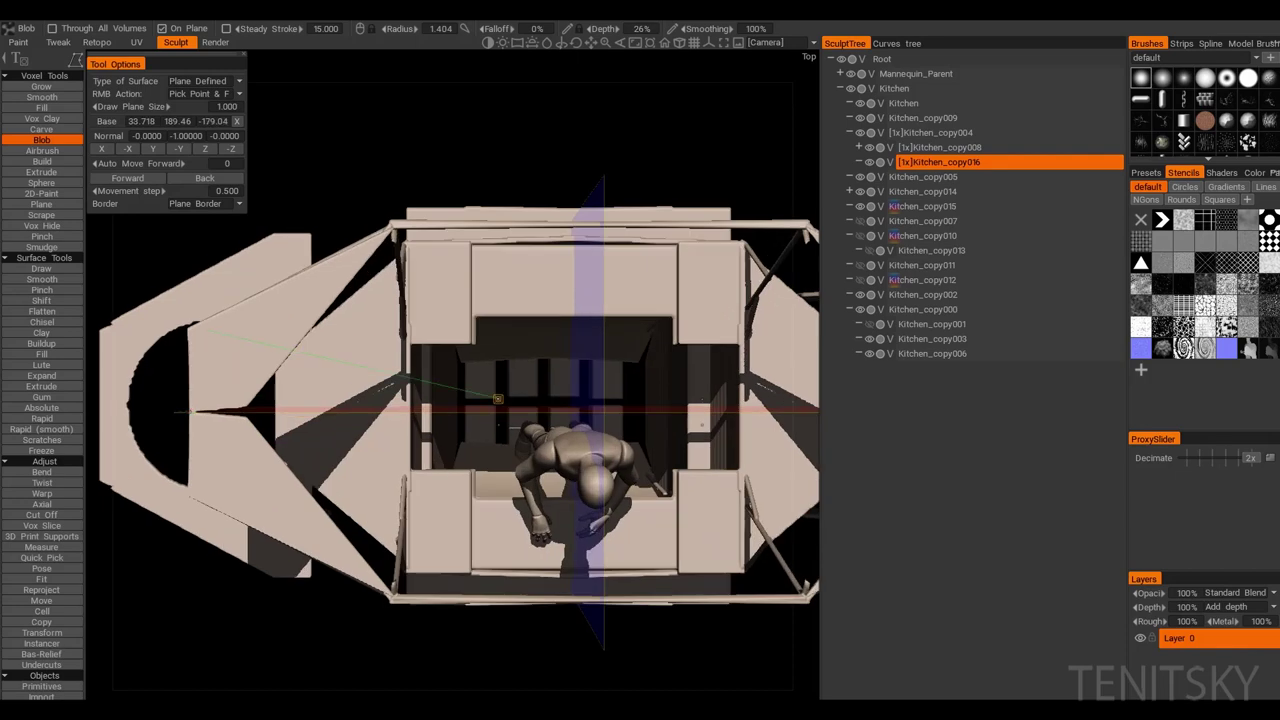
Step: Draw a fan of triangular Blob panels across the canopy in Top view
left_click_drag(202, 354, 253, 489, "alt")
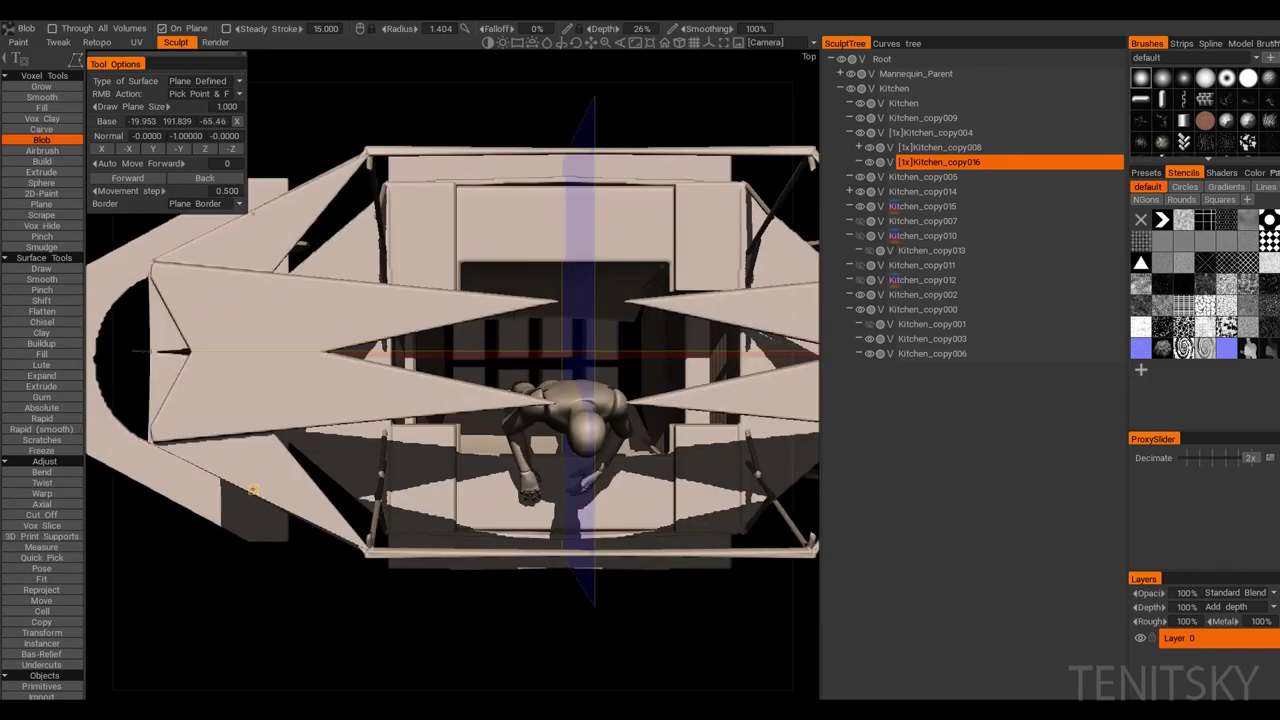
left_click_drag(371, 541, 310, 373, "alt")
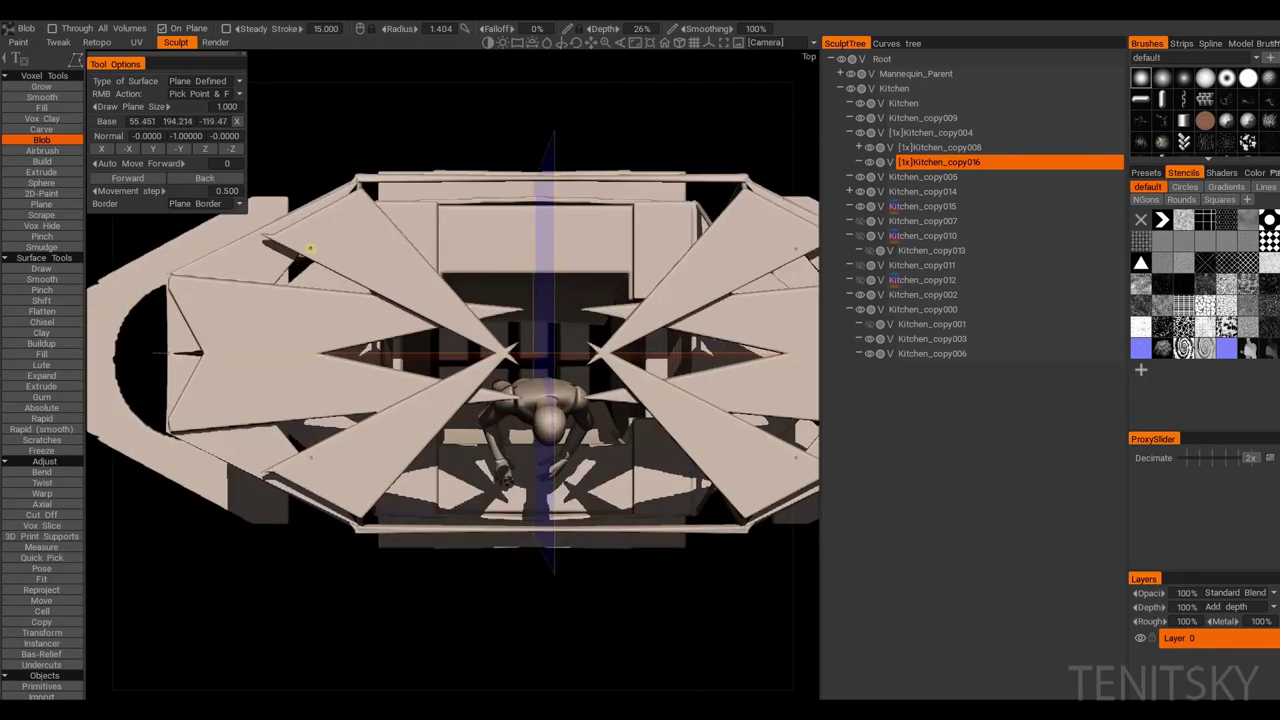
left_click_drag(310, 248, 442, 381, "alt")
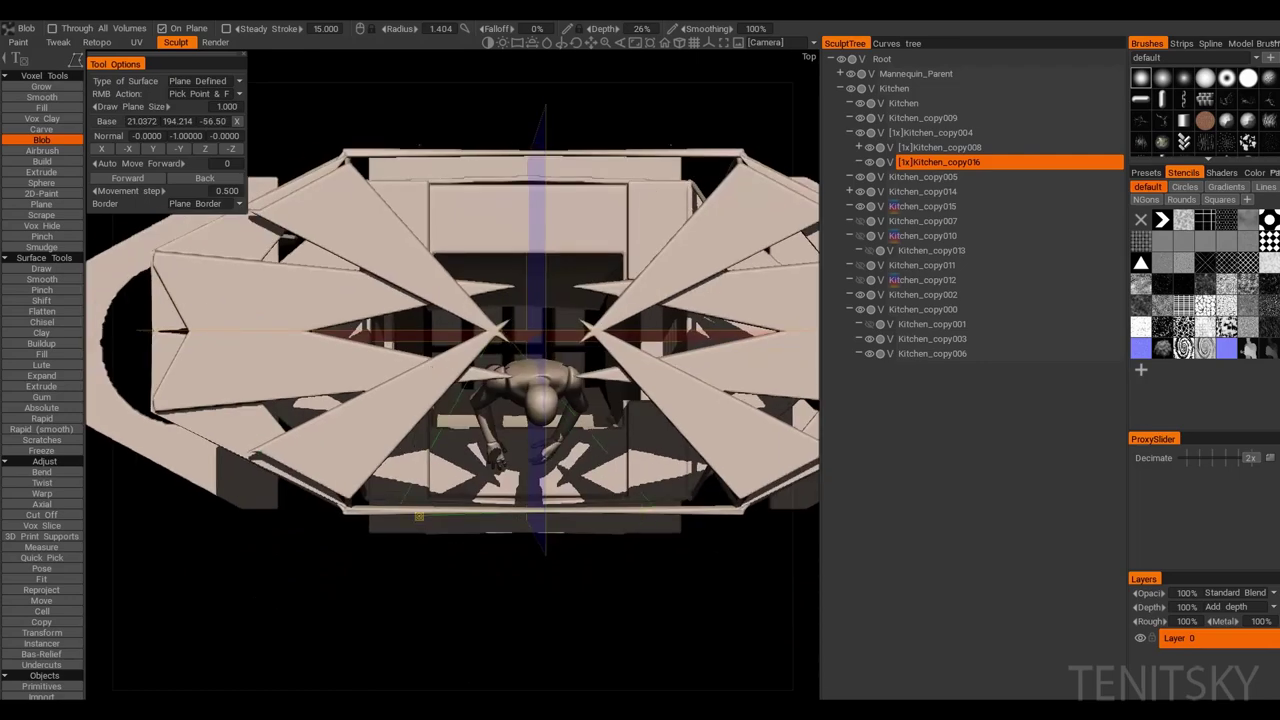
left_click_drag(418, 516, 727, 364, "alt")
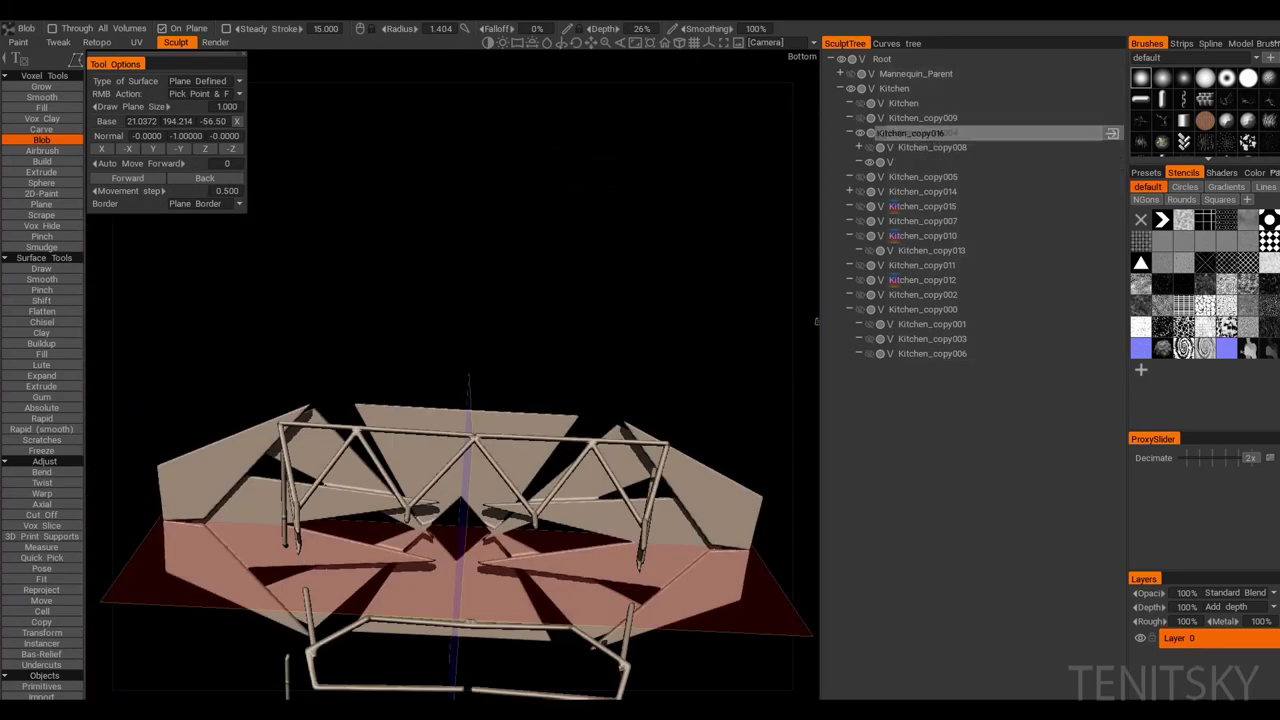
Step: Drag Kitchen_copy004 onto Kitchen_copy016 in the SculptTree and review the canopy from below
left_click_drag(880, 133, 880, 133)
mouse_move(700, 300)
left_mouse_down("alt")
mouse_move(660, 283)
mouse_move(532, 365)
left_mouse_up("alt")
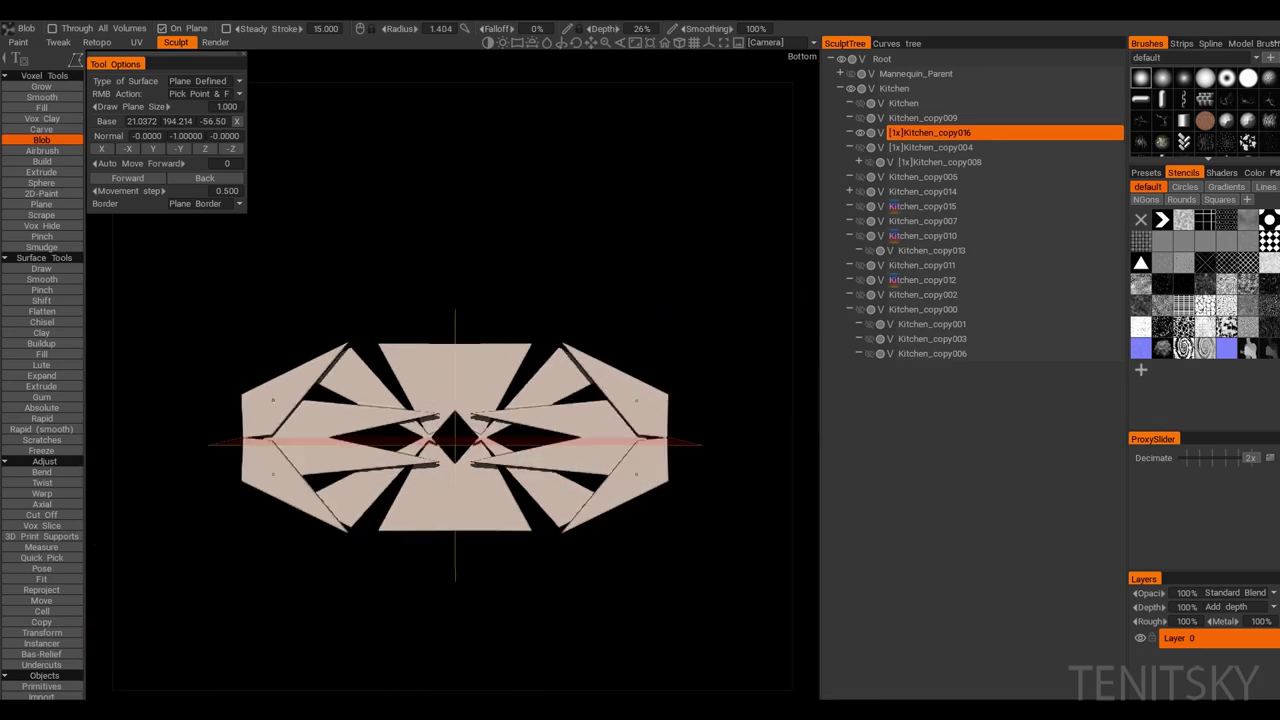
mouse_move(268, 437)
left_mouse_down("alt")
mouse_move(330, 420)
mouse_move(467, 540)
mouse_move(560, 500)
mouse_move(480, 400)
mouse_move(485, 313)
mouse_move(420, 352)
mouse_move(460, 300)
left_mouse_up("alt")
key("t")
right_click(790, 40)
left_click(850, 100)
key("m")
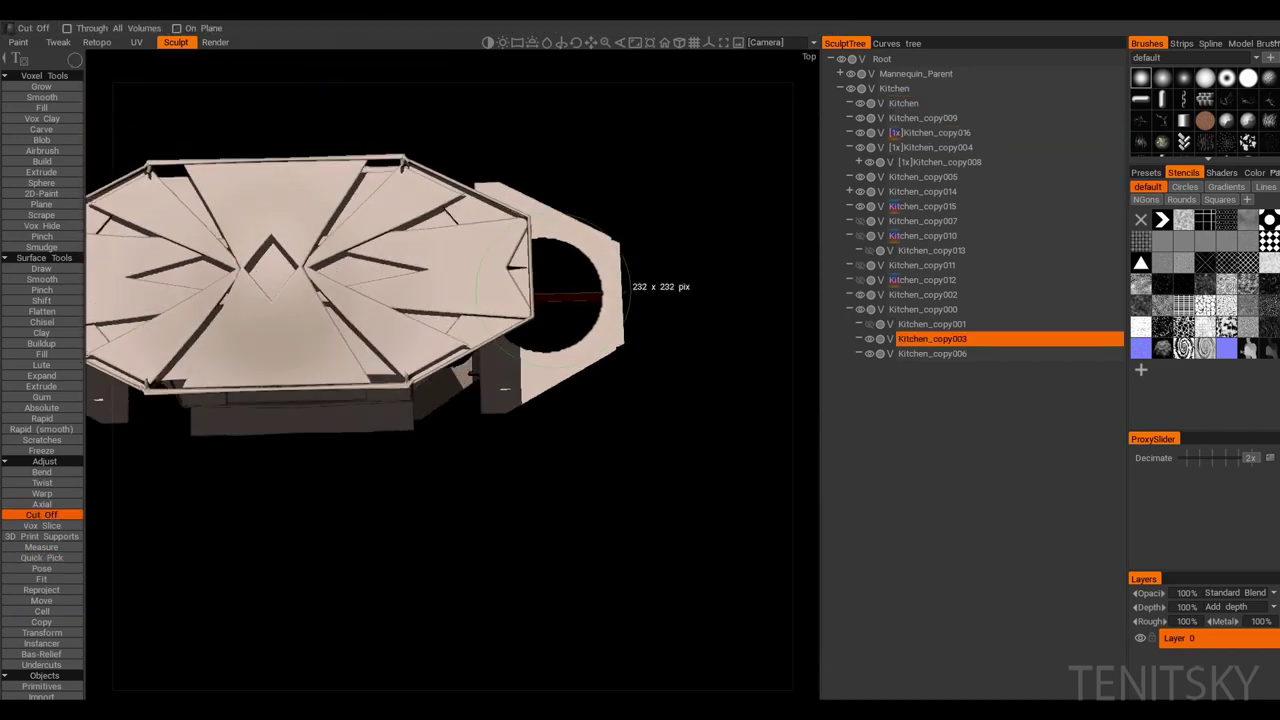
Step: Orbit around the canopy to inspect the engine mount opening from a rotated top-down view
left_click_drag(603, 339, 361, 326, "alt")
left_click_drag(466, 280, 450, 390, "alt")
Step: Select Kitchen_copy003, mask its engine mounts with Pose and rotate them to angle downward
key("t")
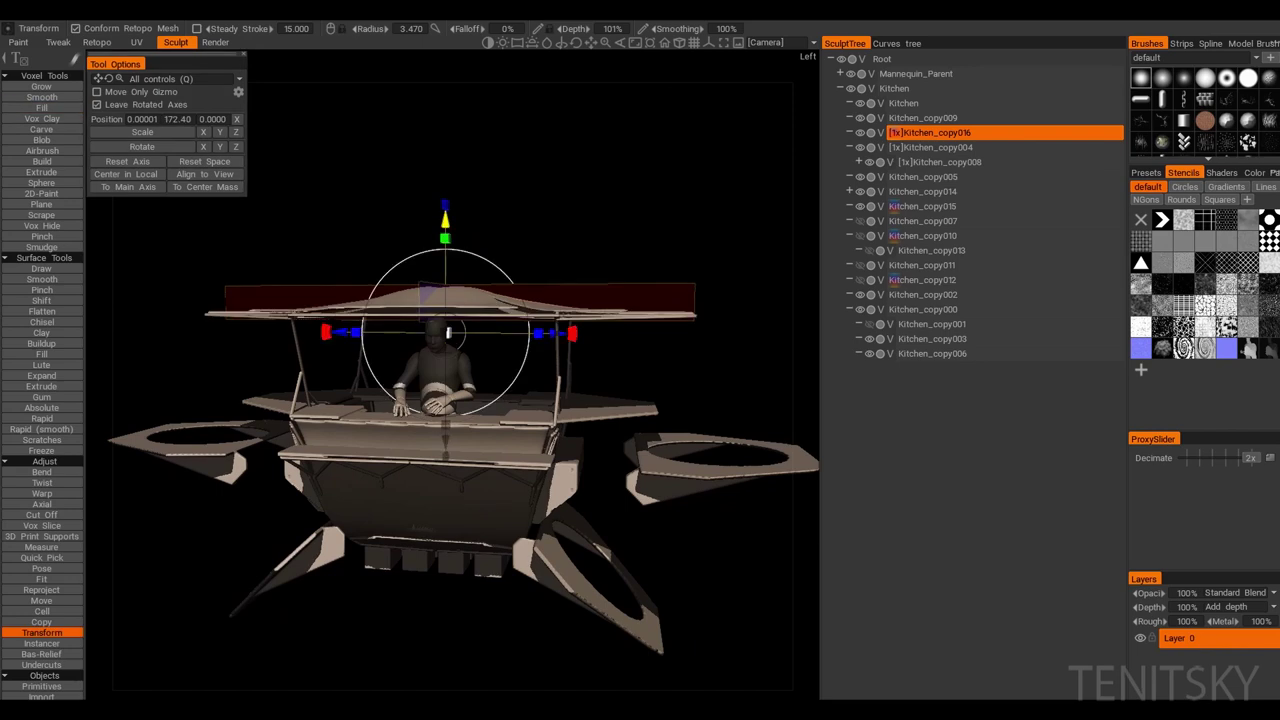
mouse_move(448, 332)
left_mouse_down("alt")
mouse_move(446, 370)
mouse_move(452, 321)
mouse_move(455, 370)
mouse_move(455, 320)
mouse_move(452, 370)
mouse_move(450, 330)
mouse_move(455, 360)
left_mouse_up("alt")
left_click(932, 353)
left_click(932, 339)
key("x")
key("p")
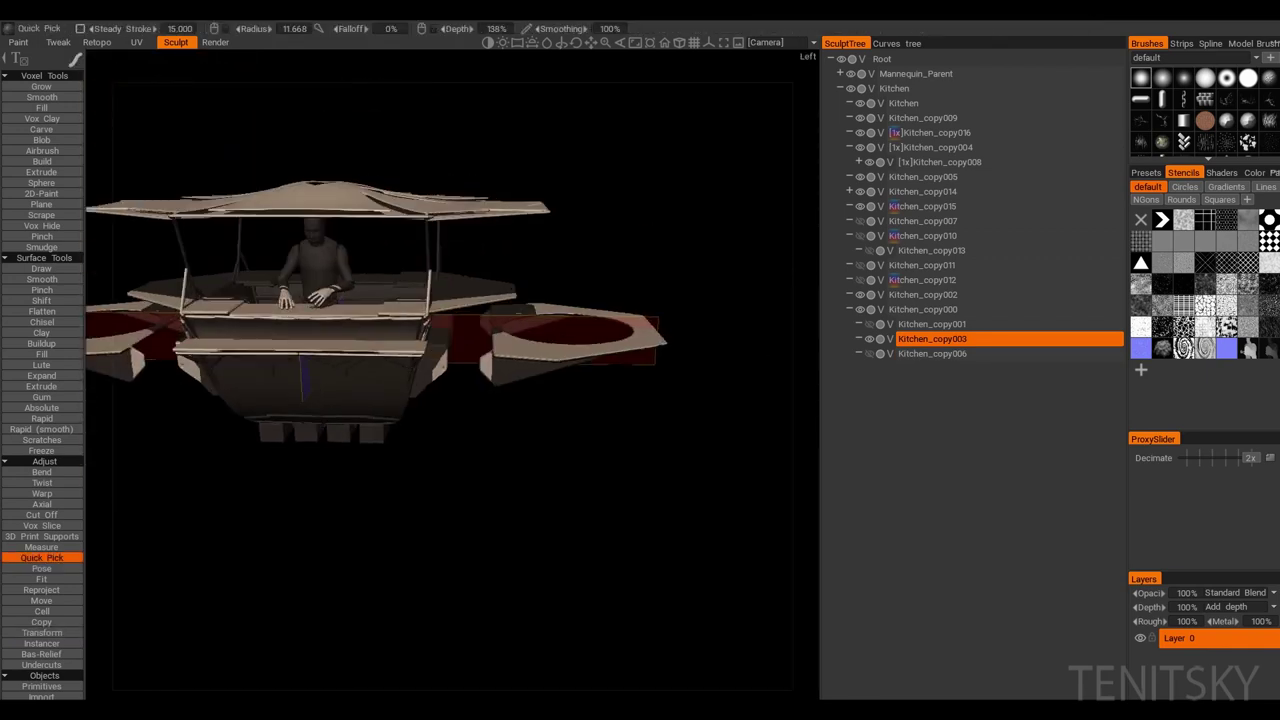
key("p")
left_click_drag(681, 327, 428, 325)
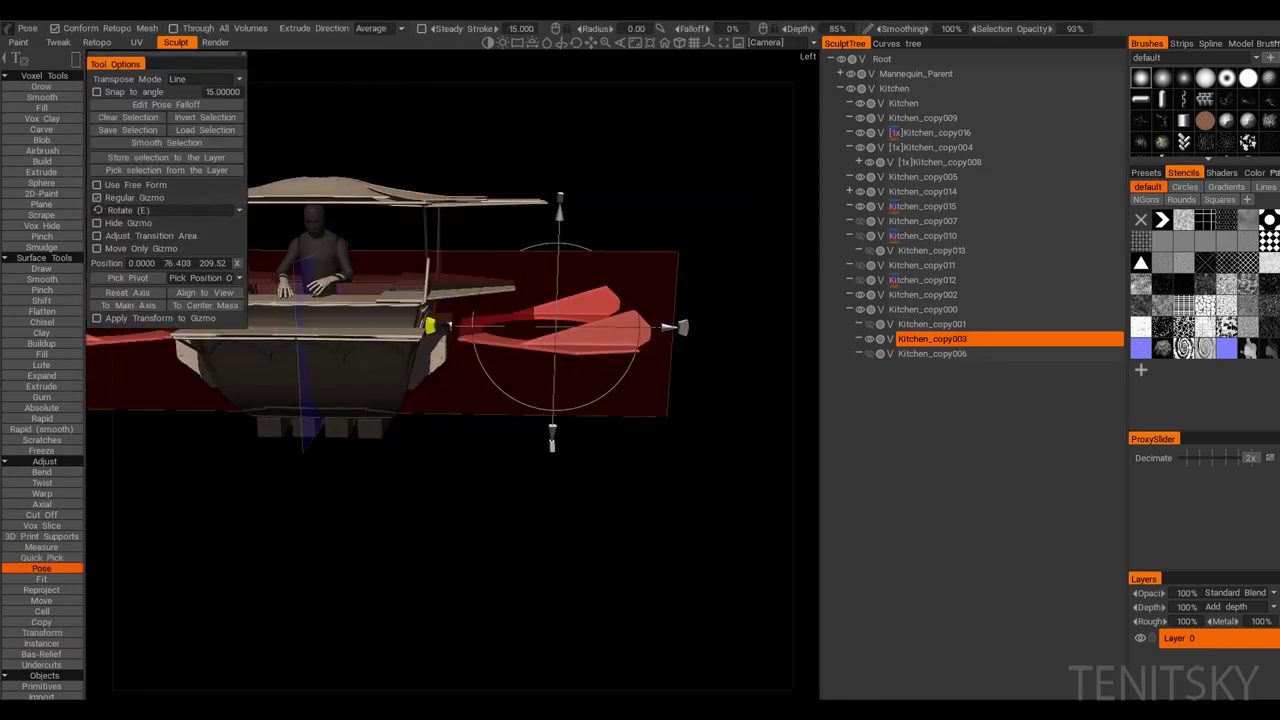
mouse_move(430, 330)
middle_mouse_down()
mouse_move(470, 250)
mouse_move(520, 300)
mouse_move(450, 340)
mouse_move(480, 320)
mouse_move(560, 340)
mouse_move(600, 300)
mouse_move(560, 340)
mouse_move(520, 330)
mouse_move(560, 320)
mouse_move(530, 340)
mouse_move(550, 330)
middle_mouse_up()
Step: Return to Quick Pick and select the main Kitchen volume
key("Escape")
left_click(41, 568)
key("Escape")
left_click(903, 103)
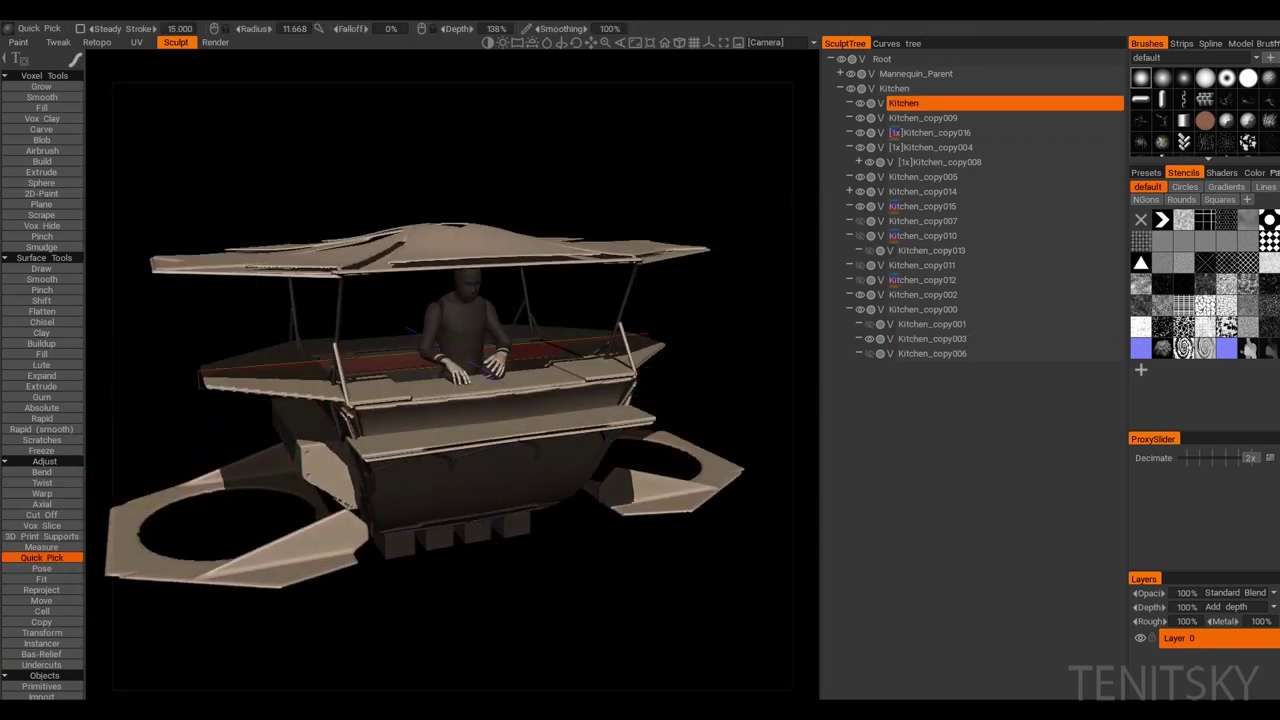
middle_click_drag(450, 400, 480, 378)
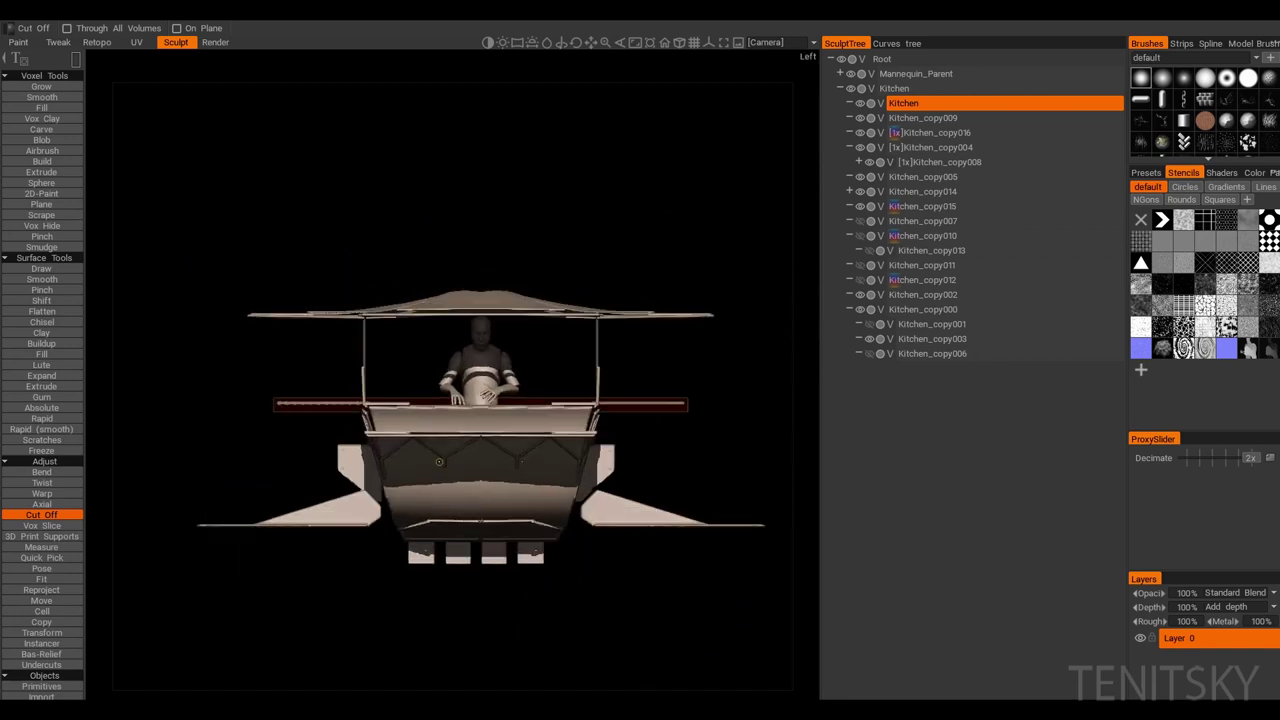
Step: Lower Kitchen_copy015 slightly in Y, then pick the canopy layer for cutting
middle_click_drag(241, 408, 300, 408)
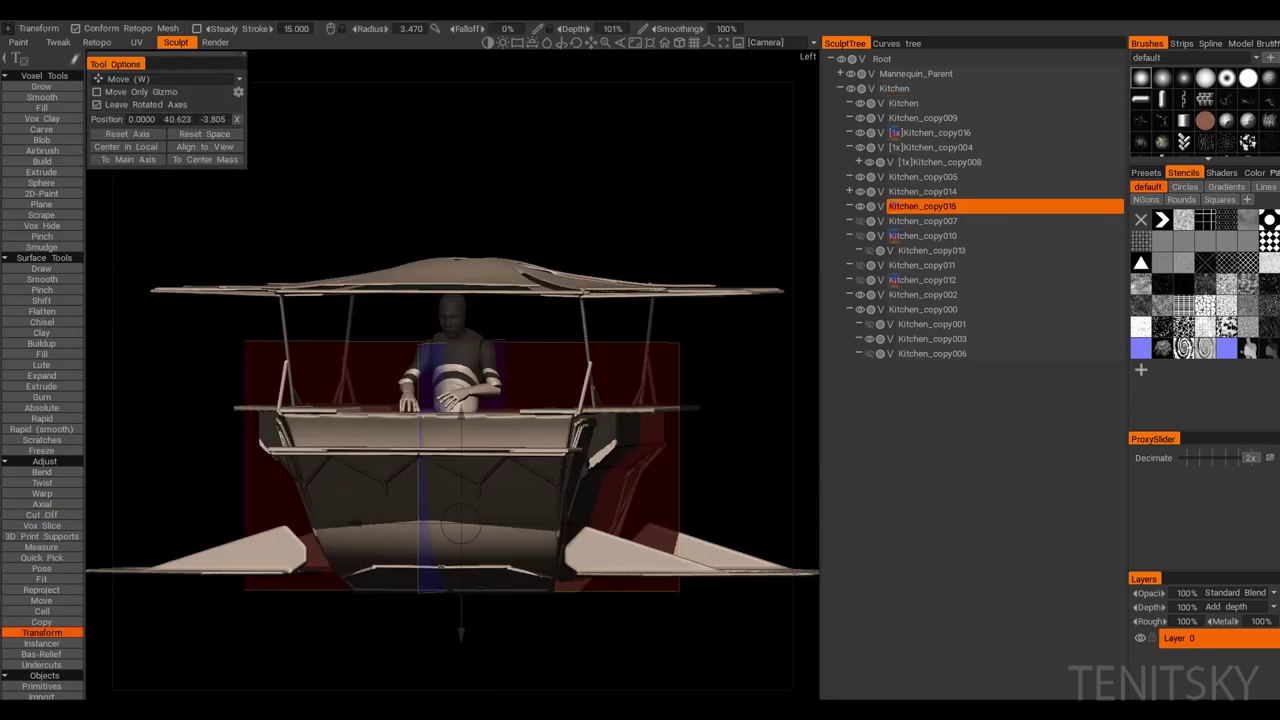
mouse_move(440, 400)
middle_mouse_down()
mouse_move(380, 400)
mouse_move(425, 400)
middle_mouse_up()
key("q")
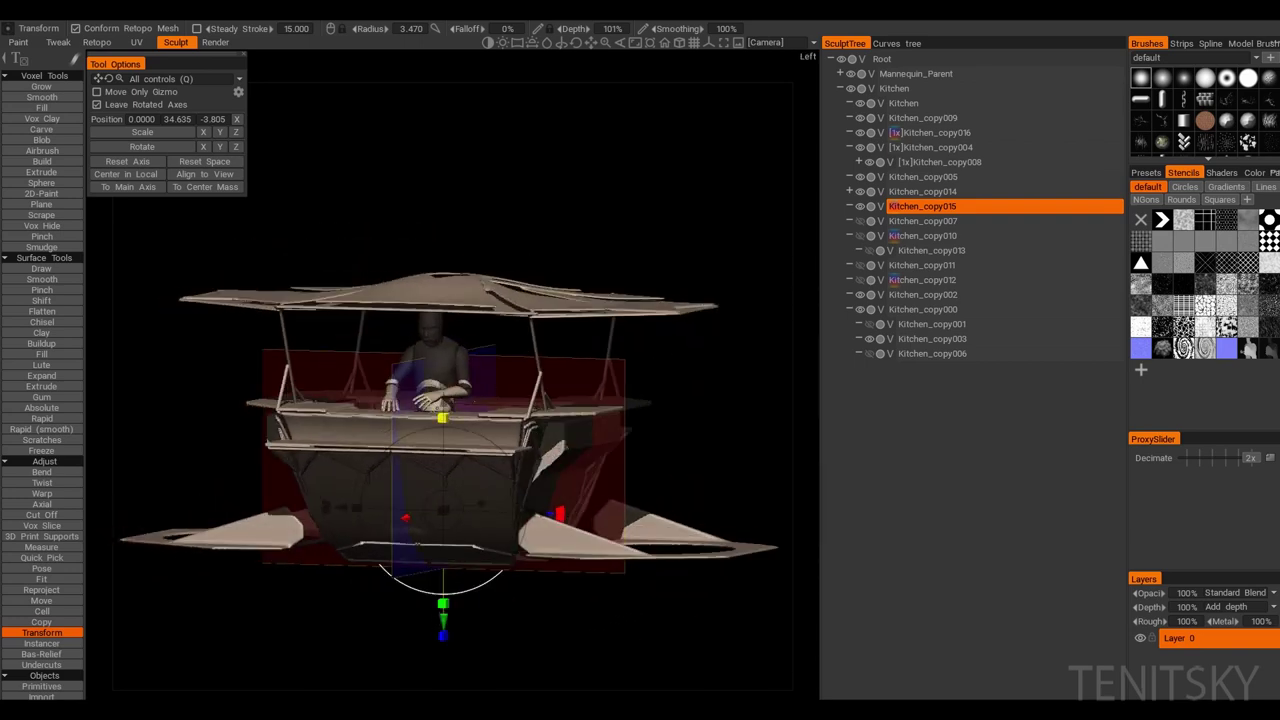
left_click(41, 557)
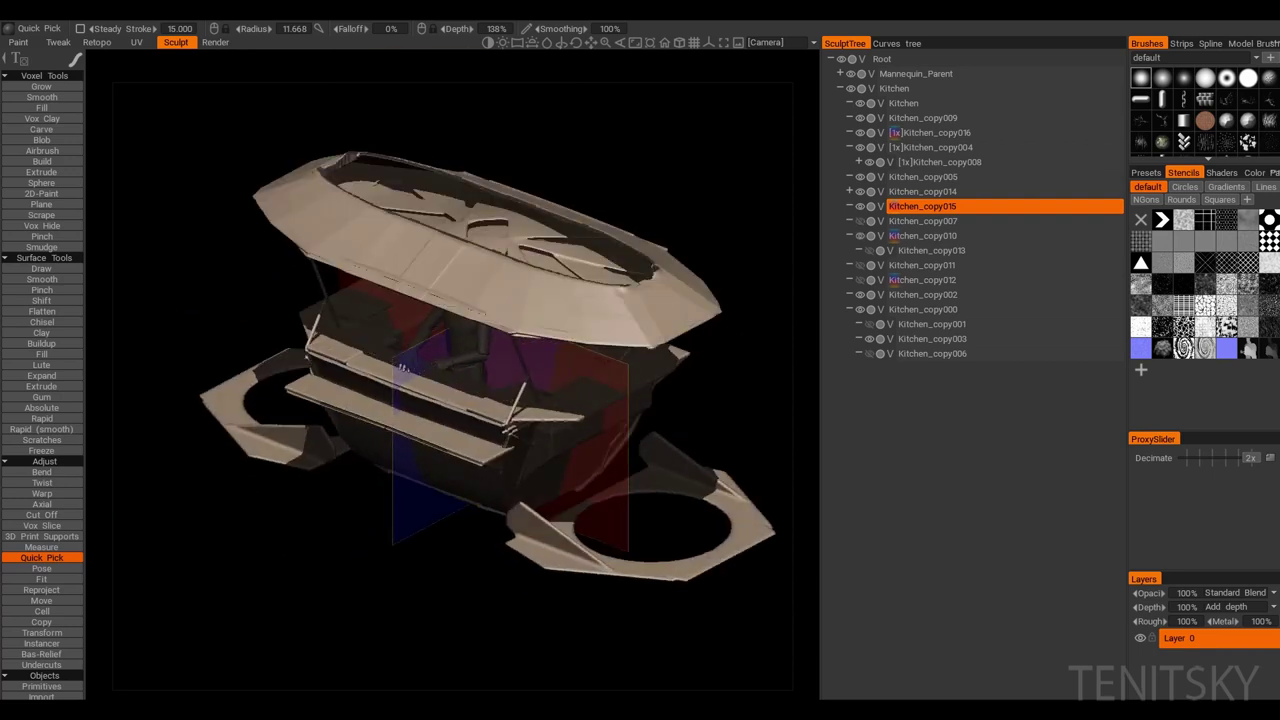
left_click(921, 265)
left_click(41, 514)
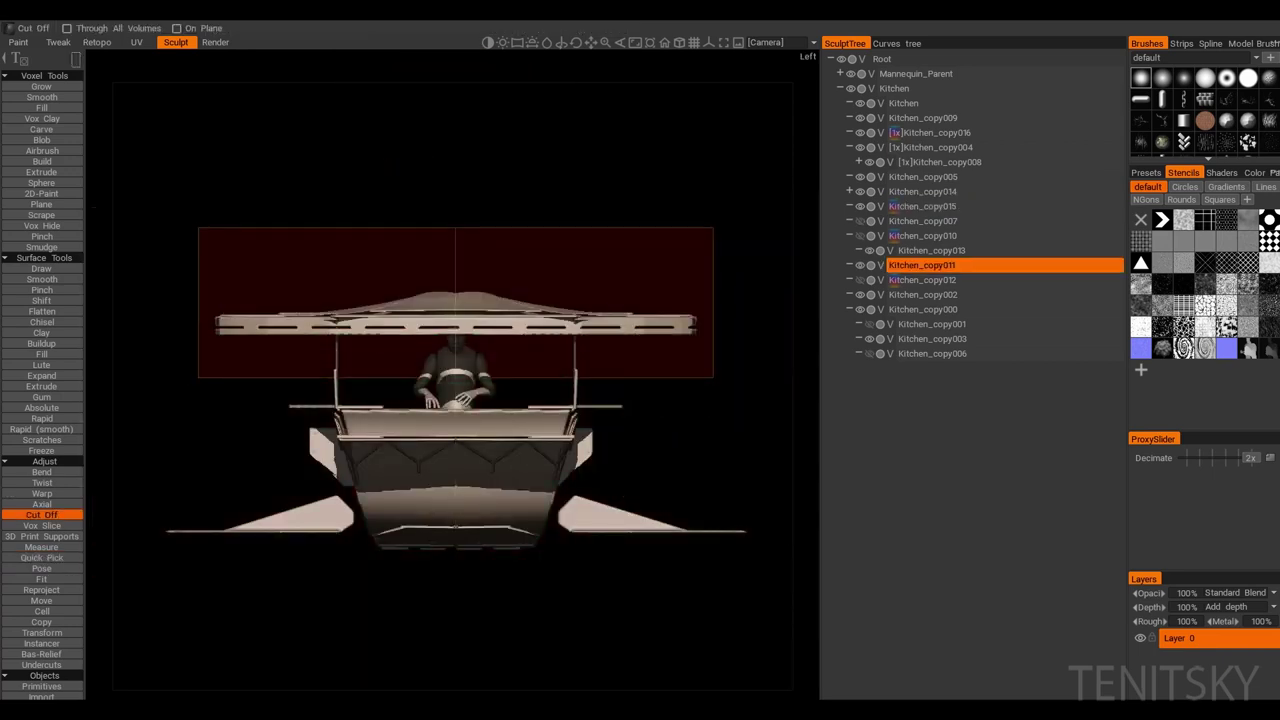
Step: Cut three thin strips off the canopy's slotted rim with Cut Off rectangles
left_click_drag(146, 330, 710, 361)
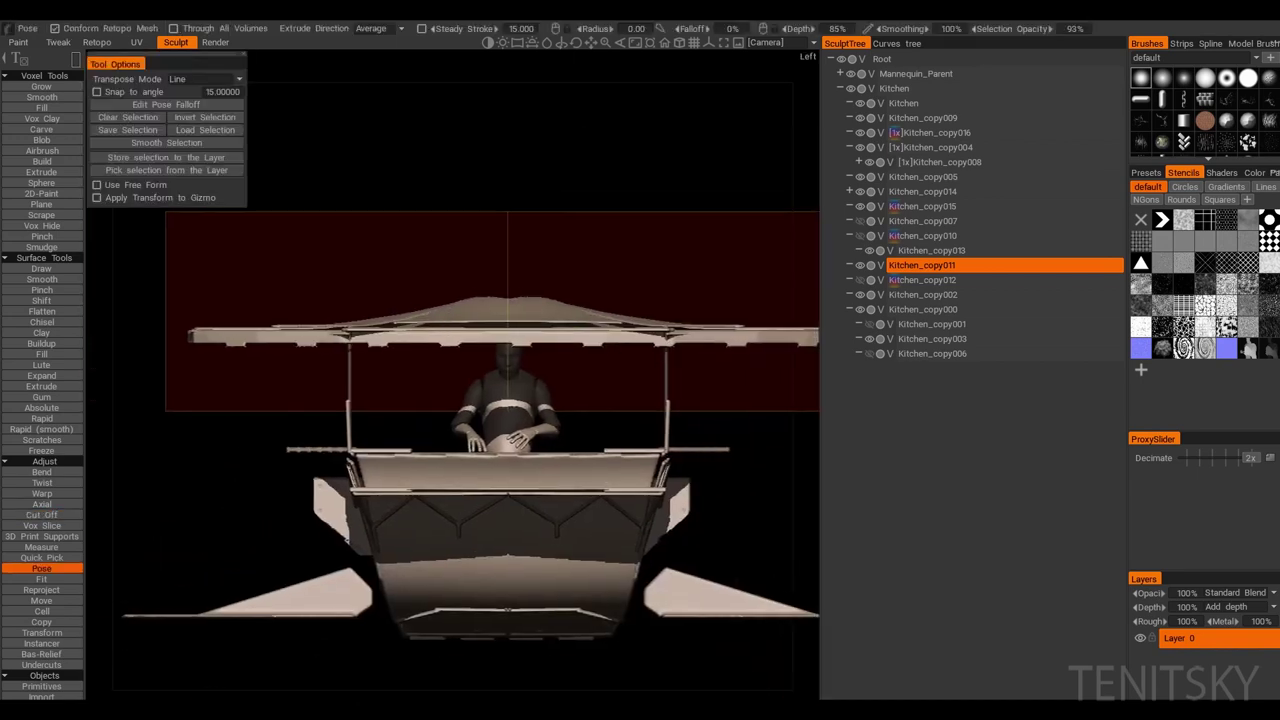
left_click_drag(229, 356, 530, 393)
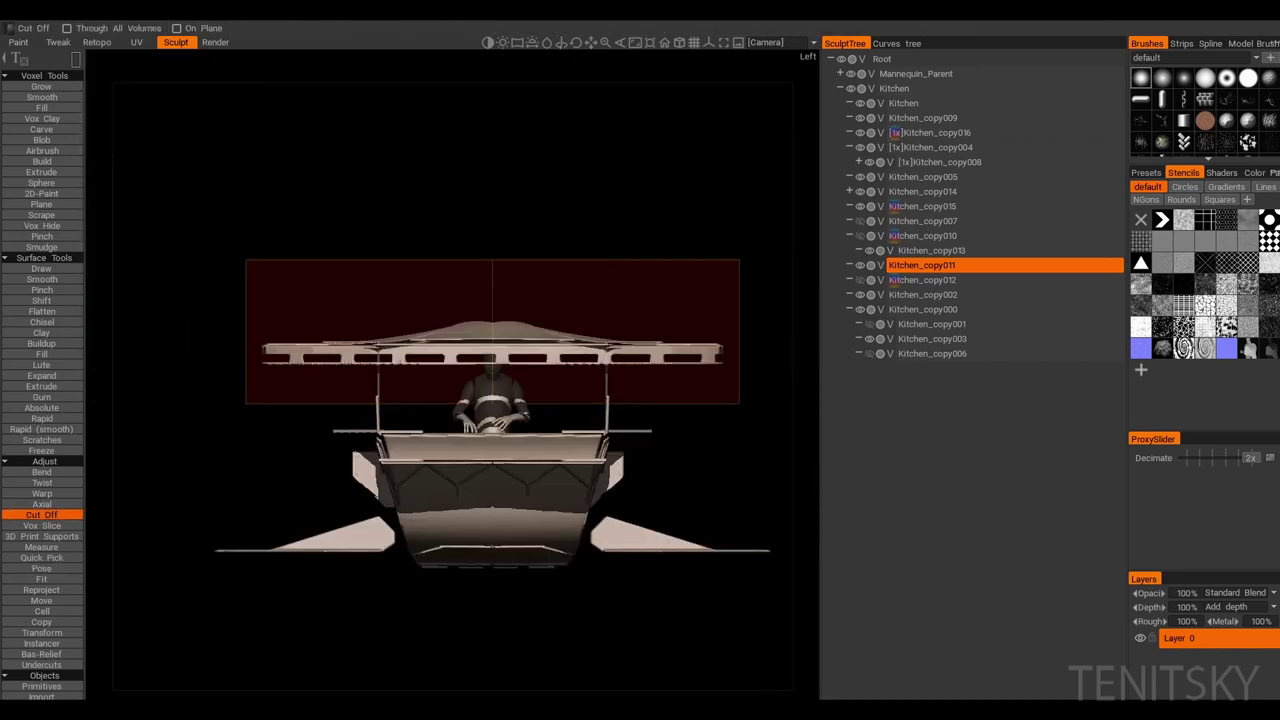
left_click_drag(243, 401, 788, 418)
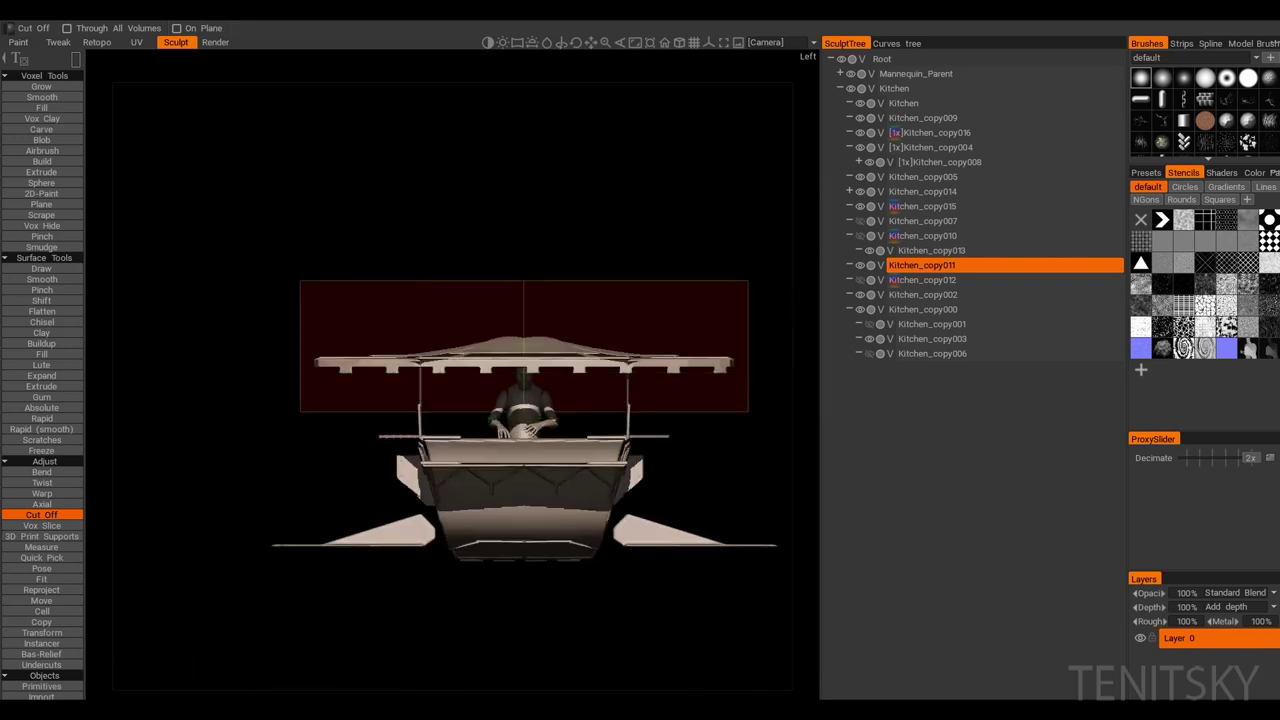
scroll(464, 365, "up", 3)
key("KP_1")
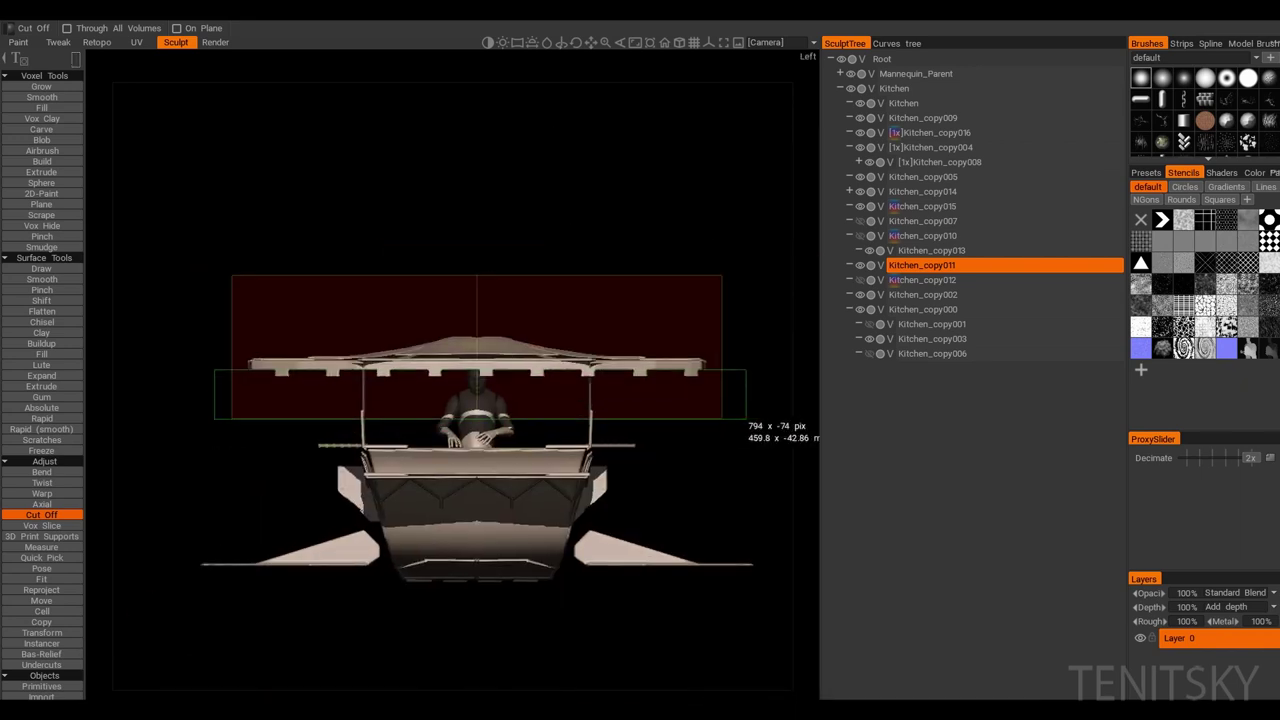
key("KP_1")
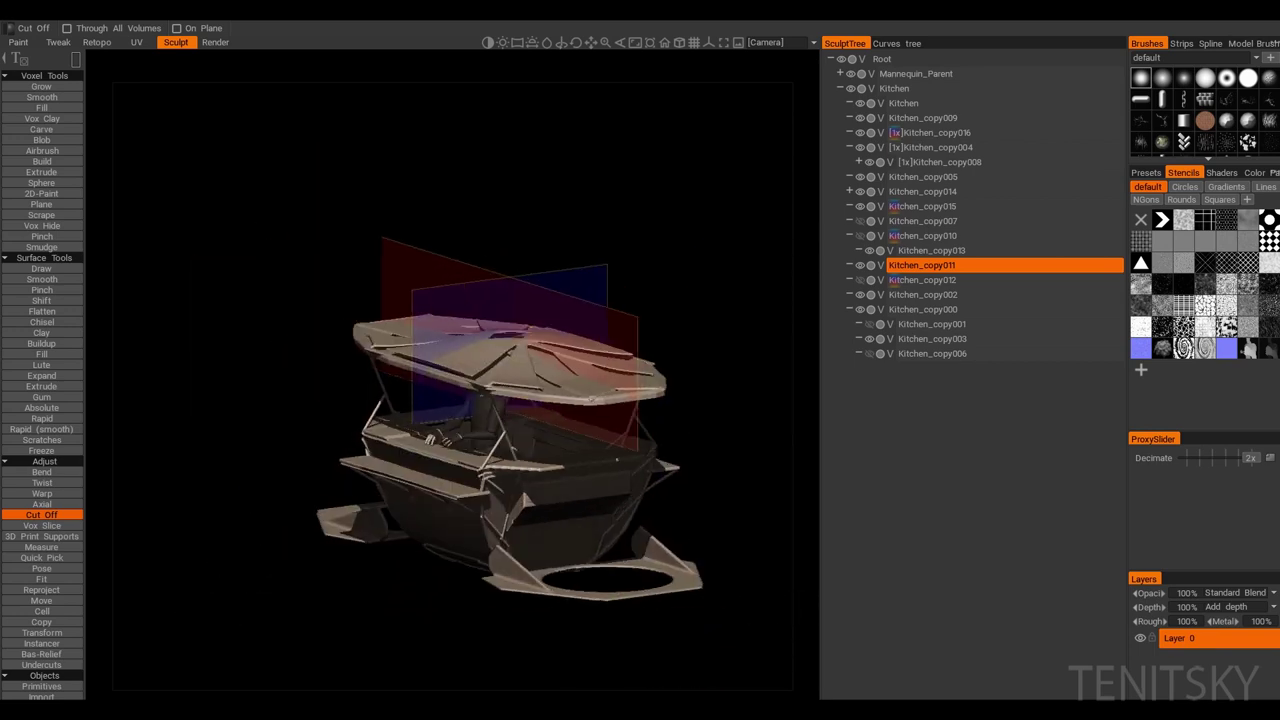
Step: Pose the canopy's outer region so its edges slope downward to points
key("KP_1")
right_click(432, 126)
key("Escape")
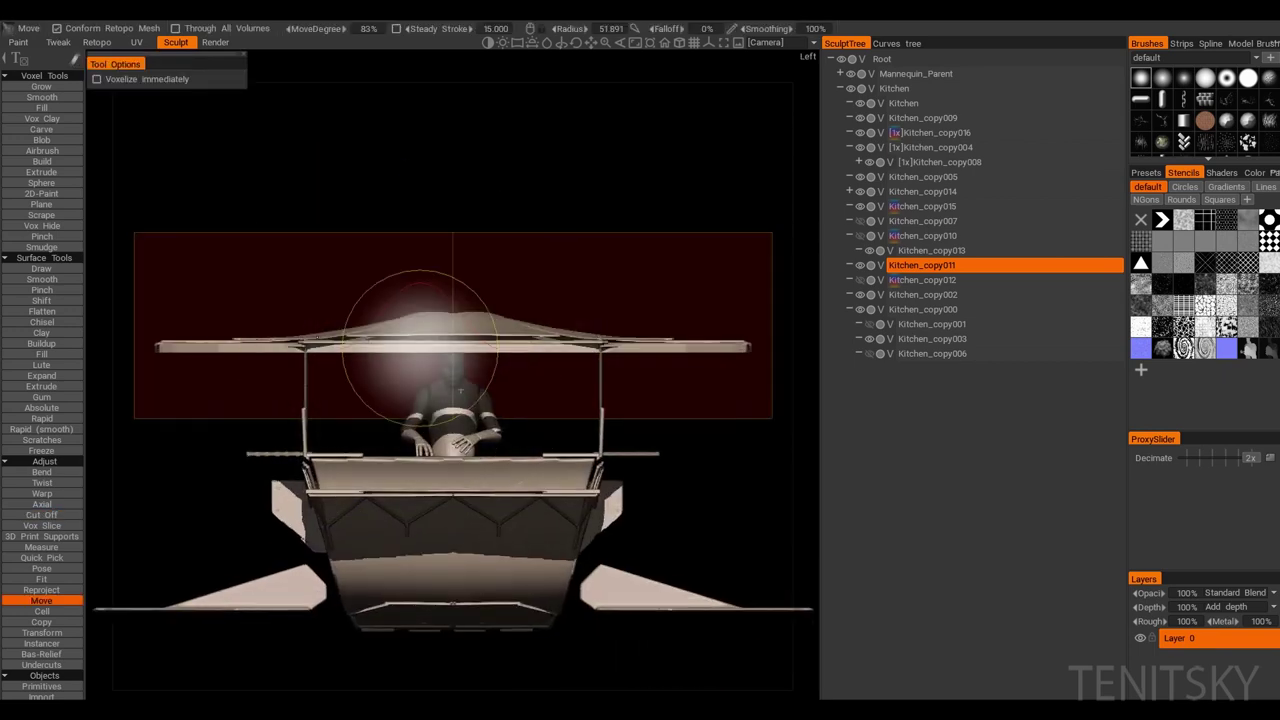
key("p")
left_click_drag(145, 350, 400, 392)
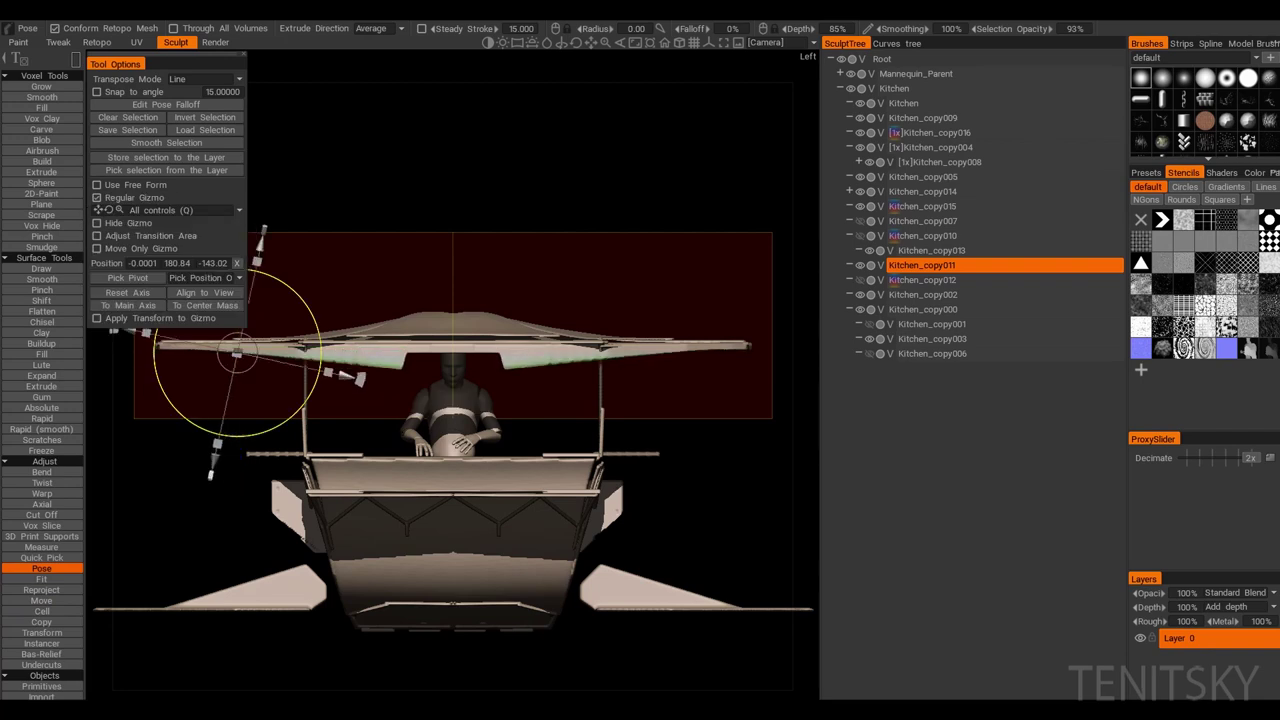
key("c")
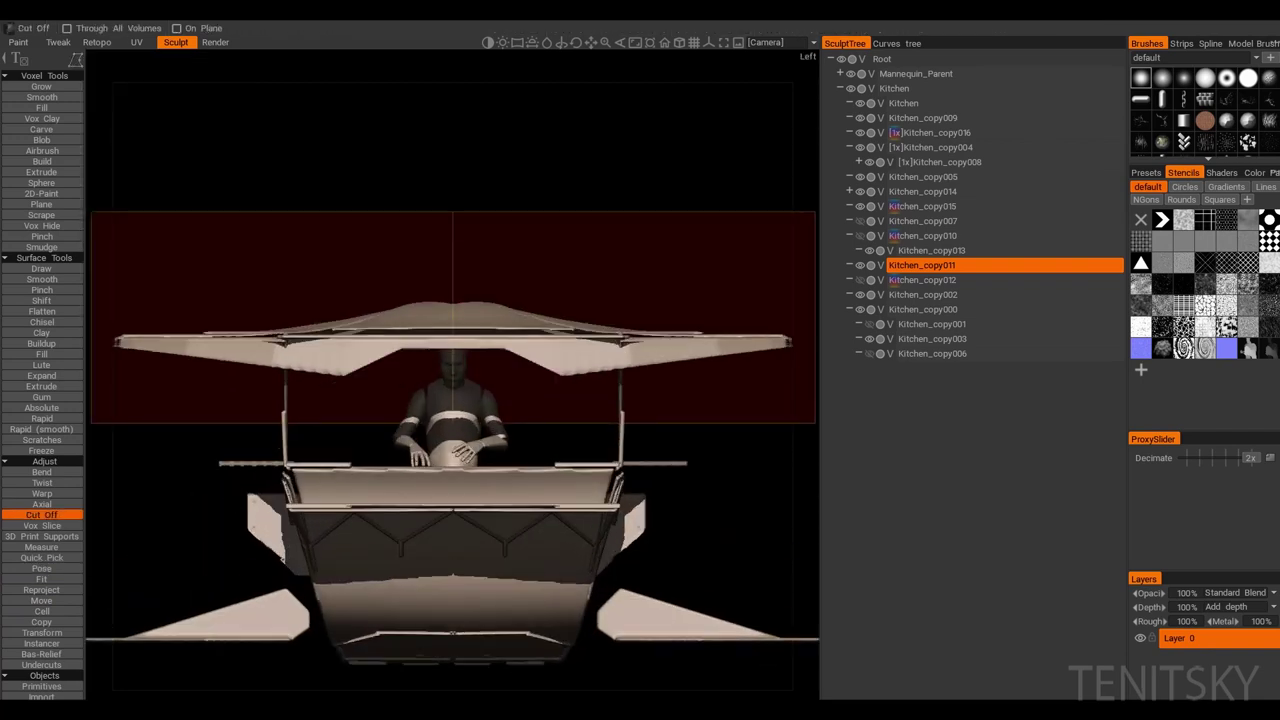
scroll(452, 440, "down", 2)
mouse_move(450, 420)
left_mouse_down()
mouse_move(450, 520)
mouse_move(450, 470)
mouse_move(470, 440)
mouse_move(470, 520)
mouse_move(430, 500)
mouse_move(430, 440)
mouse_move(440, 420)
mouse_move(450, 460)
mouse_move(450, 420)
mouse_move(440, 460)
mouse_move(470, 420)
left_mouse_up()
Step: Quick Pick the canopy pieces and select the upper Roof layer
key("t")
key("q")
left_click(450, 200)
left_click(930, 132)
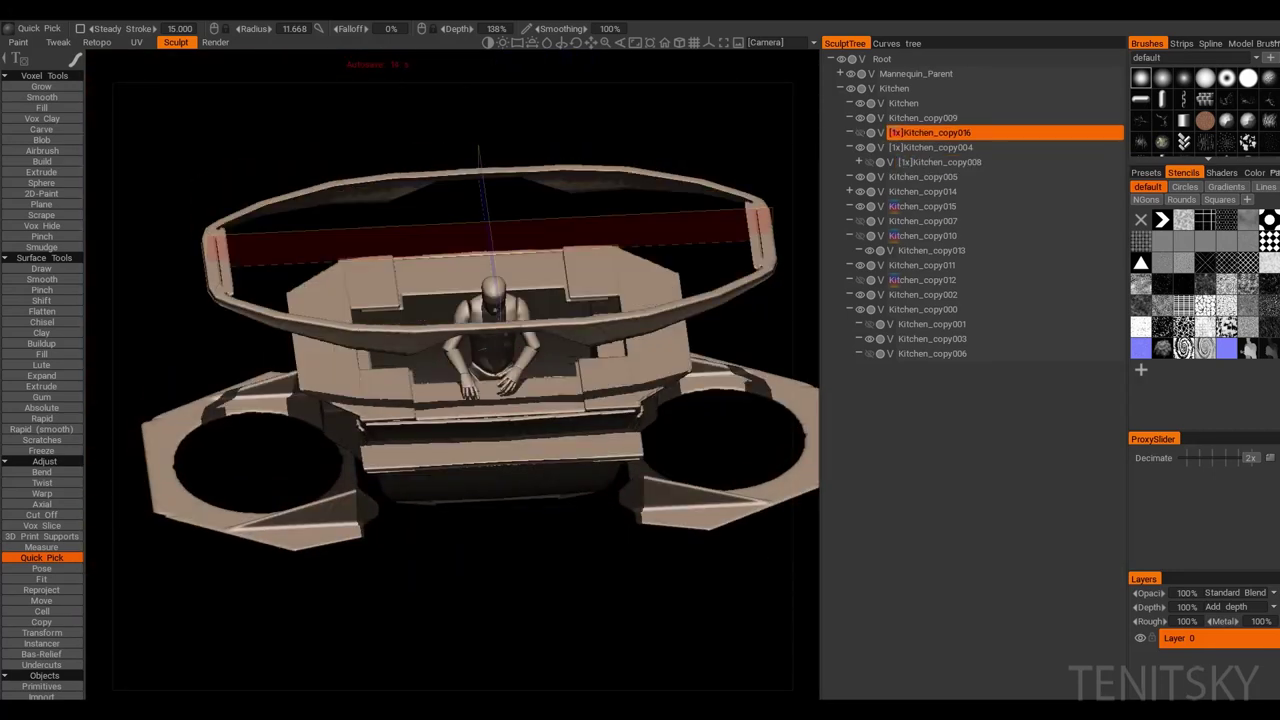
left_click(480, 300)
mouse_move(650, 600)
left_mouse_down()
mouse_move(630, 540)
mouse_move(650, 620)
left_mouse_up()
left_click_drag(378, 292, 400, 330)
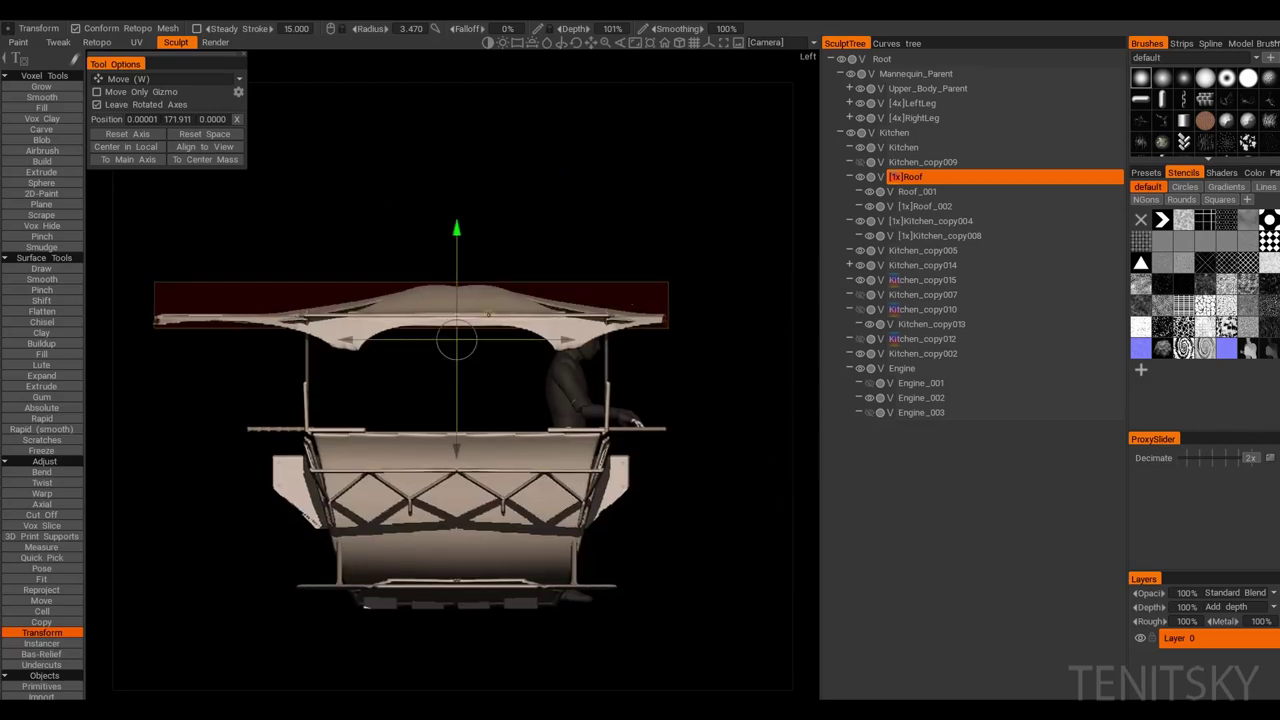
mouse_move(700, 620)
left_mouse_down()
mouse_move(700, 660)
mouse_move(704, 616)
left_mouse_up()
left_click_drag(600, 520, 638, 526)
Step: Hide the other layers, enable X symmetry on the roof, then show the kitchen again
left_click(41, 568)
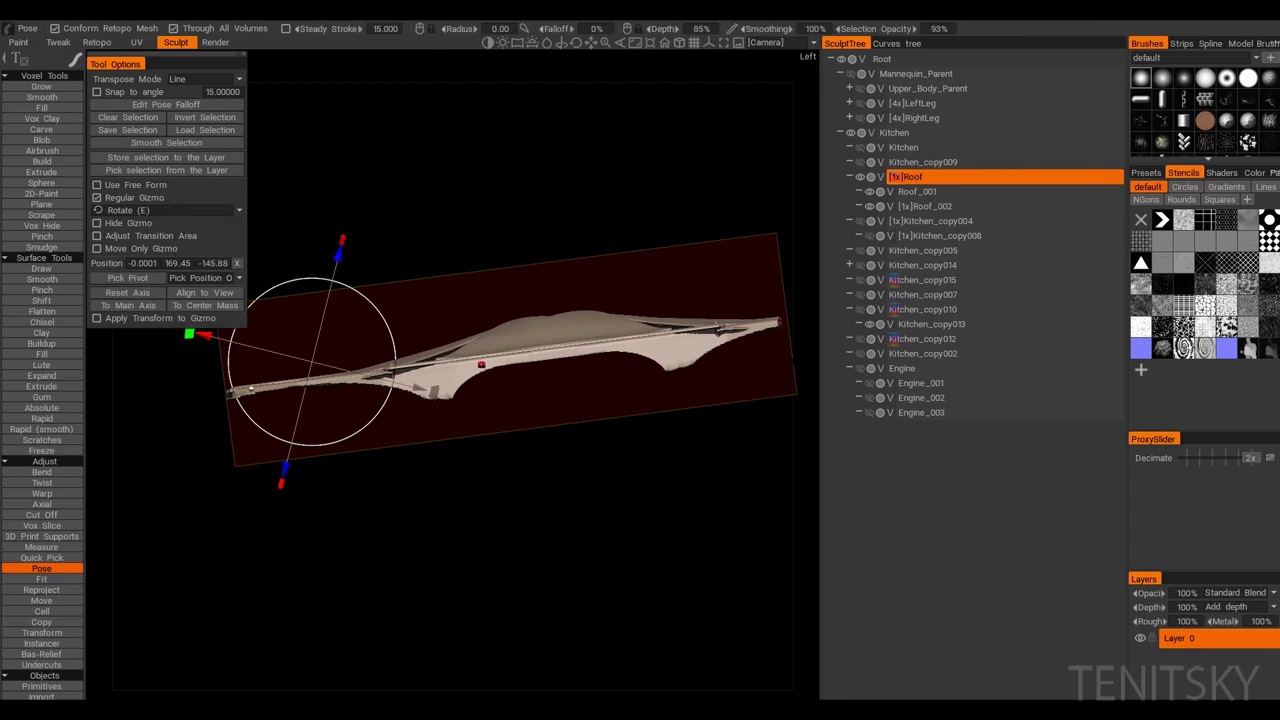
key("s")
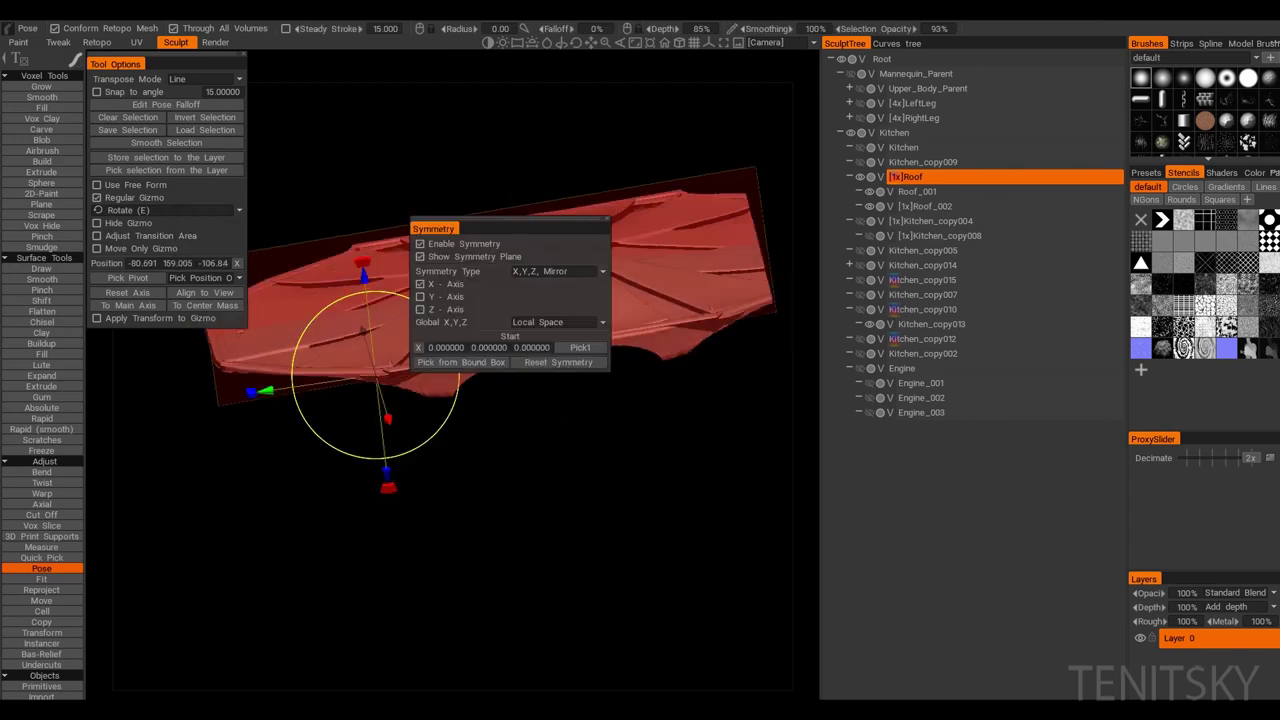
key("s")
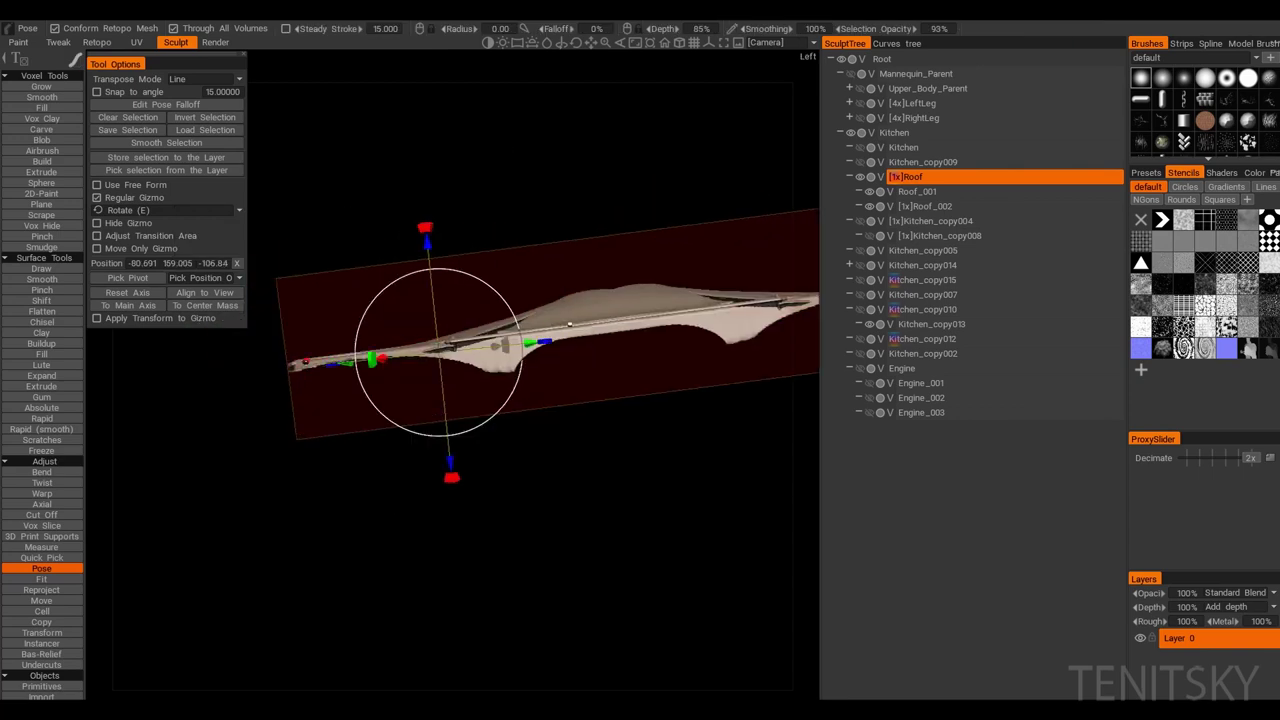
mouse_move(600, 520)
left_mouse_down()
mouse_move(640, 500)
mouse_move(605, 522)
left_mouse_up()
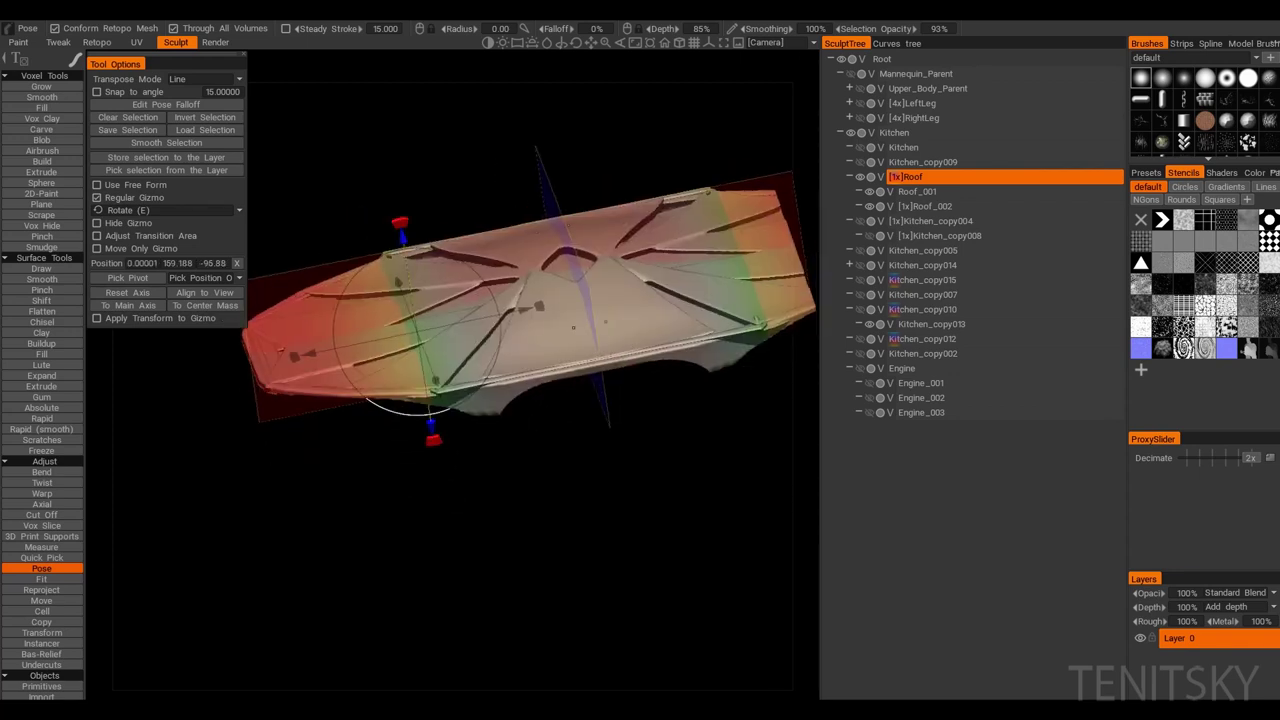
key("s")
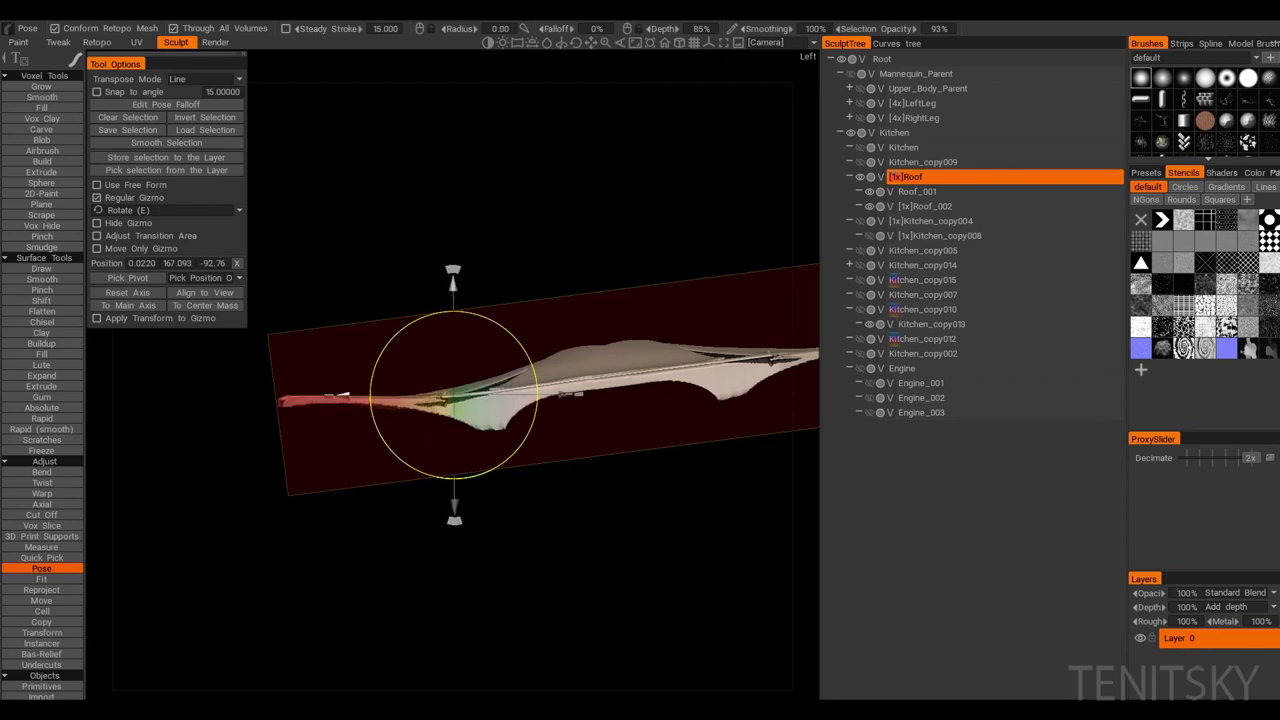
middle_click_drag(316, 417, 287, 409)
mouse_move(287, 409)
left_mouse_down()
mouse_move(300, 470)
mouse_move(300, 410)
left_mouse_up()
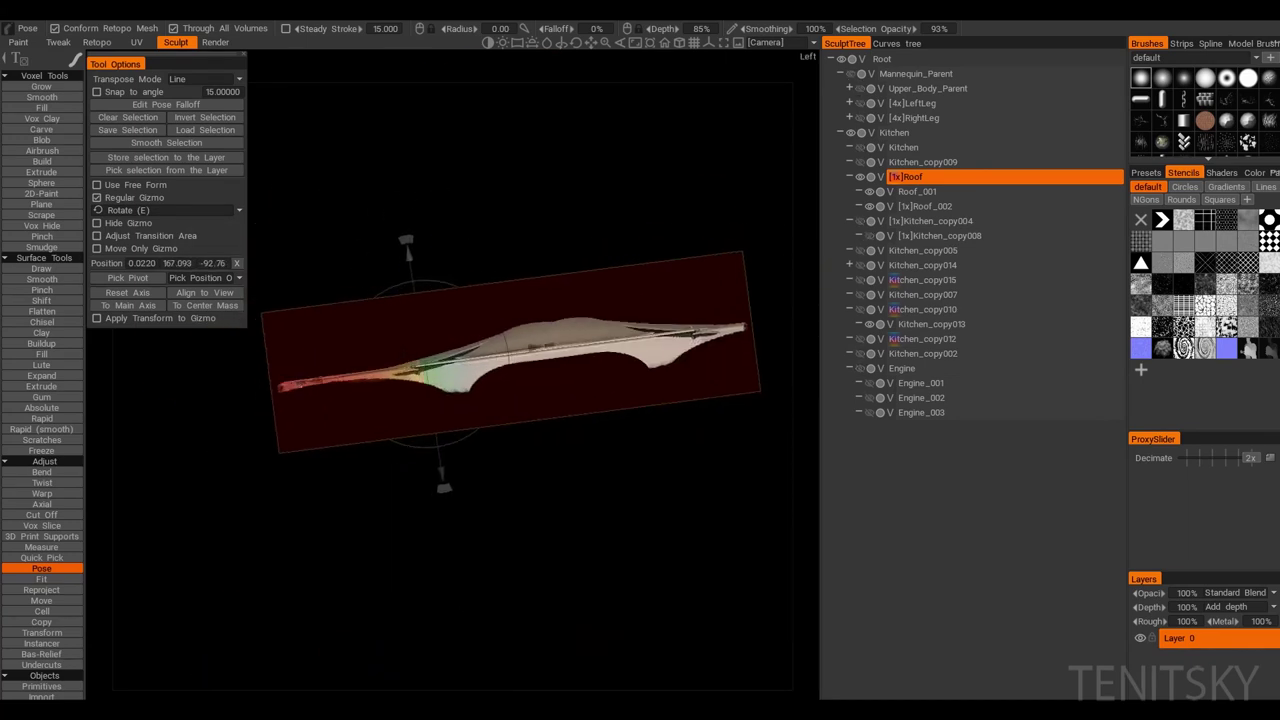
scroll(597, 330, "up", 3)
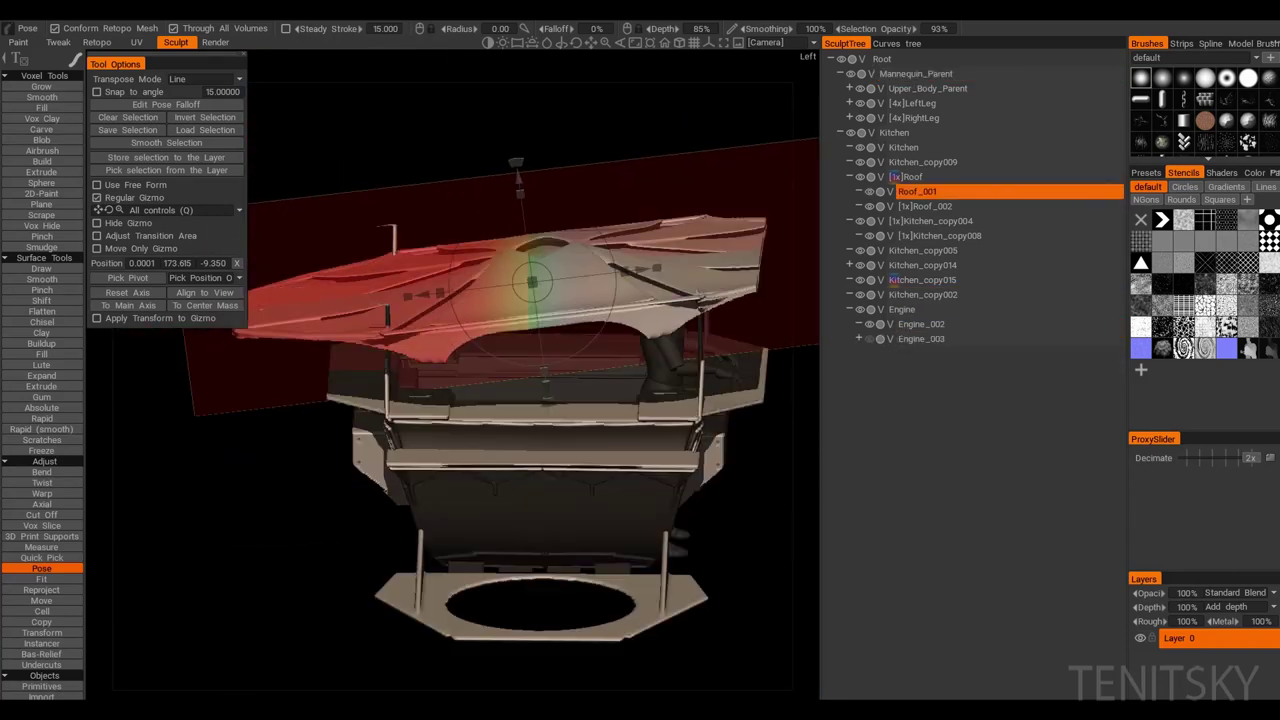
Step: Pose-rotate the Roof layer to tilt and bend it, reapplying the bend once
left_click(906, 176)
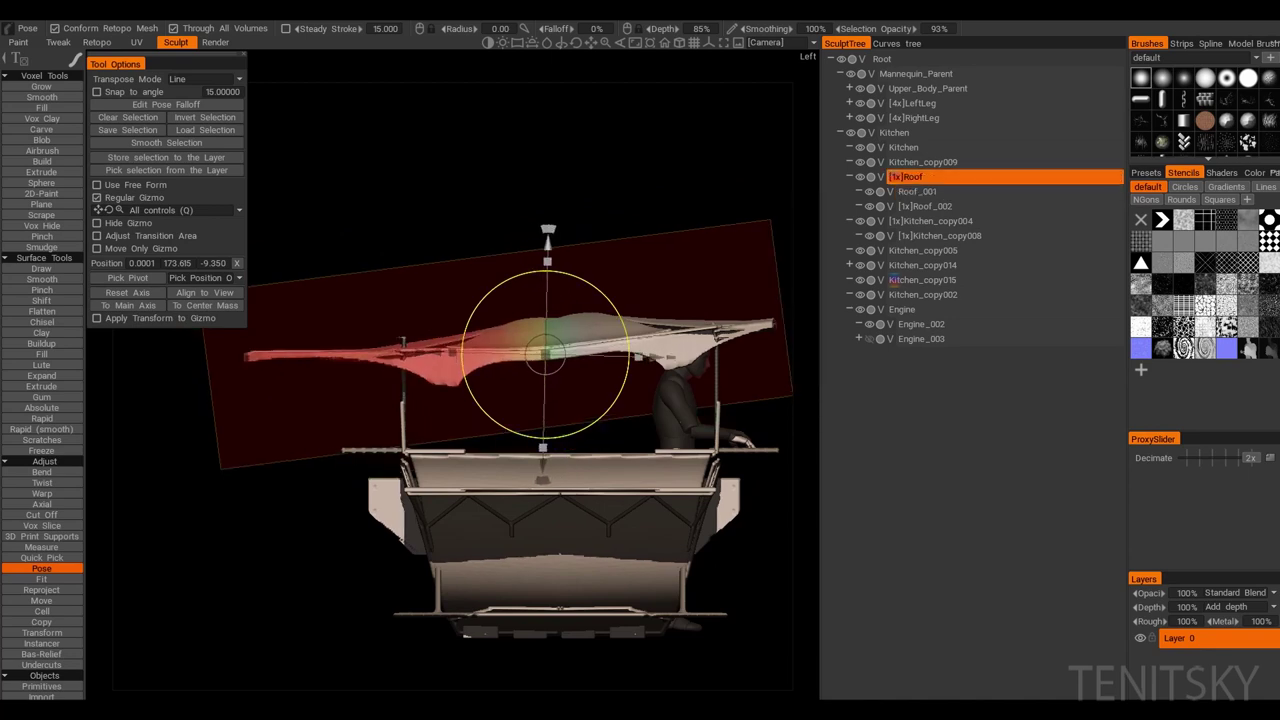
left_click_drag(633, 360, 605, 410)
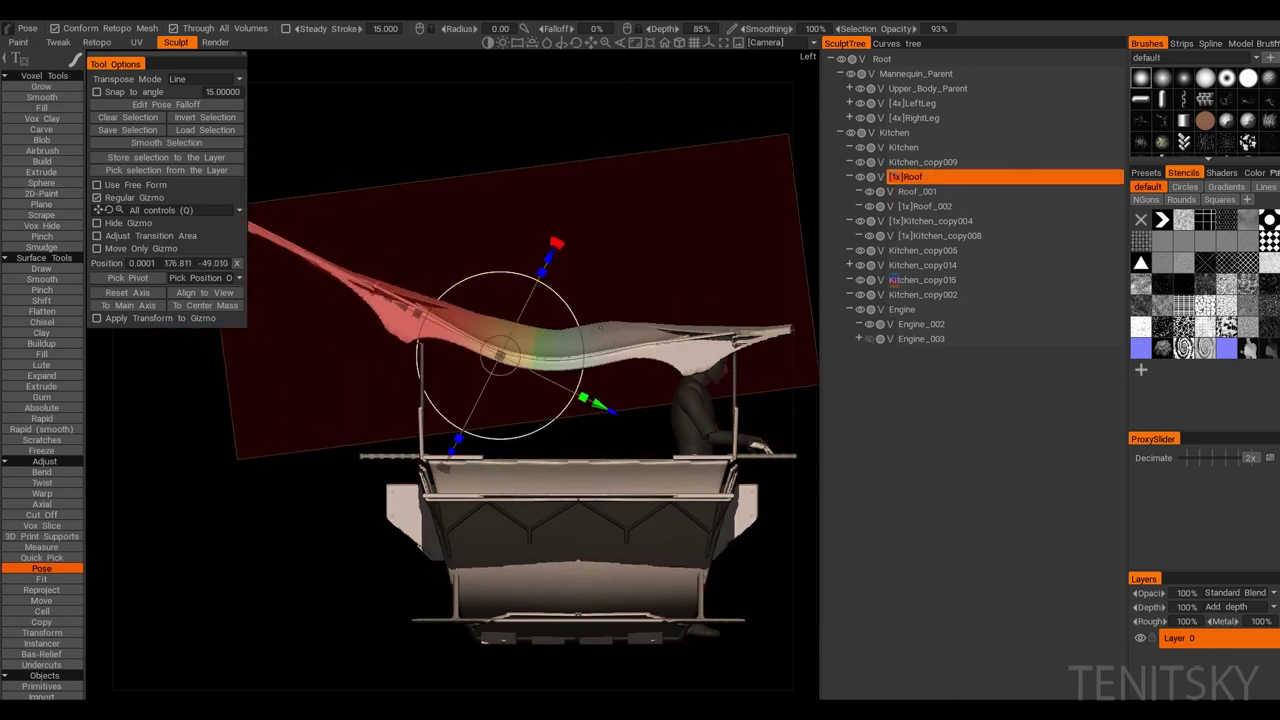
key("ctrl+y")
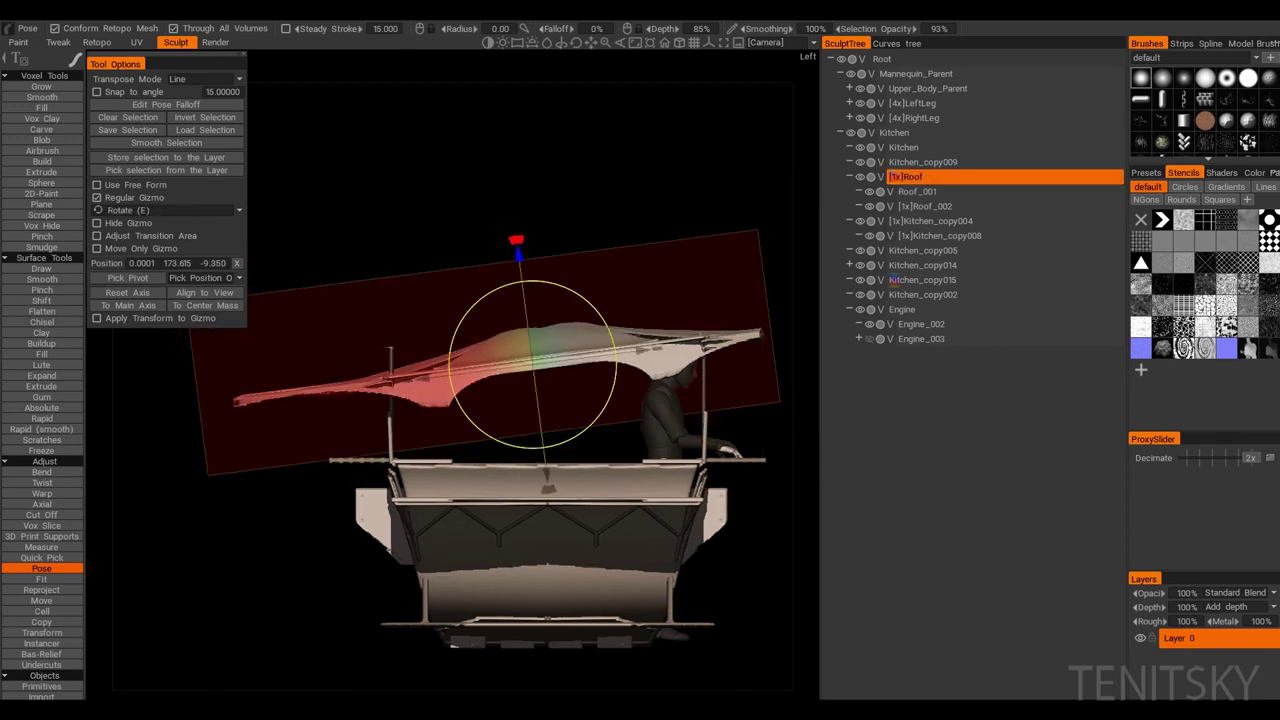
key("t")
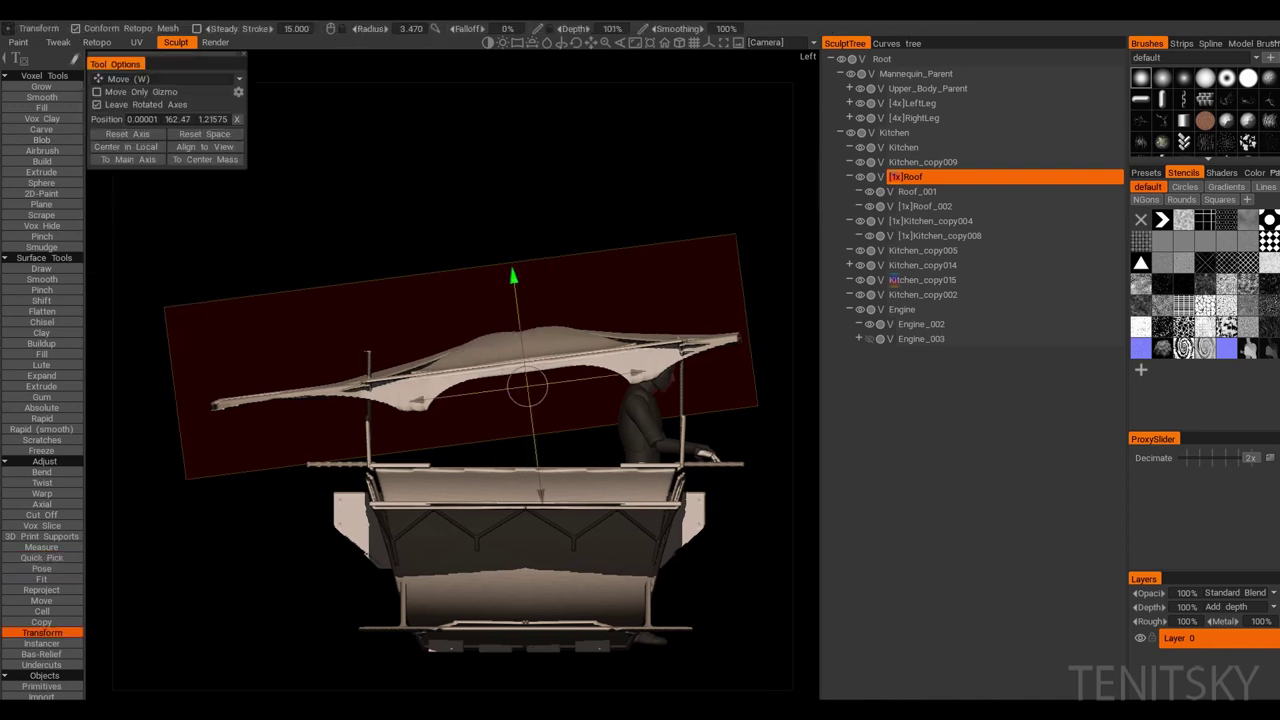
left_click_drag(640, 200, 600, 220)
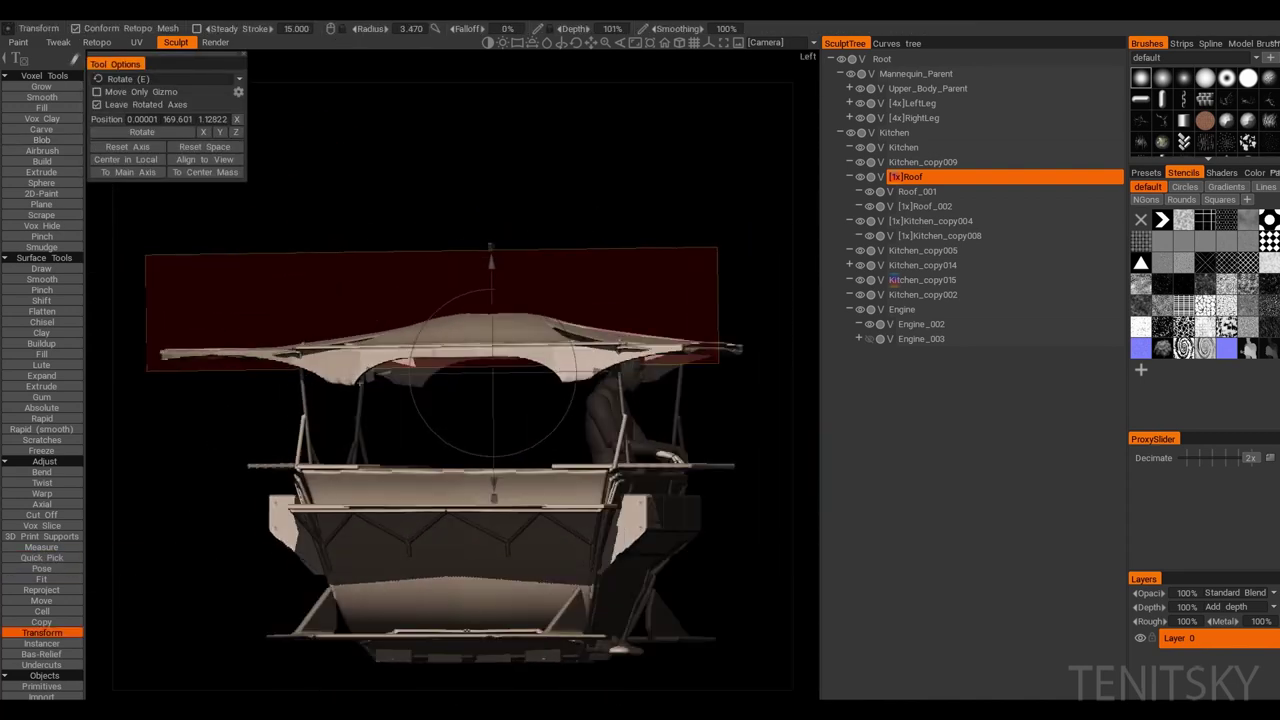
left_click_drag(700, 200, 730, 250)
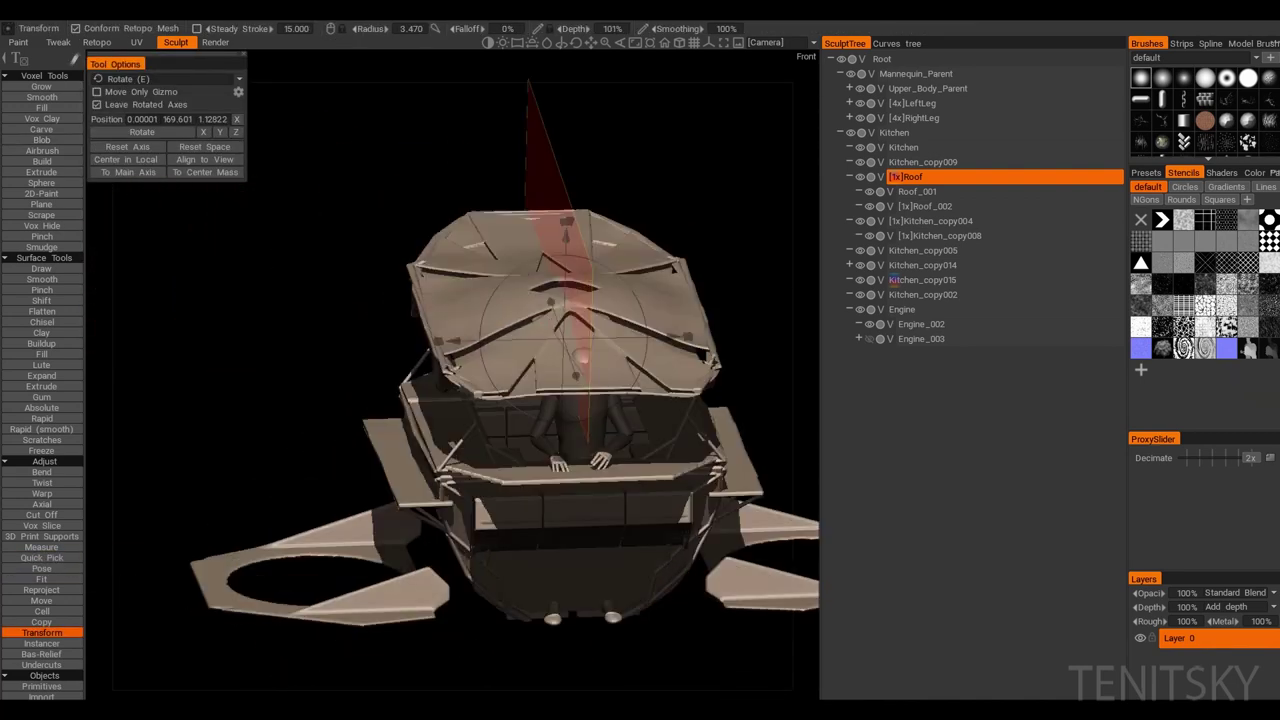
Step: Rotate and move the roof to seat it on the frame posts, then select Roof_002
left_click_drag(540, 300, 557, 356)
key("w")
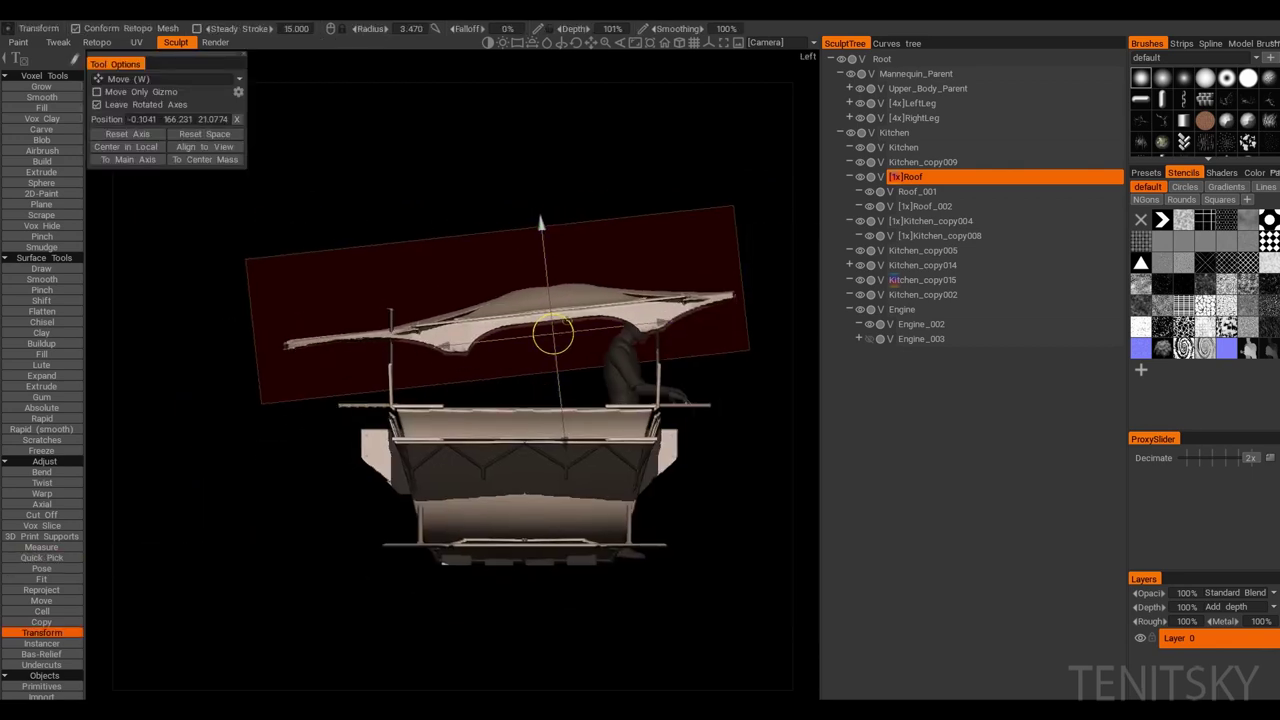
mouse_move(560, 360)
left_mouse_down()
mouse_move(640, 300)
mouse_move(620, 260)
left_mouse_up()
left_click(905, 176)
left_click_drag(287, 327, 237, 344)
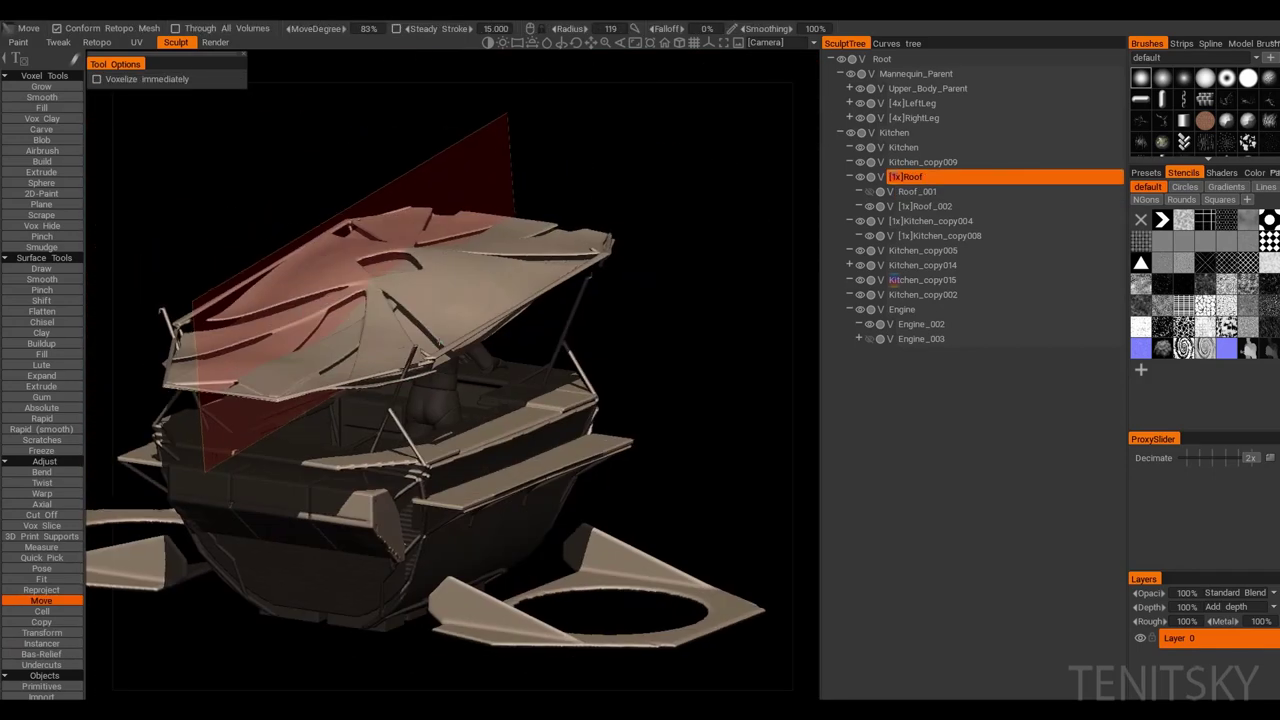
key("h")
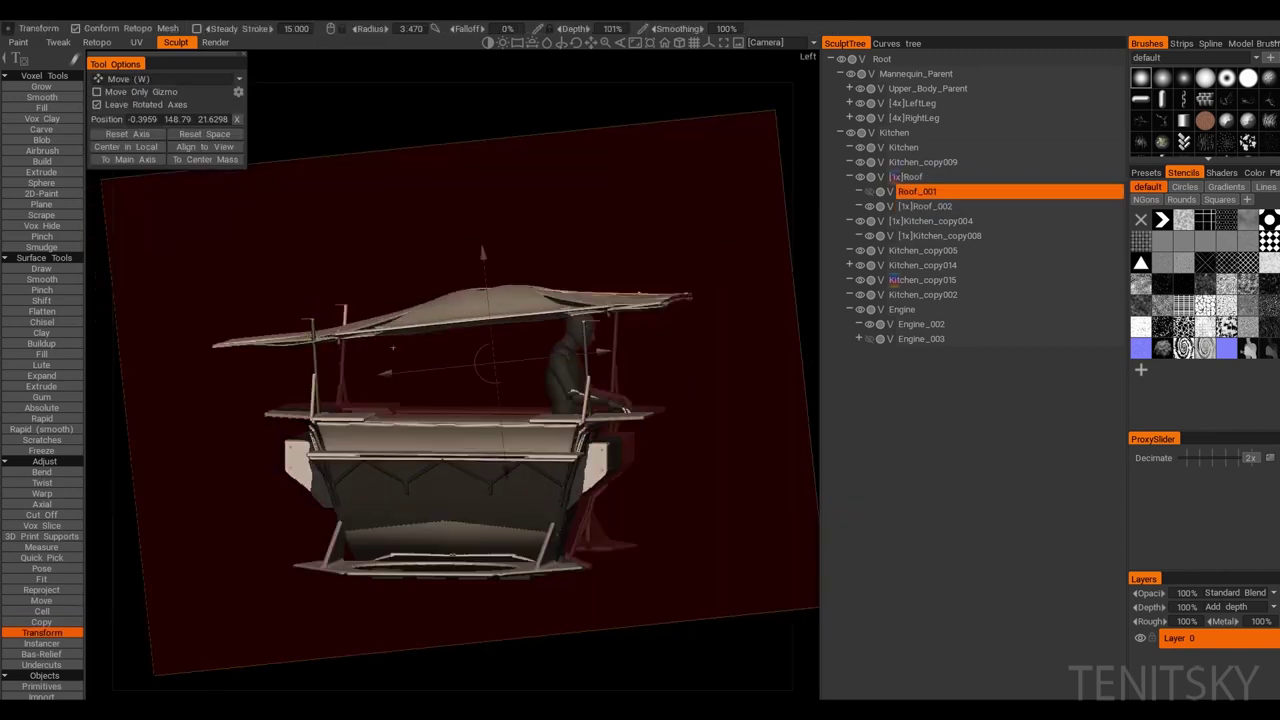
left_click_drag(450, 350, 384, 343)
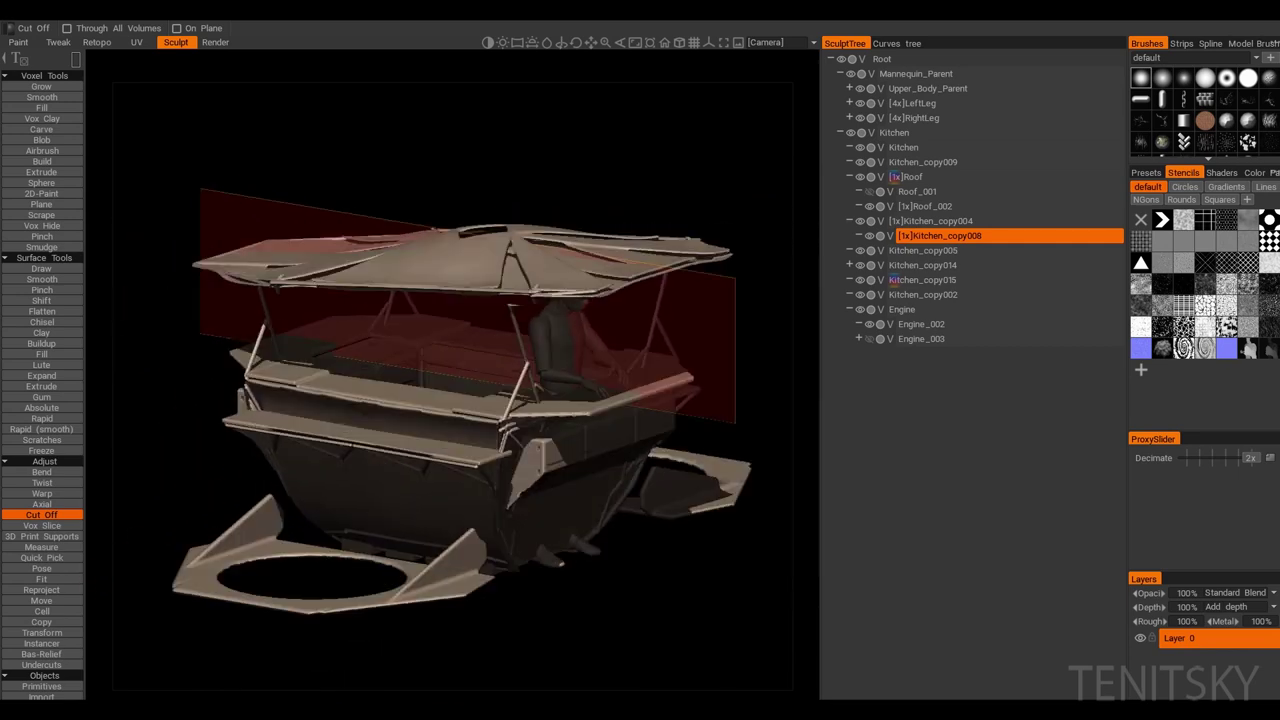
Step: Pick Kitchen_copy009 and show all controls on the Transform gizmo
left_click(922, 162)
left_click(41, 632)
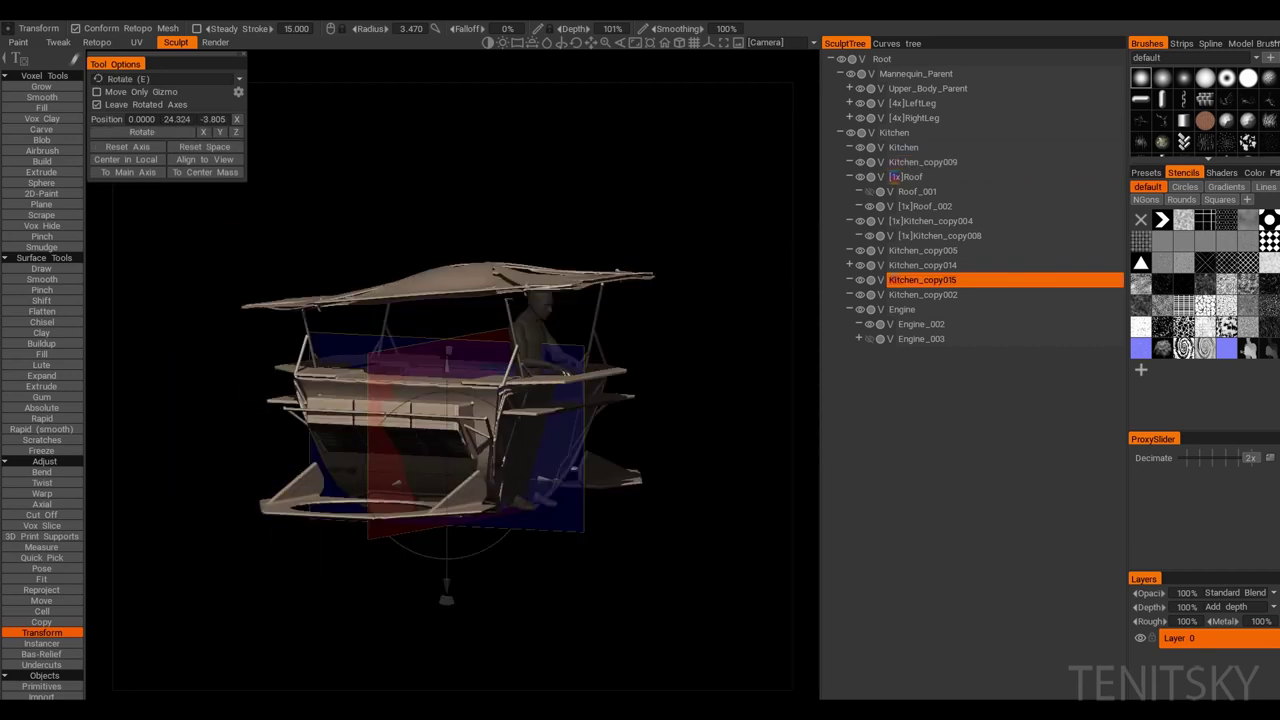
key("r")
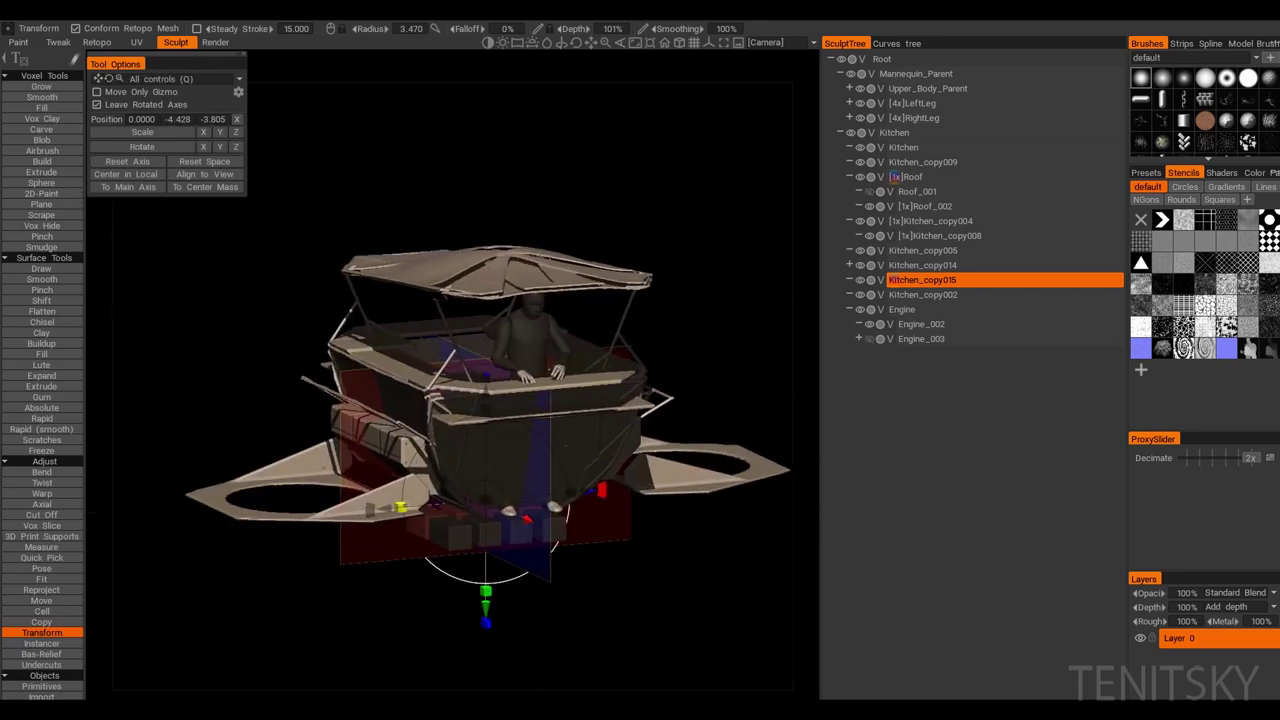
left_click(41, 557)
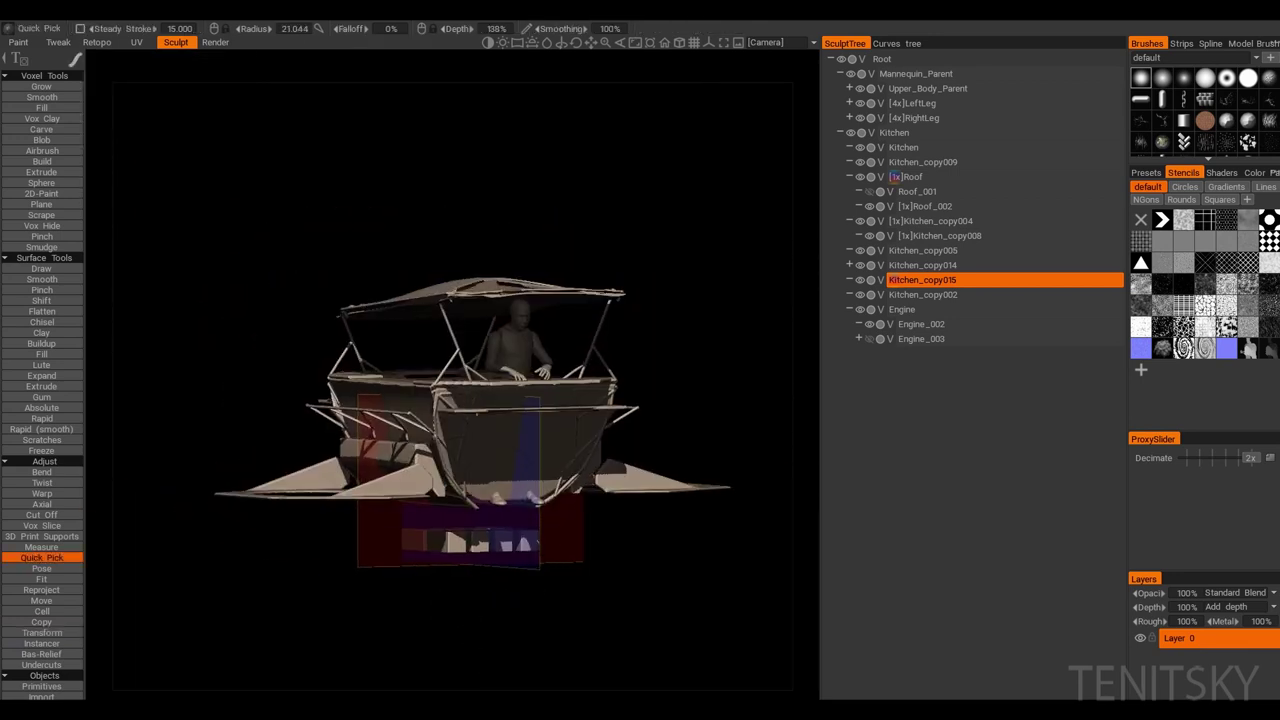
Step: Pick the Kitchen_copy014 hull block and move it further down beneath the belly
left_click_drag(700, 600, 660, 580)
scroll(532, 470, "up", 3)
left_click(532, 470)
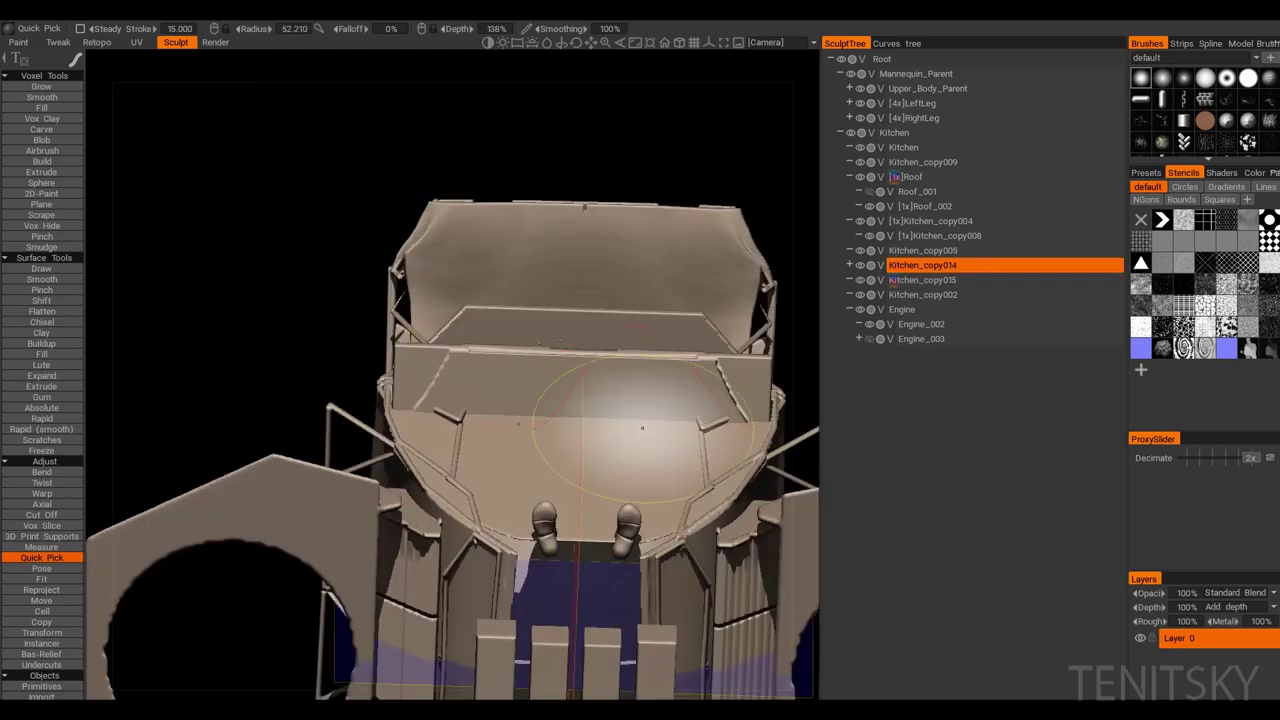
key("m")
key("KP_1")
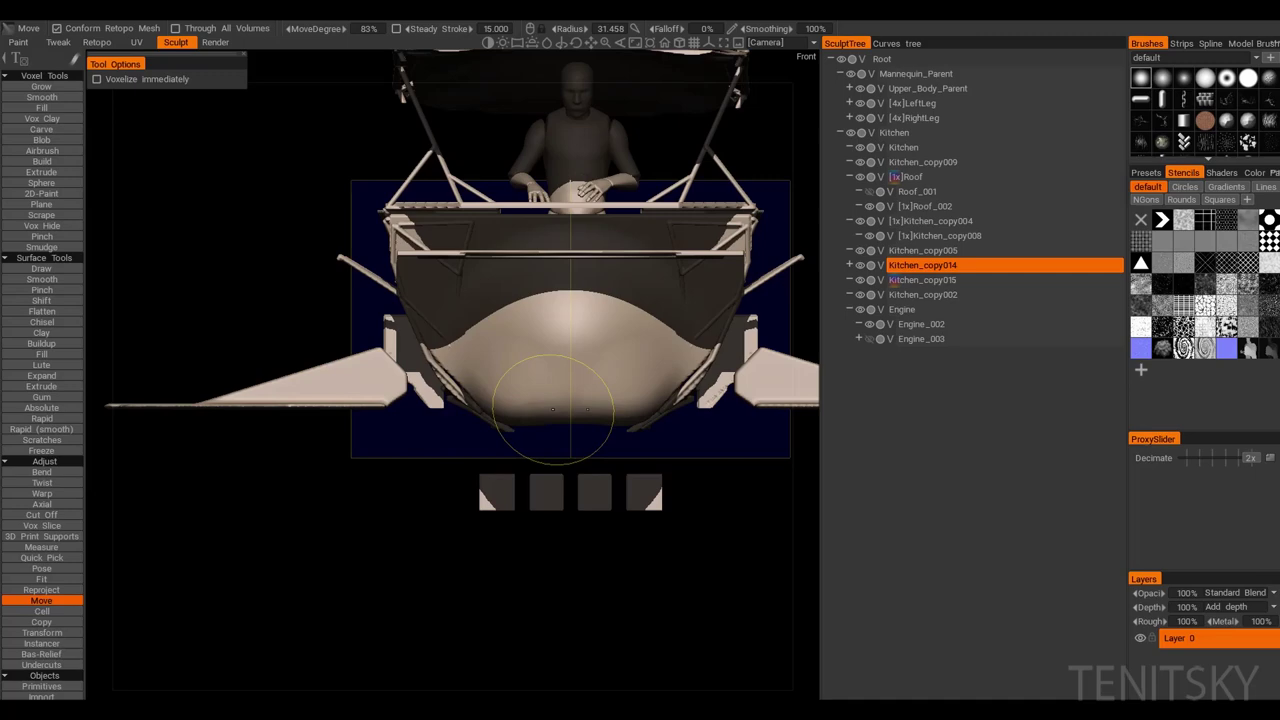
mouse_move(553, 408)
left_mouse_down()
mouse_move(485, 392)
mouse_move(430, 400)
mouse_move(530, 340)
mouse_move(580, 405)
mouse_move(530, 435)
mouse_move(560, 420)
mouse_move(405, 340)
left_mouse_up()
left_click_drag(507, 340, 615, 305)
Step: Stamp a flat Plane Border panel with 2D-Paint directly under the canopy roof
left_click(41, 568)
key("q")
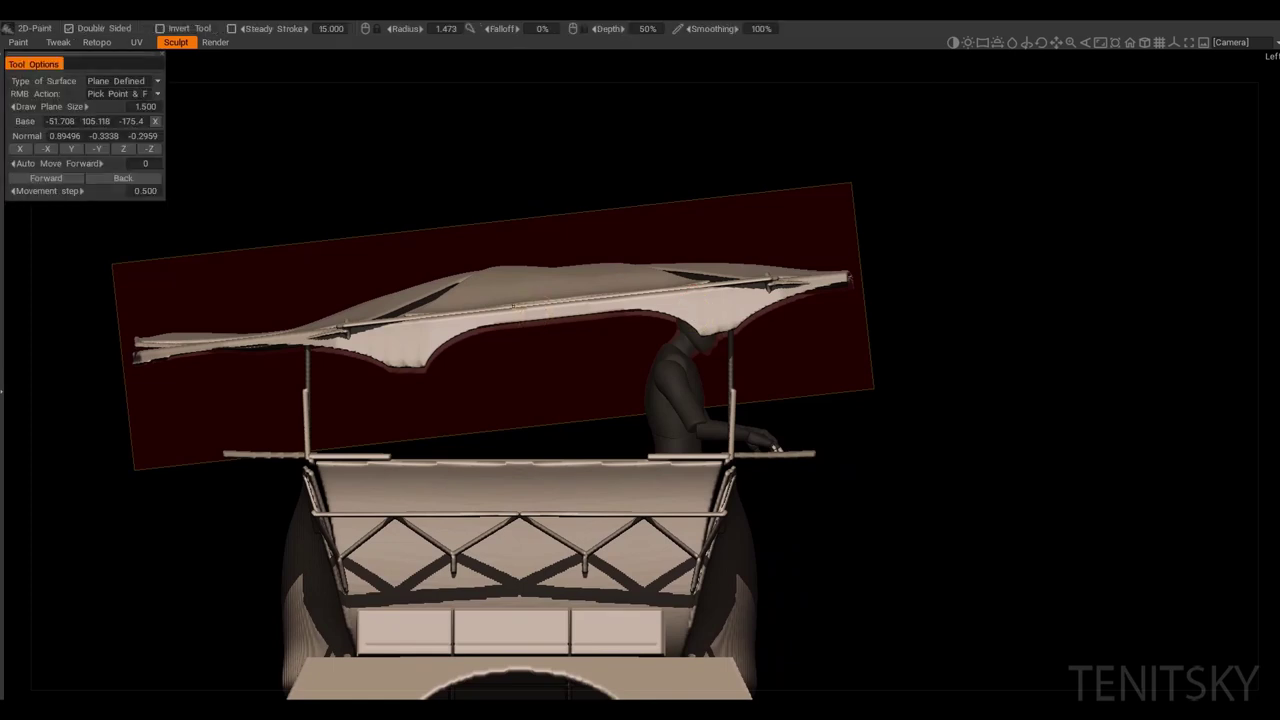
scroll(287, 339, "up", 4)
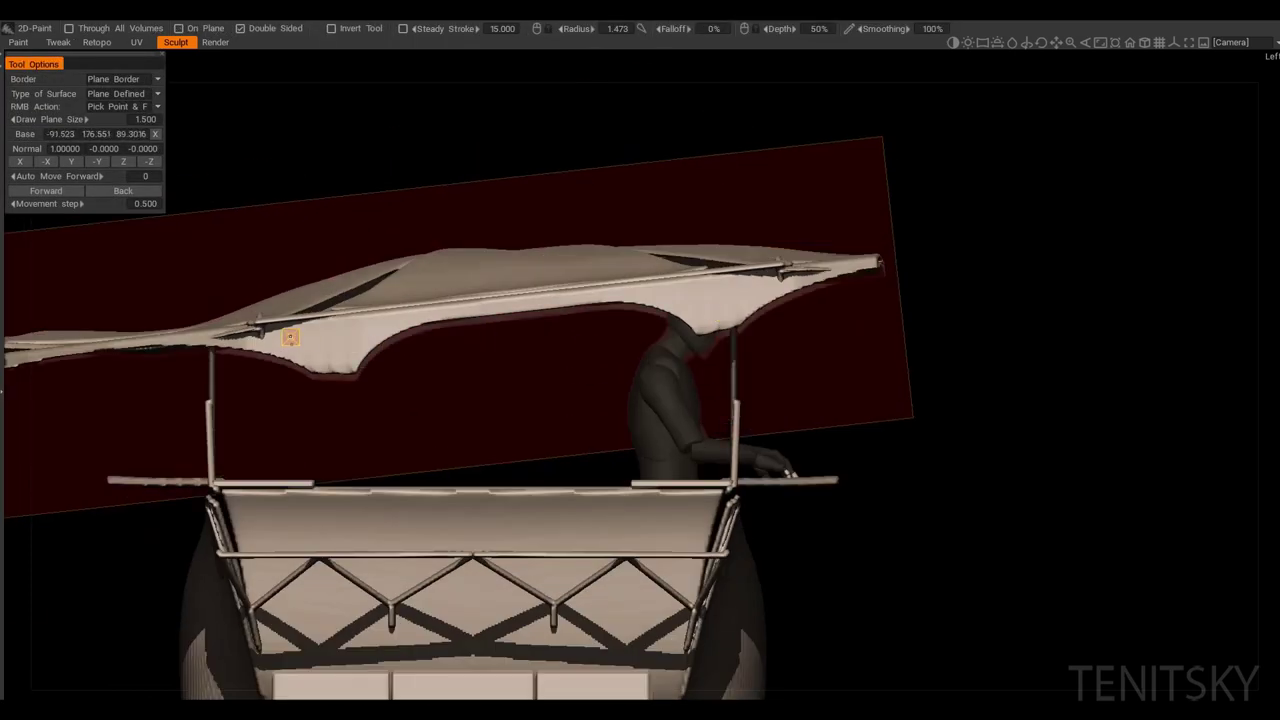
left_click(340, 366)
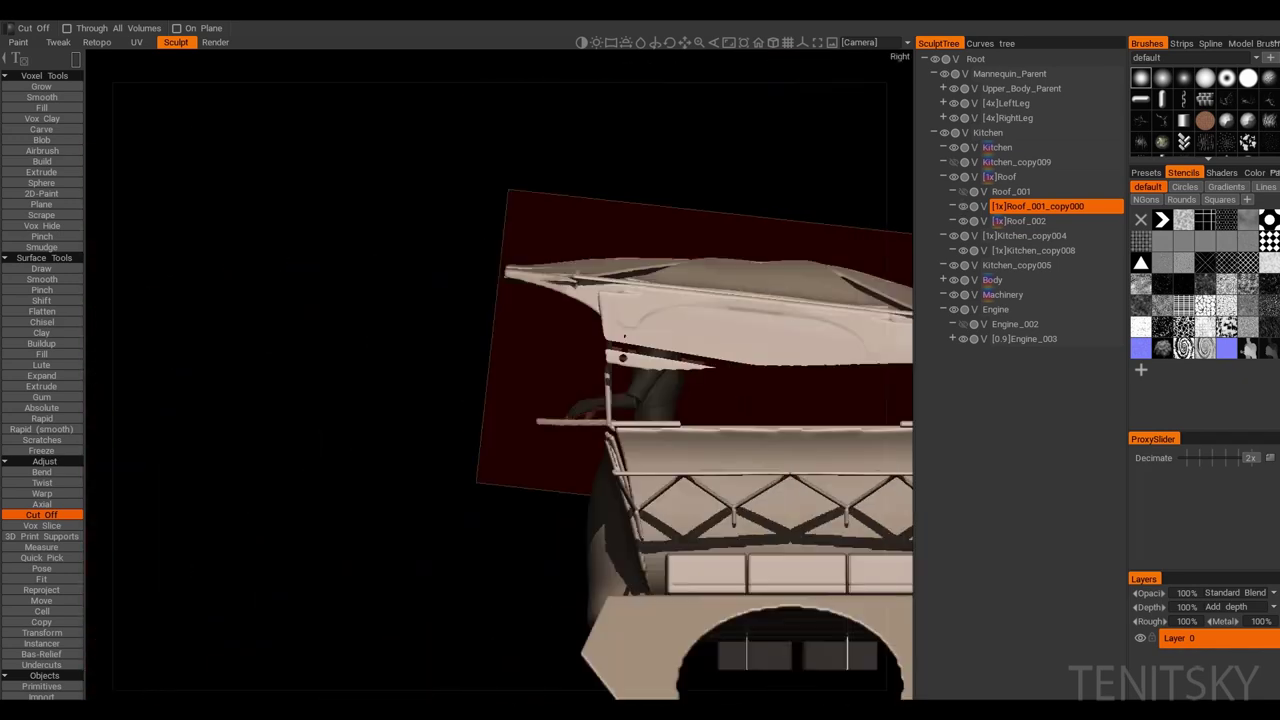
Step: Trim the new panel with Transform and Cut Off, then pick Kitchen_copy004
key("t")
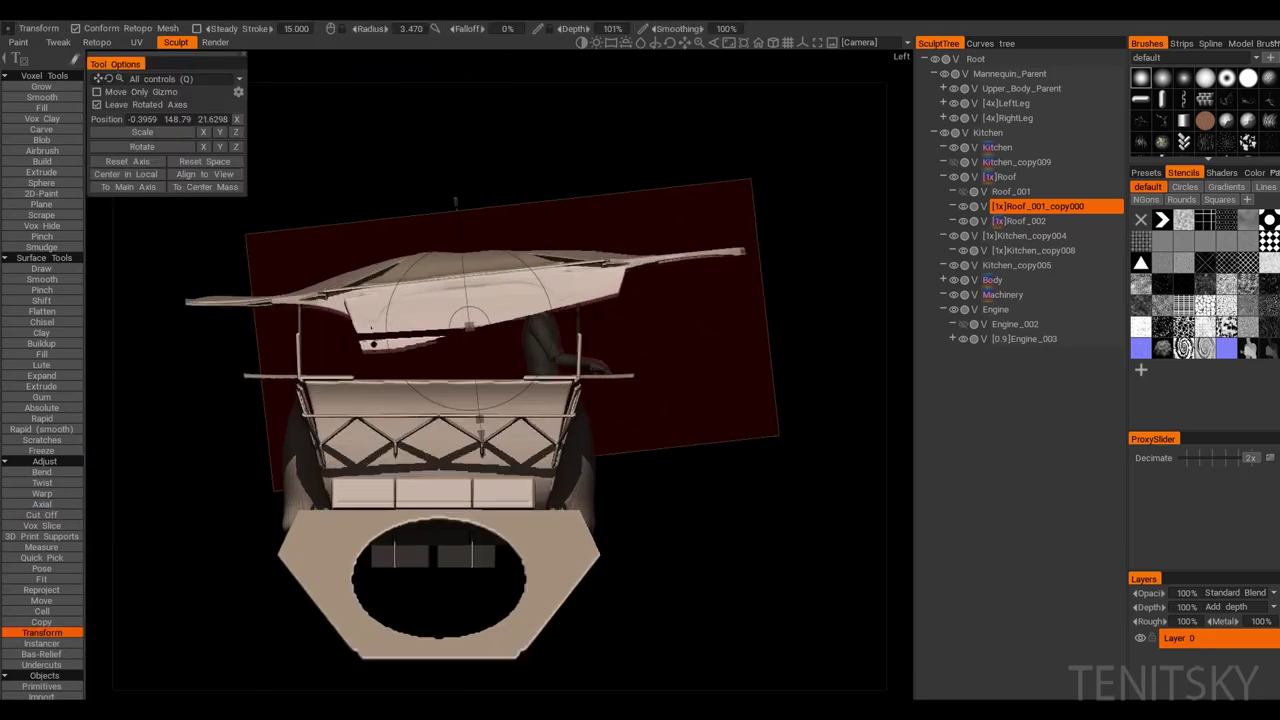
key("Escape")
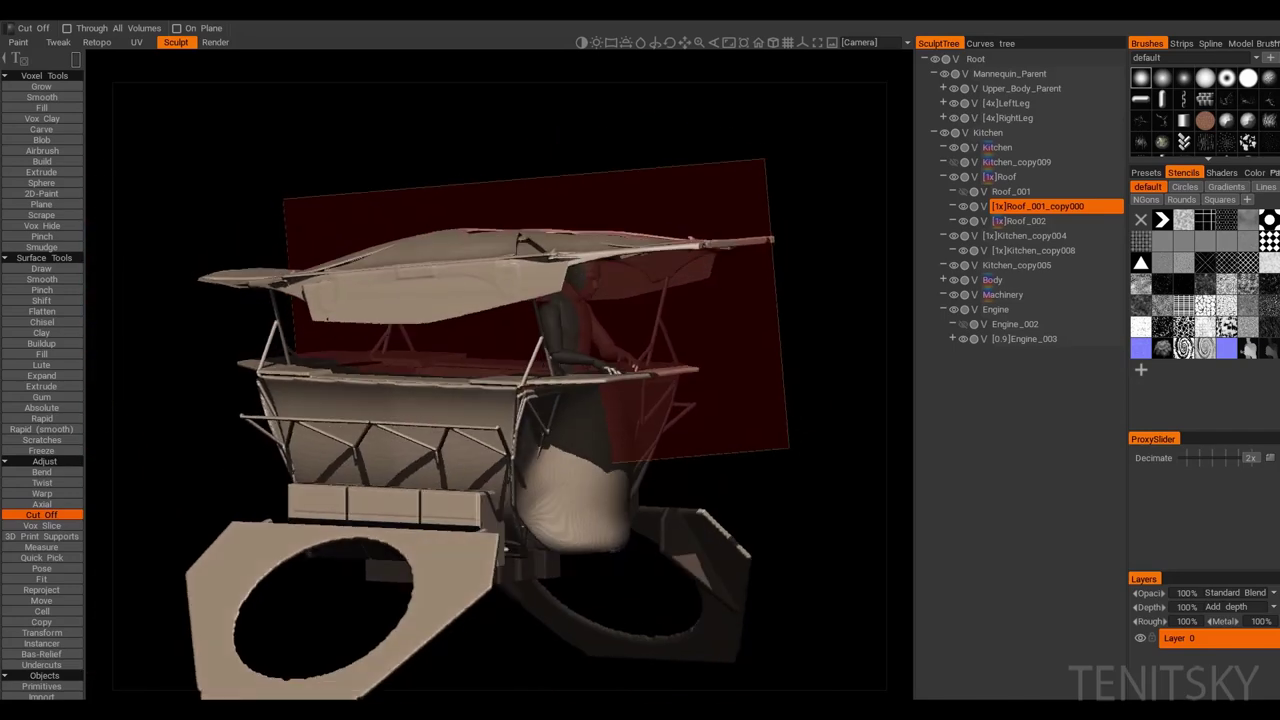
left_click(1024, 235)
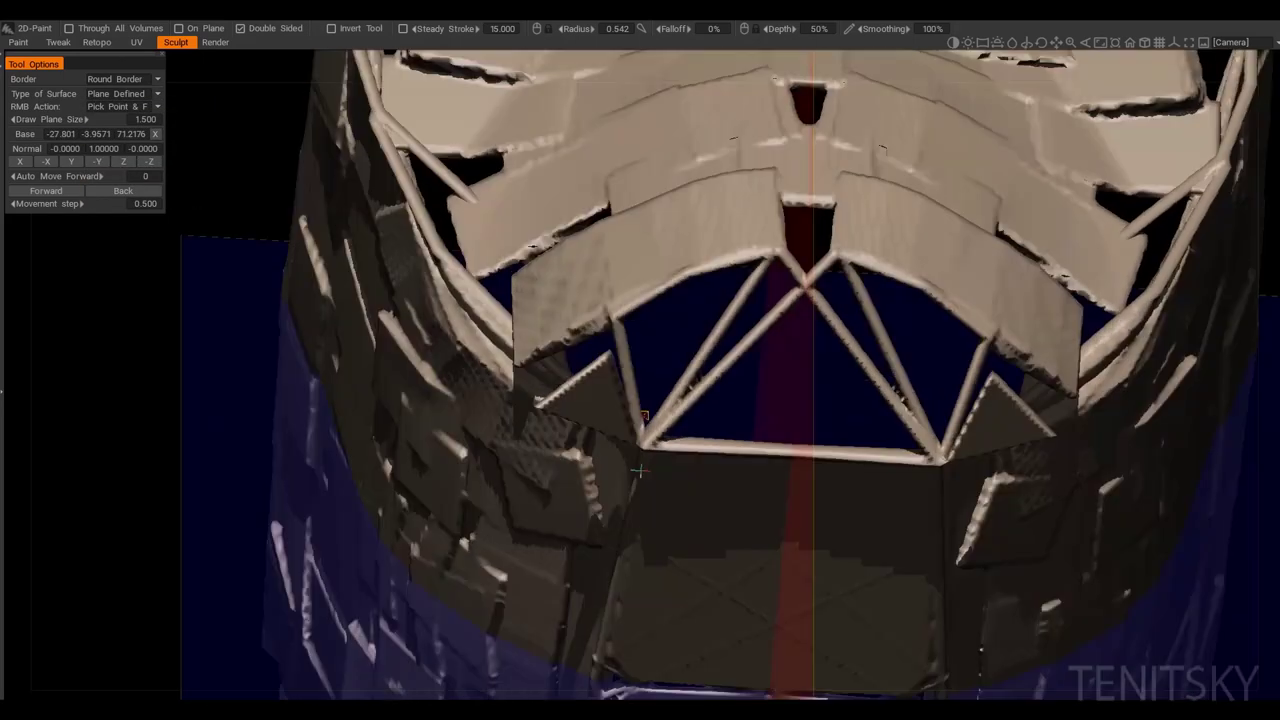
Step: Set RMB Action to Pick Point Only, place the plane on the hull, and stamp symmetric round discs
right_click(740, 280)
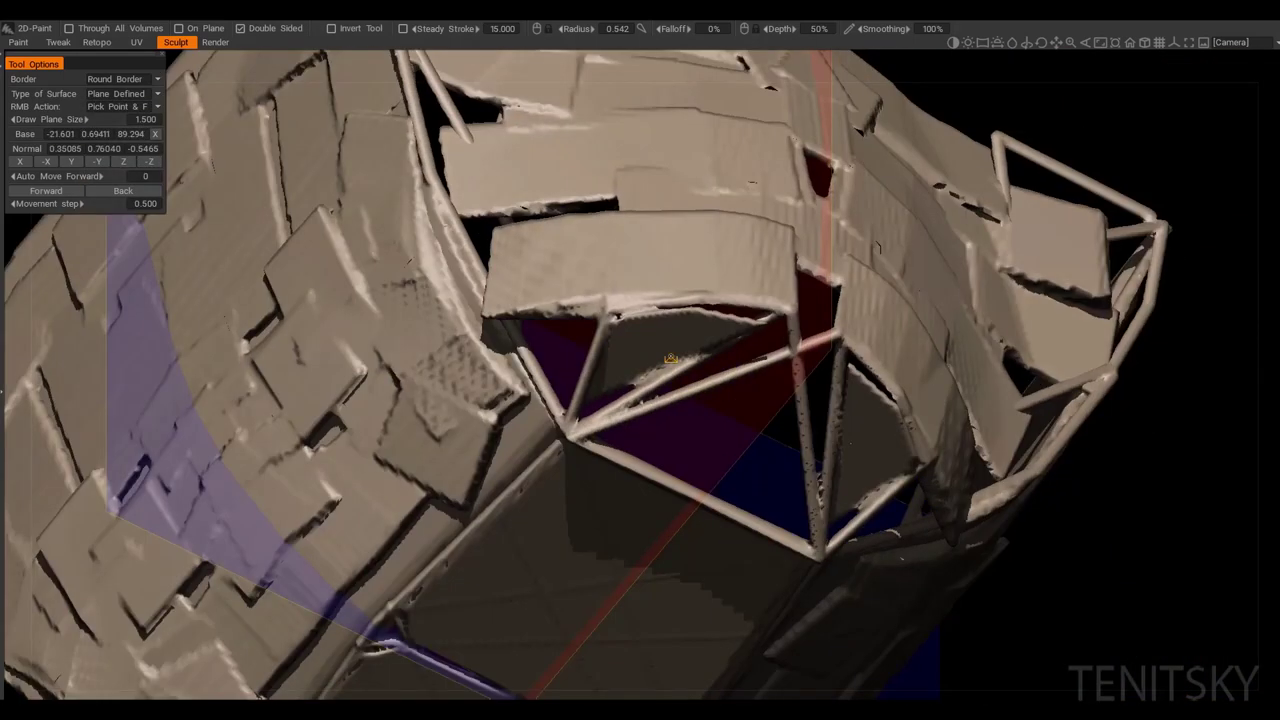
right_click(559, 302)
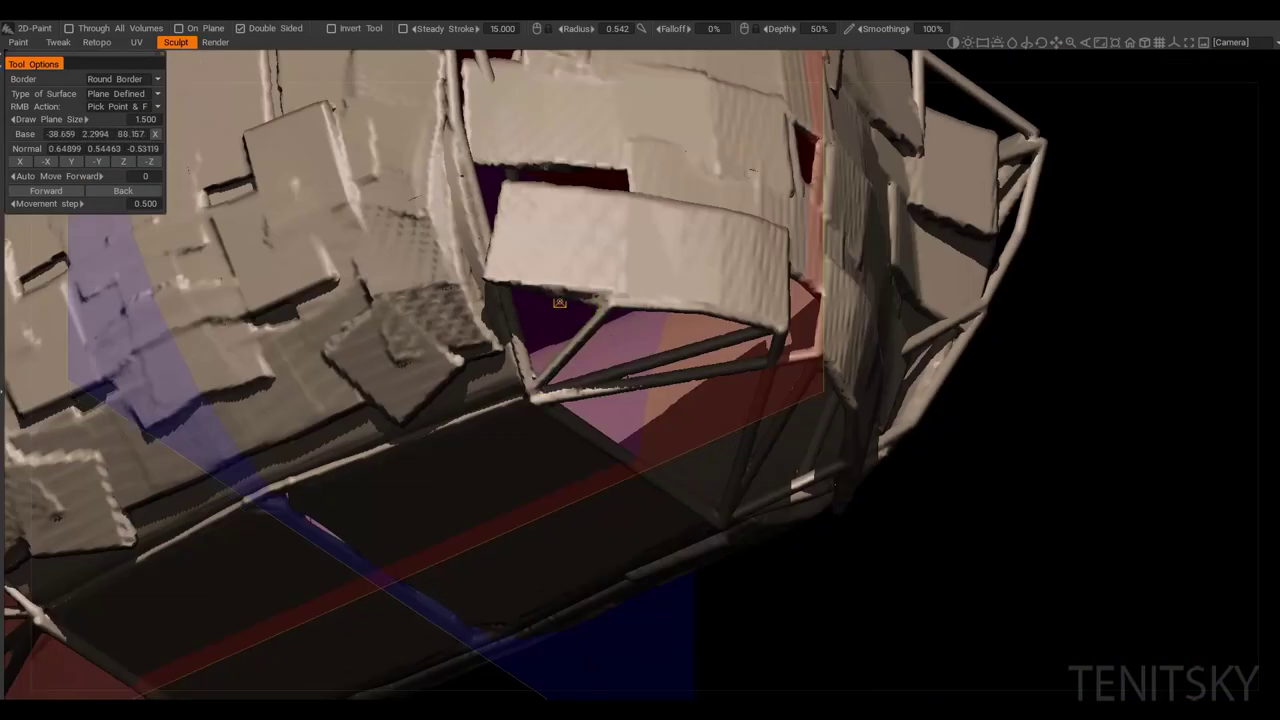
left_click(123, 134)
right_click(540, 295)
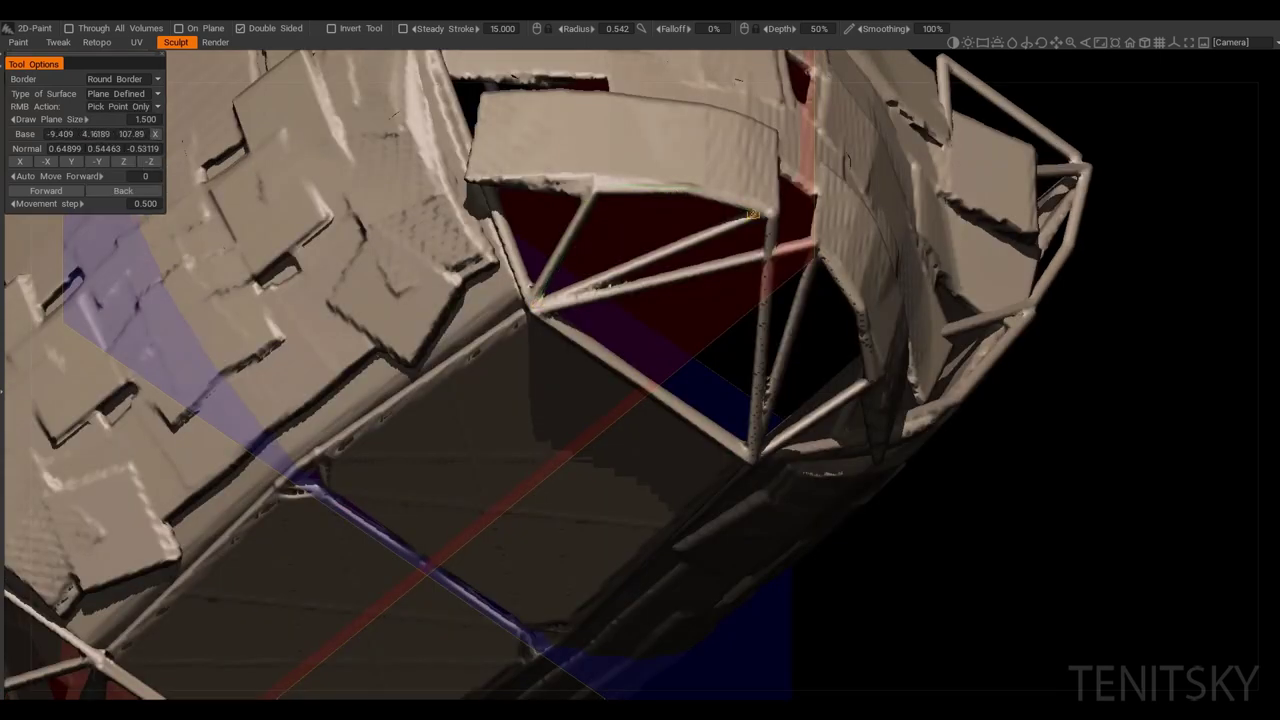
right_click(540, 293)
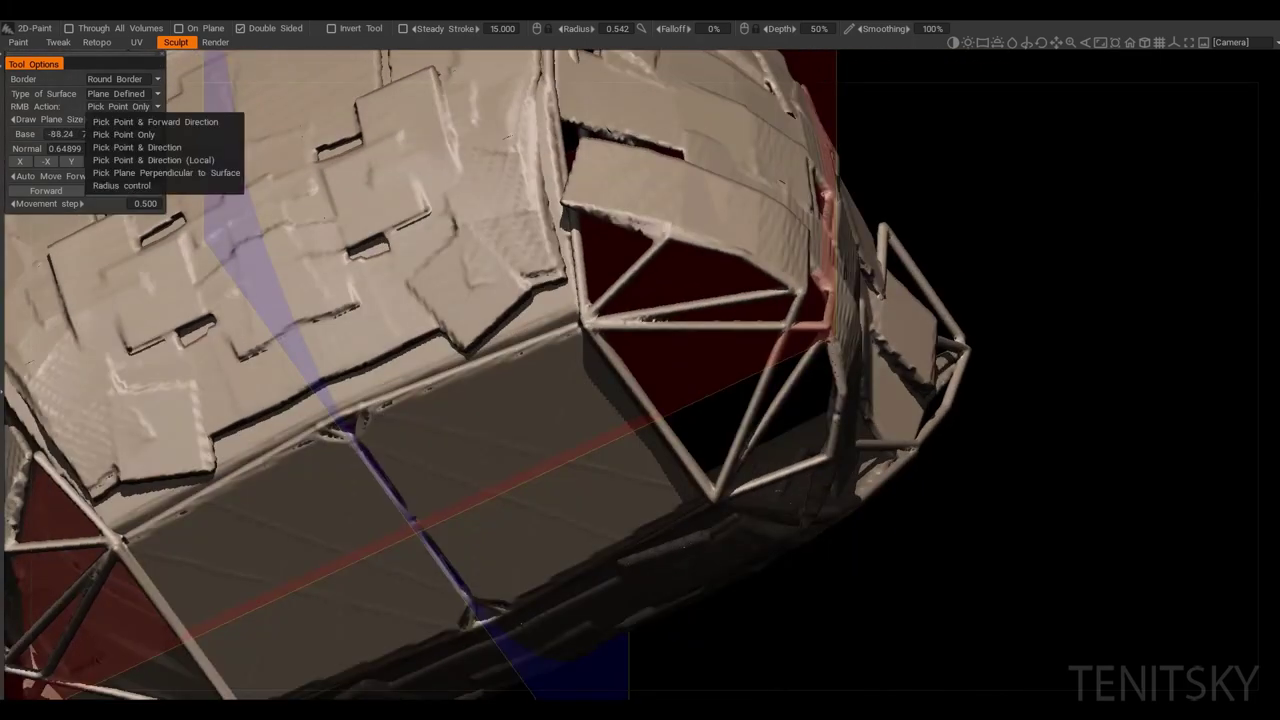
left_click(148, 185)
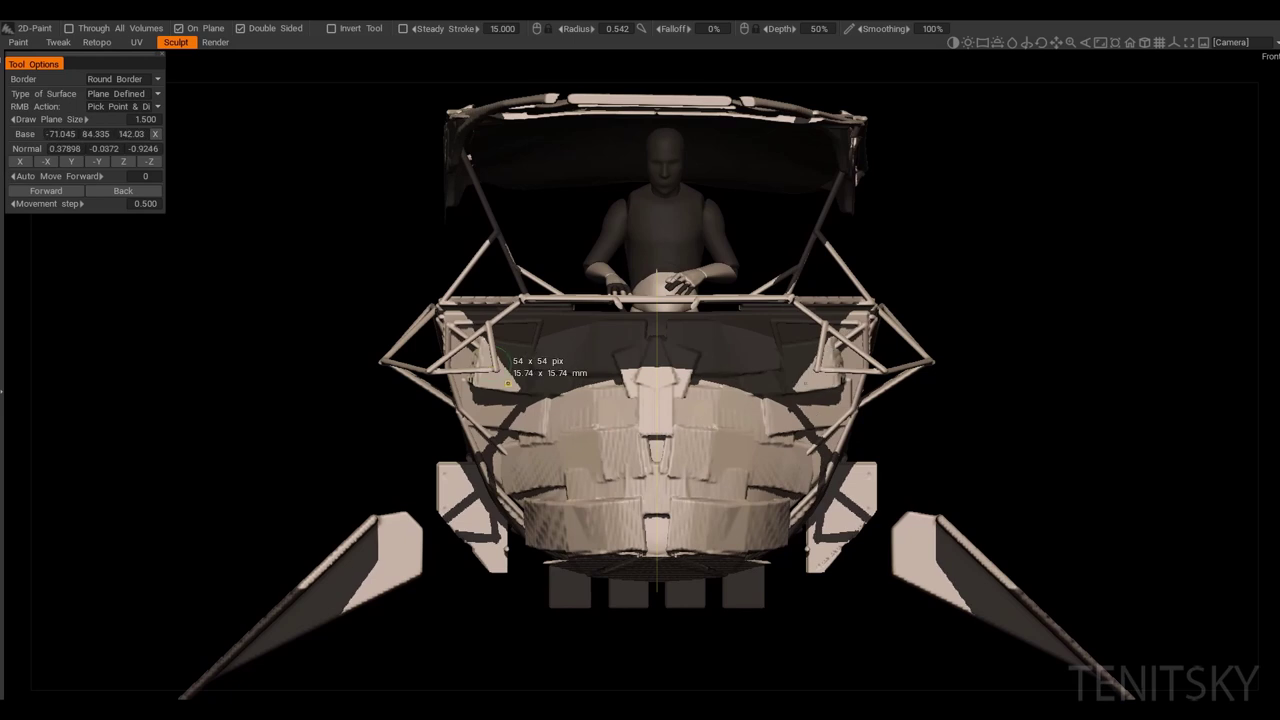
left_click(495, 362)
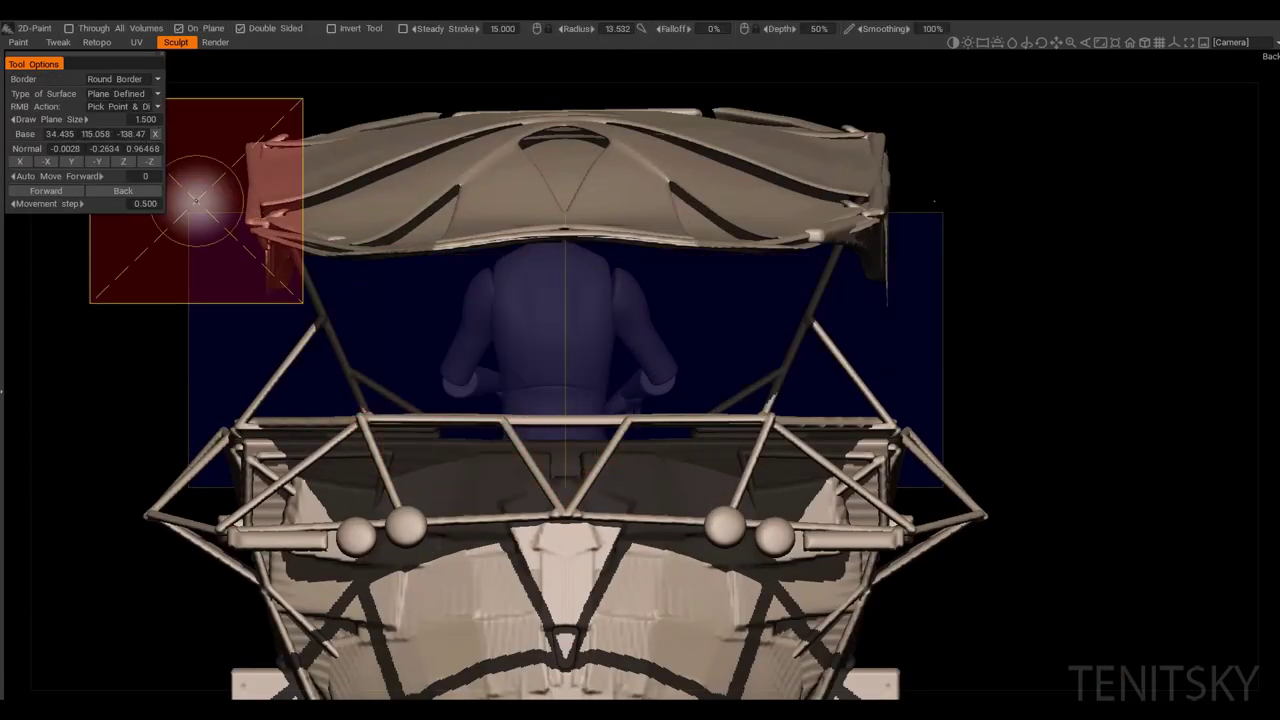
Step: Switch the border to Sharp, then Plane Border, and stamp two symmetric rectangle pairs behind the seat
left_click(120, 78)
left_click(120, 95)
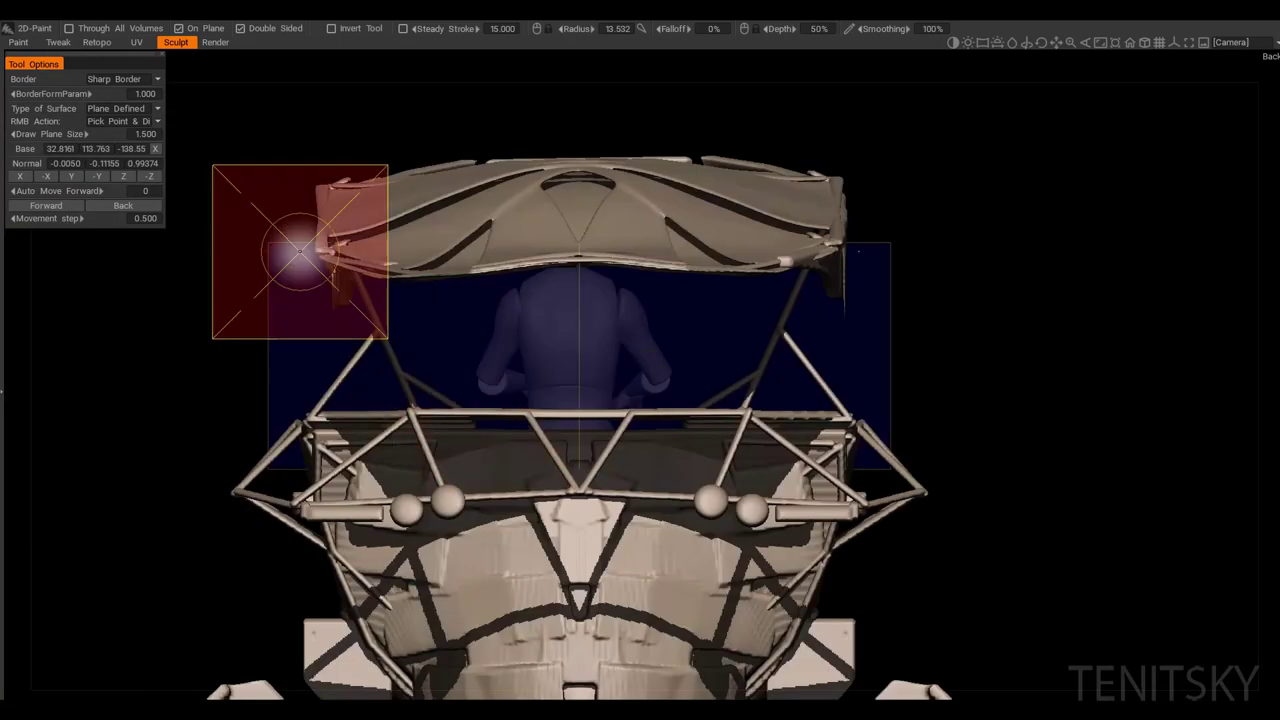
left_click(120, 78)
left_click(120, 108)
left_click(501, 400)
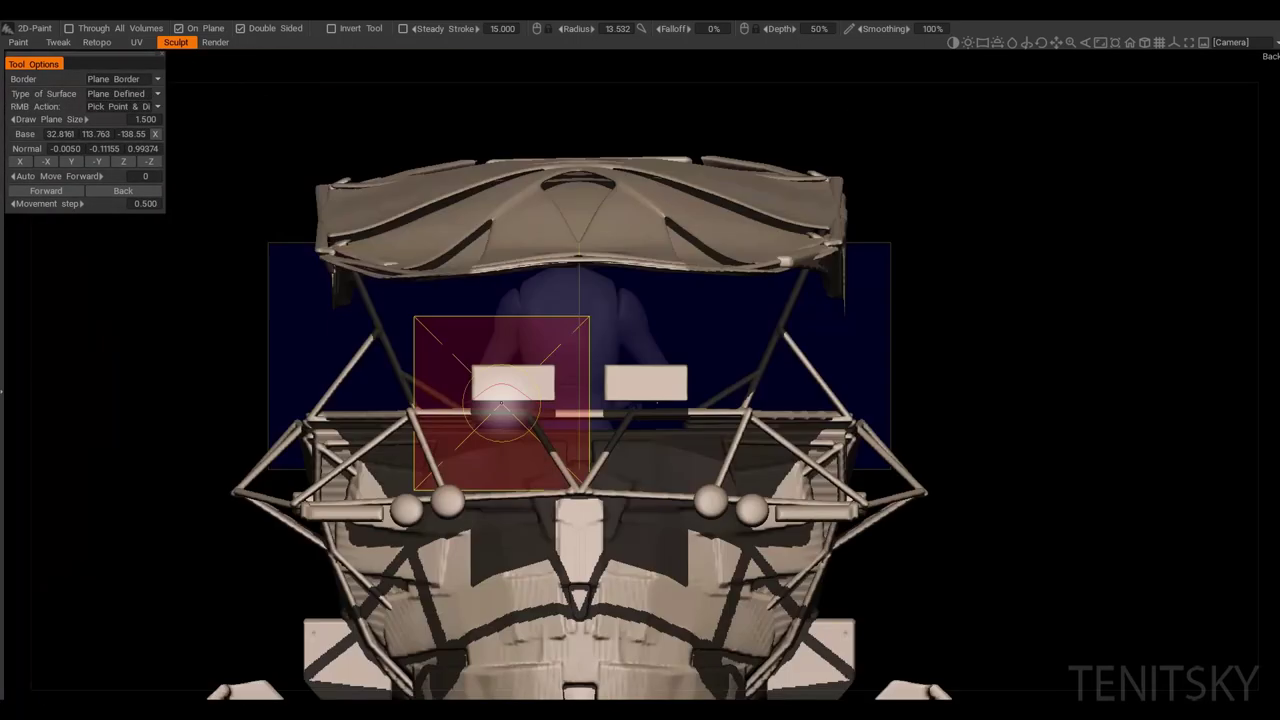
scroll(405, 190, "up", 2)
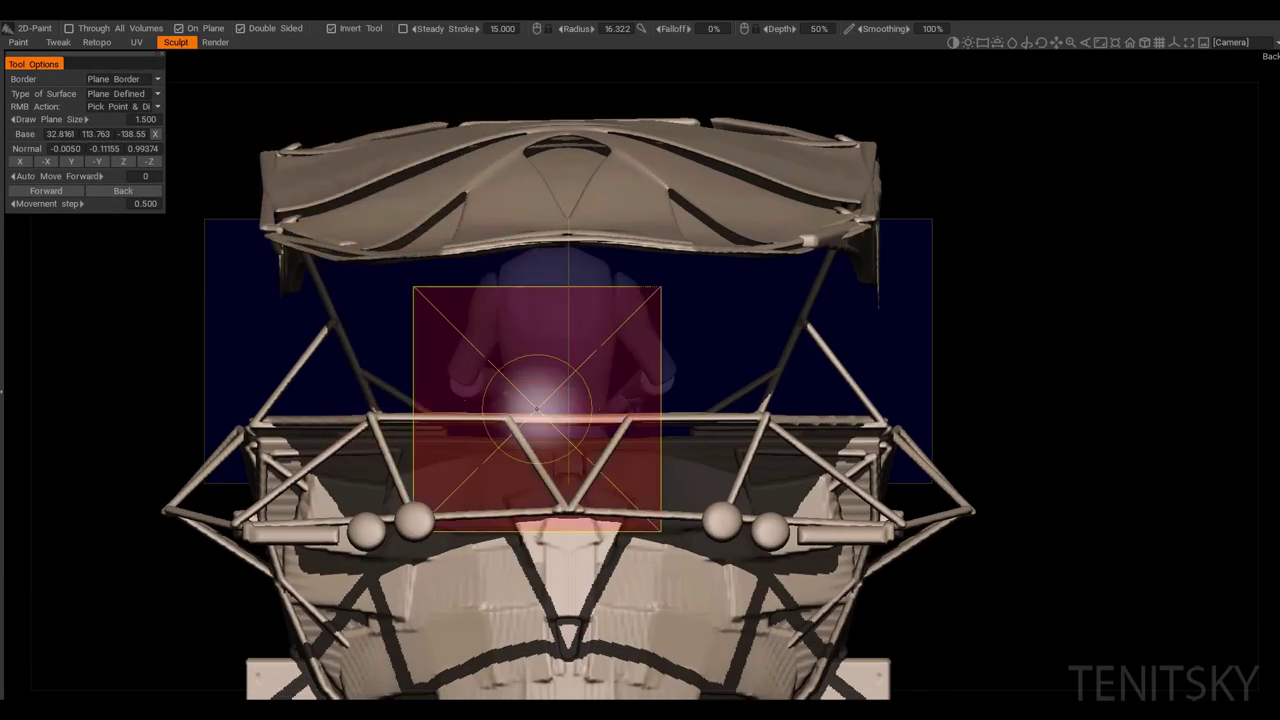
left_click(540, 368)
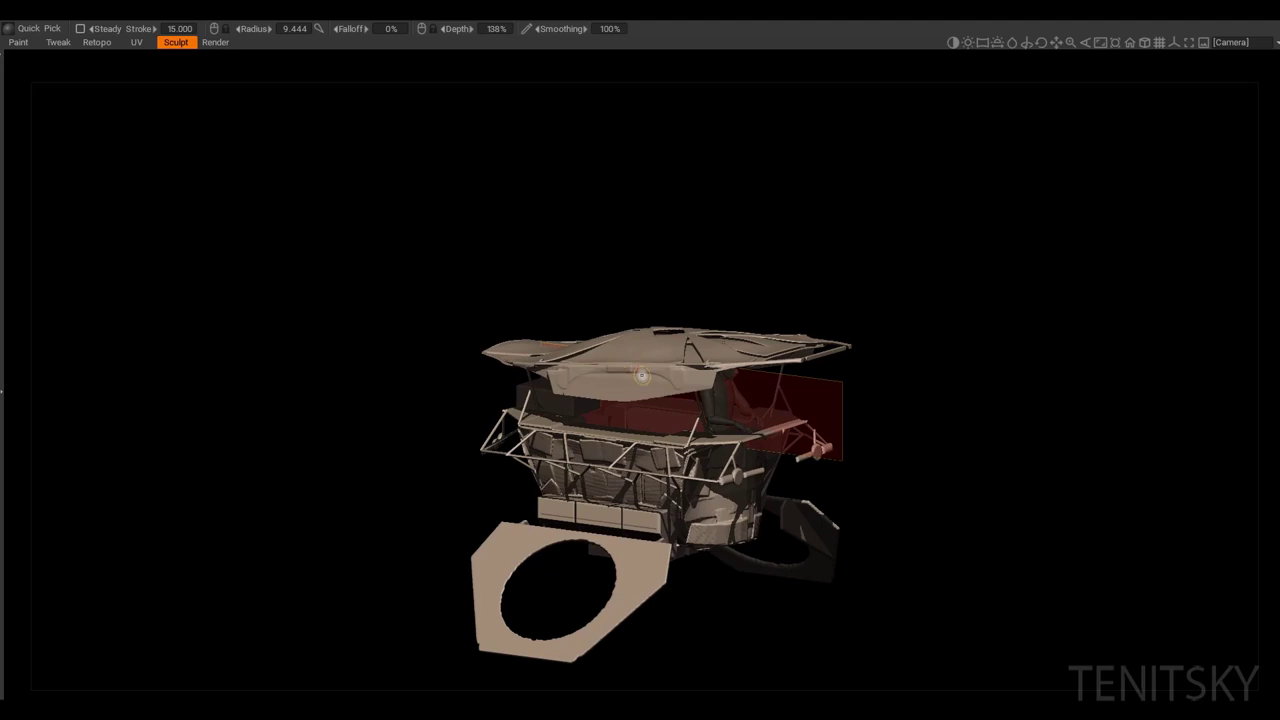
Step: Open the picked volume's context menu and switch to the Blob tool with side panels hidden
middle_click_drag(641, 375, 523, 425)
right_click(480, 350)
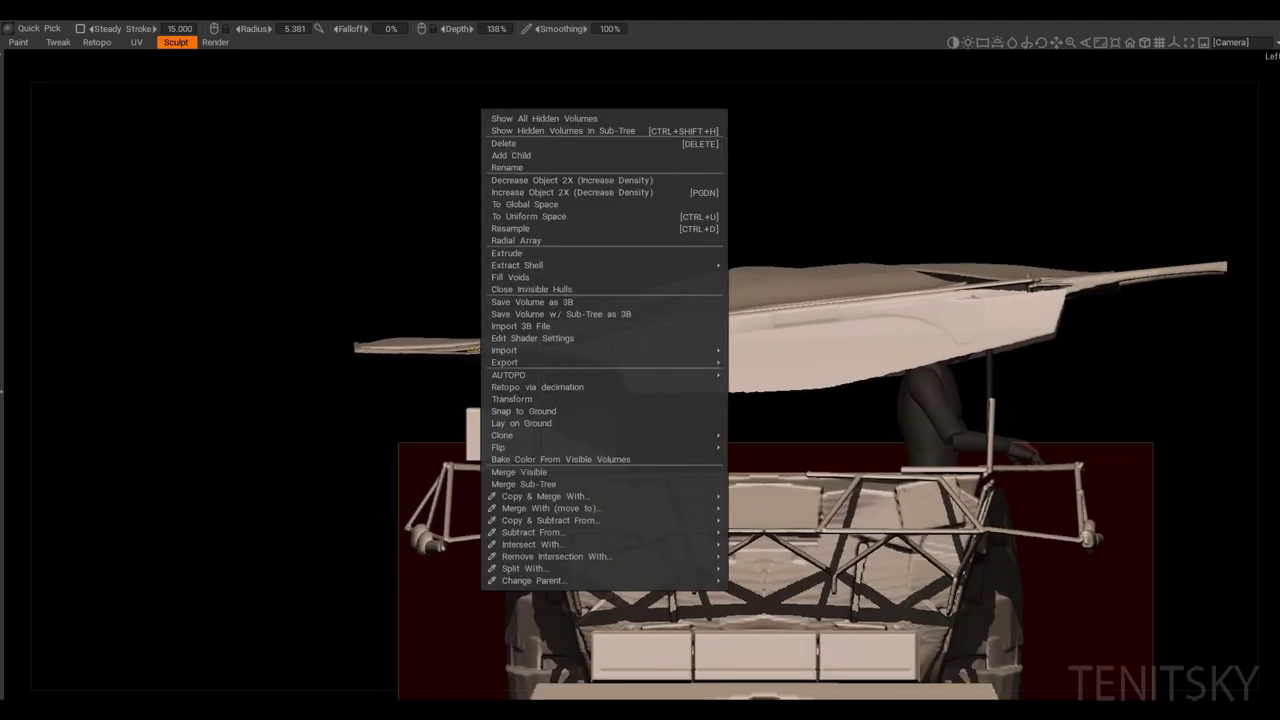
mouse_move(480, 350)
middle_mouse_down()
mouse_move(445, 368)
mouse_move(468, 378)
middle_mouse_up()
key("Tab")
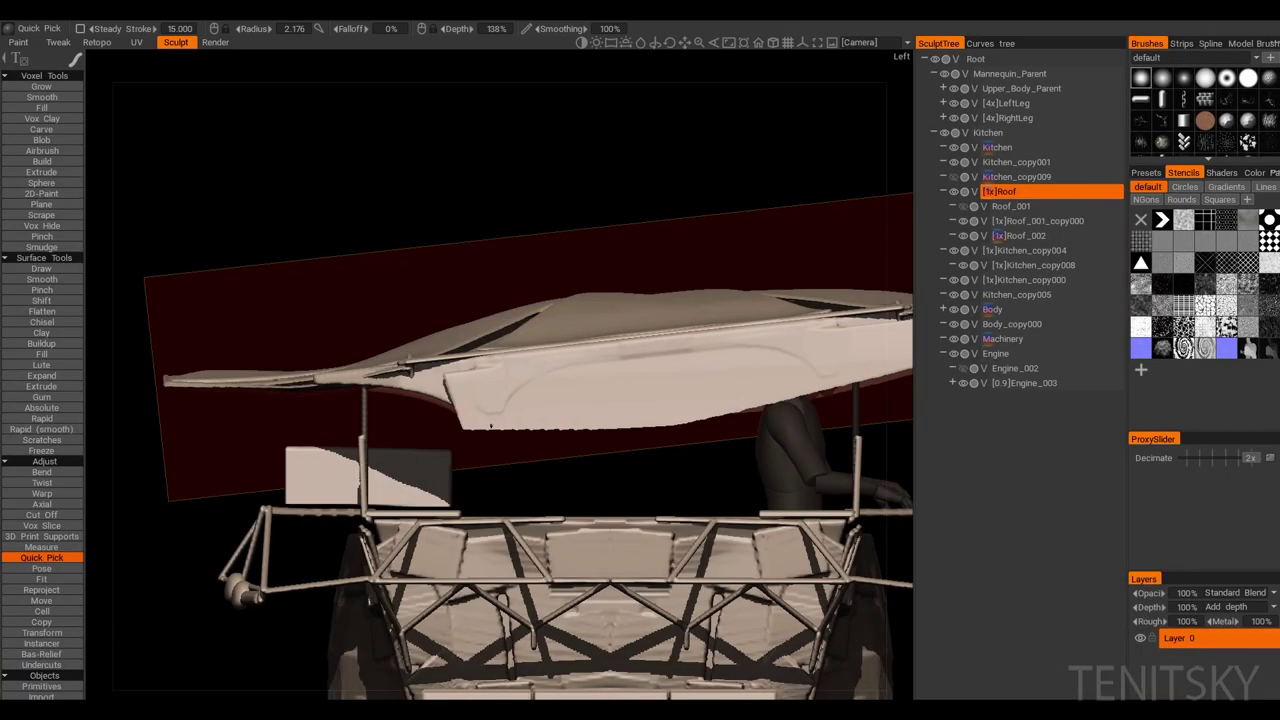
left_click(41, 140)
key("Tab")
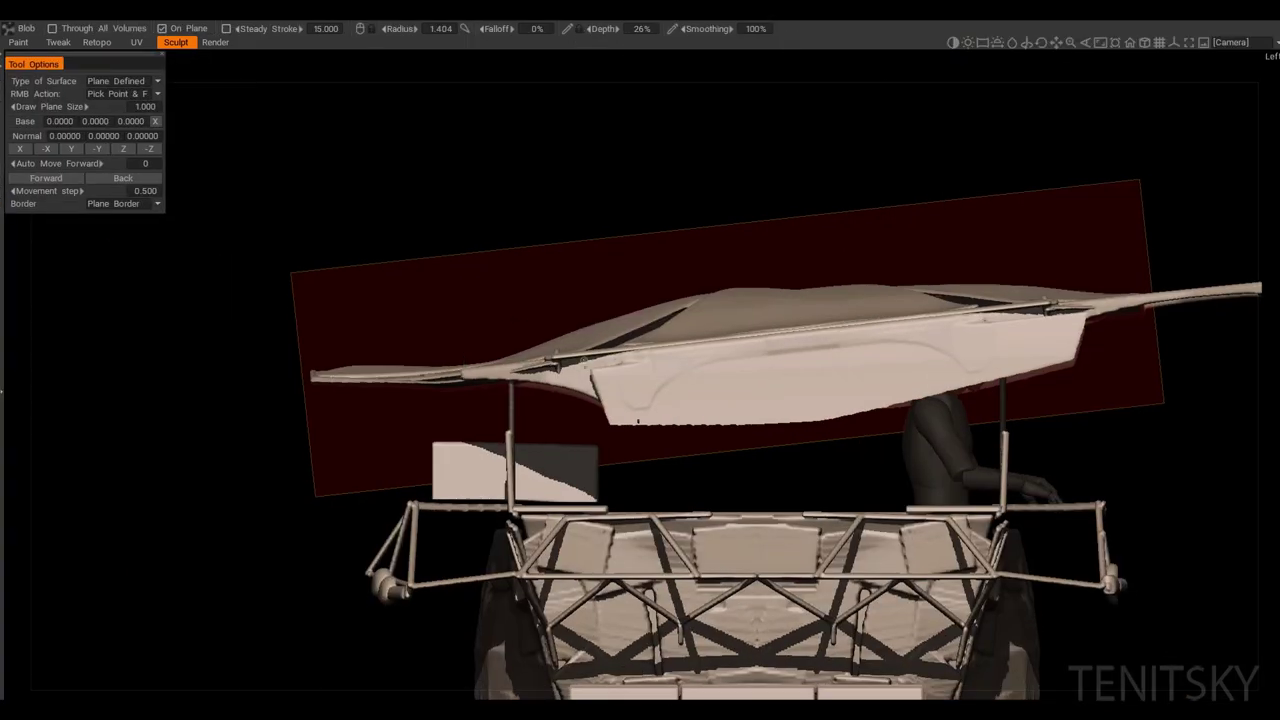
scroll(640, 400, "up", 2)
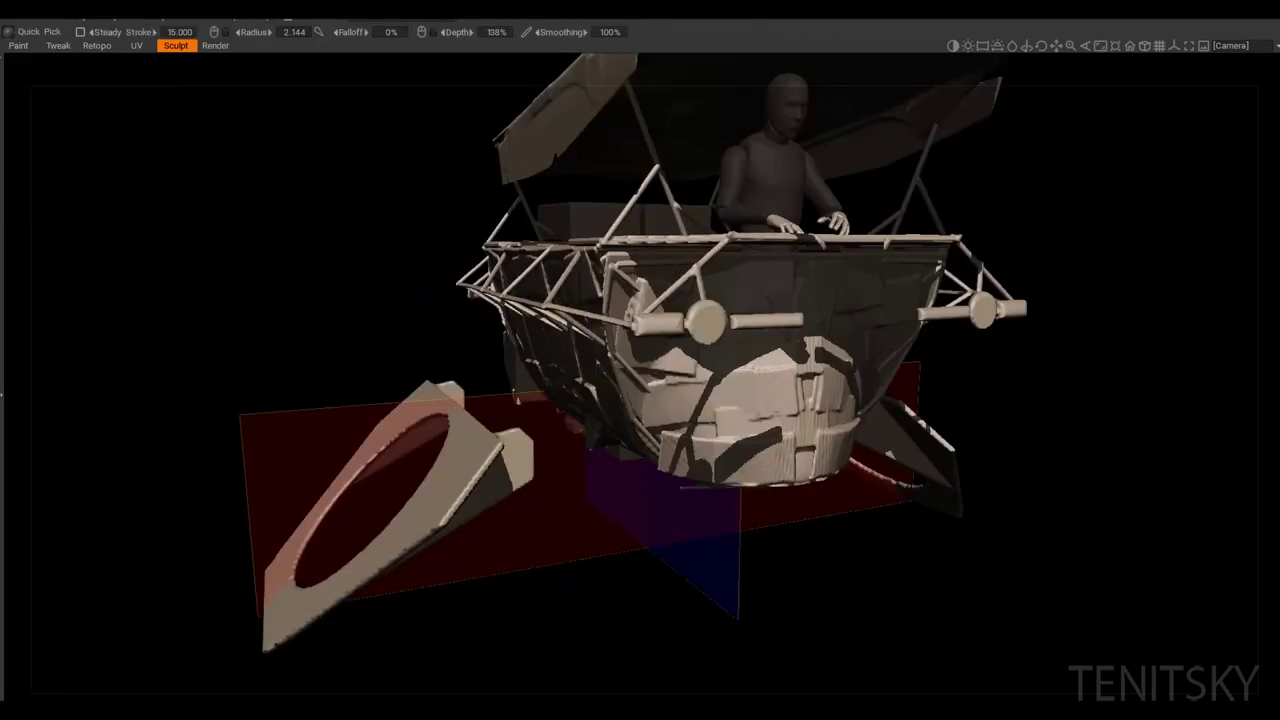
middle_click_drag(620, 480, 660, 455)
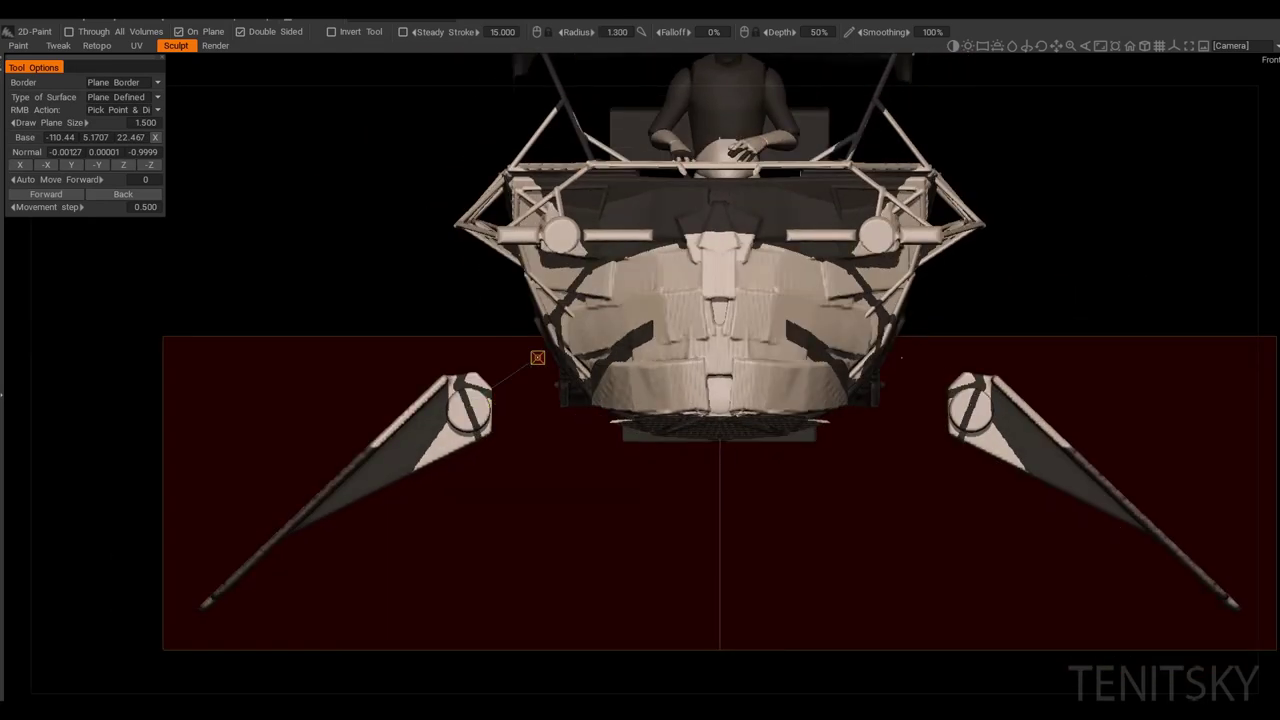
Step: Inspect the engine plate and leg from below in a three-quarter view, then a low side angle
left_click_drag(524, 354, 610, 438)
key("t")
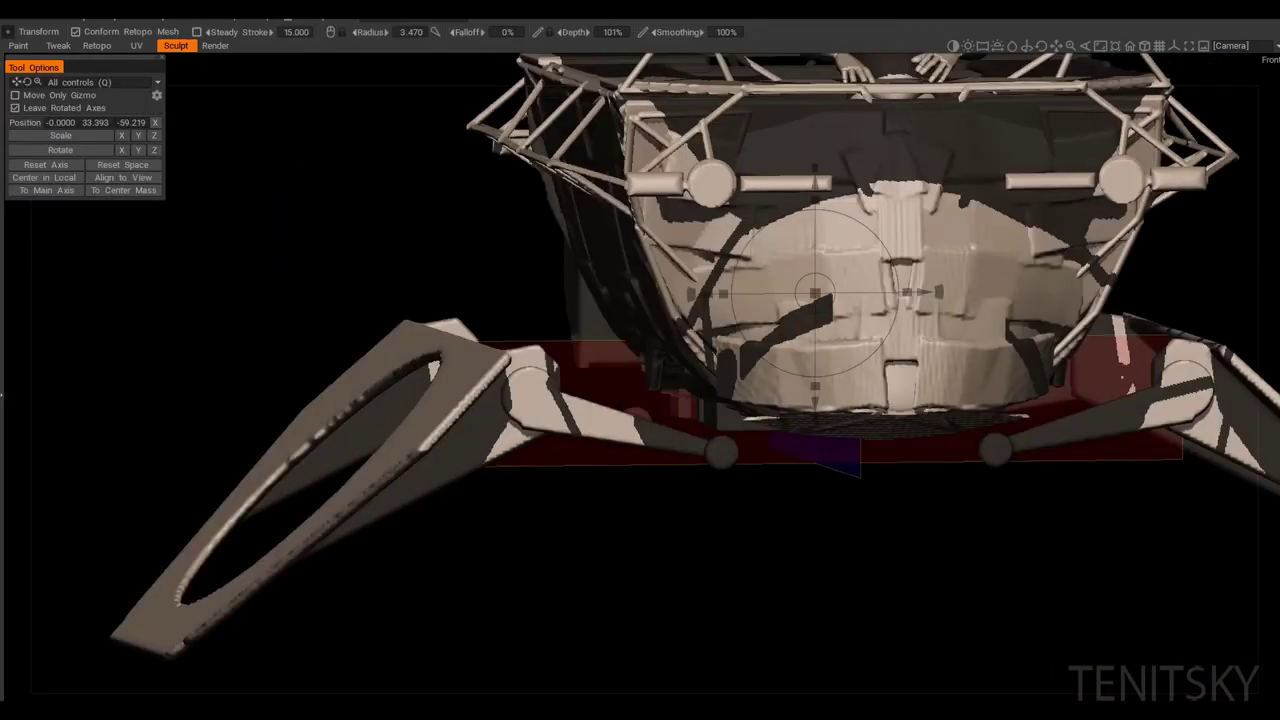
right_click(540, 145)
left_click(600, 330)
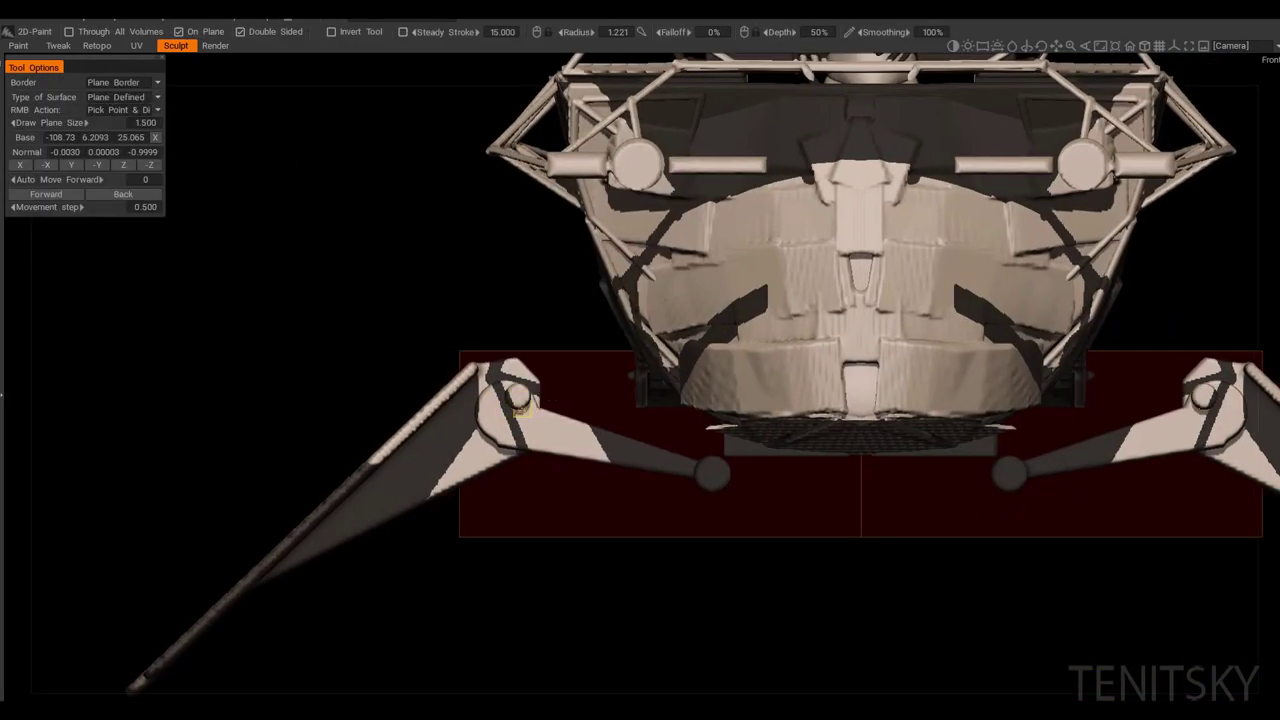
mouse_move(520, 400)
left_mouse_down()
mouse_move(500, 405)
mouse_move(530, 398)
left_mouse_up()
scroll(541, 396, "up", 2)
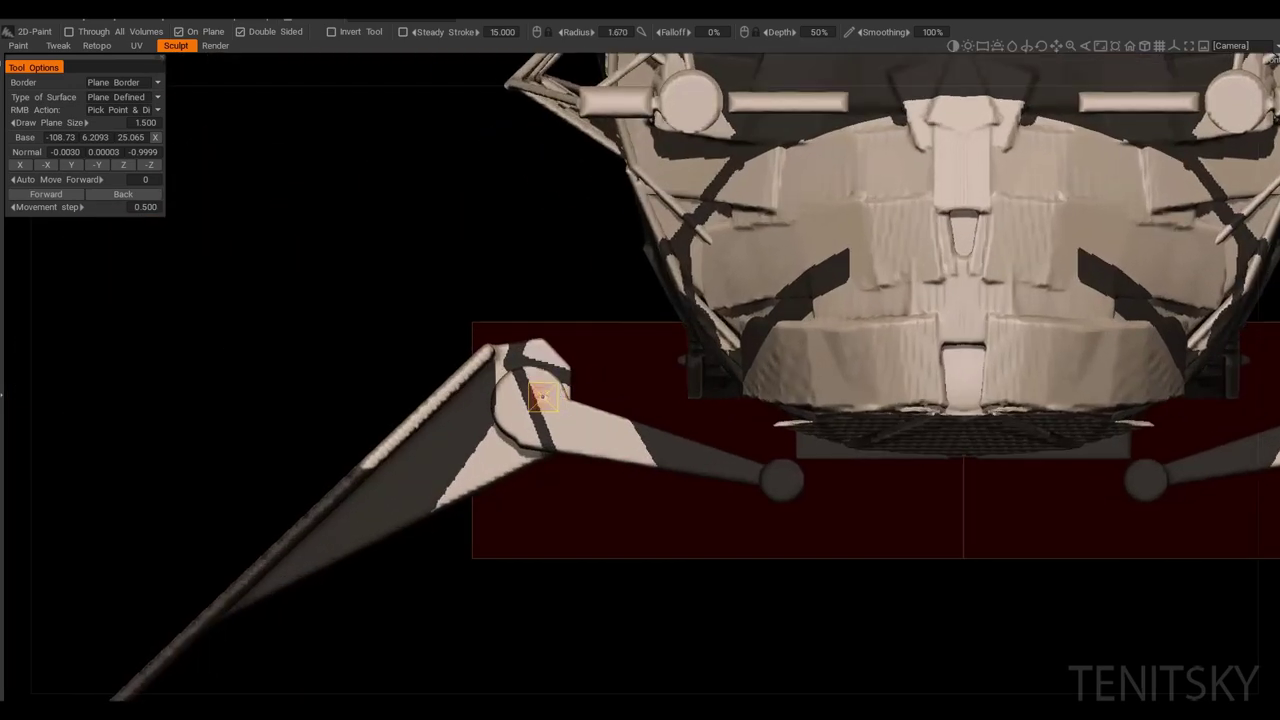
mouse_move(618, 425)
left_mouse_down()
mouse_move(623, 462)
mouse_move(634, 462)
mouse_move(620, 447)
mouse_move(625, 462)
mouse_move(712, 440)
mouse_move(743, 465)
mouse_move(651, 434)
mouse_move(657, 397)
mouse_move(605, 395)
mouse_move(597, 417)
mouse_move(666, 423)
mouse_move(614, 422)
mouse_move(586, 486)
mouse_move(651, 406)
mouse_move(510, 411)
mouse_move(700, 400)
mouse_move(905, 350)
left_mouse_up()
Step: Undo to hide the large engine plate, then view the leg pads side-on and outline a region near the leg
key("Tab")
key("ctrl+z")
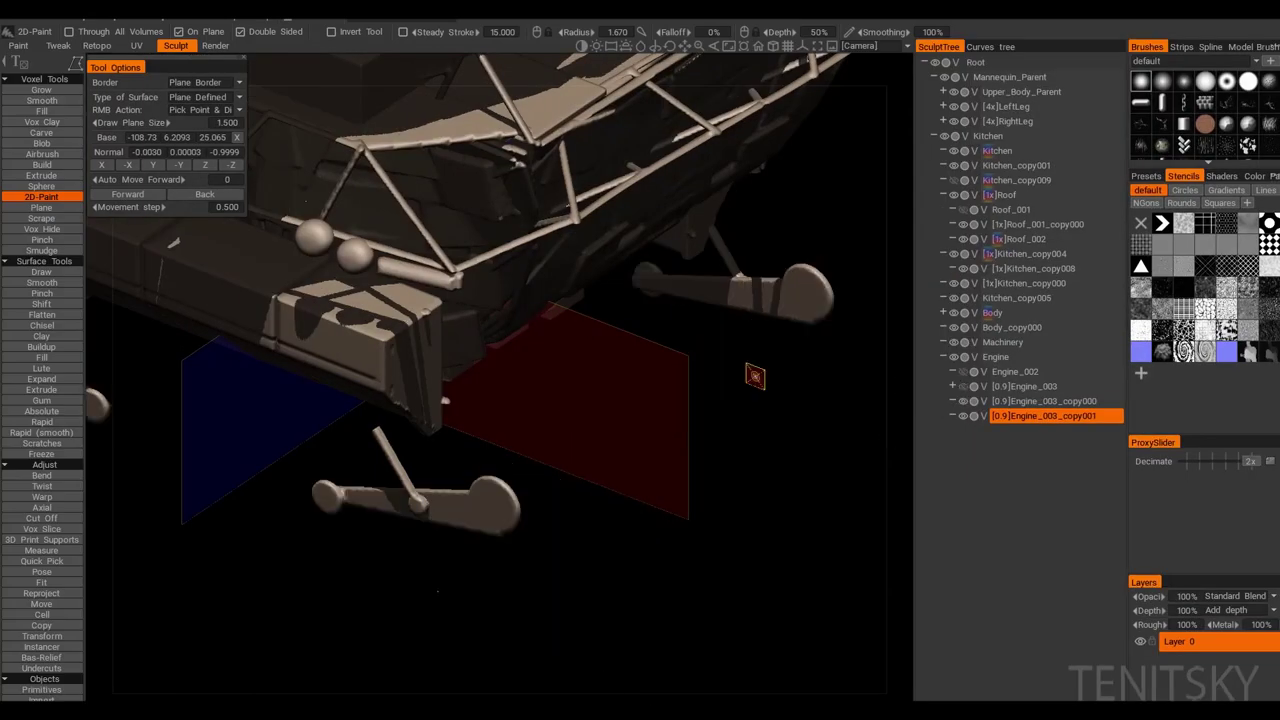
mouse_move(786, 338)
left_mouse_down()
mouse_move(688, 391)
mouse_move(717, 400)
mouse_move(430, 367)
mouse_move(492, 376)
mouse_move(523, 403)
mouse_move(396, 373)
left_mouse_up()
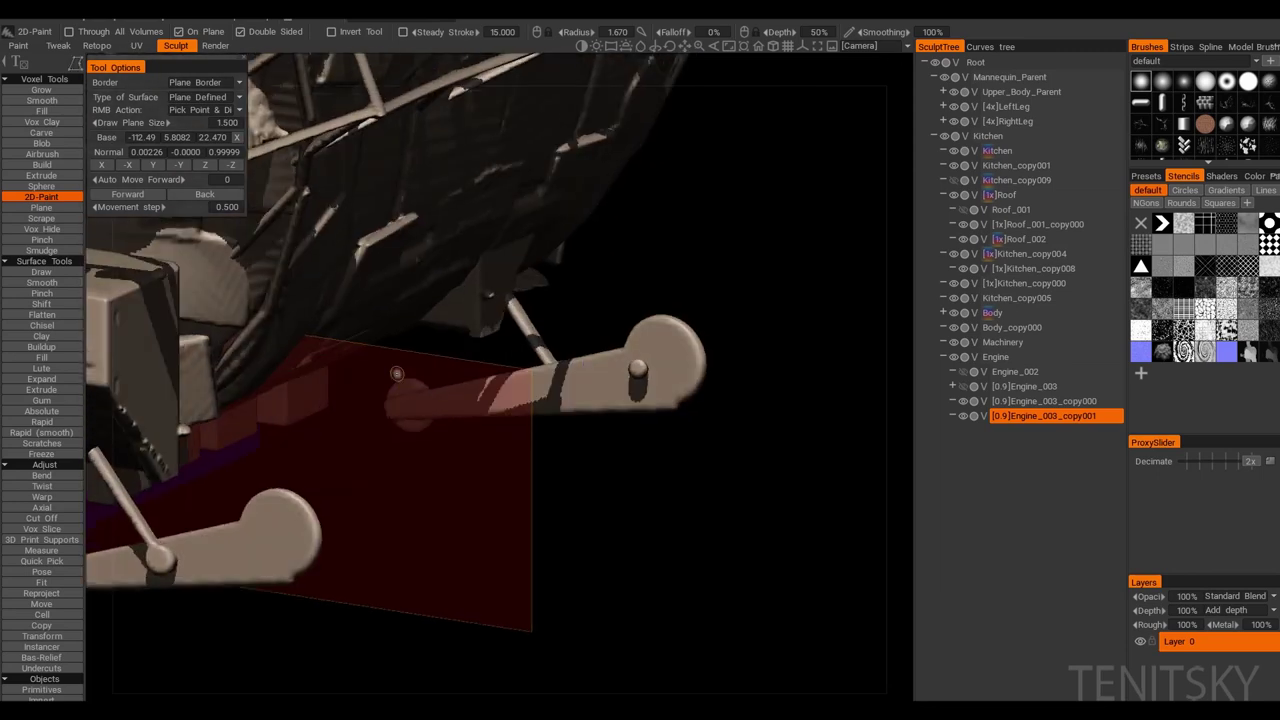
mouse_move(584, 404)
left_mouse_down()
mouse_move(513, 395)
mouse_move(657, 437)
mouse_move(603, 390)
mouse_move(600, 409)
mouse_move(564, 415)
left_mouse_up()
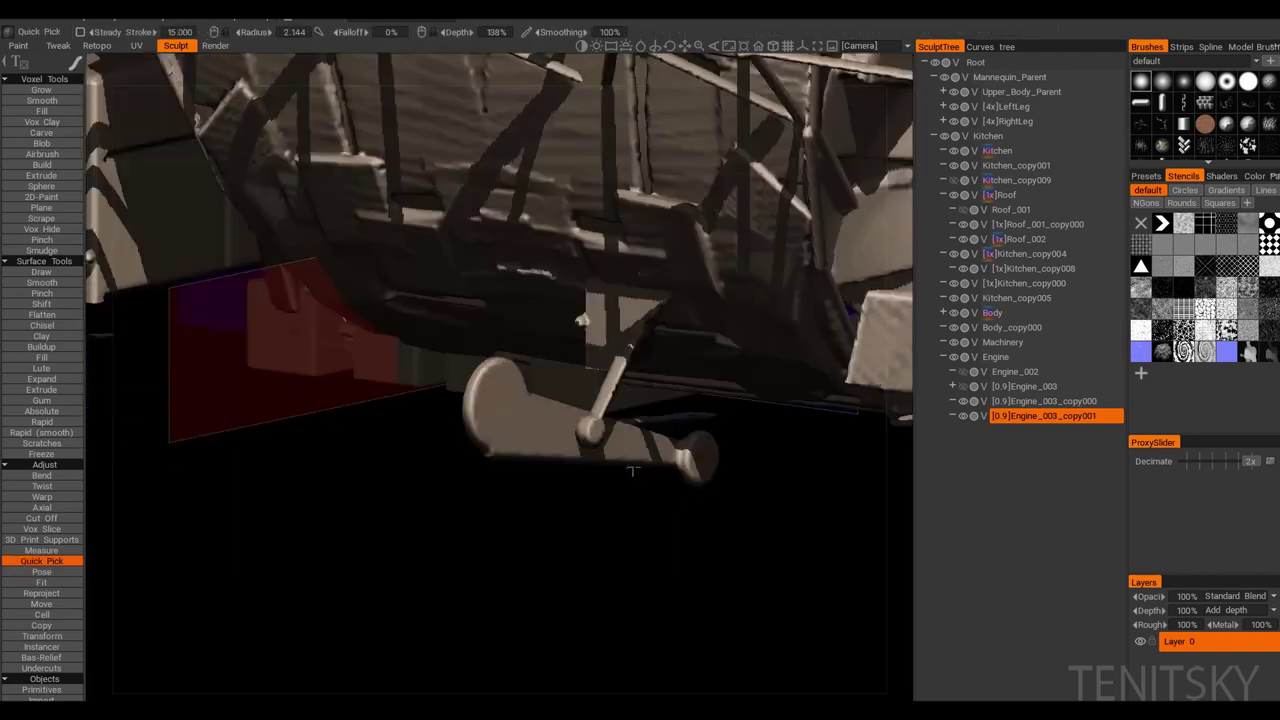
left_click_drag(594, 394, 632, 476)
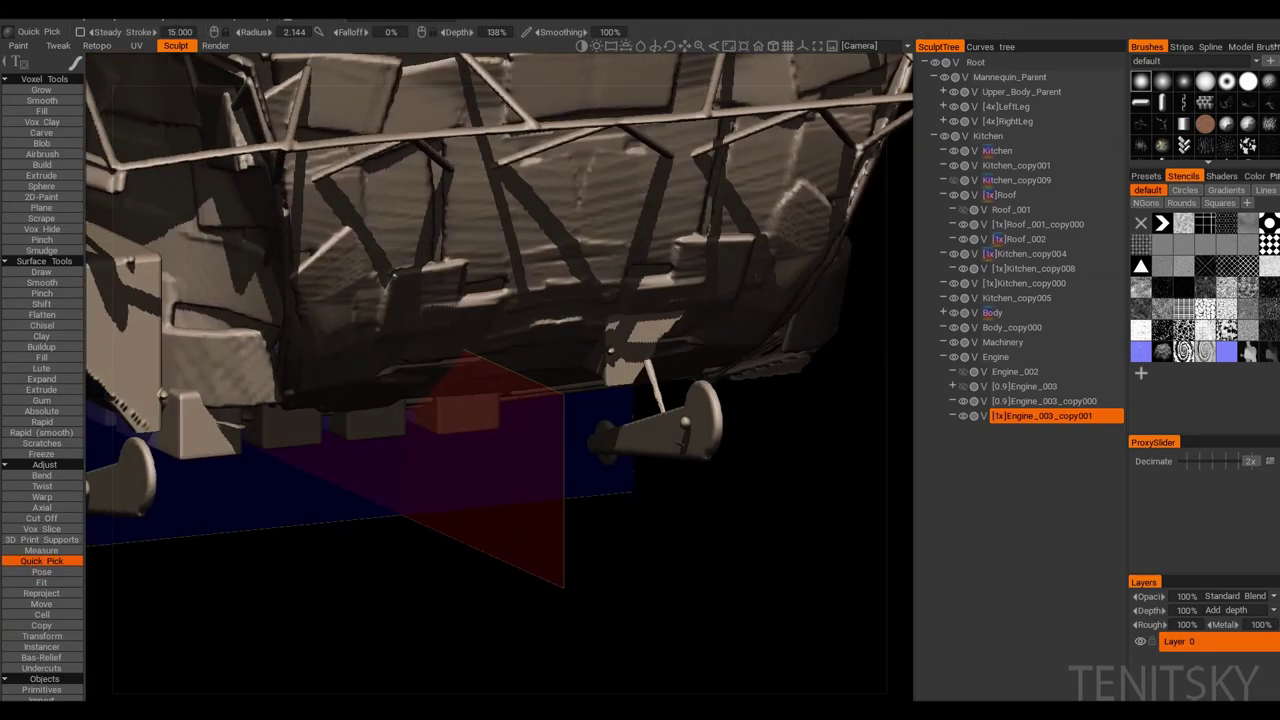
key("Tab")
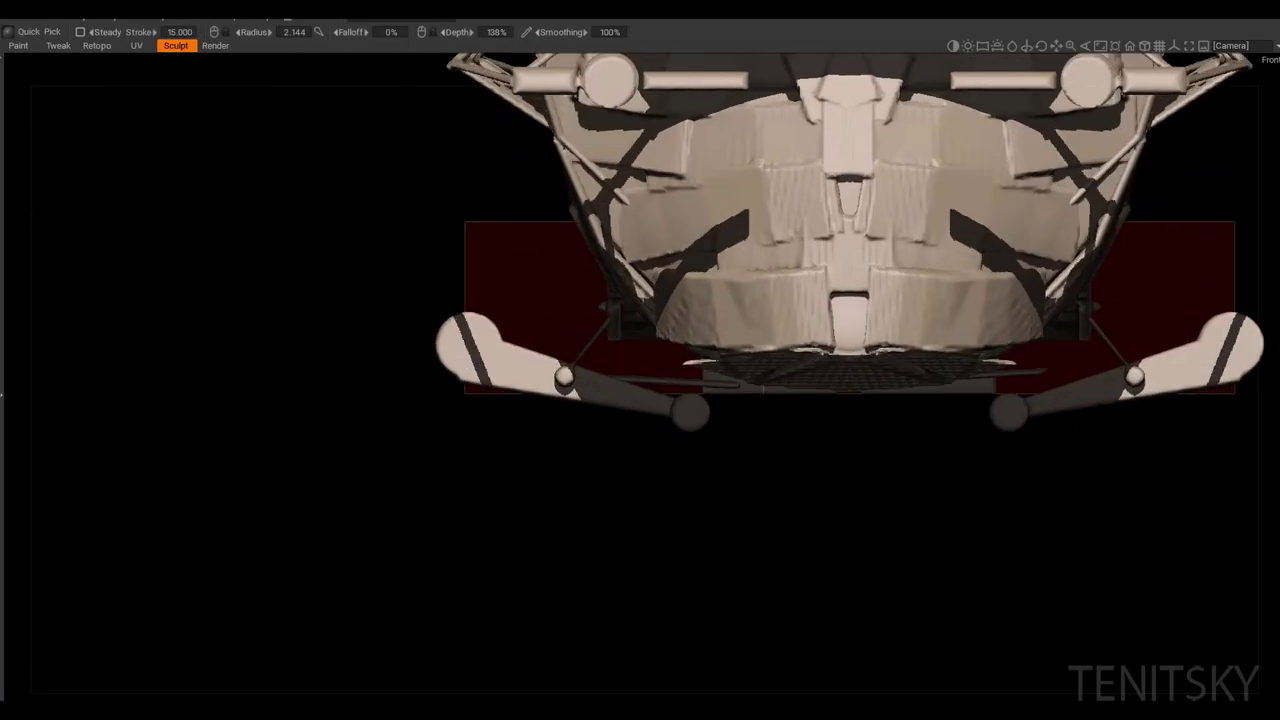
Step: Select the [0.9]Engine_003_copy000 volume from a front view
key("Tab")
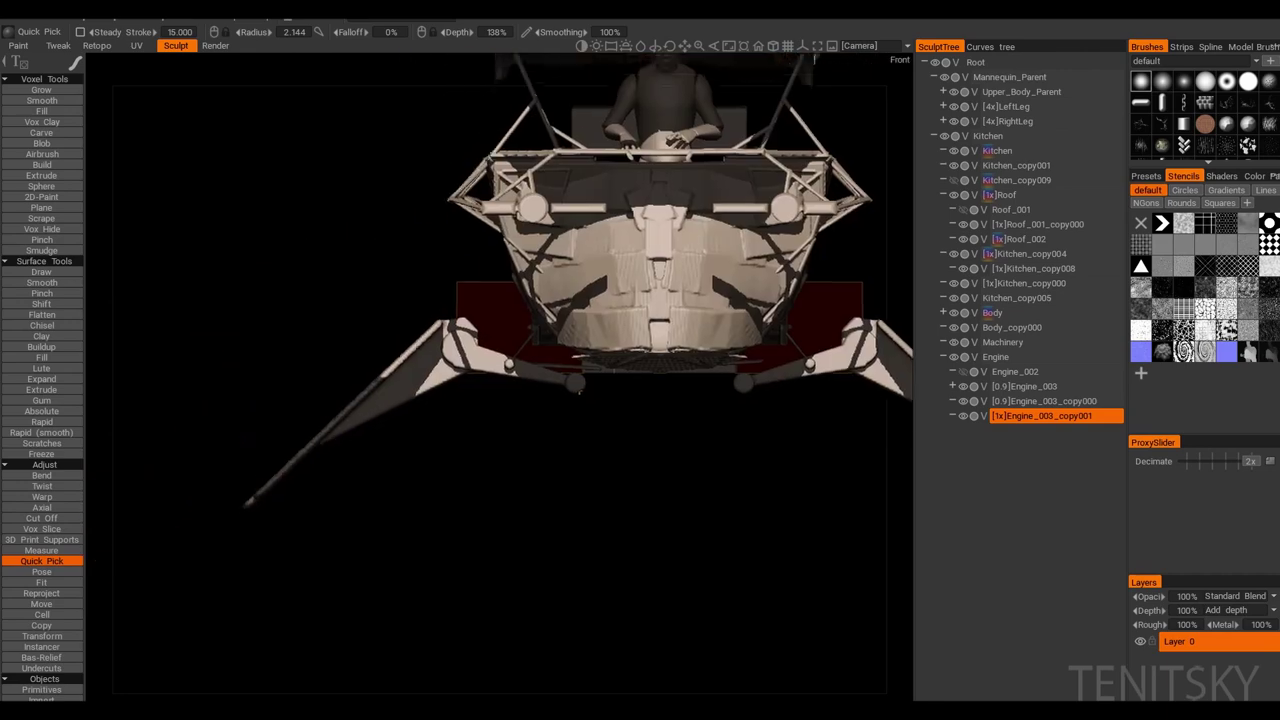
key("Tab")
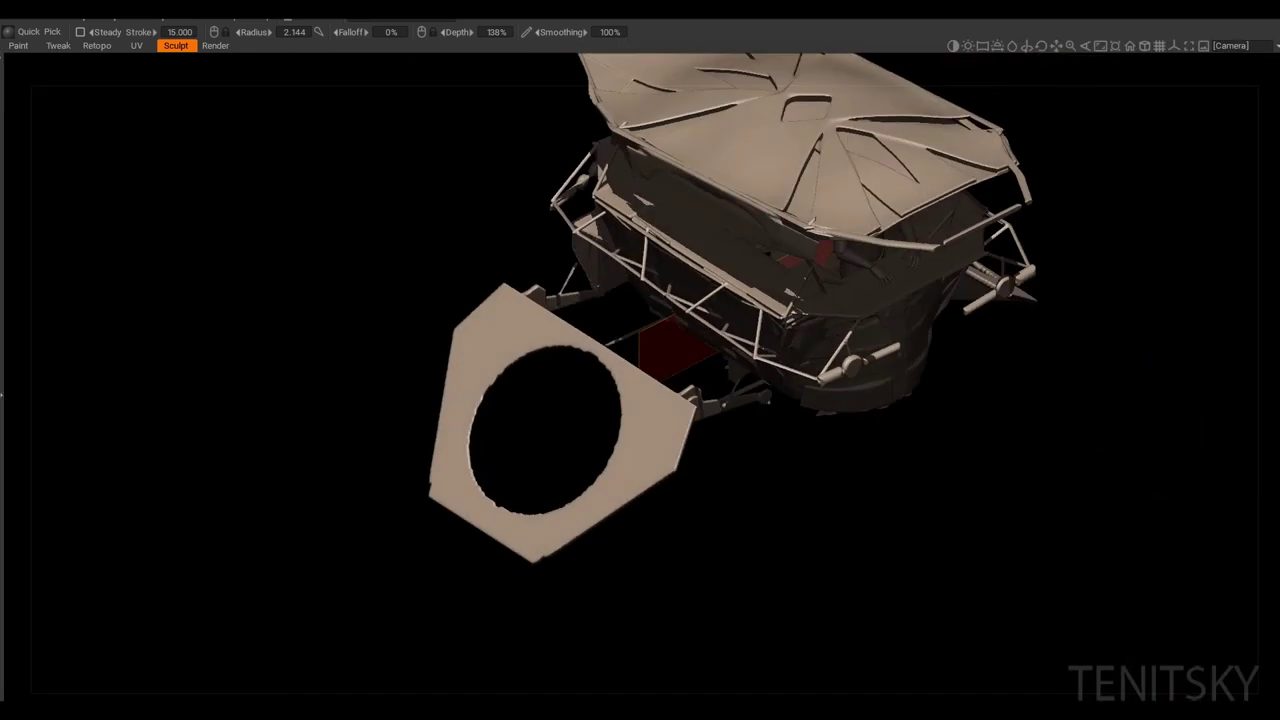
key("Tab")
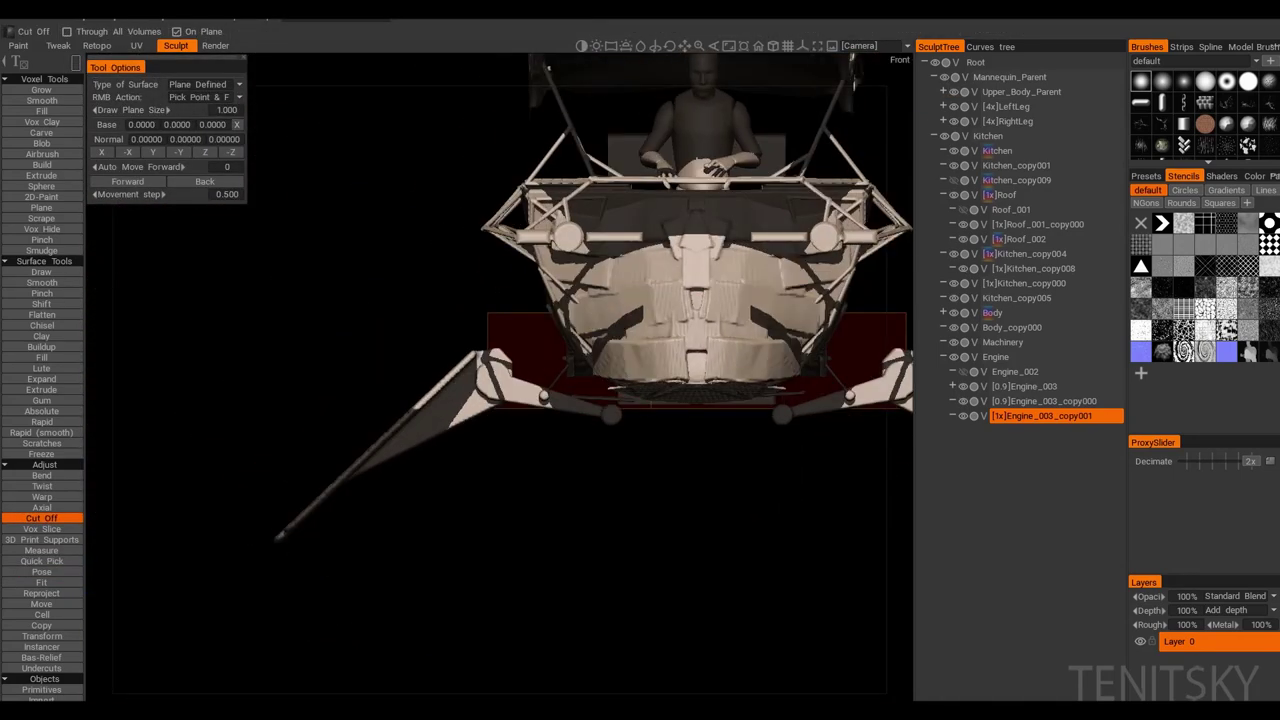
left_click(1044, 401)
key("Tab")
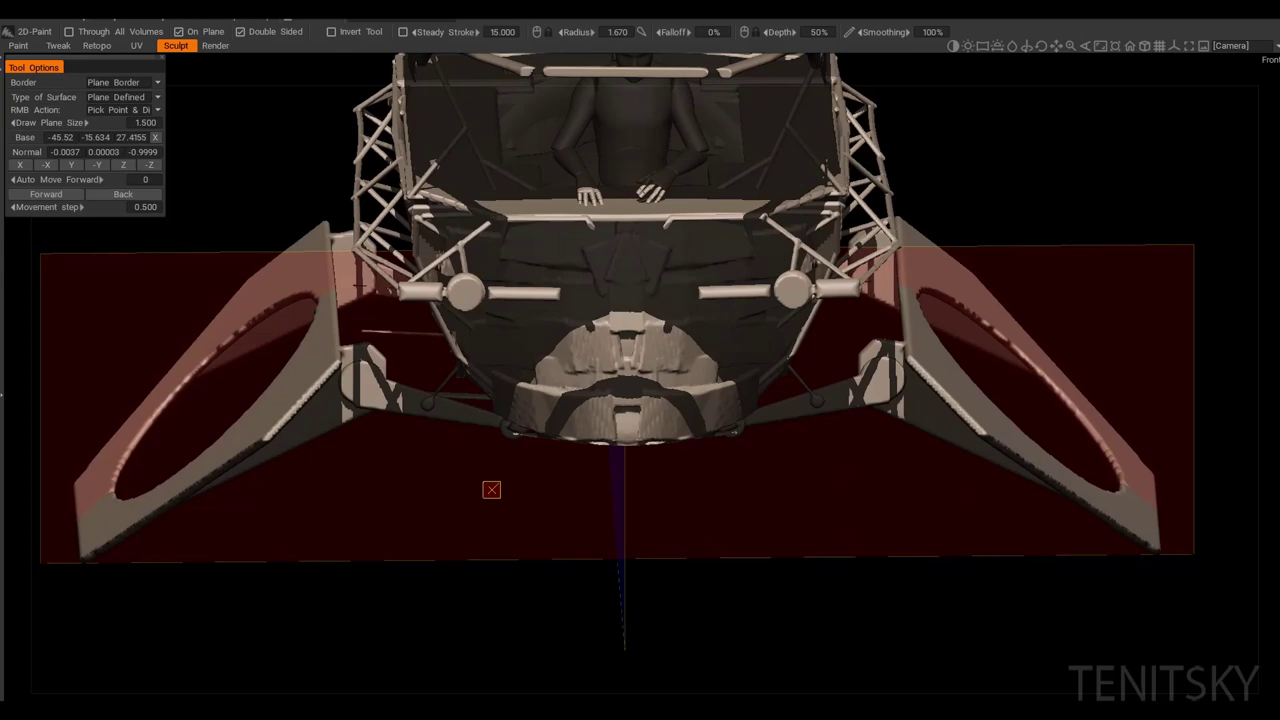
Step: Bring both engine mounts into a level view looking down on the vehicle, back in volume picking
left_click_drag(491, 489, 529, 480)
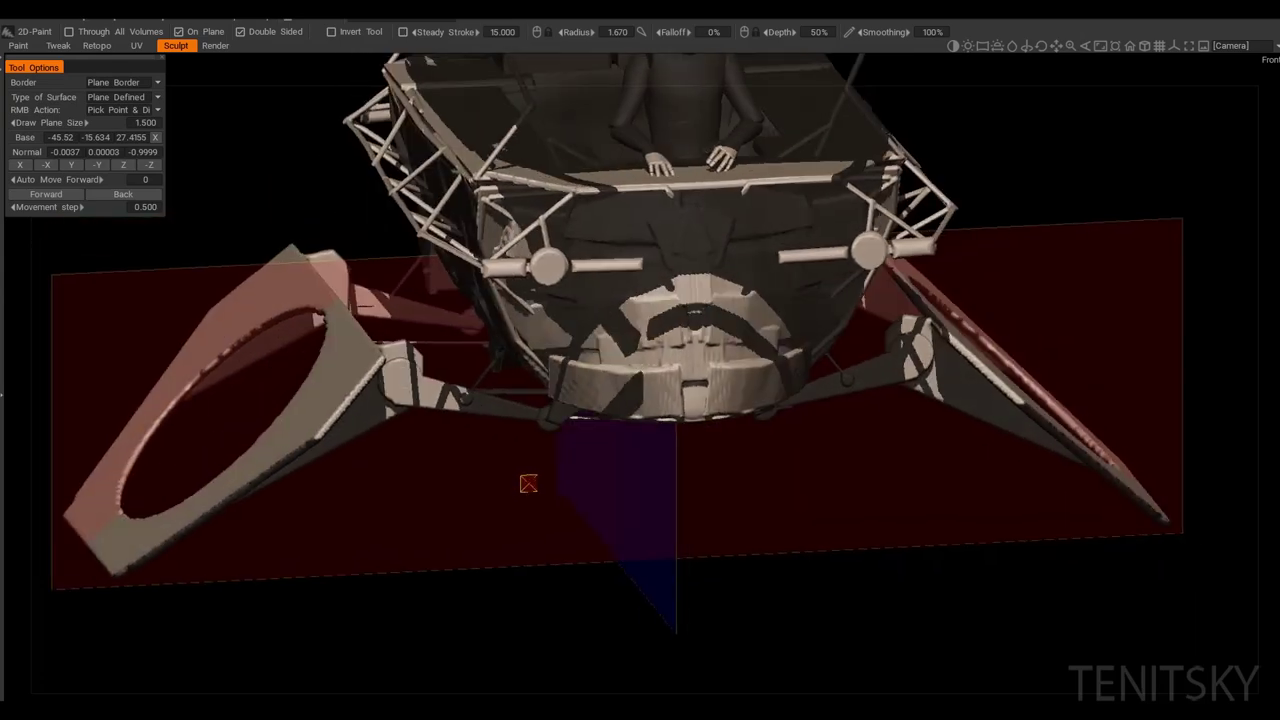
scroll(400, 343, "up", 5)
left_click_drag(725, 416, 414, 314)
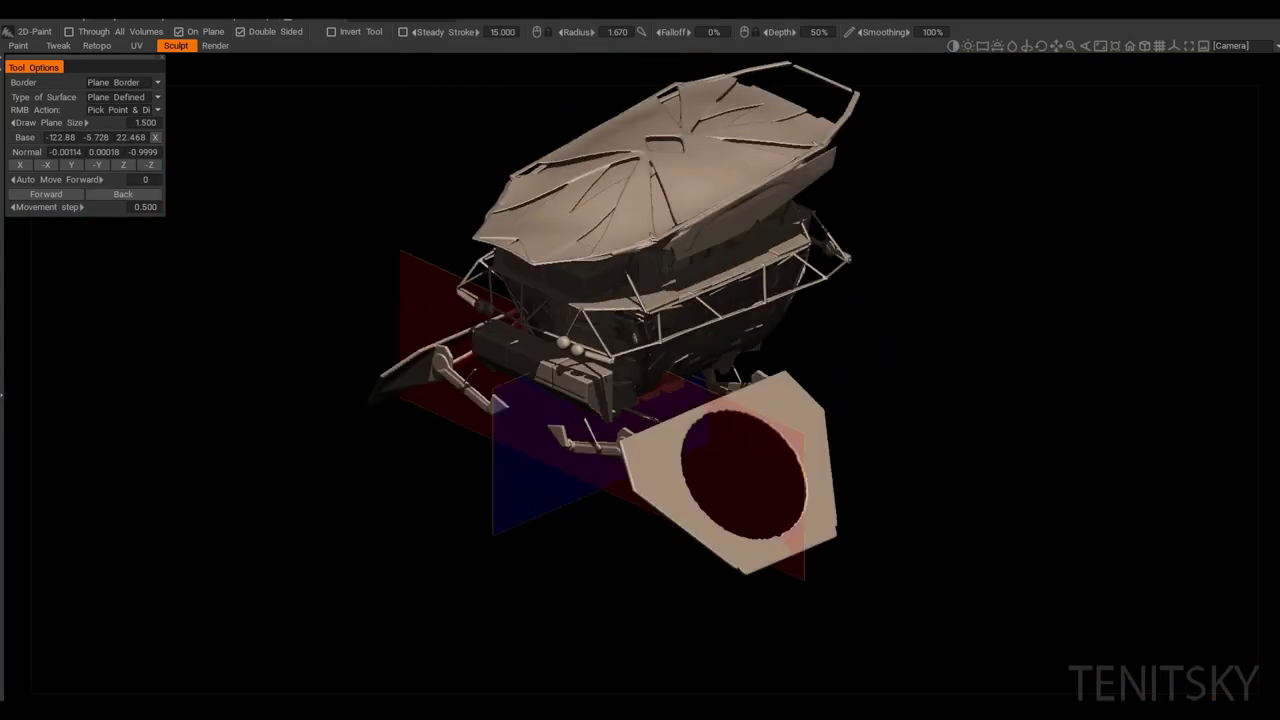
left_click_drag(414, 314, 816, 383)
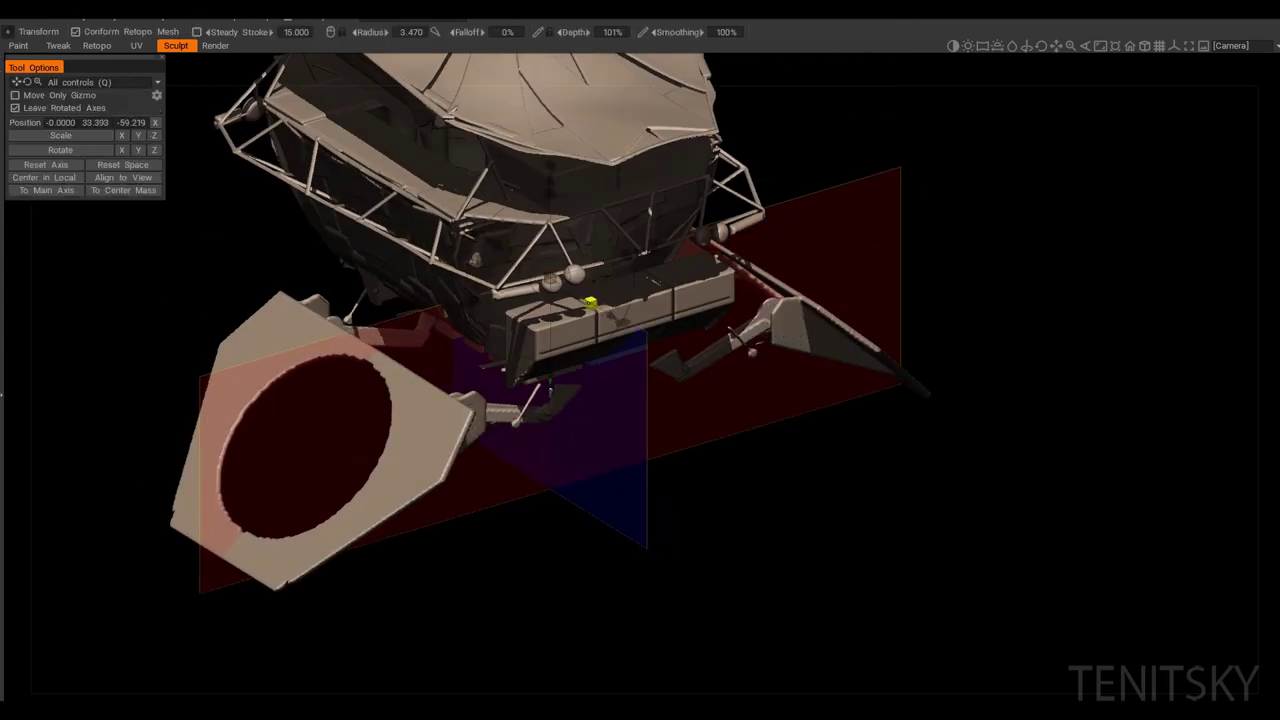
key("w")
left_click_drag(609, 320, 367, 325)
left_click_drag(753, 380, 587, 407)
key("Escape")
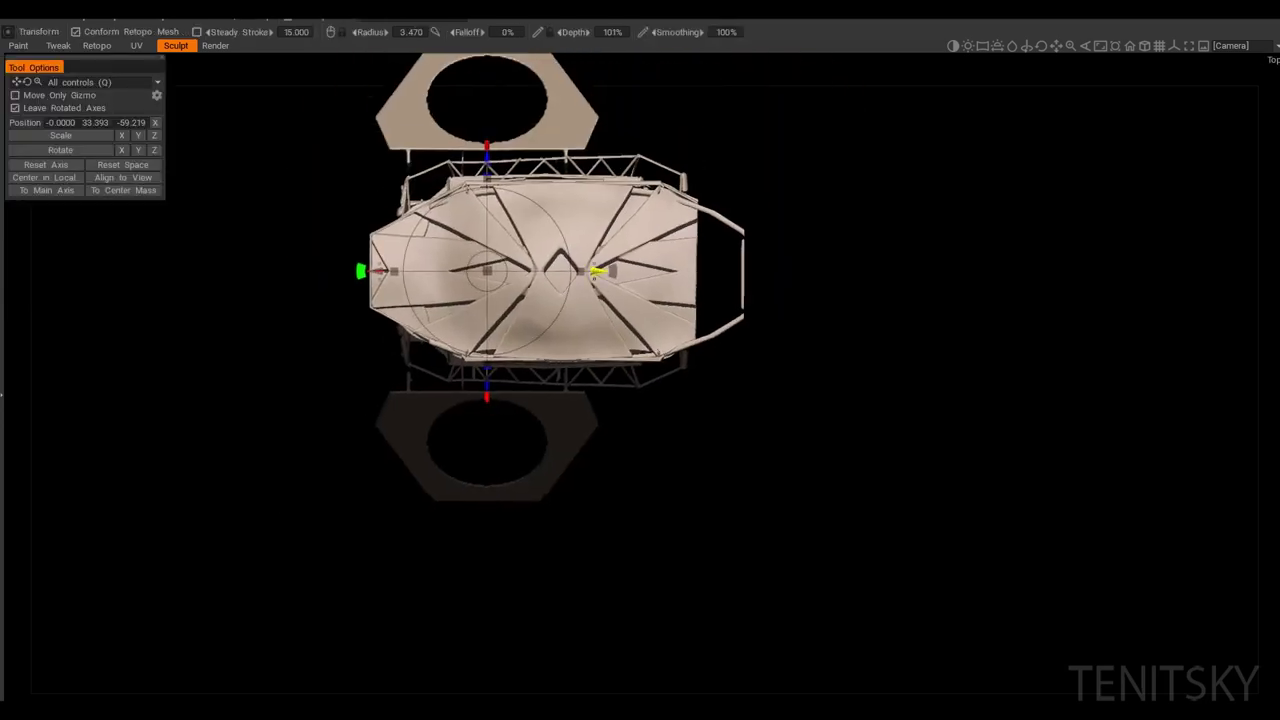
middle_click_drag(735, 330, 704, 347)
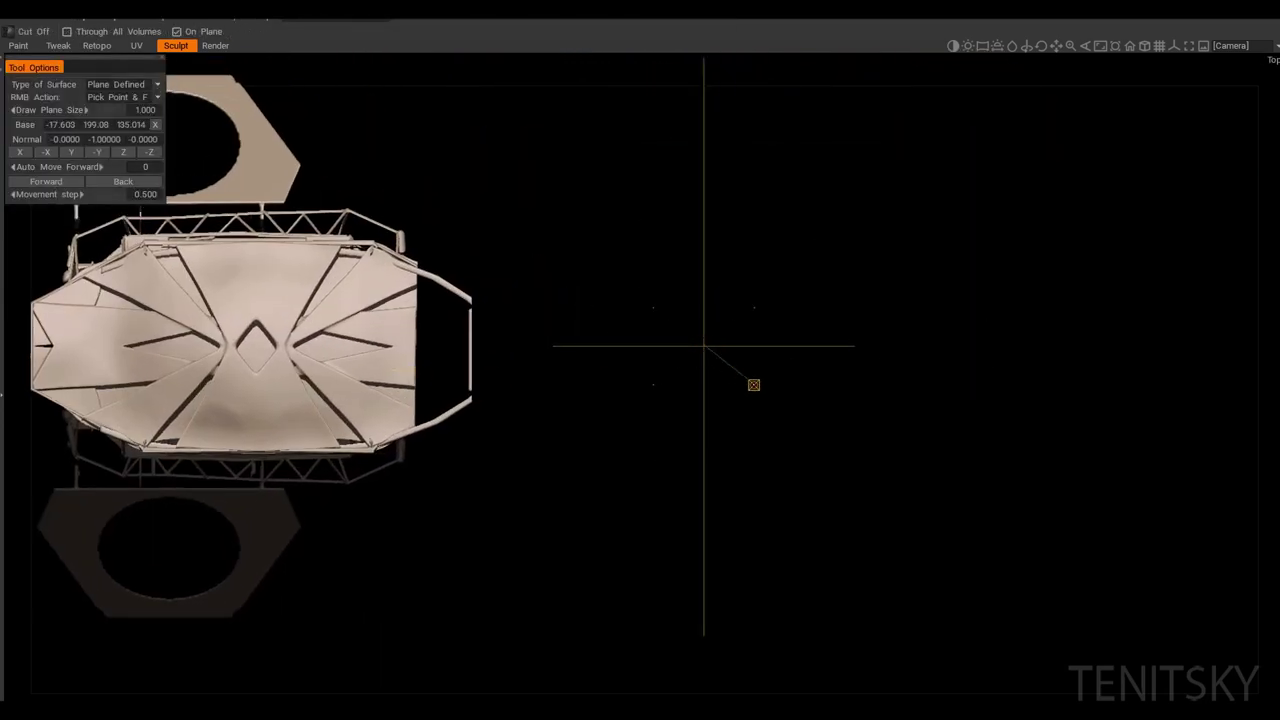
Step: Set the drawing plane's base point beside the vehicle in the top-down view
right_click(395, 345)
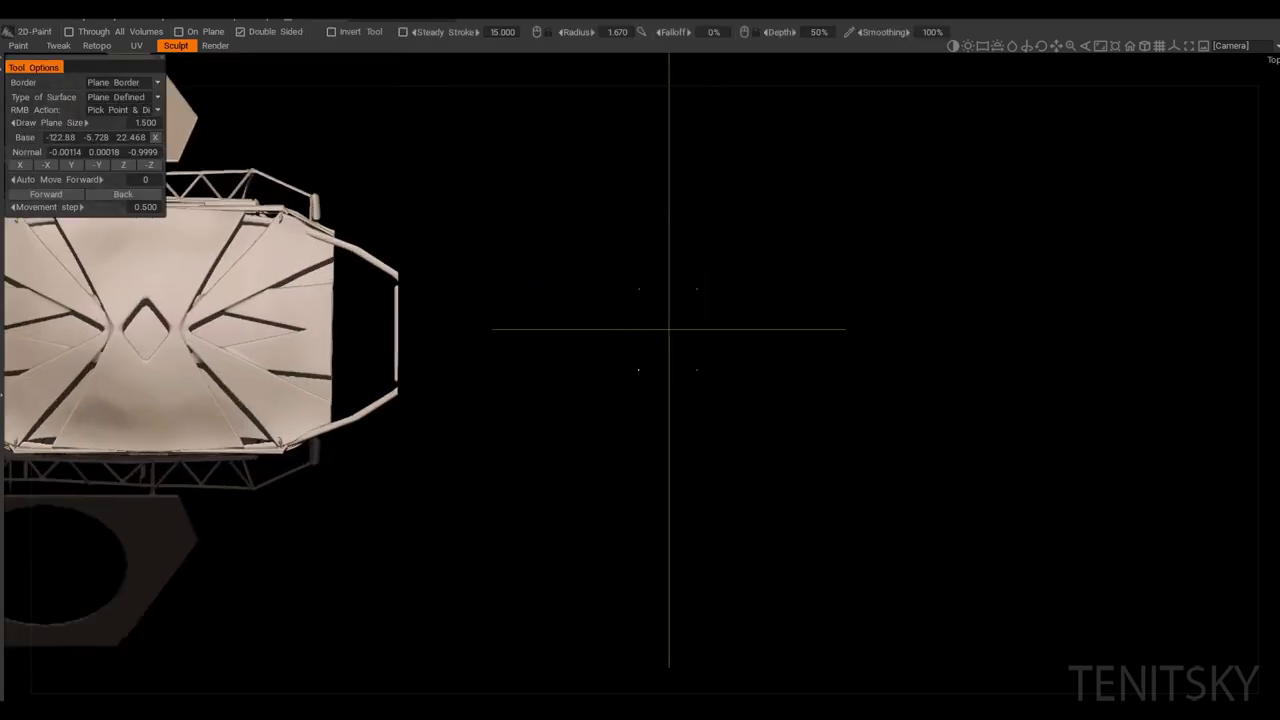
key("Tab")
middle_click_drag(578, 338, 740, 345)
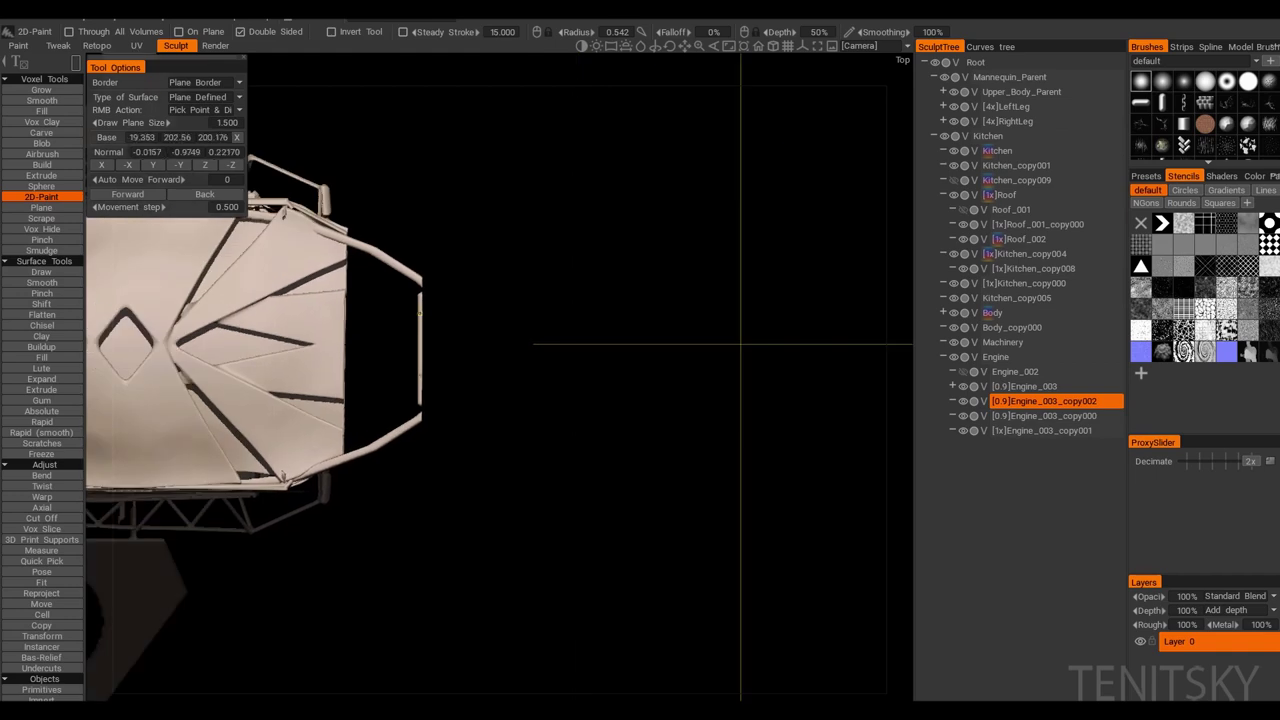
right_click(634, 340)
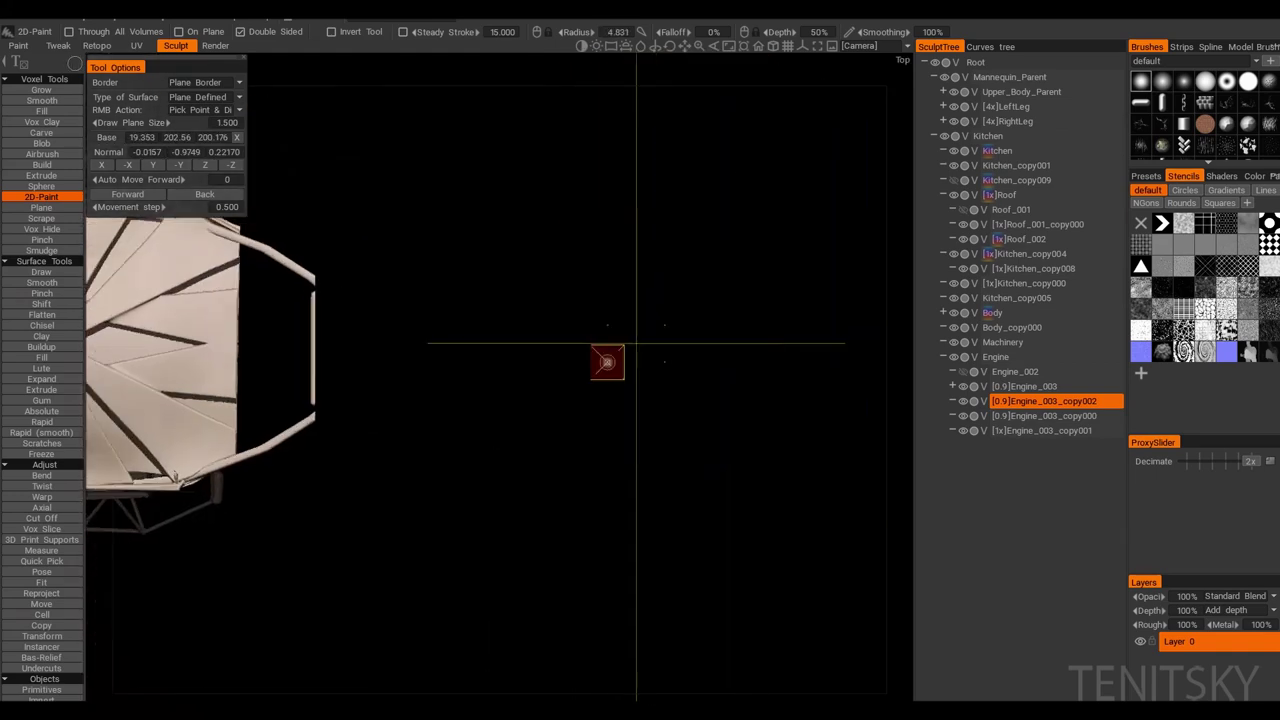
key("Tab")
left_click_drag(452, 333, 511, 327)
scroll(511, 327, "up", 3)
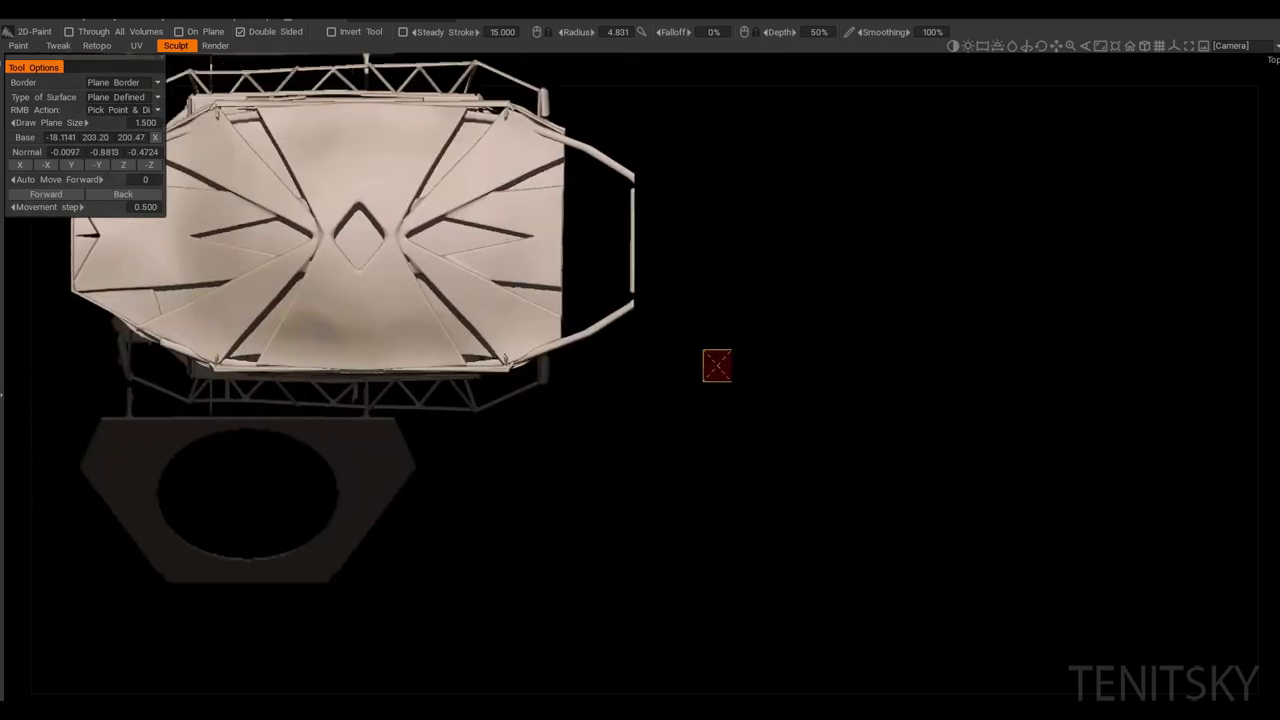
scroll(714, 363, "down", 3)
Step: Draw a round disc right of the vehicle and reposition it with Transform
left_click_drag(650, 390, 780, 362)
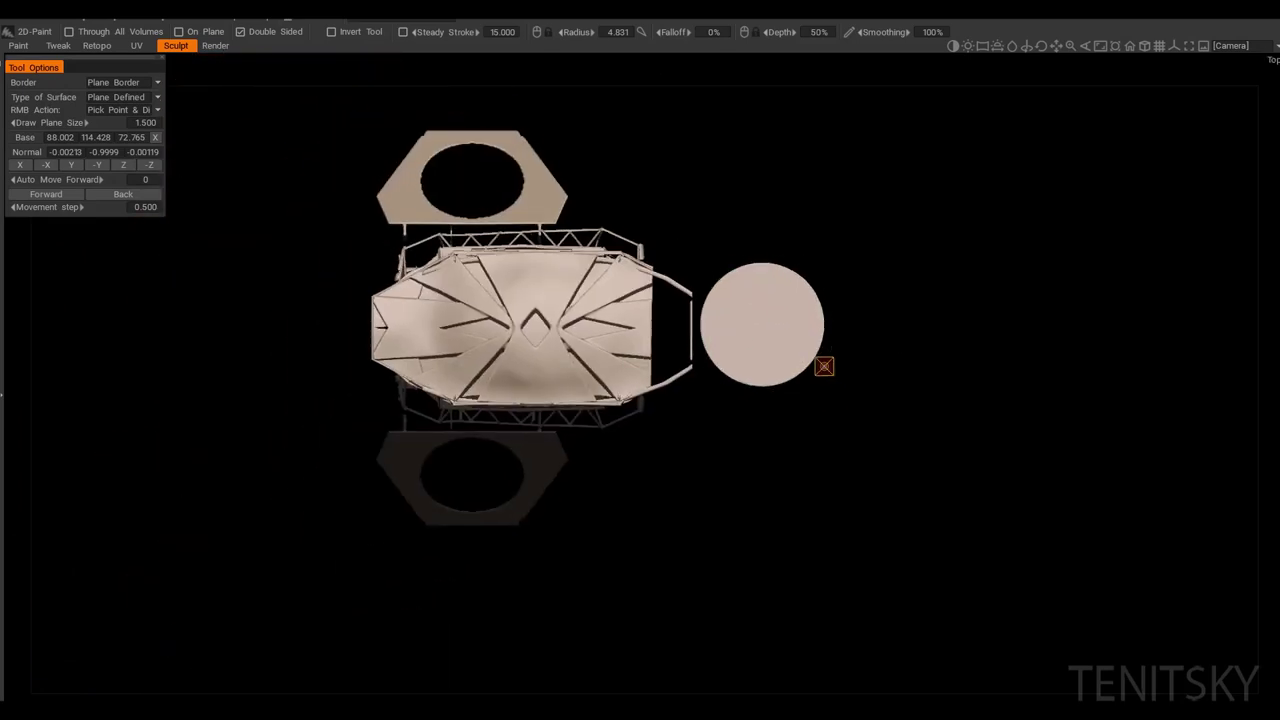
key("t")
left_click_drag(482, 623, 658, 180)
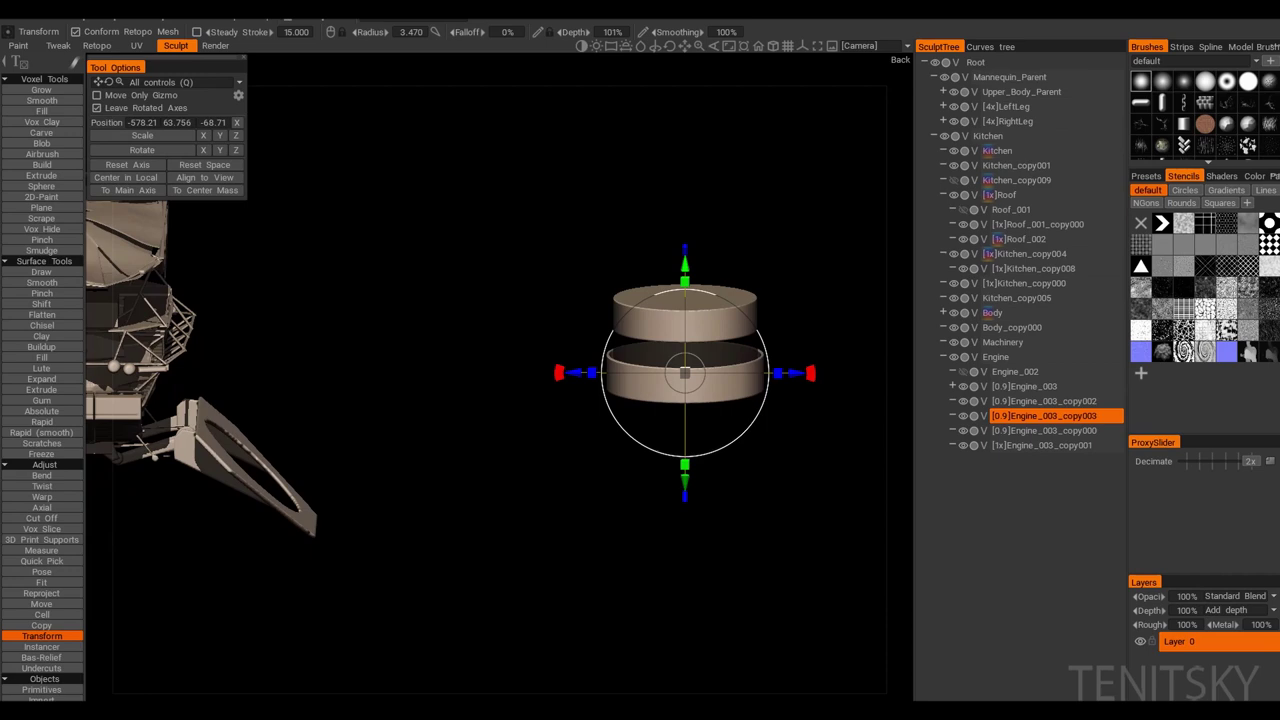
Step: Make an instanced clone of the fan disc and ring volume
right_click(1043, 415)
mouse_move(906, 500)
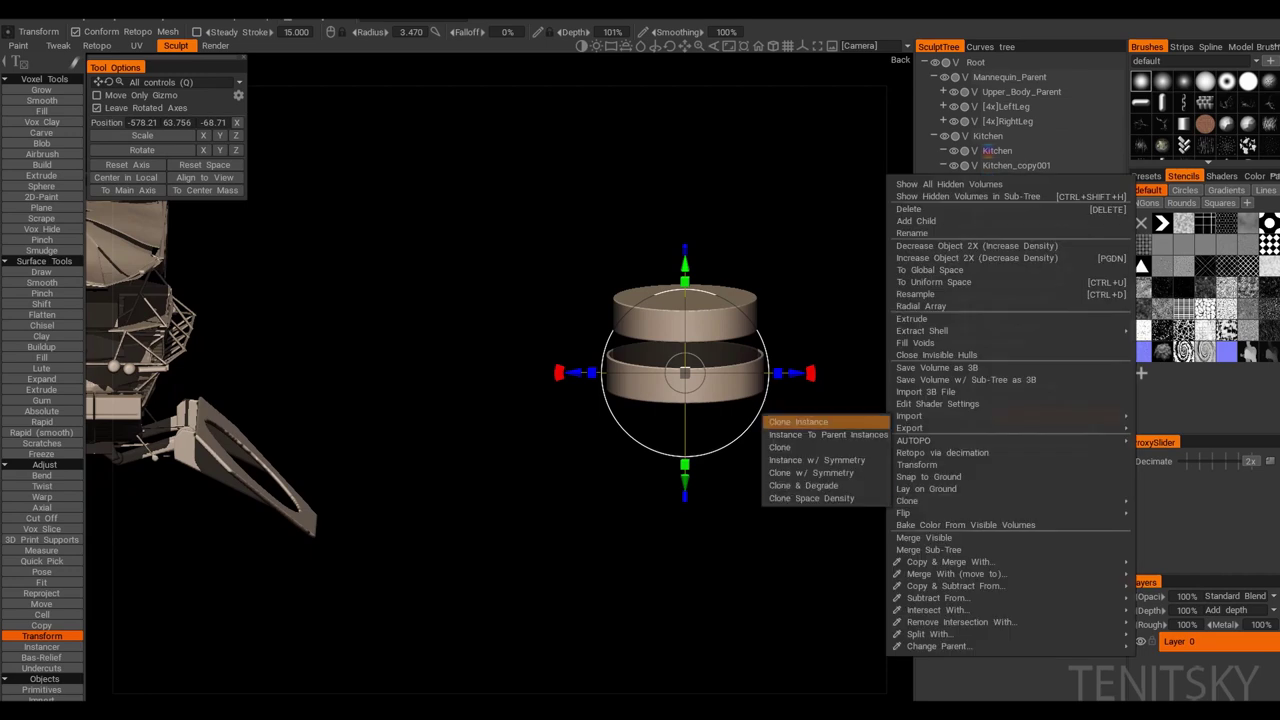
left_click(800, 422)
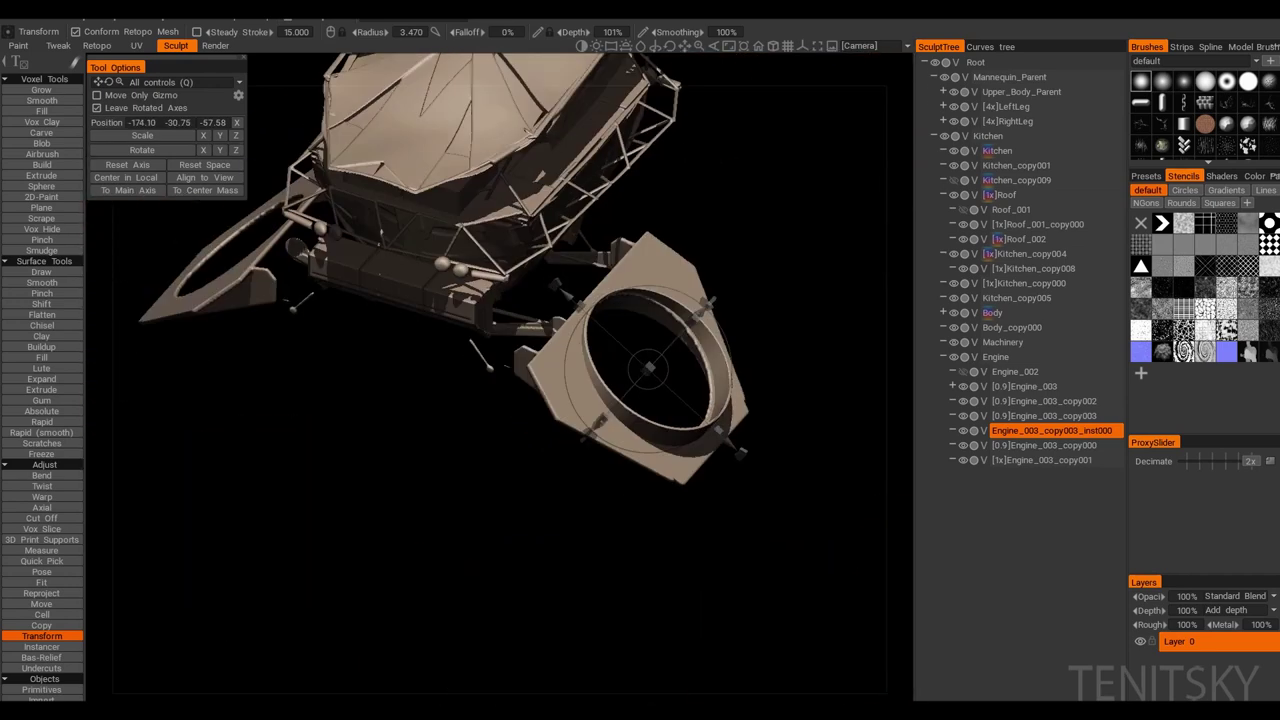
Step: Check the [0.9]Engine_003_copy004 piece from front, back and underside views with Transform active
key("KP_1")
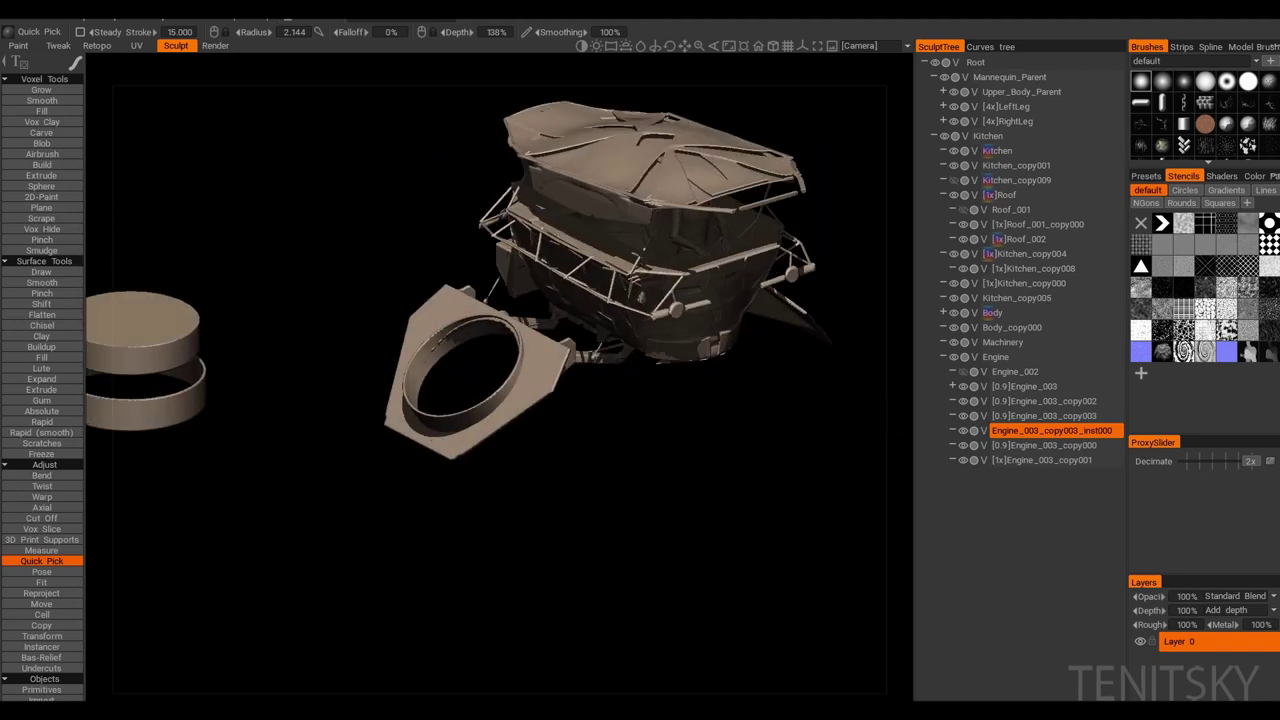
key("ctrl+KP_1")
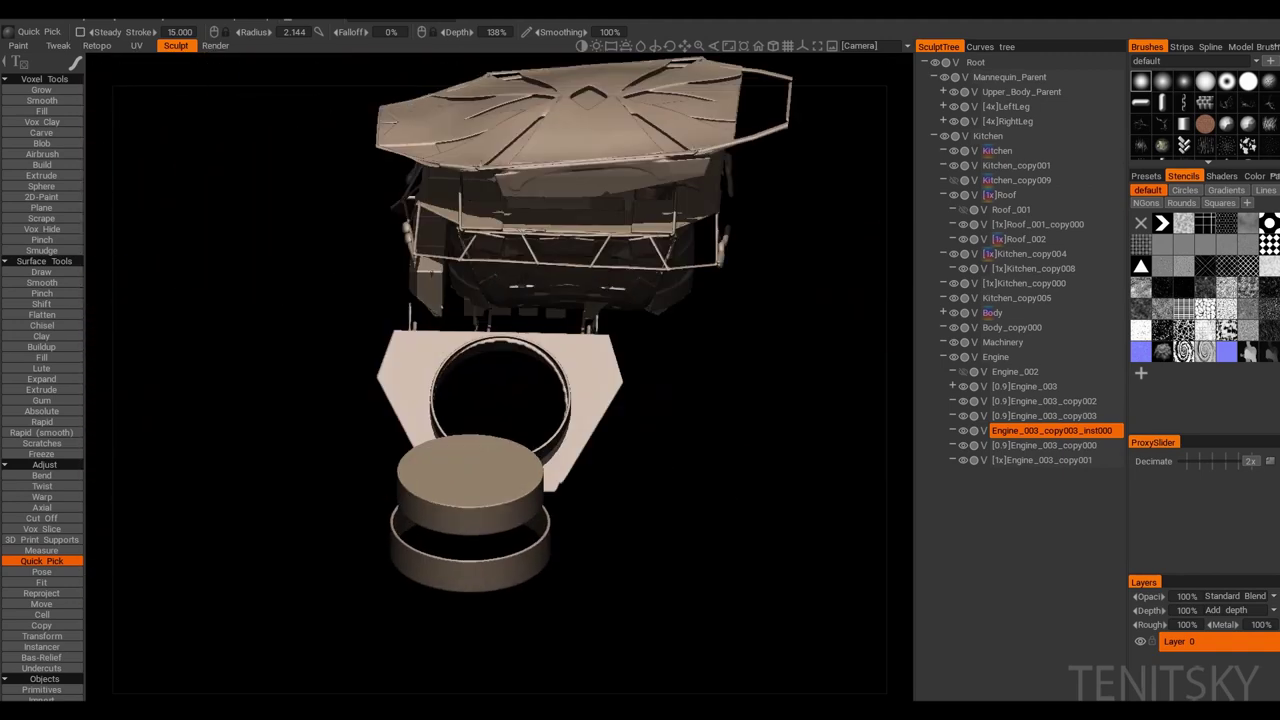
key("KP_1")
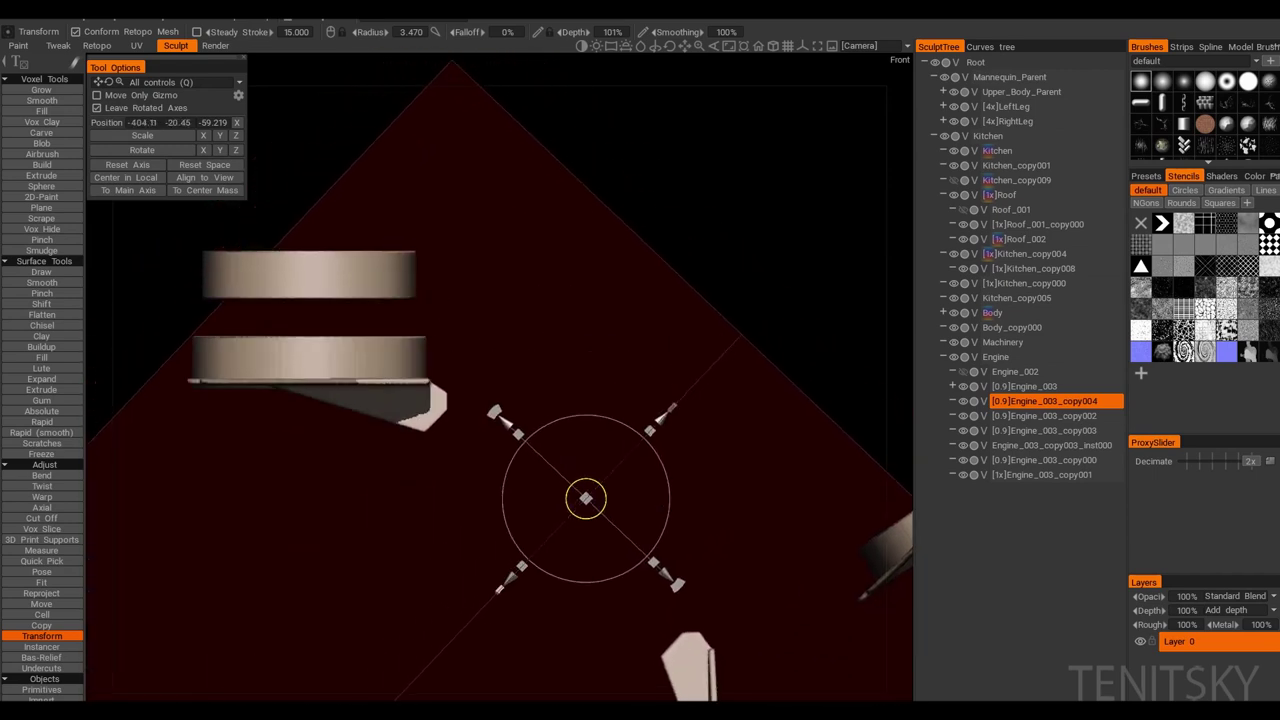
key("ctrl+KP_7")
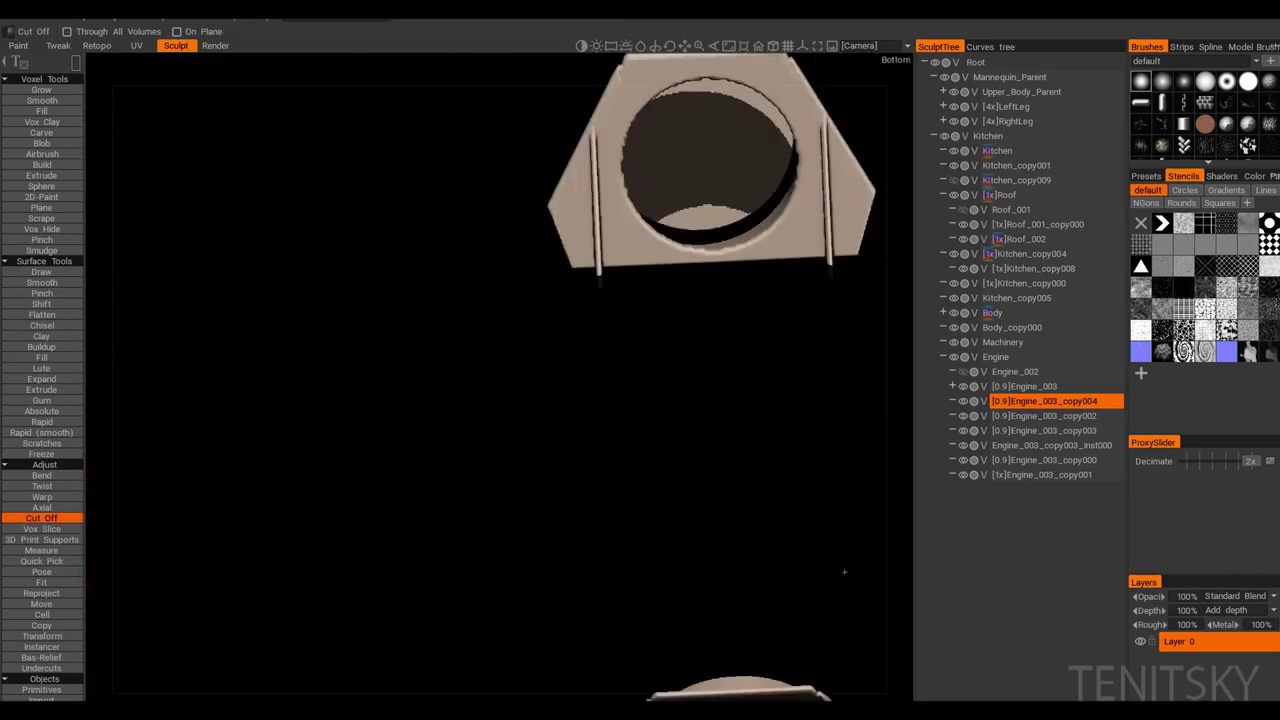
key("t")
key("Tab")
key("ctrl+KP_7")
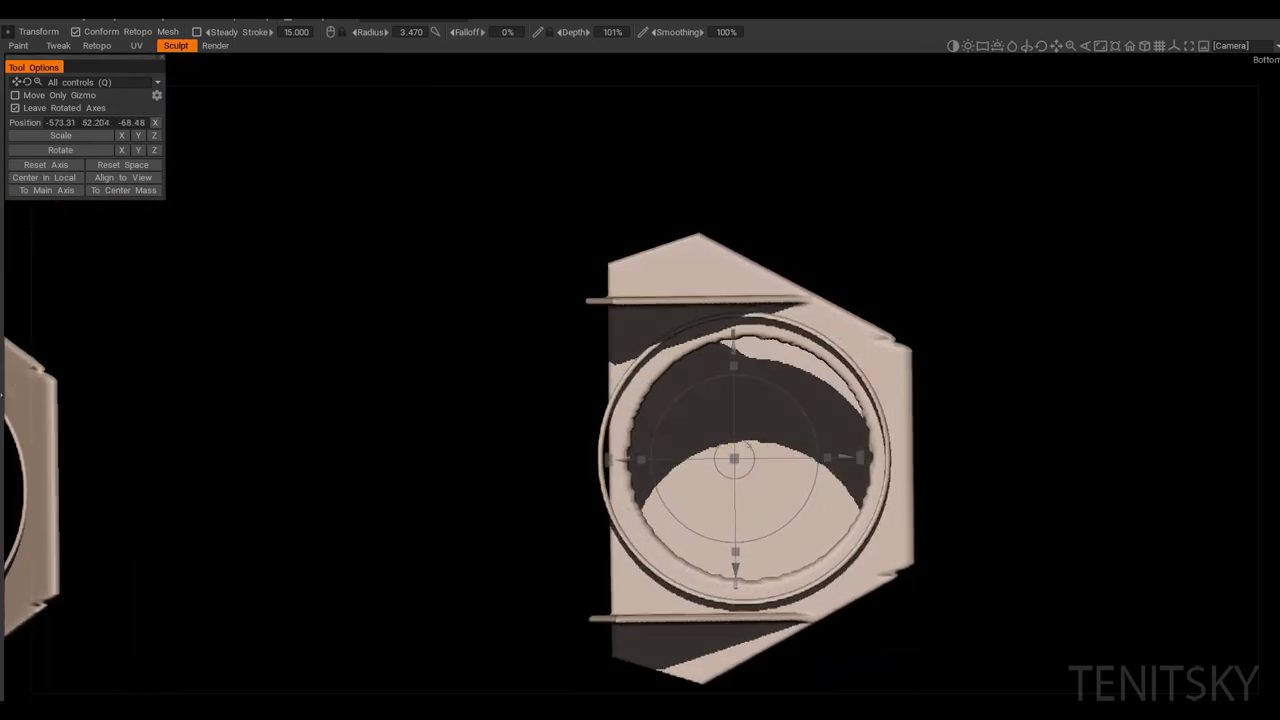
key("ctrl+KP_1")
Step: Select the lower plate and ring, then ready the Transform tool on the cylinder
right_click_drag(692, 418, 710, 440)
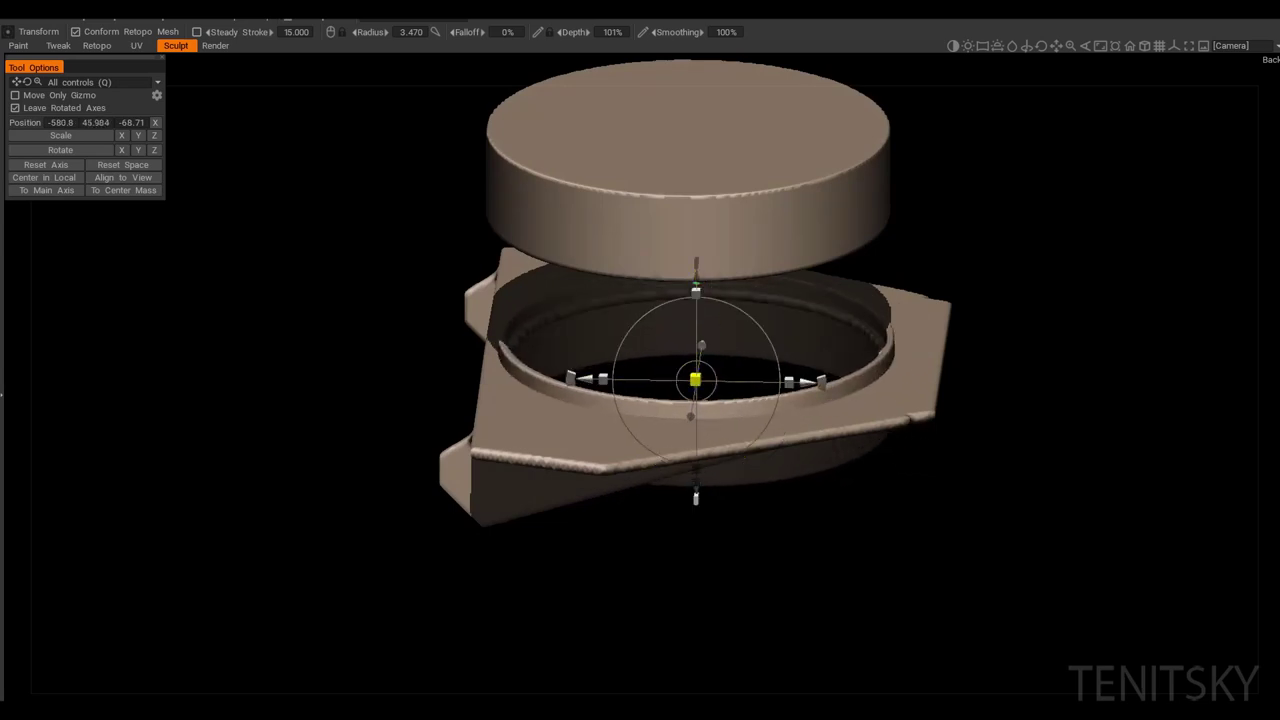
key("KP_1")
right_click_drag(700, 420, 700, 500)
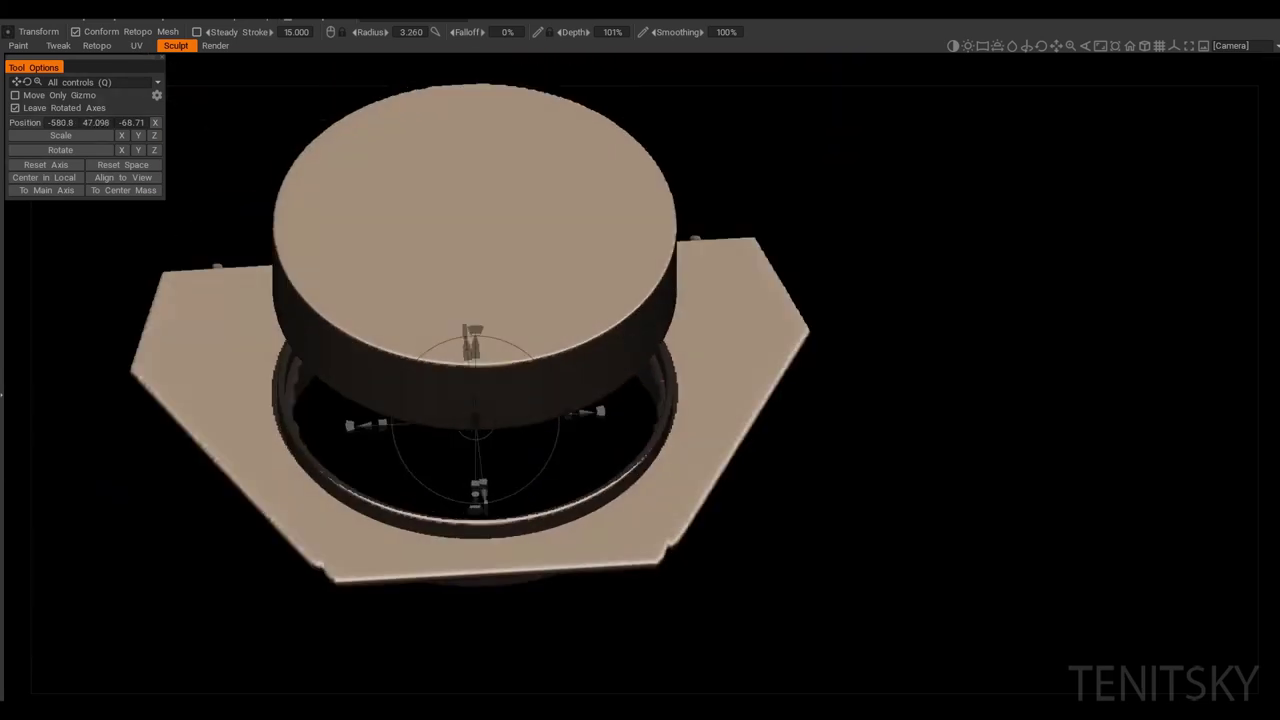
key("ctrl+KP_1")
right_click_drag(782, 414, 863, 397)
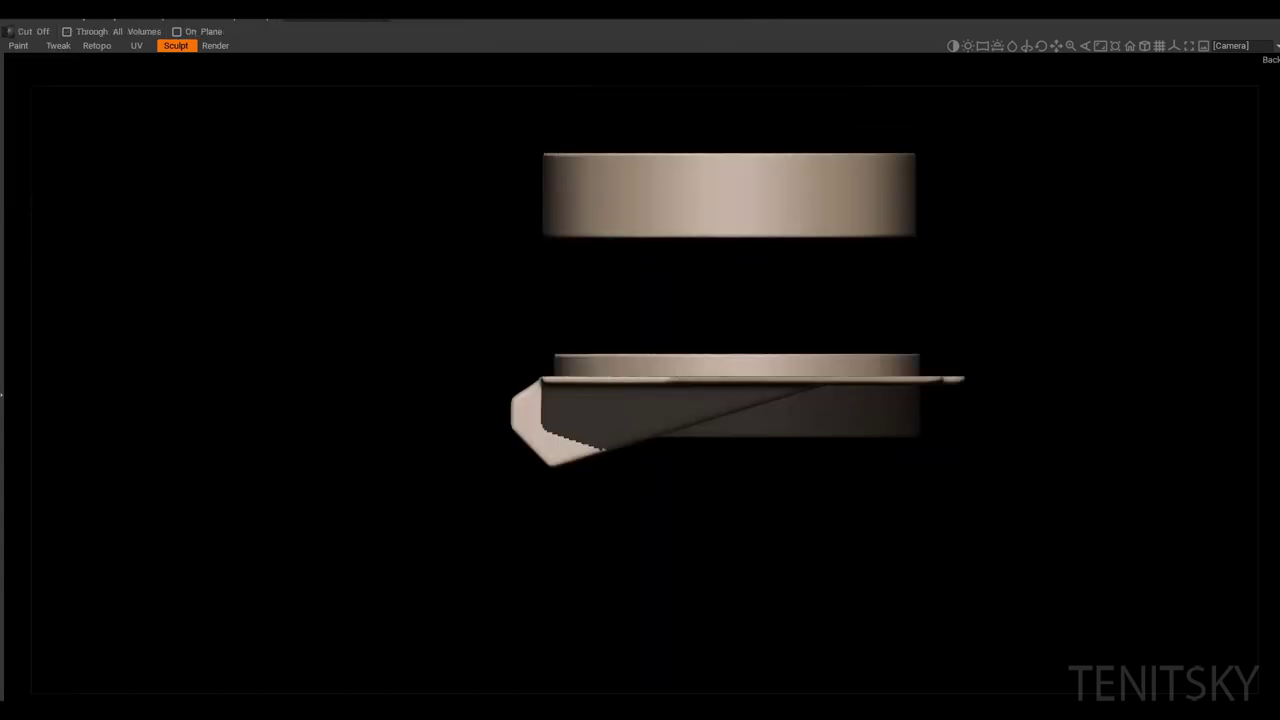
left_click_drag(432, 386, 900, 528)
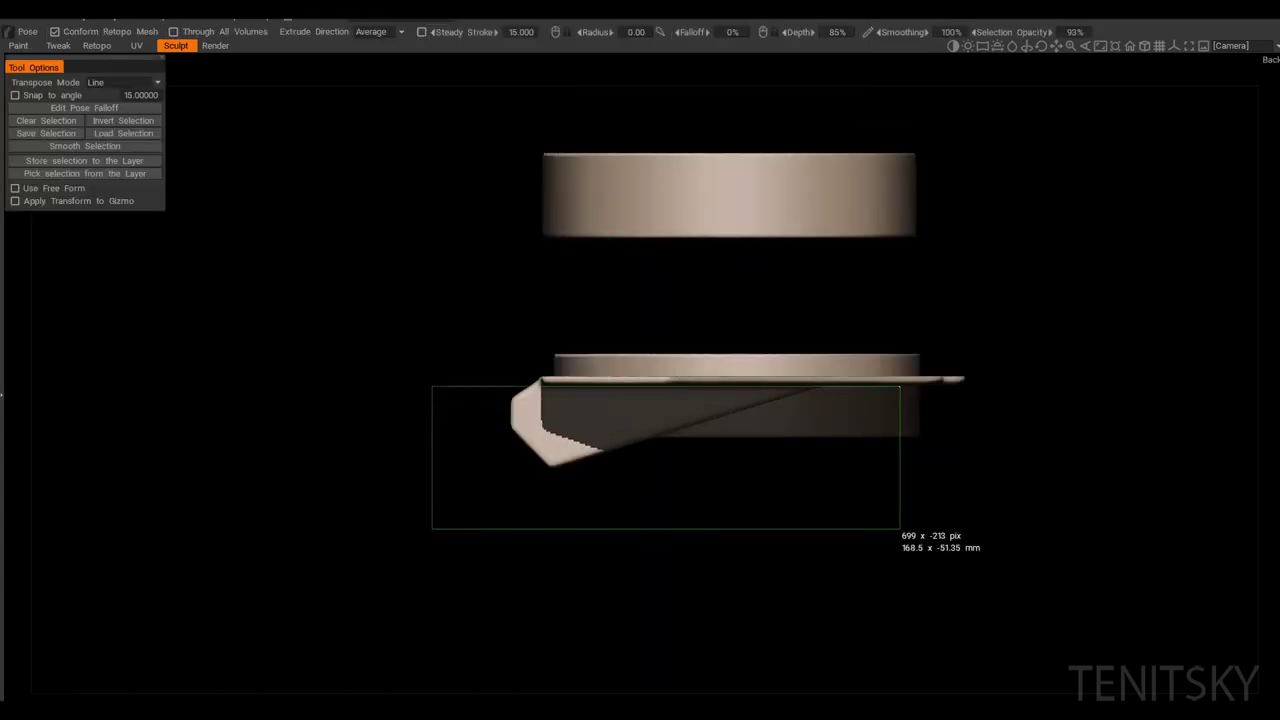
right_click_drag(811, 428, 990, 380)
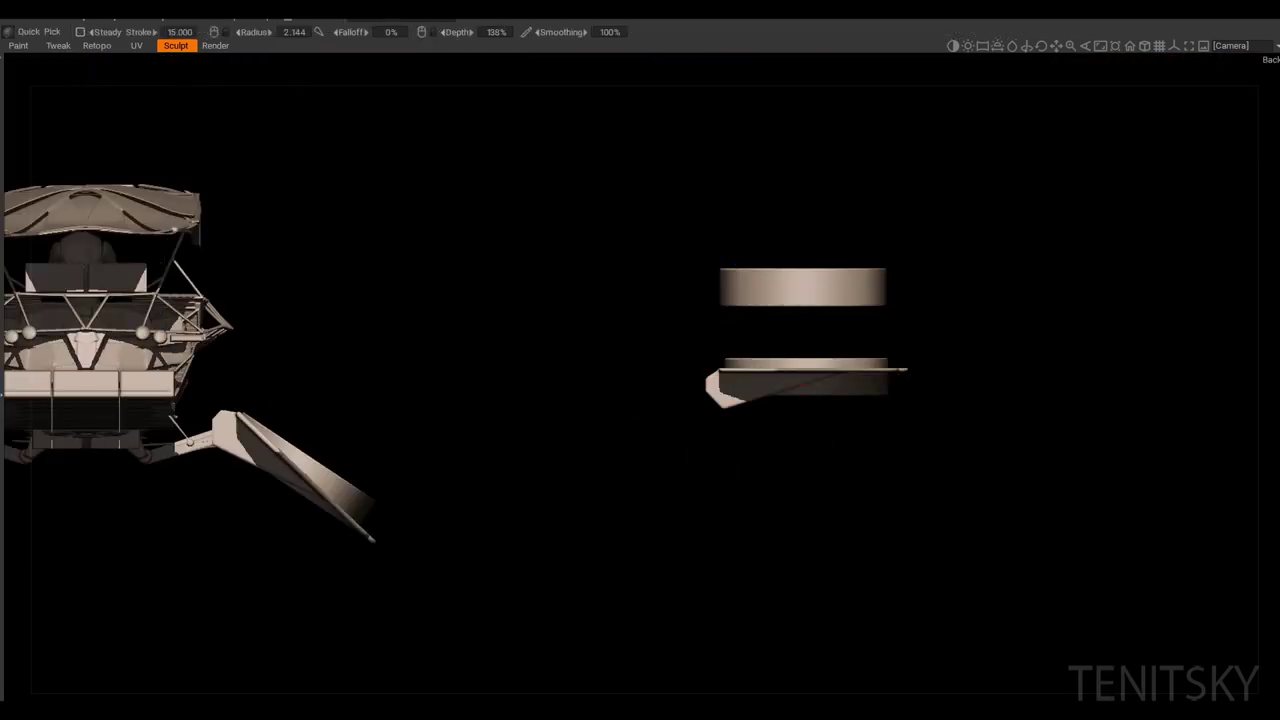
mouse_move(700, 400)
right_mouse_down()
mouse_move(733, 390)
mouse_move(708, 374)
mouse_move(703, 398)
right_mouse_up()
key("t")
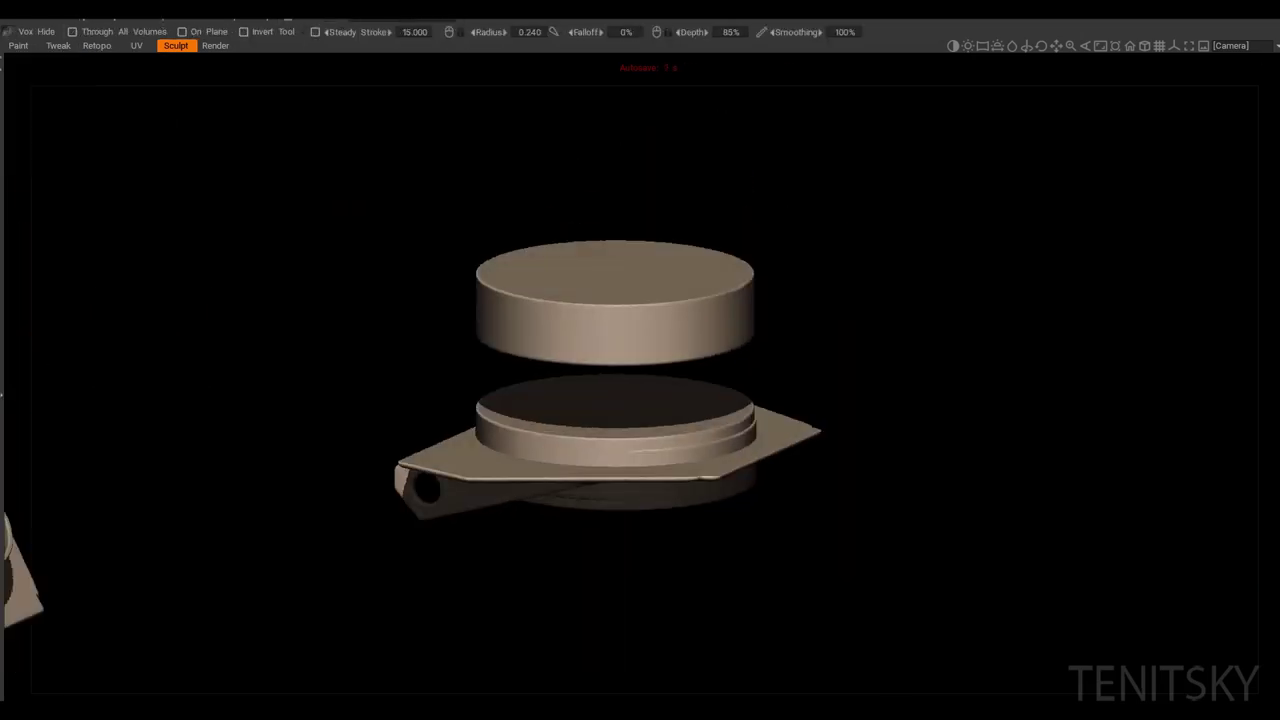
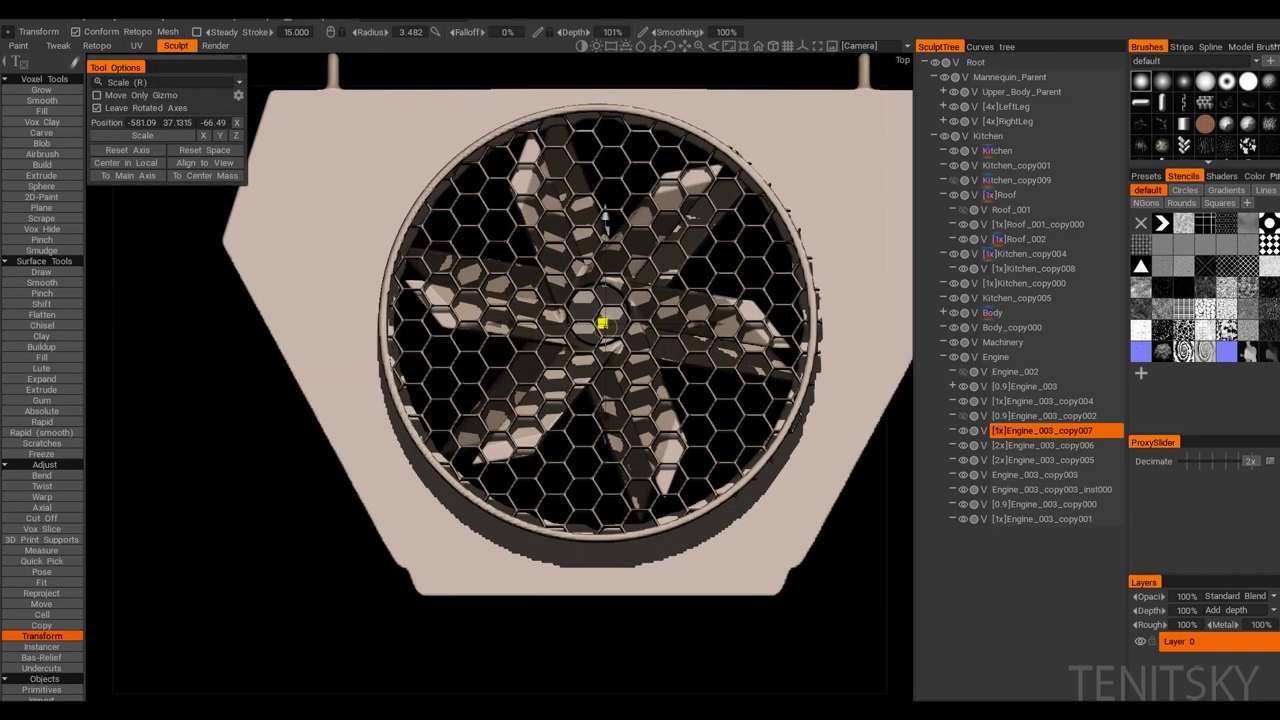
Step: Position the honeycomb grille with the Move gizmo, then carve small screw-head tabs around its rim
key("w")
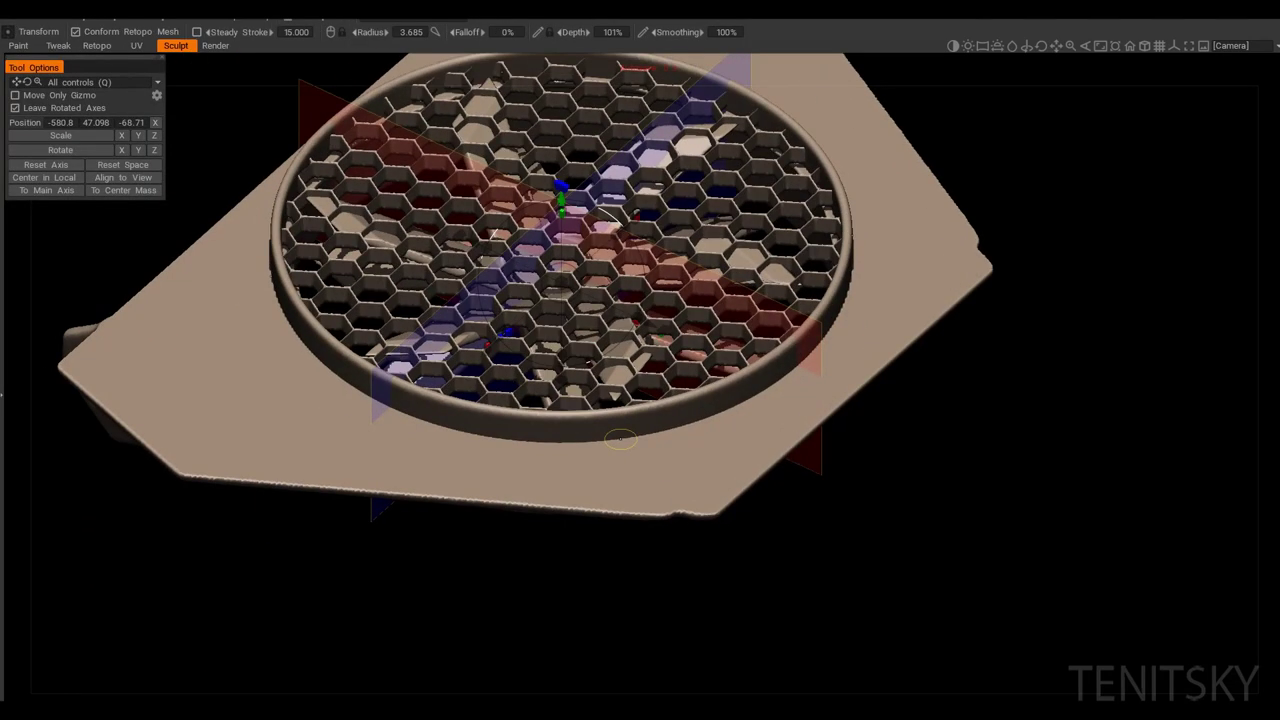
left_click_drag(620, 438, 631, 440, "alt")
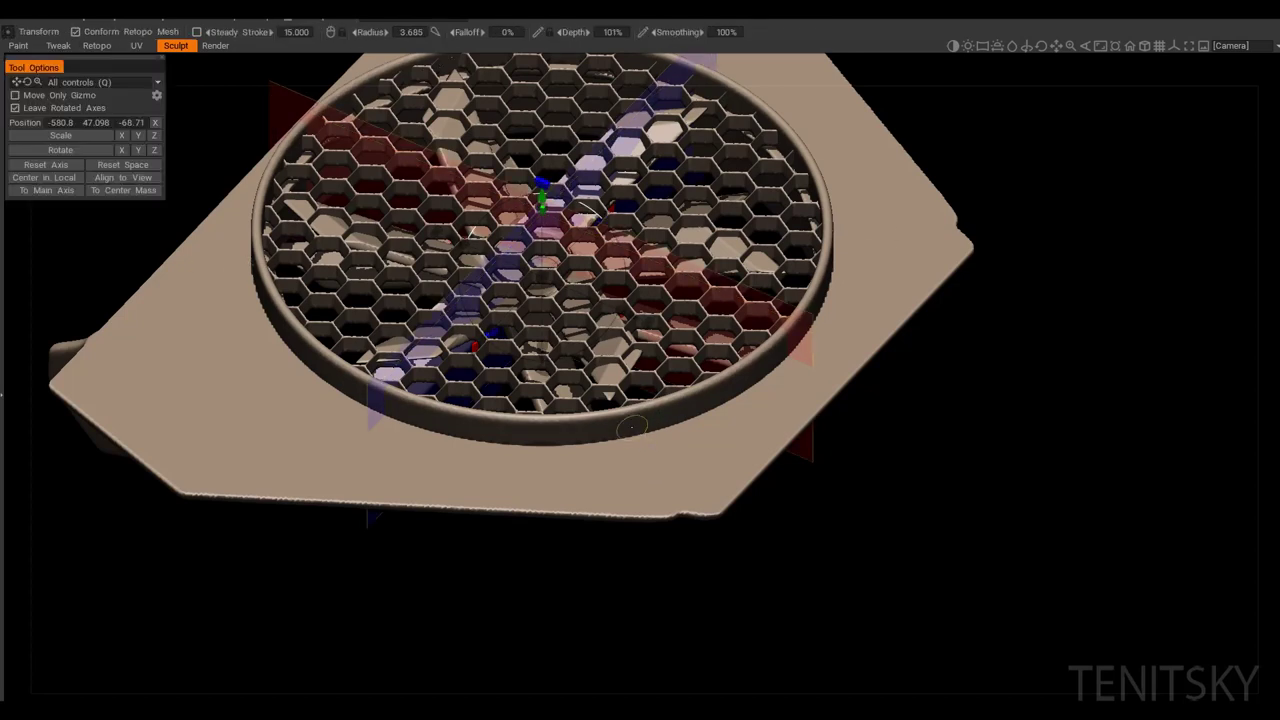
key("c")
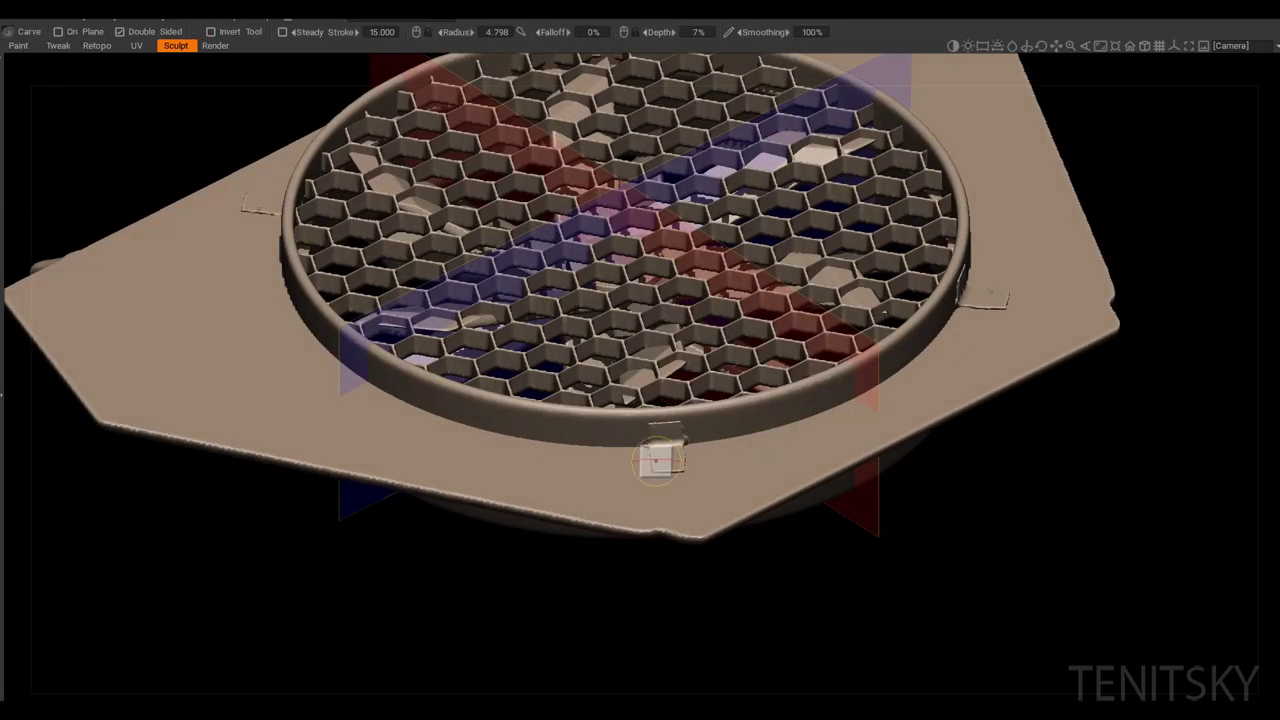
right_click_drag(657, 460, 635, 432)
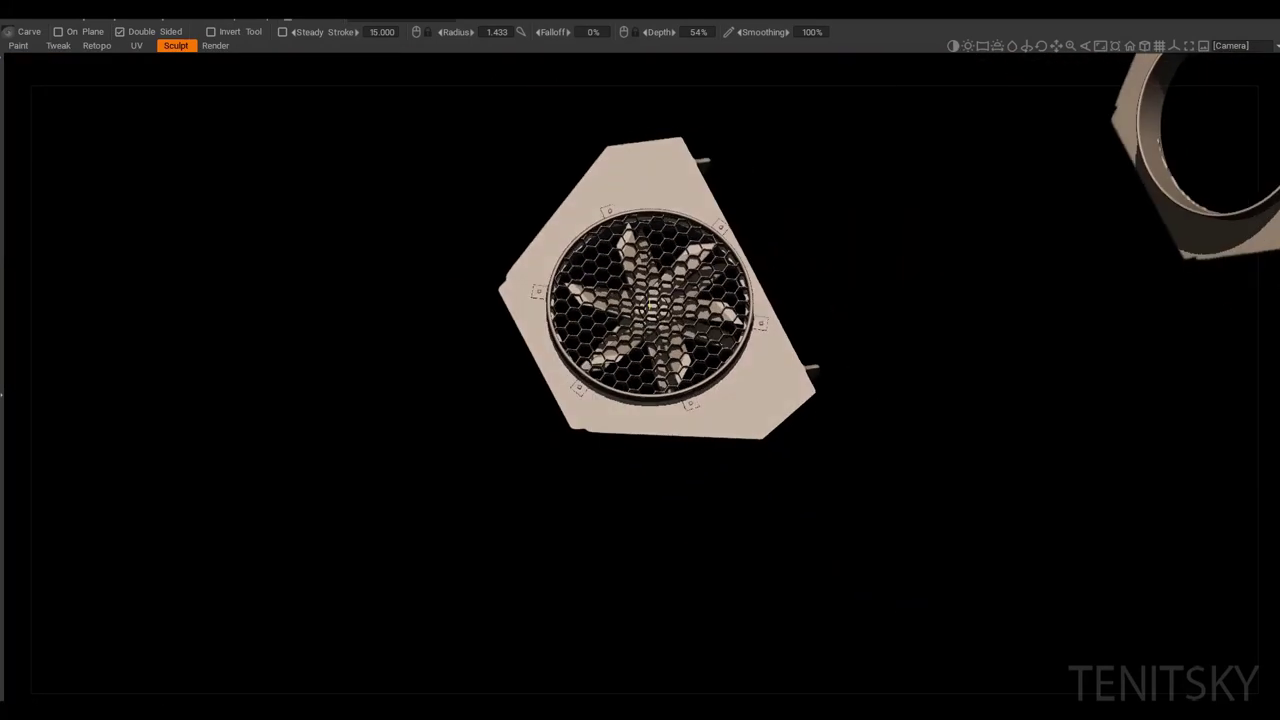
Step: Raise the honeycomb grille along Y, checking it from the front and from above
key("t")
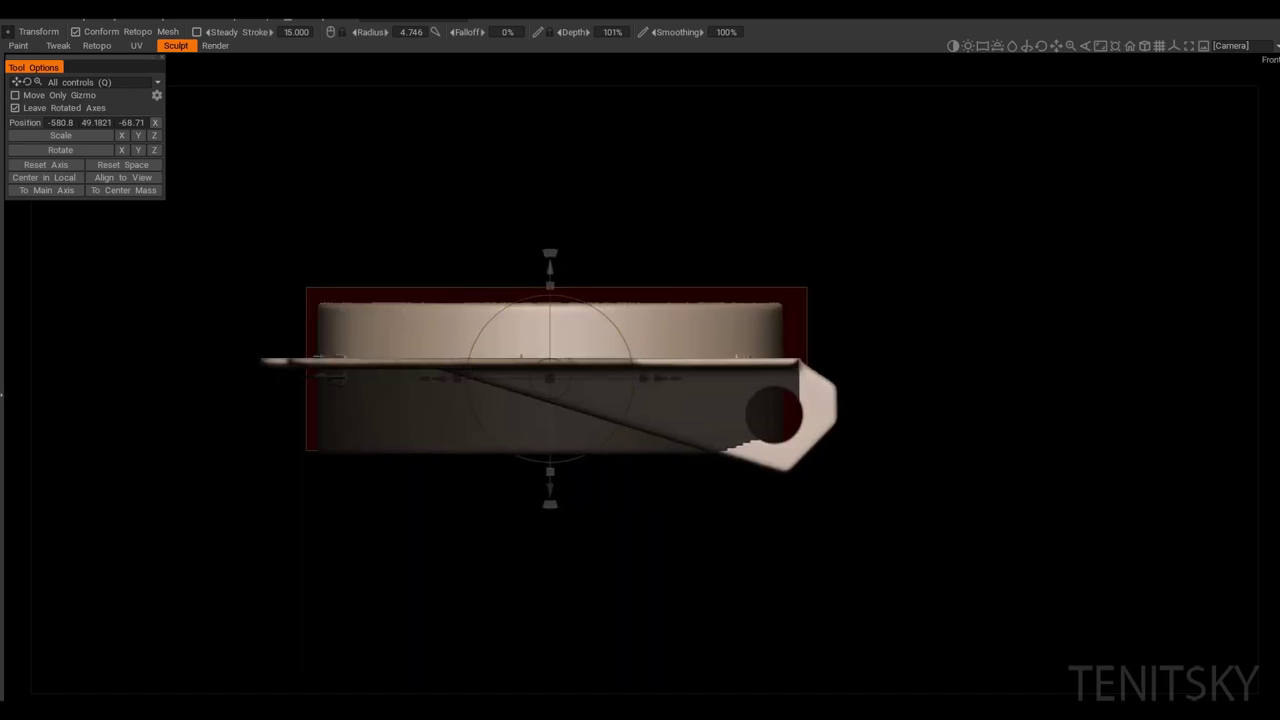
key("s")
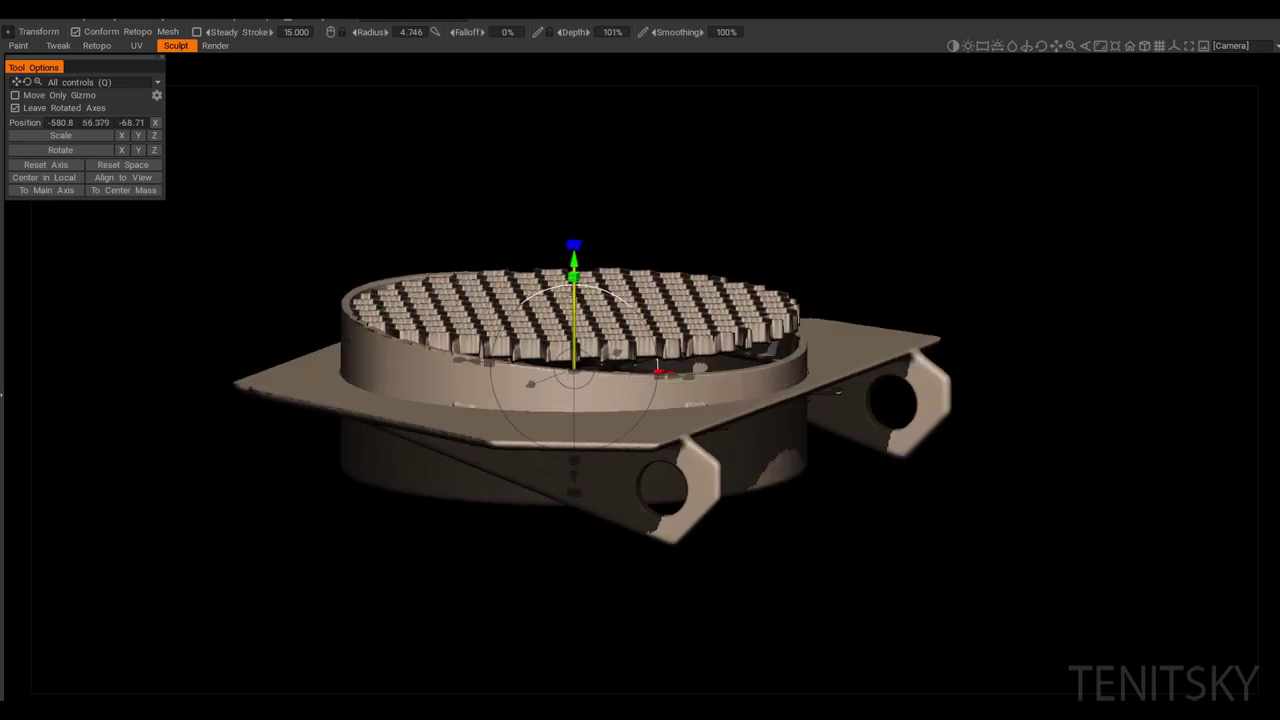
left_click_drag(467, 444, 537, 423, "alt")
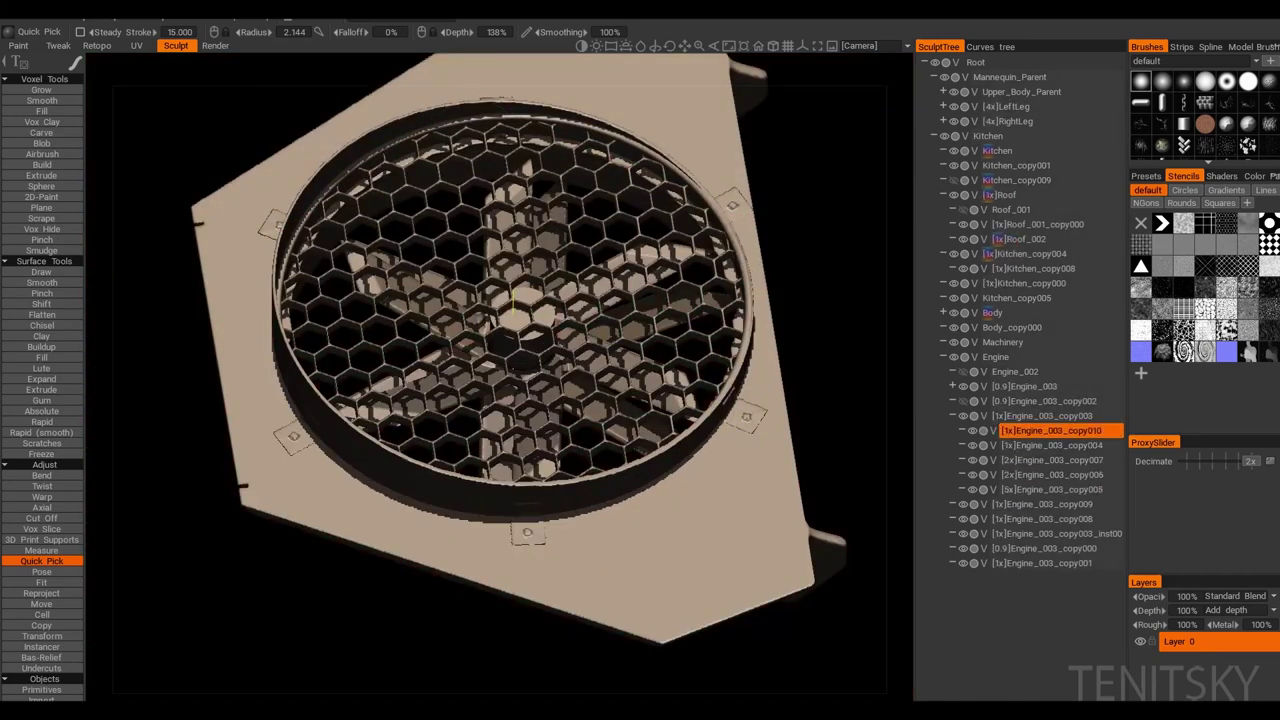
Step: Instance the fan engine pod and shift the copy across to the vehicle's opposite side
left_click(41, 636)
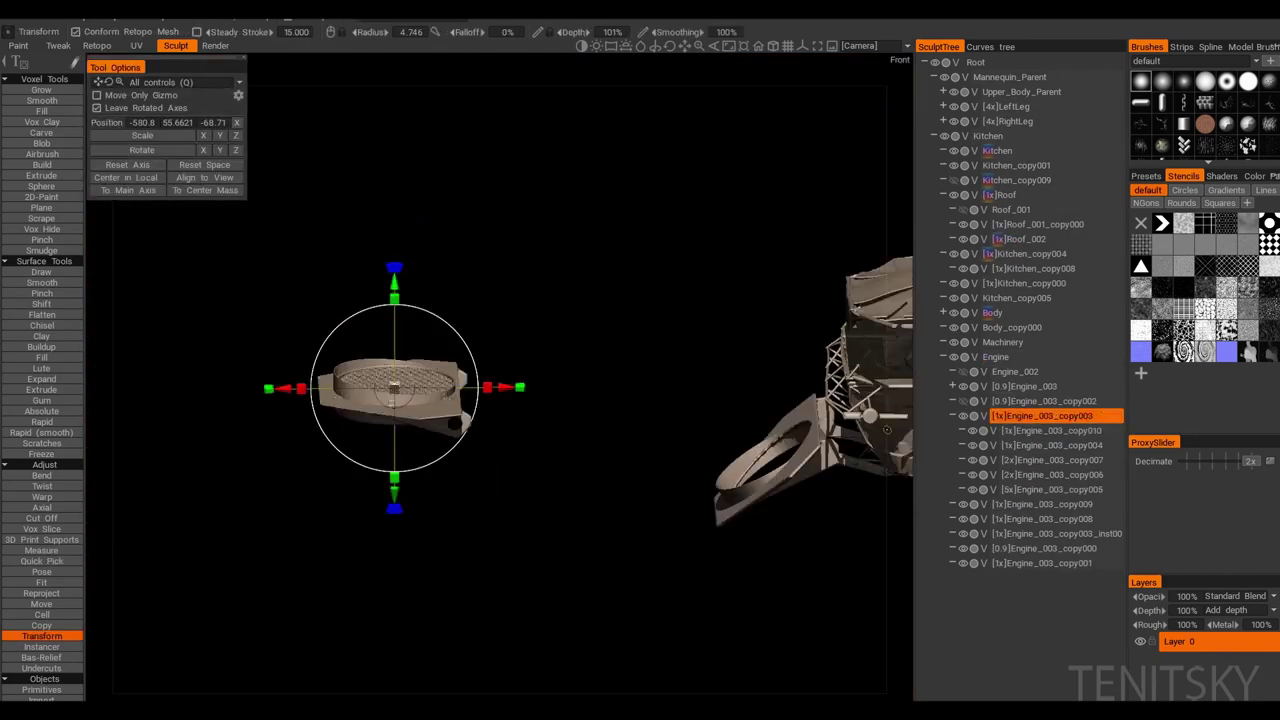
right_click(1045, 415)
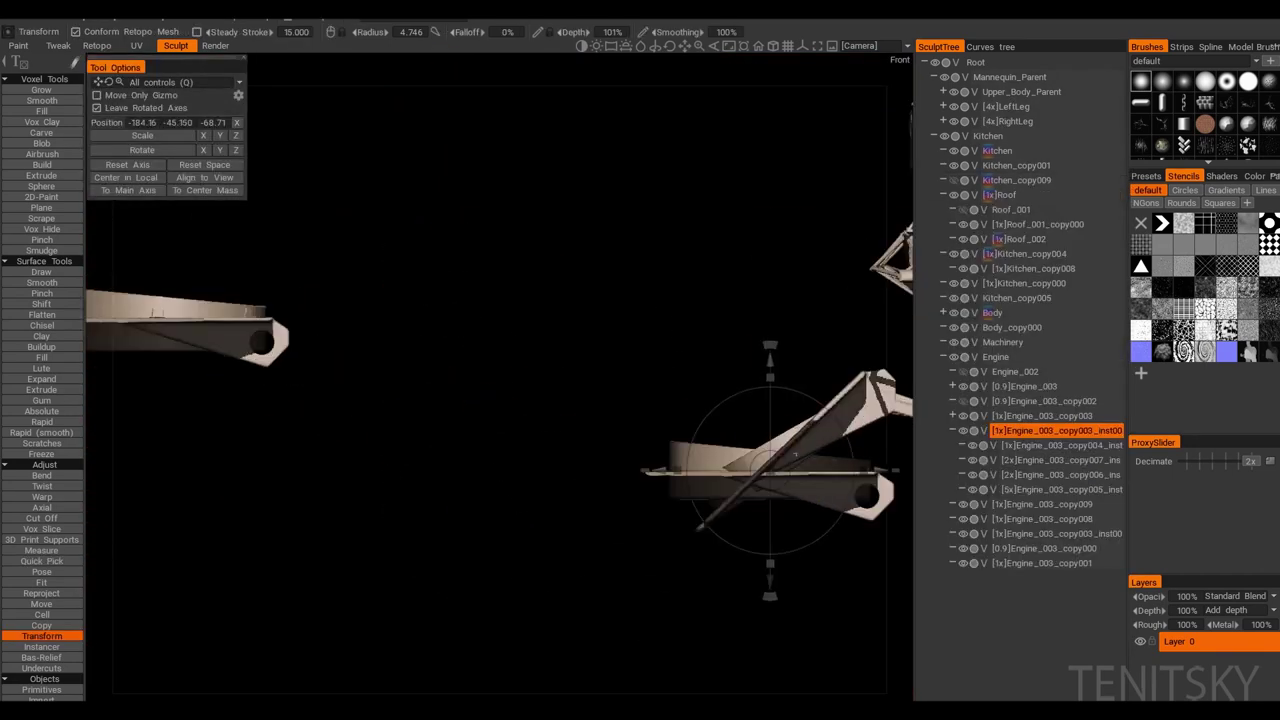
left_click_drag(684, 406, 713, 382)
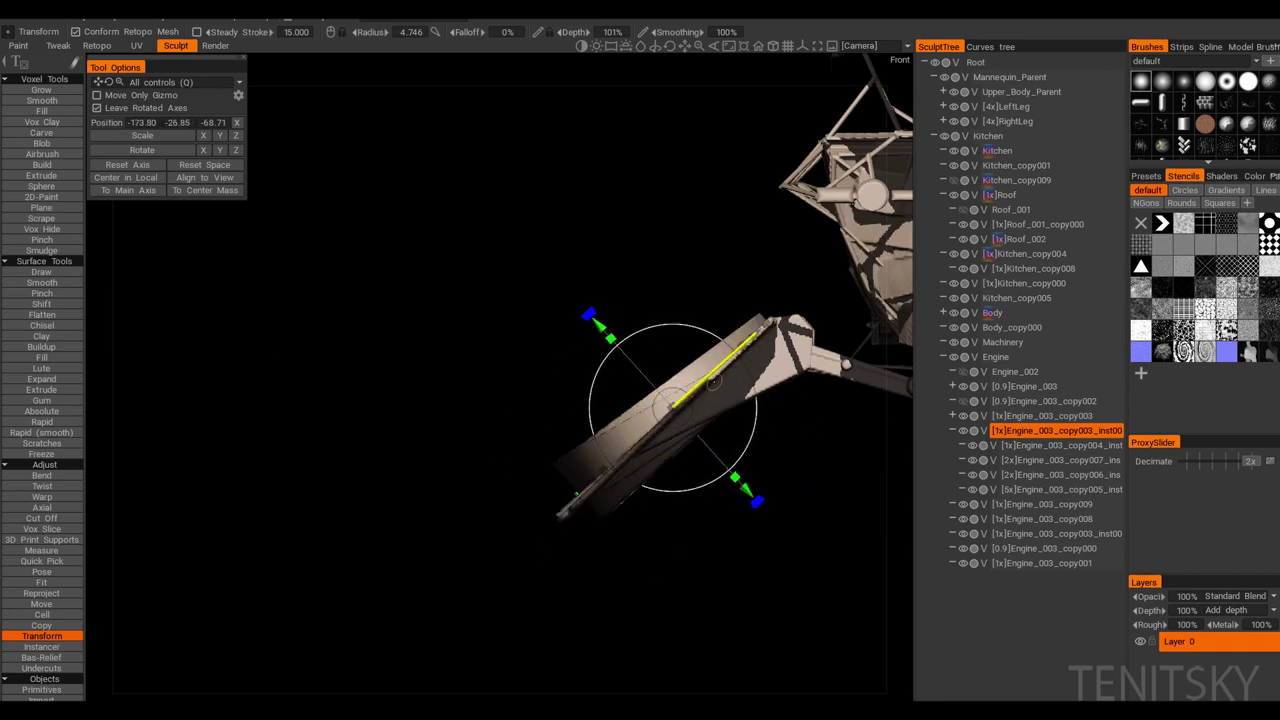
left_click(1055, 533)
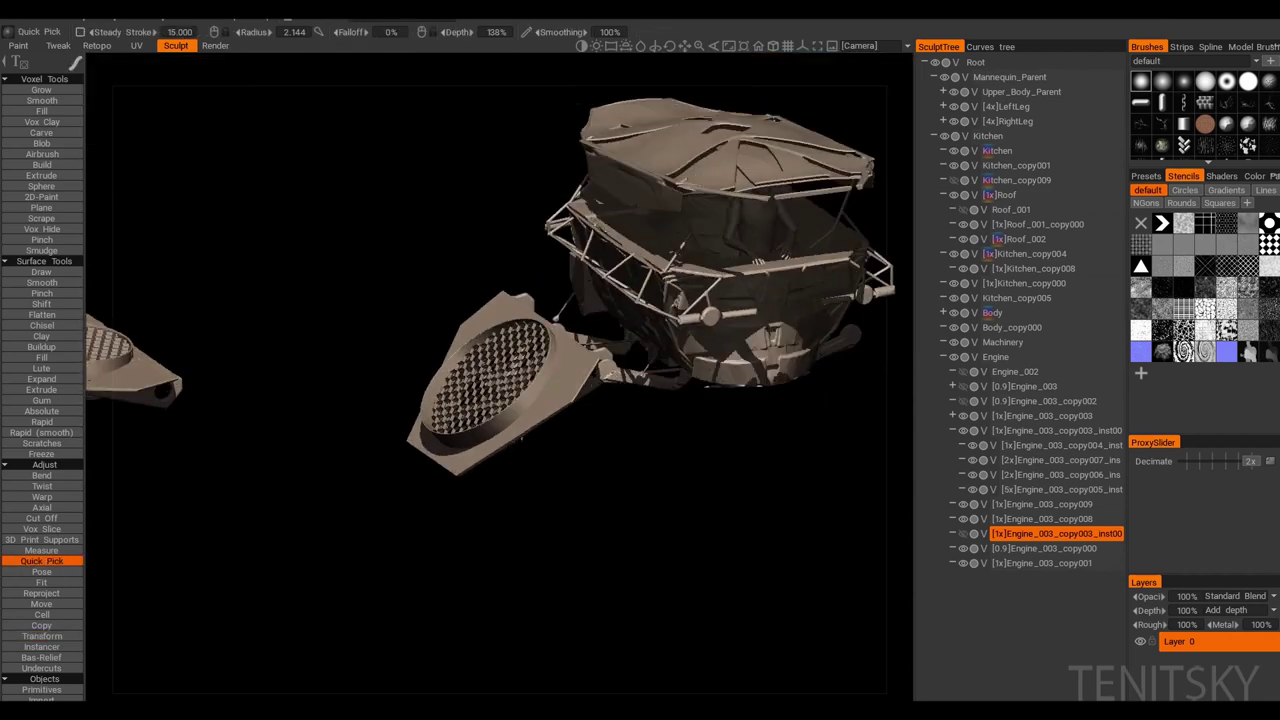
left_click(470, 385)
left_click_drag(470, 385, 513, 395)
Step: Trim the instanced pod with a straight Cut Off, splitting off the excess piece
left_click(266, 362)
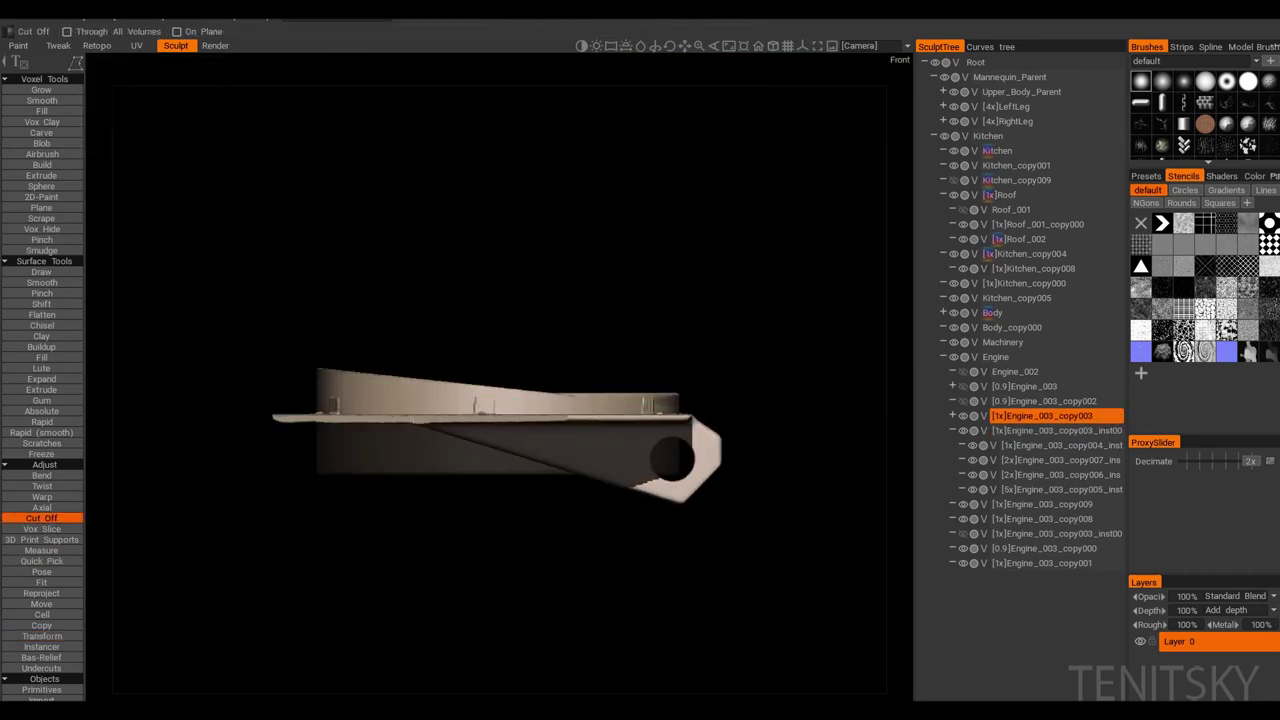
key("Return")
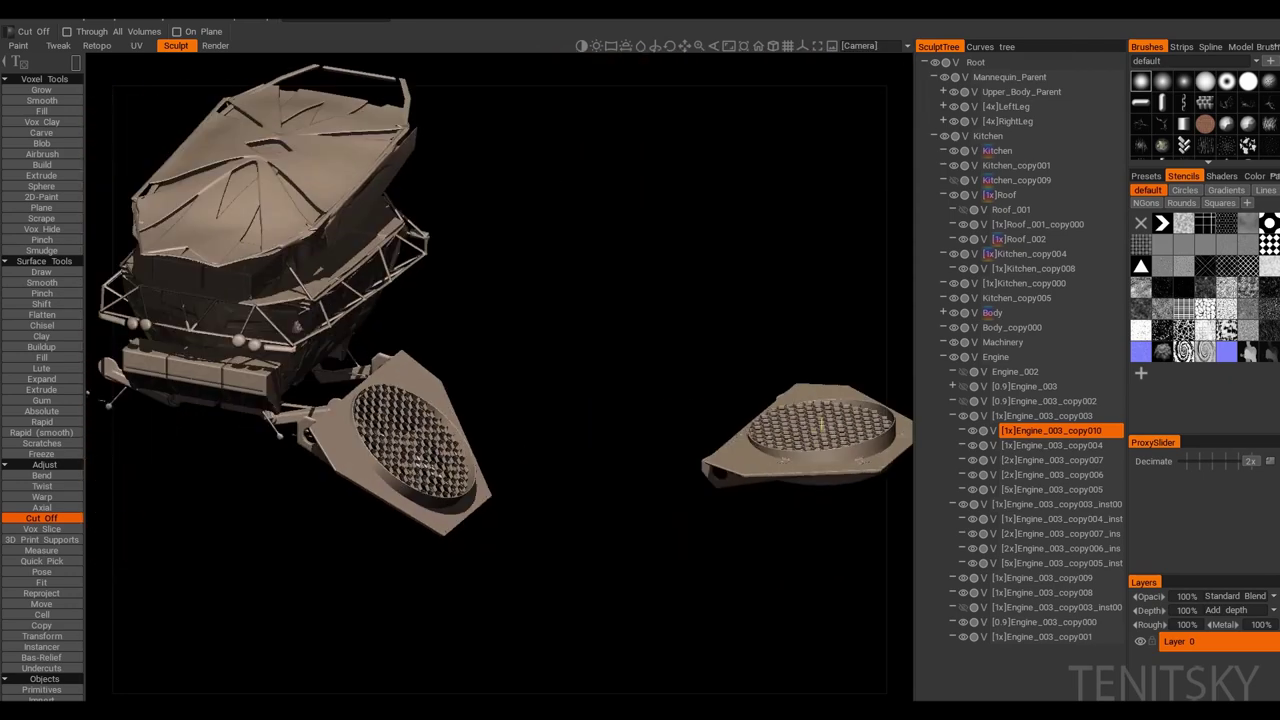
left_click(1060, 534)
left_click(41, 636)
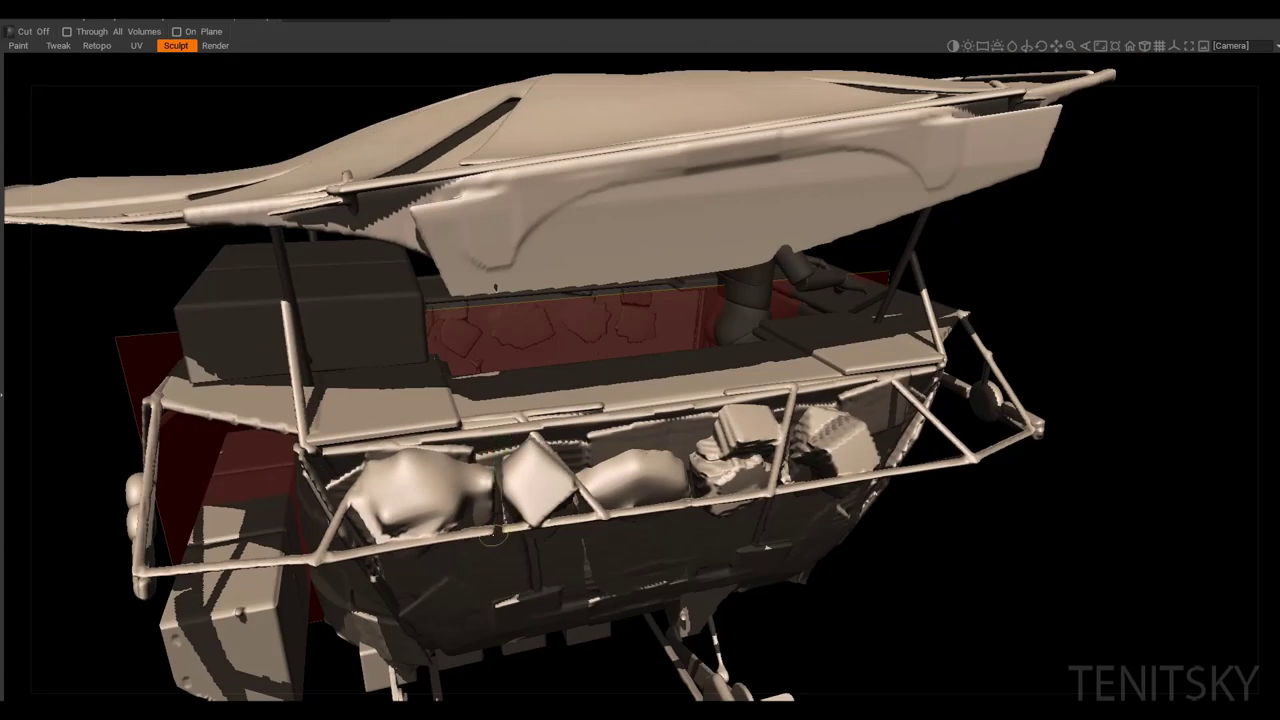
key("shift")
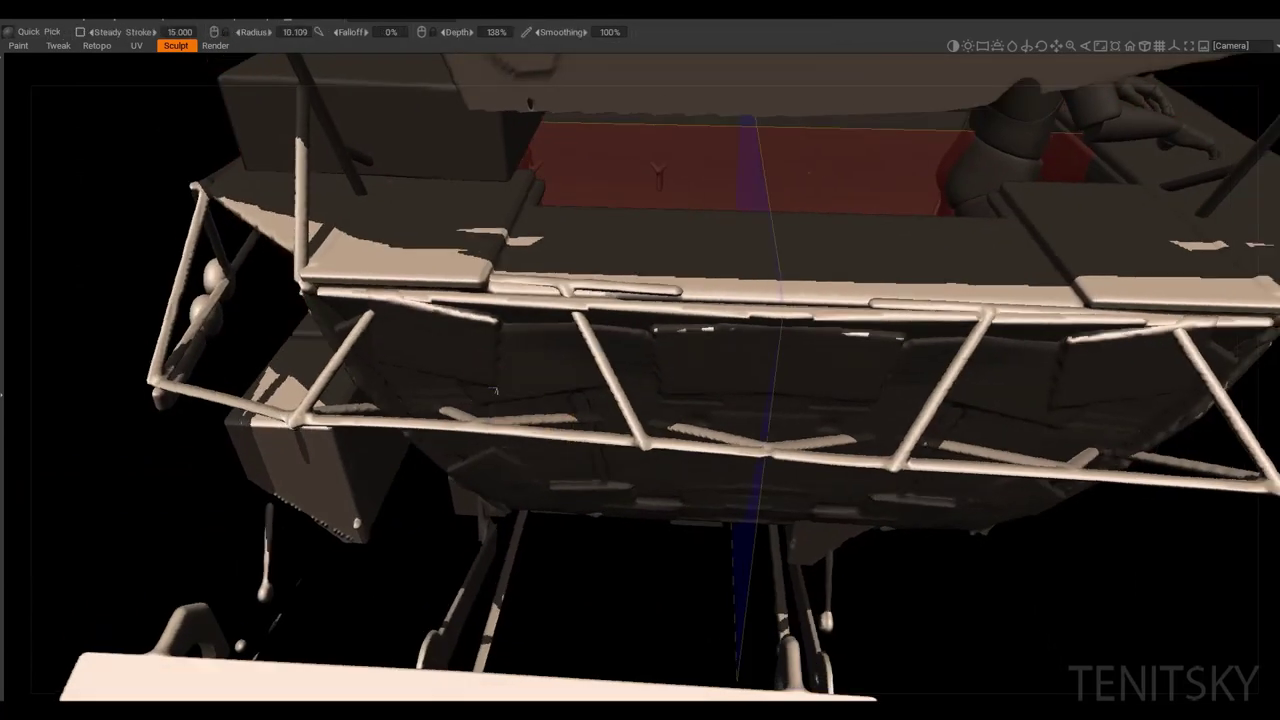
Step: Place voxel spheres along the engine frame, checking the underside and front
key("Tab")
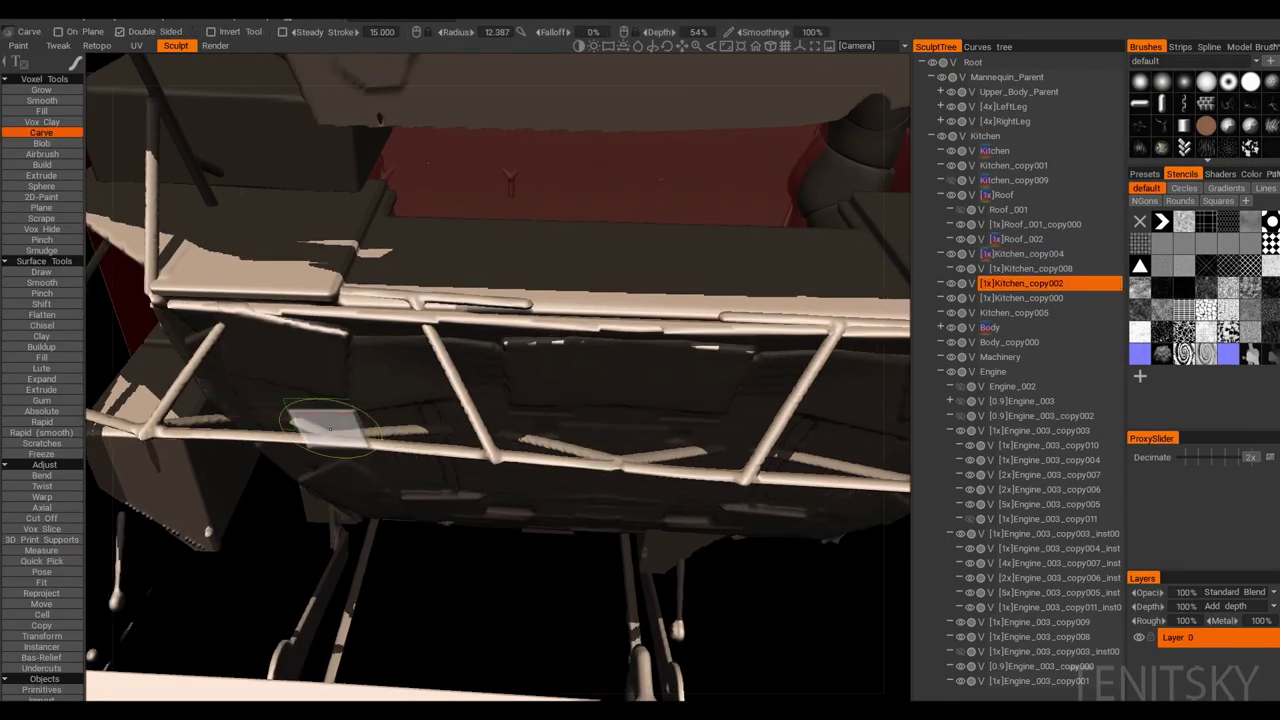
left_click(41, 186)
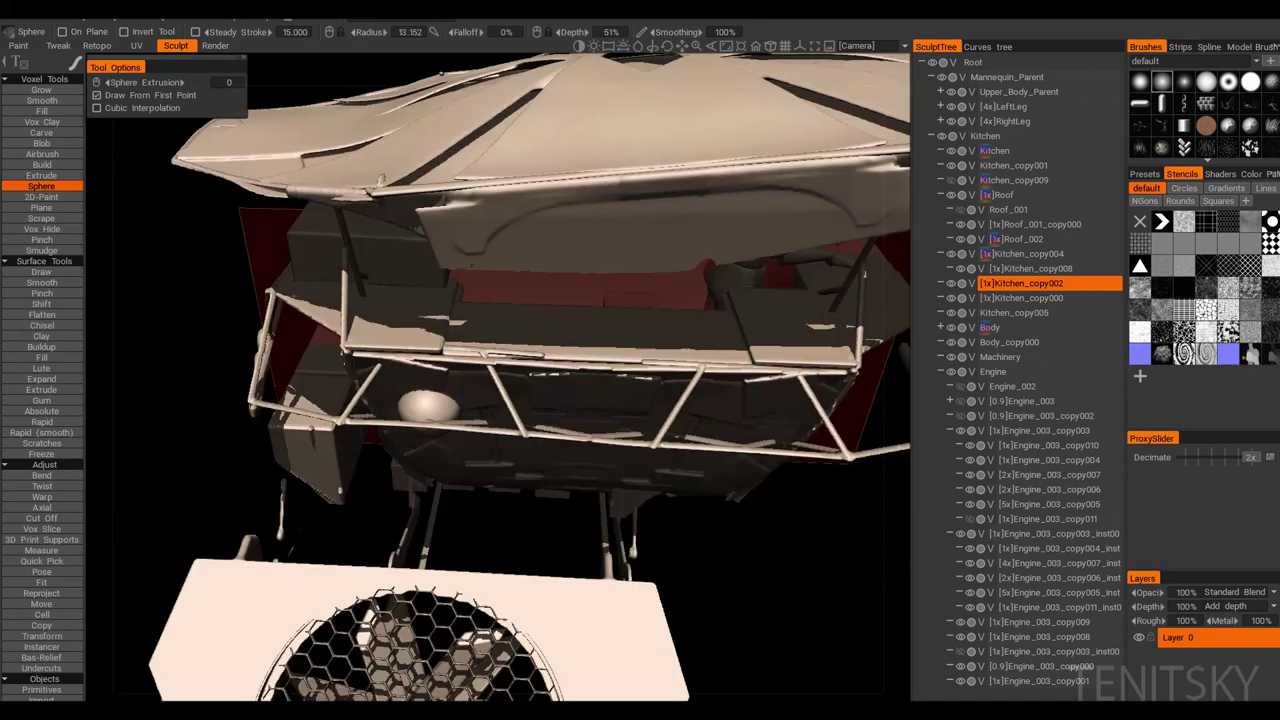
left_click(447, 445)
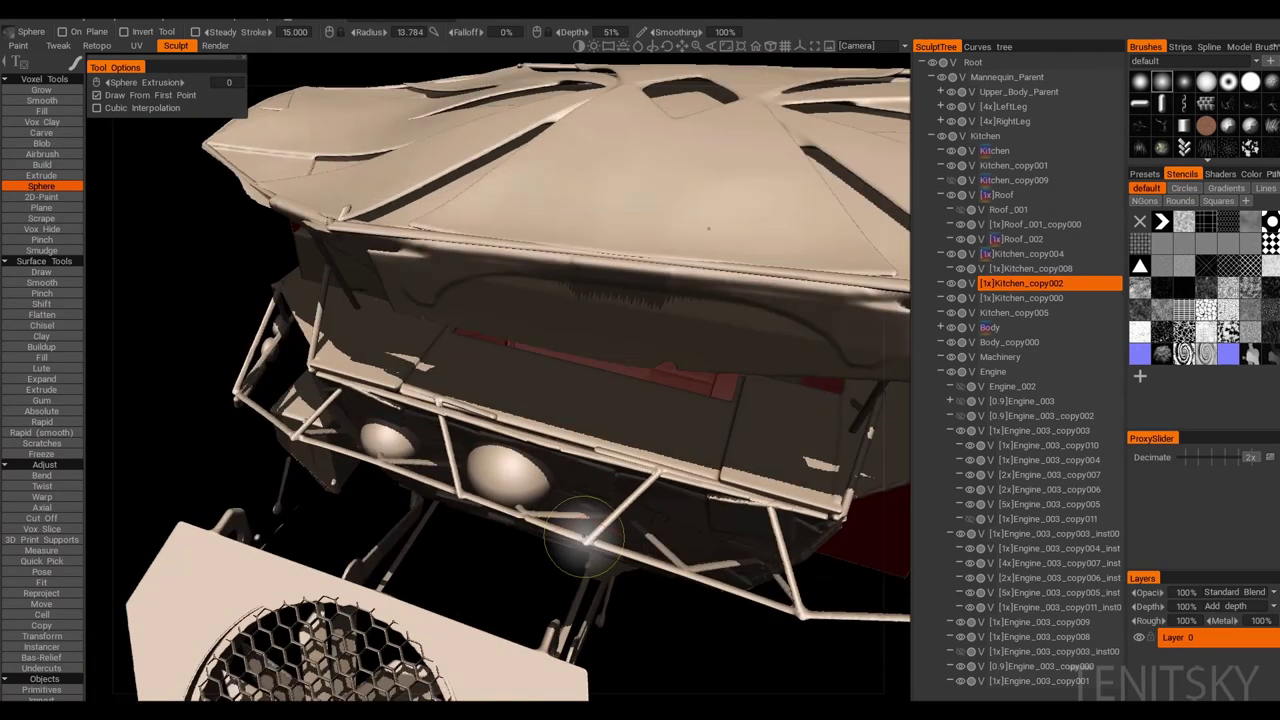
right_click_drag(583, 538, 652, 445)
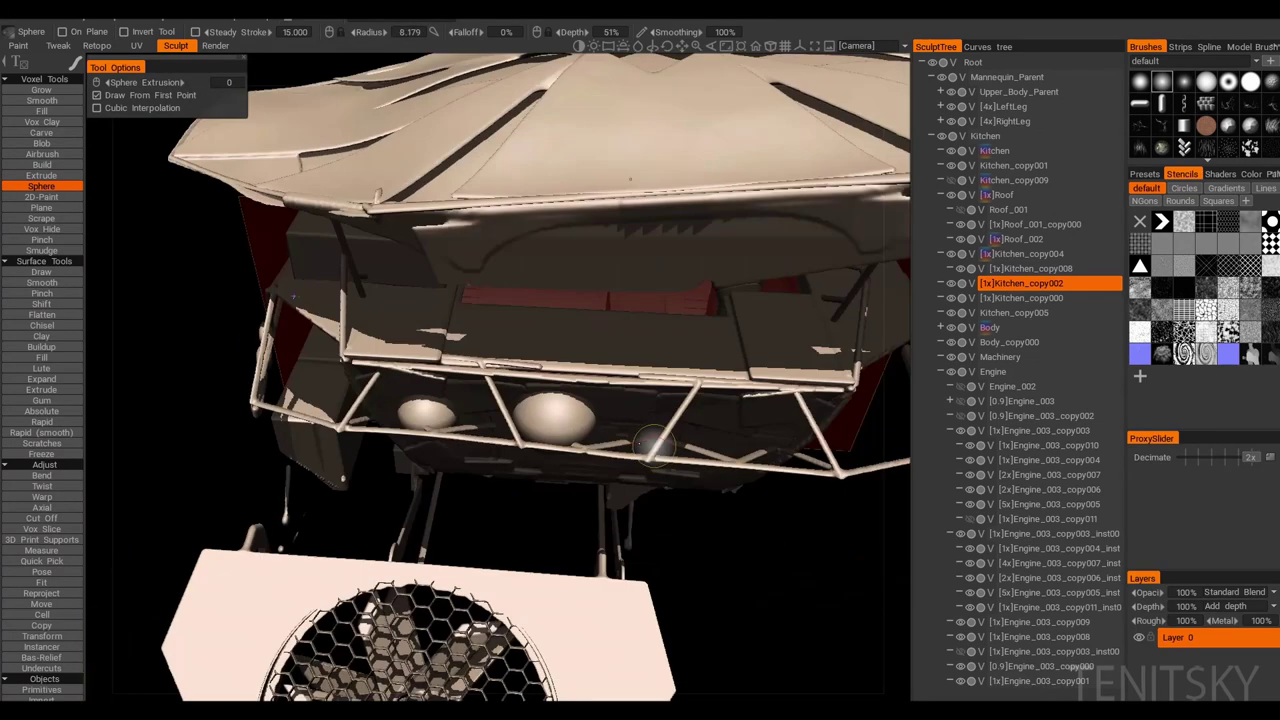
middle_click_drag(617, 443, 600, 478)
middle_click_drag(575, 450, 600, 455)
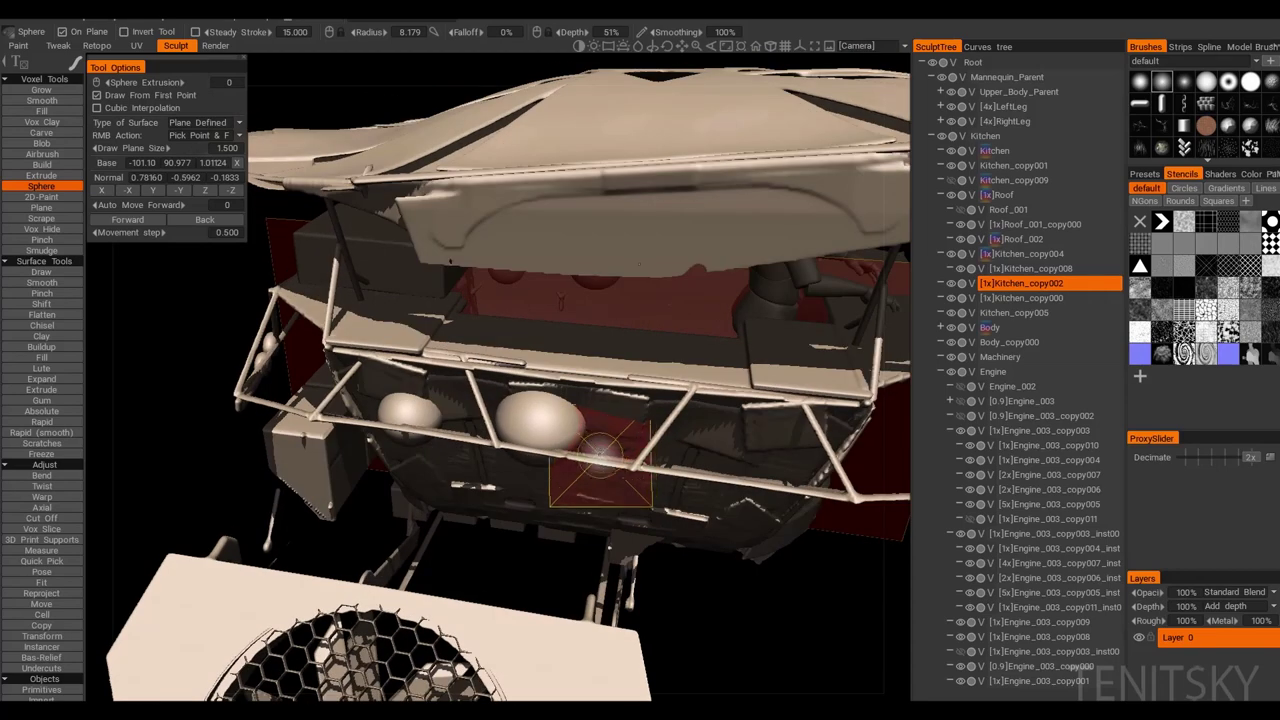
scroll(605, 450, "down", 5)
scroll(630, 478, "up", 5)
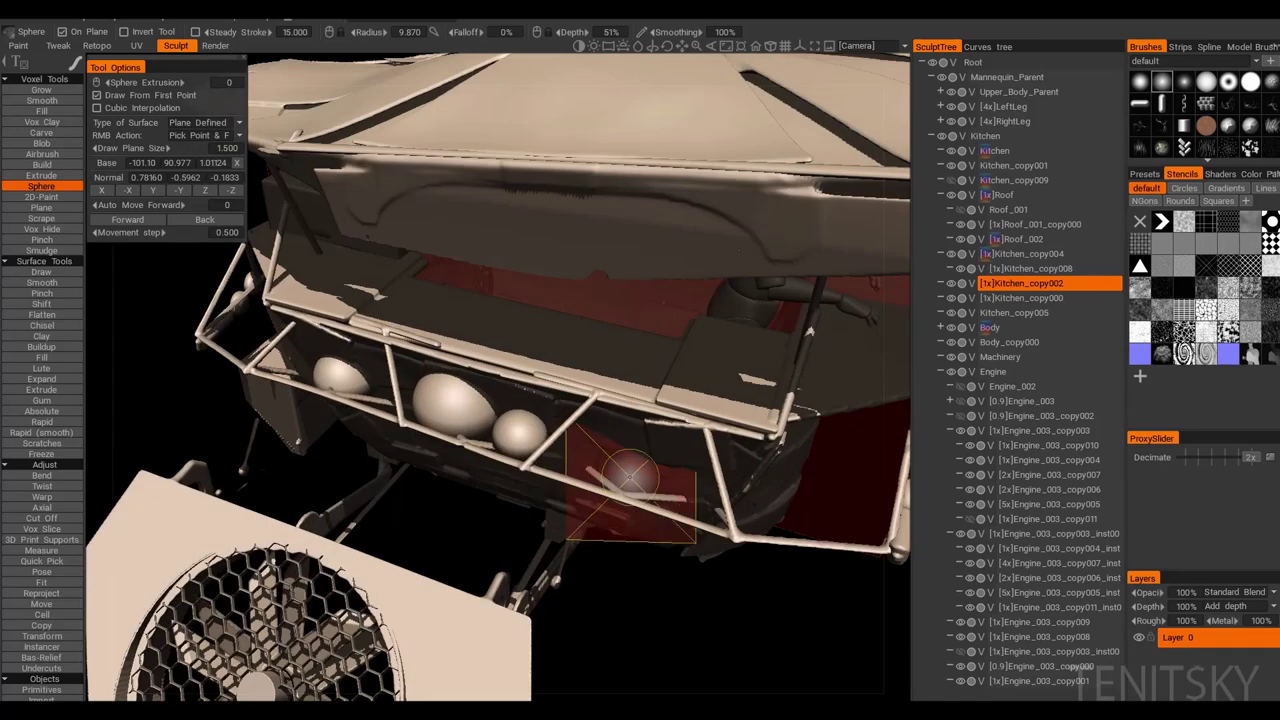
middle_click_drag(625, 515, 514, 455)
middle_click_drag(625, 440, 557, 497)
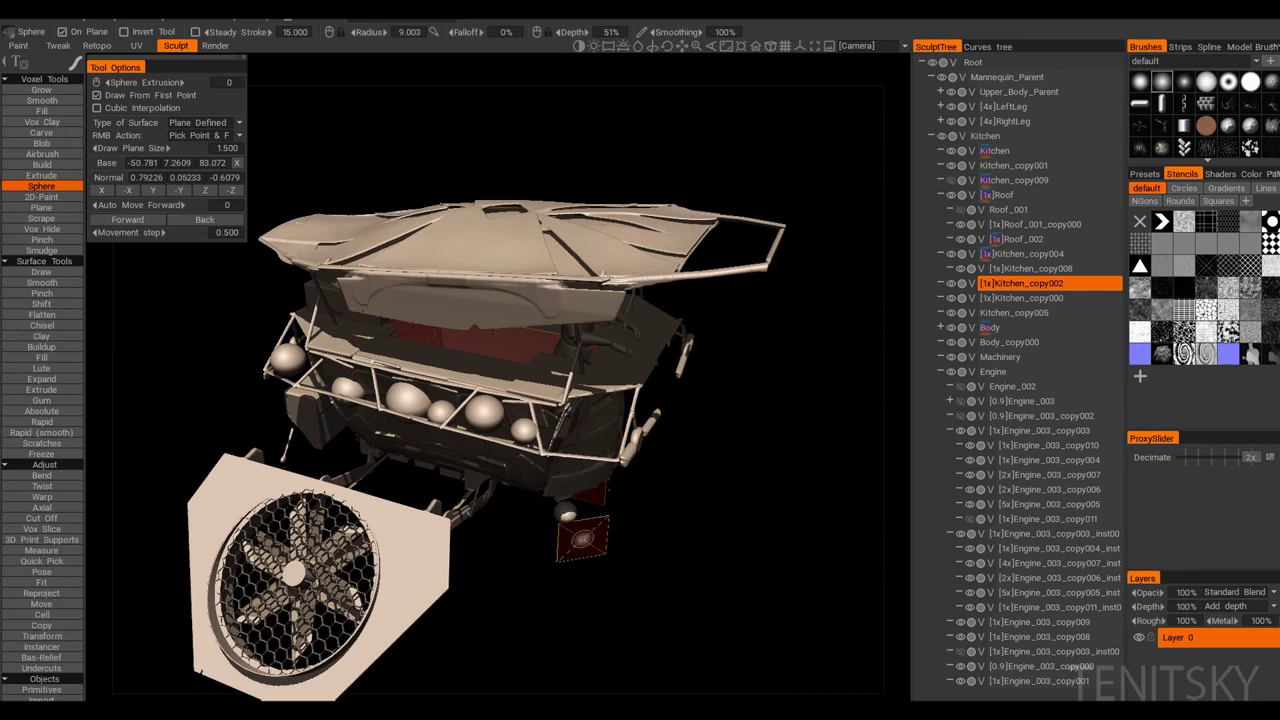
middle_click_drag(582, 538, 560, 488)
Step: Pick the Kitchen_copy003 layer from the model and return to the Sphere tool at radius 2.005
left_click(41, 561)
mouse_move(500, 450)
middle_mouse_down()
mouse_move(540, 480)
mouse_move(560, 470)
middle_mouse_up()
left_click(1022, 254)
scroll(484, 377, "up", 5)
scroll(484, 377, "down", 4)
scroll(484, 377, "up", 1)
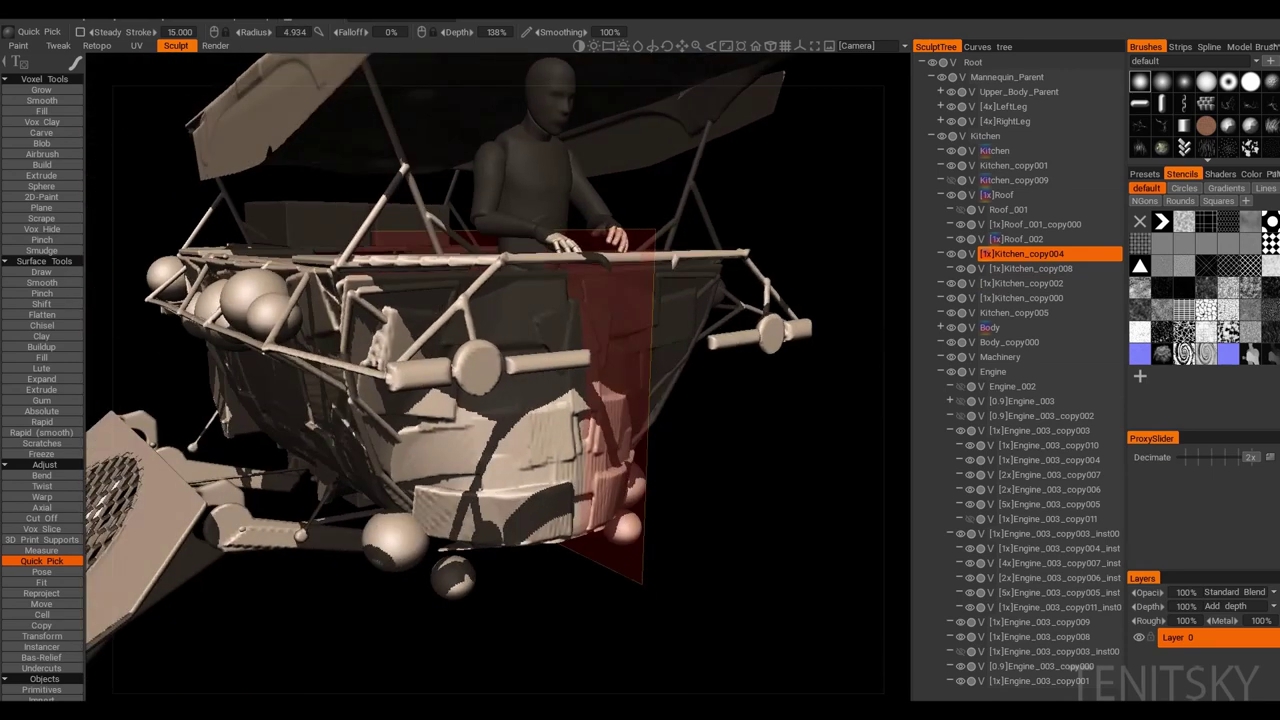
left_click(400, 540)
middle_click_drag(450, 400, 400, 380)
left_click(41, 186)
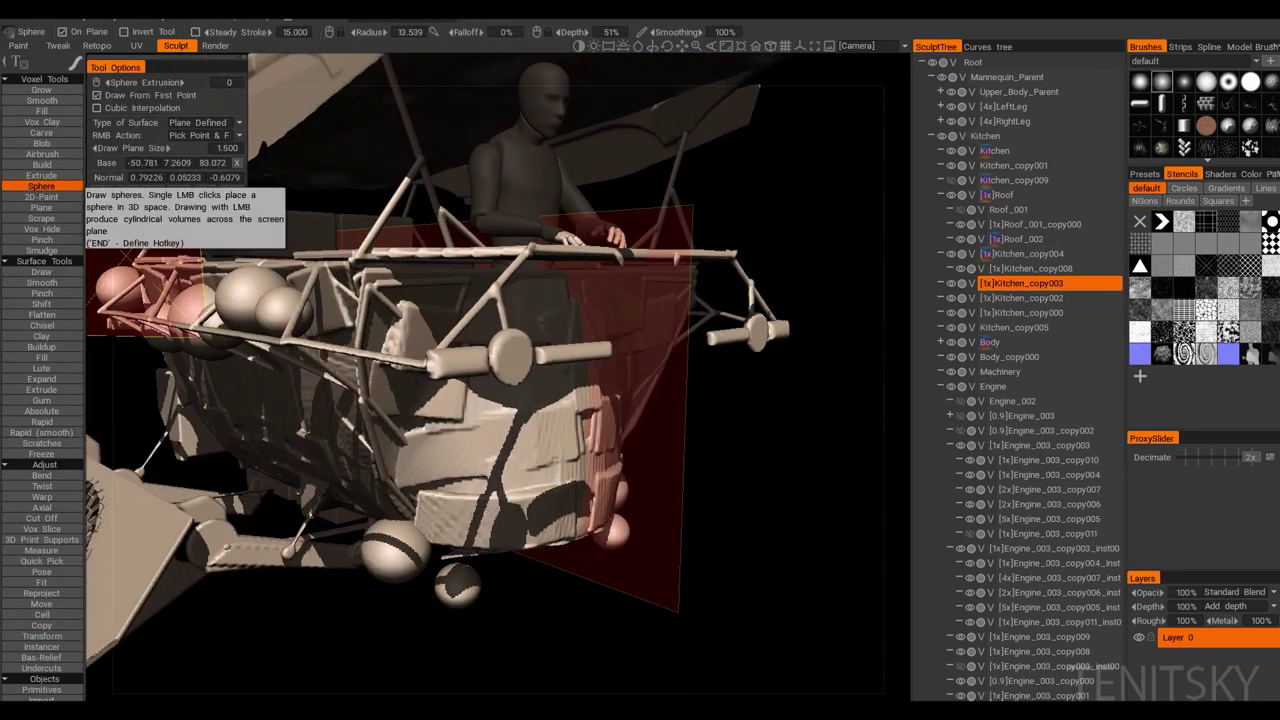
mouse_move(500, 470)
middle_mouse_down()
mouse_move(528, 490)
mouse_move(604, 304)
mouse_move(700, 288)
mouse_move(782, 331)
mouse_move(760, 320)
mouse_move(874, 447)
mouse_move(92, 578)
mouse_move(500, 420)
mouse_move(420, 380)
mouse_move(548, 314)
mouse_move(548, 490)
middle_mouse_up()
Step: Pick the roof layer, duplicate the kitchen layer with Ctrl+D, and frame a top-down view
key("h")
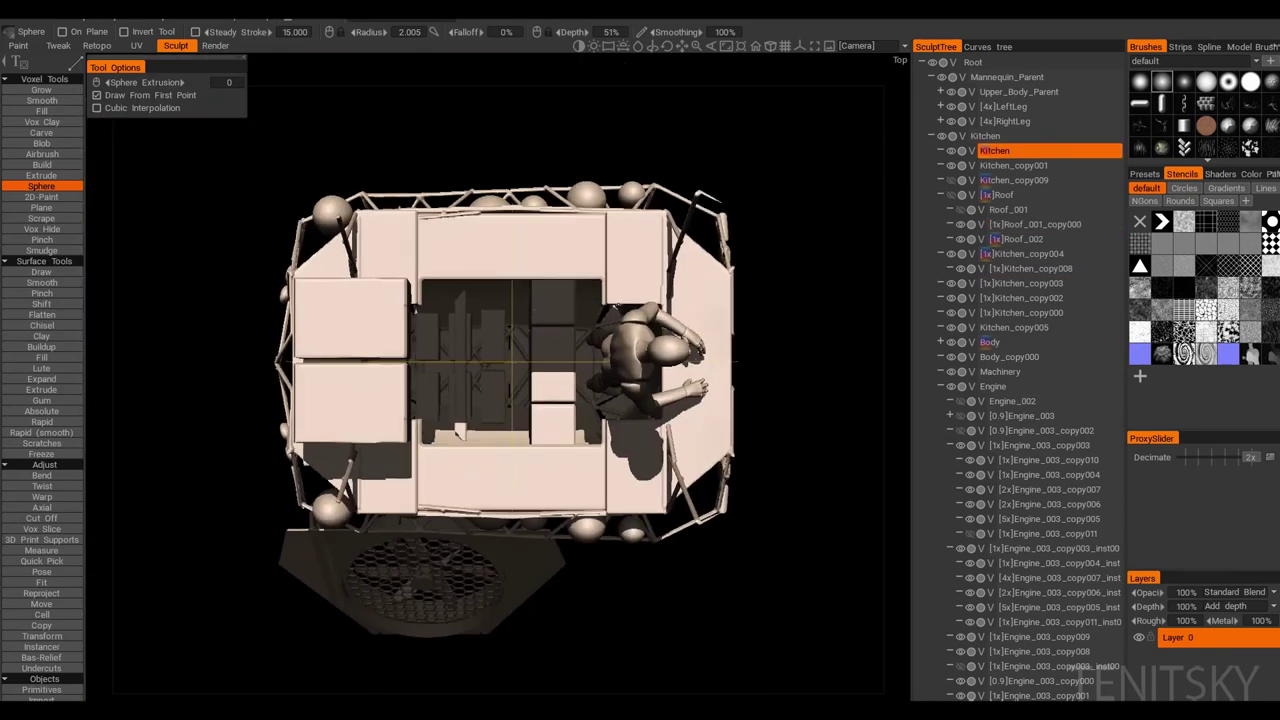
scroll(519, 360, "up", 3)
key("ctrl+d")
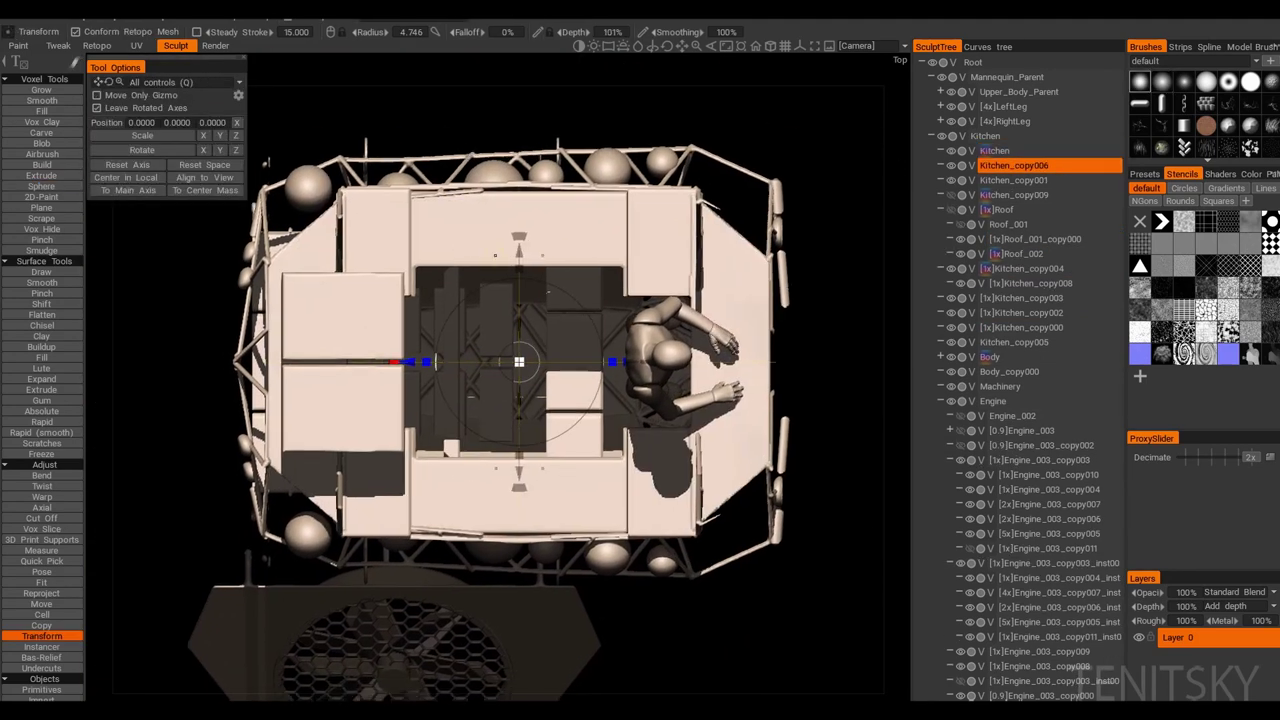
left_click(41, 197)
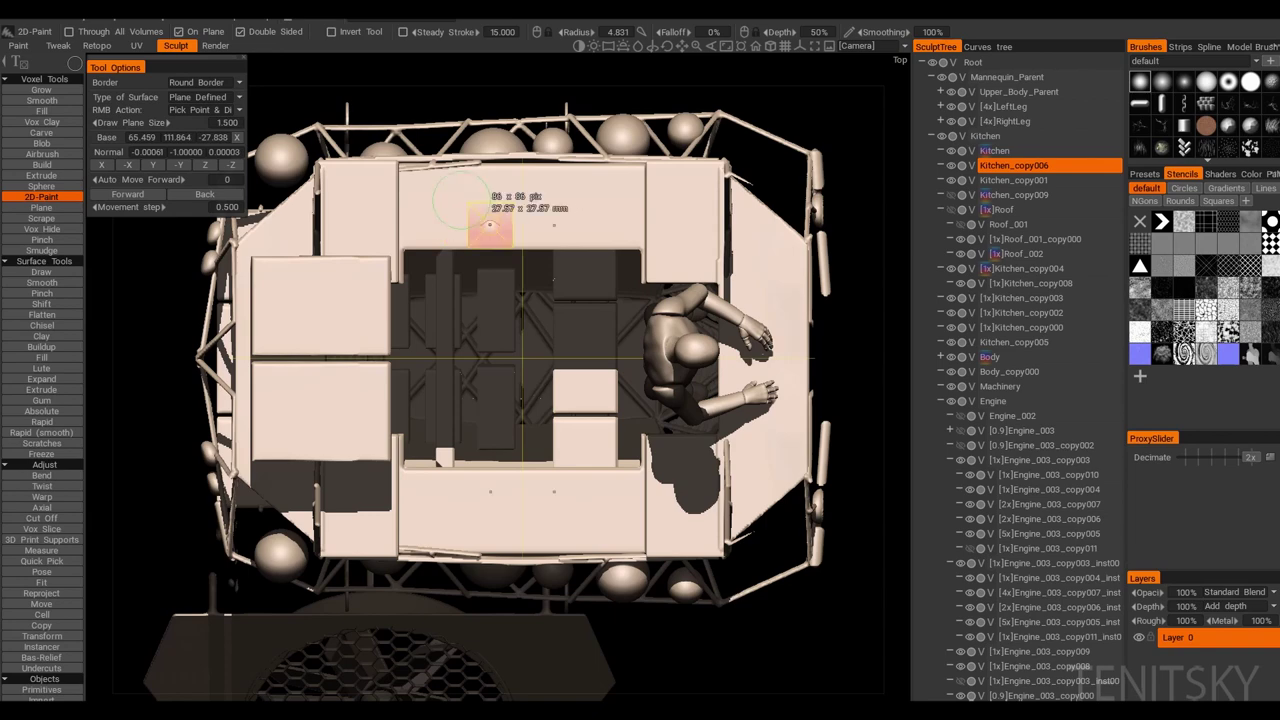
mouse_move(489, 226)
middle_mouse_down()
mouse_move(457, 200)
mouse_move(500, 210)
mouse_move(529, 194)
mouse_move(487, 265)
mouse_move(540, 380)
middle_mouse_up()
left_click(41, 518)
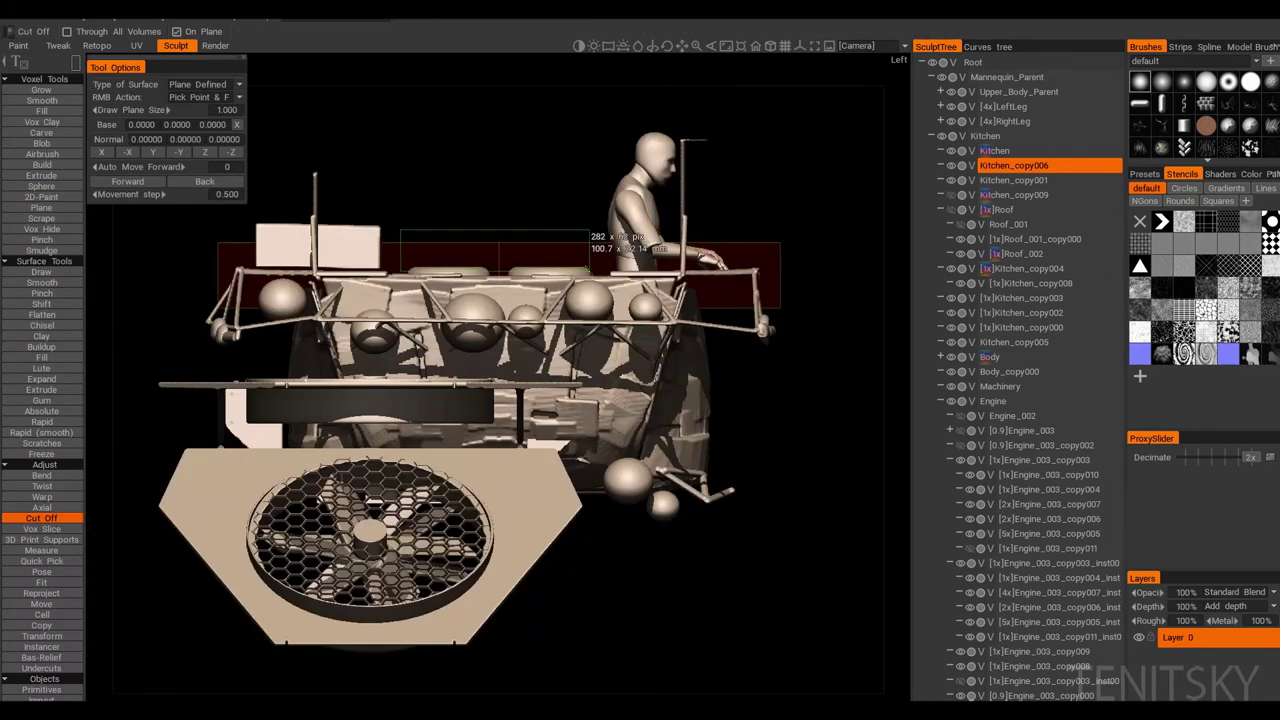
middle_click_drag(595, 240, 604, 350)
key("Tab")
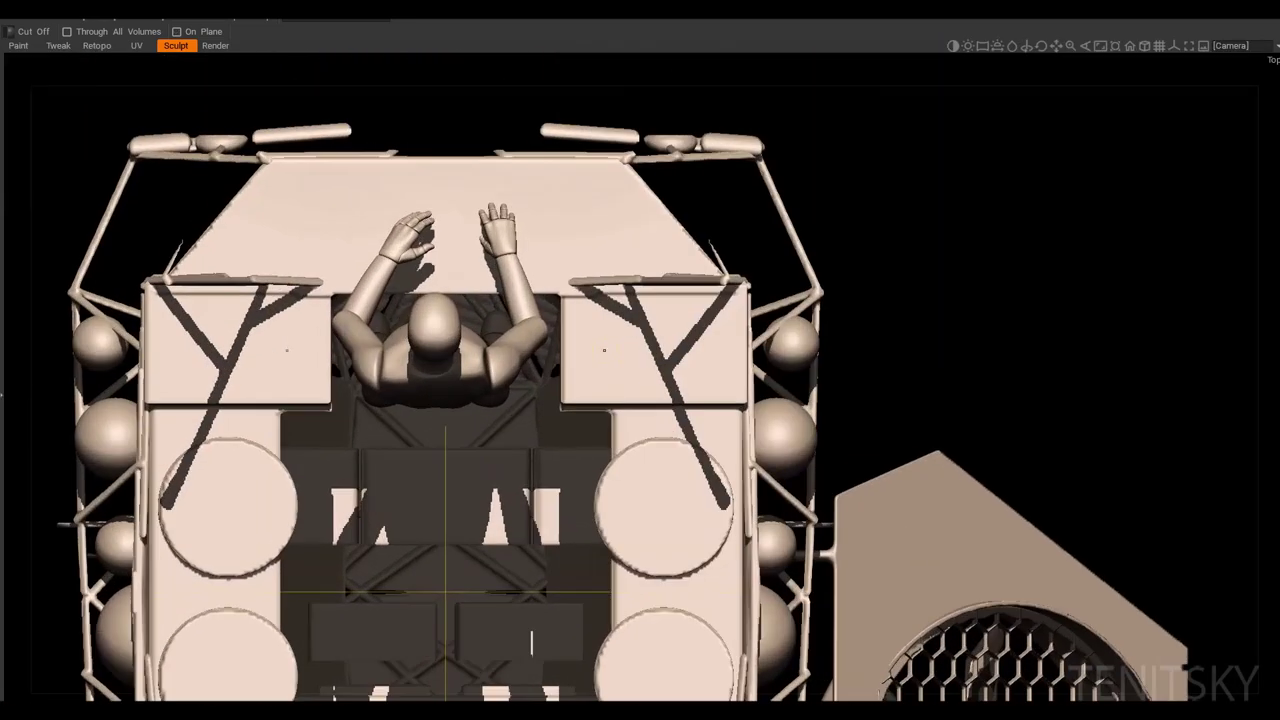
Step: Set the drawing plane on the upper side panel surface
right_click(616, 332)
right_click(719, 389)
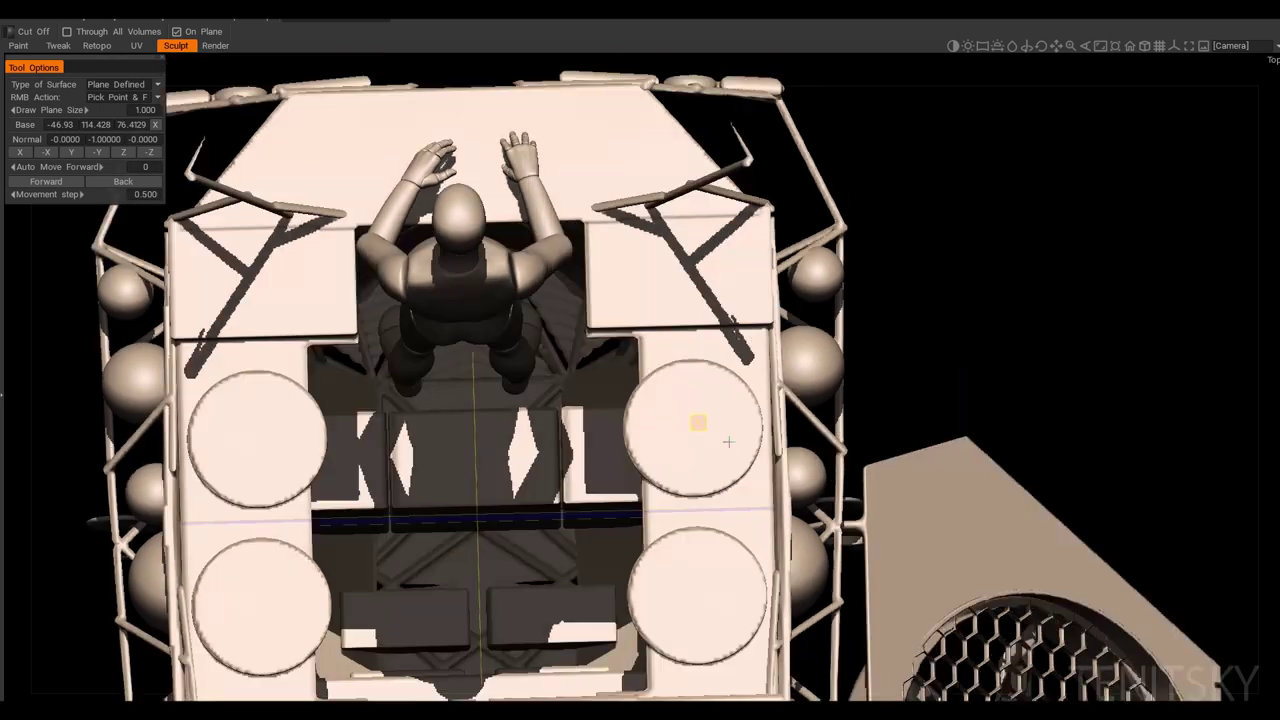
right_click(698, 424)
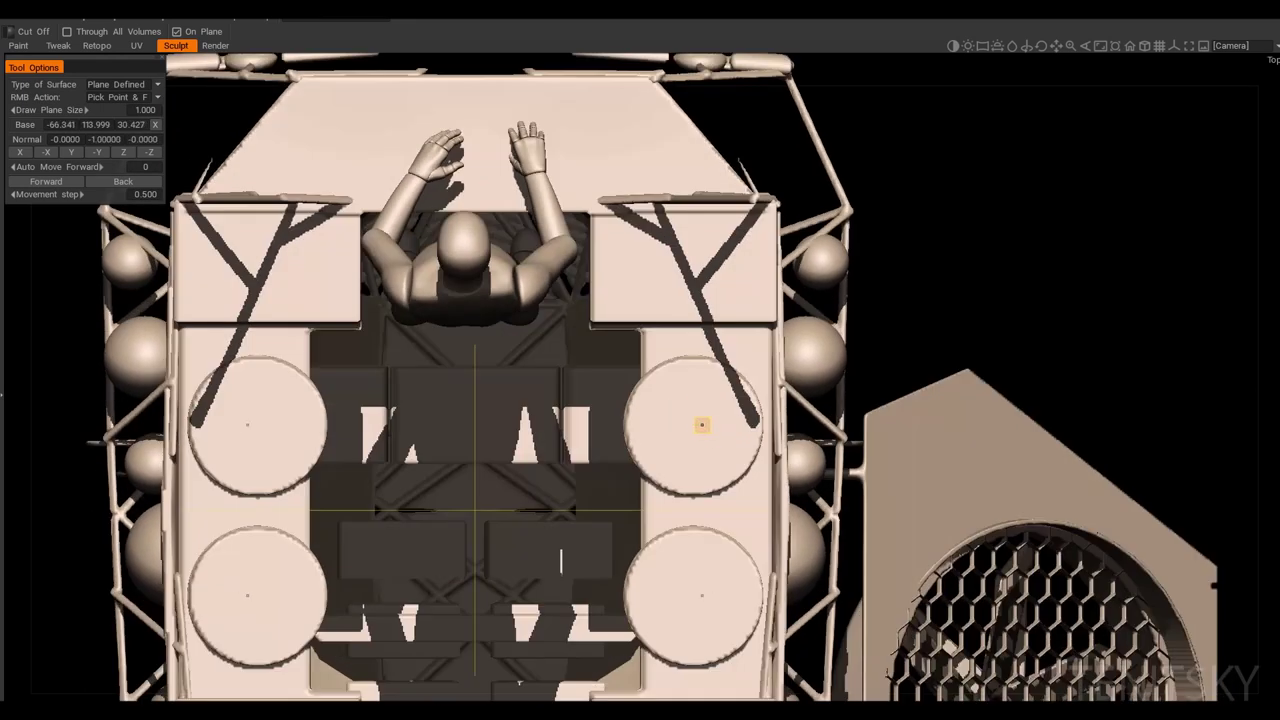
key("Tab")
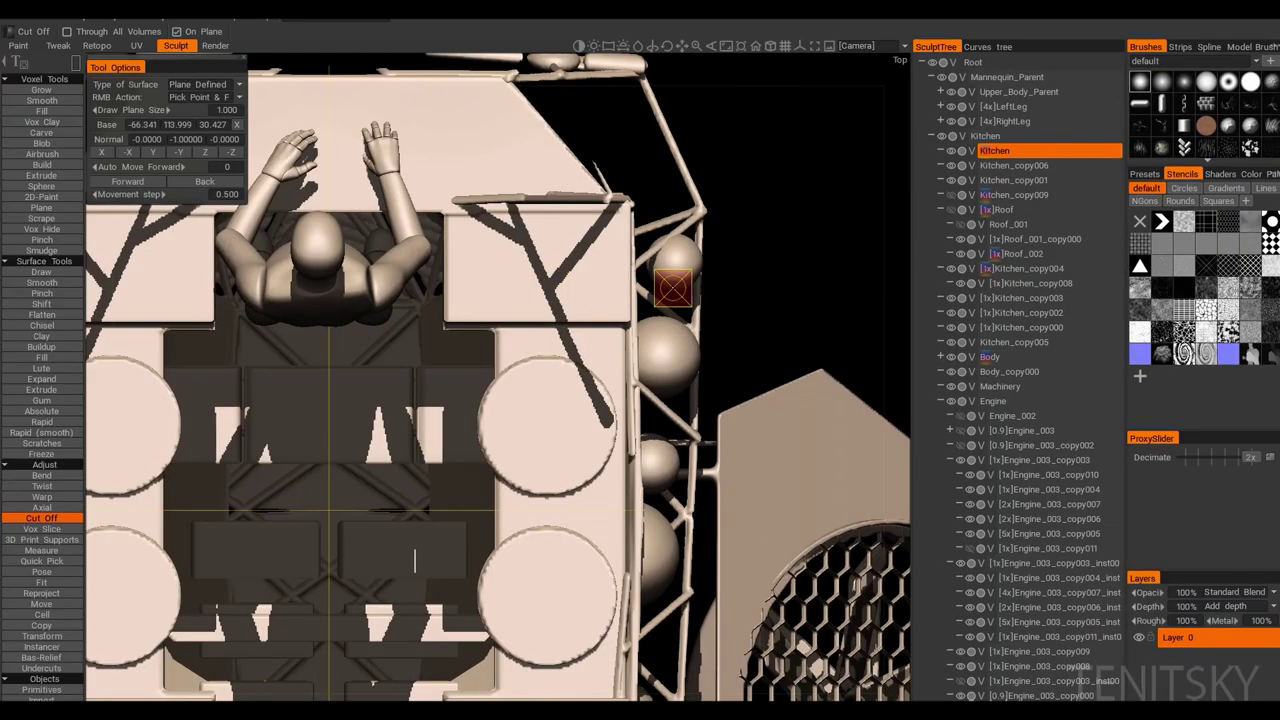
right_click(585, 295)
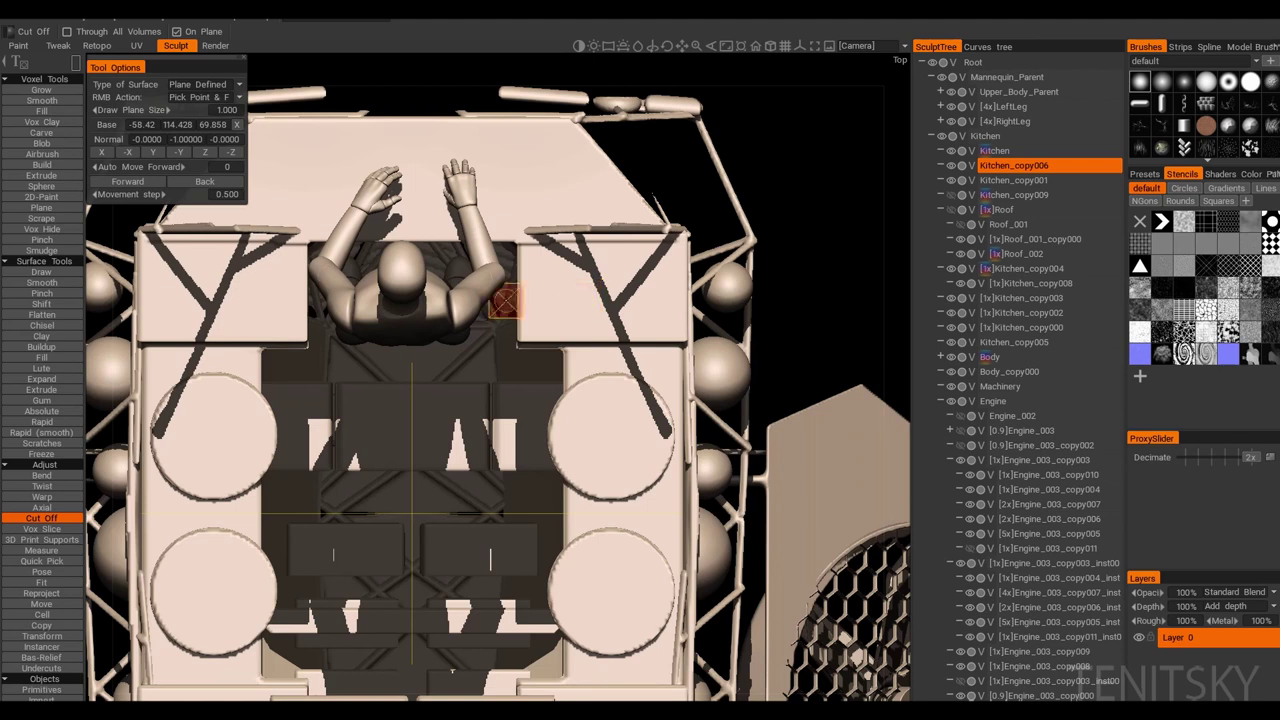
right_click(233, 283)
Step: Raise a mirrored rectangular Plane Border block on the upper-right panel
key("Tab")
key("e")
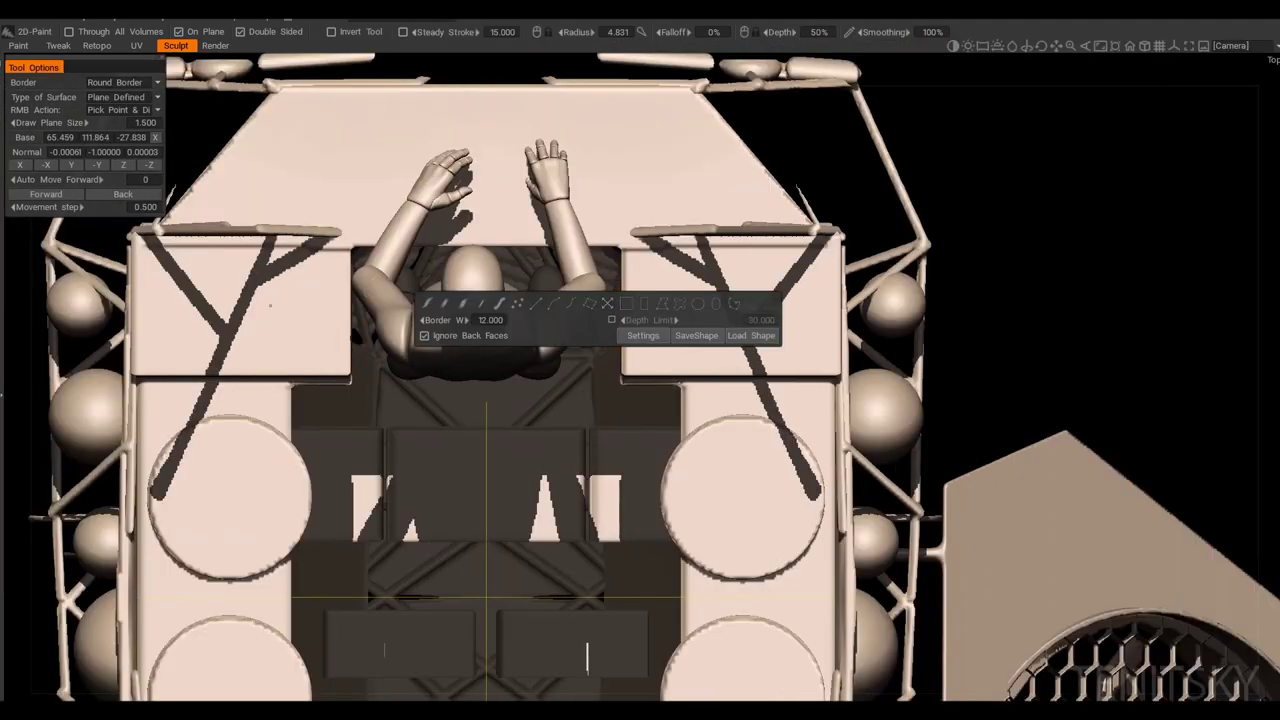
left_click(118, 110)
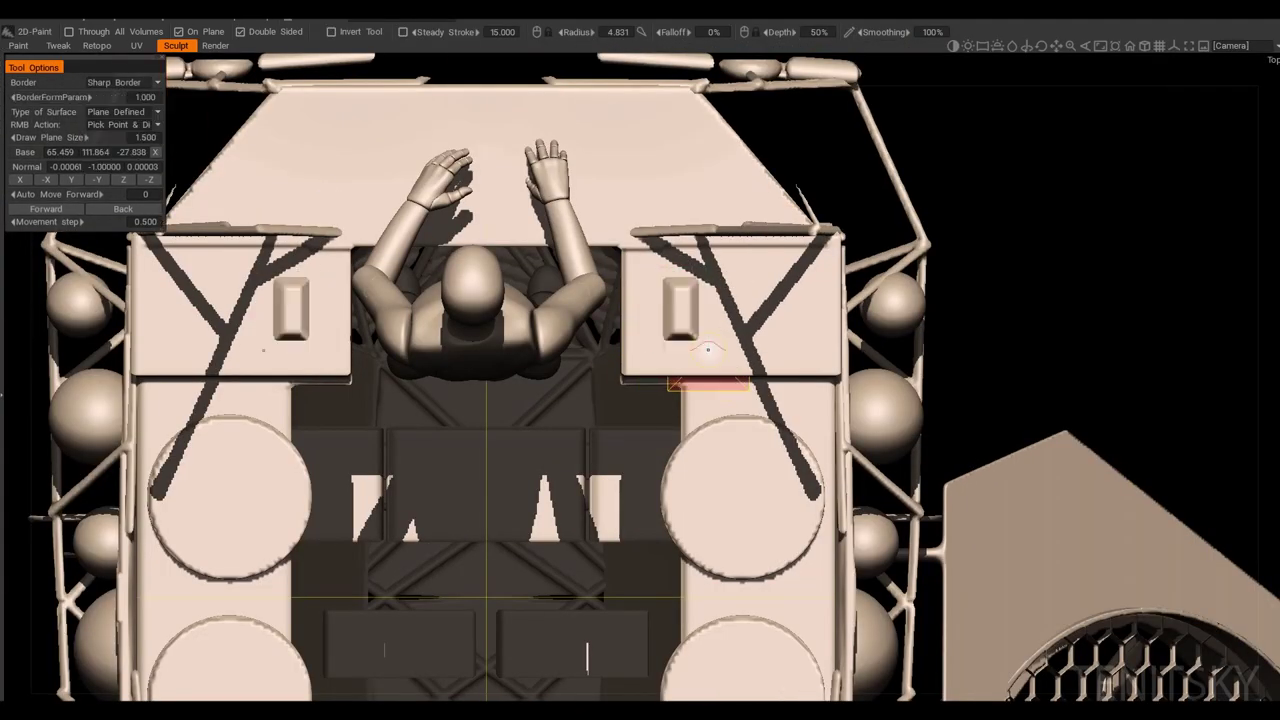
left_click_drag(694, 354, 695, 356)
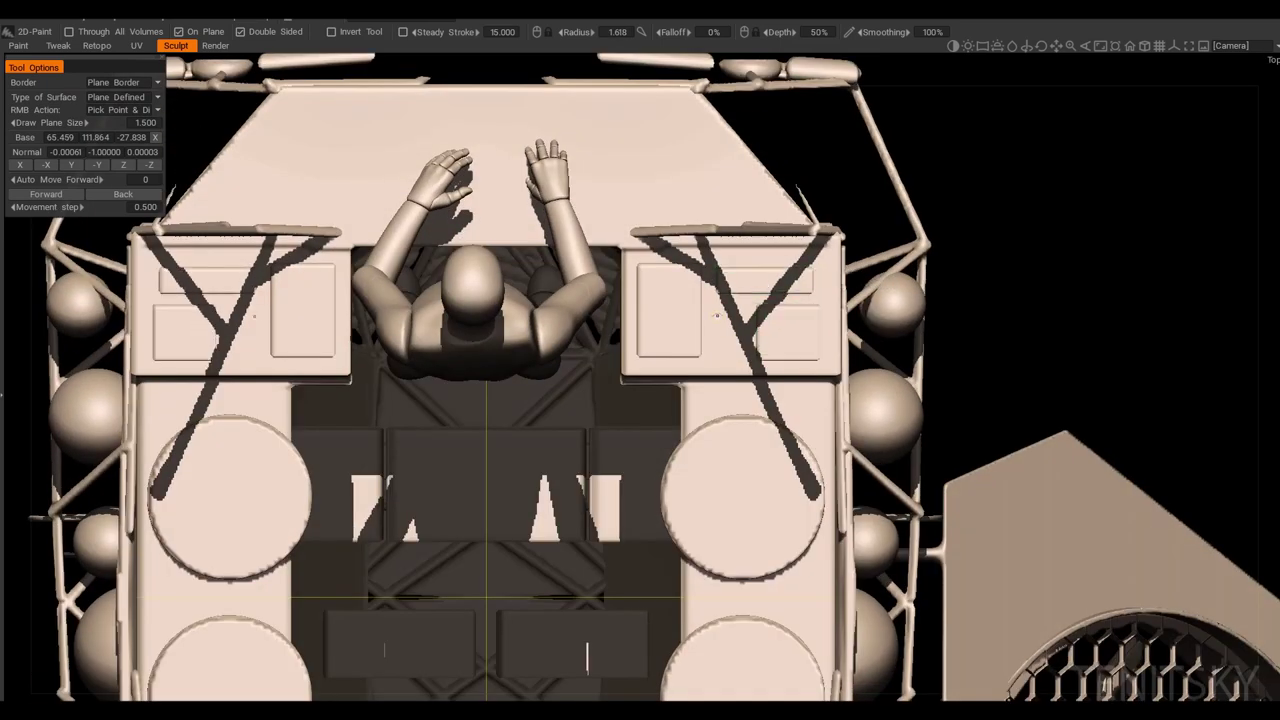
key("KP_8")
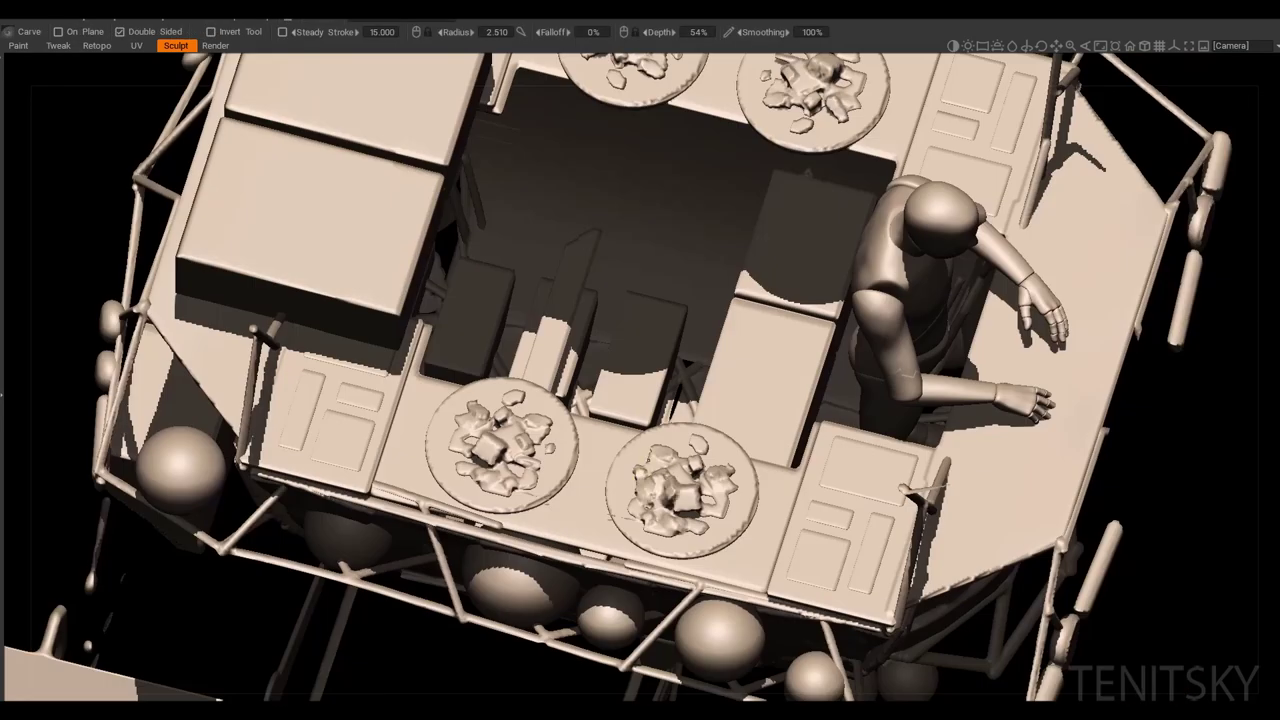
Step: Pan and zoom the top-down view to frame the plates and side counters
key("KP_8")
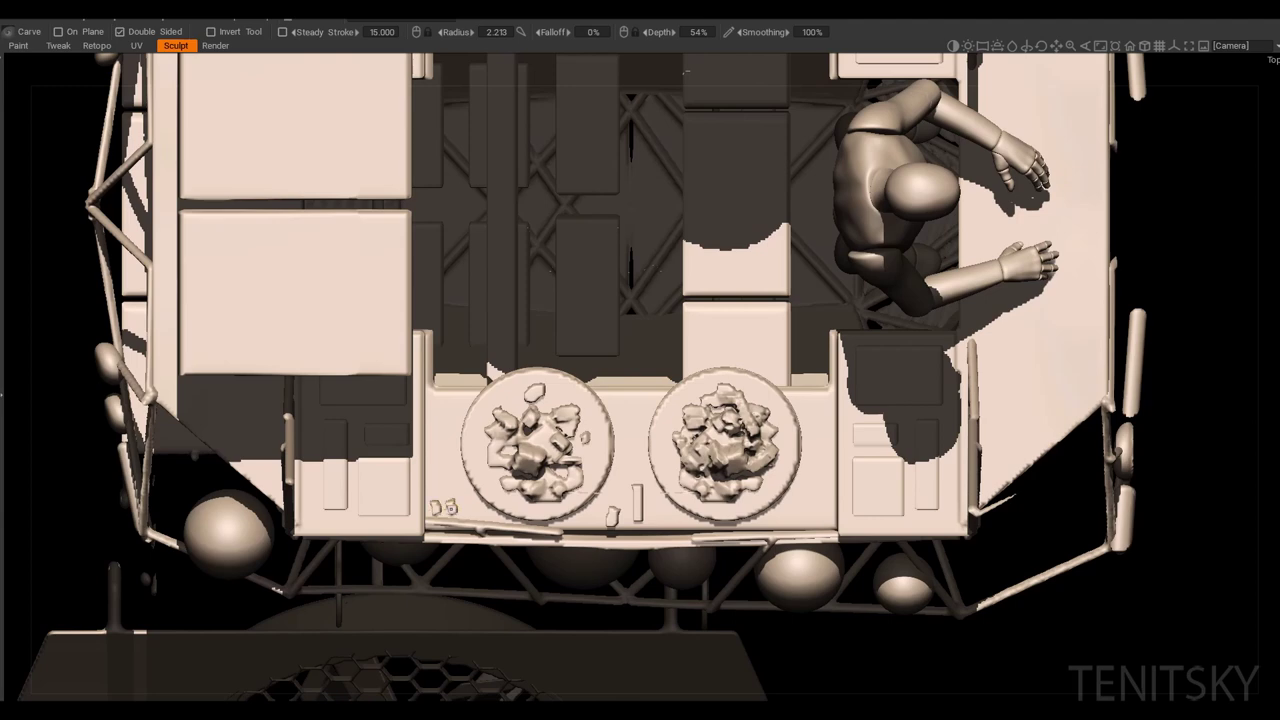
middle_click_drag(685, 72, 628, 62)
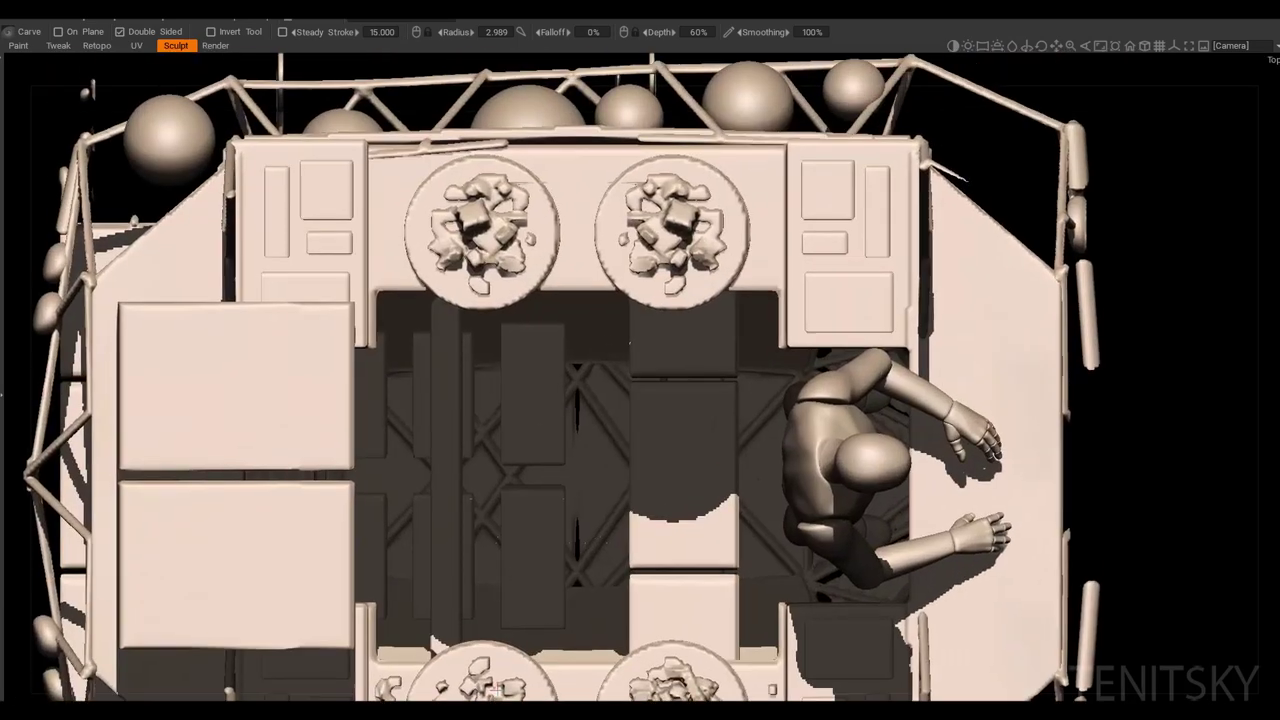
scroll(640, 320, "up", 3)
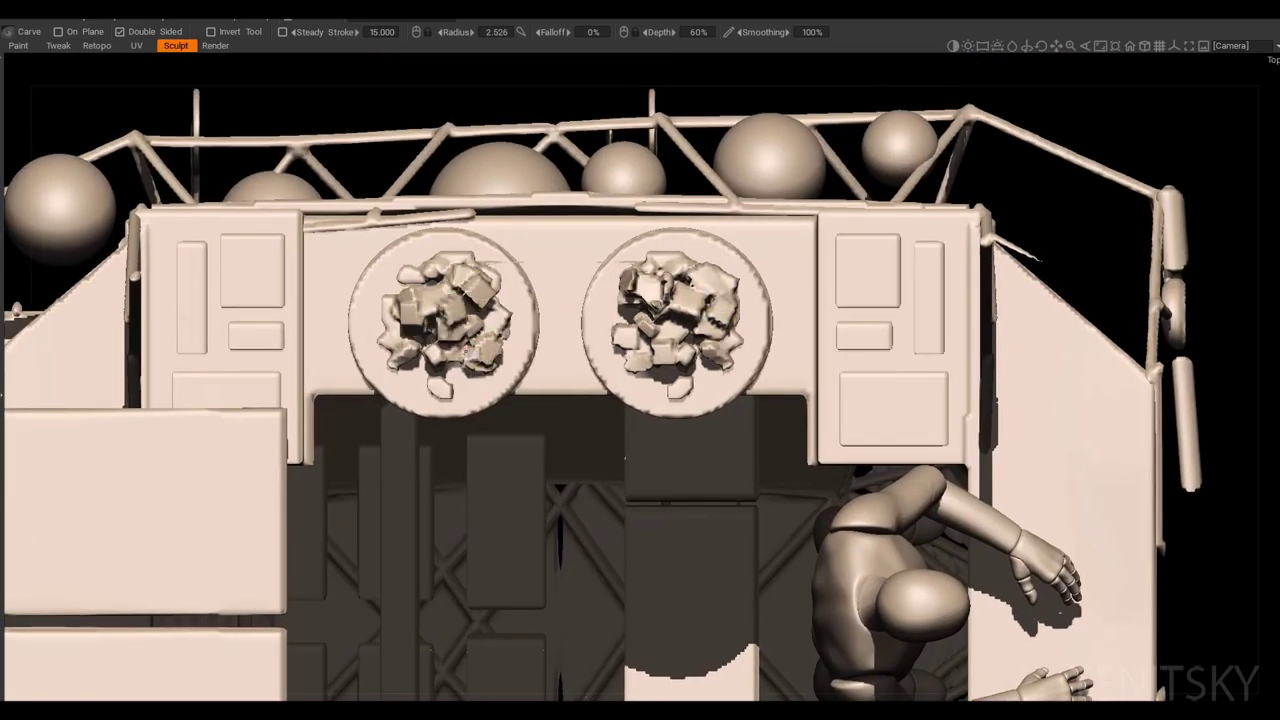
middle_click_drag(502, 292, 488, 296)
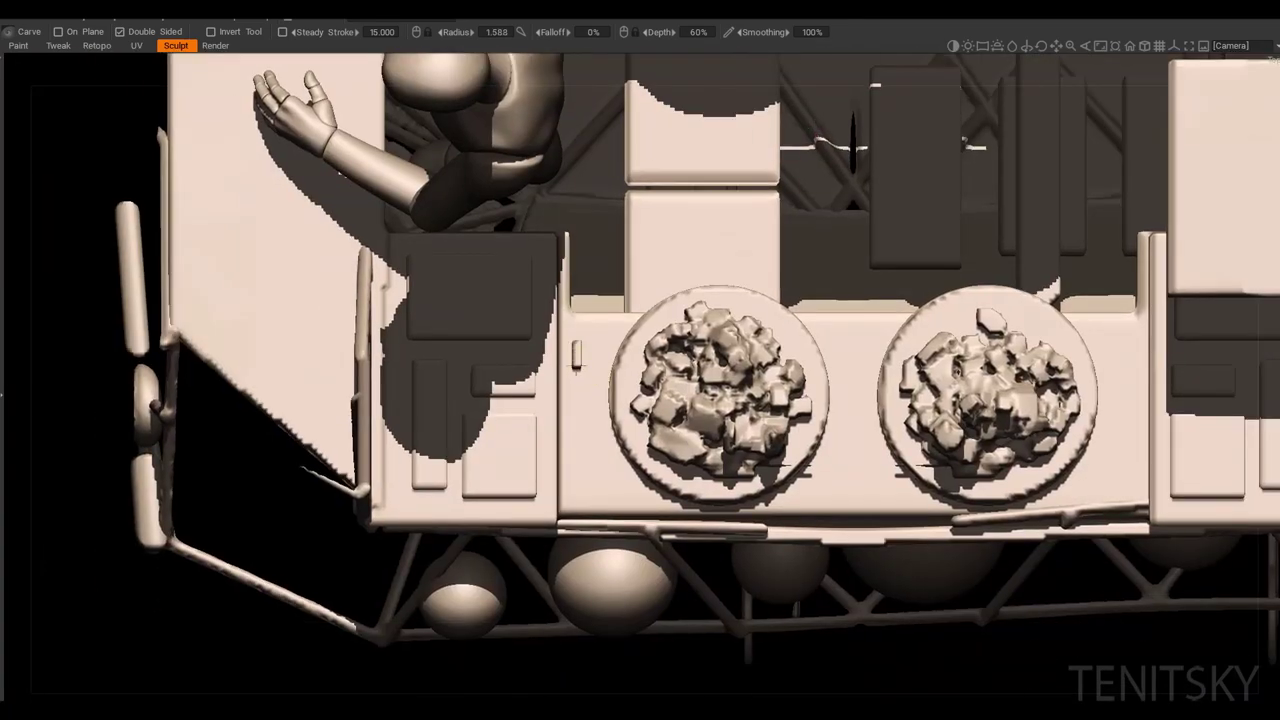
middle_click_drag(591, 395, 601, 371)
middle_click_drag(606, 326, 448, 356)
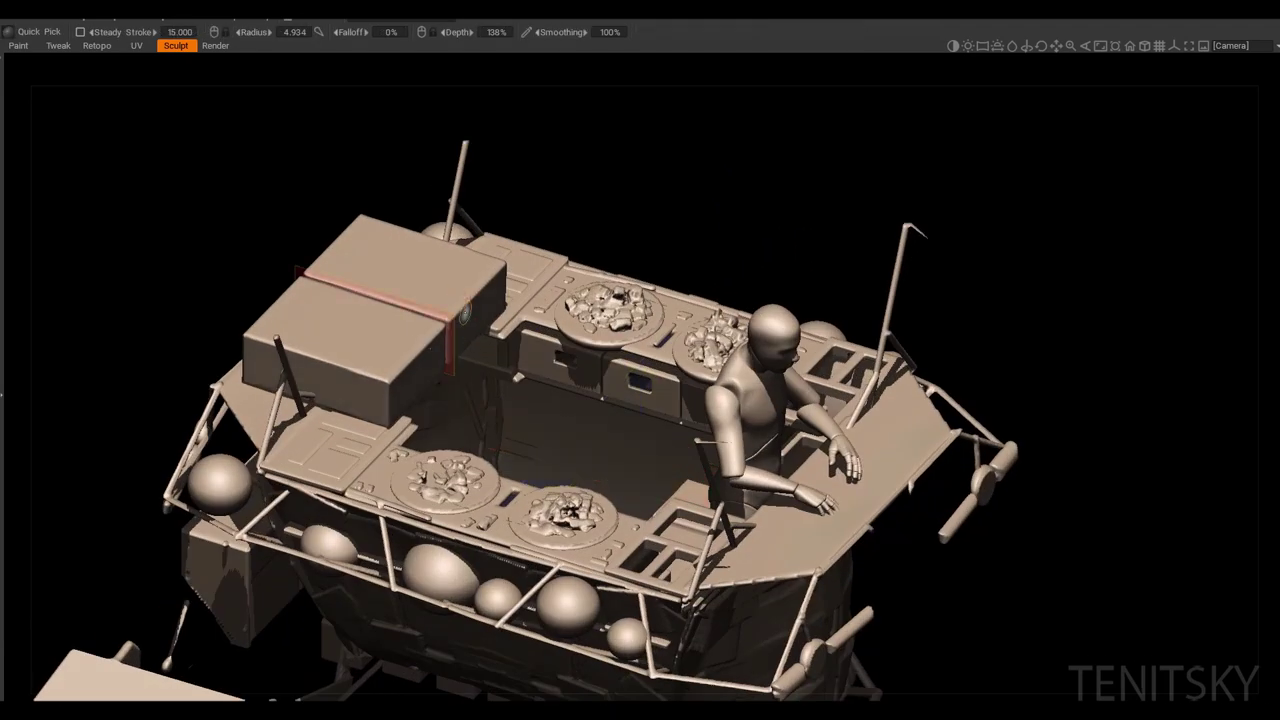
Step: Lower the box along Y into the hull, then orbit back to a top view
key("t")
left_click_drag(519, 280, 519, 380)
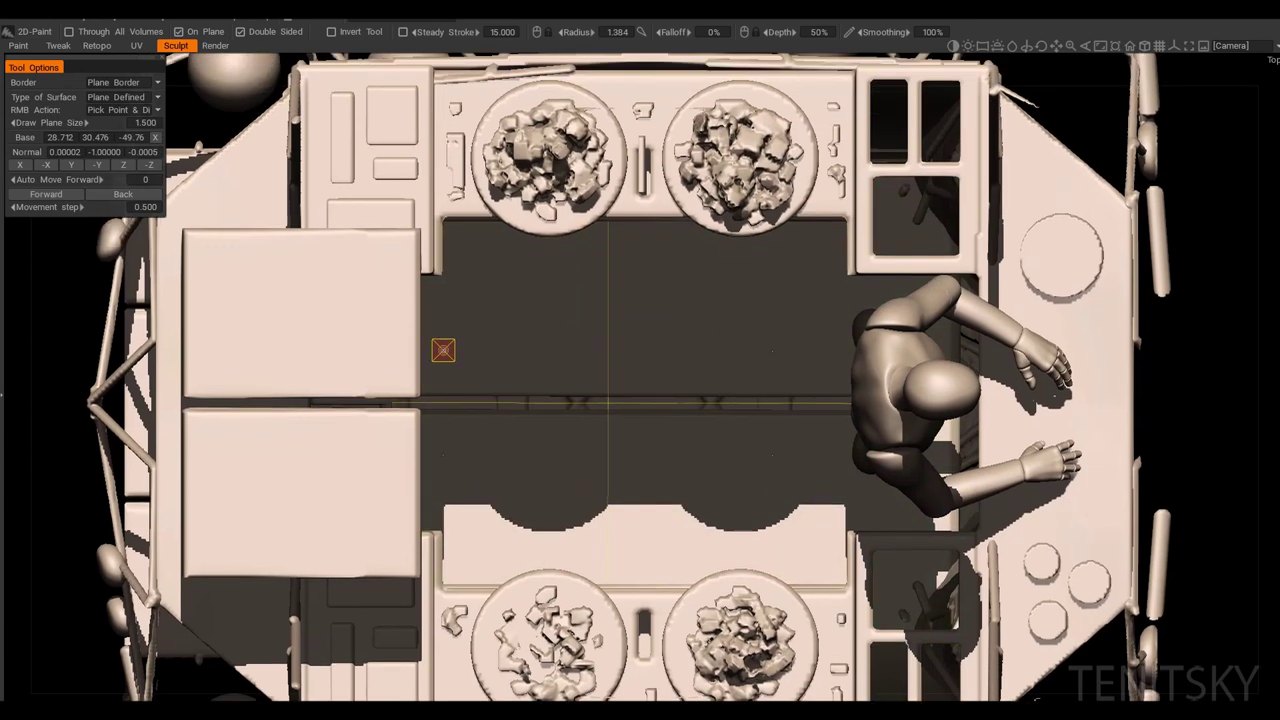
left_click_drag(443, 349, 565, 450)
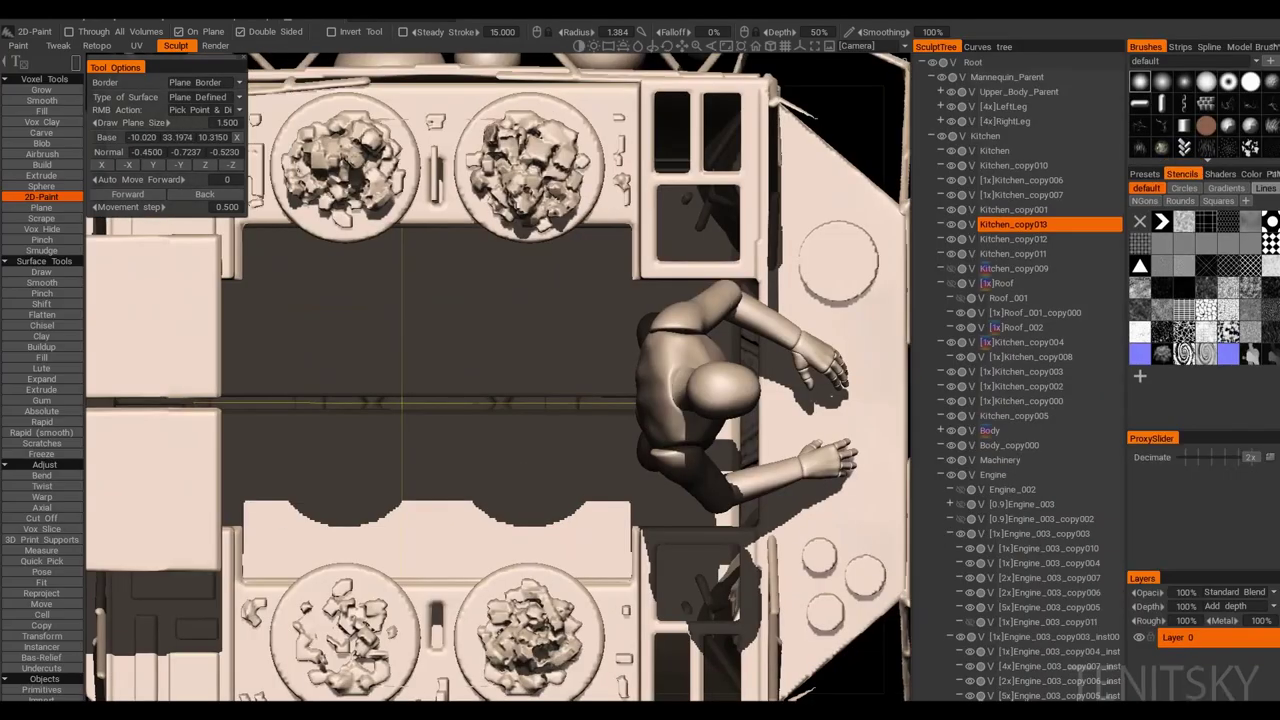
Step: Extrude a grill with the Squares stencil and trim it with Cut Off in side view
scroll(500, 380, "down", 2)
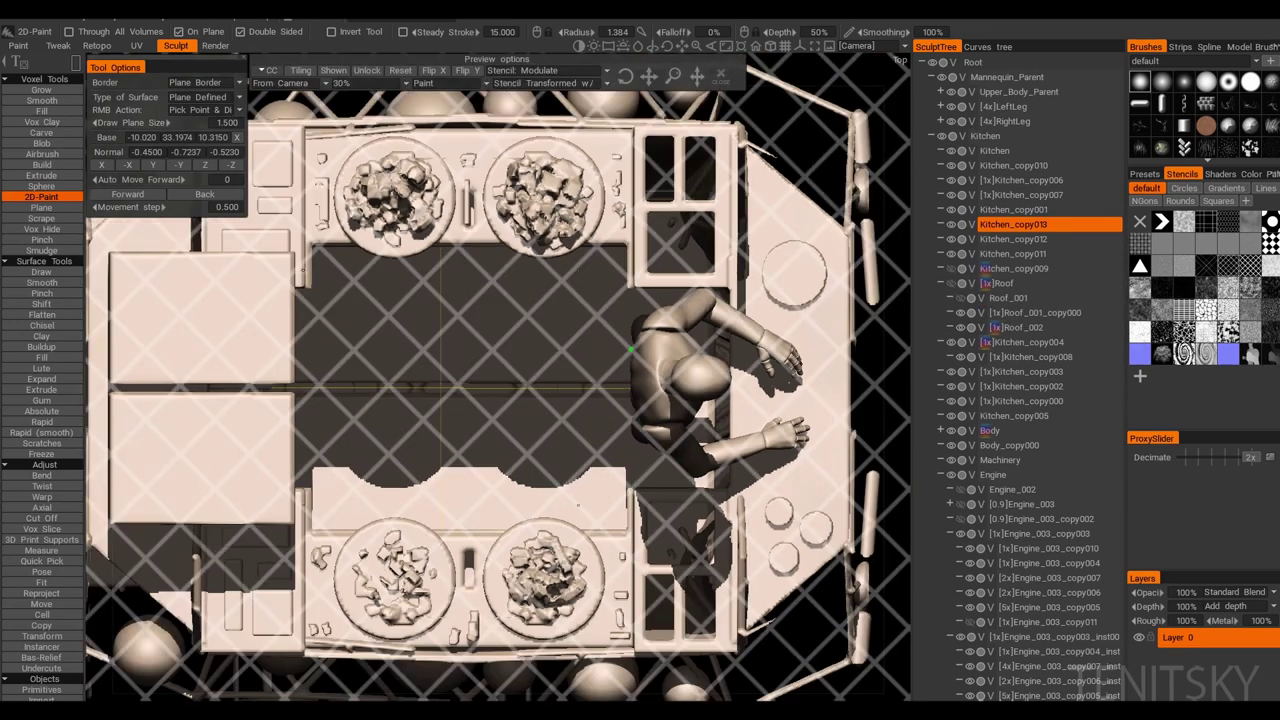
left_click(41, 175)
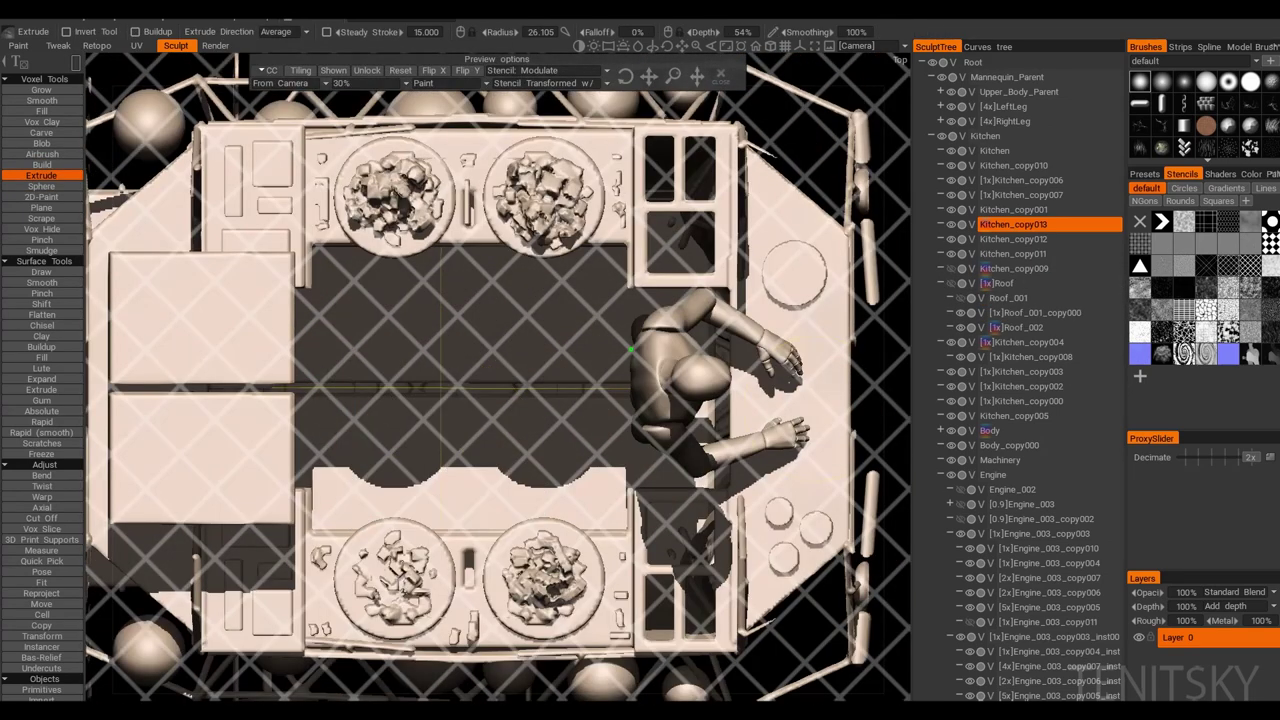
left_click(1218, 200)
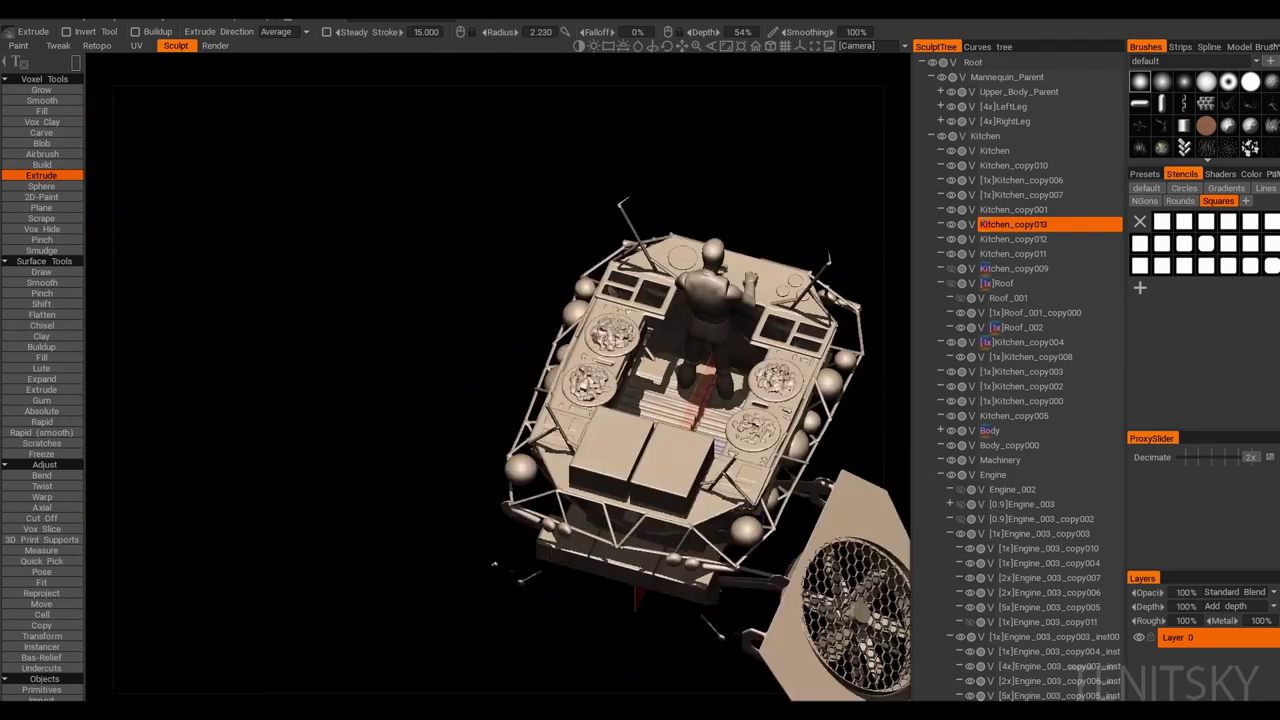
left_click(41, 518)
key("KP_3")
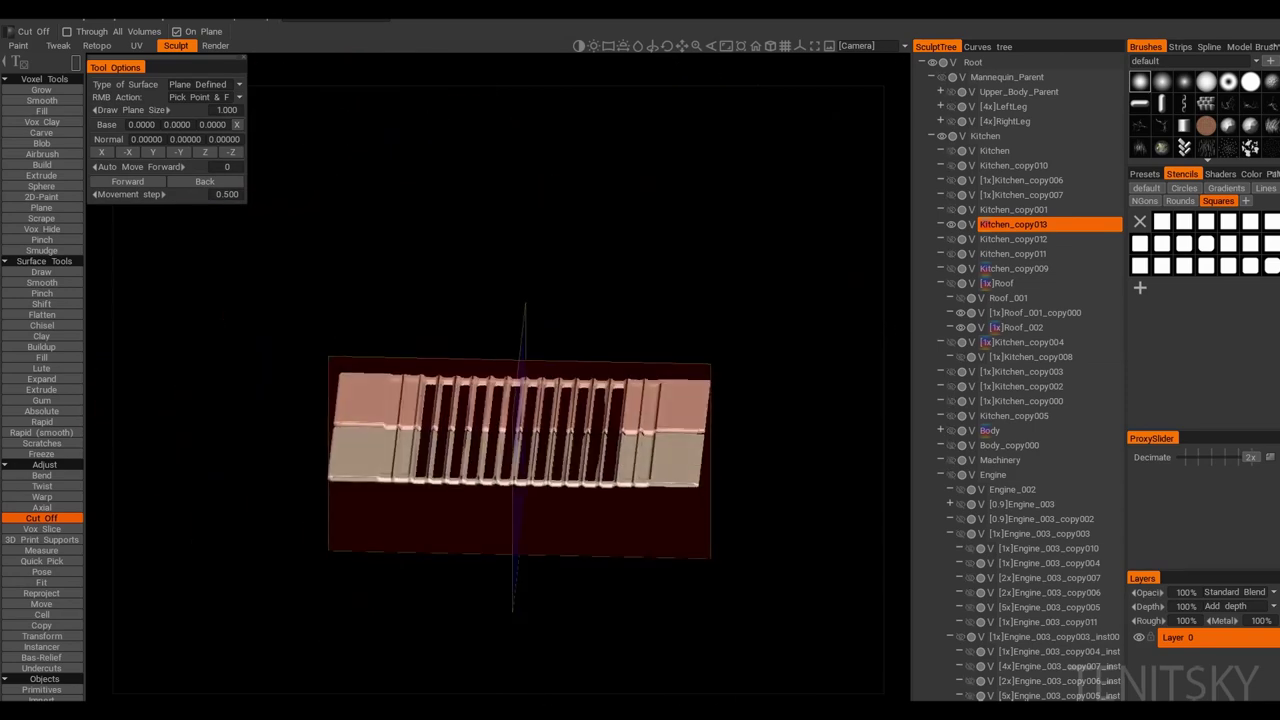
Step: Move the slatted grill into the kitchen's open centre and check it from above
left_click(41, 636)
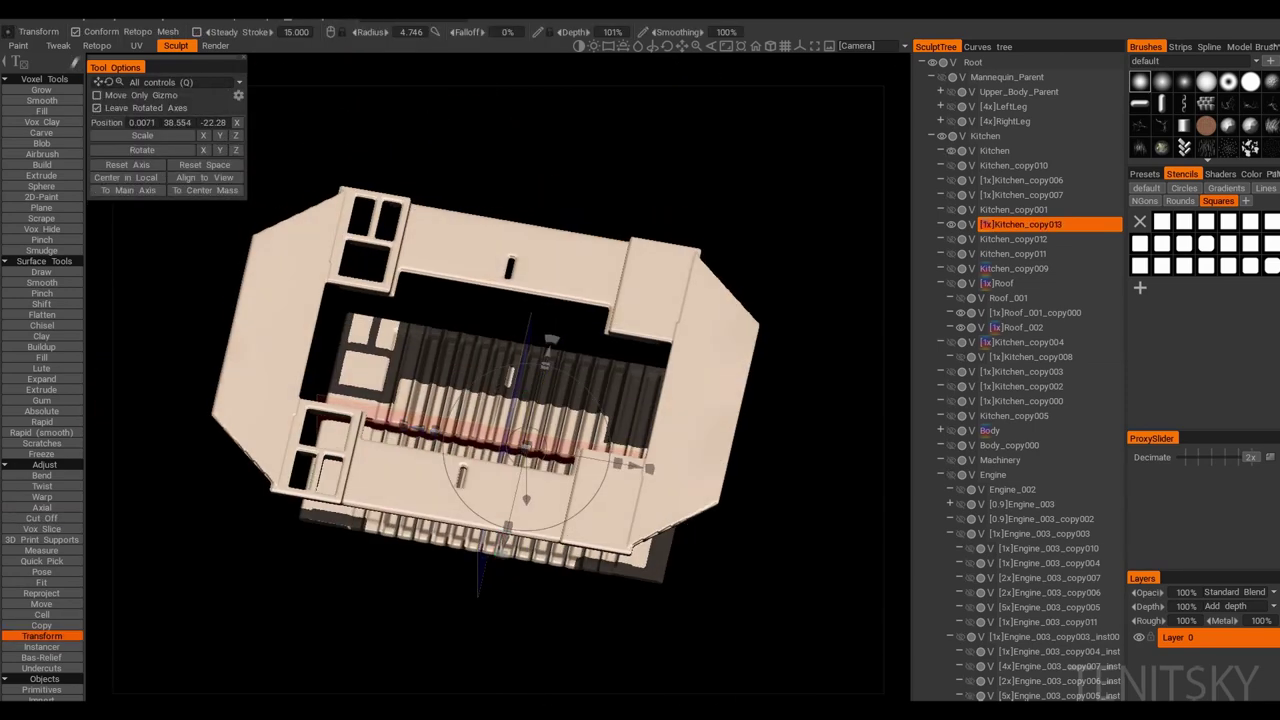
left_click(1030, 224)
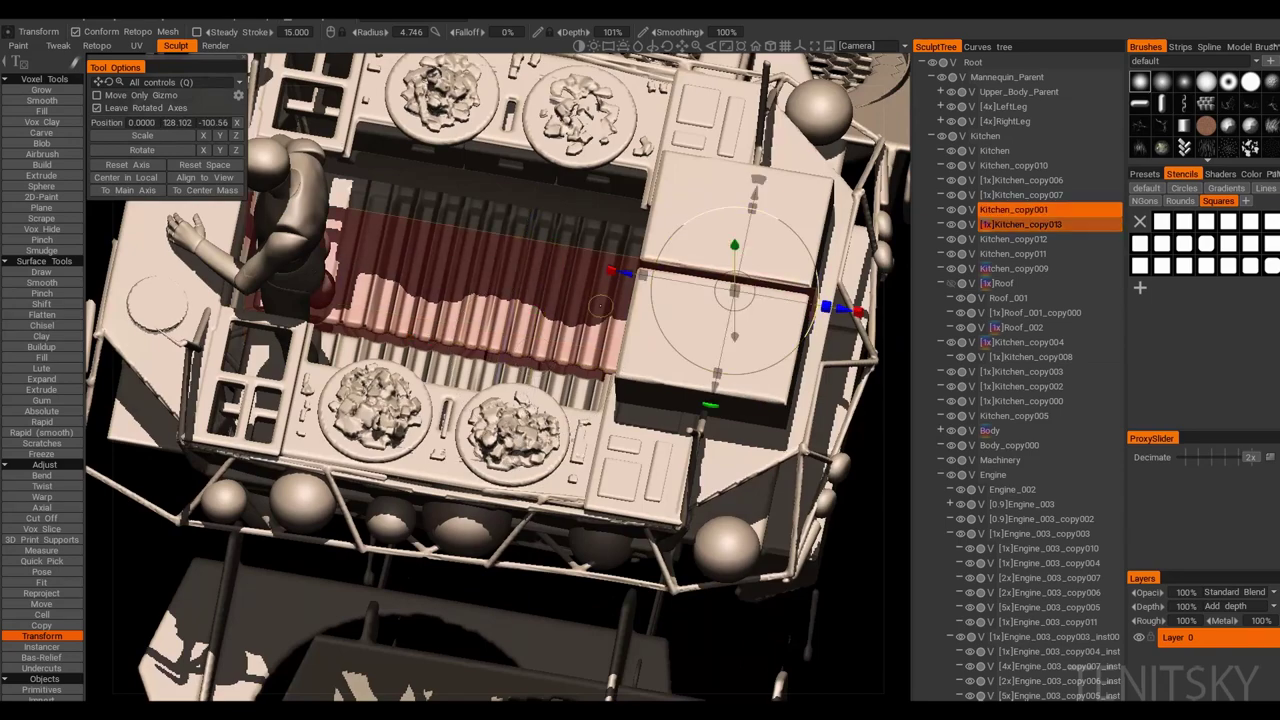
left_click_drag(600, 305, 480, 400)
left_click(480, 400)
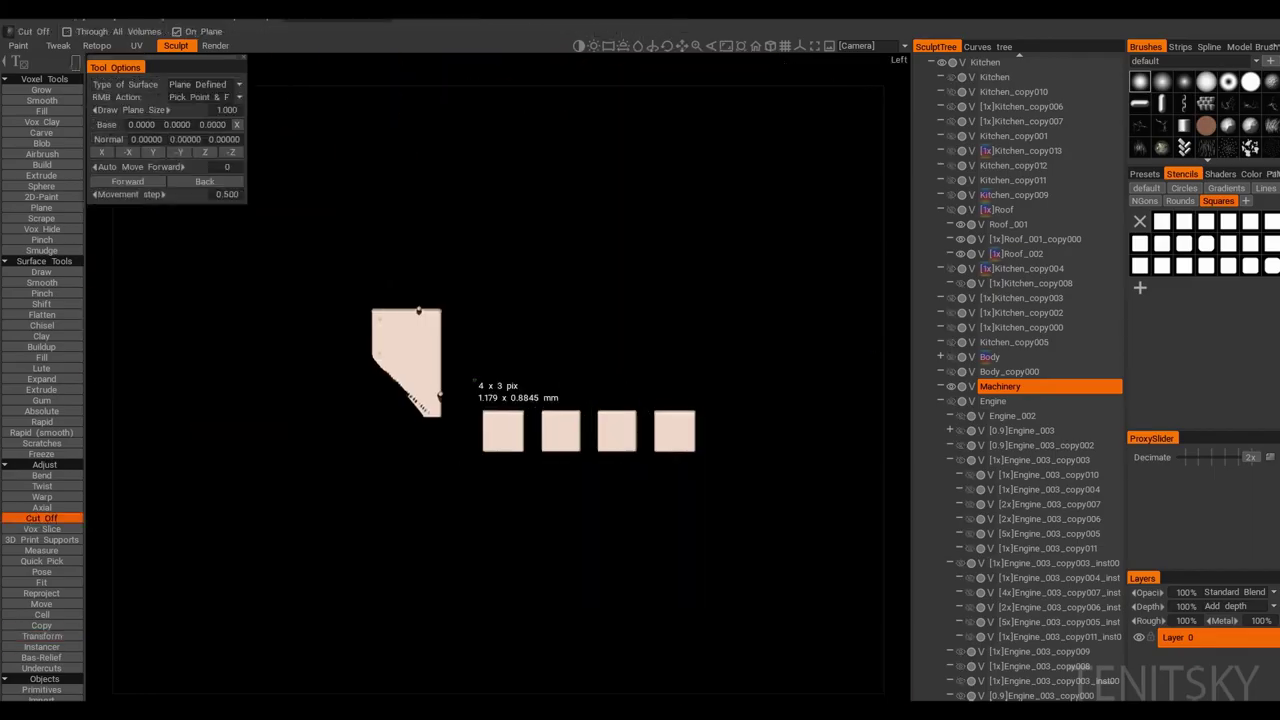
left_click_drag(480, 400, 600, 340)
Step: Duplicate the kitchen piece as Kitchen_copy014
left_click(41, 561)
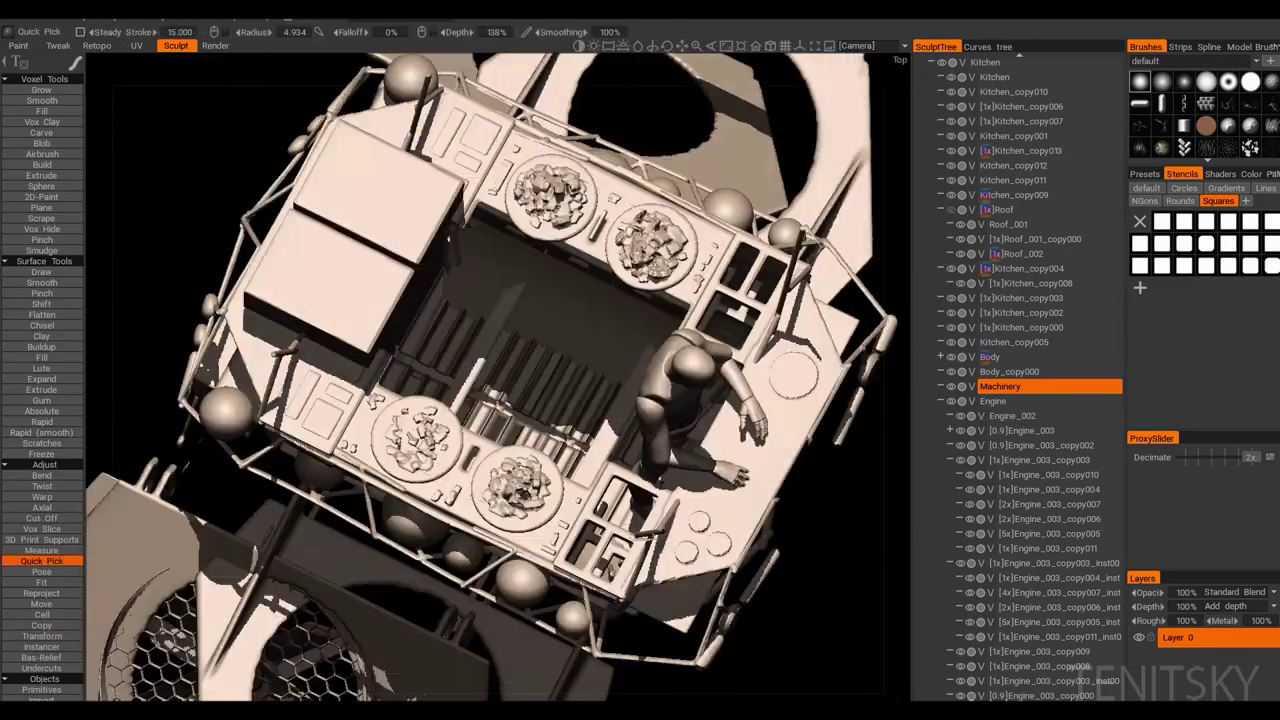
left_click_drag(500, 380, 560, 340)
left_click(41, 229)
left_click(41, 636)
Step: Give Kitchen_copy014 uniform space, edit its voxels from the back view, and pick Body_copy000
left_click(41, 561)
right_click(1022, 268)
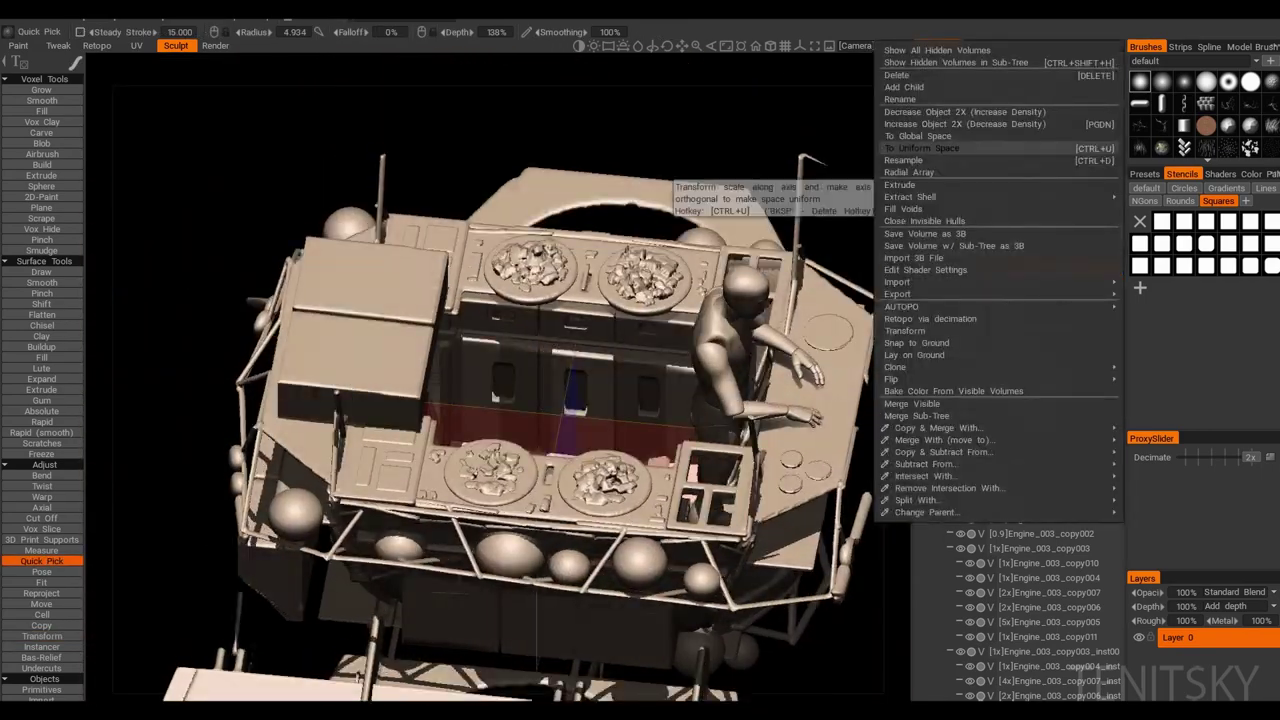
left_click(41, 229)
key("KP_2")
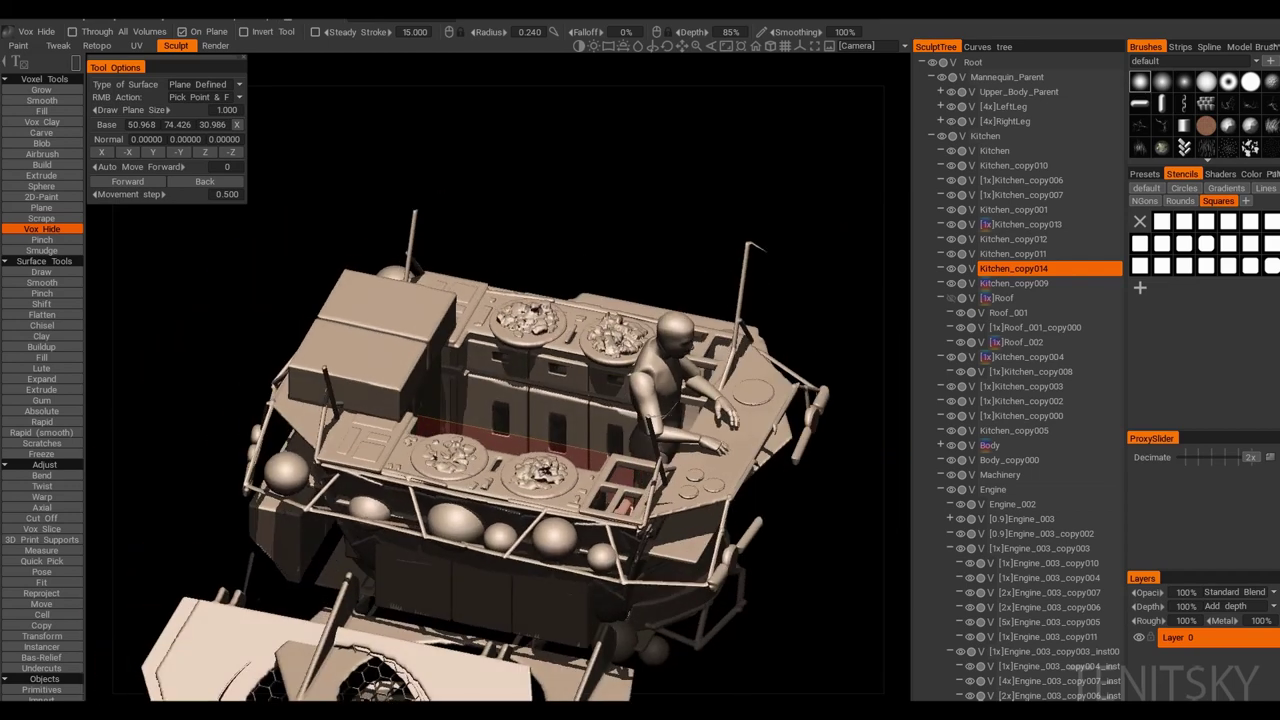
left_click(41, 572)
left_click_drag(444, 397, 604, 543)
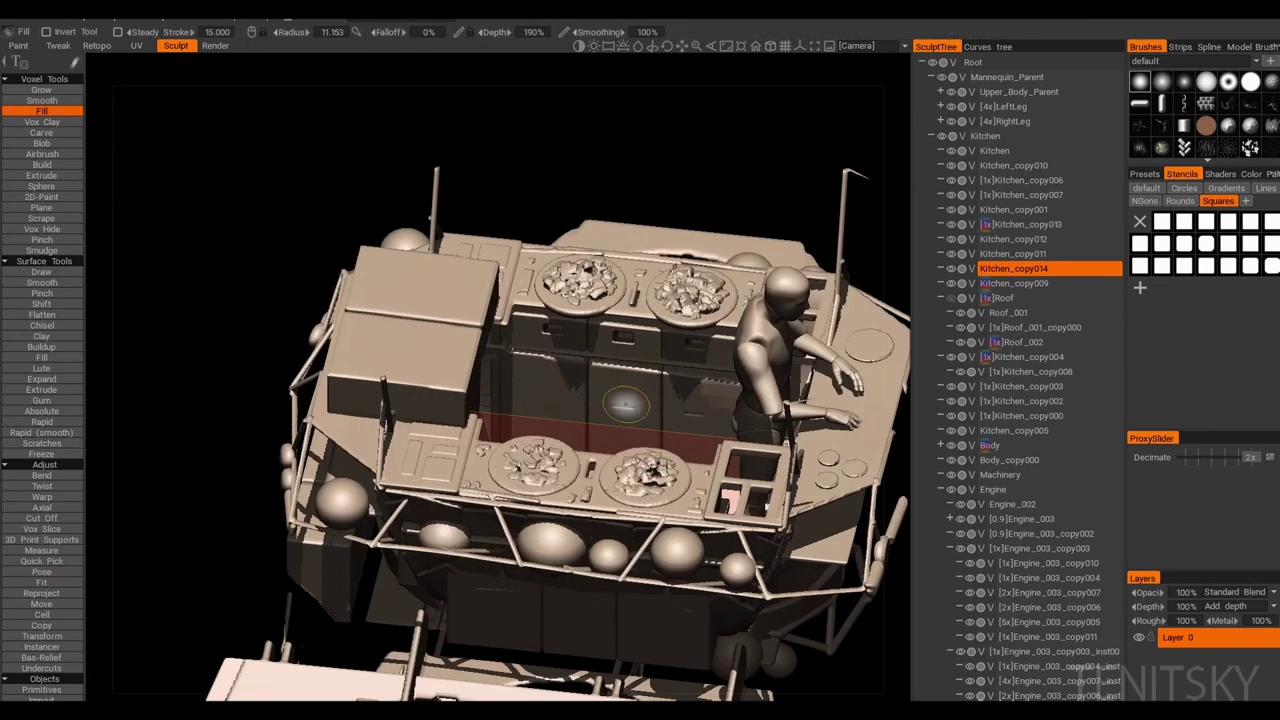
left_click(41, 561)
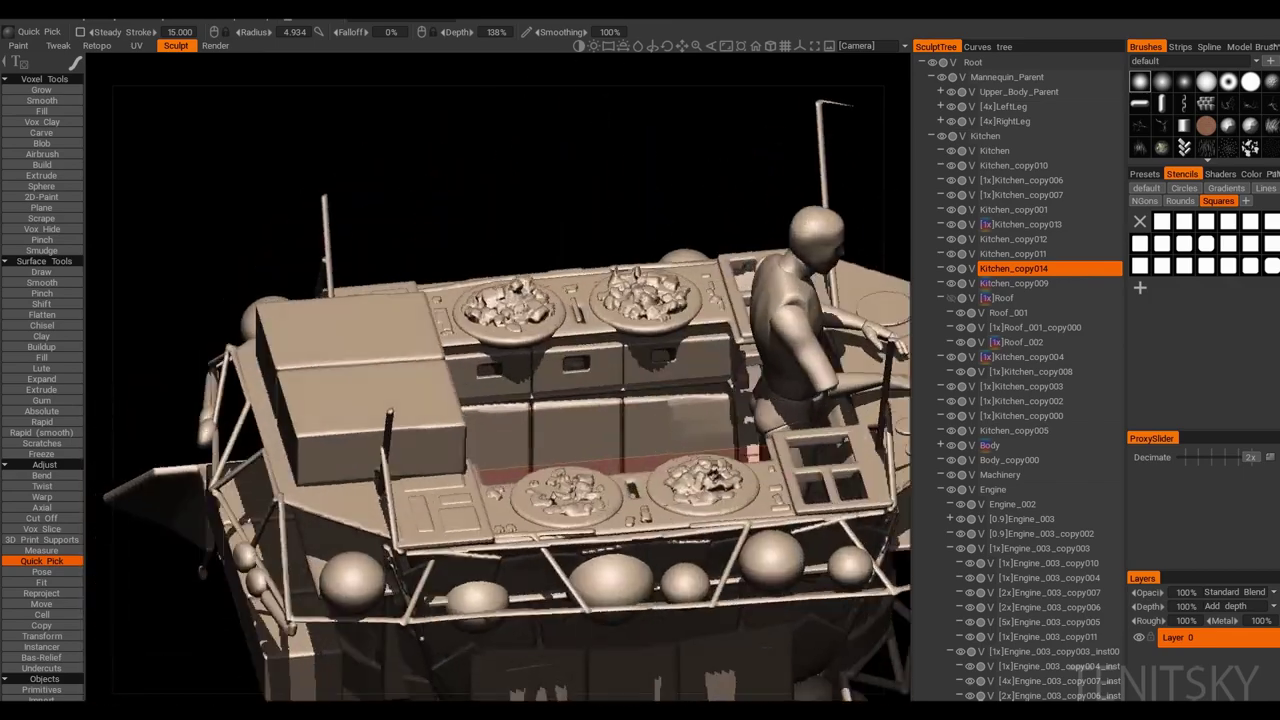
mouse_move(640, 380)
middle_mouse_down()
mouse_move(698, 445)
mouse_move(614, 443)
mouse_move(890, 253)
mouse_move(640, 400)
middle_mouse_up()
left_click(614, 443)
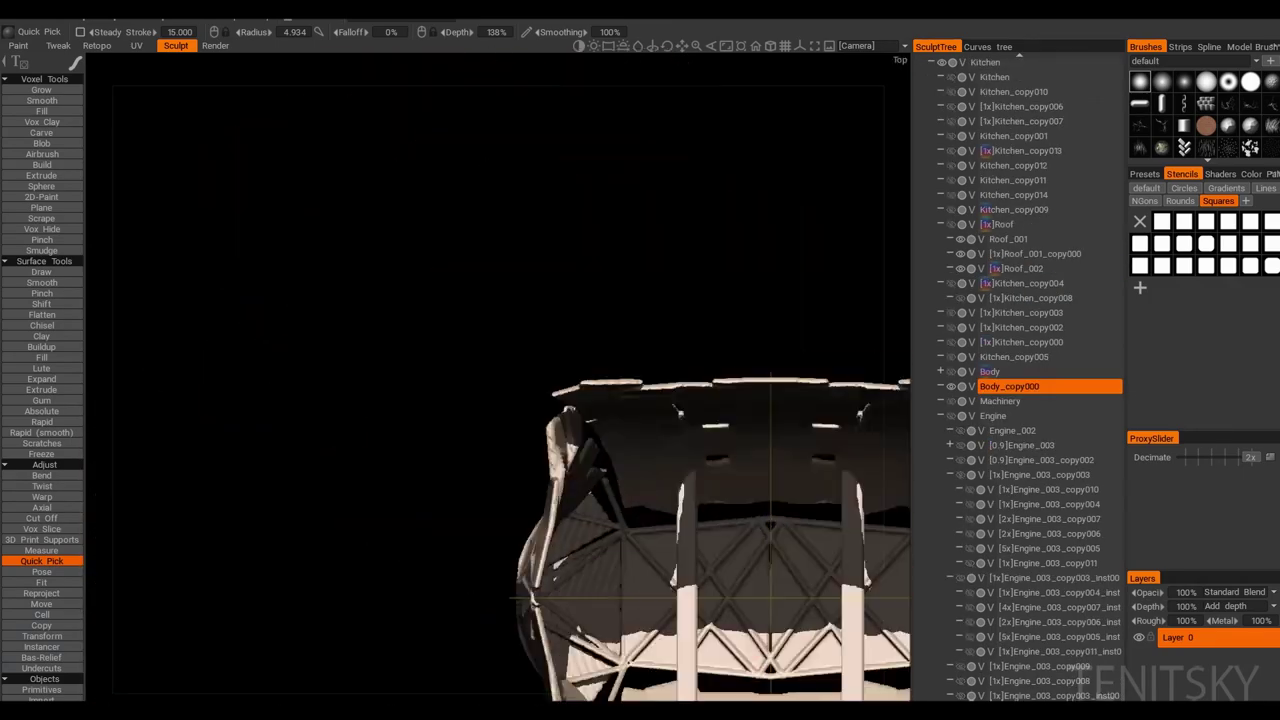
Step: Orbit to a tilted top view of the vehicle, then select the Kitchen counter layer
left_click(41, 518)
key("Tab")
key("shift")
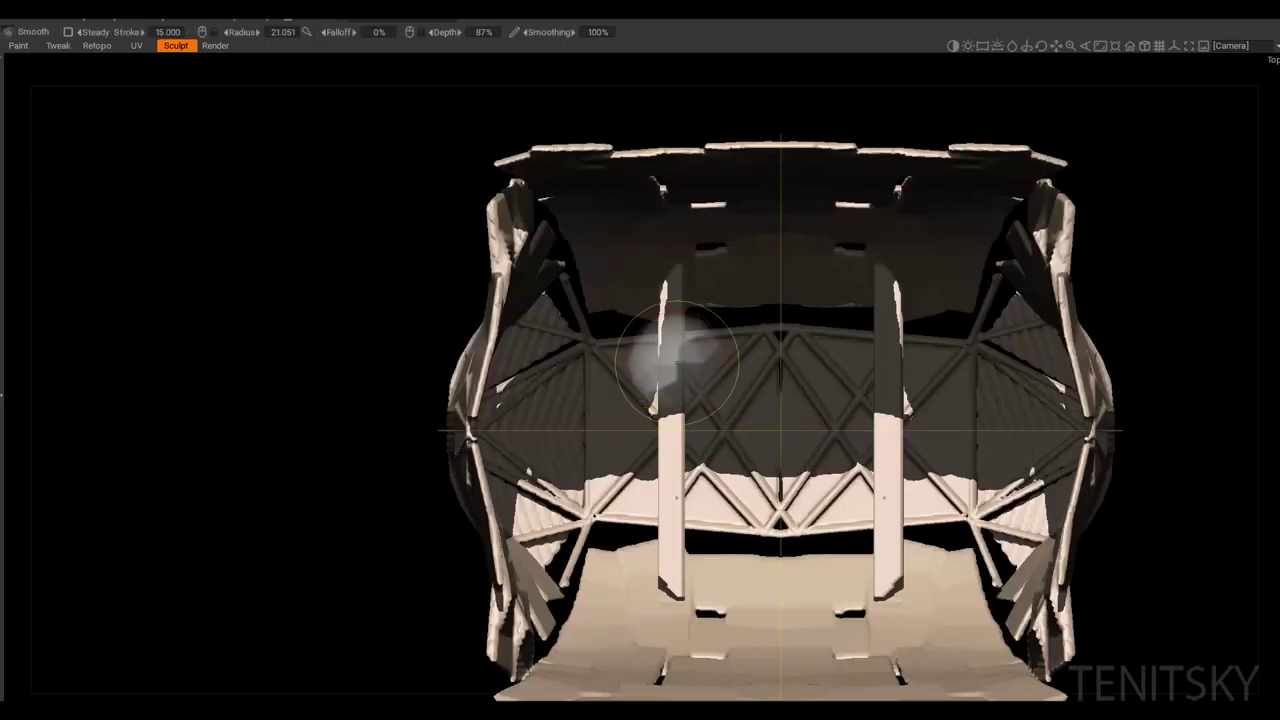
middle_click_drag(680, 370, 737, 480)
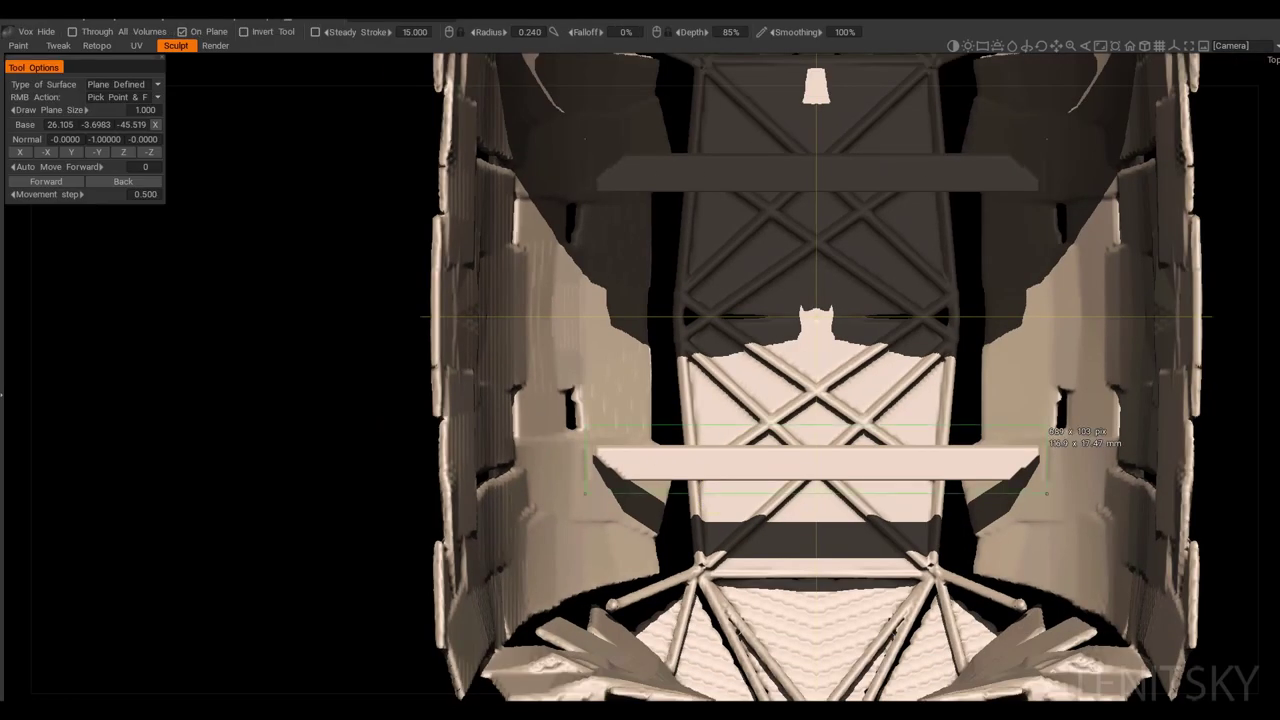
middle_click_drag(1046, 428, 880, 642)
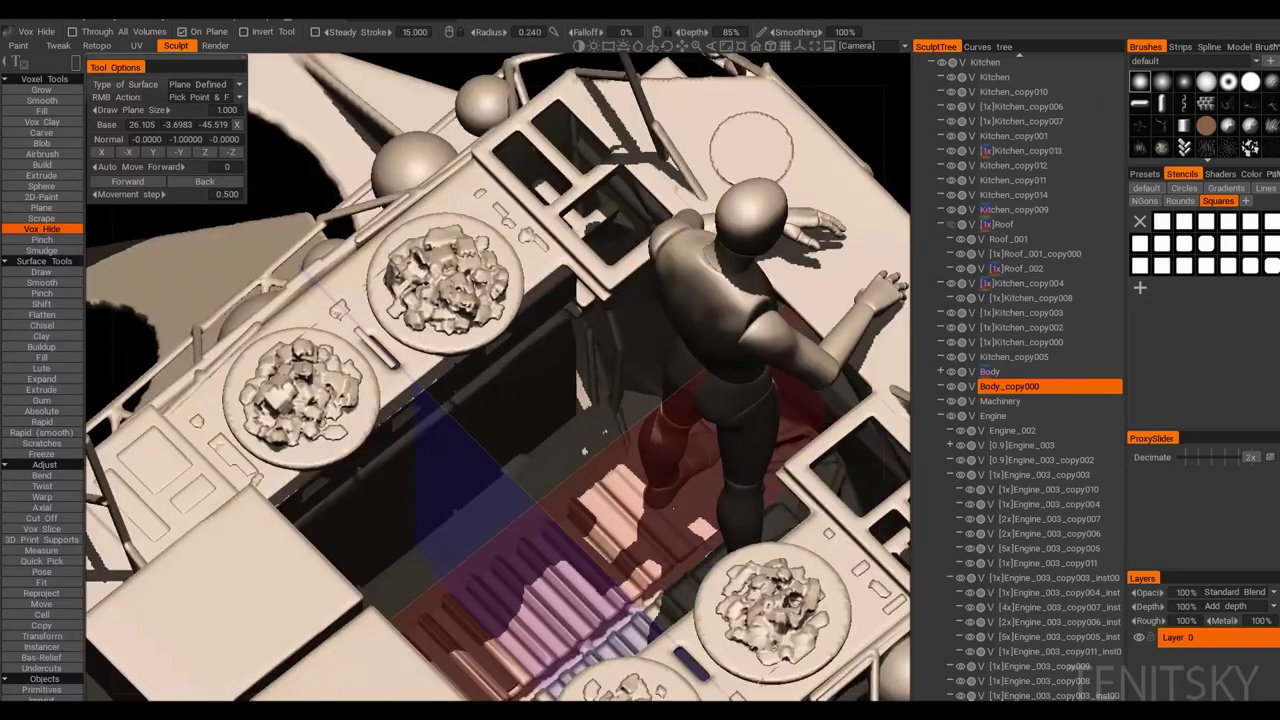
left_click(1020, 224)
left_click(41, 636)
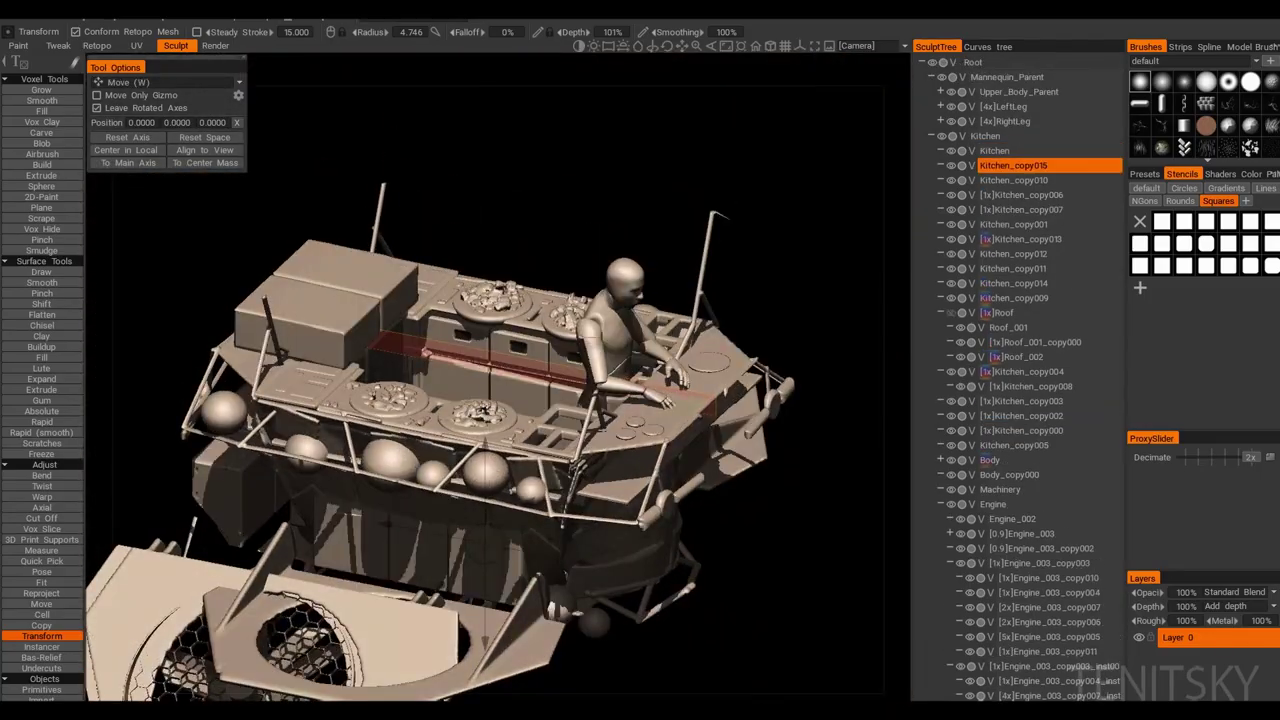
Step: Scale Kitchen_copy015 with the gizmo, then slice it along a Cut Off plane
key("r")
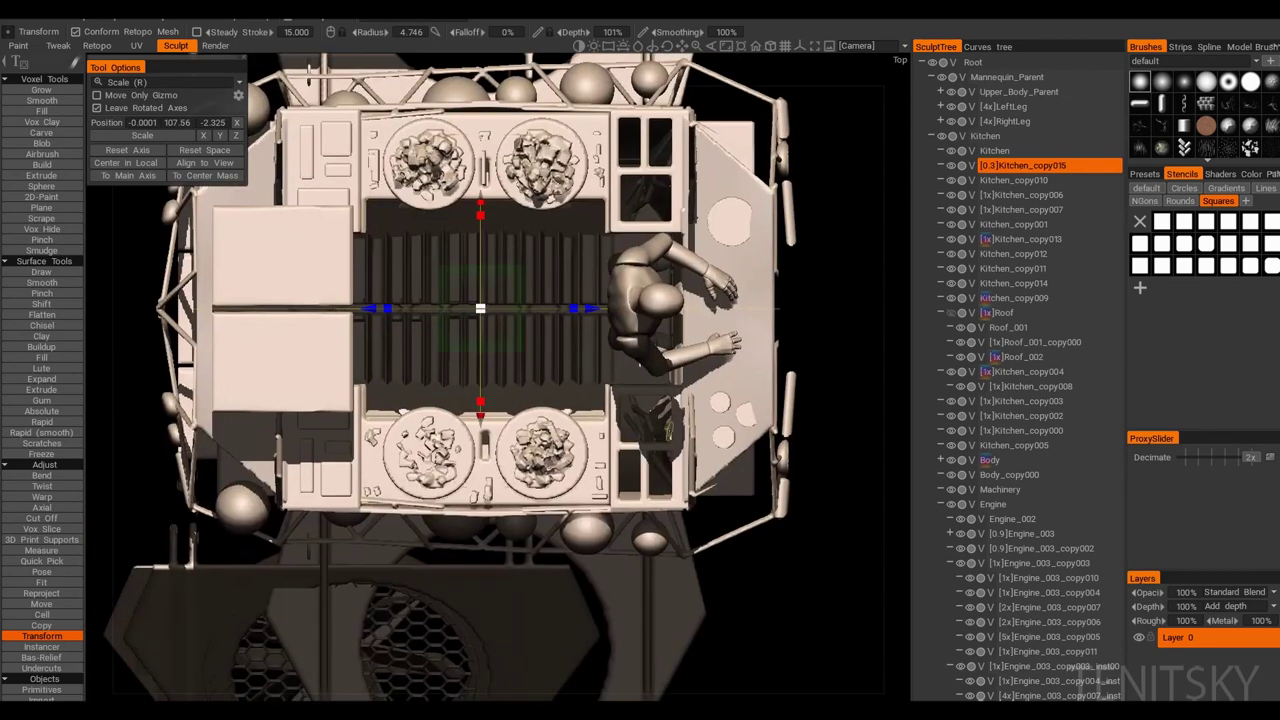
left_click(41, 518)
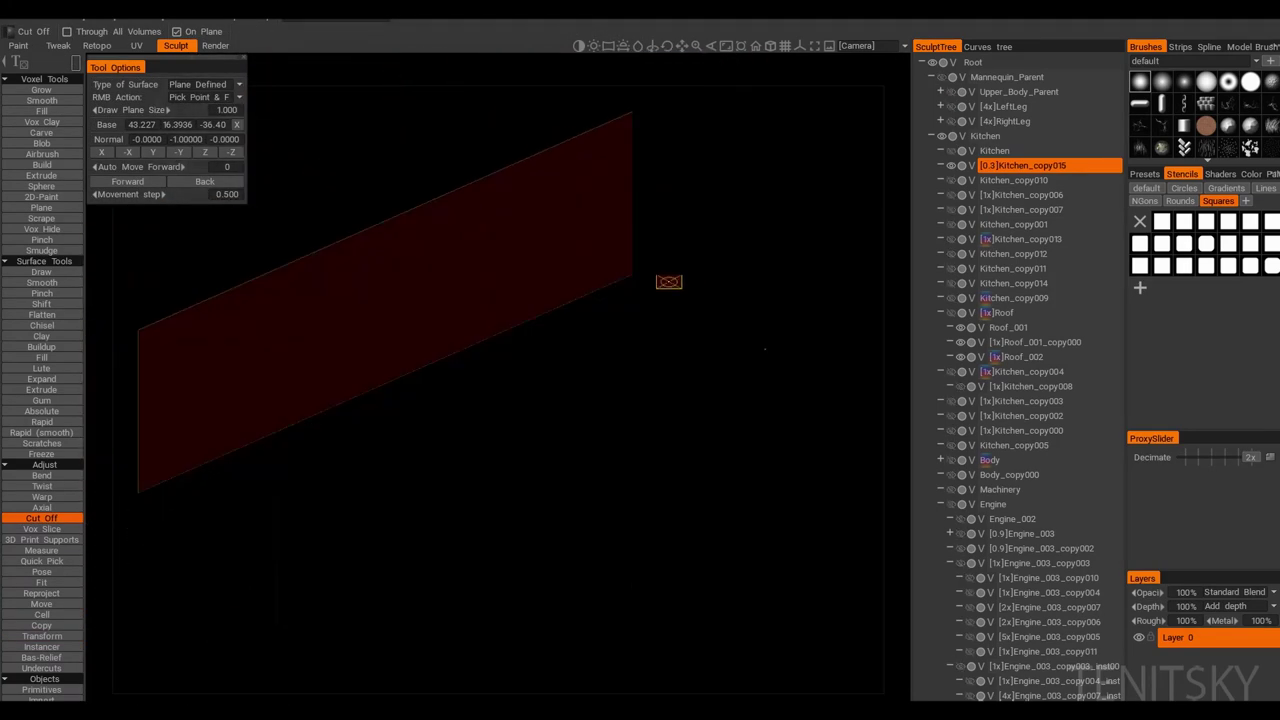
key("Tab")
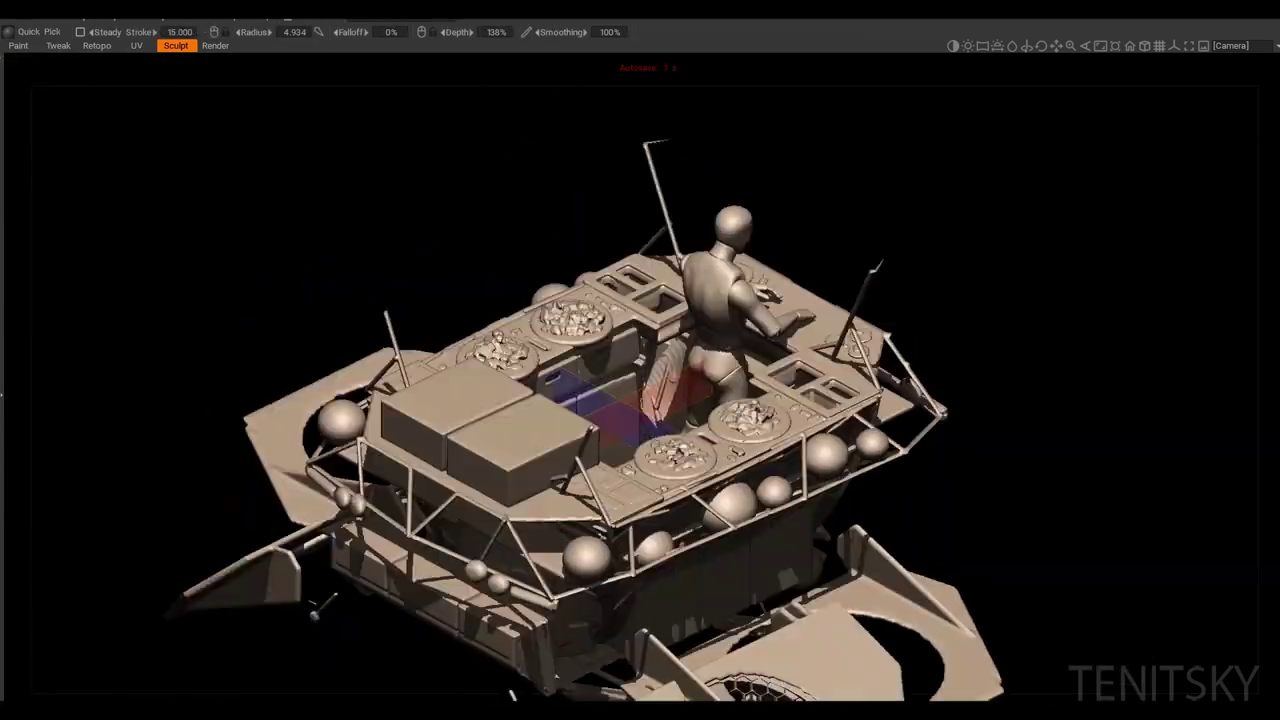
Step: Hide the side panels, check the Symmetry settings, and start Cut Off on the railing spheres
key("Tab")
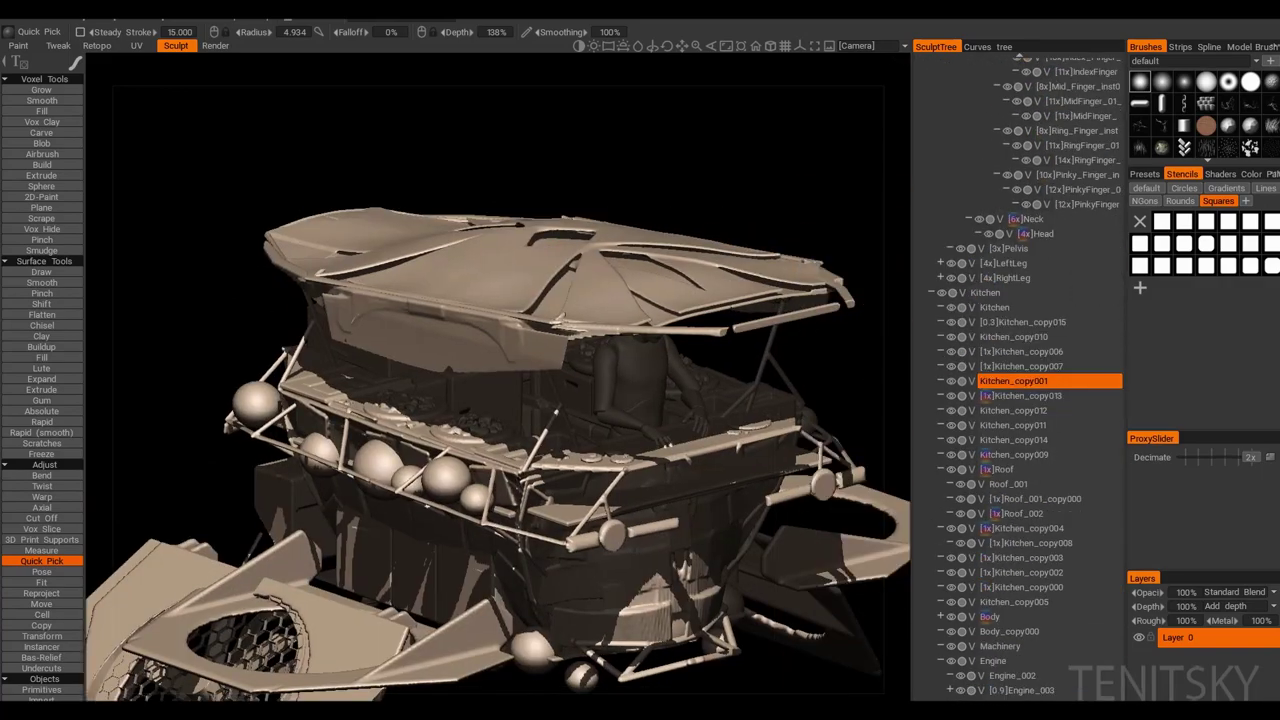
key("Tab")
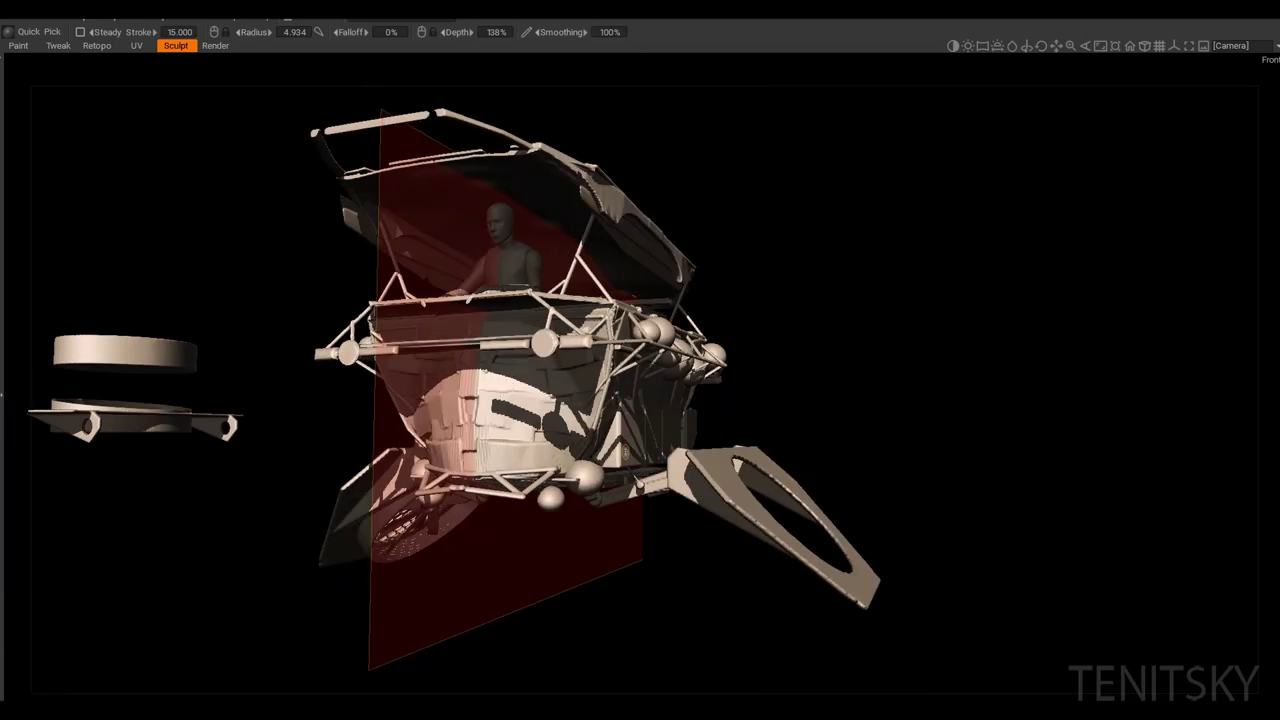
key("s")
key("c")
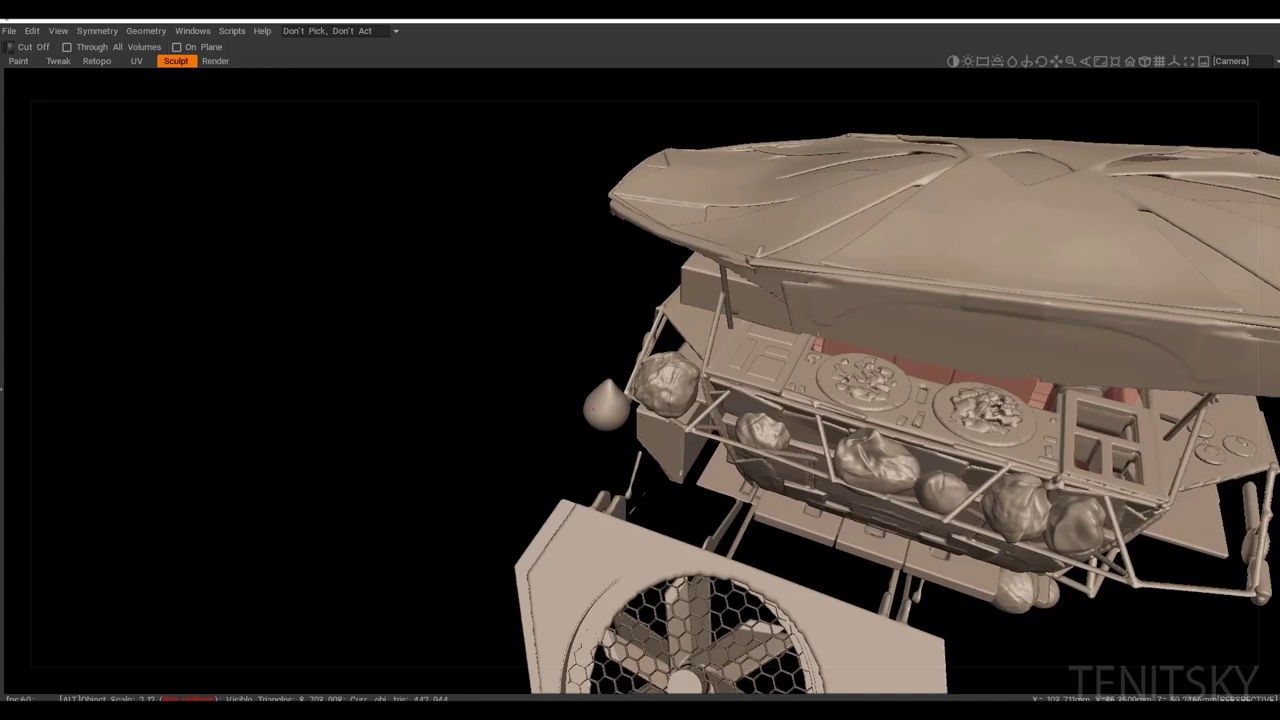
Step: Pull and pinch the sack's top into a twisted, tied-off neck with Move
scroll(868, 382, "up", 3)
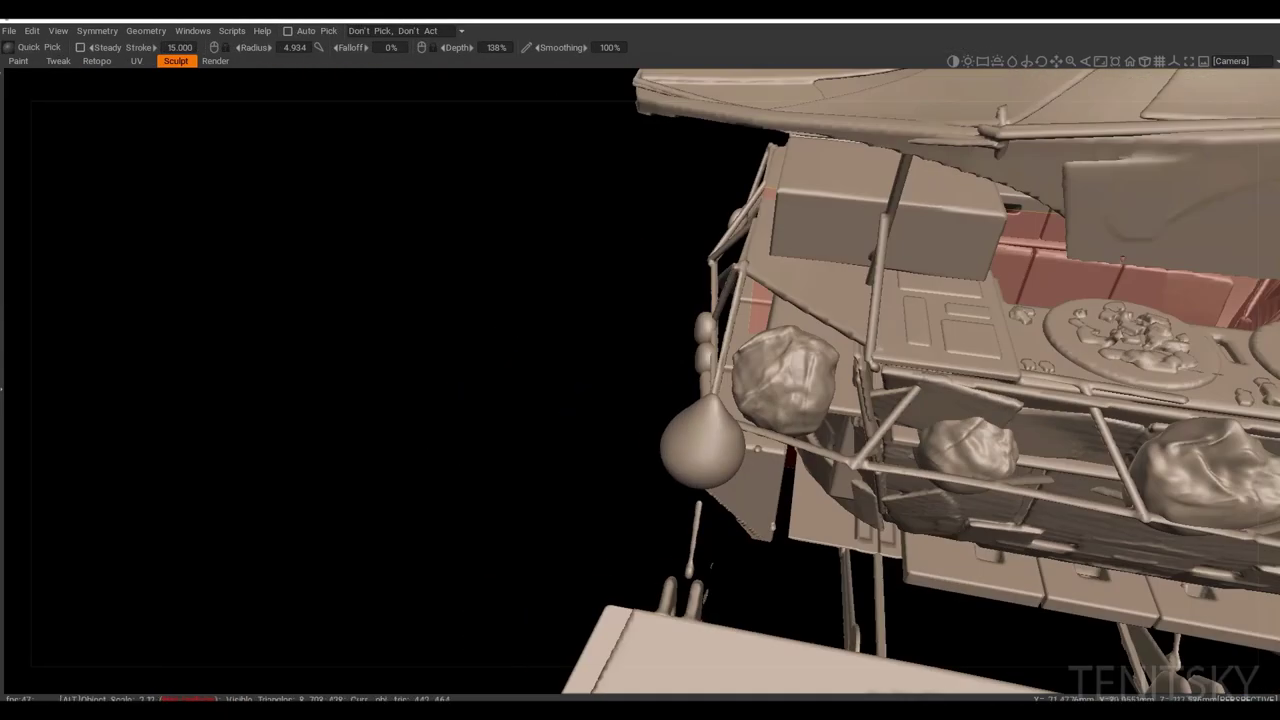
key("m")
middle_click_drag(772, 348, 748, 356)
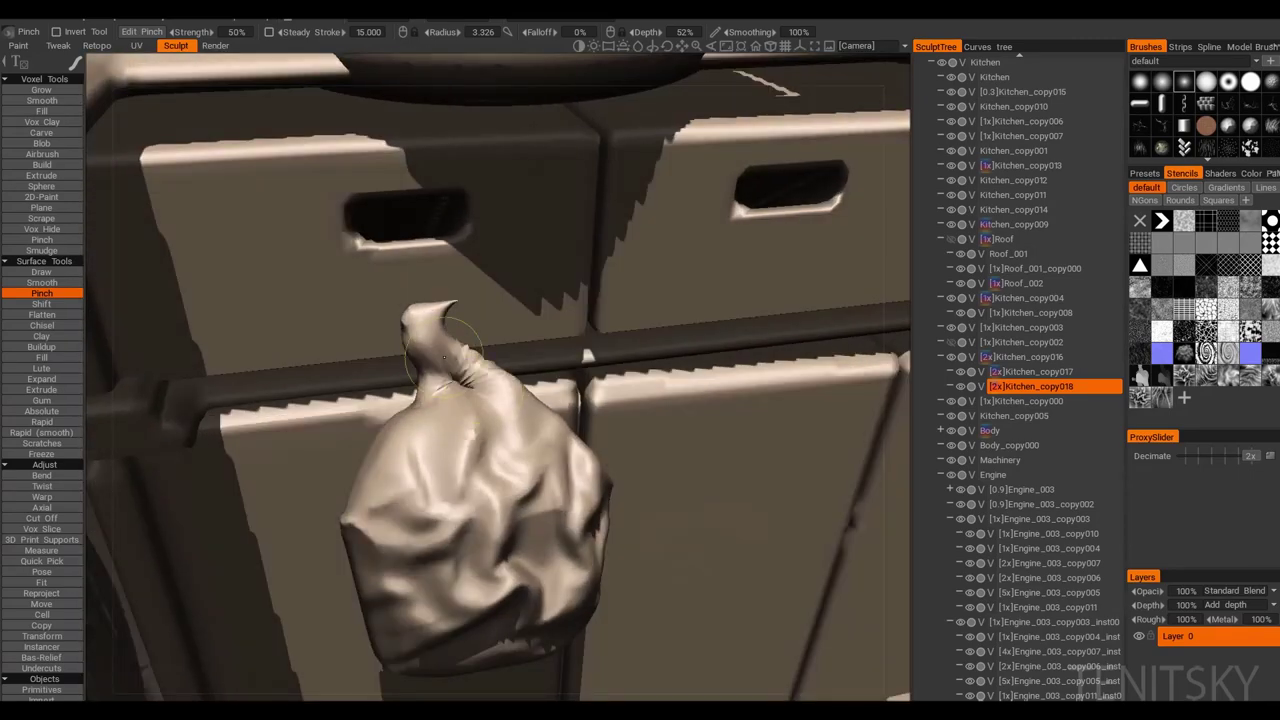
left_click_drag(427, 318, 470, 330, "alt")
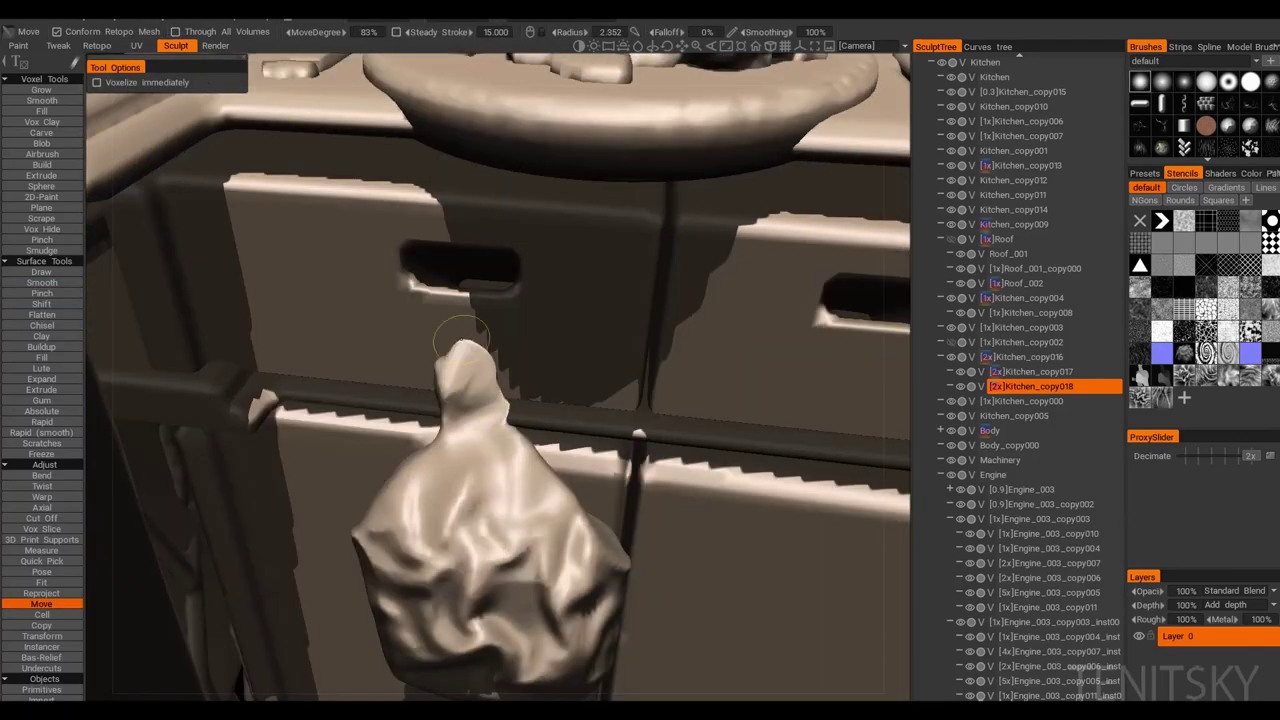
Step: Orbit from the sack out to an overview of the whole vehicle
left_click_drag(462, 340, 486, 310, "alt")
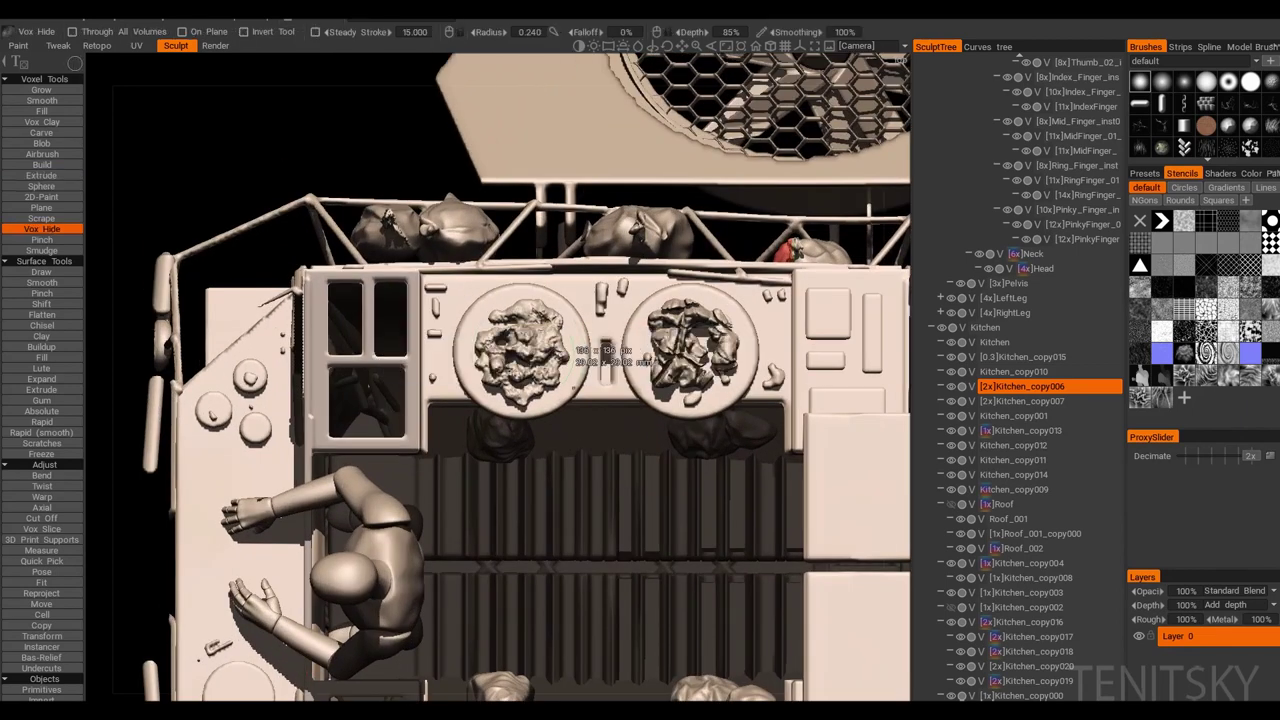
scroll(600, 350, "down", 1)
scroll(575, 318, "up", 1)
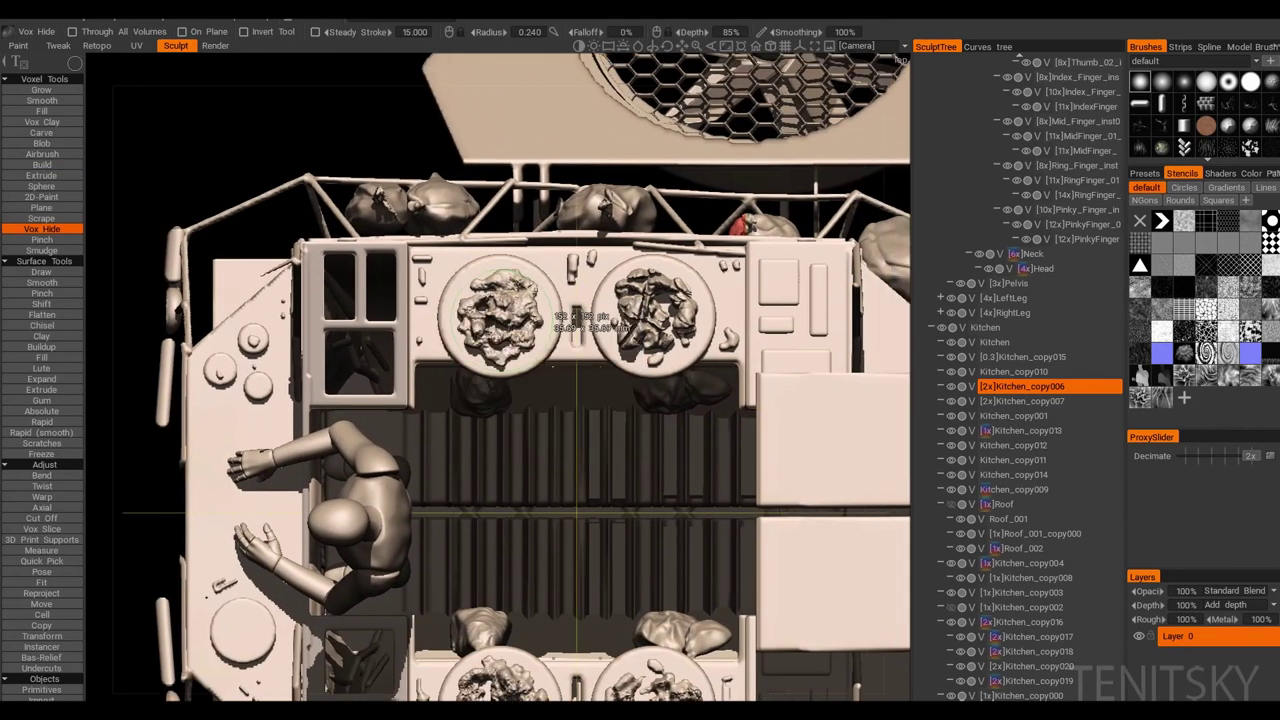
right_click_drag(575, 318, 783, 680, "shift")
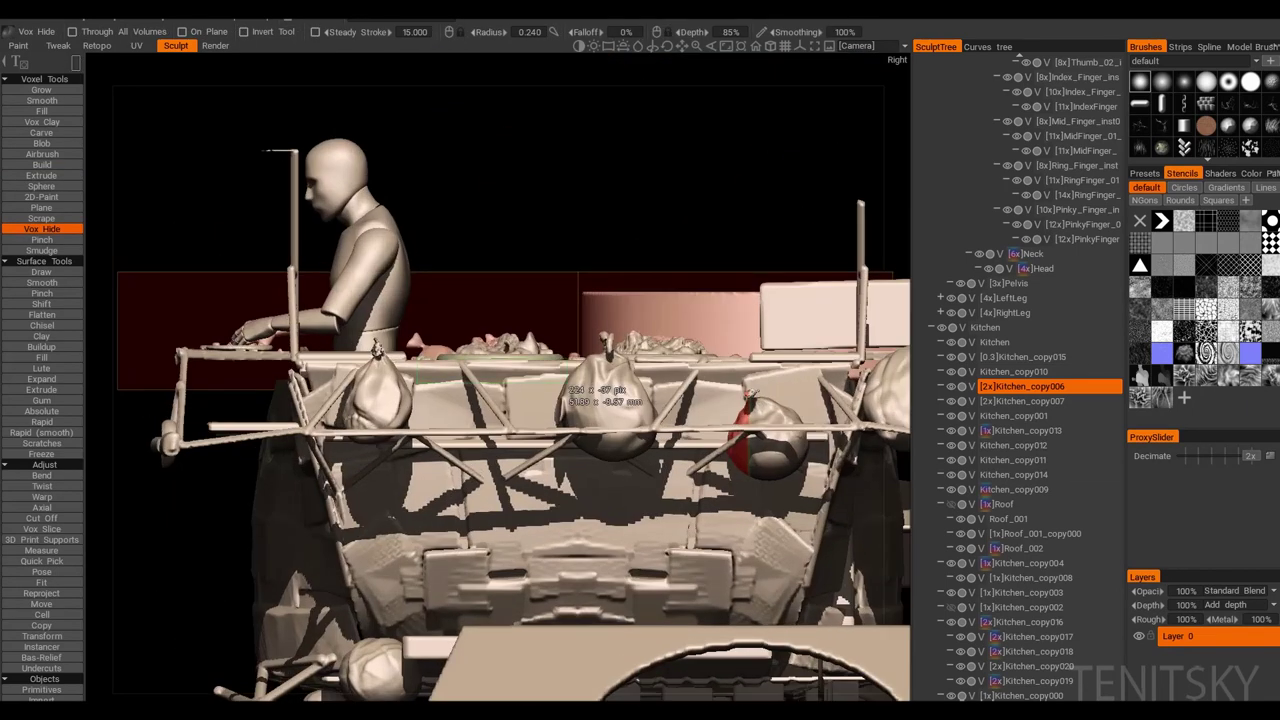
right_click_drag(600, 400, 535, 345)
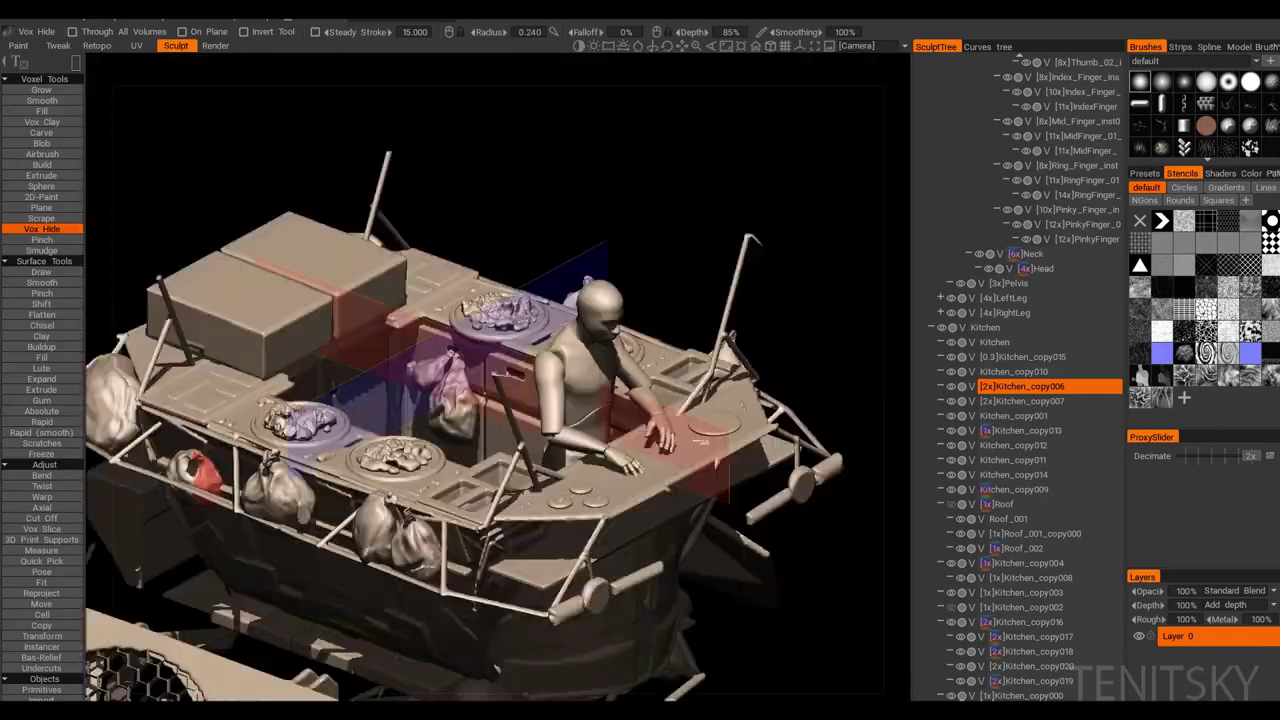
right_click_drag(700, 440, 405, 432, "shift")
right_click_drag(765, 430, 560, 400)
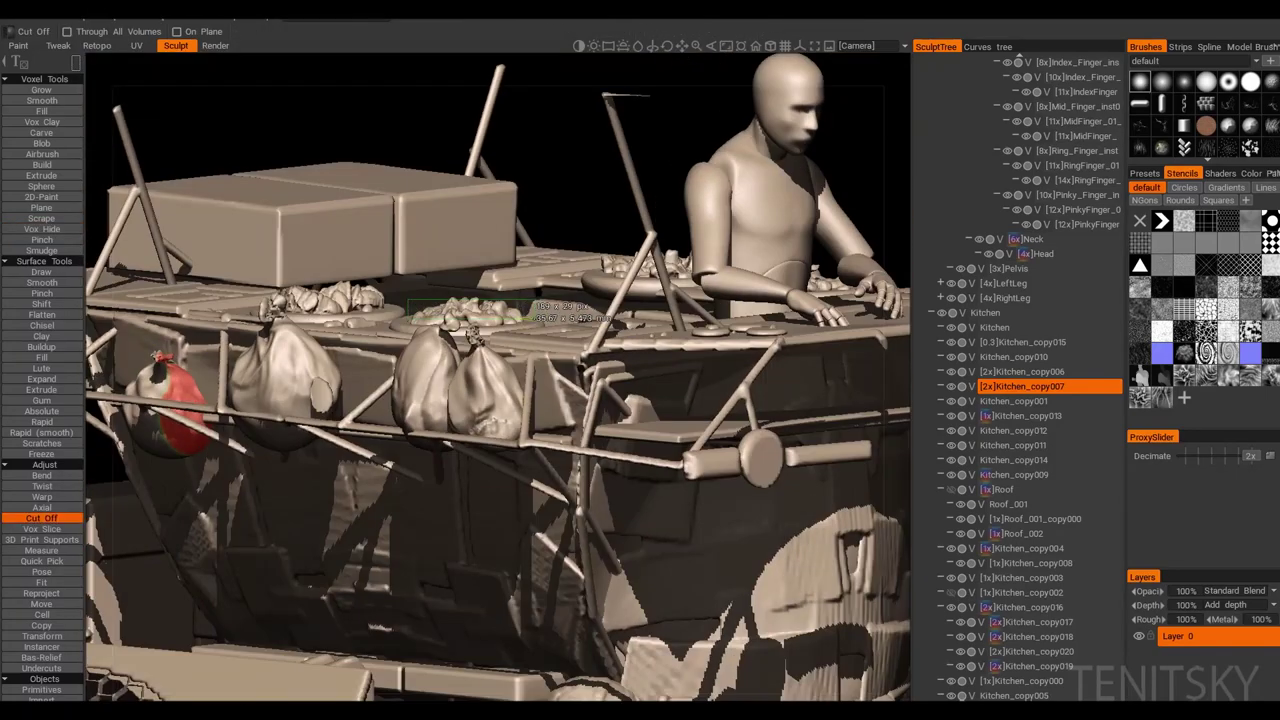
Step: Orbit and zoom in close over the food plates
right_click_drag(533, 318, 478, 377)
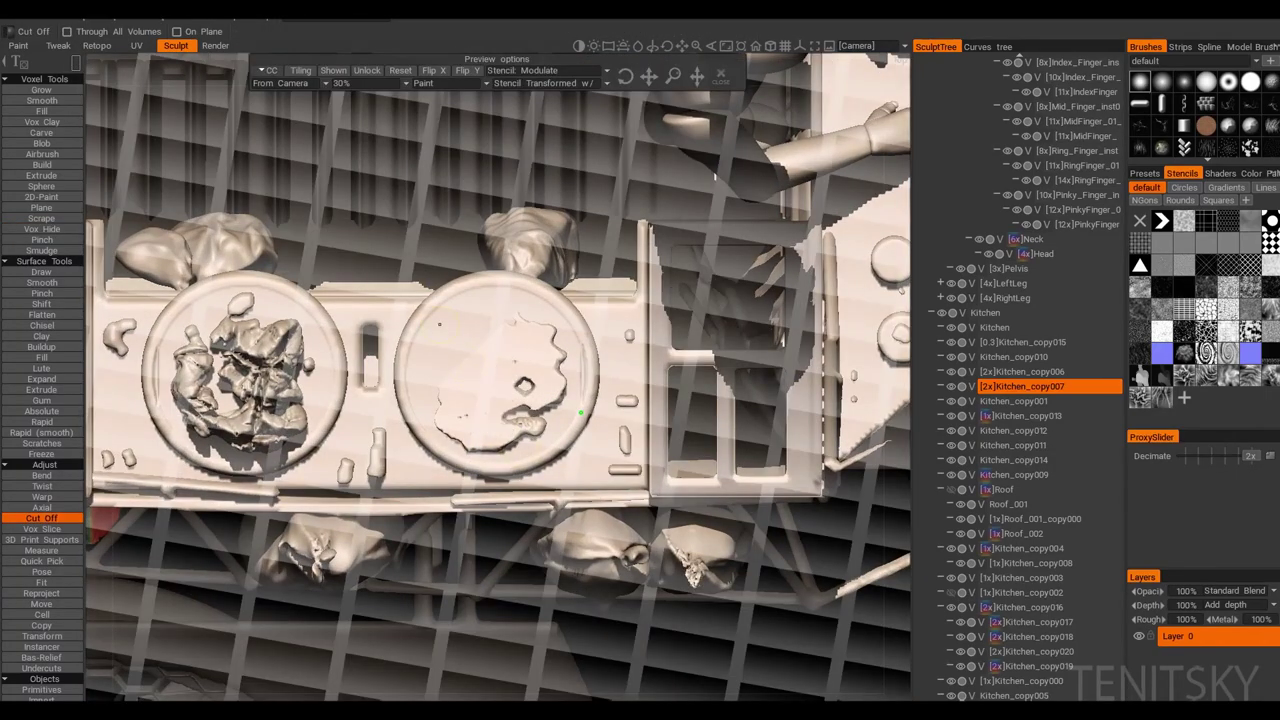
right_click_drag(439, 323, 877, 220)
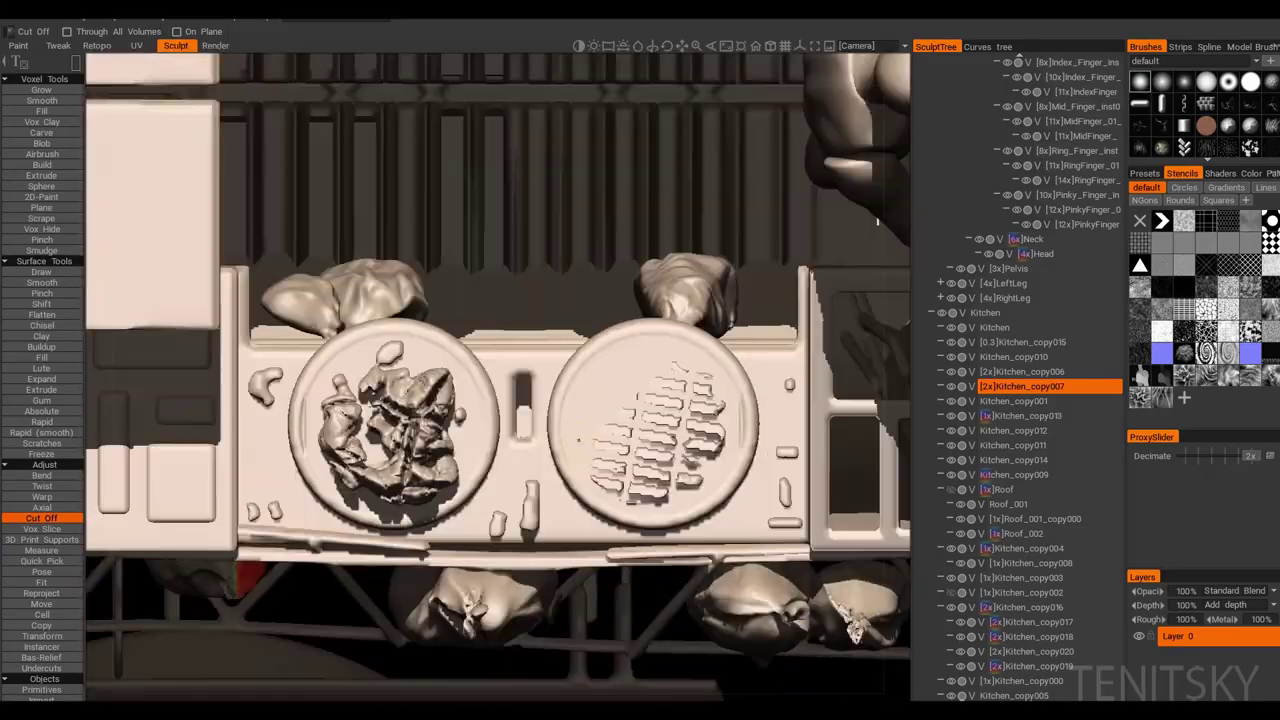
left_click_drag(248, 698, 420, 470)
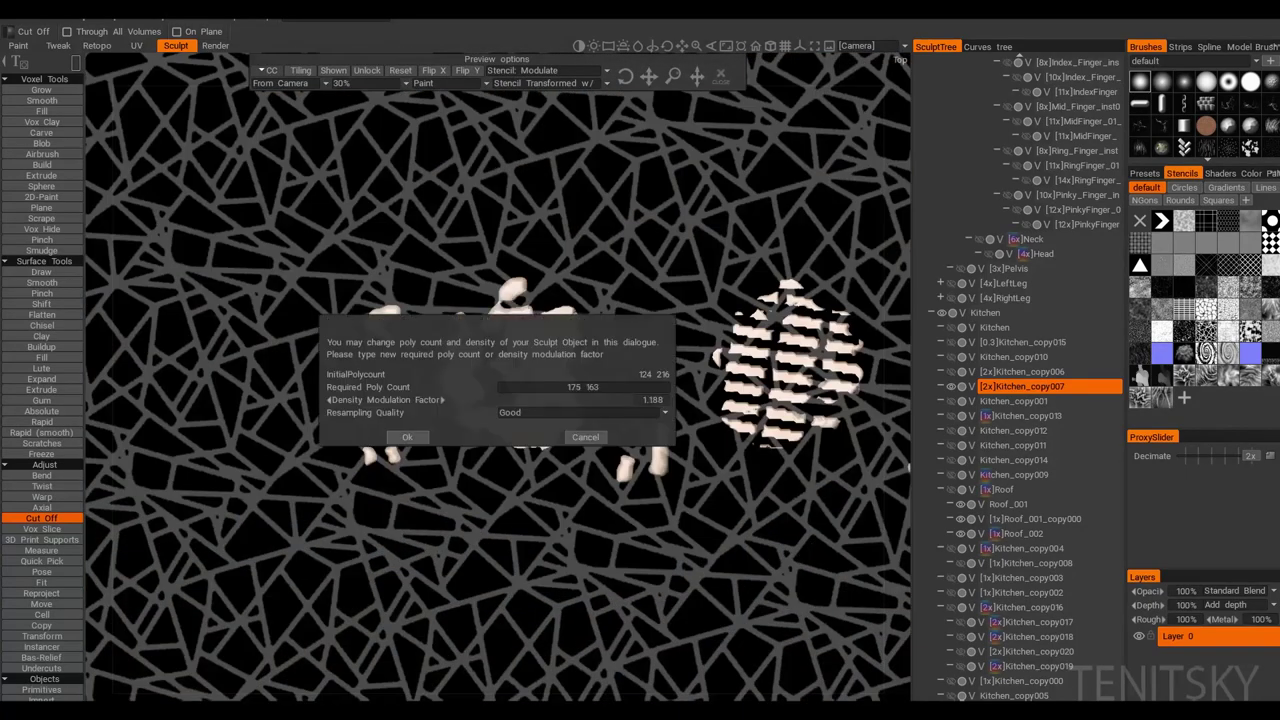
scroll(483, 443, "up", 2)
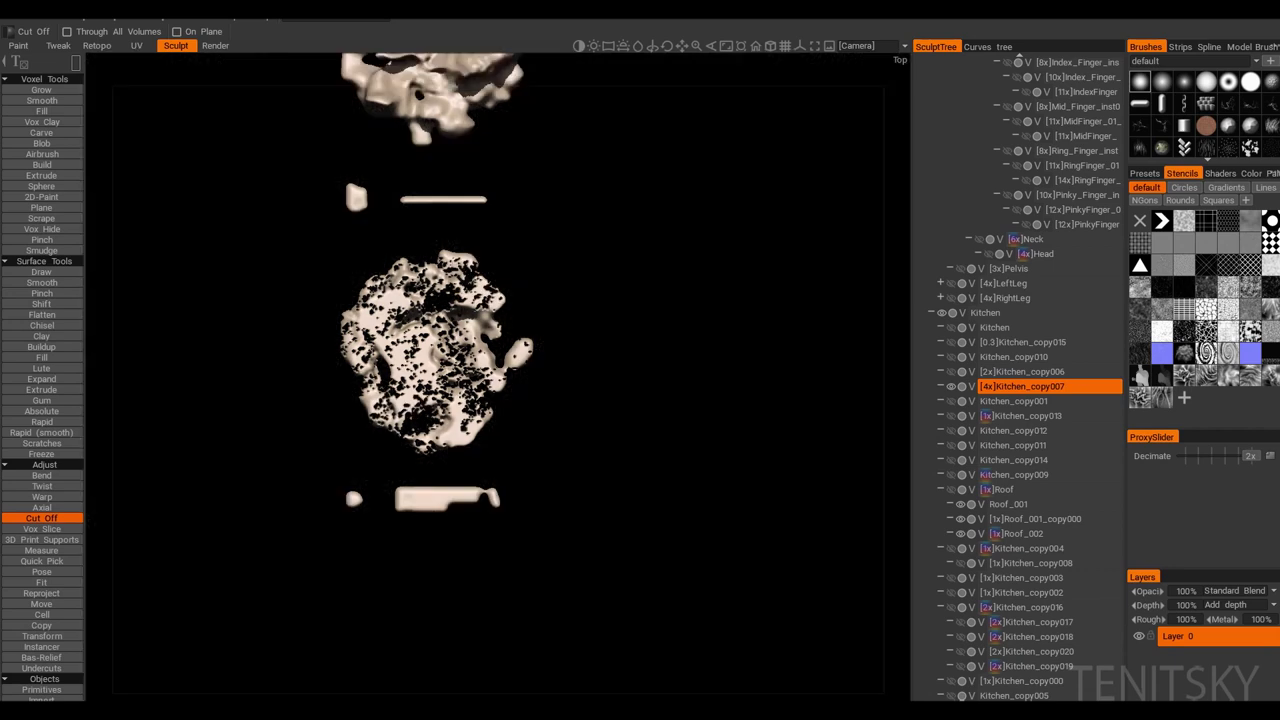
Step: Cut both food blobs into pieces through an inverted dot stencil with Cut Off
left_click_drag(441, 254, 482, 290)
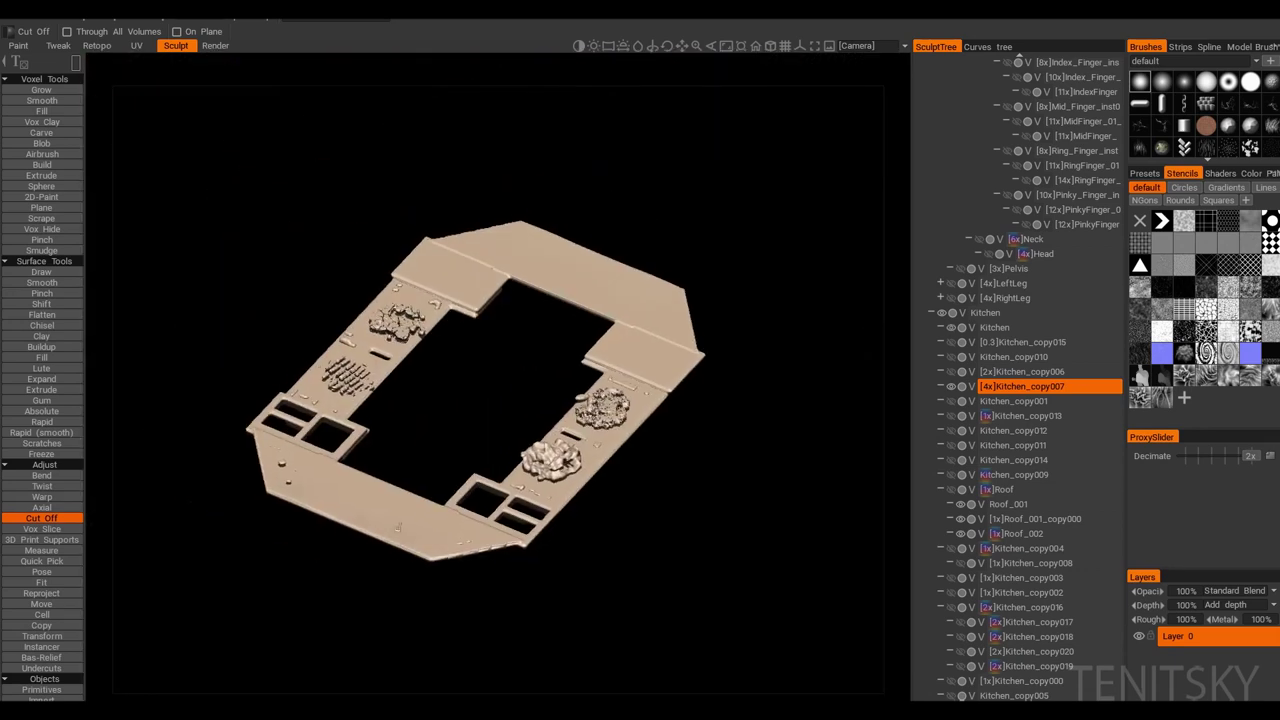
scroll(501, 388, "up", 3)
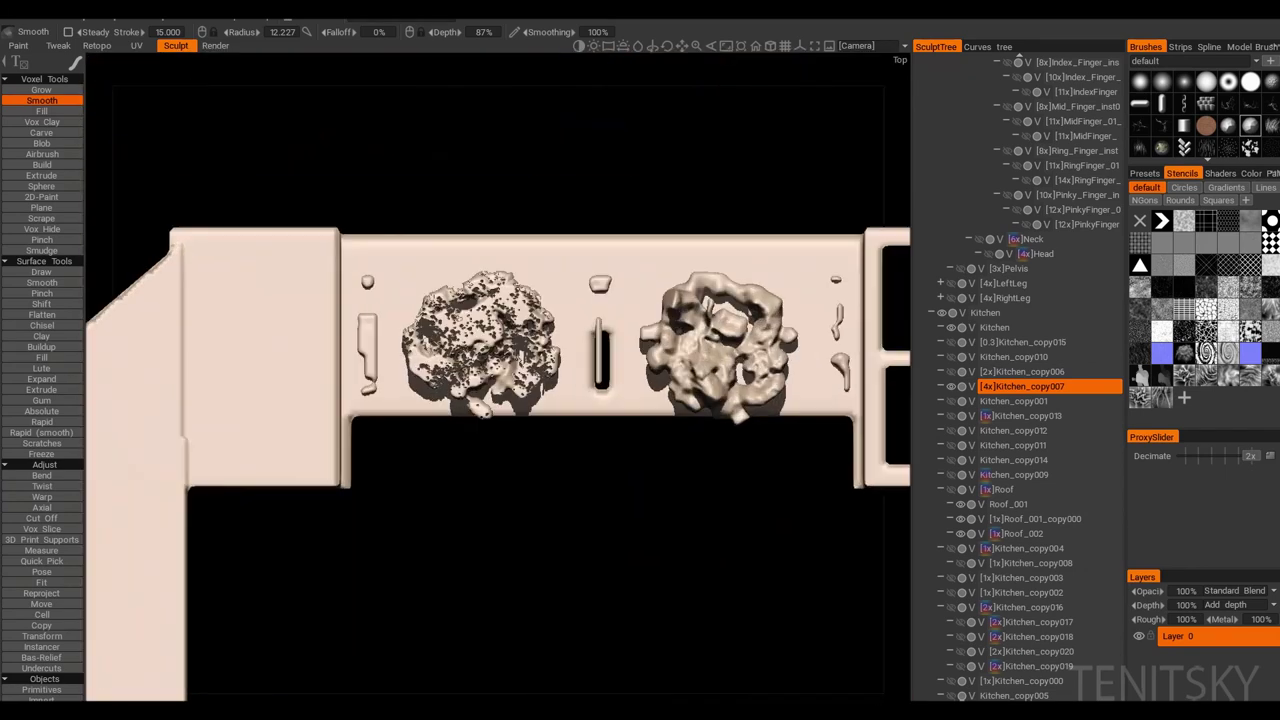
key("c")
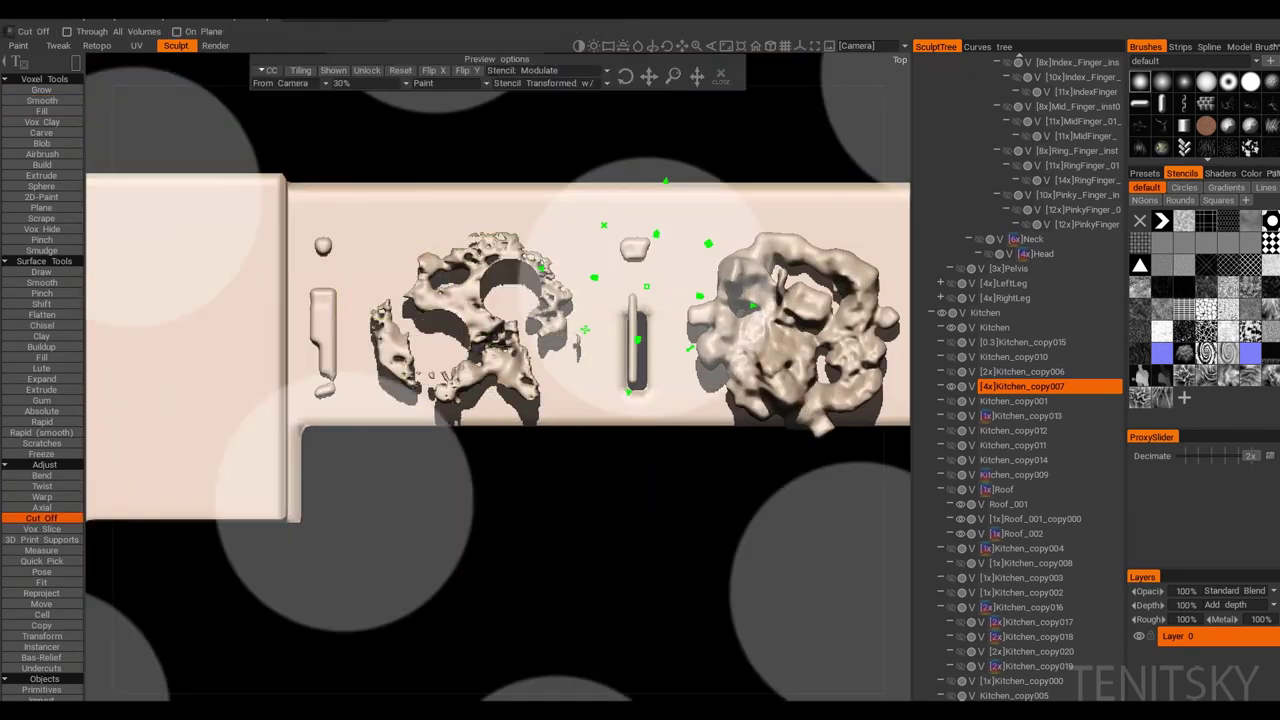
left_click(548, 70)
left_click(530, 92)
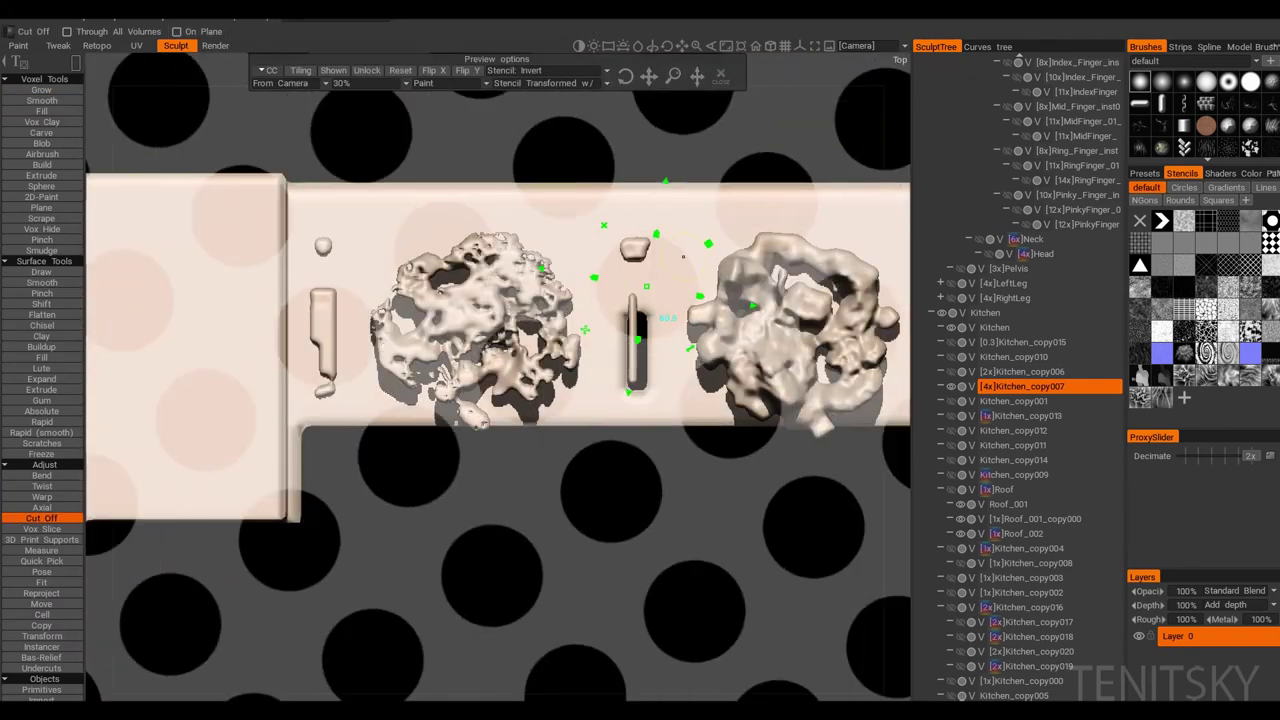
middle_click_drag(683, 256, 380, 256)
left_click_drag(365, 470, 600, 260)
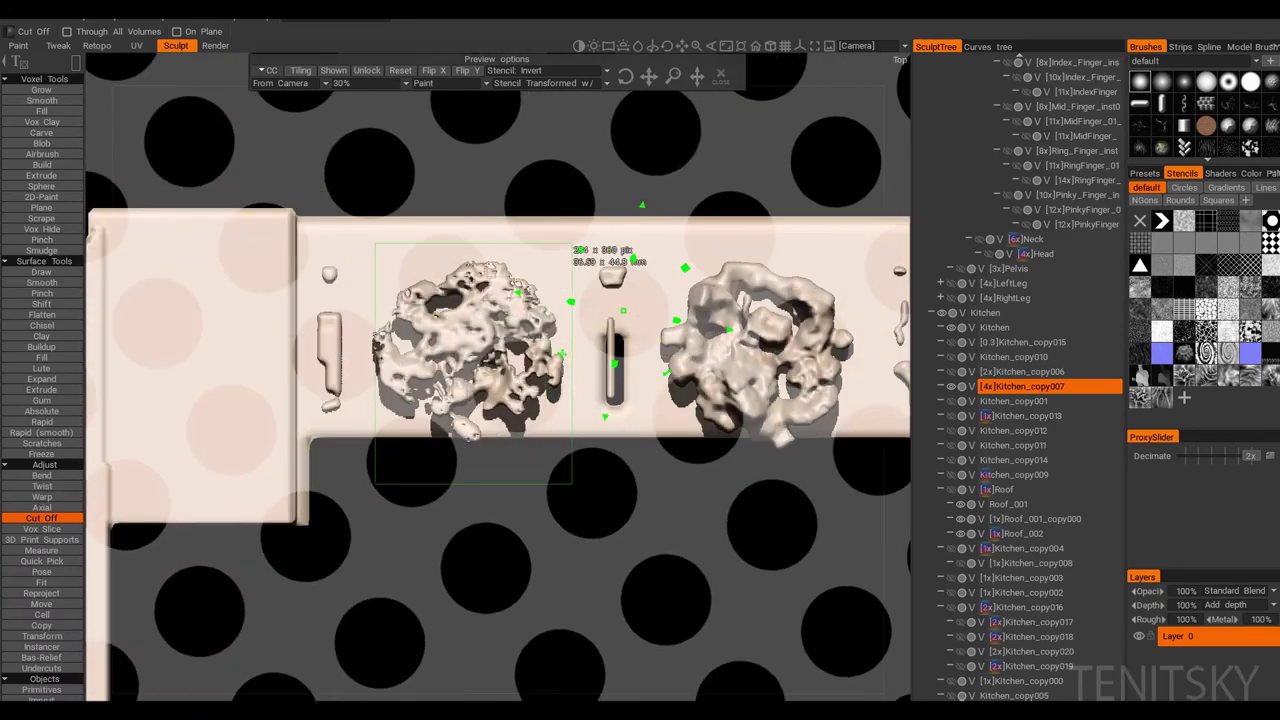
mouse_move(600, 260)
middle_mouse_down()
mouse_move(500, 300)
mouse_move(600, 260)
middle_mouse_up()
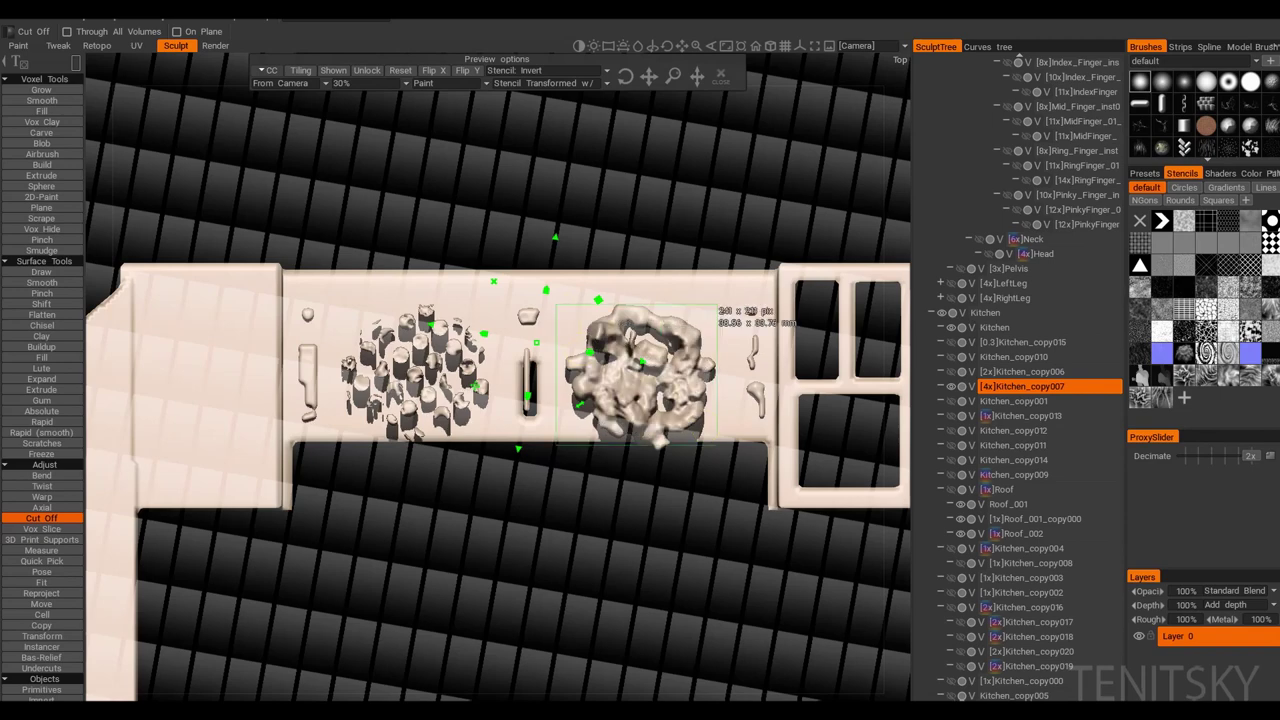
middle_click_drag(500, 300, 600, 260)
left_click_drag(560, 440, 720, 300)
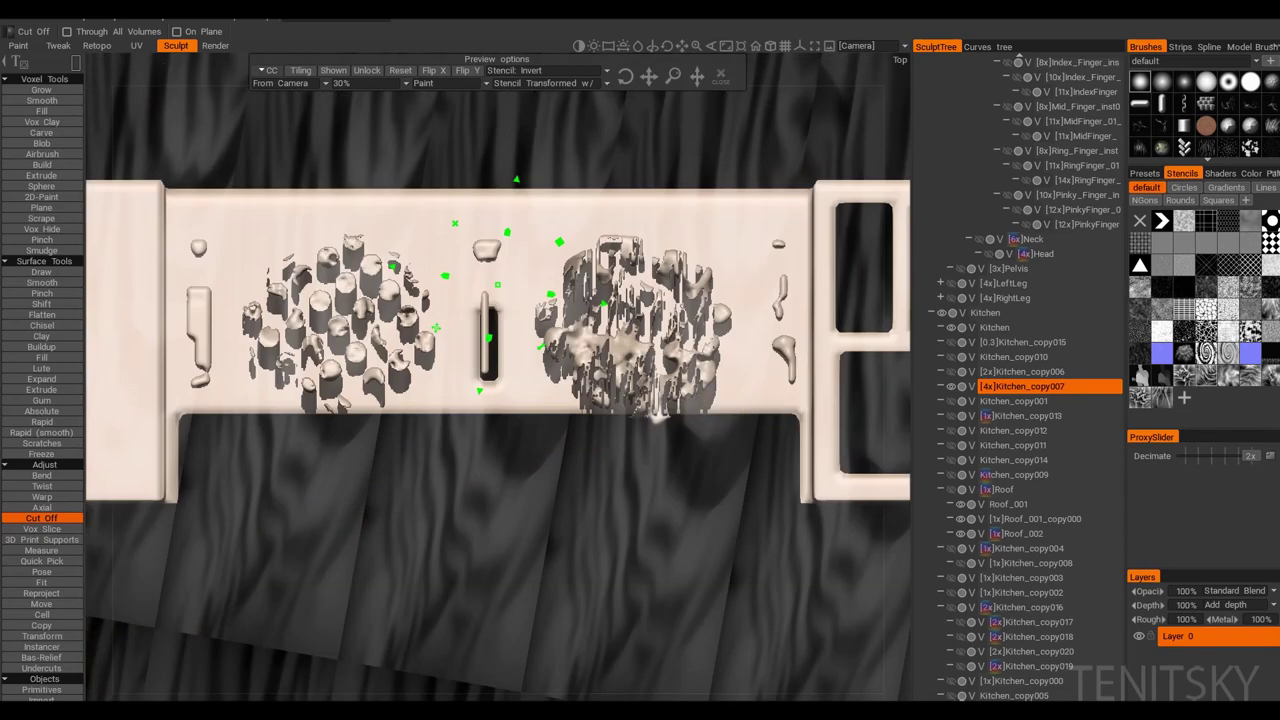
Step: Smooth the voxels and orbit to a front view into the kitchen piece's interior
middle_click_drag(500, 300, 700, 290)
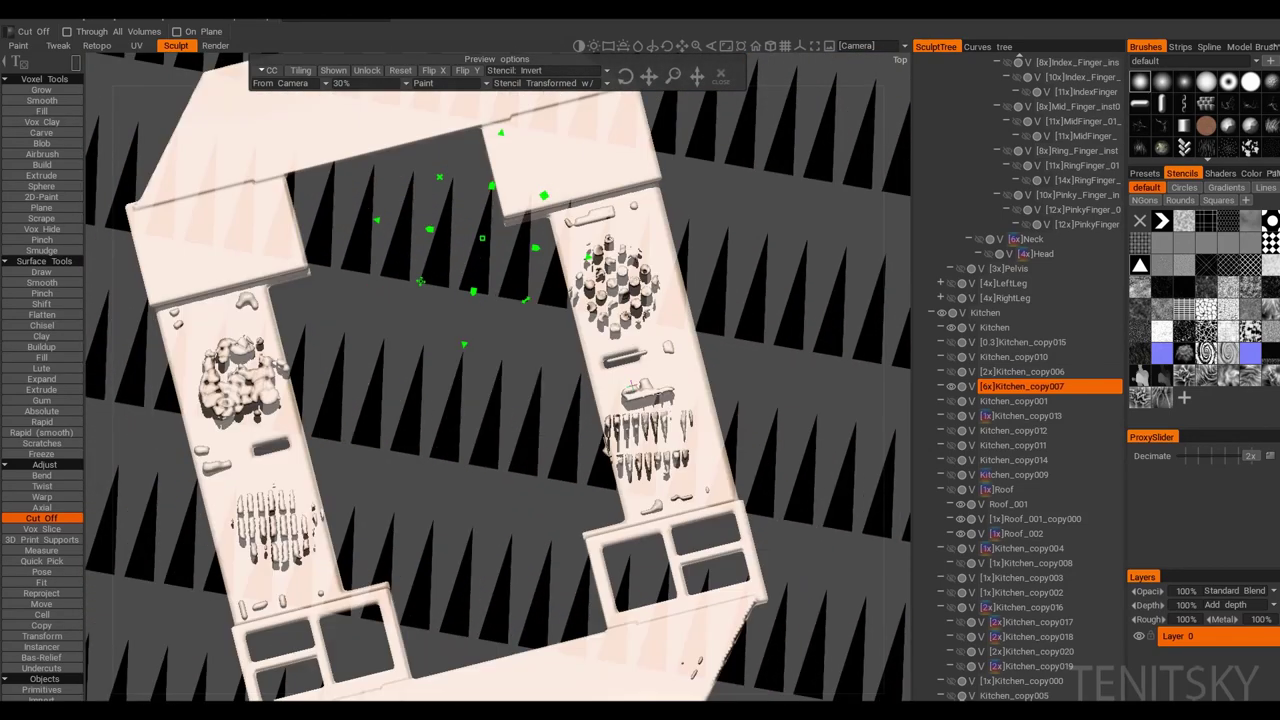
key("shift")
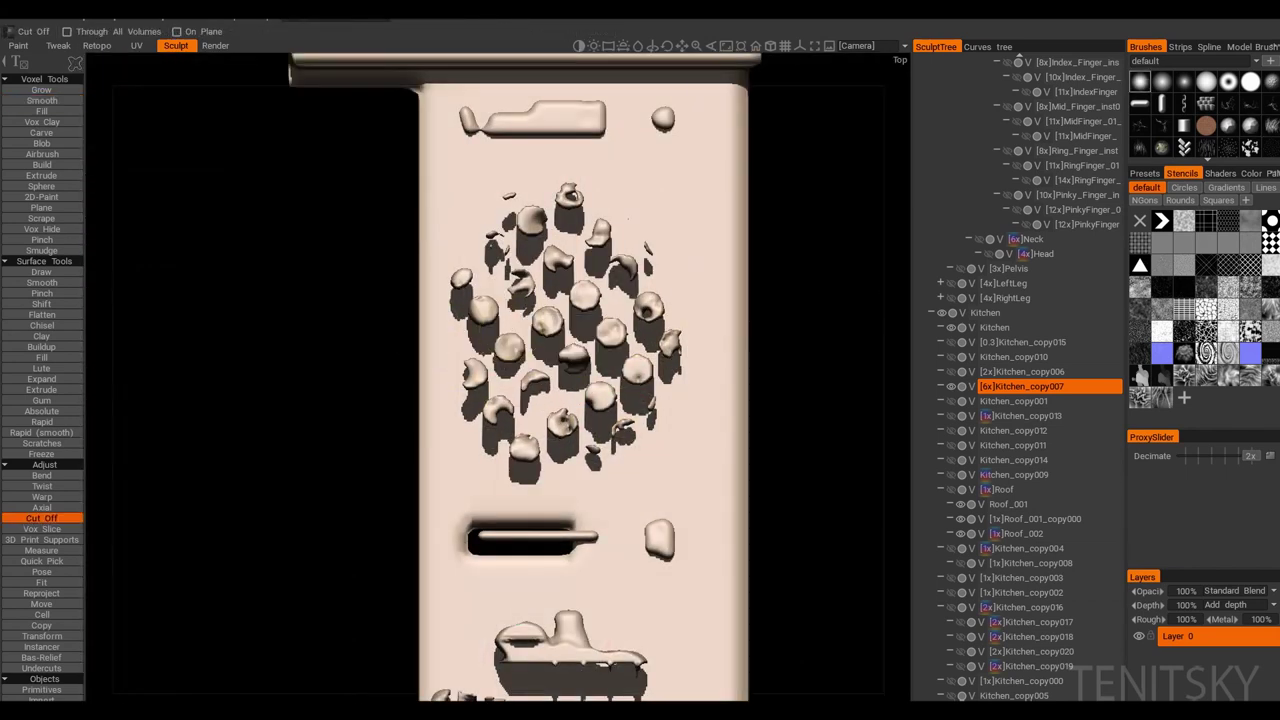
middle_click_drag(645, 423, 515, 433)
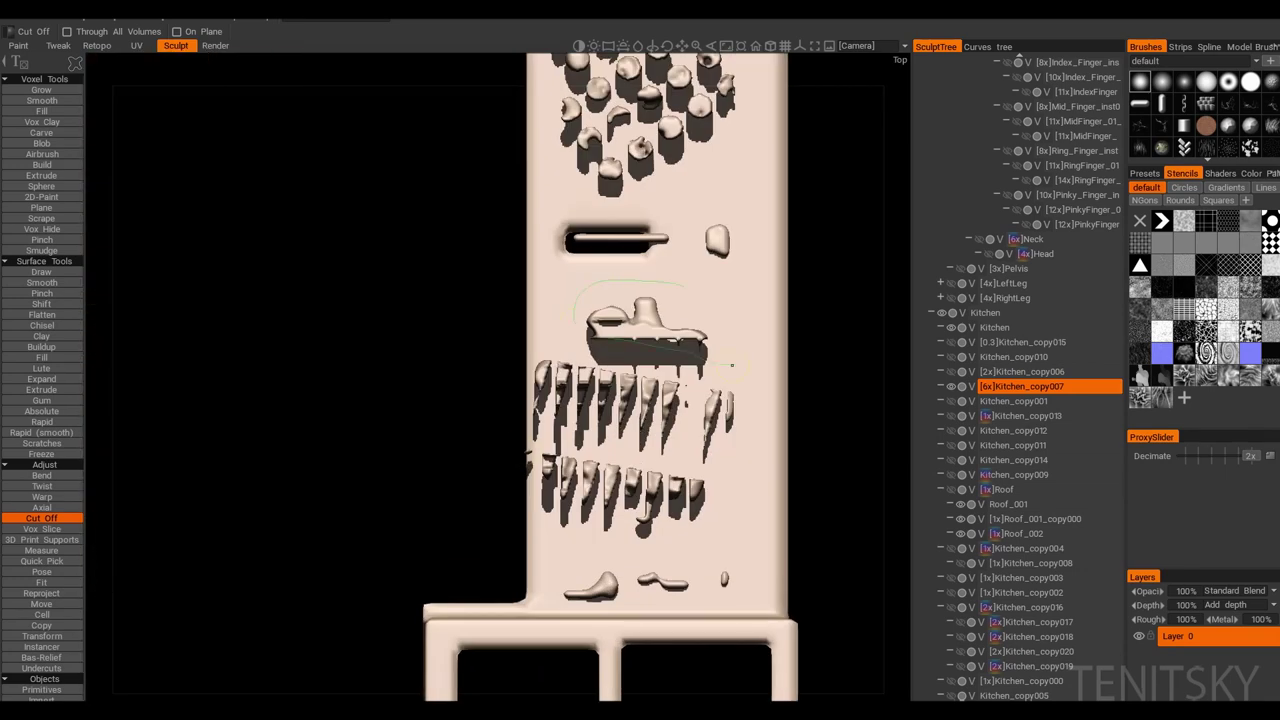
middle_click_drag(731, 365, 703, 412)
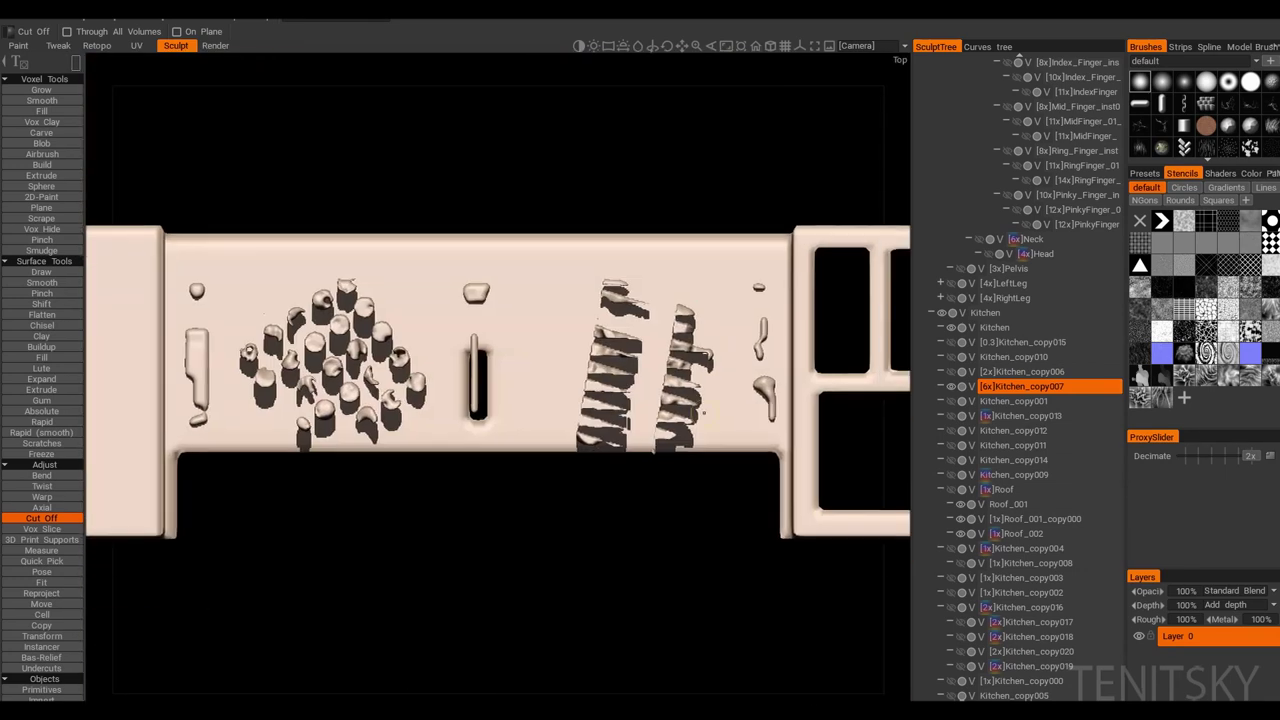
middle_click_drag(710, 355, 620, 290)
Step: Carve a second thin strip on the right food plate
scroll(580, 318, "up", 5)
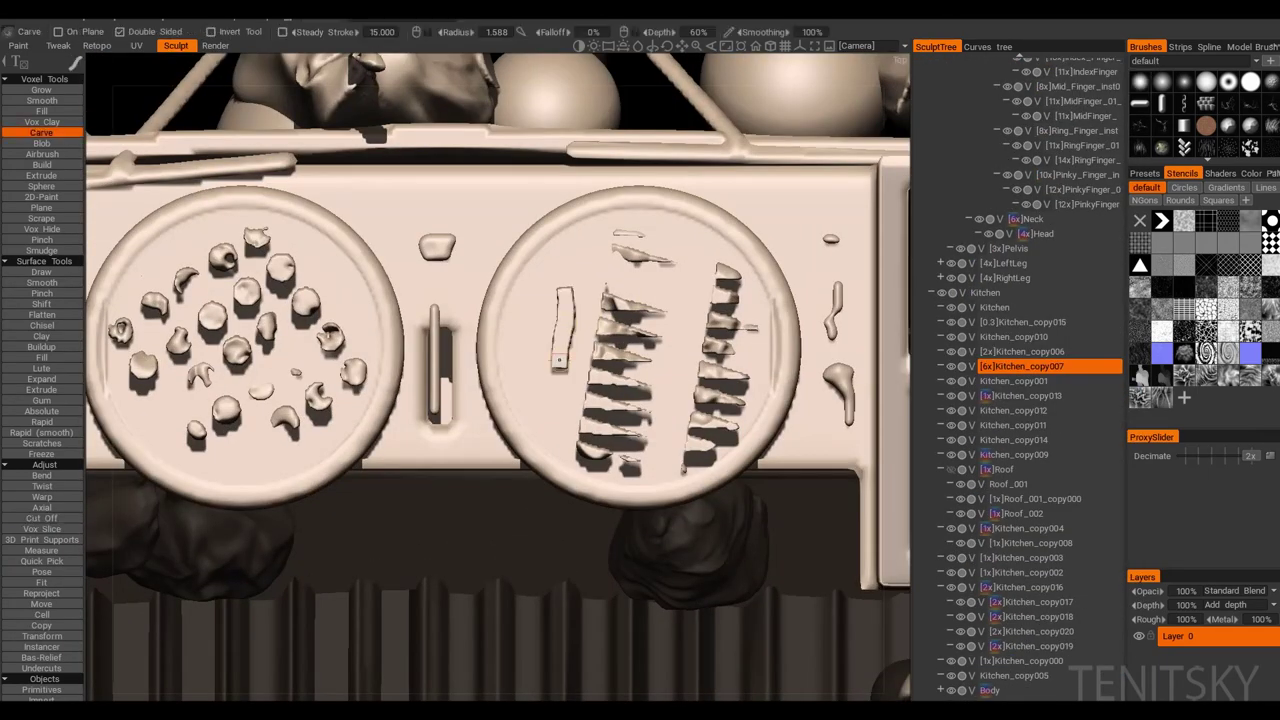
left_click_drag(558, 299, 566, 349)
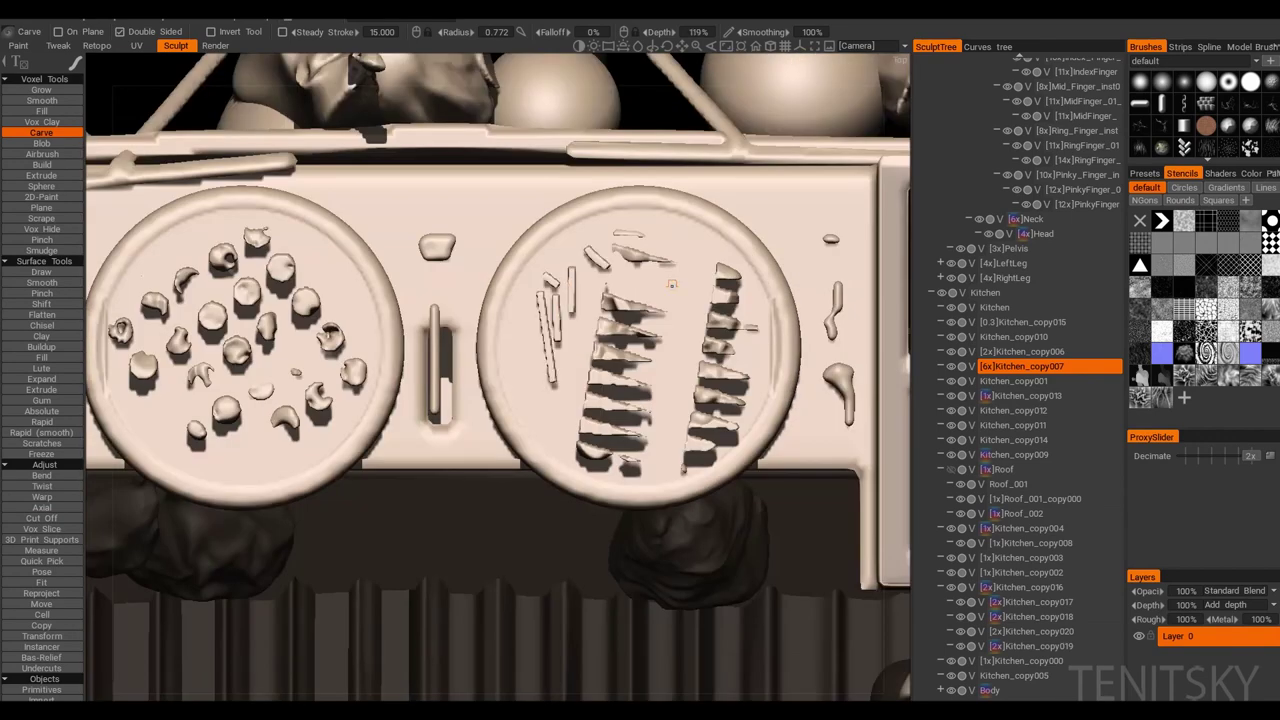
scroll(672, 284, "down", 2)
Step: Swing the vehicle to its other side and isolate the Kitchen_copy015 frame piece
middle_click_drag(230, 400, 558, 368)
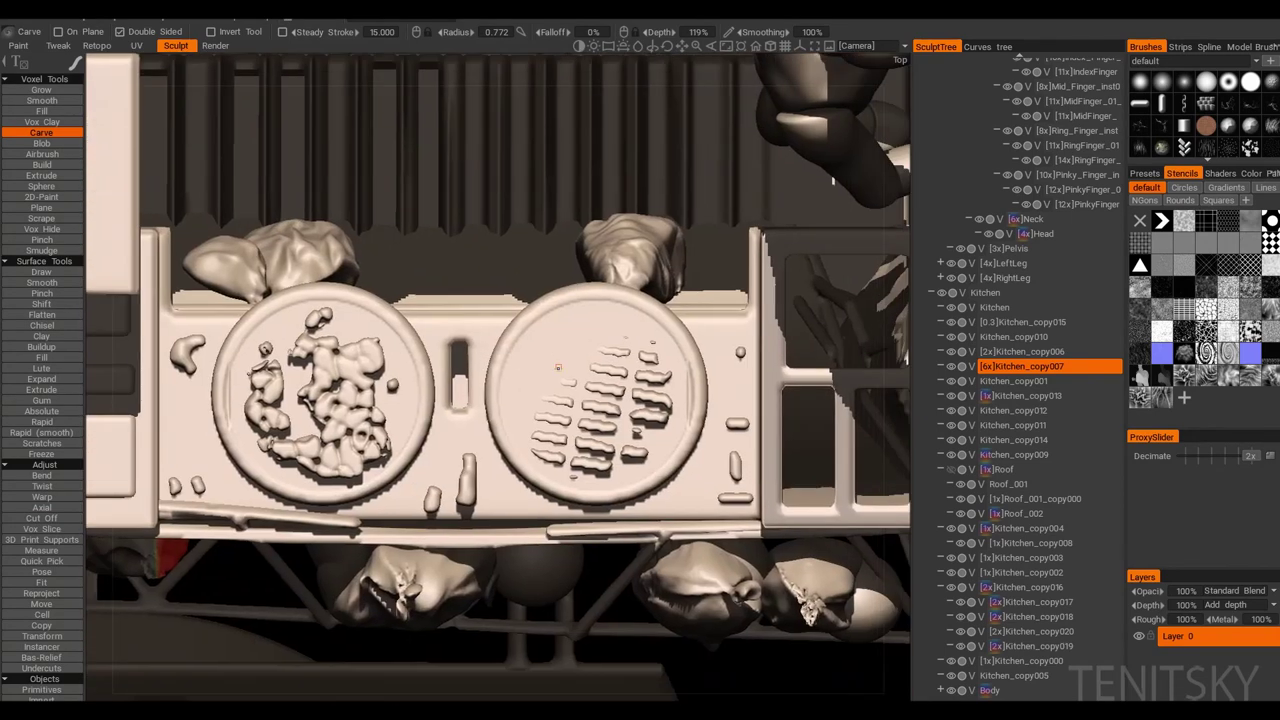
mouse_move(619, 320)
middle_mouse_down()
mouse_move(560, 300)
mouse_move(500, 320)
mouse_move(635, 338)
middle_mouse_up()
mouse_move(615, 700)
middle_mouse_down()
mouse_move(616, 655)
mouse_move(660, 550)
middle_mouse_up()
key("KP_2")
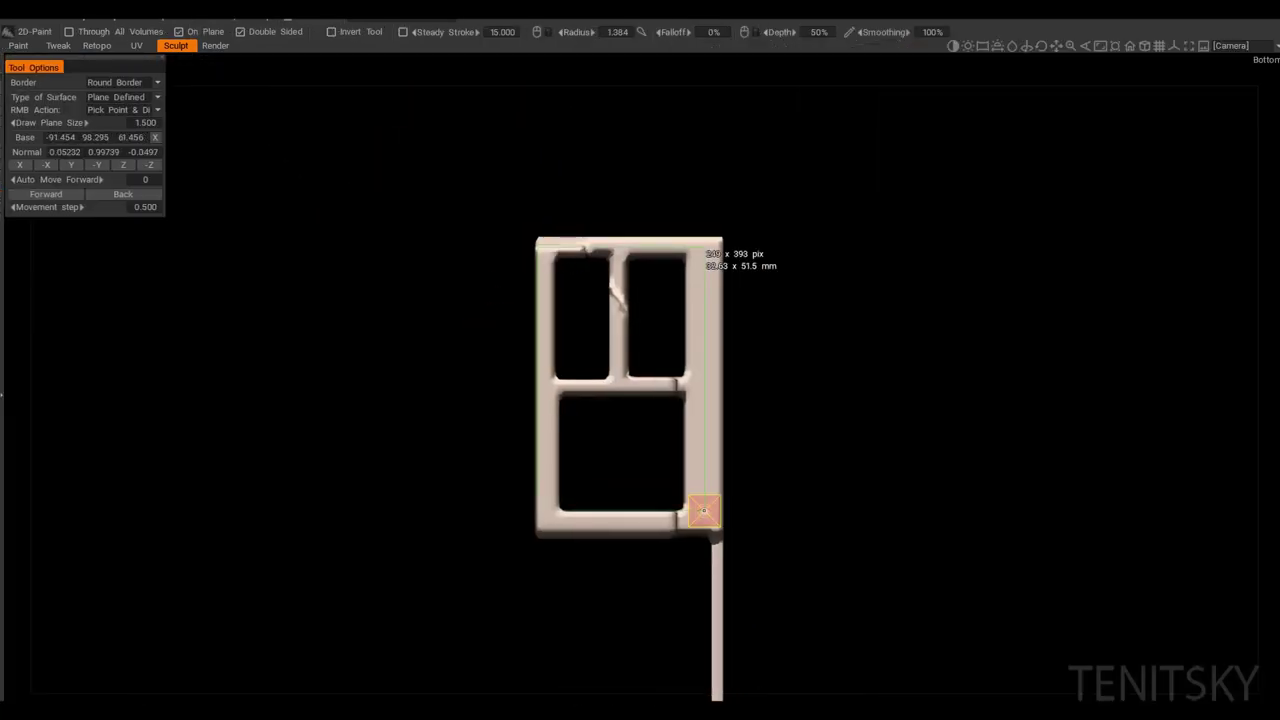
Step: Fill the frame's right column solid and inspect the tray from below and above
left_click_drag(703, 511, 698, 517)
left_click_drag(701, 516, 701, 516)
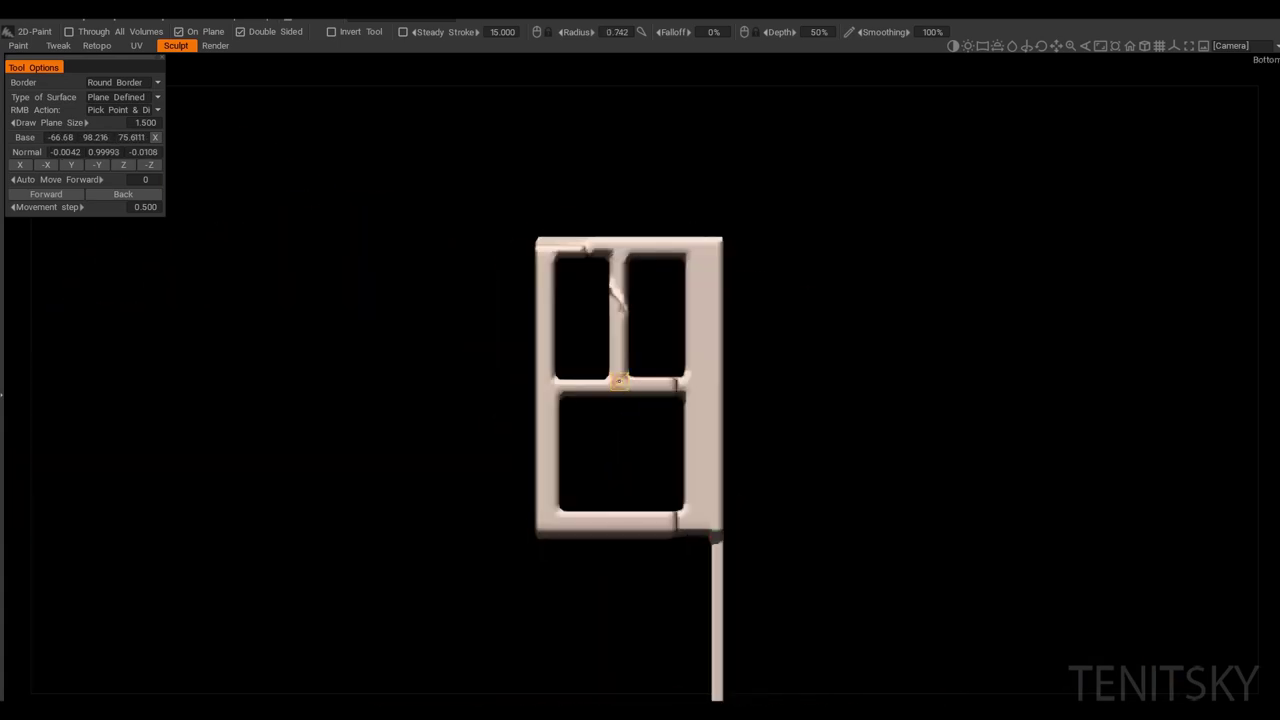
middle_click_drag(672, 480, 578, 508)
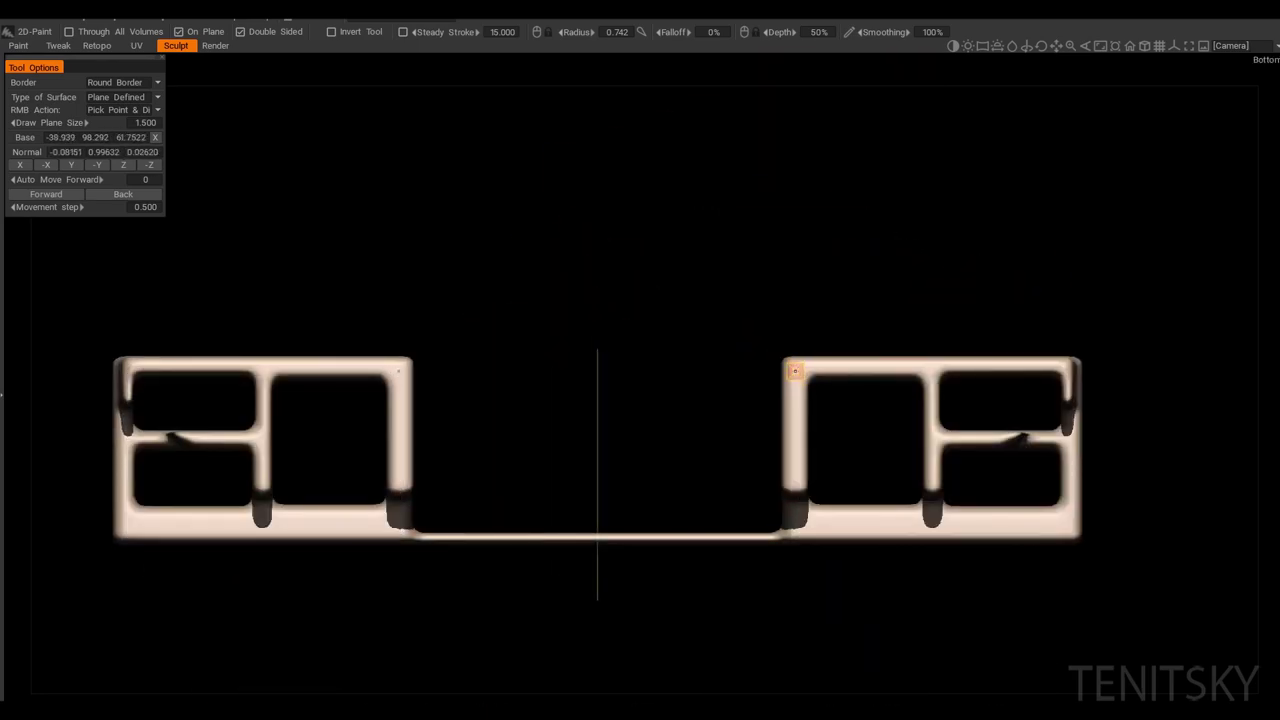
middle_click_drag(793, 357, 730, 400)
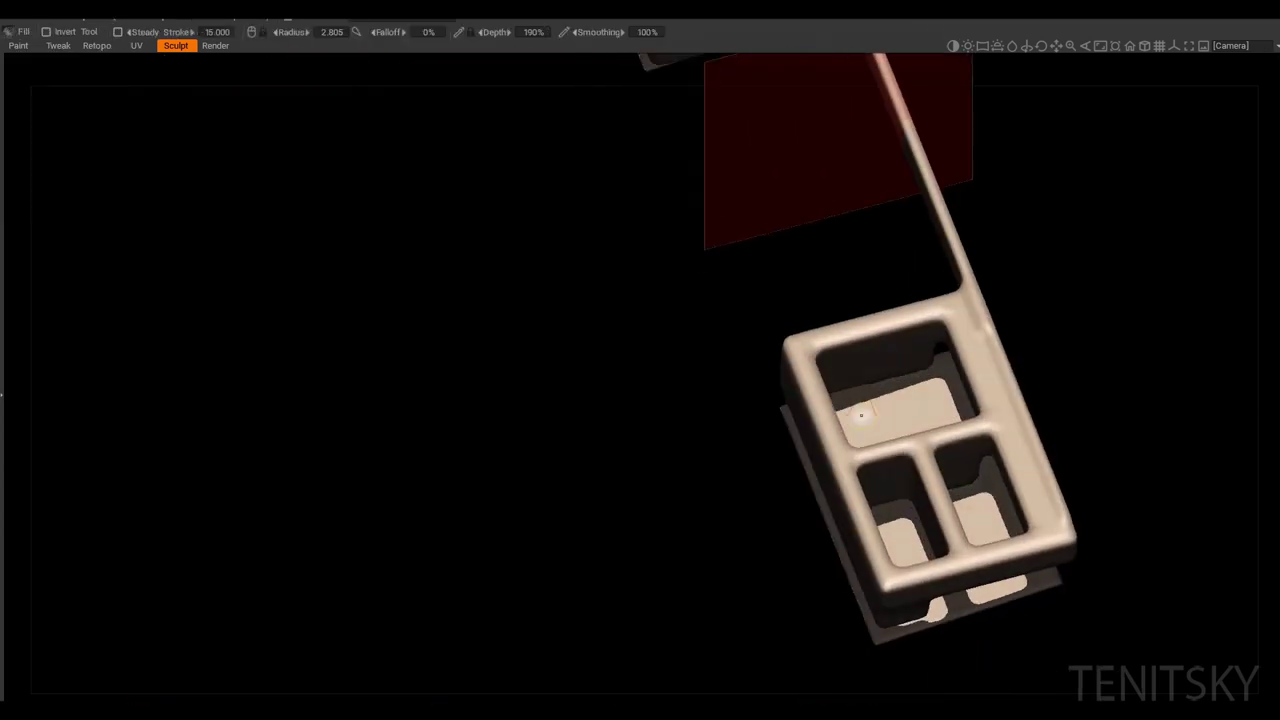
mouse_move(740, 390)
middle_mouse_down()
mouse_move(773, 406)
mouse_move(770, 425)
mouse_move(700, 465)
mouse_move(660, 515)
mouse_move(829, 457)
mouse_move(790, 485)
mouse_move(730, 420)
middle_mouse_up()
Step: Mark the tray's bottom strip, then return to the full kitchen vehicle scene
left_click_drag(595, 494, 685, 451)
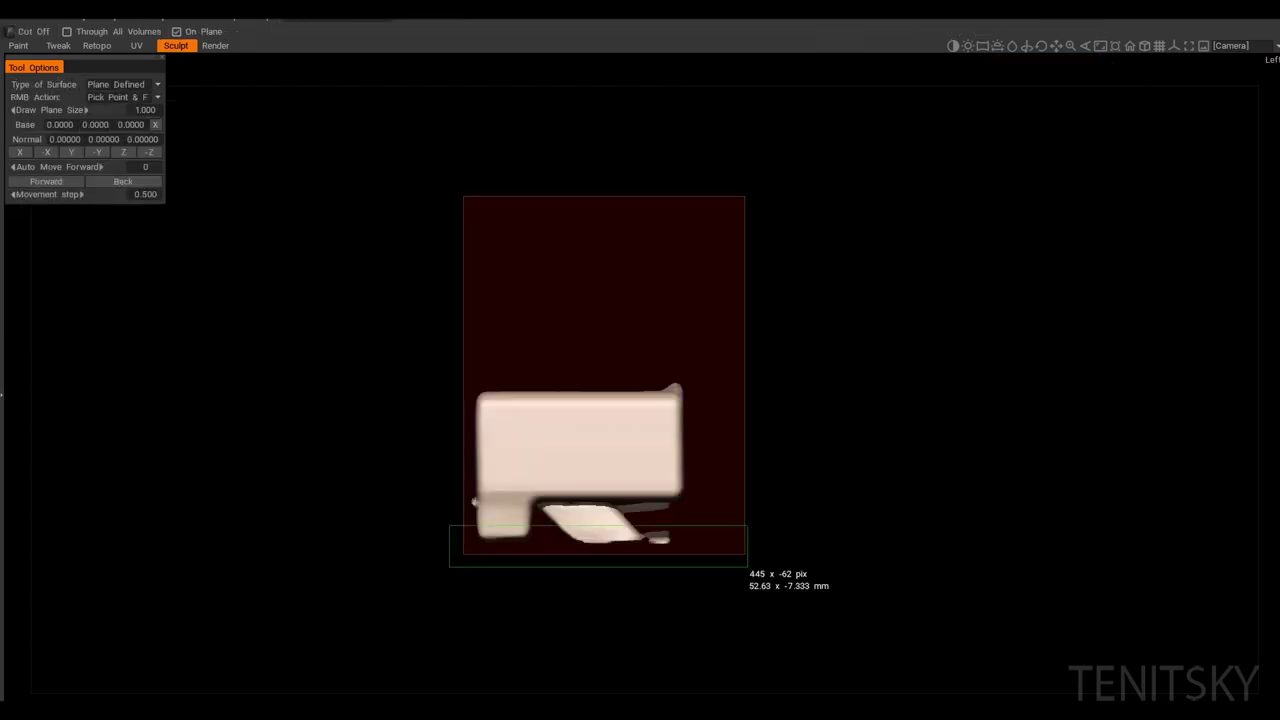
middle_click_drag(700, 470, 743, 478)
middle_click_drag(755, 555, 780, 440)
key("Tab")
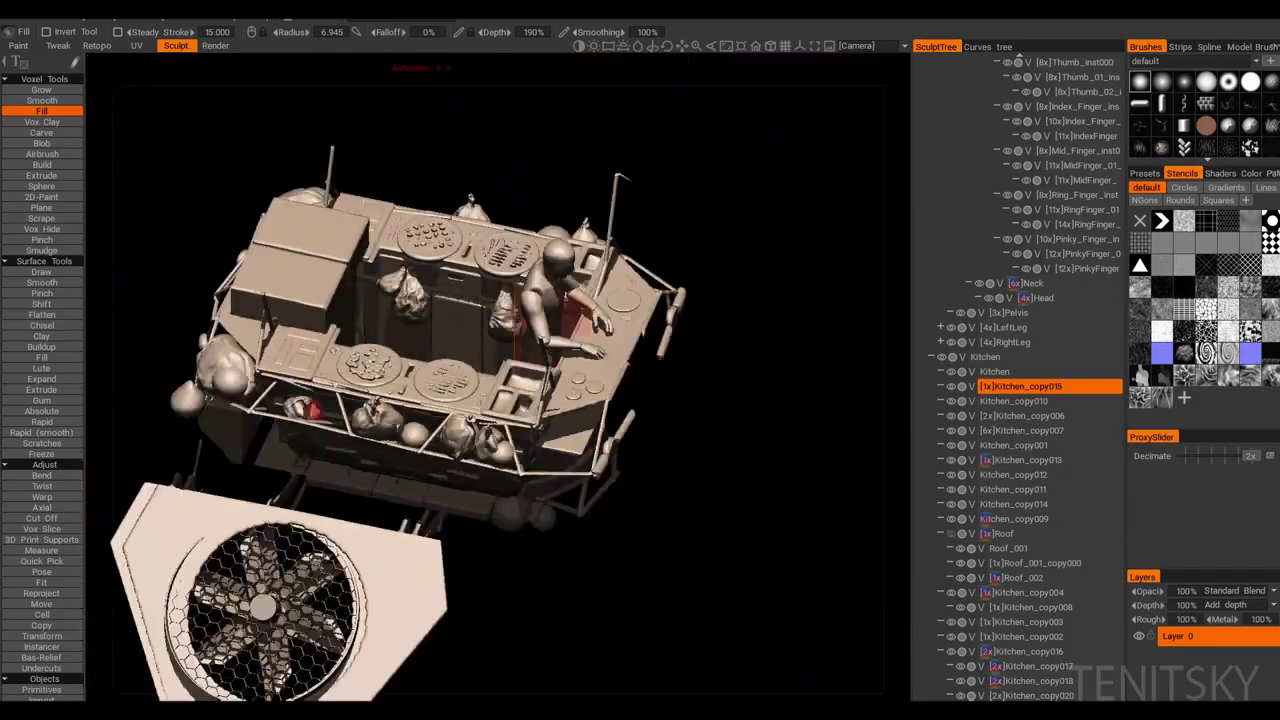
middle_click_drag(530, 310, 697, 327)
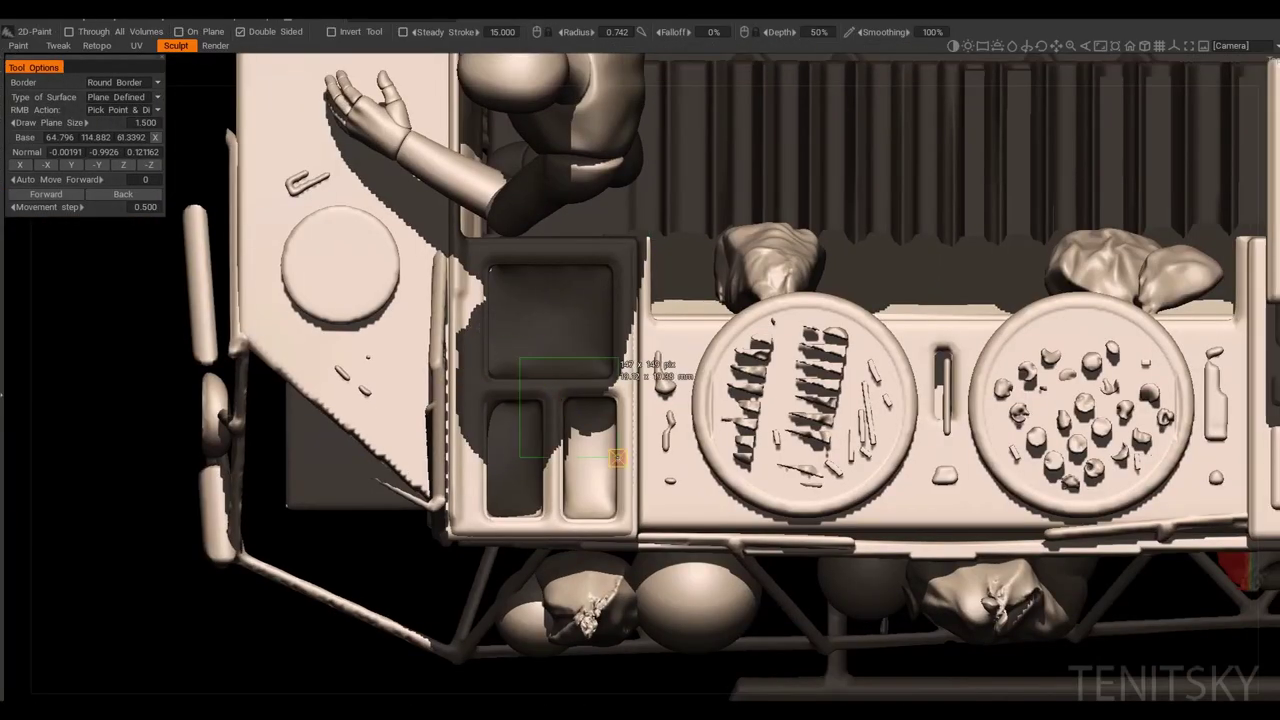
Step: Reshape the tray area with a rectangular stroke, then view the model from above
left_click_drag(618, 458, 618, 458)
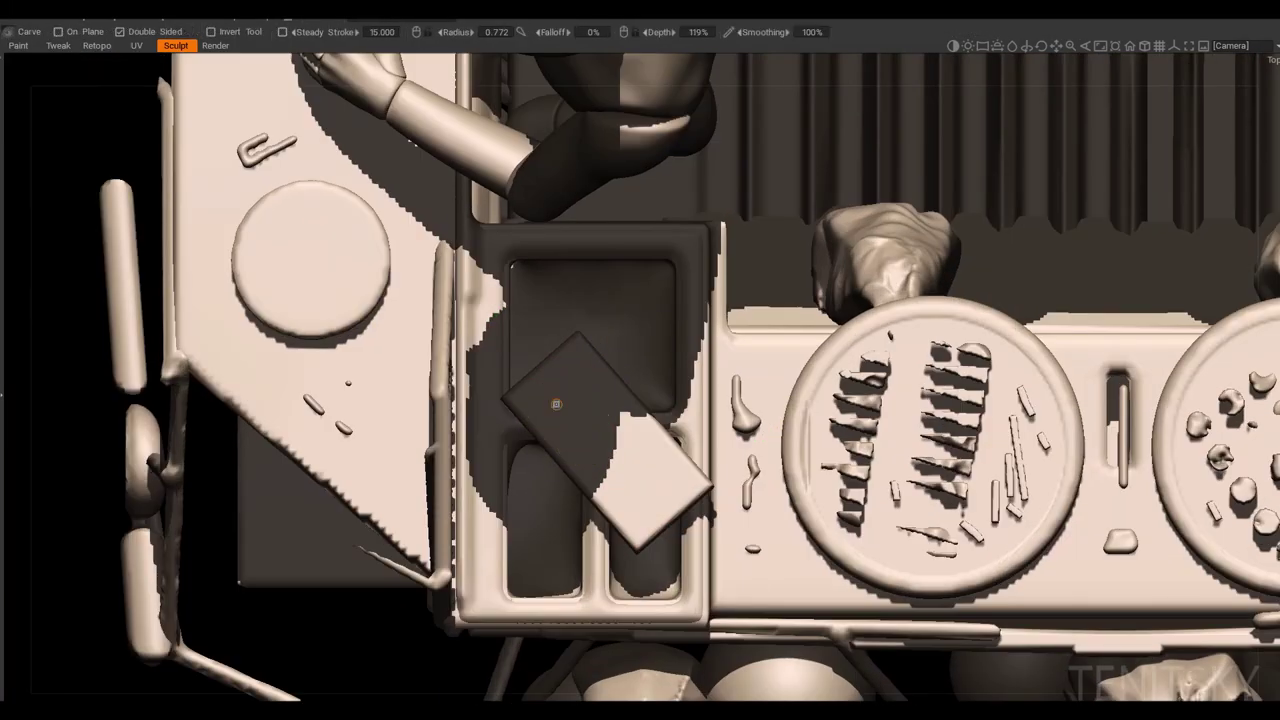
scroll(570, 366, "up", 2)
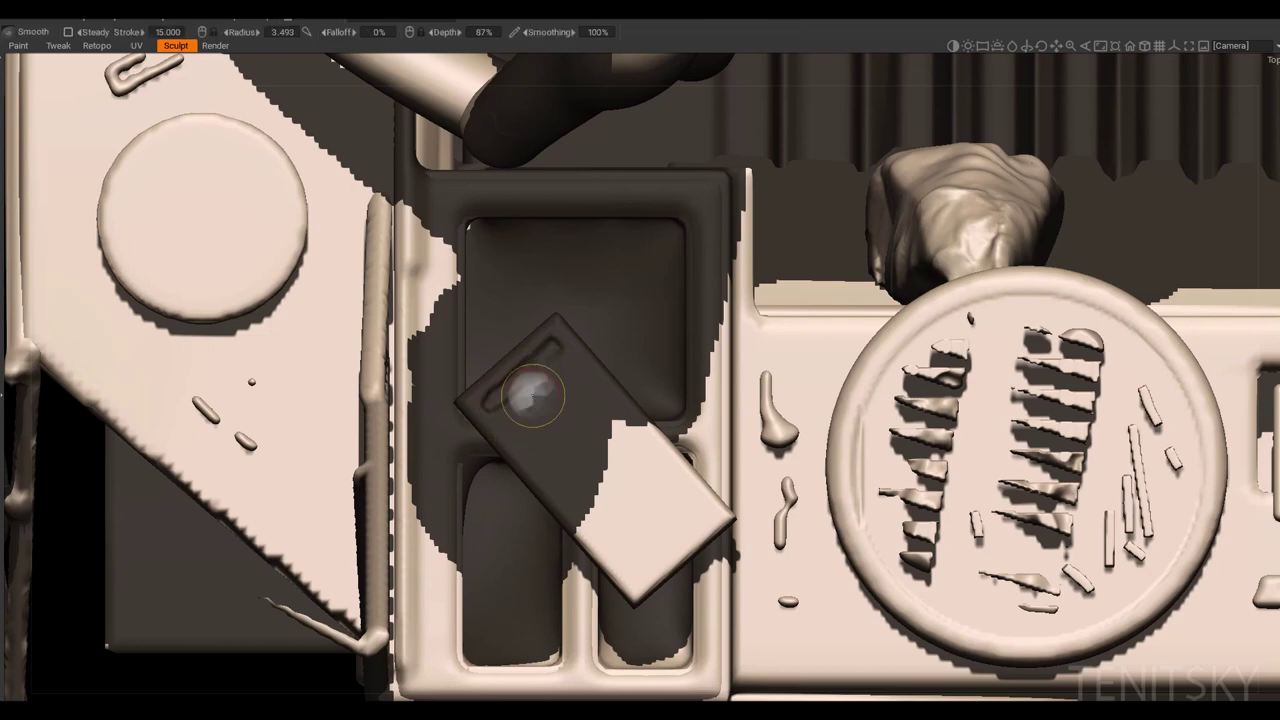
middle_click_drag(500, 405, 640, 380)
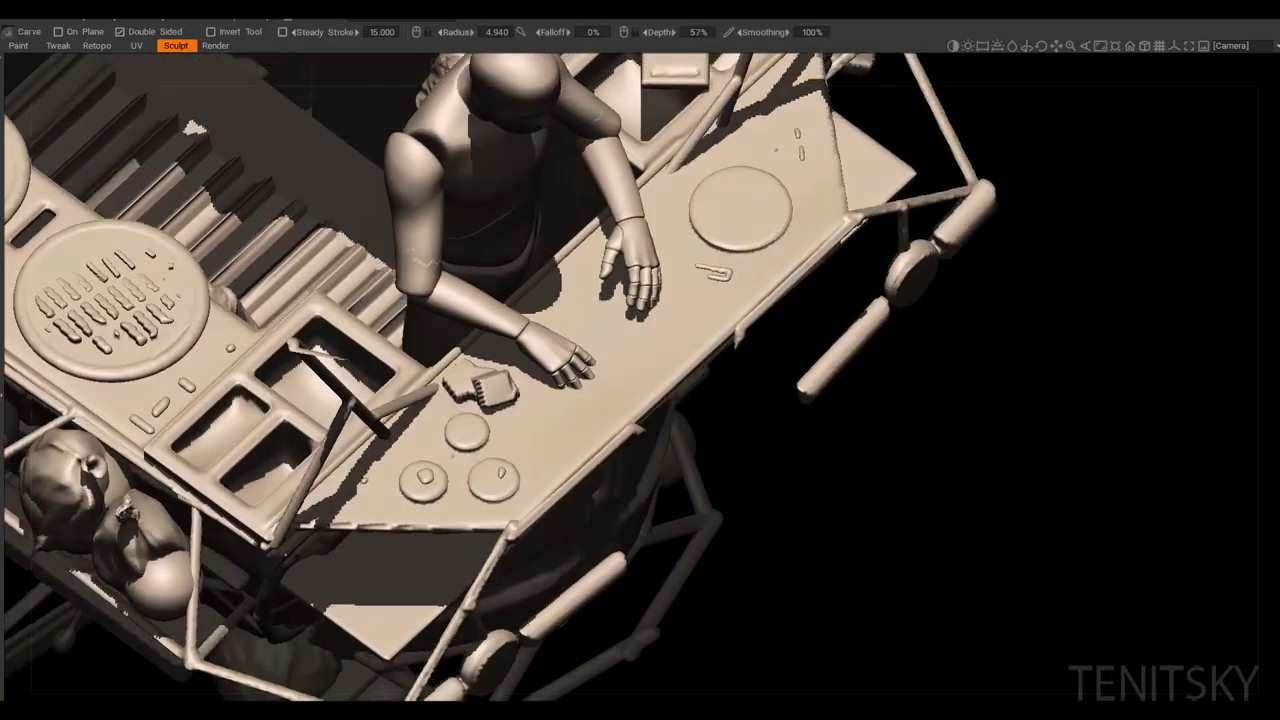
key("Tab")
scroll(541, 363, "up", 2)
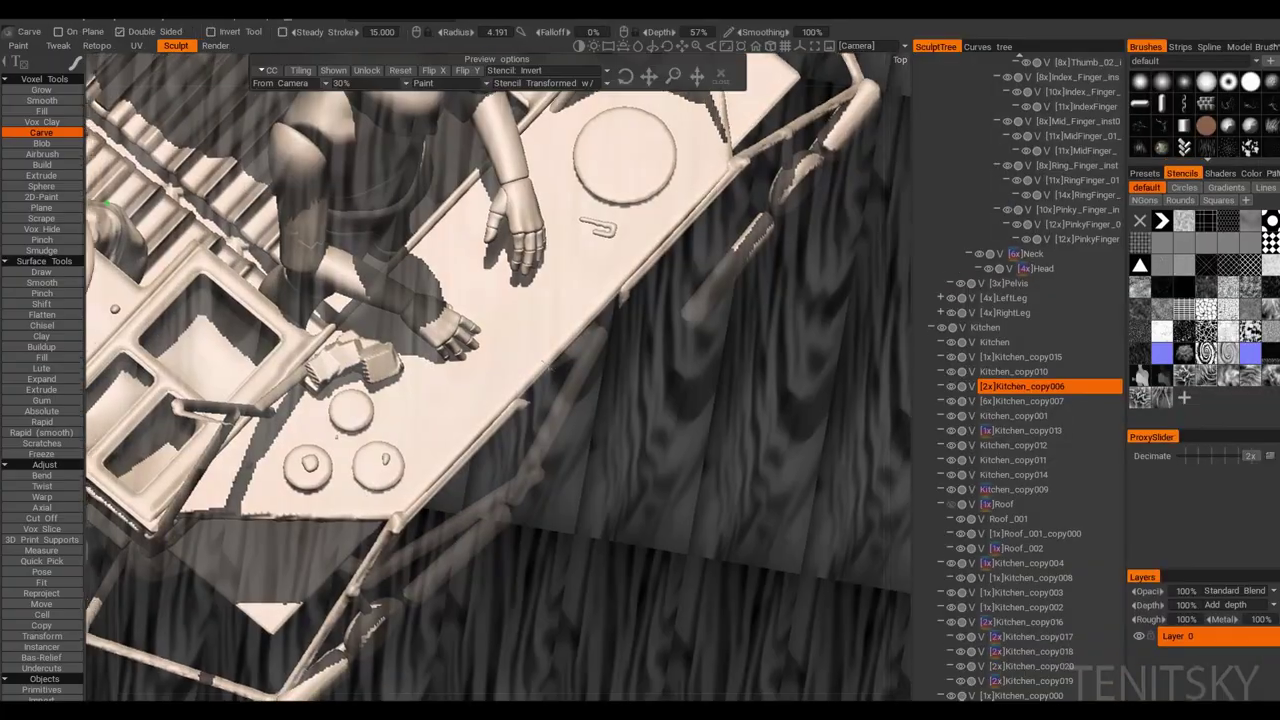
scroll(498, 377, "up", 2)
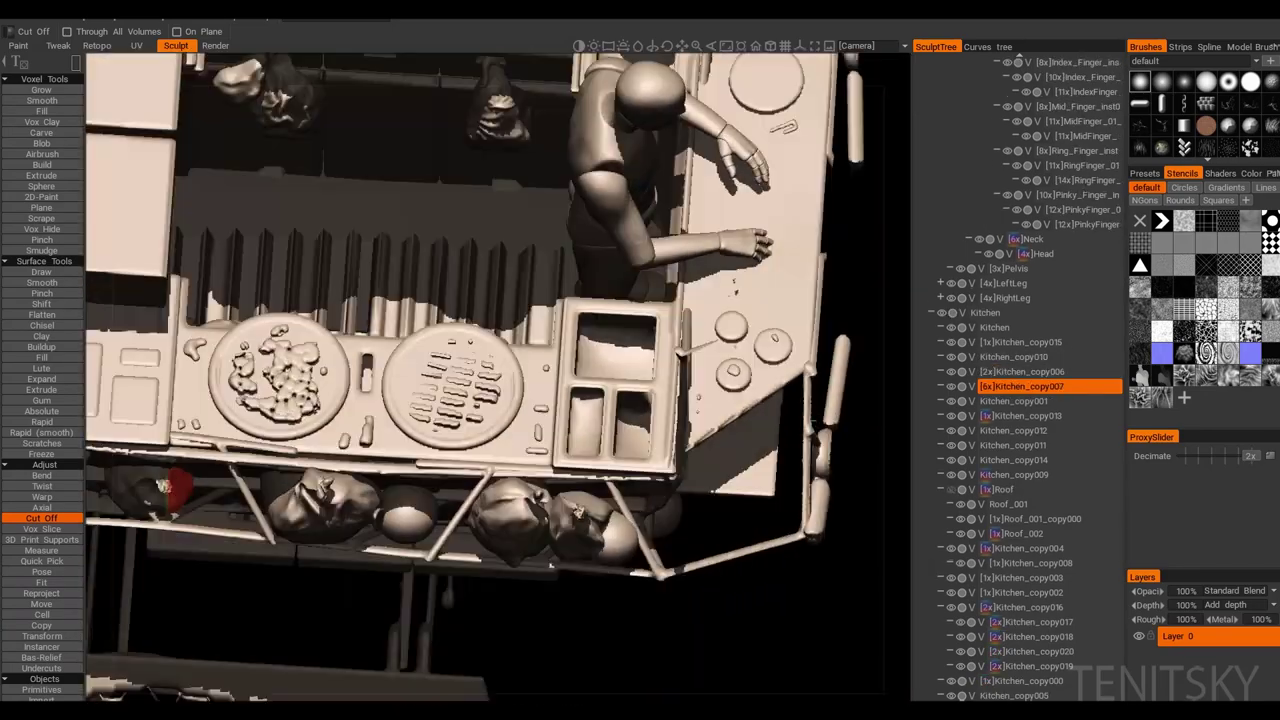
Step: Set the stroke border to Plane Border and switch to 2D-Paint sculpting
key("Tab")
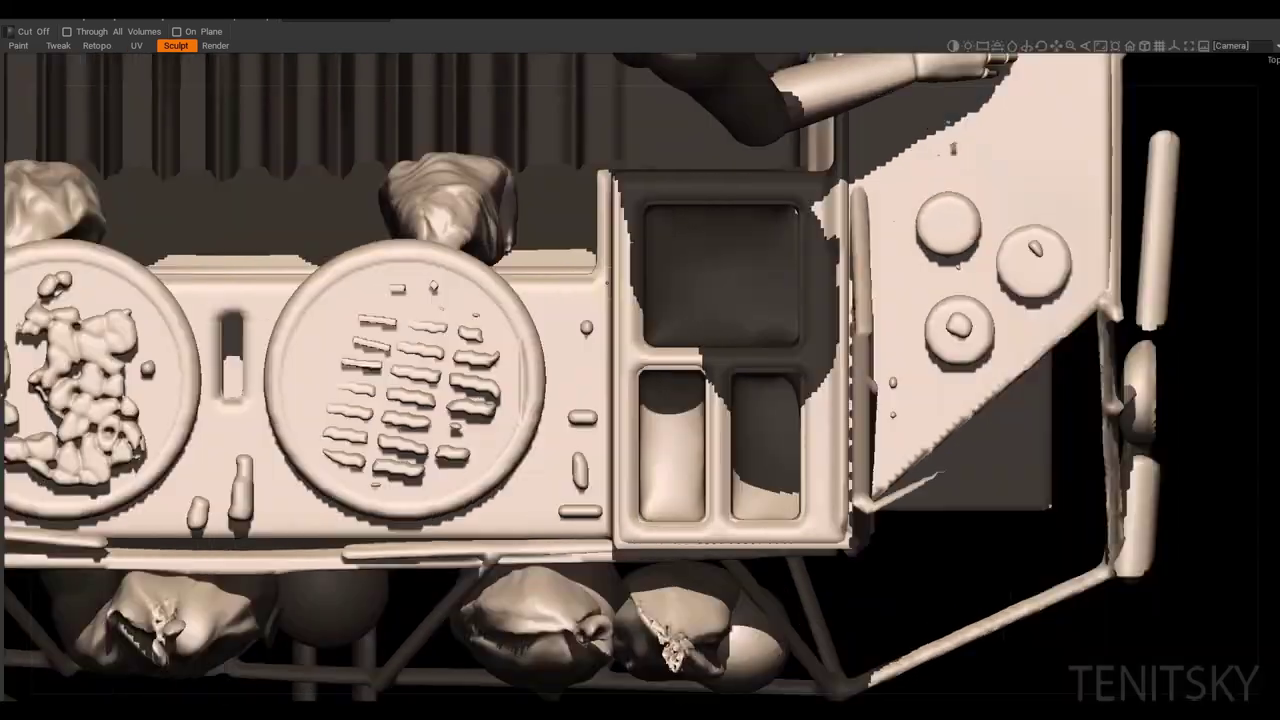
middle_click_drag(691, 230, 636, 280)
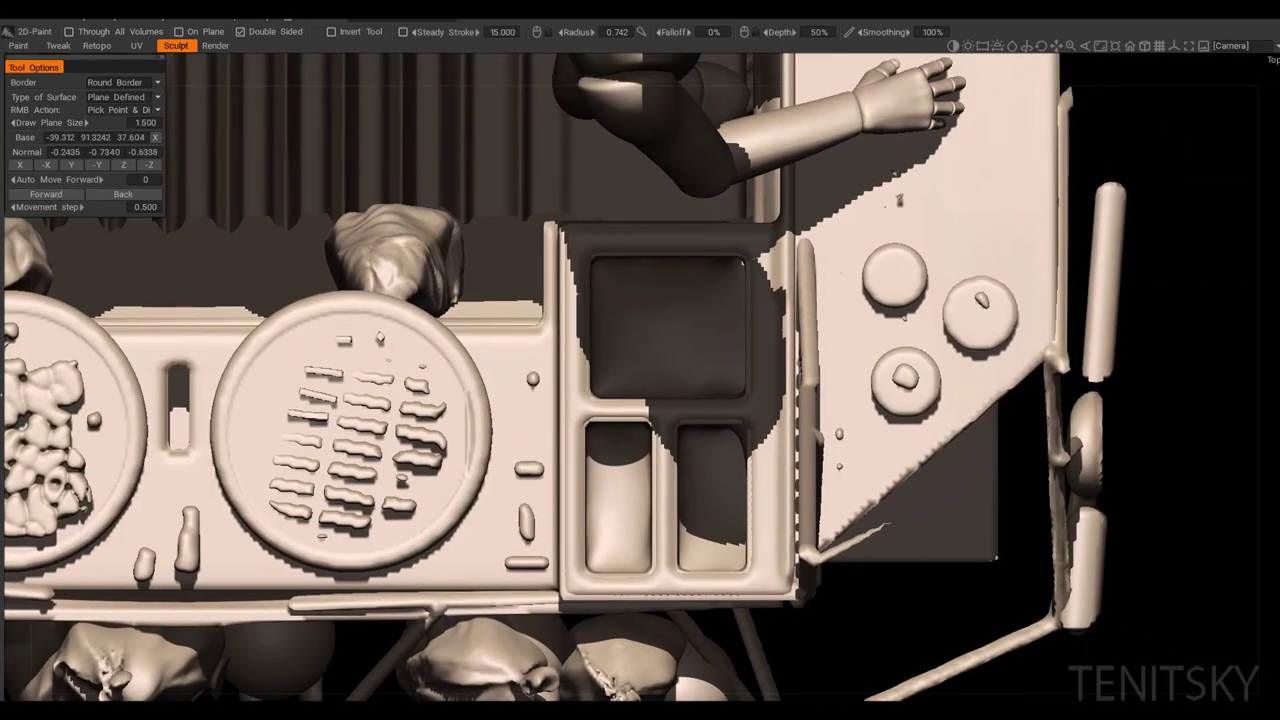
key("Tab")
left_click(205, 82)
left_click(330, 60)
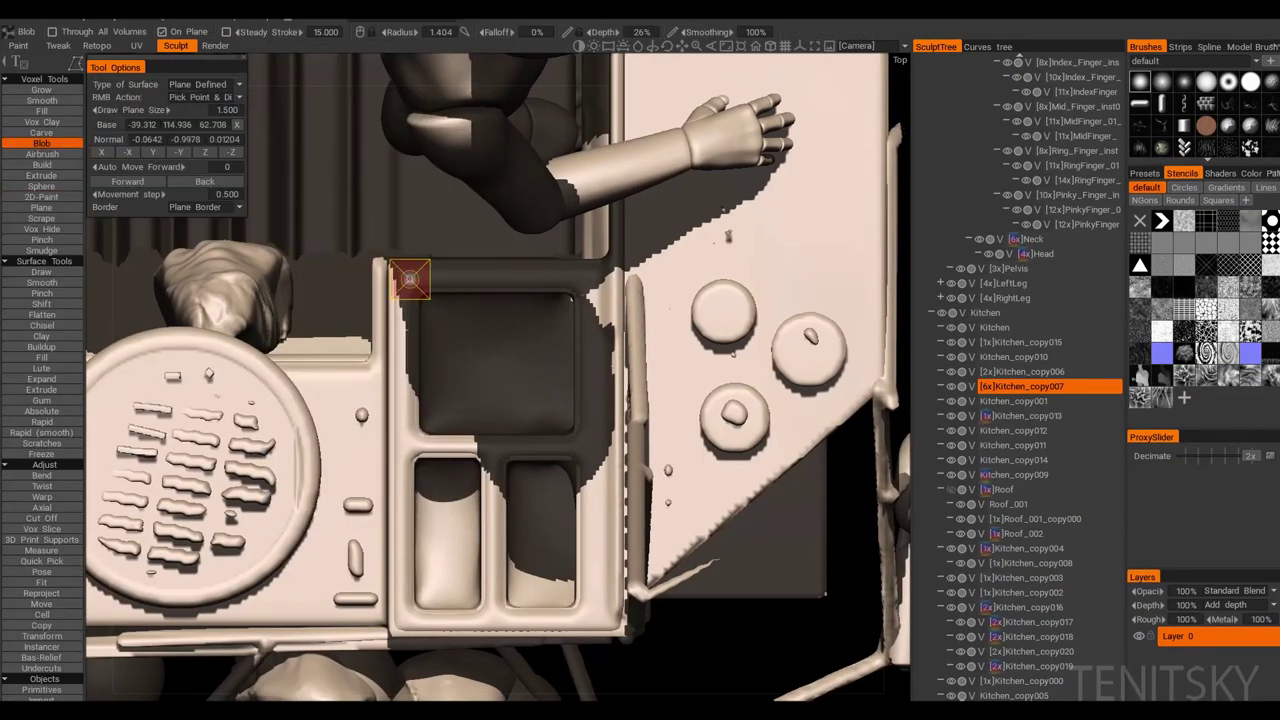
left_click(41, 196)
Step: Undo the test patch and stamp a raised square floor in the left compartment, brush about 1.08
key("Tab")
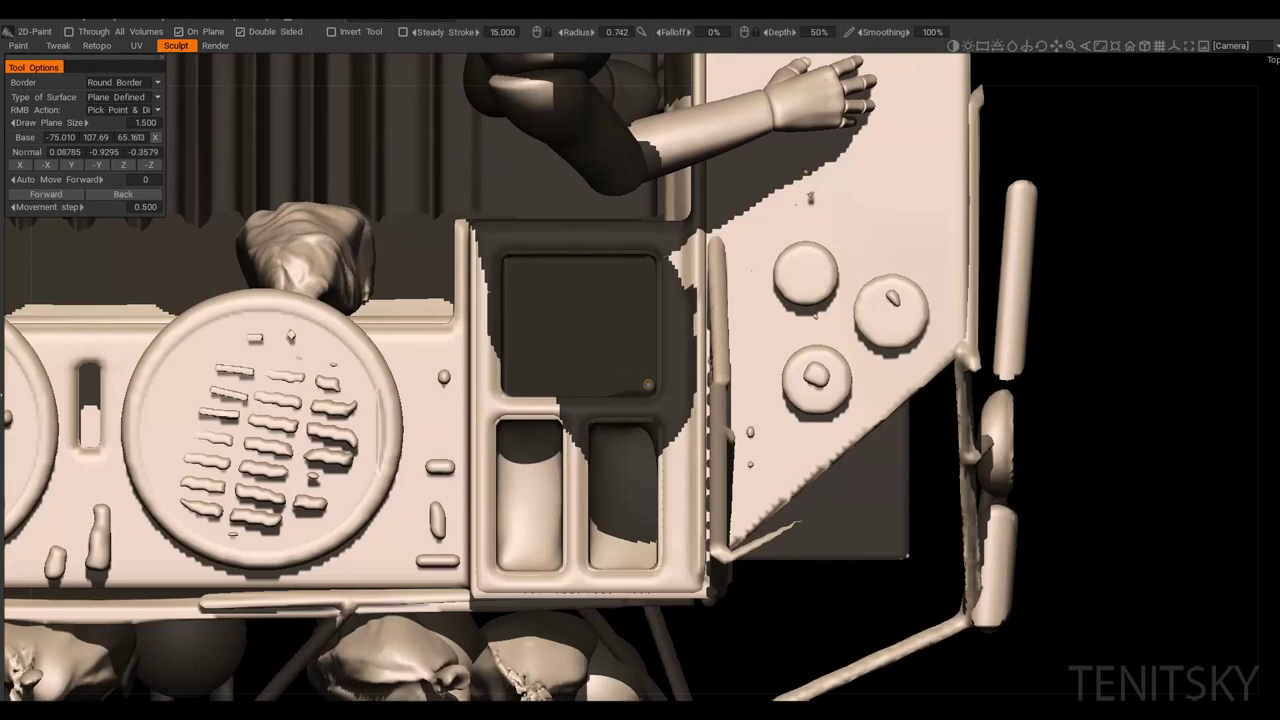
scroll(538, 323, "up", 2)
left_click_drag(597, 306, 648, 352, "alt")
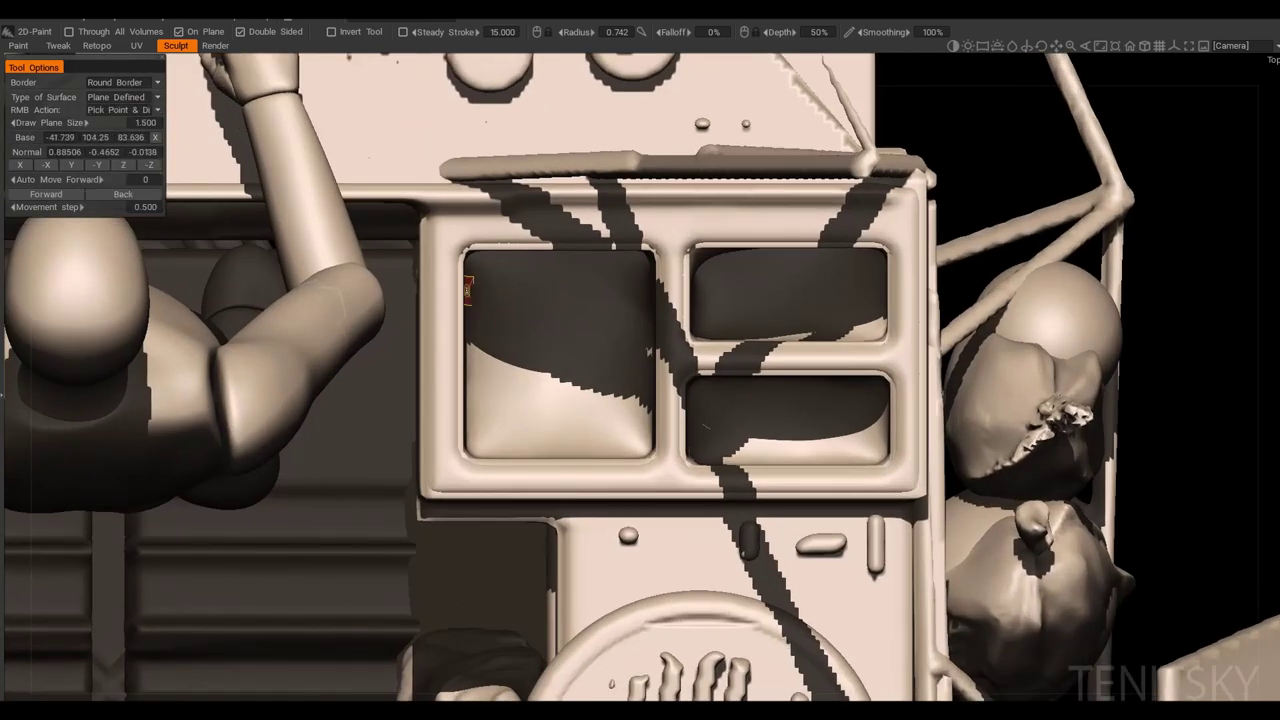
mouse_move(468, 288)
left_mouse_down("alt")
mouse_move(608, 306)
mouse_move(618, 370)
mouse_move(490, 280)
left_mouse_up("alt")
right_click_drag(514, 343, 522, 357)
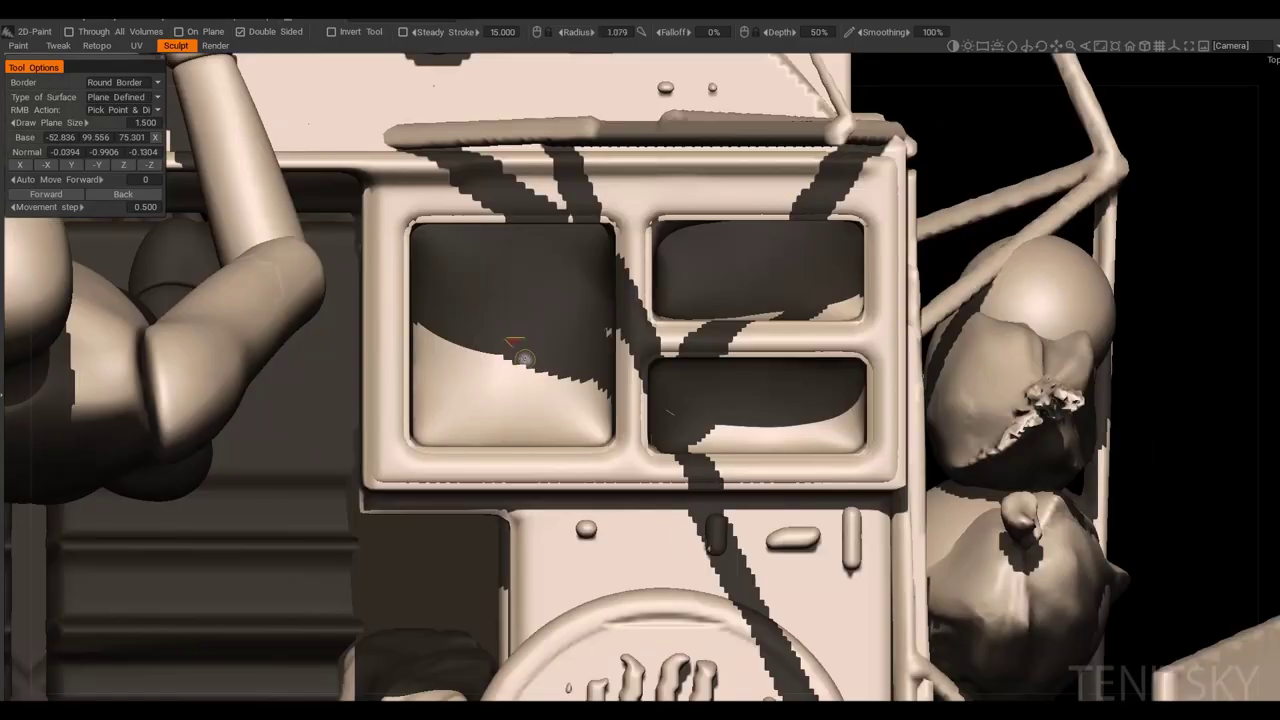
key("ctrl+z")
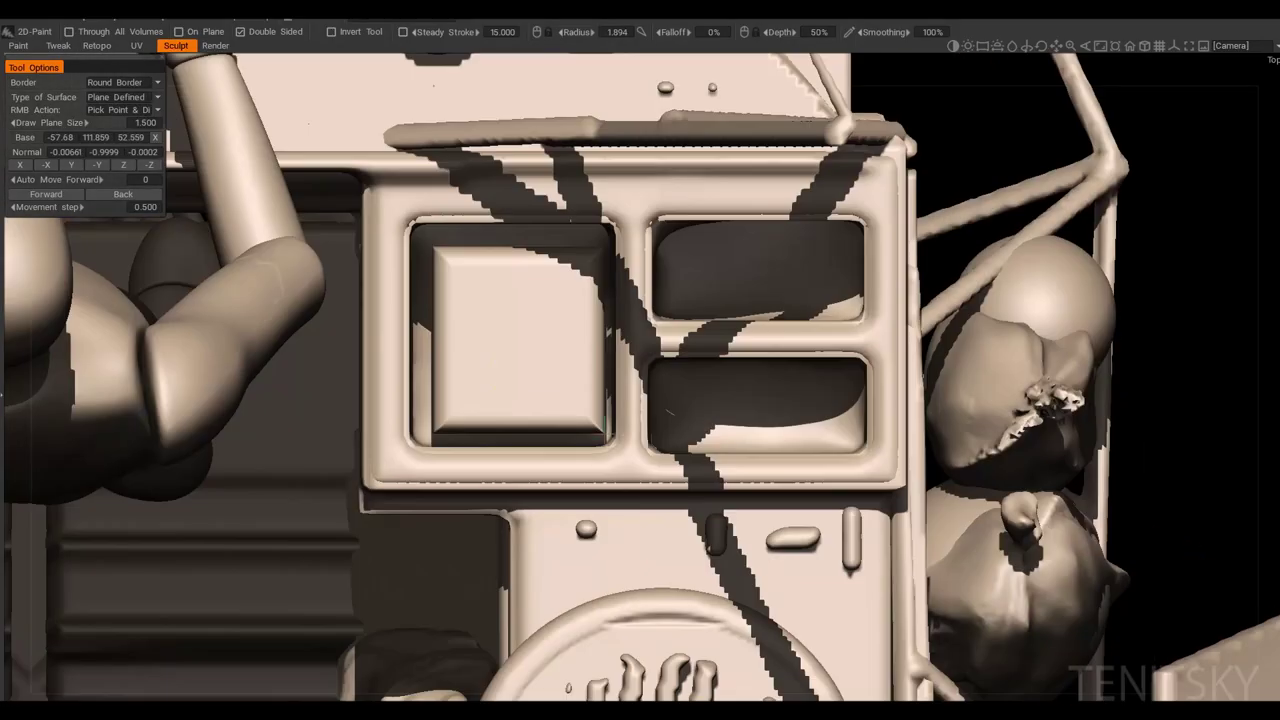
right_click_drag(432, 246, 424, 231)
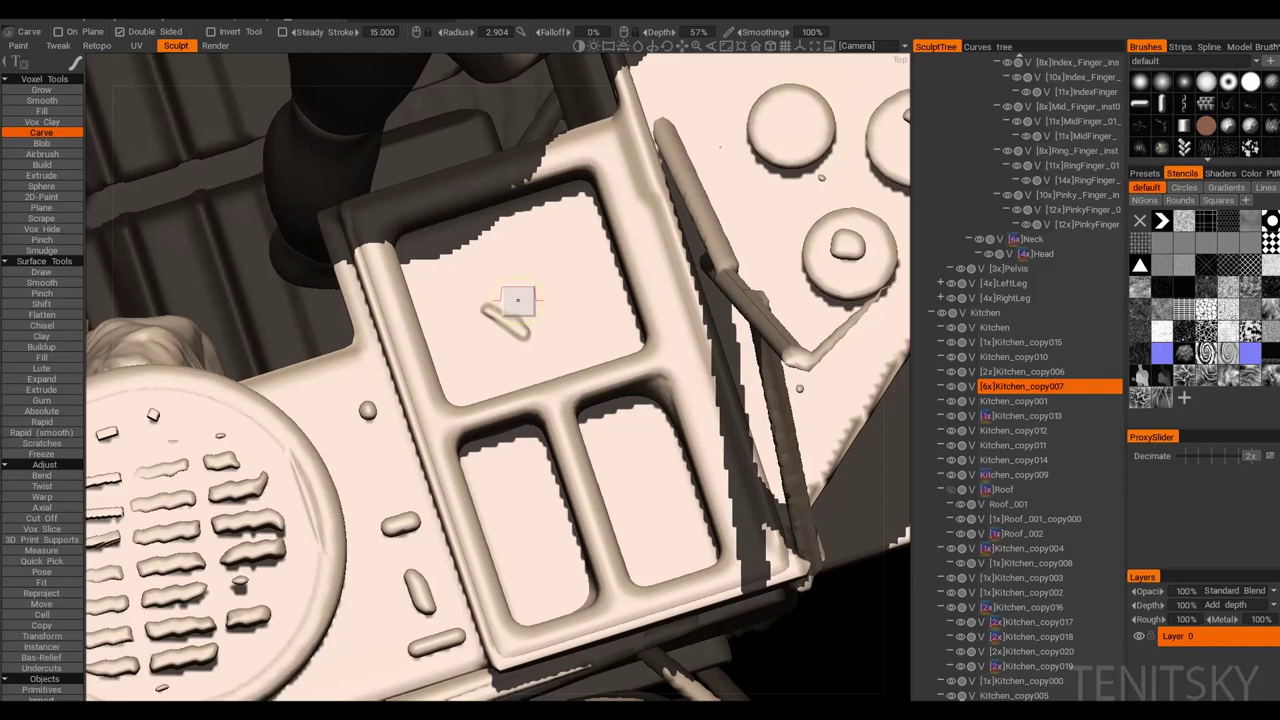
Step: Use the Fill voxel tool at a small brush size to add food bits across the tray compartments
left_click_drag(517, 300, 531, 289, "alt")
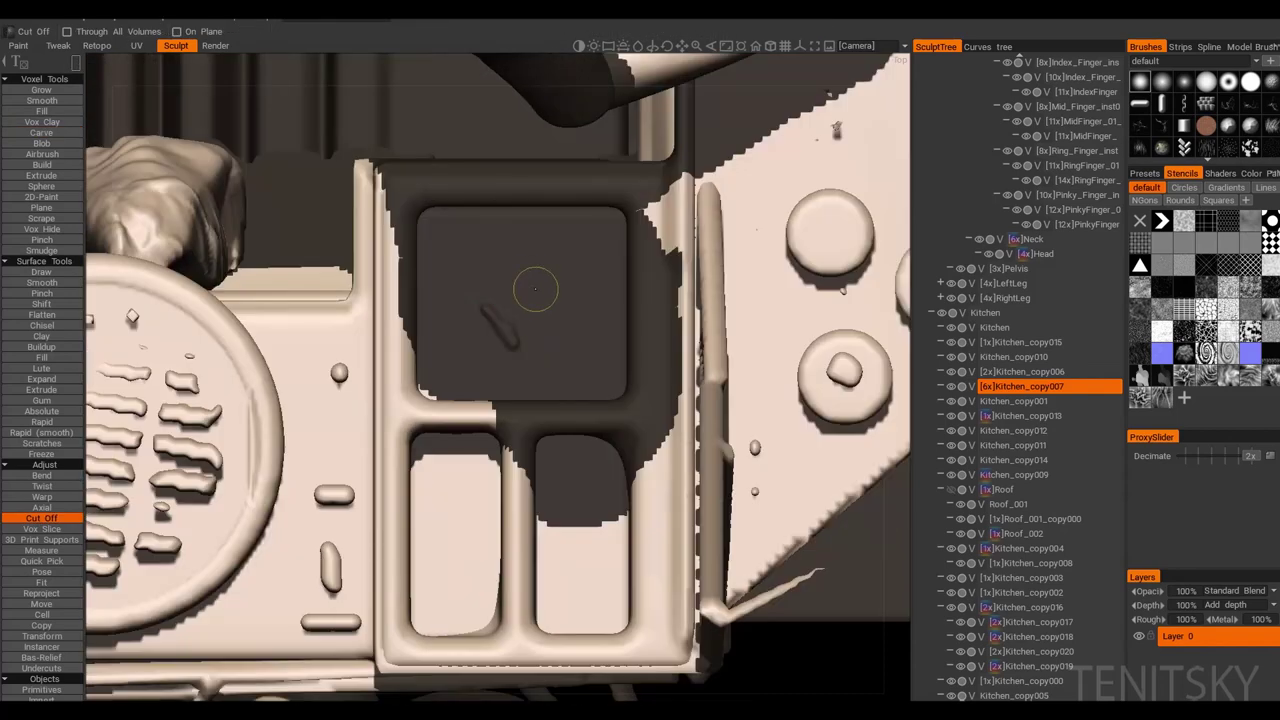
left_click_drag(466, 323, 499, 400, "alt")
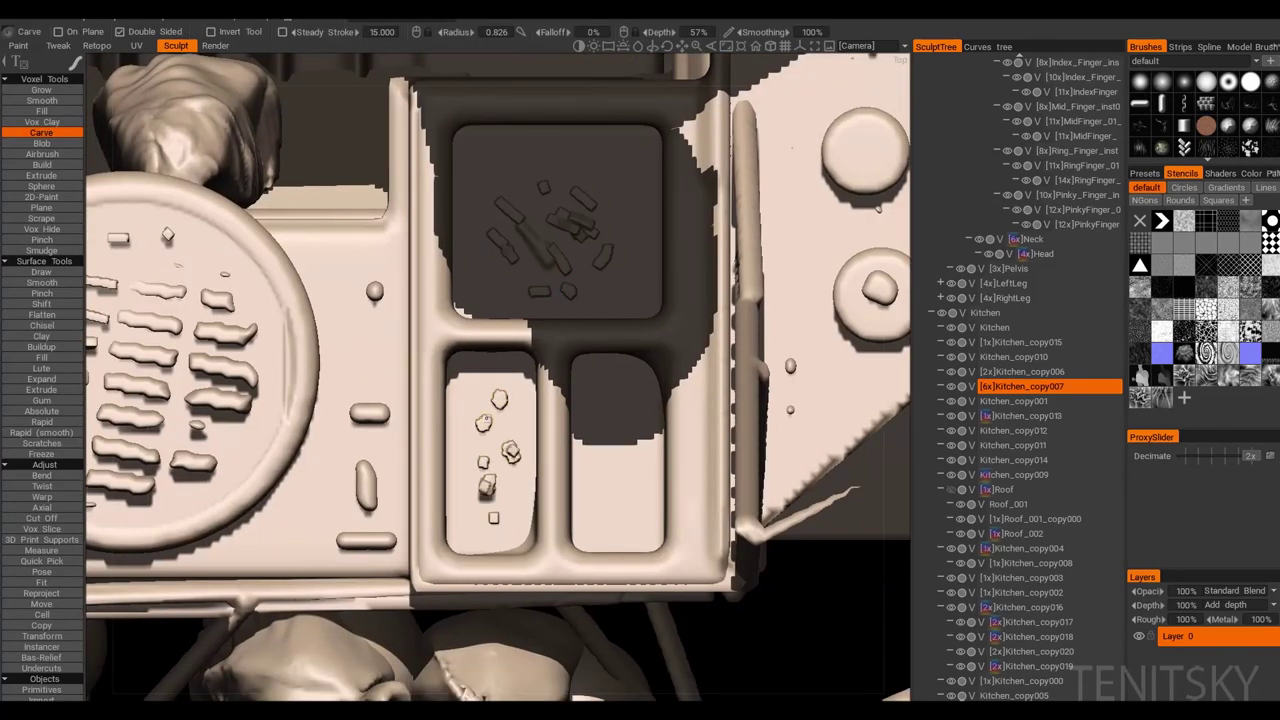
middle_click_drag(478, 391, 504, 463)
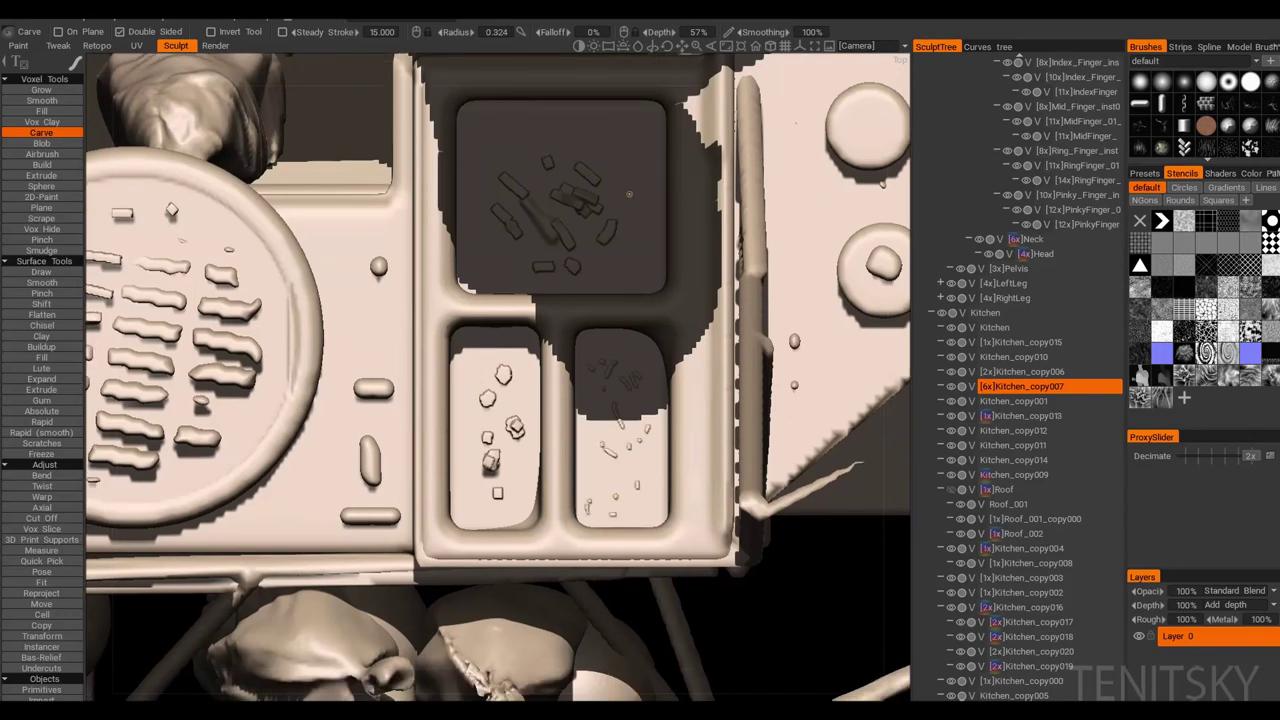
left_click_drag(620, 231, 560, 300, "alt")
key("f")
middle_click_drag(560, 300, 588, 283)
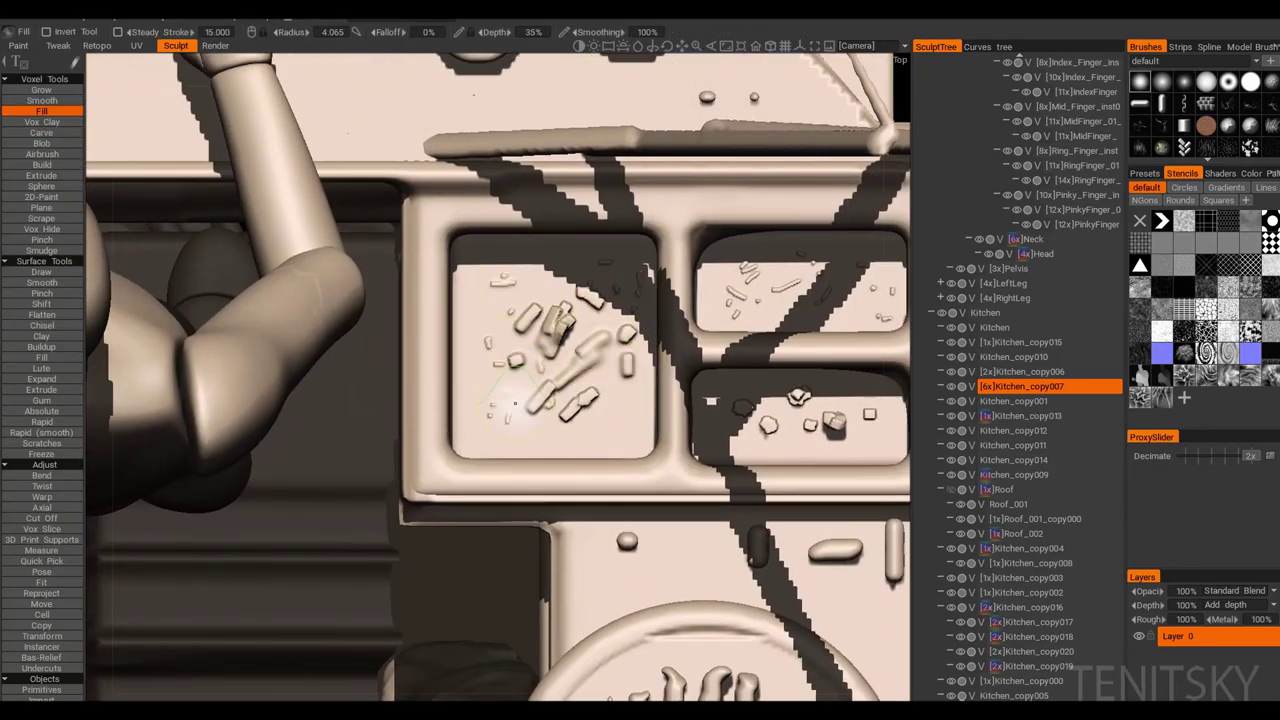
middle_click_drag(512, 420, 482, 446)
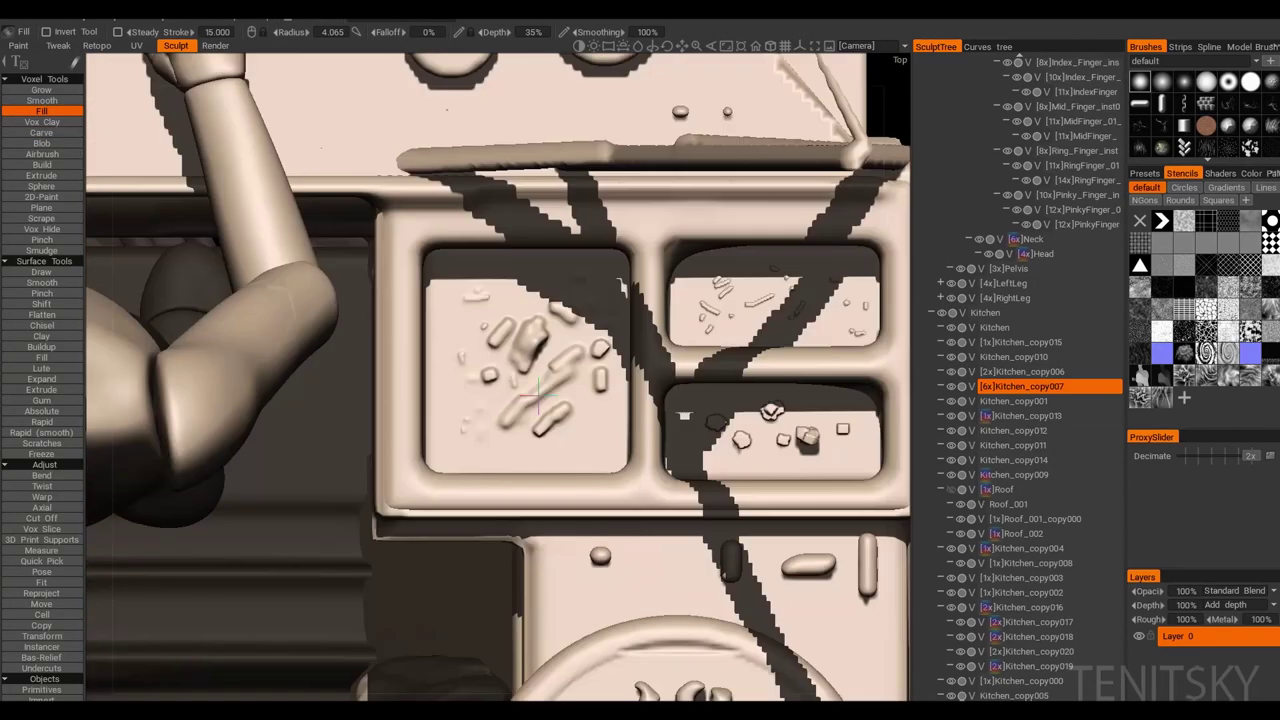
right_click_drag(620, 361, 594, 361)
middle_click_drag(594, 361, 510, 343)
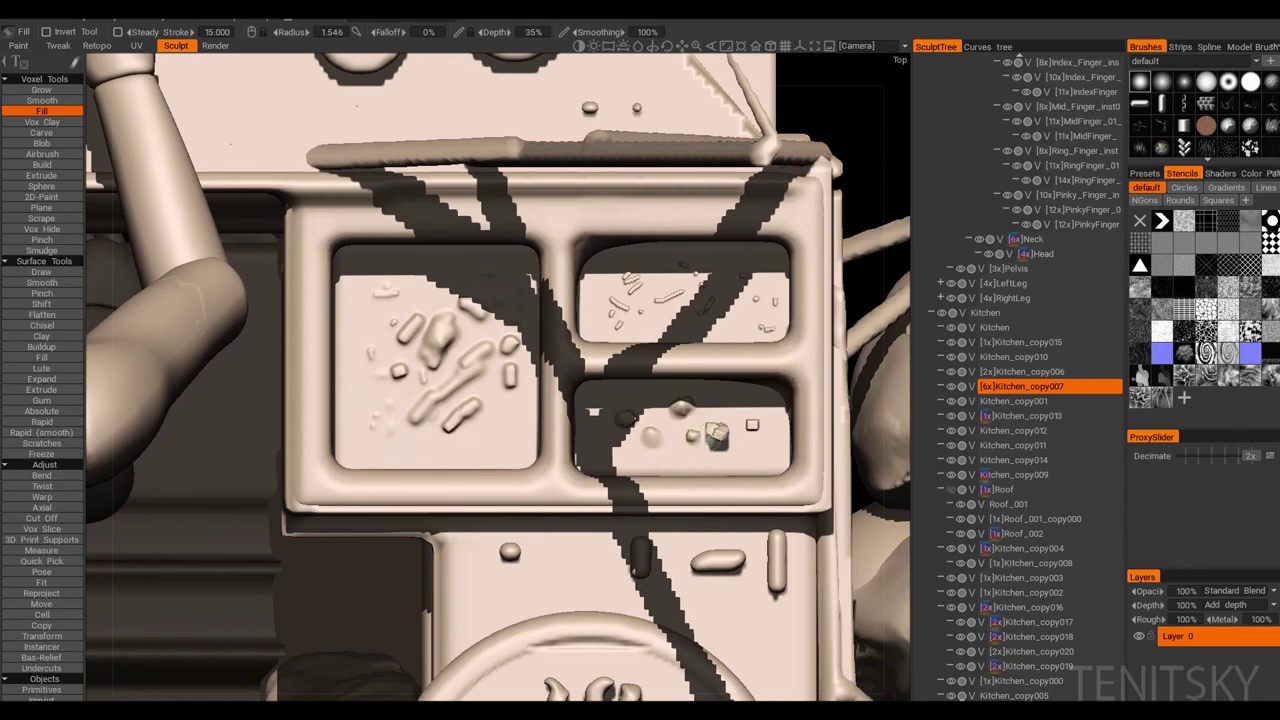
left_click_drag(720, 262, 675, 540, "alt")
key("p")
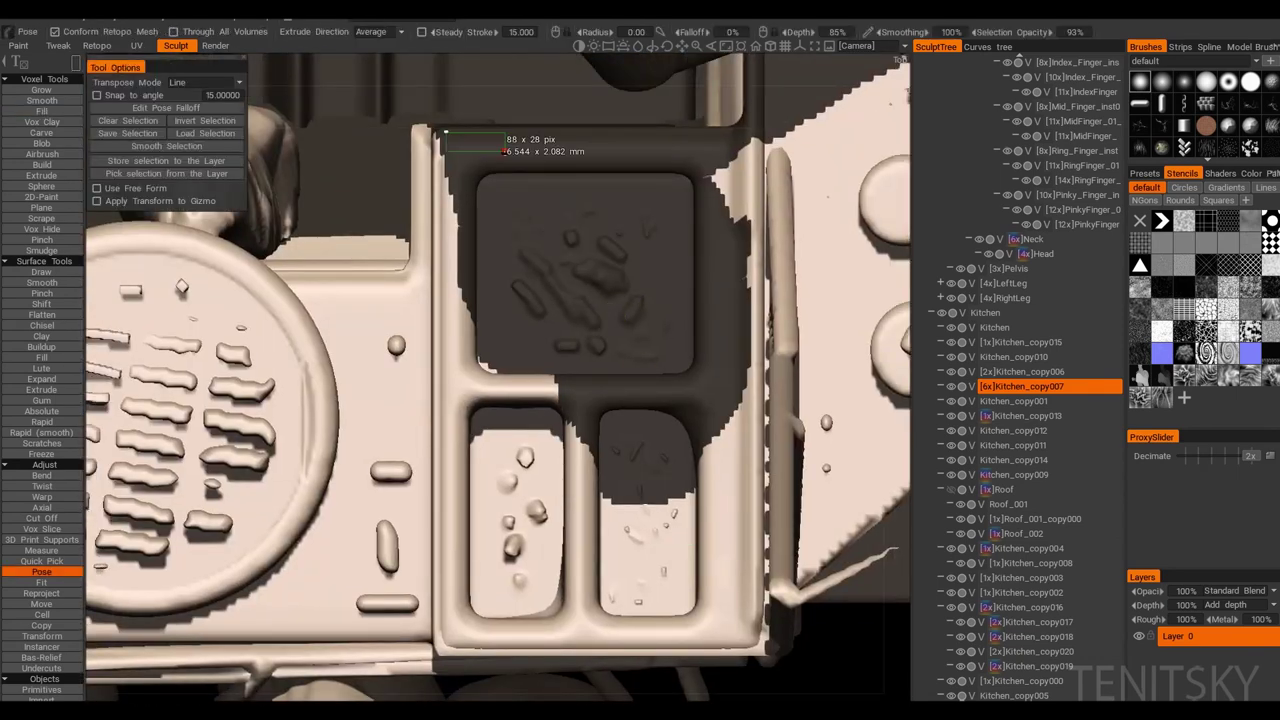
left_click_drag(748, 372, 704, 157)
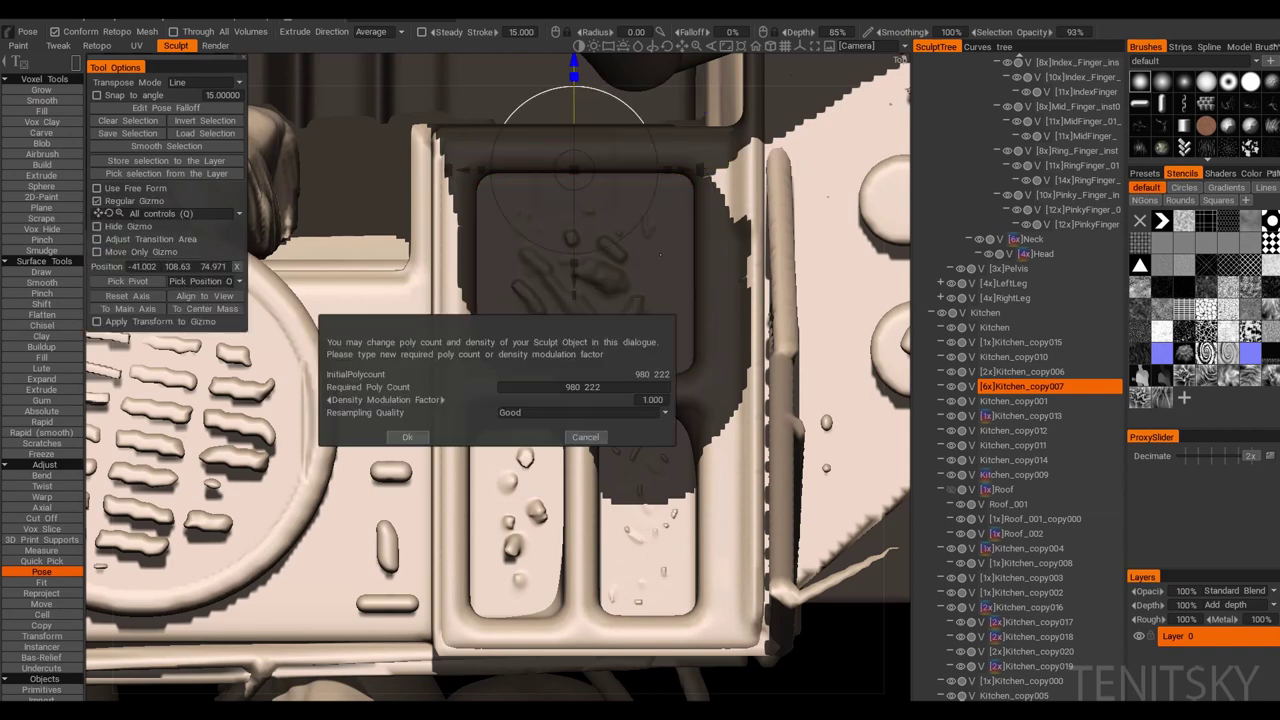
left_click(586, 434)
mouse_move(586, 434)
left_mouse_down("alt")
mouse_move(587, 345)
mouse_move(540, 320)
mouse_move(500, 340)
left_mouse_up("alt")
left_click_drag(790, 297, 598, 276, "alt")
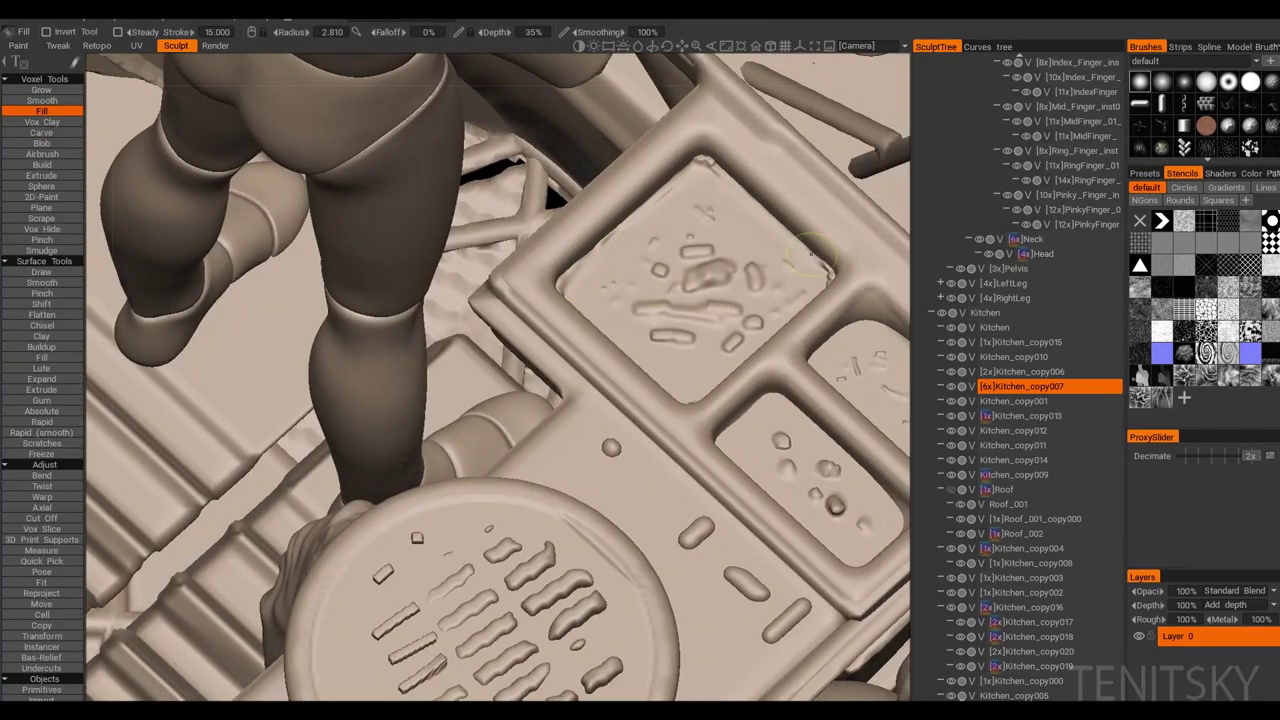
left_click_drag(812, 255, 735, 250, "alt")
left_click_drag(812, 290, 520, 153, "alt")
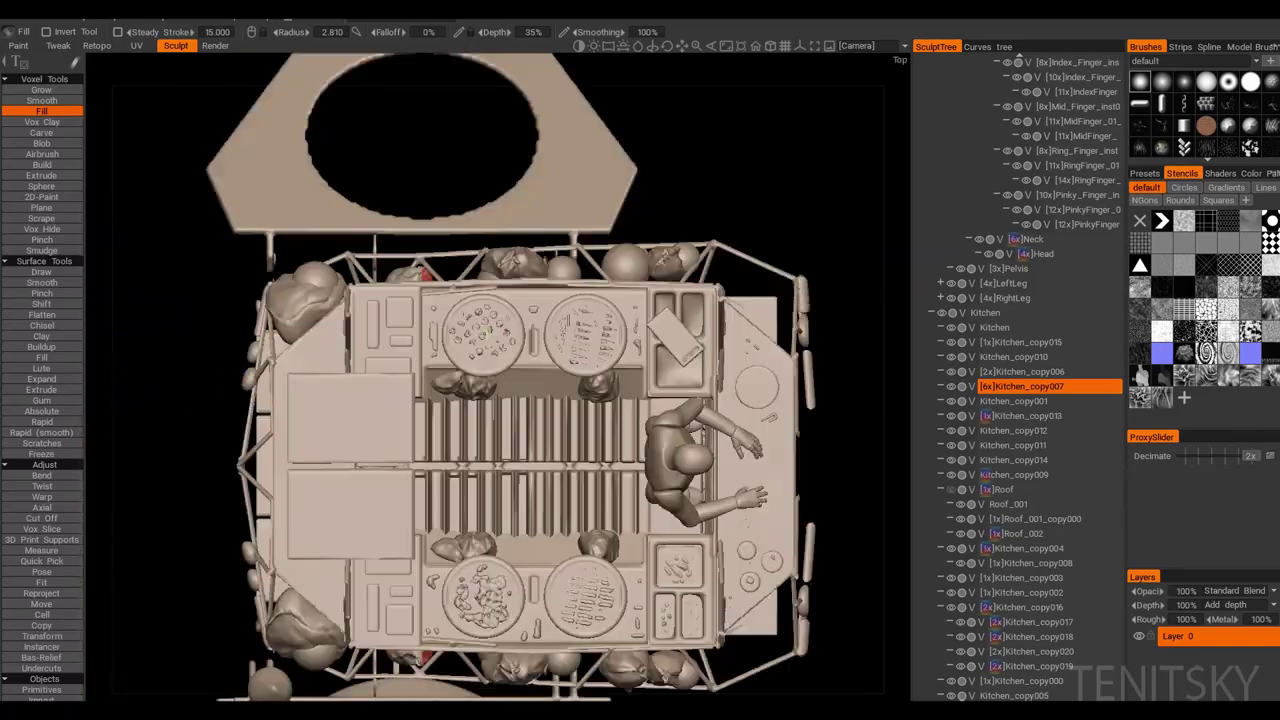
Step: In Back view, extrude rectangles over the left and right oven blocks
key("KP_2")
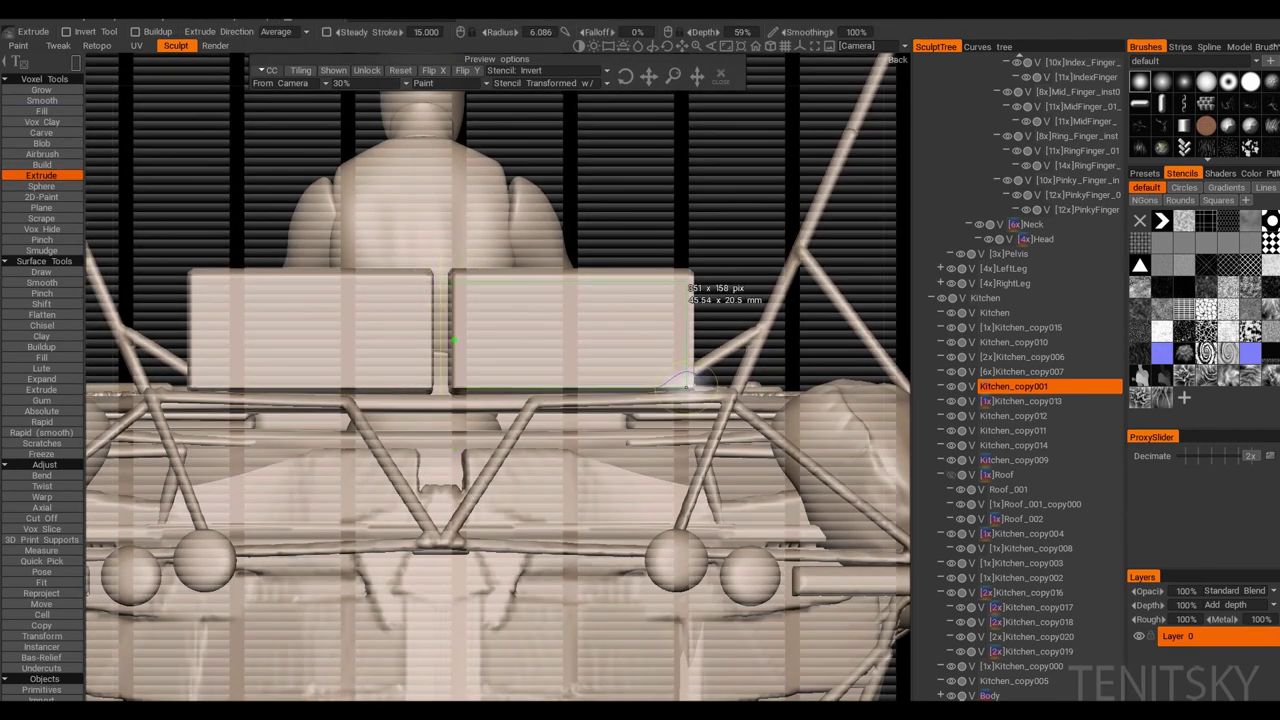
left_click_drag(686, 383, 473, 290)
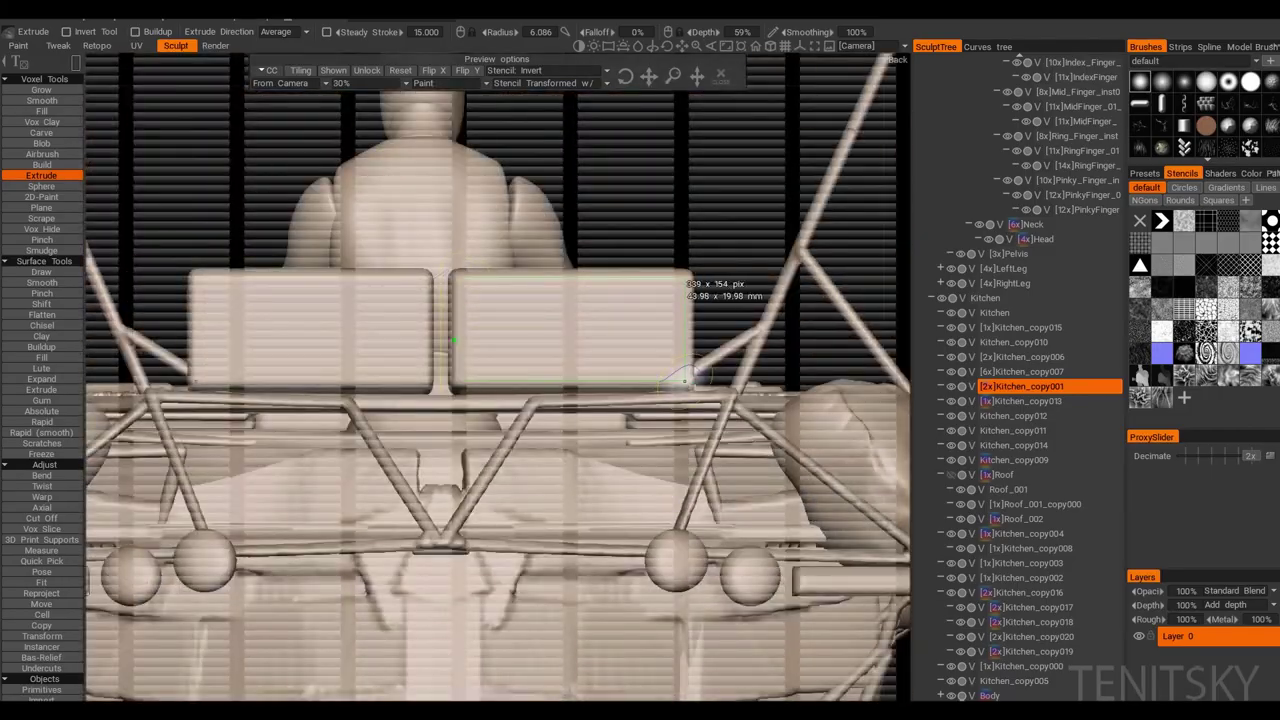
left_click_drag(688, 378, 548, 350)
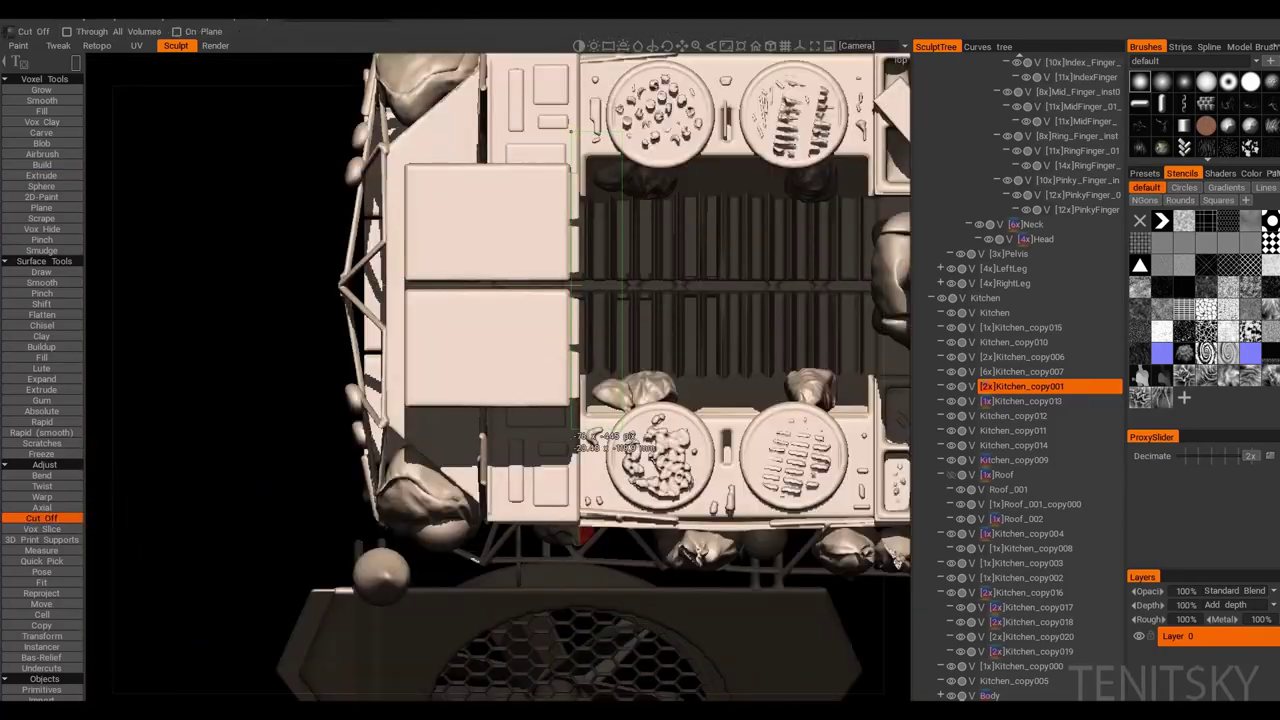
Step: Set the split border width to 0 and split the upper oven block into its own object
left_click_drag(575, 437, 530, 390)
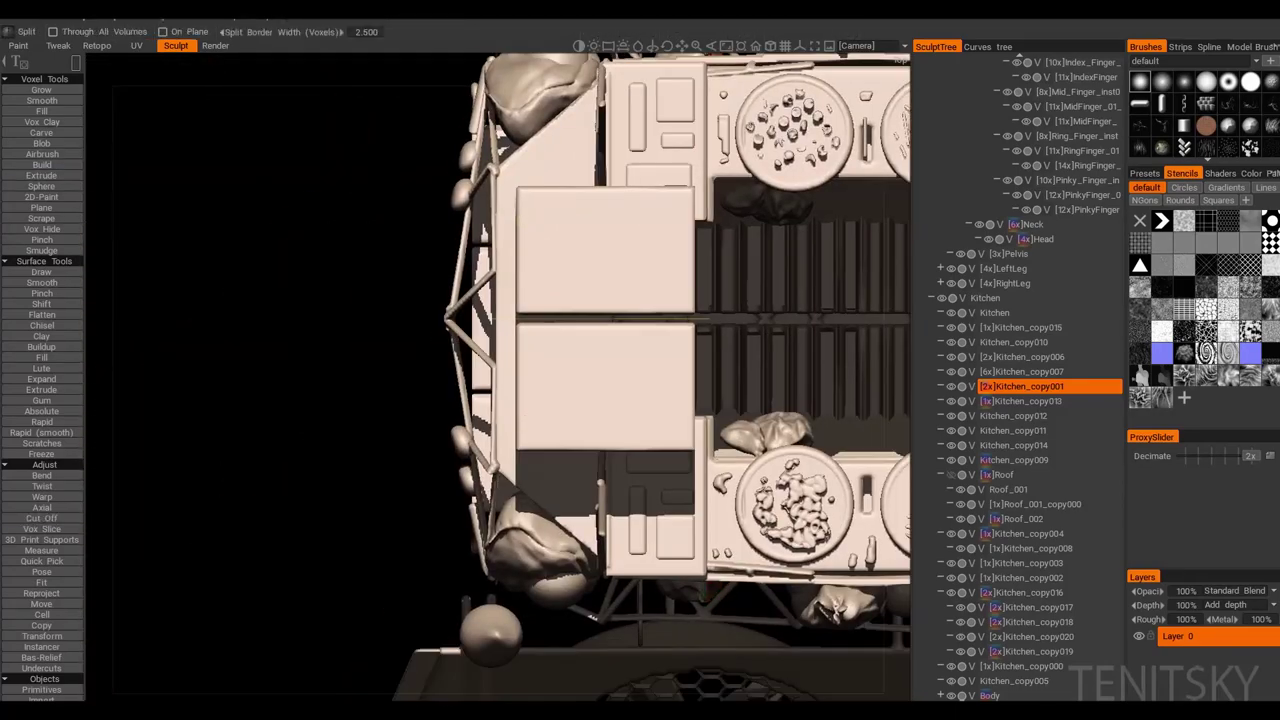
left_click_drag(366, 31, 330, 31)
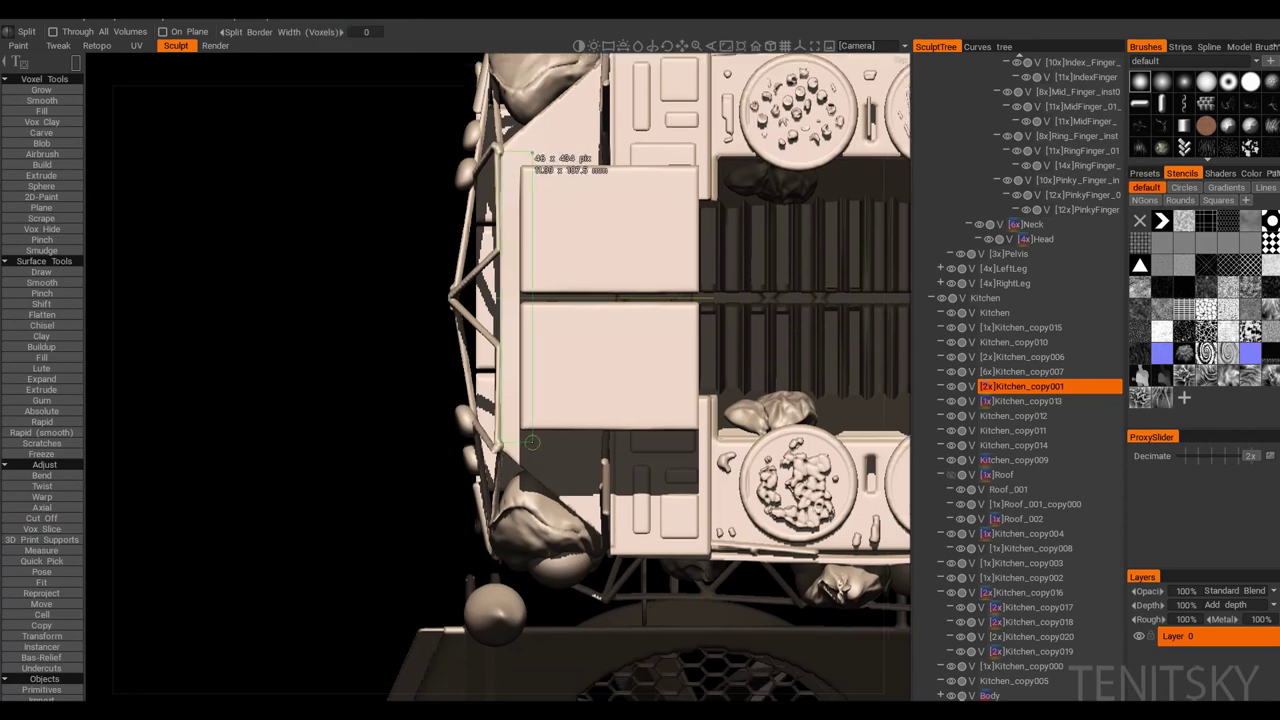
left_click_drag(532, 441, 585, 355)
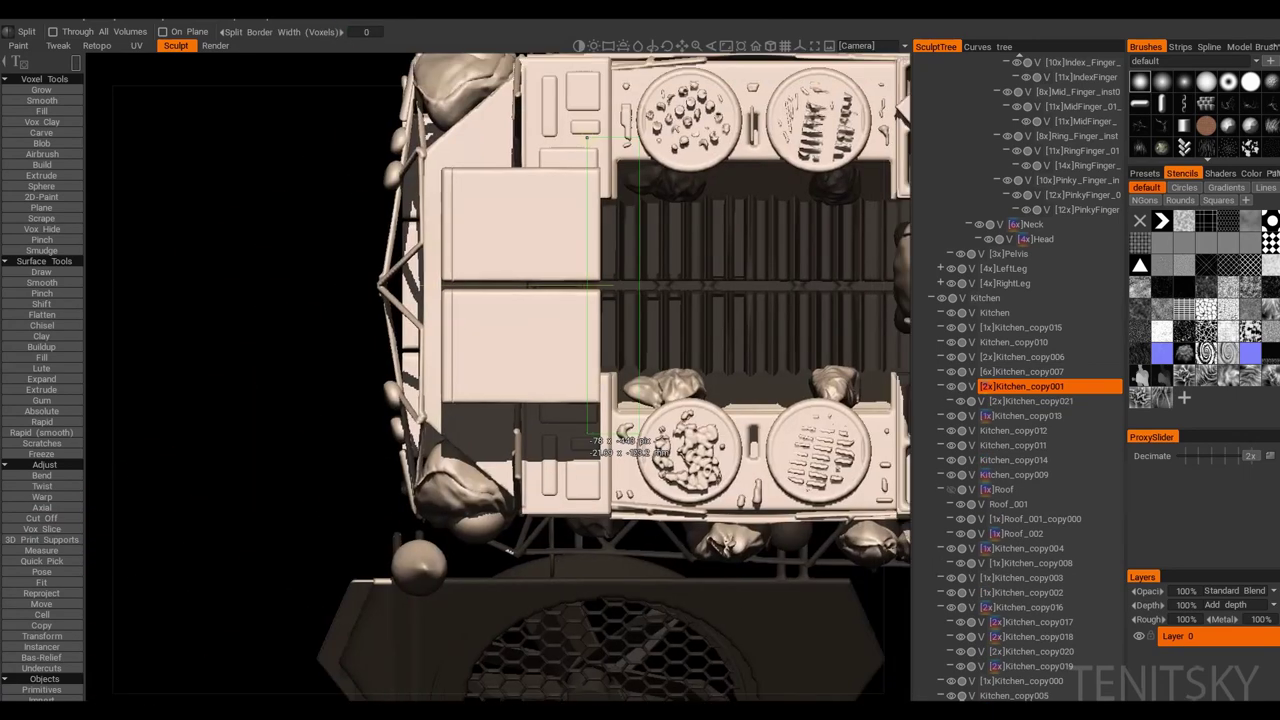
Step: Split the lower oven block off, undoing and redoing a misplaced split
left_click_drag(590, 440, 595, 435)
mouse_move(600, 425)
left_mouse_down()
mouse_move(560, 390)
mouse_move(620, 370)
left_mouse_up()
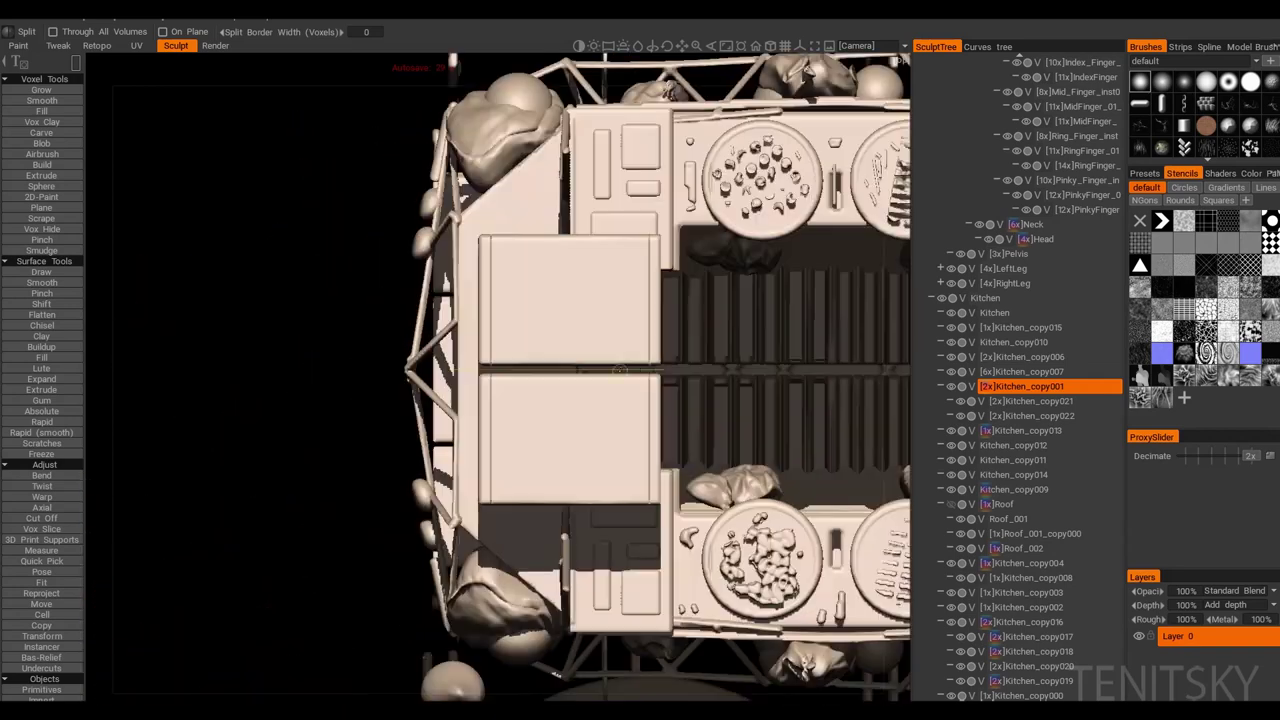
key("ctrl+z")
left_click_drag(712, 441, 674, 381)
left_click_drag(652, 335, 652, 335)
left_click_drag(600, 420, 700, 300)
key("t")
Step: Cut away the slab area below the oven blocks with Cut Off
left_click(41, 518)
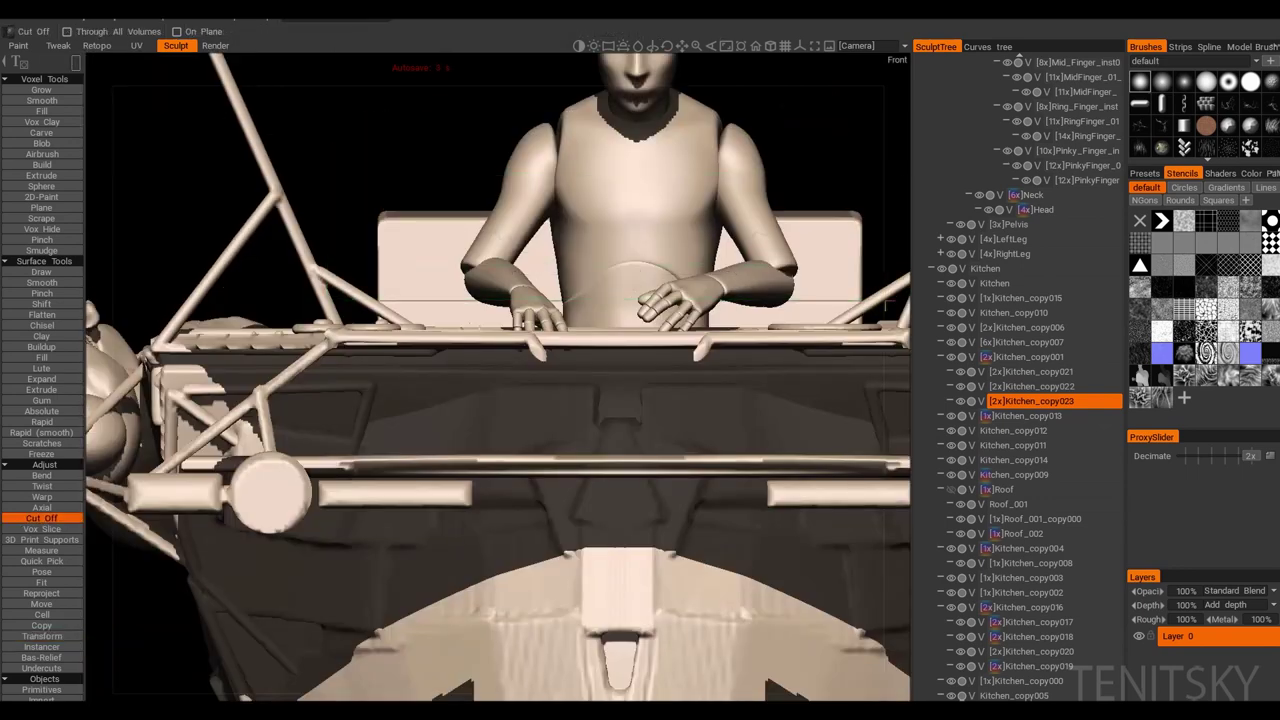
left_click_drag(500, 400, 897, 420)
left_click_drag(680, 306, 857, 395)
key("t")
left_click(41, 518)
left_click_drag(276, 380, 799, 444)
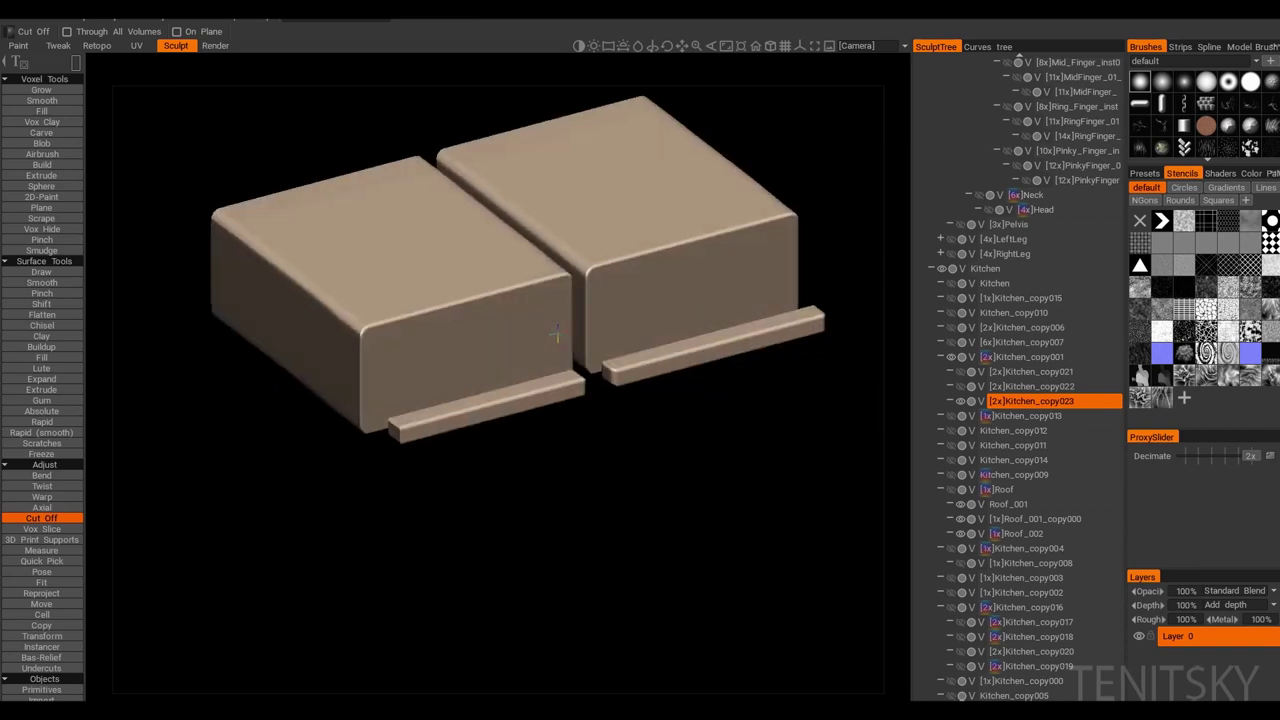
Step: Alternate Cut Off and Move to trim and position the door slab
key("t")
key("c")
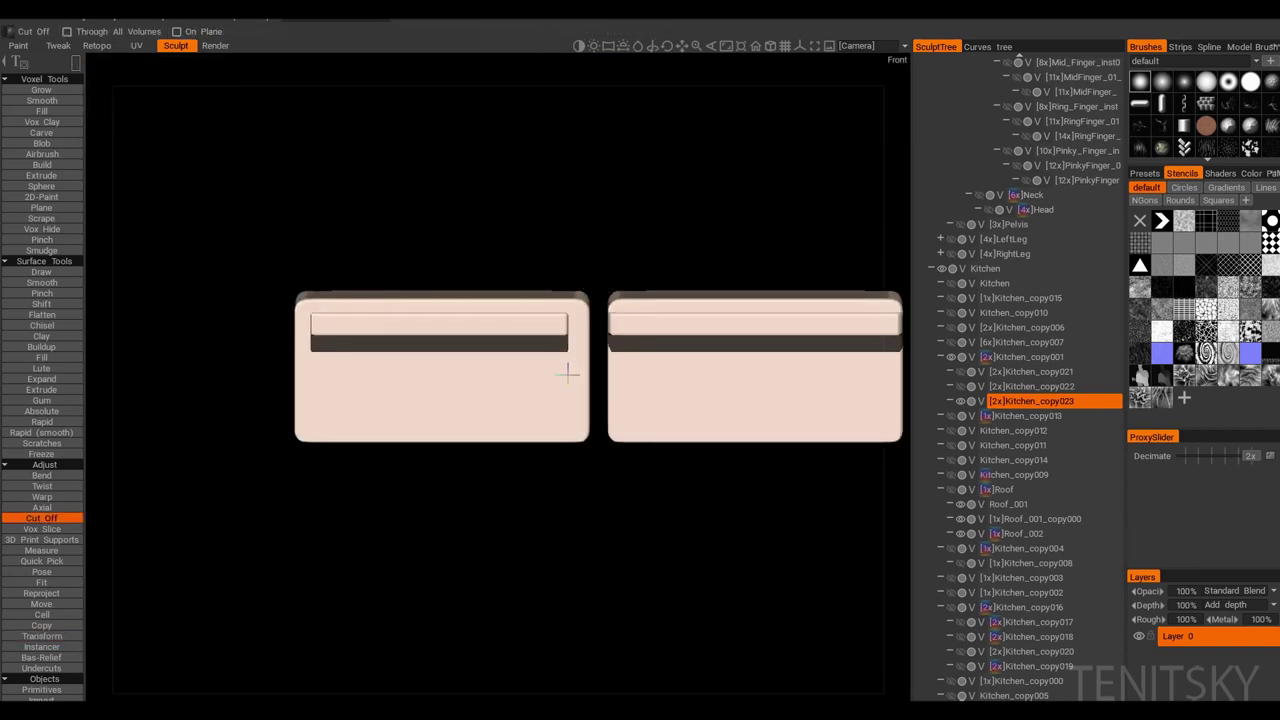
key("t")
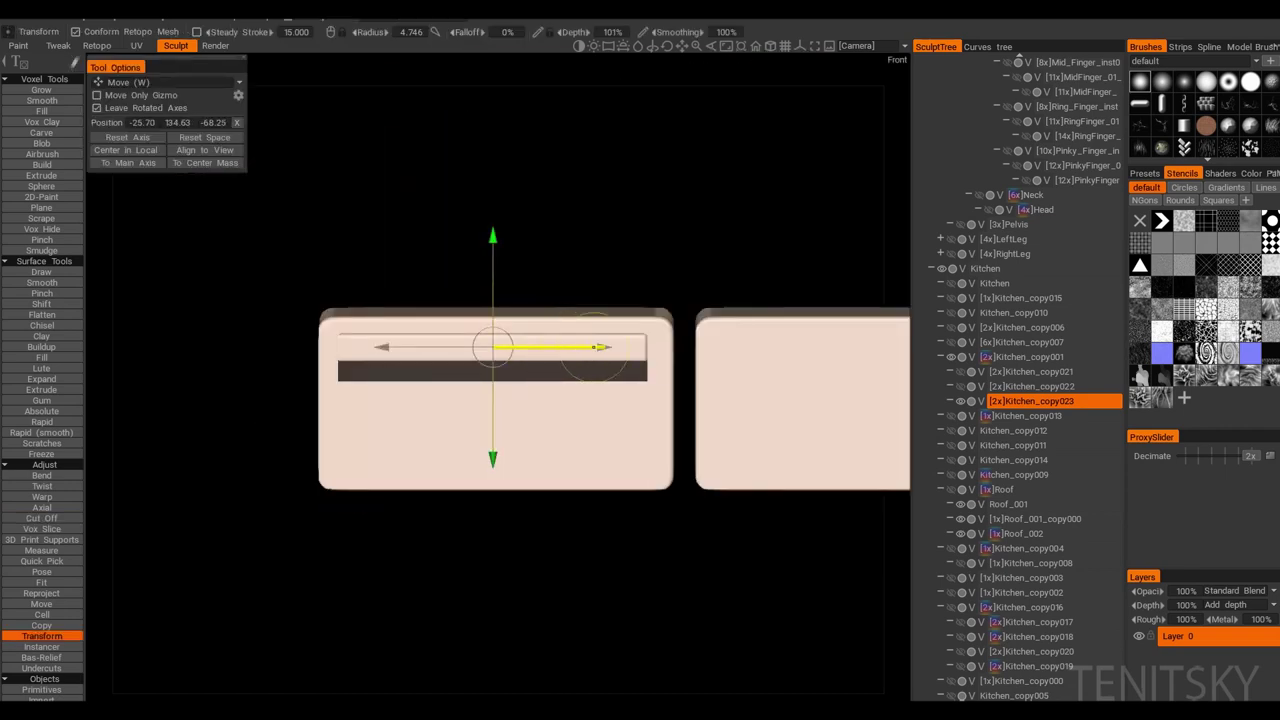
key("c")
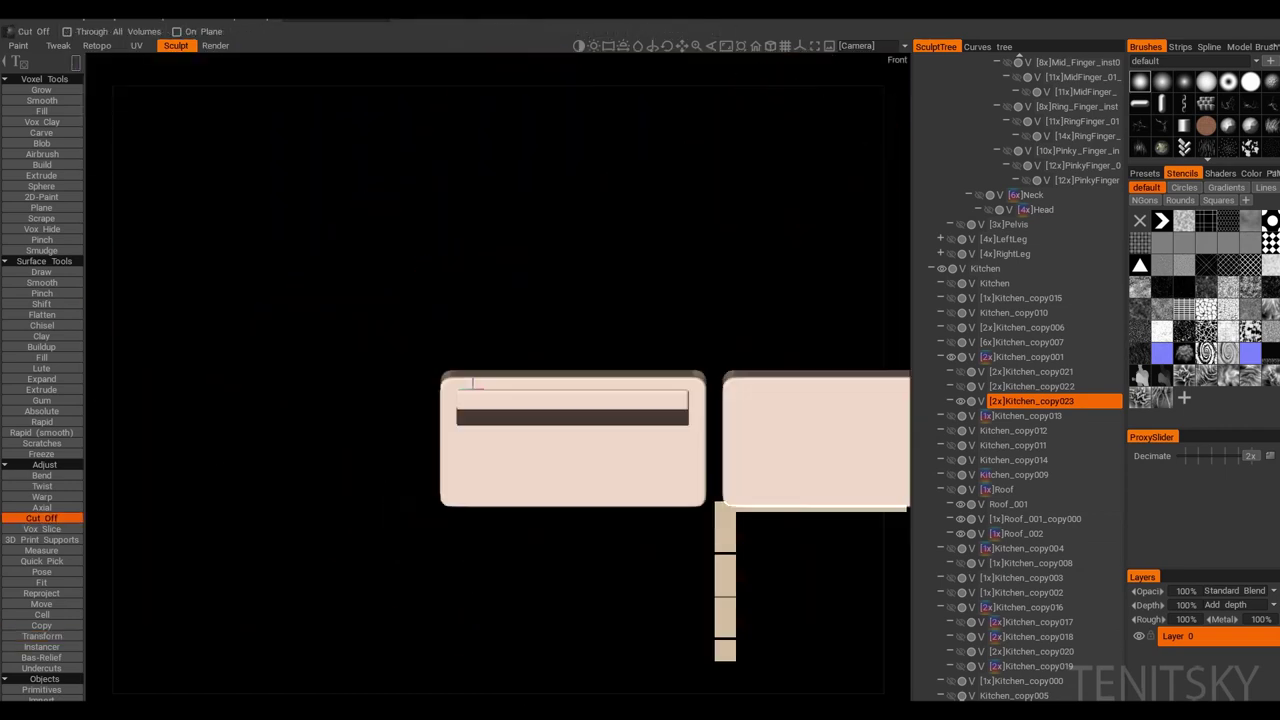
key("t")
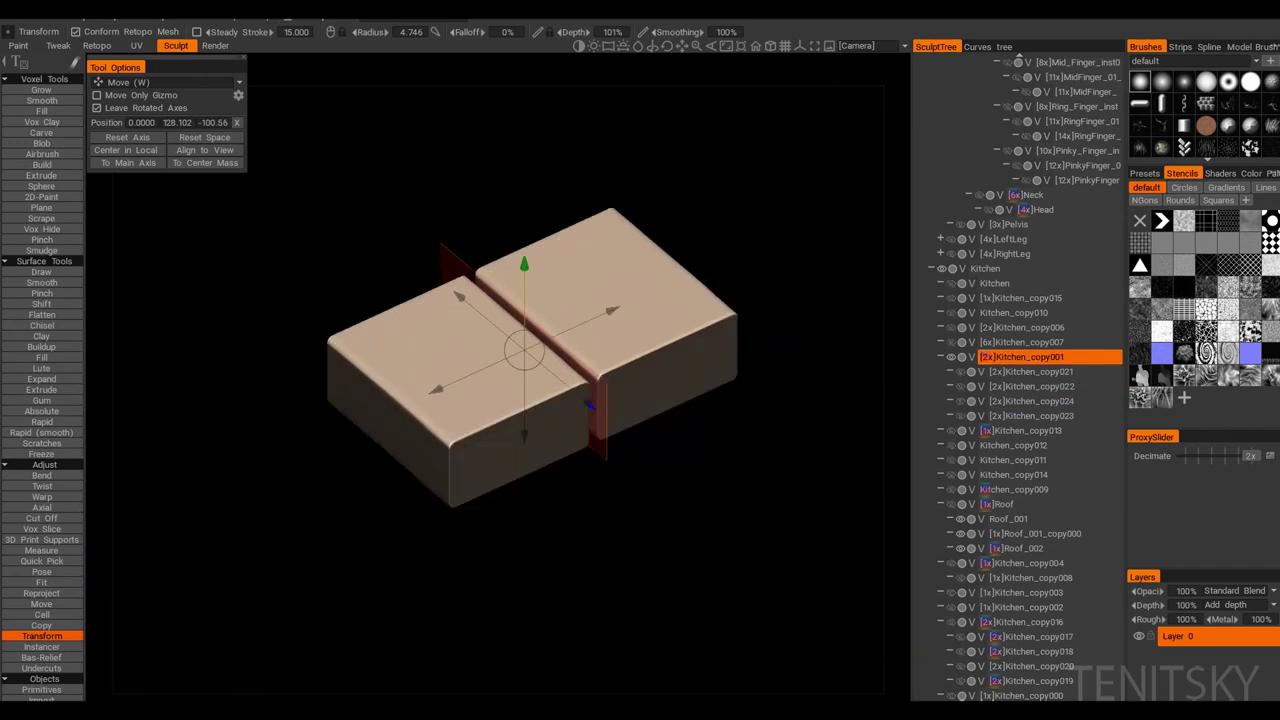
Step: Trim the lower part of a block and move and scale it into the open door
right_click(1030, 401)
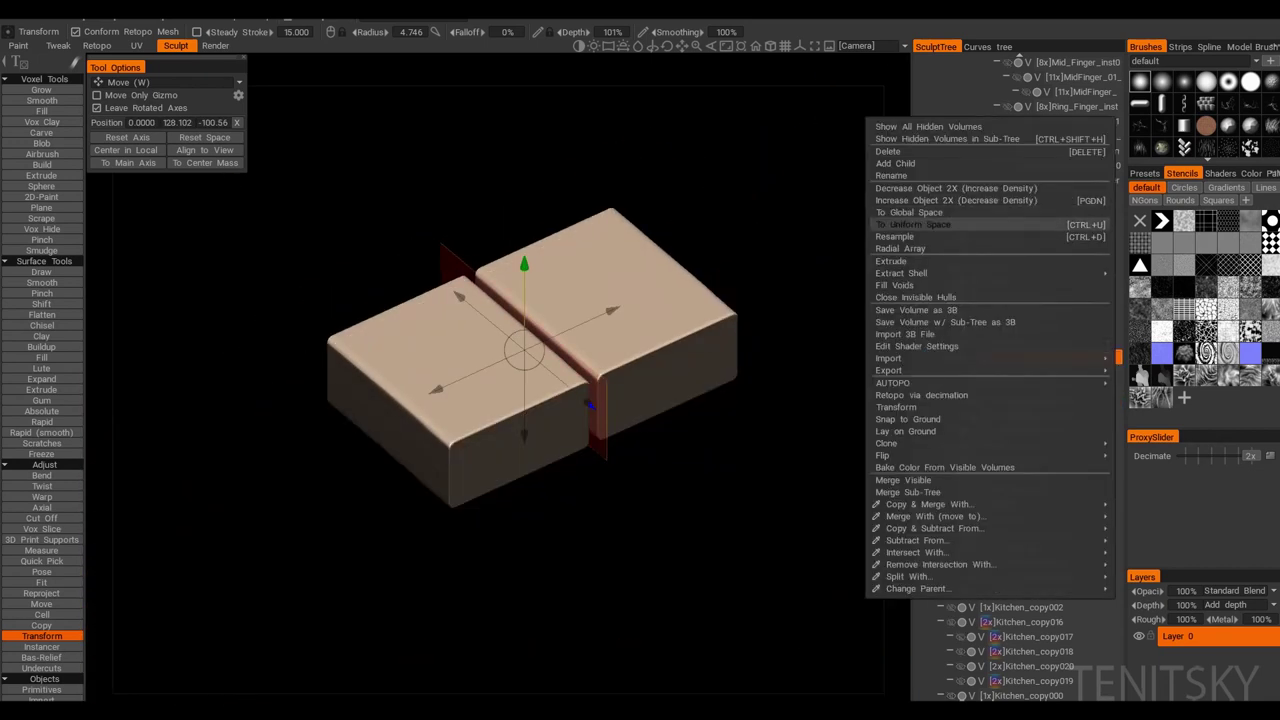
left_click(41, 517)
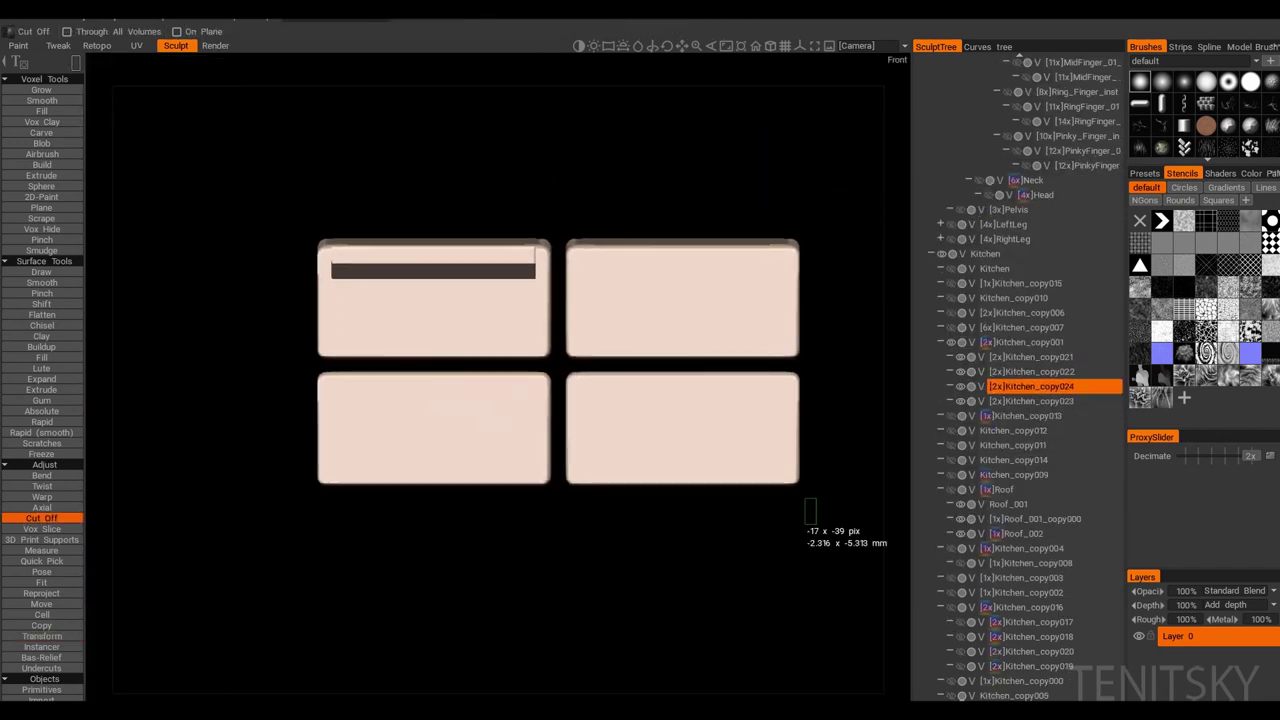
left_click_drag(322, 352, 668, 331)
left_click(41, 636)
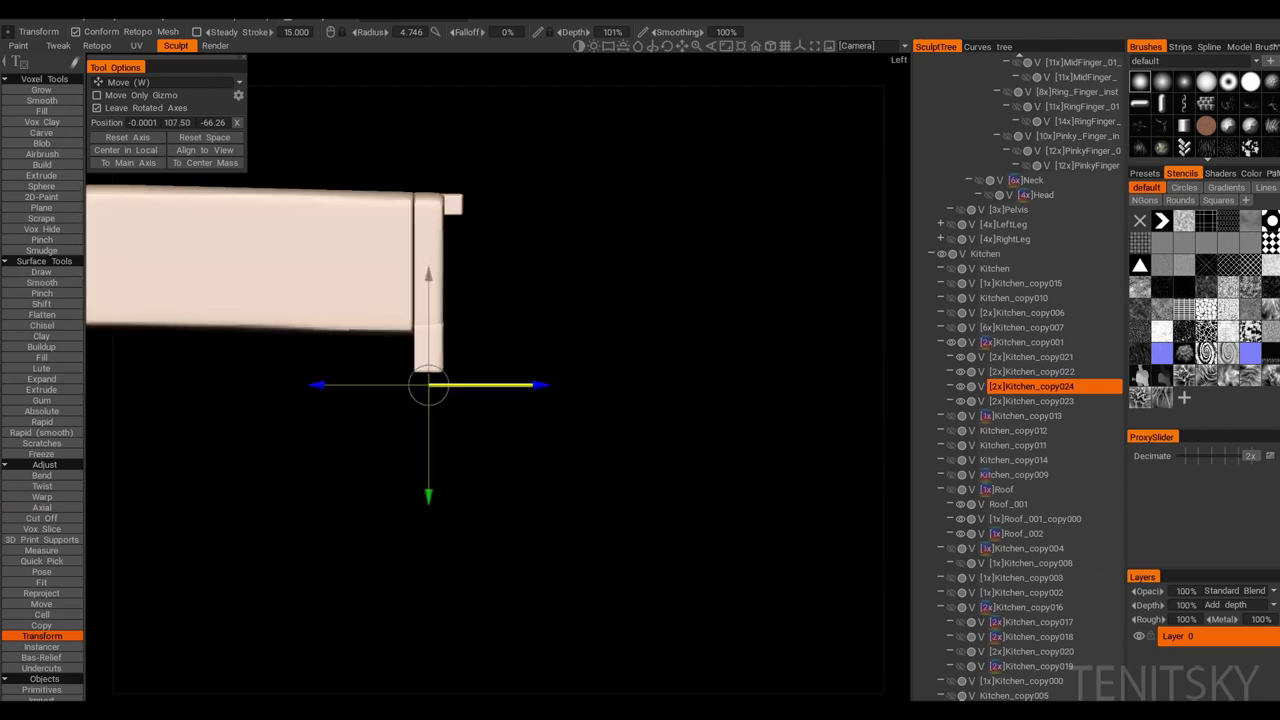
left_click_drag(640, 500, 825, 286)
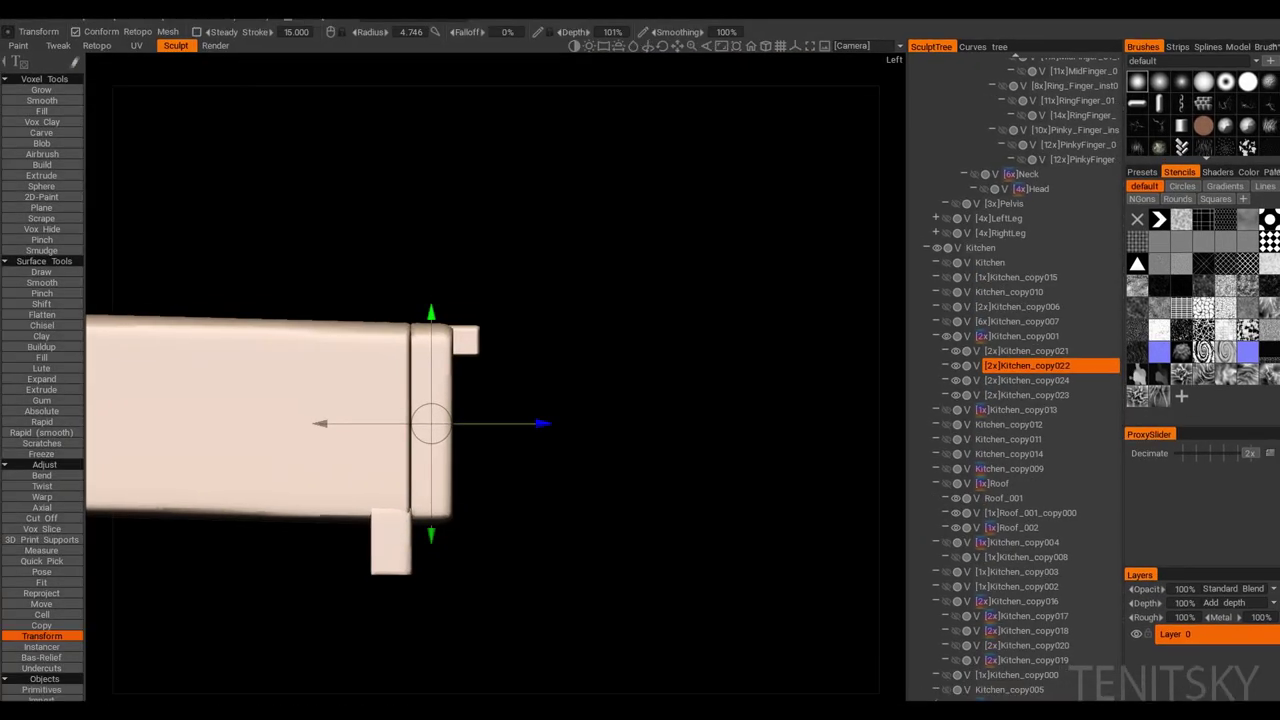
key("r")
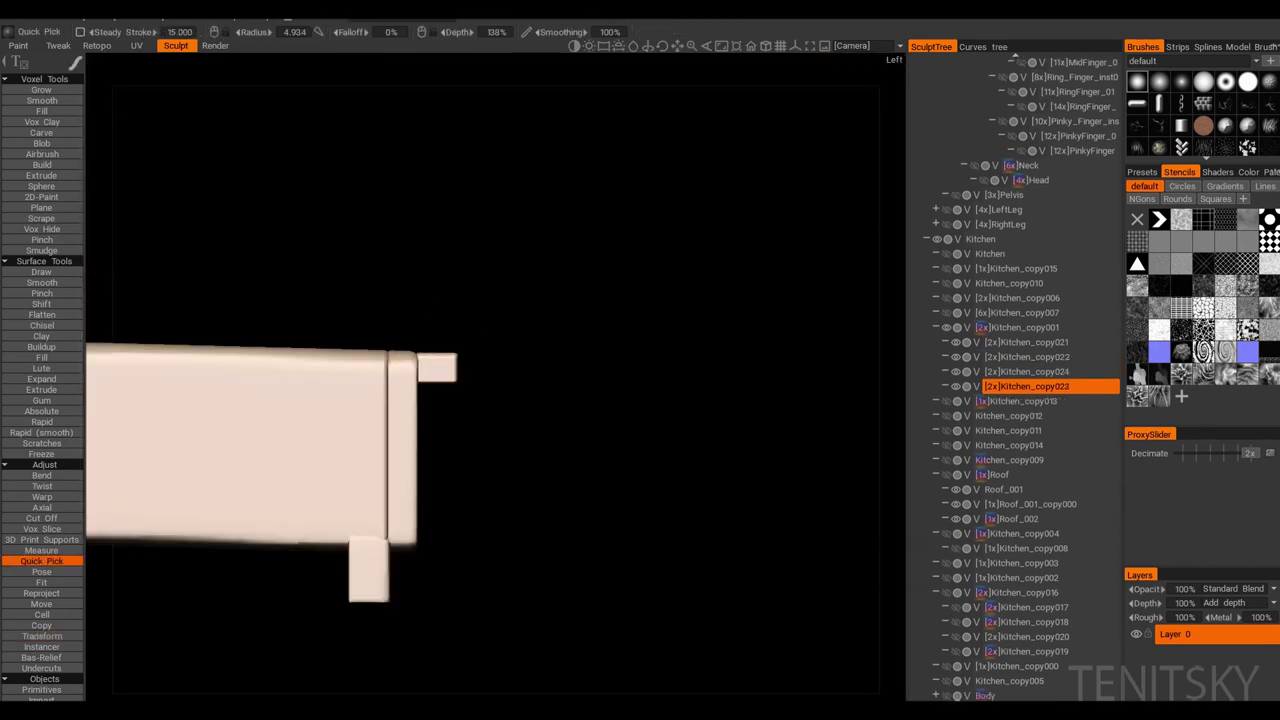
key("w")
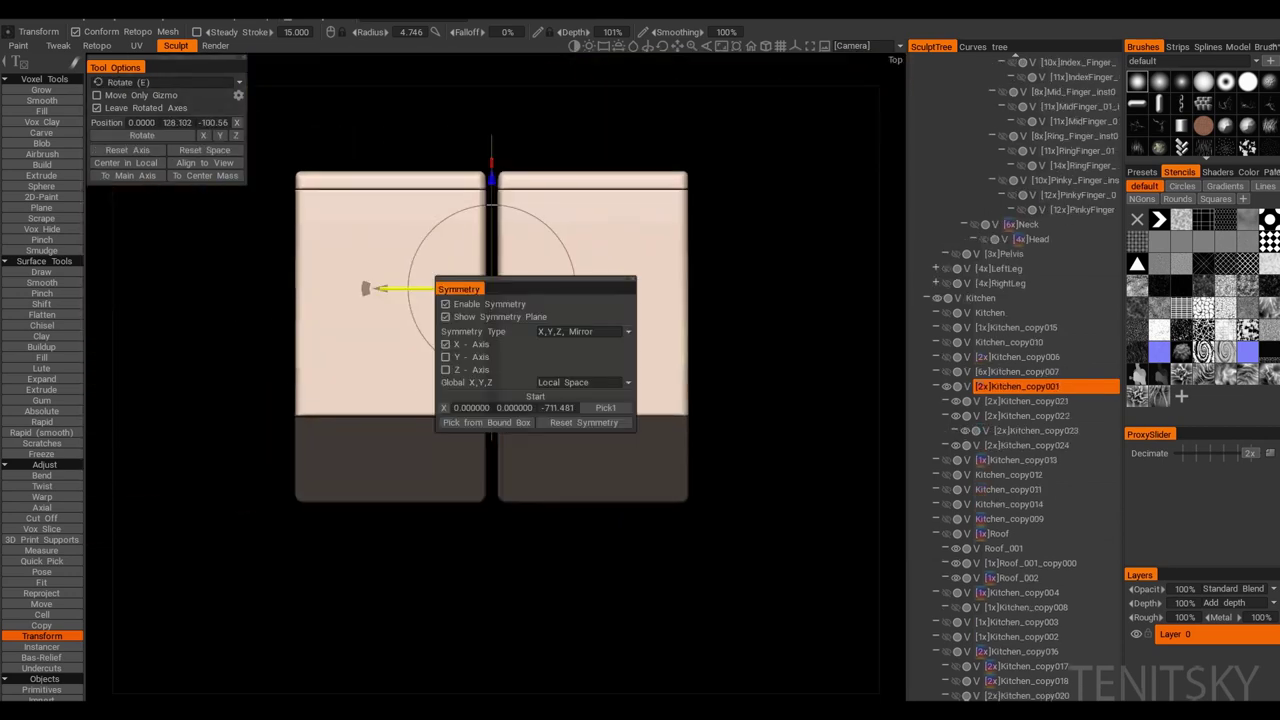
Step: Cut part of the oven box from above and Vox Hide its front panel to reveal the interior
left_click_drag(754, 540, 533, 214)
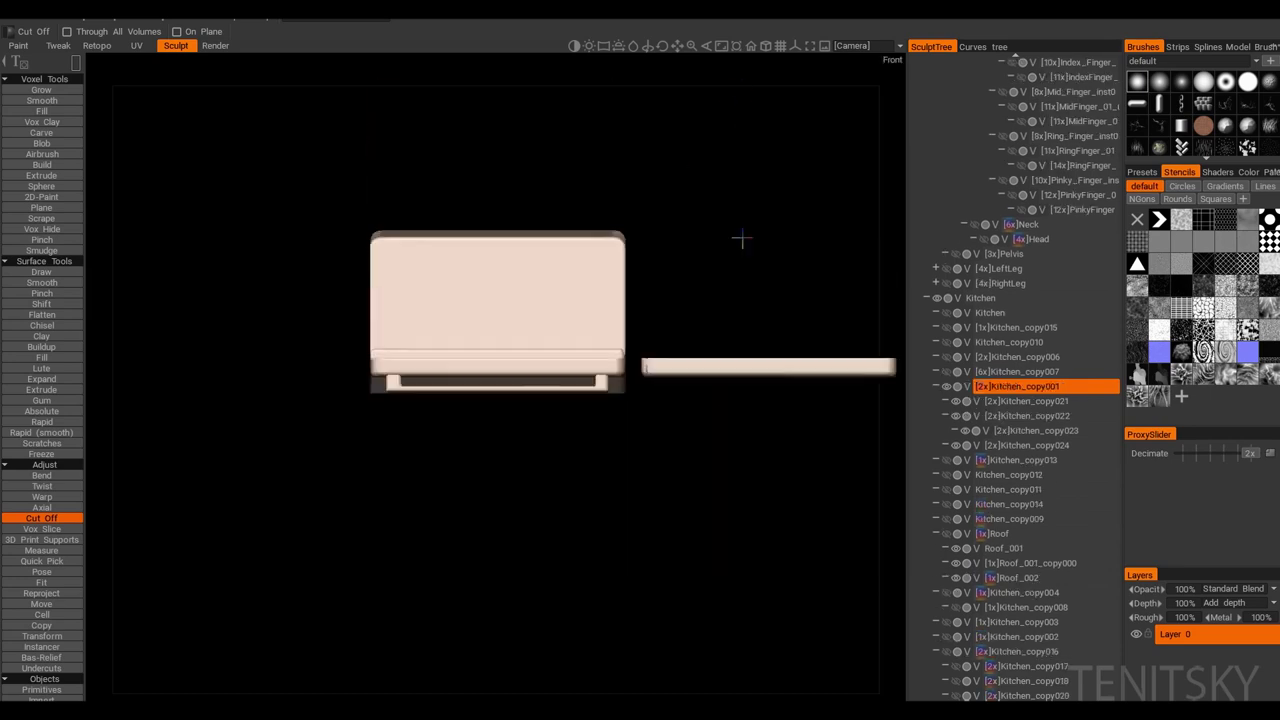
scroll(457, 443, "up", 5)
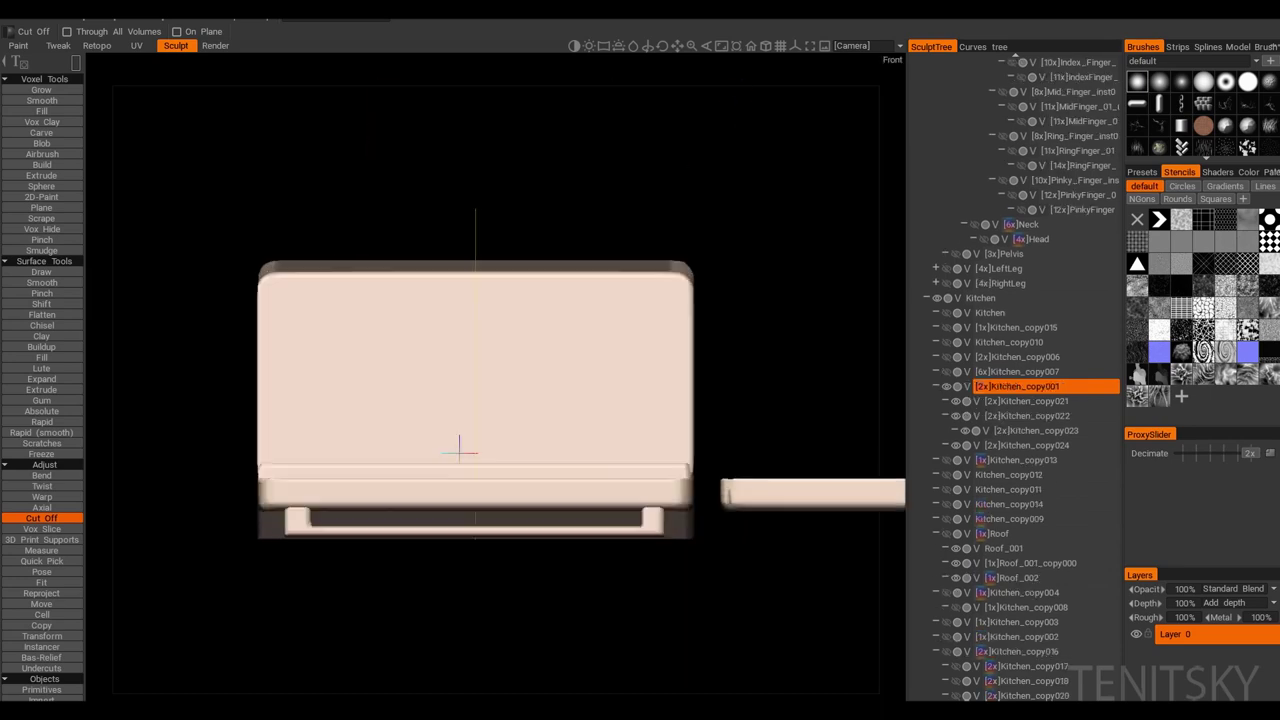
key("h")
left_click_drag(683, 282, 683, 282)
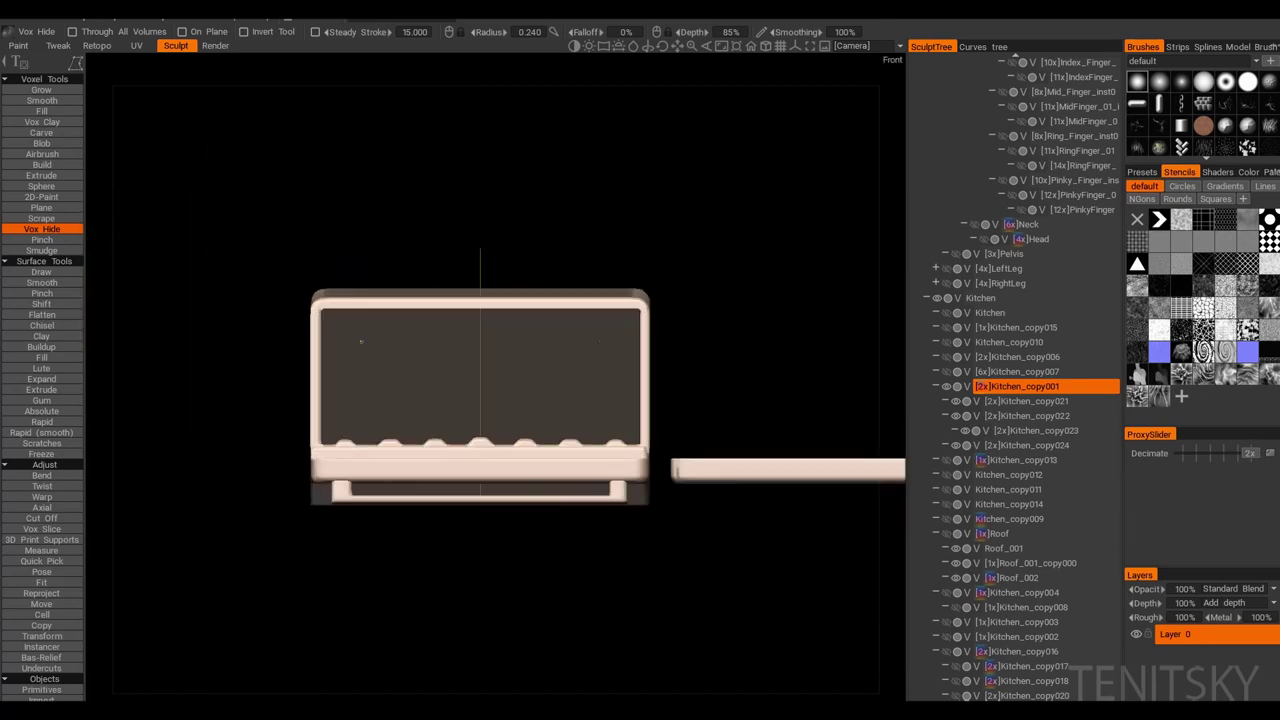
Step: Zoom the view out to frame the new rack panels
scroll(361, 341, "down", 1)
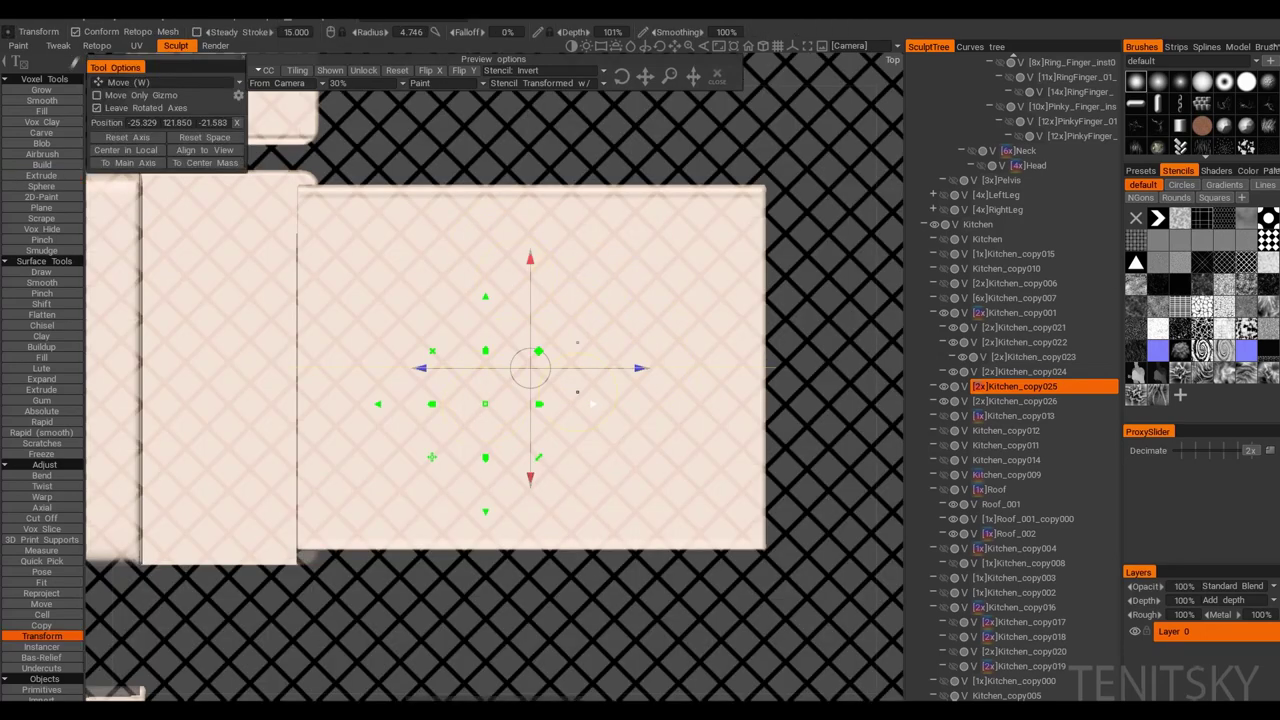
Step: Rotate the grid stencil 45°, extrude a test grille onto the panel, then undo it
left_click_drag(577, 392, 482, 480)
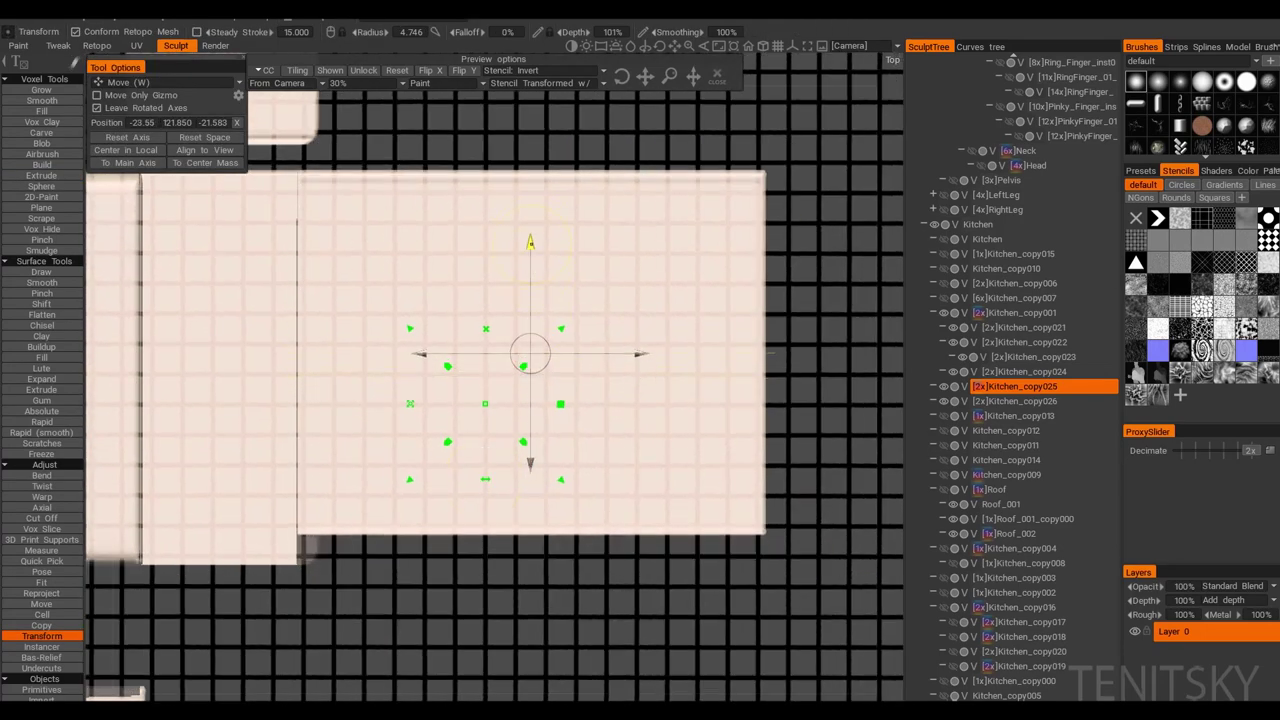
left_click(41, 175)
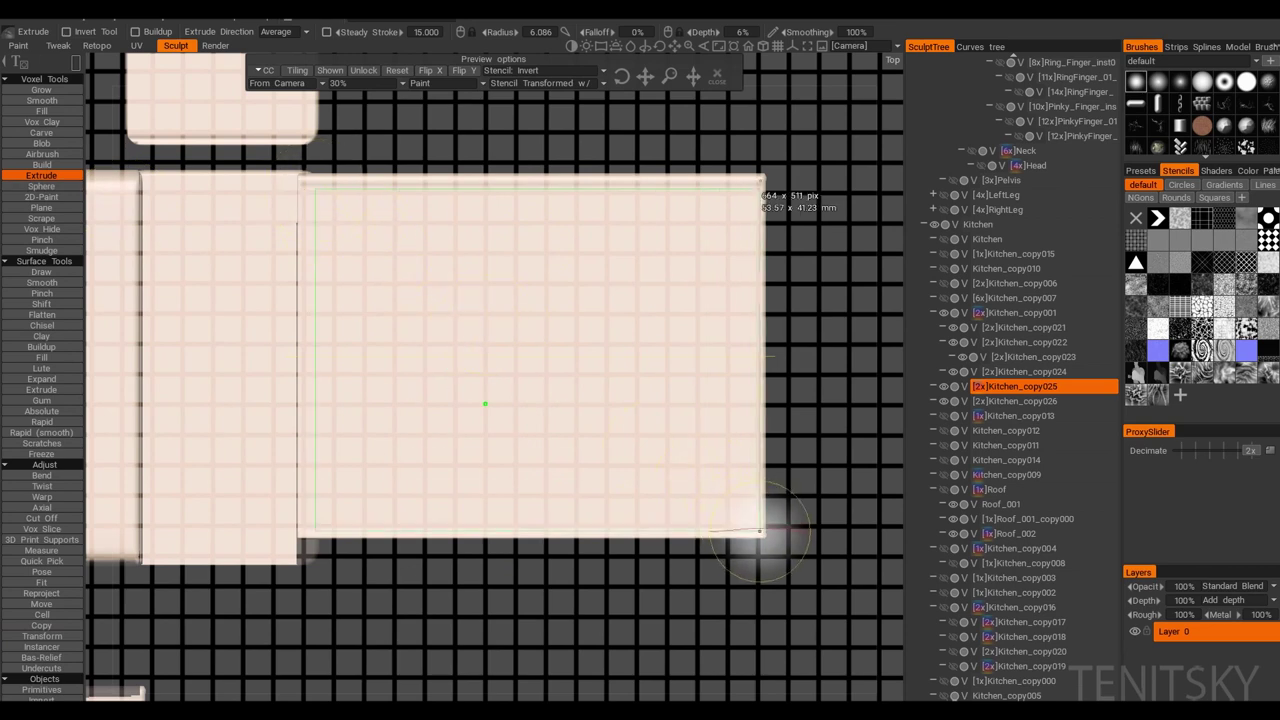
left_click(393, 237)
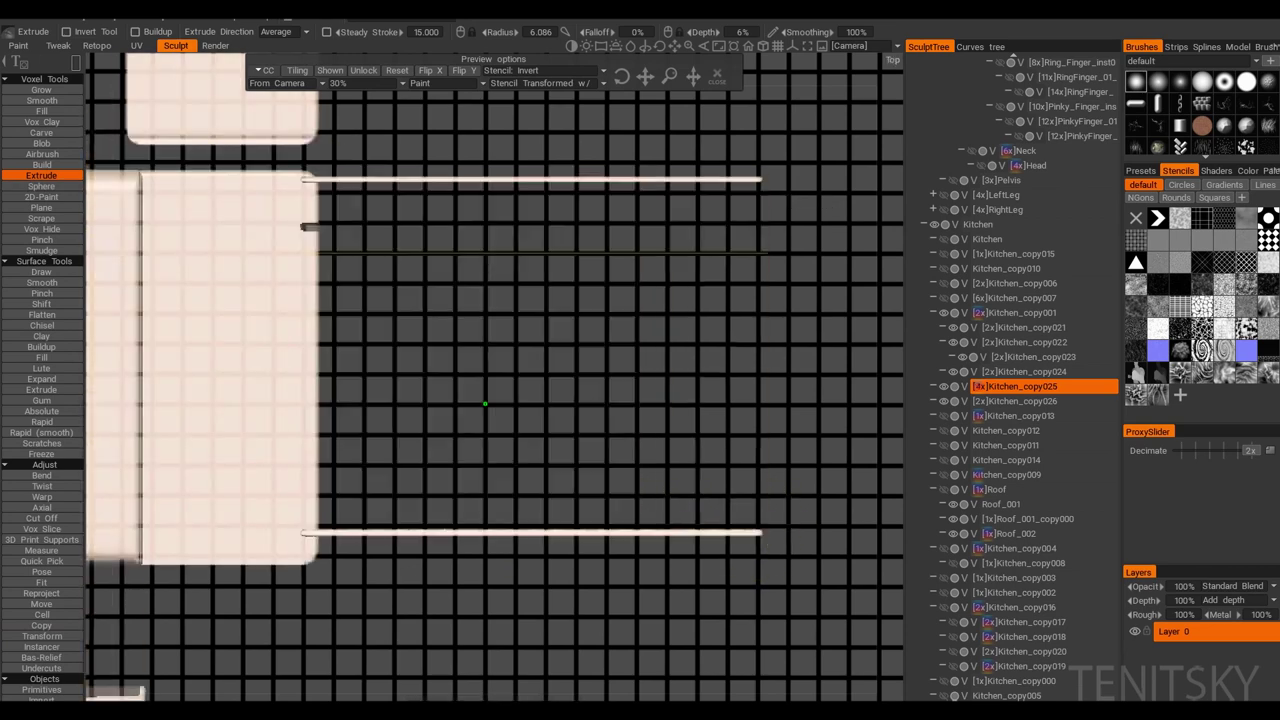
mouse_move(484, 404)
middle_mouse_down()
mouse_move(417, 423)
mouse_move(484, 387)
middle_mouse_up()
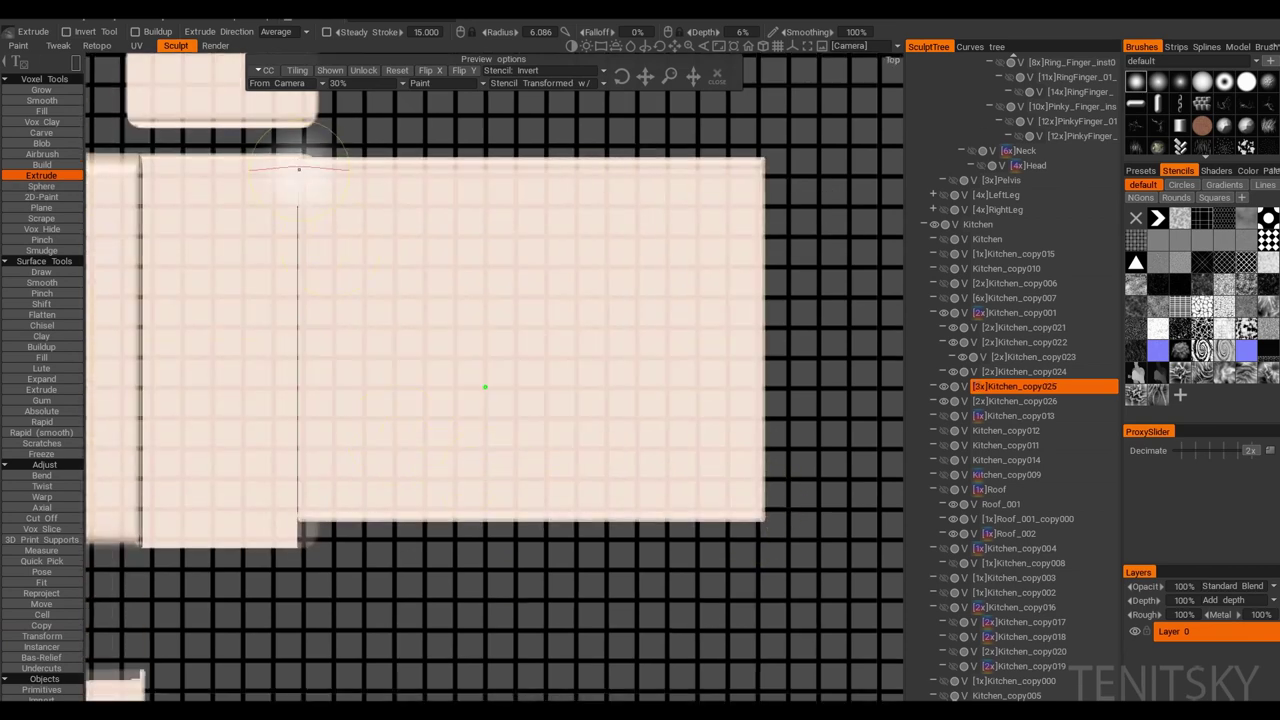
key("ctrl+z")
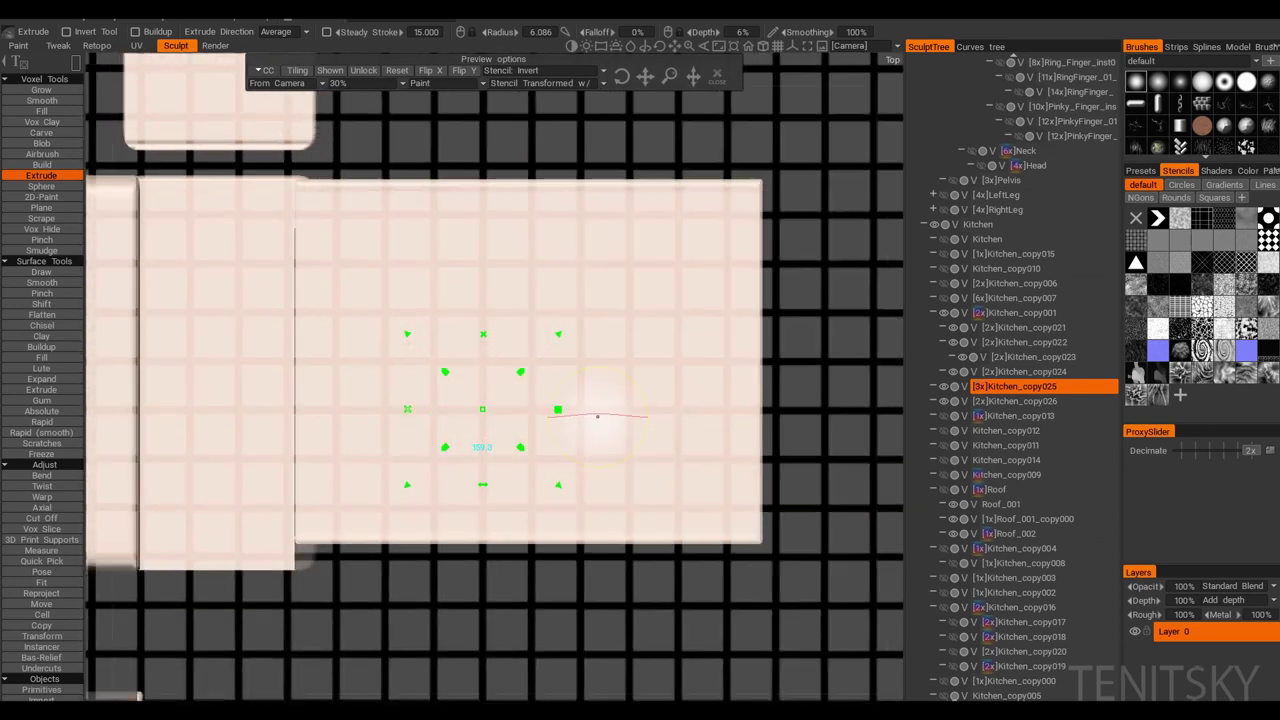
Step: Switch the stencil to the Squares set and stretch it into long bands
left_click_drag(486, 437, 569, 386)
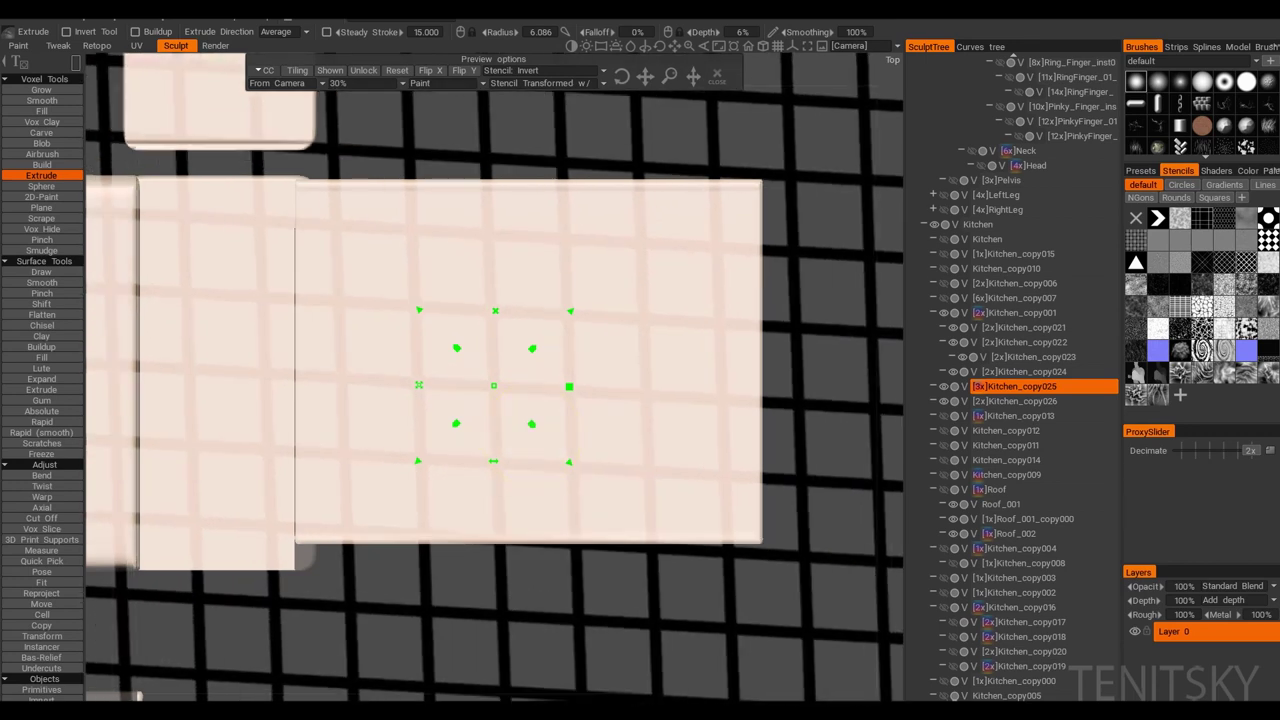
left_click(1180, 218)
left_click_drag(574, 314, 564, 452)
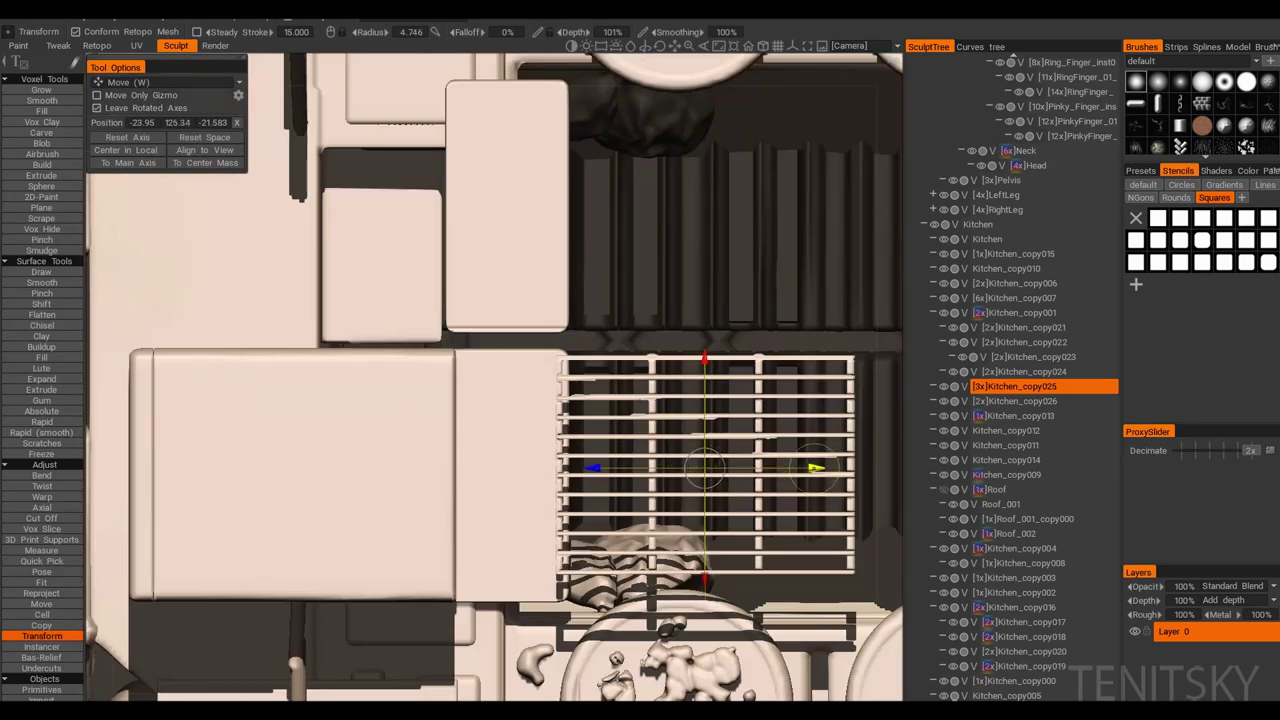
Step: Push the grille deeper into the oven box opening, inspect it, and pick Cut Off to trim it
left_click_drag(705, 468, 349, 466)
right_click_drag(349, 466, 668, 365)
key("KP_1")
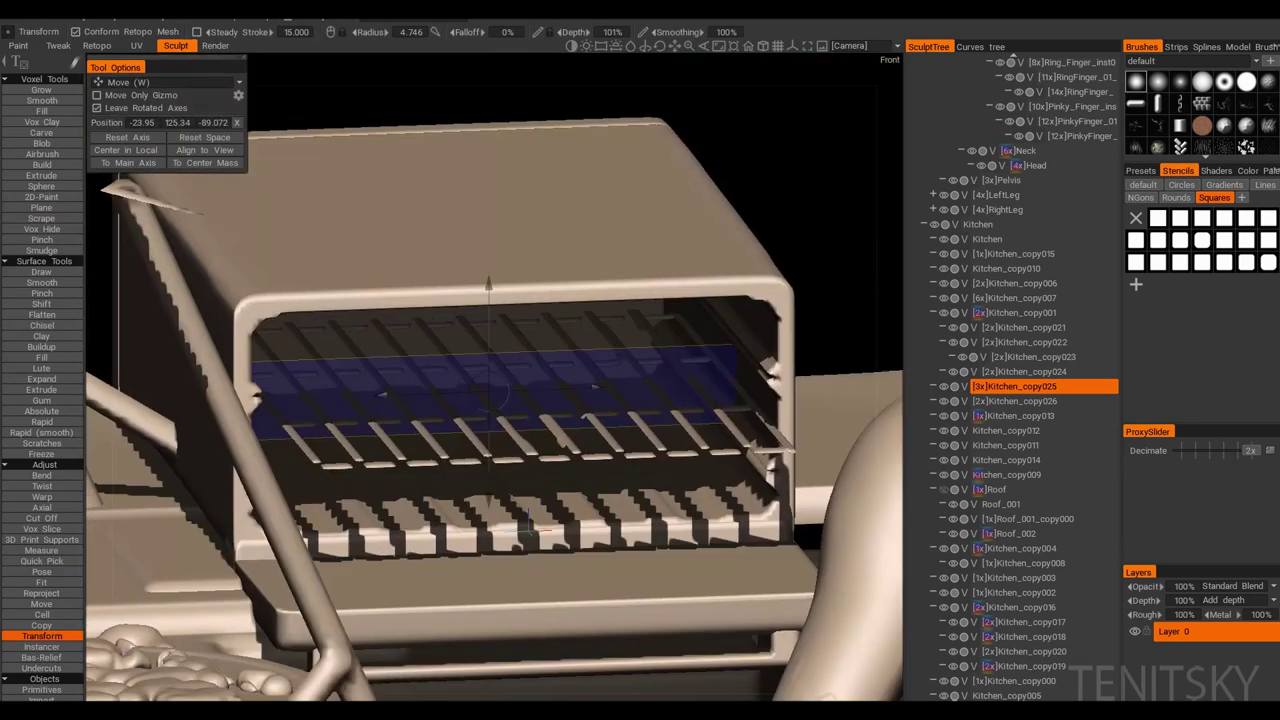
key("f")
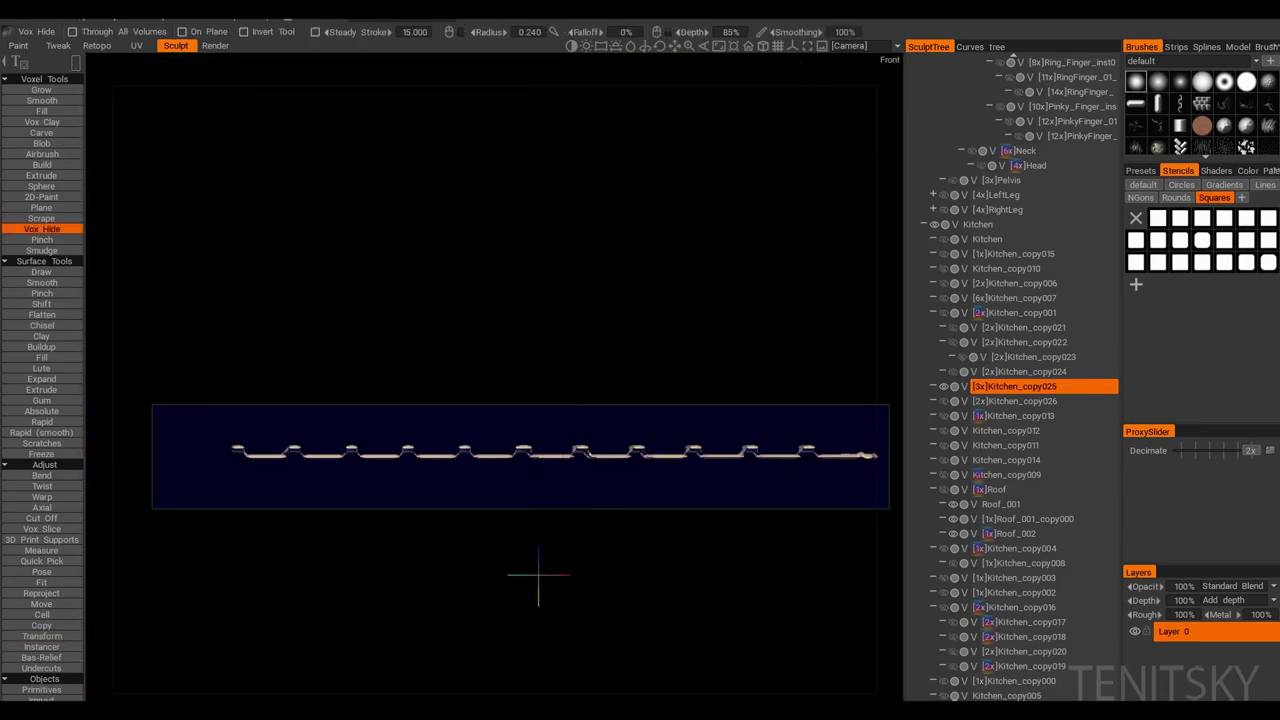
right_click_drag(540, 580, 620, 330)
right_click_drag(420, 520, 480, 330)
key("Escape")
left_click(41, 518)
Step: Trim the grille, then duplicate the slats and stretch the copy across the rack
left_click_drag(686, 478, 686, 478)
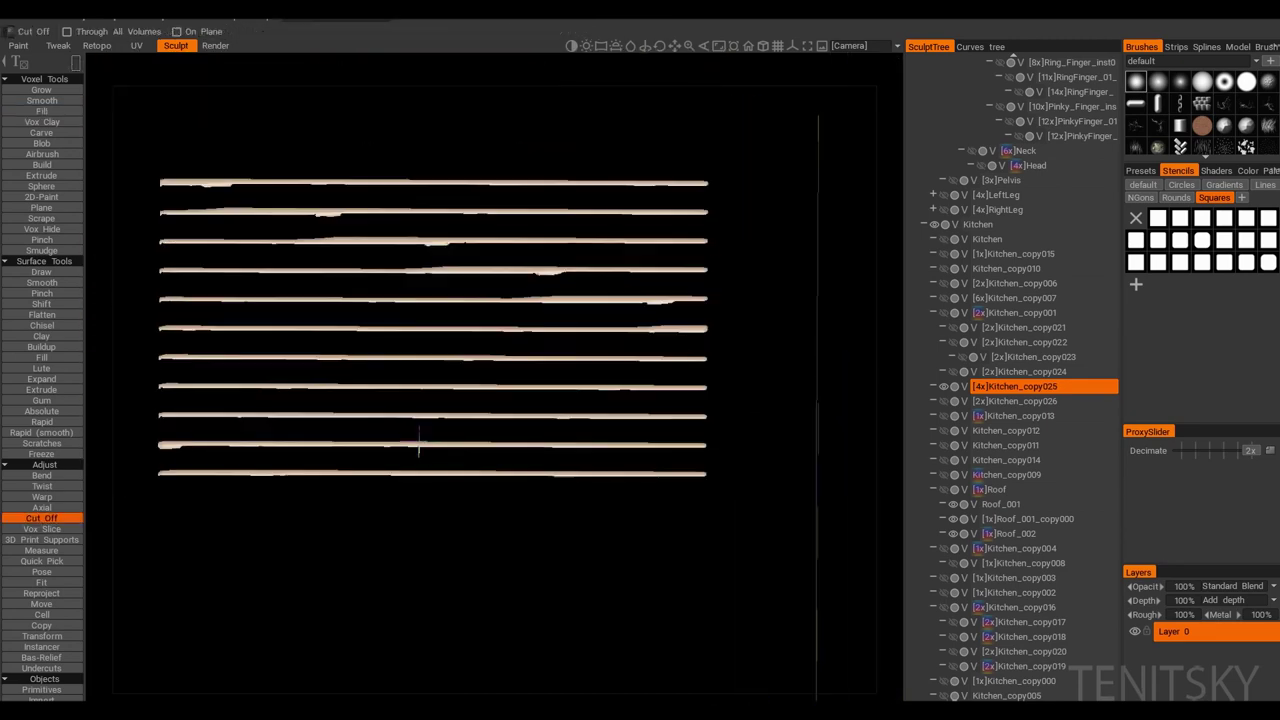
key("ctrl+d")
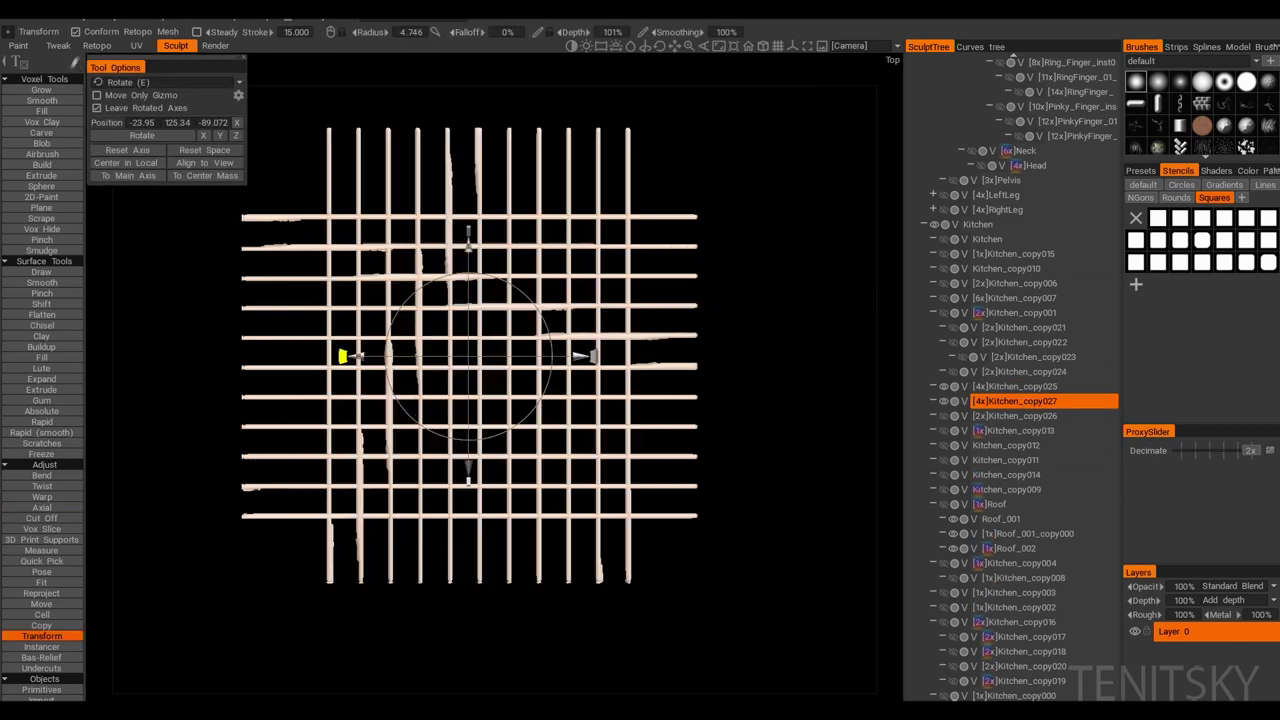
left_click_drag(342, 356, 527, 362)
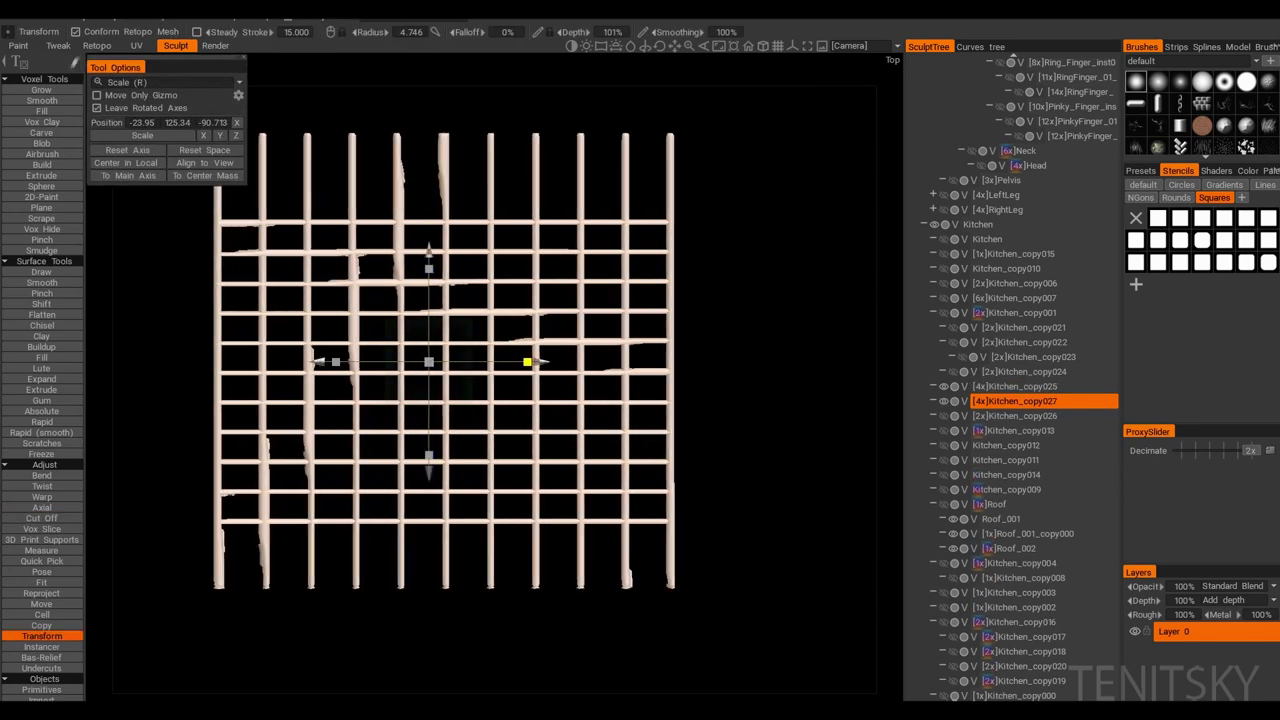
left_click_drag(780, 470, 800, 380)
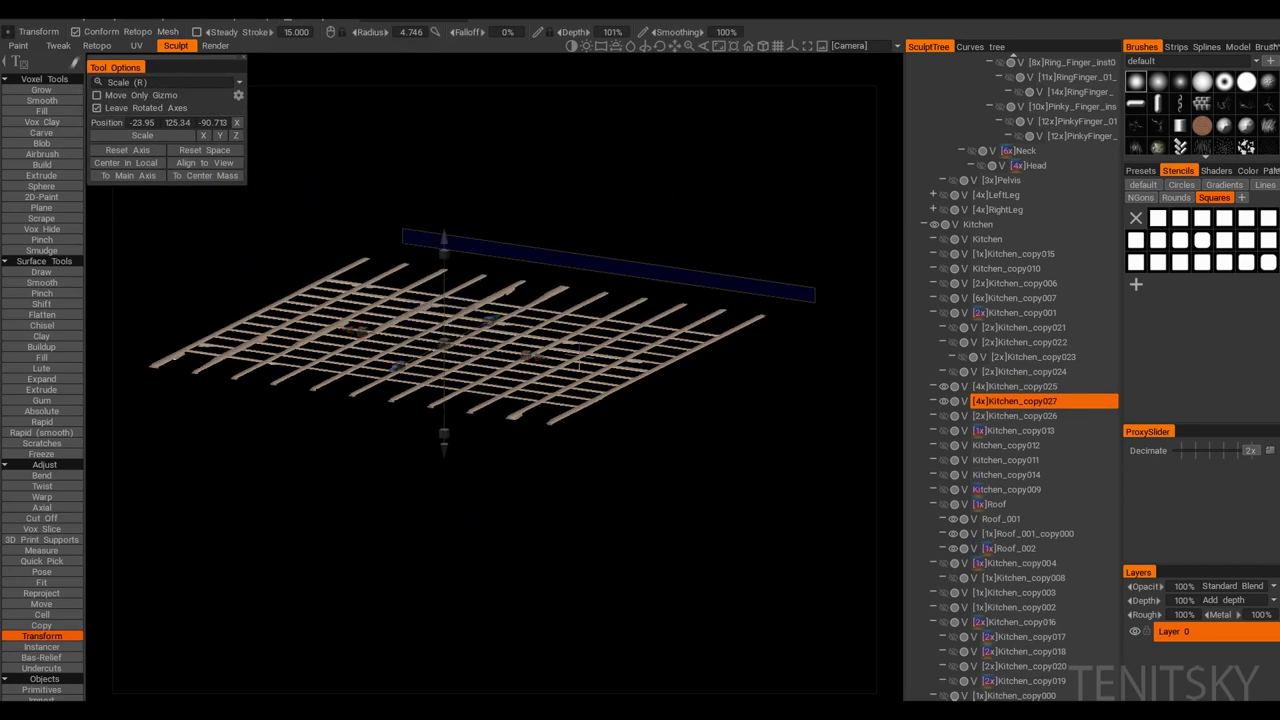
key("KP_8")
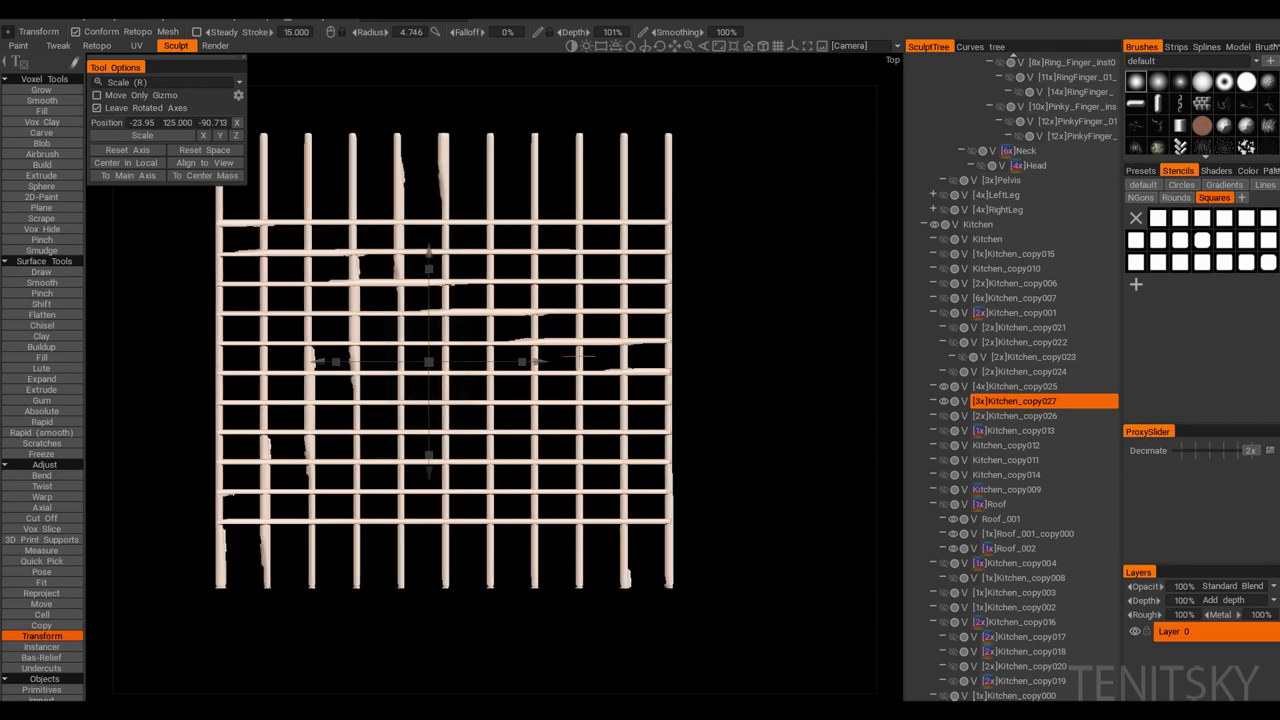
Step: In Top view, cut off the protruding bar ends and trim a strip of the rack
left_click(42, 518)
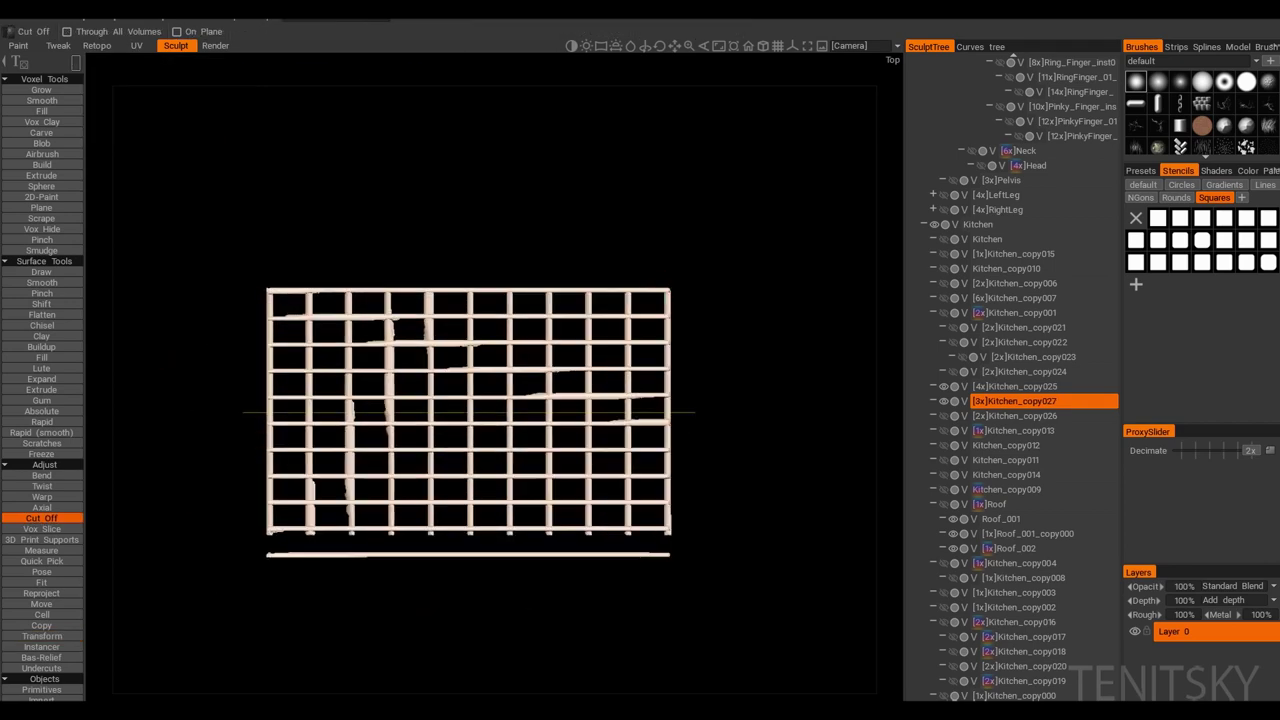
left_click_drag(256, 180, 710, 257)
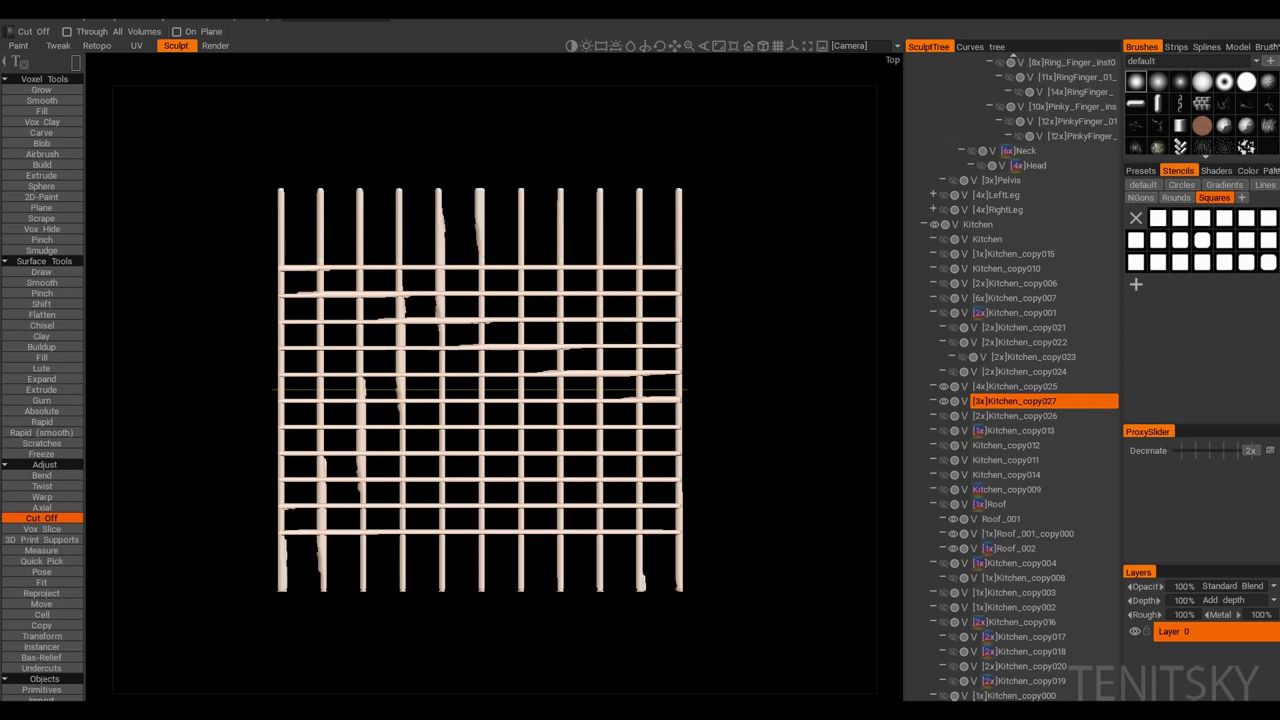
key("t")
key("KP_8")
left_click(42, 518)
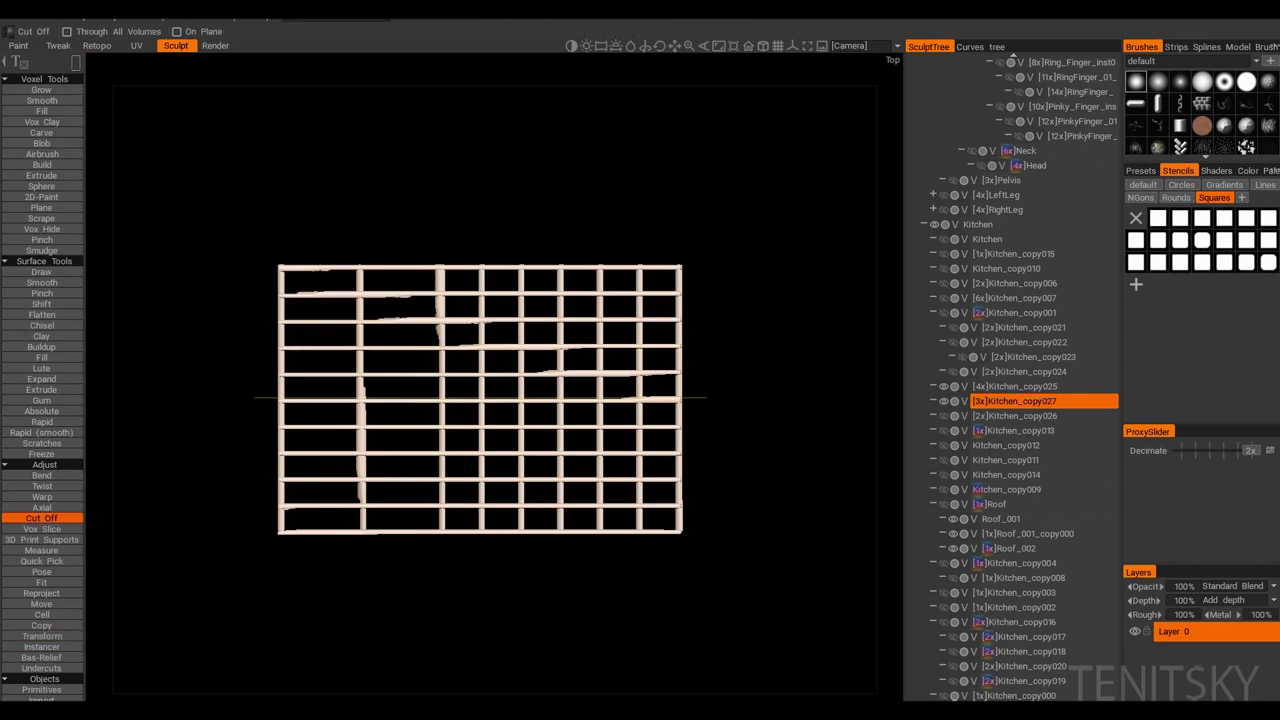
middle_click_drag(633, 535, 560, 300)
key("t")
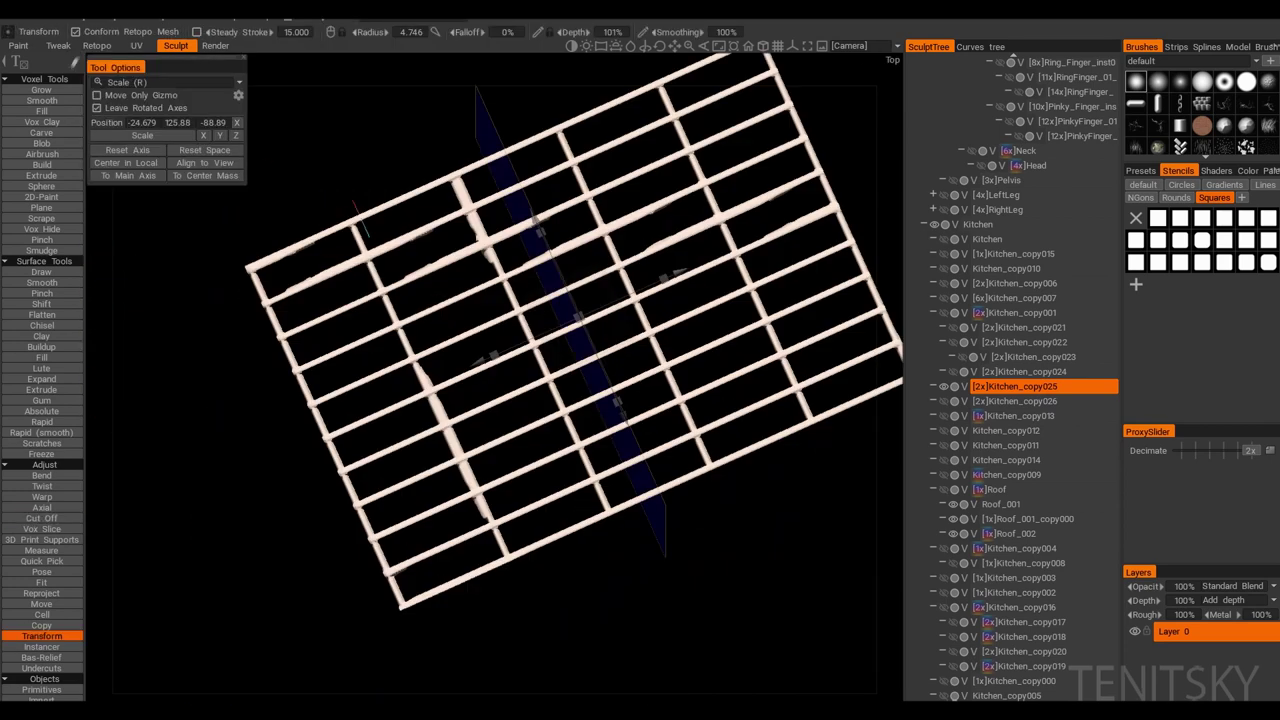
left_click(41, 518)
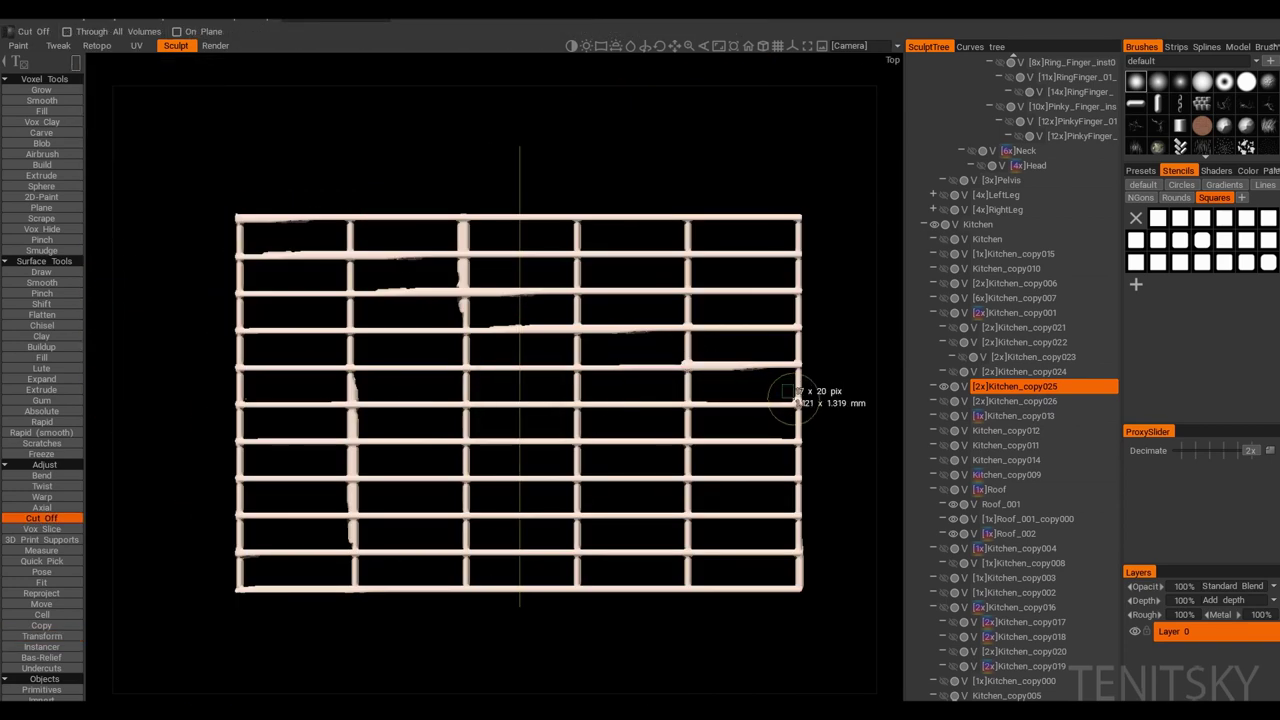
mouse_move(790, 400)
middle_mouse_down()
mouse_move(760, 370)
mouse_move(785, 395)
middle_mouse_up()
middle_click_drag(665, 347, 792, 390)
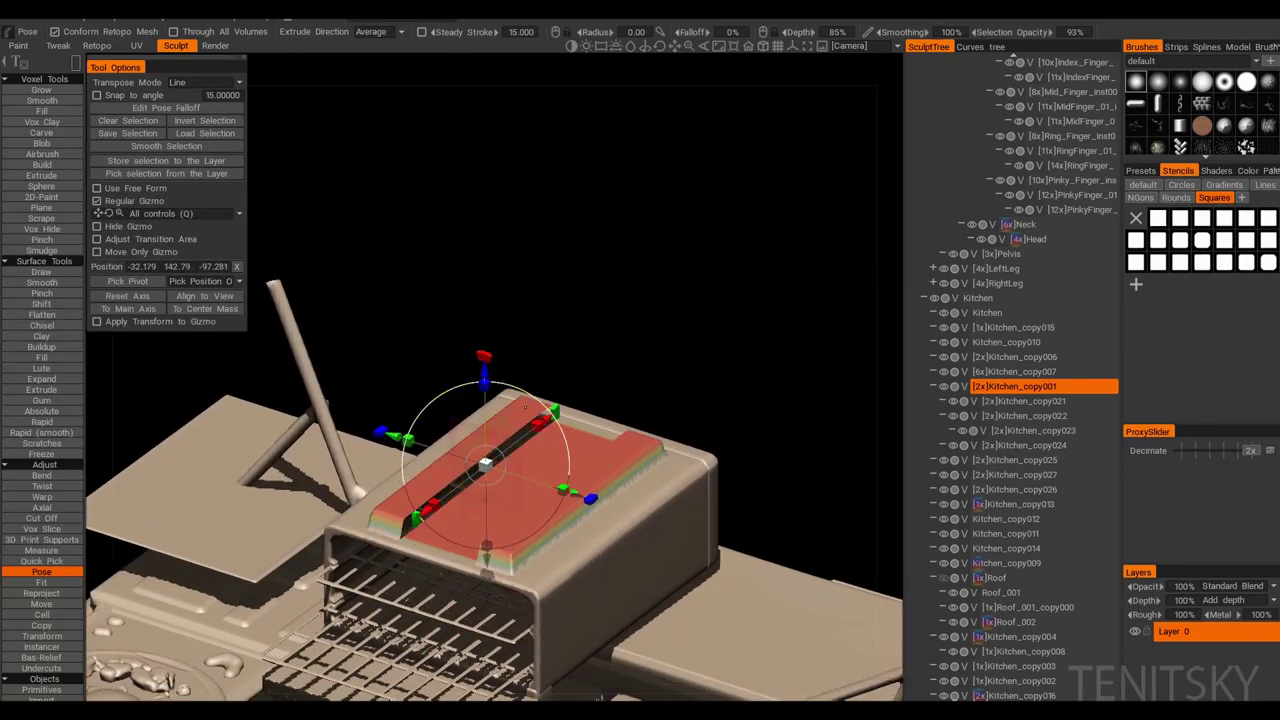
Step: Review the Symmetry settings and pick another sculpting brush for the oven top panel
key("s")
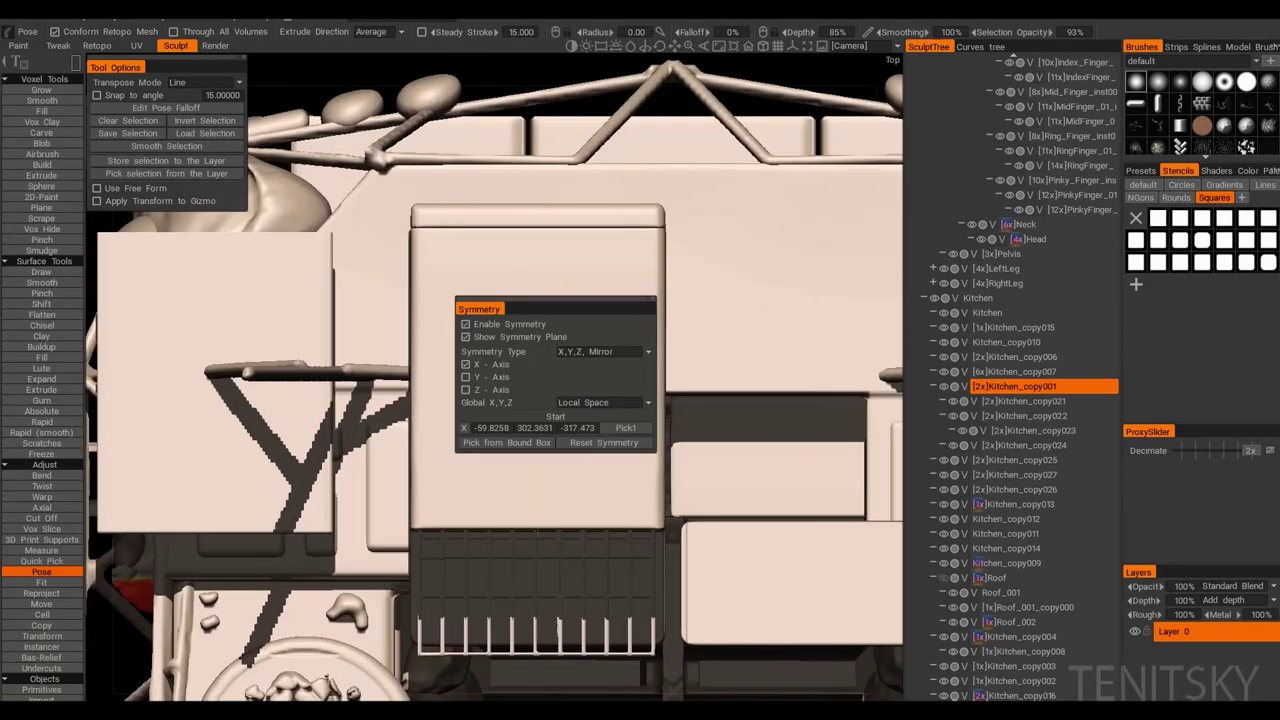
key("space")
left_click(456, 303)
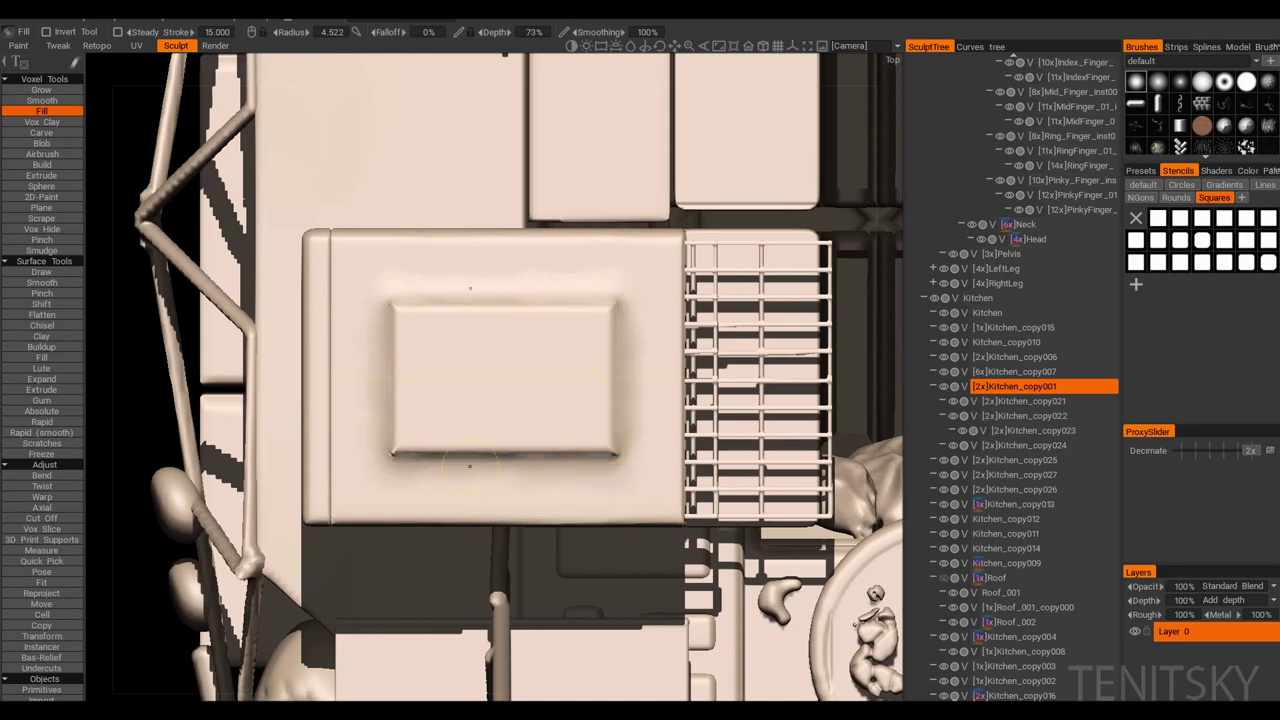
Step: Shrink the Fill radius to about 2, reframe the kitchen, and mark a rectangle to carve
right_click_drag(470, 465, 396, 455)
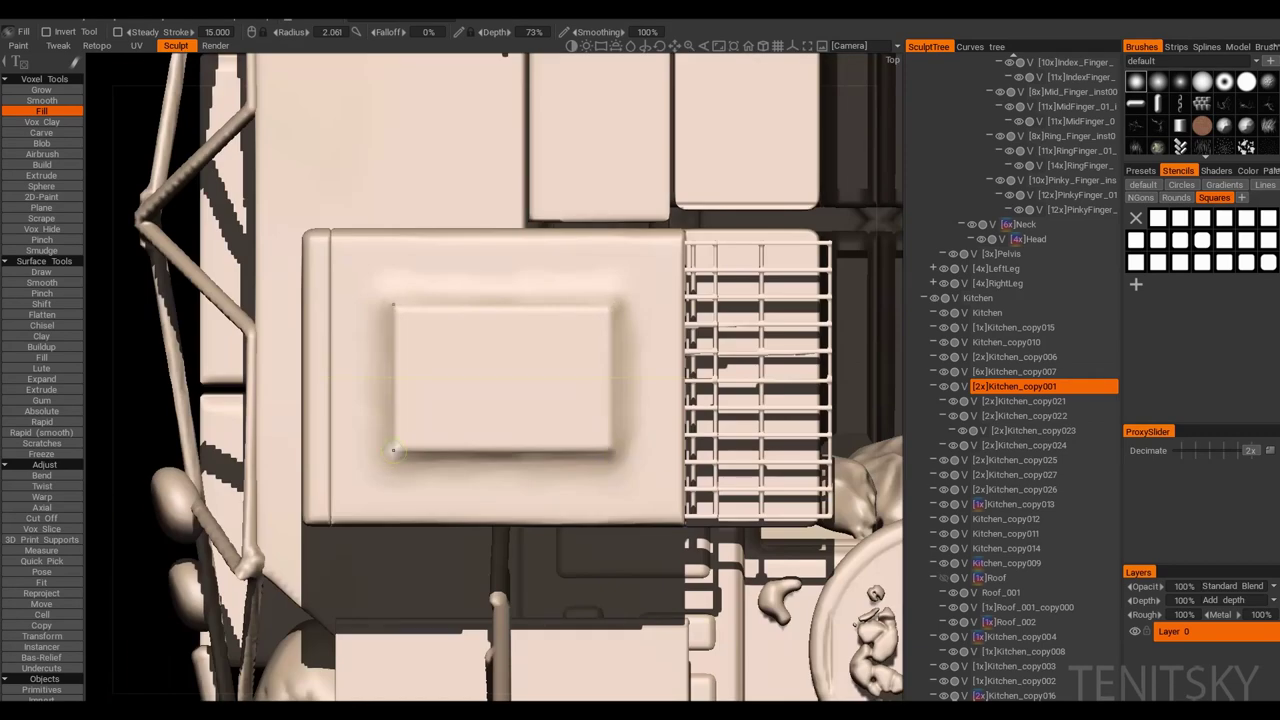
scroll(393, 450, "down", 5)
left_click_drag(393, 450, 450, 300)
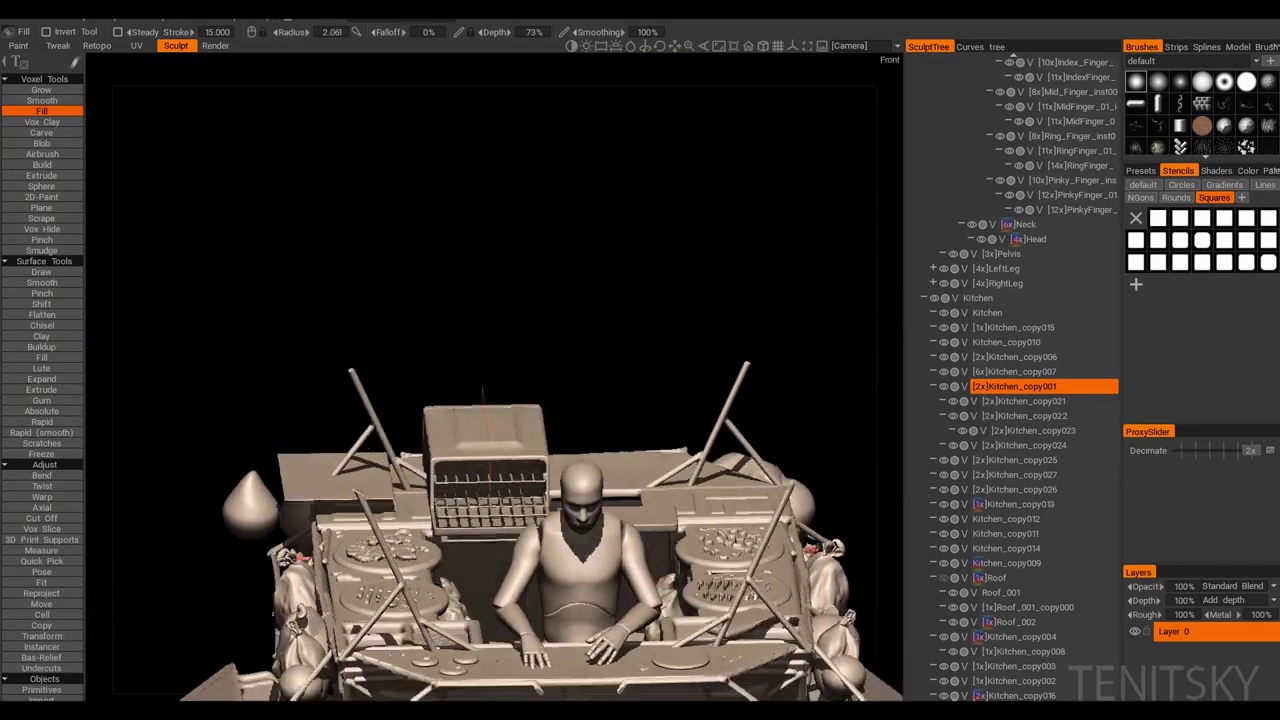
left_click_drag(482, 392, 435, 415)
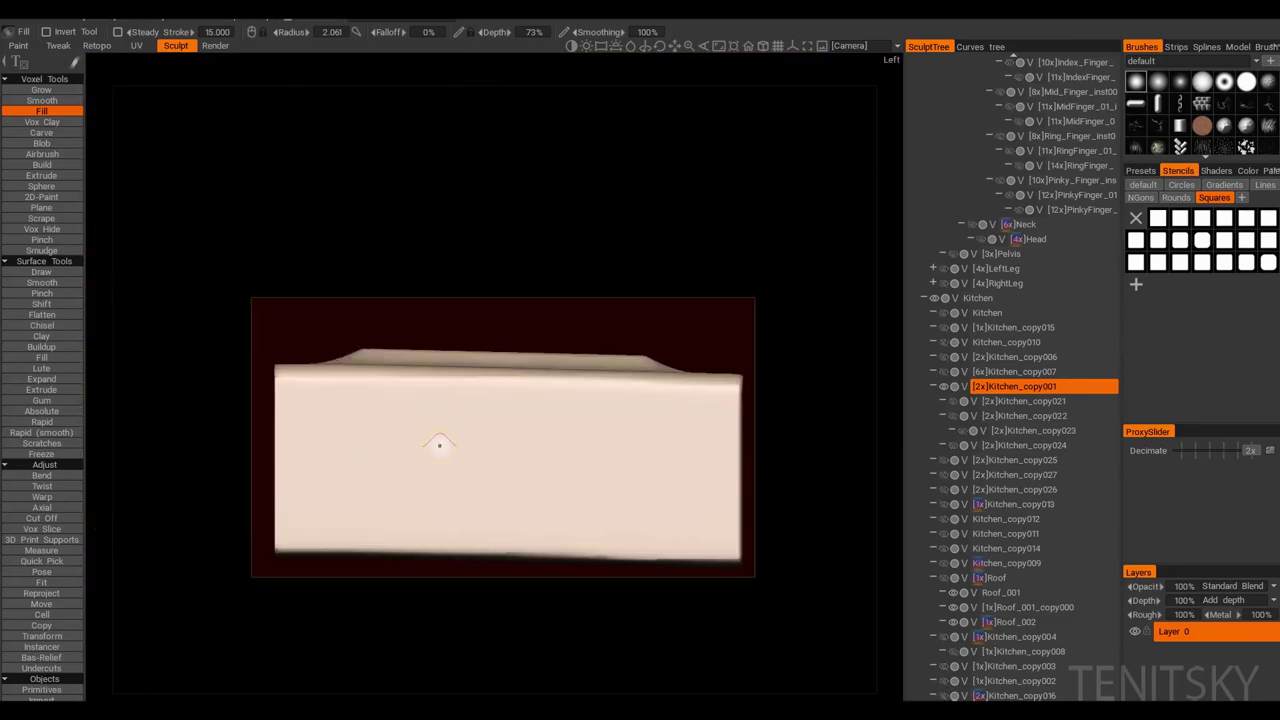
left_click_drag(343, 418, 517, 499)
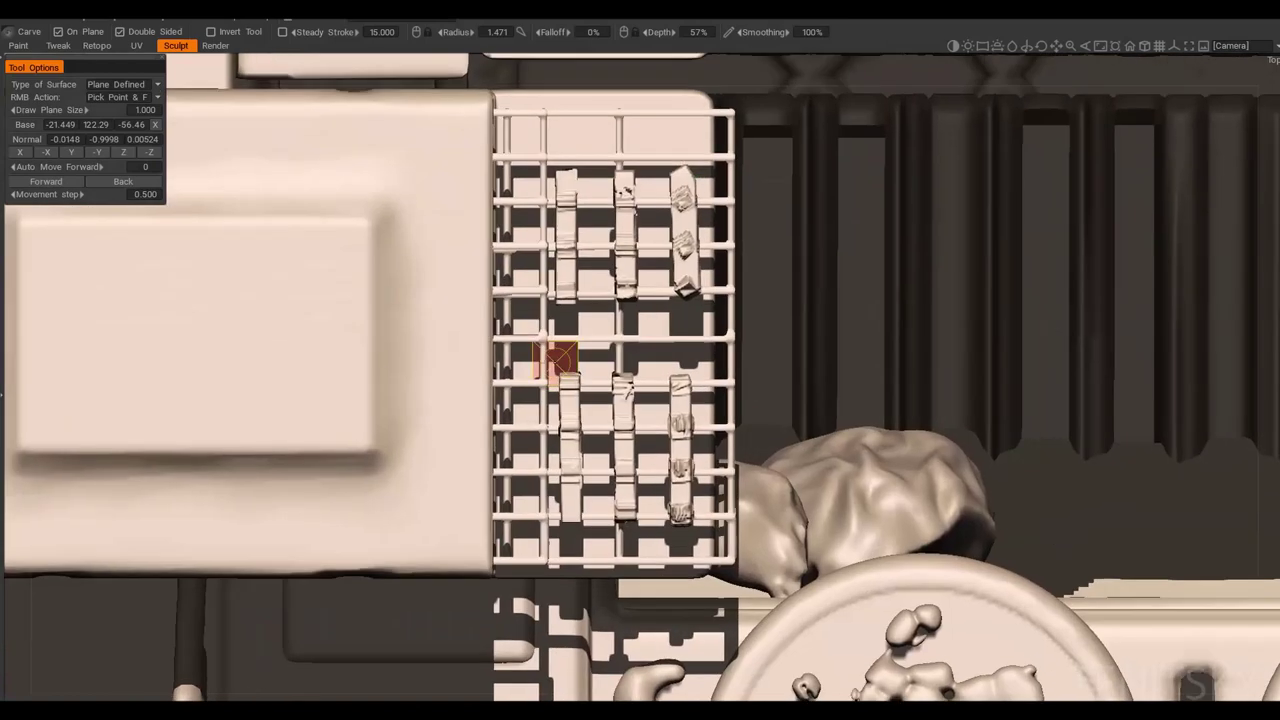
Step: Smooth the surface, then cut off and split a rectangular region into Kitchen_copy028
key("shift")
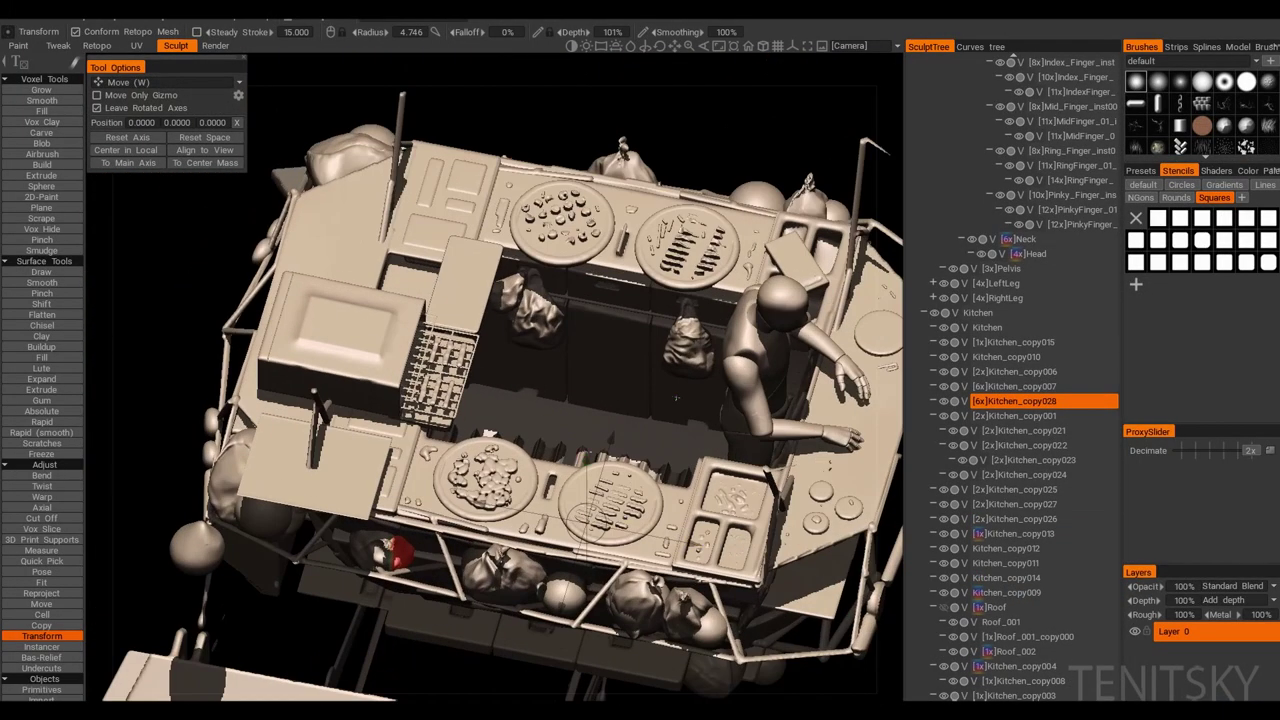
left_click_drag(351, 466, 645, 558)
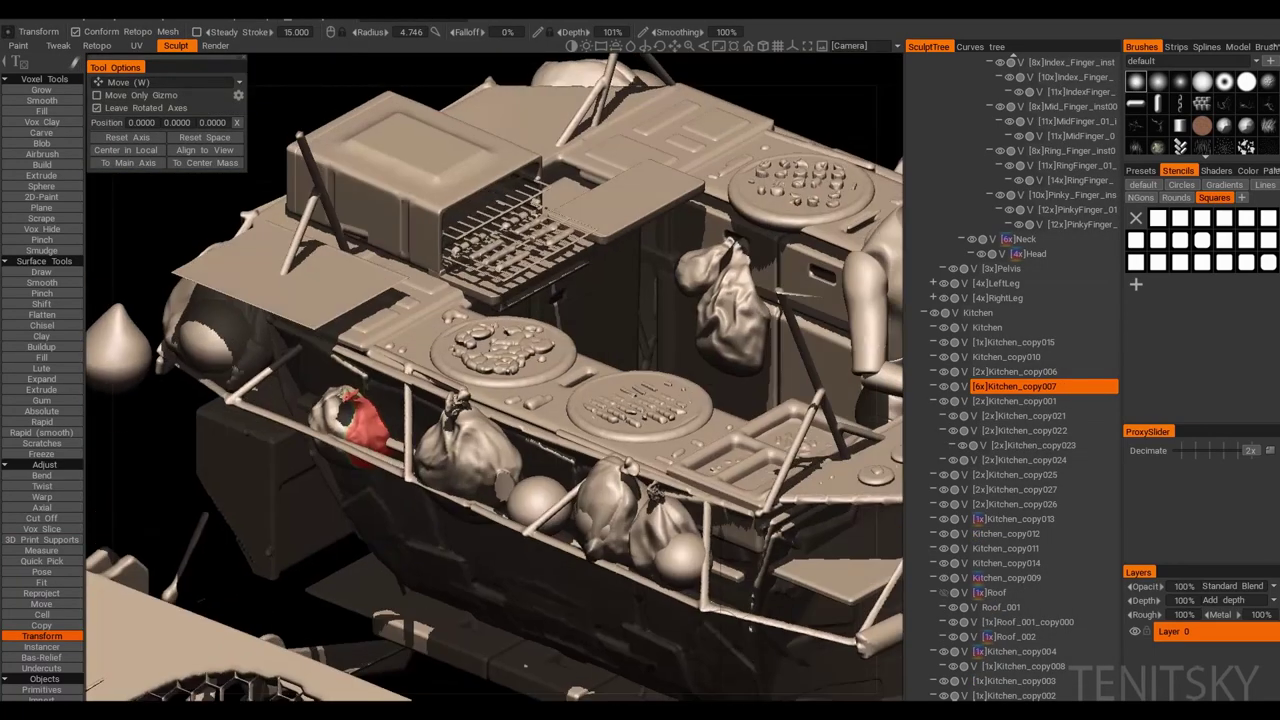
left_click_drag(358, 366, 648, 541)
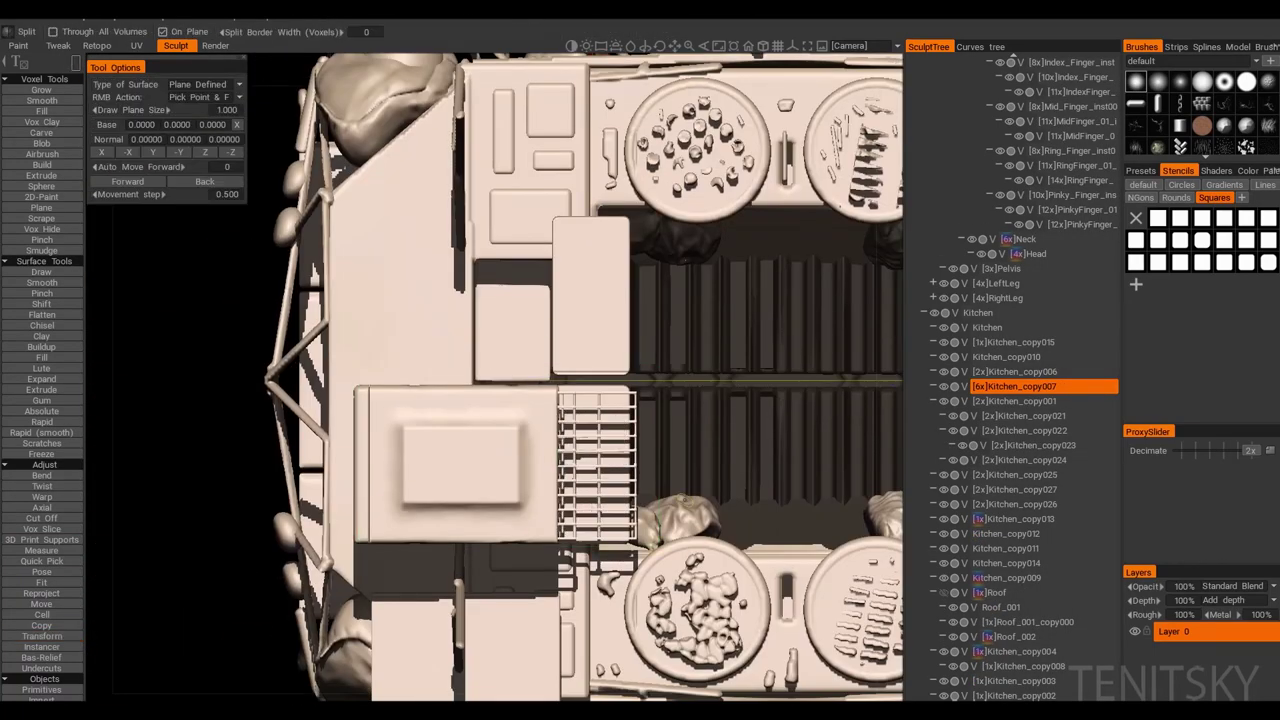
key("Tab")
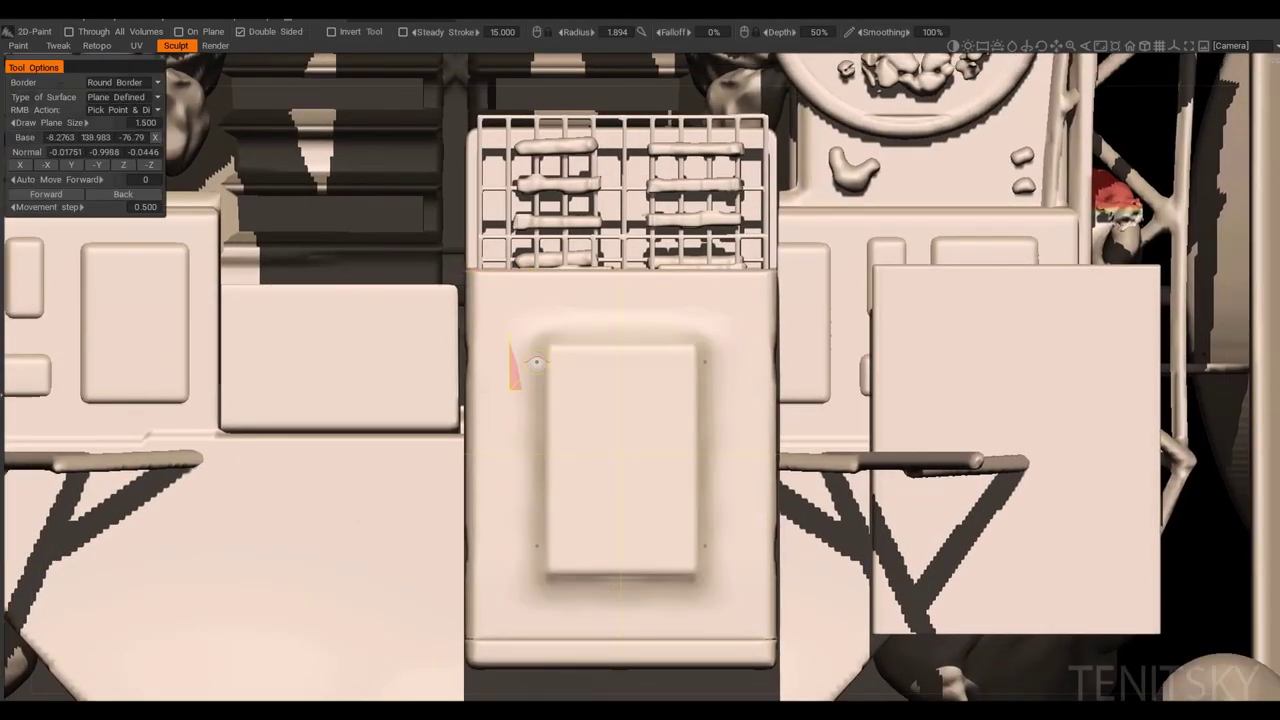
Step: From a top-down view, raise a rectangular block on the oven top
middle_click_drag(537, 362, 592, 406)
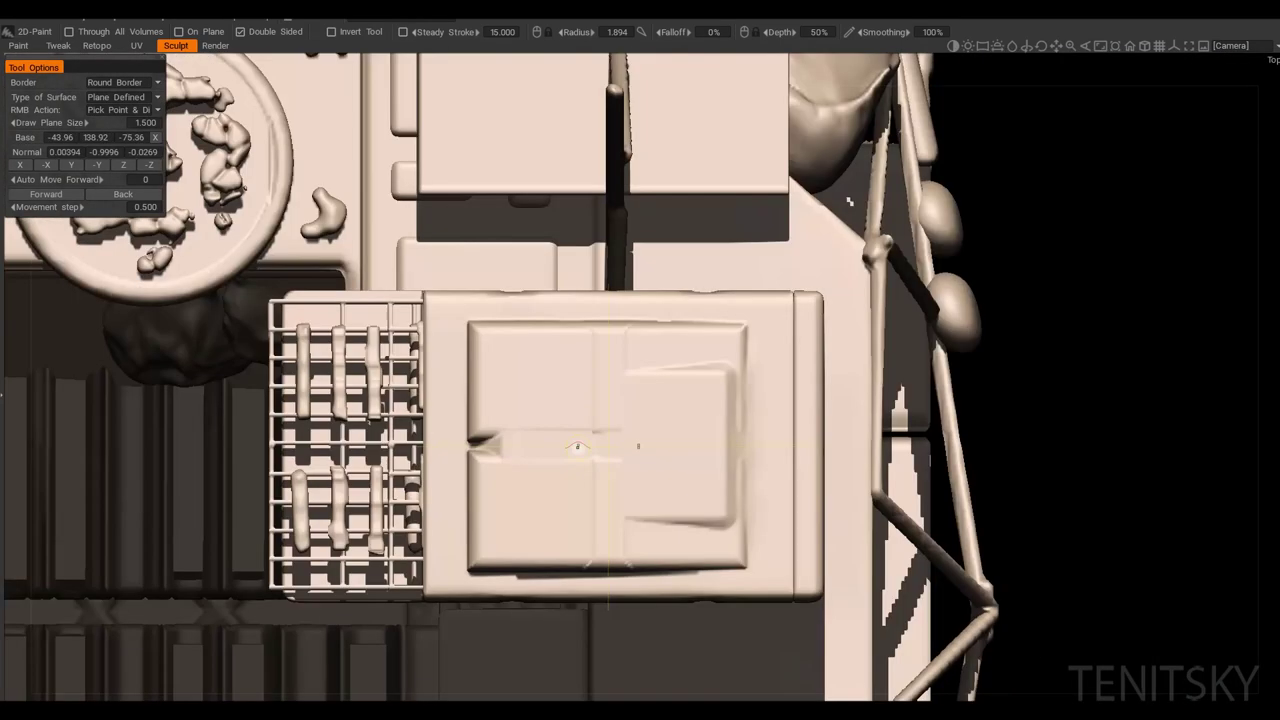
left_click_drag(604, 435, 604, 435)
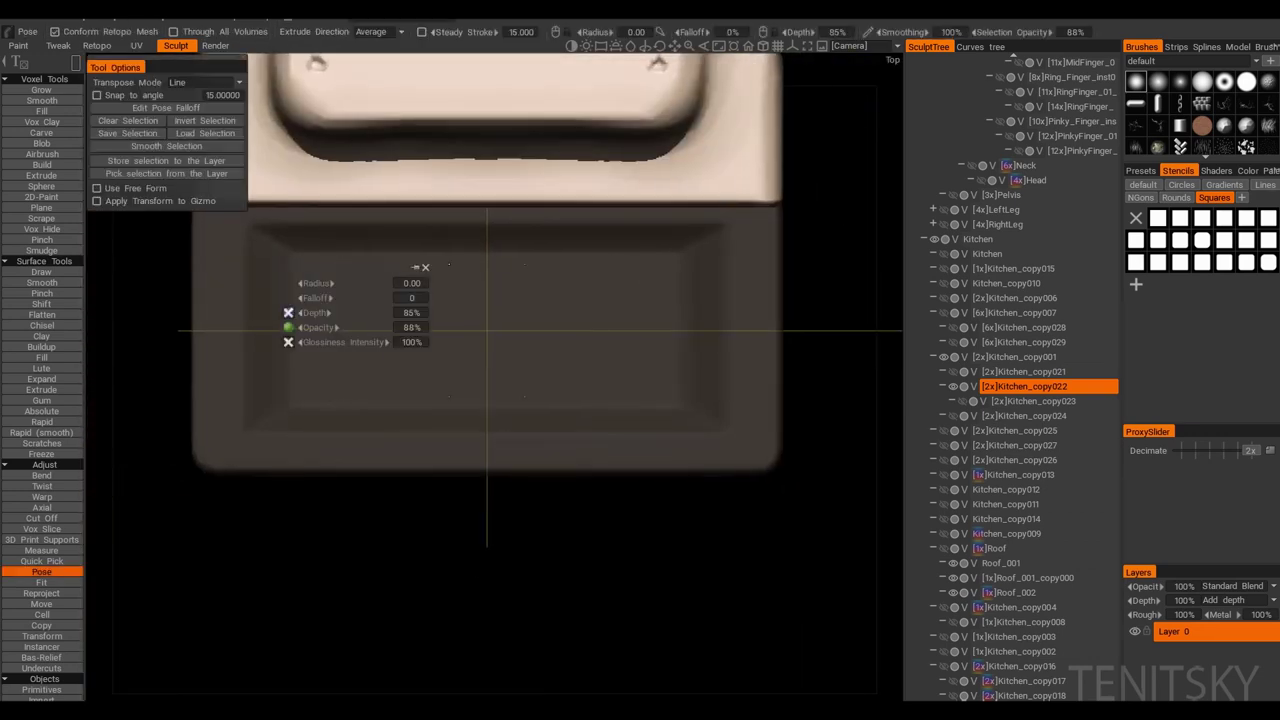
Step: Mark rectangular areas over the door panel to shape its inset recess
left_click_drag(511, 389, 437, 354)
key("Tab")
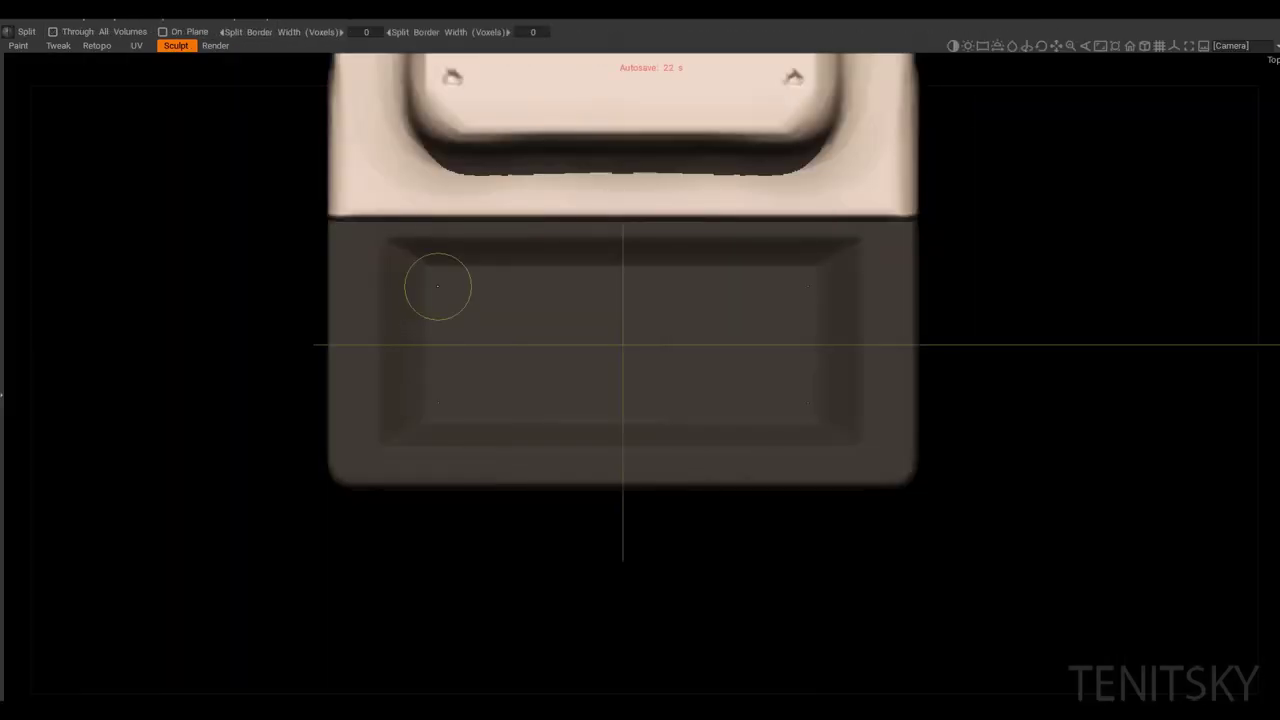
left_click_drag(408, 280, 720, 435)
left_click_drag(1000, 420, 1100, 360)
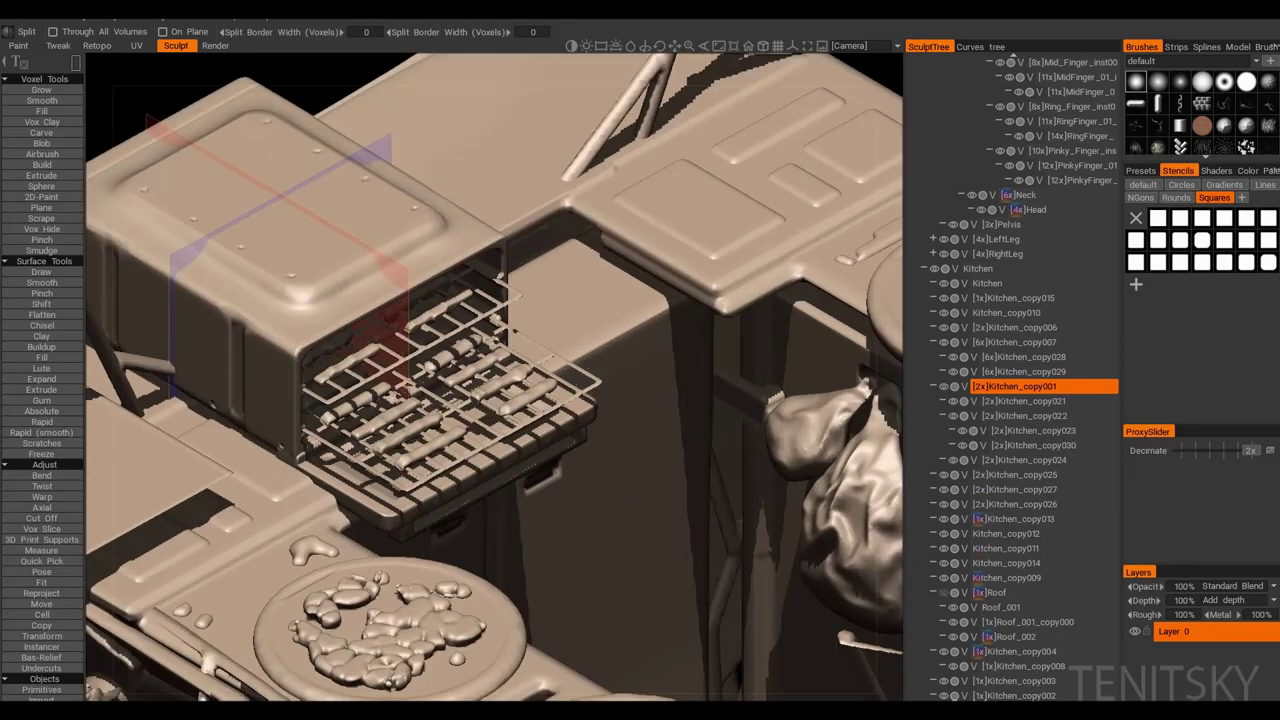
Step: Move Kitchen_copy025 and Kitchen_copy024 into Kitchen_copy001 and isolate the oven
left_click_drag(1015, 474, 1111, 308)
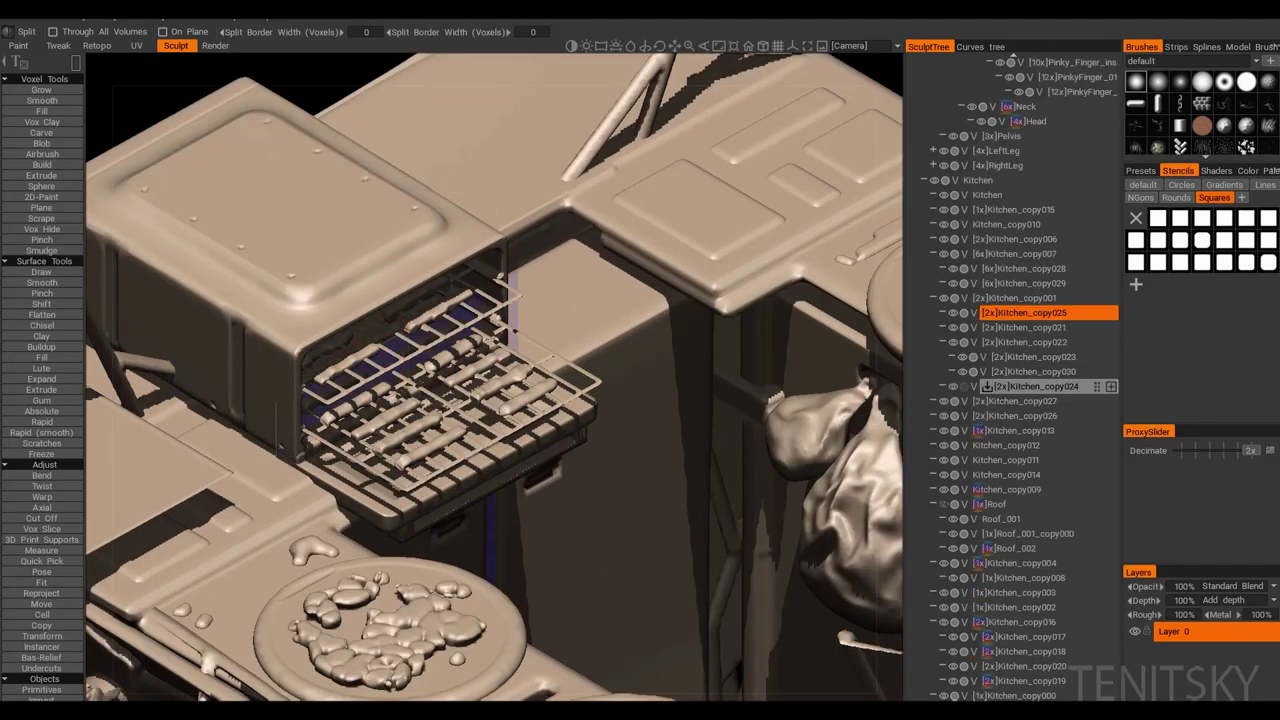
left_click_drag(1111, 386, 1117, 328)
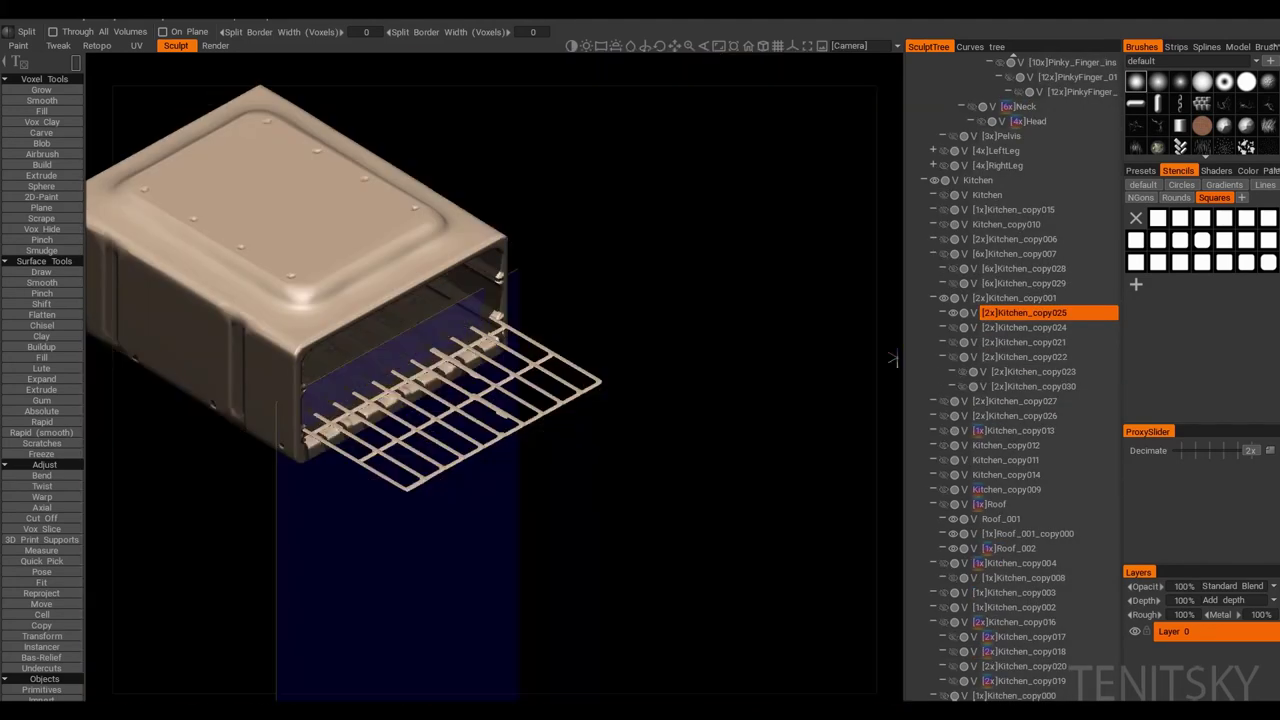
right_click(1024, 313)
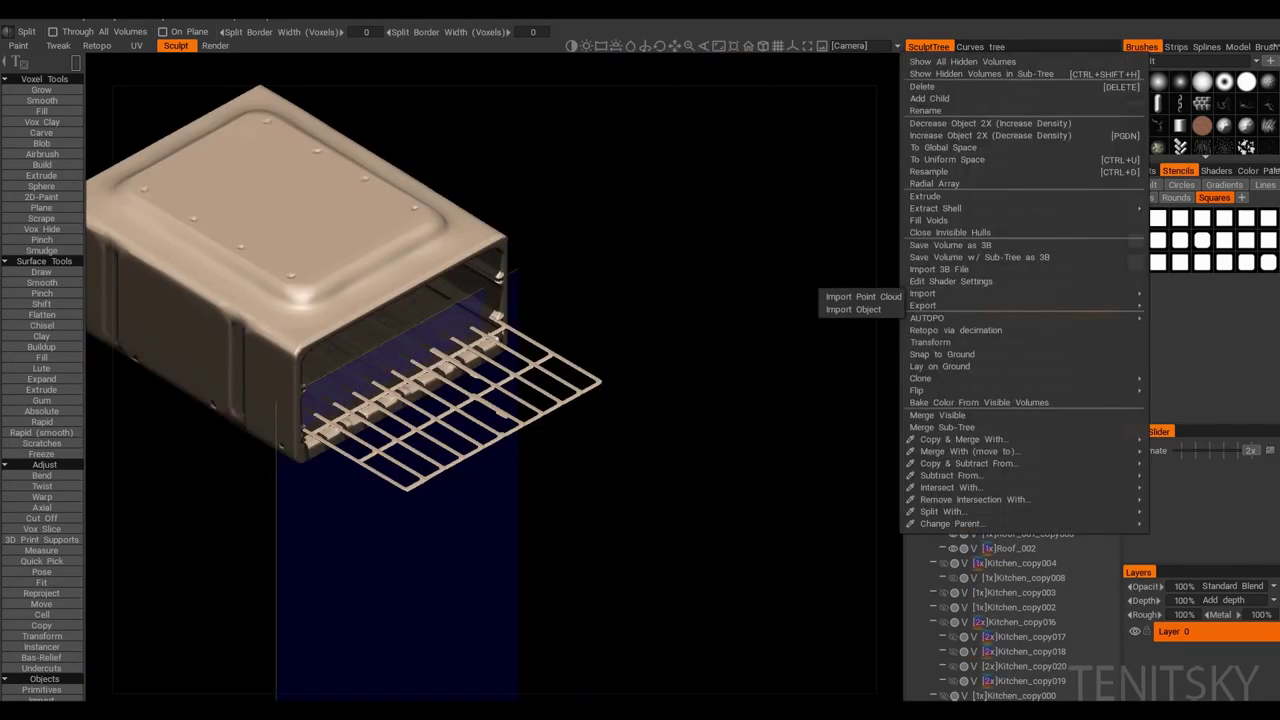
key("Escape")
right_click(1024, 313)
key("Escape")
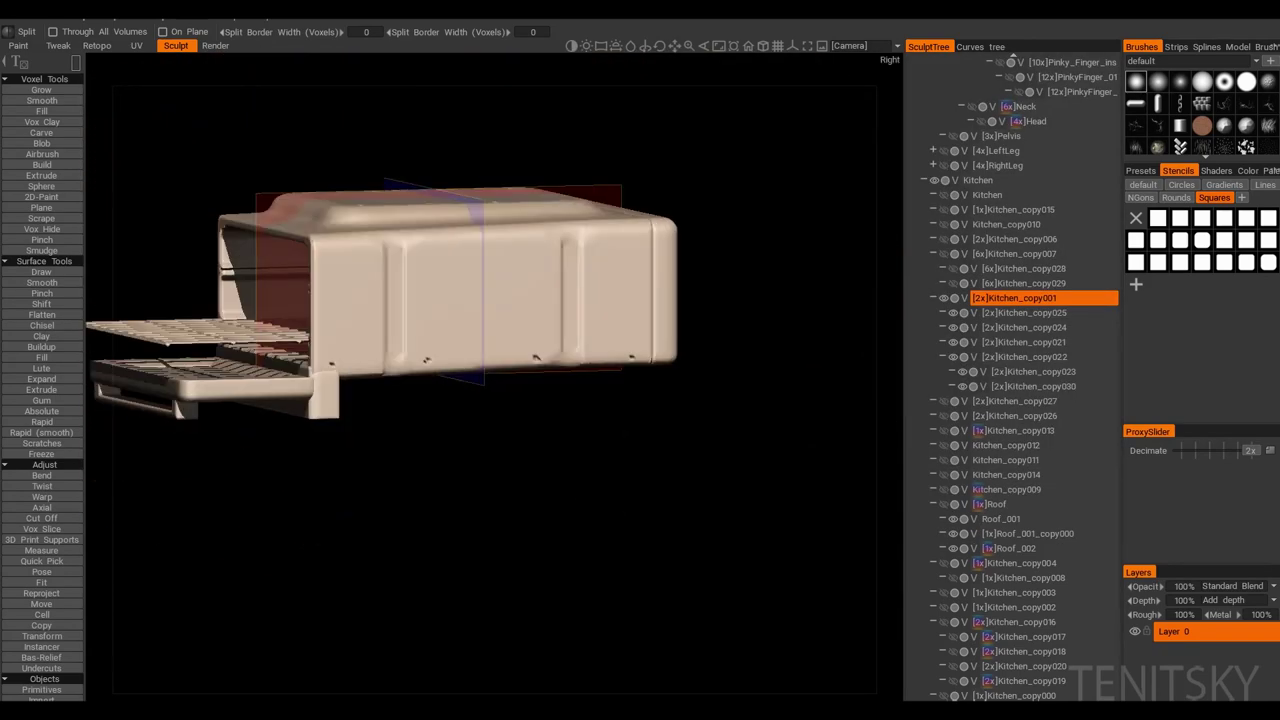
left_click_drag(560, 470, 520, 340)
key("t")
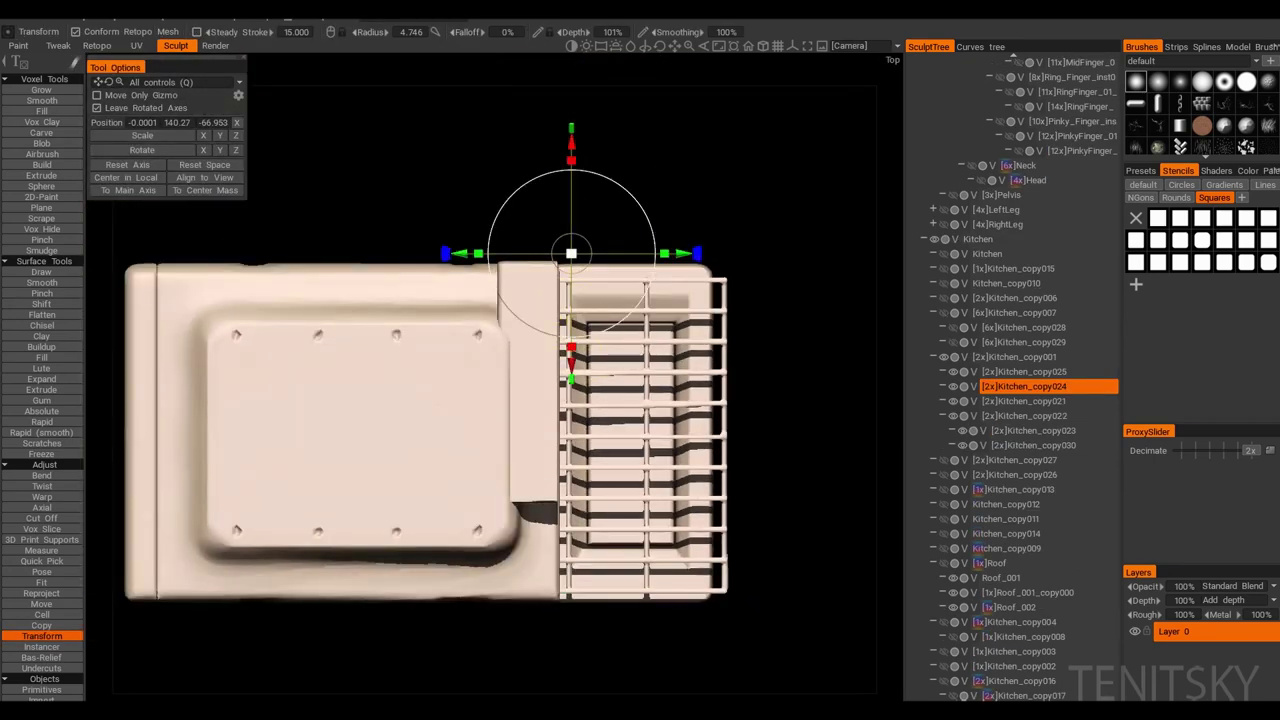
Step: Check the control strip's fit on the oven from front, left and top views
key("Tab")
left_click_drag(677, 320, 727, 362)
key("KP_1")
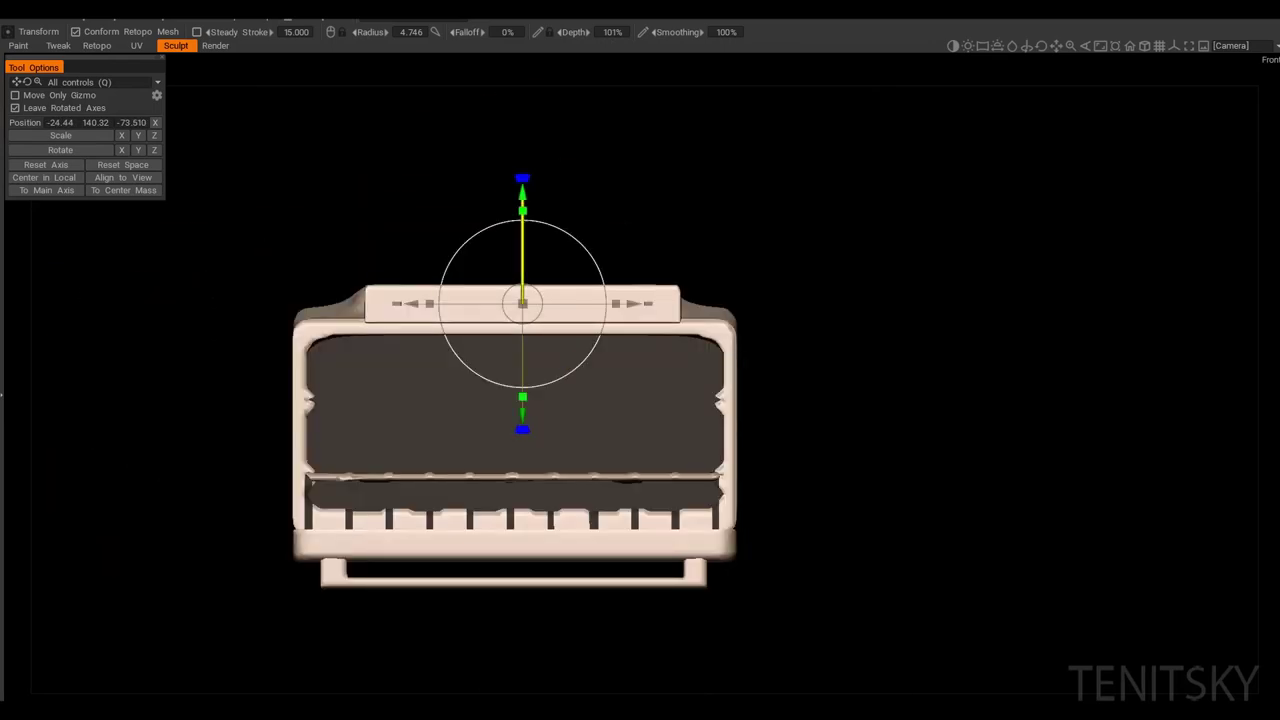
key("KP_3")
left_click_drag(650, 400, 676, 420)
key("KP_7")
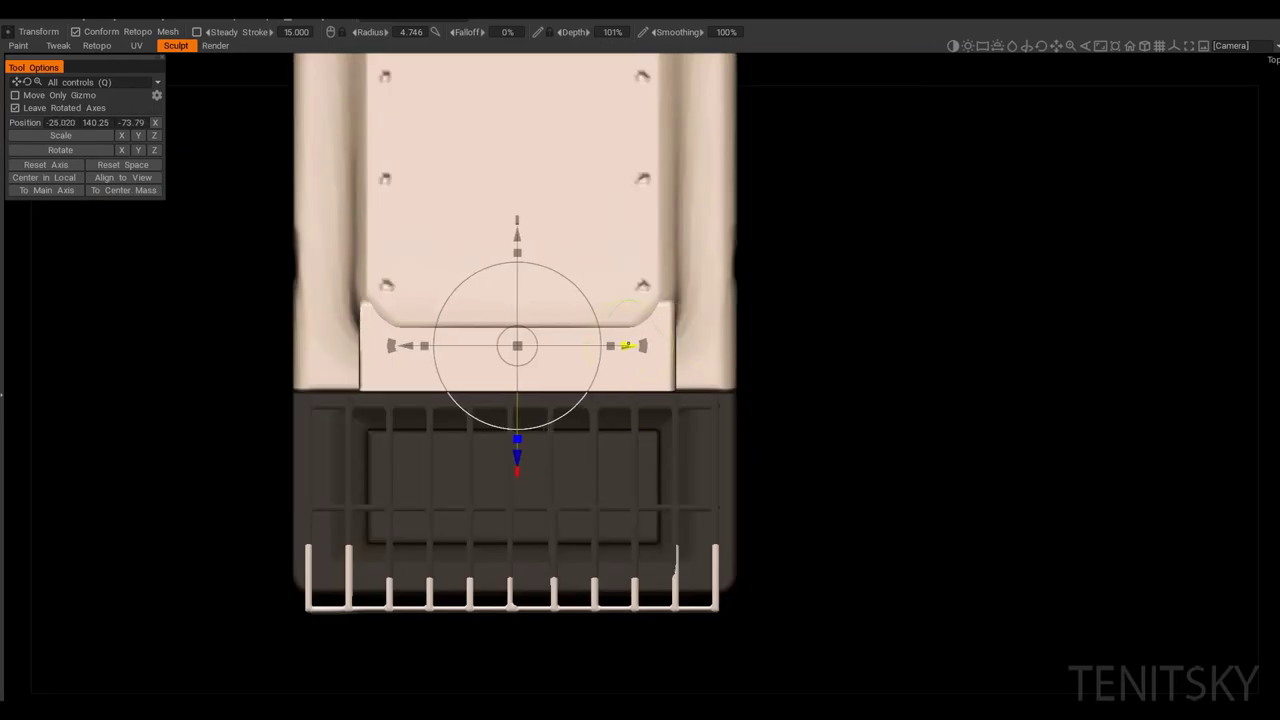
key("KP_3")
key("KP_1")
left_click_drag(626, 346, 680, 420)
key("ctrl+KP_3")
key("ctrl+KP_3")
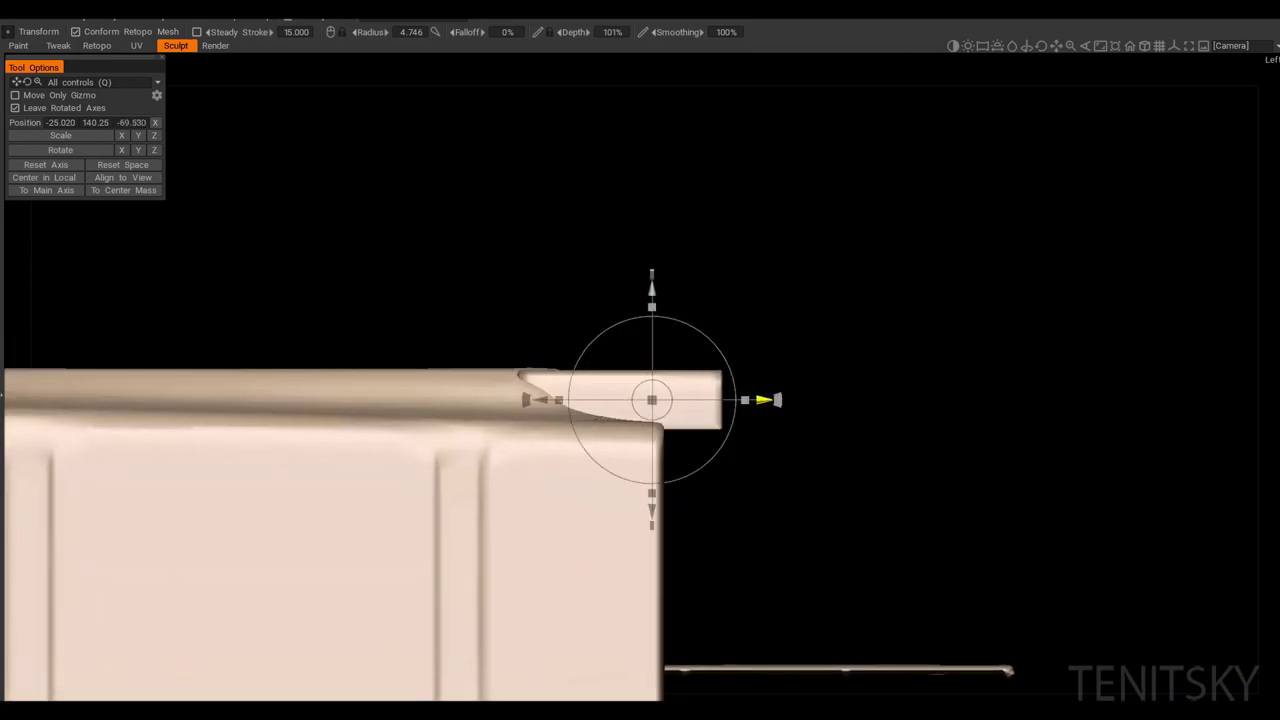
key("KP_1")
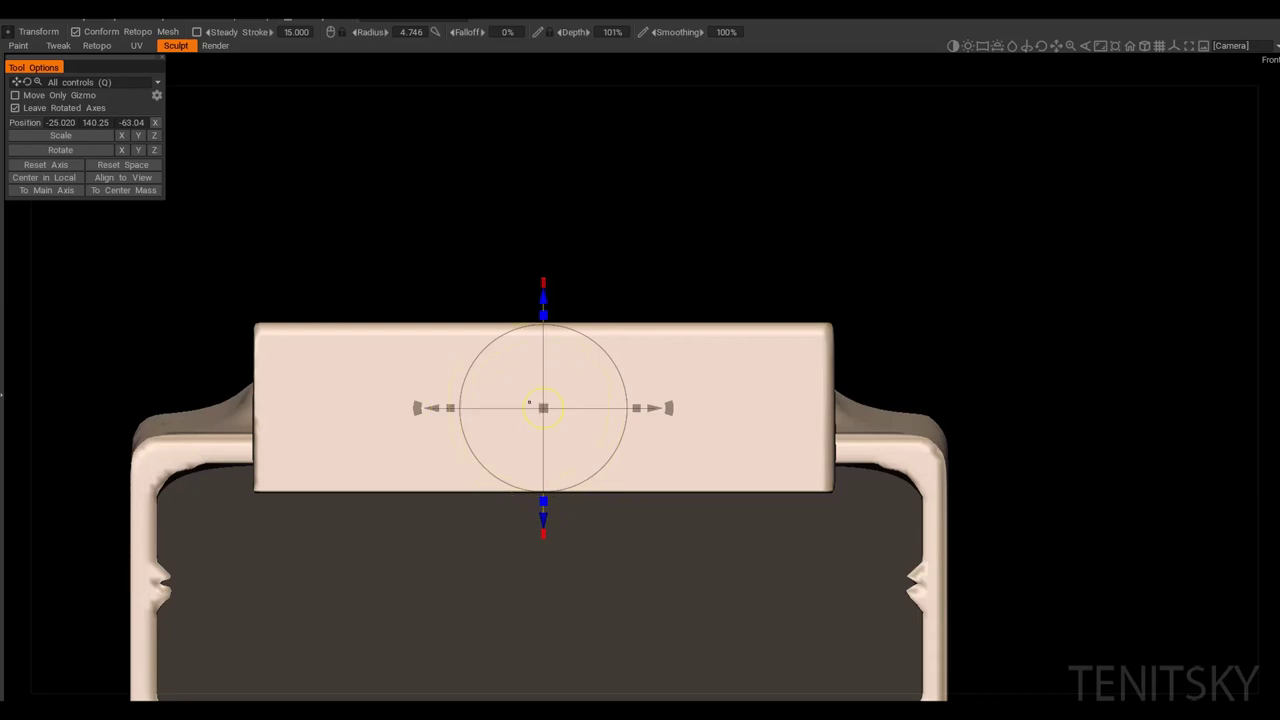
scroll(529, 402, "up", 3)
Step: Trim the excess off the control strip with Cut Off
key("c")
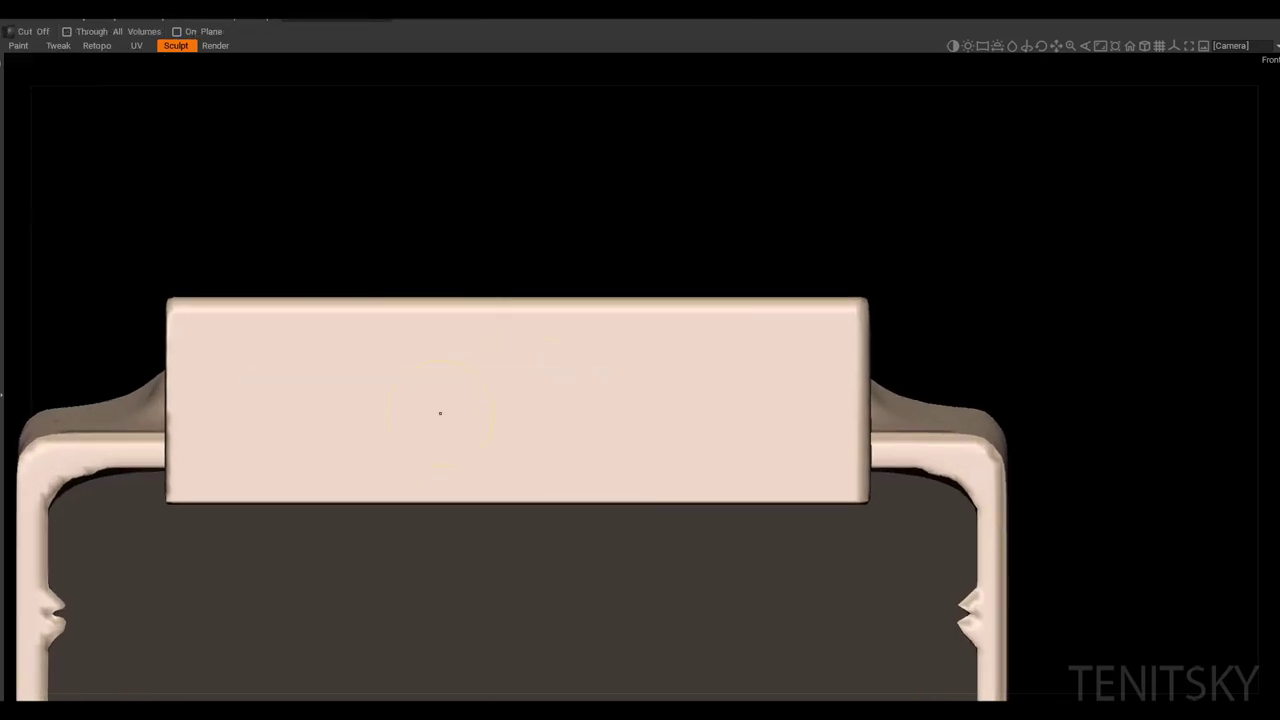
key("KP_3")
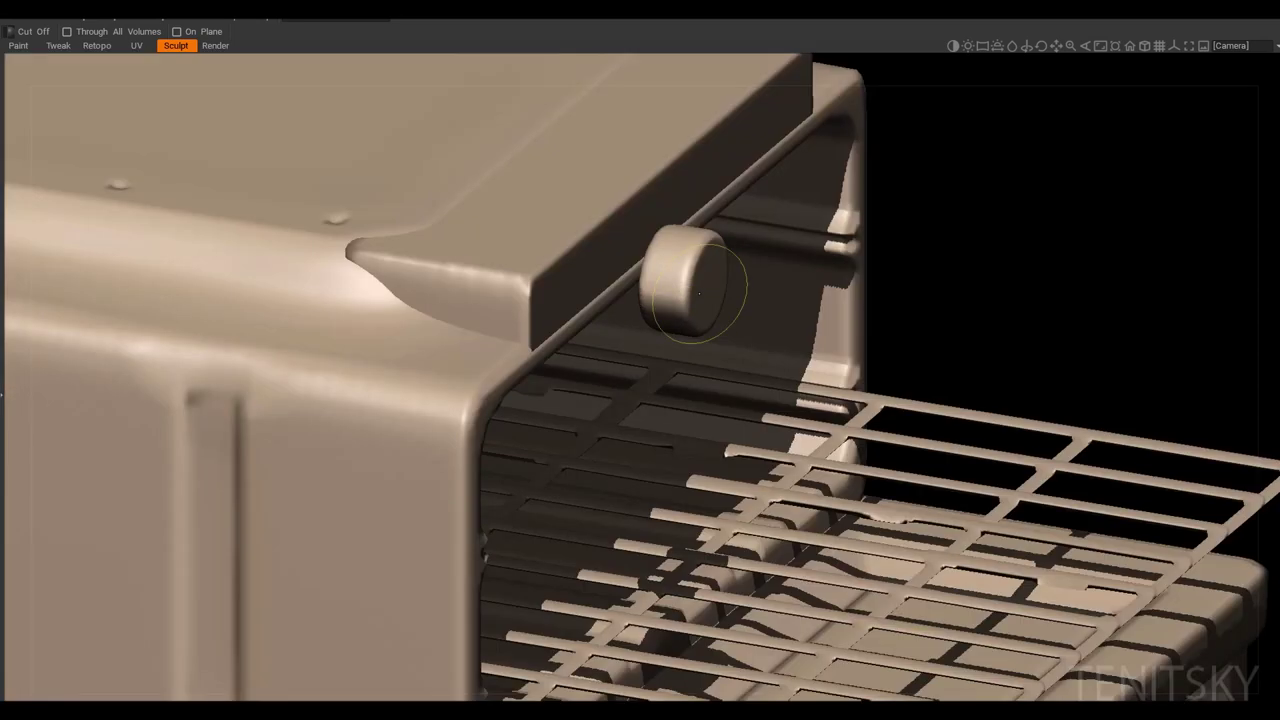
key("KP_7")
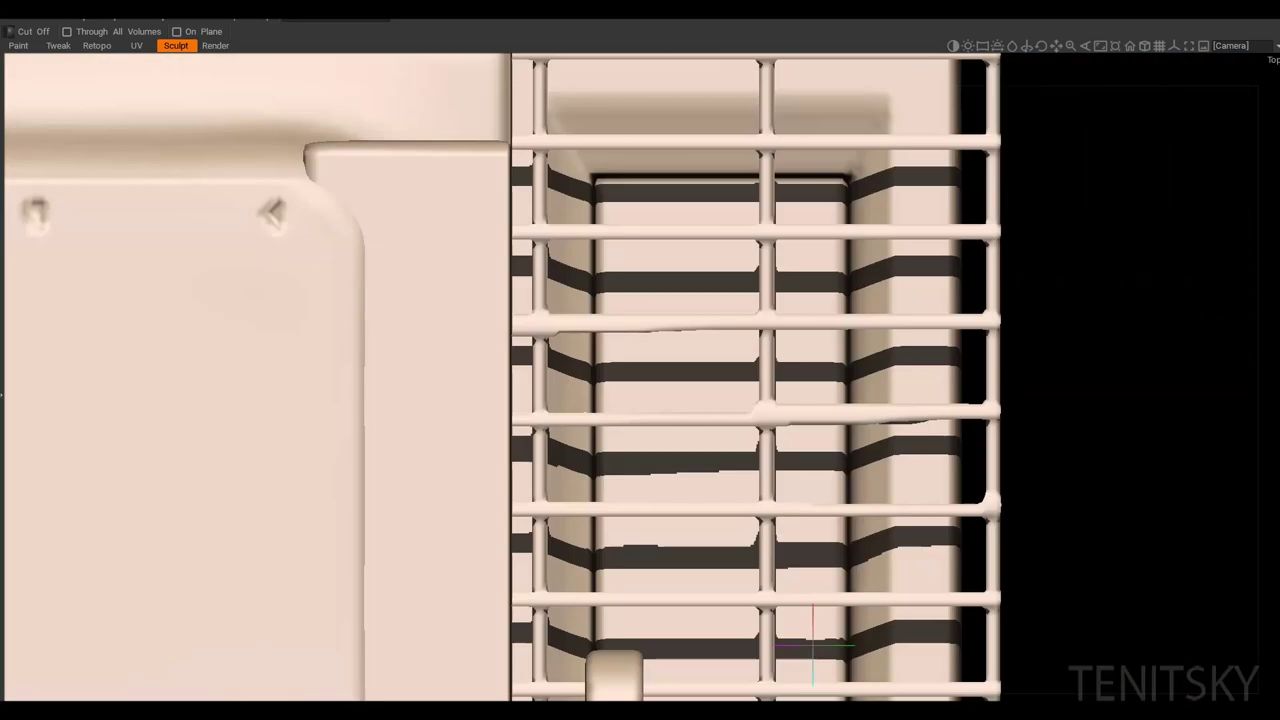
key("KP_1")
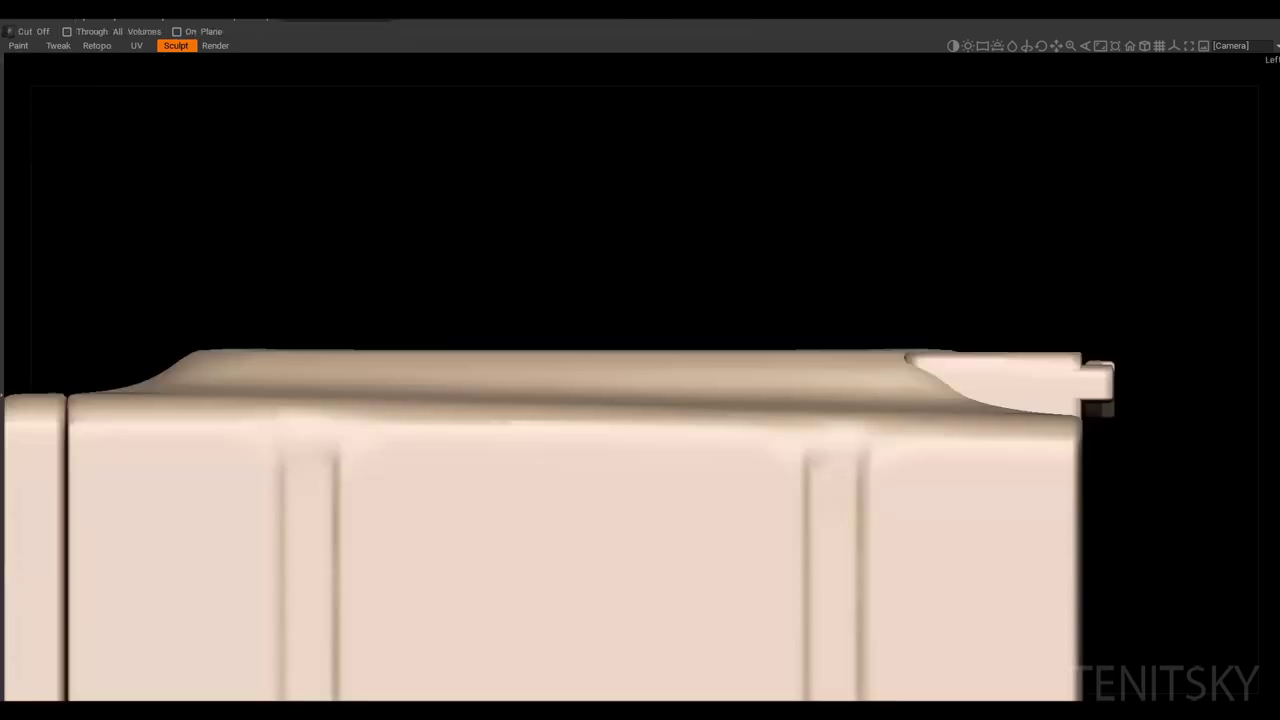
left_click_drag(372, 316, 756, 447)
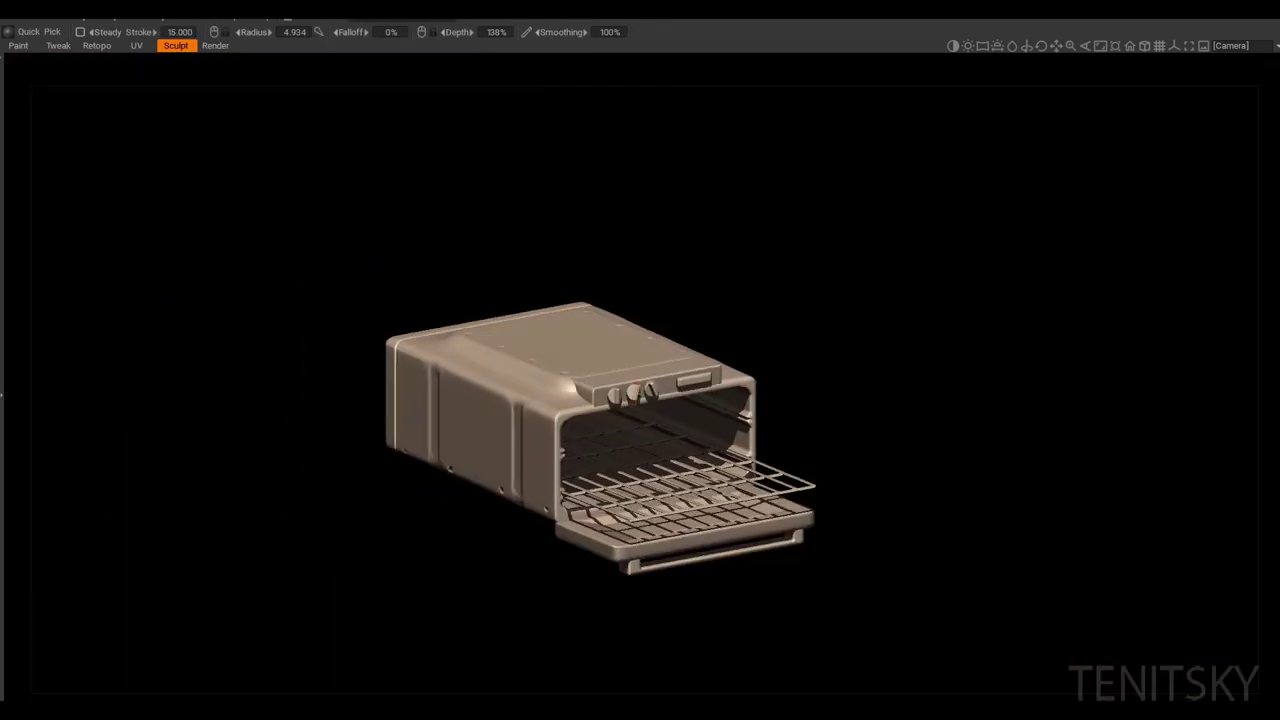
Step: Rename the oven group to Oven and make a Clone Instance copy of it
key("Tab")
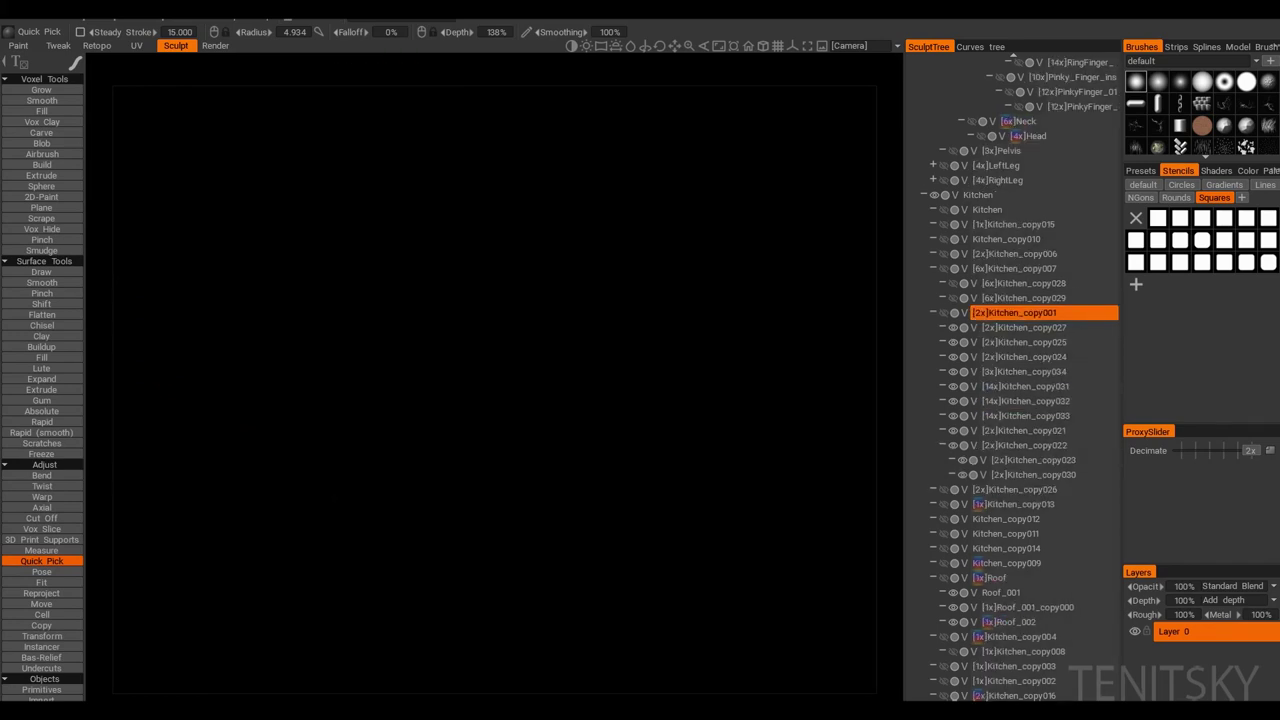
double_click(1005, 313)
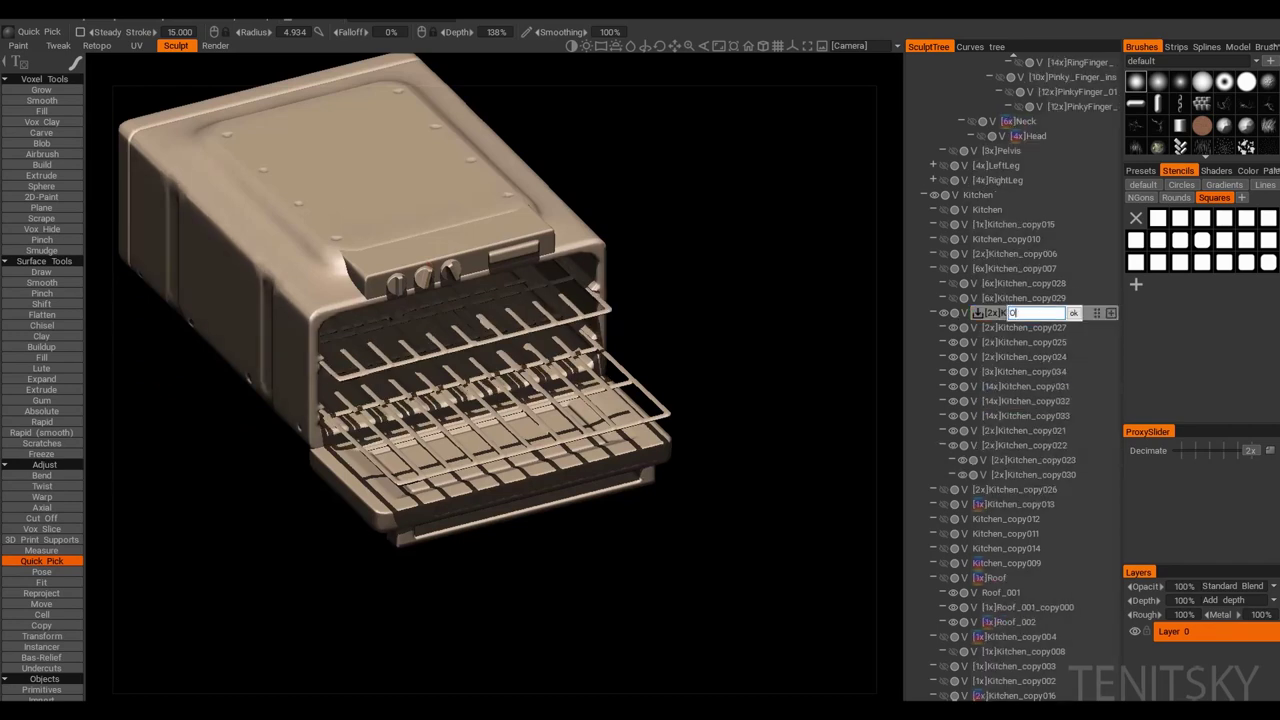
left_click_drag(487, 222, 690, 230)
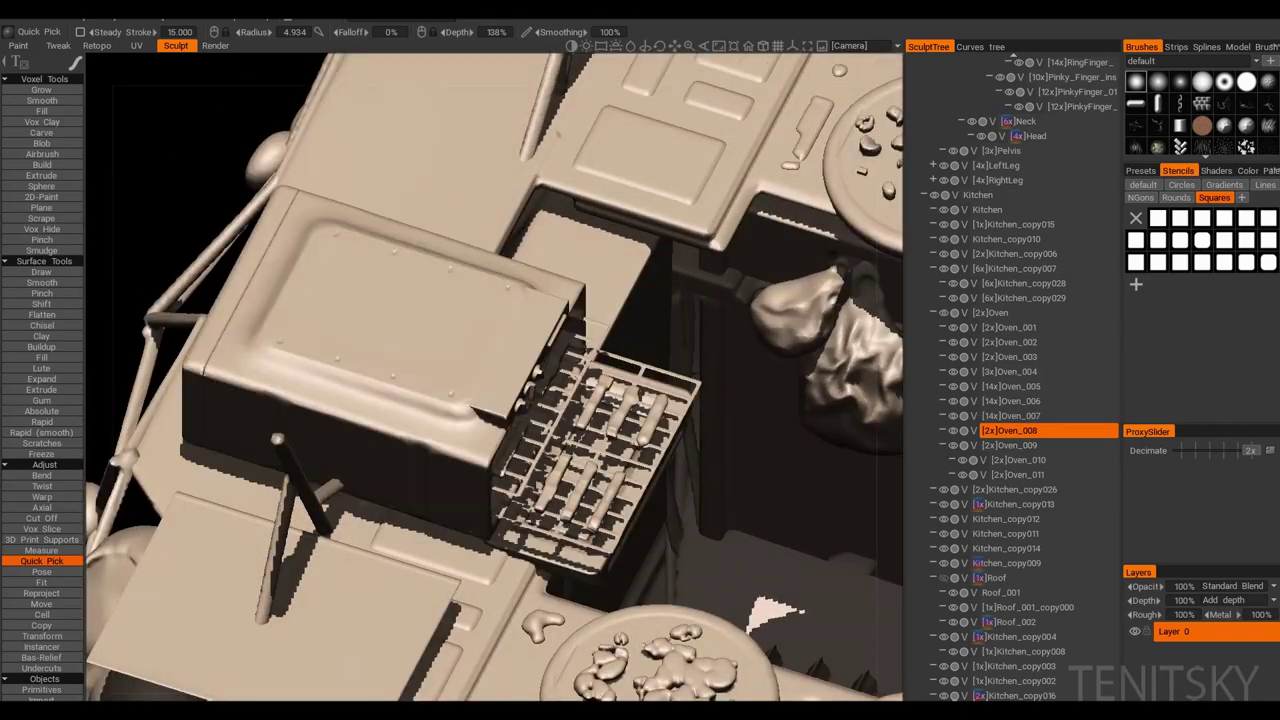
left_click(990, 312)
right_click(990, 312)
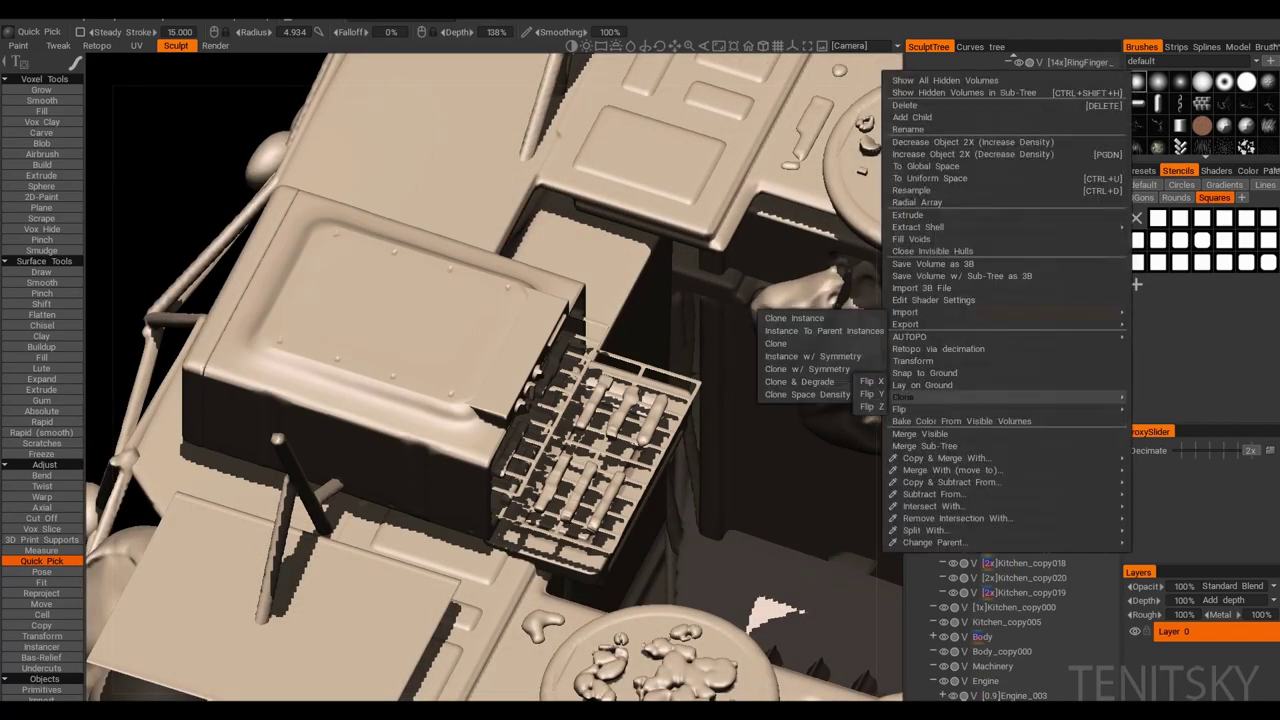
left_click(814, 343)
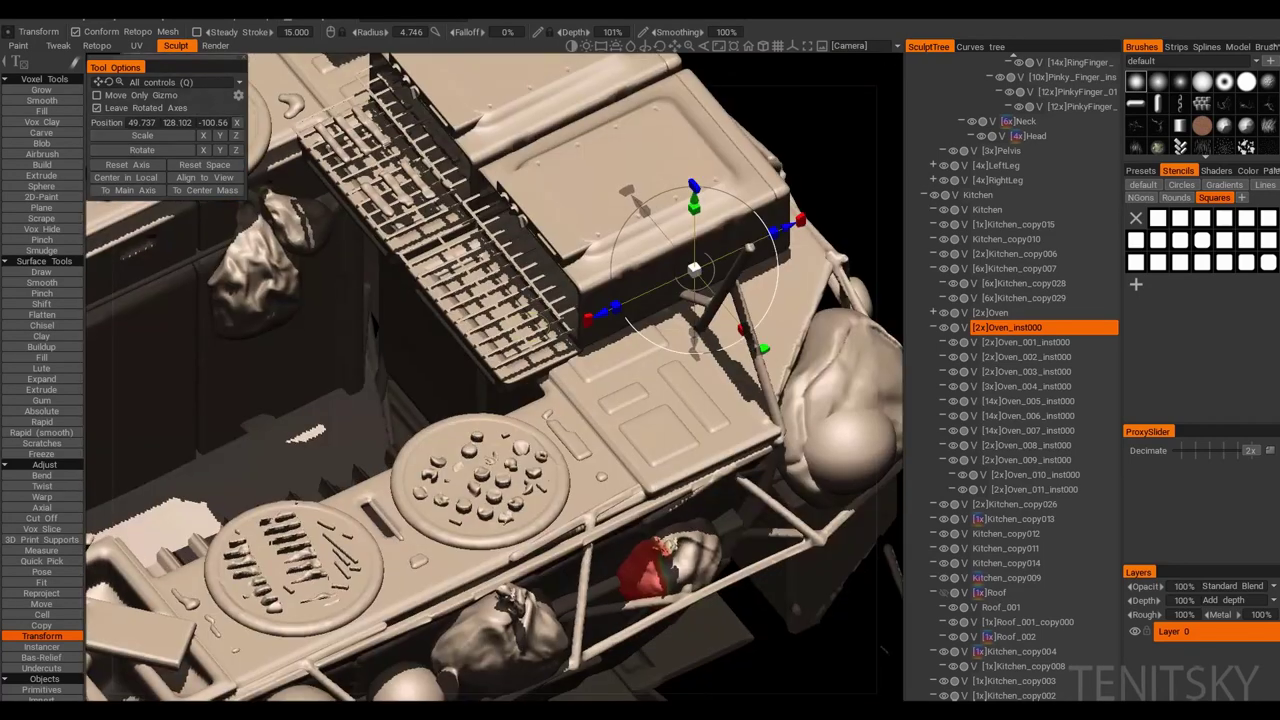
Step: Quick-pick the copied oven's knobs and shift them sideways along X
left_click(41, 561)
left_click(1025, 386)
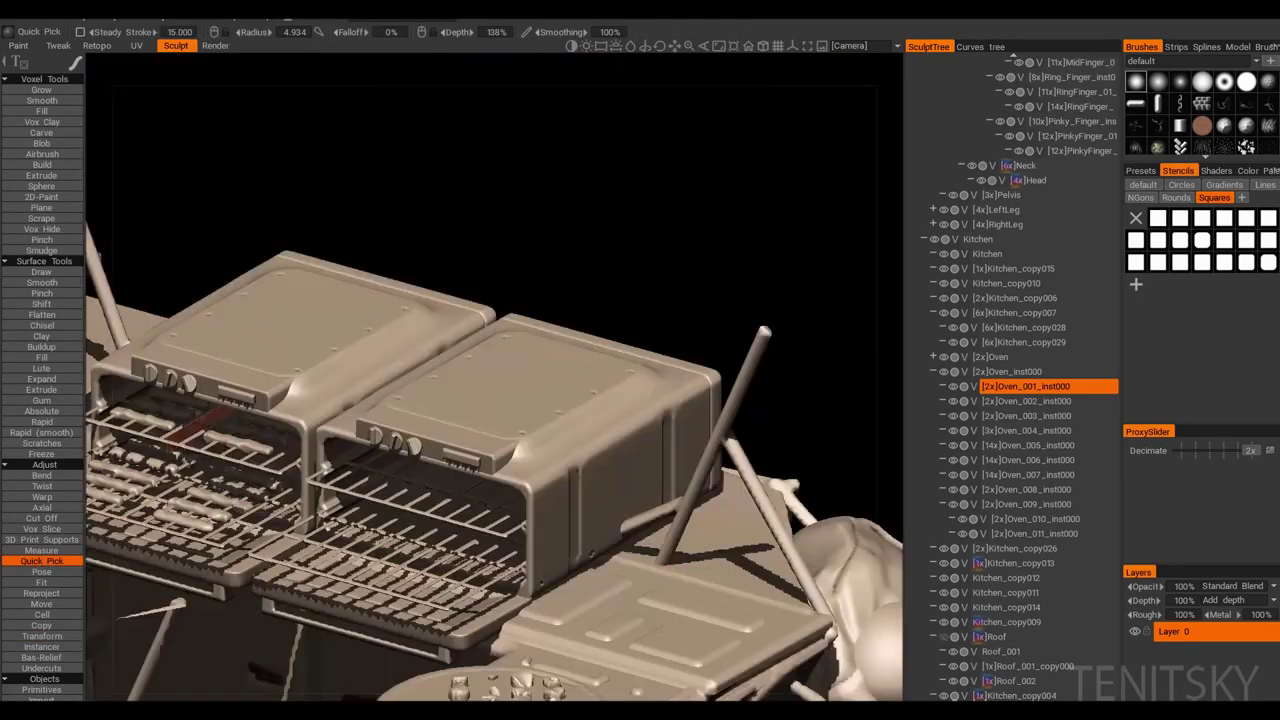
key("t")
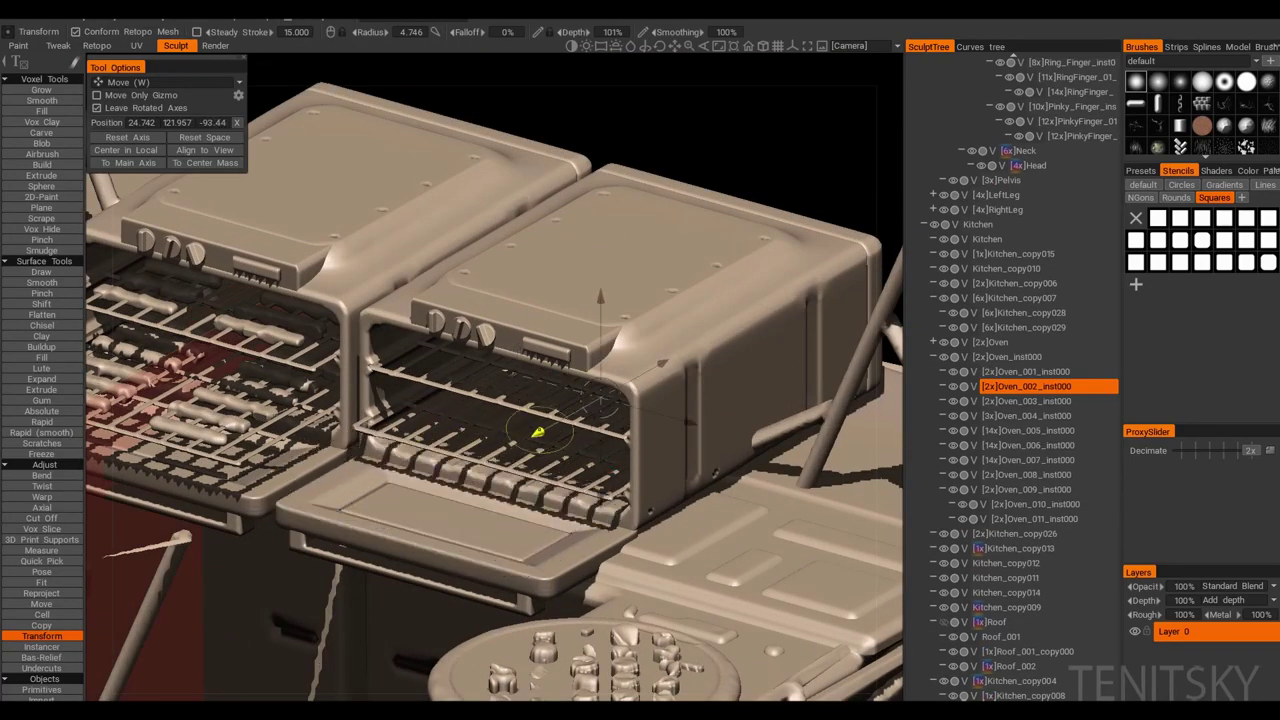
key("e")
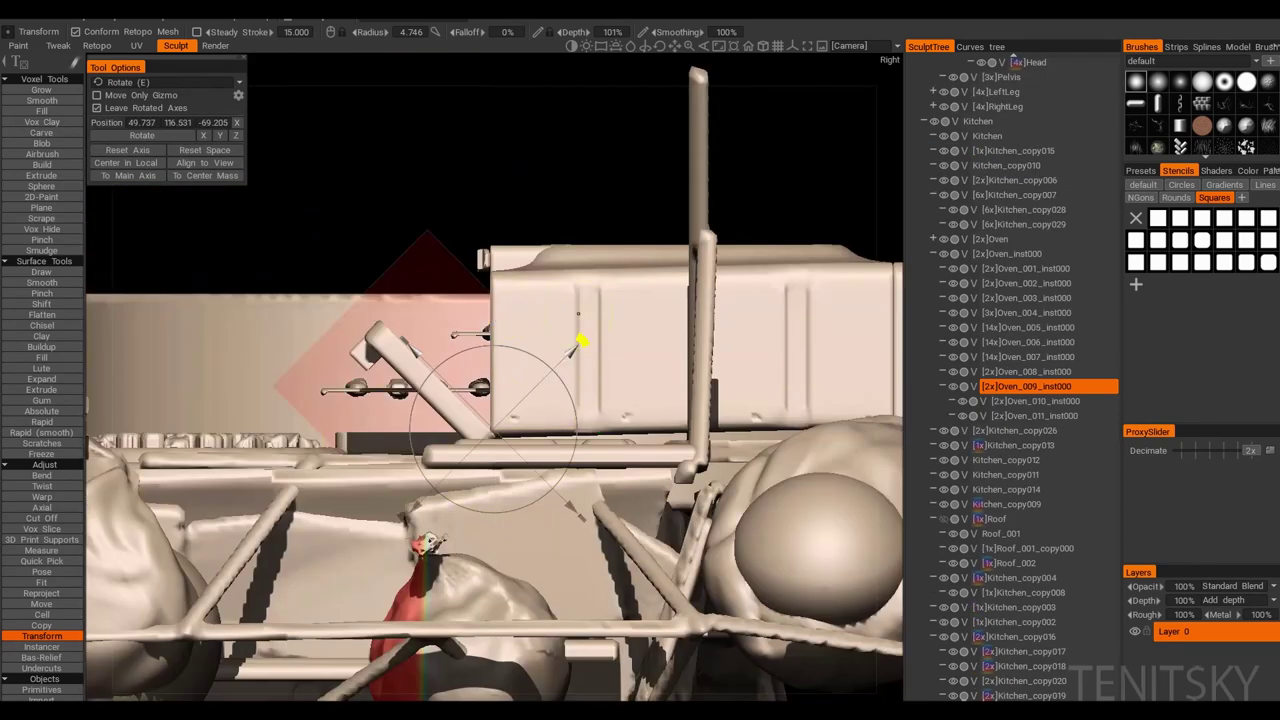
key("q")
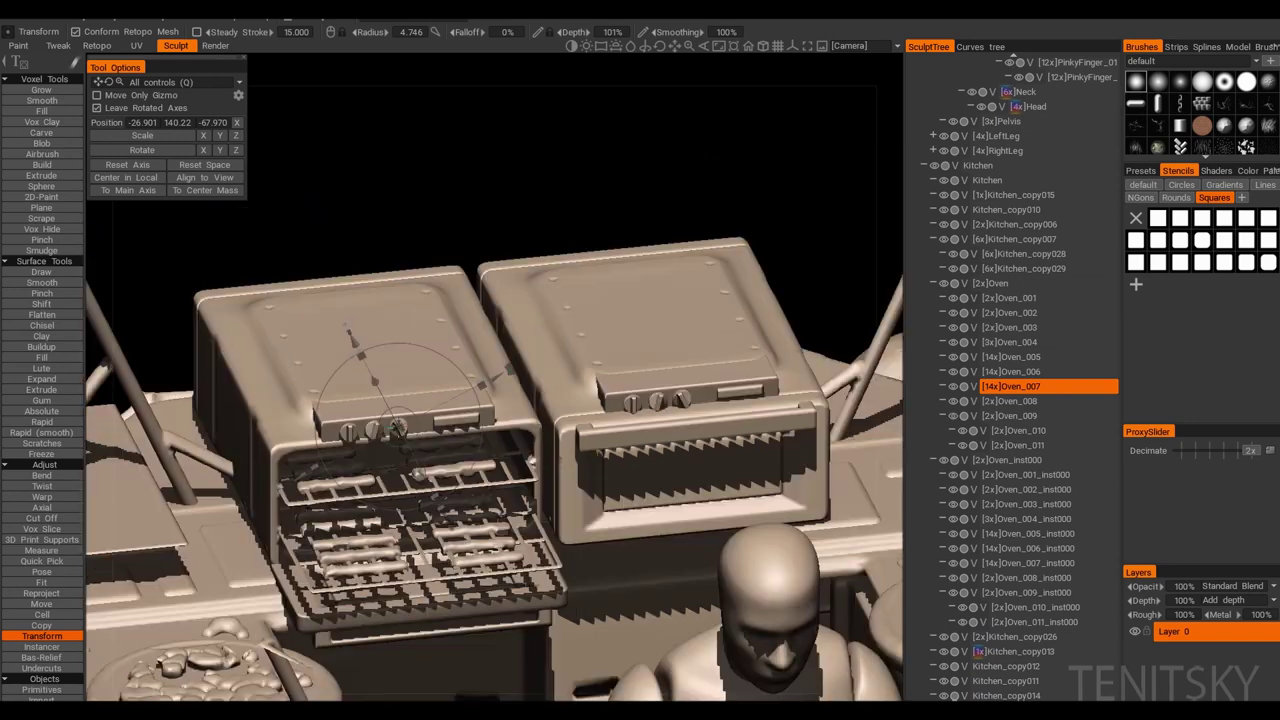
key("Tab")
left_click_drag(555, 384, 300, 460)
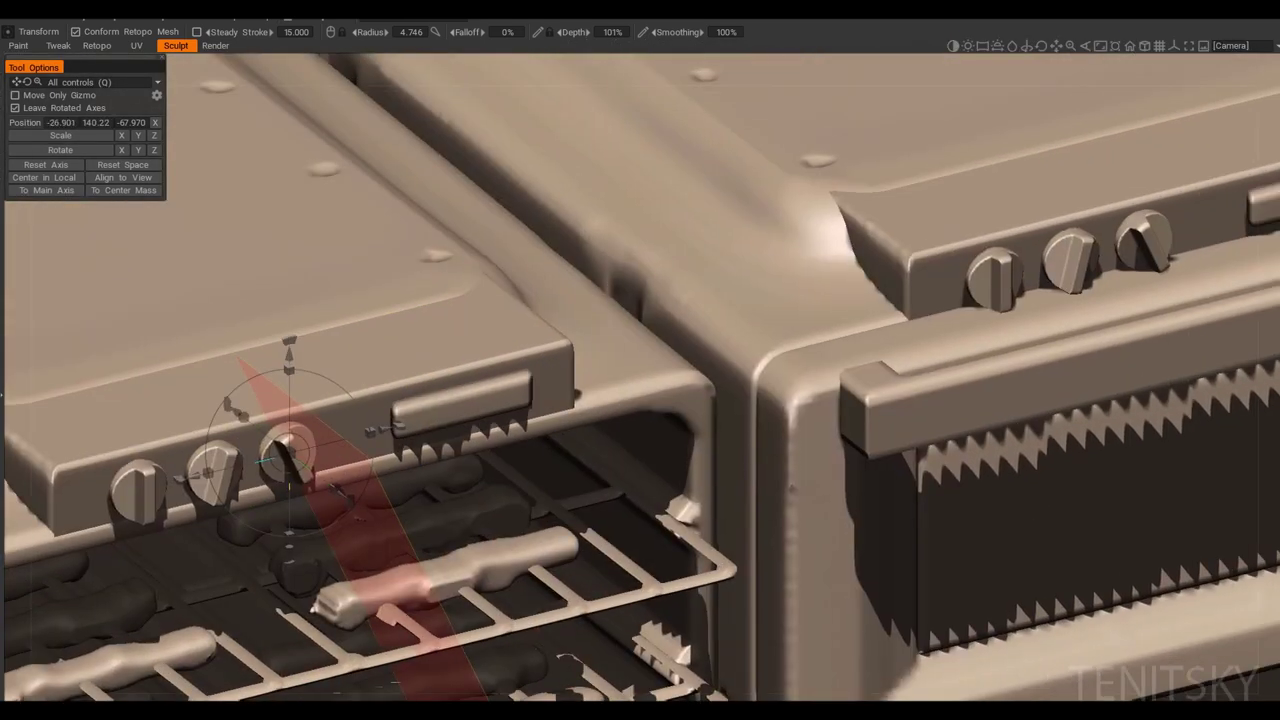
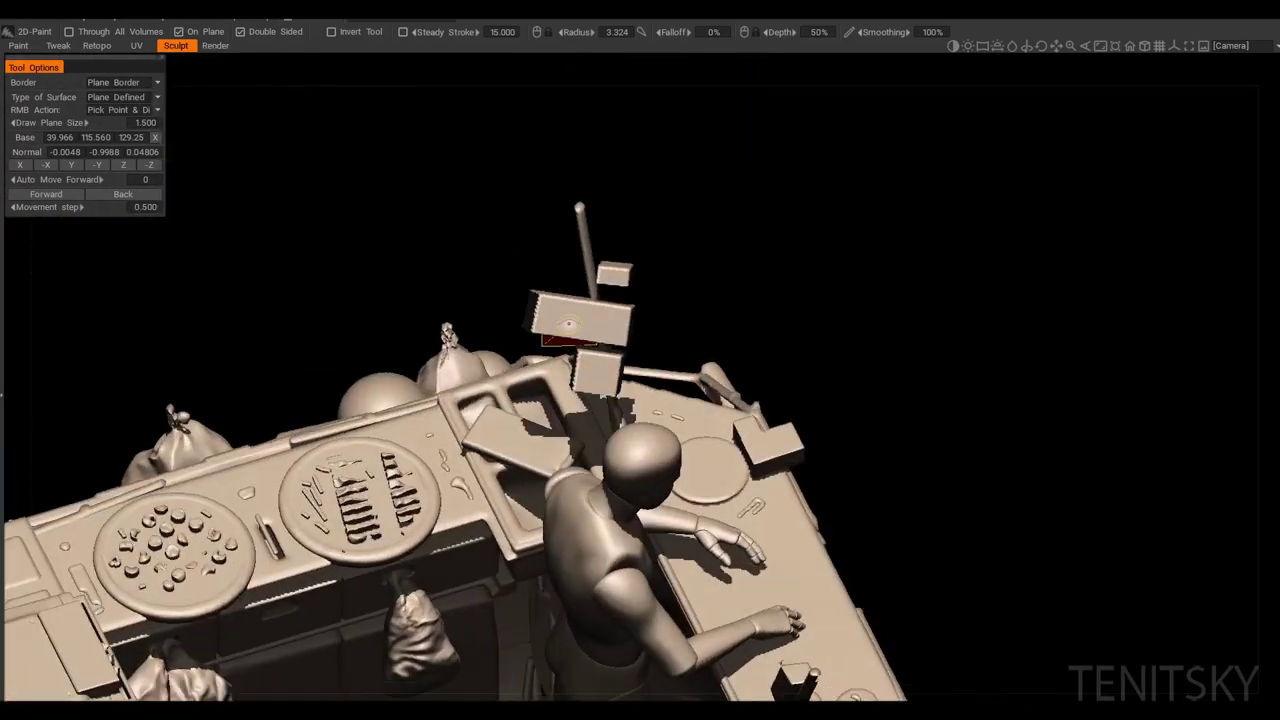
Step: Drag out a new block on the kitchen deck, then orbit to an angled view of the rover
left_click_drag(598, 390, 577, 366)
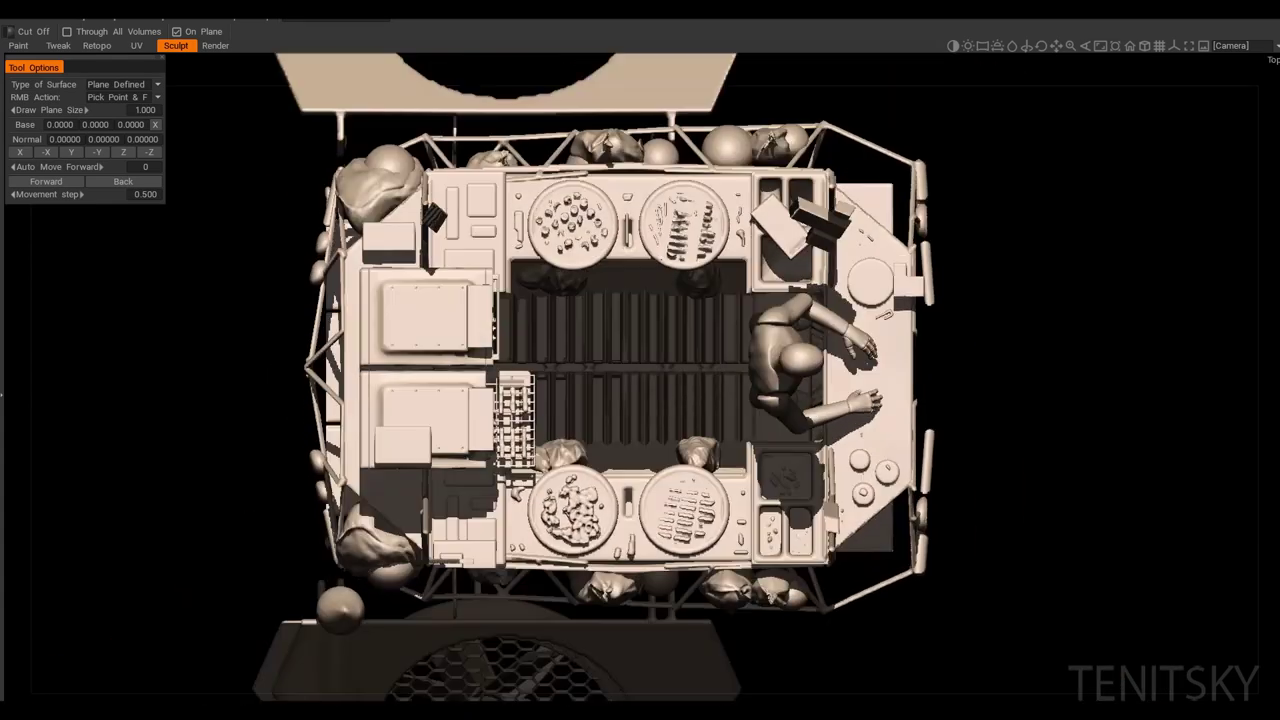
scroll(621, 334, "up", 2)
middle_click_drag(513, 312, 507, 340)
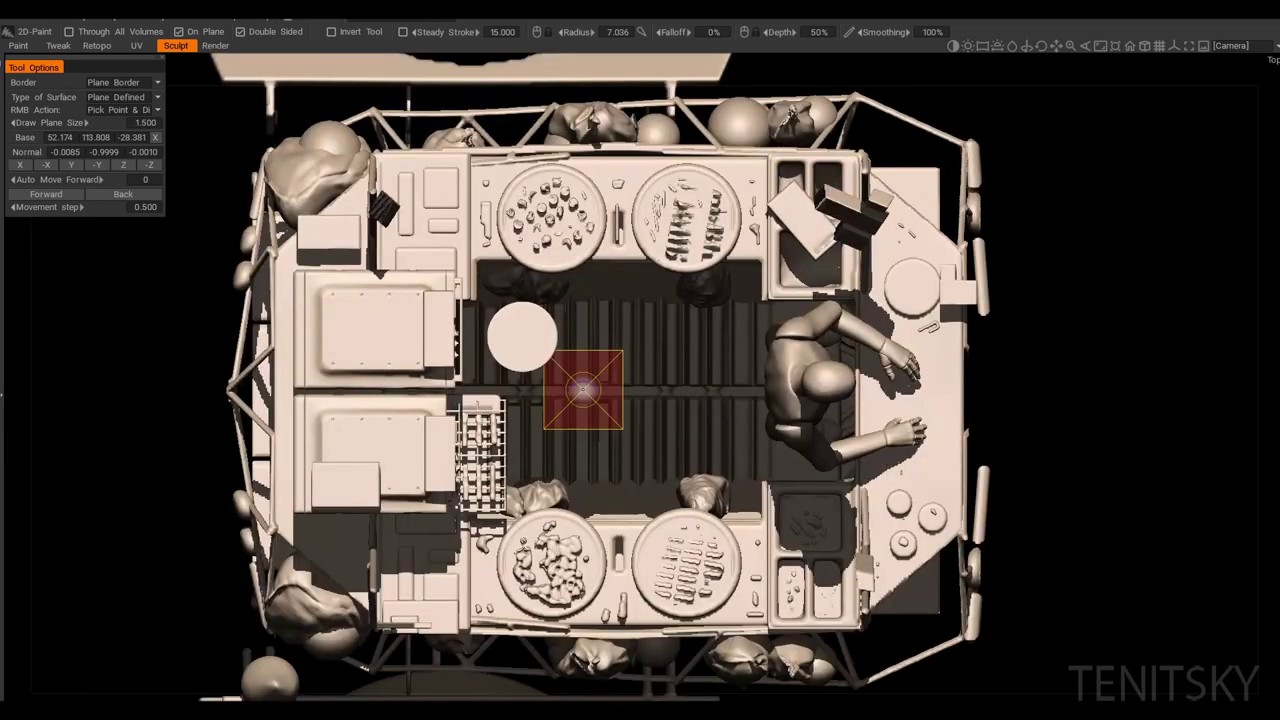
middle_click_drag(567, 383, 444, 316)
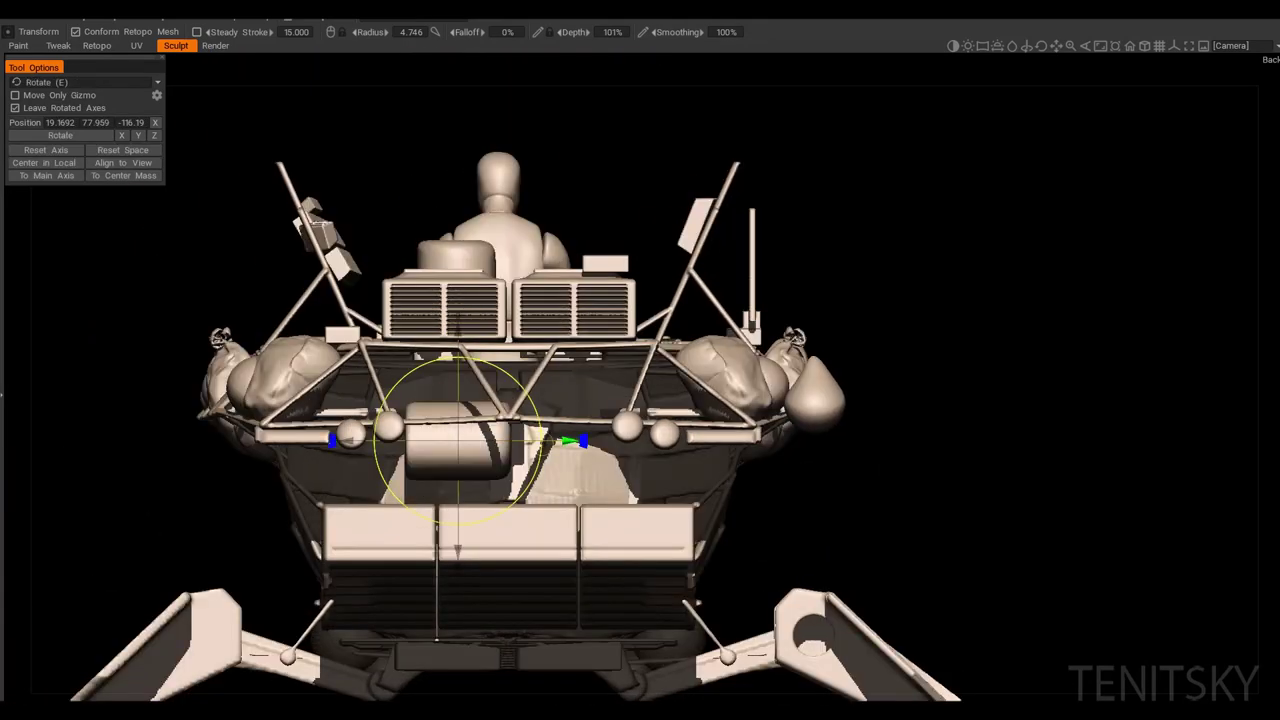
Step: Switch the gizmo to scaling to size the roll under the front rail, then zoom in on it
key("r")
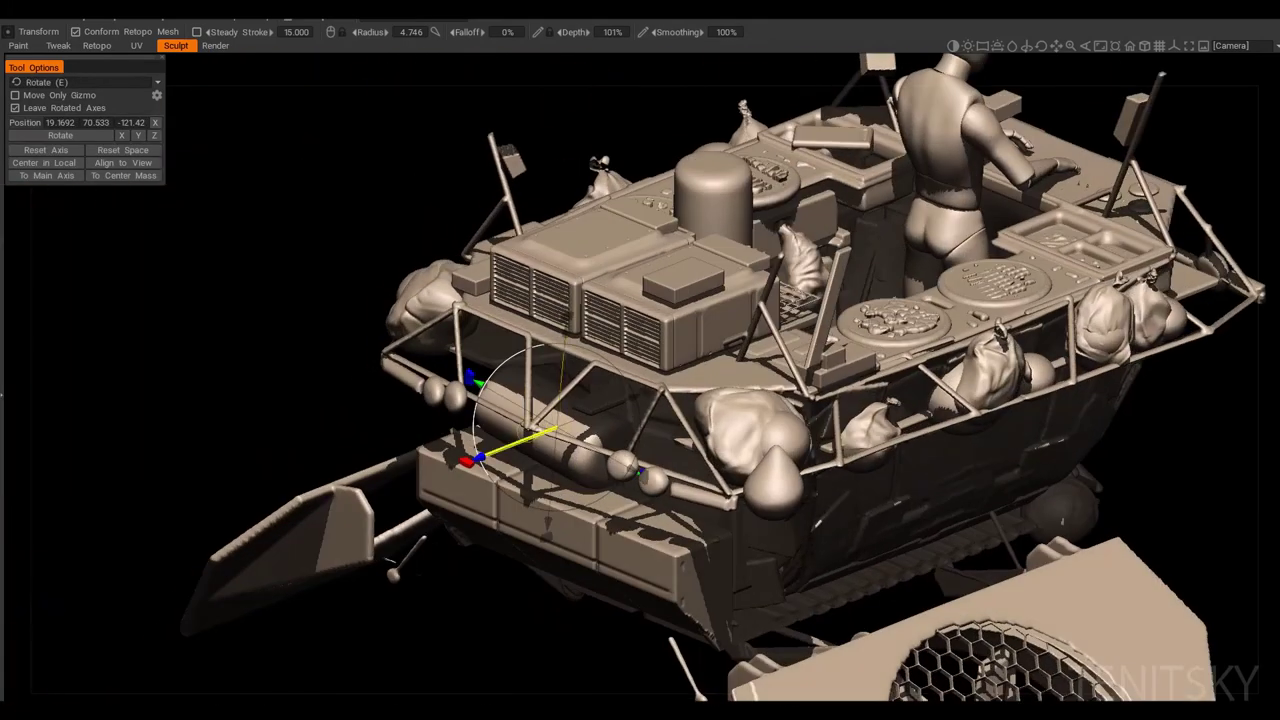
key("r")
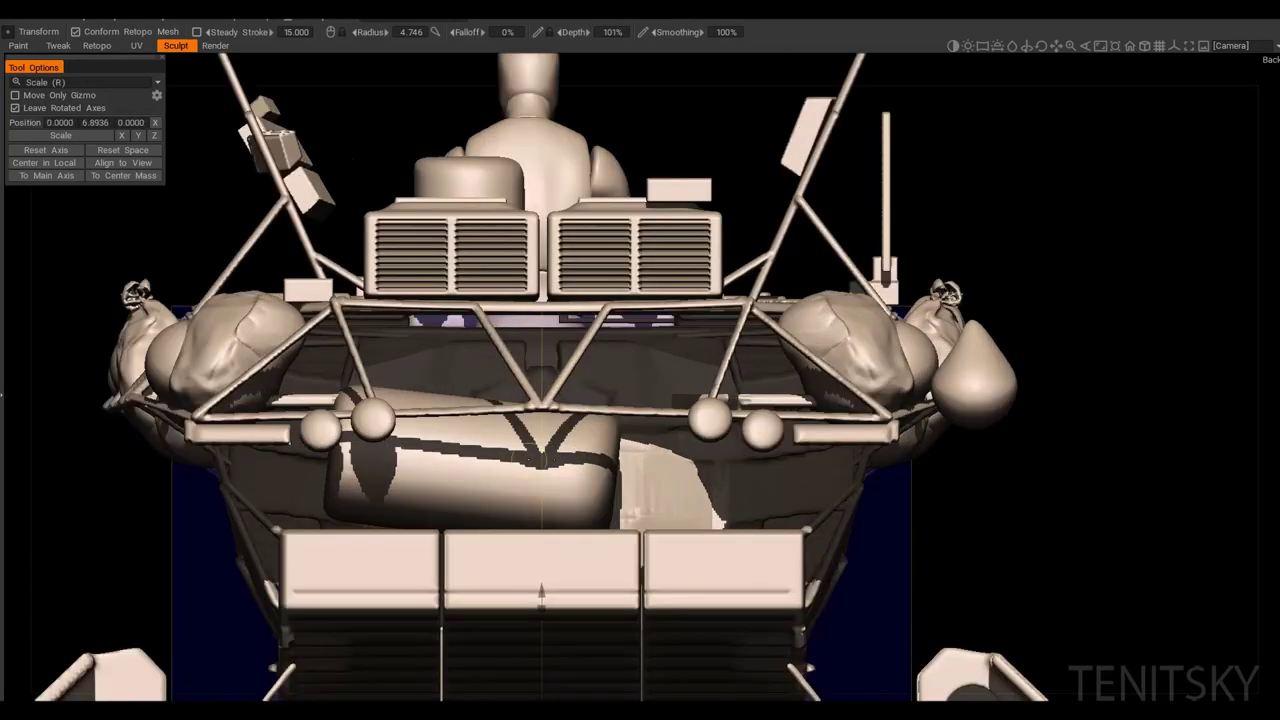
scroll(513, 440, "up", 3)
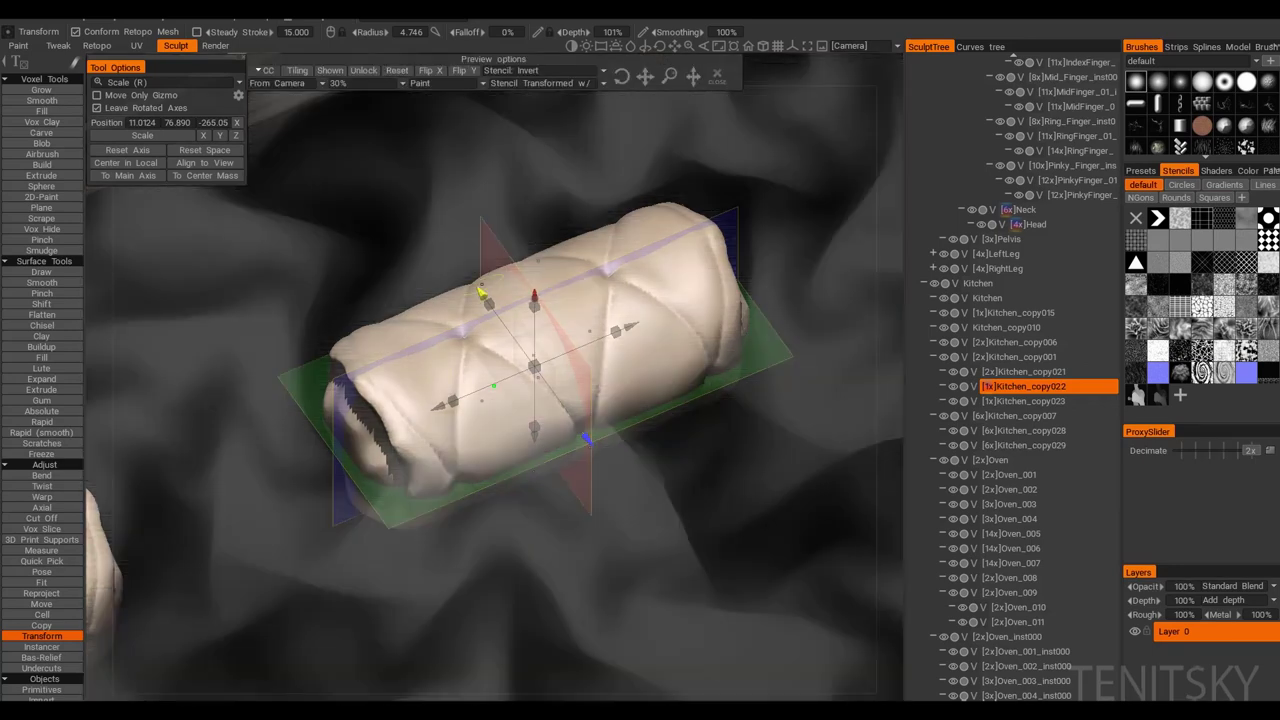
Step: Turn the wrinkled-cloth stencil to several angles over the roll, finishing on a straight front view
right_click_drag(477, 376, 533, 410)
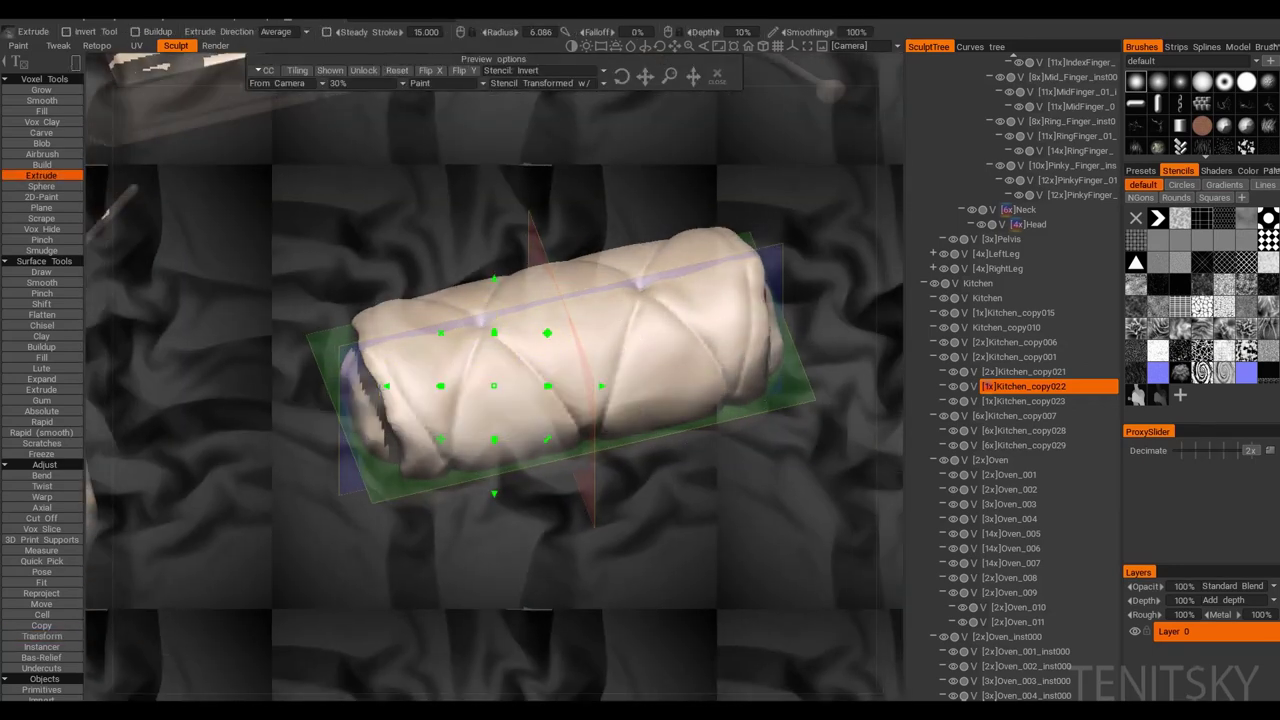
middle_click_drag(532, 420, 528, 400)
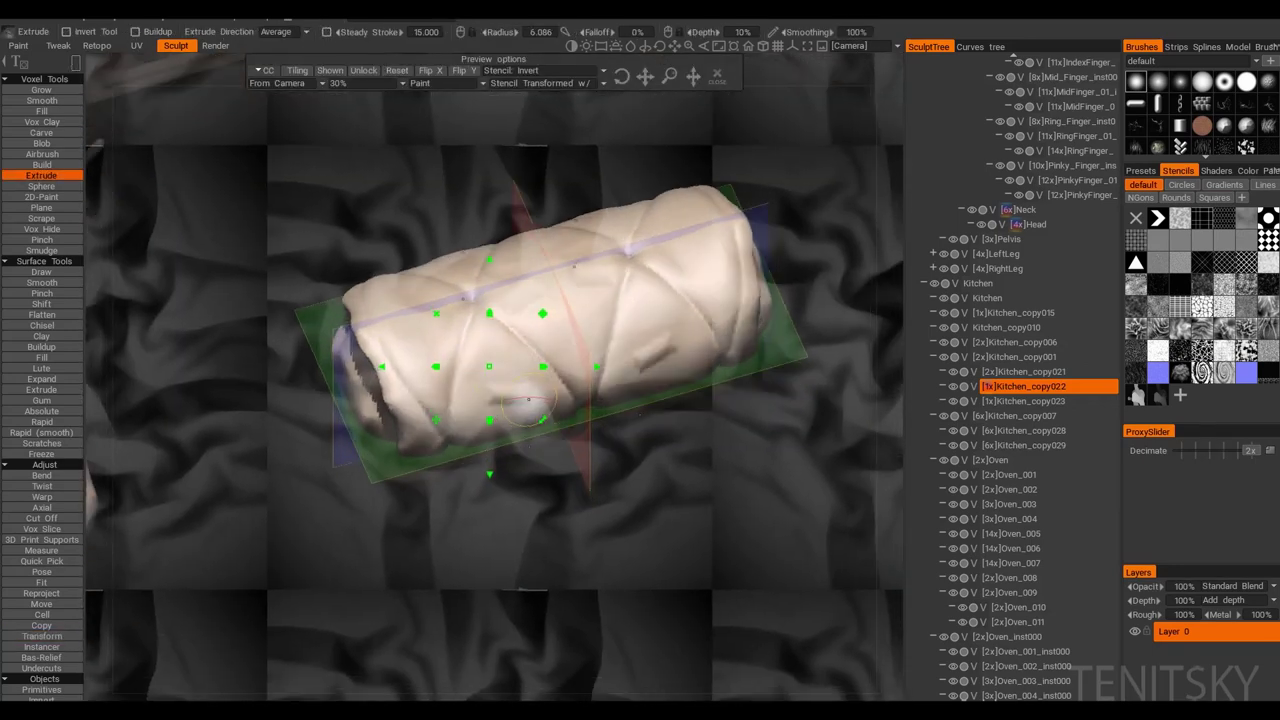
right_click_drag(523, 397, 553, 340)
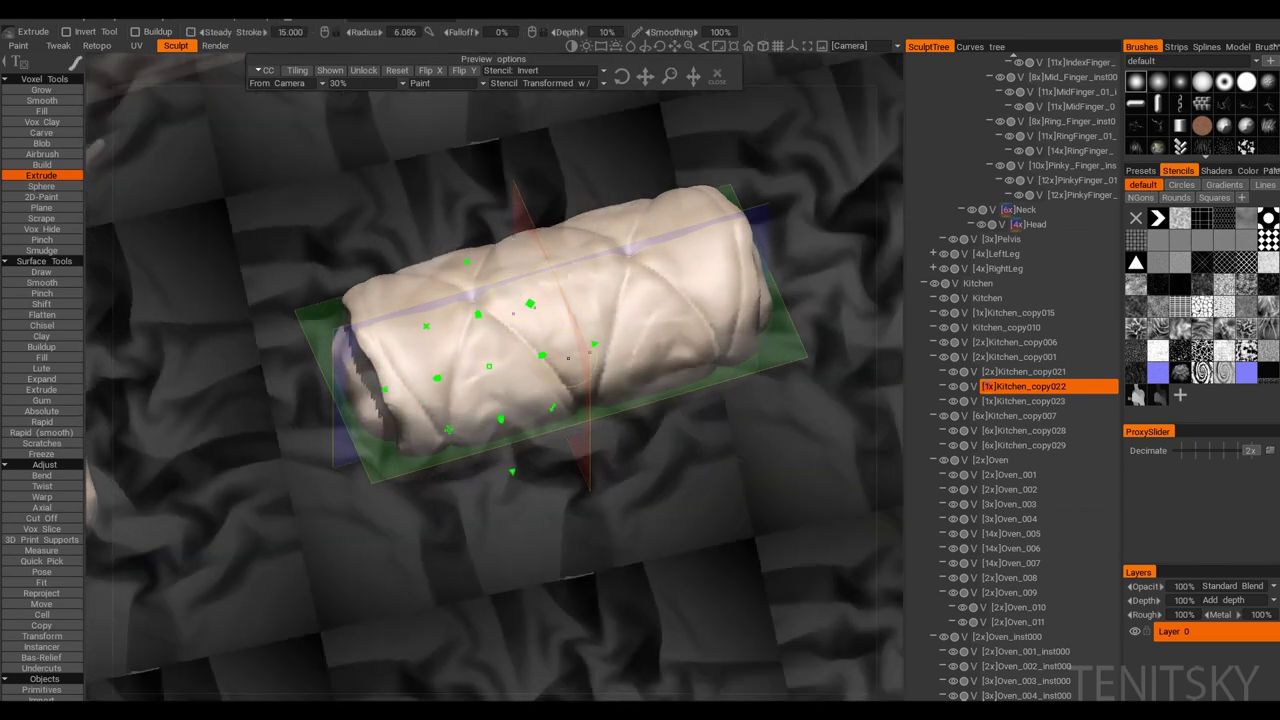
right_click_drag(522, 427, 522, 427)
right_click_drag(572, 385, 1017, 327)
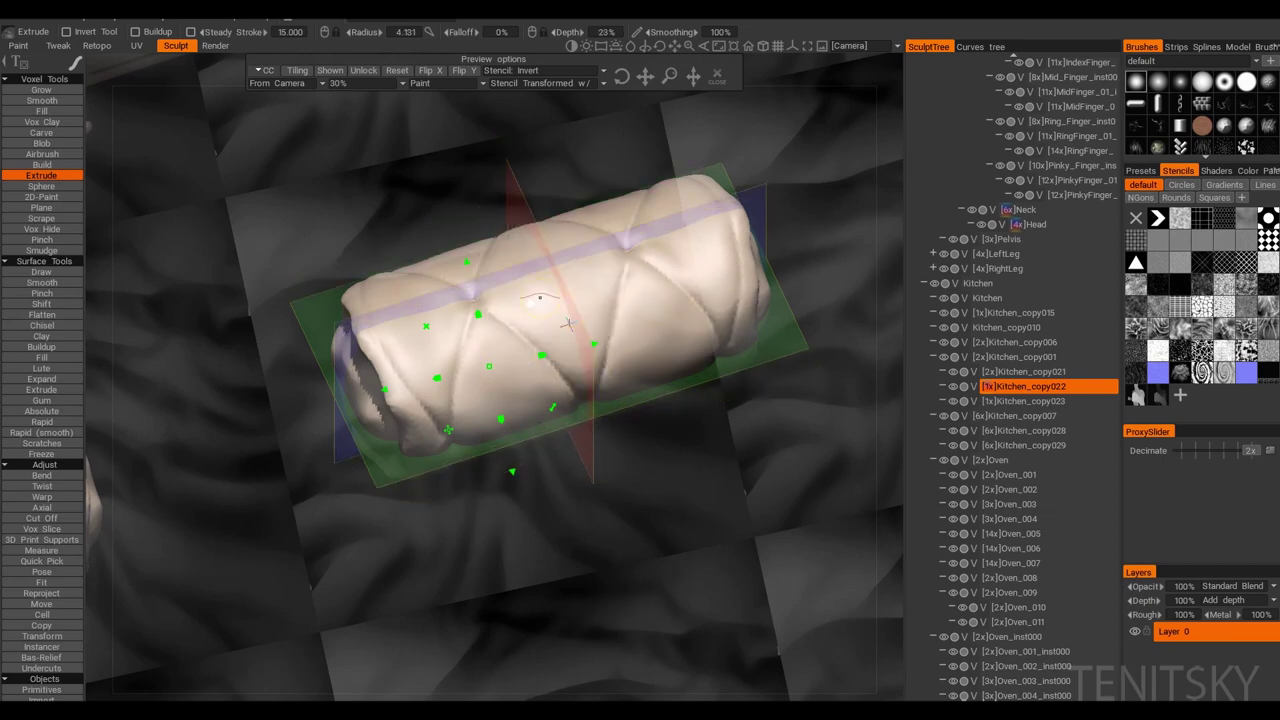
right_click_drag(541, 354, 526, 338)
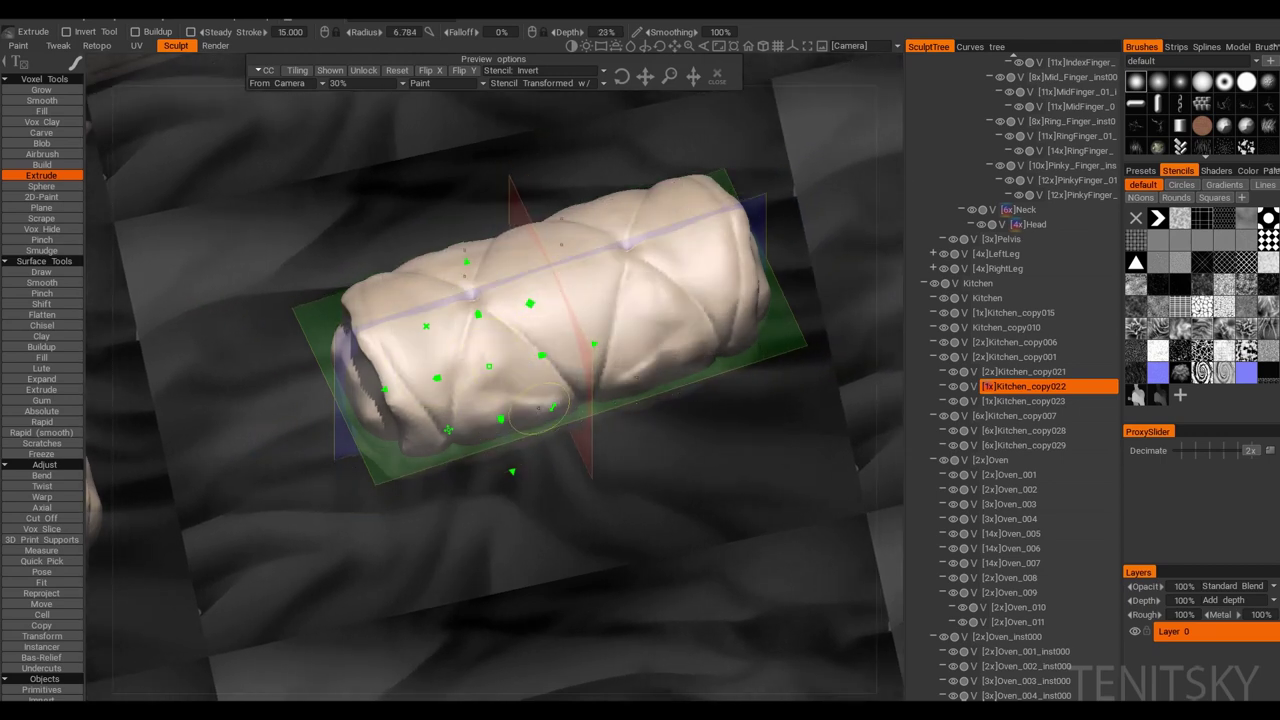
right_click_drag(540, 407, 564, 391)
mouse_move(448, 430)
right_mouse_down()
mouse_move(497, 358)
mouse_move(533, 408)
right_mouse_up()
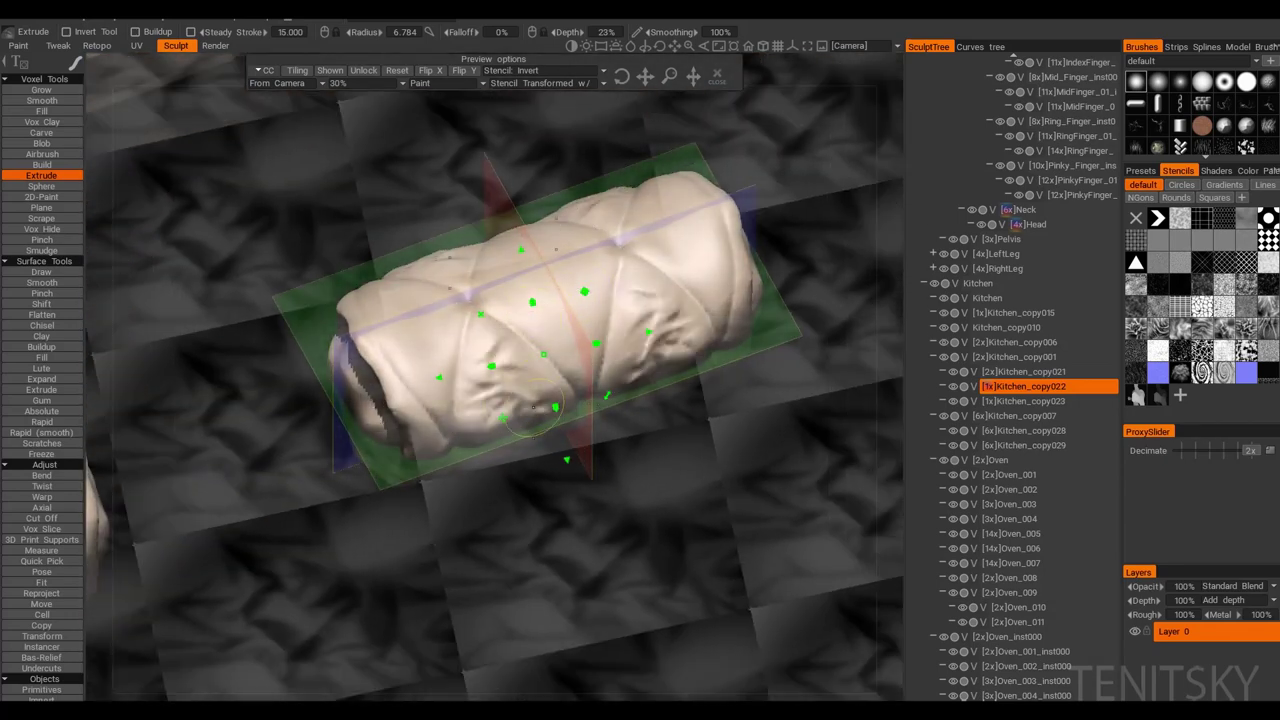
right_click_drag(578, 354, 576, 335)
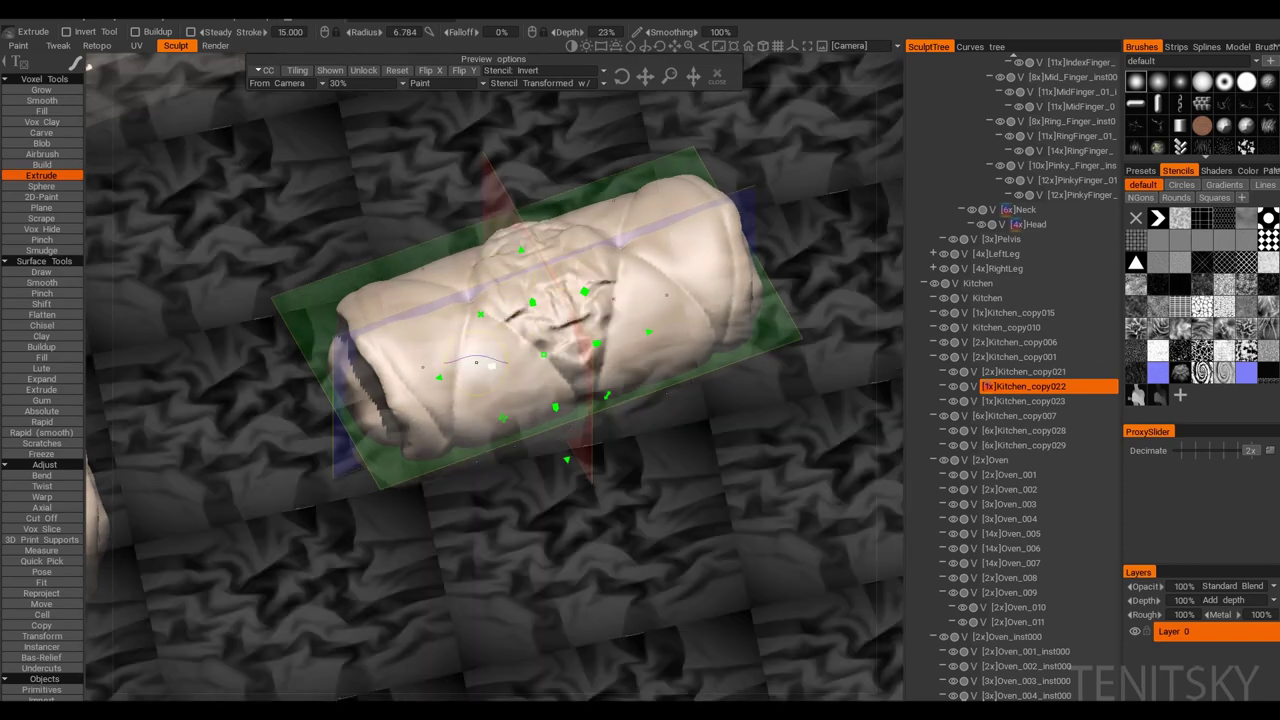
right_click_drag(476, 362, 504, 345, "shift")
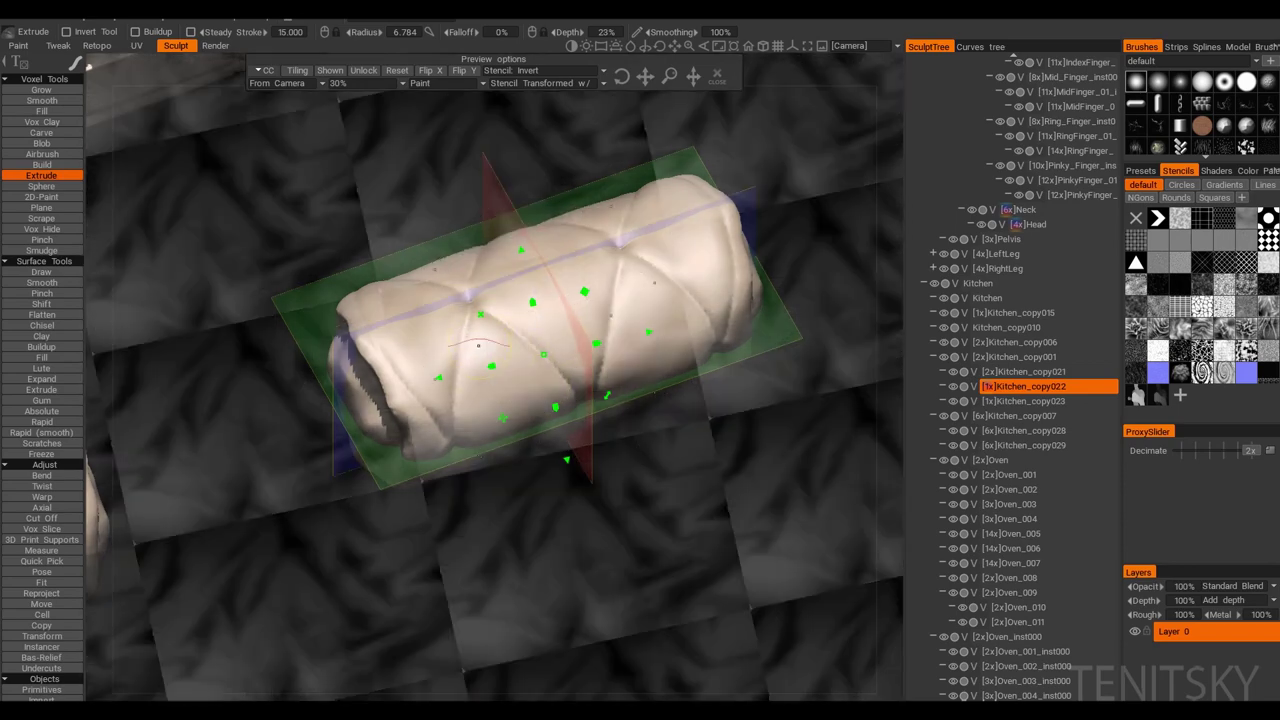
right_click_drag(540, 405, 588, 358, "shift")
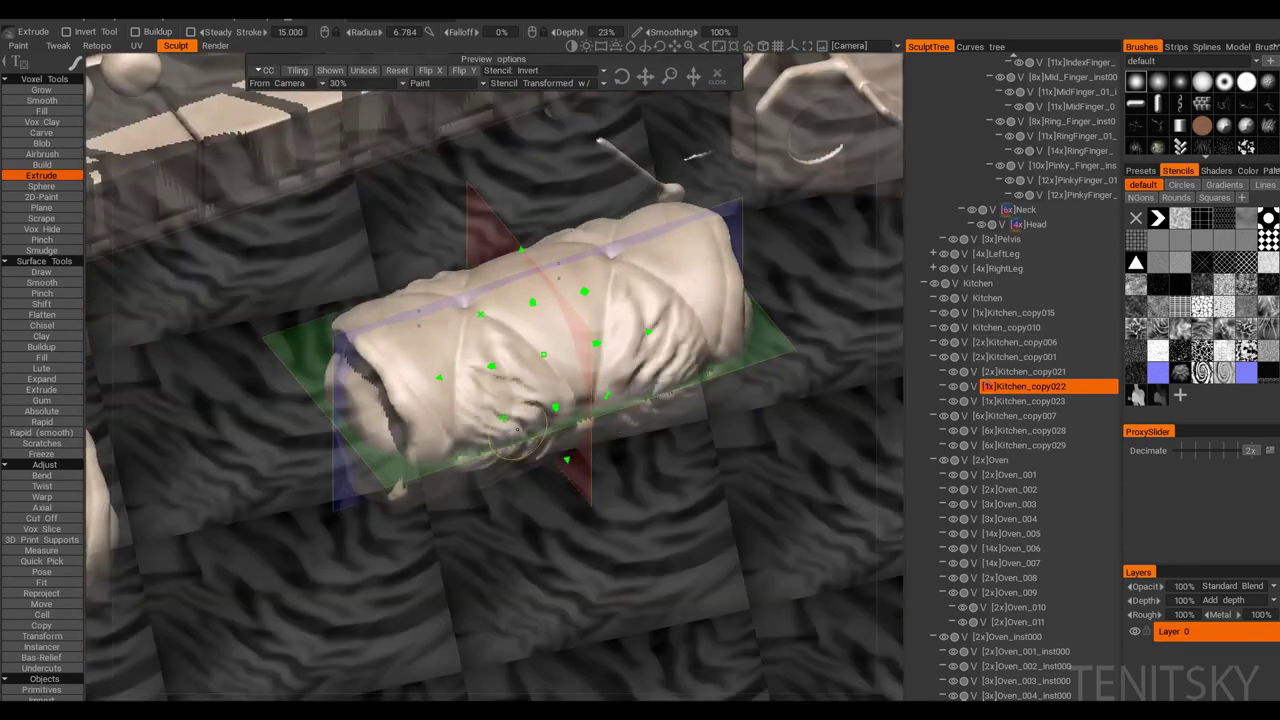
mouse_move(517, 430)
right_mouse_down()
mouse_move(521, 332)
mouse_move(493, 406)
mouse_move(408, 455)
right_mouse_up()
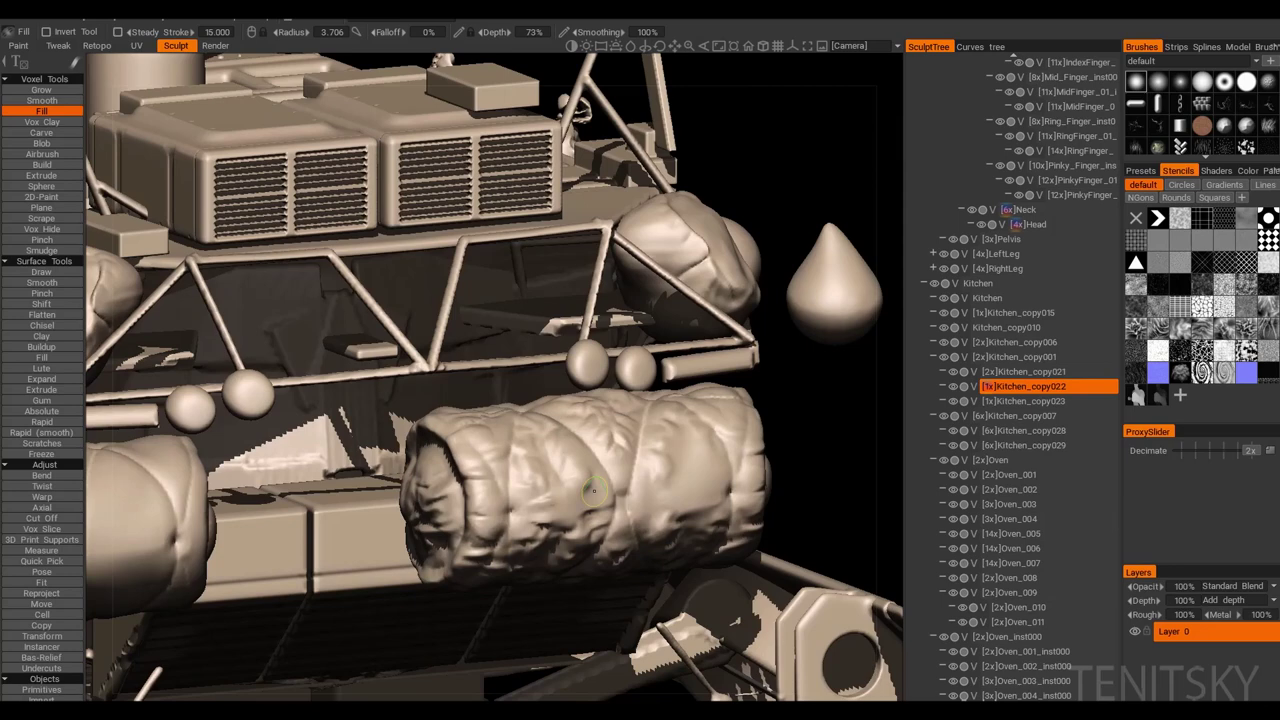
Step: Sharpen the roll's fabric folds with Pinch, viewing them close up and from above
mouse_move(593, 490)
left_mouse_down("alt")
mouse_move(585, 470)
mouse_move(575, 500)
mouse_move(600, 430)
mouse_move(563, 405)
left_mouse_up("alt")
key("p")
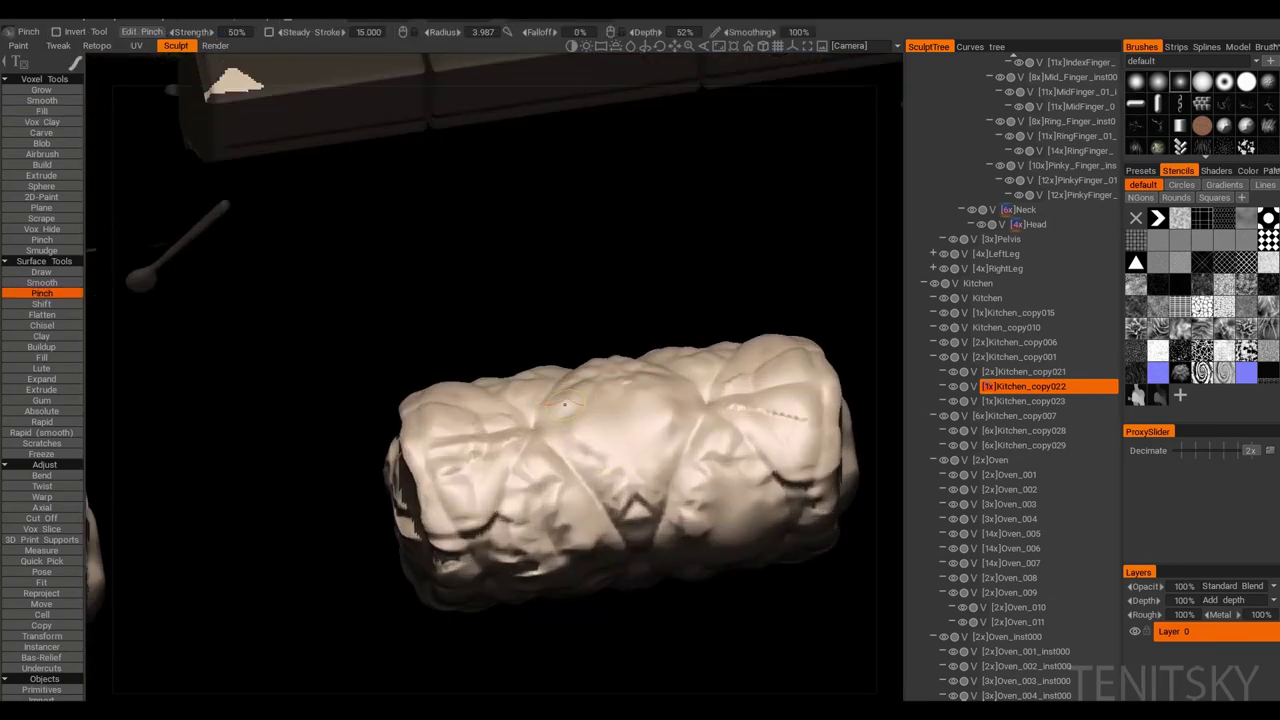
left_click_drag(598, 462, 829, 693, "alt")
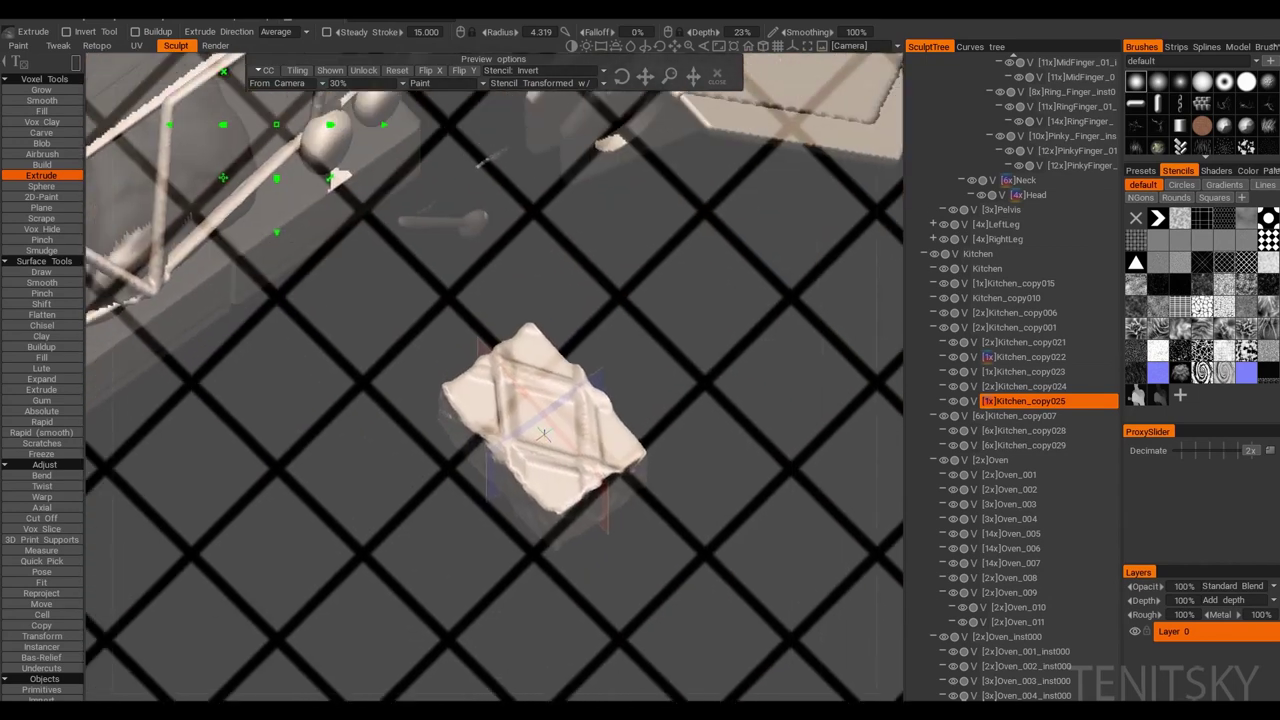
Step: Scale the diamond stencil down so its grid becomes finer
left_click_drag(722, 326, 401, 585)
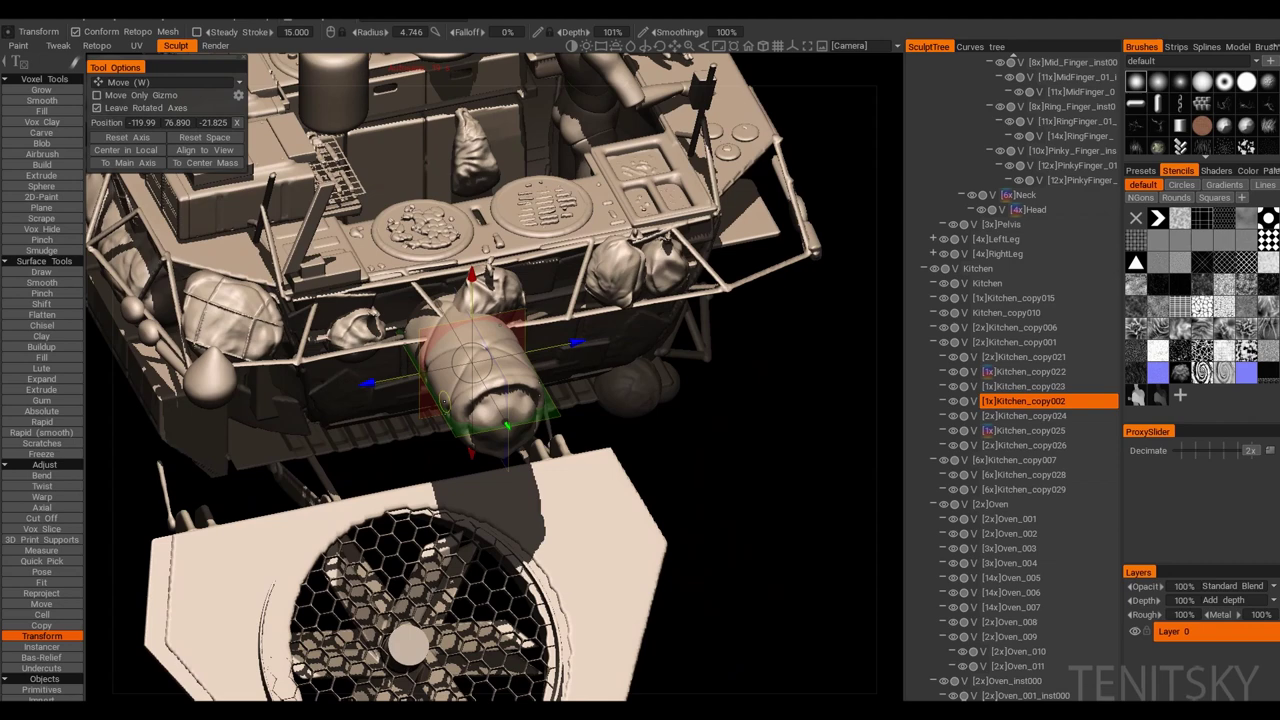
Step: Rotate the quilted roll upright and move it onto the side rail, then show all gizmo controls
key("e")
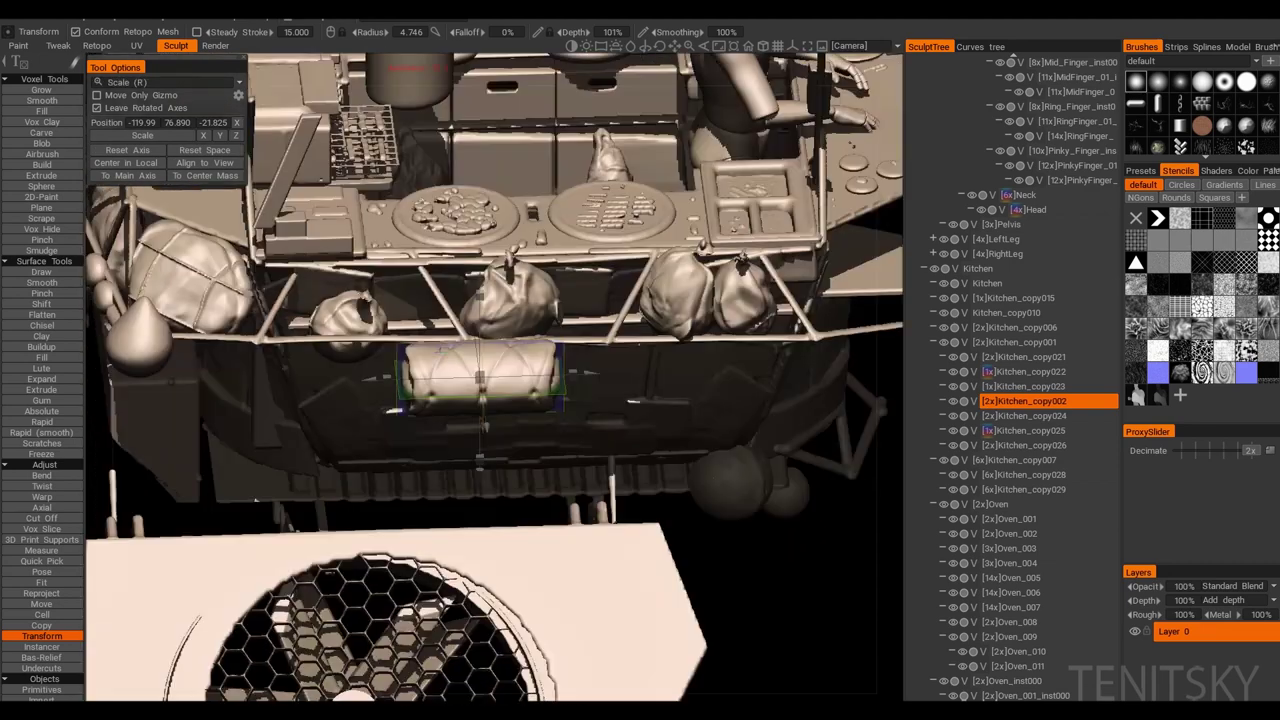
key("w")
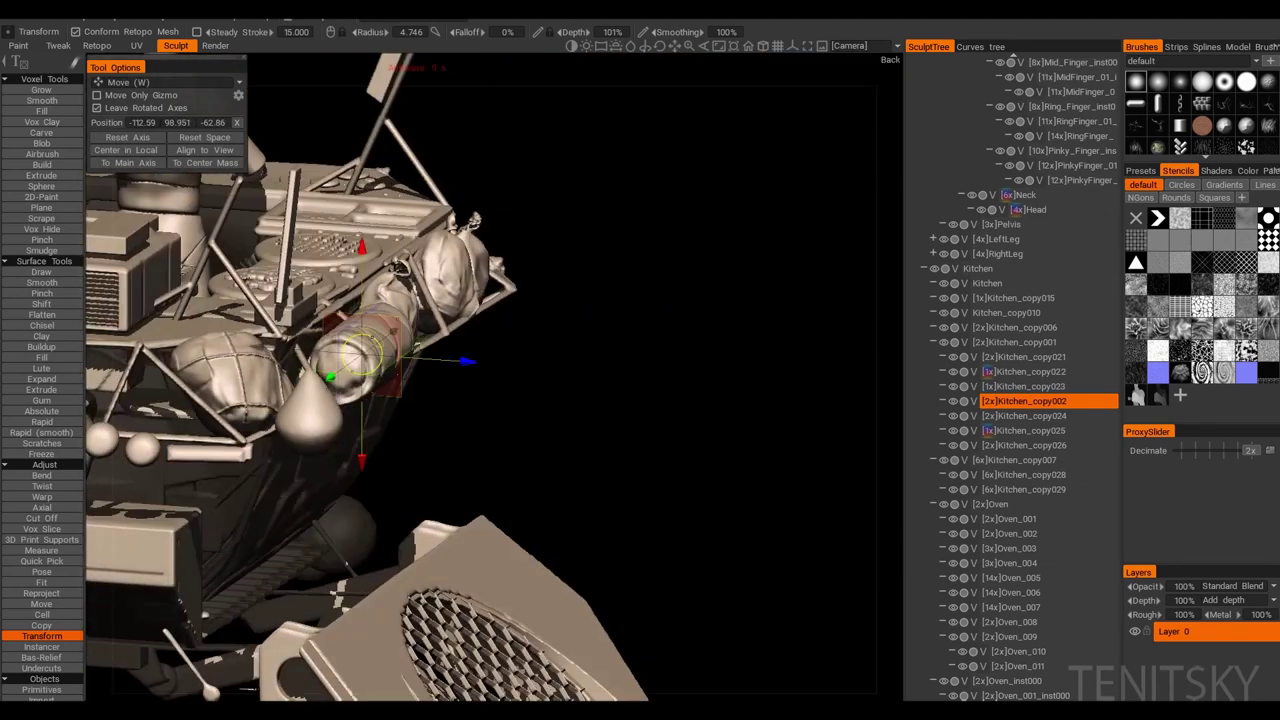
key("q")
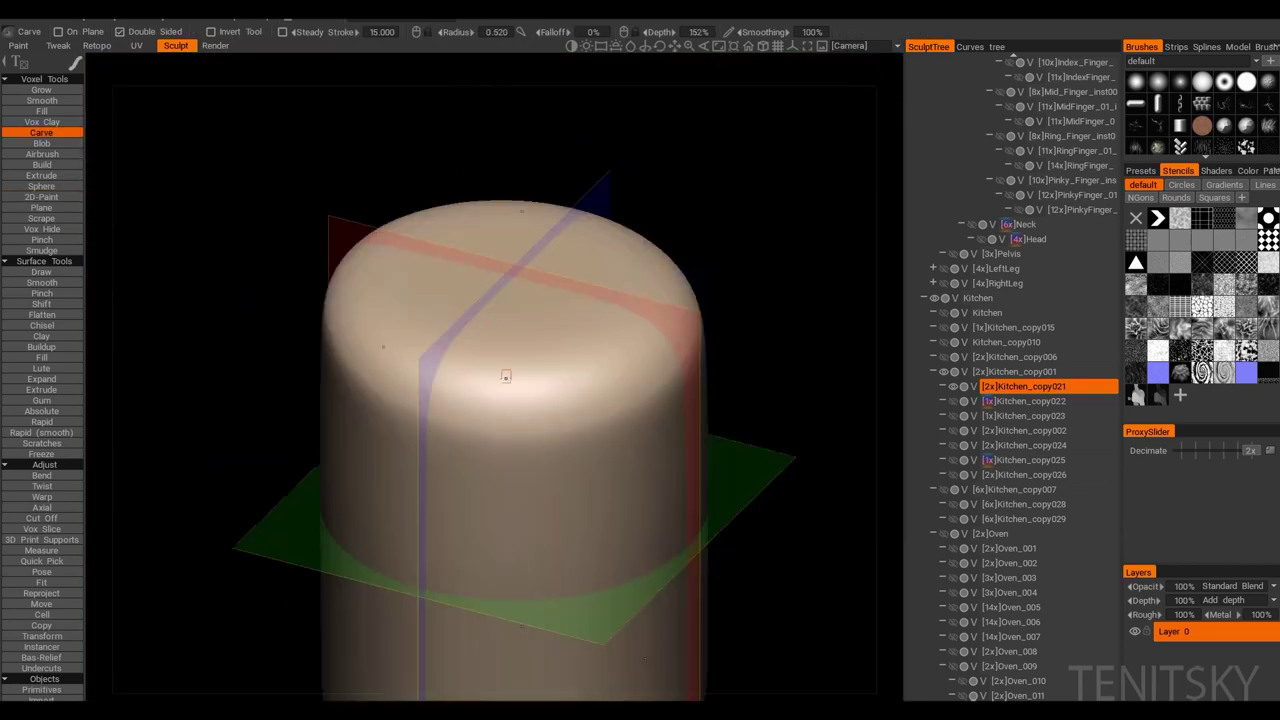
Step: Switch the transform gizmo to scaling the cylinder
key("r")
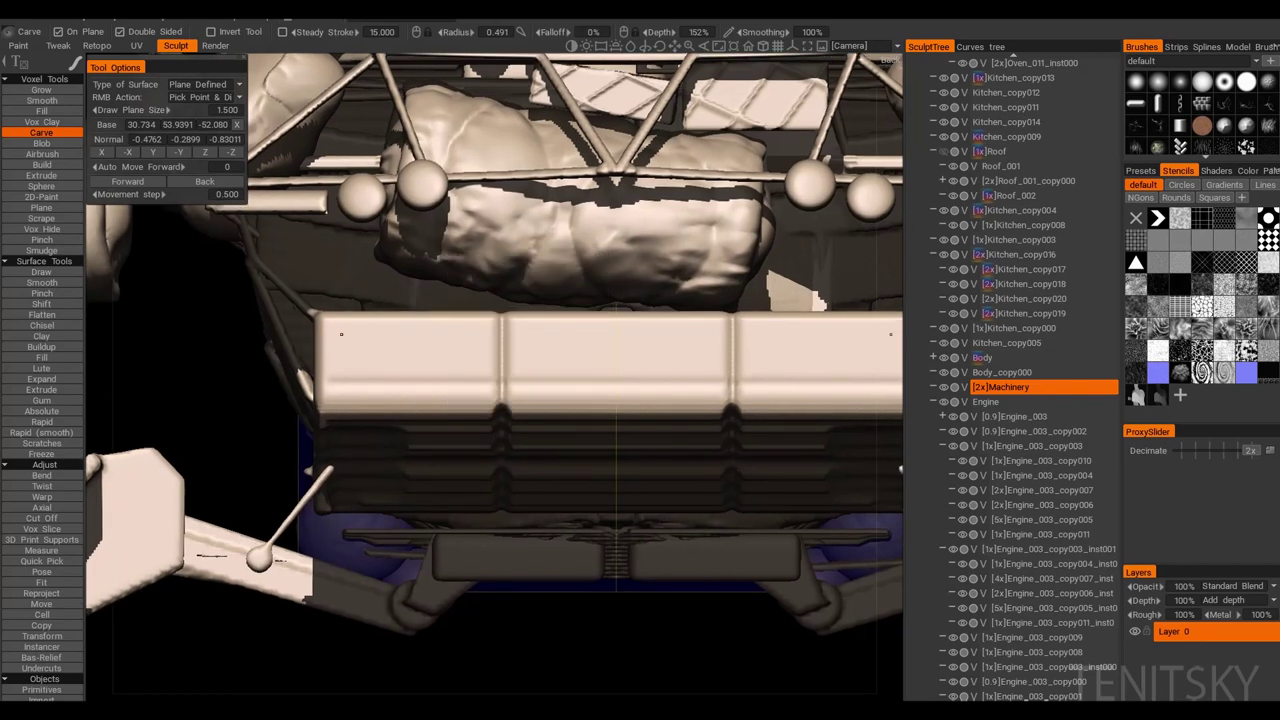
Step: Zoom in and out on the carved engine front panels, then orbit to an angled view of the vehicle
scroll(392, 350, "up", 2)
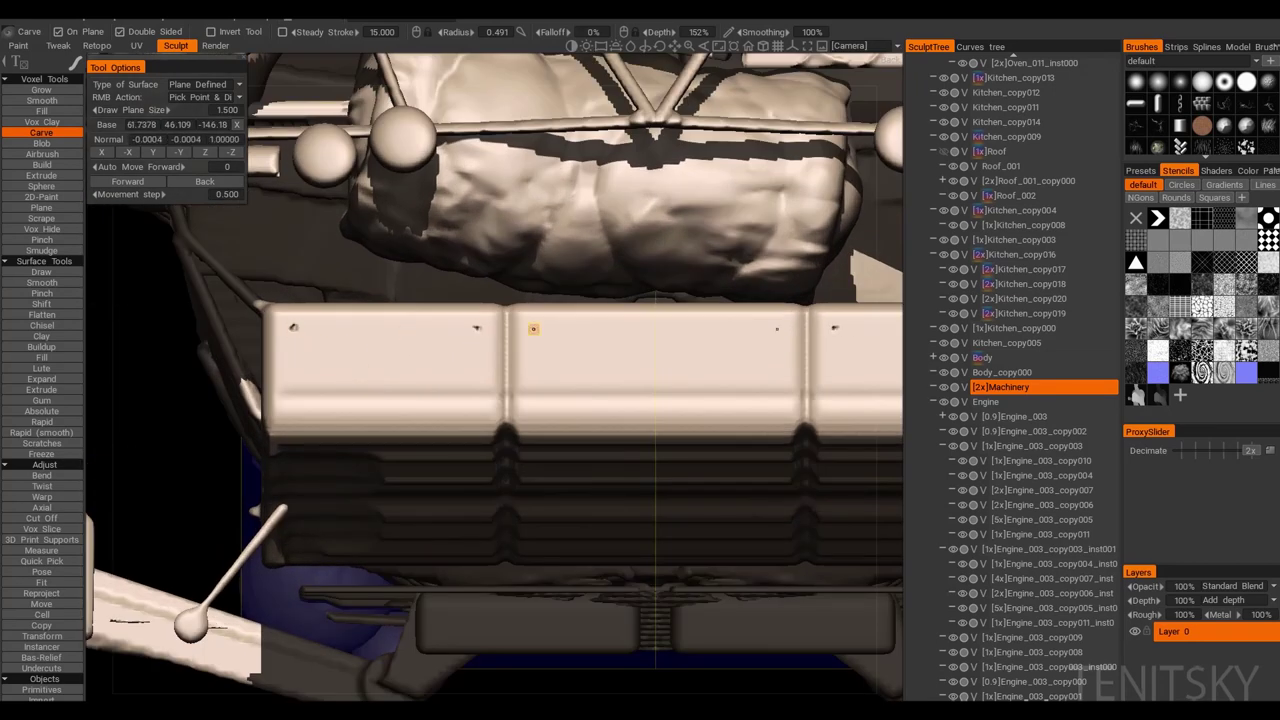
scroll(533, 328, "down", 5)
scroll(466, 396, "up", 5)
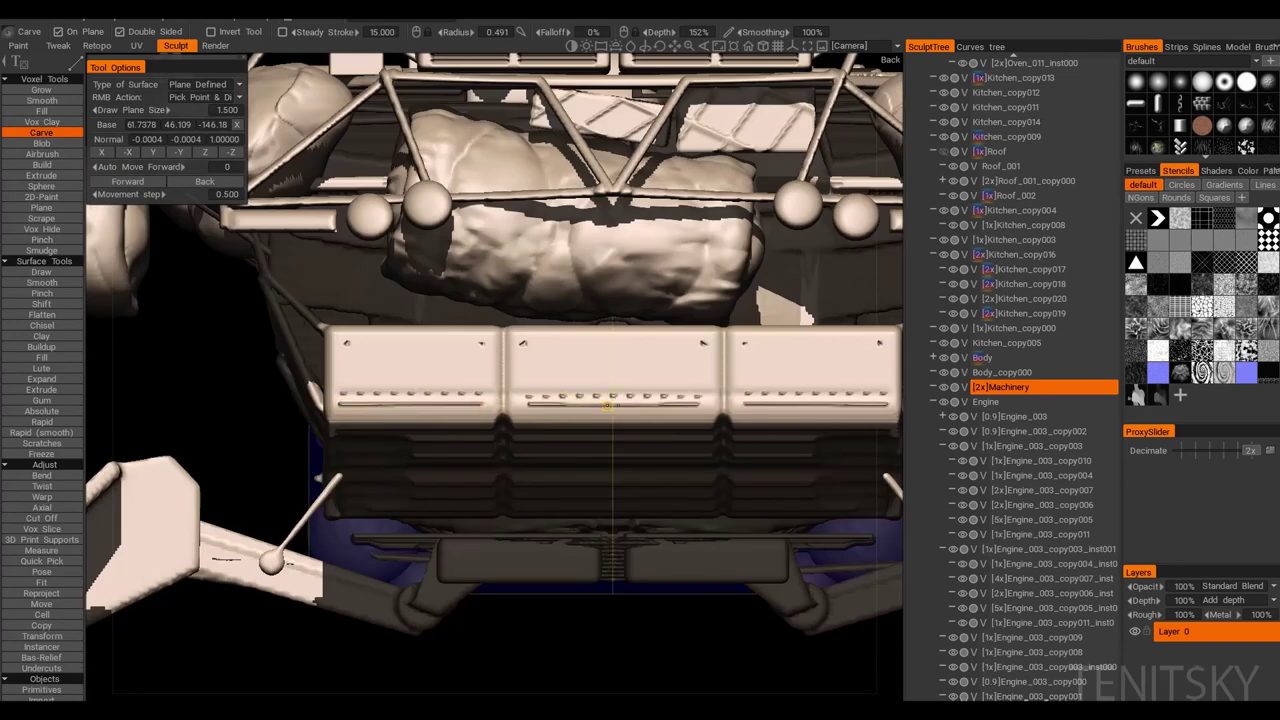
scroll(612, 400, "down", 5)
mouse_move(612, 400)
left_mouse_down()
mouse_move(450, 398)
mouse_move(520, 300)
mouse_move(600, 250)
mouse_move(460, 380)
mouse_move(580, 300)
mouse_move(655, 415)
left_mouse_up()
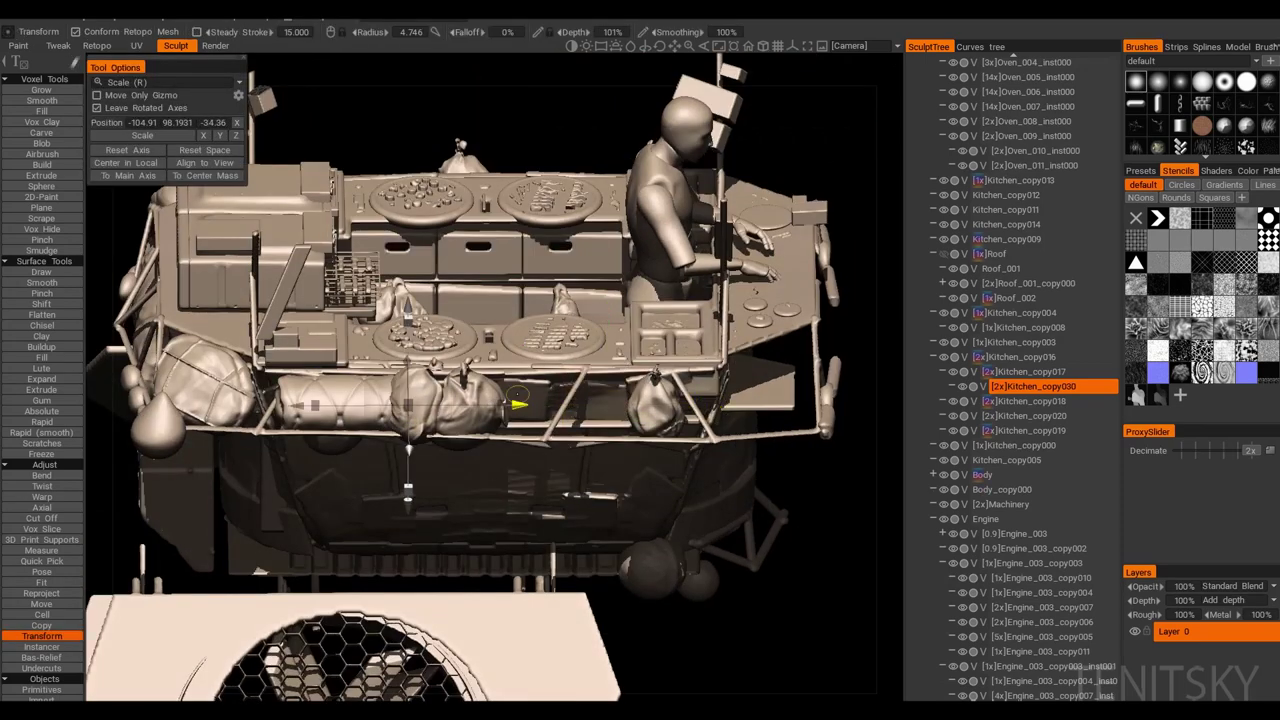
Step: Select the quilted roll on the side rail and hide all side panels with Tab
left_click(432, 403)
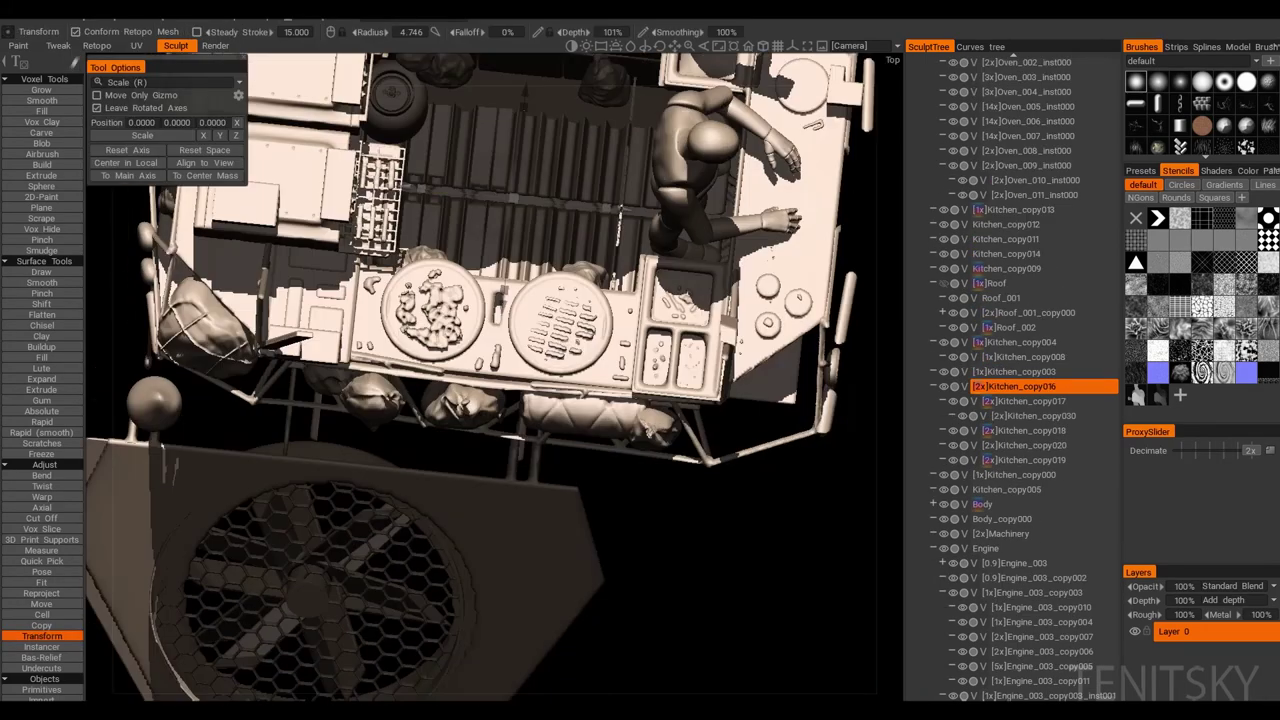
key("Tab")
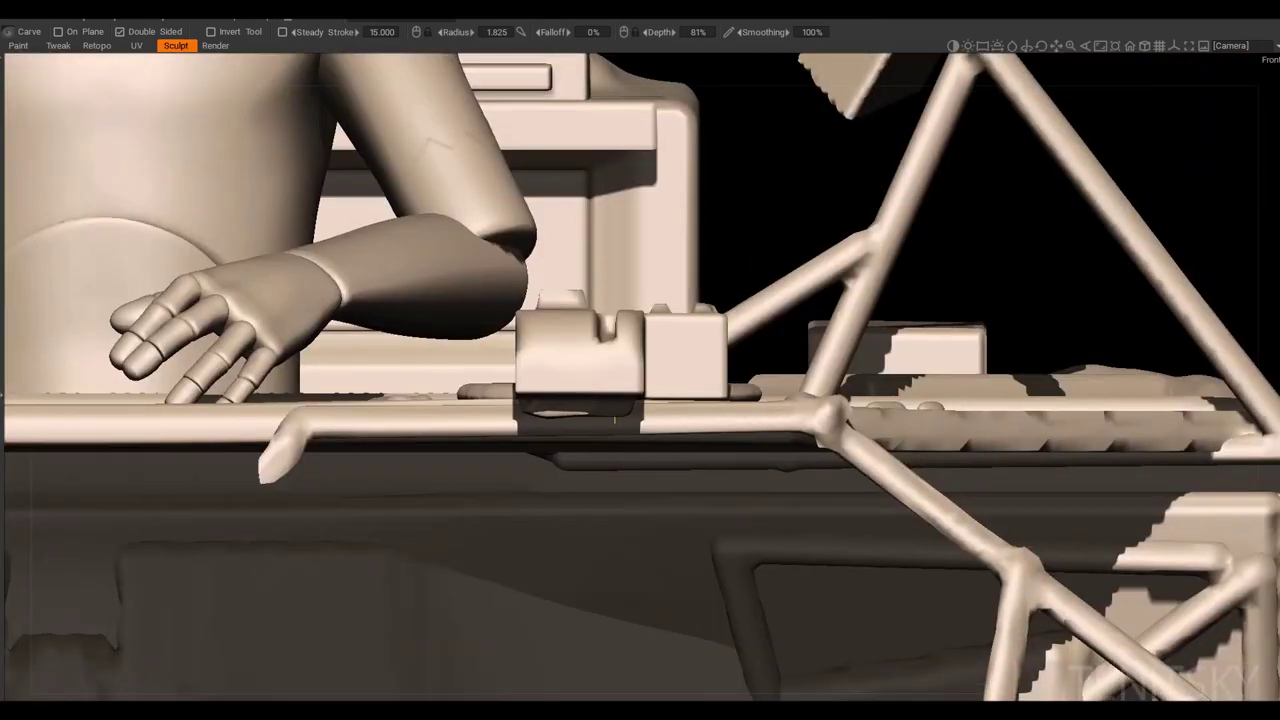
scroll(614, 420, "up", 3)
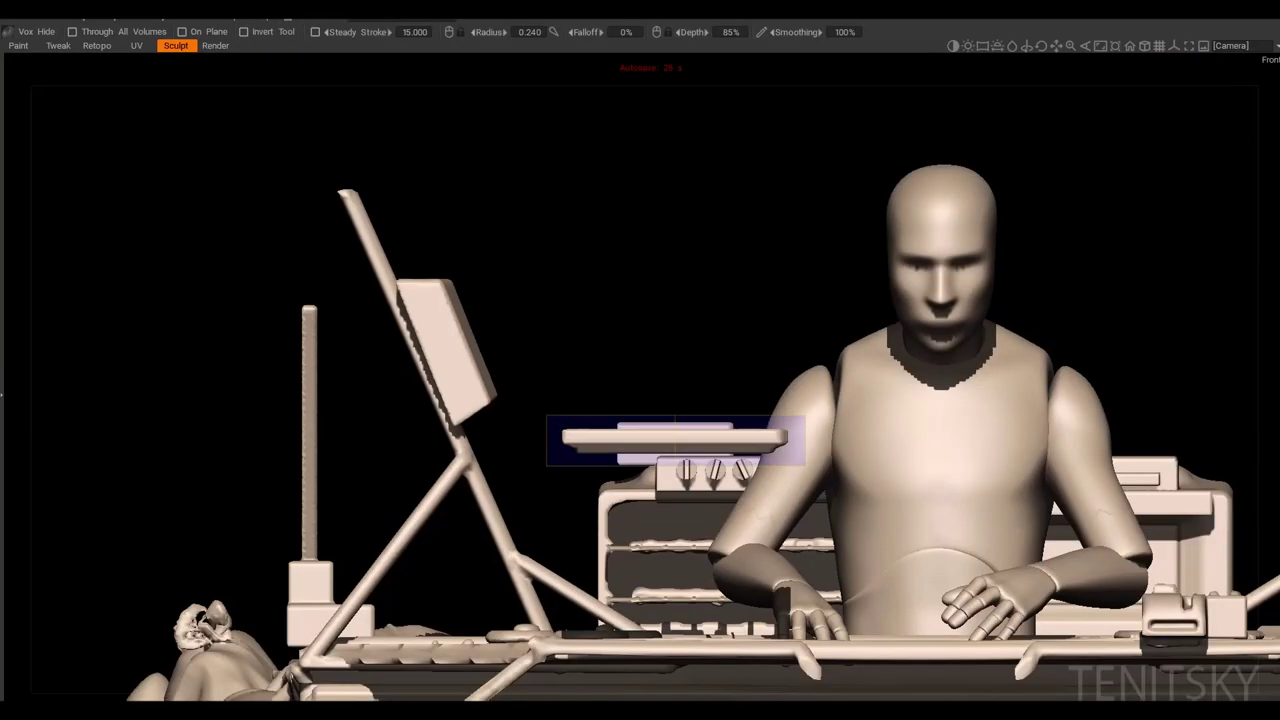
Step: Mark the stove knob area so it can be hidden
left_click_drag(556, 490, 793, 444)
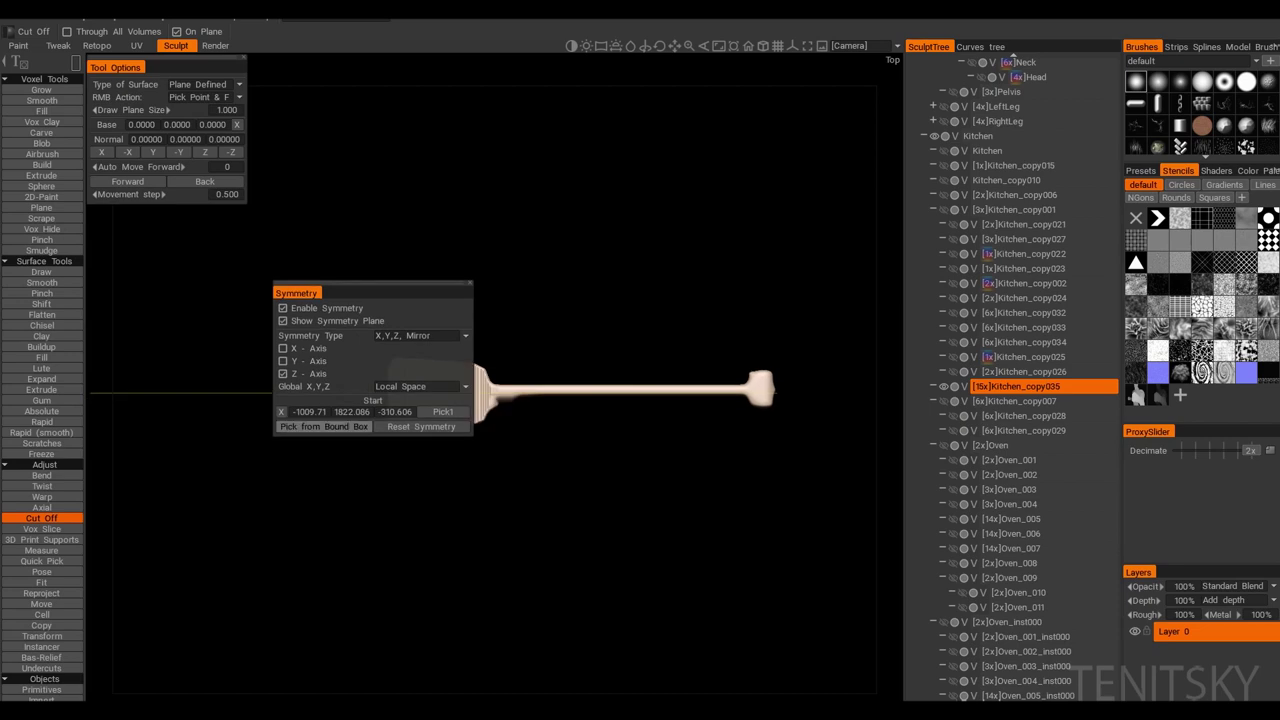
Step: Pose the spatula blade into an offset position and smooth its neck in Front view
scroll(620, 400, "up", 5)
key("p")
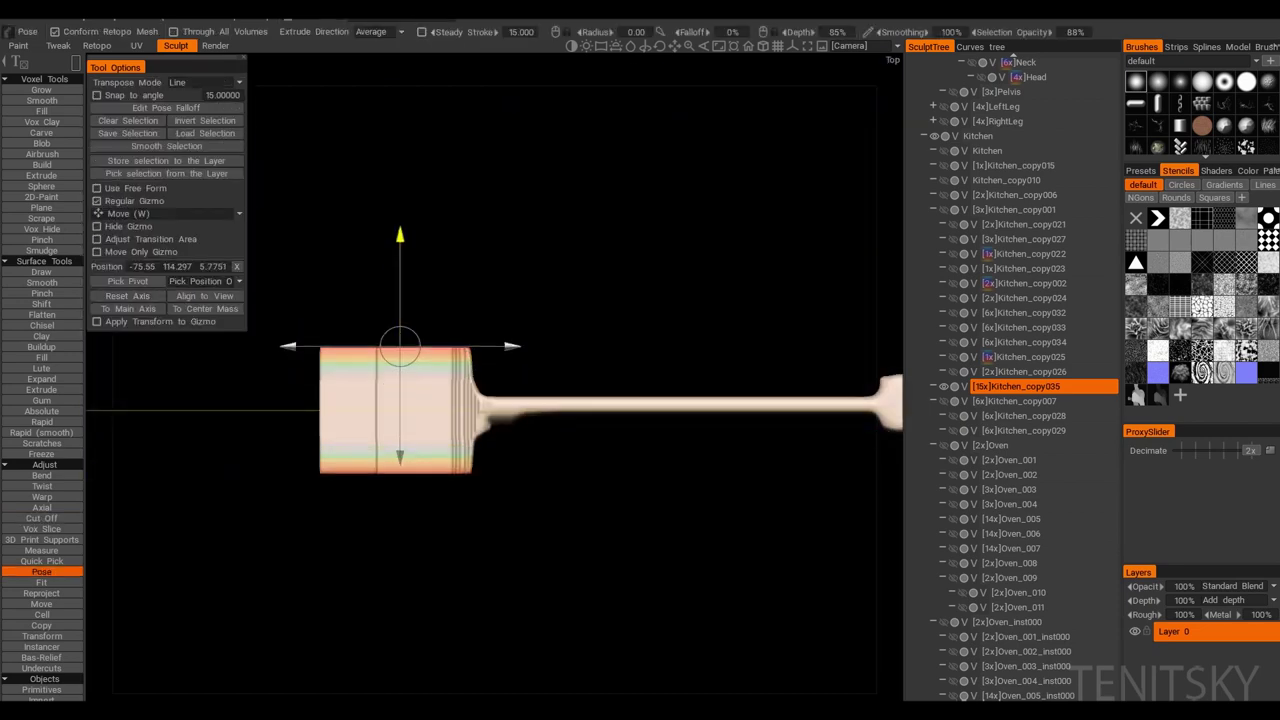
key("c")
key("s")
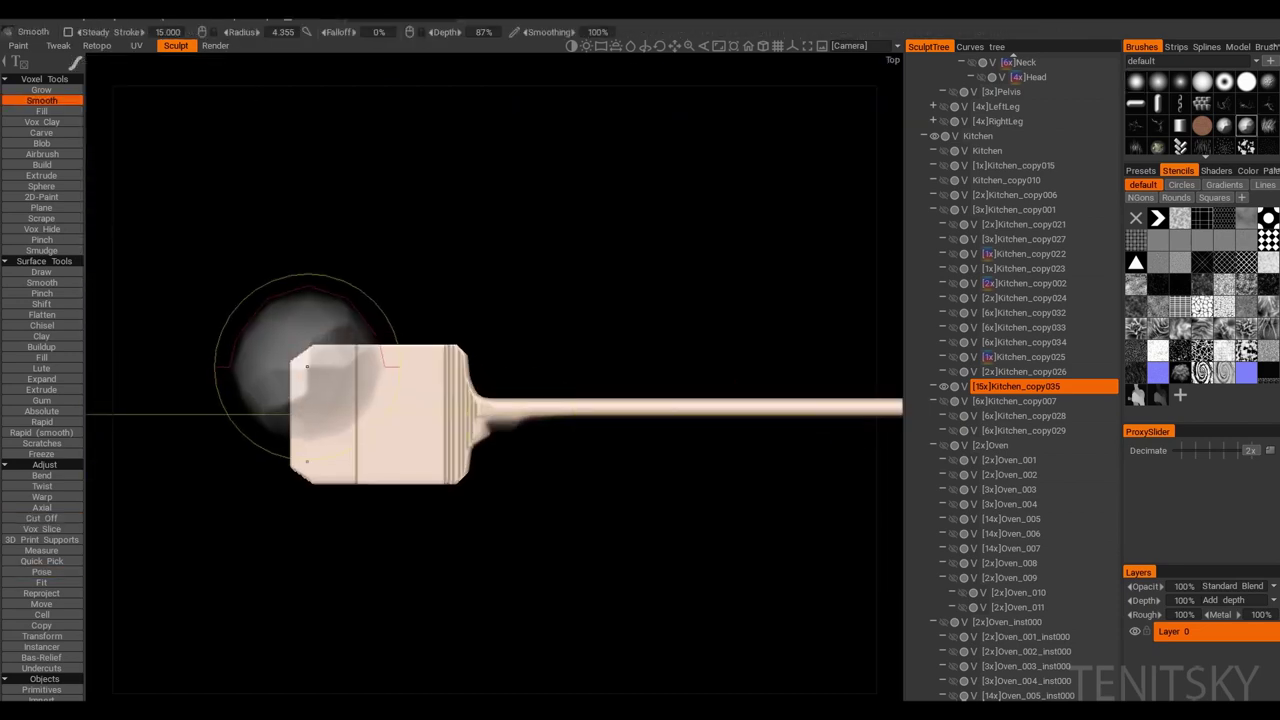
key("KP_1")
key("c")
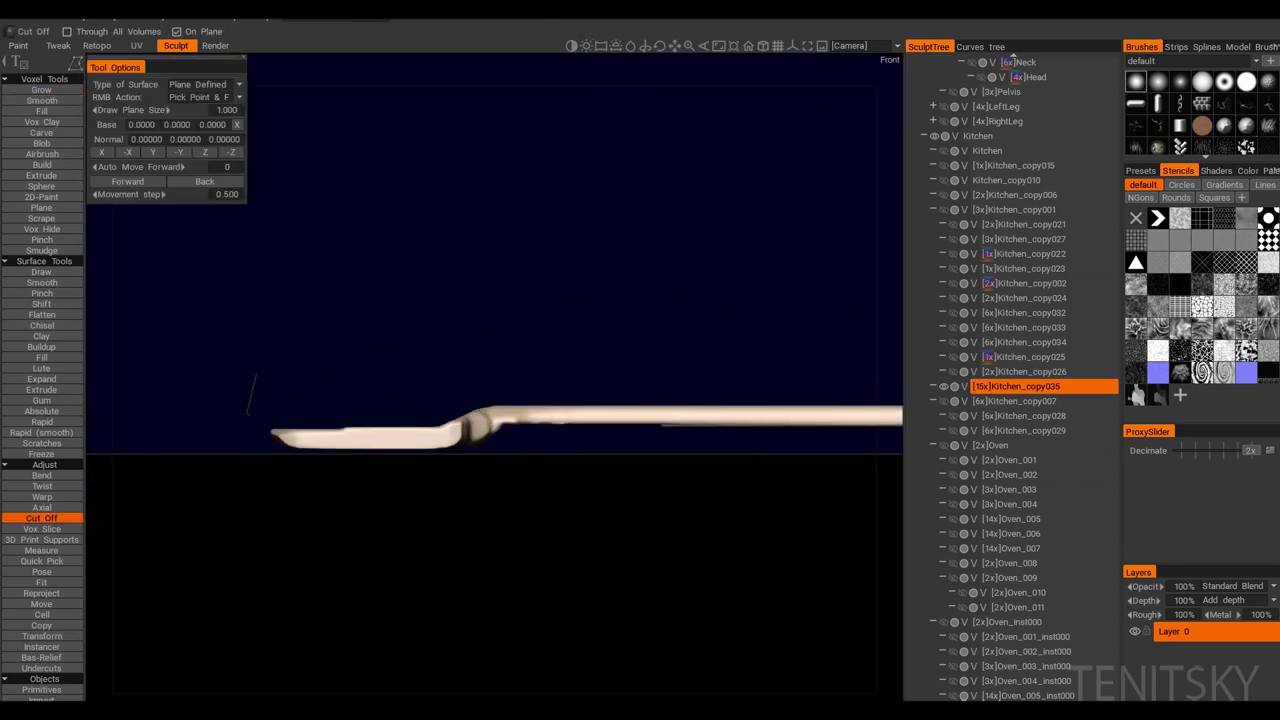
Step: Thin the blade with Cut Off from the Top view and unhide the full kitchen
mouse_move(440, 430)
middle_mouse_down()
mouse_move(470, 400)
mouse_move(440, 430)
middle_mouse_up()
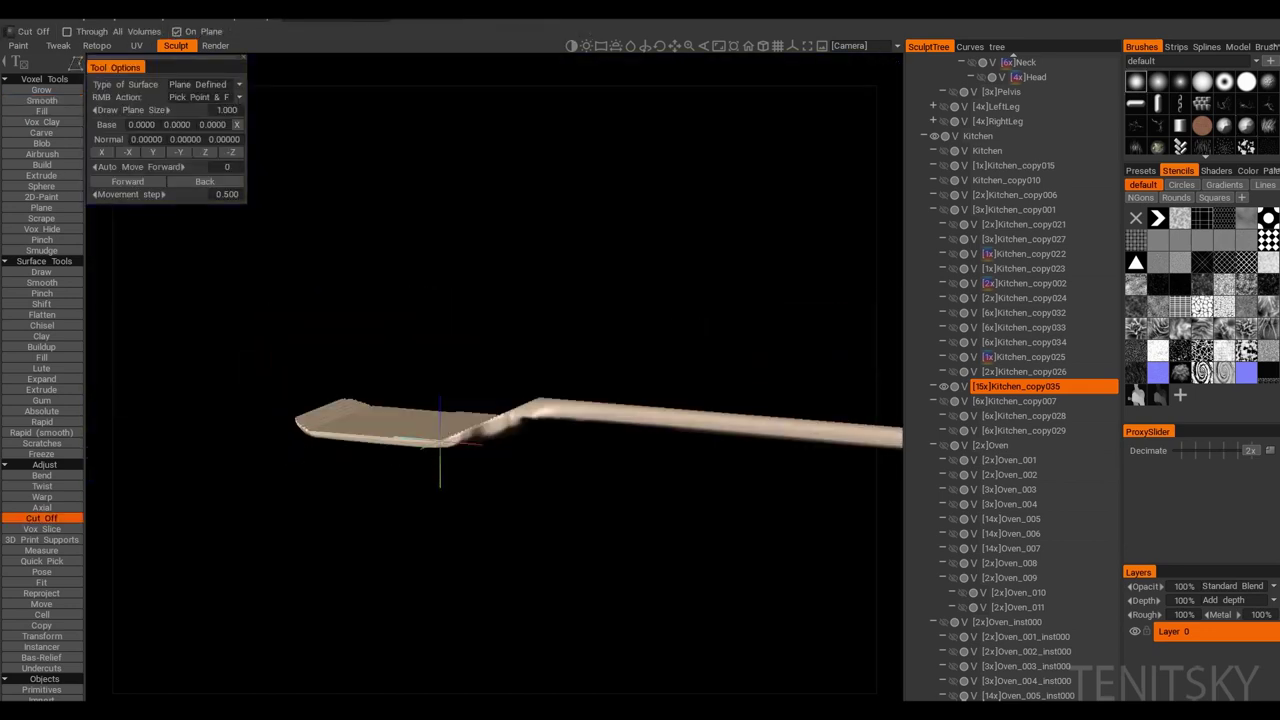
key("KP_7")
key("s")
key("c")
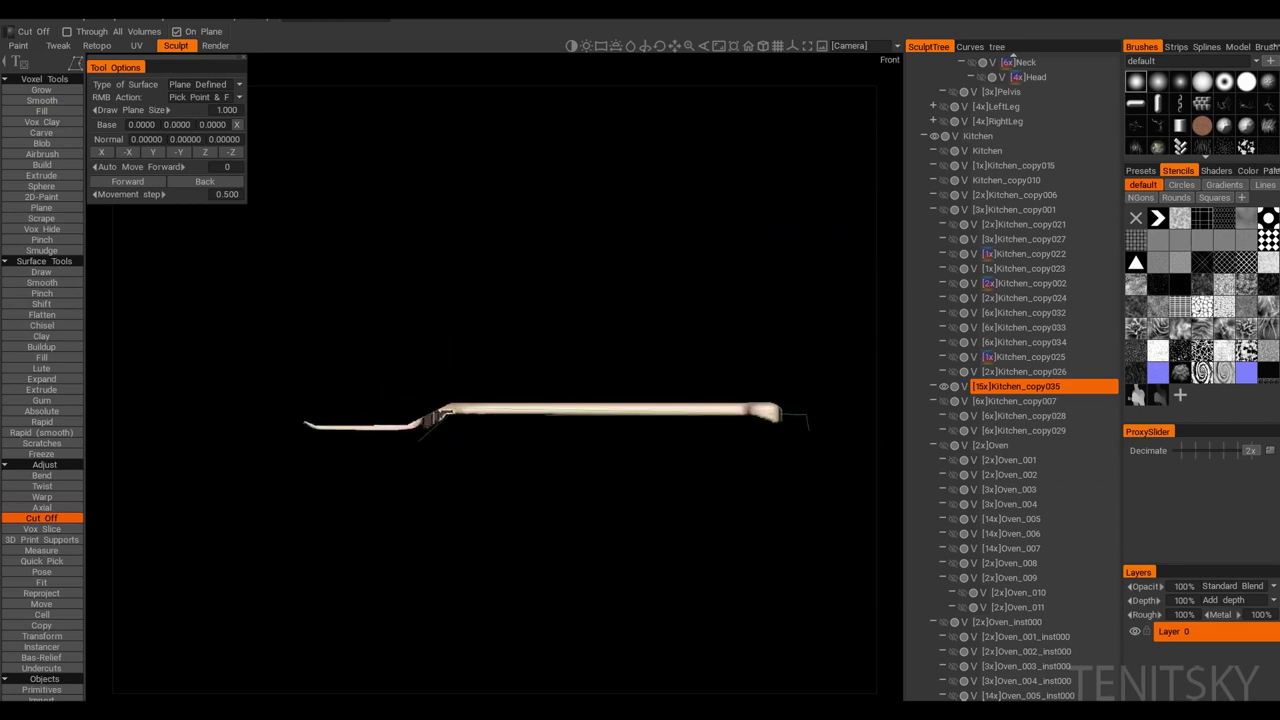
key("KP_7")
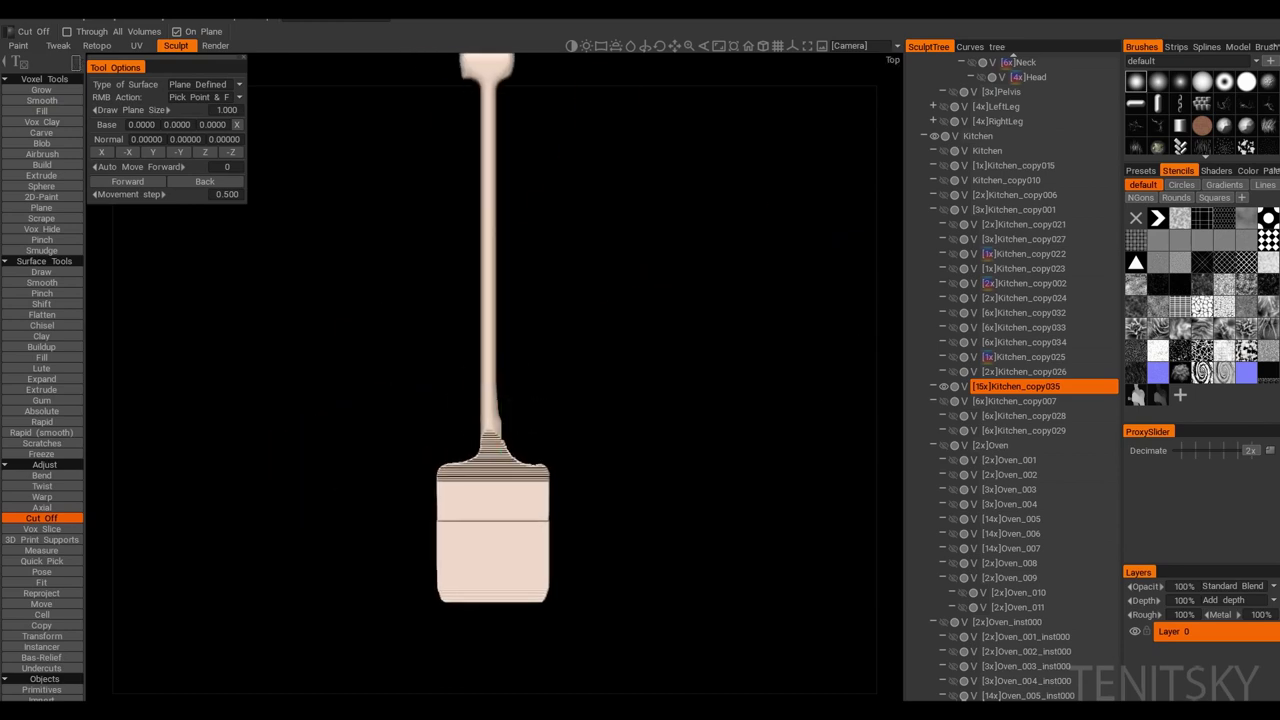
middle_click_drag(480, 430, 497, 405)
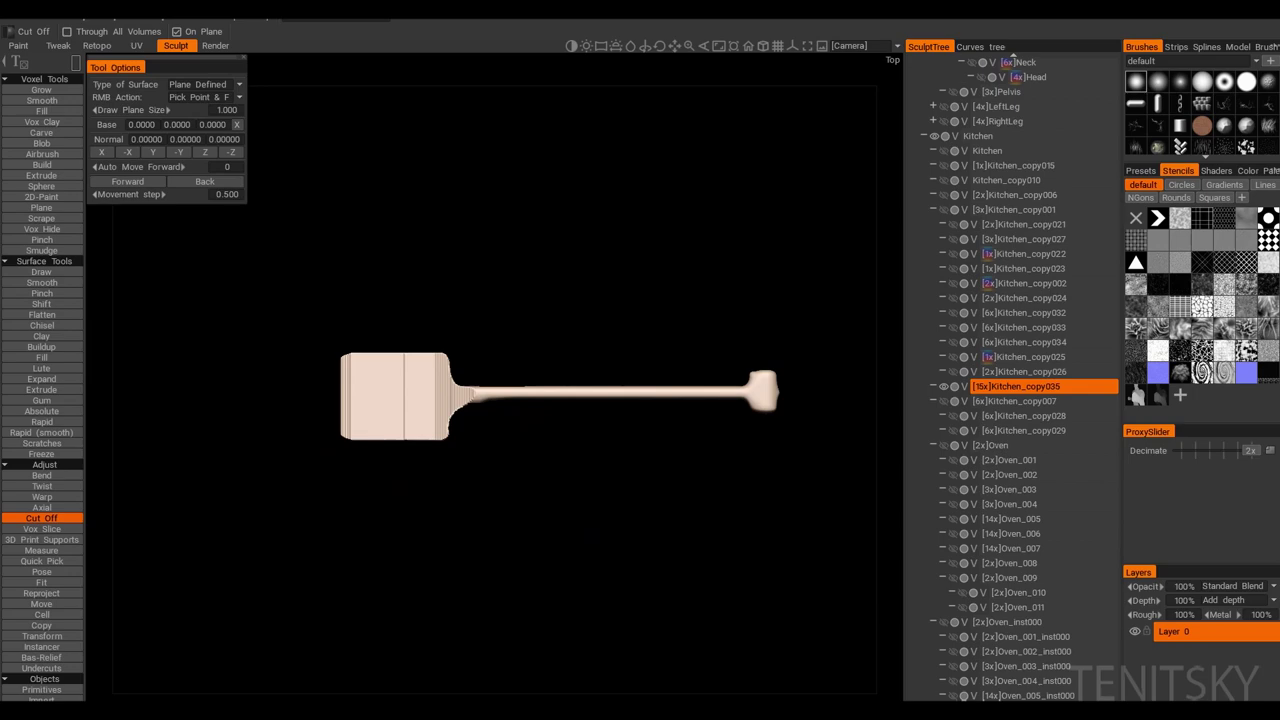
key("KP_Decimal")
Step: Clone the spatula as Kitchen_copy036 and cut off its handle ends
key("t")
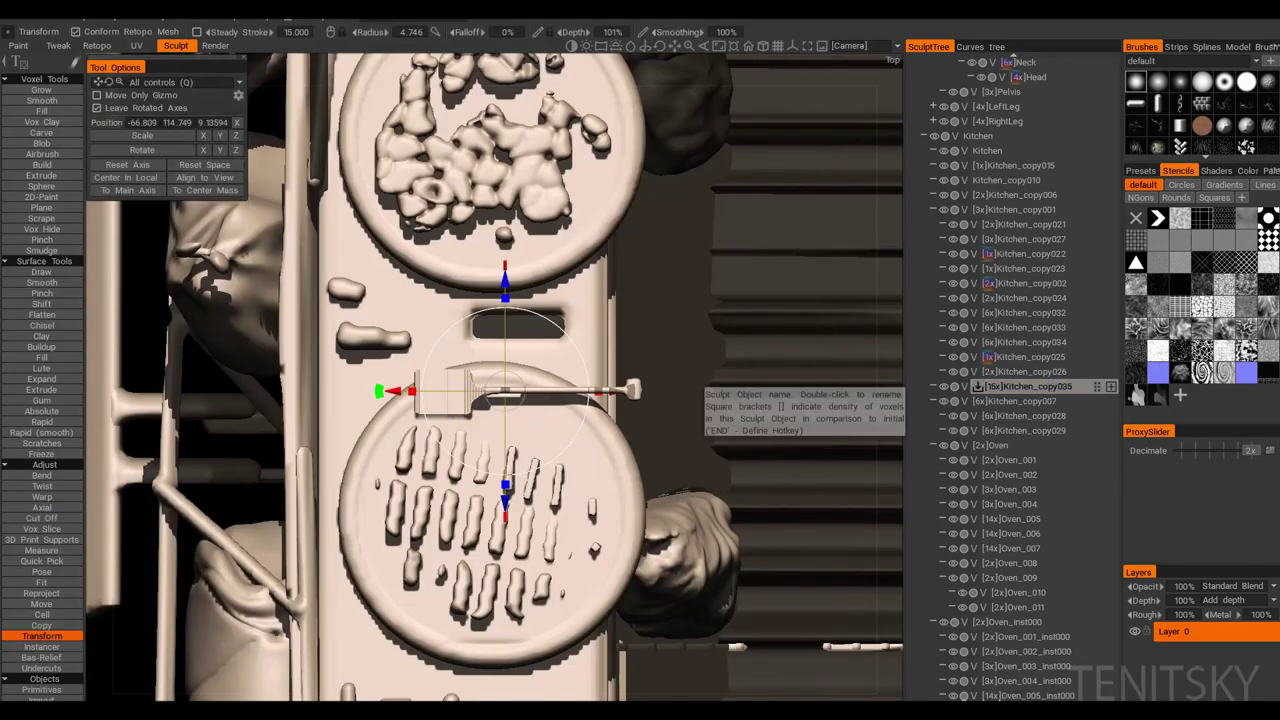
key("ctrl+d")
scroll(500, 400, "up", 3)
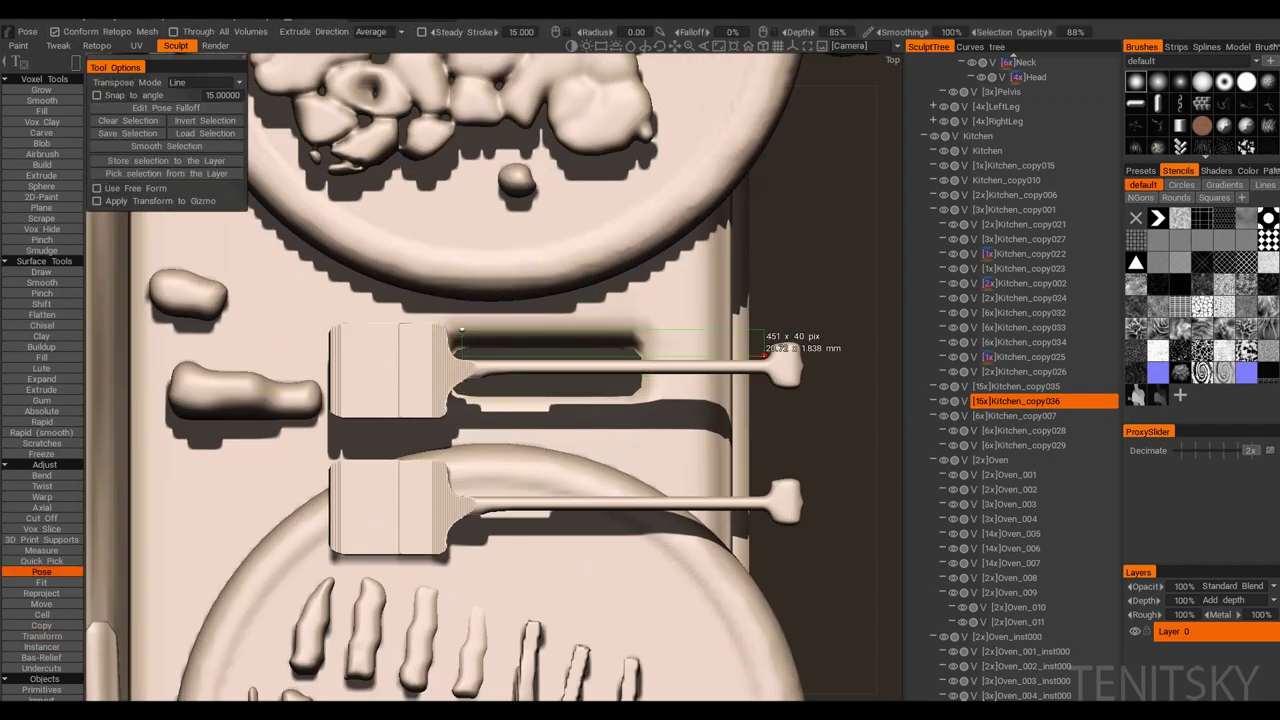
left_click_drag(832, 428, 646, 294)
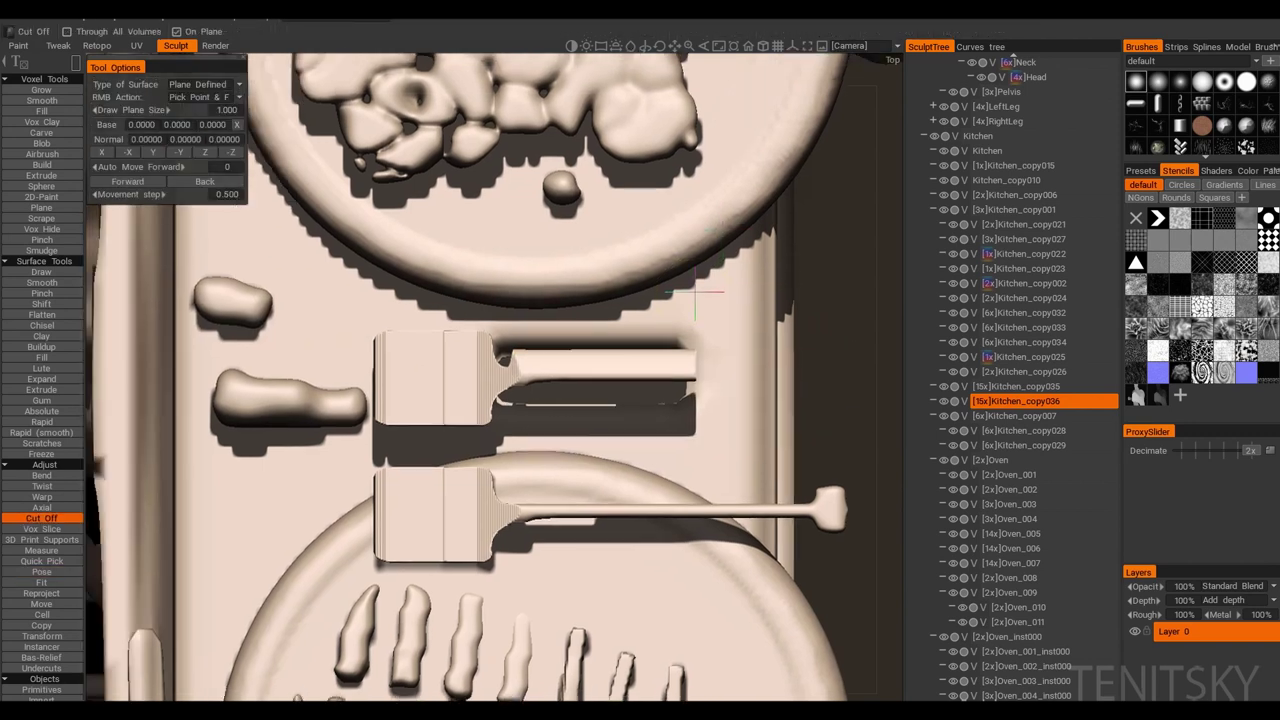
scroll(300, 390, "up", 2)
left_click_drag(288, 298, 331, 302)
Step: Thin the upper paddle and cut away the remaining blade, leaving a short flat bar
mouse_move(357, 381)
left_mouse_down()
mouse_move(514, 334)
mouse_move(414, 243)
mouse_move(380, 332)
left_mouse_up()
scroll(380, 332, "up", 1)
key("p")
left_click_drag(271, 286, 529, 286)
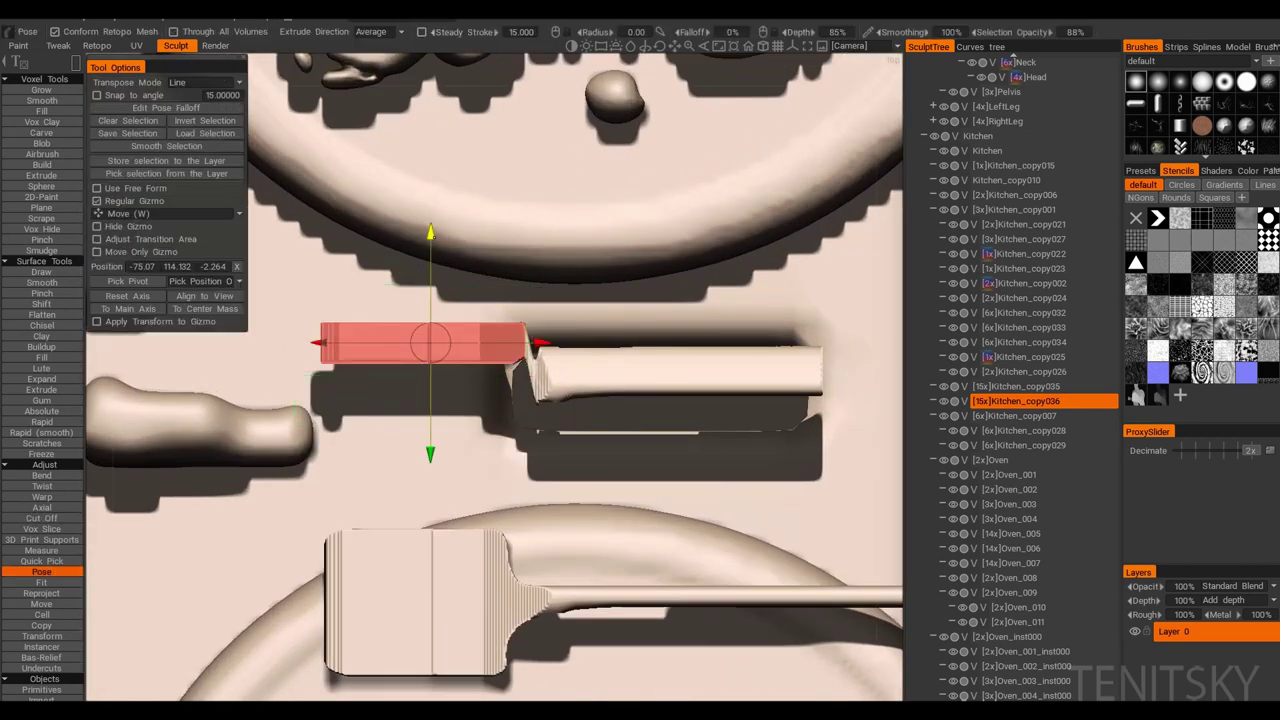
left_click_drag(556, 377, 591, 380)
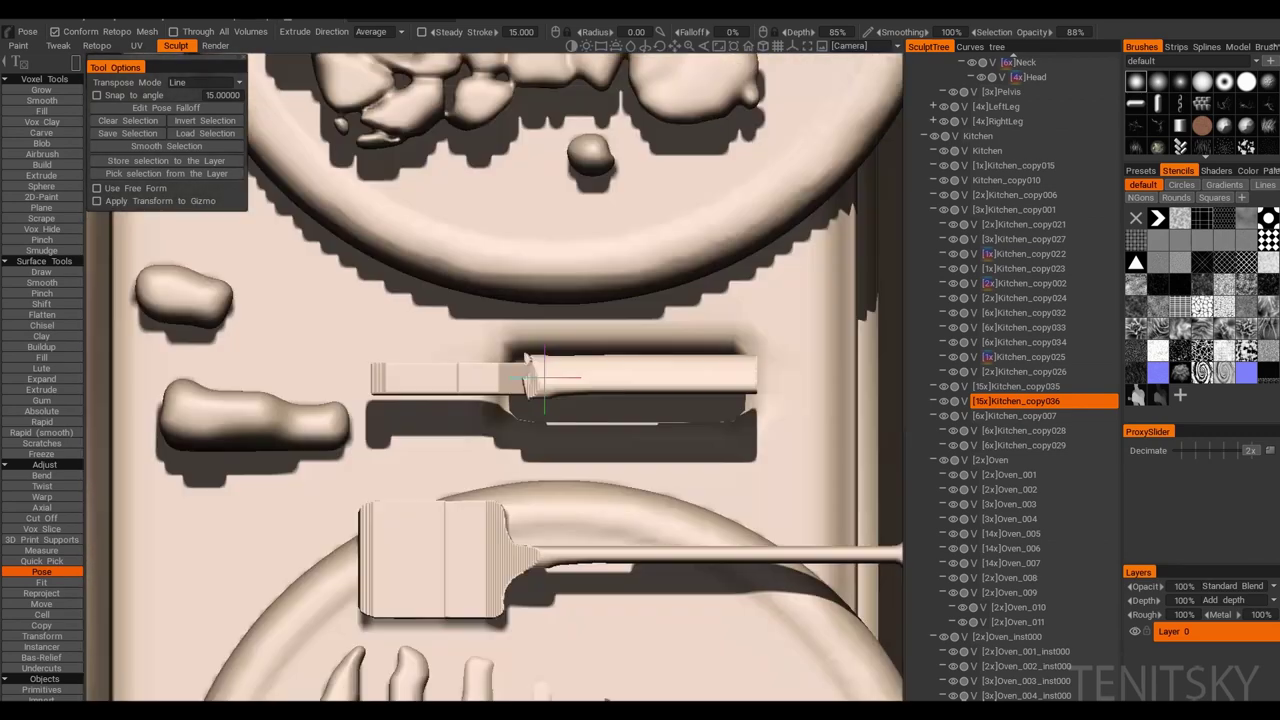
left_click_drag(340, 307, 540, 424)
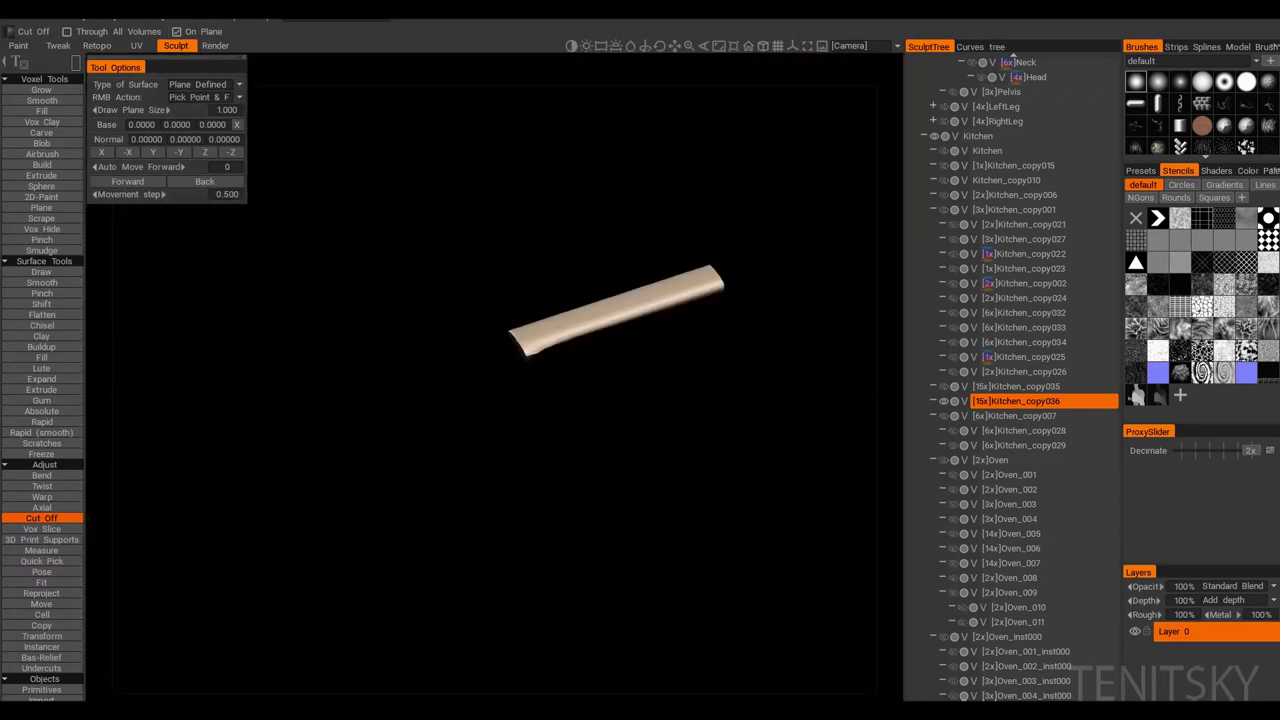
Step: Trim the lower edge of the bar with a Cut Off rectangle
key("t")
key("c")
left_click_drag(274, 402, 758, 458)
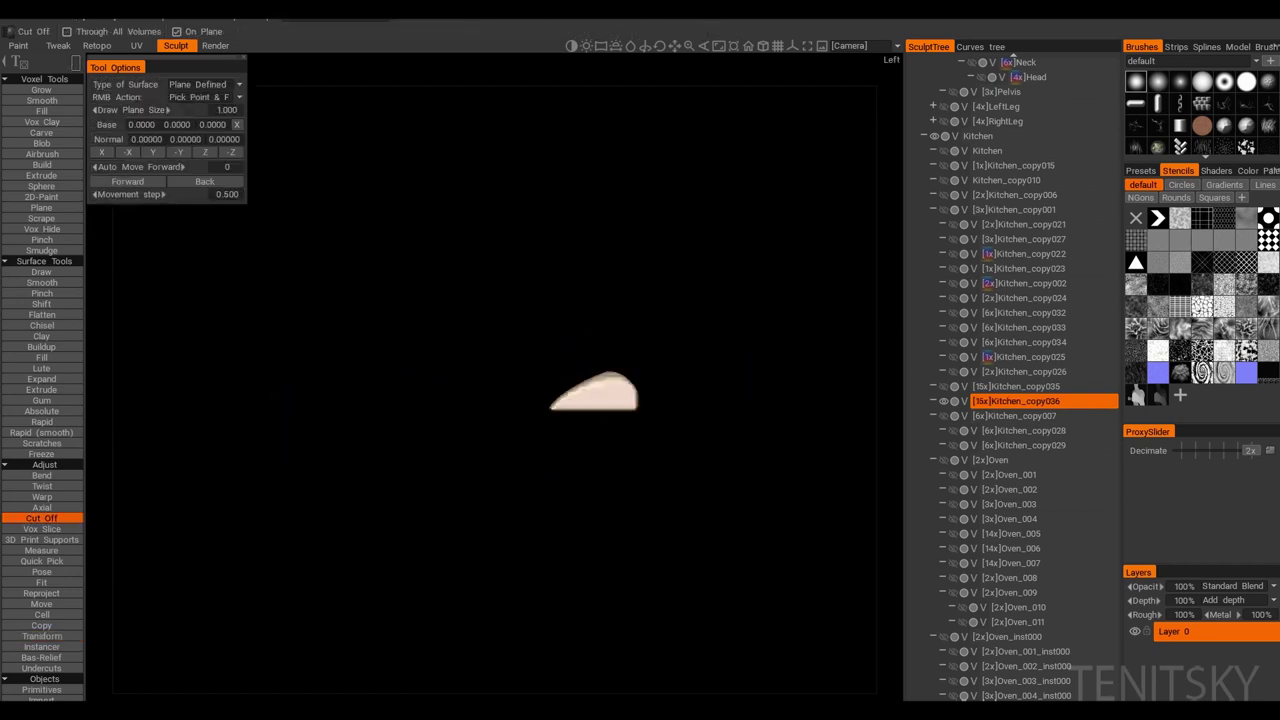
key("KP_8")
Step: Clone the bar as Kitchen_copy037 and cut an angled blade tip beneath the handle
key("t")
key("KP_2")
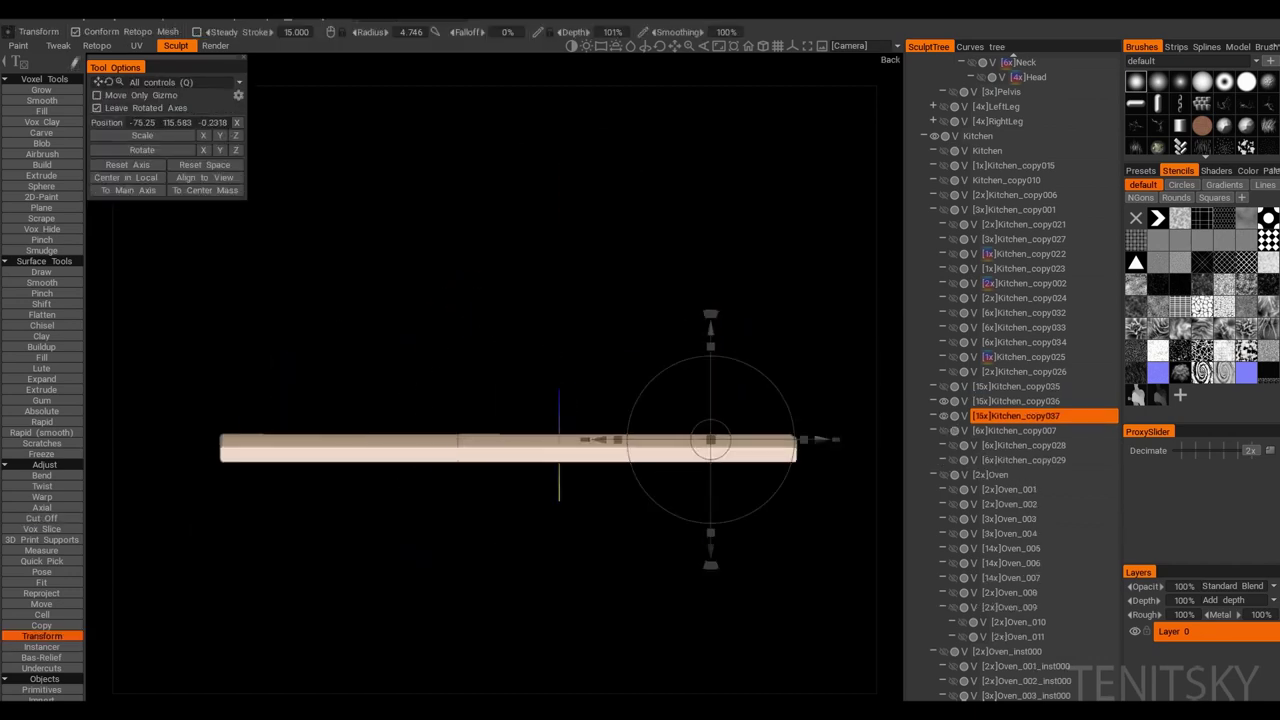
key("c")
key("KP_8")
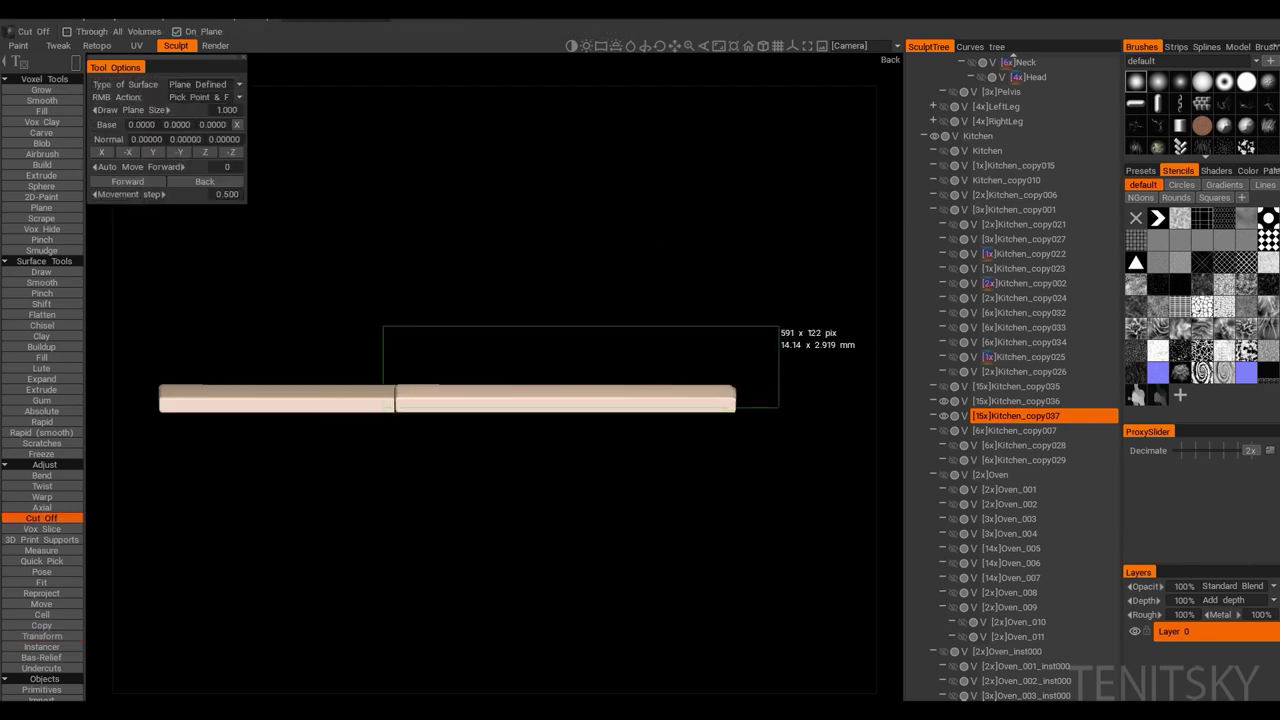
key("KP_8")
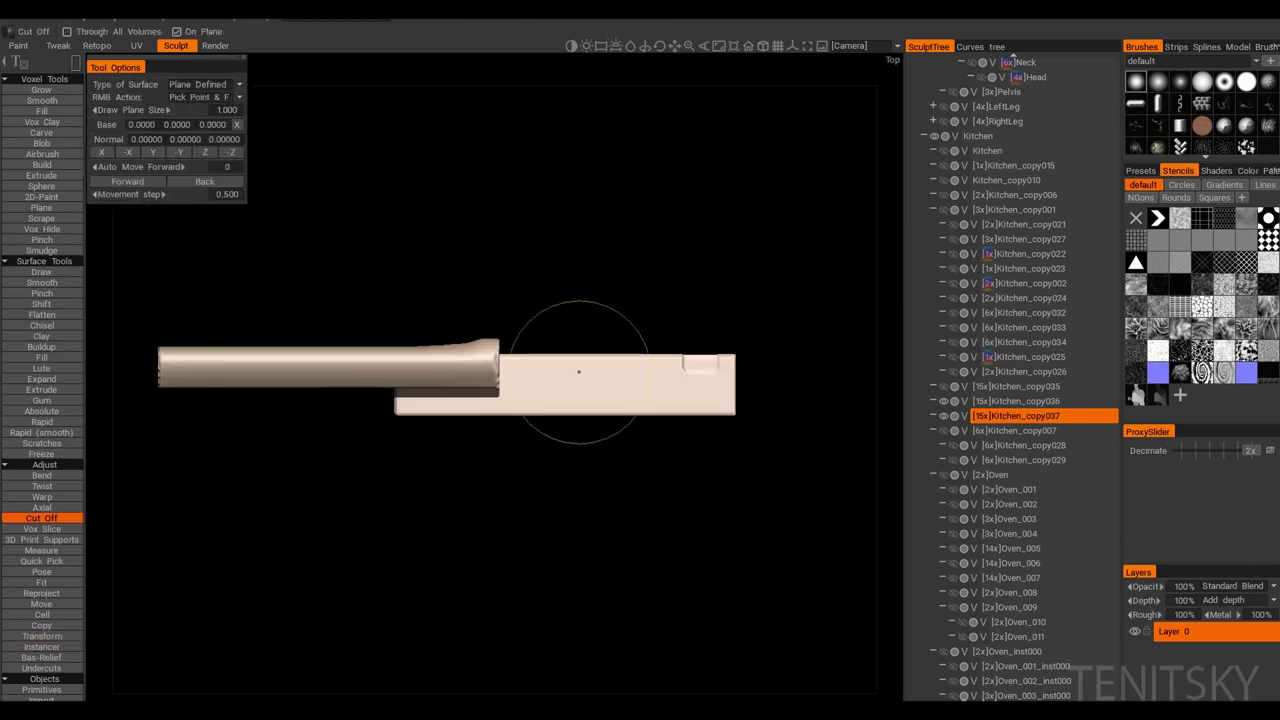
left_click_drag(372, 442, 502, 382)
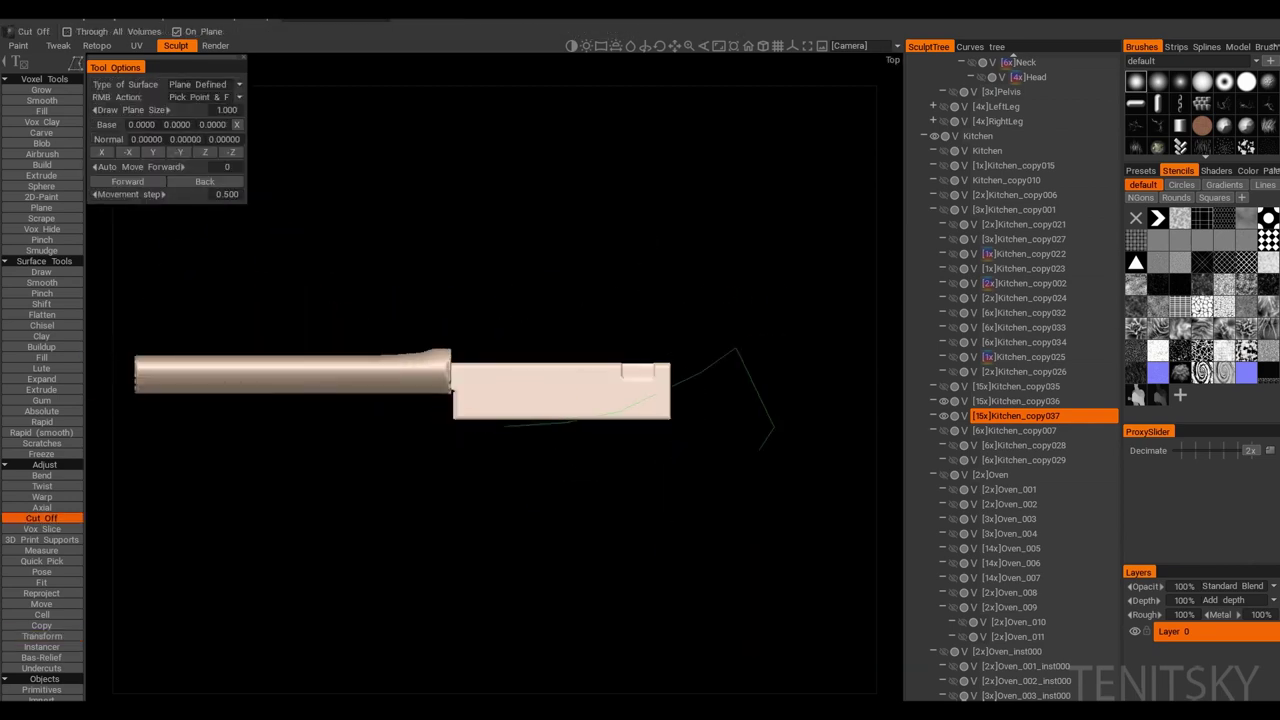
key("Return")
Step: Smooth the knife's bevelled blade tip
key("shift")
scroll(611, 371, "up", 2)
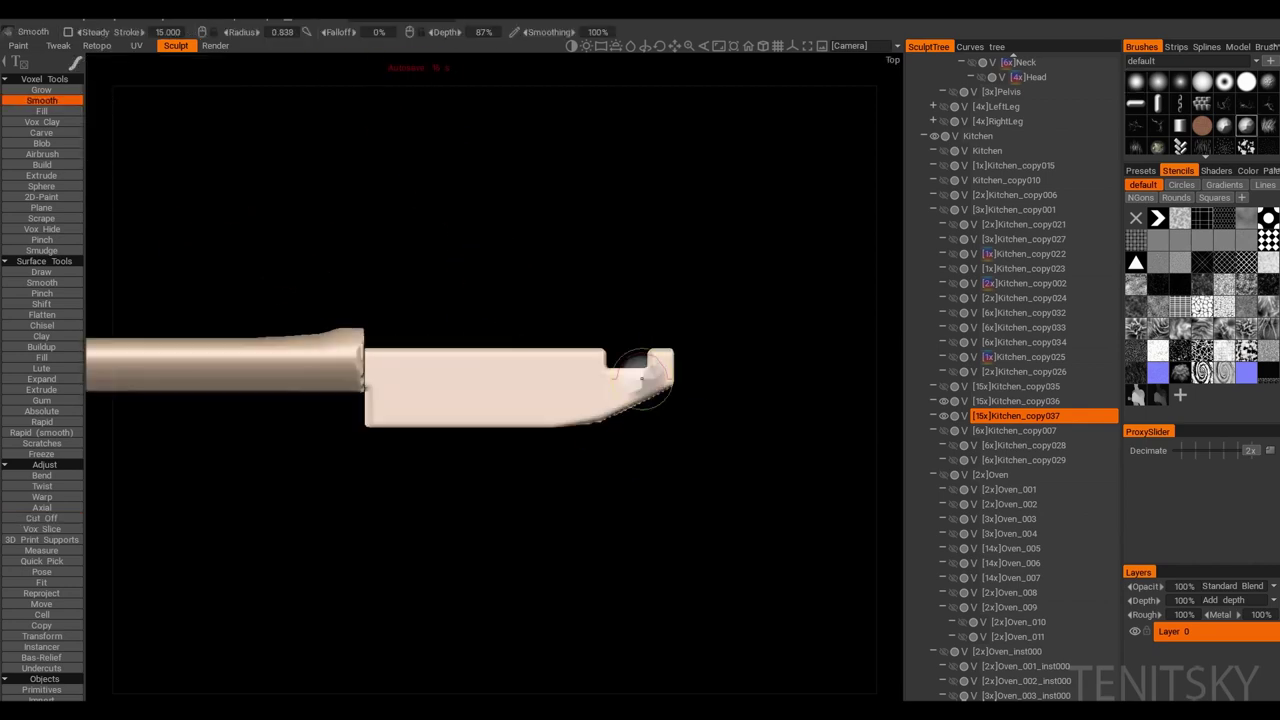
scroll(634, 429, "down", 3)
scroll(653, 402, "up", 2)
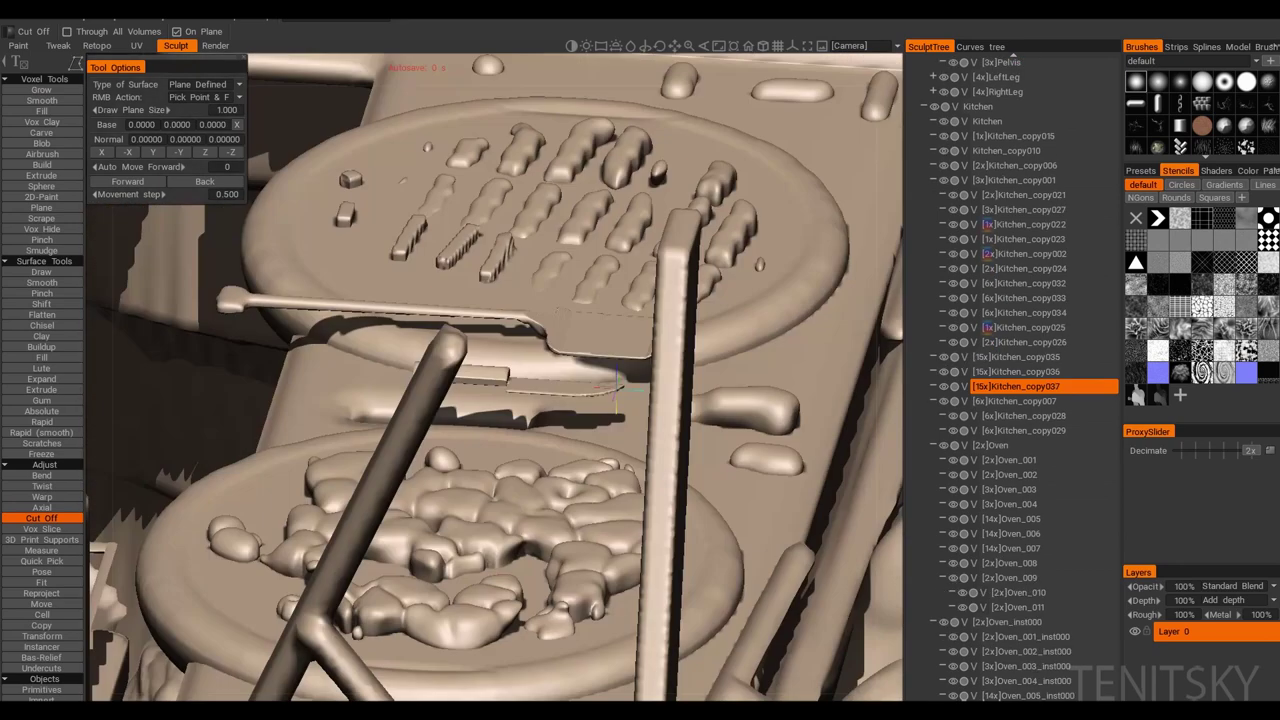
Step: Rotate the knife across the plate and place clone Kitchen_copy039 beside the cook's hand
key("t")
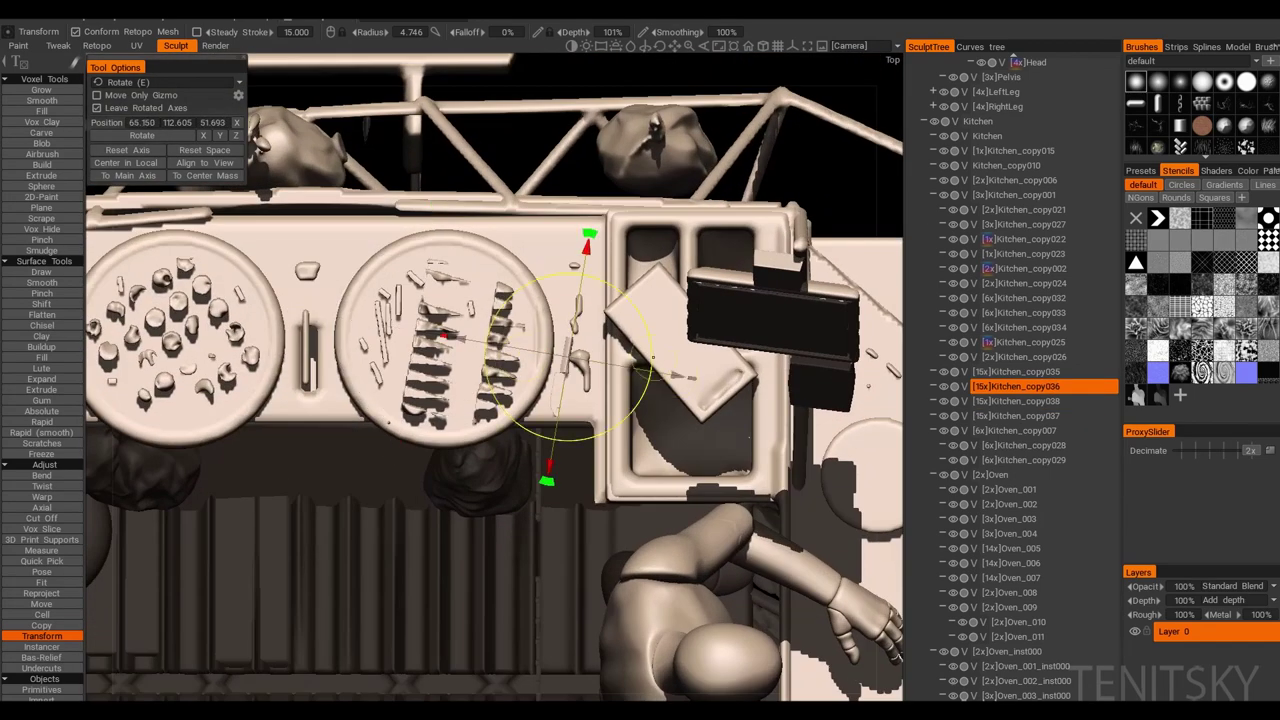
left_click_drag(500, 380, 549, 496)
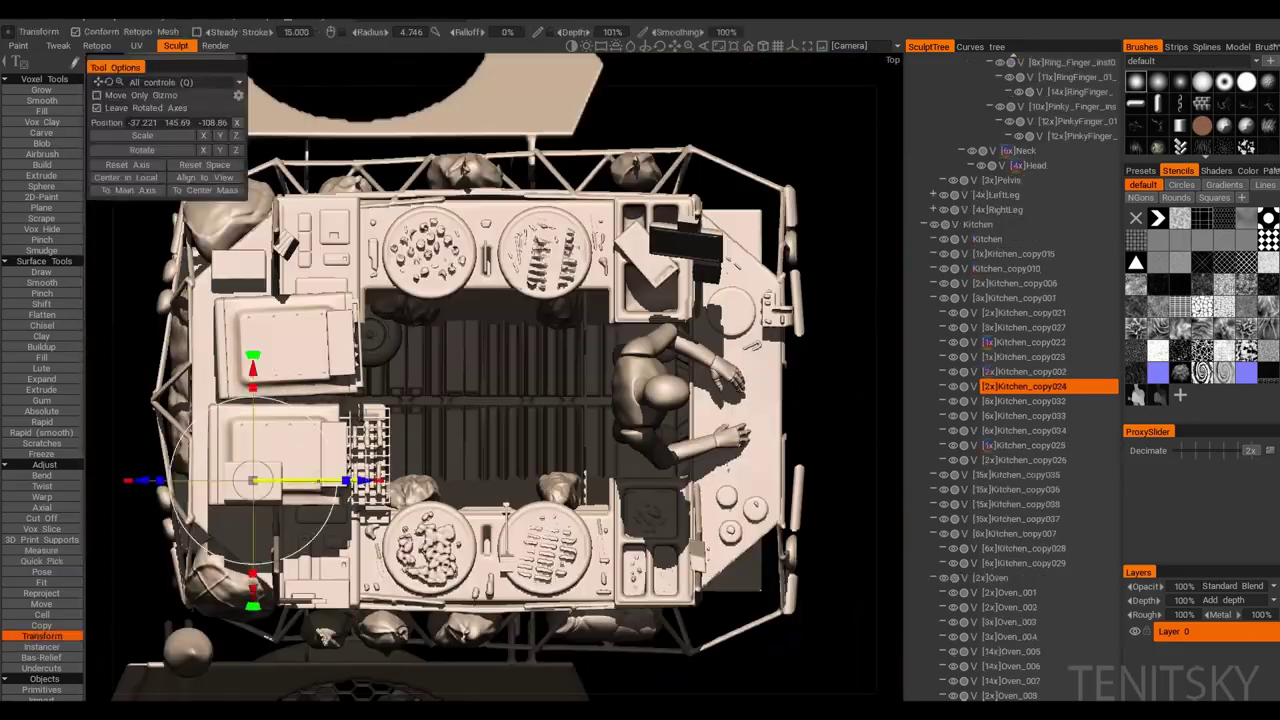
left_click_drag(450, 420, 585, 330)
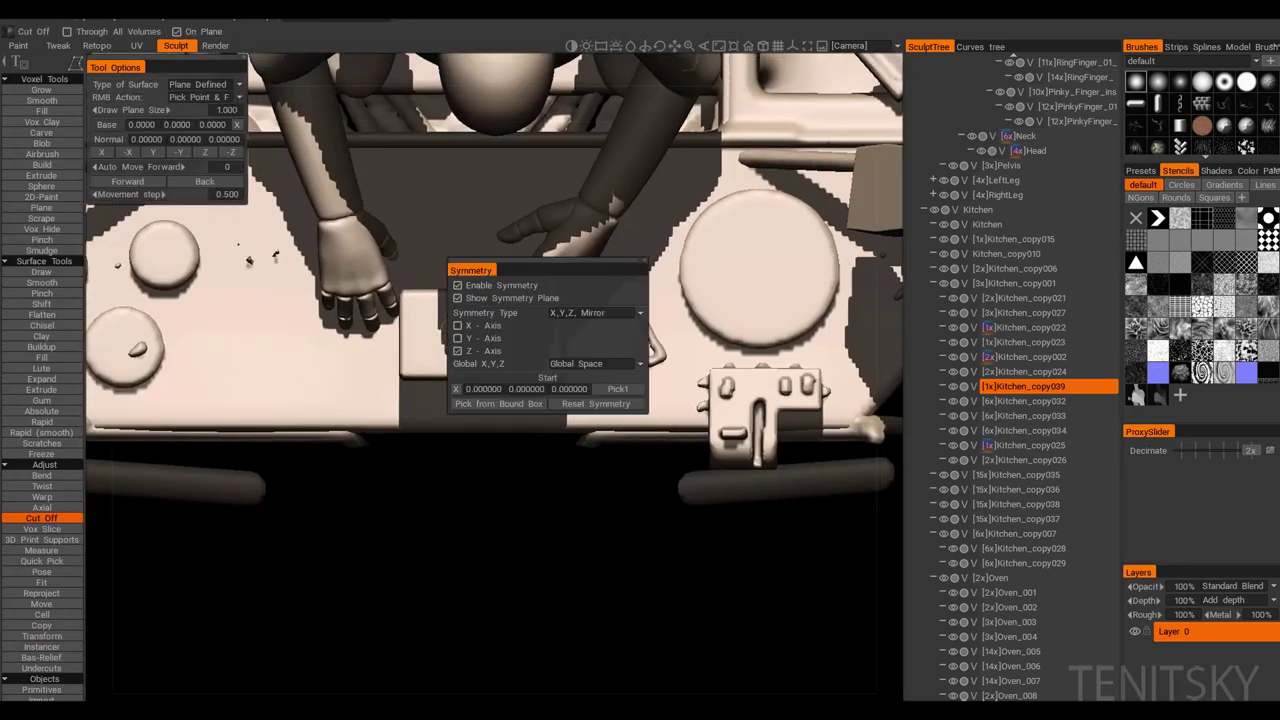
Step: Resample the perforated block to 4x, then 5x resolution
left_click_drag(585, 330, 498, 322)
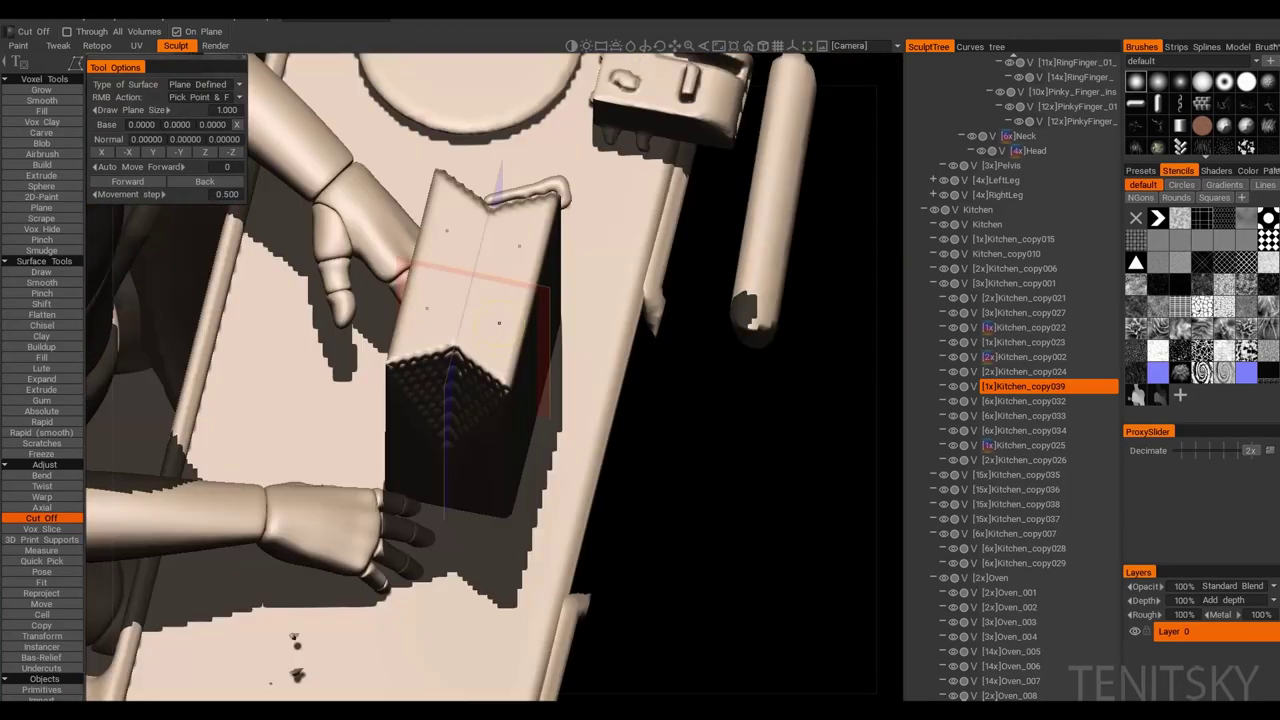
key("Return")
mouse_move(420, 380)
left_mouse_down()
mouse_move(368, 316)
mouse_move(402, 412)
mouse_move(460, 380)
mouse_move(440, 360)
mouse_move(420, 390)
left_mouse_up()
left_click_drag(563, 486, 603, 371)
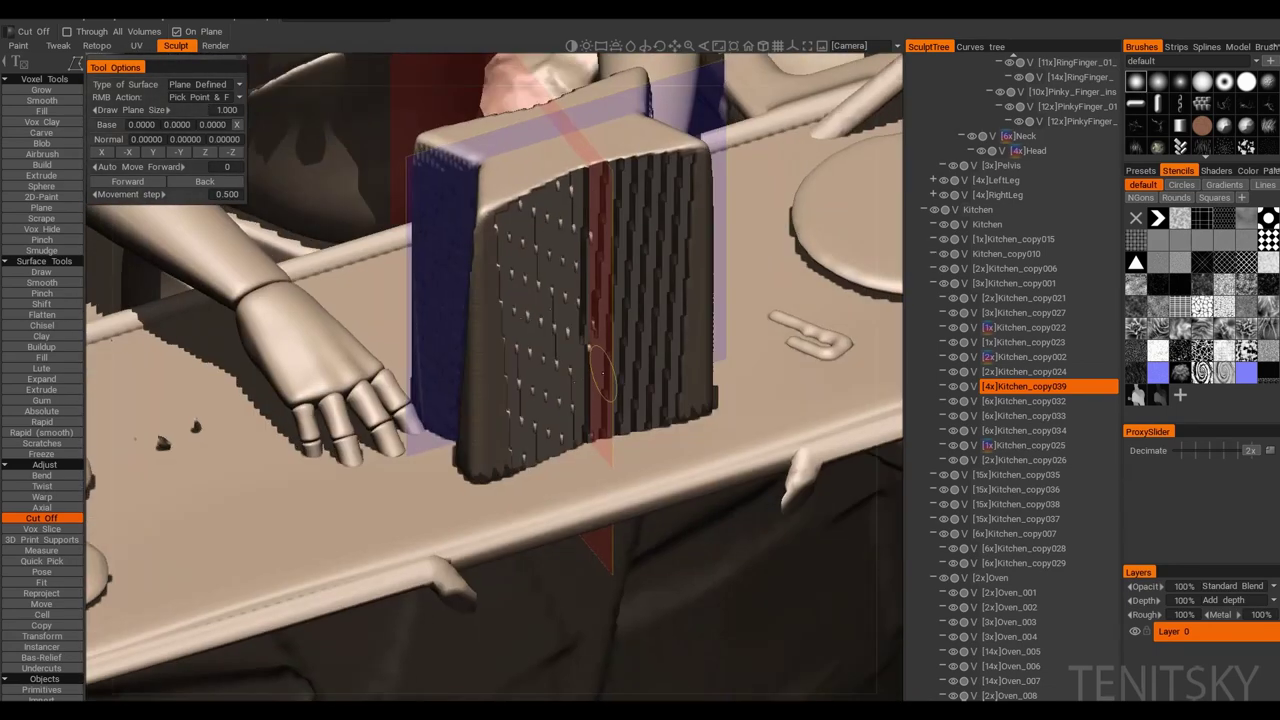
key("Return")
left_click_drag(500, 400, 580, 330)
Step: Cut a piece off the block into a new volume, Kitchen_copy040
left_click(492, 352)
left_click_drag(492, 352, 160, 540)
left_click(41, 636)
key("f")
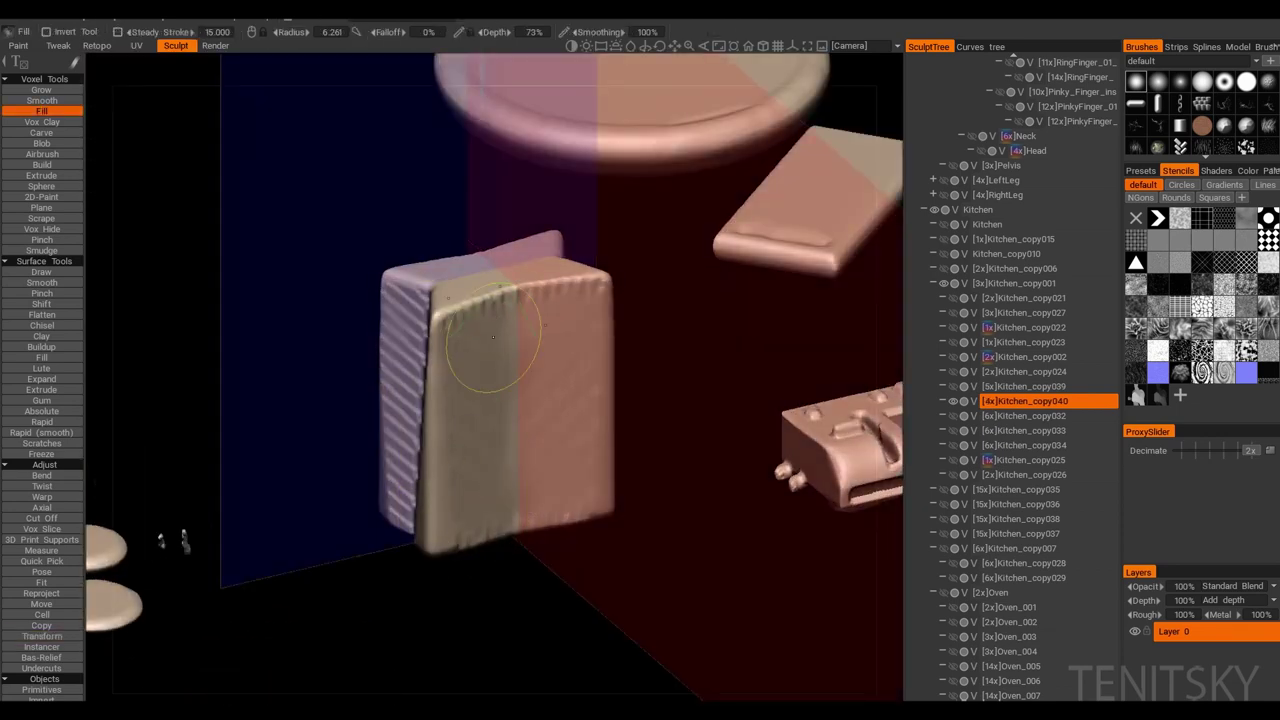
Step: Trim Kitchen_copy040 from Top view into a hollow star-outlined container and pinch its edges
left_click_drag(493, 337, 465, 537)
left_click_drag(371, 697, 751, 603)
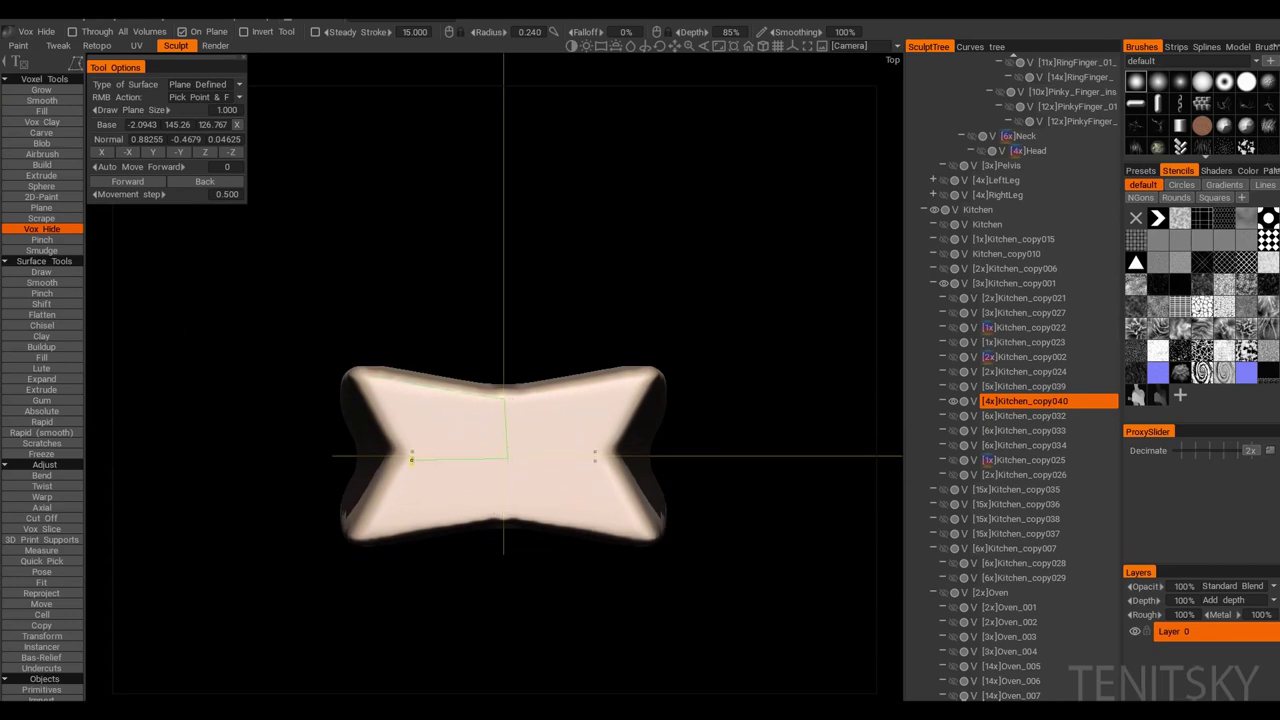
left_click_drag(751, 603, 509, 415)
scroll(886, 543, "up", 2)
left_click_drag(518, 322, 518, 456)
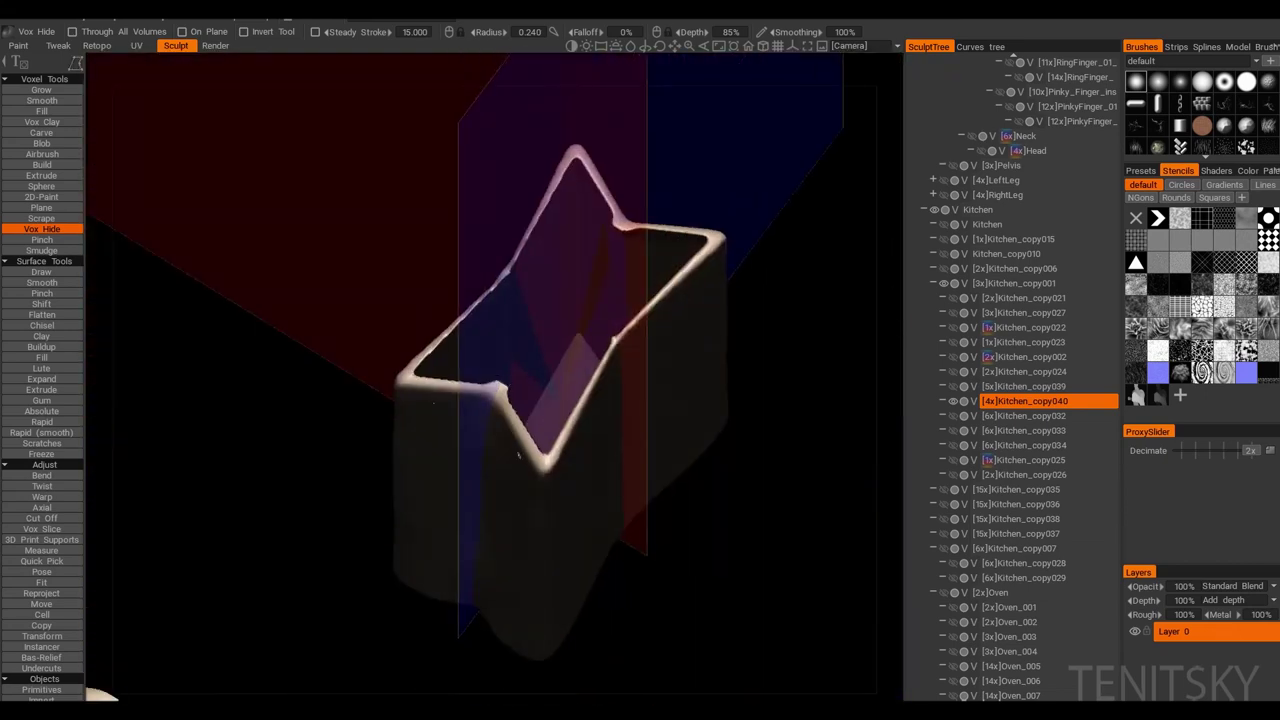
left_click_drag(449, 432, 114, 609)
left_click(41, 293)
left_click(41, 293)
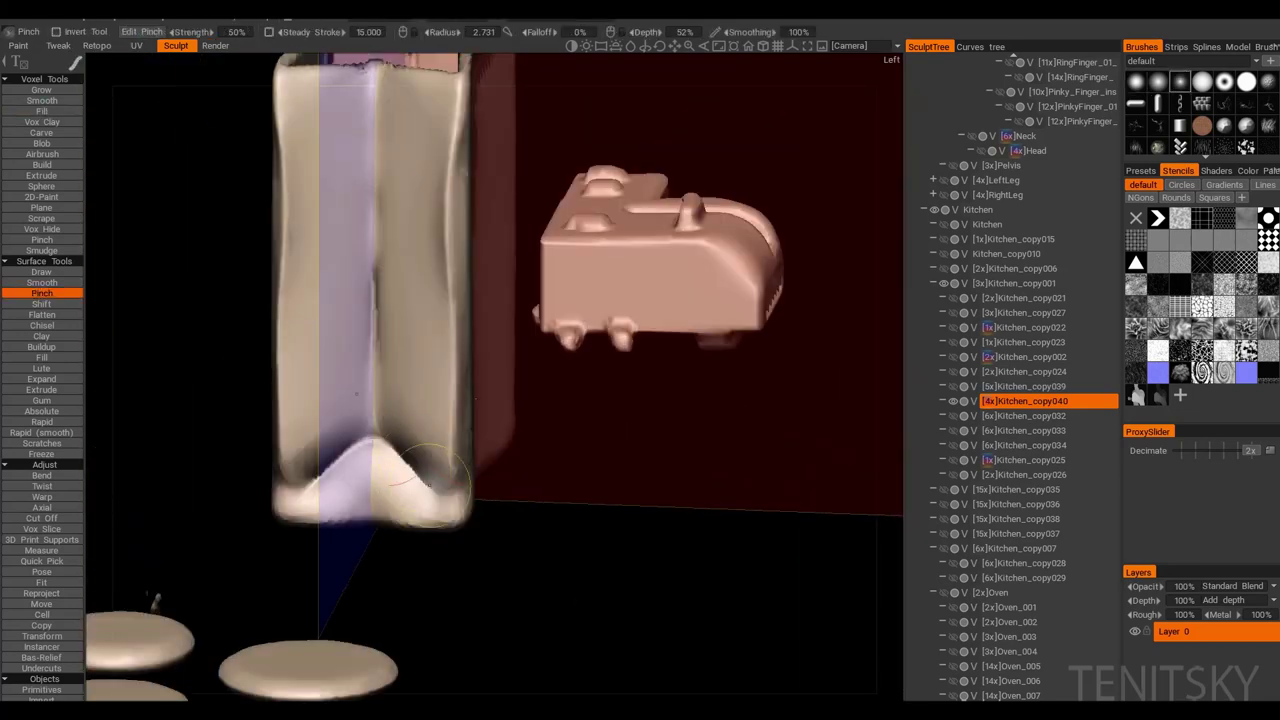
Step: Refine the open box's walls with symmetric pinching and smoothing
left_click_drag(430, 485, 520, 440)
left_click_drag(453, 502, 453, 560)
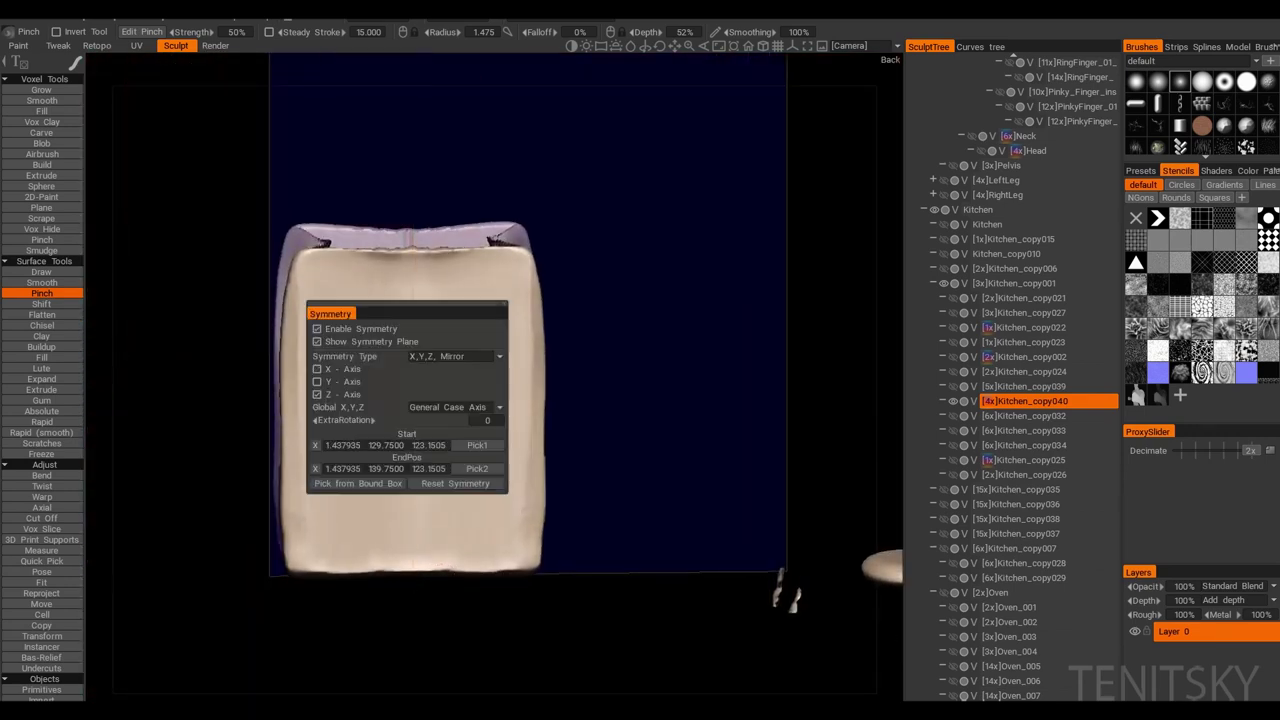
key("s")
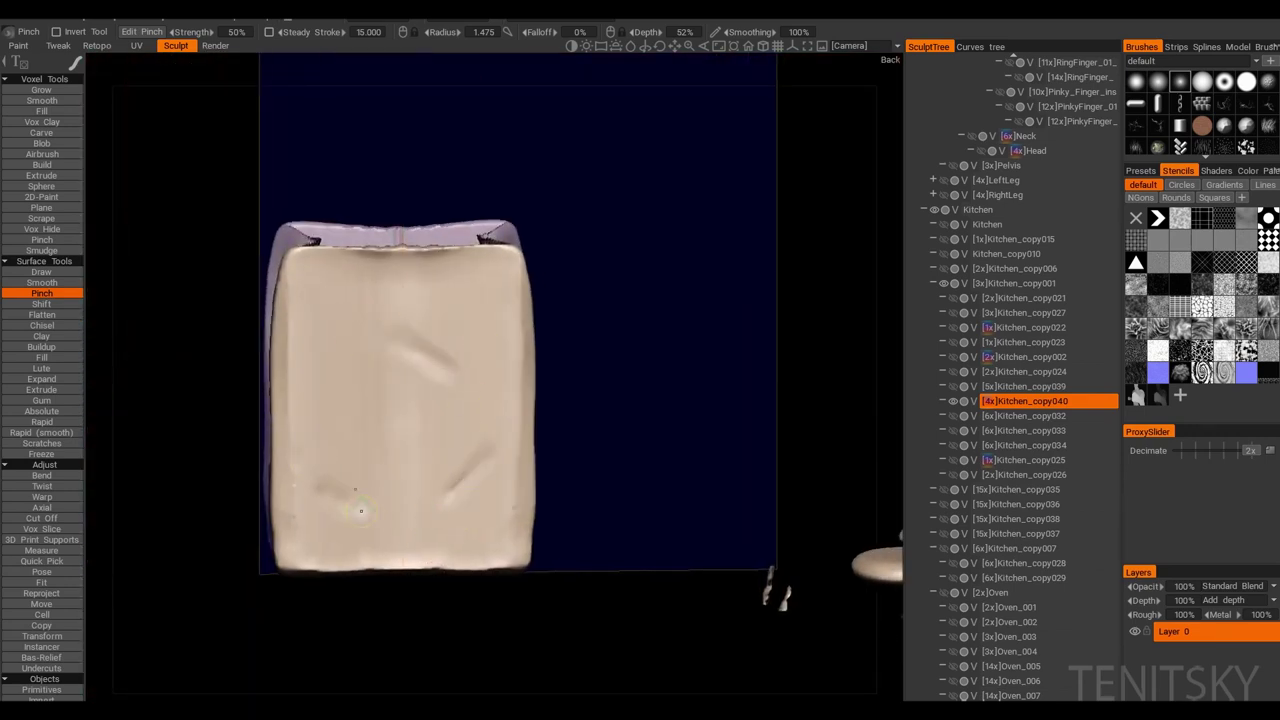
mouse_move(449, 502)
left_mouse_down()
mouse_move(505, 465)
mouse_move(460, 485)
mouse_move(330, 330)
left_mouse_up()
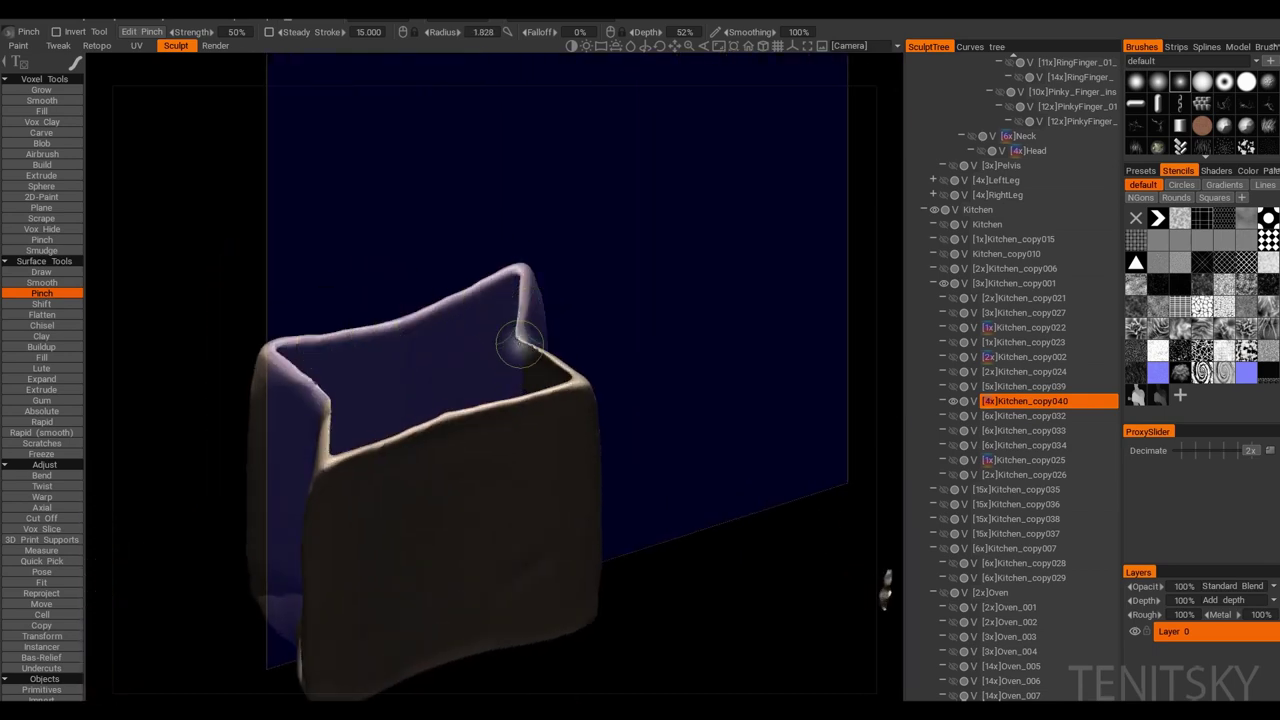
left_click_drag(519, 345, 560, 330)
Step: Move the box onto the counter in Front view and smooth its front face
left_click(41, 518)
left_click_drag(520, 380, 550, 392)
left_click(41, 636)
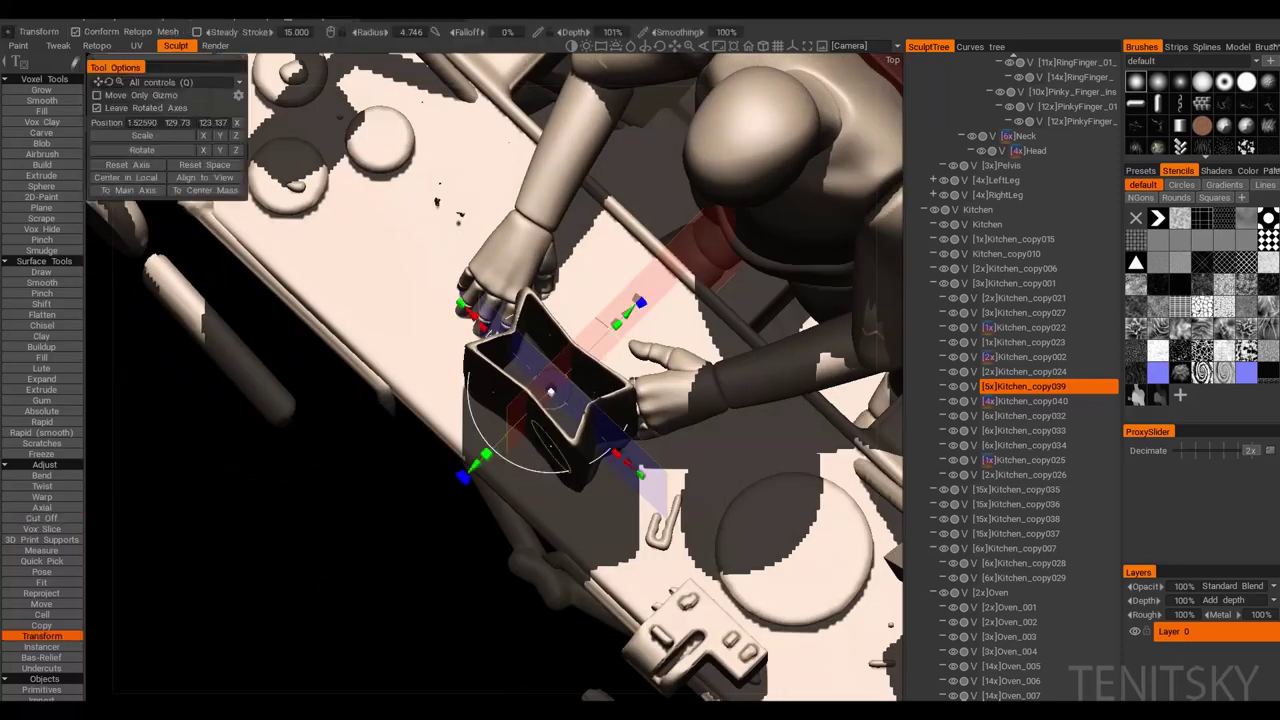
key("KP_1")
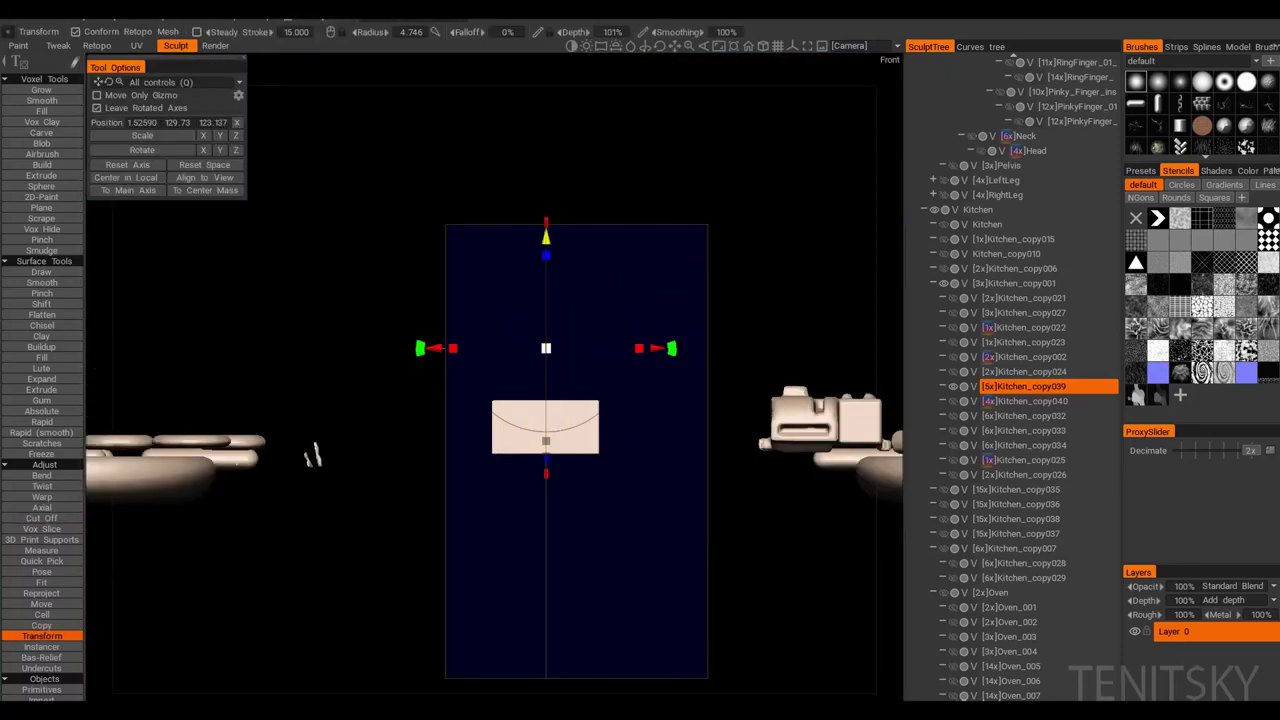
left_click_drag(313, 455, 486, 423)
left_click(41, 571)
mouse_move(700, 410)
left_mouse_down()
mouse_move(622, 452)
mouse_move(560, 420)
mouse_move(650, 380)
mouse_move(703, 392)
mouse_move(640, 430)
left_mouse_up()
left_click(41, 100)
mouse_move(470, 393)
left_mouse_down()
mouse_move(599, 430)
mouse_move(650, 400)
mouse_move(560, 450)
mouse_move(480, 390)
left_mouse_up()
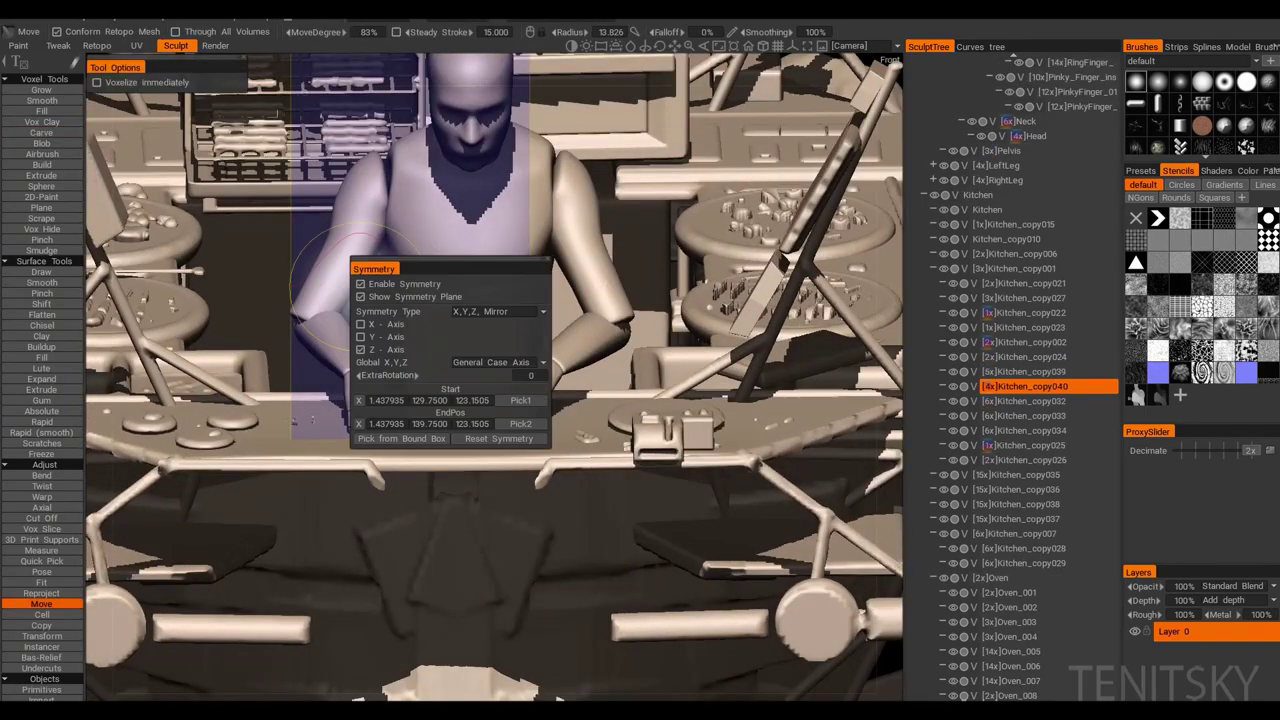
Step: Select Kitchen_copy039 to reposition it between the mannequin's hands
left_click_drag(360, 290, 388, 420)
left_click_drag(364, 466, 560, 491)
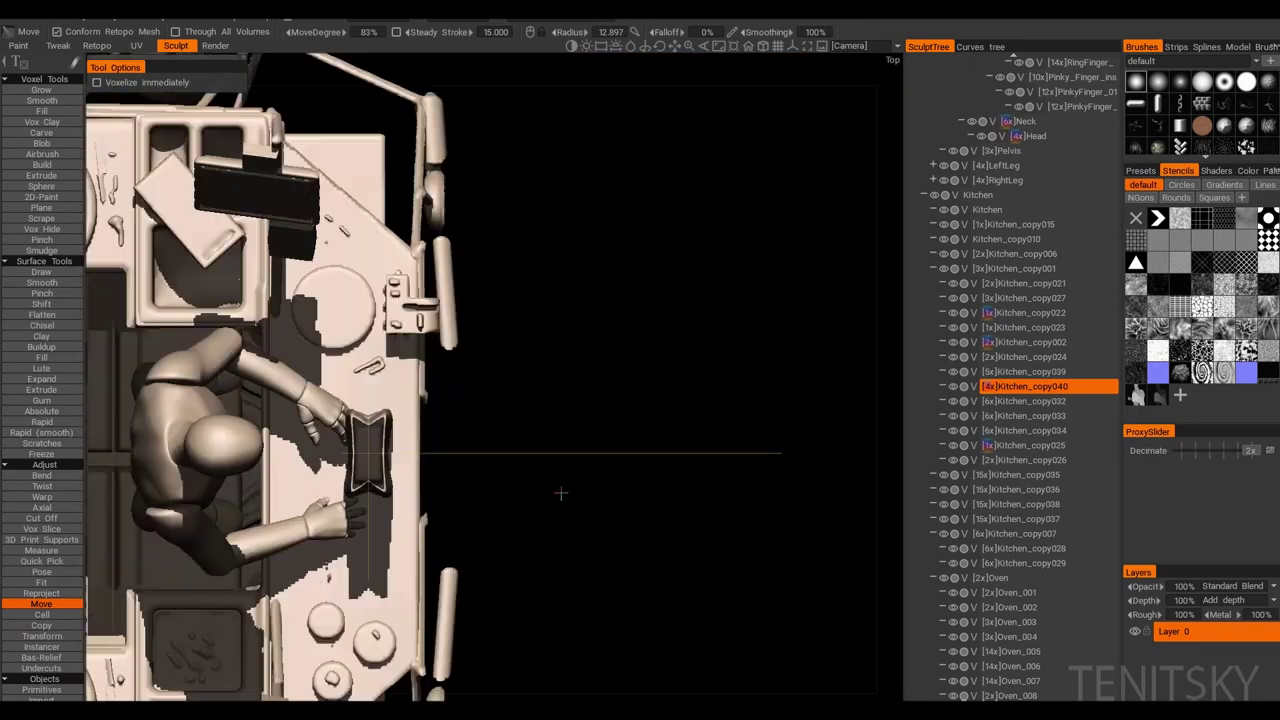
left_click(41, 636)
scroll(1040, 386, "up", 1)
left_click(1040, 386)
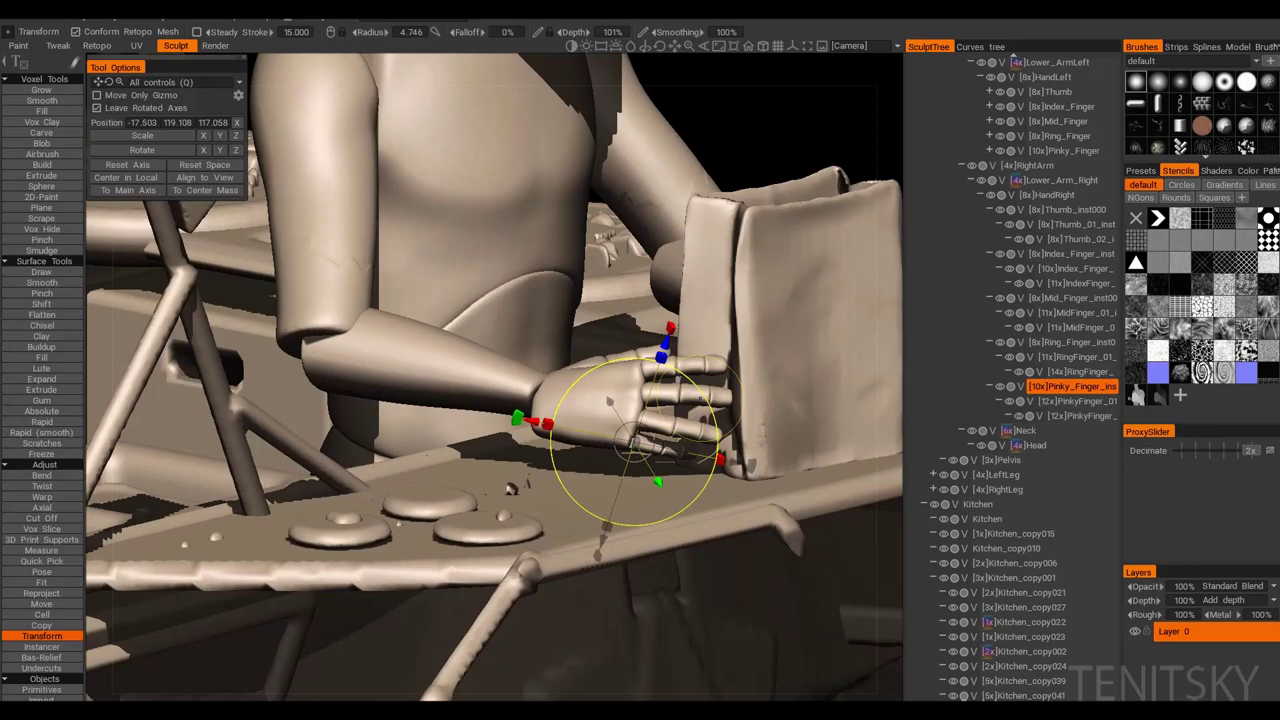
Step: Select the ring finger joints and rotate the left hand alongside the container
left_click(690, 402)
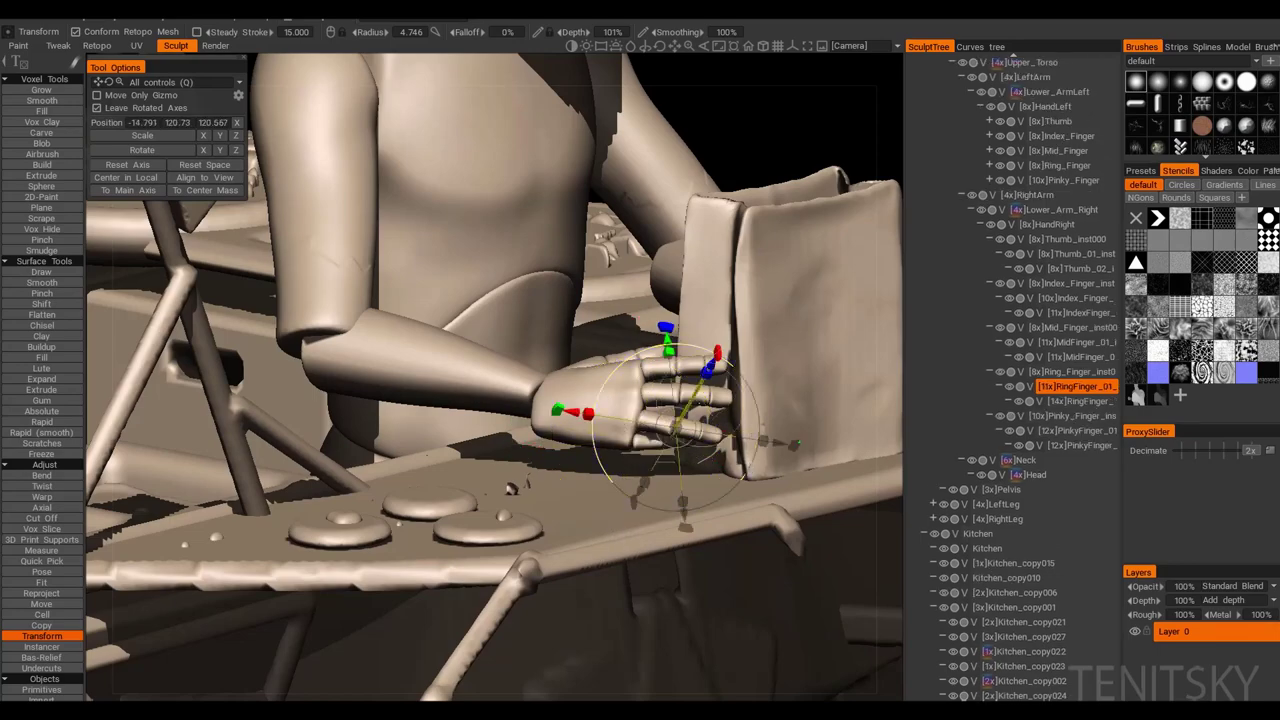
left_click(665, 410)
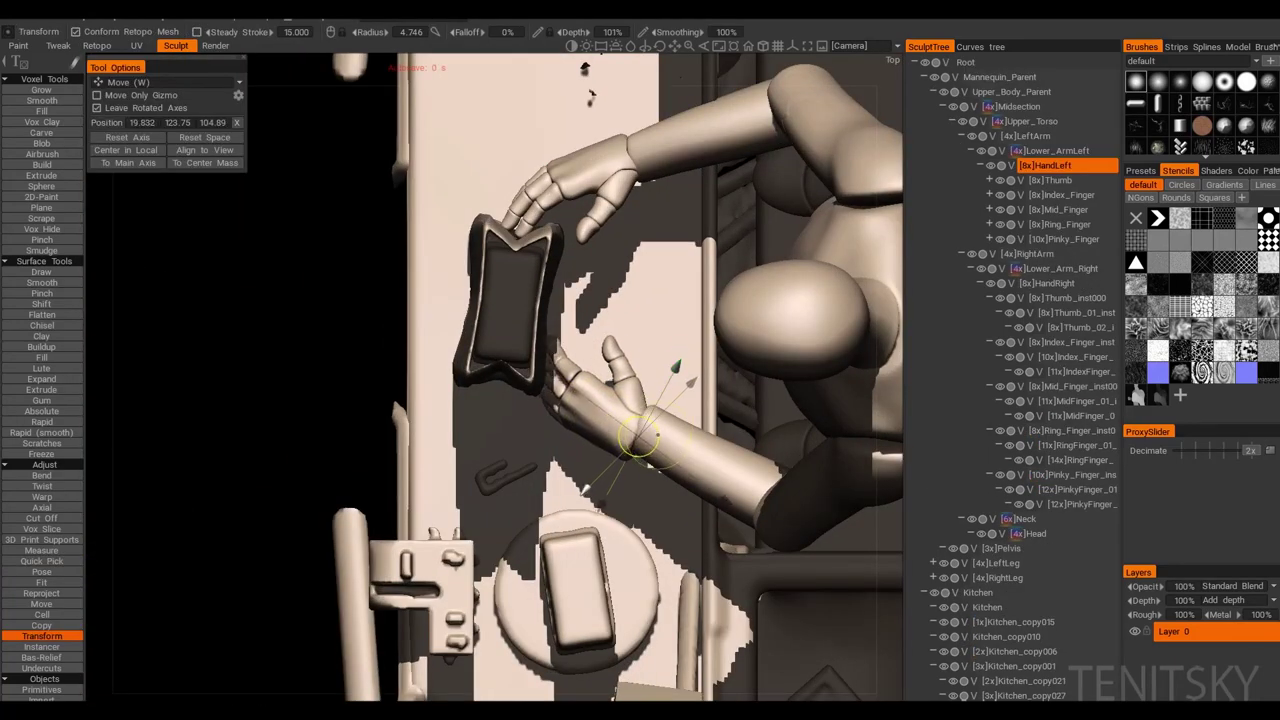
mouse_move(585, 68)
right_mouse_down()
mouse_move(272, 172)
mouse_move(560, 240)
mouse_move(560, 200)
mouse_move(670, 210)
right_mouse_up()
key("q")
Step: Move prop Kitchen_copy042 to the right end of the cockpit counter
scroll(634, 389, "up", 5)
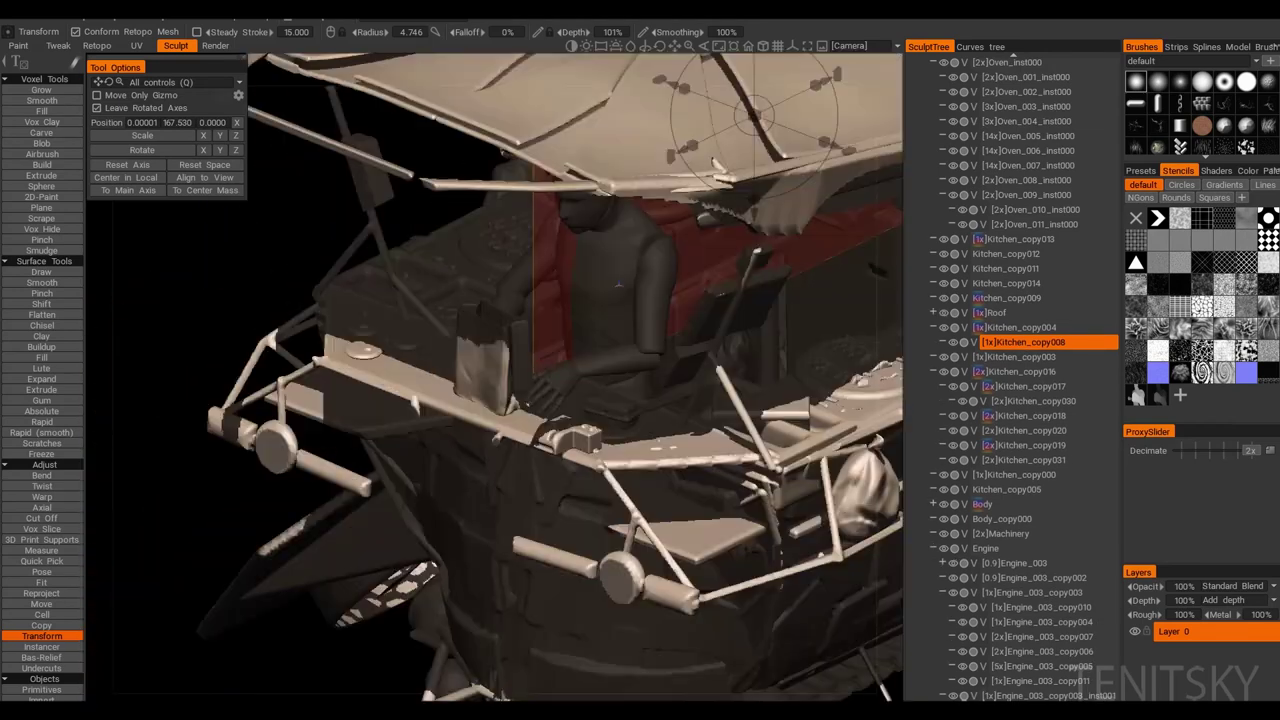
left_click(634, 389)
right_click_drag(634, 389, 690, 395)
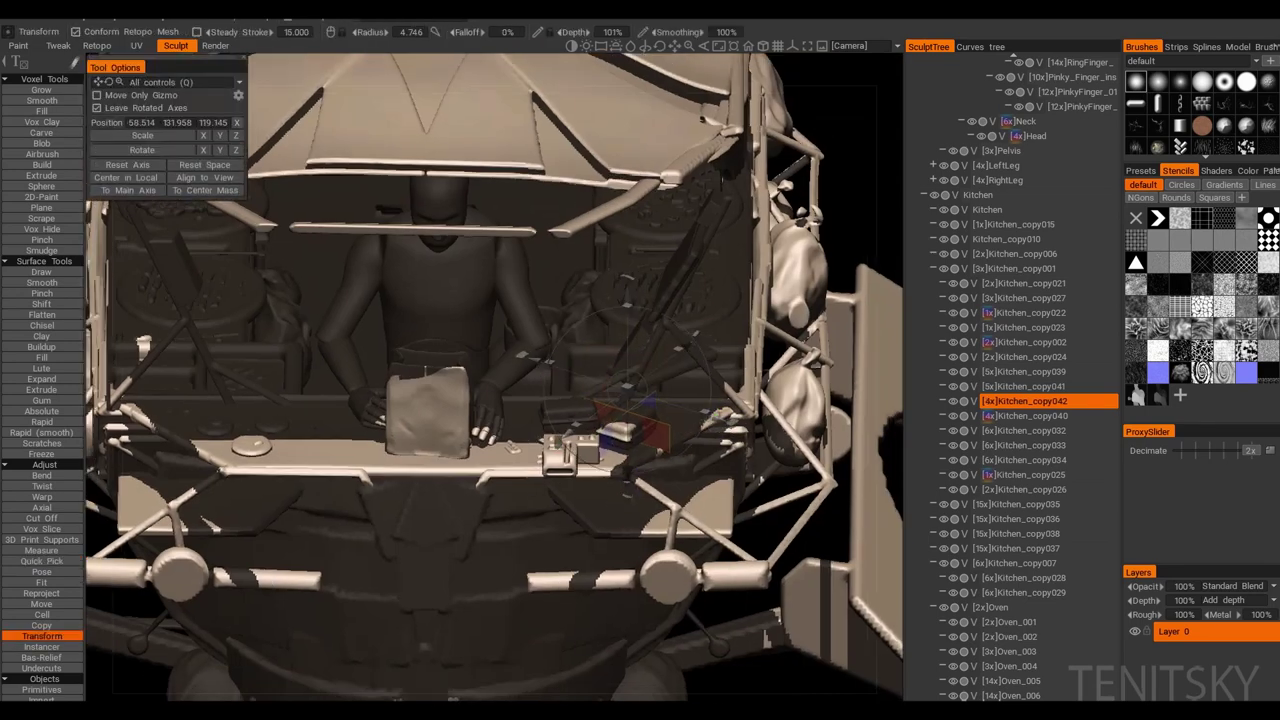
key("q")
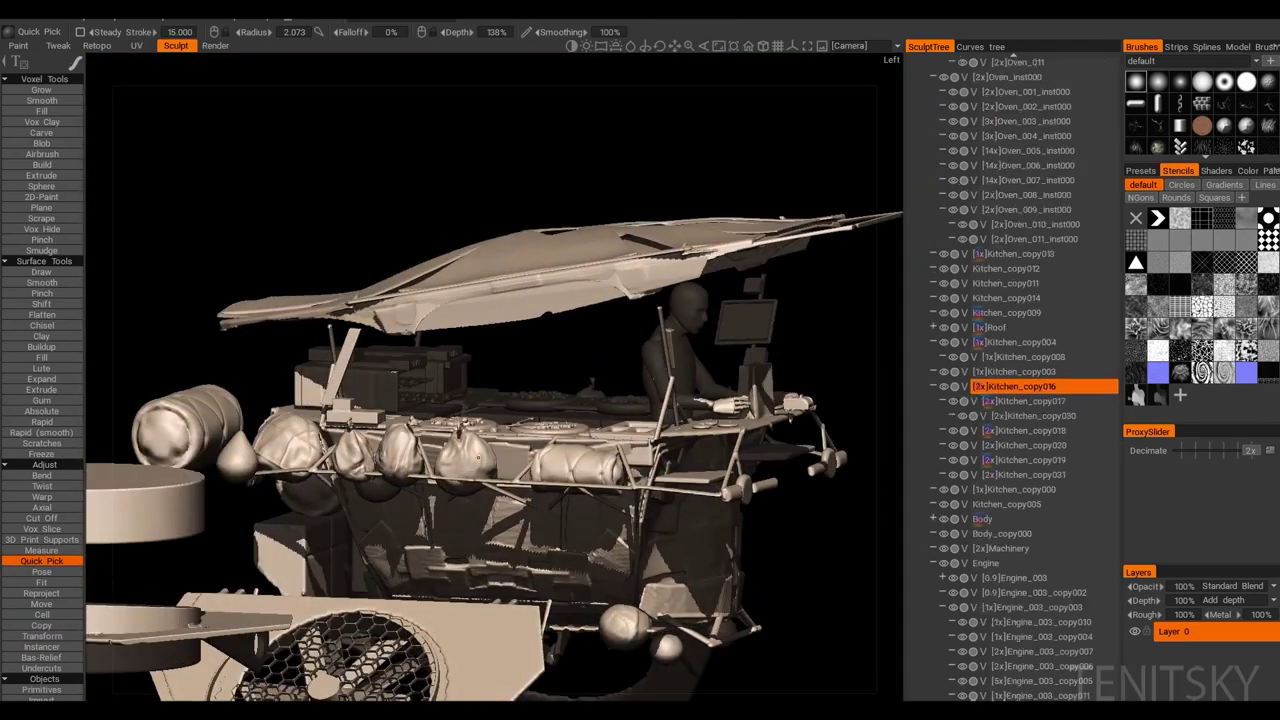
Step: Check the roof cylinder with Quick Pick, then hide the side panels
key("t")
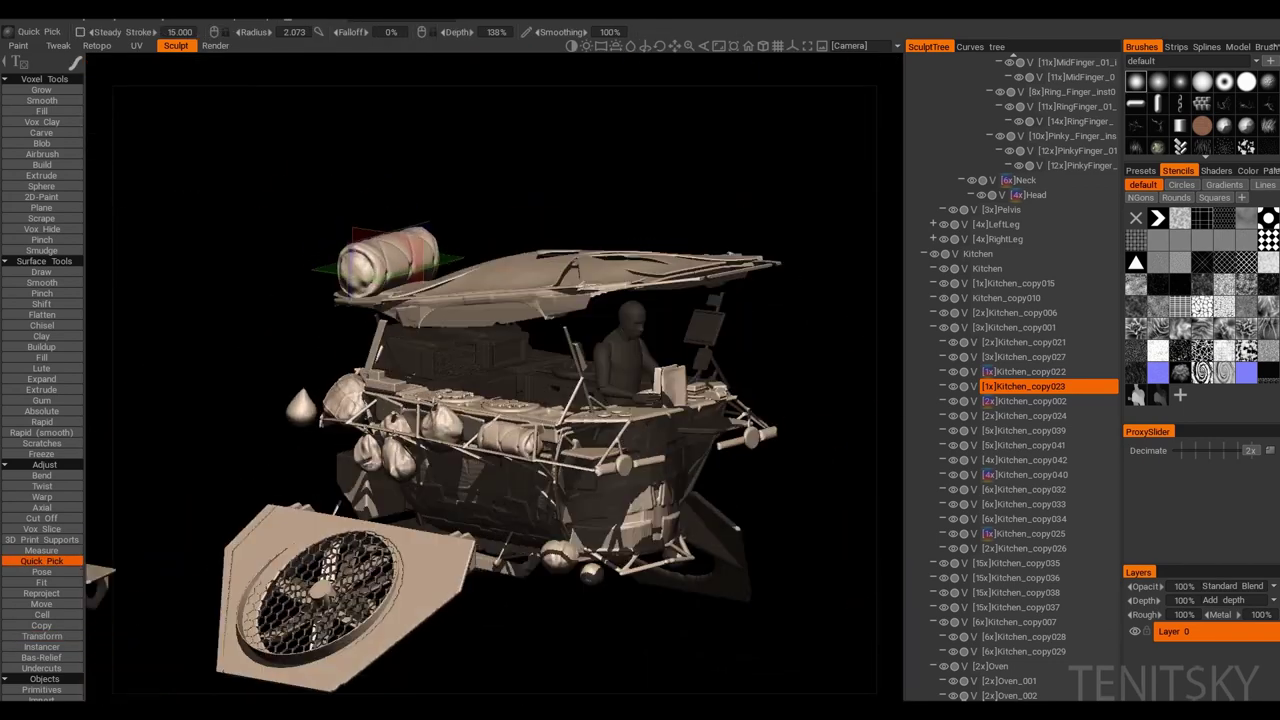
key("t")
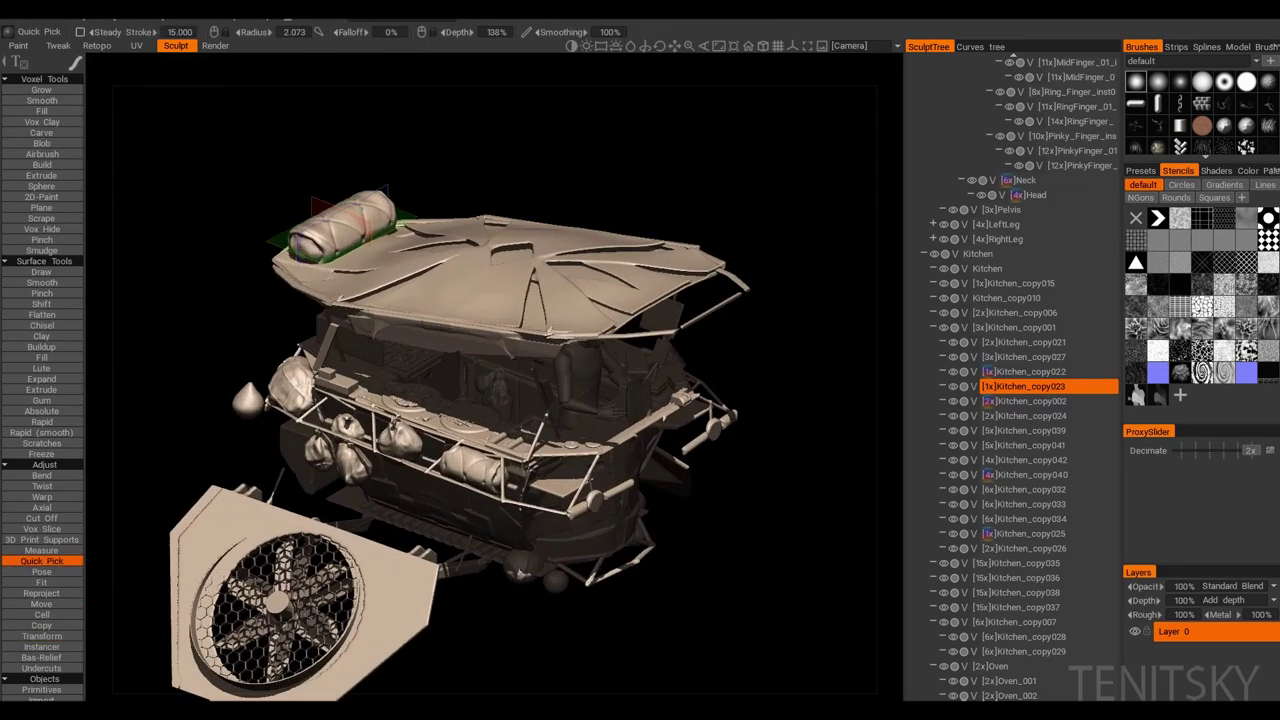
key("Escape")
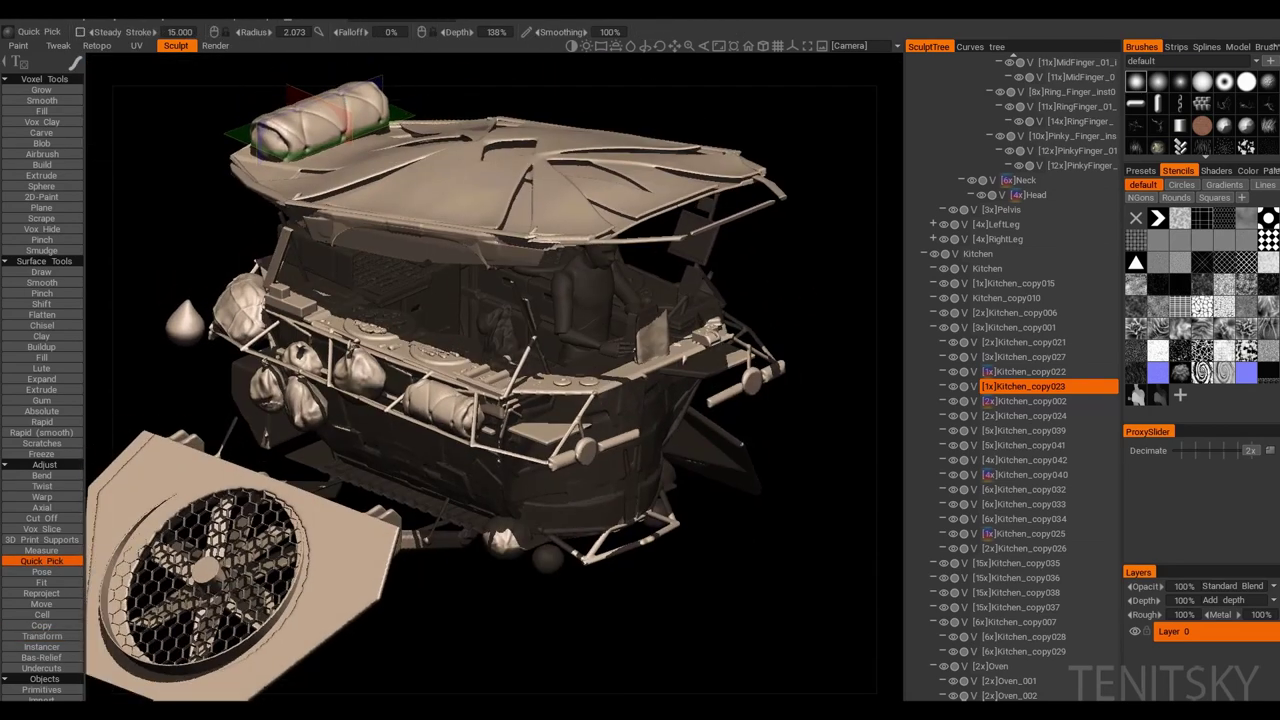
key("Tab")
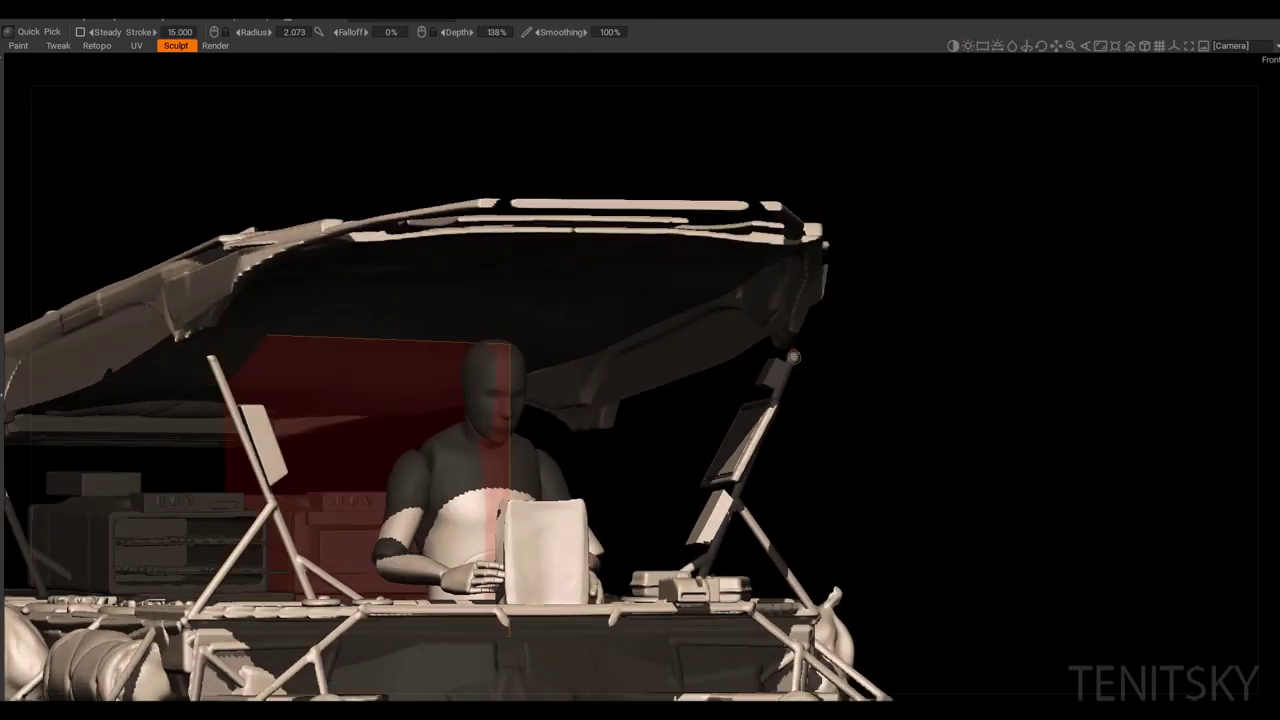
key("Tab")
key("Tab")
left_click_drag(785, 363, 748, 297)
left_click_drag(784, 340, 755, 290)
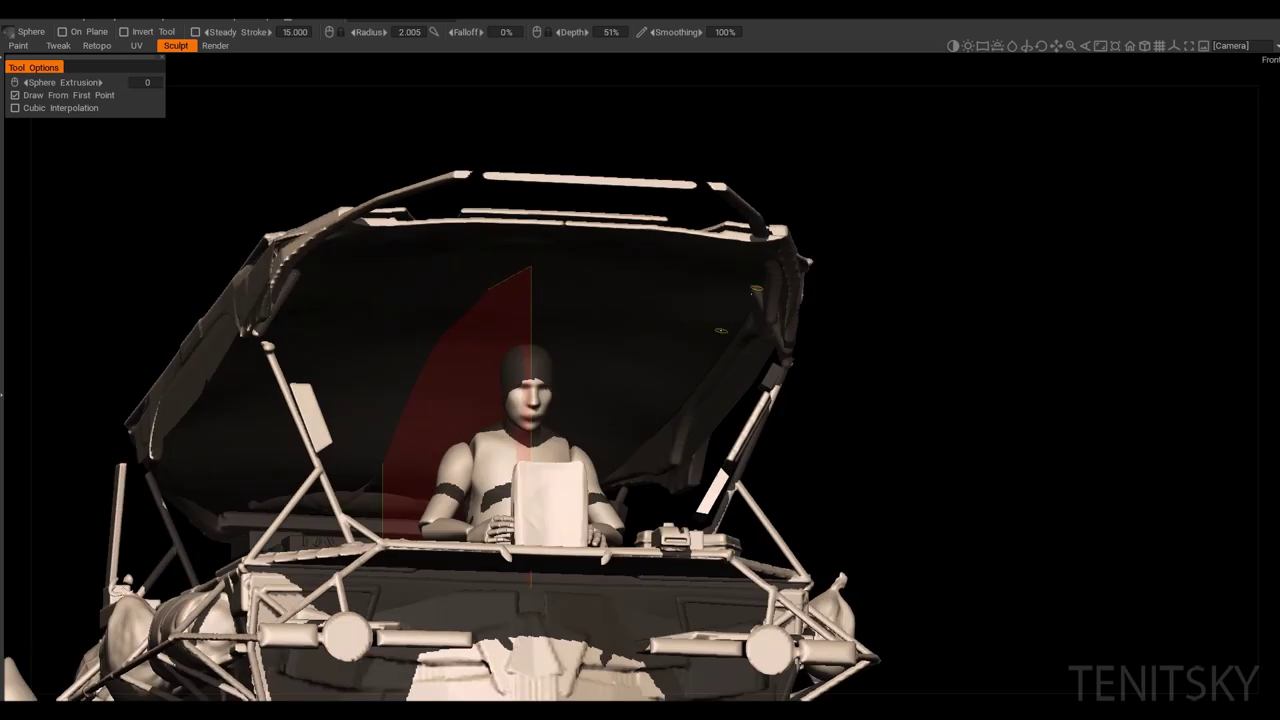
left_click_drag(786, 366, 660, 360)
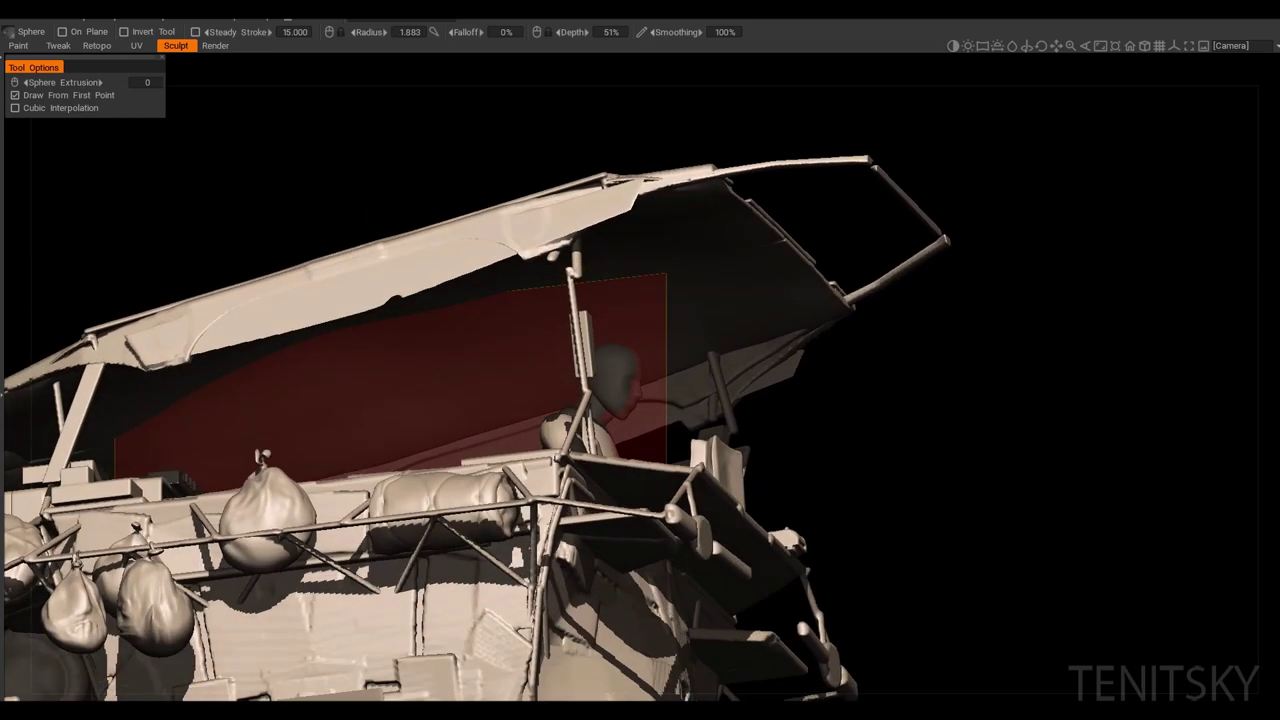
left_click_drag(696, 250, 480, 350)
left_click_drag(563, 301, 510, 313)
key("Tab")
left_click(41, 186)
key("Tab")
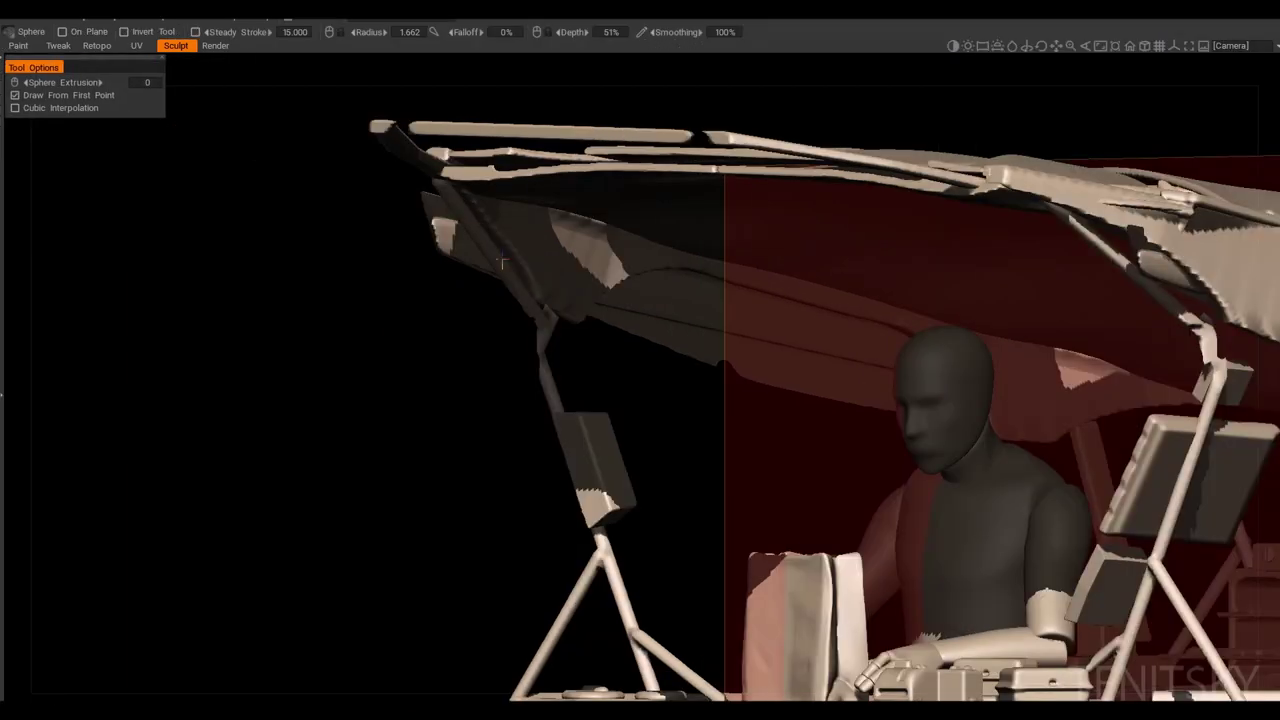
left_click_drag(558, 327, 503, 258)
left_click(503, 250)
left_click_drag(622, 273, 560, 250)
left_click(538, 243)
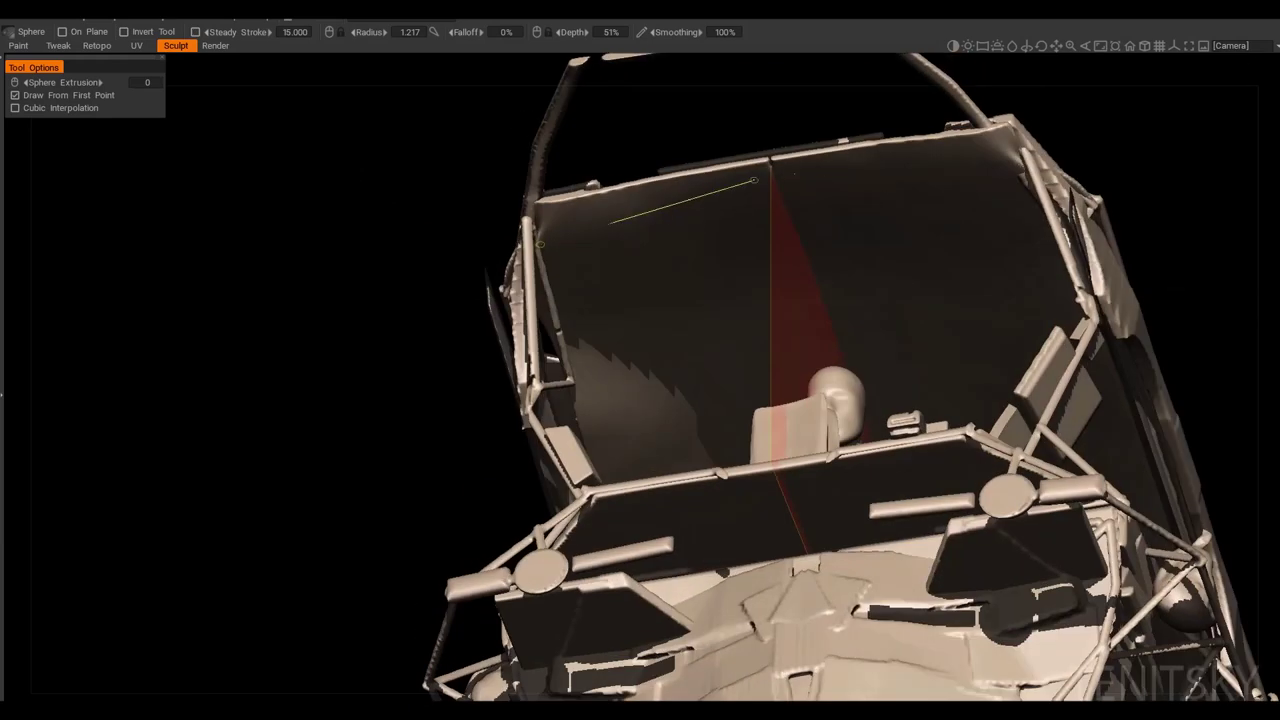
left_click_drag(692, 192, 590, 300)
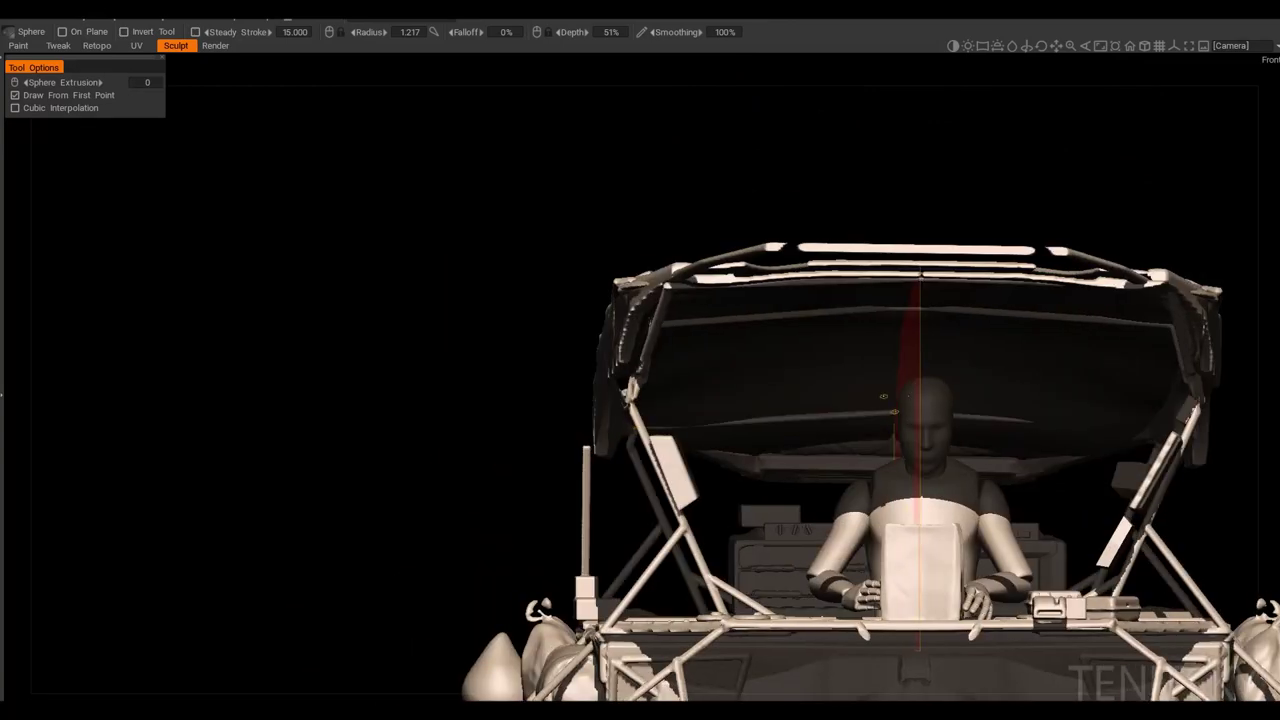
left_click_drag(883, 396, 751, 303)
left_click_drag(829, 415, 800, 300)
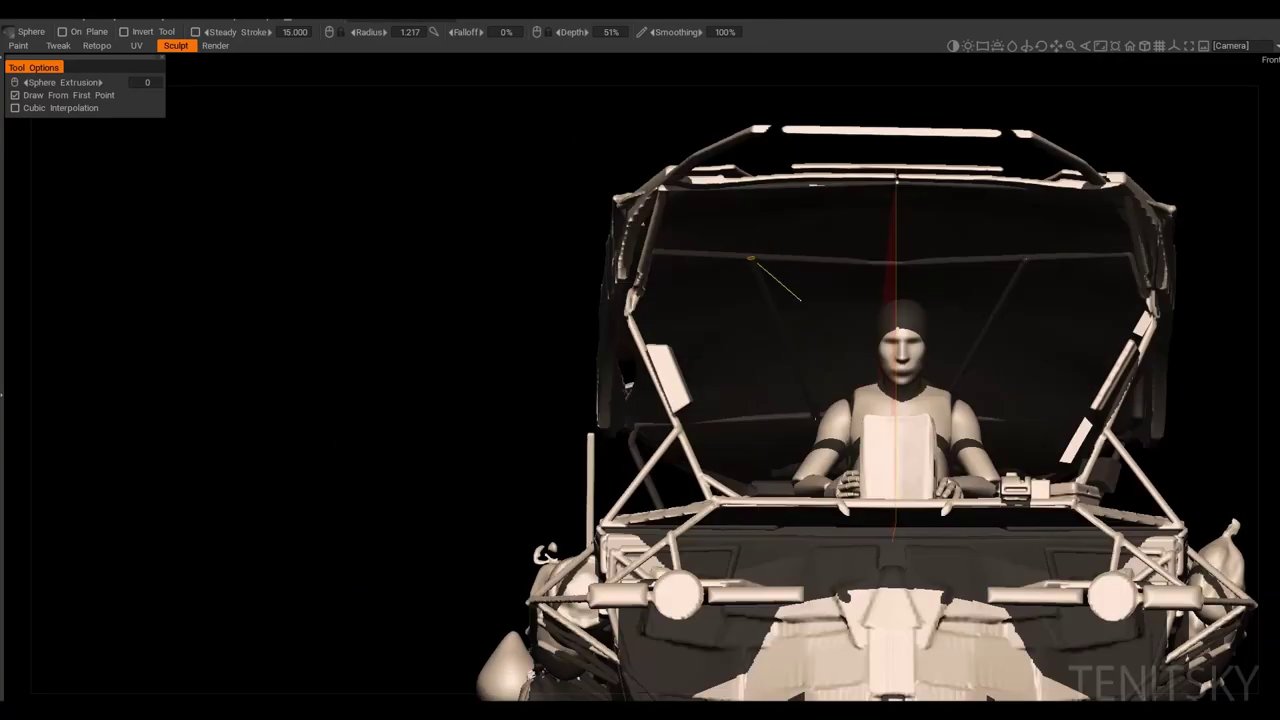
right_click_drag(879, 300, 743, 303)
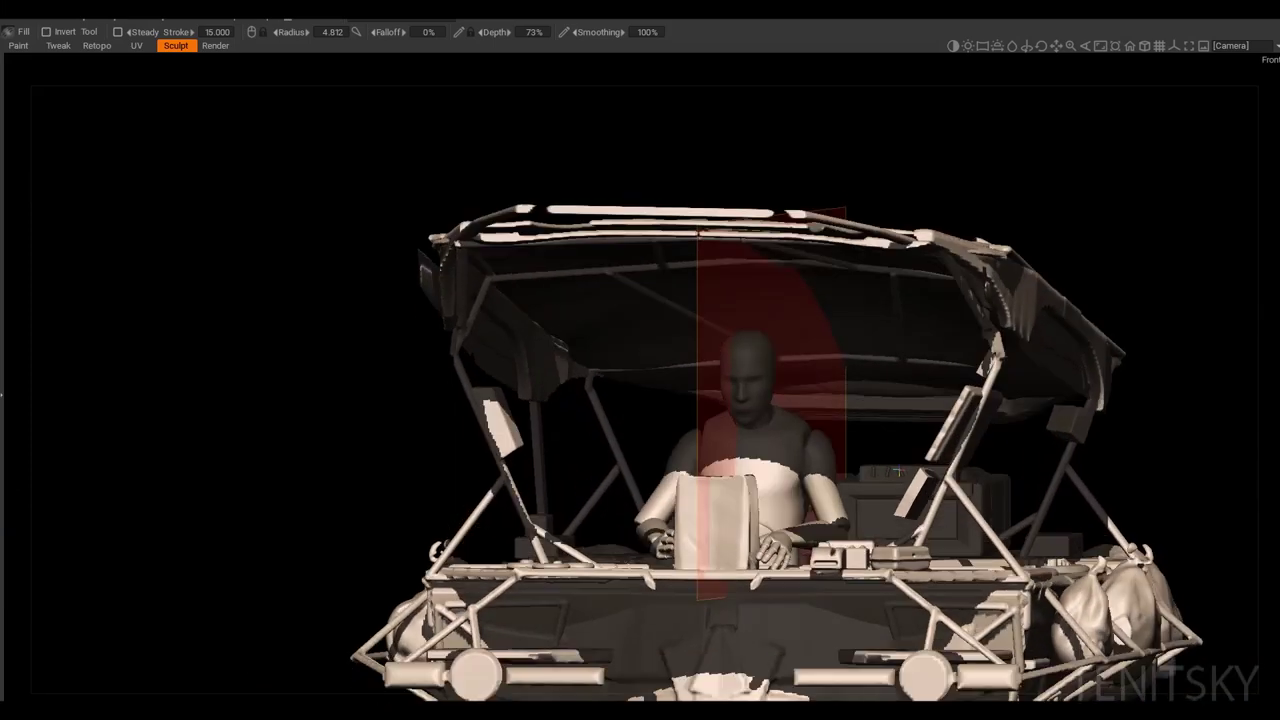
key("Tab")
key("Tab")
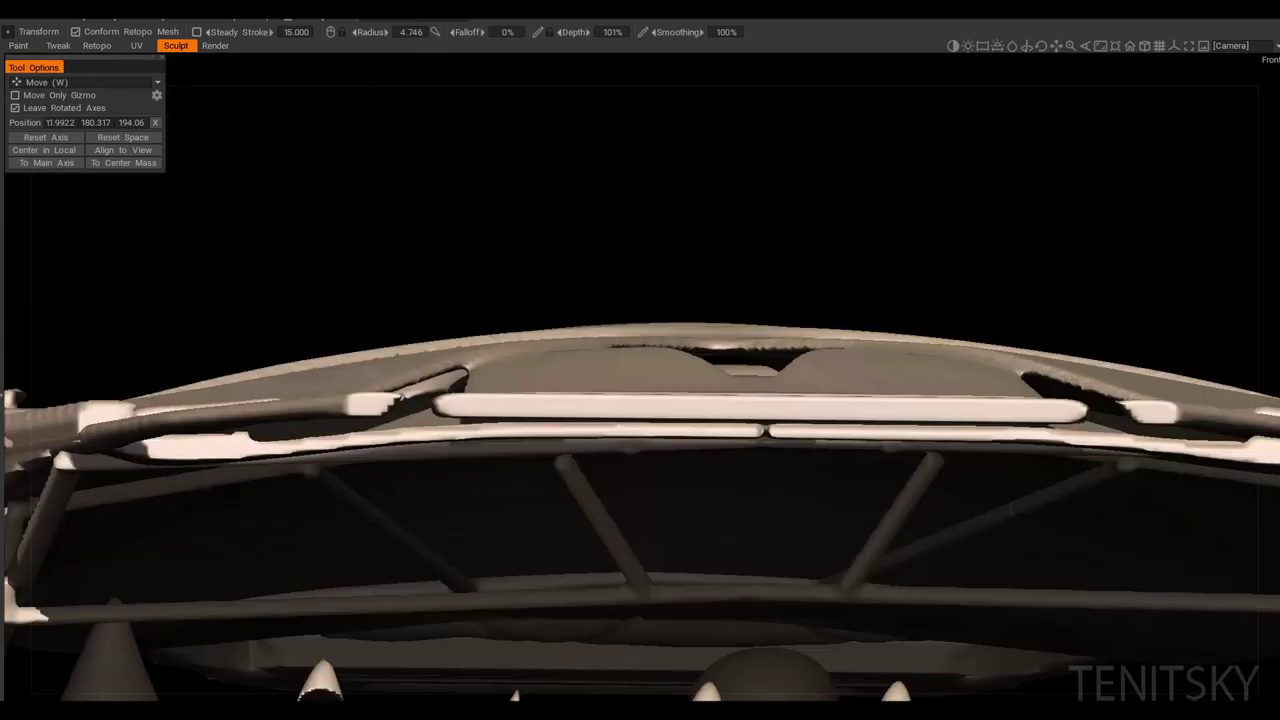
Step: Slice the top off the right teardrop prop with an elliptical Cut Off lasso
left_click_drag(688, 348, 688, 348)
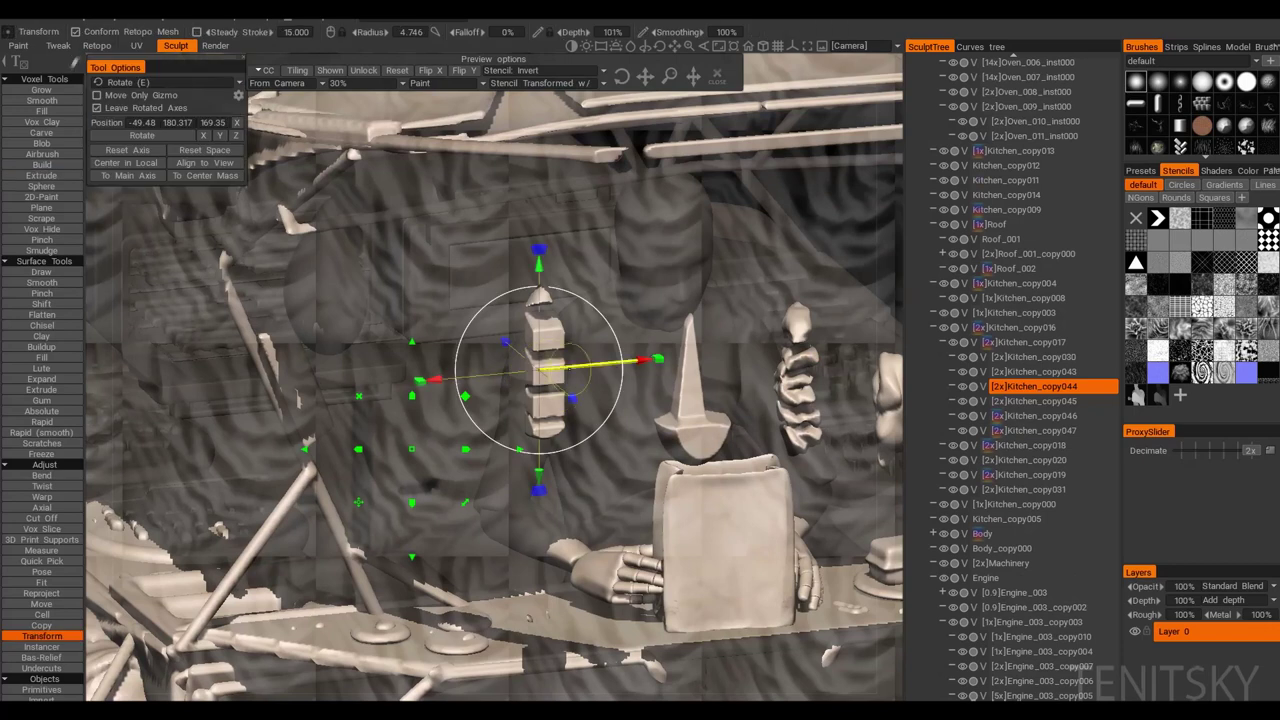
Step: Place a copy of the bead beside the stack of slices
left_click_drag(600, 363, 525, 372, "shift")
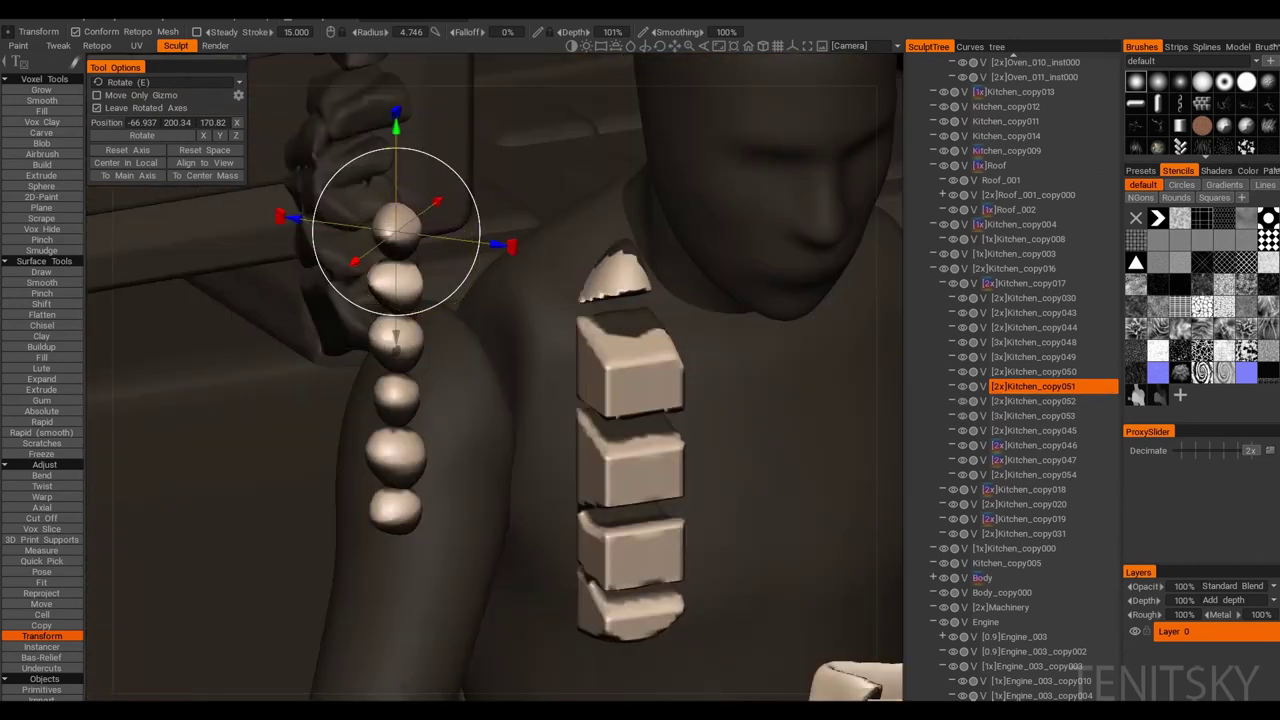
Step: Rename the selected bead in the Sculpt Tree to 'onions'
left_click(1033, 356, "shift")
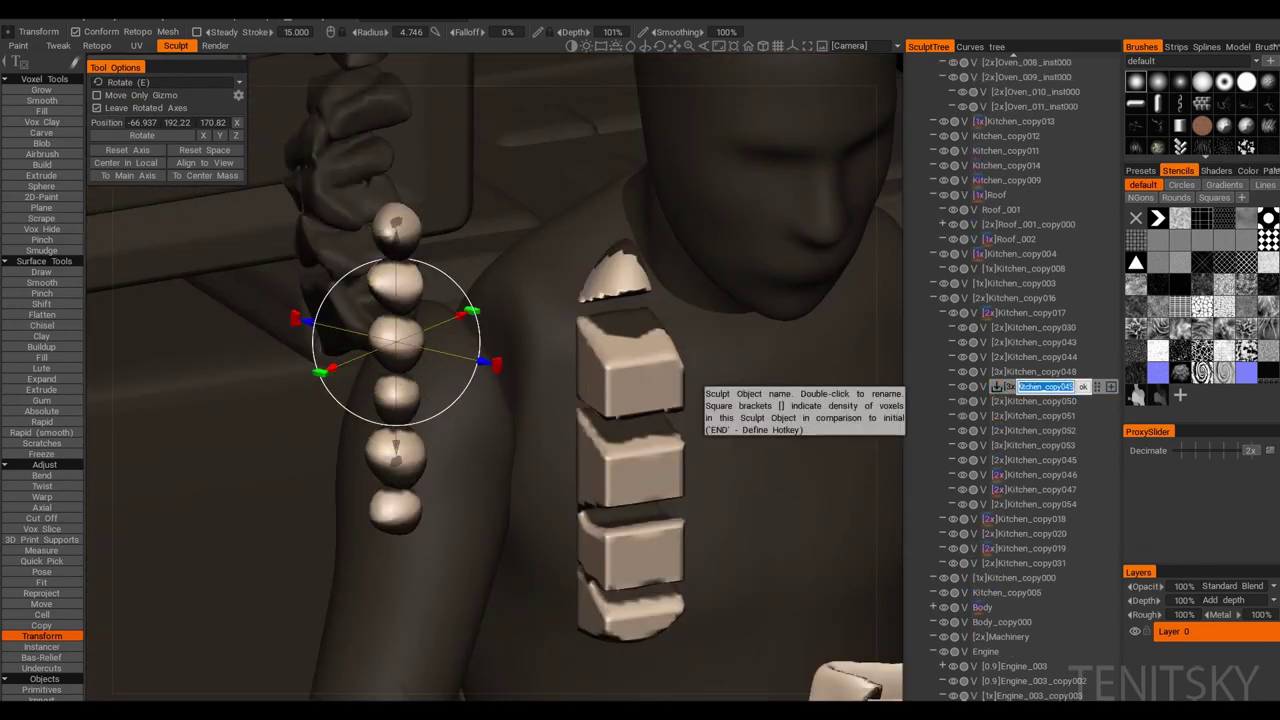
key("Return")
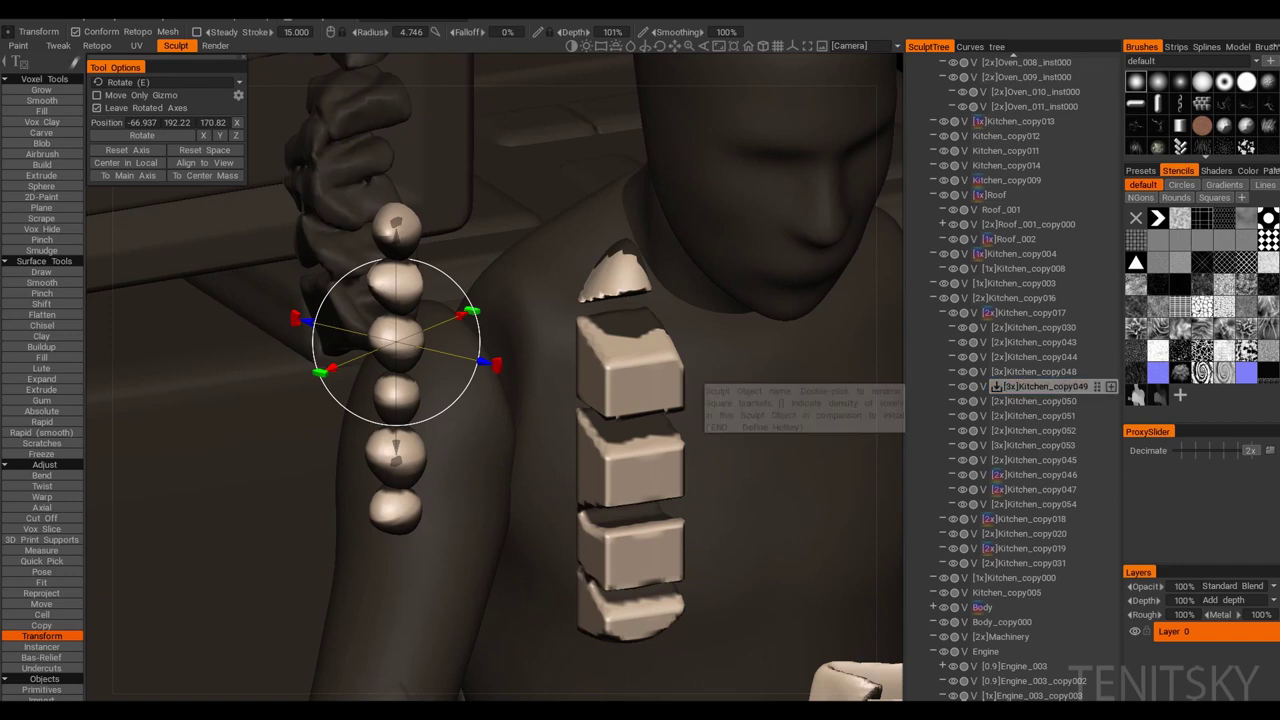
type("onions")
Step: Select the remaining bead objects and choose Change Parent from their context menu
left_click(396, 225)
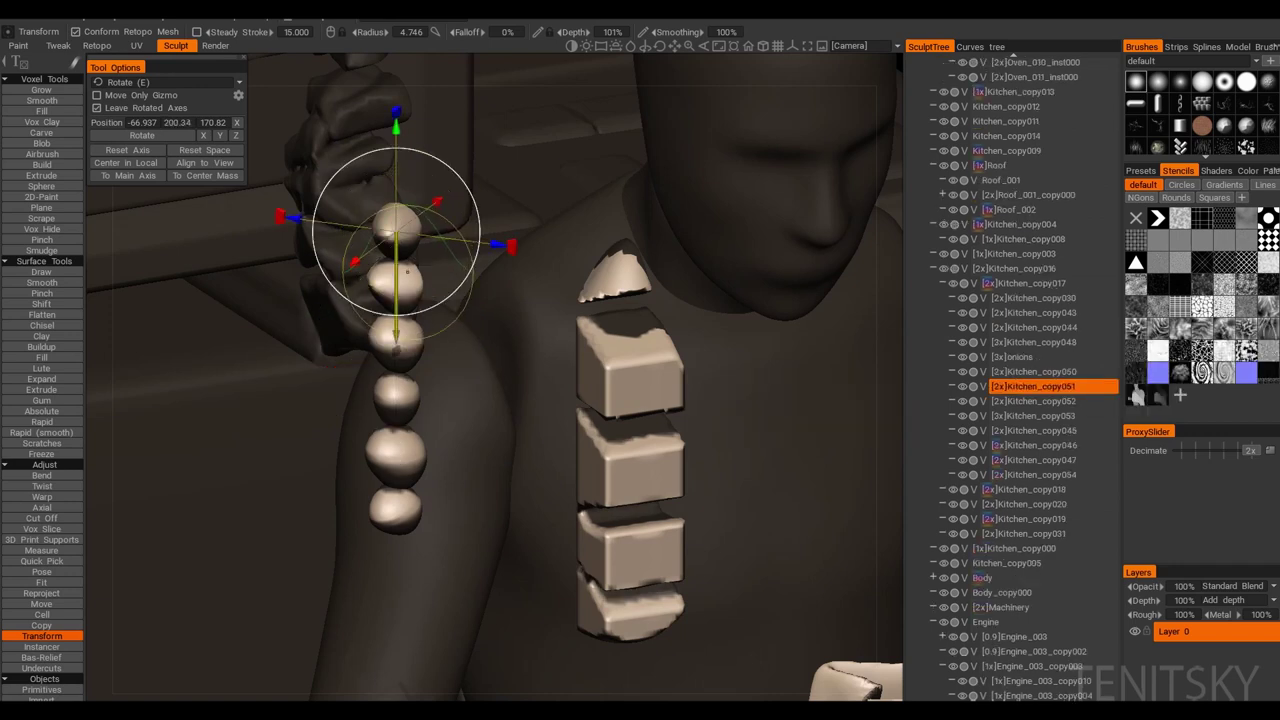
left_click(396, 395)
left_click(396, 510)
right_click(1030, 315)
mouse_move(1000, 501)
left_click(866, 684)
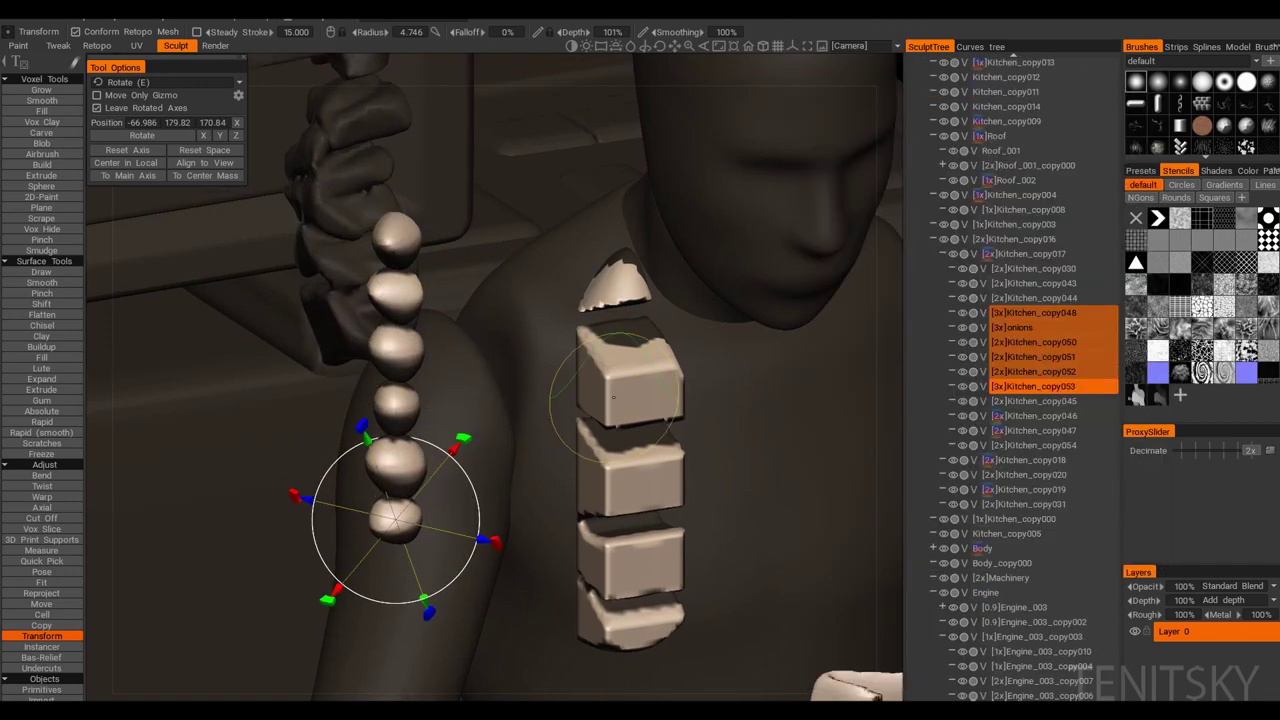
right_click(1030, 371)
mouse_move(1030, 553)
scroll(905, 428, "up", 3)
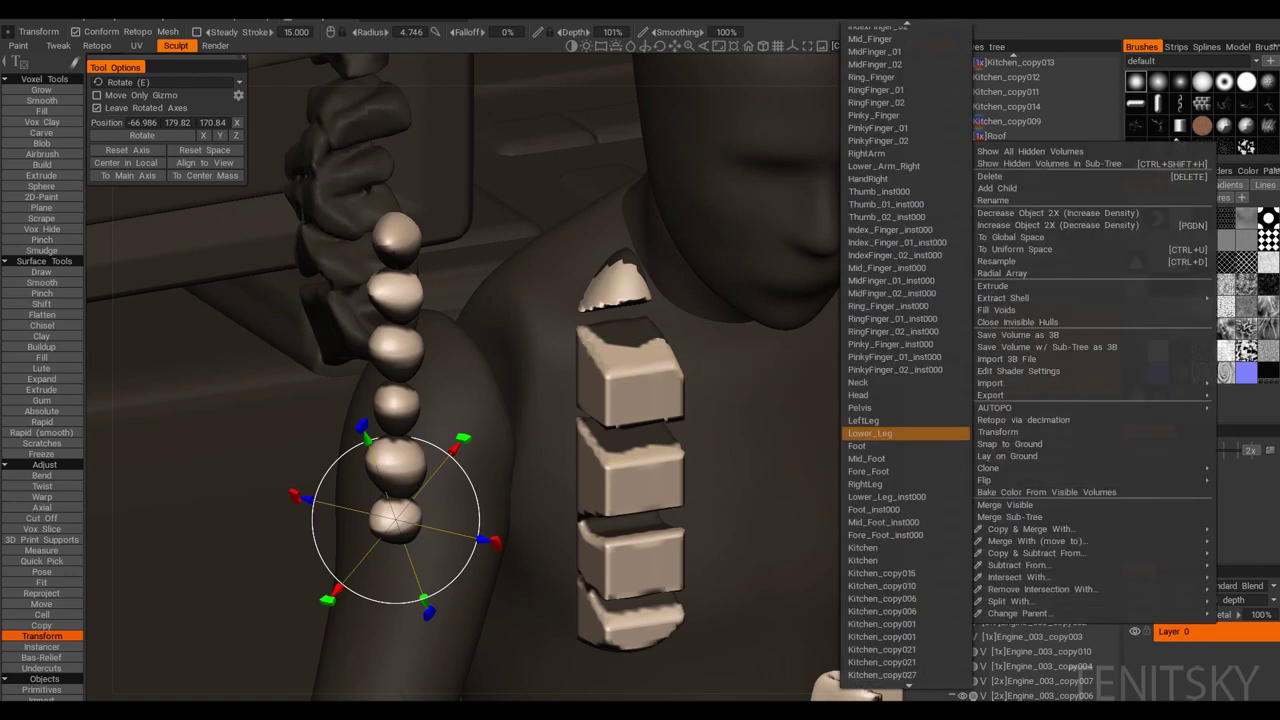
left_click(880, 427)
Step: Parent the selected beads under the onions object, then inspect the string from the side
middle_click_drag(555, 405, 600, 405)
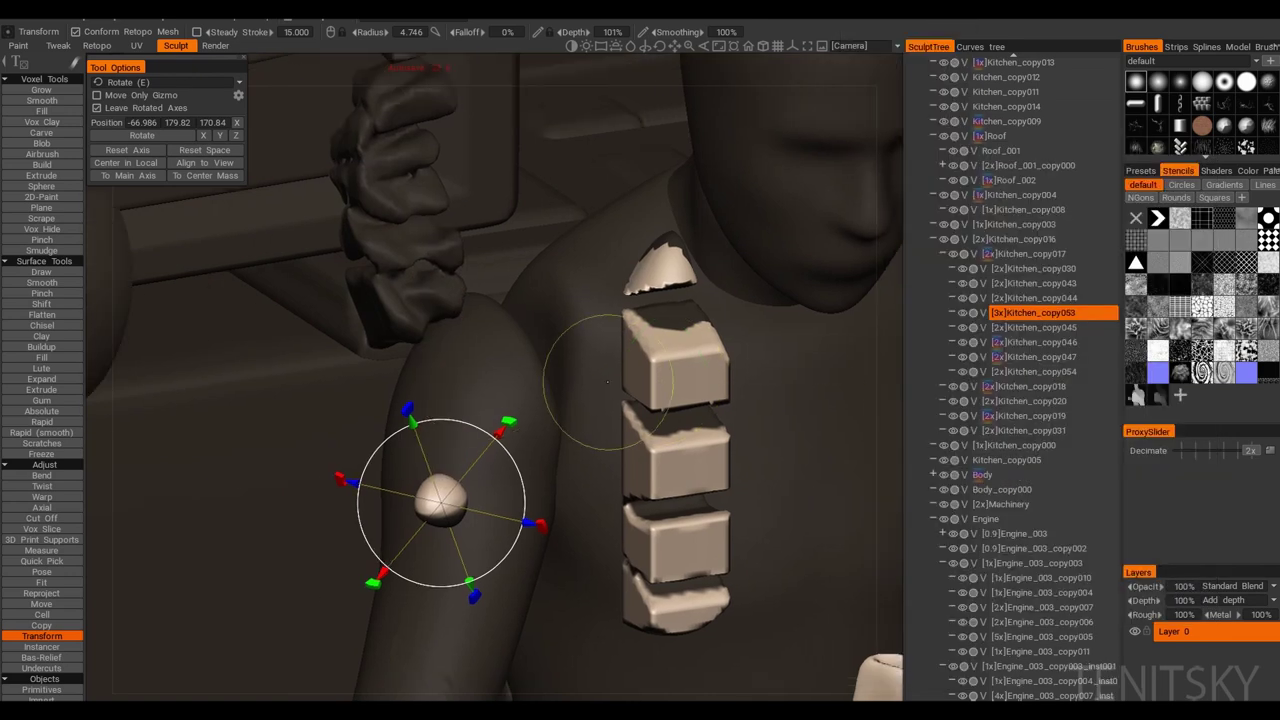
right_click(1045, 357)
mouse_move(1000, 516)
scroll(860, 400, "up", 3)
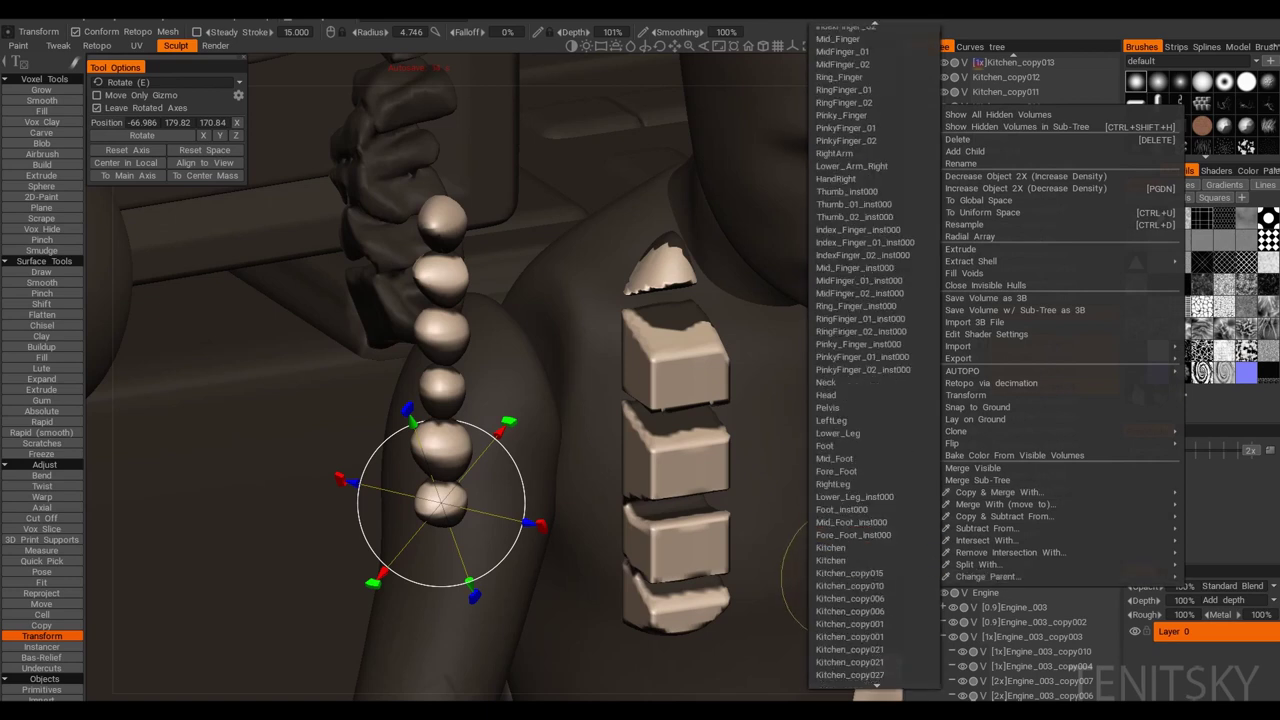
left_click(829, 519)
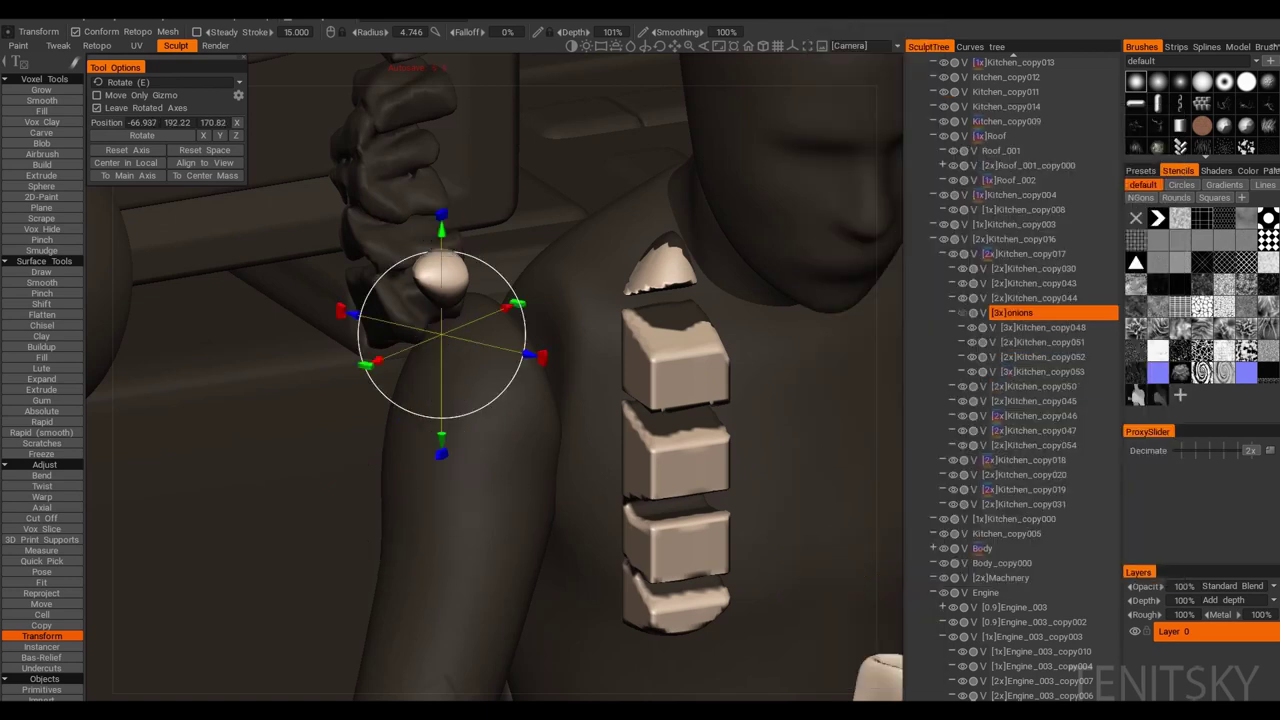
left_click_drag(600, 450, 760, 380)
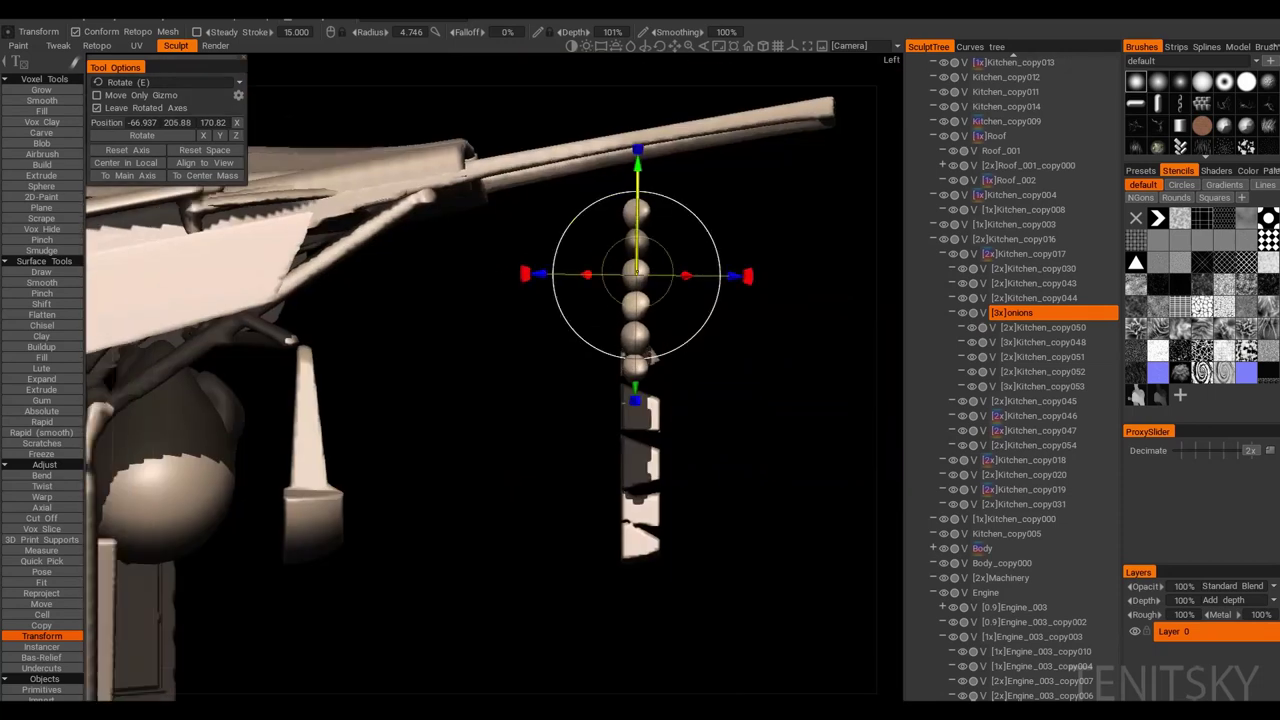
left_click_drag(700, 500, 250, 300)
Step: Clone the onions group and move the copy beside the original string
right_click(963, 416)
key("Escape")
left_click(1040, 430)
right_click(1040, 430)
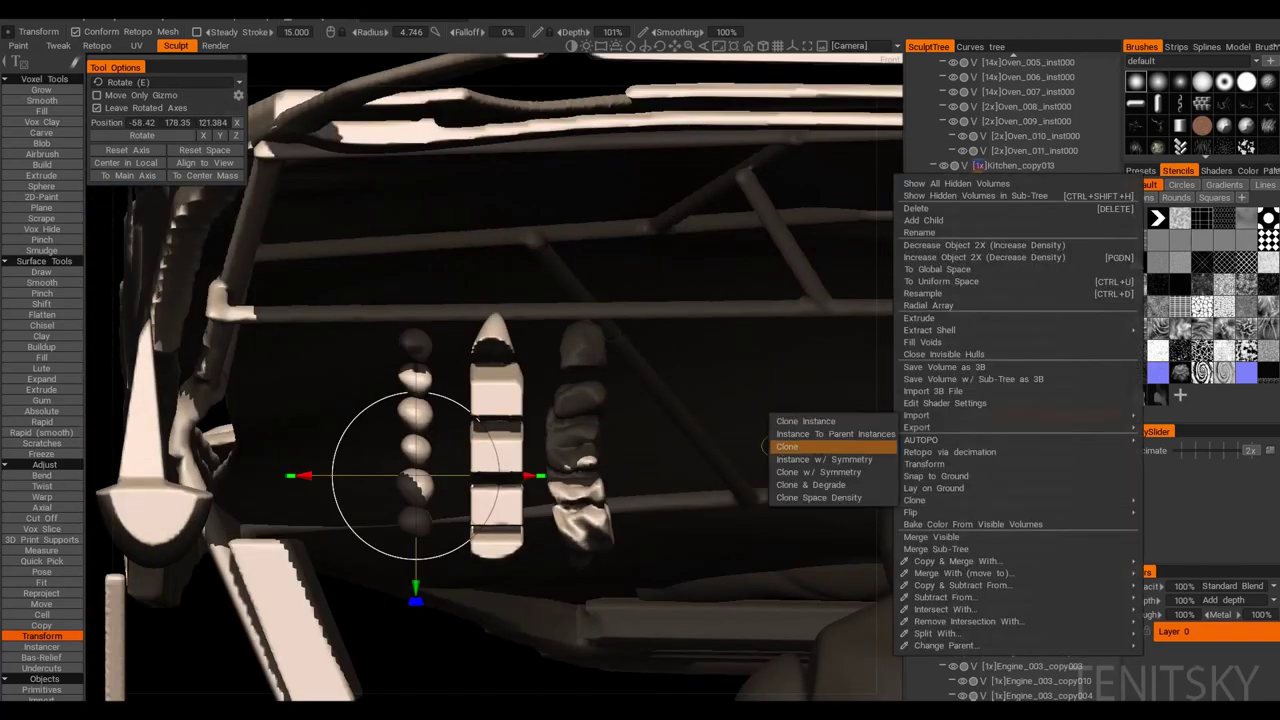
left_click(790, 443)
left_click_drag(285, 472, 672, 395)
Step: Clone the onion string a third time and select the hanging bottle prop
right_click(672, 393)
left_click(790, 443)
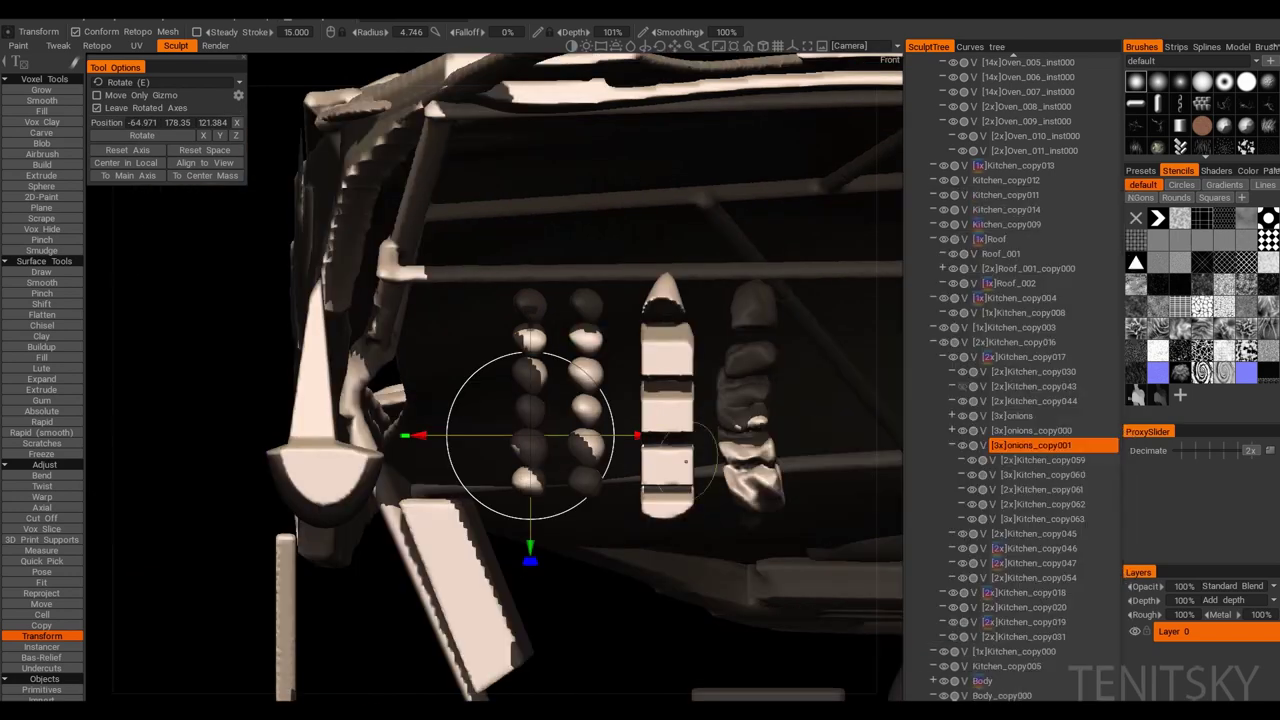
mouse_move(580, 428)
left_mouse_down()
mouse_move(560, 410)
mouse_move(618, 381)
left_mouse_up()
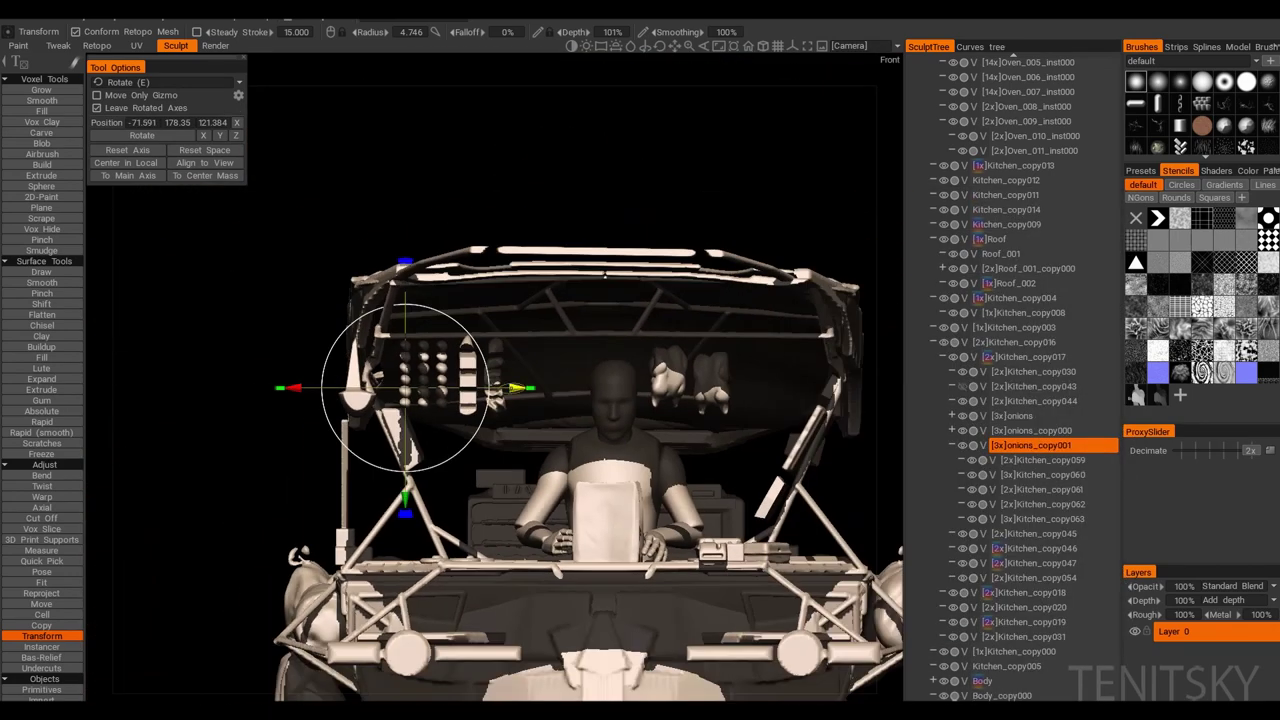
left_click(618, 381)
left_click(494, 372)
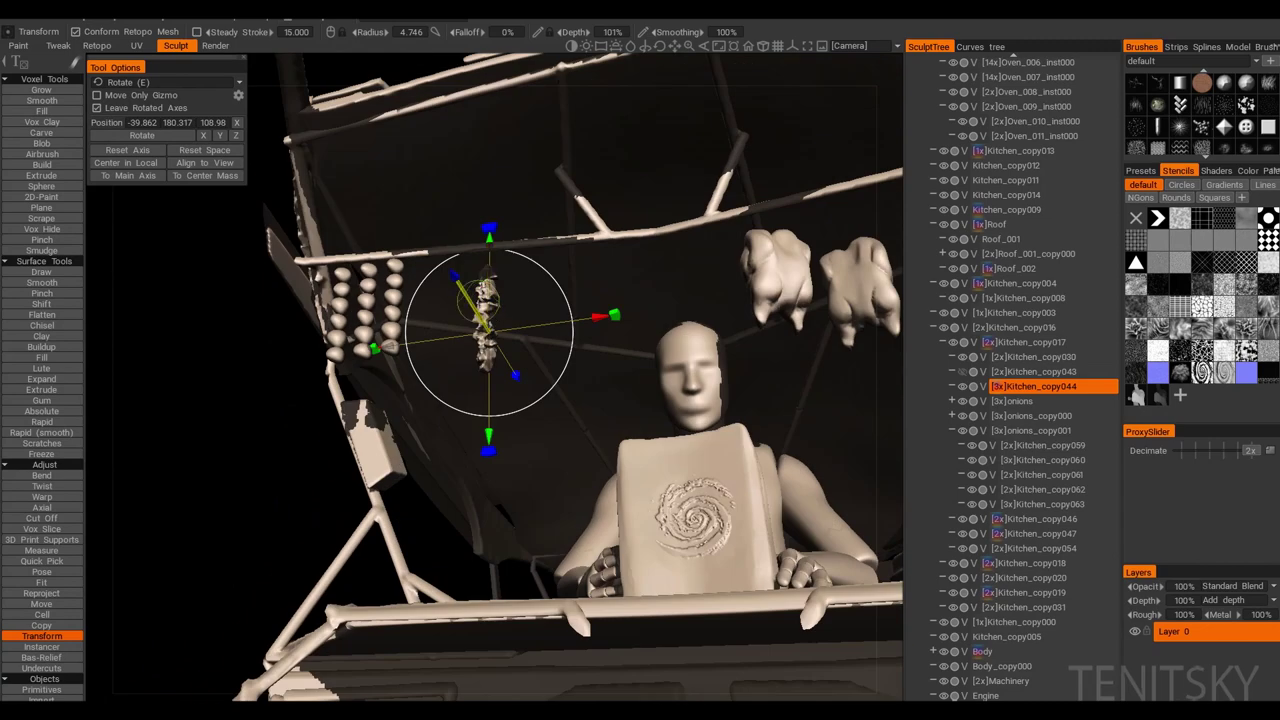
Step: Nudge the selected hanging prop slightly to the right along X
left_click_drag(612, 317, 618, 315, "shift")
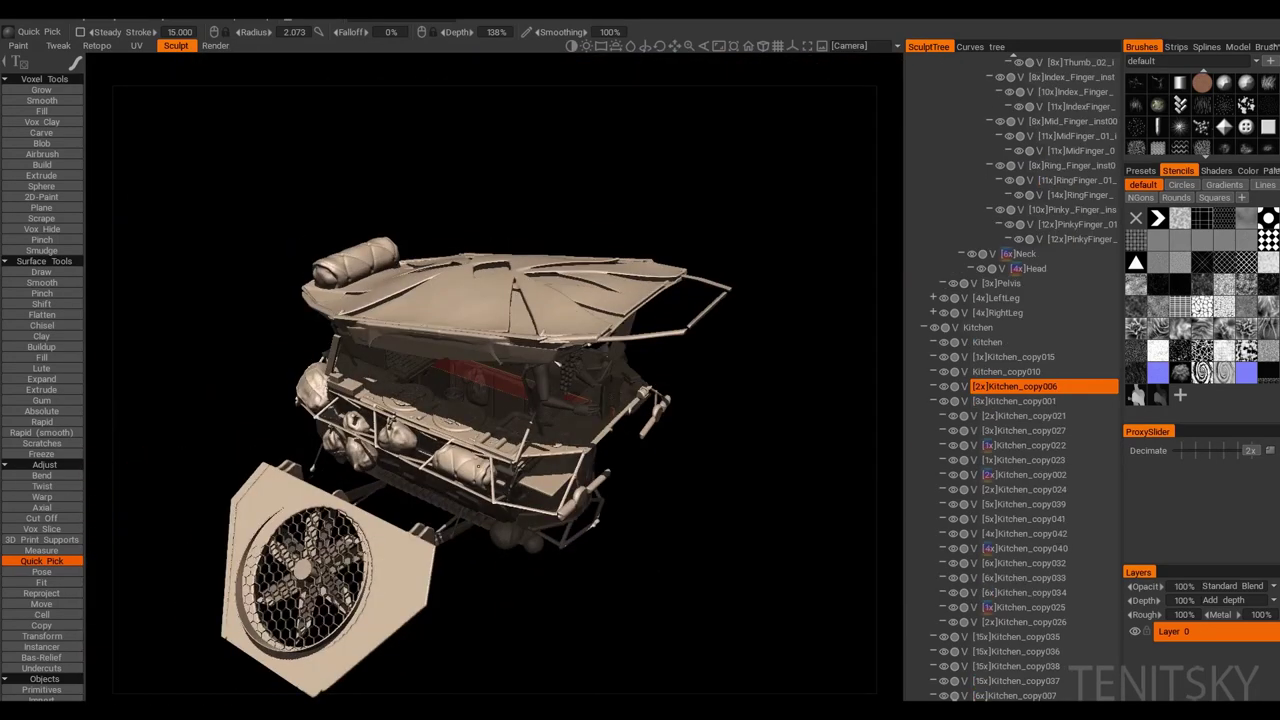
Step: Select the small cylinder prop and bring it into a side view
left_click(465, 460)
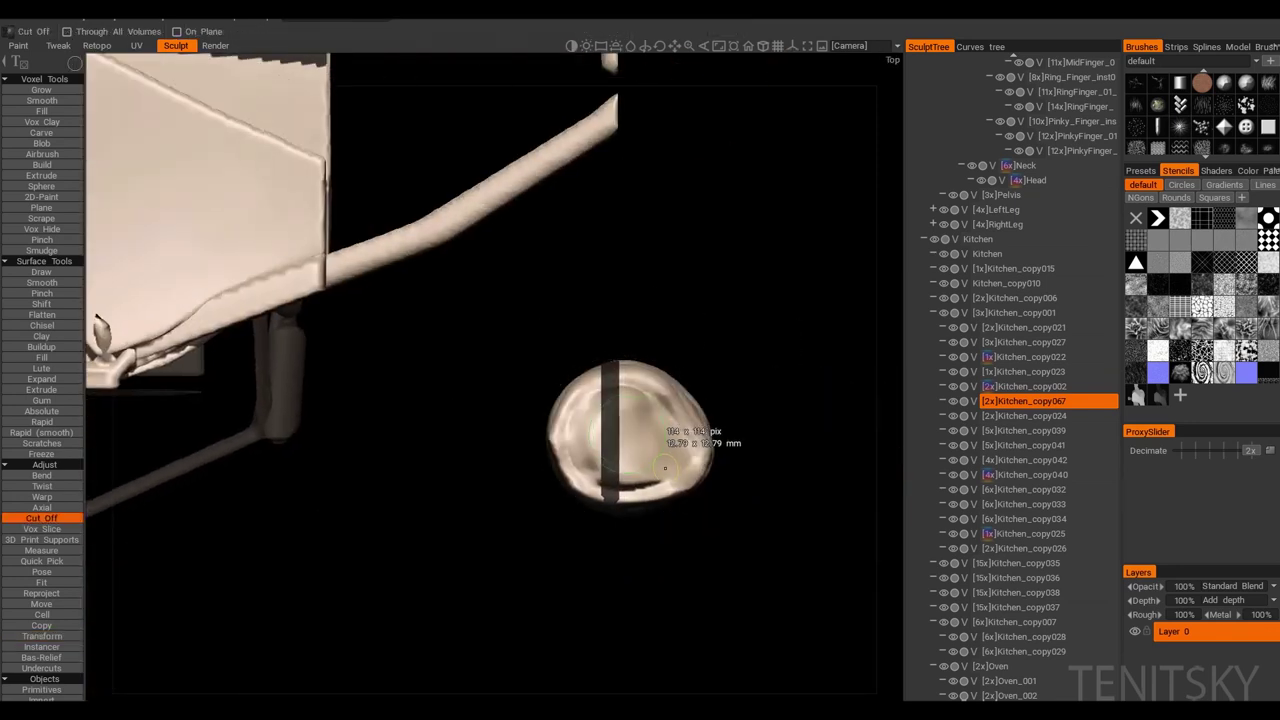
left_click_drag(664, 467, 665, 468)
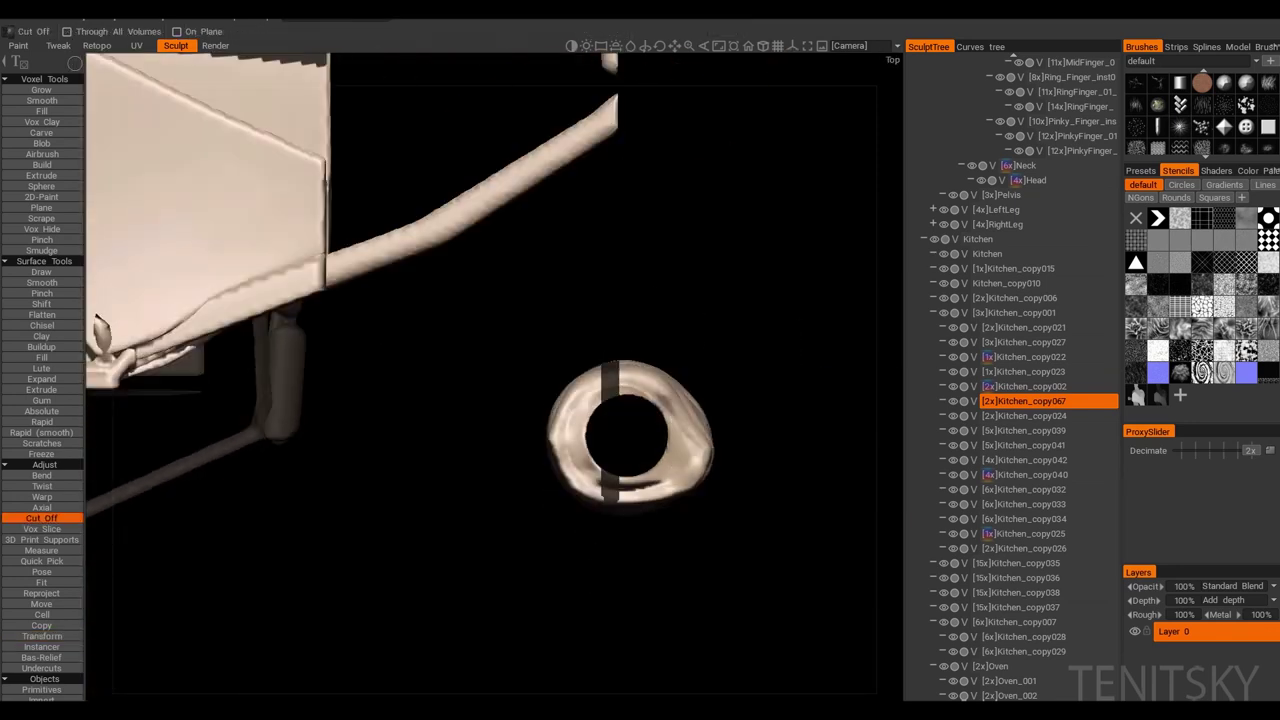
middle_click_drag(674, 483, 617, 468)
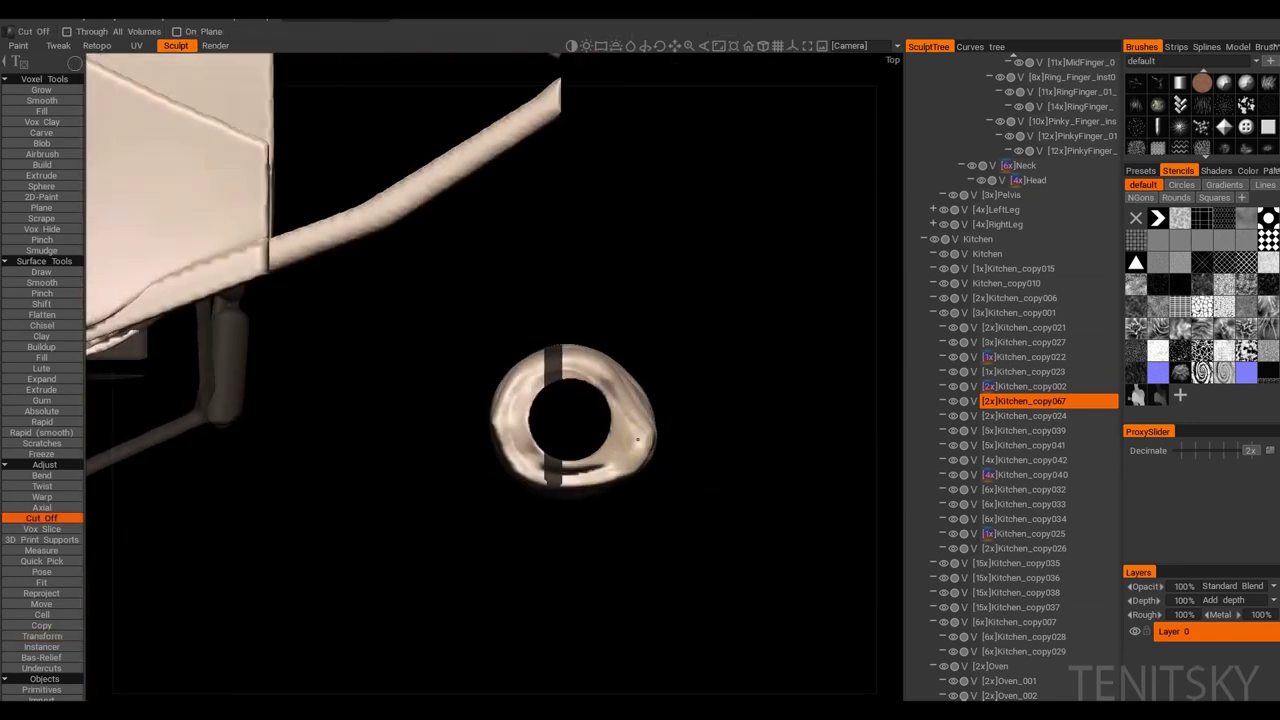
left_click_drag(603, 437, 592, 331)
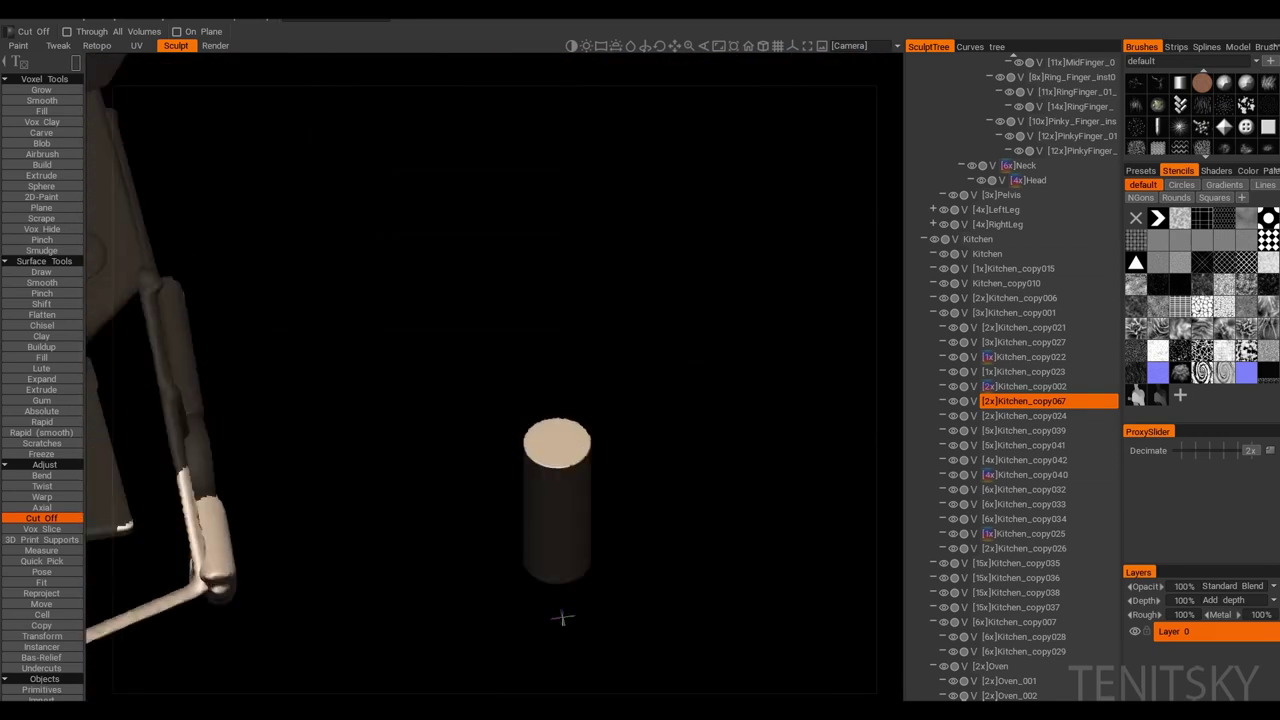
Step: Turn on radial symmetry and edit its radial order value
key("s")
left_click(620, 431)
left_click(614, 466)
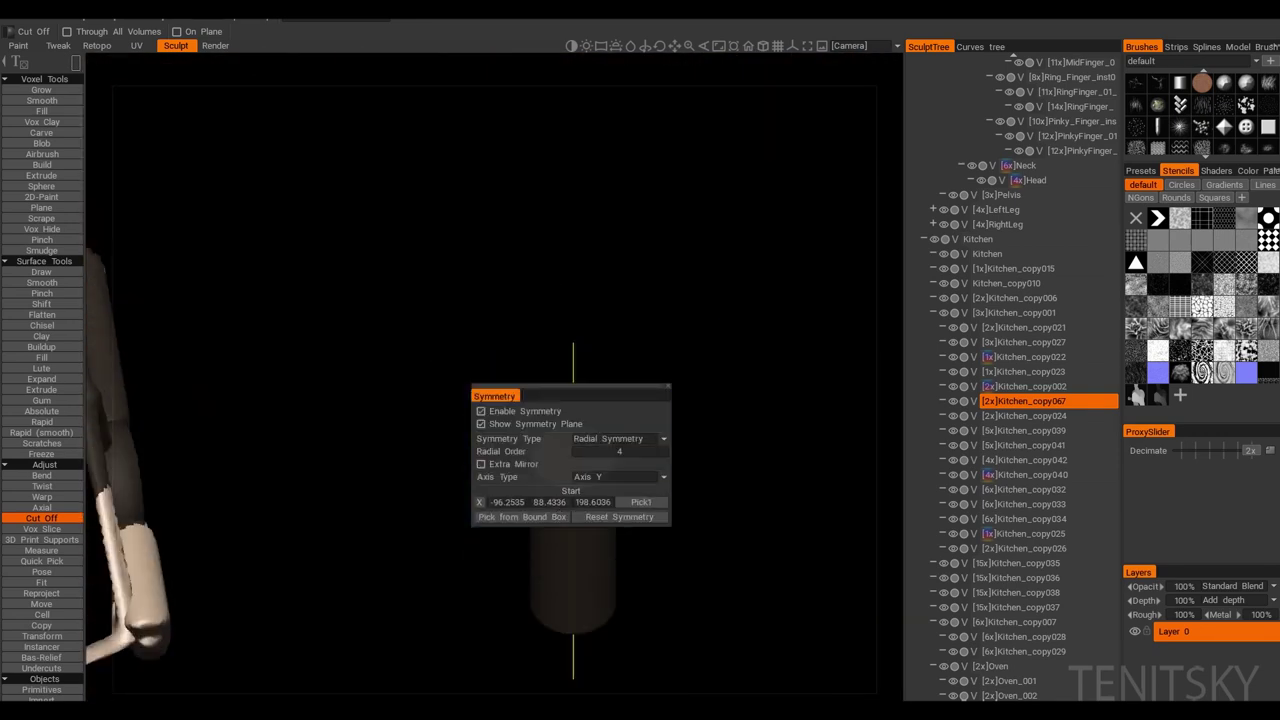
left_click_drag(500, 389, 649, 357)
left_click(760, 414)
scroll(631, 416, "up", 2)
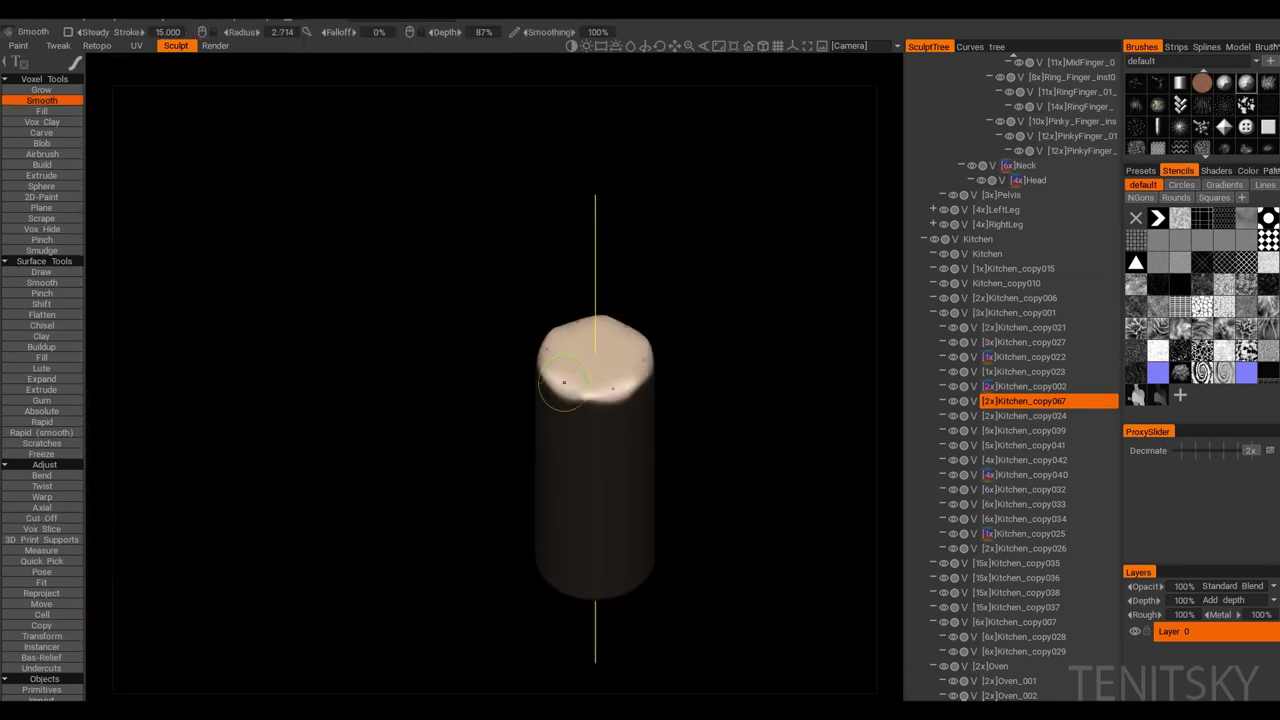
Step: Reduce the brush radius to 2.714 while viewing the cylinder from the side
left_click_drag(565, 387, 515, 414)
right_click_drag(538, 572, 540, 585)
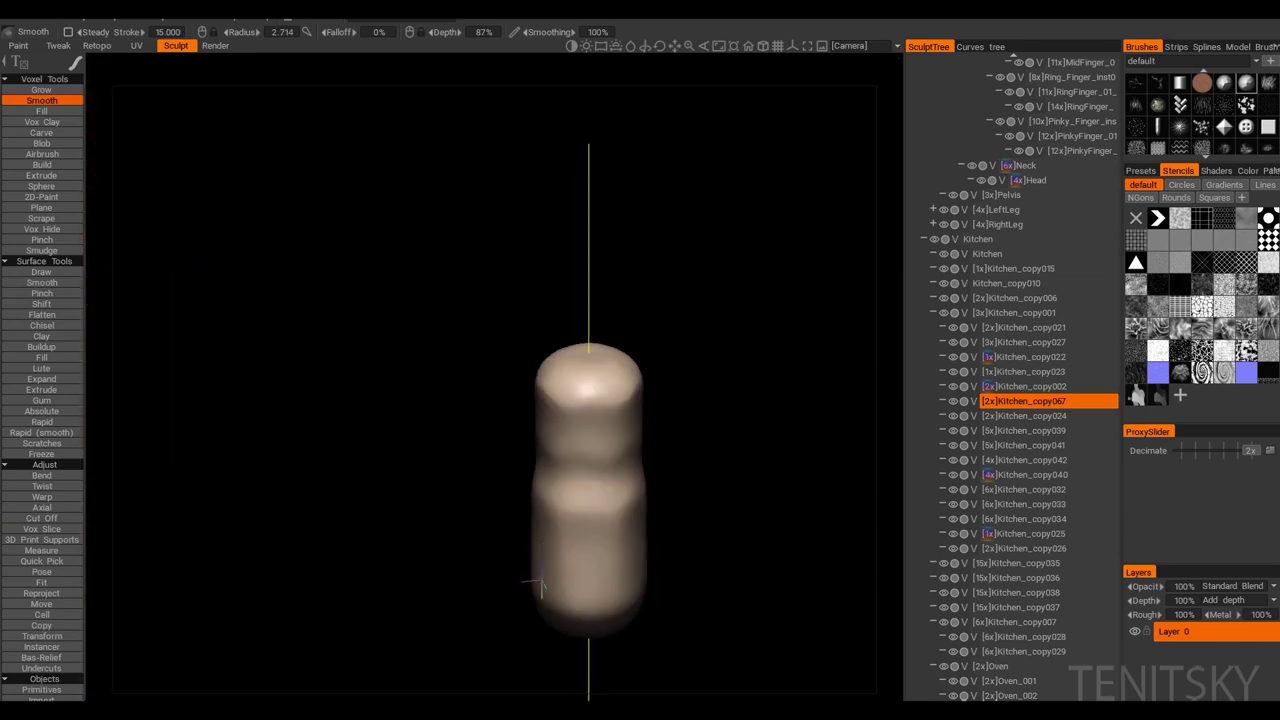
left_click_drag(565, 445, 595, 500)
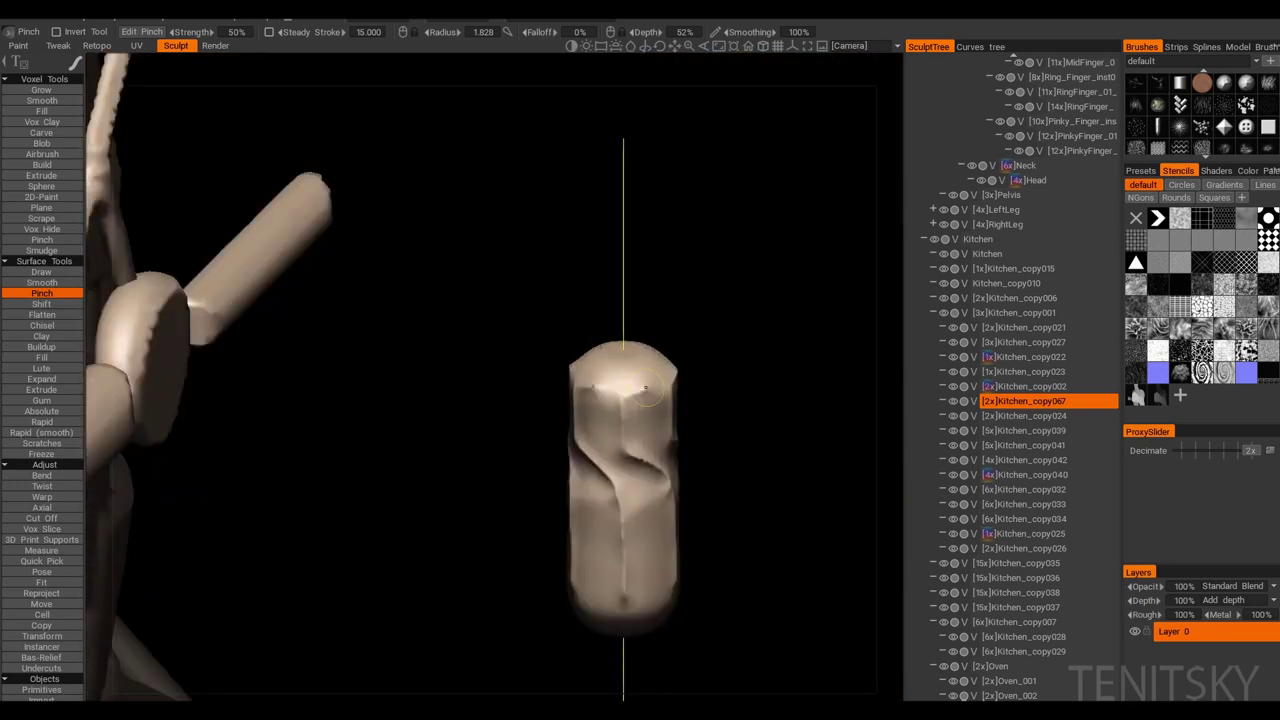
left_click_drag(645, 388, 557, 513)
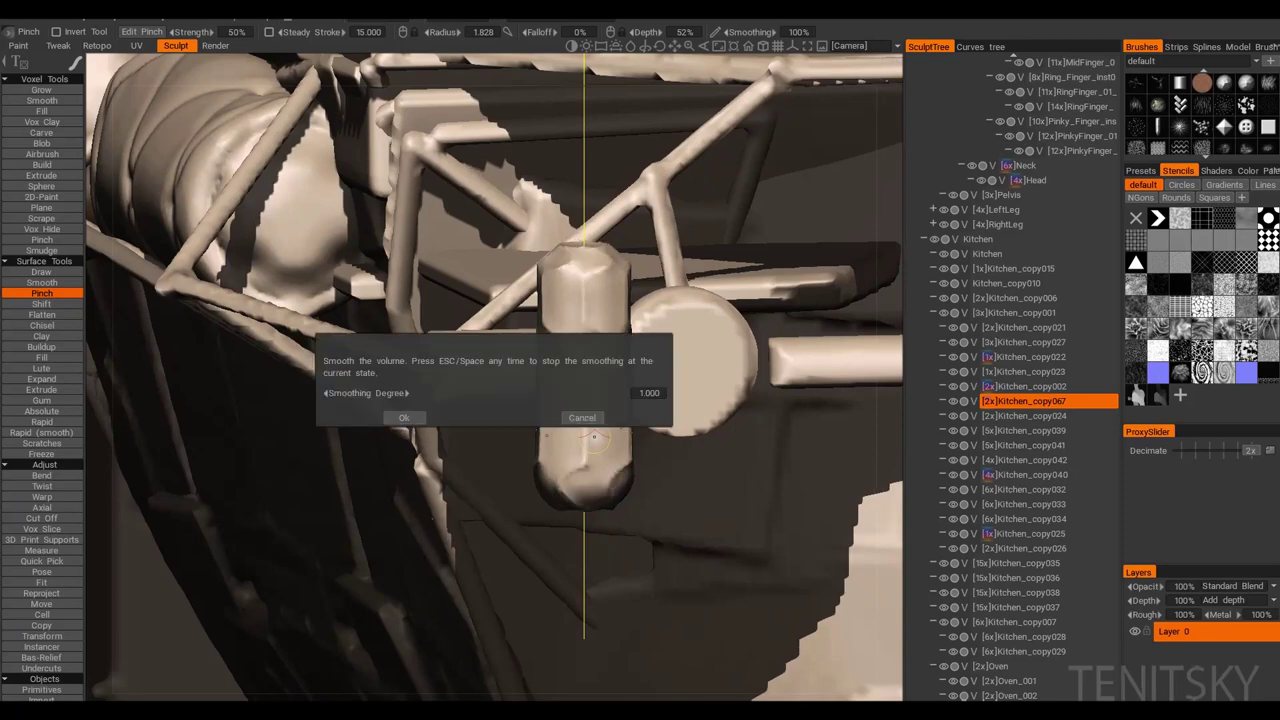
Step: Carve dents across the bottle's bottom after checking it from the top and side
left_click_drag(593, 436, 350, 380)
left_click_drag(572, 400, 545, 392)
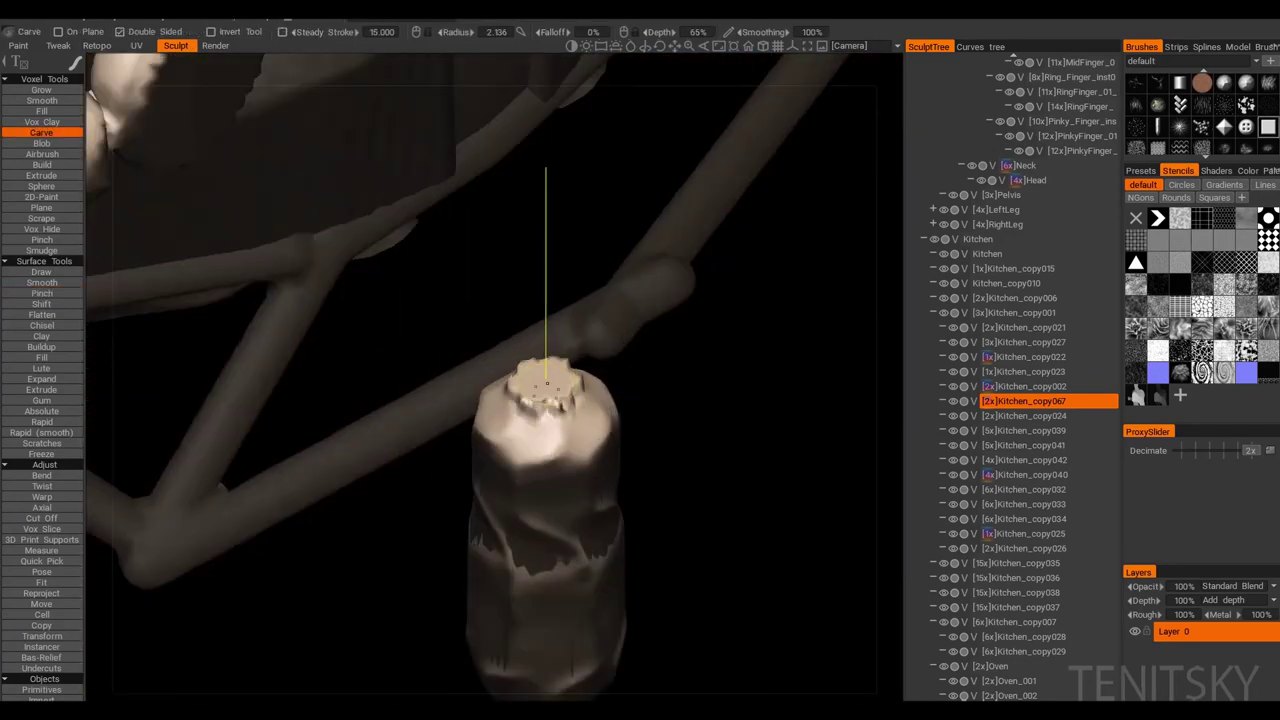
key("KP_8")
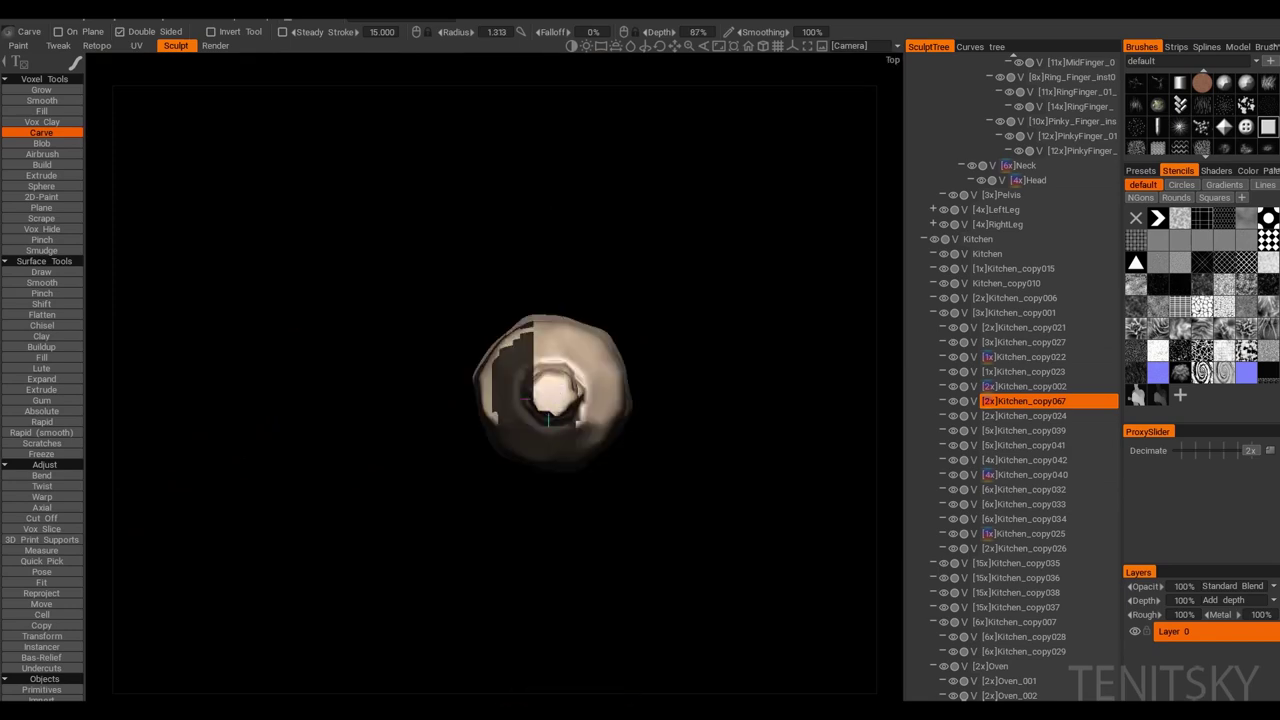
left_click_drag(545, 400, 431, 571)
scroll(431, 571, "up", 2)
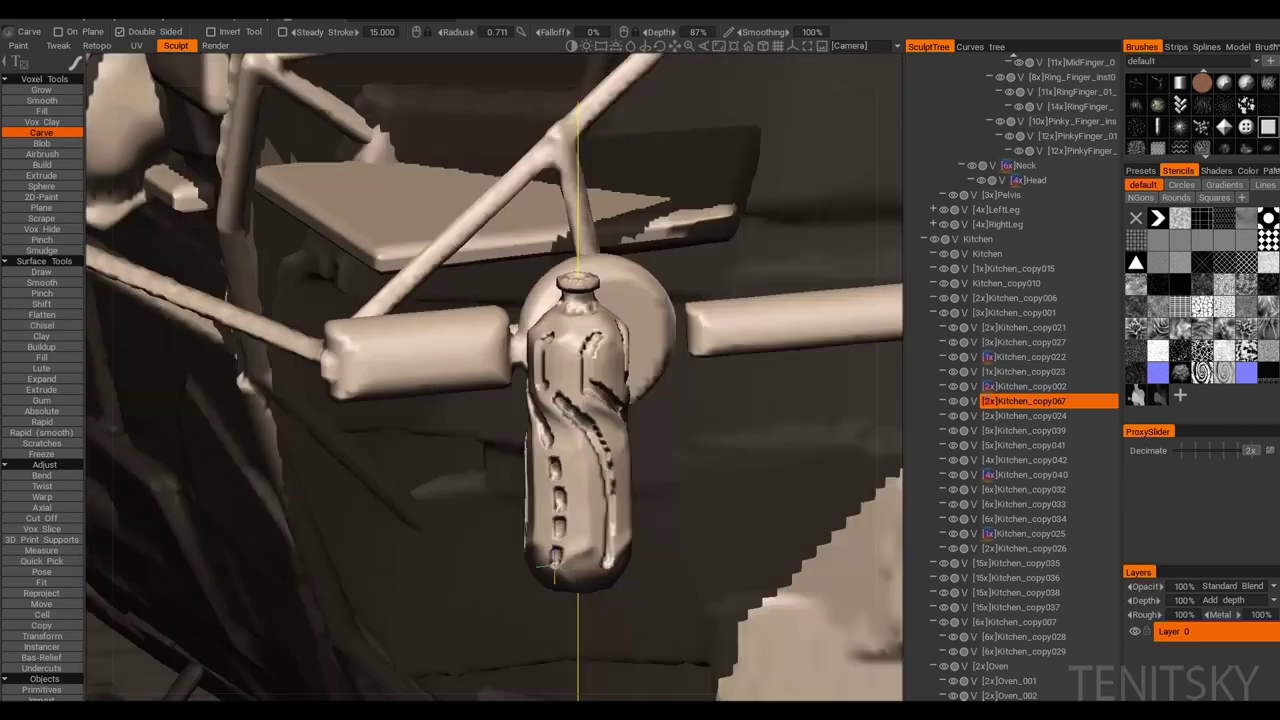
scroll(520, 390, "up", 1)
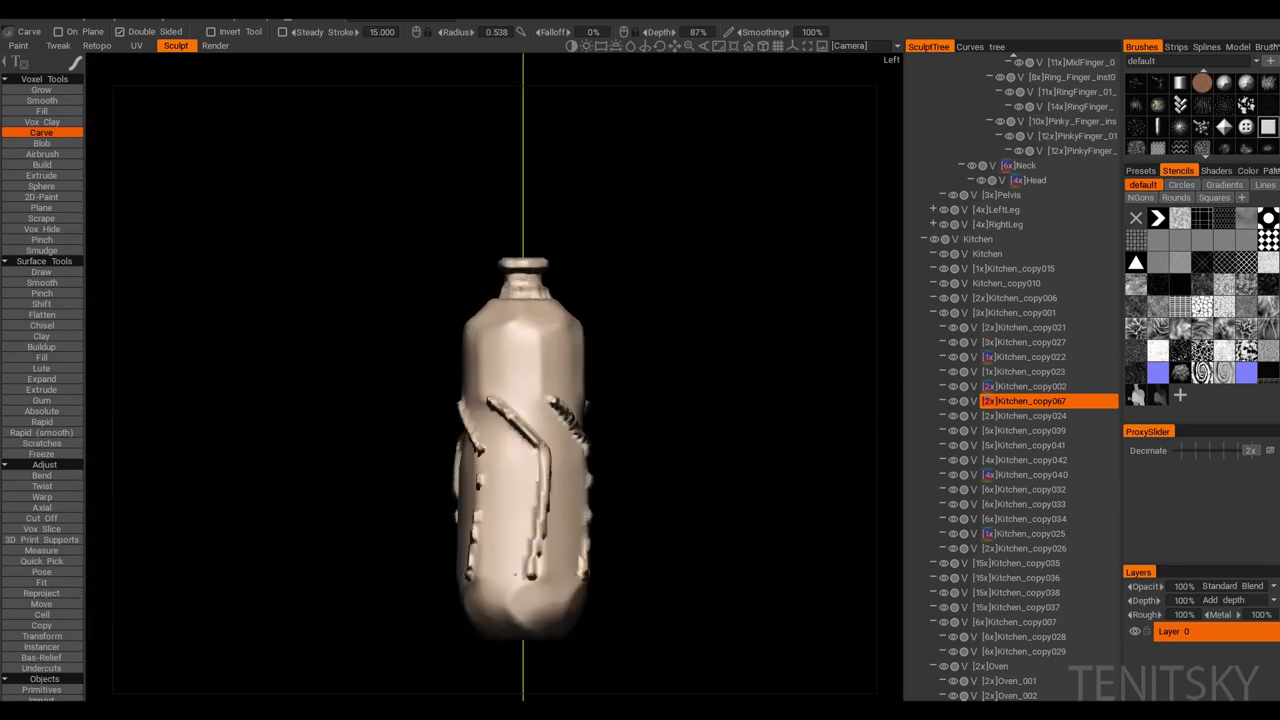
left_click_drag(520, 420, 563, 429)
scroll(565, 430, "up", 2)
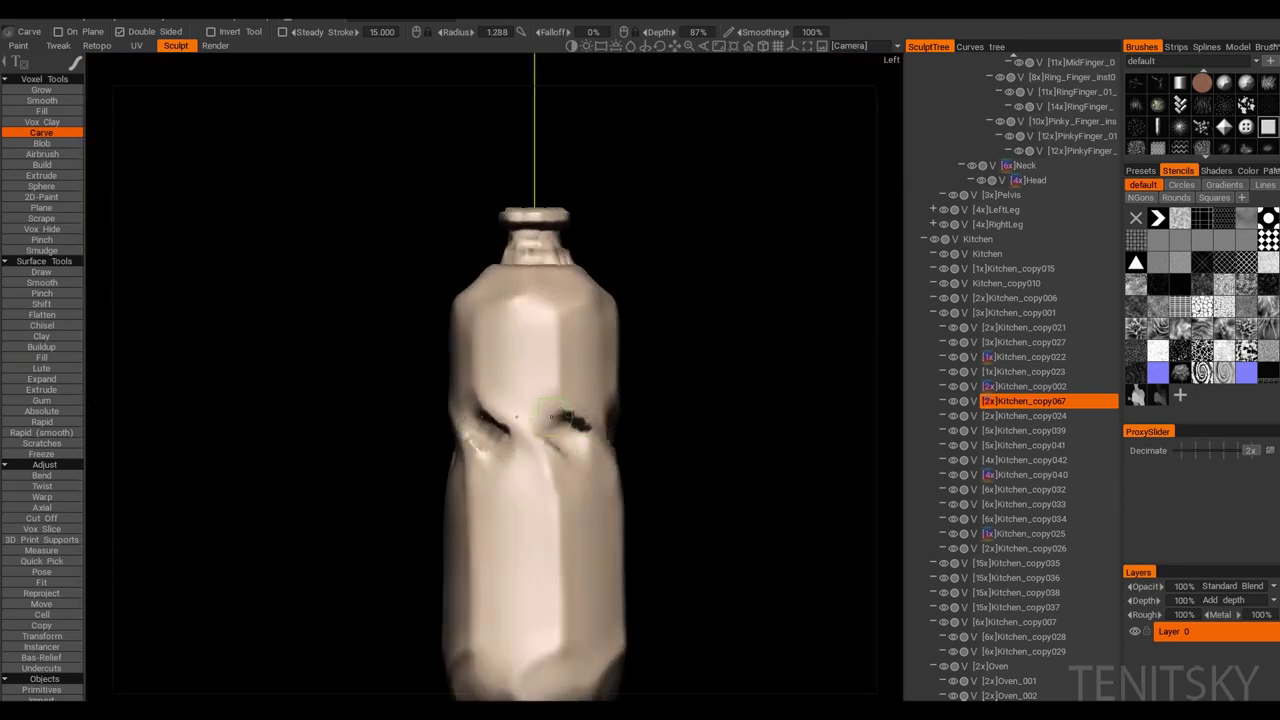
scroll(543, 418, "down", 5)
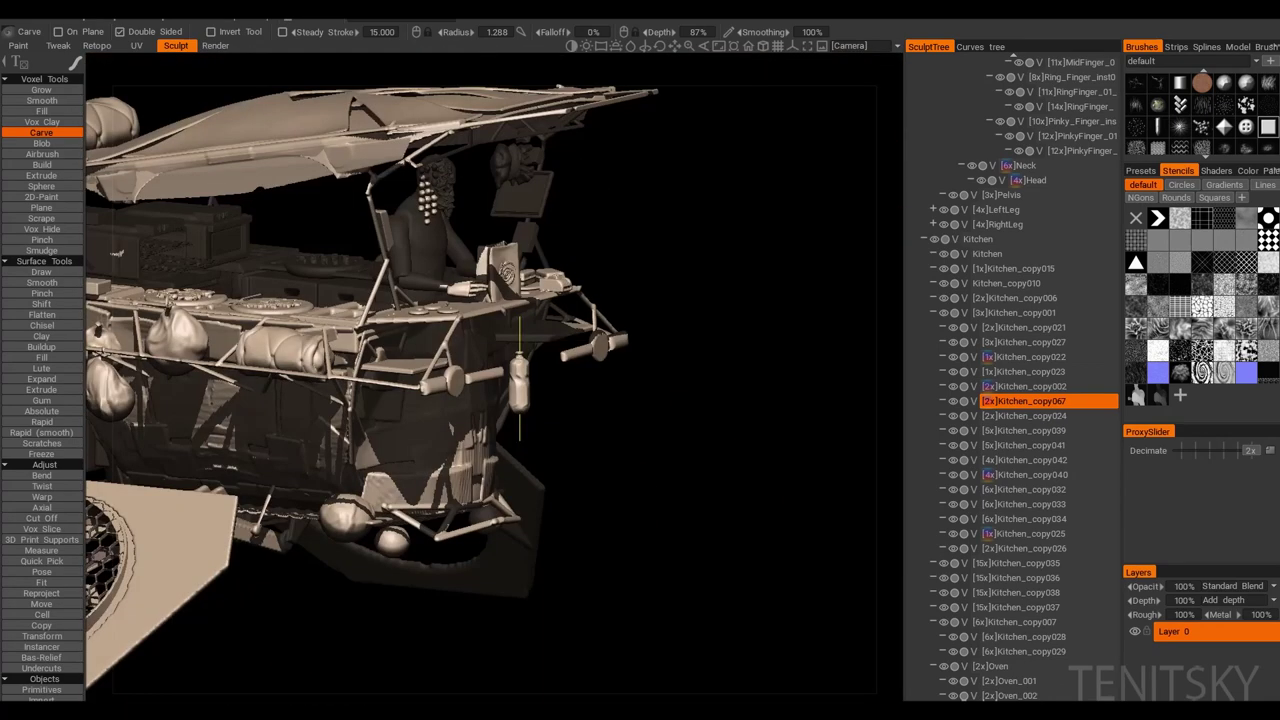
scroll(519, 380, "up", 5)
left_click_drag(553, 404, 585, 425)
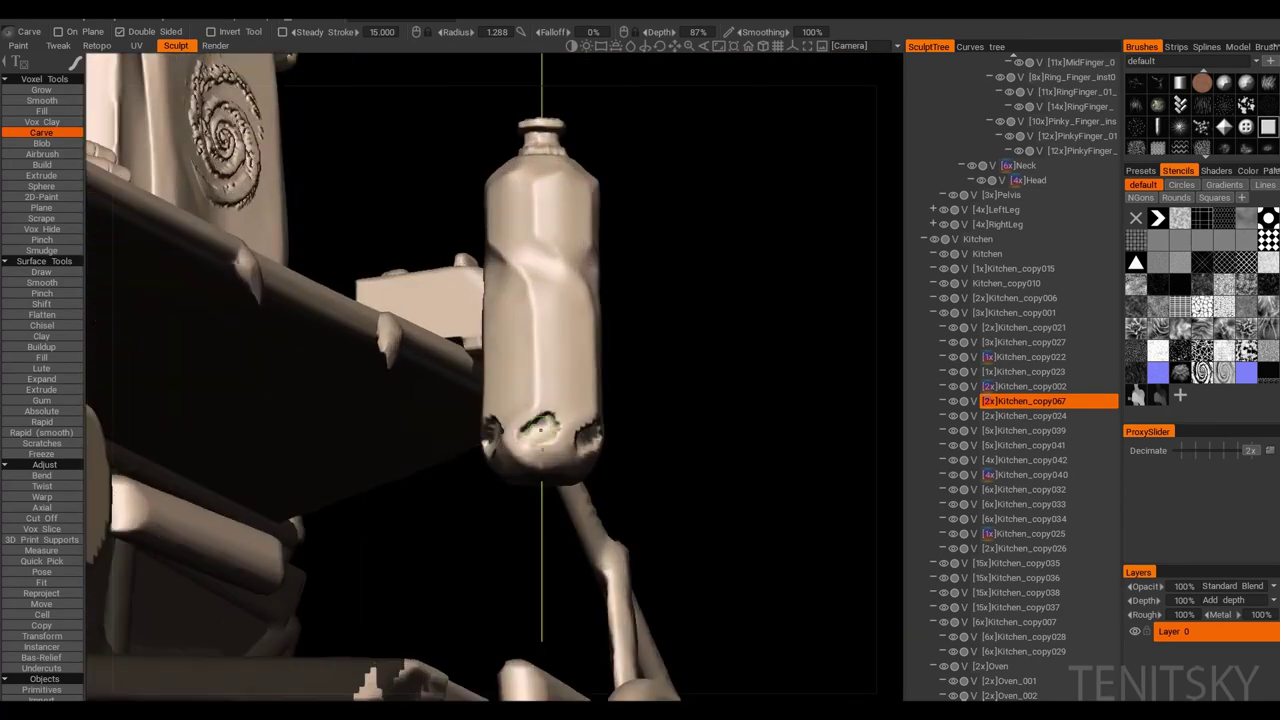
Step: Check the bottle from left and bottom views, test a Pose selection and undo it
key("KP_4")
key("KP_2")
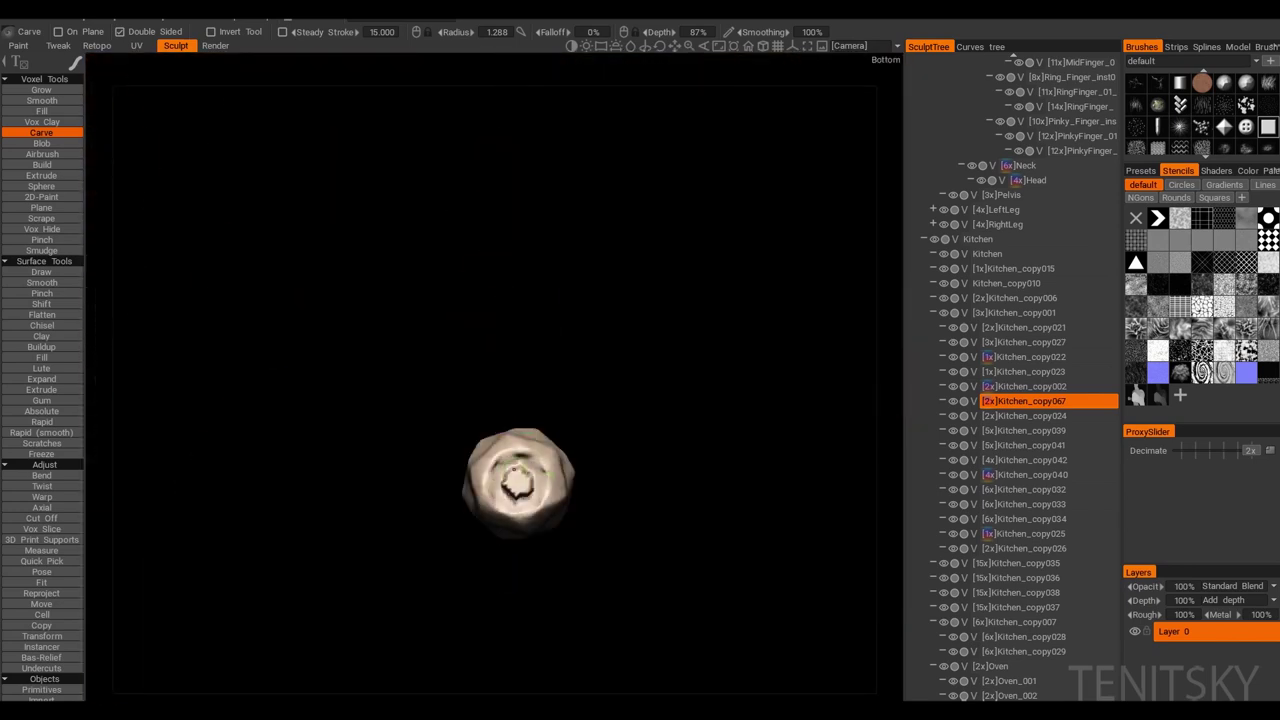
key("p")
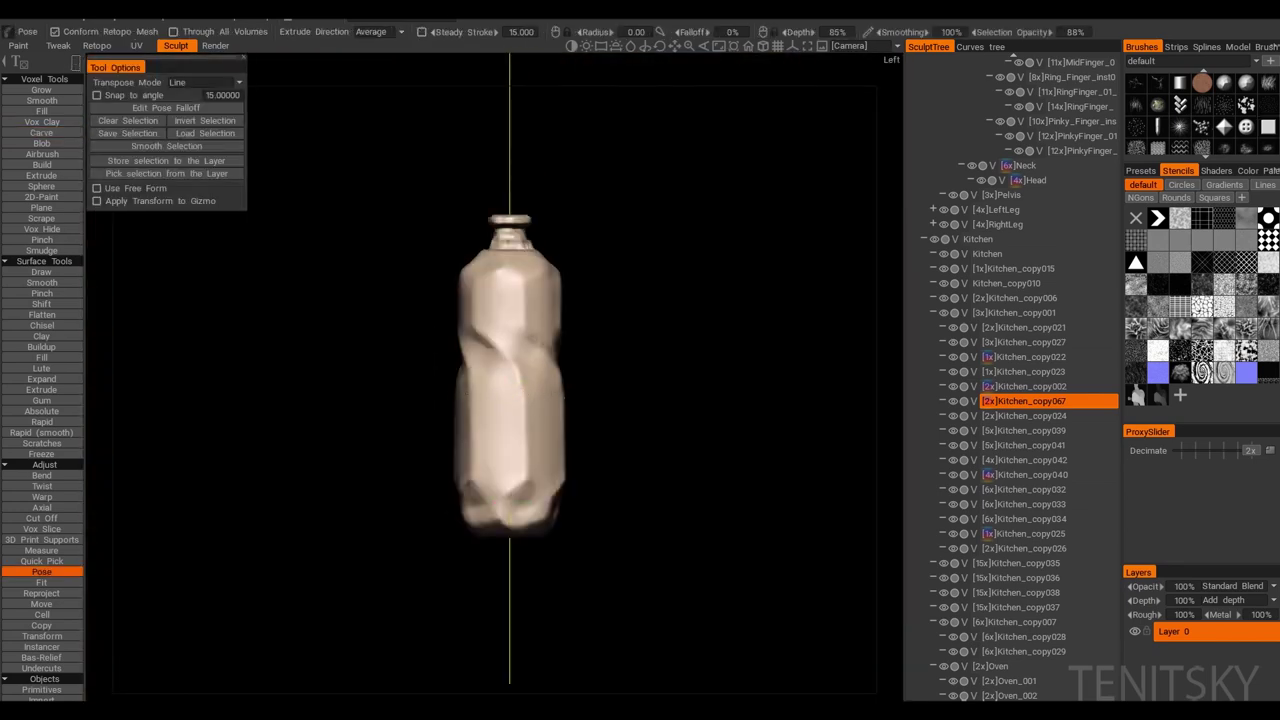
left_click_drag(626, 545, 443, 250)
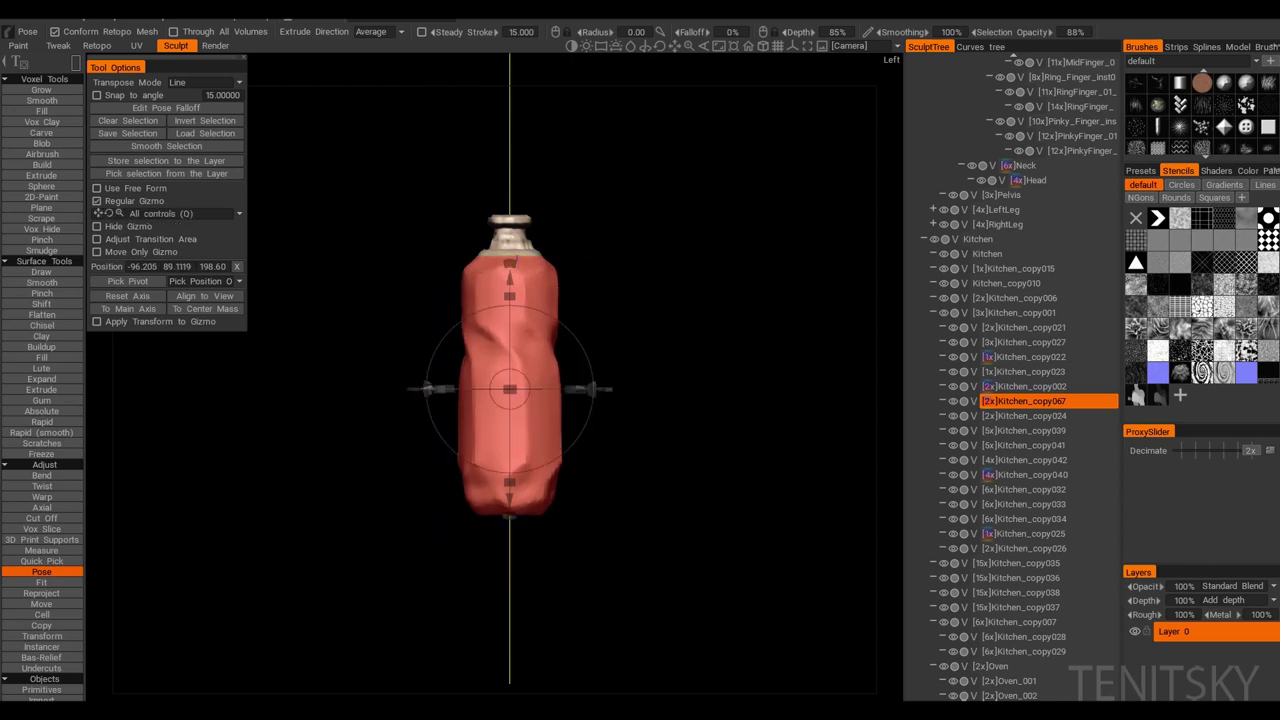
key("ctrl+z")
key("KP_1")
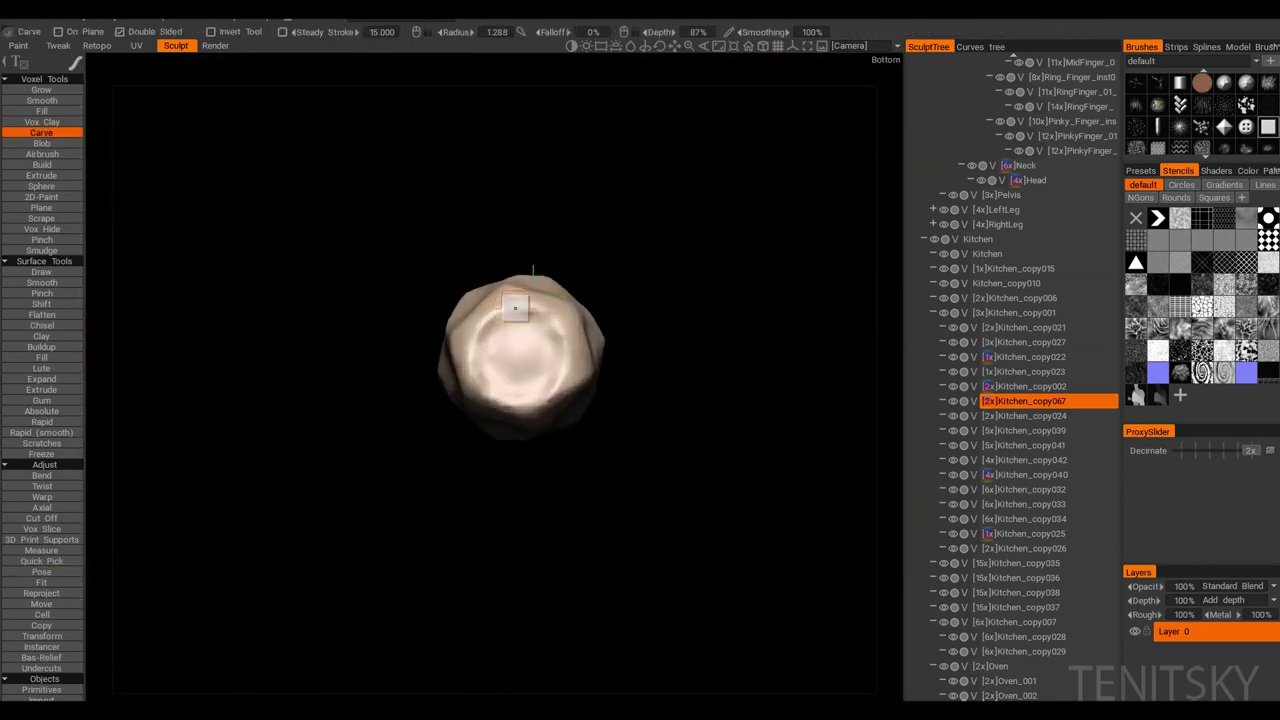
left_click_drag(478, 327, 483, 337)
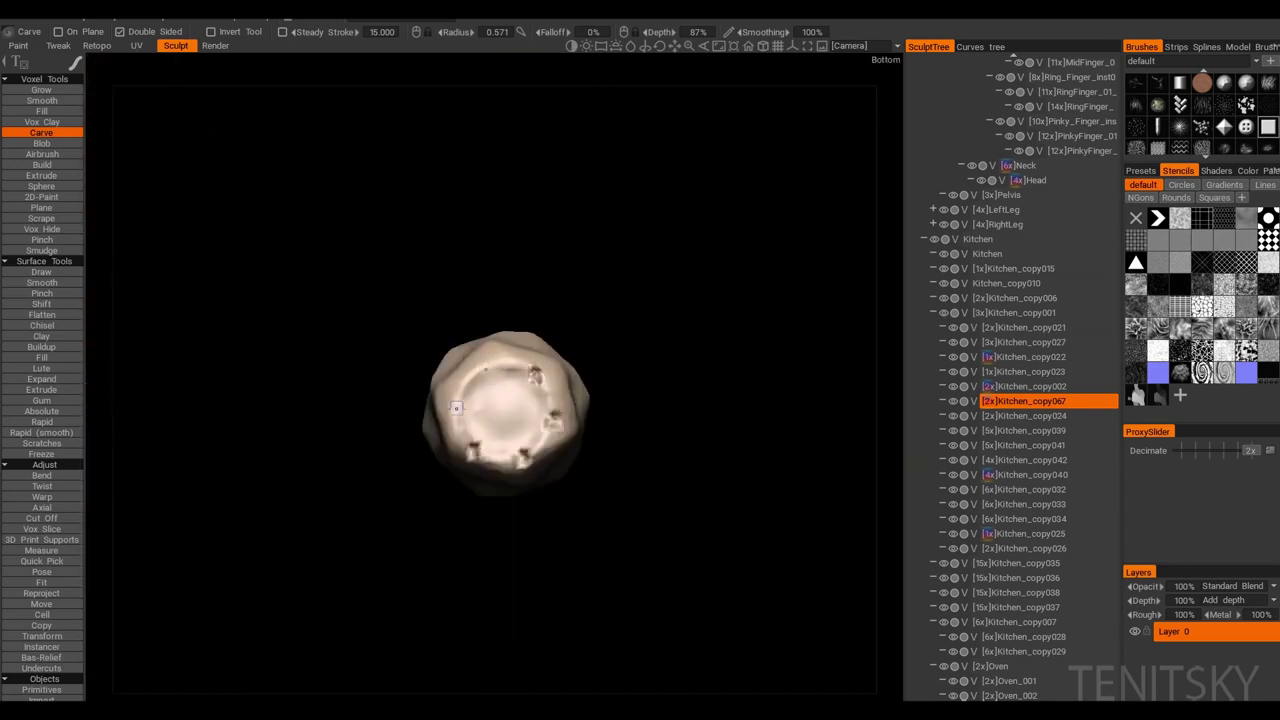
left_click_drag(456, 408, 470, 470)
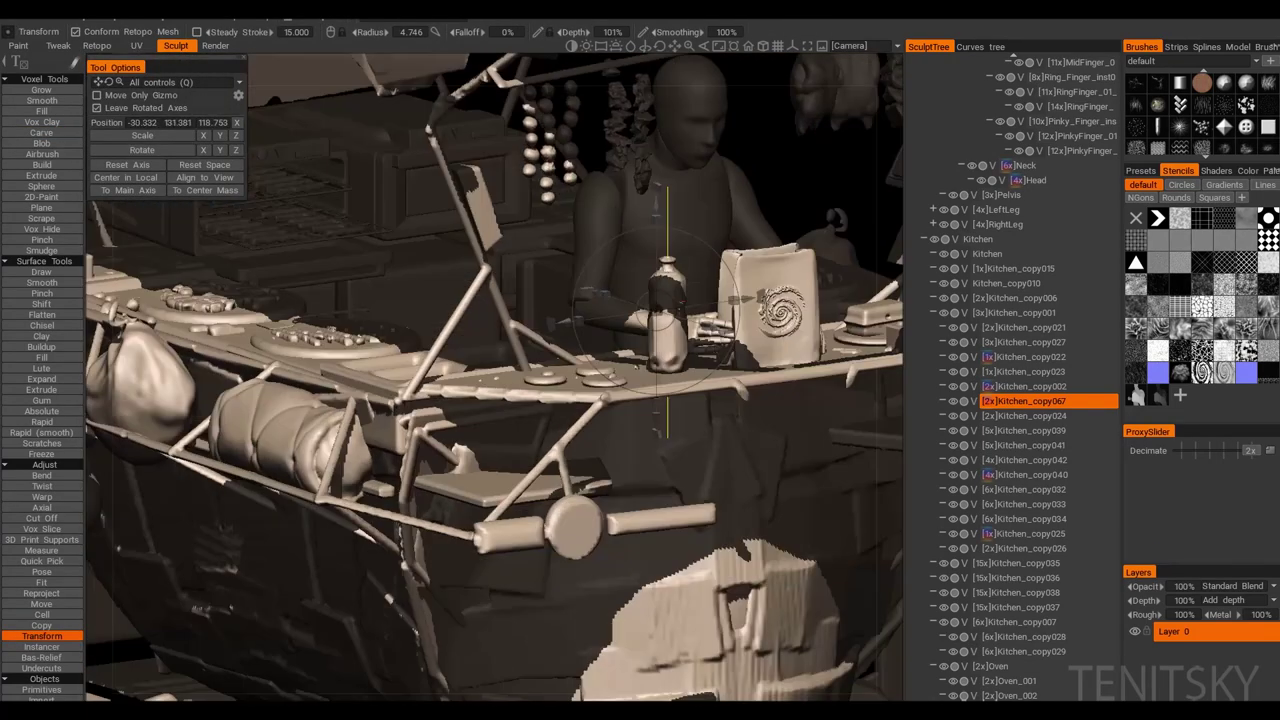
Step: Select the pair of cabinet doors in Front view and switch to Transform
key("KP_1")
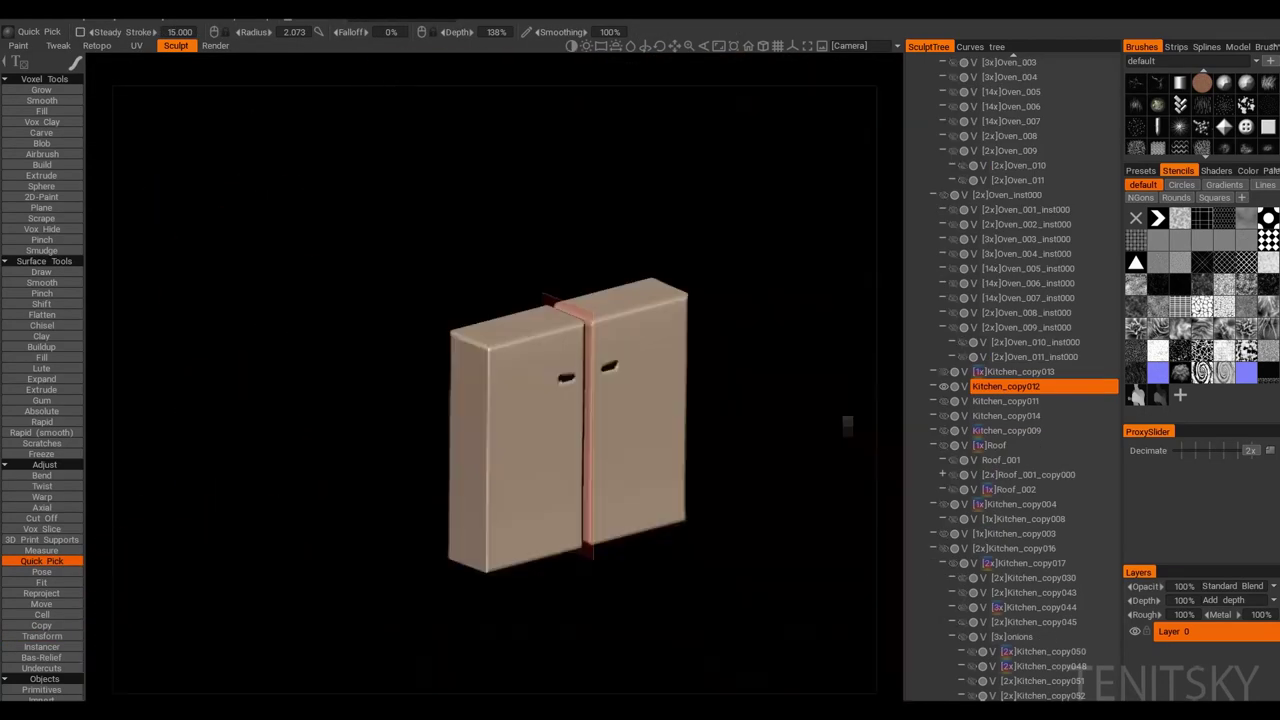
left_click_drag(763, 591, 763, 591)
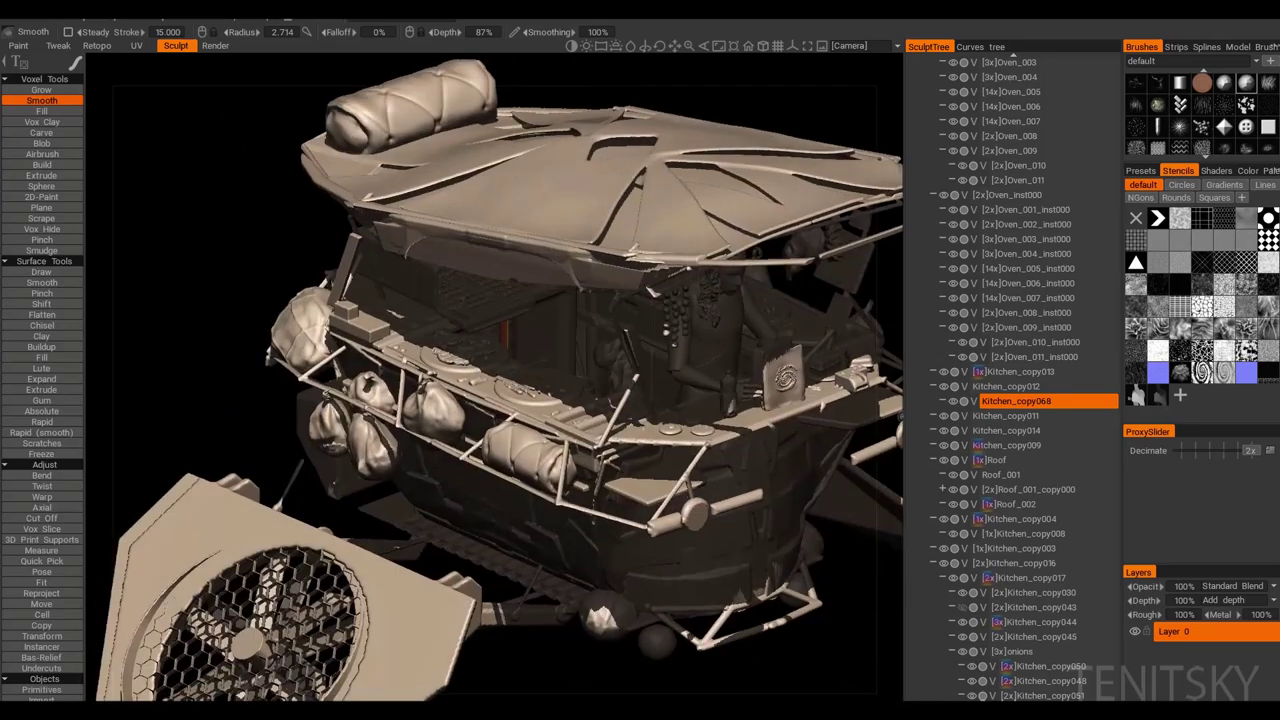
key("t")
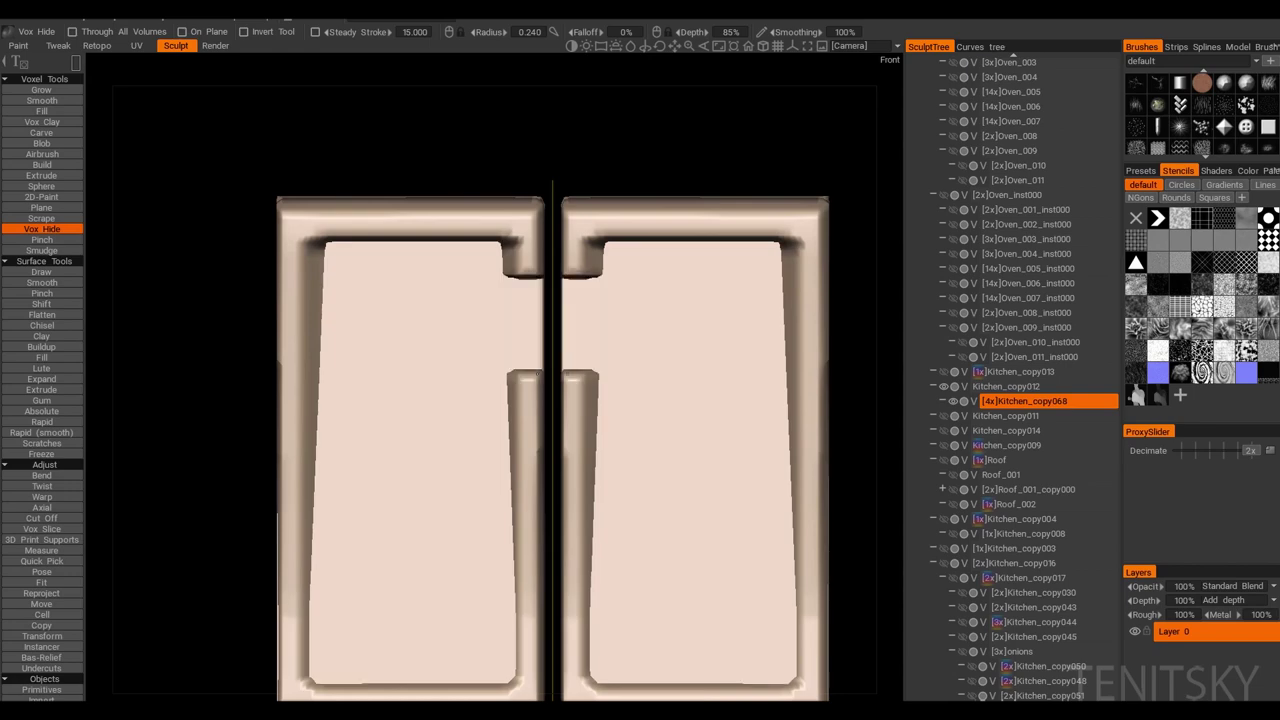
Step: Zoom the view around the mannequin and props
scroll(537, 332, "down", 3)
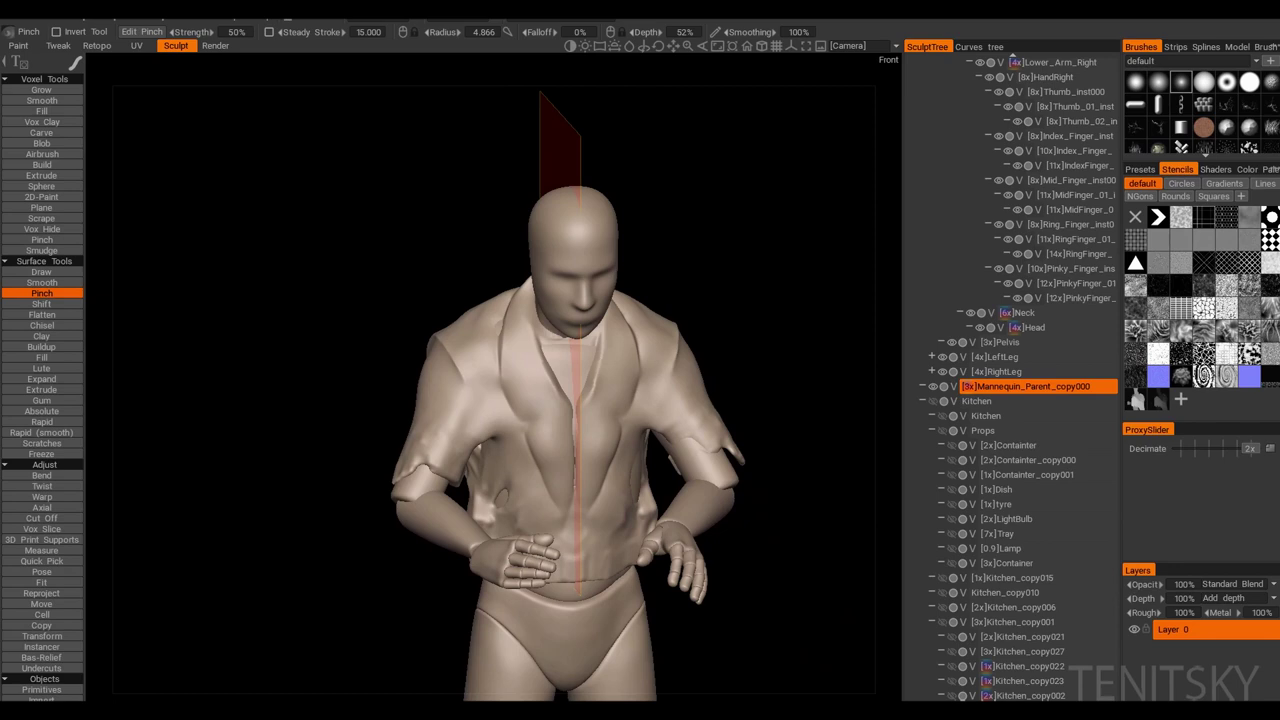
Step: Orbit and zoom to look down on the jacket's lapels across the mannequin's chest
left_click_drag(800, 400, 560, 406)
scroll(659, 459, "up", 3)
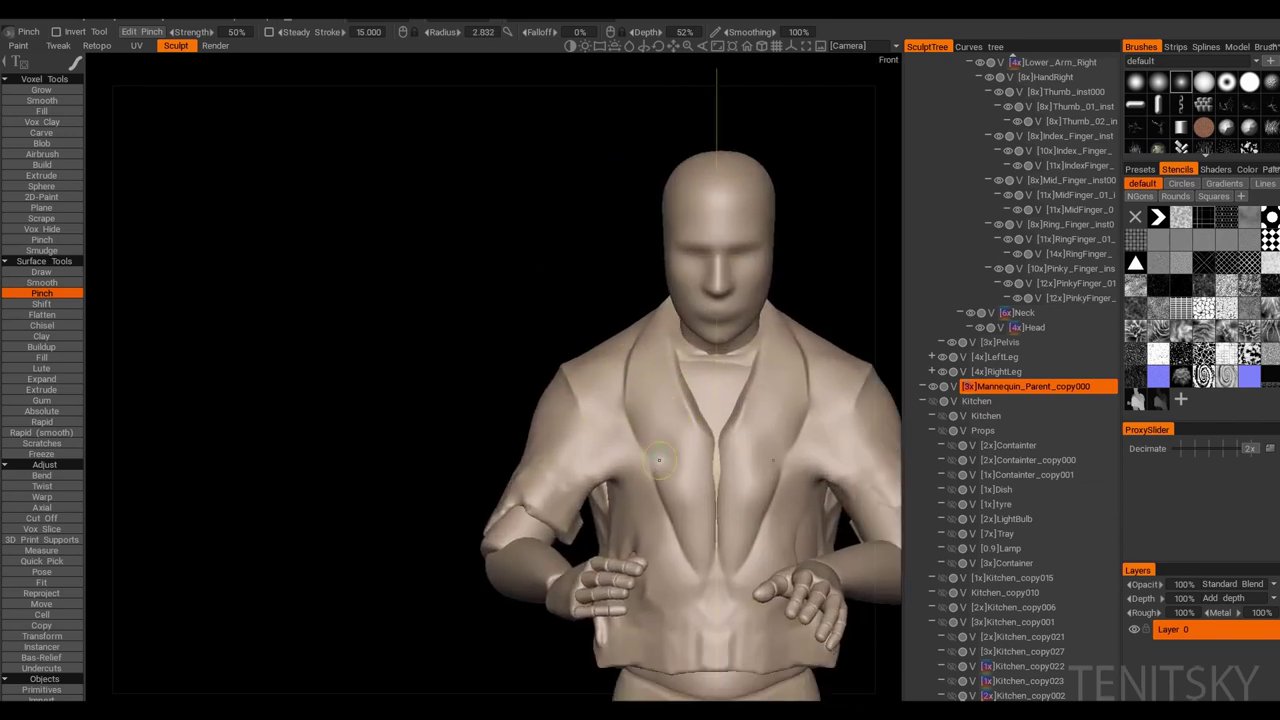
left_click_drag(656, 474, 677, 378)
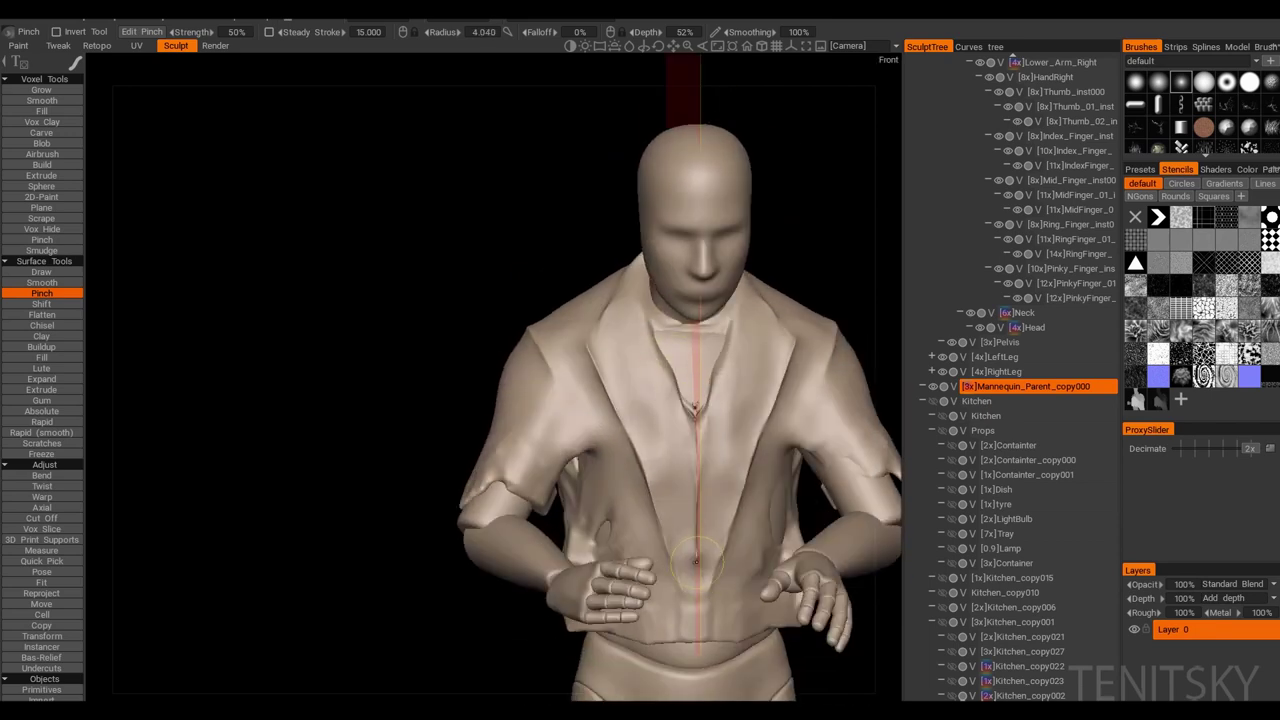
Step: Pose-select the lower jacket across the waist
left_click_drag(697, 560, 600, 560)
left_click(41, 571)
left_click_drag(517, 414, 691, 414)
scroll(600, 500, "up", 2)
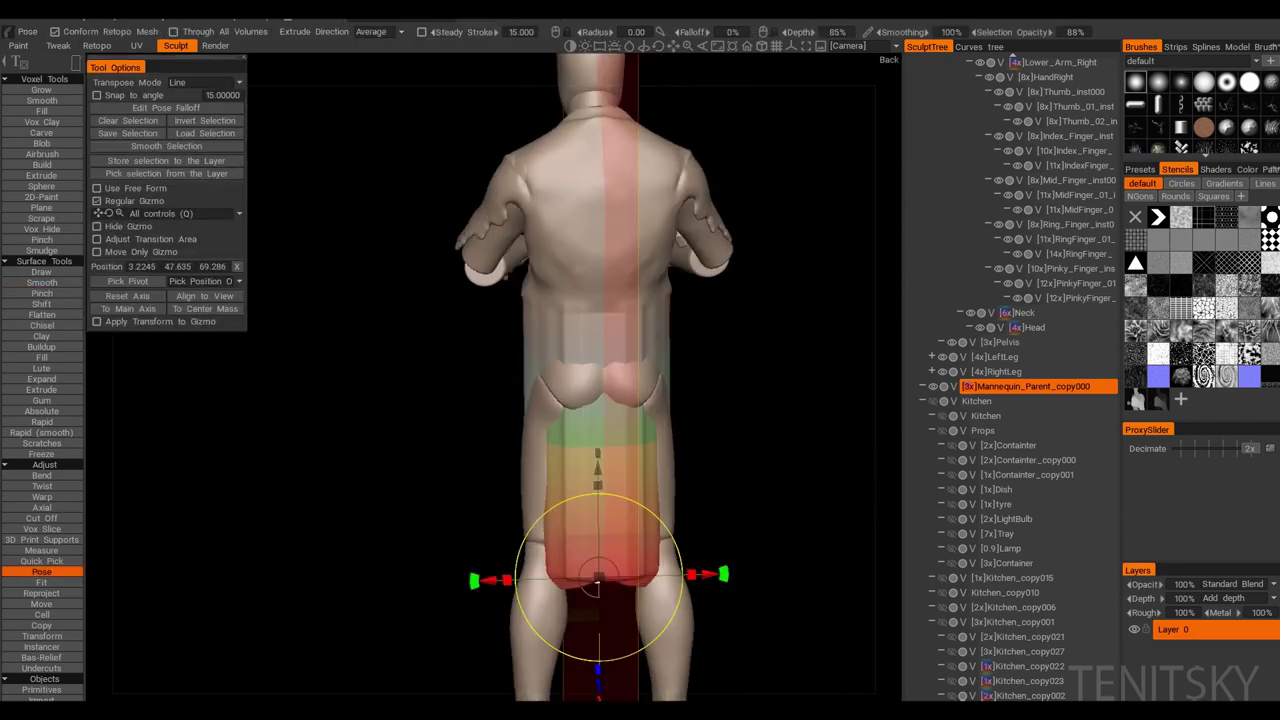
left_click_drag(760, 567, 560, 567)
Step: Fill in volume, then reshape the coat's upper torso with Move at a wider radius
left_click(128, 120)
left_click_drag(560, 500, 500, 500)
left_click(41, 110)
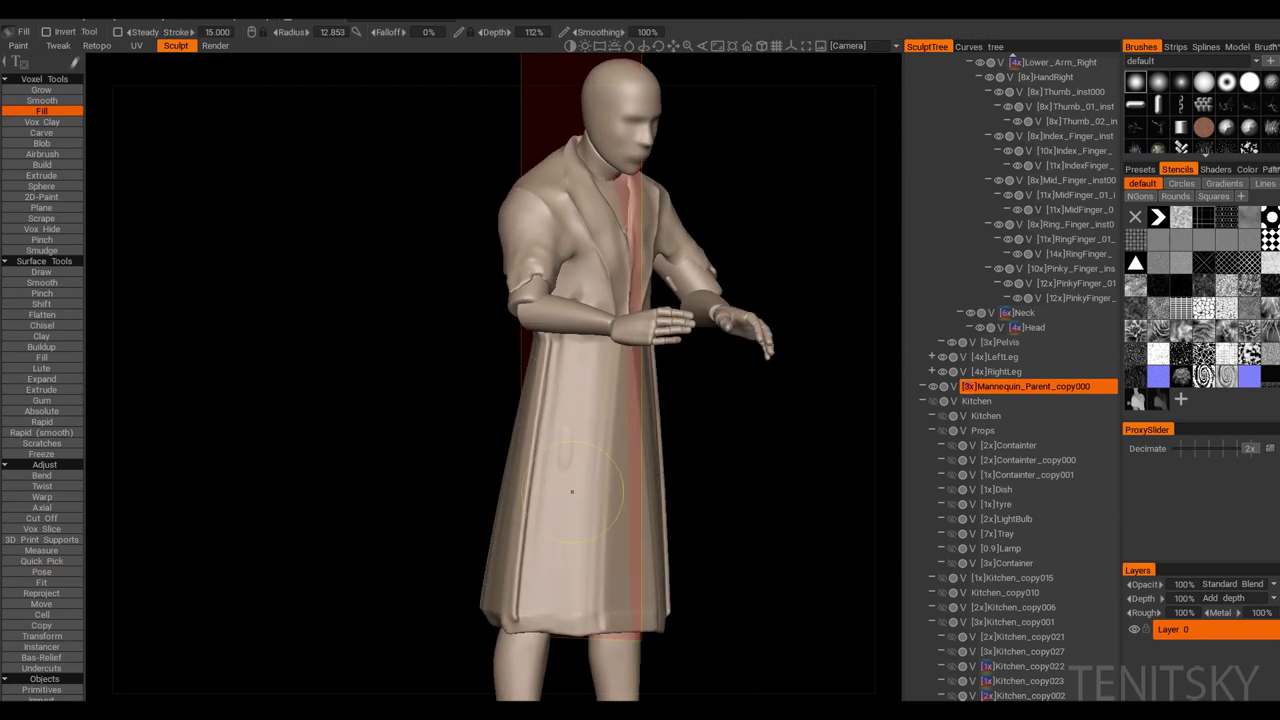
left_click_drag(613, 604, 529, 357)
key("m")
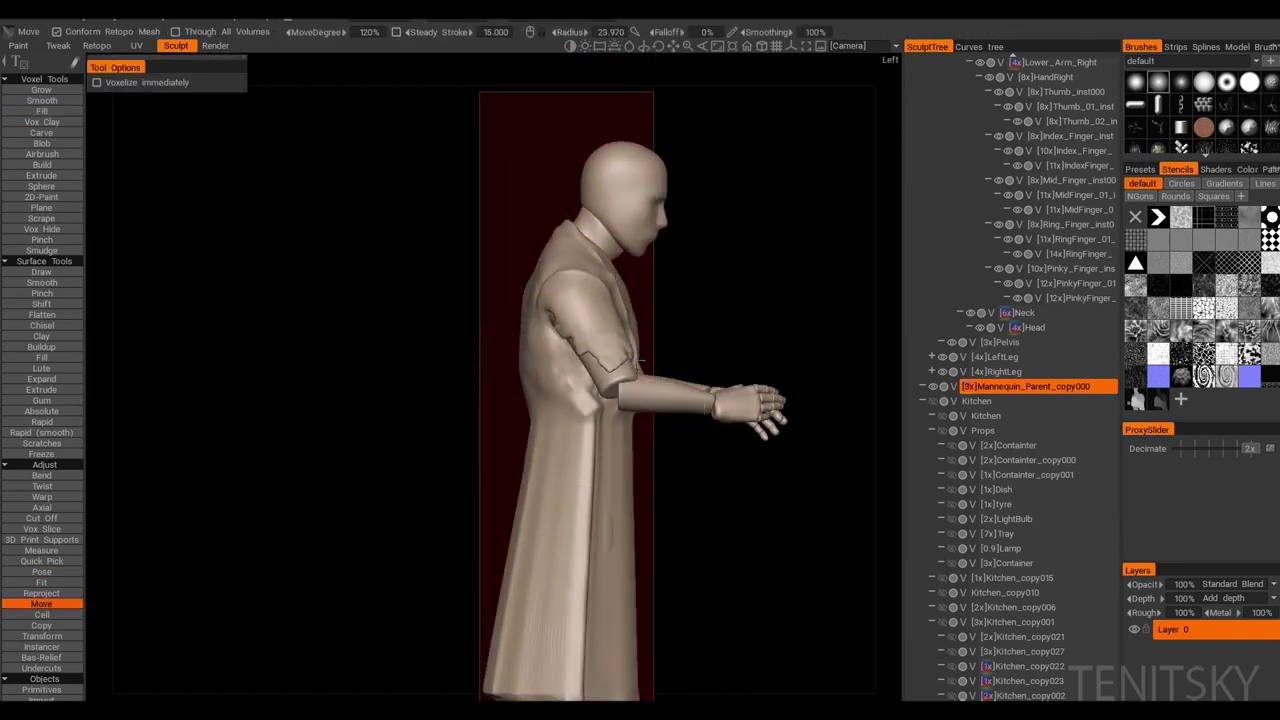
mouse_move(529, 347)
left_mouse_down()
mouse_move(500, 420)
mouse_move(434, 514)
mouse_move(575, 400)
mouse_move(595, 355)
mouse_move(675, 405)
mouse_move(621, 389)
left_mouse_up()
left_click(434, 514)
right_click_drag(621, 392, 649, 413)
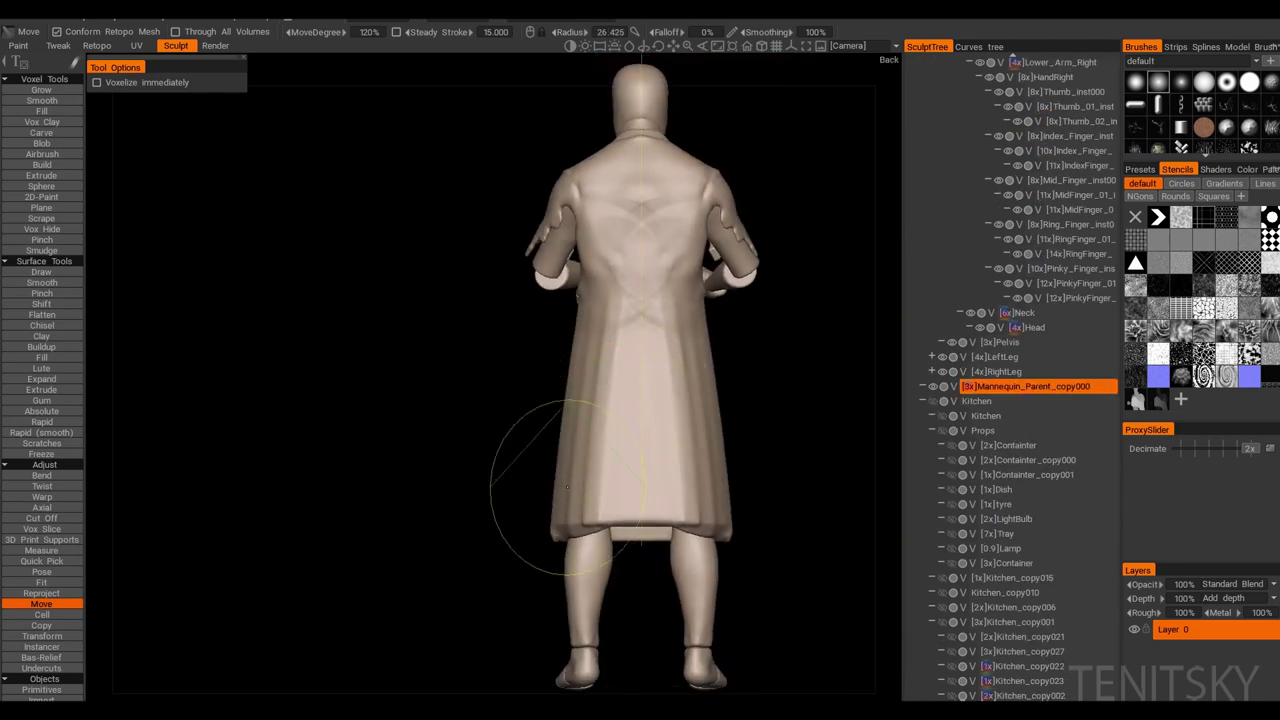
Step: Carve the sleeves short near the shoulder, refill the edges and check the coat from the front
left_click_drag(584, 423, 608, 376)
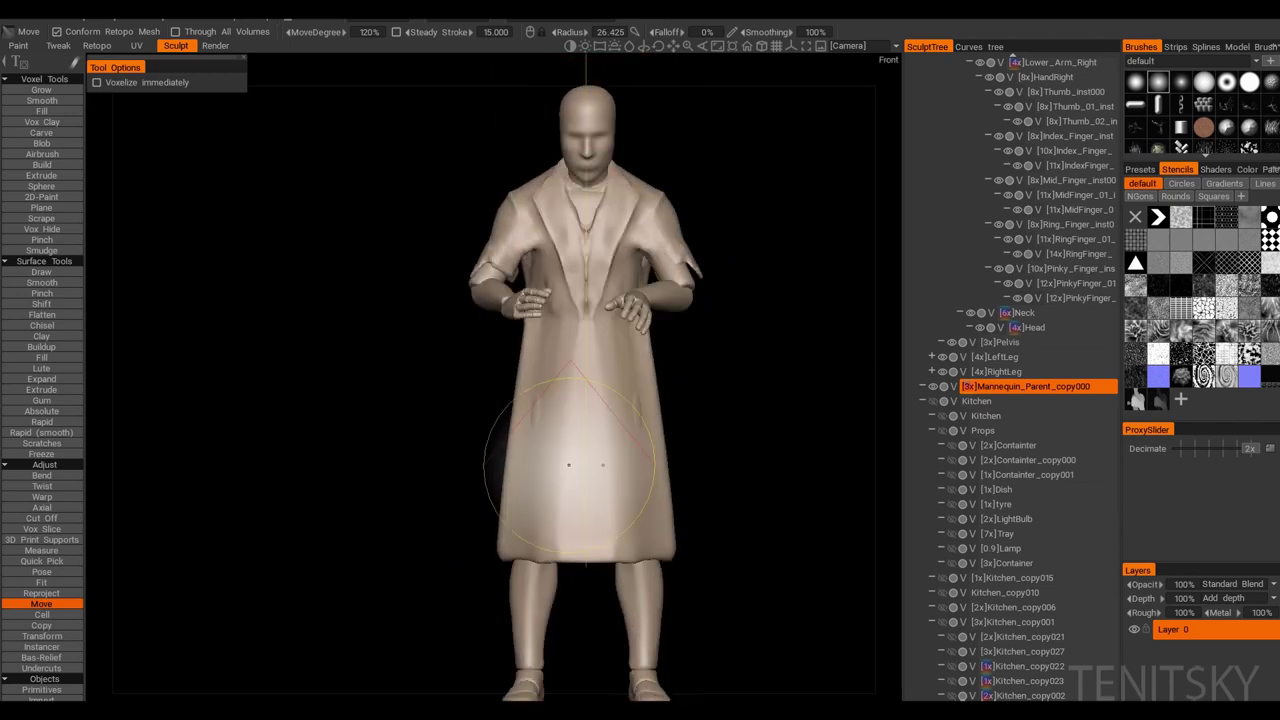
left_click_drag(568, 464, 560, 430)
left_click(41, 132)
left_click_drag(543, 509, 860, 436)
left_click(41, 111)
key("KP_1")
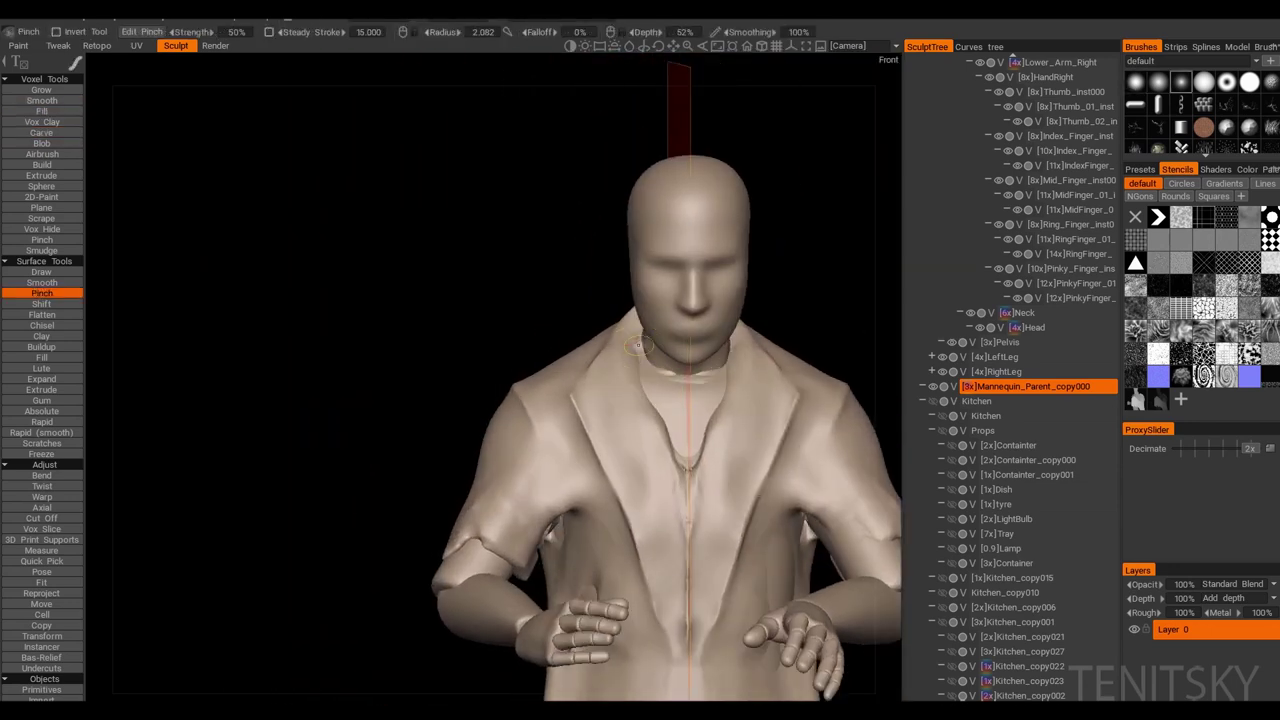
scroll(476, 355, "down", 3)
mouse_move(600, 400)
left_mouse_down()
mouse_move(700, 400)
mouse_move(605, 400)
mouse_move(600, 385)
left_mouse_up()
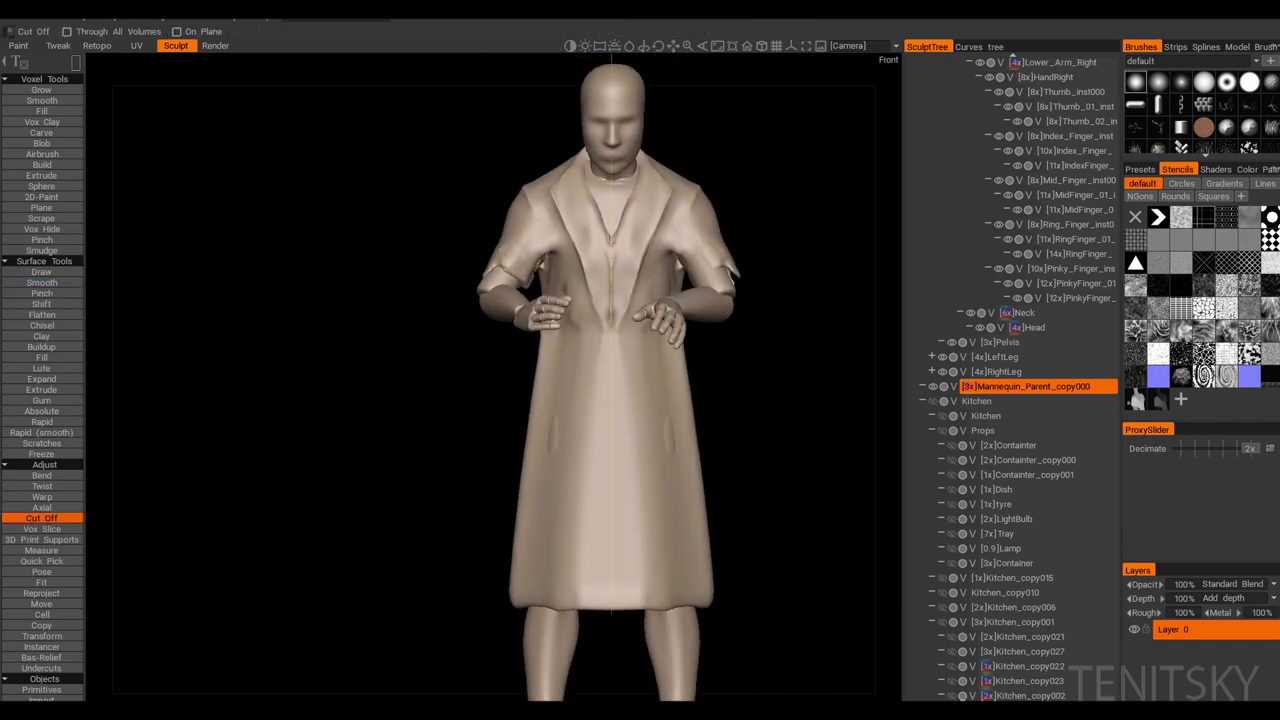
Step: Box-cut away the lower part of the long coat to hip length
mouse_move(429, 500)
left_mouse_down()
mouse_move(786, 671)
mouse_move(700, 671)
mouse_move(786, 660)
left_mouse_up()
scroll(786, 660, "up", 2)
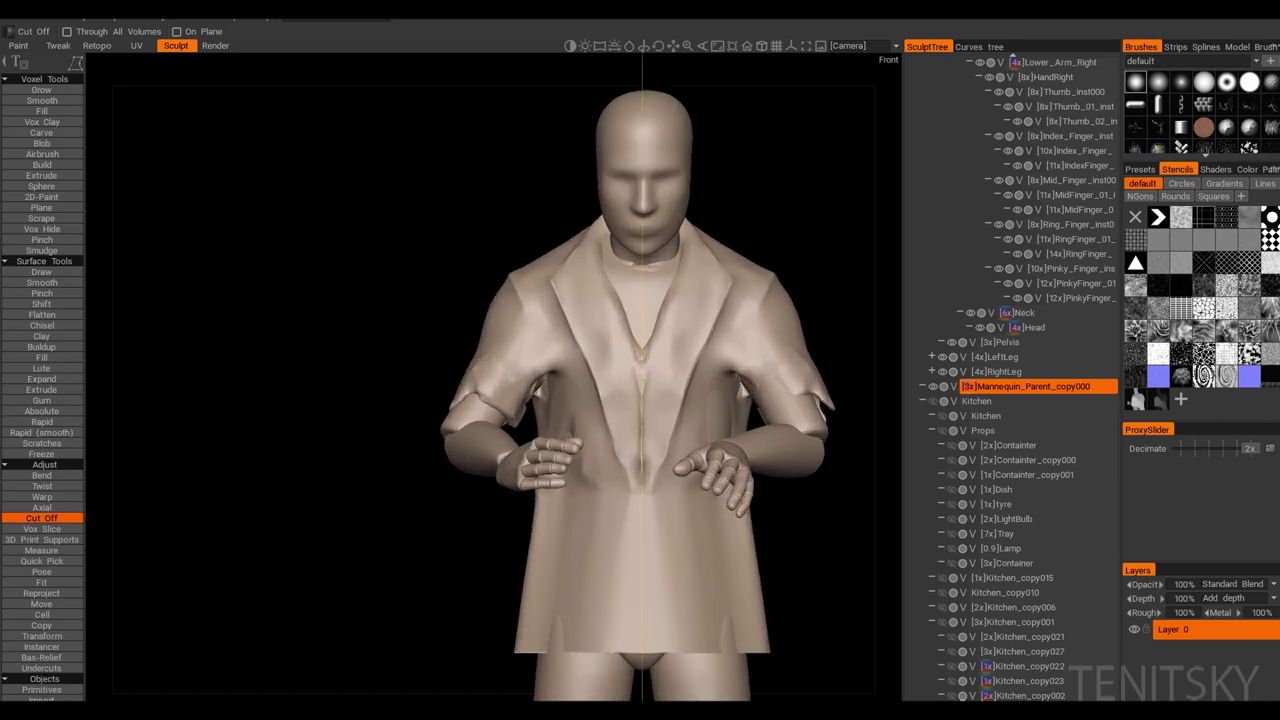
mouse_move(640, 400)
left_mouse_down()
mouse_move(800, 400)
mouse_move(640, 400)
left_mouse_up()
Step: Push the shortened jacket into a looser shape around the torso and arms with Move
key("m")
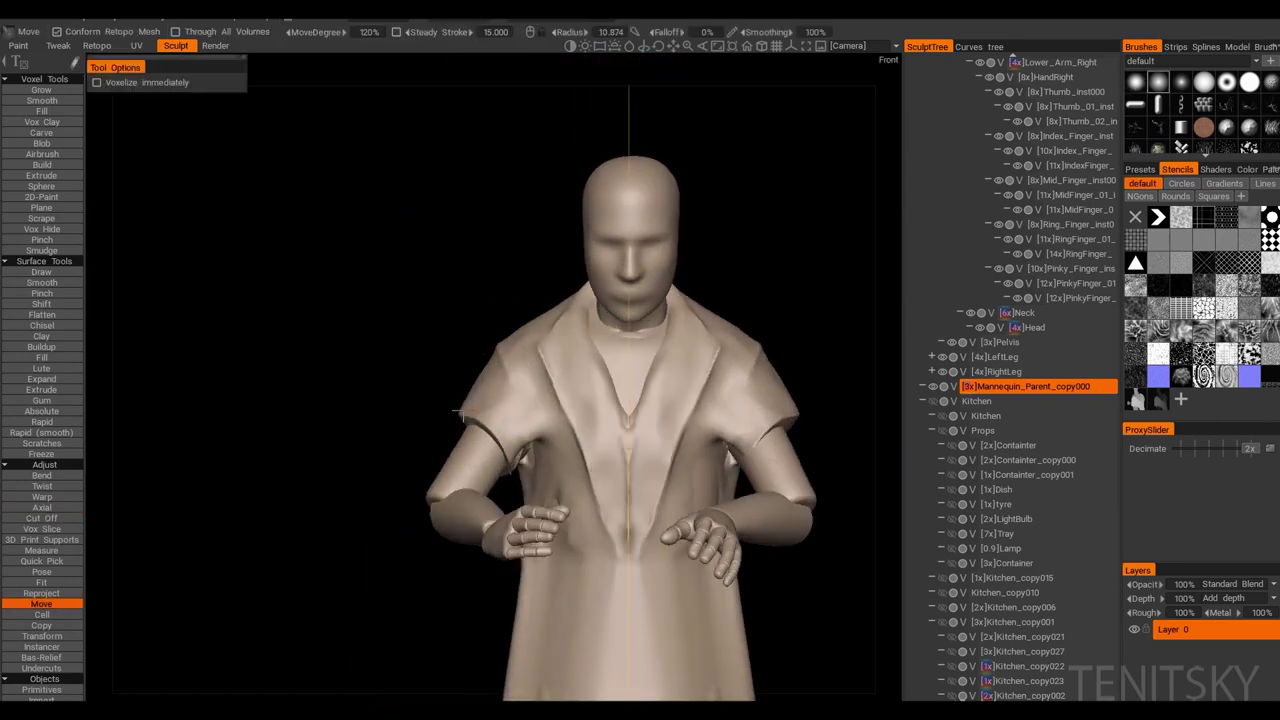
left_click_drag(533, 330, 633, 330)
mouse_move(547, 318)
left_mouse_down()
mouse_move(585, 480)
mouse_move(593, 597)
mouse_move(361, 358)
mouse_move(528, 383)
mouse_move(555, 372)
left_mouse_up()
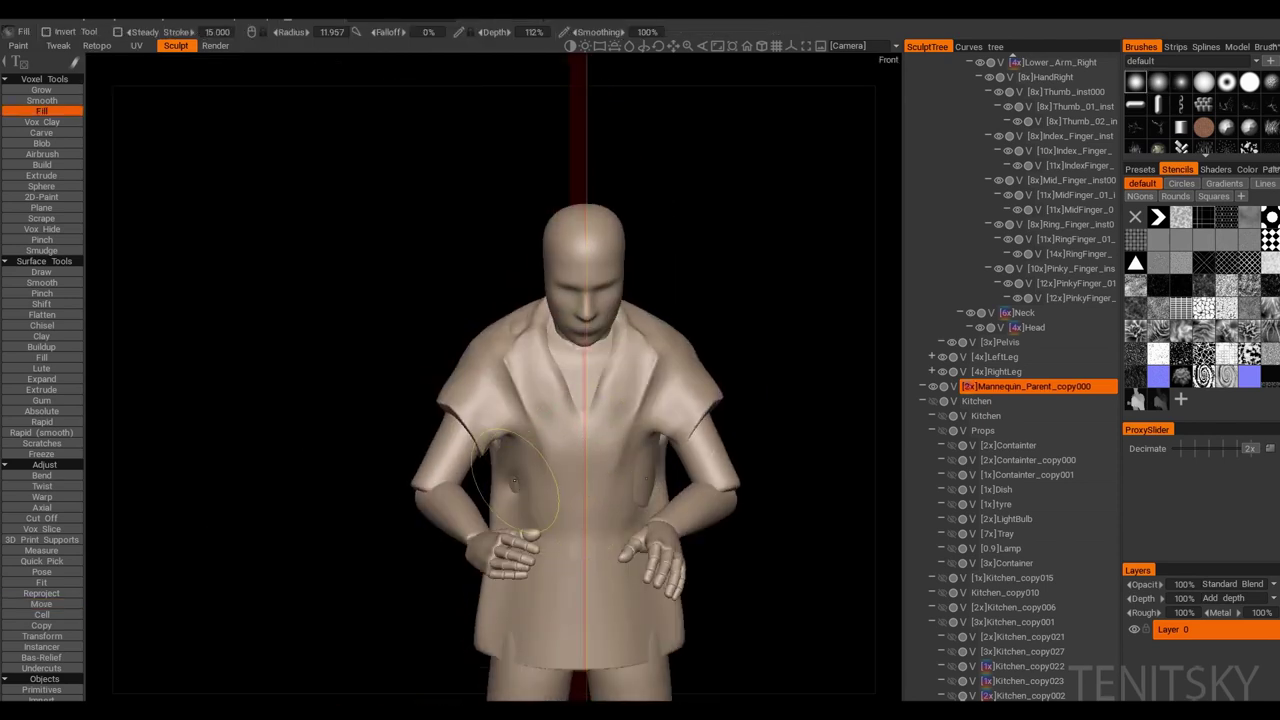
mouse_move(636, 475)
left_mouse_down()
mouse_move(575, 492)
mouse_move(560, 380)
mouse_move(617, 348)
mouse_move(471, 529)
mouse_move(605, 455)
mouse_move(385, 370)
mouse_move(335, 290)
mouse_move(445, 402)
mouse_move(530, 440)
mouse_move(391, 416)
mouse_move(330, 470)
mouse_move(290, 540)
mouse_move(354, 451)
mouse_move(310, 420)
mouse_move(481, 380)
mouse_move(306, 371)
mouse_move(386, 543)
mouse_move(340, 447)
mouse_move(394, 408)
left_mouse_up()
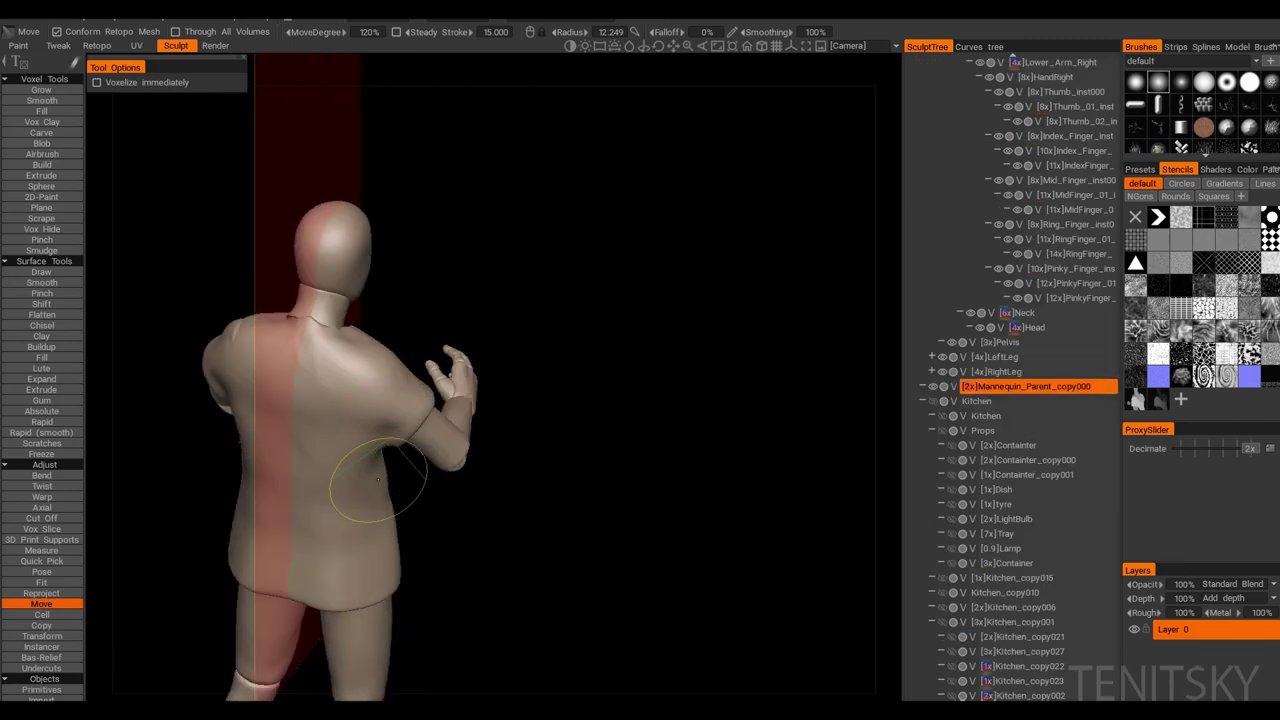
left_click_drag(378, 480, 342, 273)
middle_click_drag(257, 358, 440, 372)
left_click_drag(440, 372, 422, 462)
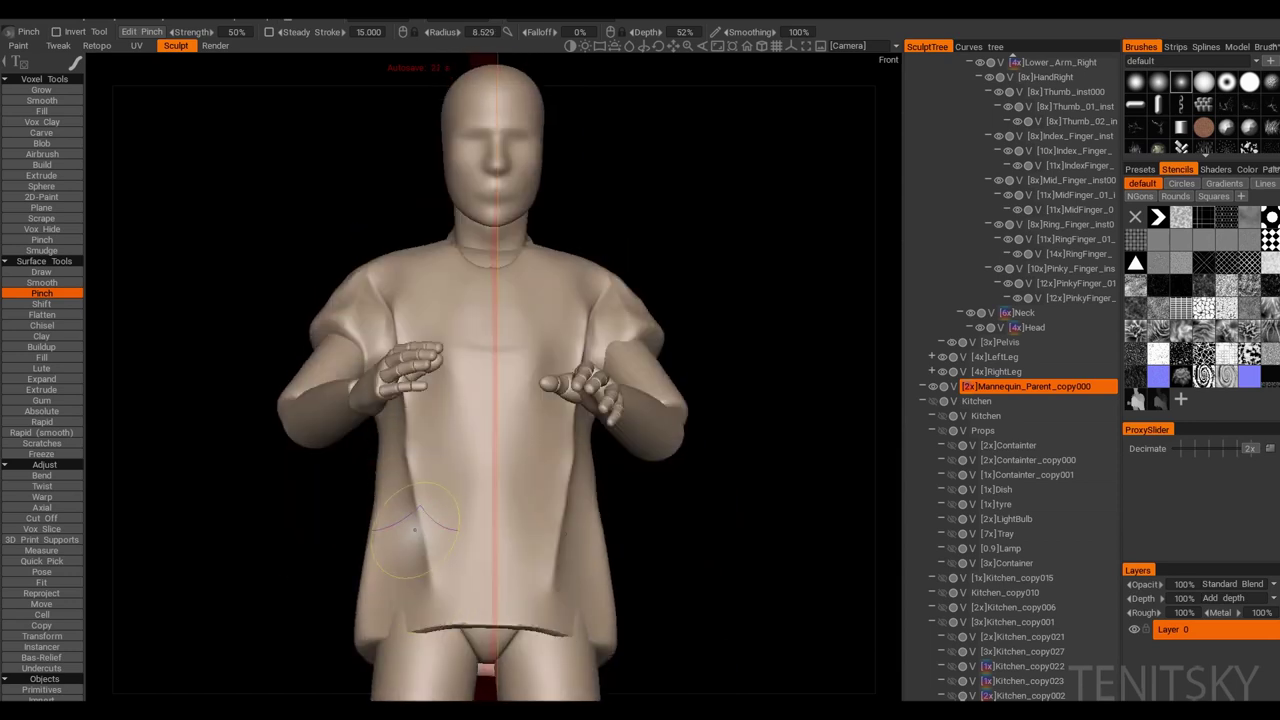
Step: Lower the Mannequin_Parent_copy000 layer to 1x resolution
left_click_drag(398, 620, 500, 585)
left_click_drag(439, 358, 531, 463)
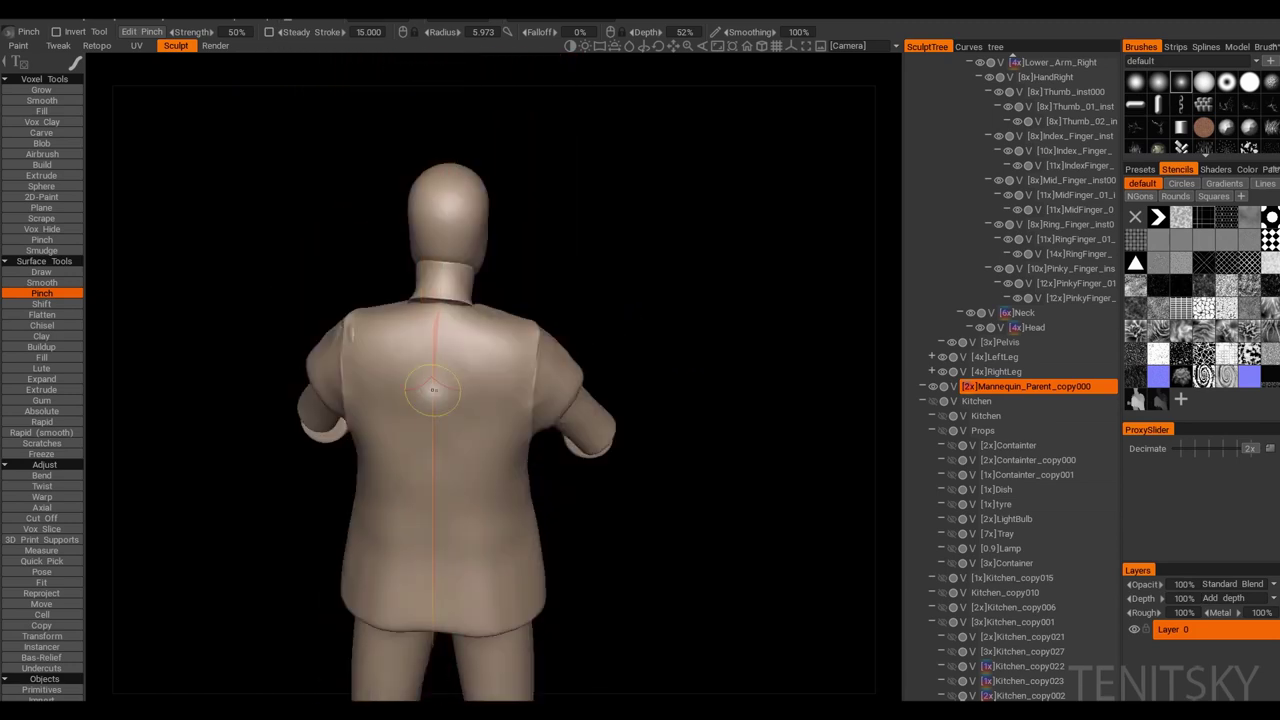
left_click_drag(462, 398, 482, 480)
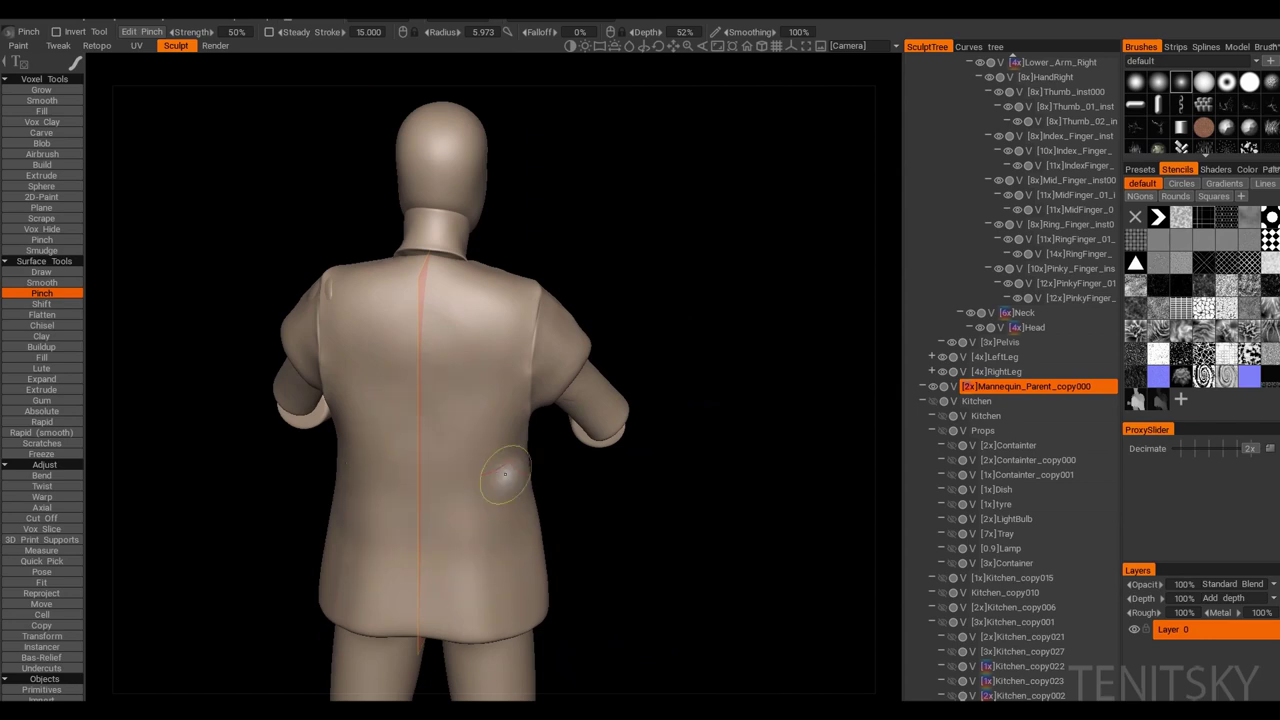
left_click_drag(354, 478, 483, 437)
left_click(403, 437)
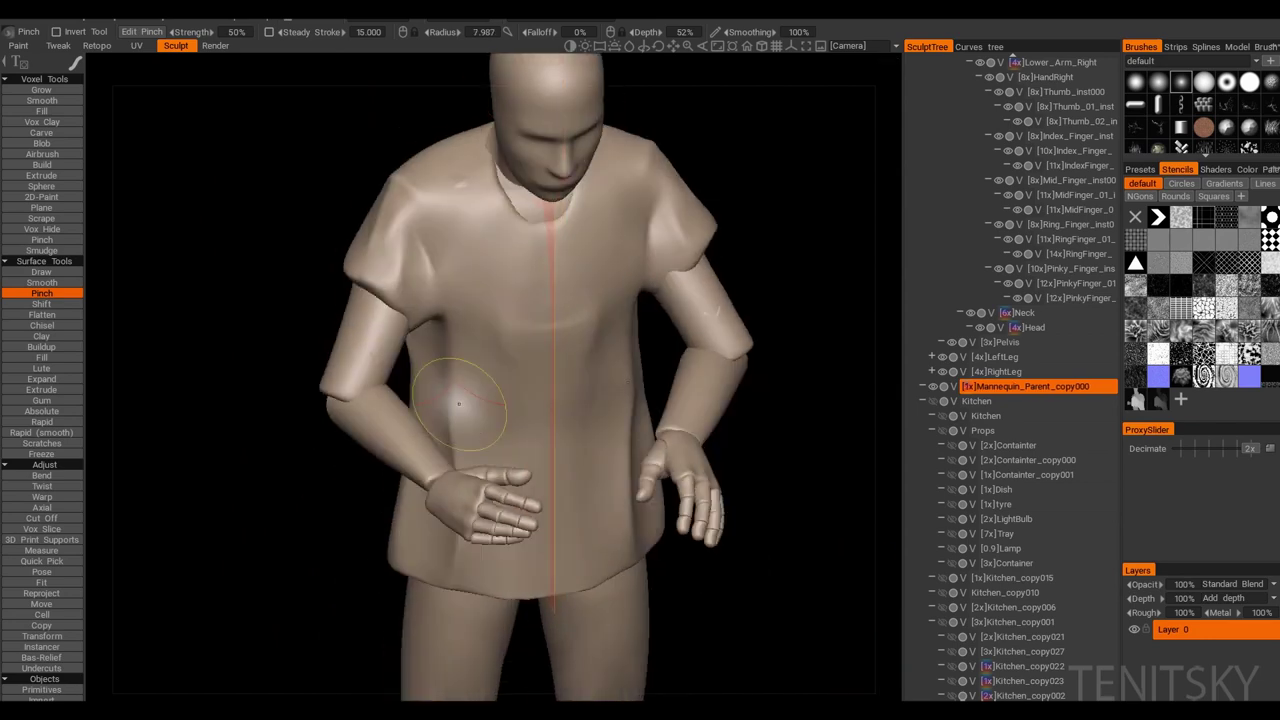
Step: Check the double-breasted jacket front from side, overhead and rear three-quarter views
mouse_move(456, 482)
left_mouse_down()
mouse_move(543, 700)
mouse_move(700, 670)
mouse_move(760, 600)
mouse_move(814, 457)
mouse_move(880, 440)
mouse_move(470, 495)
left_mouse_up()
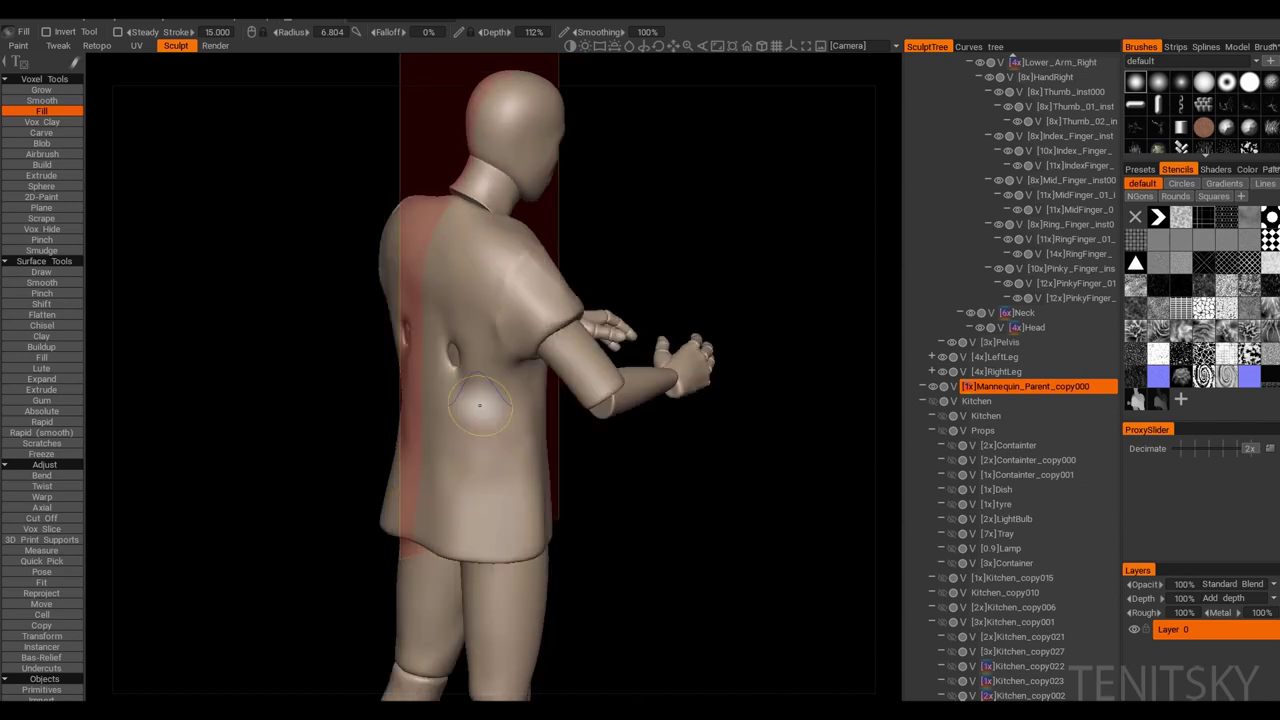
mouse_move(480, 405)
left_mouse_down()
mouse_move(480, 350)
mouse_move(527, 429)
left_mouse_up()
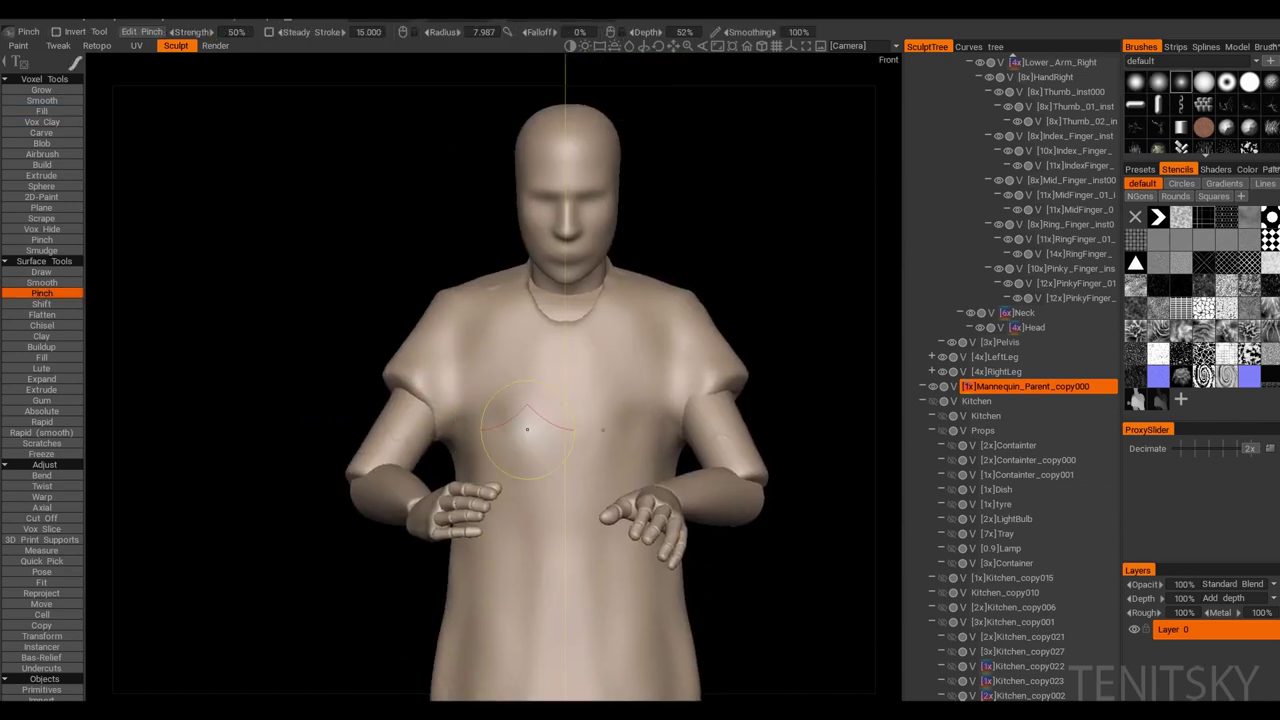
mouse_move(534, 326)
left_mouse_down()
mouse_move(532, 398)
mouse_move(525, 339)
mouse_move(481, 245)
mouse_move(430, 260)
mouse_move(505, 320)
mouse_move(592, 340)
left_mouse_up()
scroll(512, 330, "up", 2)
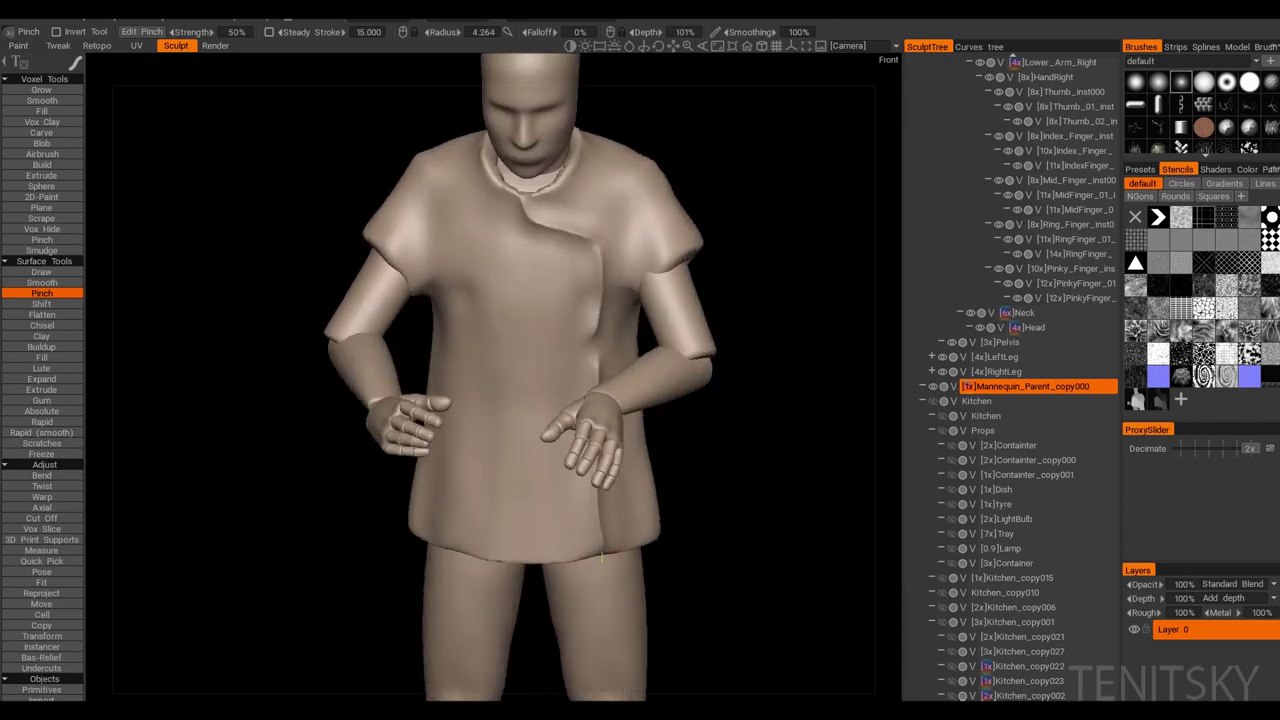
left_click_drag(600, 556, 600, 500)
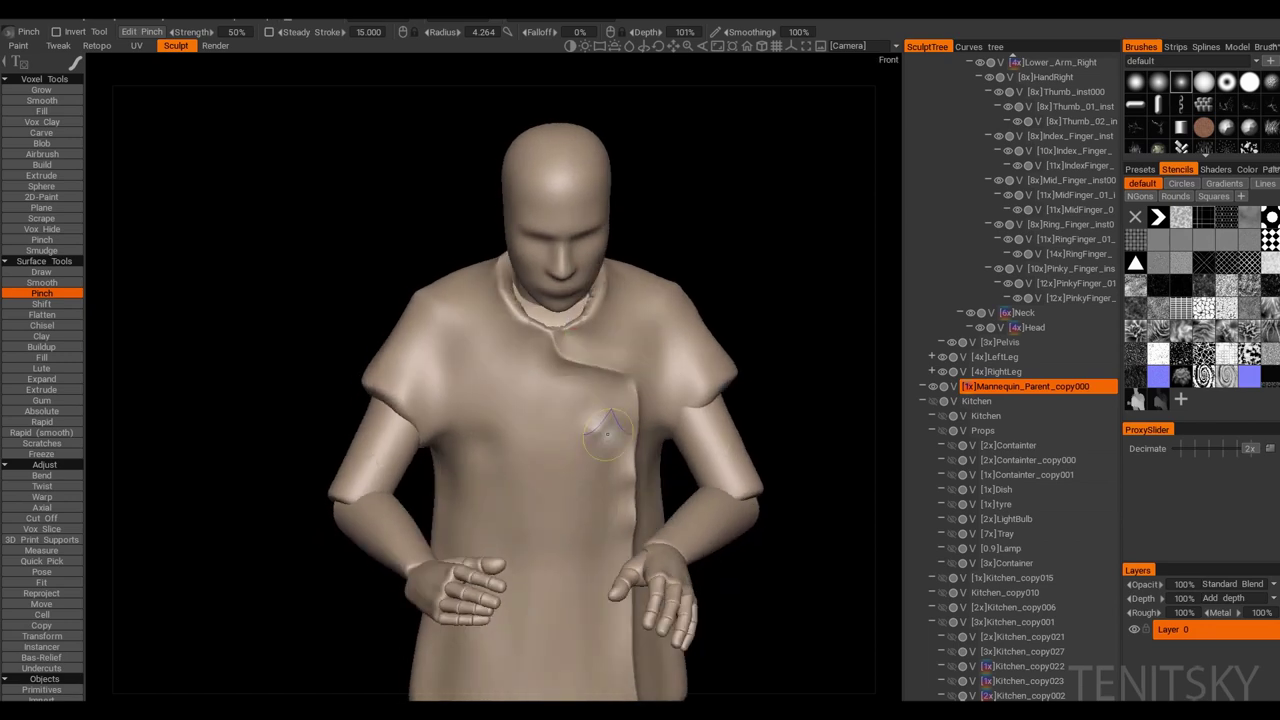
left_click_drag(598, 401, 595, 358)
left_click_drag(601, 460, 455, 376)
left_click_drag(547, 411, 622, 498)
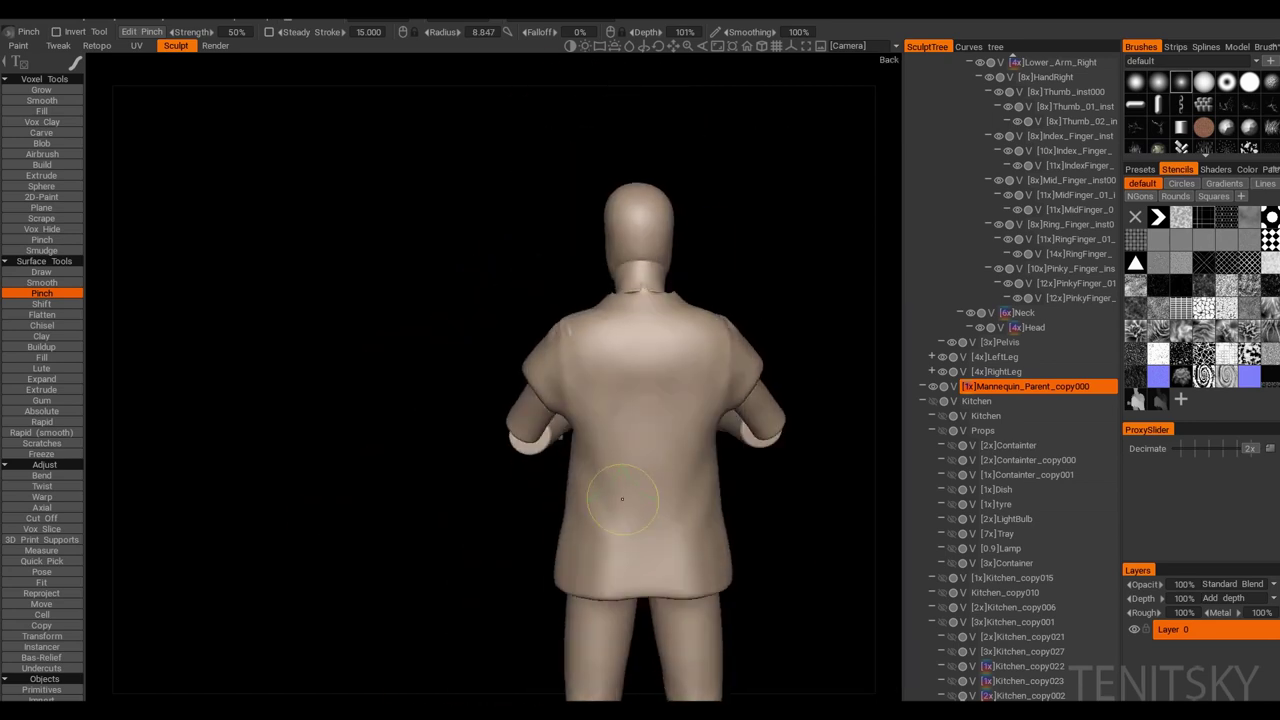
left_click_drag(600, 420, 480, 470)
left_click(41, 111)
Step: Carve the sleeve around the right upper arm using Pose and check the forearm
left_click(41, 571)
left_click_drag(640, 420, 780, 410)
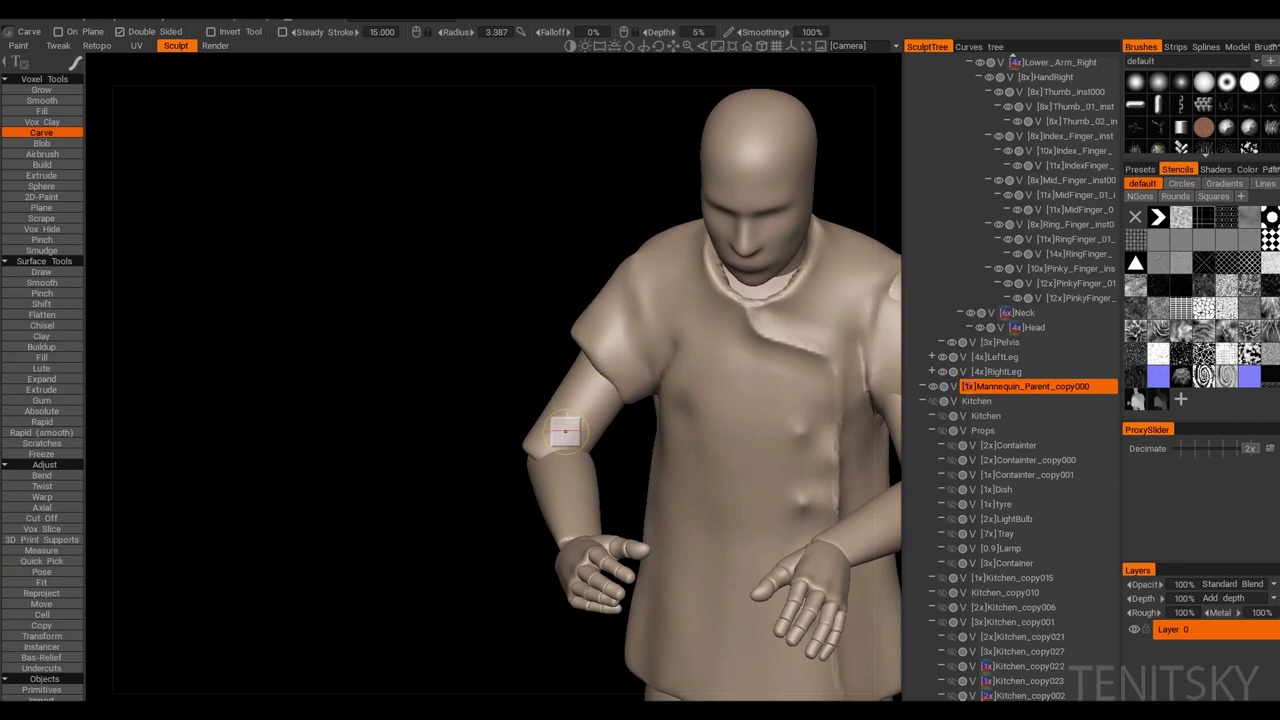
left_click_drag(565, 432, 440, 430)
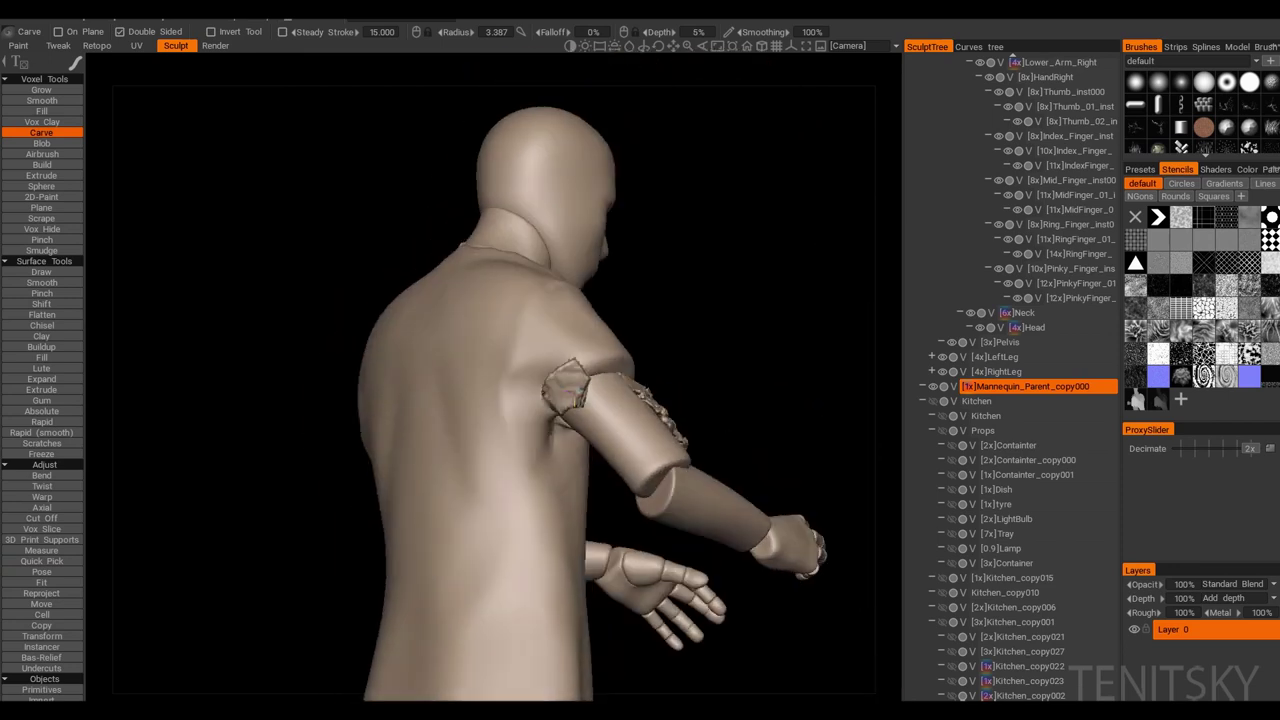
left_click_drag(760, 440, 780, 480)
mouse_move(620, 420)
left_mouse_down()
mouse_move(540, 445)
mouse_move(589, 458)
mouse_move(530, 445)
mouse_move(648, 424)
left_mouse_up()
mouse_move(616, 372)
left_mouse_down()
mouse_move(662, 494)
mouse_move(652, 471)
mouse_move(680, 449)
mouse_move(722, 520)
mouse_move(613, 505)
mouse_move(714, 523)
mouse_move(614, 529)
mouse_move(705, 410)
mouse_move(690, 430)
mouse_move(733, 455)
mouse_move(658, 435)
mouse_move(627, 443)
mouse_move(803, 413)
mouse_move(686, 505)
mouse_move(705, 515)
left_mouse_up()
left_click(41, 604)
left_click(41, 111)
key("m")
mouse_move(605, 510)
left_mouse_down()
mouse_move(565, 510)
mouse_move(600, 471)
mouse_move(558, 403)
mouse_move(513, 455)
left_mouse_up()
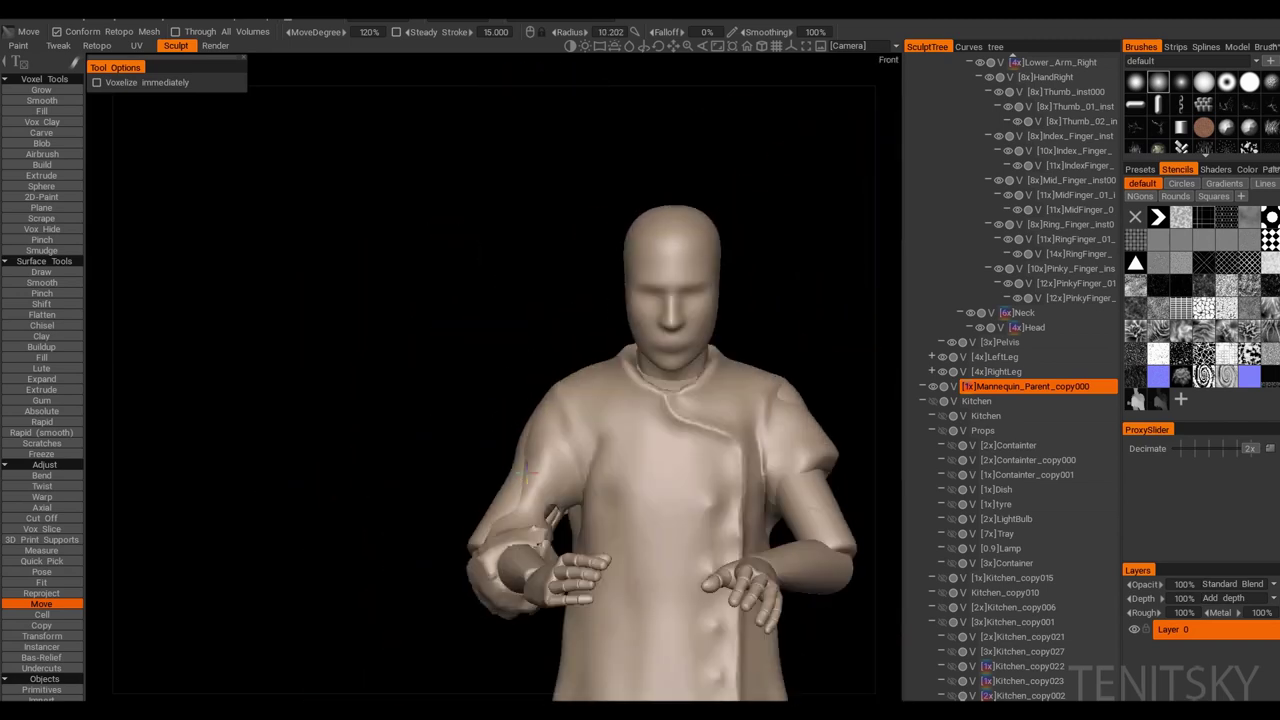
Step: Reposition the RightArm part with Transform, then return to the mannequin copy
mouse_move(592, 456)
left_mouse_down()
mouse_move(575, 465)
mouse_move(690, 470)
left_mouse_up()
key("h")
key("t")
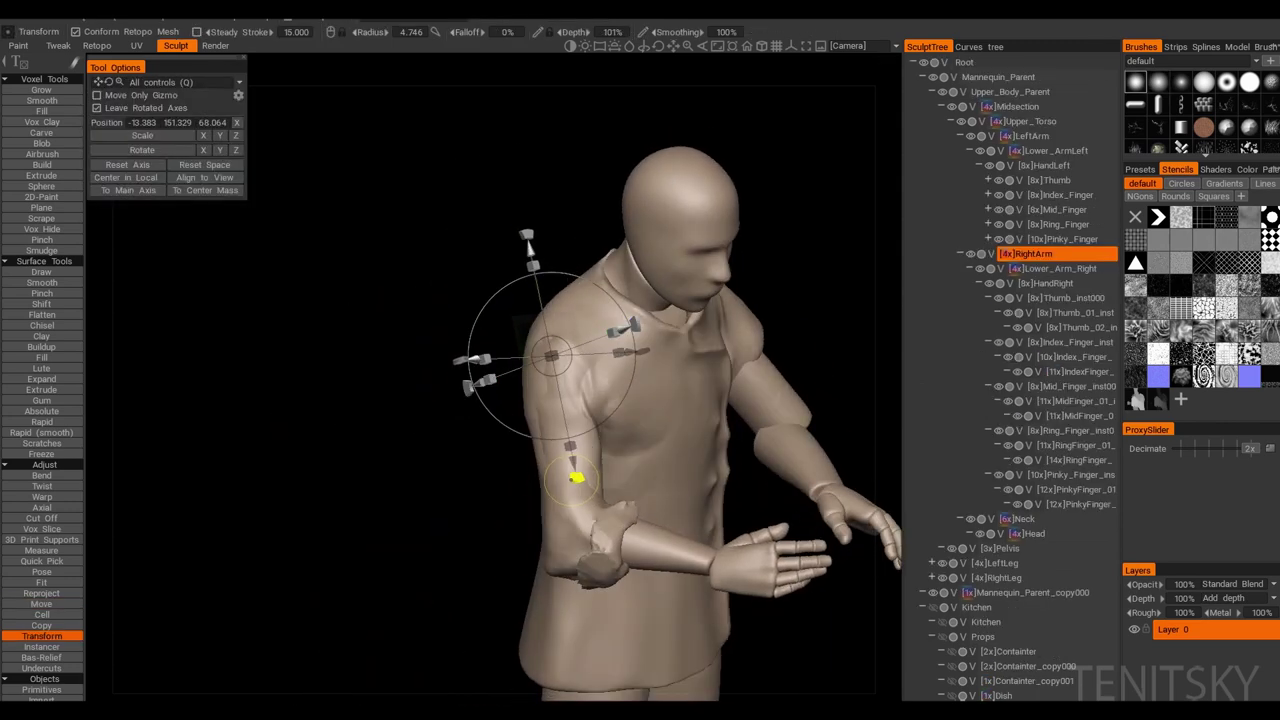
mouse_move(576, 478)
left_mouse_down()
mouse_move(544, 437)
mouse_move(740, 440)
mouse_move(585, 428)
mouse_move(622, 545)
left_mouse_up()
key("h")
key("m")
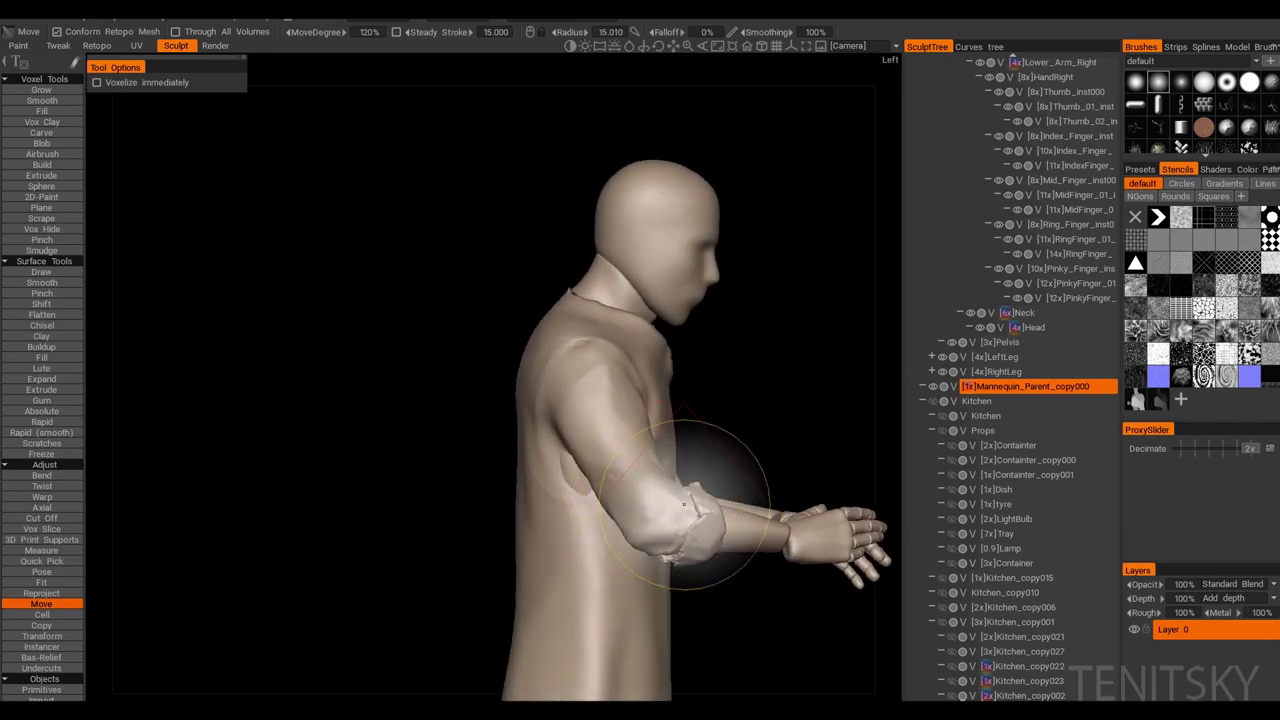
Step: Begin carving the collar around the mannequin's neck
mouse_move(651, 482)
left_mouse_down()
mouse_move(630, 470)
mouse_move(580, 522)
mouse_move(500, 371)
mouse_move(504, 408)
mouse_move(561, 443)
mouse_move(530, 435)
mouse_move(510, 387)
left_mouse_up()
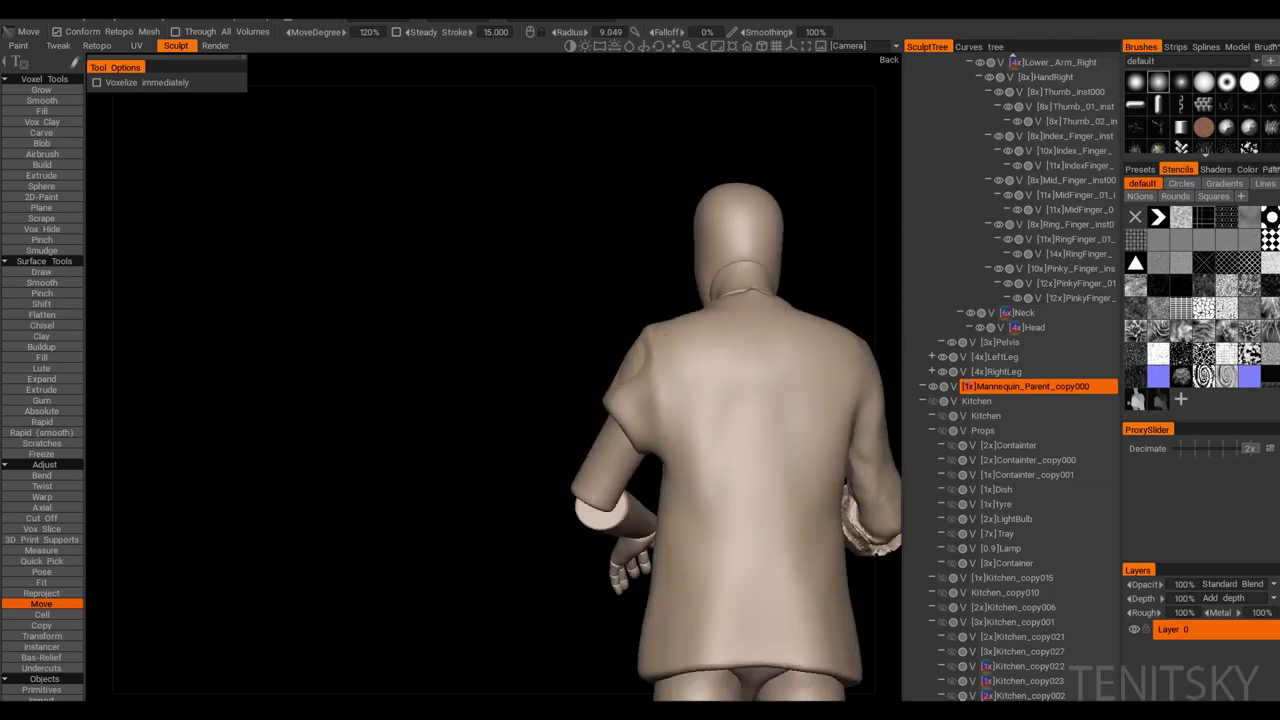
left_click(41, 636)
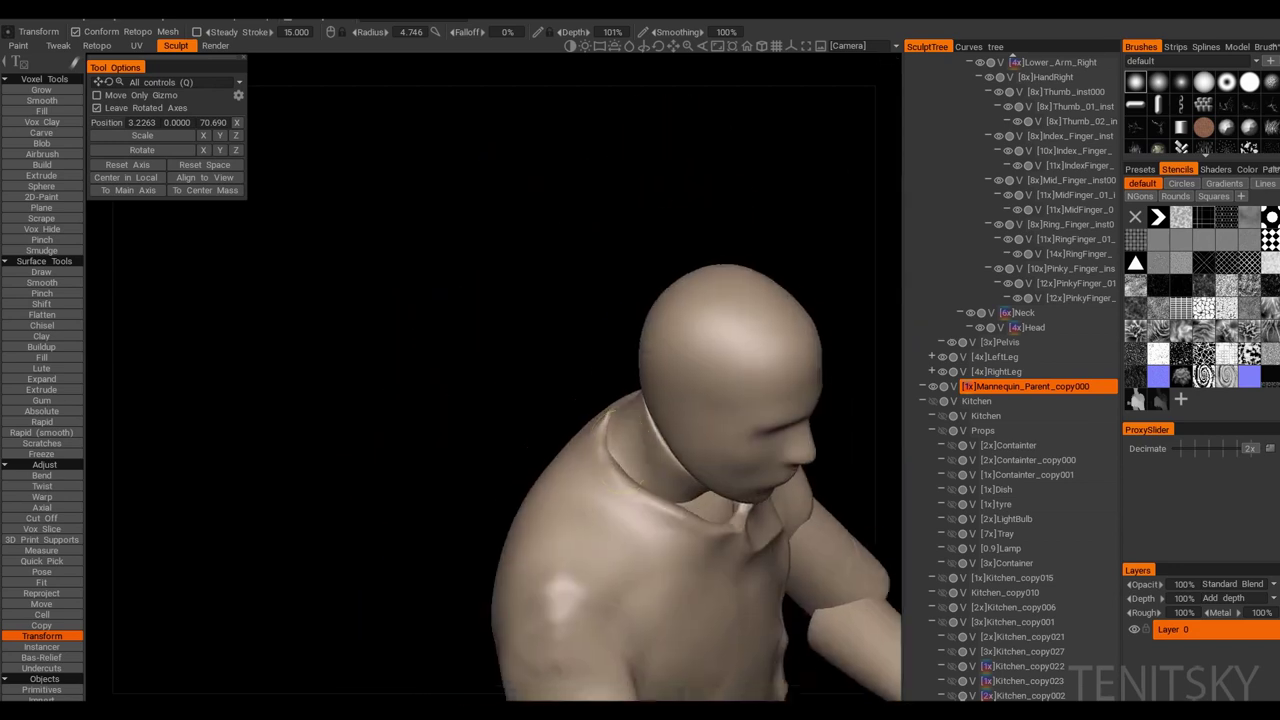
key("c")
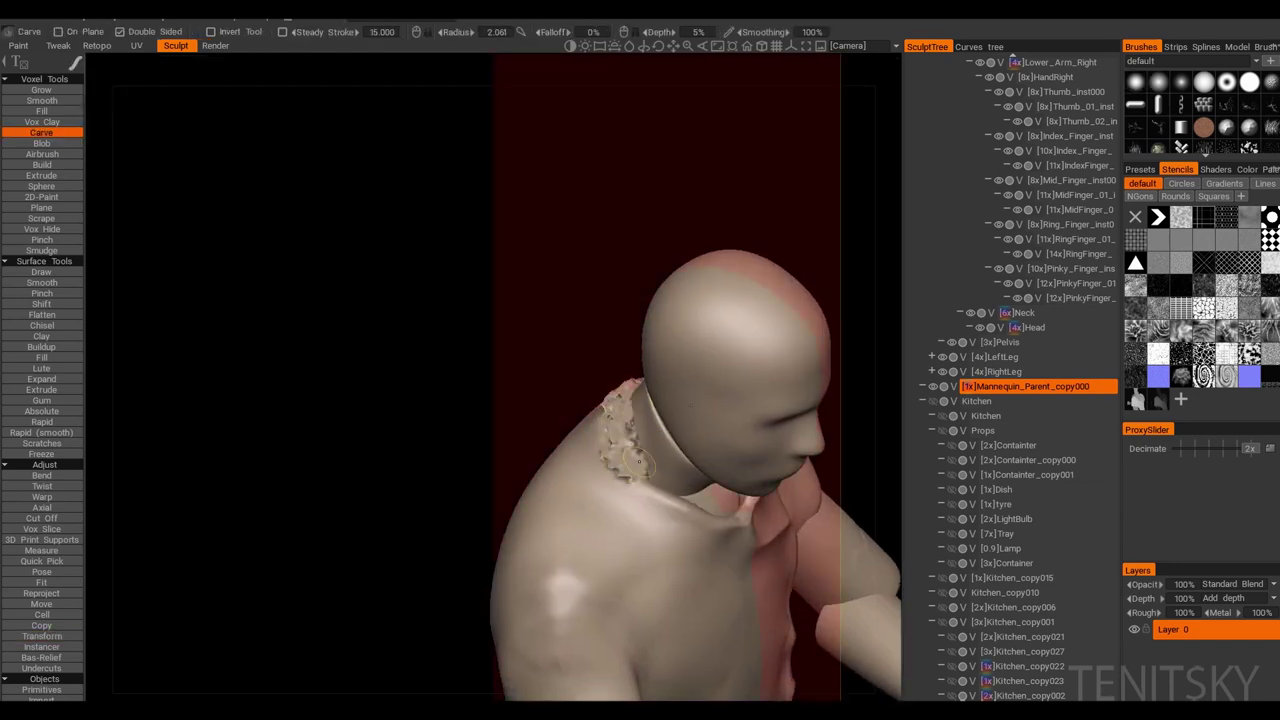
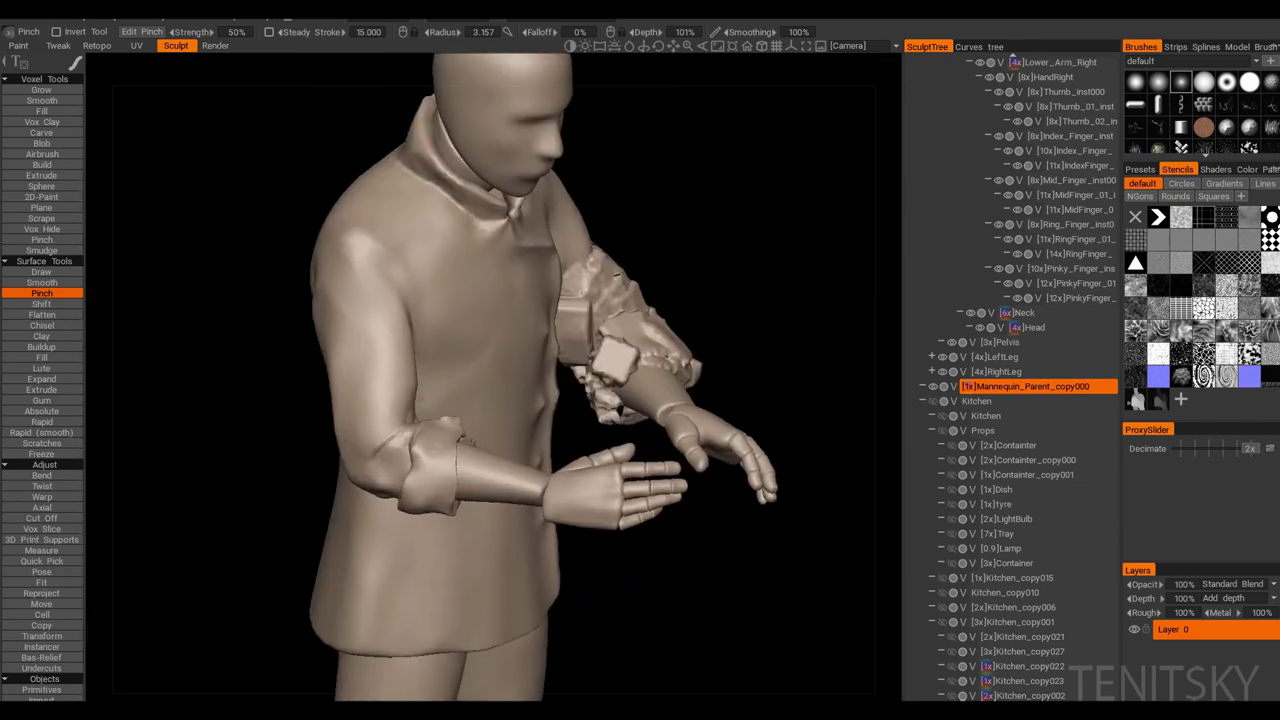
Step: Refine the rumpled sleeve cuffs with Move and Pinch, then open the sculpt layer's menu
left_click(41, 604)
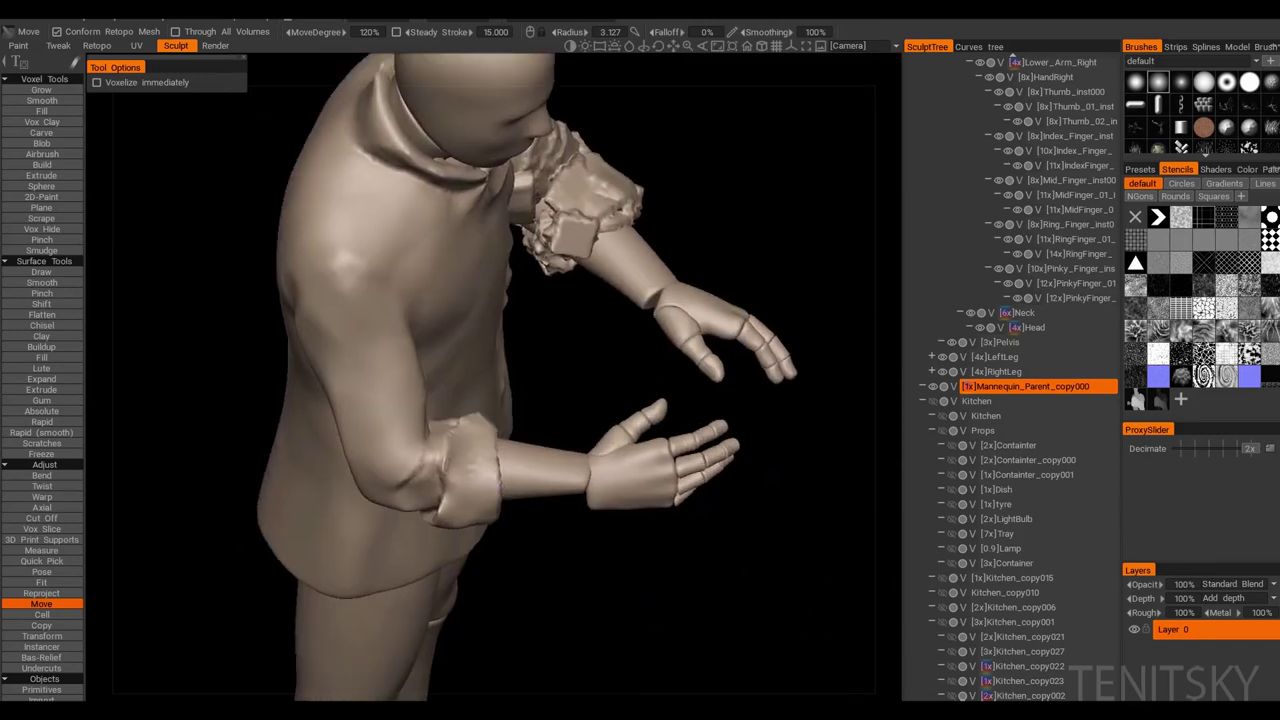
left_click(41, 293)
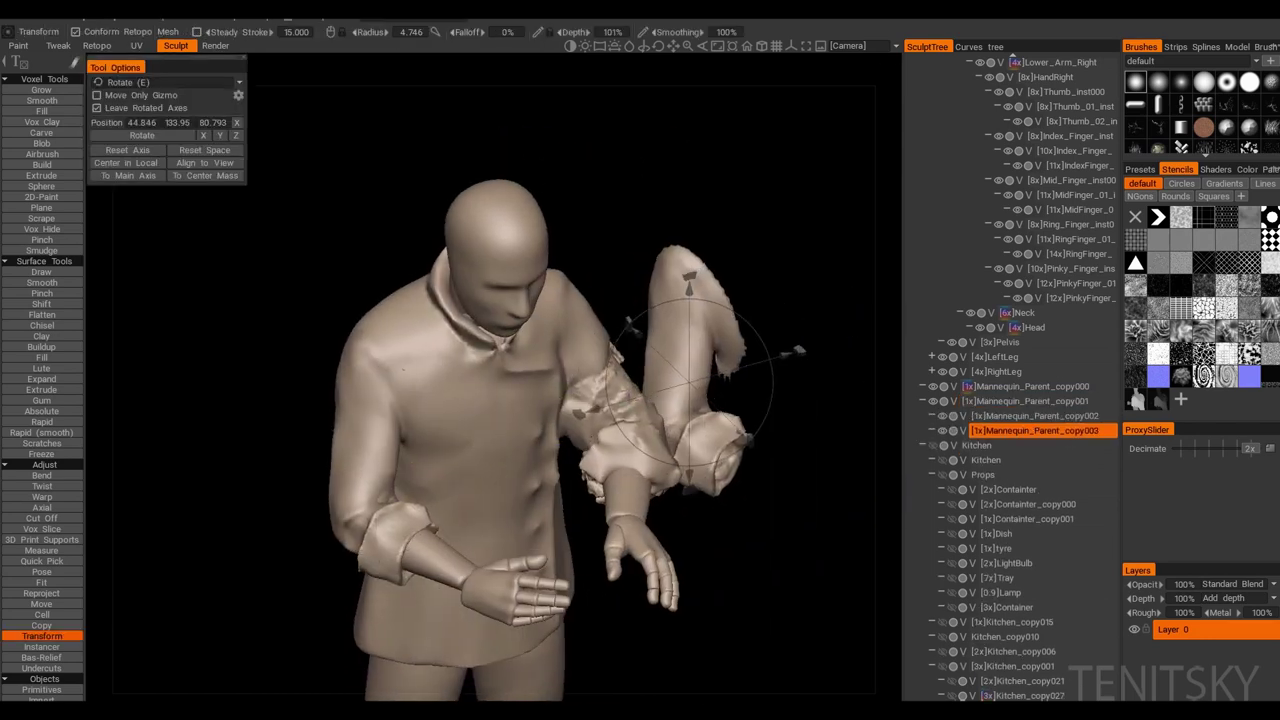
right_click(895, 190)
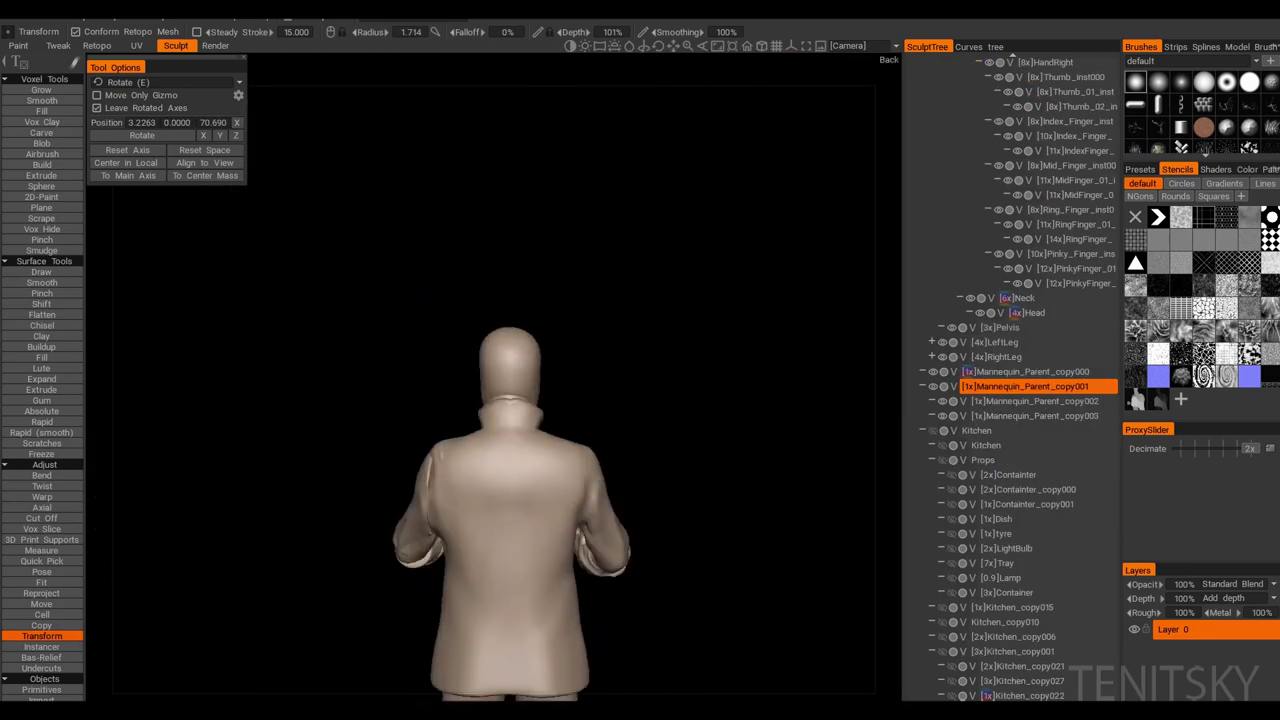
Step: Cut Off the head of the copied figure, leaving a jacket shell, and inspect the coat
left_click(41, 518)
left_click_drag(447, 341, 587, 407)
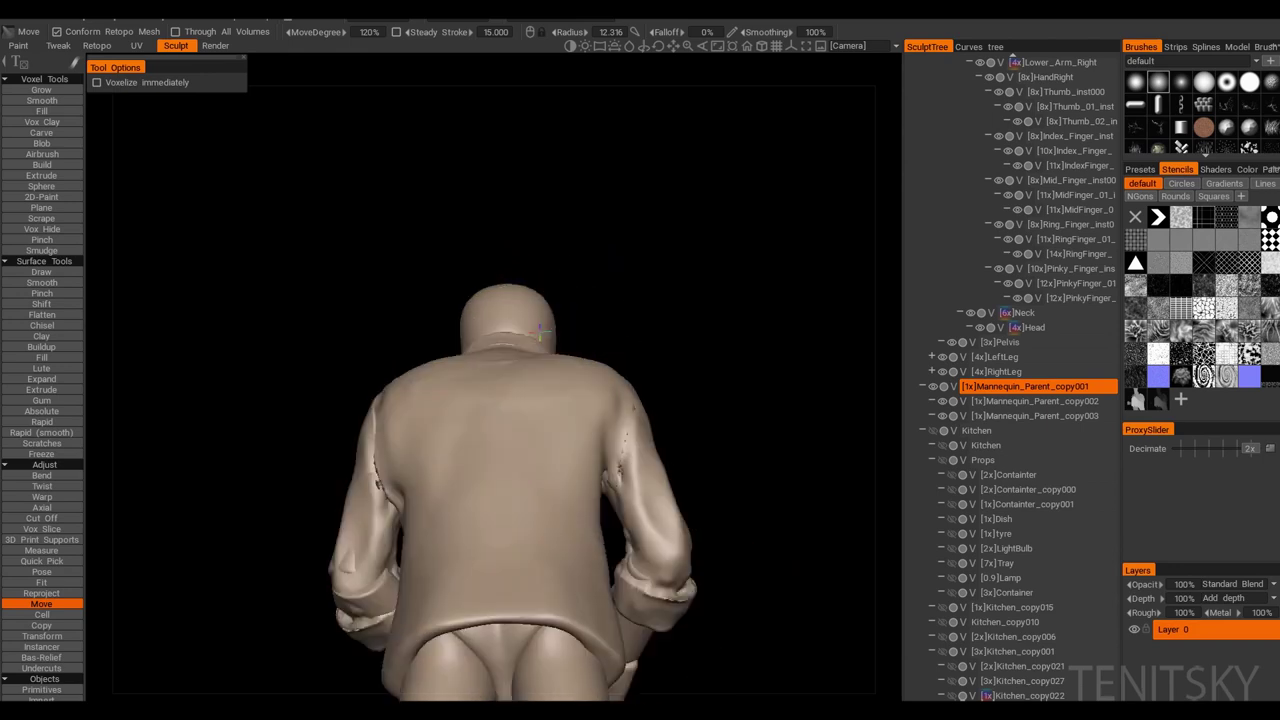
left_click_drag(540, 328, 560, 345)
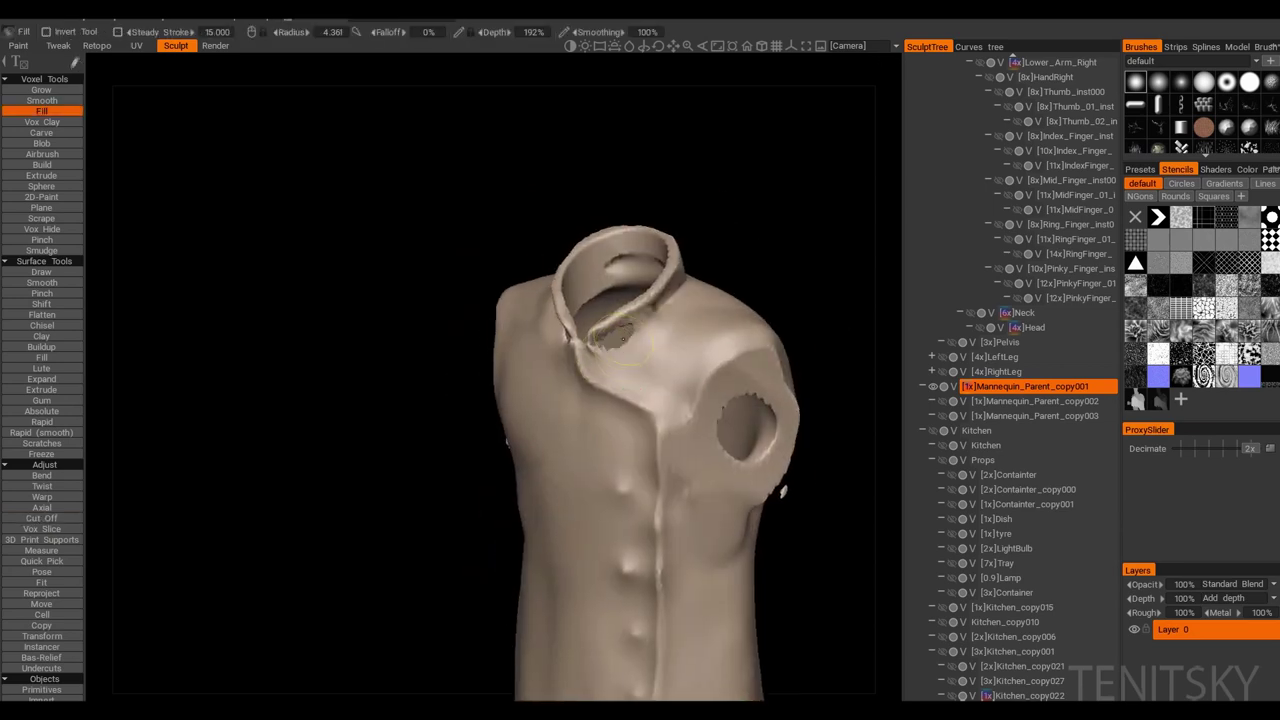
middle_click_drag(620, 340, 610, 385)
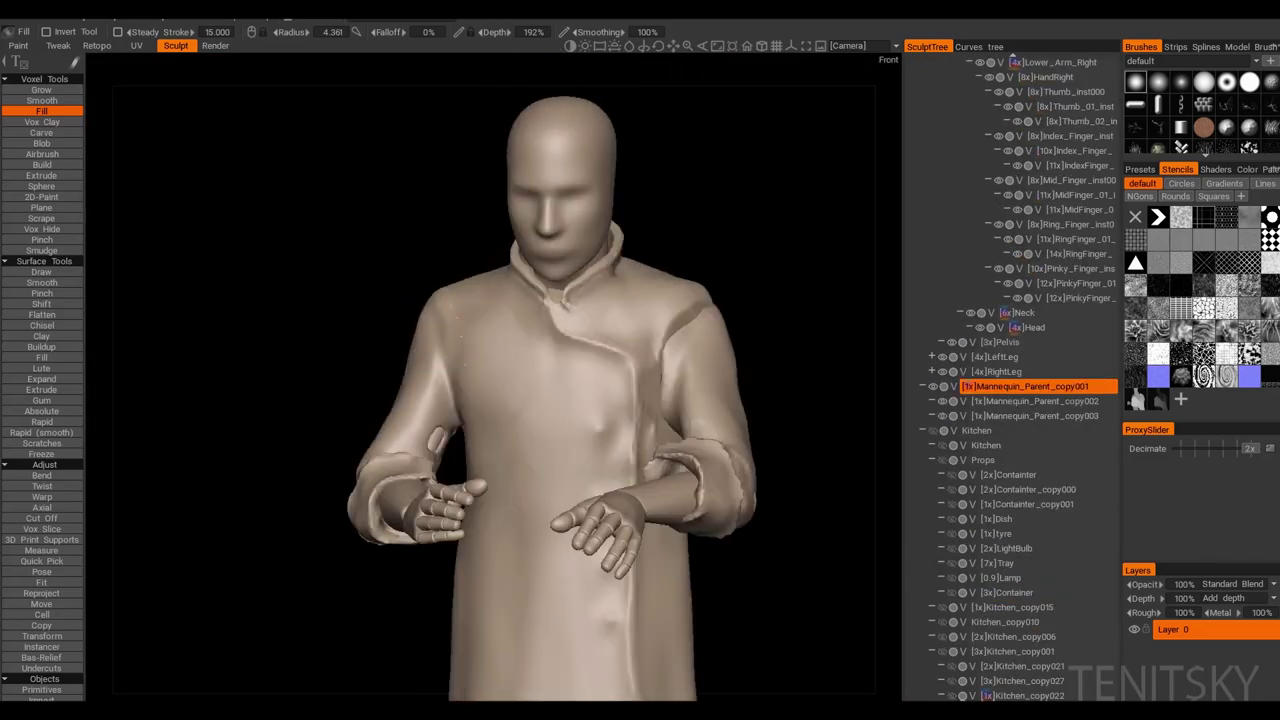
middle_click_drag(803, 308, 632, 179)
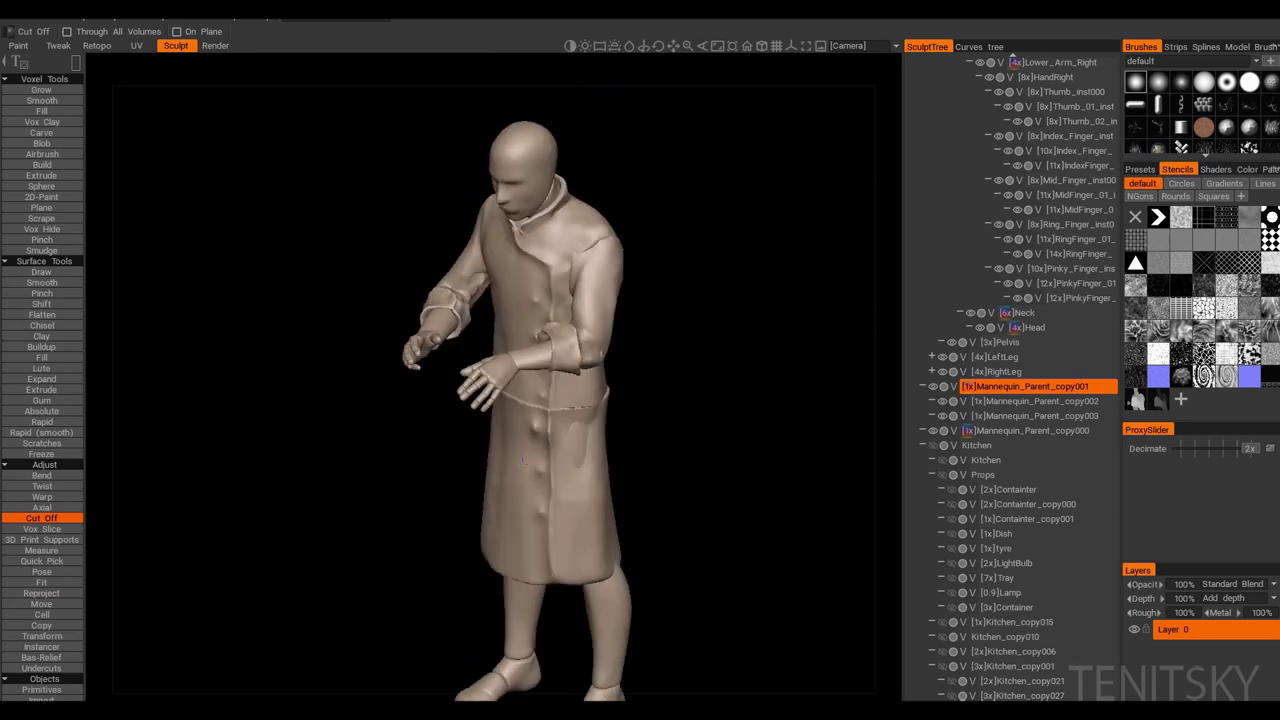
Step: Cut the coat copy at the waist, smooth the seam and scale up the lower piece
key("shift")
right_click_drag(425, 410, 440, 410)
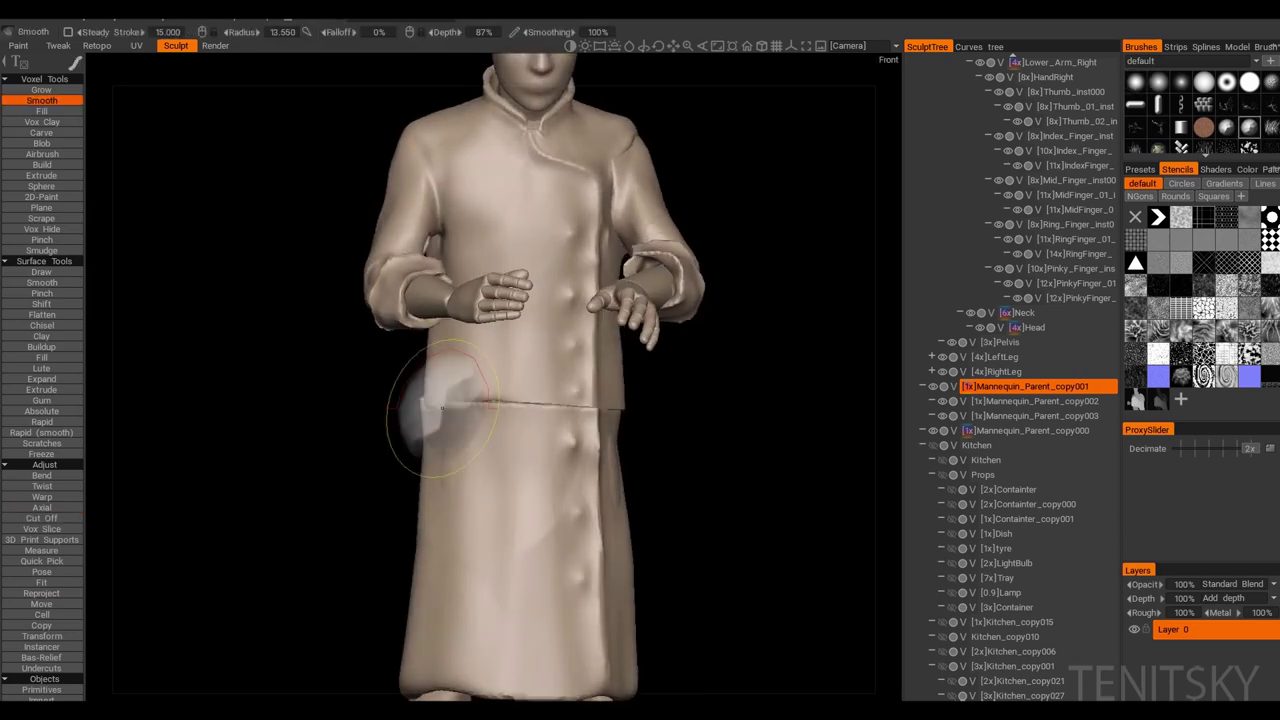
middle_click_drag(507, 423, 581, 450)
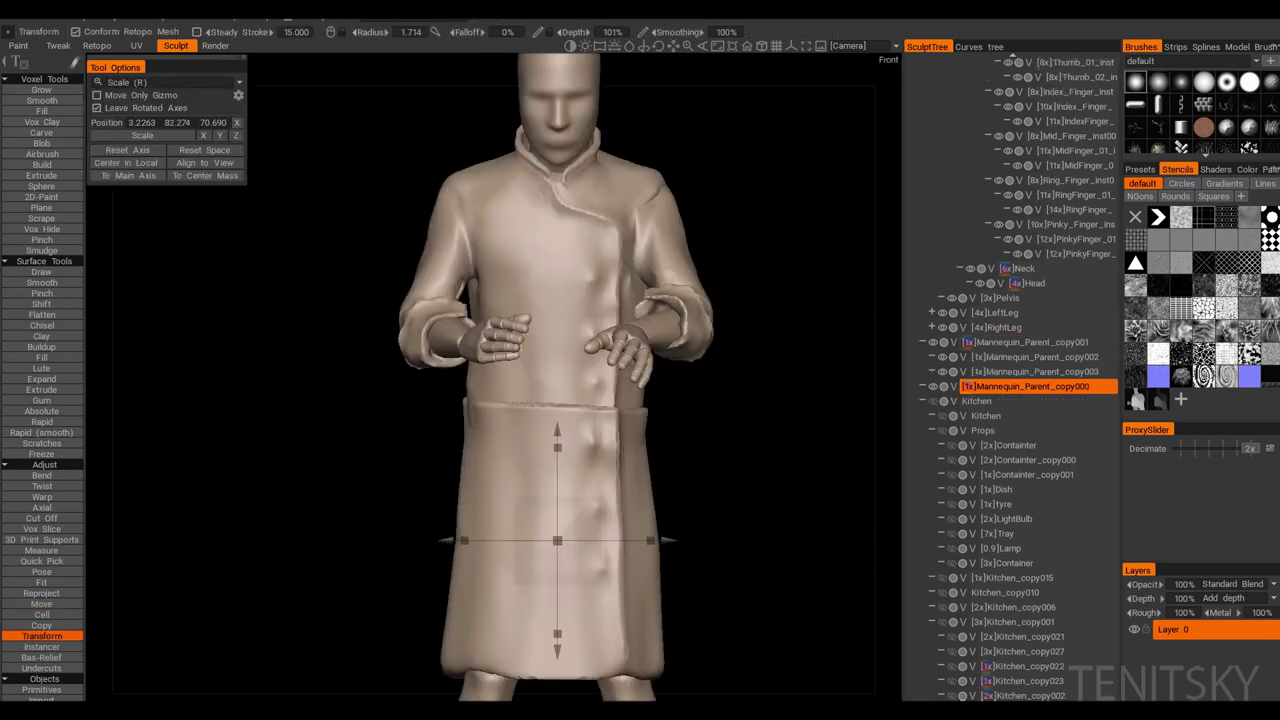
key("shift")
middle_click_drag(575, 478, 563, 408)
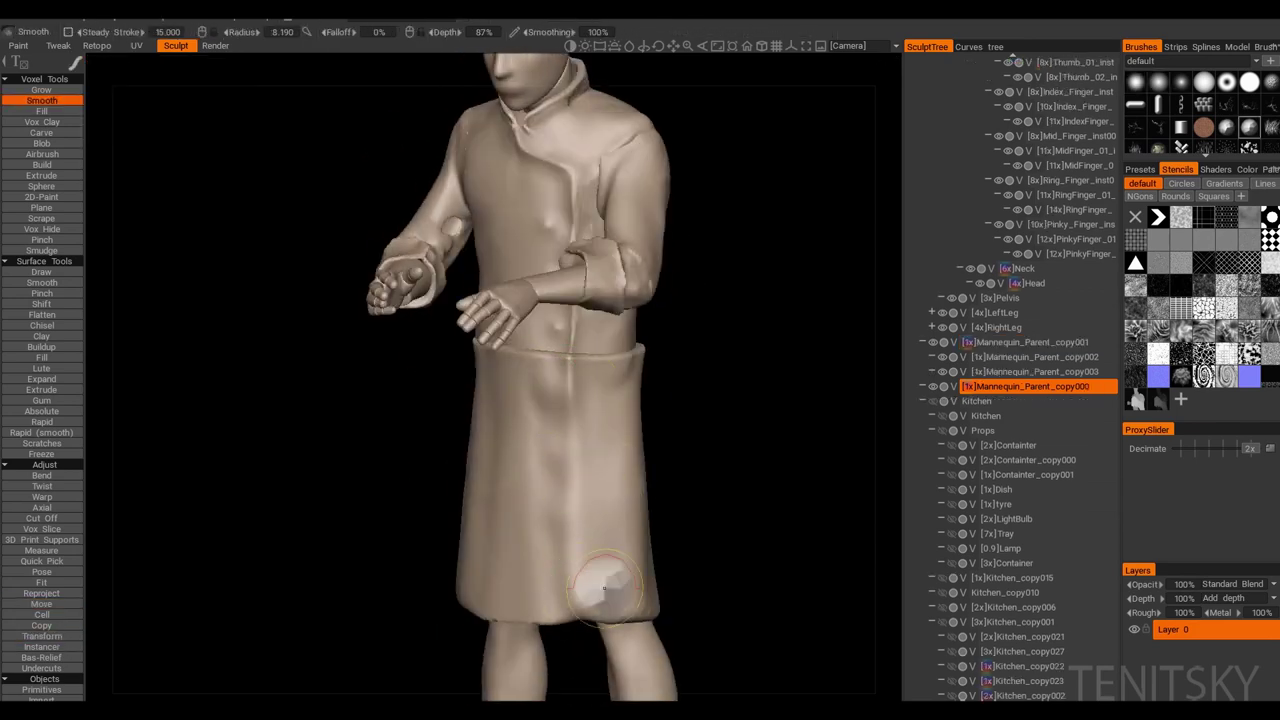
mouse_move(604, 588)
middle_mouse_down()
mouse_move(640, 590)
mouse_move(420, 386)
mouse_move(366, 371)
mouse_move(448, 484)
mouse_move(420, 428)
mouse_move(528, 471)
middle_mouse_up()
Step: Push the apron edges with the Move brush, alternating between the jacket and apron pieces
left_click(41, 604)
key("h")
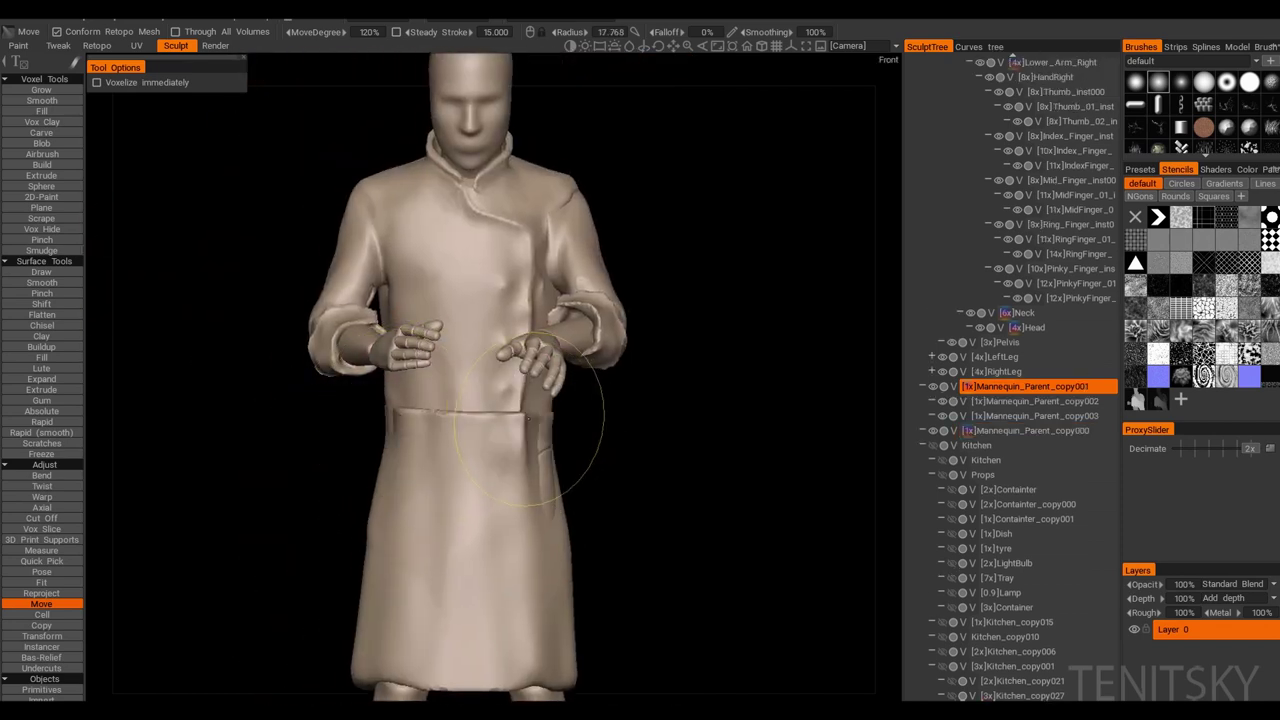
mouse_move(528, 418)
middle_mouse_down()
mouse_move(466, 423)
mouse_move(550, 511)
middle_mouse_up()
key("h")
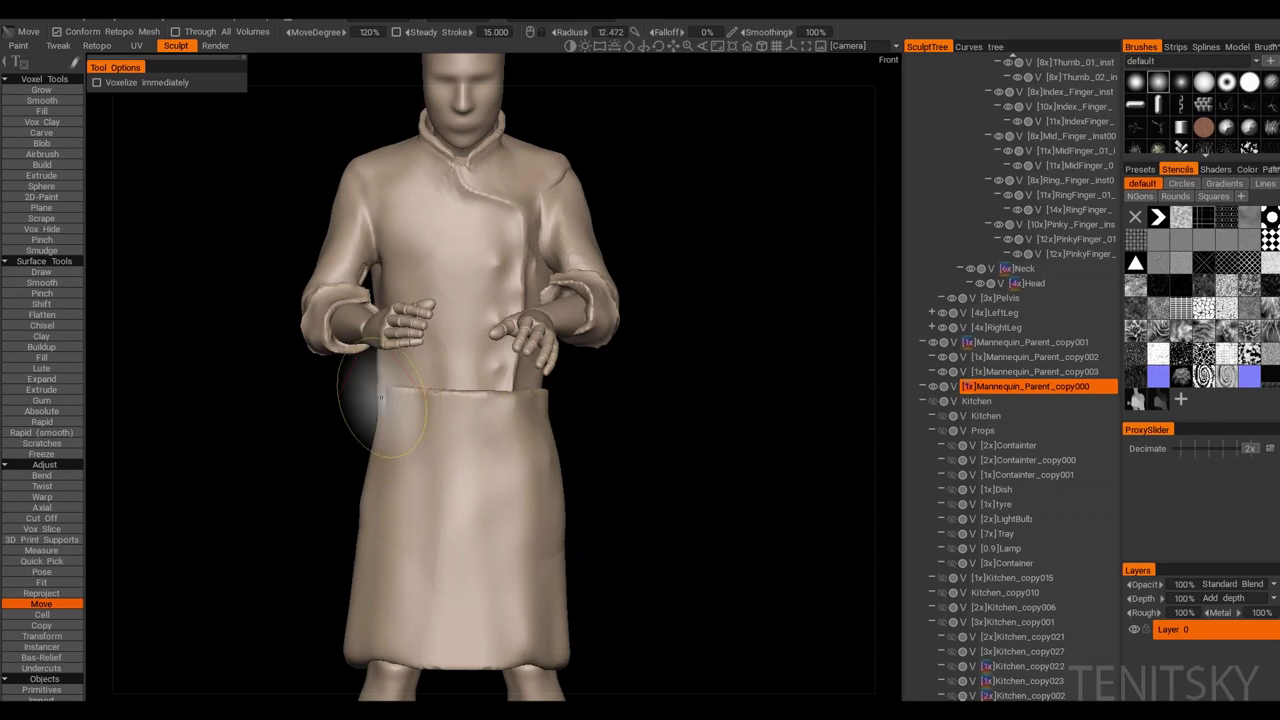
mouse_move(383, 398)
middle_mouse_down()
mouse_move(423, 457)
mouse_move(460, 470)
middle_mouse_up()
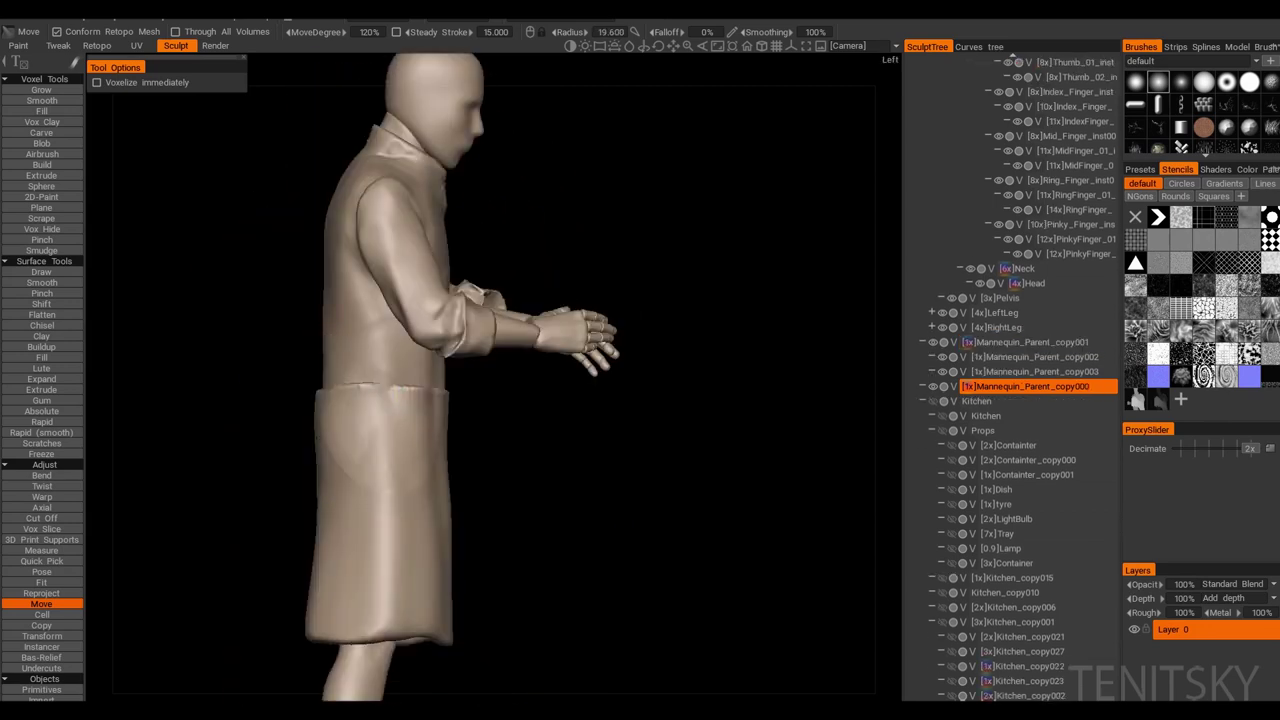
mouse_move(379, 381)
middle_mouse_down()
mouse_move(394, 400)
mouse_move(416, 375)
mouse_move(307, 331)
mouse_move(318, 375)
mouse_move(408, 447)
mouse_move(400, 460)
mouse_move(440, 470)
mouse_move(445, 435)
mouse_move(570, 448)
middle_mouse_up()
Step: Pinch a folded, rolled waistband into the top of the apron
left_click(41, 293)
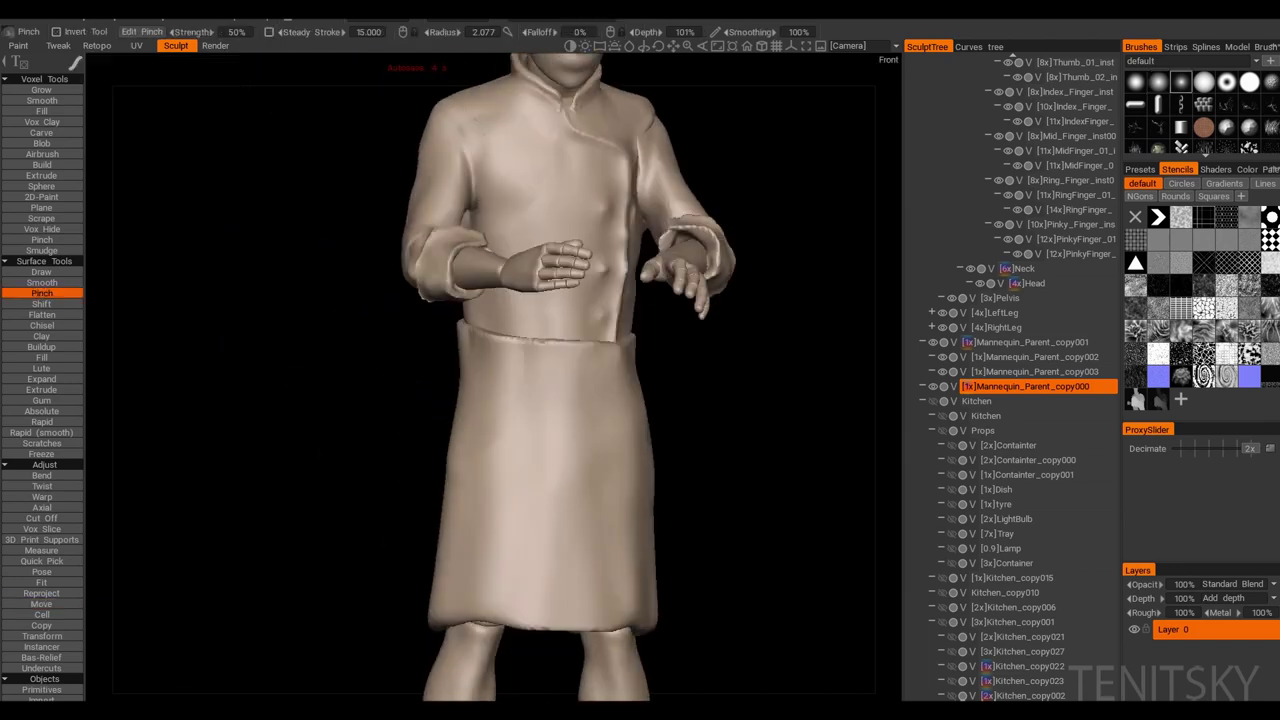
mouse_move(470, 420)
middle_mouse_down()
mouse_move(520, 330)
mouse_move(504, 408)
mouse_move(588, 476)
middle_mouse_up()
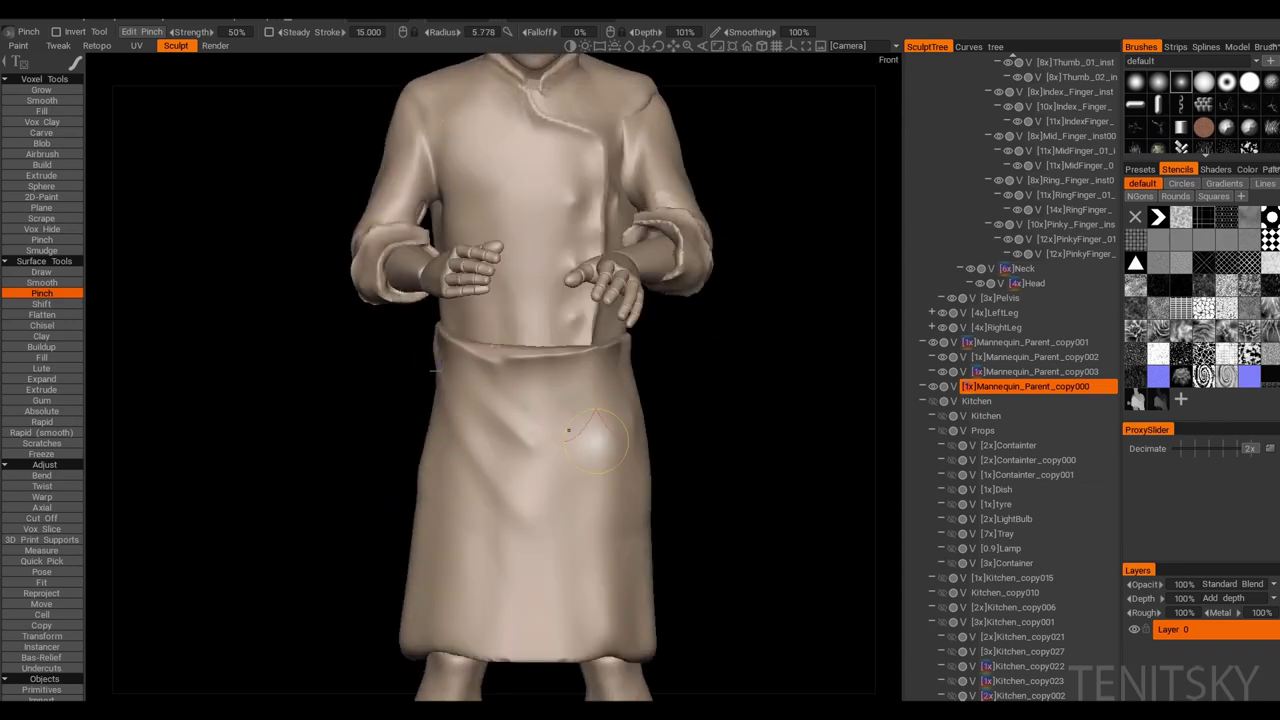
middle_click_drag(586, 398, 586, 398)
middle_click_drag(405, 348, 405, 348)
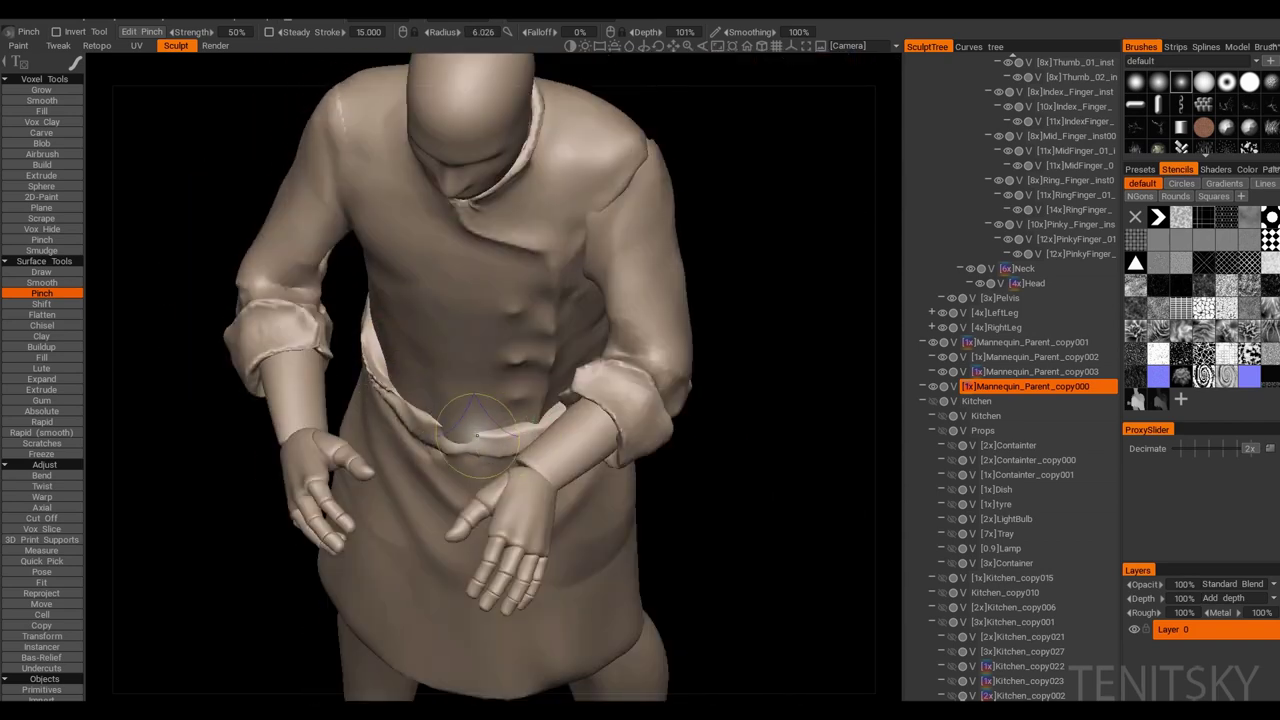
mouse_move(476, 430)
middle_mouse_down()
mouse_move(505, 408)
mouse_move(771, 447)
mouse_move(644, 357)
mouse_move(680, 400)
middle_mouse_up()
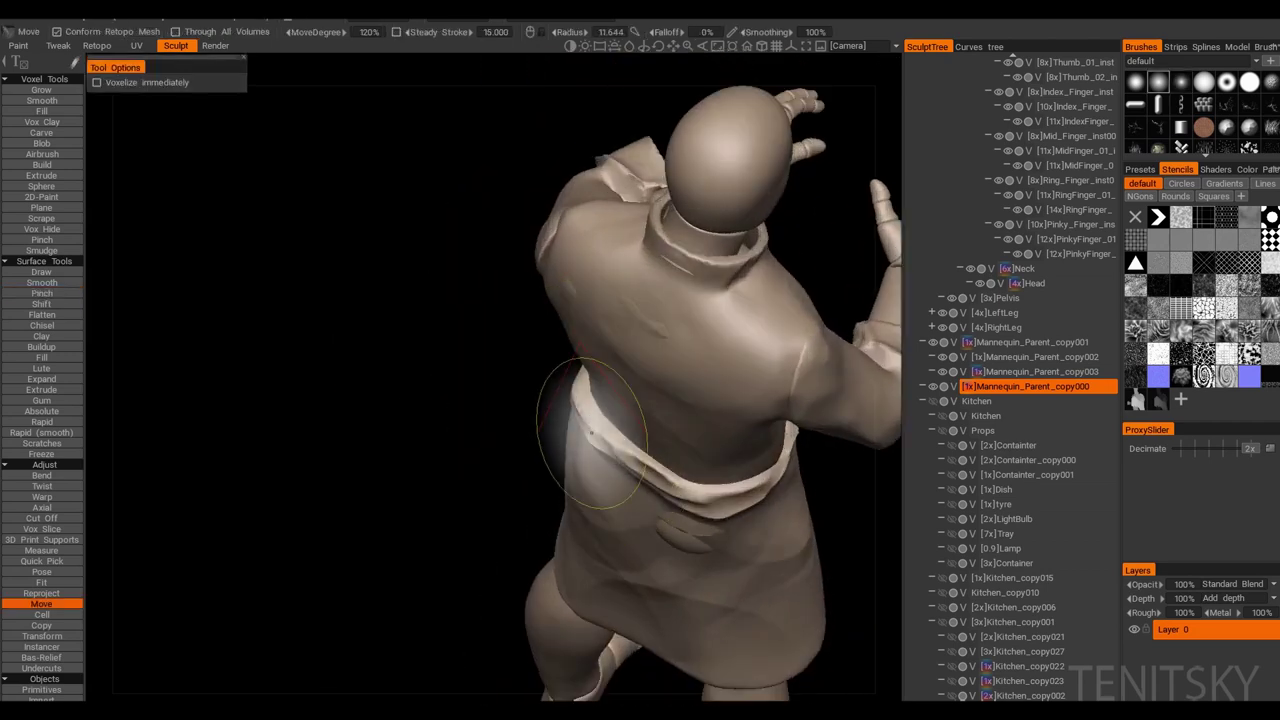
middle_click_drag(585, 378, 565, 455)
Step: Pinch crisp creases into the jacket front, forming a diagonal placket
key("p")
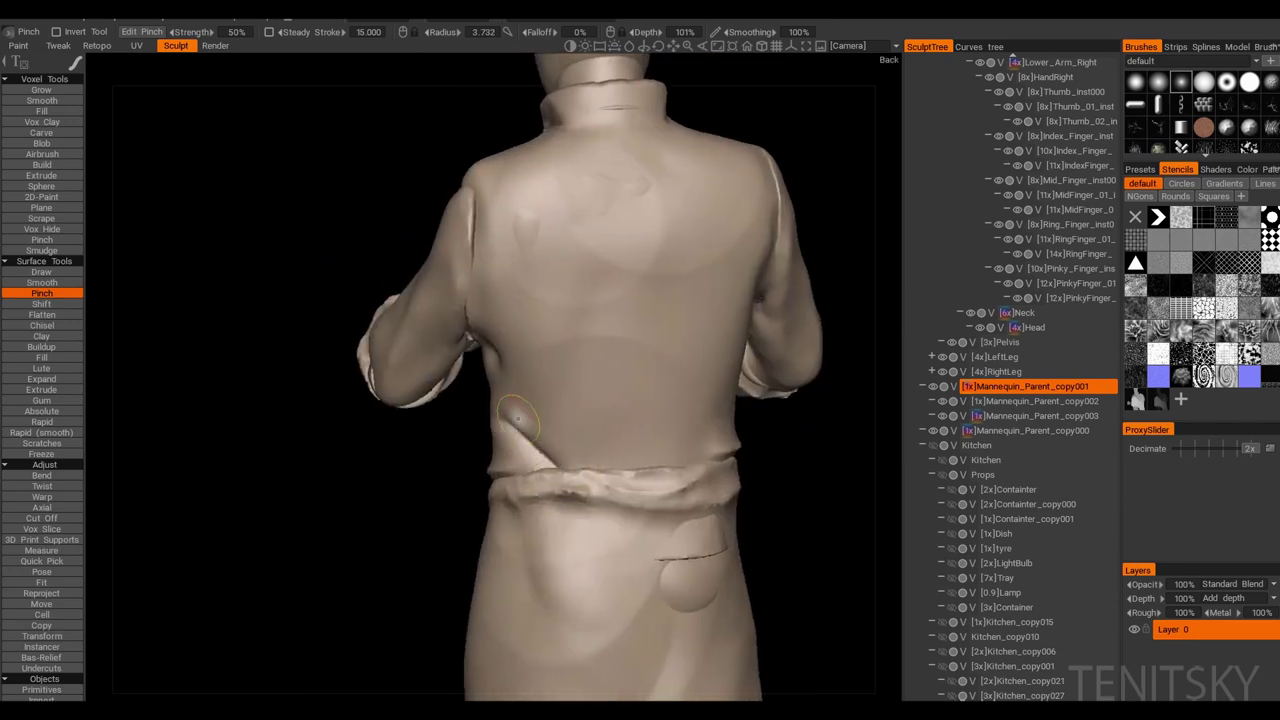
middle_click_drag(517, 419, 345, 425)
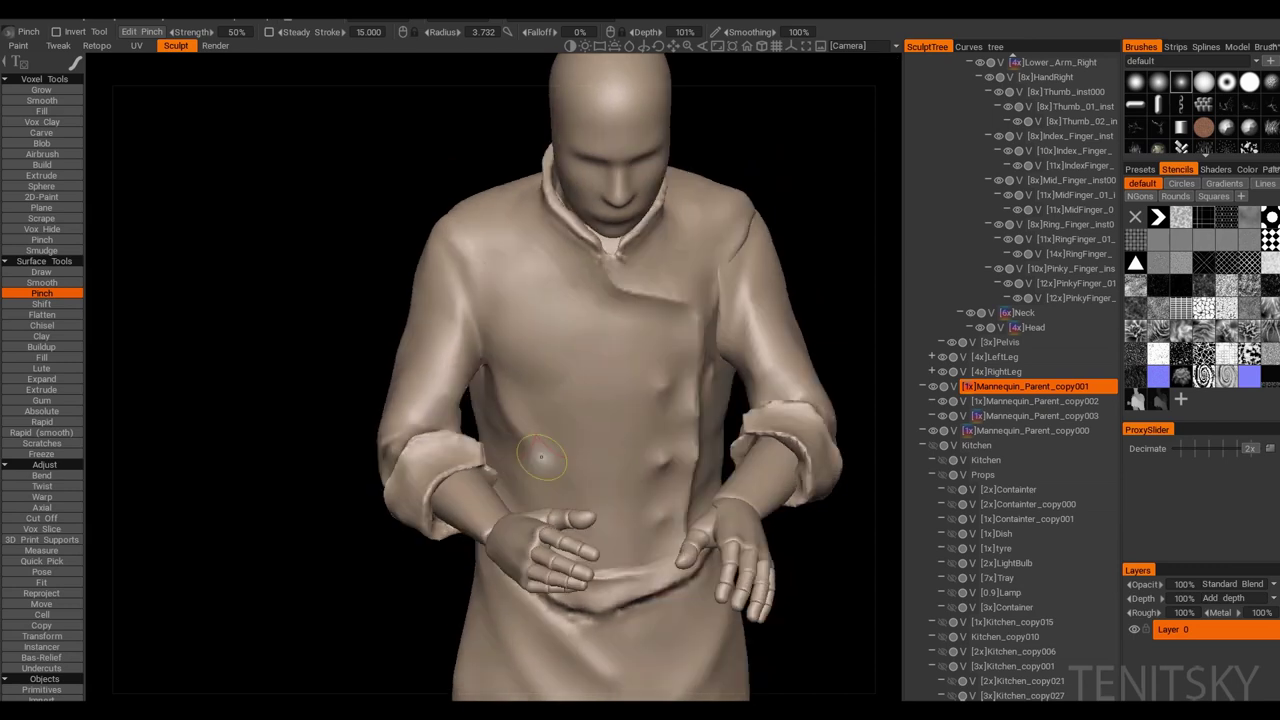
middle_click_drag(496, 386, 420, 388)
mouse_move(455, 505)
middle_mouse_down()
mouse_move(421, 506)
mouse_move(511, 514)
mouse_move(530, 476)
mouse_move(671, 426)
mouse_move(702, 458)
mouse_move(623, 415)
mouse_move(567, 352)
middle_mouse_up()
scroll(600, 415, "up", 3)
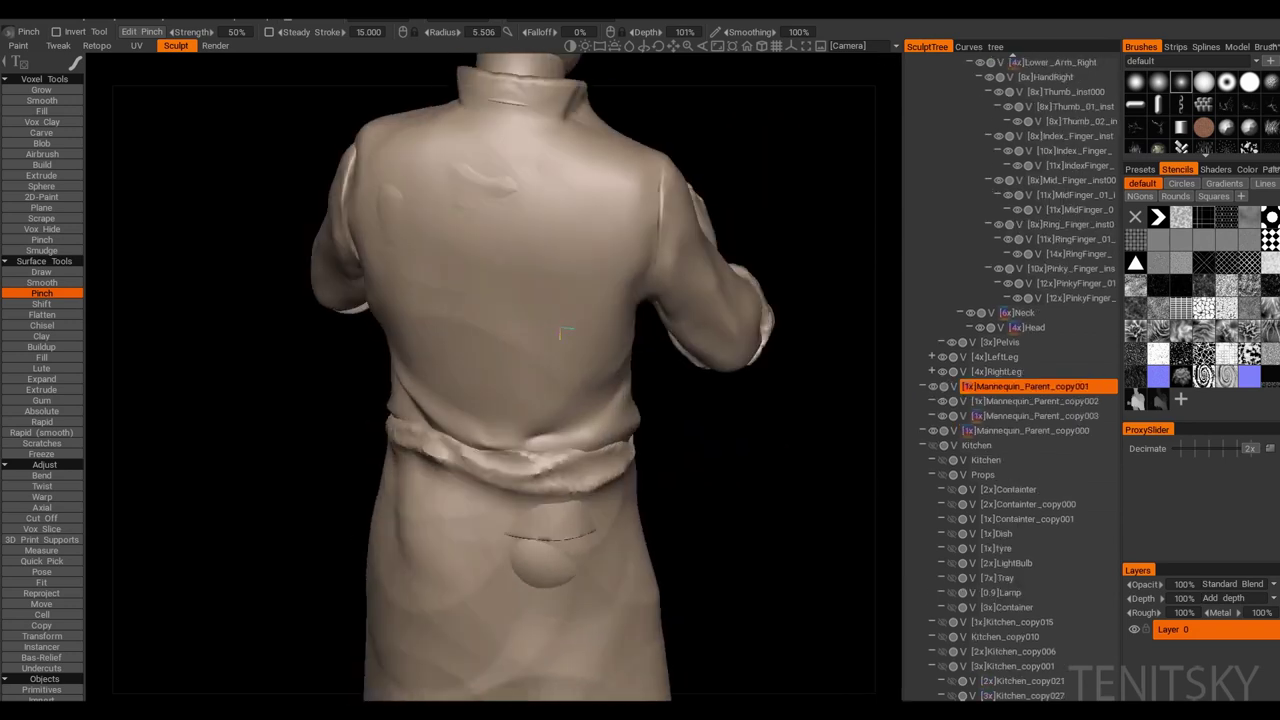
mouse_move(600, 415)
middle_mouse_down()
mouse_move(660, 410)
mouse_move(562, 495)
middle_mouse_up()
scroll(673, 409, "up", 2)
scroll(670, 411, "down", 3)
middle_click_drag(663, 461, 490, 520)
Step: Finish the jacket's double button row and merge Mannequin_Parent_copy002 into the jacket in the Sculpt Tree
scroll(645, 480, "up", 2)
scroll(437, 421, "down", 3)
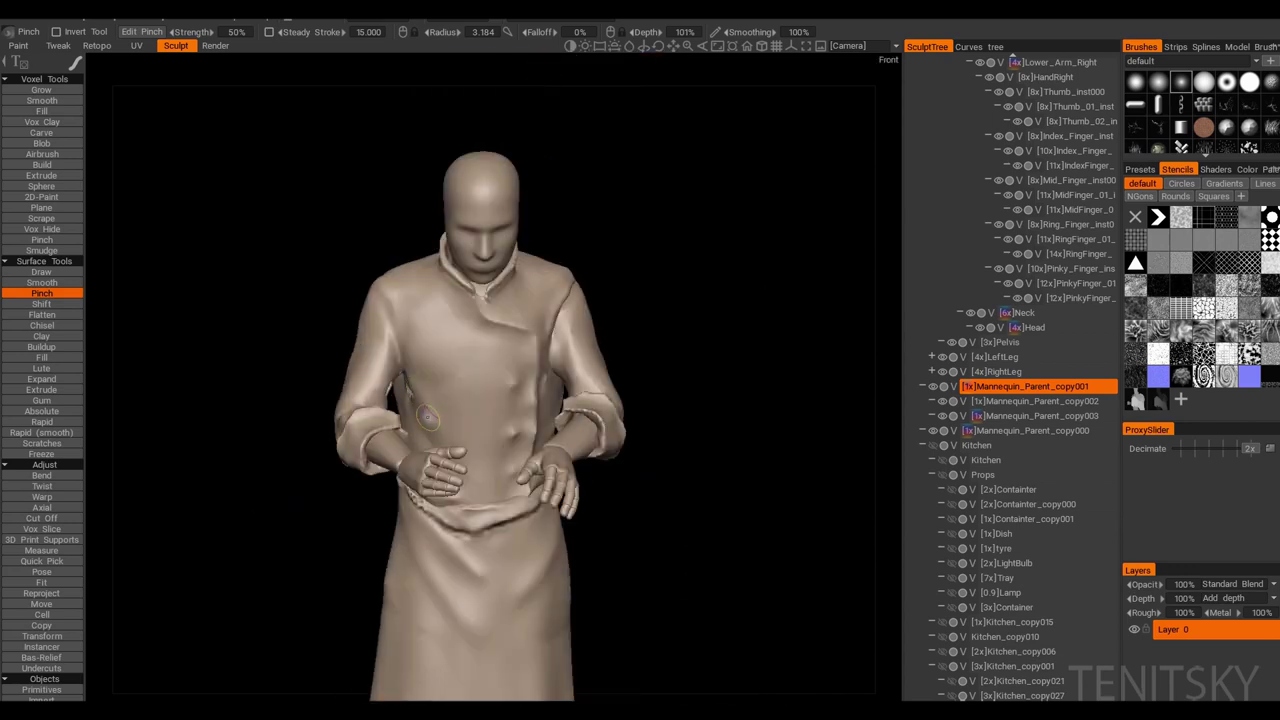
middle_click_drag(407, 396, 540, 486)
scroll(430, 420, "down", 2)
scroll(430, 420, "up", 3)
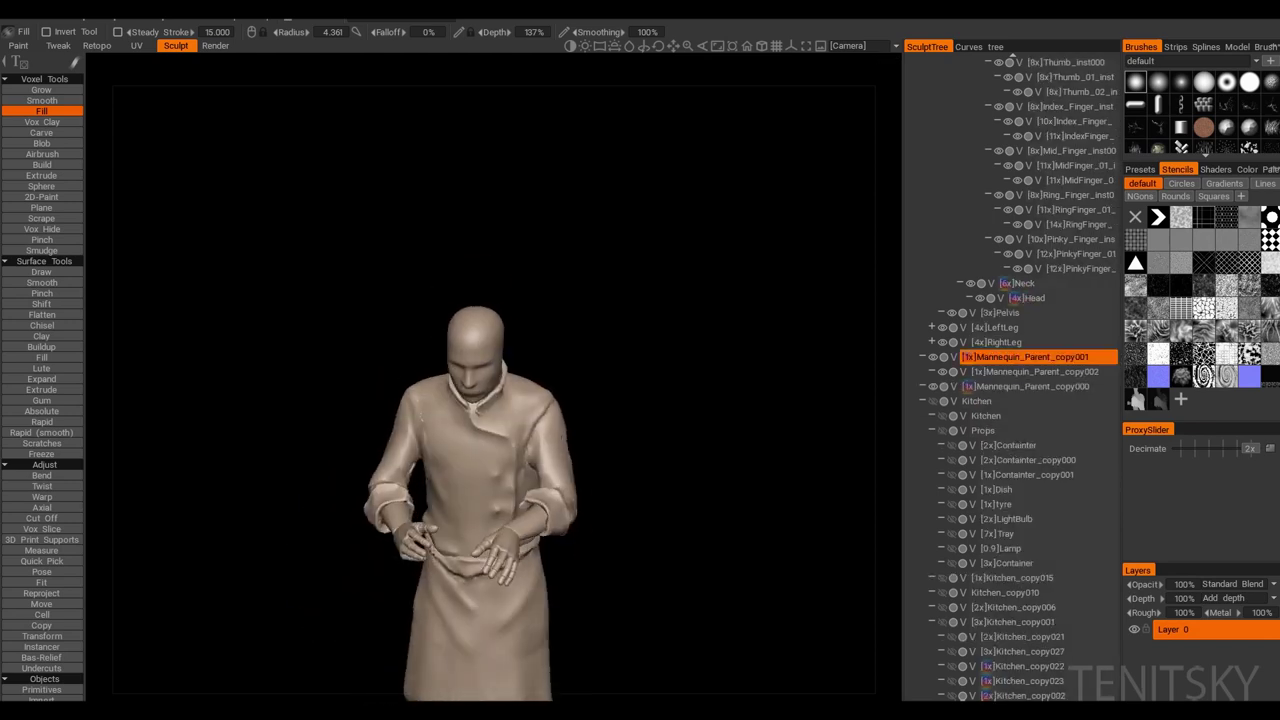
scroll(634, 458, "up", 3)
middle_click_drag(634, 458, 570, 543)
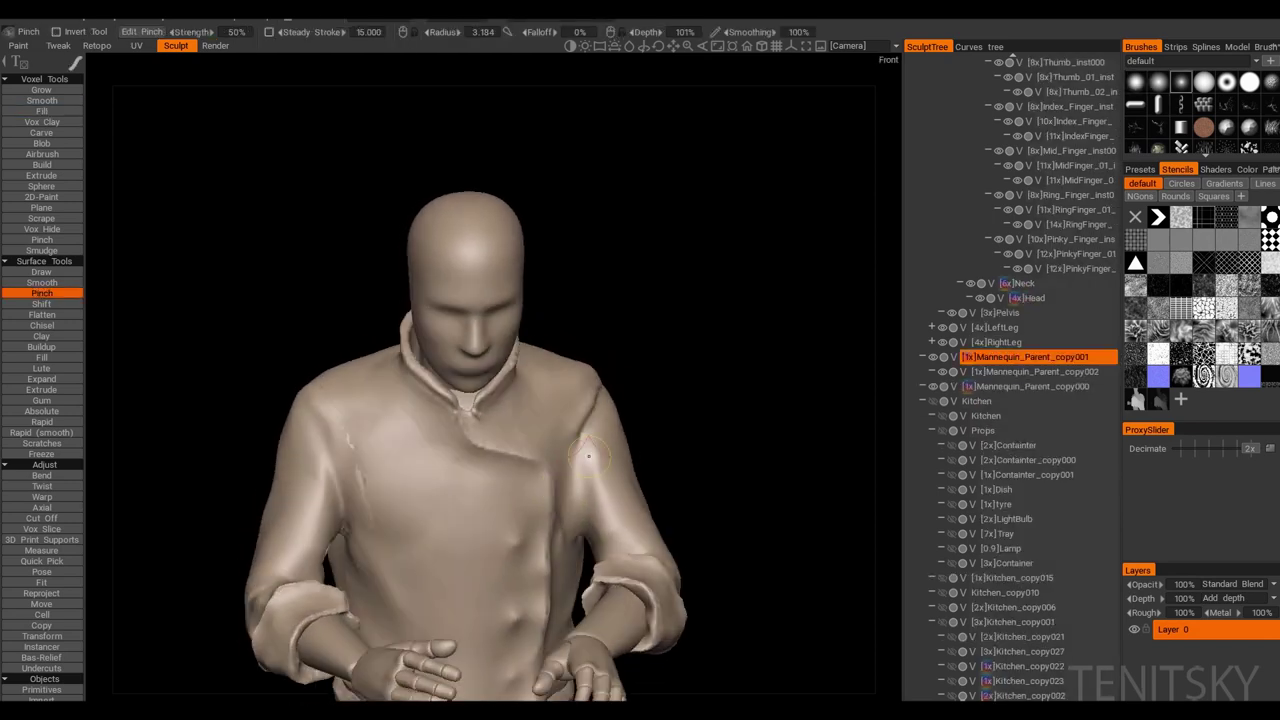
middle_click_drag(588, 456, 537, 362)
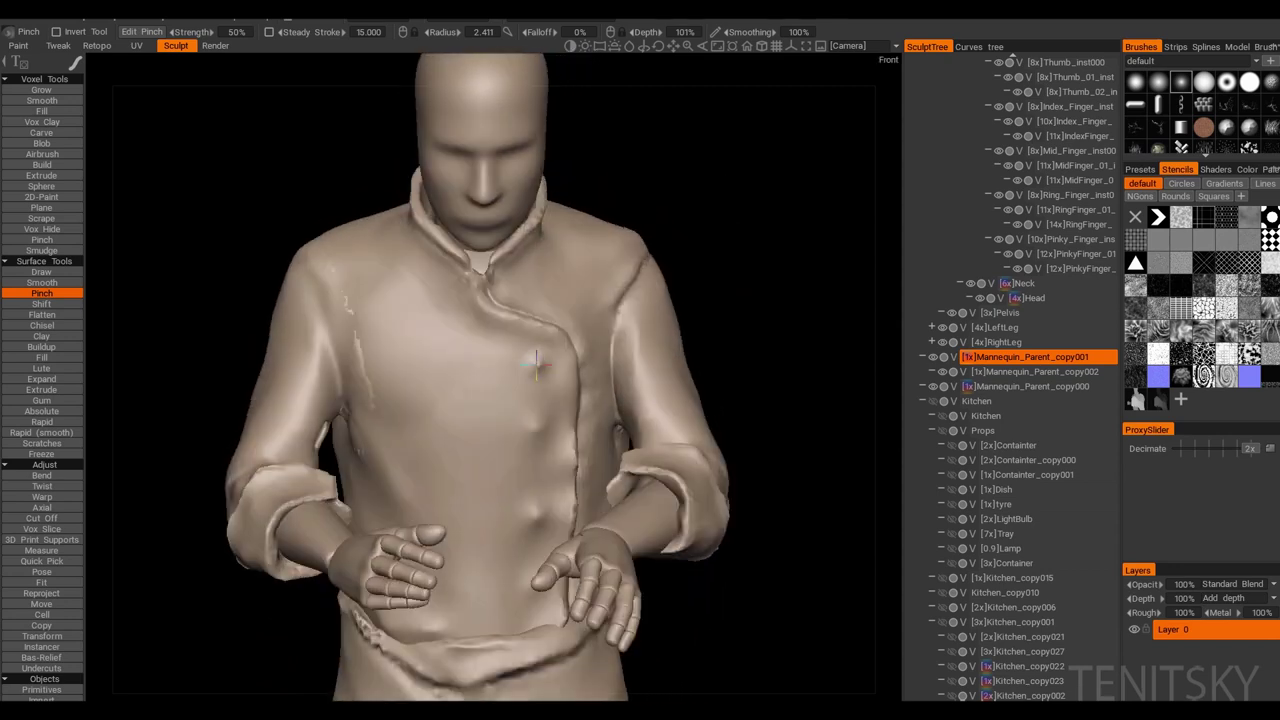
scroll(537, 362, "down", 3)
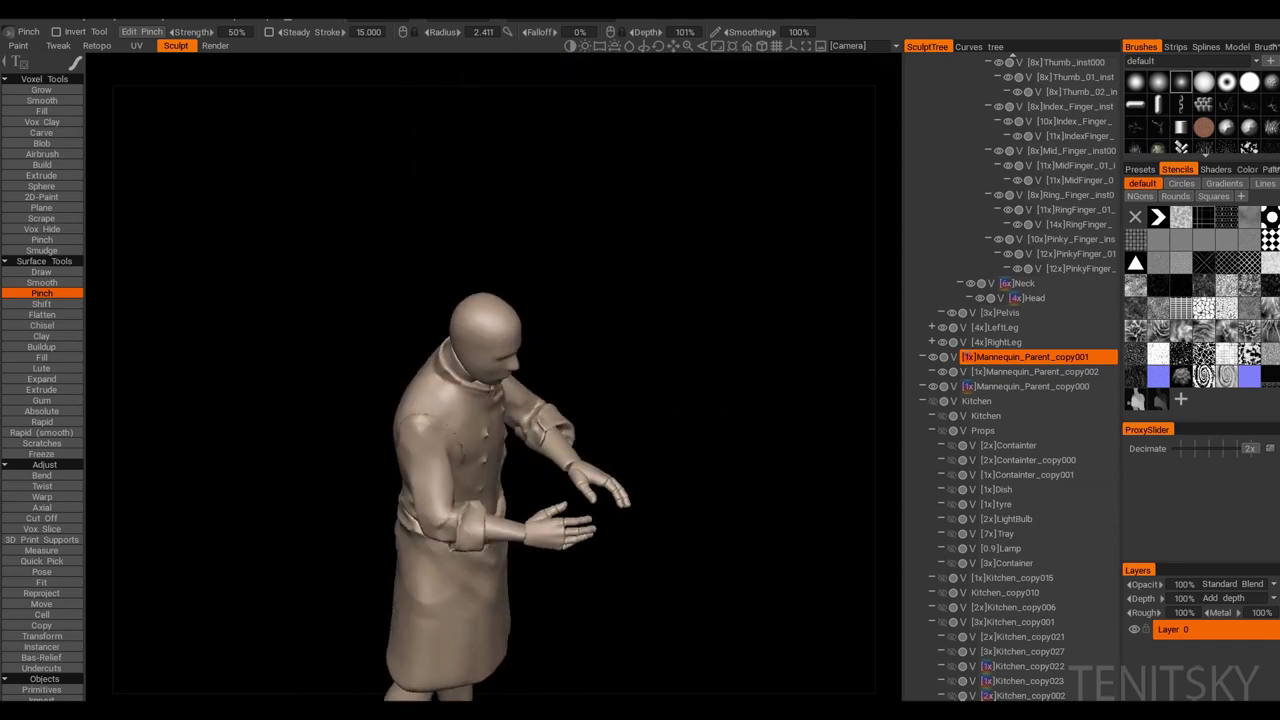
left_click_drag(1030, 386, 1120, 390)
left_click_drag(1120, 390, 1030, 386)
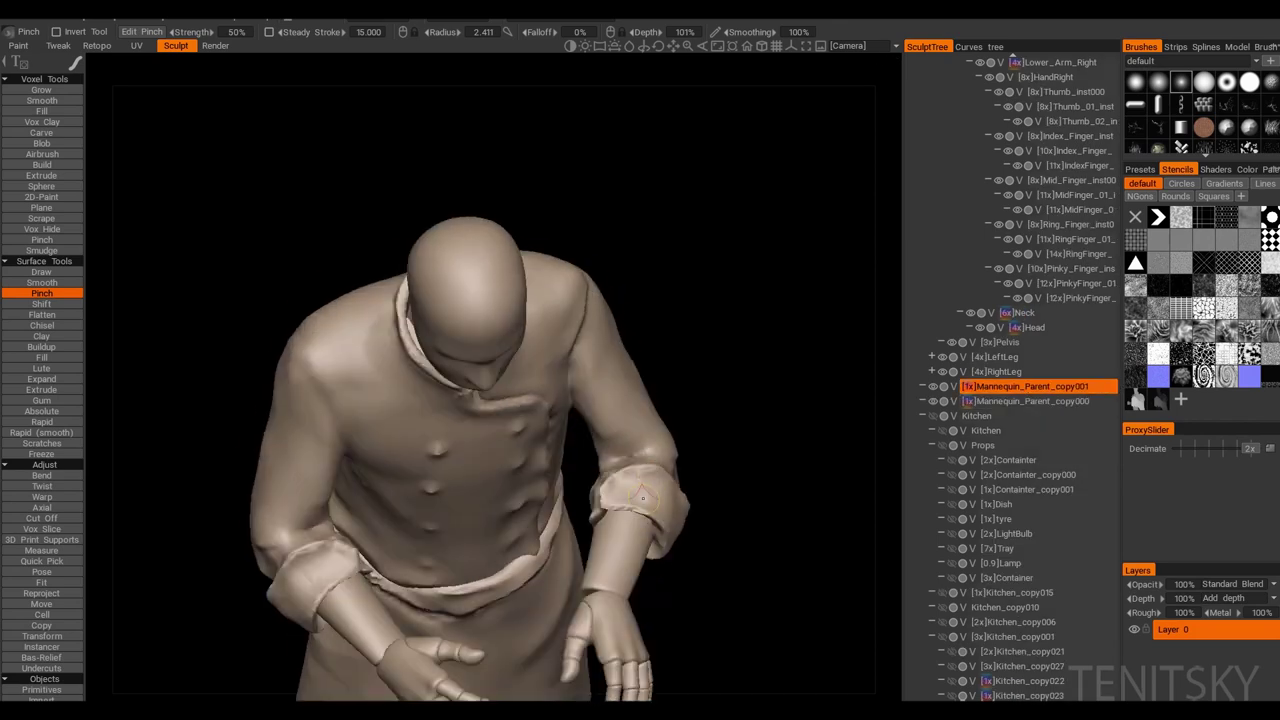
Step: Adjust the chef with the Move brush and resample the piece at higher density
left_click(41, 604)
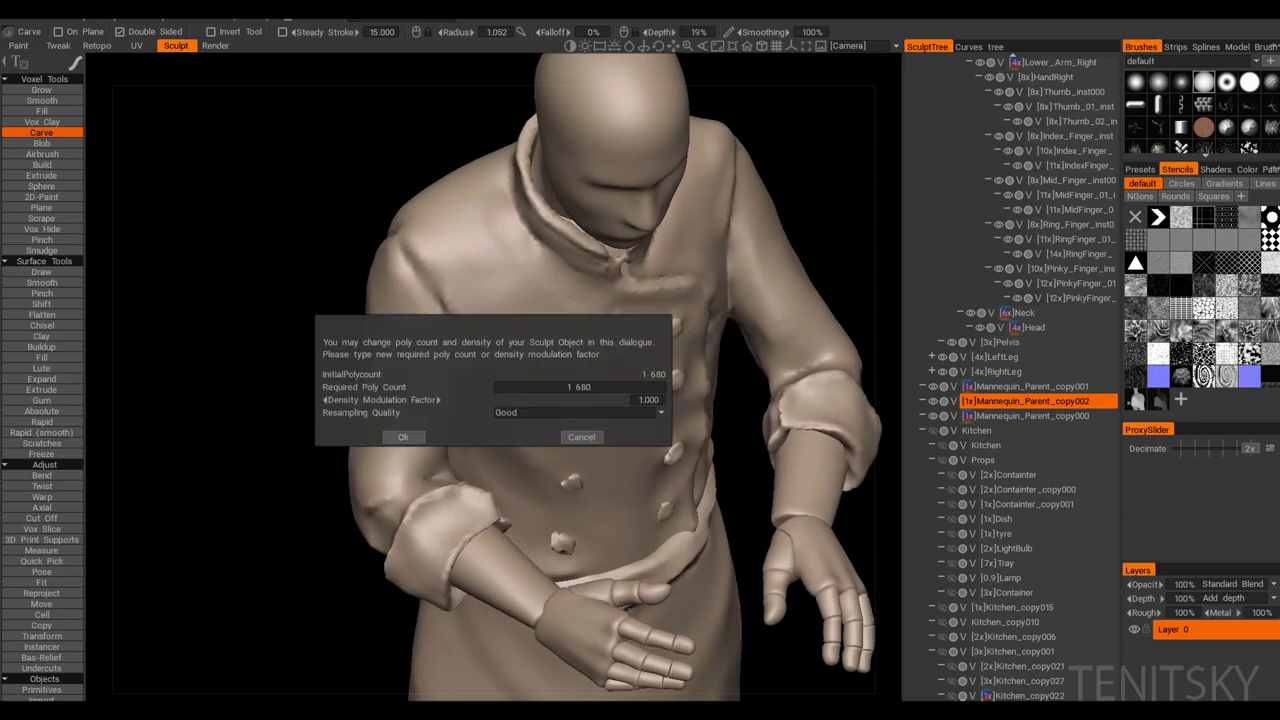
key("Return")
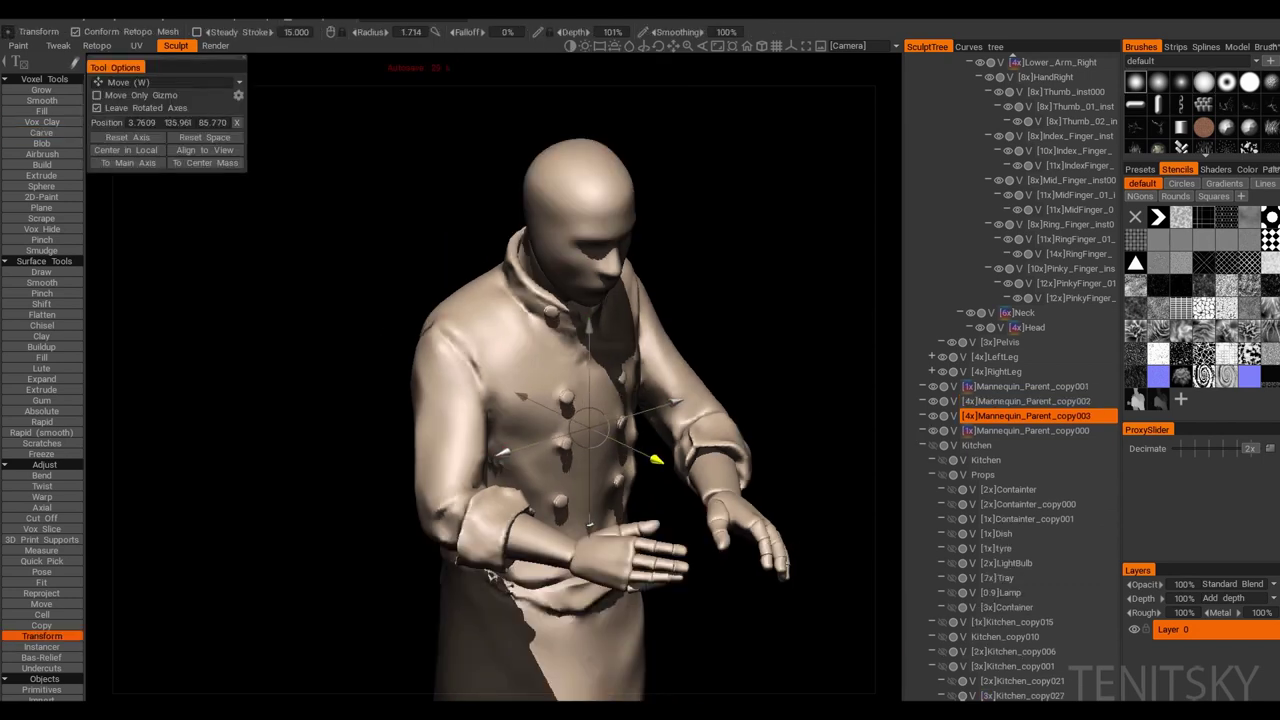
Step: Fill and smooth the hole in the chef's collar closed
key("ctrl+z")
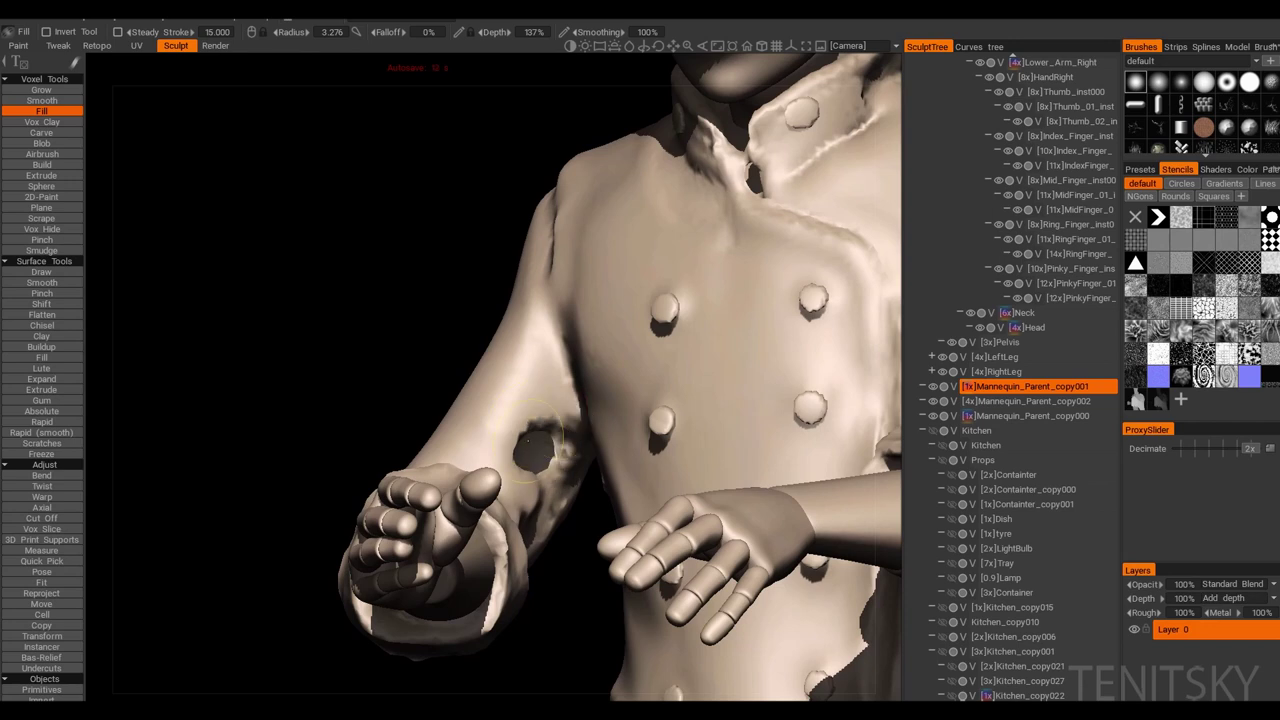
scroll(544, 461, "down", 5)
left_click_drag(560, 450, 620, 440, "alt")
scroll(630, 434, "up", 6)
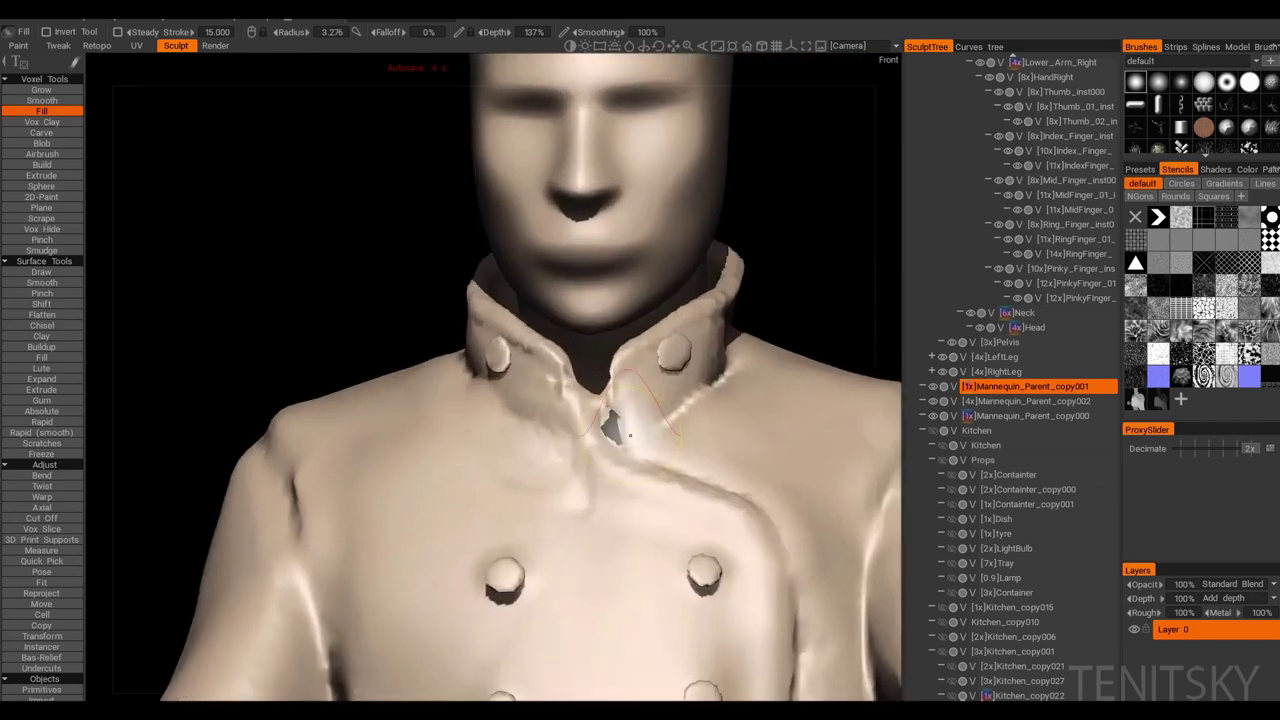
right_click_drag(628, 436, 604, 437)
left_click_drag(604, 437, 604, 437)
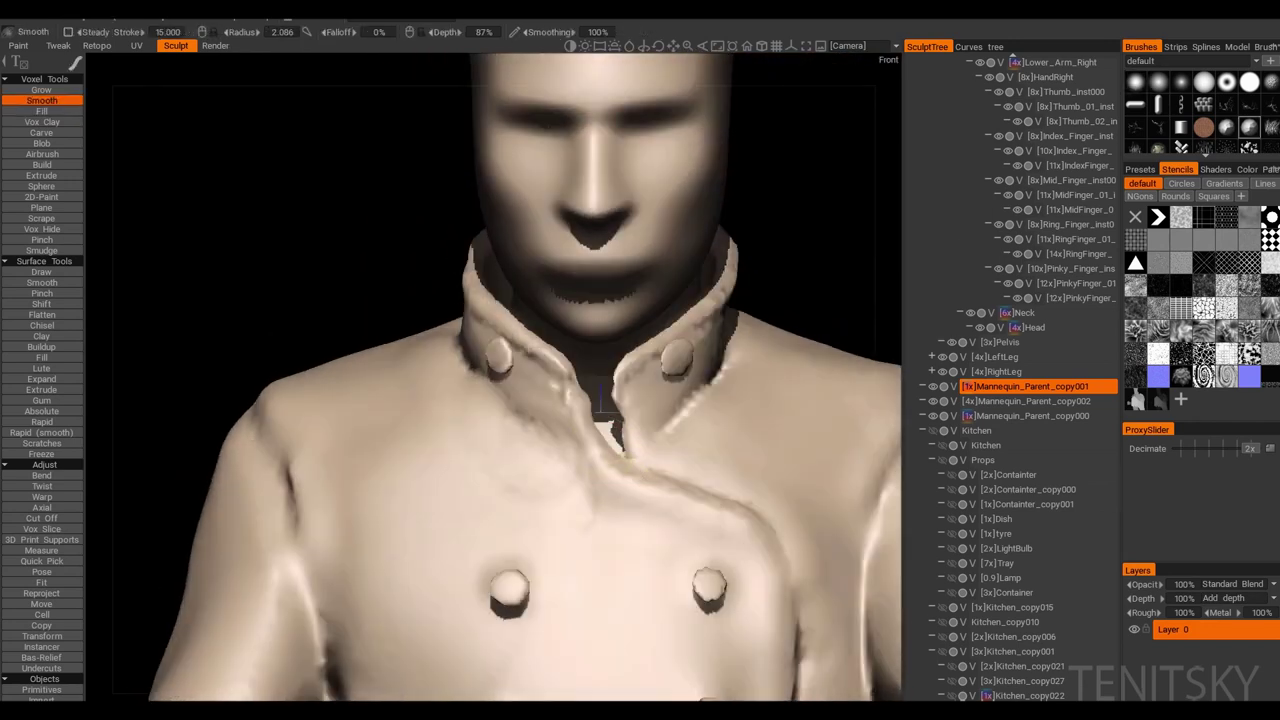
scroll(603, 400, "down", 5)
Step: Carve a mustache and goatee onto the chef's face with a small brush
left_click(1026, 401)
scroll(525, 366, "up", 5)
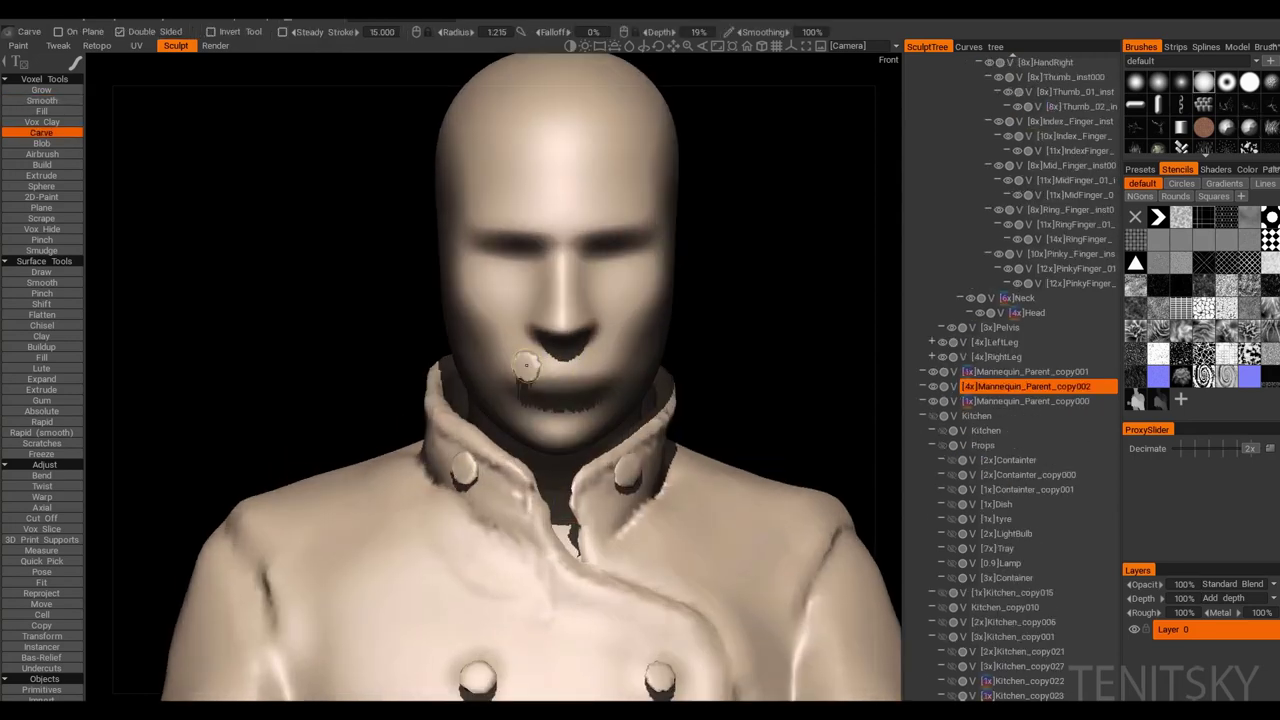
key("[")
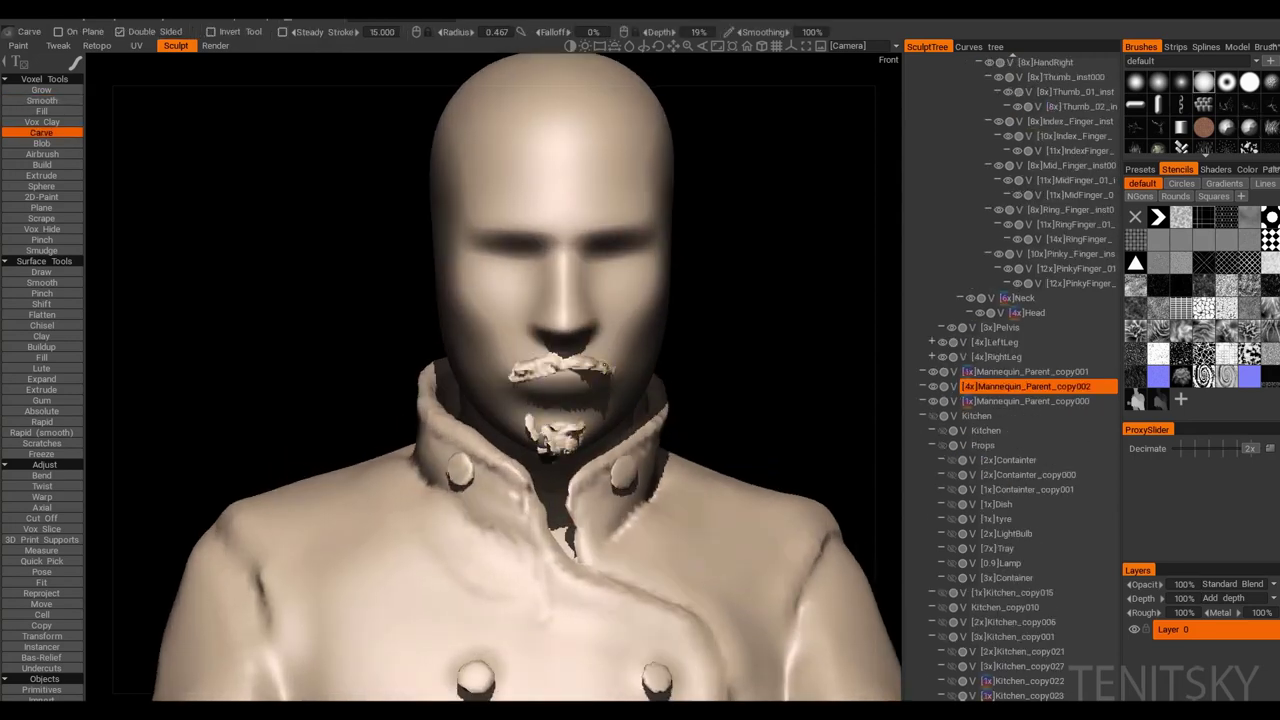
mouse_move(780, 300)
left_mouse_down()
mouse_move(580, 310)
mouse_move(545, 340)
mouse_move(508, 416)
left_mouse_up()
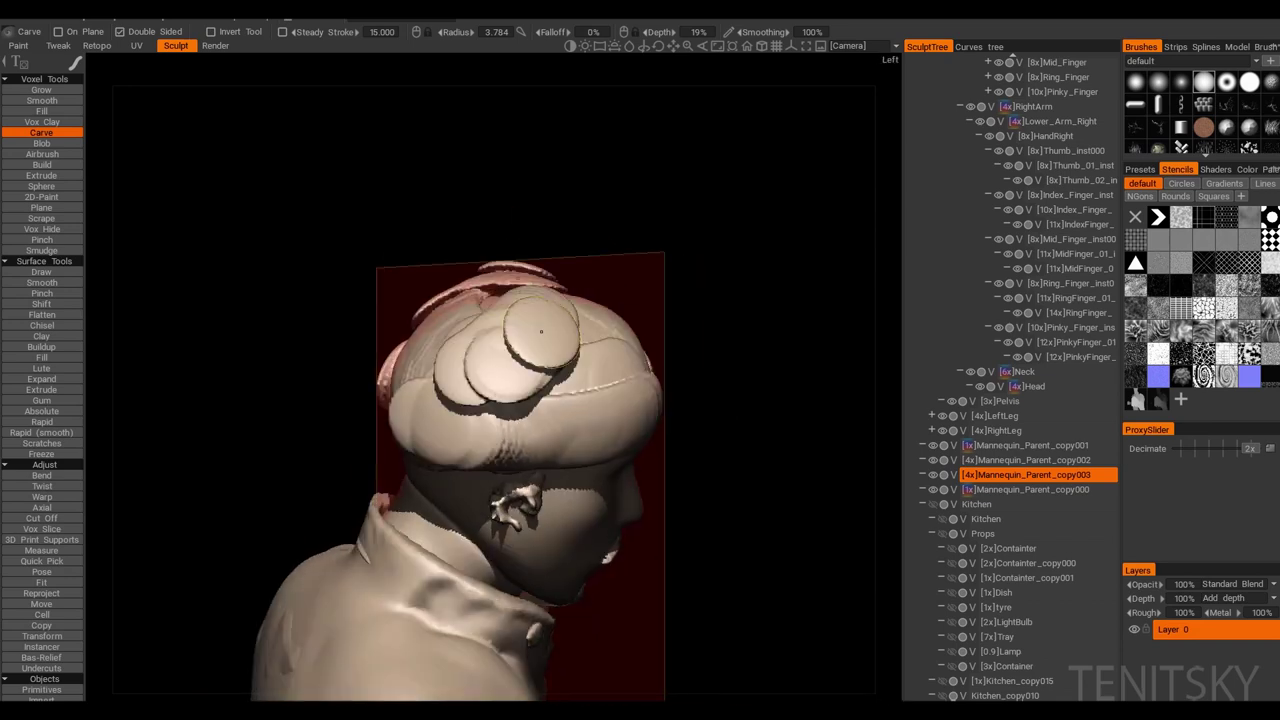
Step: Build the cap into a tall, puffy chef's hat with pinched folds and a rumpled band
key("f")
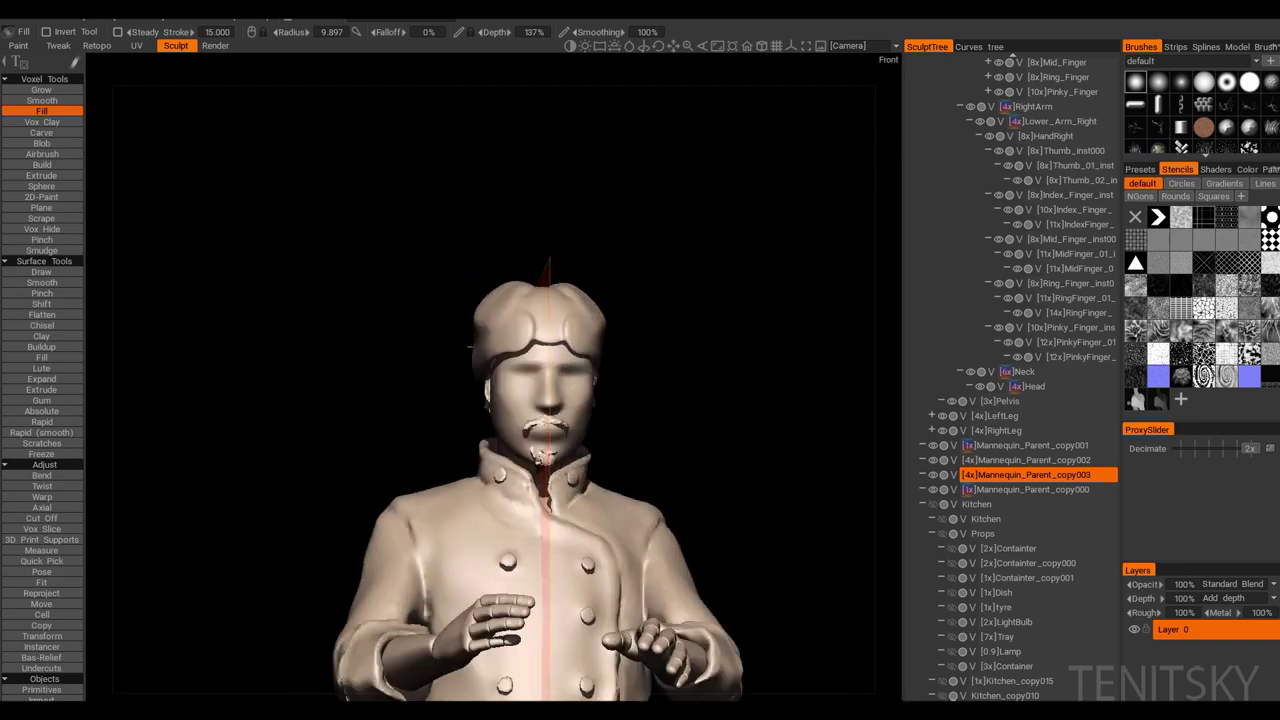
key("m")
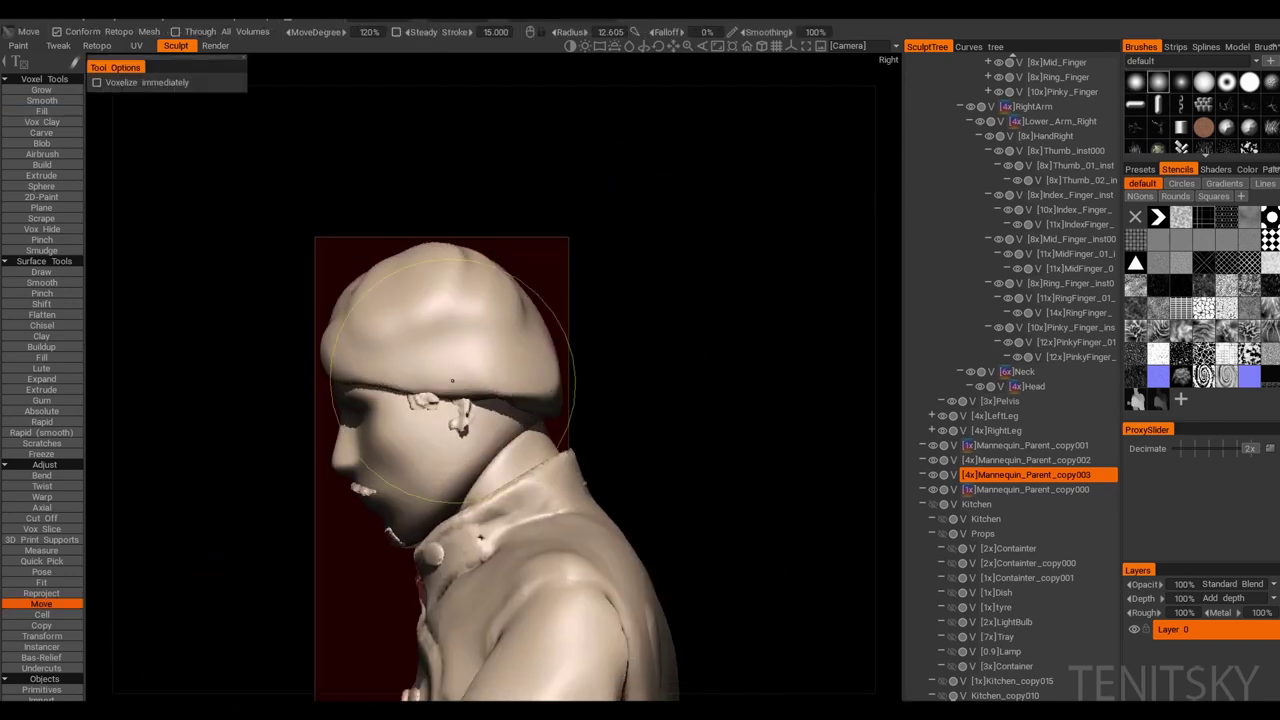
key("p")
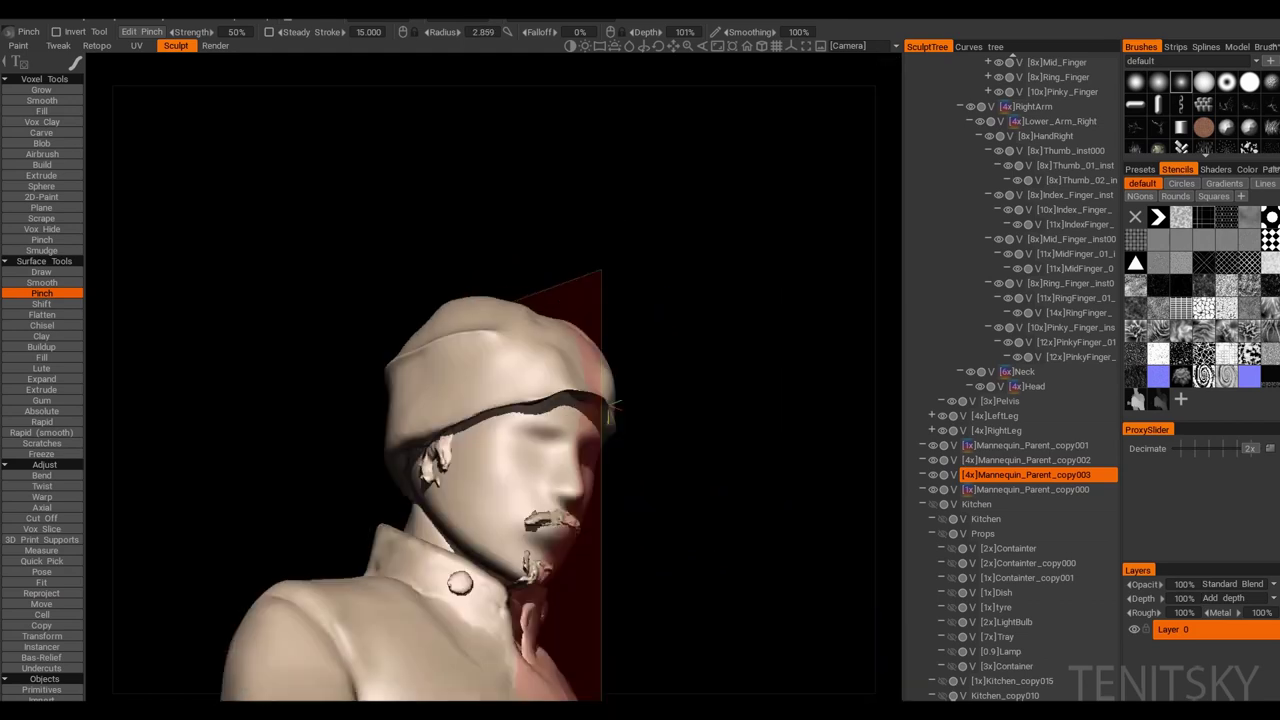
key("m")
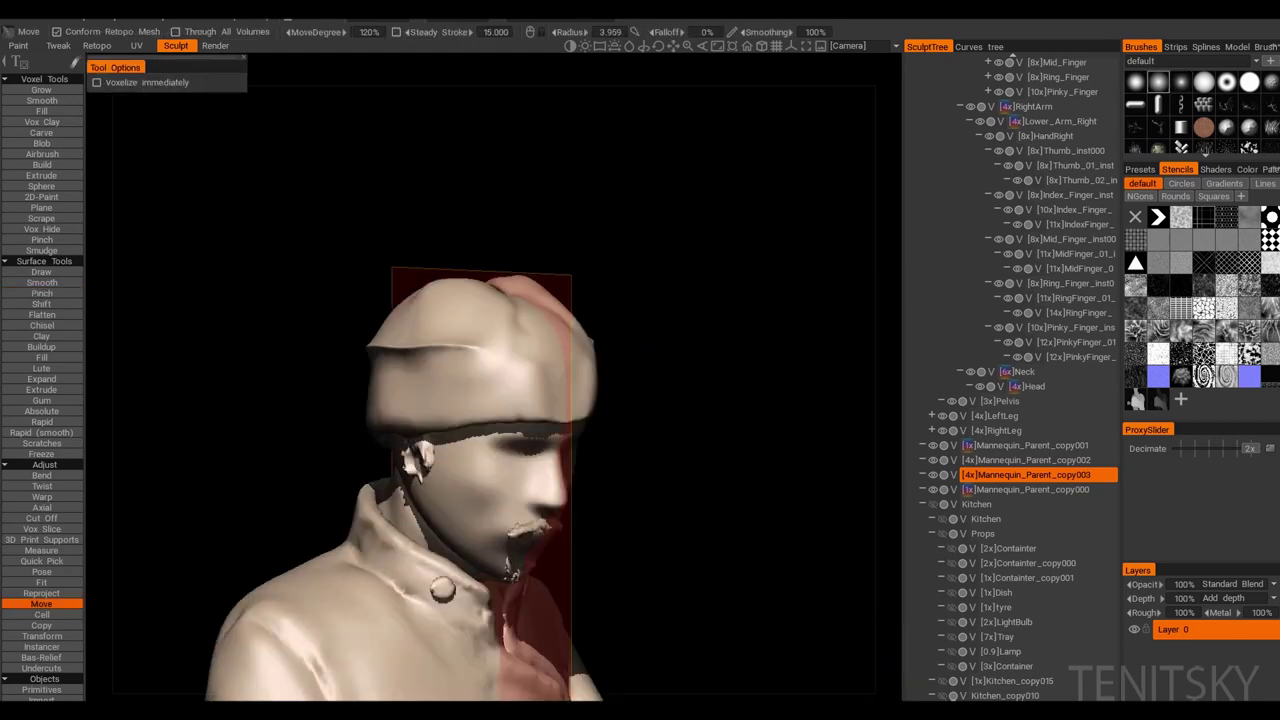
key("p")
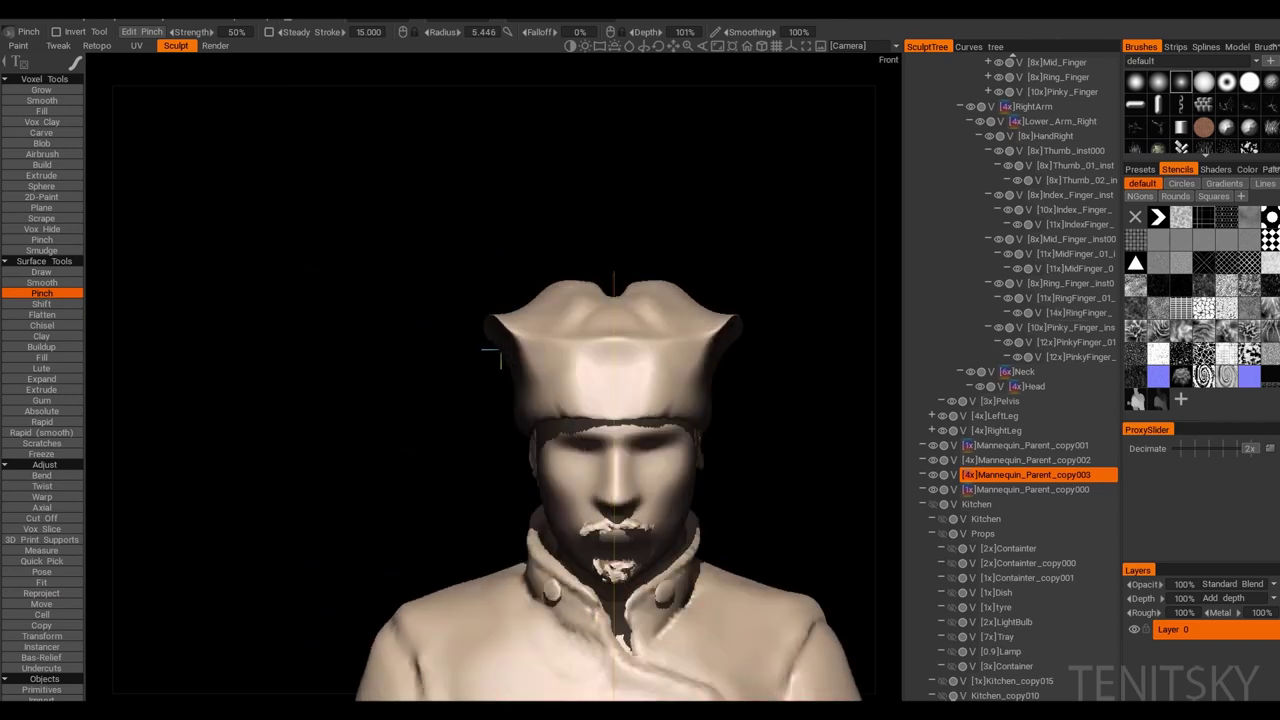
left_click(41, 603)
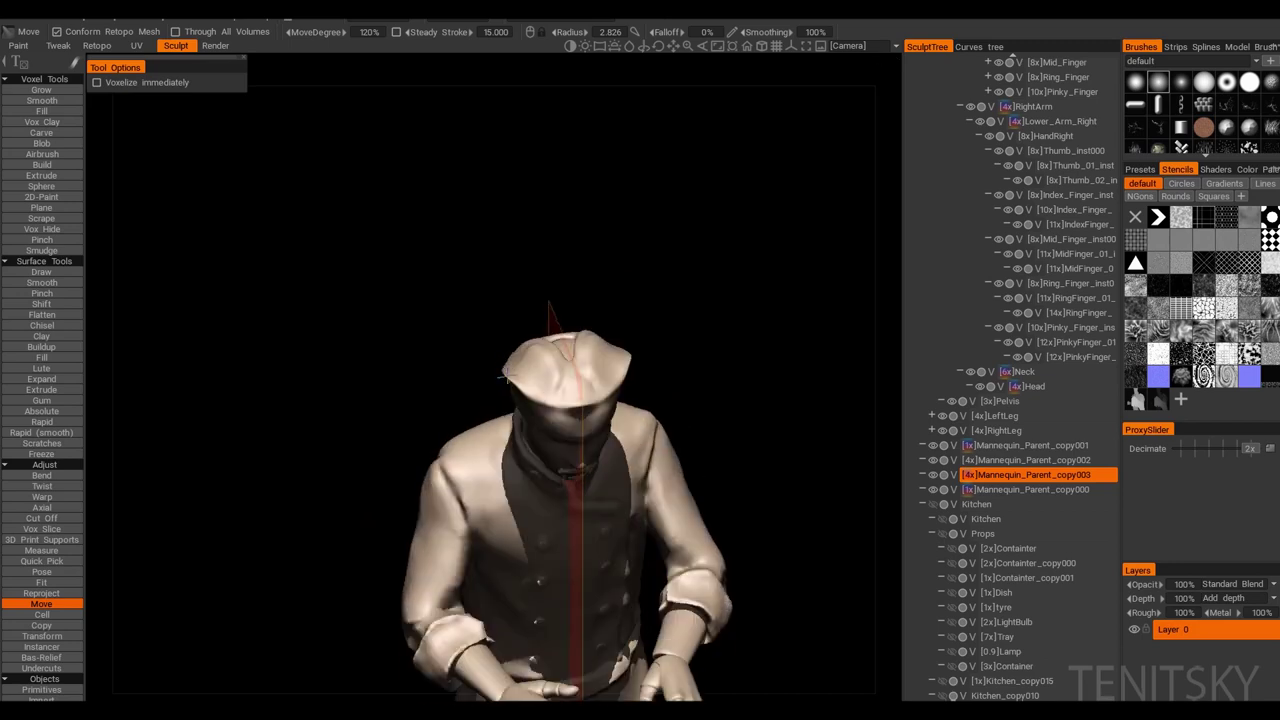
left_click(41, 293)
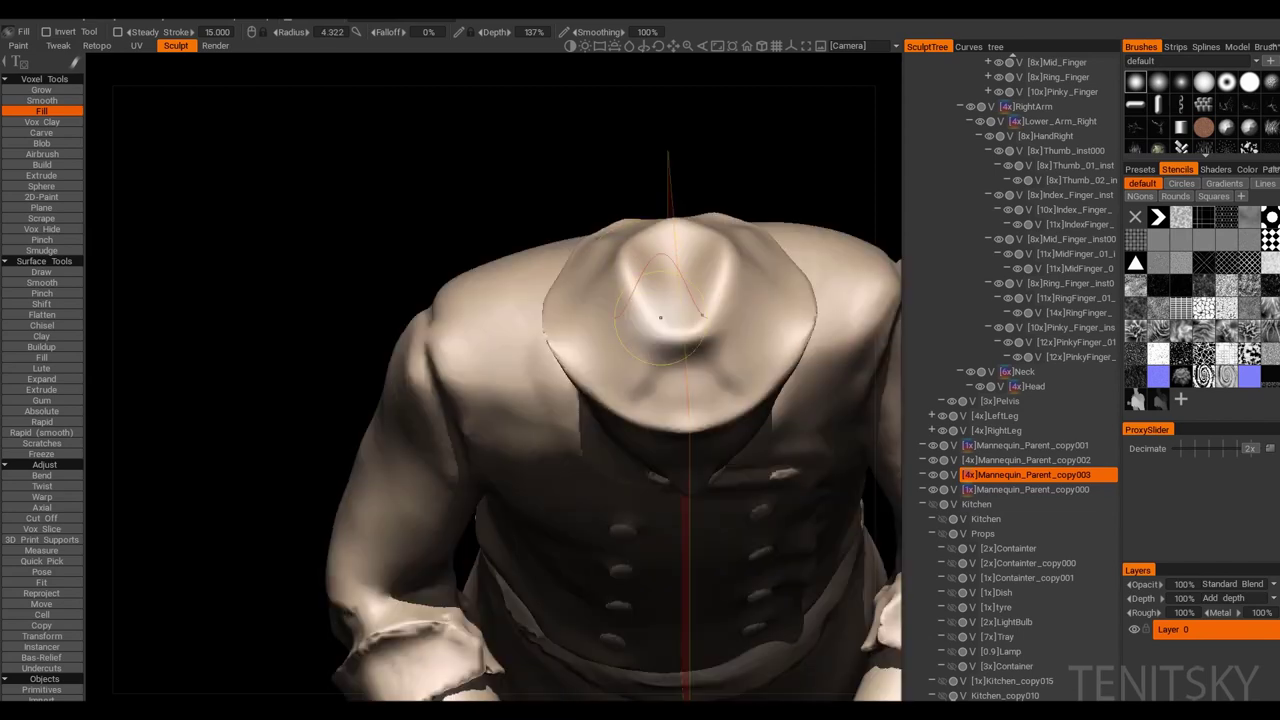
key("m")
mouse_move(730, 285)
left_mouse_down("alt")
mouse_move(600, 300)
mouse_move(465, 385)
mouse_move(527, 343)
mouse_move(463, 303)
mouse_move(543, 414)
mouse_move(470, 345)
mouse_move(580, 230)
mouse_move(651, 366)
mouse_move(600, 350)
mouse_move(660, 330)
mouse_move(582, 266)
mouse_move(700, 330)
mouse_move(680, 260)
mouse_move(812, 292)
mouse_move(760, 300)
mouse_move(720, 330)
mouse_move(688, 375)
mouse_move(710, 372)
mouse_move(540, 352)
left_mouse_up("alt")
key("p")
key("m")
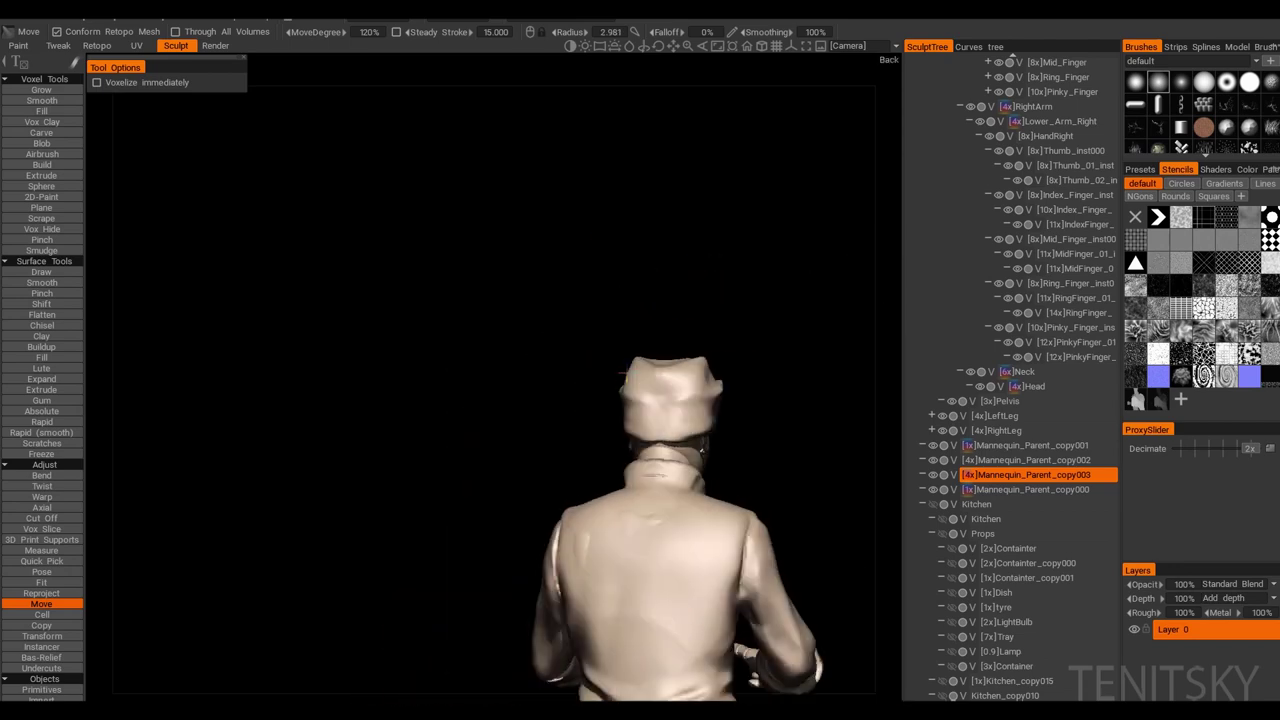
scroll(626, 370, "up", 5)
Step: Mask the Neck volume and rotate it with the Pose tool so the chef's head tilts
key("c")
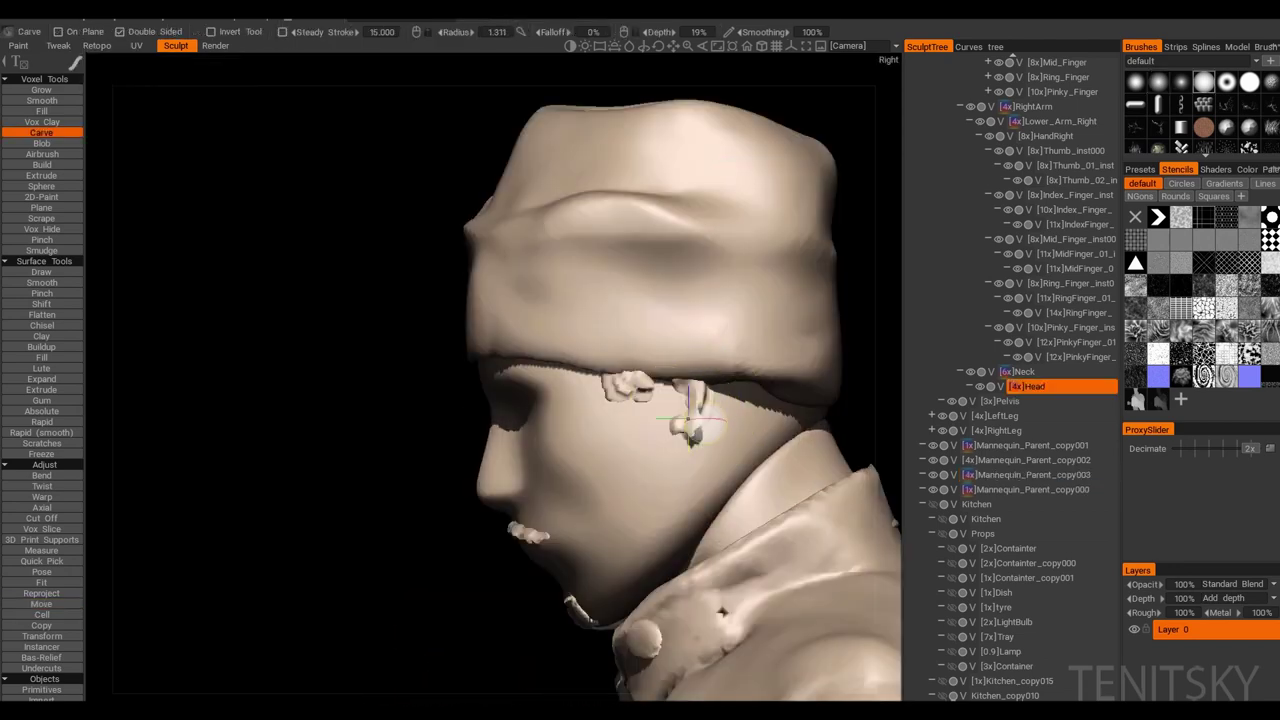
mouse_move(662, 406)
left_mouse_down("alt")
mouse_move(700, 385)
mouse_move(697, 370)
mouse_move(710, 383)
left_mouse_up("alt")
mouse_move(673, 430)
left_mouse_down("alt")
mouse_move(590, 433)
mouse_move(660, 428)
left_mouse_up("alt")
key("t")
left_click(41, 571)
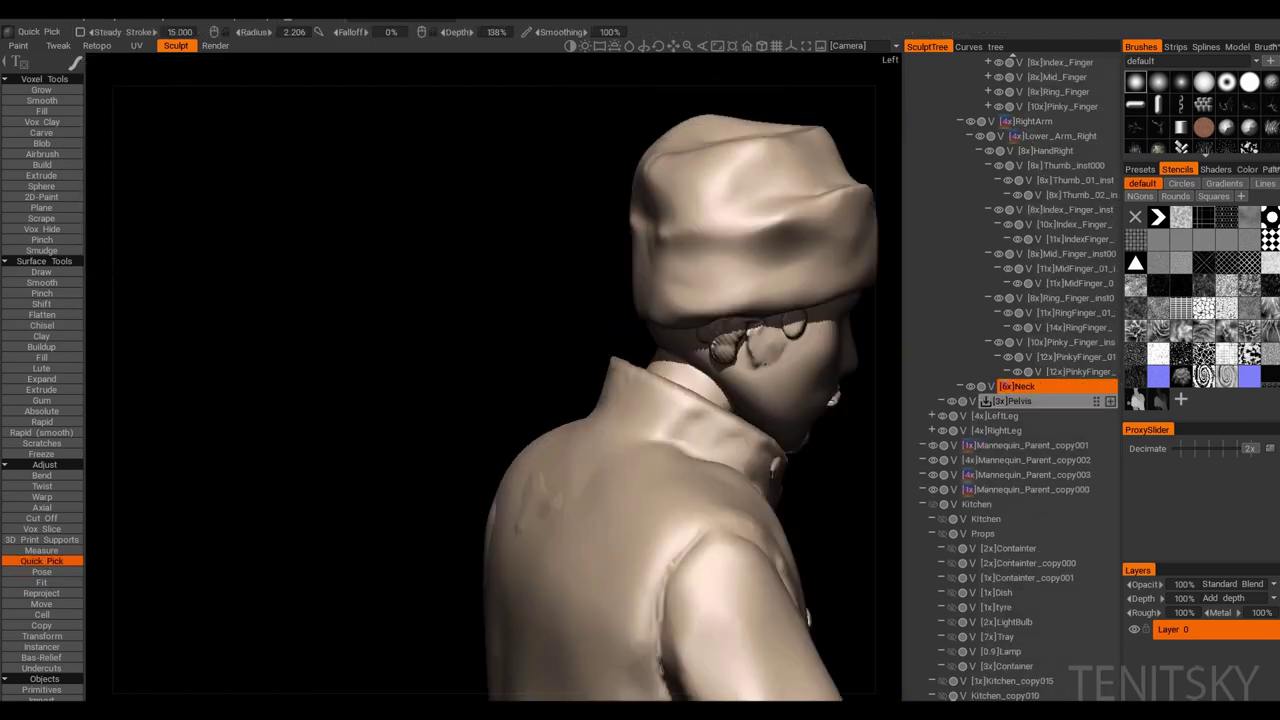
left_click_drag(640, 430, 680, 345, "alt")
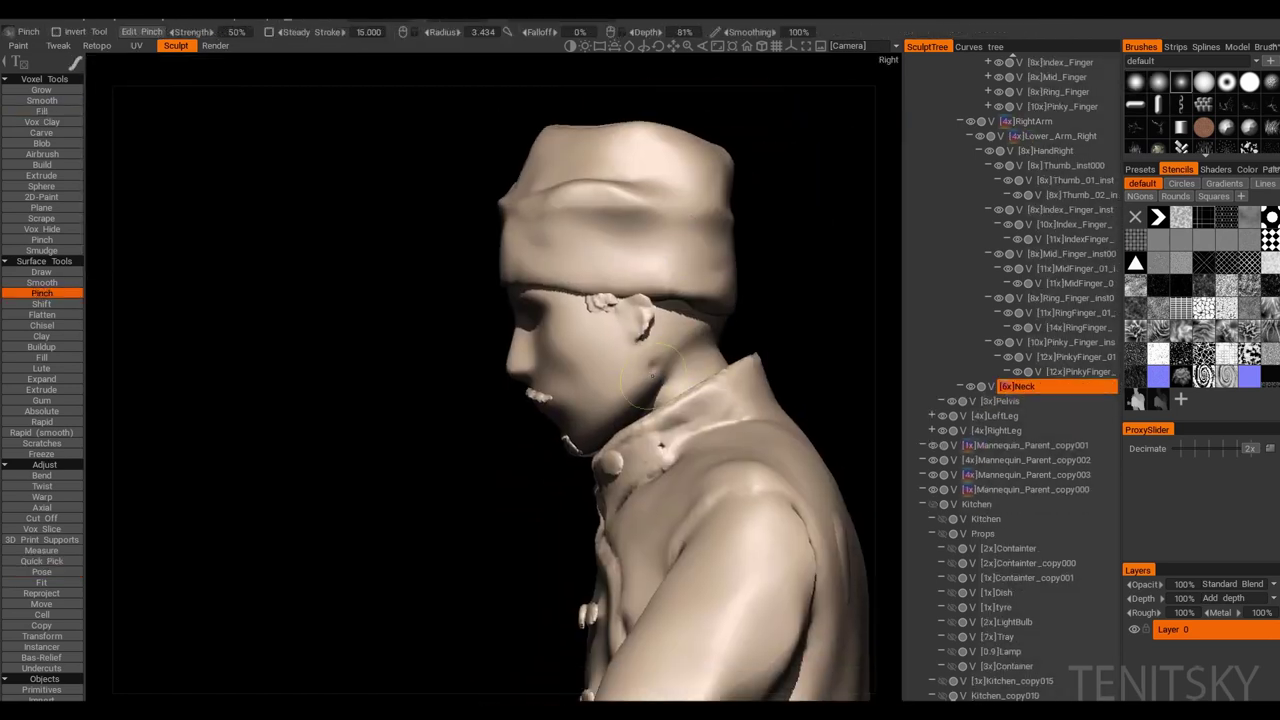
mouse_move(700, 300)
left_mouse_down("alt")
mouse_move(735, 372)
mouse_move(680, 345)
mouse_move(590, 335)
left_mouse_up("alt")
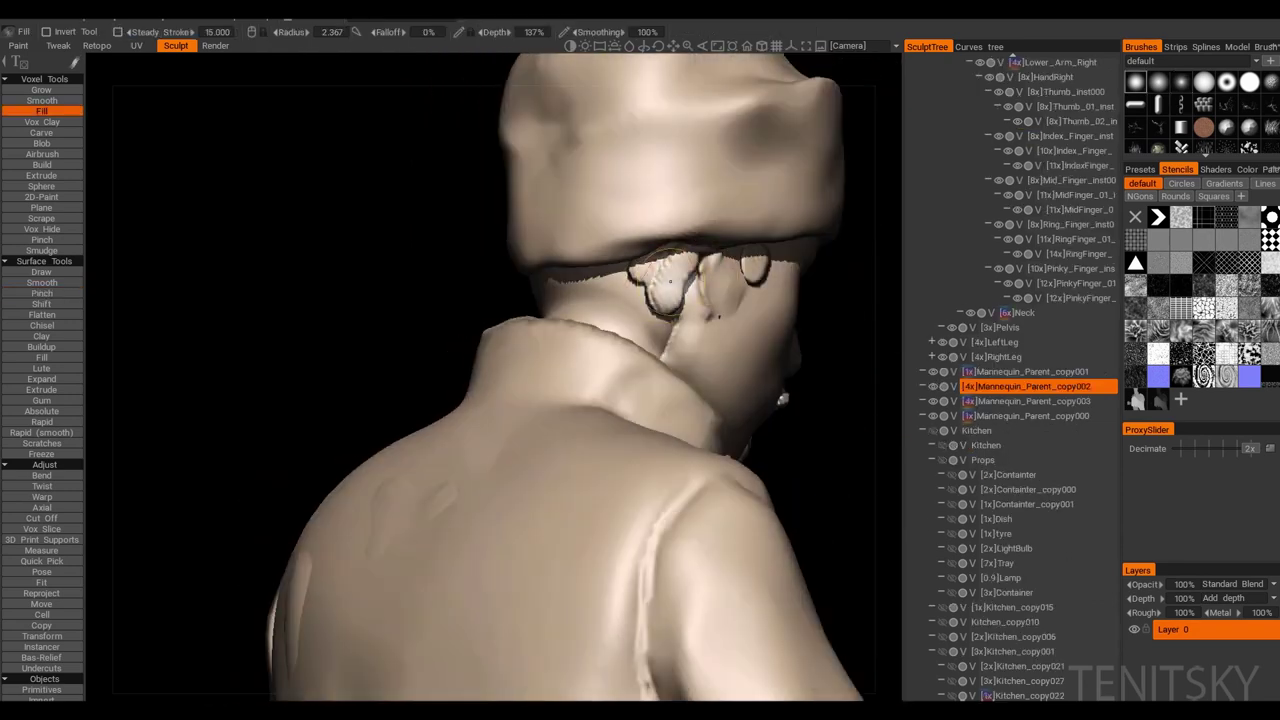
left_click_drag(670, 280, 600, 284, "alt")
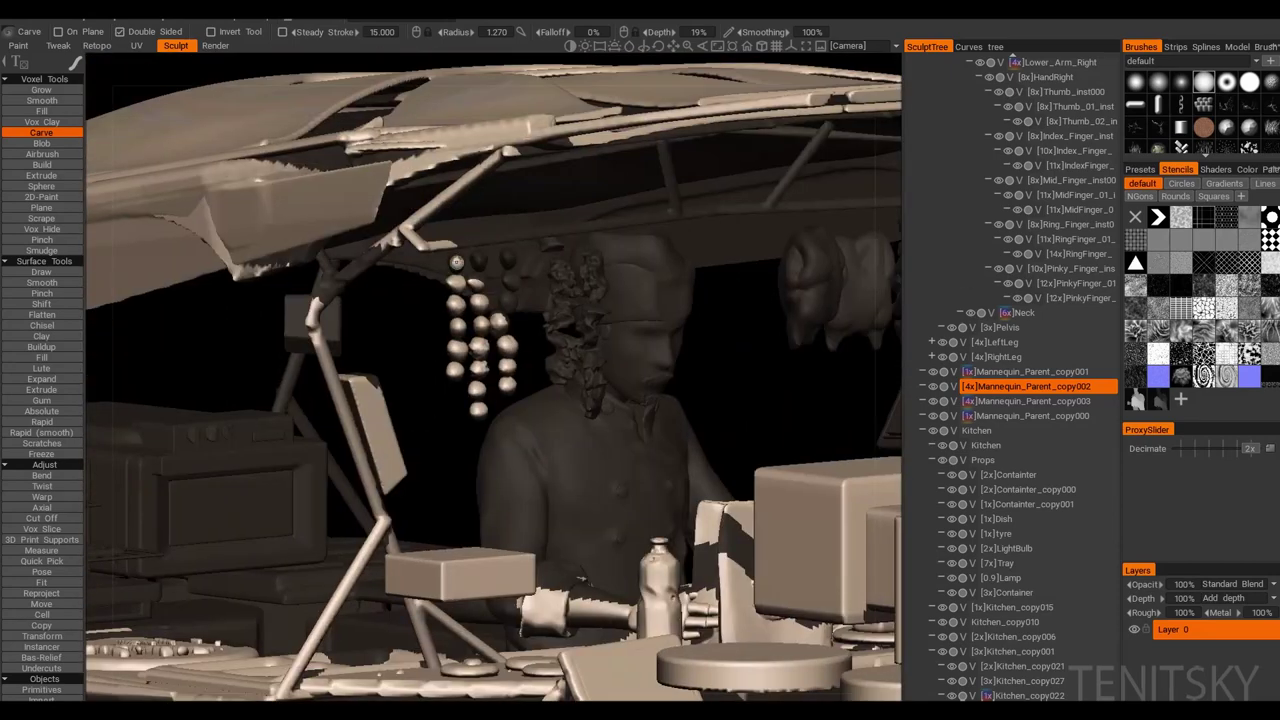
Step: Clone the onion string volume from the Sculpt Tree and select the neighbouring copy
scroll(1020, 380, "down", 3)
right_click(1030, 265)
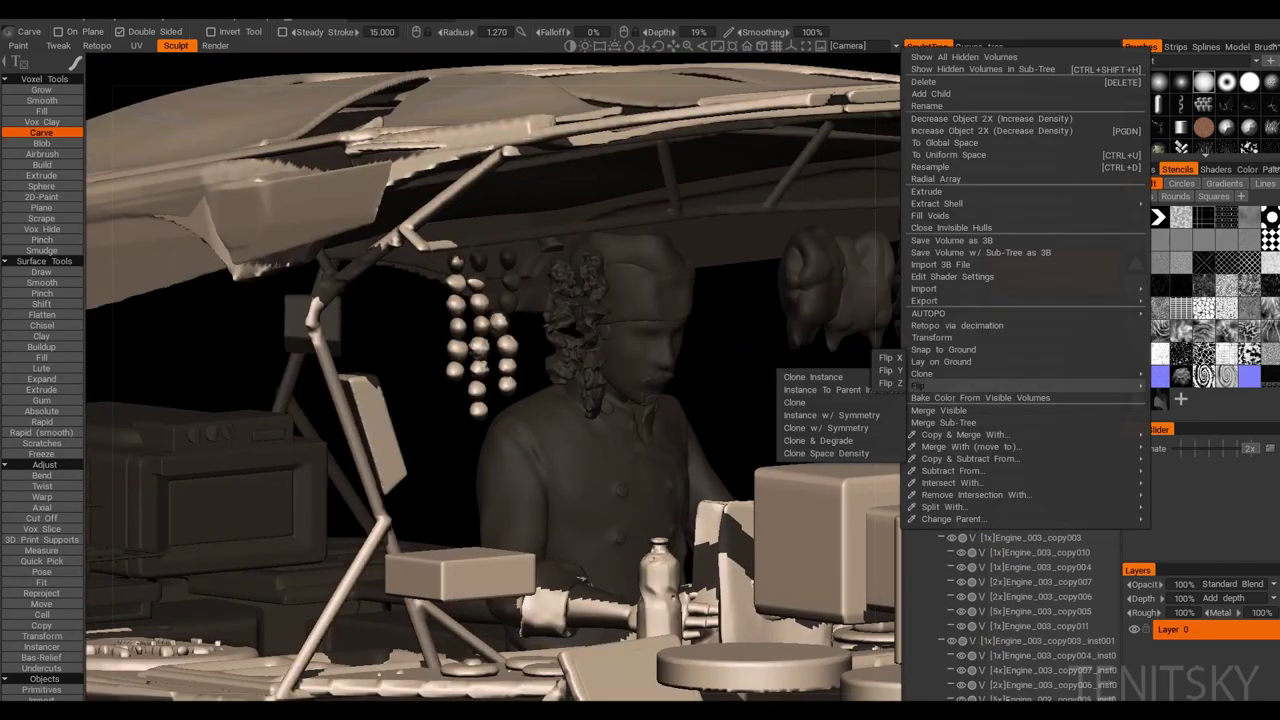
left_click(813, 377)
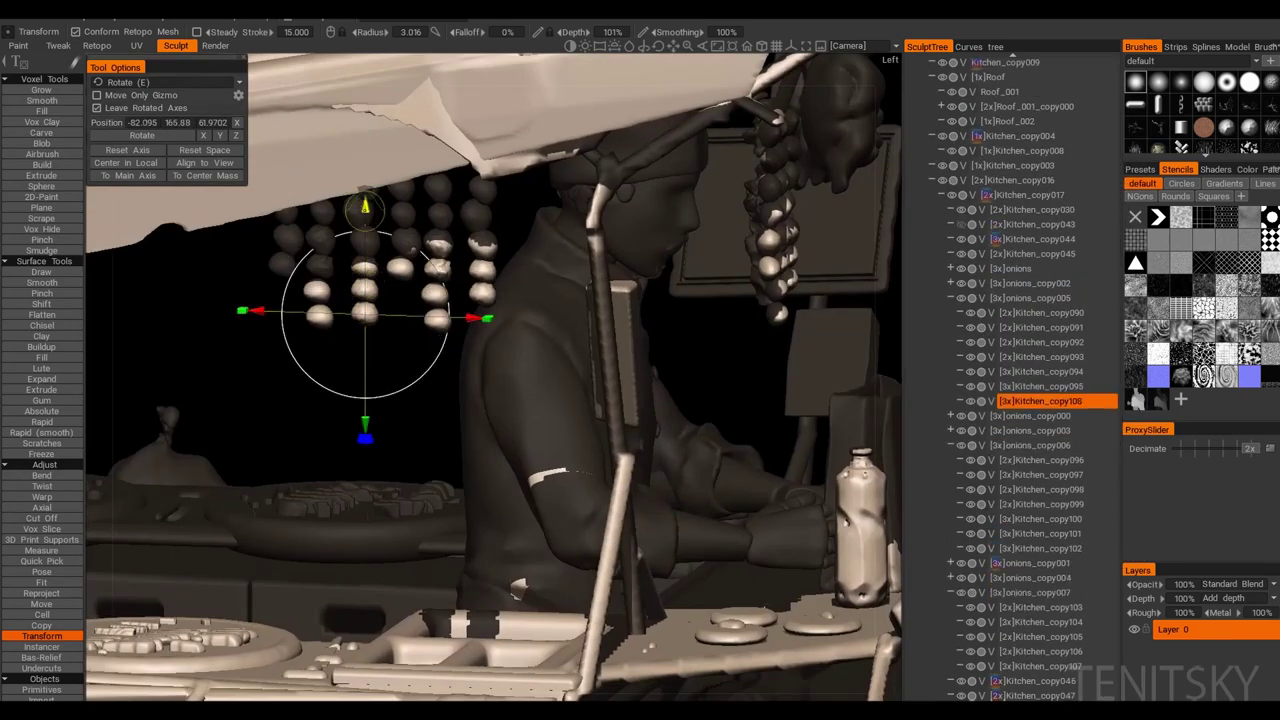
left_click(1040, 400)
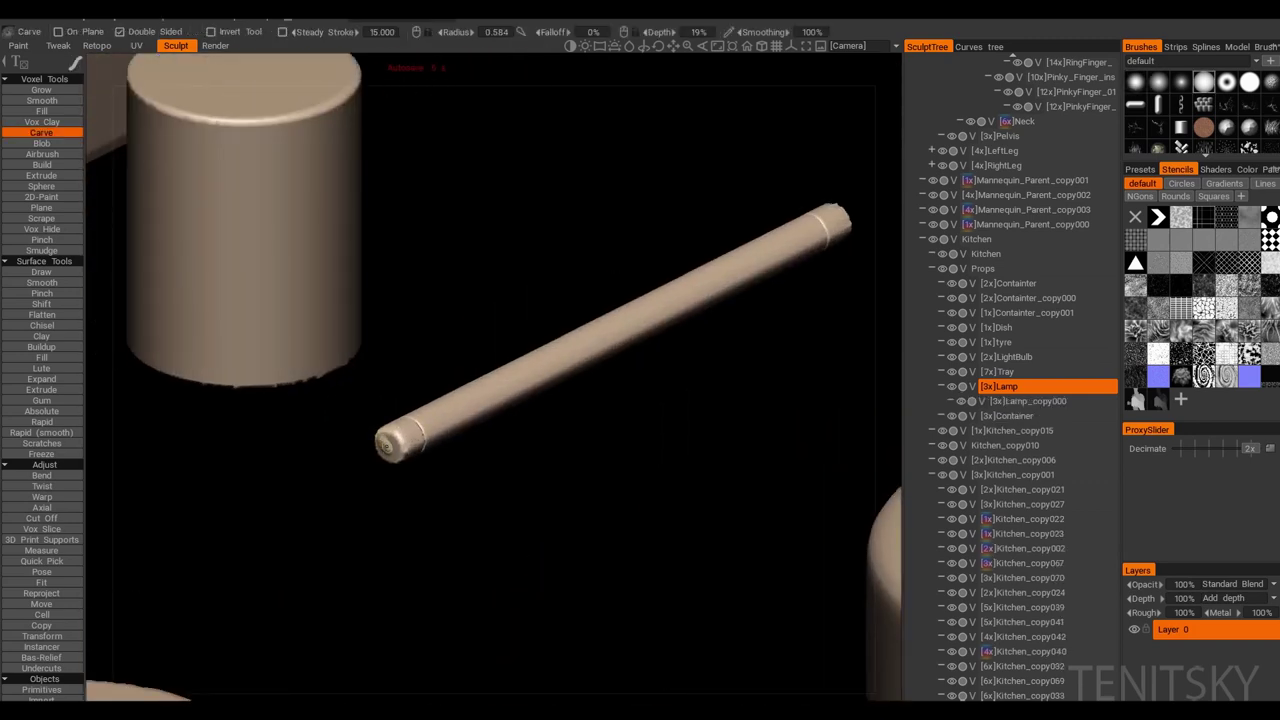
Step: Duplicate the lamp tube with Ctrl+D and raise the copy onto the roof
key("s")
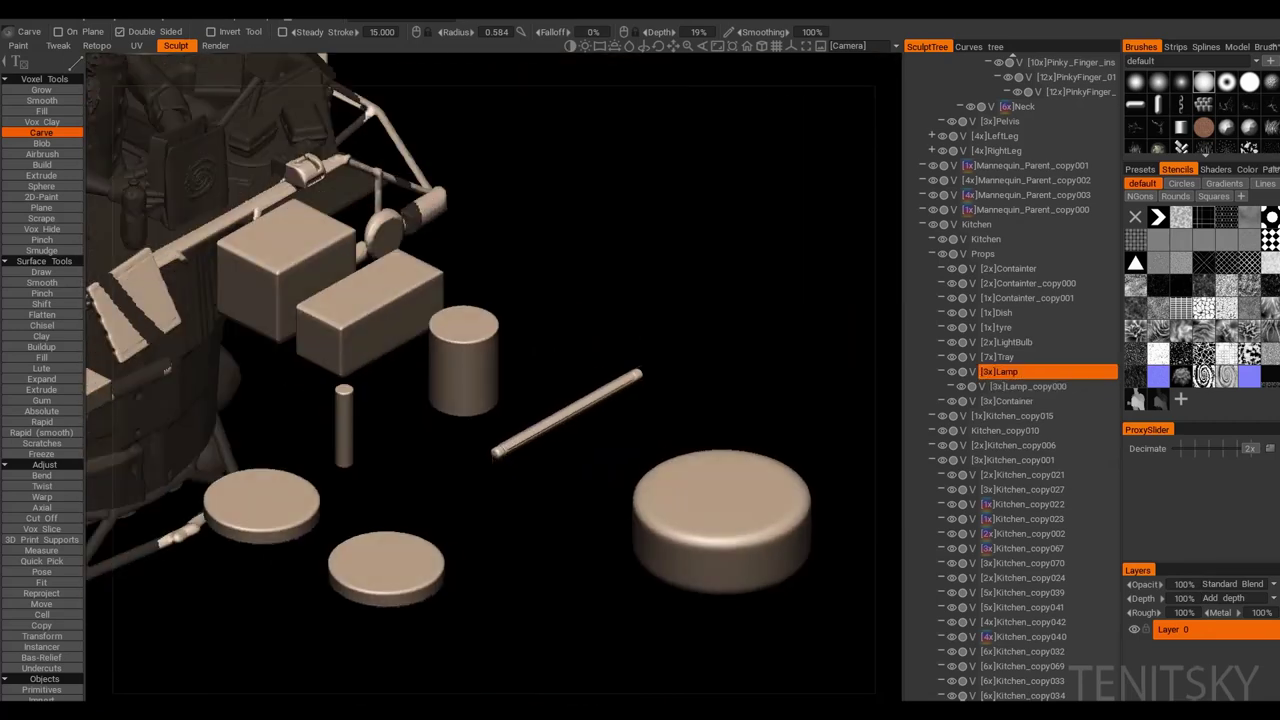
key("t")
key("KP_1")
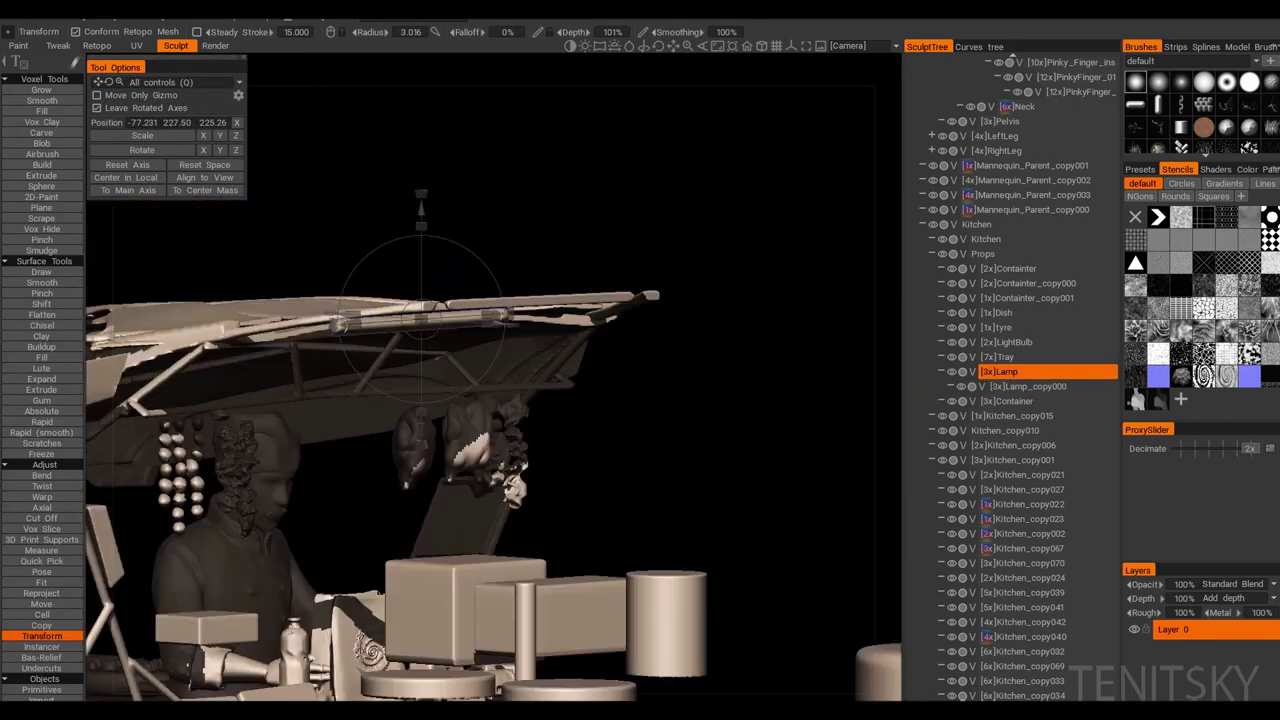
key("ctrl+KP_3")
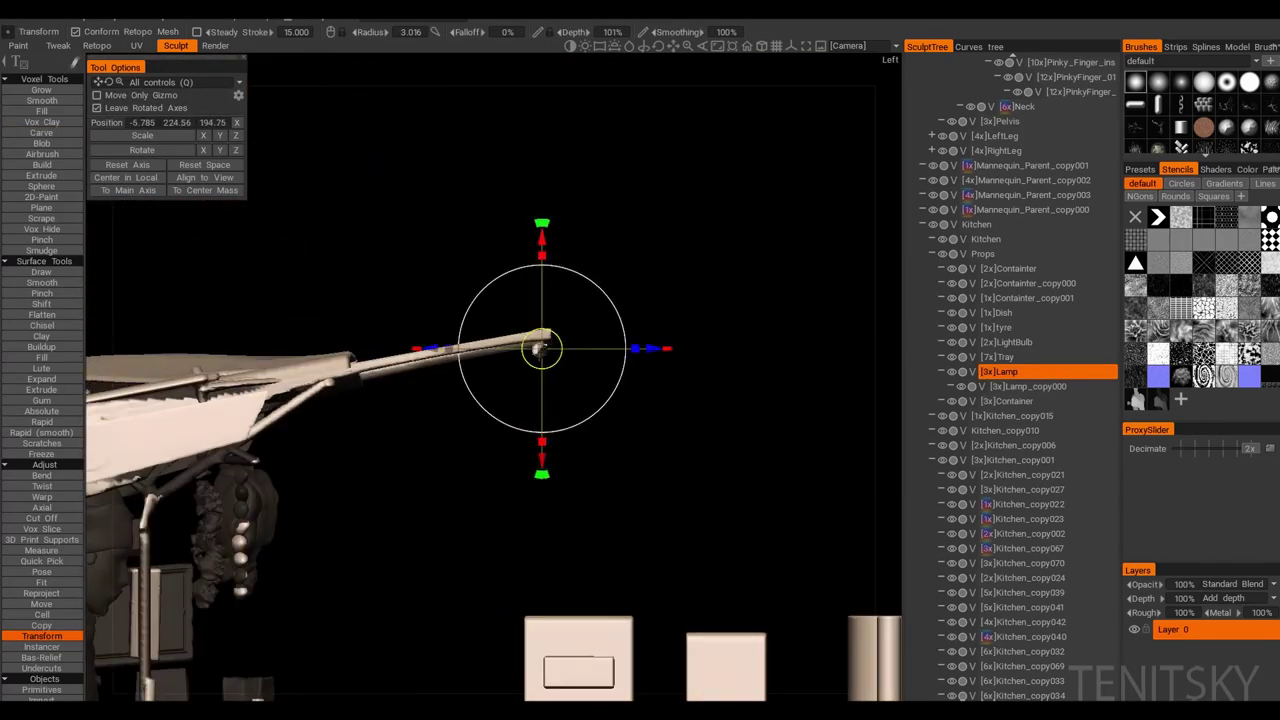
key("ctrl+KP_3")
key("ctrl+d")
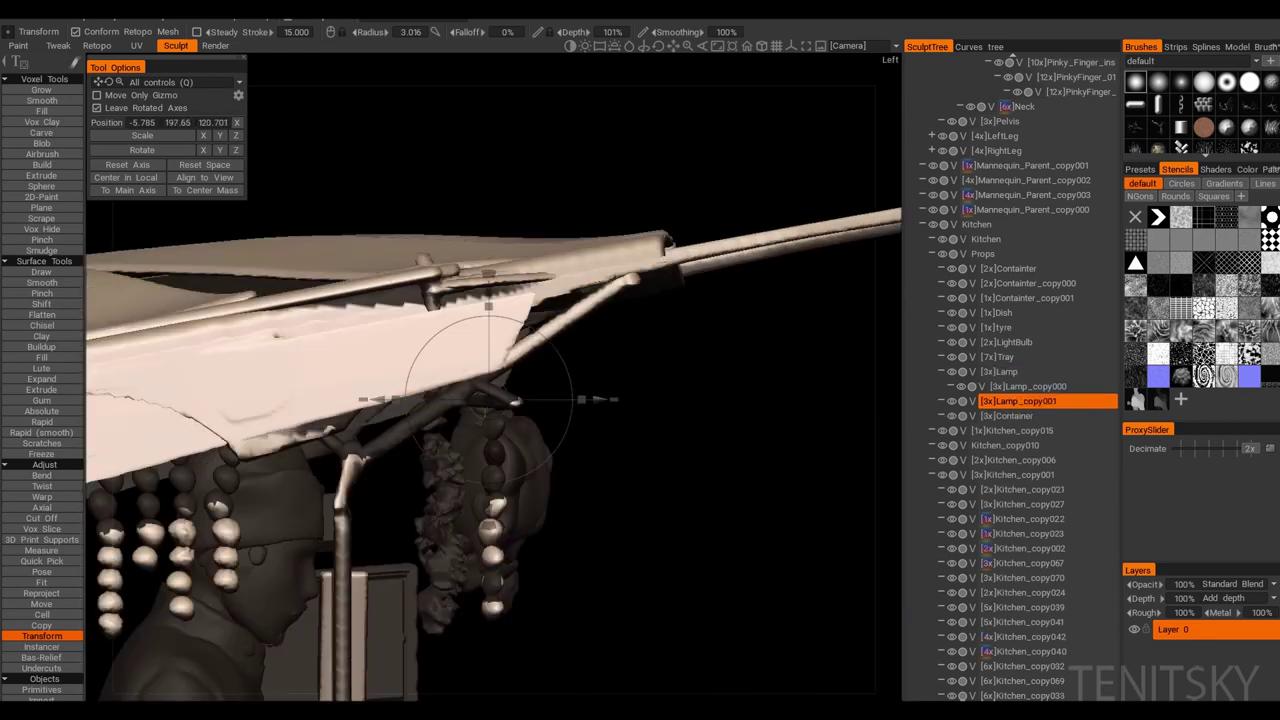
key("KP_5")
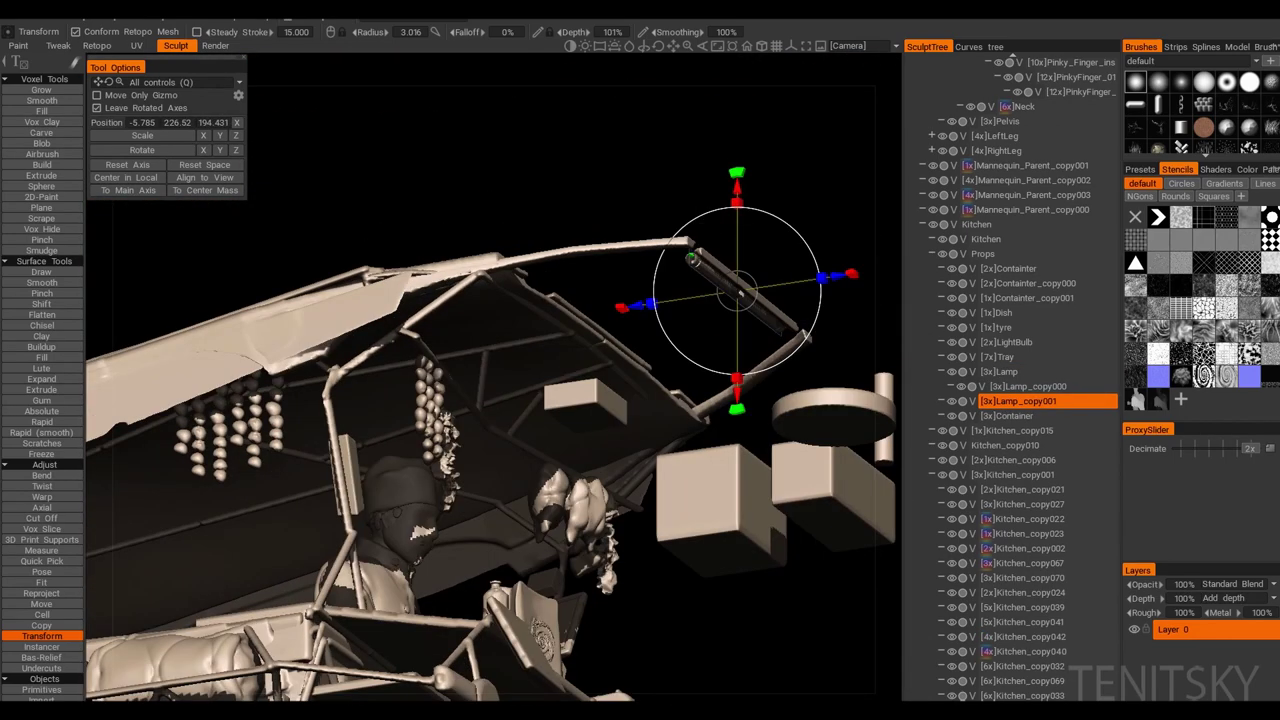
key("ctrl+KP_3")
Step: Make another copy of the Lamp volume from its Sculpt Tree menu
left_click(1000, 371)
right_click(1000, 371)
mouse_move(903, 460)
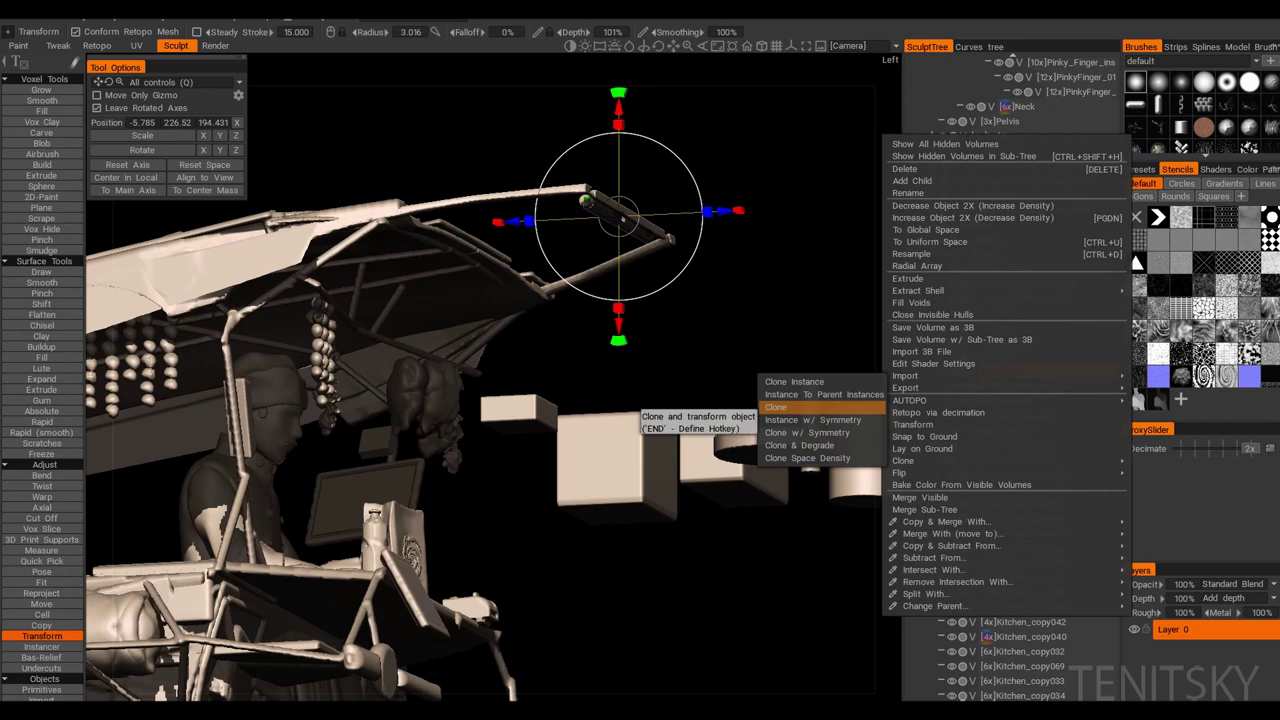
key("ctrl+d")
key("Return")
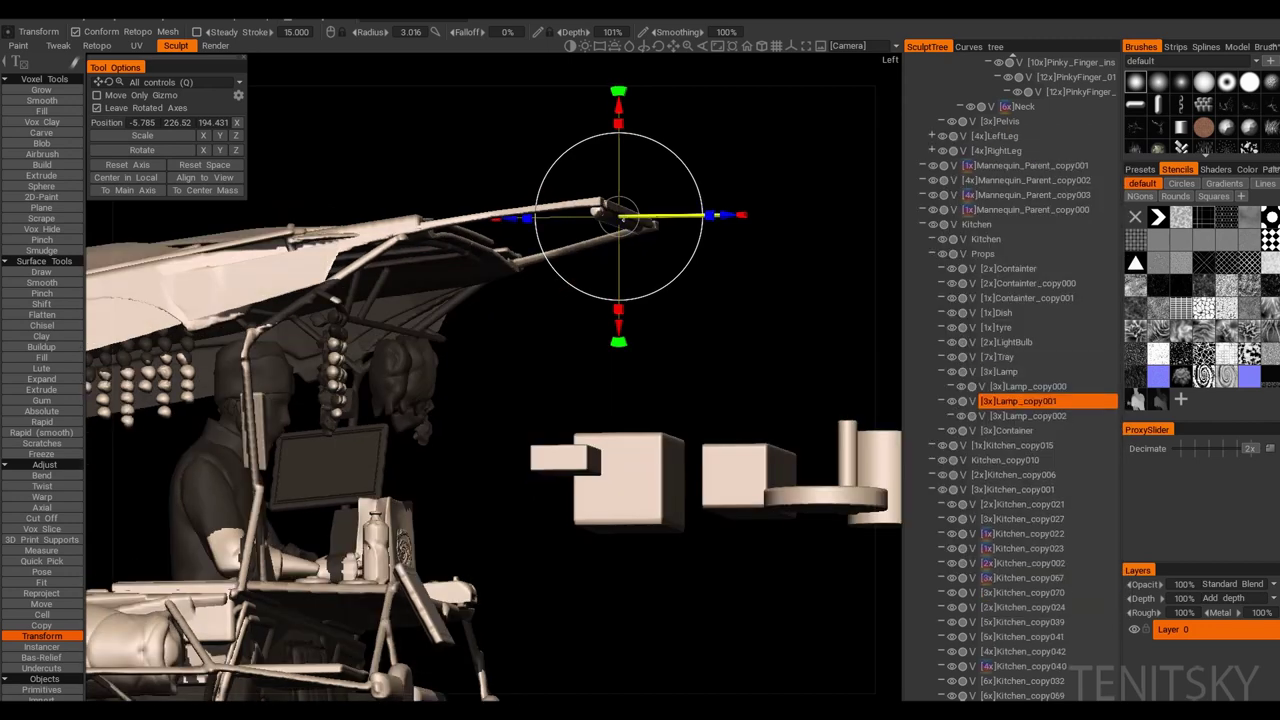
Step: Slide the new tube lamp along the roof frame, checking from Bottom and perspective views
key("Tab")
key("ctrl+KP_7")
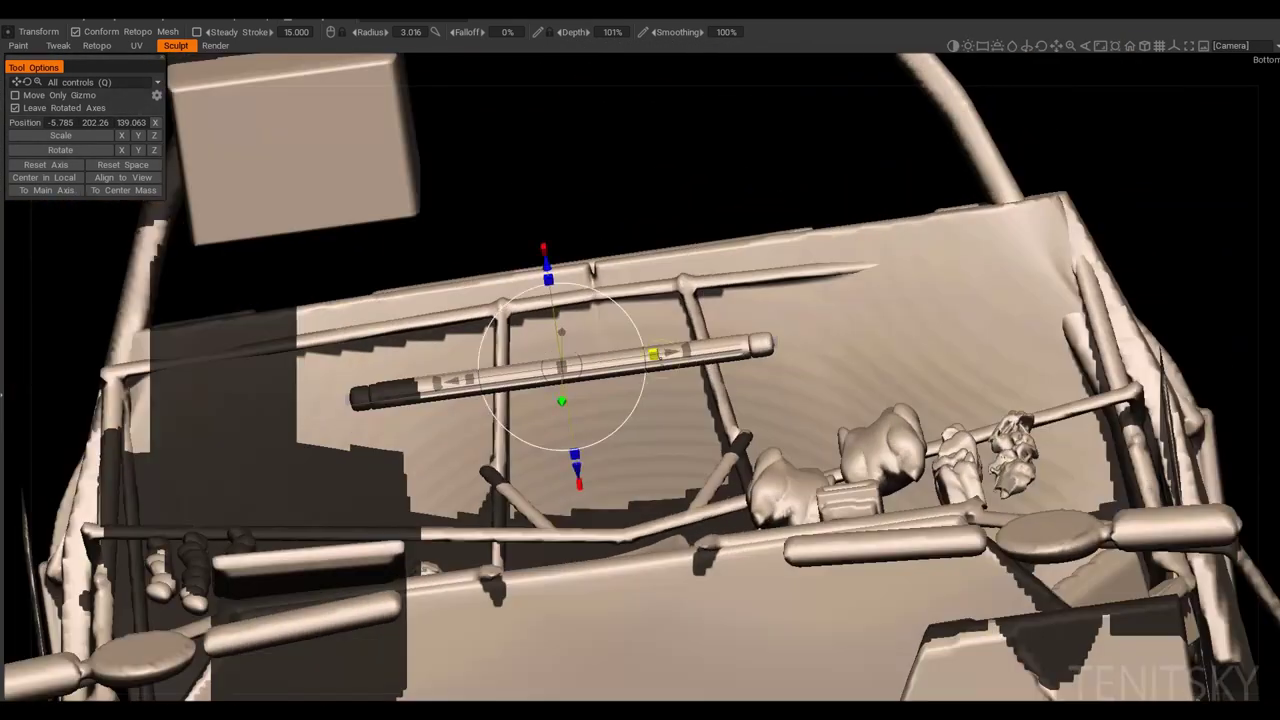
key("KP_5")
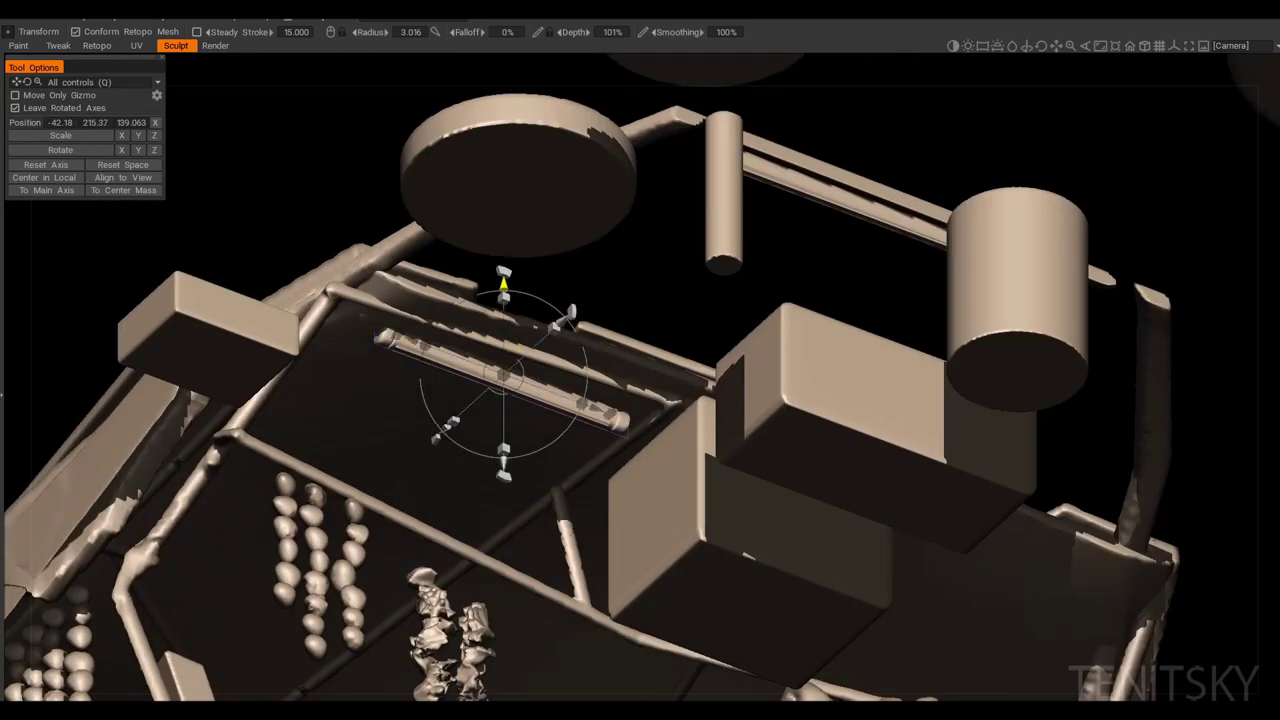
key("ctrl+KP_7")
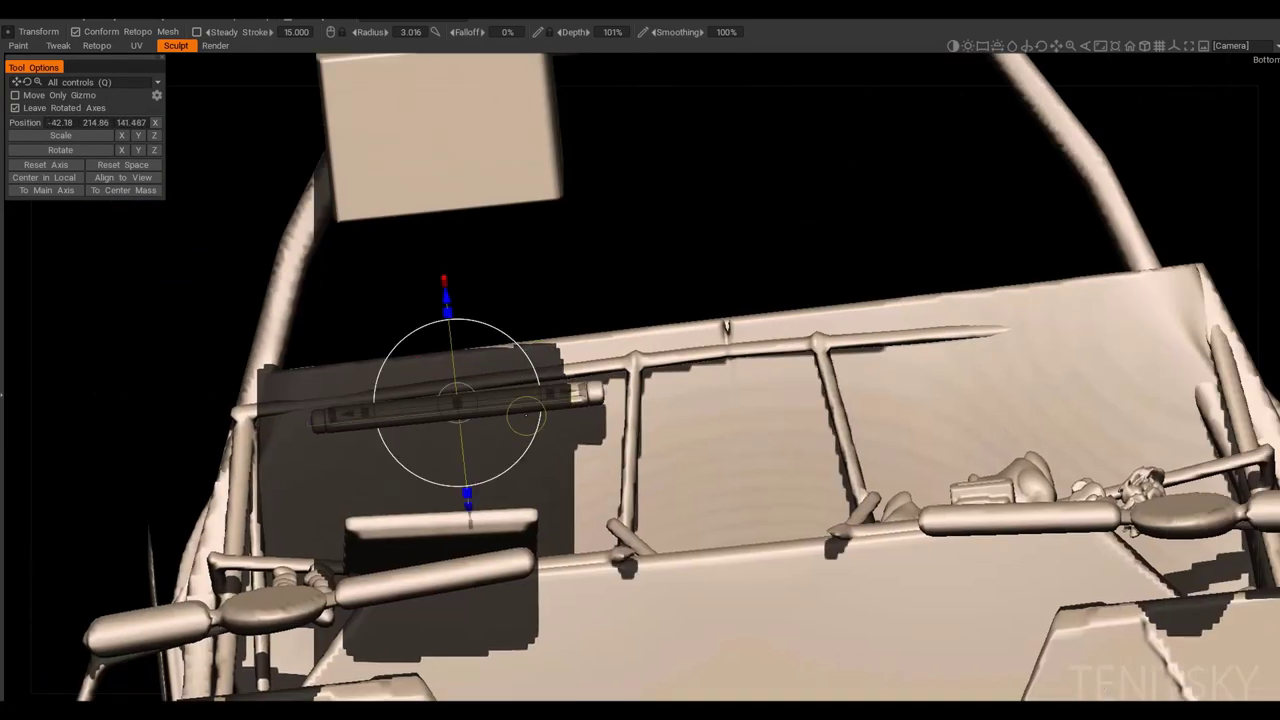
key("KP_5")
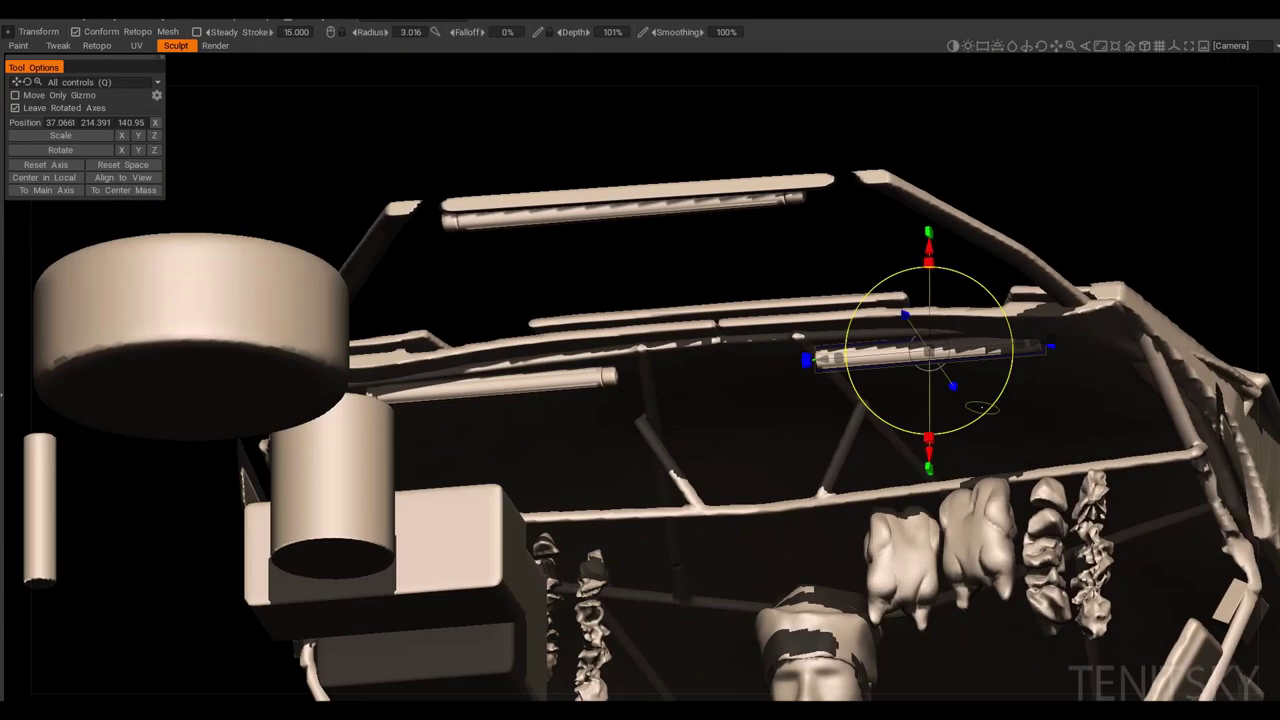
mouse_move(799, 336)
left_mouse_down()
mouse_move(690, 400)
mouse_move(698, 424)
left_mouse_up()
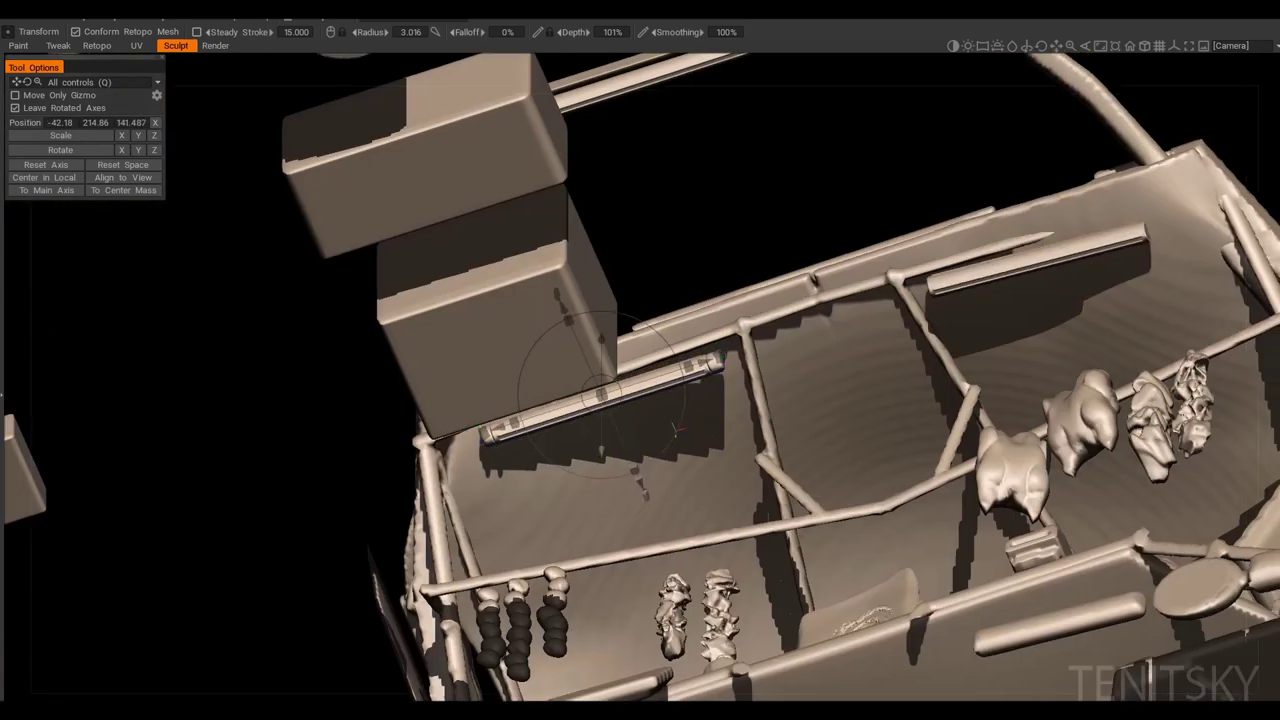
key("Tab")
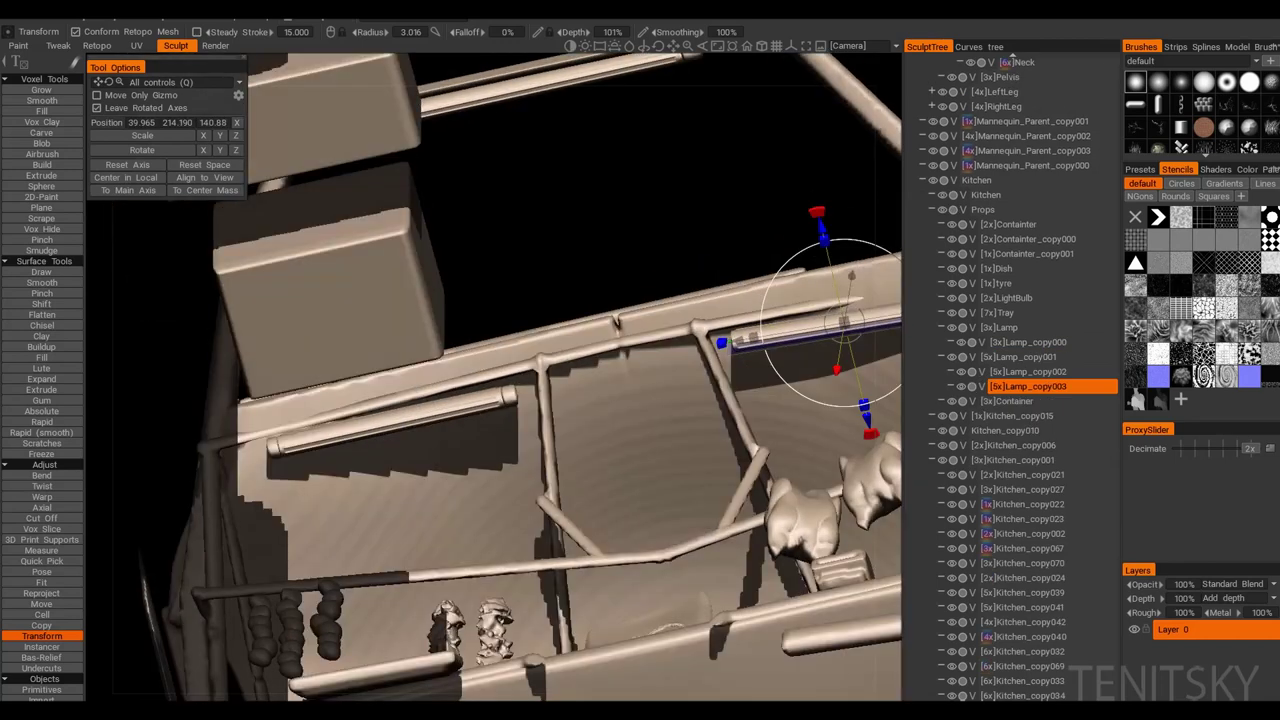
key("Tab")
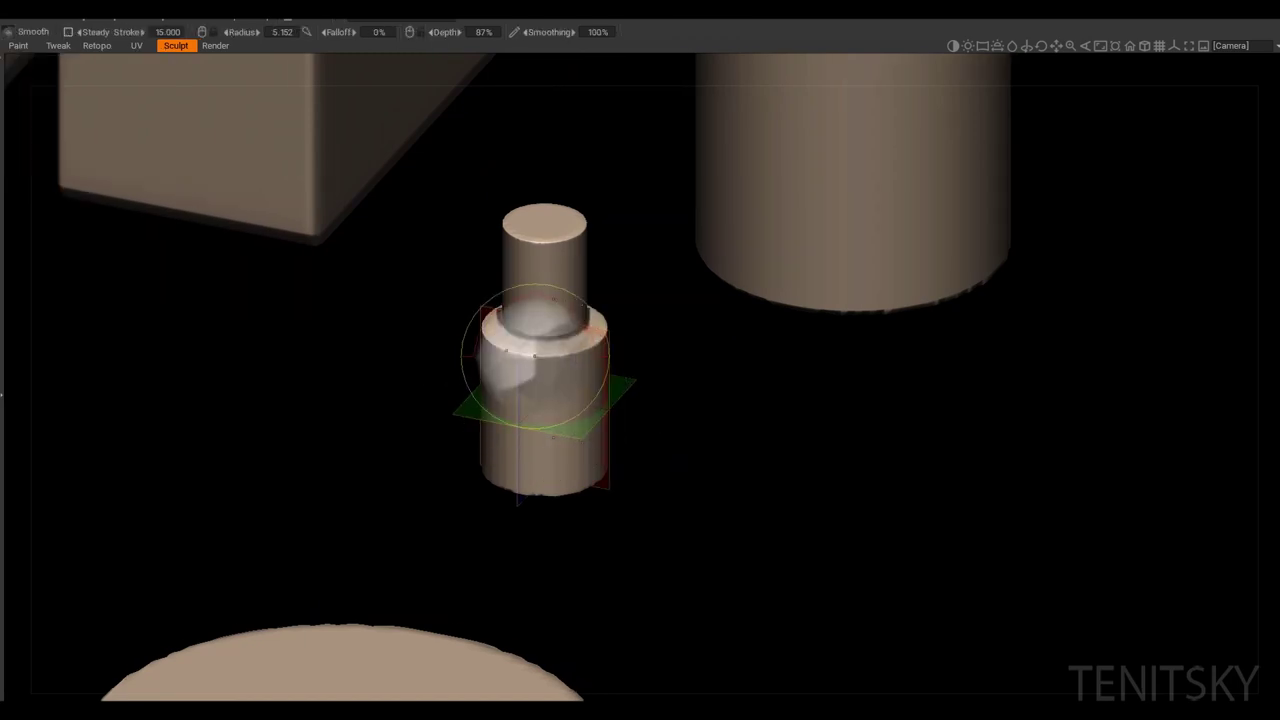
Step: Hide thin strips of the cap cylinder in side view to split it into stacked ring bands
mouse_move(557, 341)
left_mouse_down("alt")
mouse_move(534, 357)
mouse_move(556, 377)
left_mouse_up("alt")
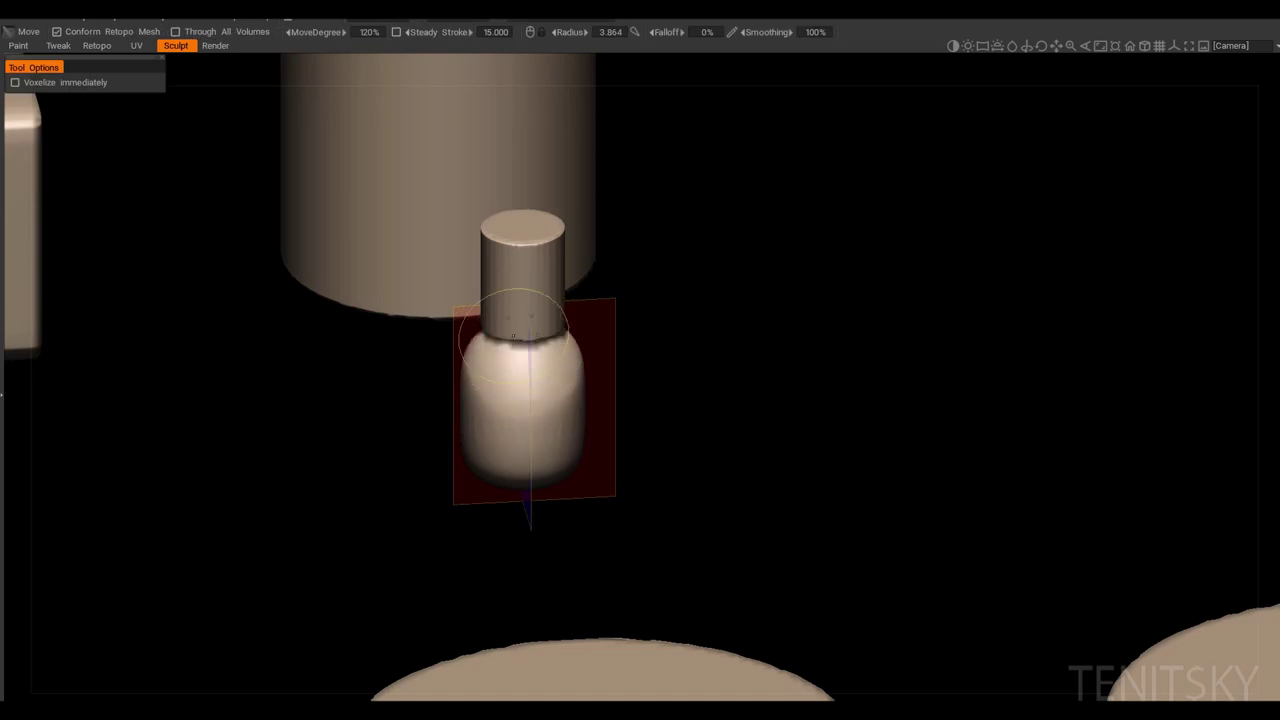
left_click_drag(519, 324, 506, 345, "alt")
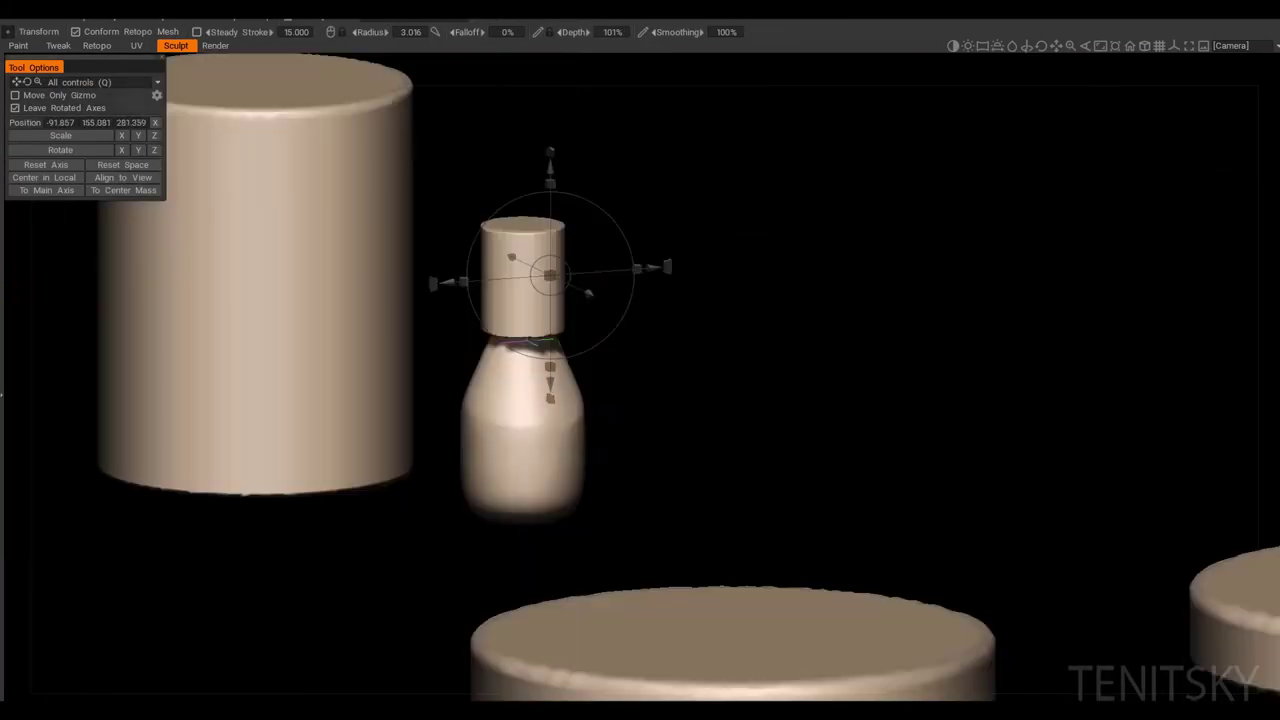
key("KP_1")
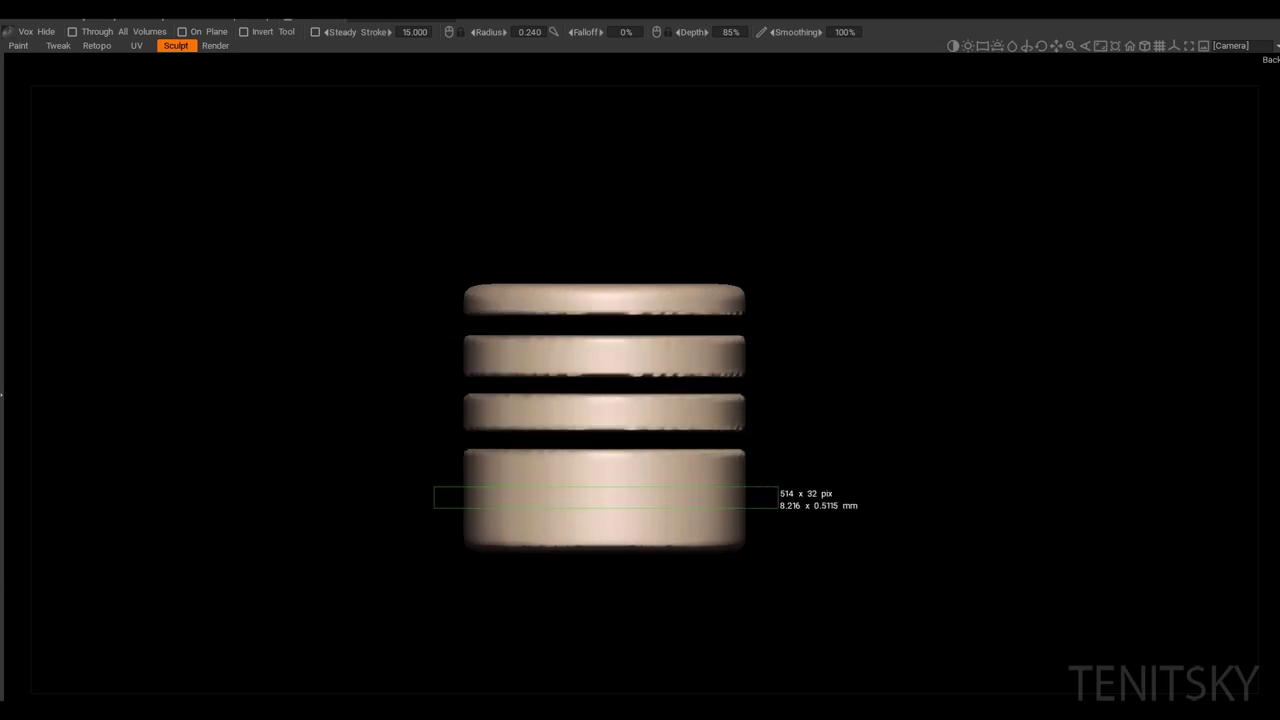
left_click_drag(778, 508, 776, 508)
key("KP_7")
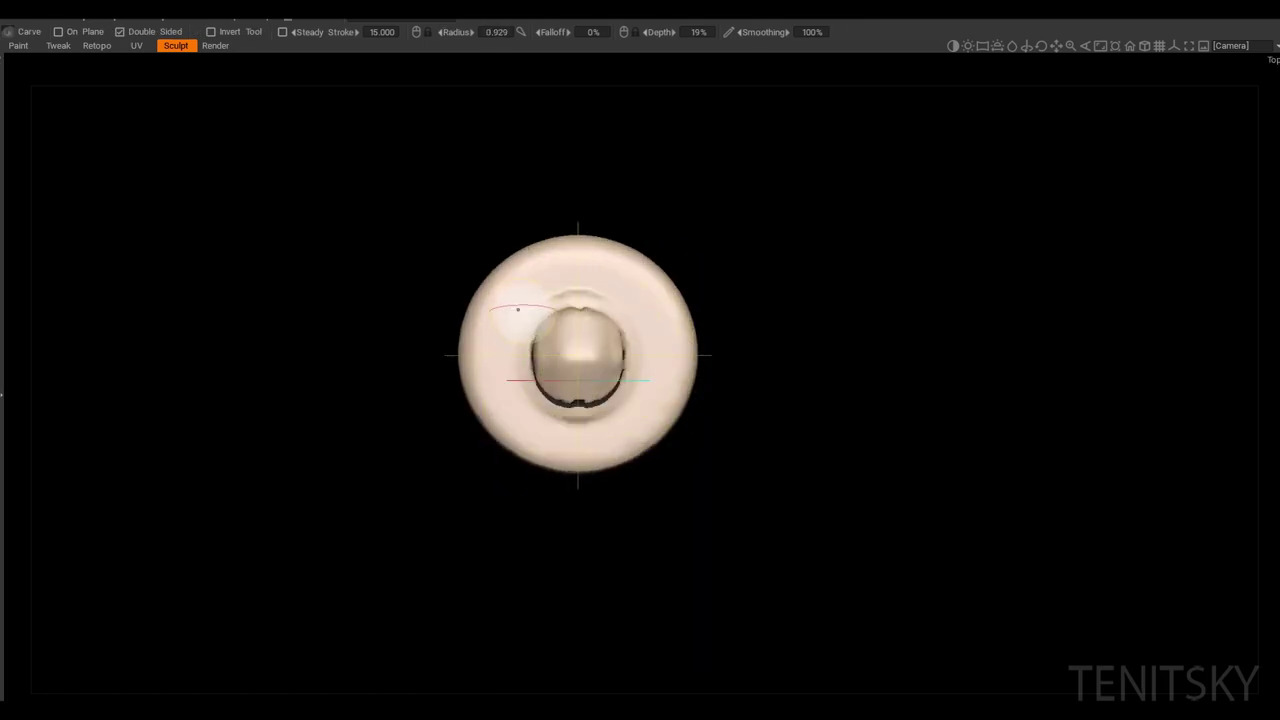
left_click_drag(528, 329, 551, 370, "alt")
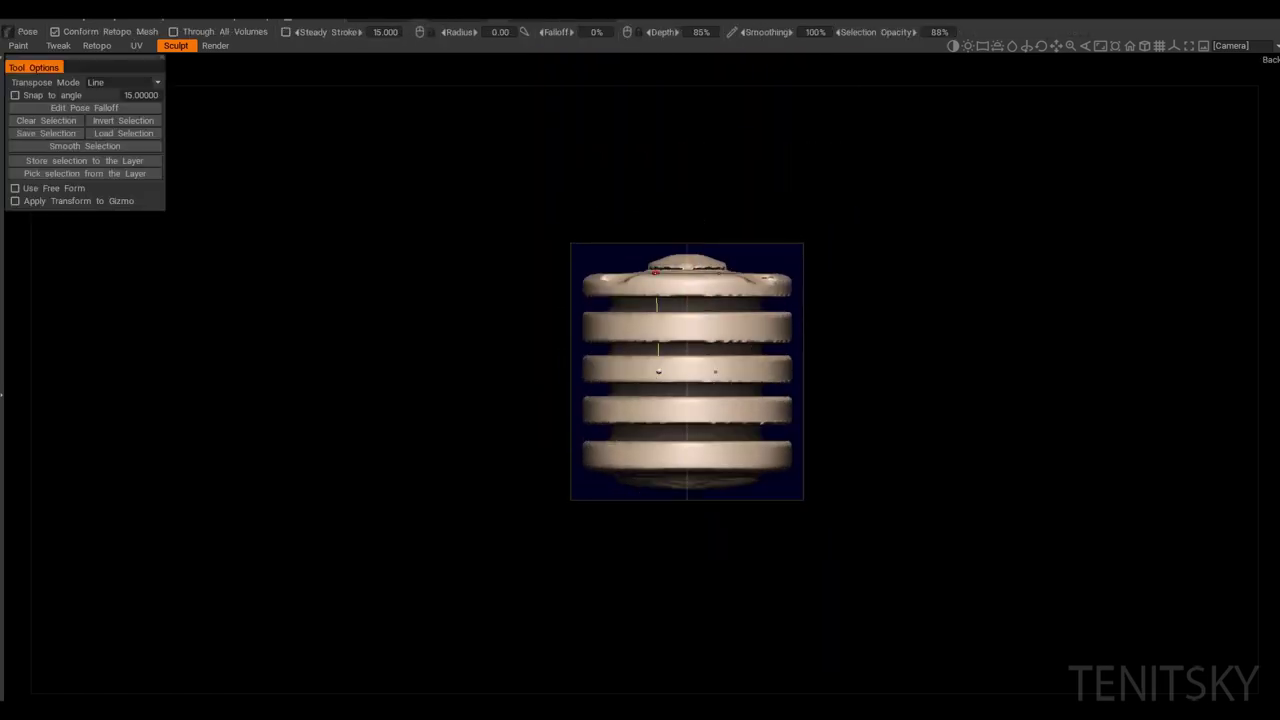
Step: Pose the whole ringed piece into a tapered bell shape and resize it with Scale
left_click_drag(658, 372, 650, 345)
mouse_move(666, 388)
left_mouse_down()
mouse_move(771, 386)
mouse_move(645, 443)
left_mouse_up()
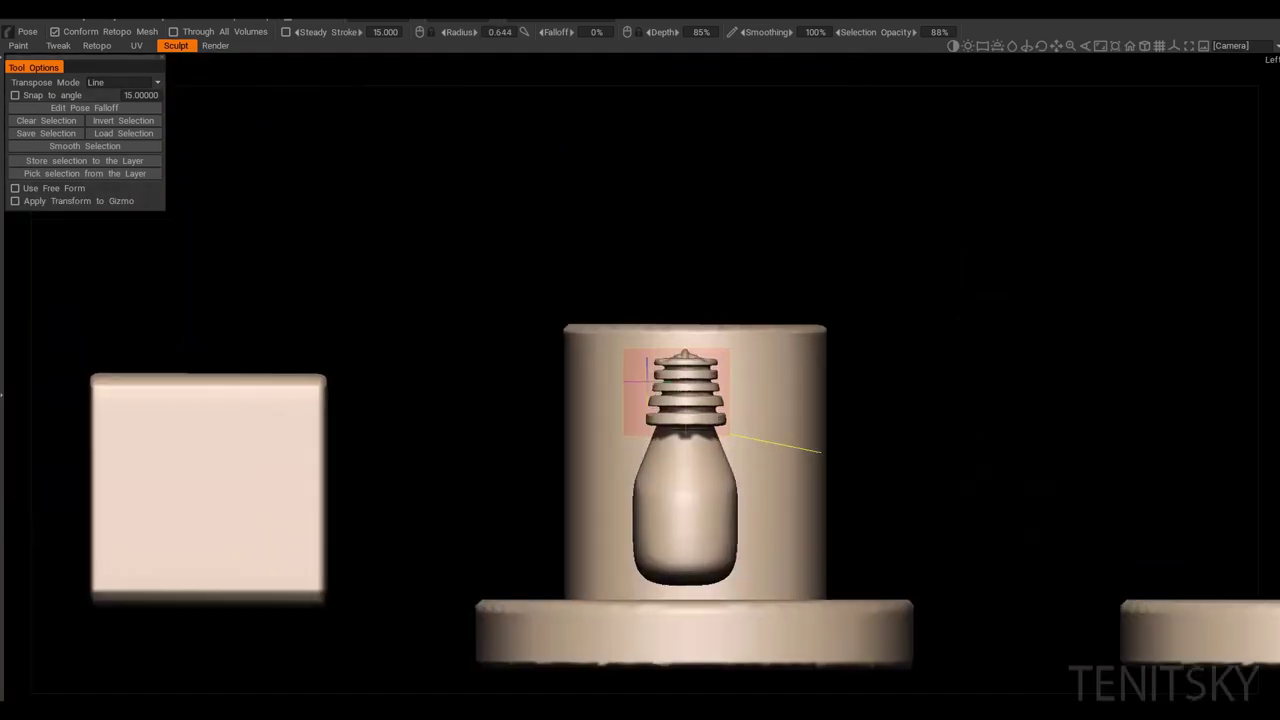
key("r")
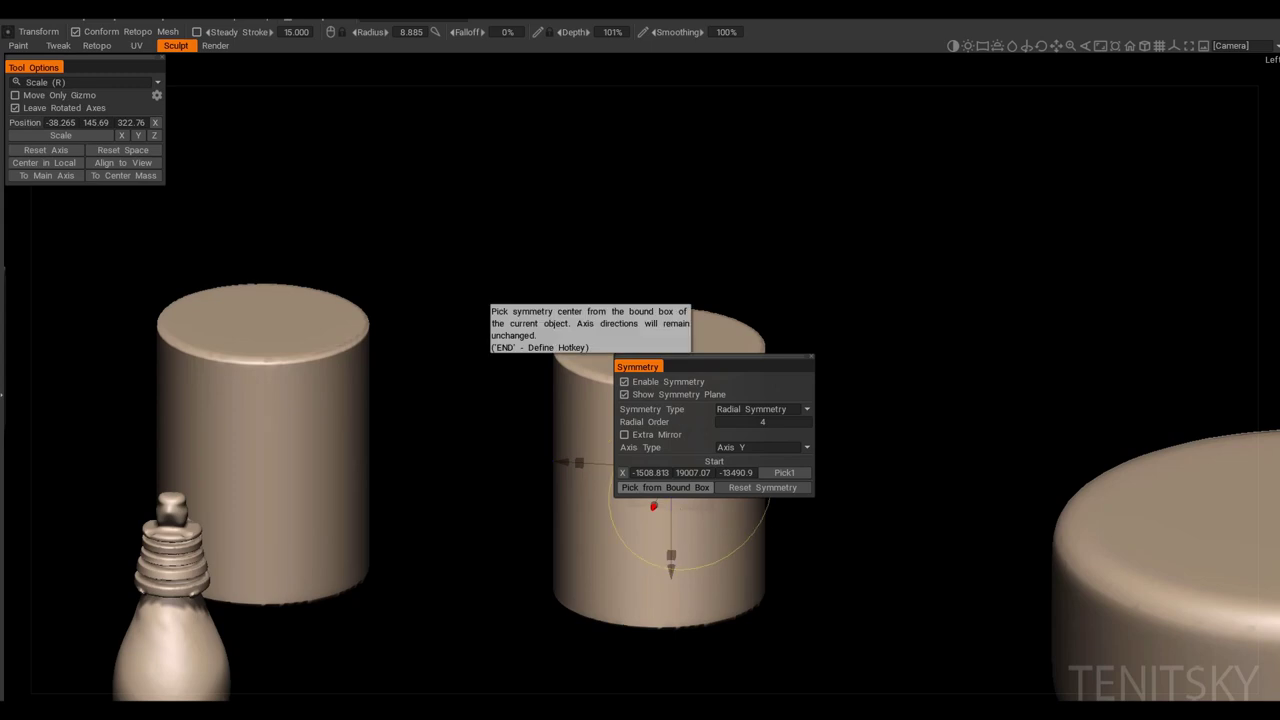
Step: Hide part of the cylinder from above with radial symmetry to form the hollow hexagonal cup
key("End")
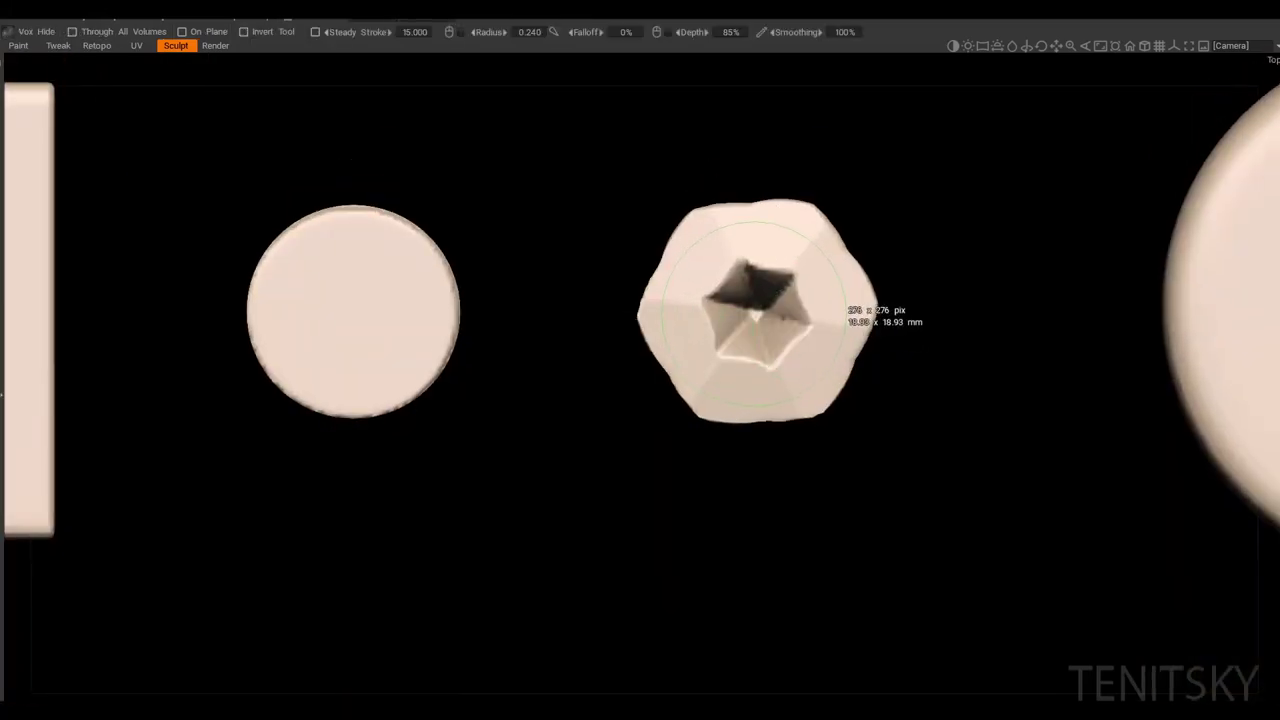
left_click_drag(686, 490, 862, 541)
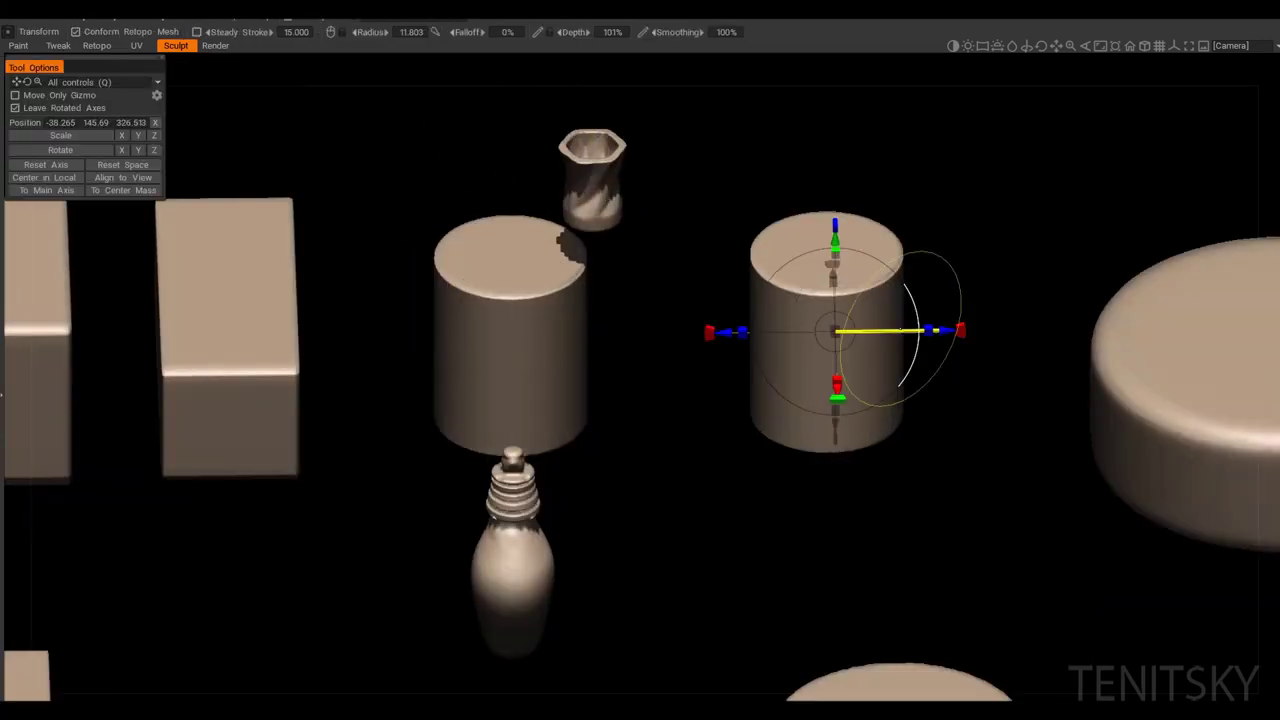
key("s")
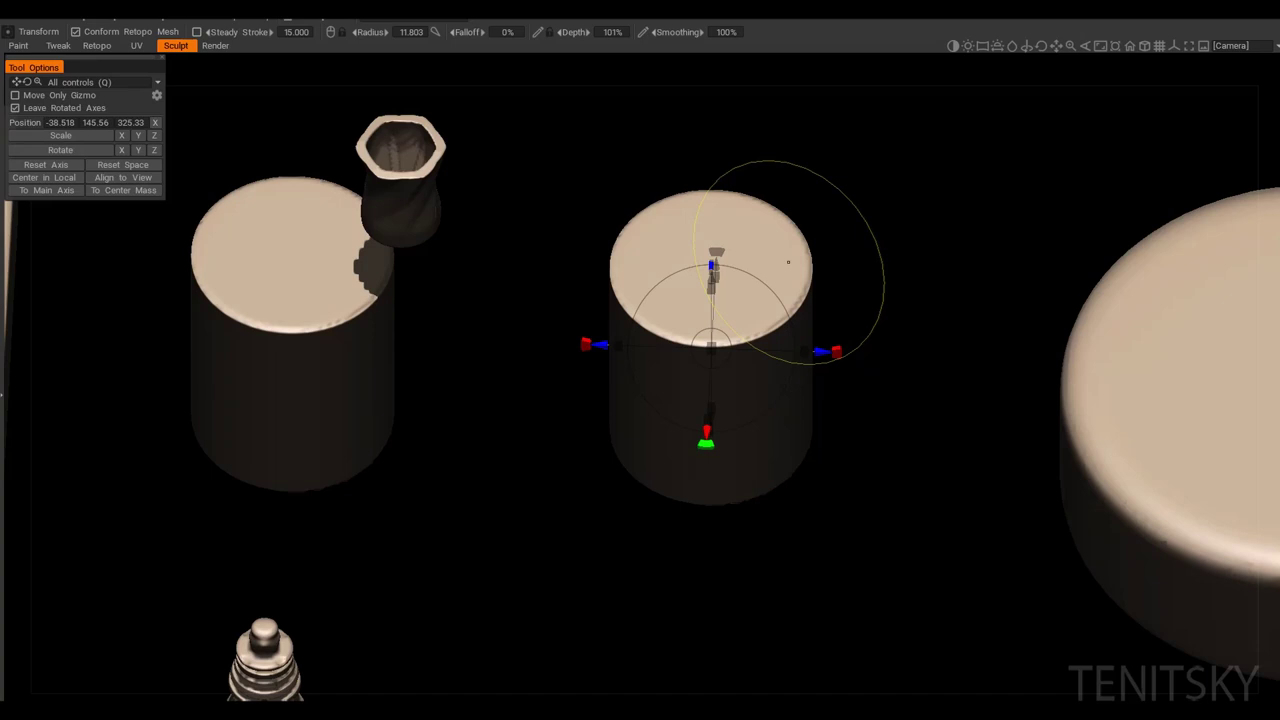
key("s")
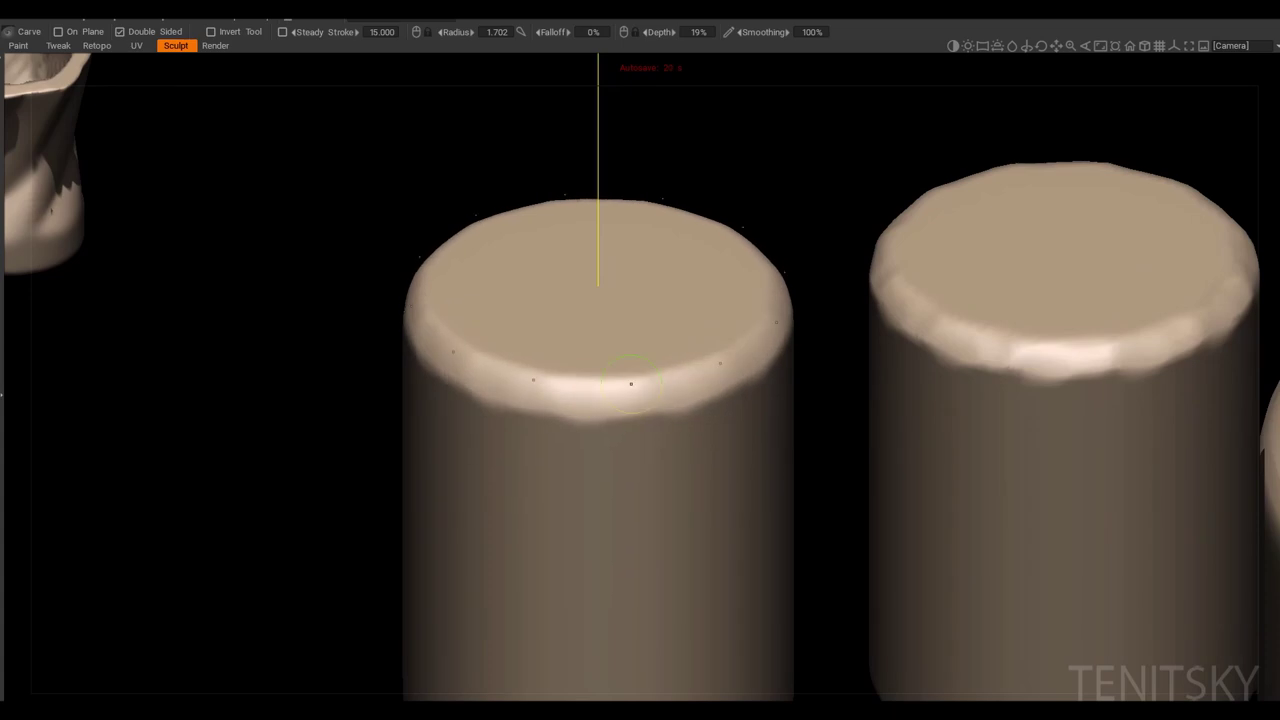
Step: Carve a notched ring around the cylinder's rim, smooth the volume, and enable mirror symmetry
scroll(631, 383, "down", 5)
left_click_drag(634, 385, 633, 467)
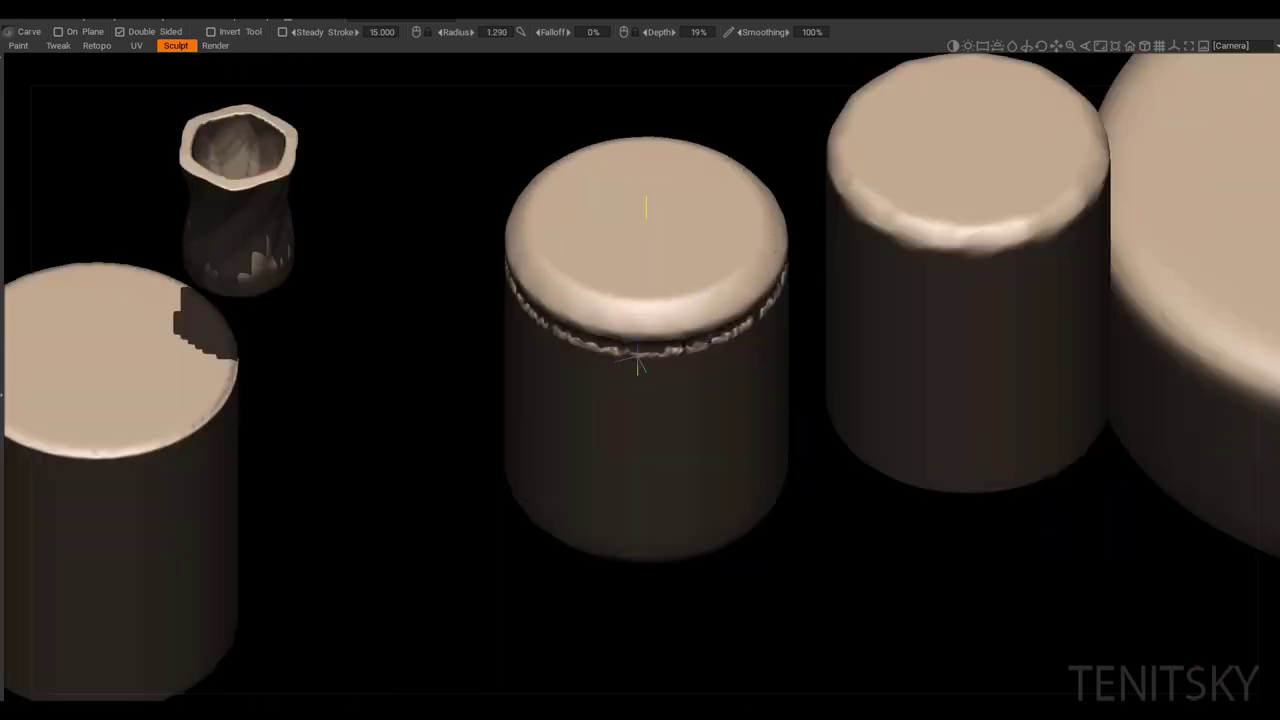
left_click(608, 505)
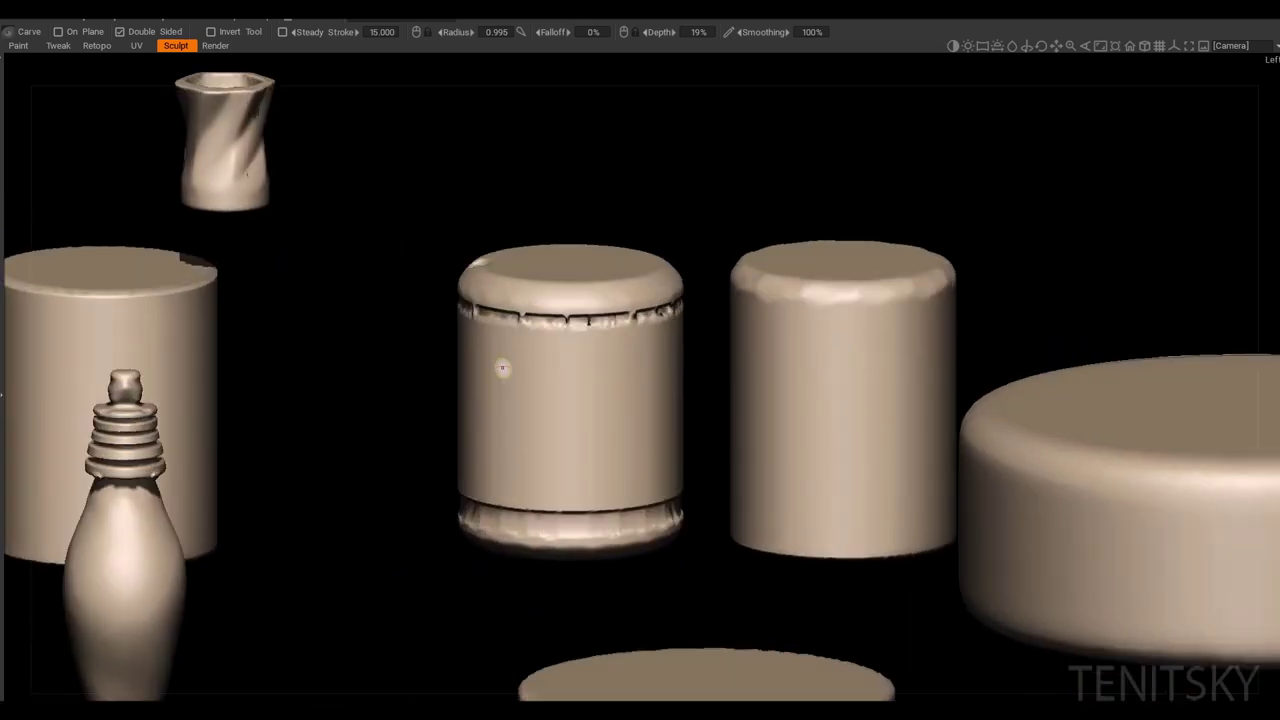
scroll(509, 488, "up", 3)
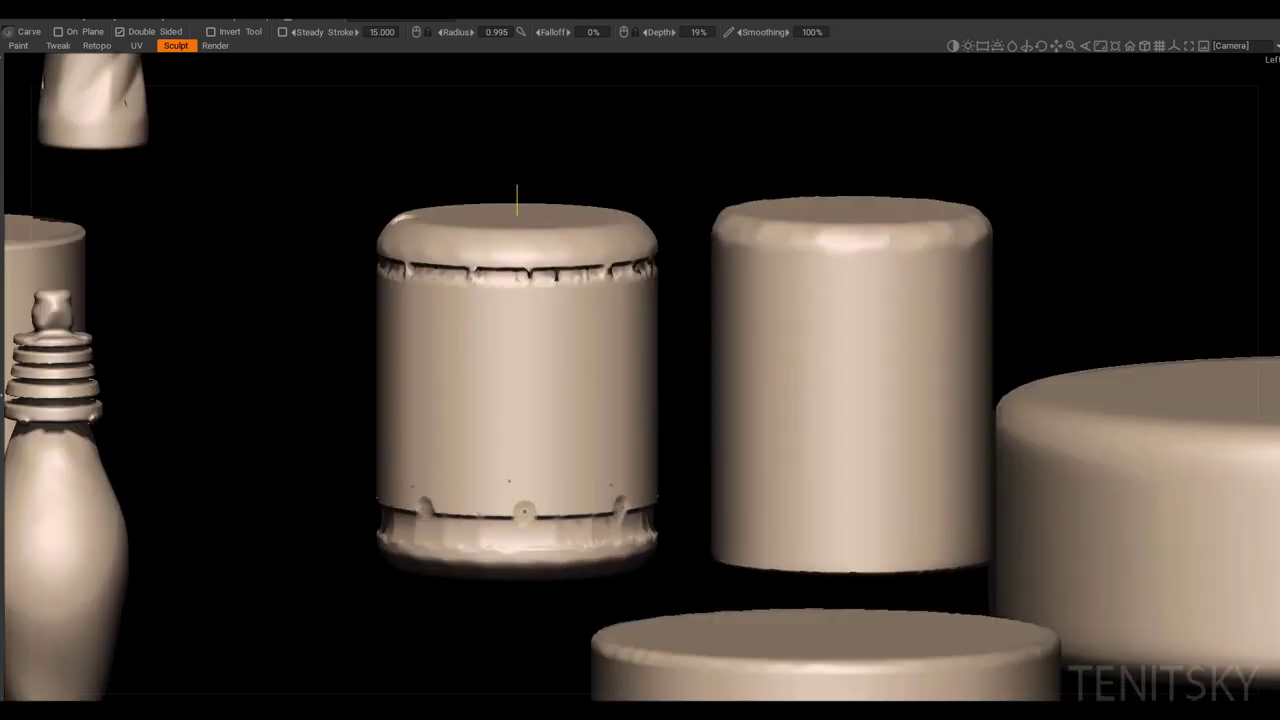
scroll(524, 511, "down", 3)
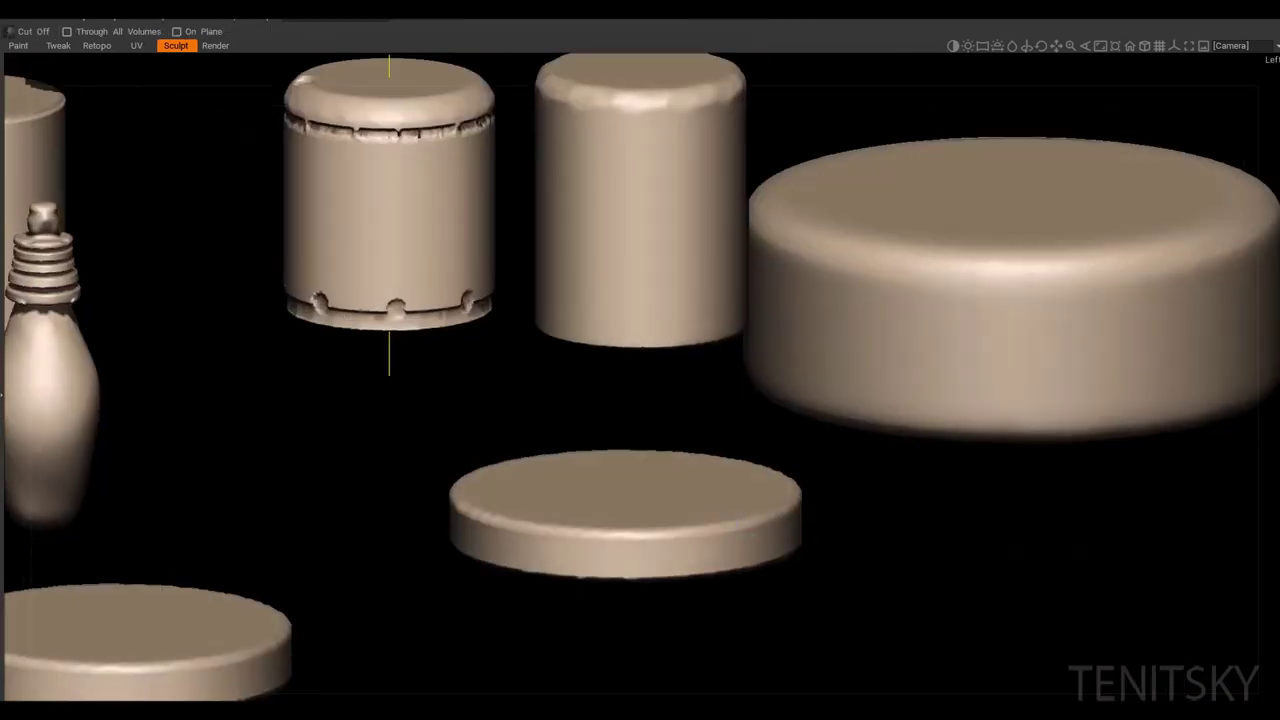
middle_click_drag(500, 400, 694, 472)
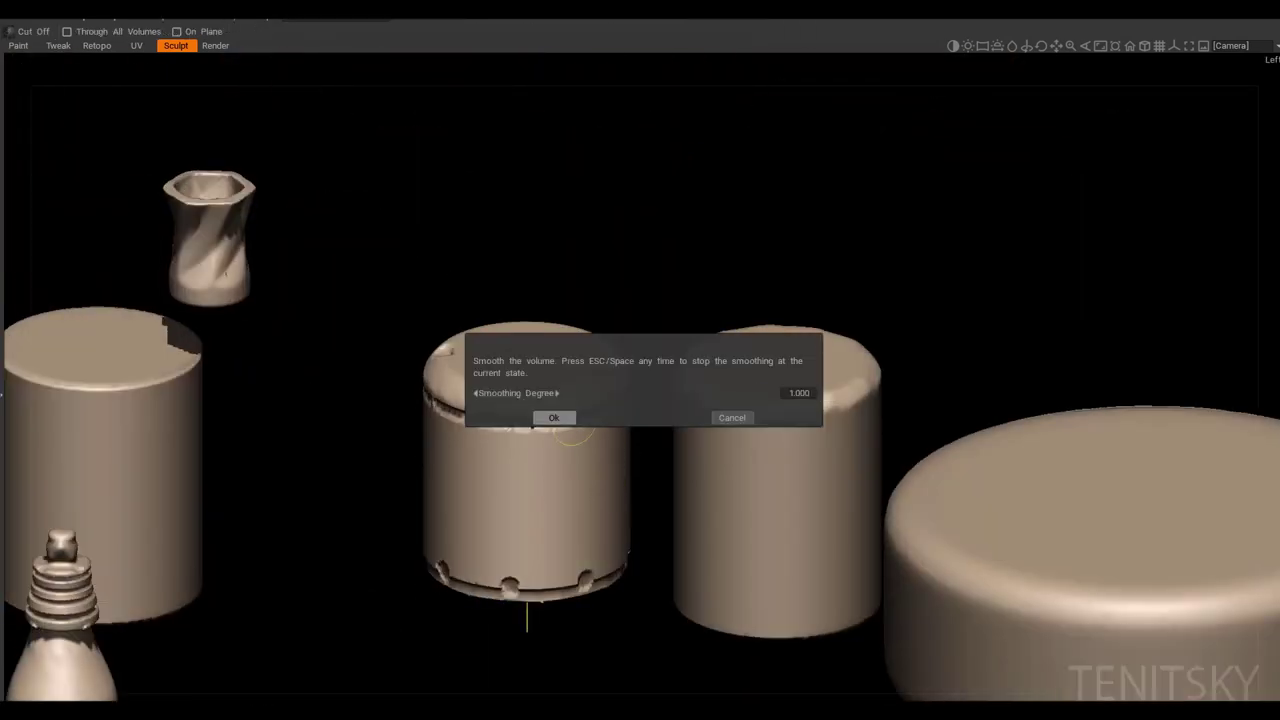
key("Return")
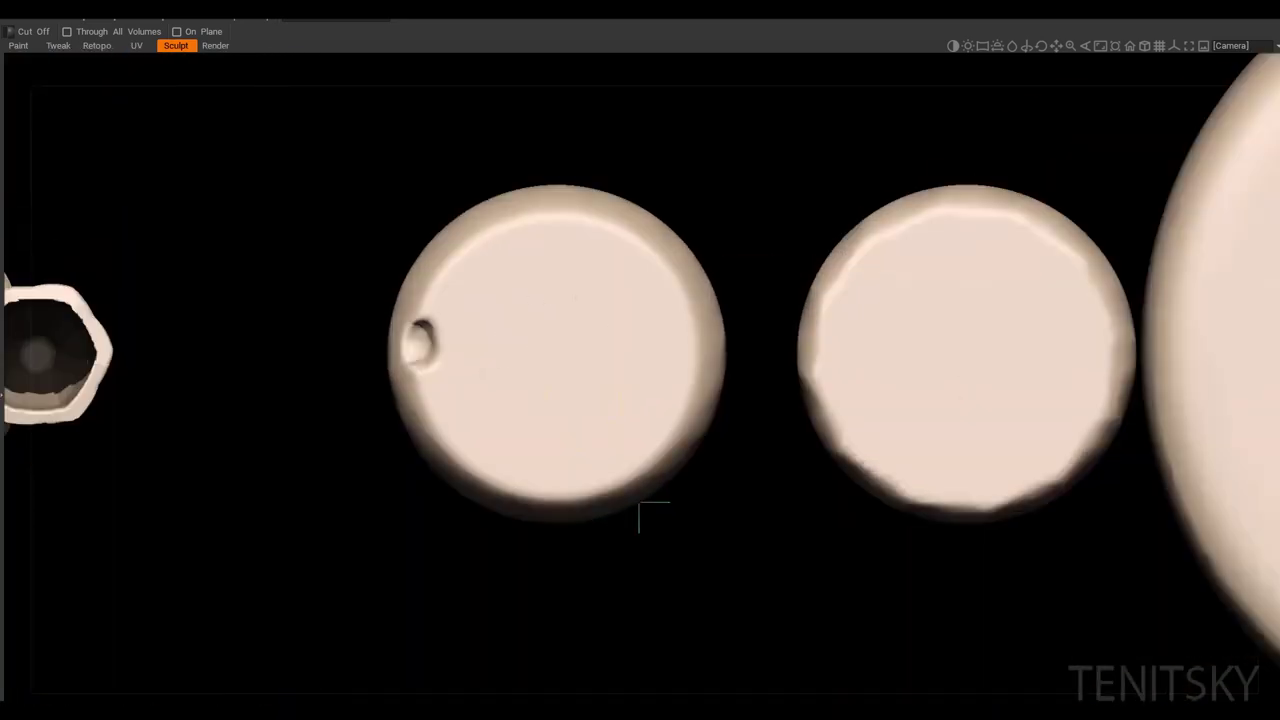
key("s")
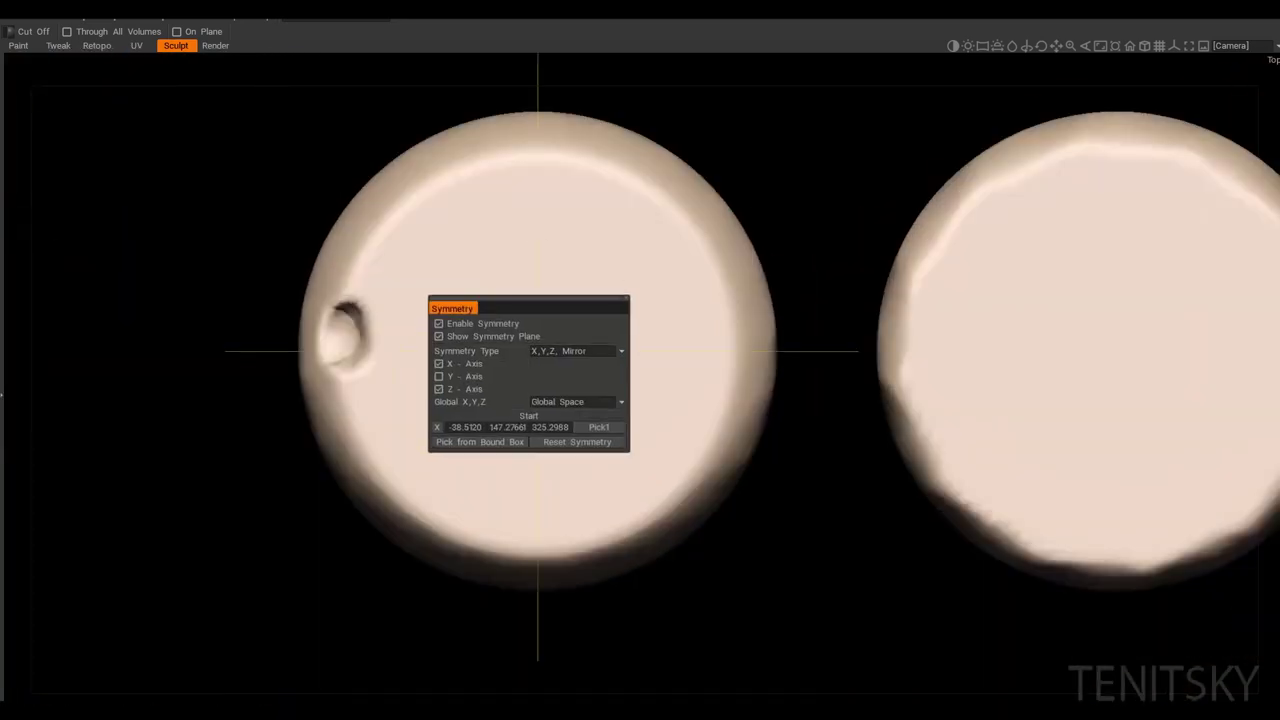
middle_click_drag(530, 291, 530, 331)
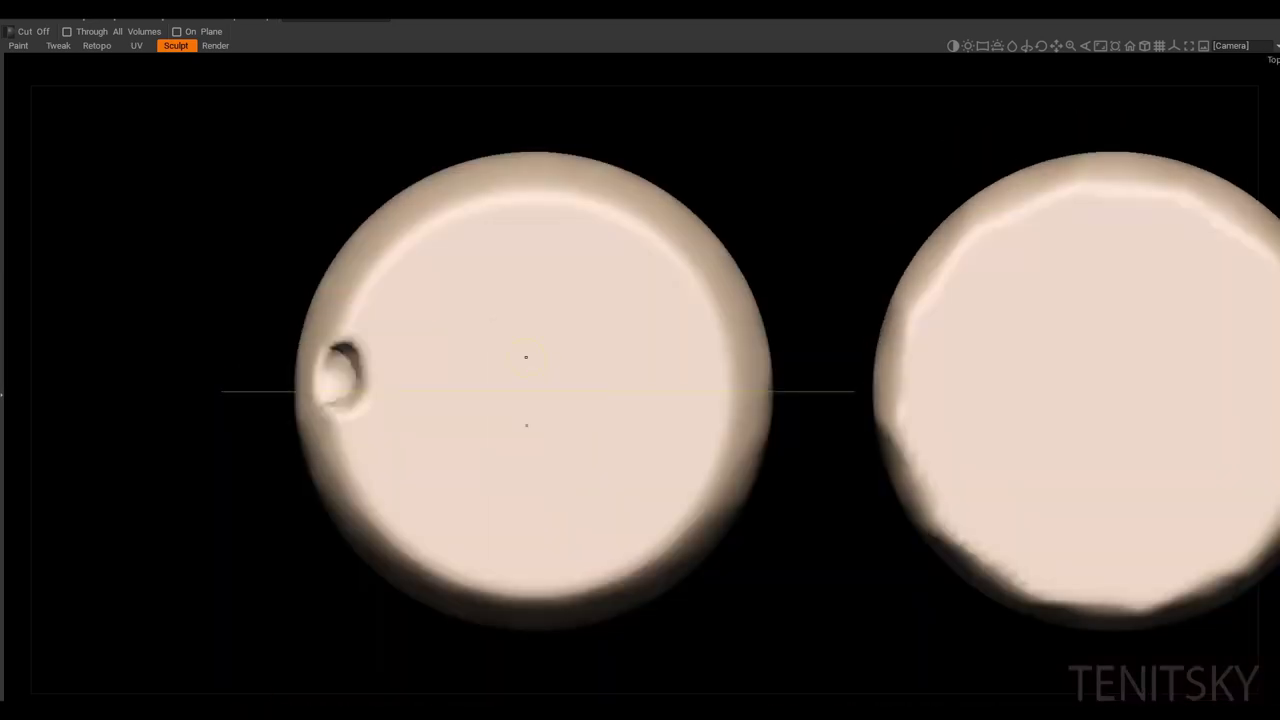
Step: Carve a mirrored bracket groove into the cylinder top and pinch its edges sharp
key("c")
mouse_move(465, 320)
left_mouse_down()
mouse_move(558, 332)
mouse_move(553, 362)
left_mouse_up()
scroll(568, 426, "up", 2)
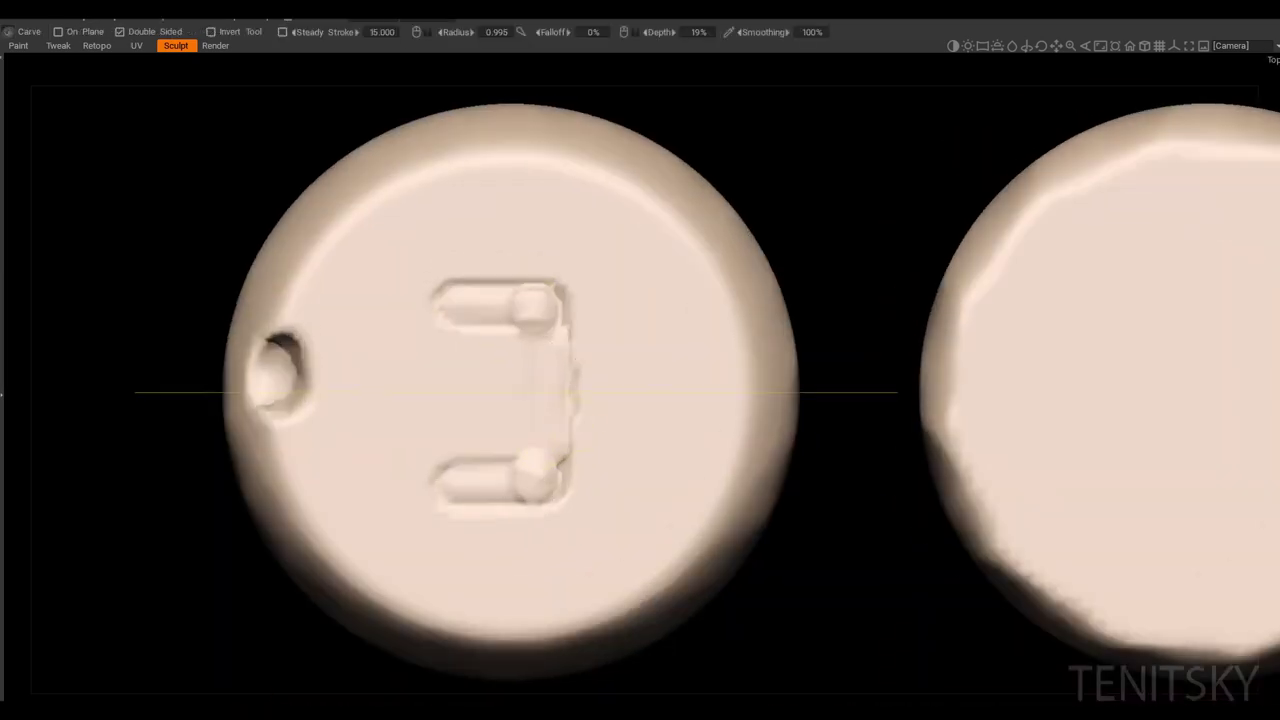
key("p")
mouse_move(540, 315)
left_mouse_down()
mouse_move(471, 343)
mouse_move(533, 430)
mouse_move(560, 380)
mouse_move(525, 410)
left_mouse_up()
scroll(533, 430, "down", 2)
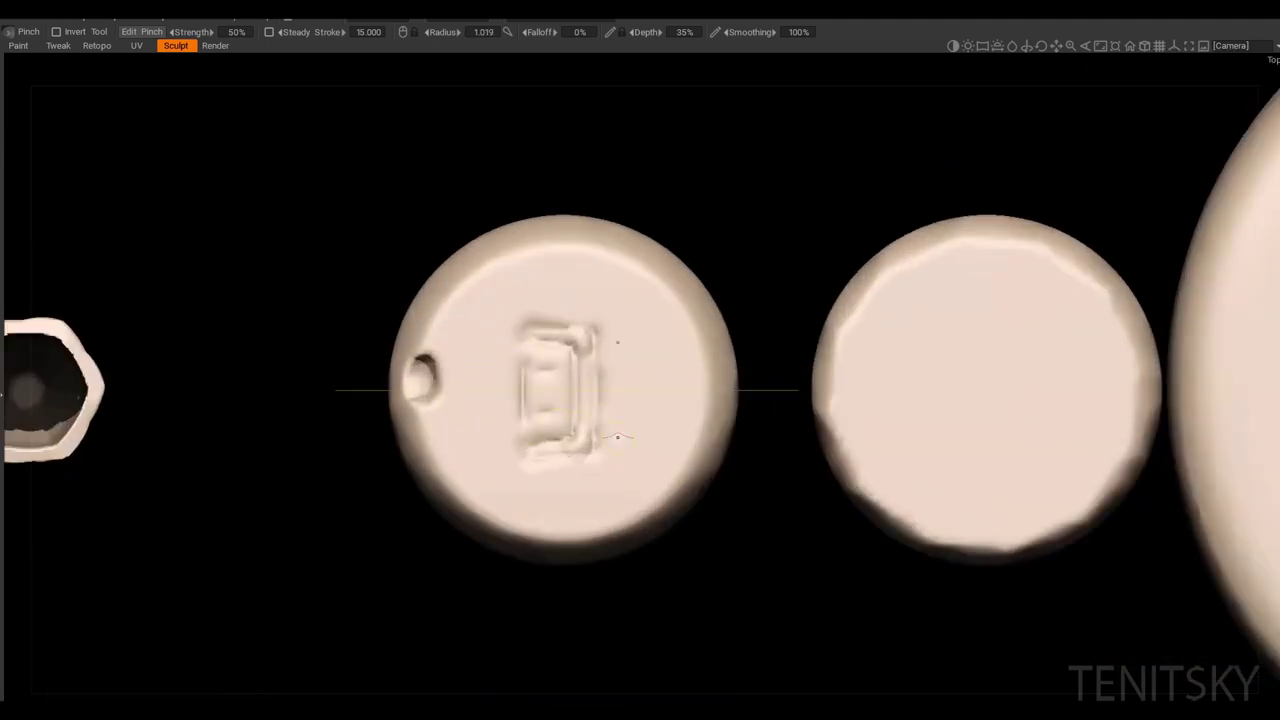
mouse_move(617, 437)
left_mouse_down("alt")
mouse_move(600, 400)
mouse_move(617, 437)
left_mouse_up("alt")
scroll(617, 437, "up", 3)
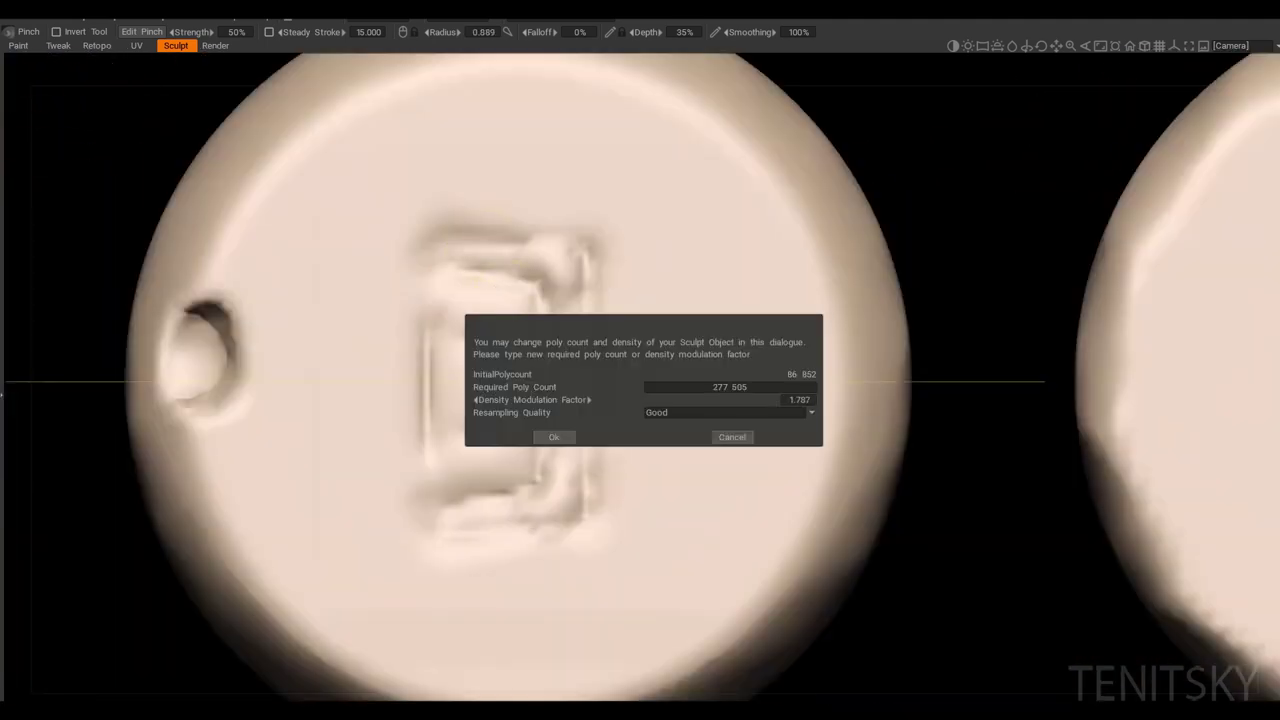
Step: Resample the cap to about 277,505 polygons and pinch sharp edges around the bracket inlay
key("Return")
scroll(495, 295, "up", 1)
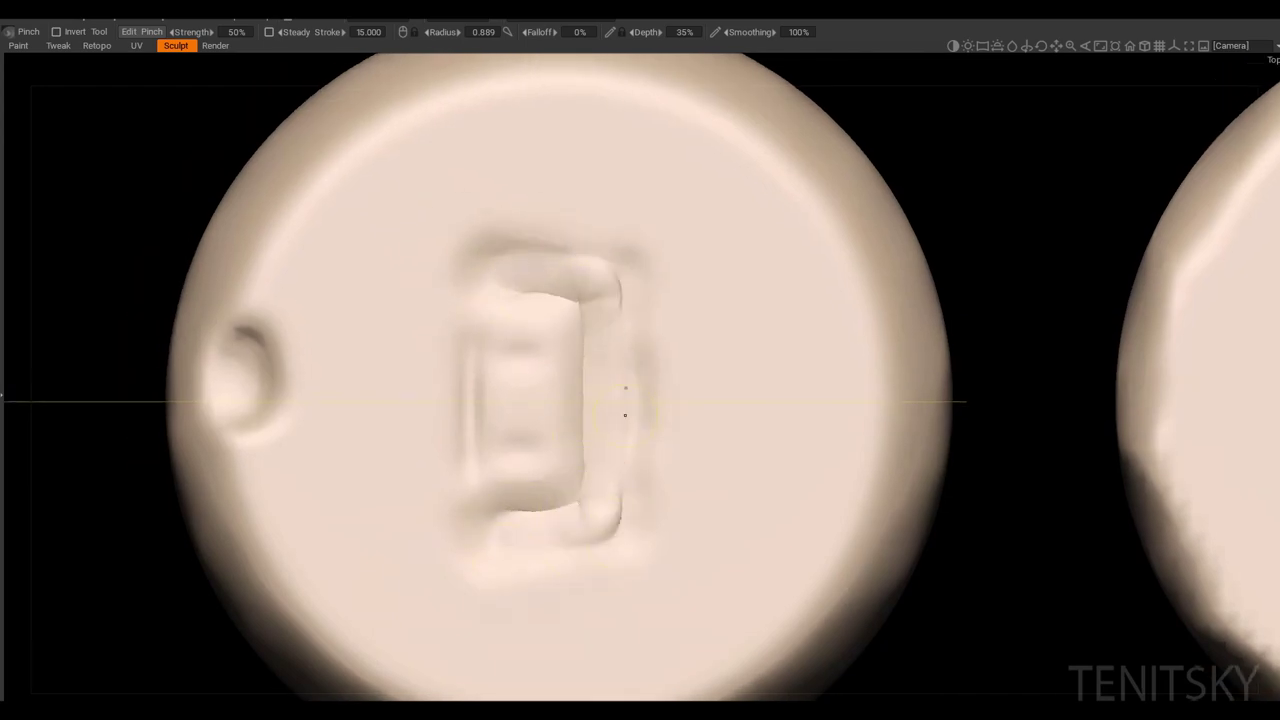
mouse_move(555, 146)
left_mouse_down("alt")
mouse_move(601, 441)
mouse_move(553, 449)
left_mouse_up("alt")
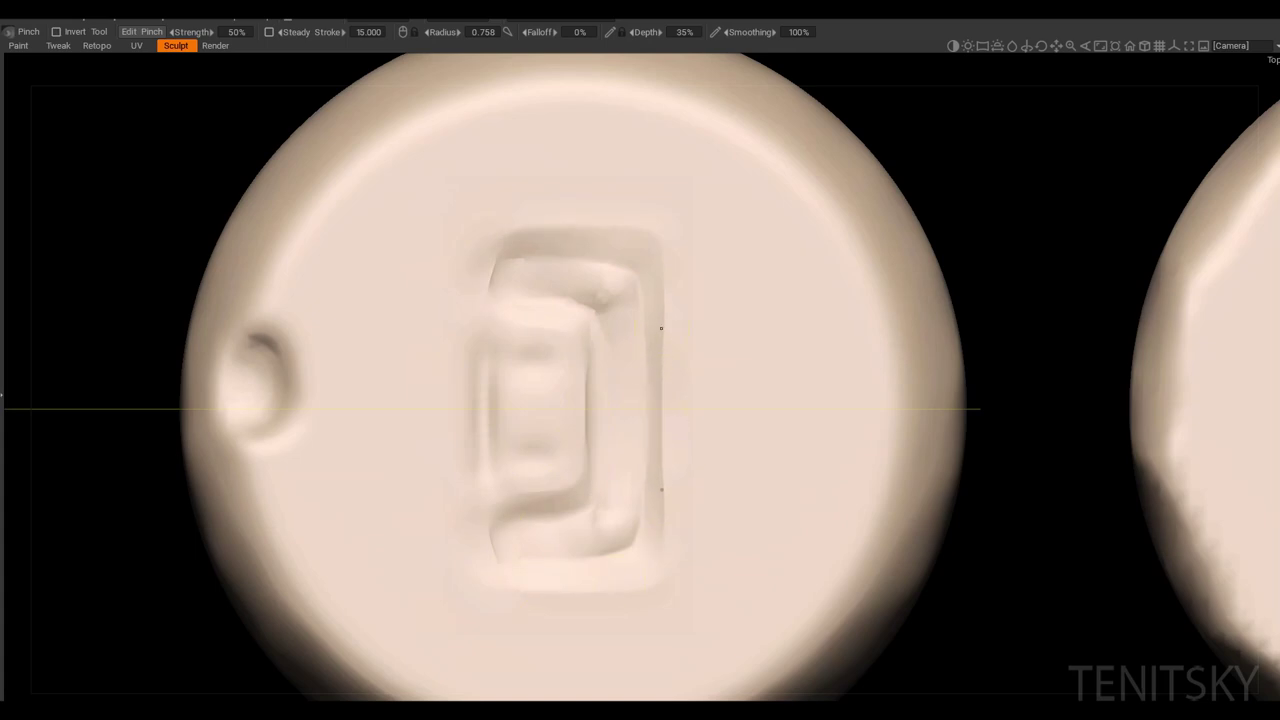
left_click_drag(624, 235, 673, 259, "alt")
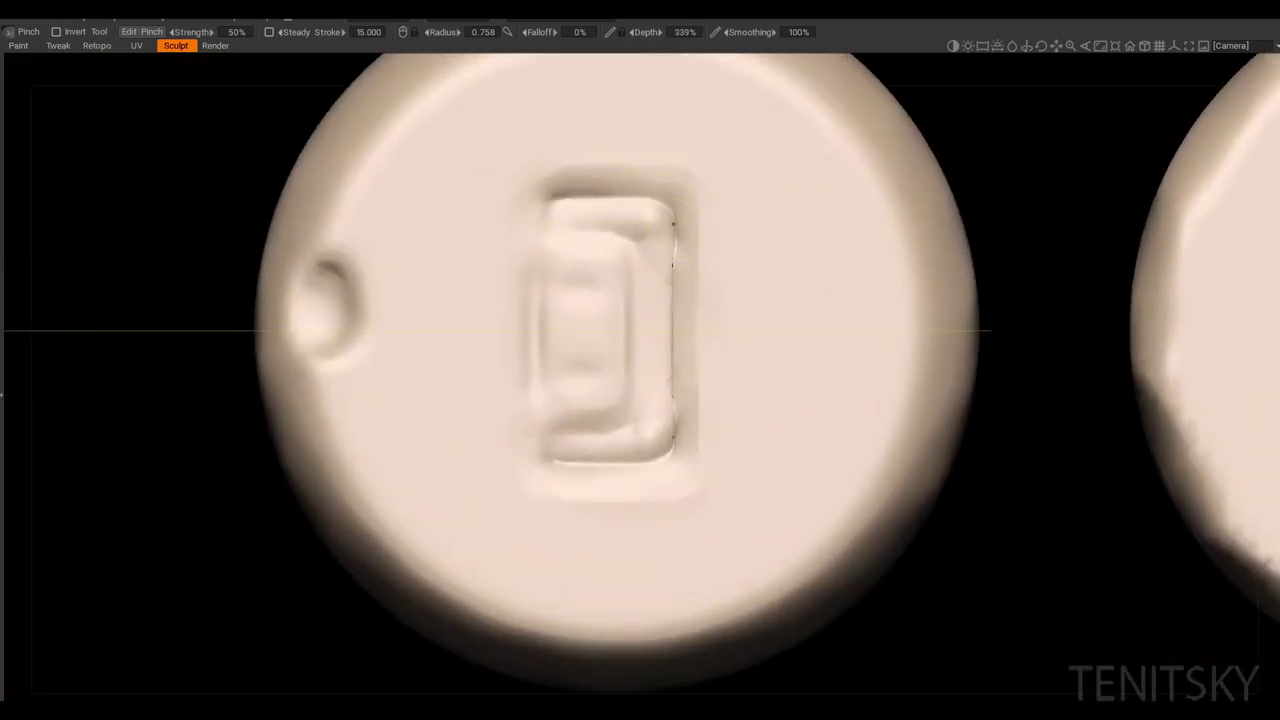
key("Return")
mouse_move(668, 291)
left_mouse_down("alt")
mouse_move(640, 330)
mouse_move(668, 284)
left_mouse_up("alt")
scroll(630, 363, "down", 10)
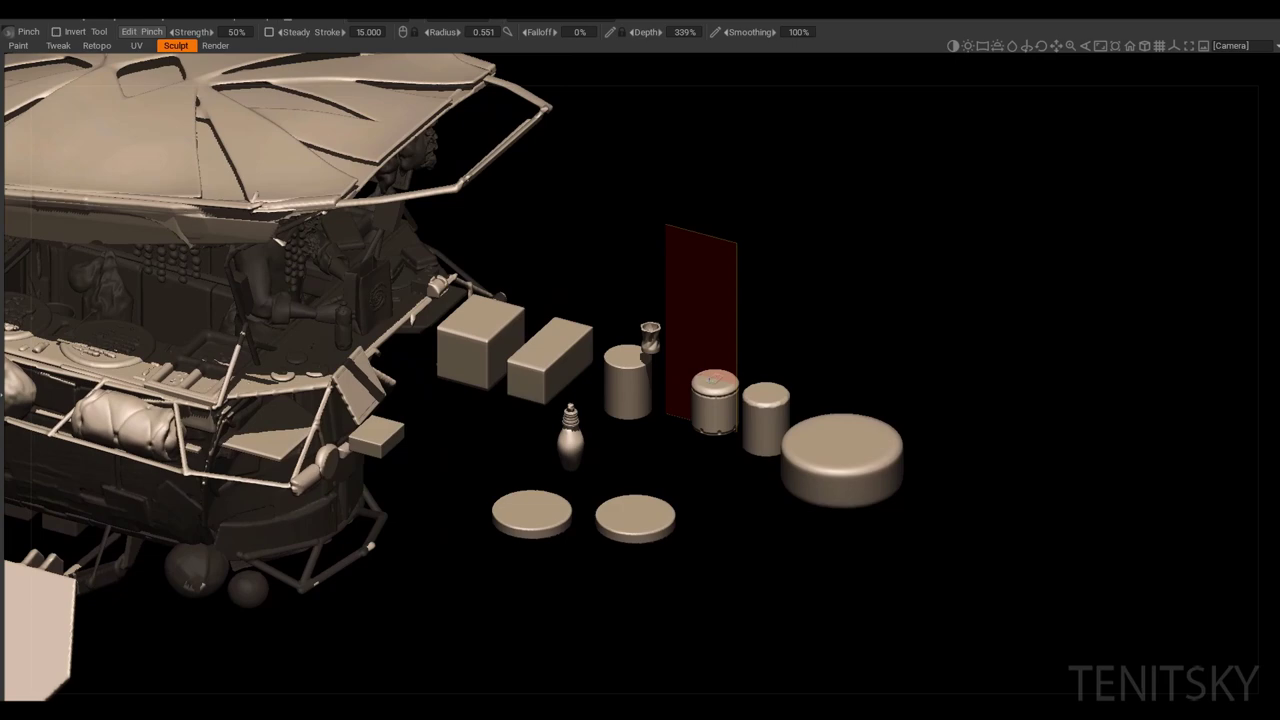
left_click_drag(714, 380, 773, 386, "alt")
scroll(745, 315, "up", 5)
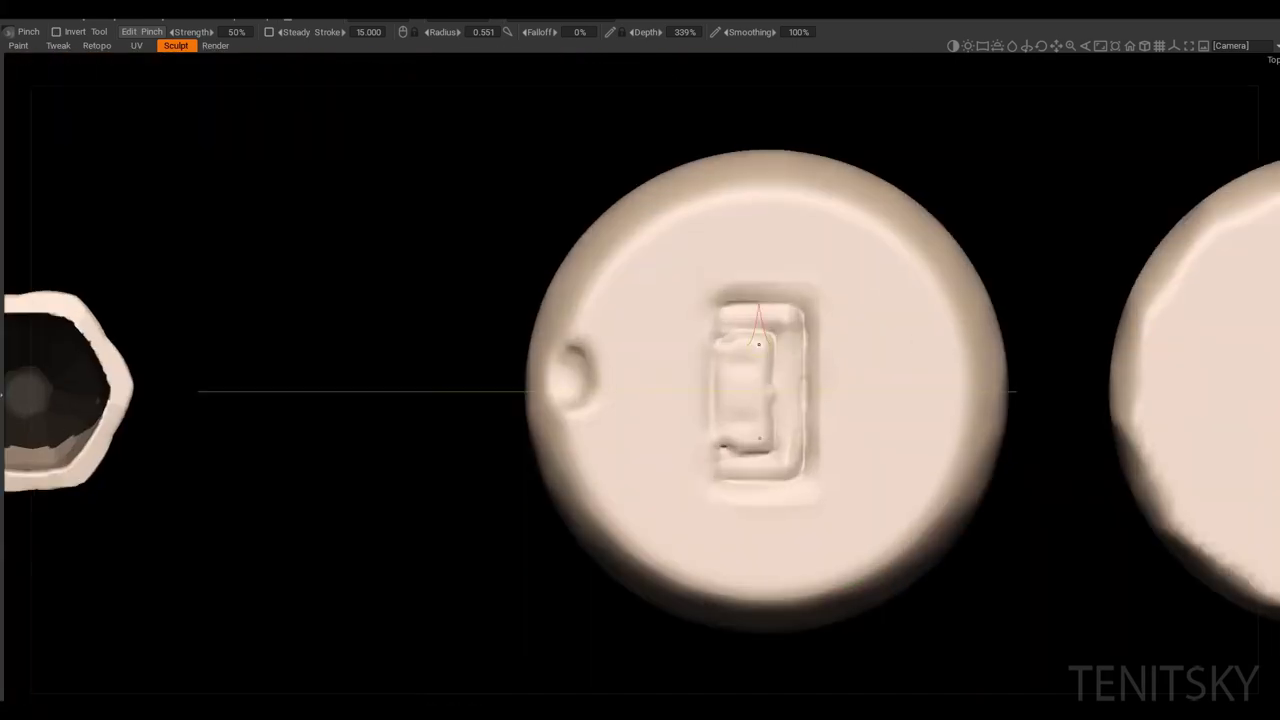
Step: Carve small studs along the inlay using a smaller brush radius
key("c")
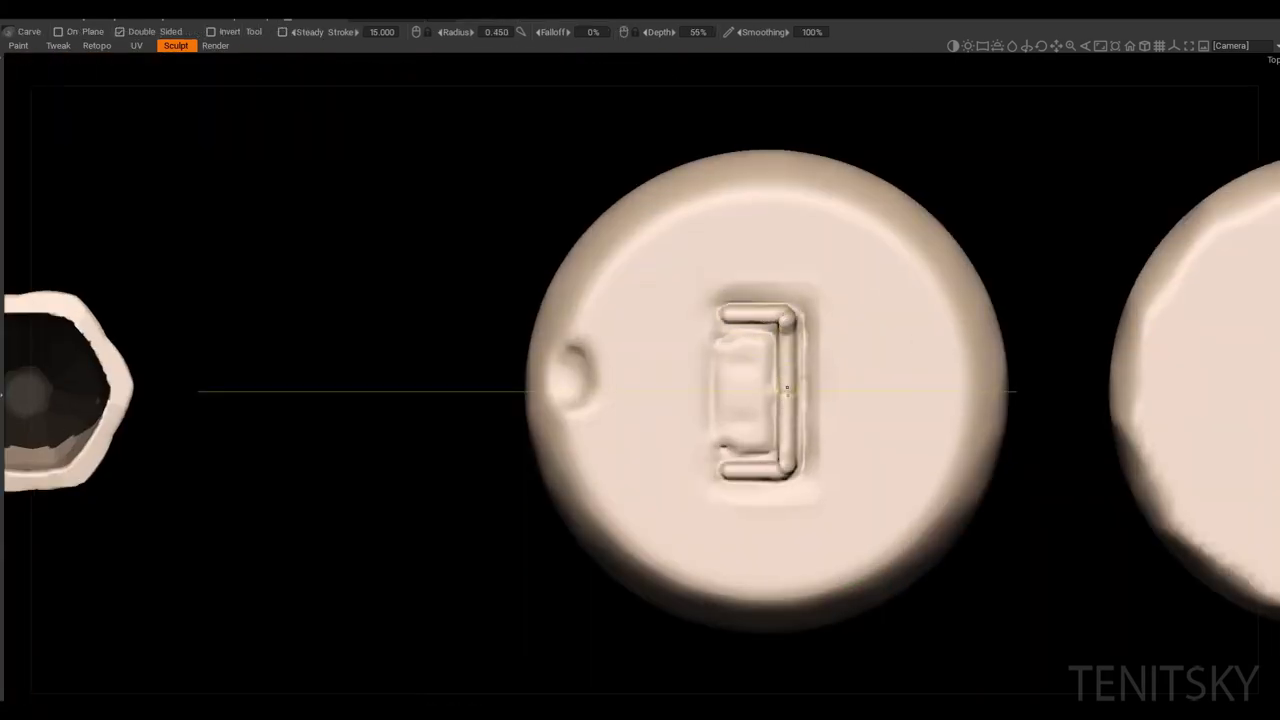
left_click(722, 342)
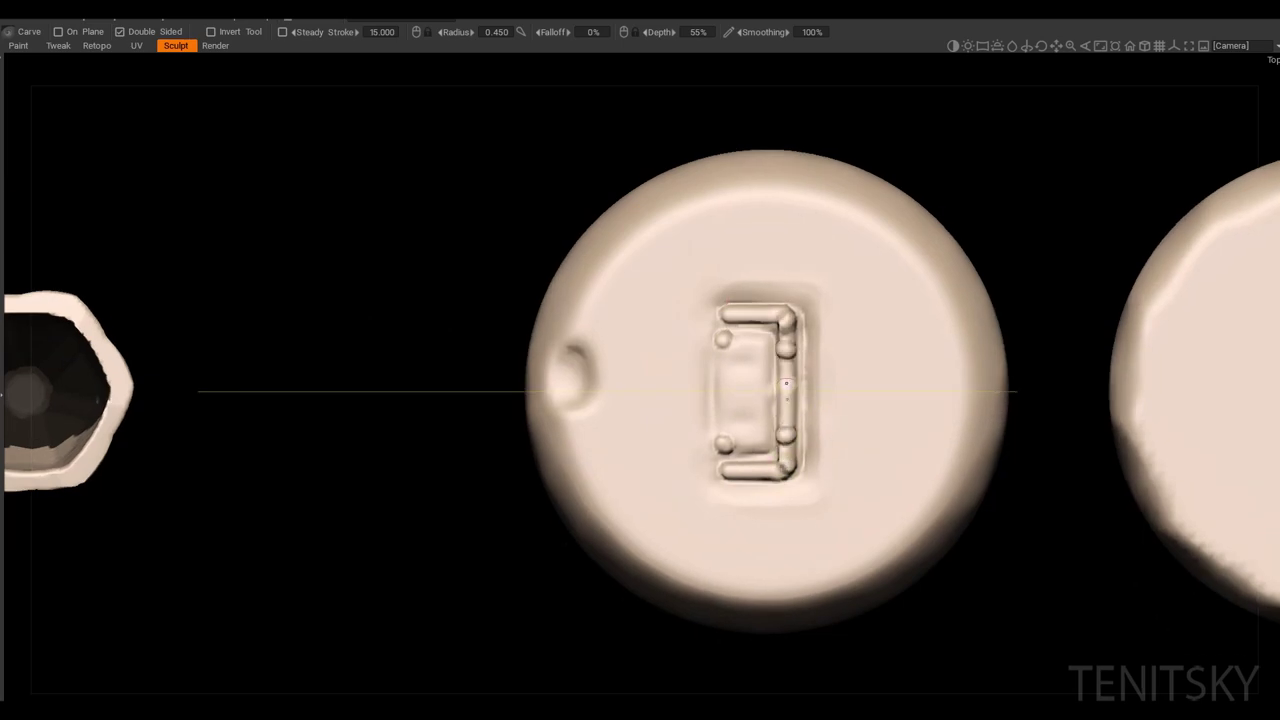
key("KP_8")
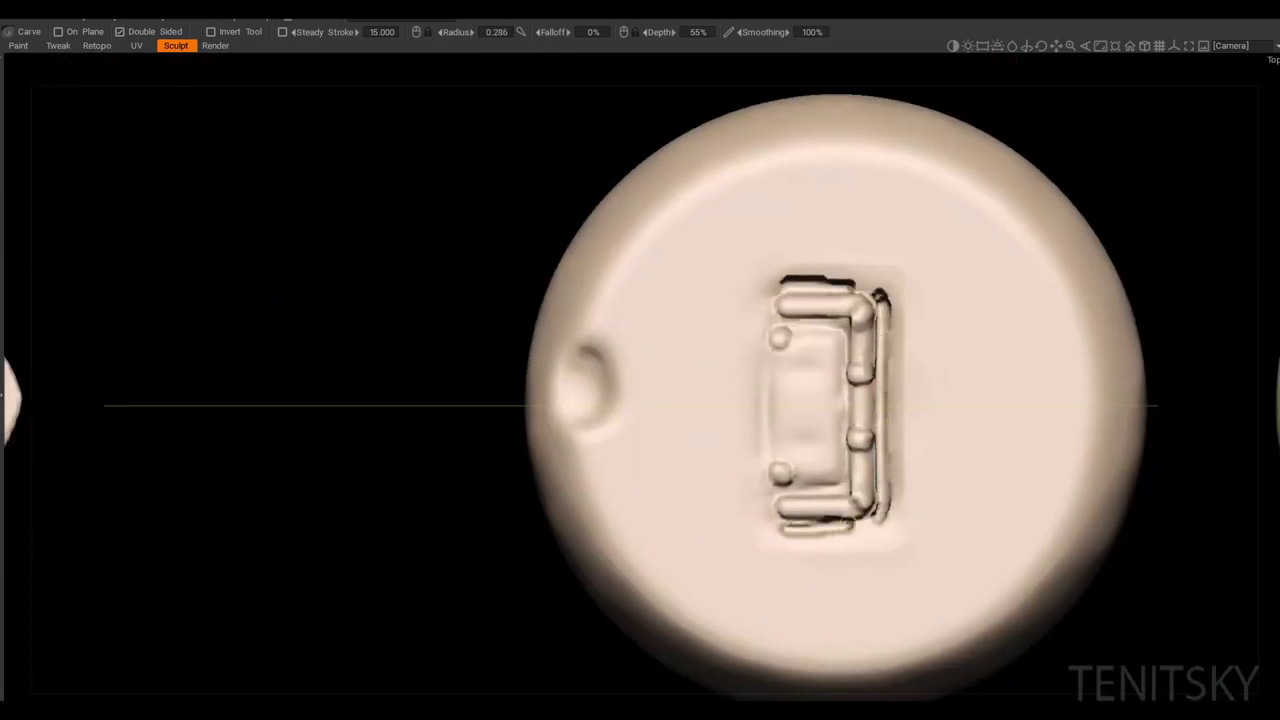
key("KP_5")
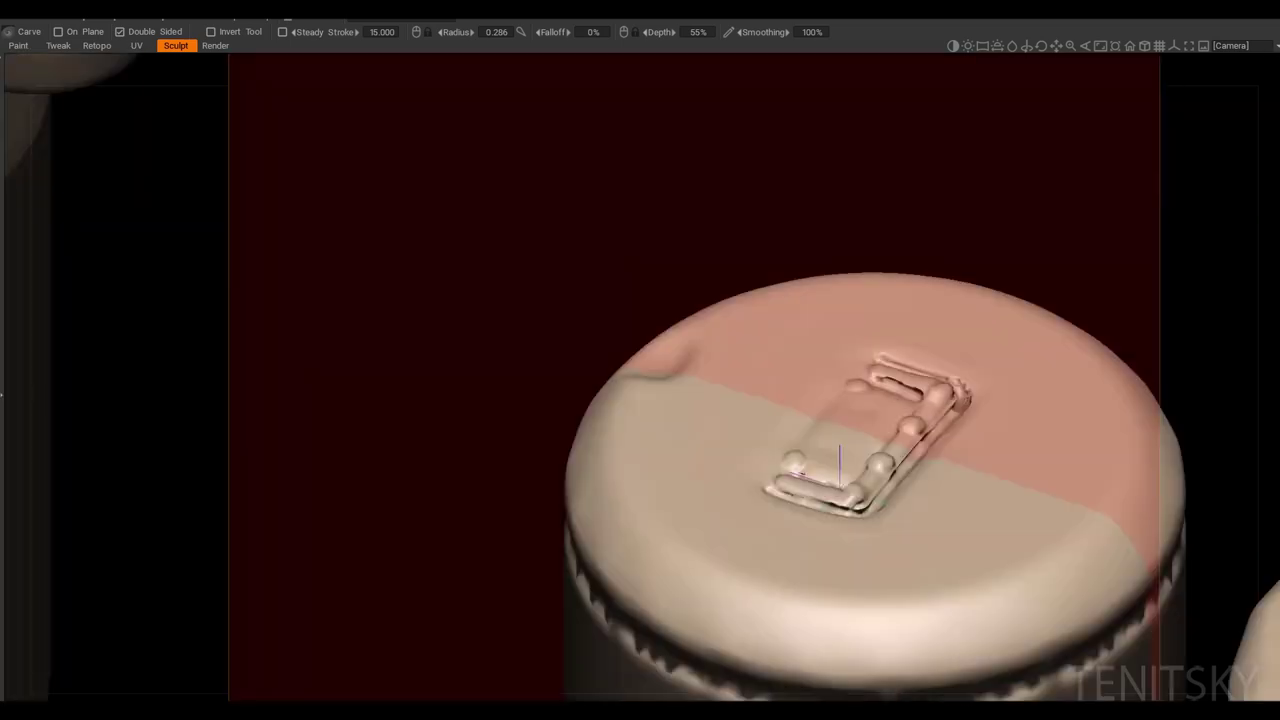
key("t")
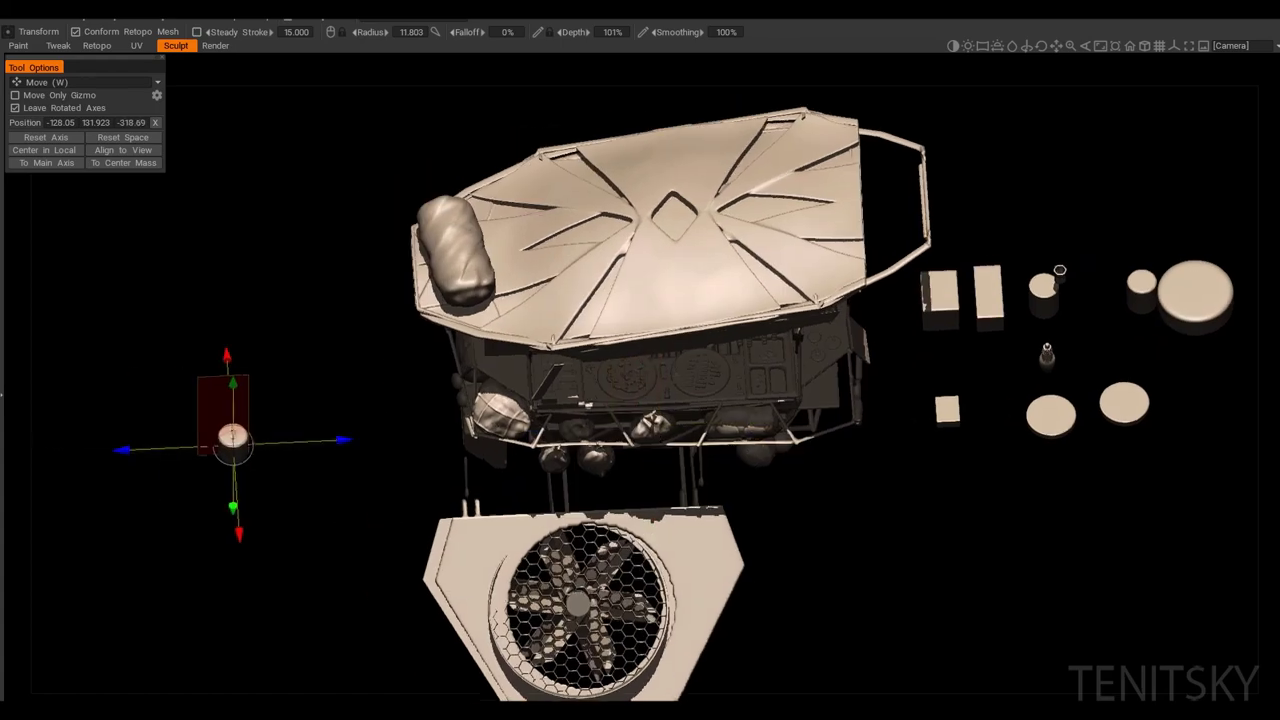
Step: Rotate and resize the canister to fit the cargo rack between the sacks, undoing a bad move
key("e")
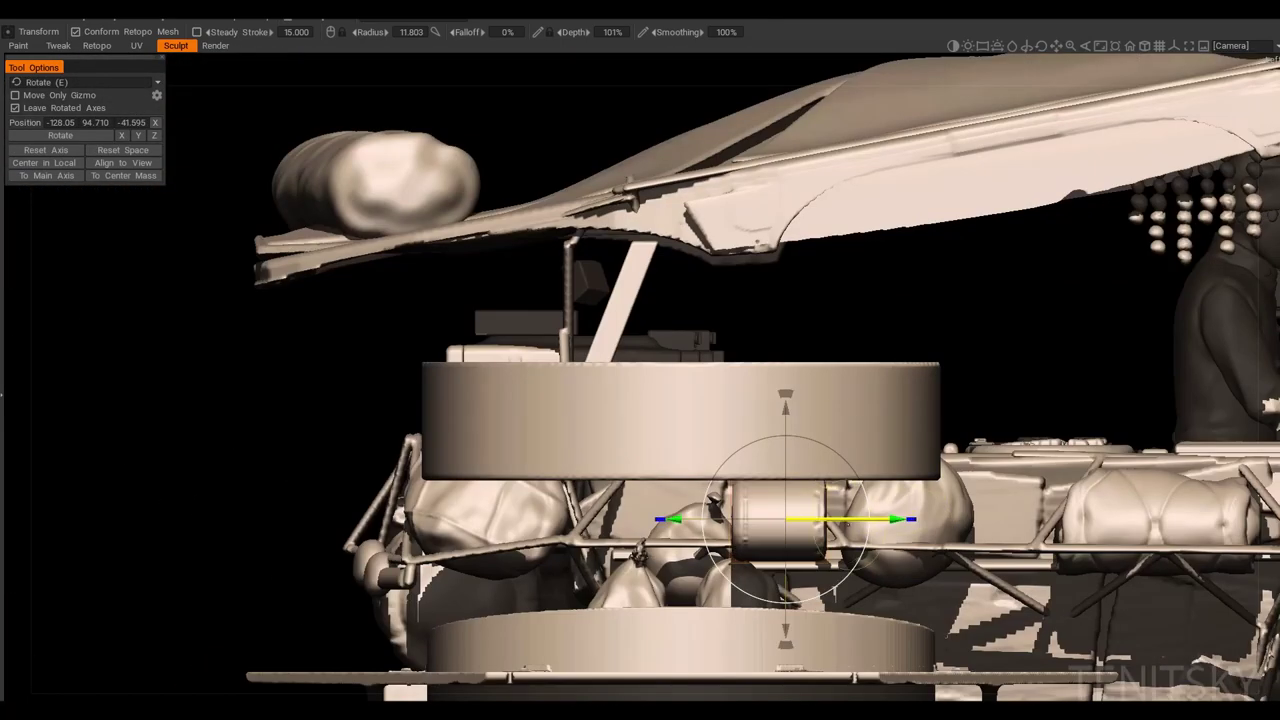
key("r")
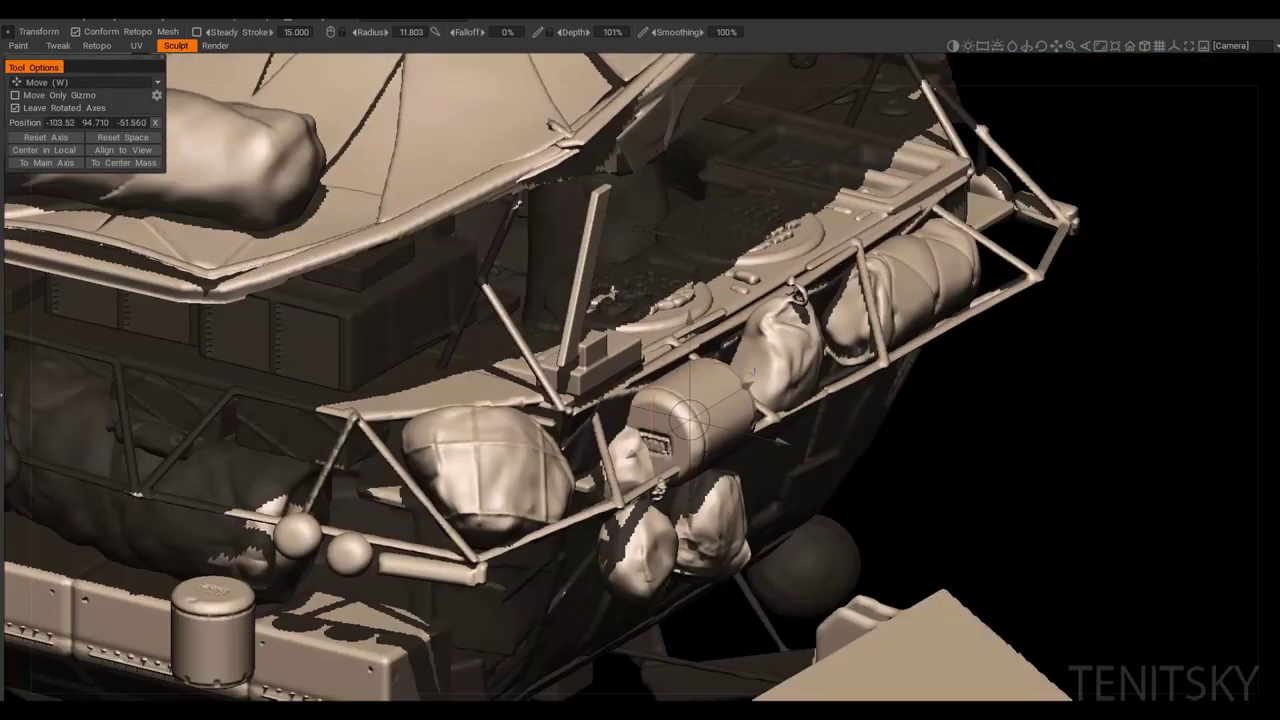
key("r")
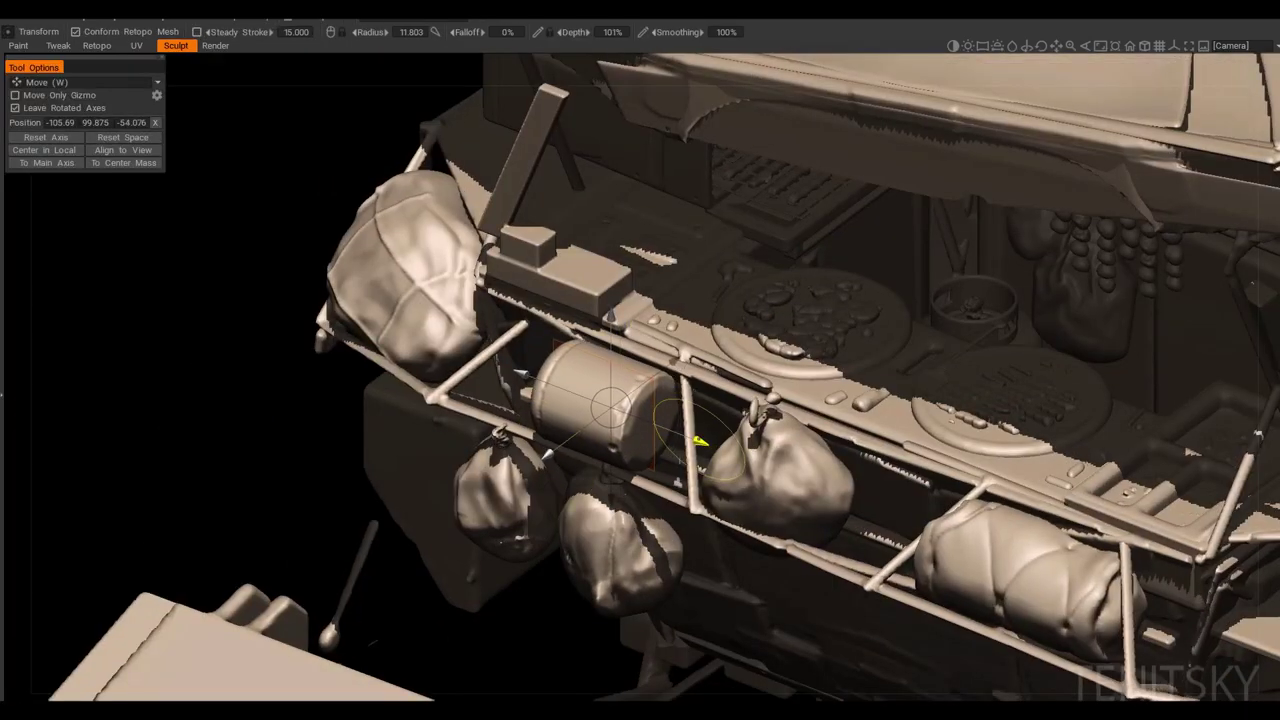
key("q")
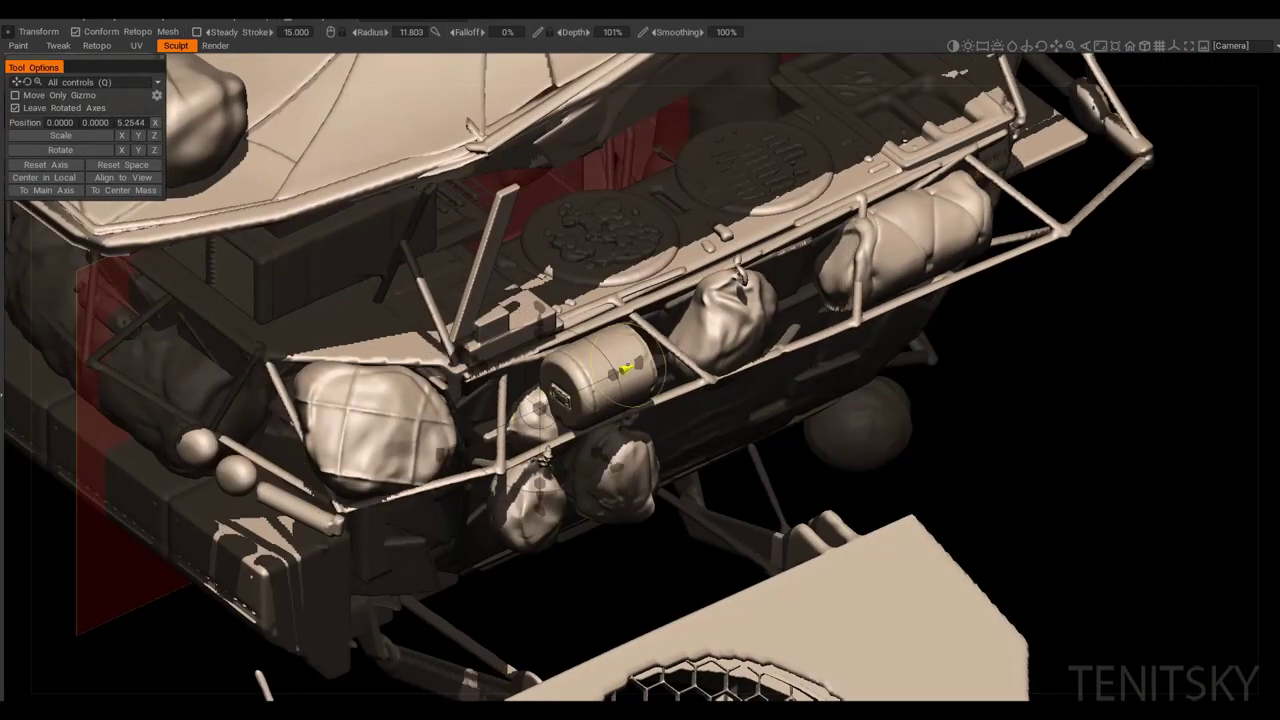
key("ctrl+z")
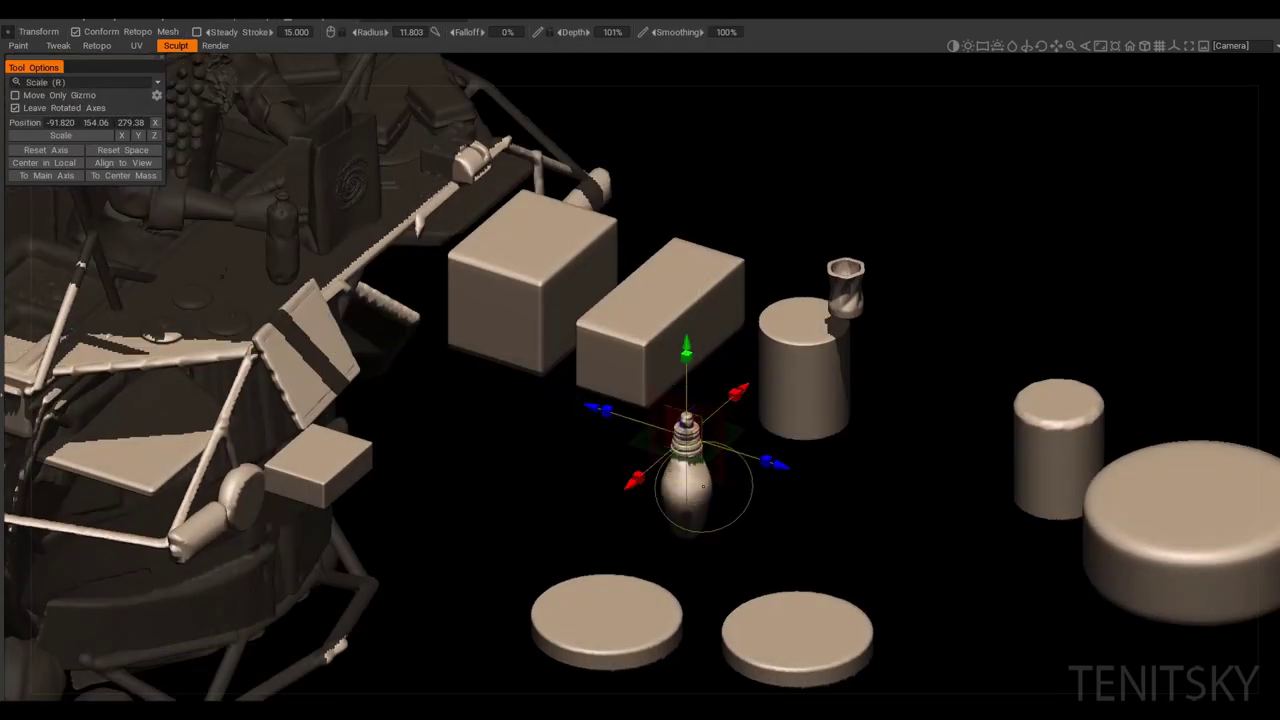
Step: Select LightBulb in the Sculpt Tree and move it up under the cart's roof
key("Tab")
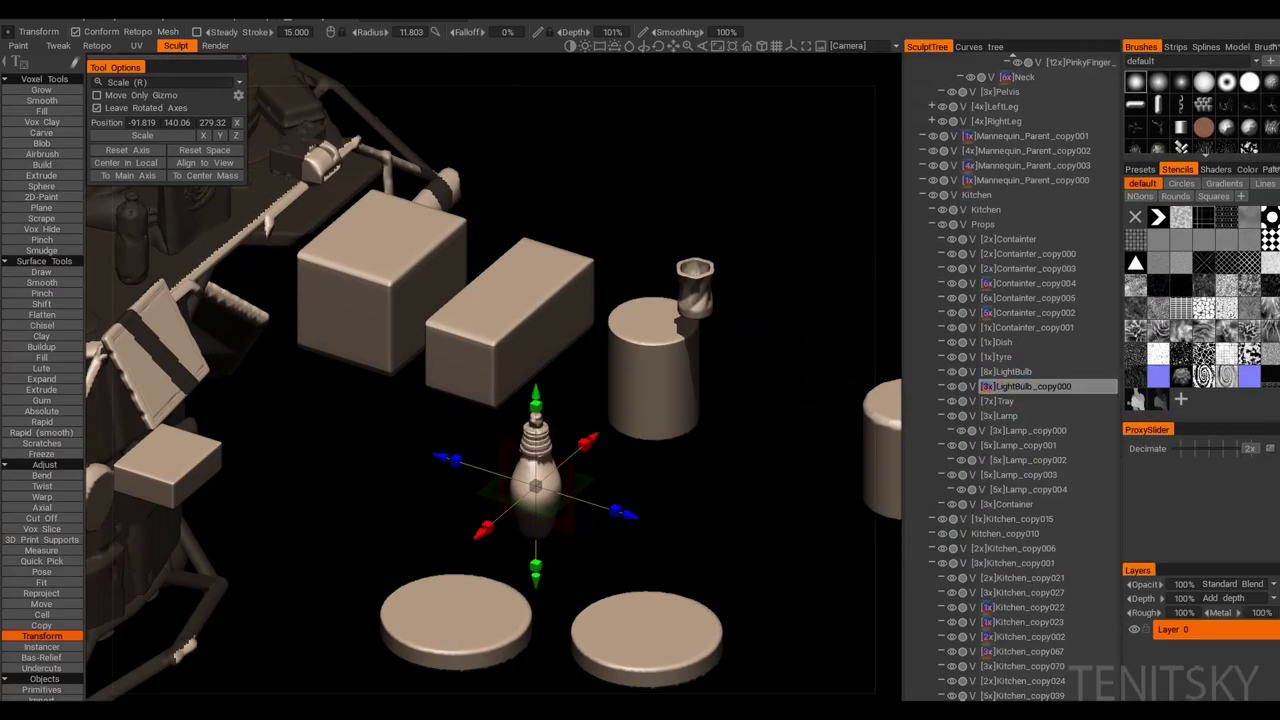
left_click(1005, 371)
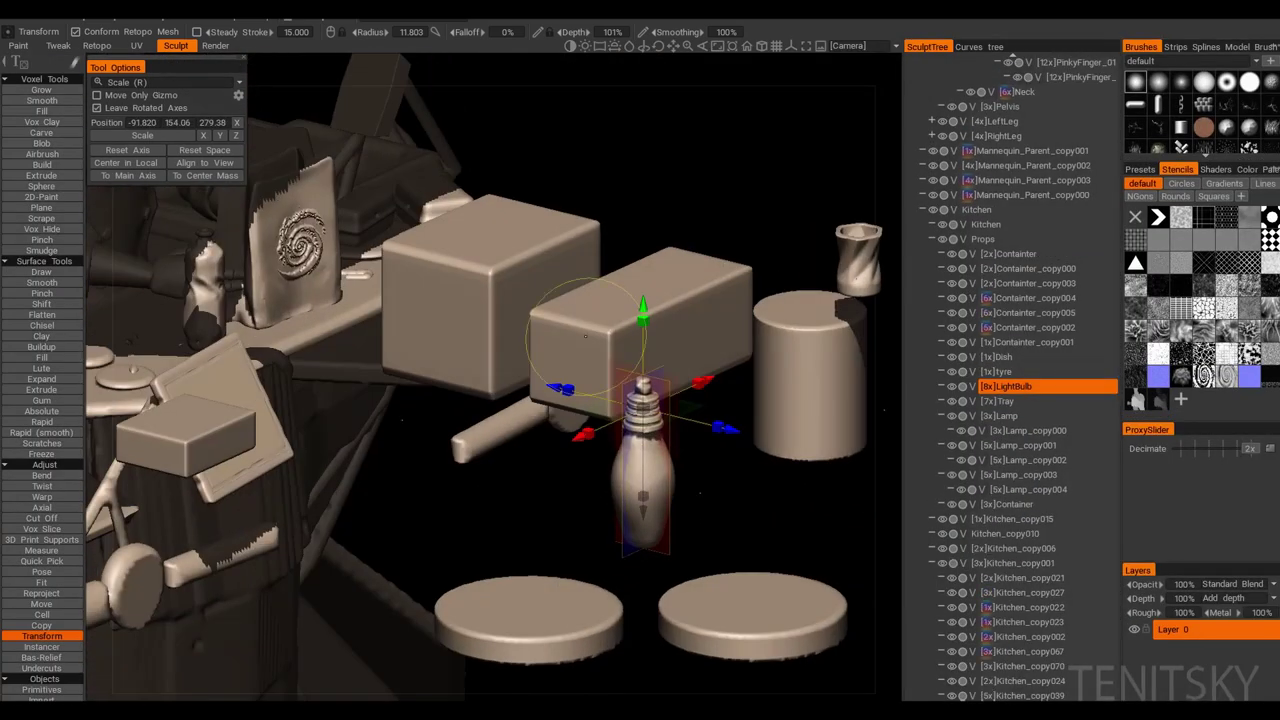
left_click(647, 482)
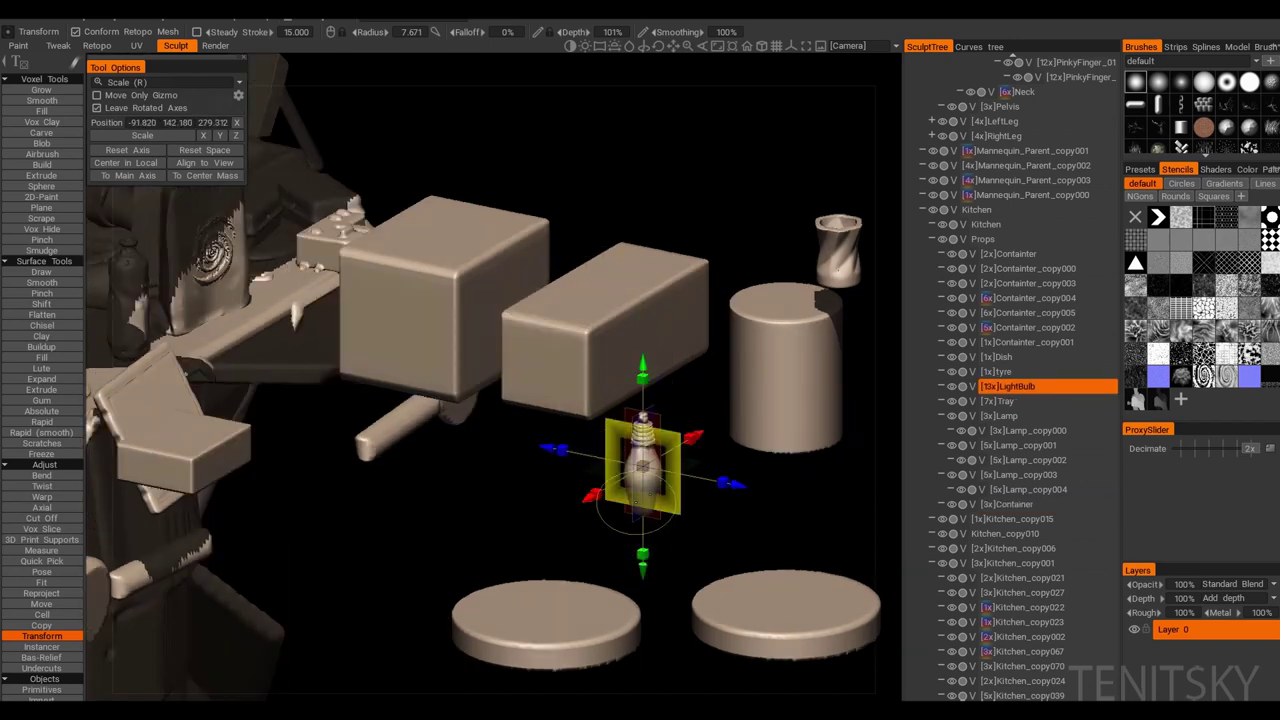
key("KP_4")
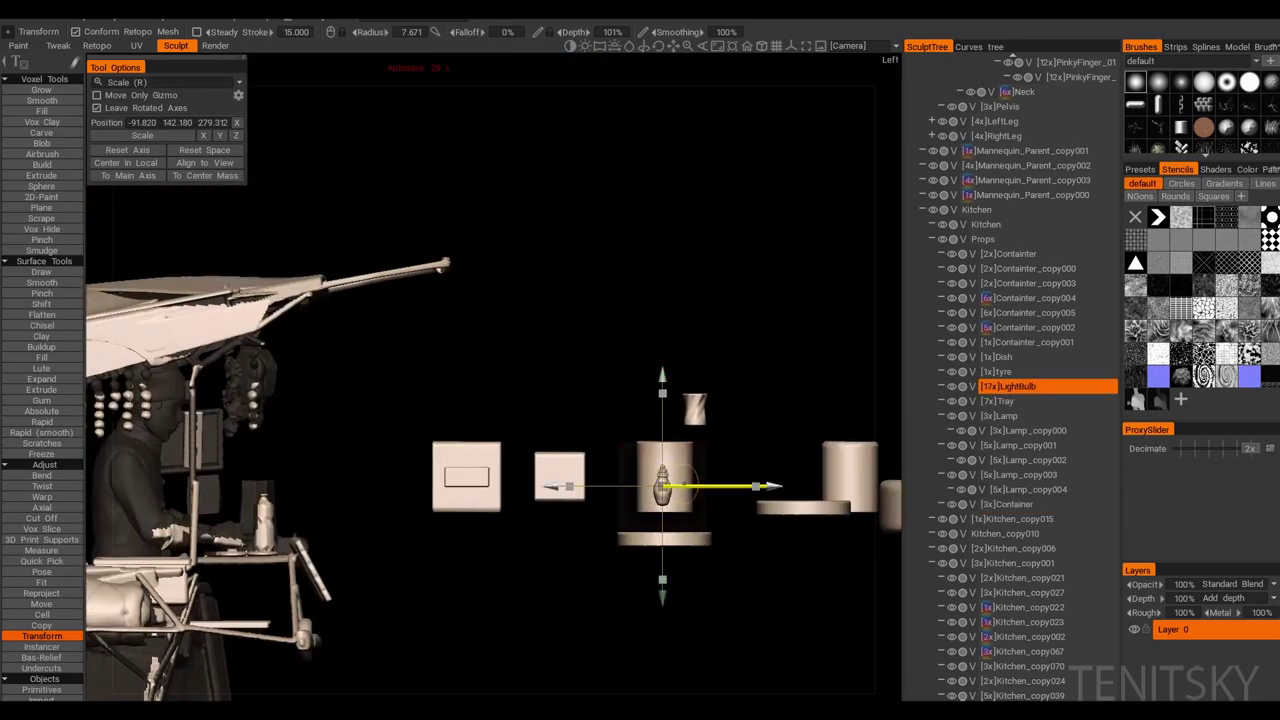
left_click_drag(500, 400, 645, 462)
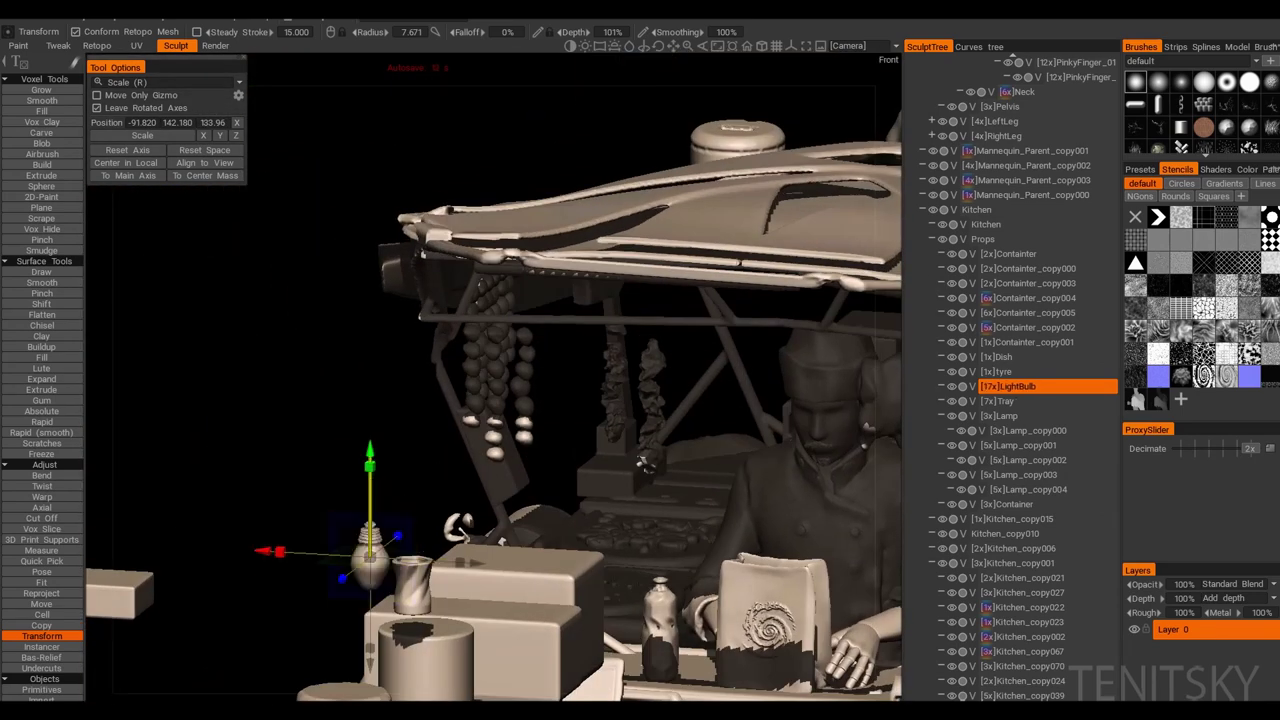
left_click_drag(645, 462, 592, 418)
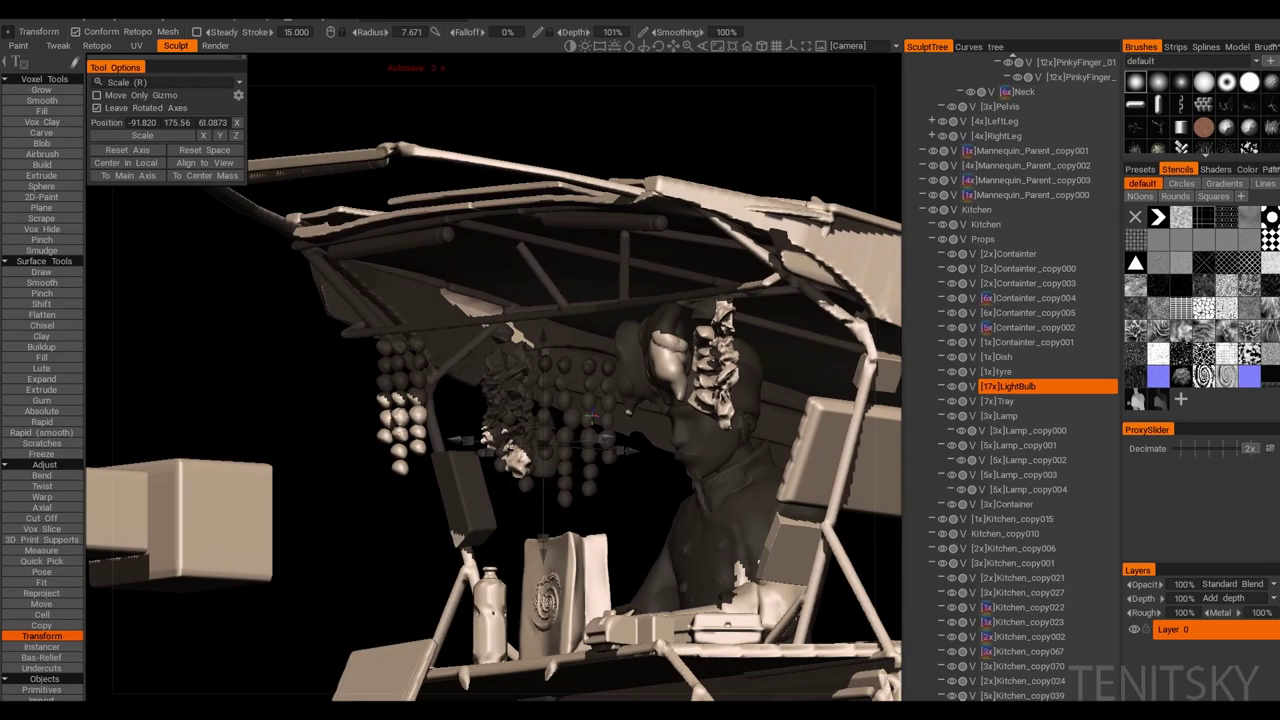
key("q")
scroll(490, 400, "down", 10)
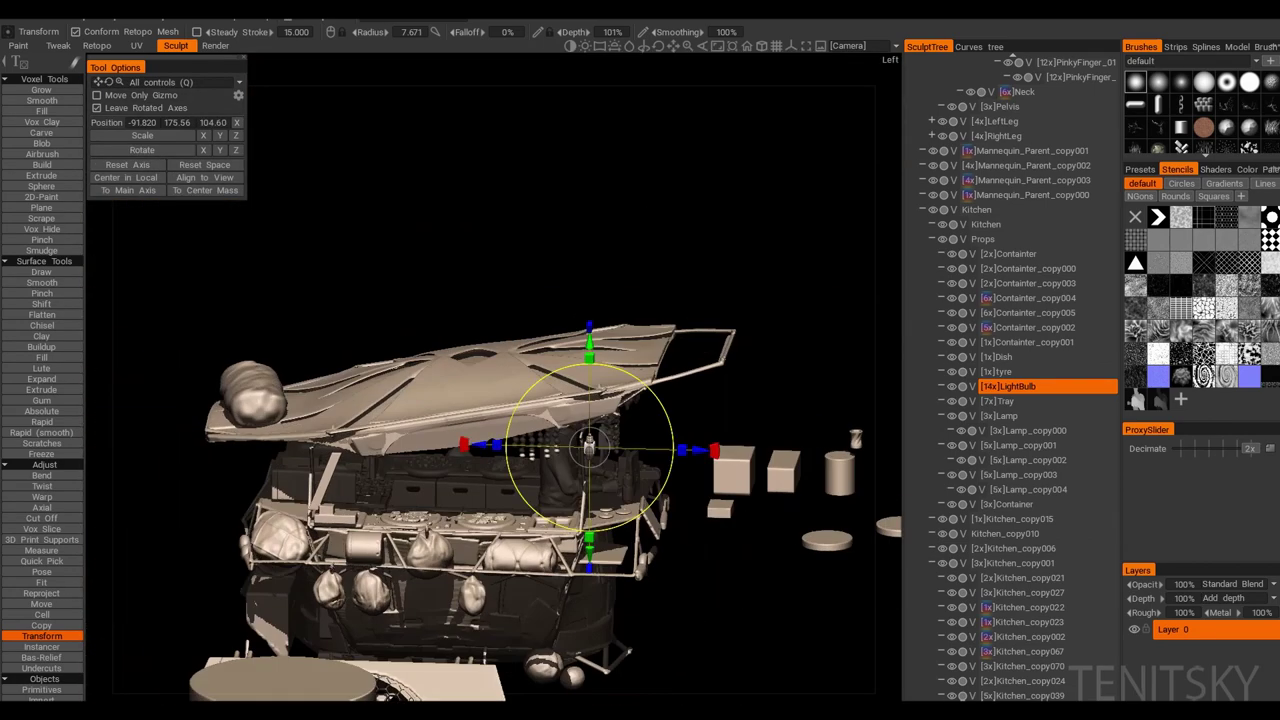
Step: Select LightBulb_copy000 and check its placement beside the onion strings from side, top and front
left_click(1010, 401)
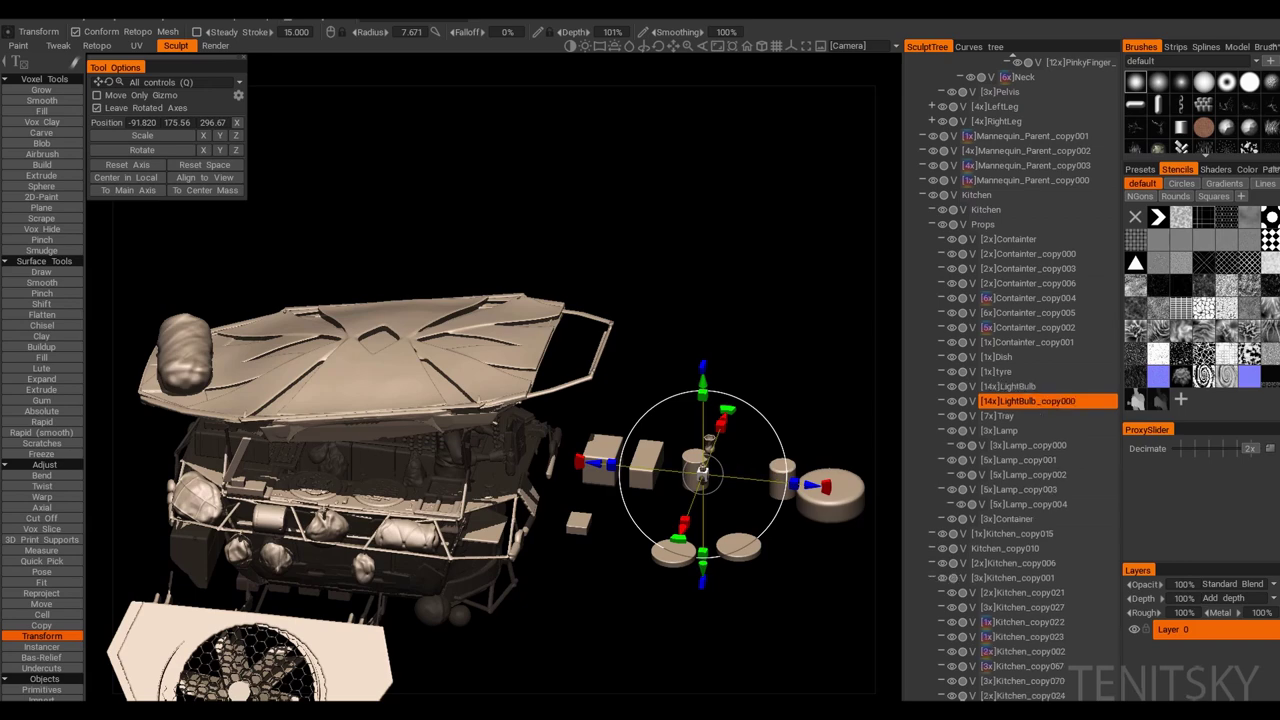
key("KP_3")
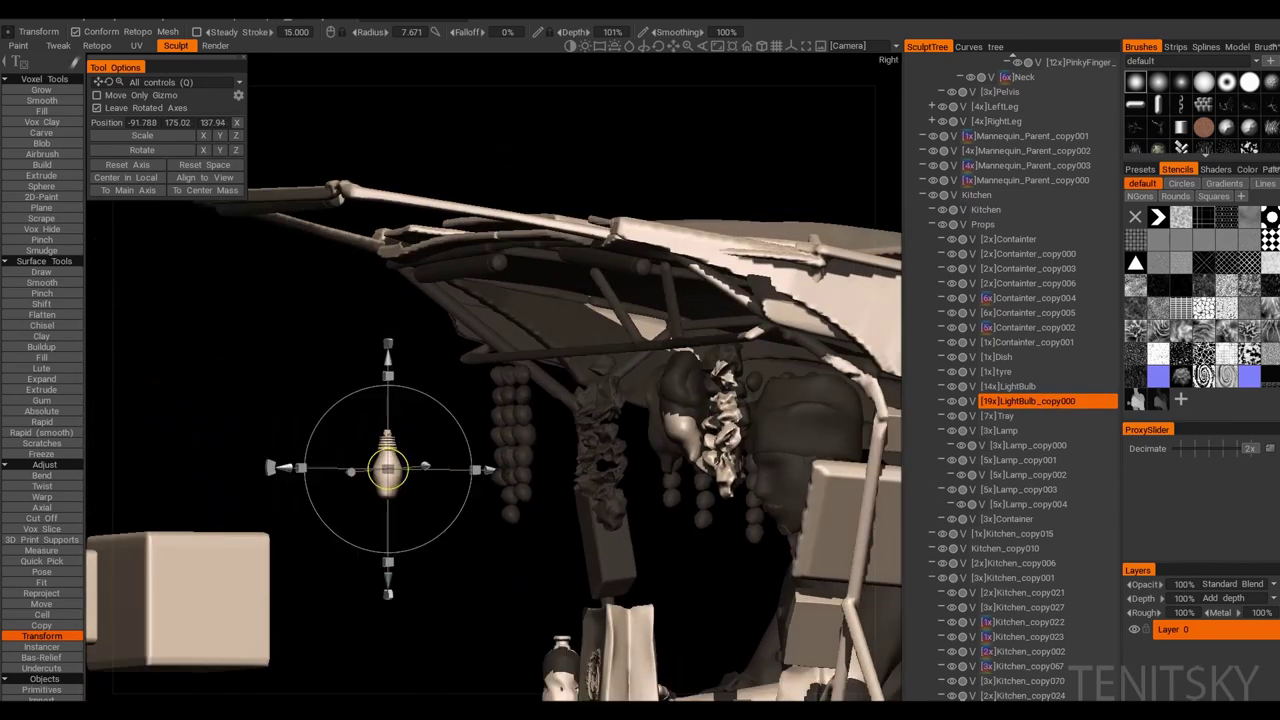
key("KP_8")
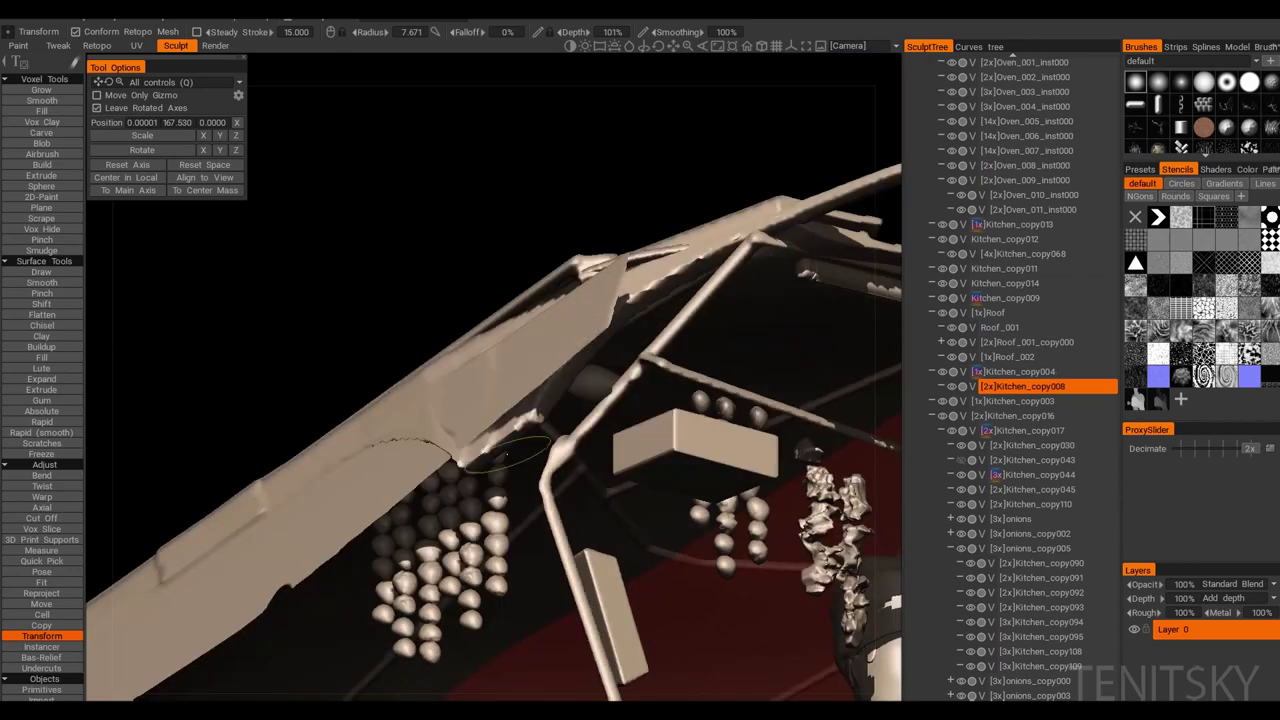
key("KP_1")
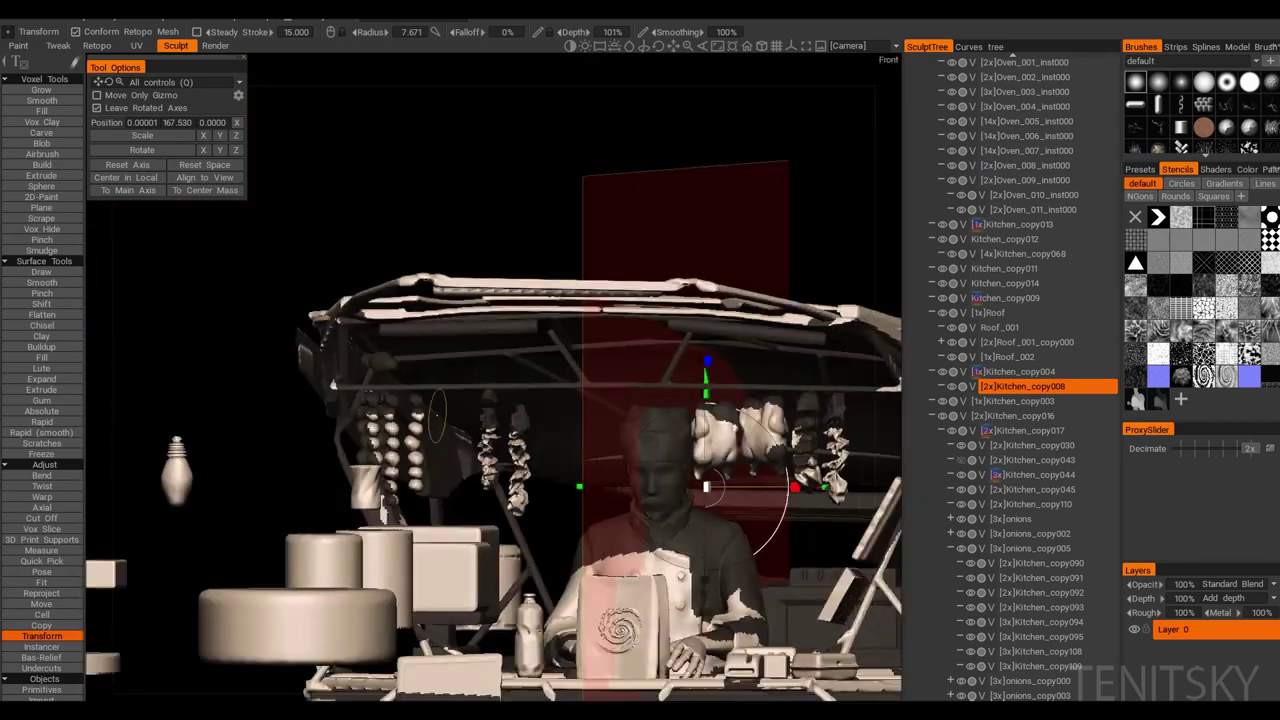
key("q")
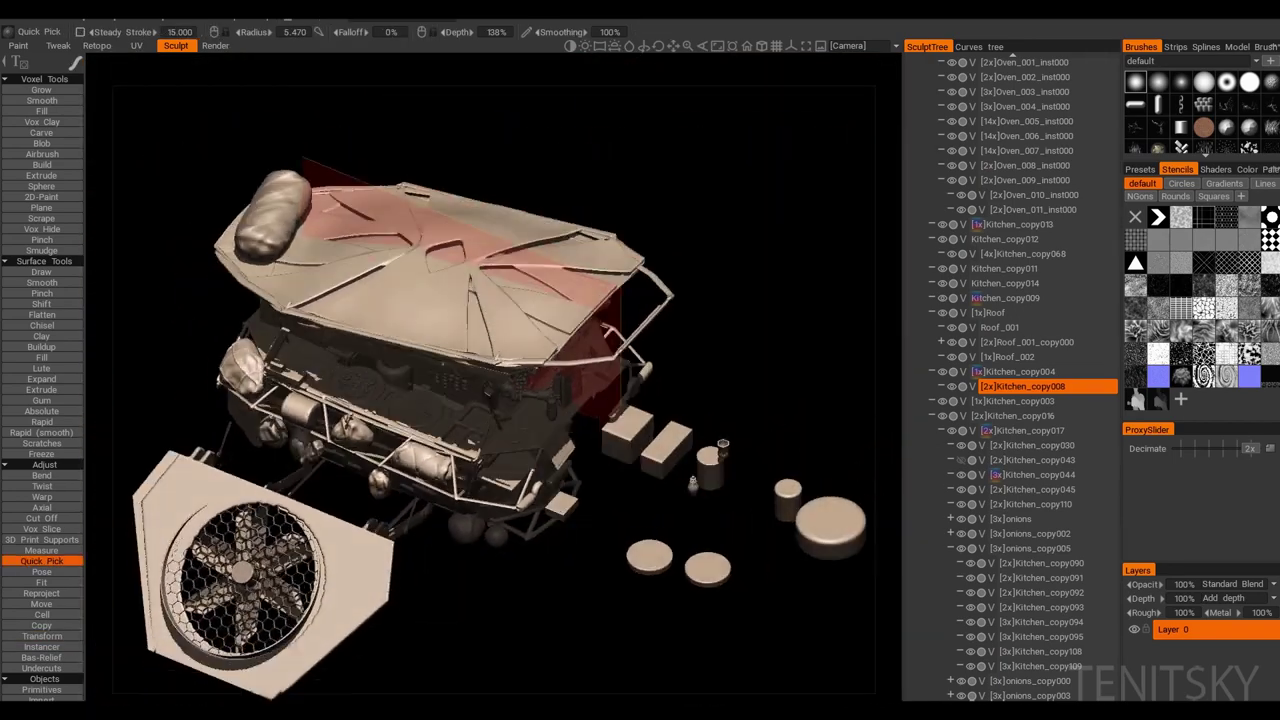
Step: Pick onions_copy005 and onions_copy003 under the roof and reposition them
scroll(500, 400, "up", 5)
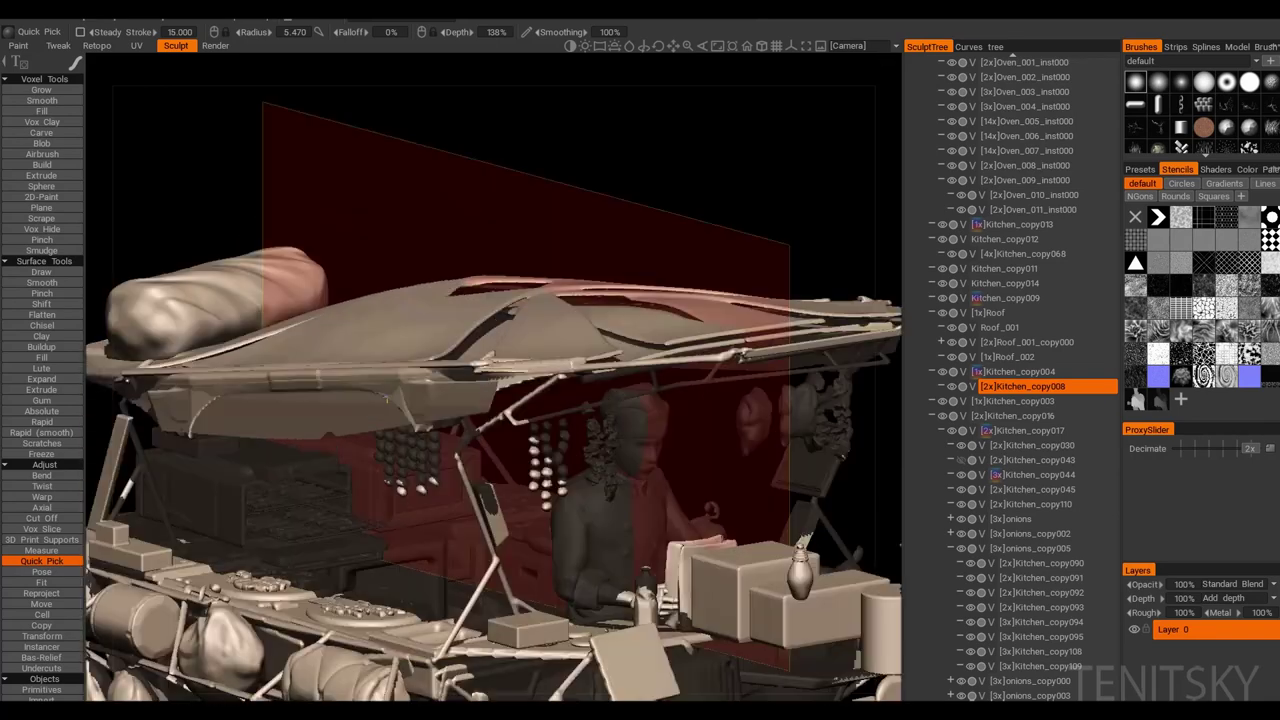
left_click(560, 410)
key("t")
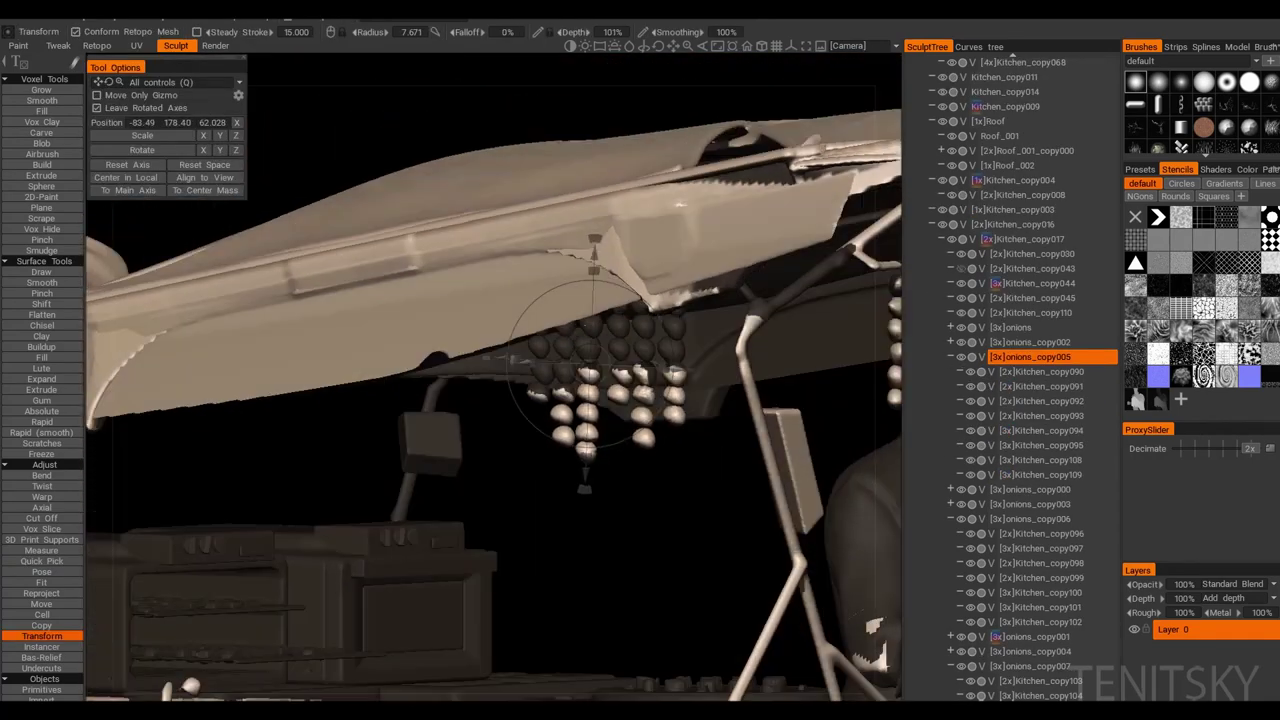
left_click(1040, 386)
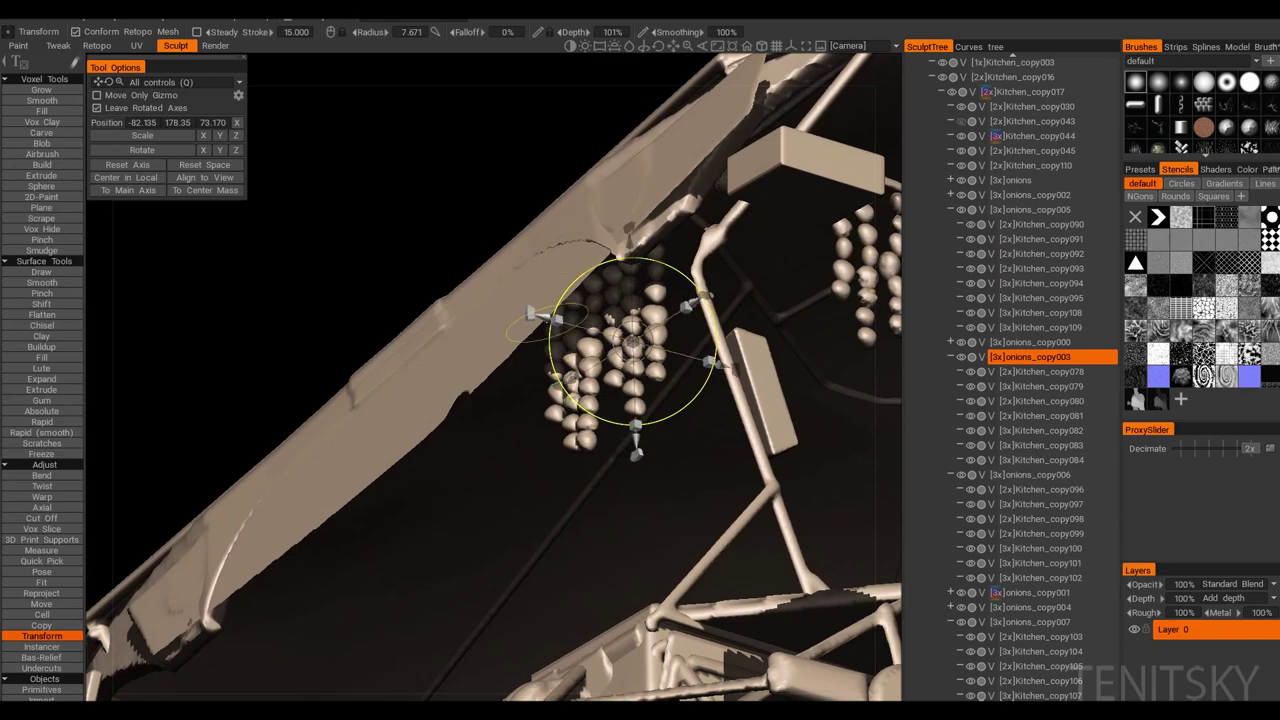
key("q")
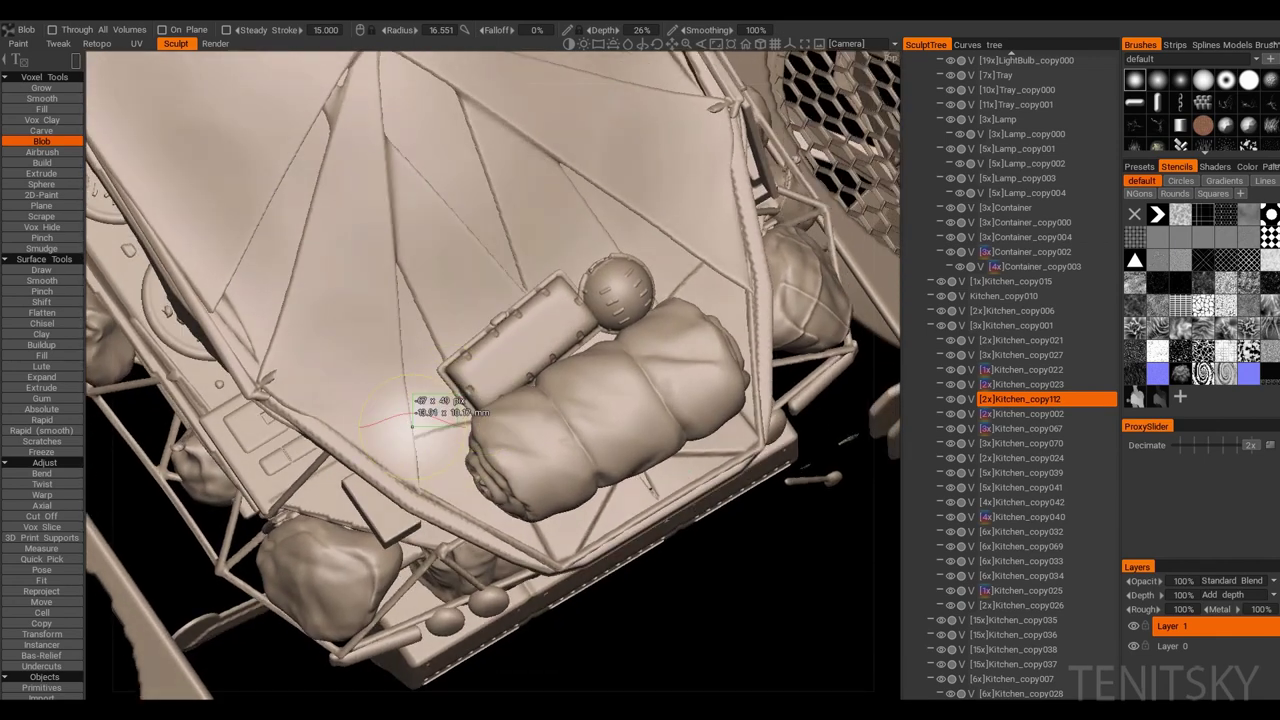
Step: Lay a rectangular block over the roof front, resample it, and round off its edges
left_click_drag(412, 425, 512, 420, "alt")
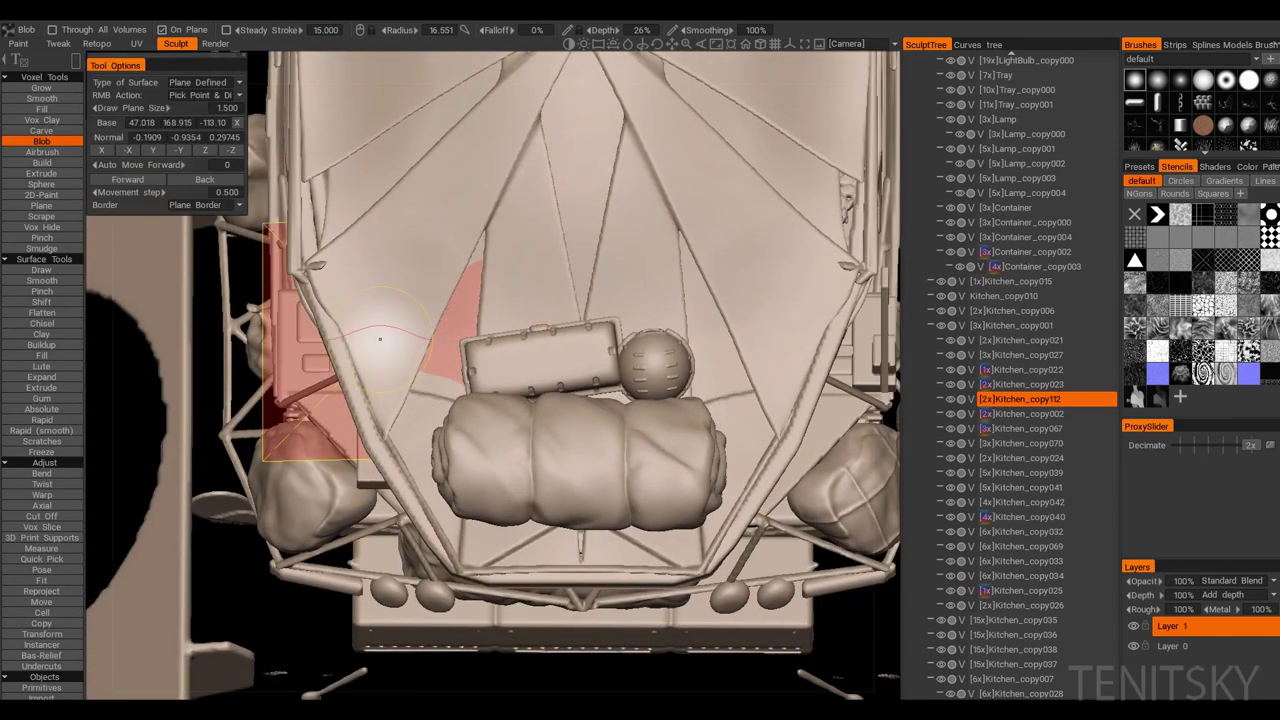
mouse_move(600, 400)
left_mouse_down("alt")
mouse_move(811, 520)
mouse_move(646, 405)
left_mouse_up("alt")
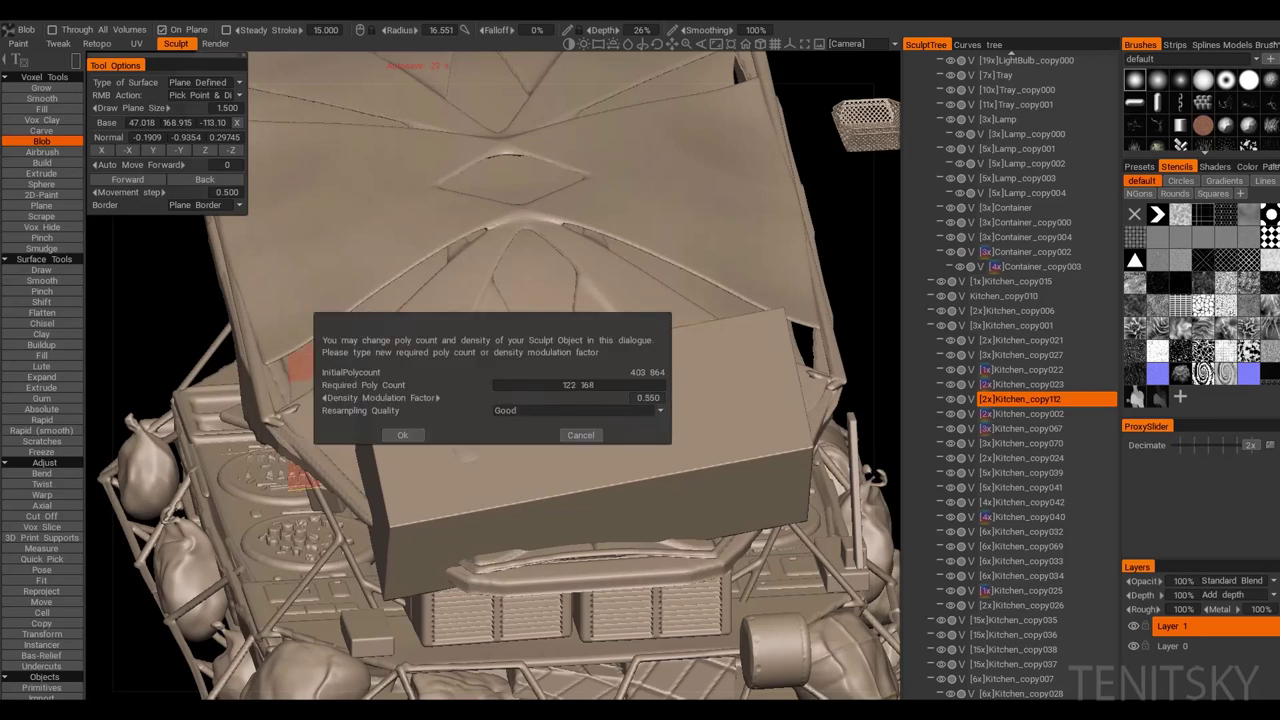
left_click_drag(402, 432, 605, 403, "alt")
key("shift")
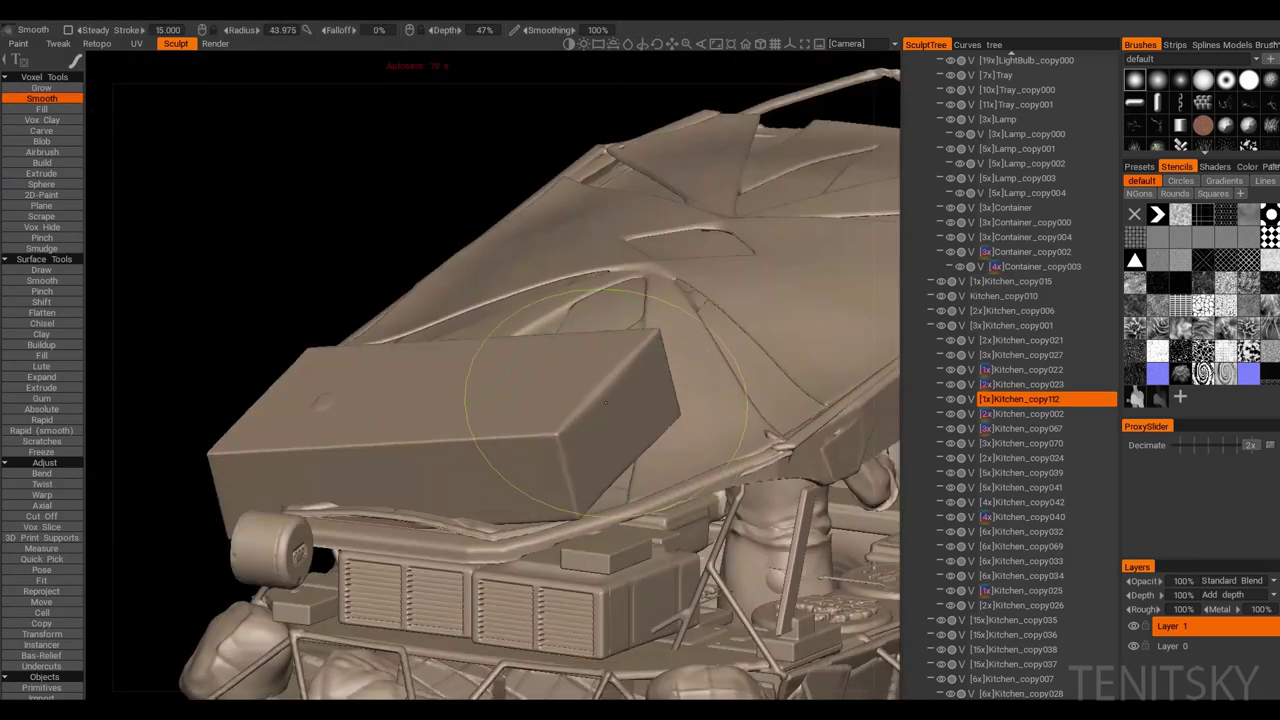
left_click(402, 435)
left_click_drag(402, 435, 567, 418, "alt")
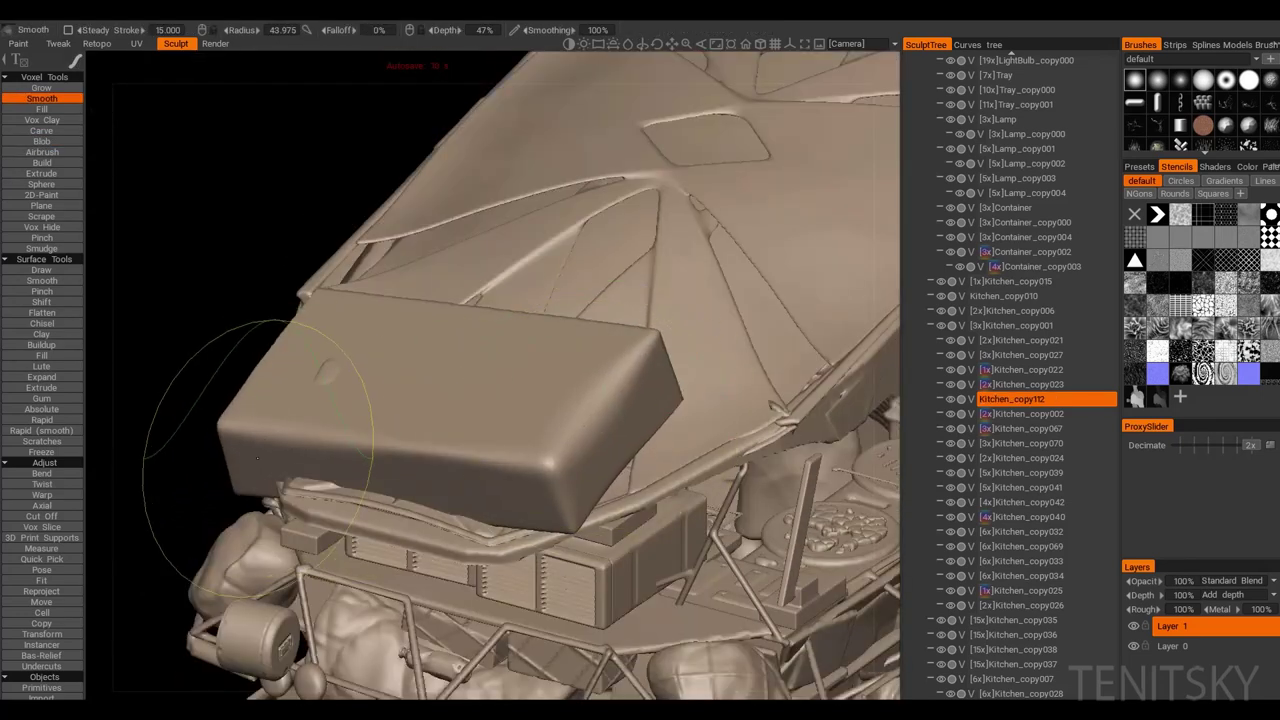
mouse_move(548, 346)
left_mouse_down("alt")
mouse_move(489, 457)
mouse_move(541, 381)
left_mouse_up("alt")
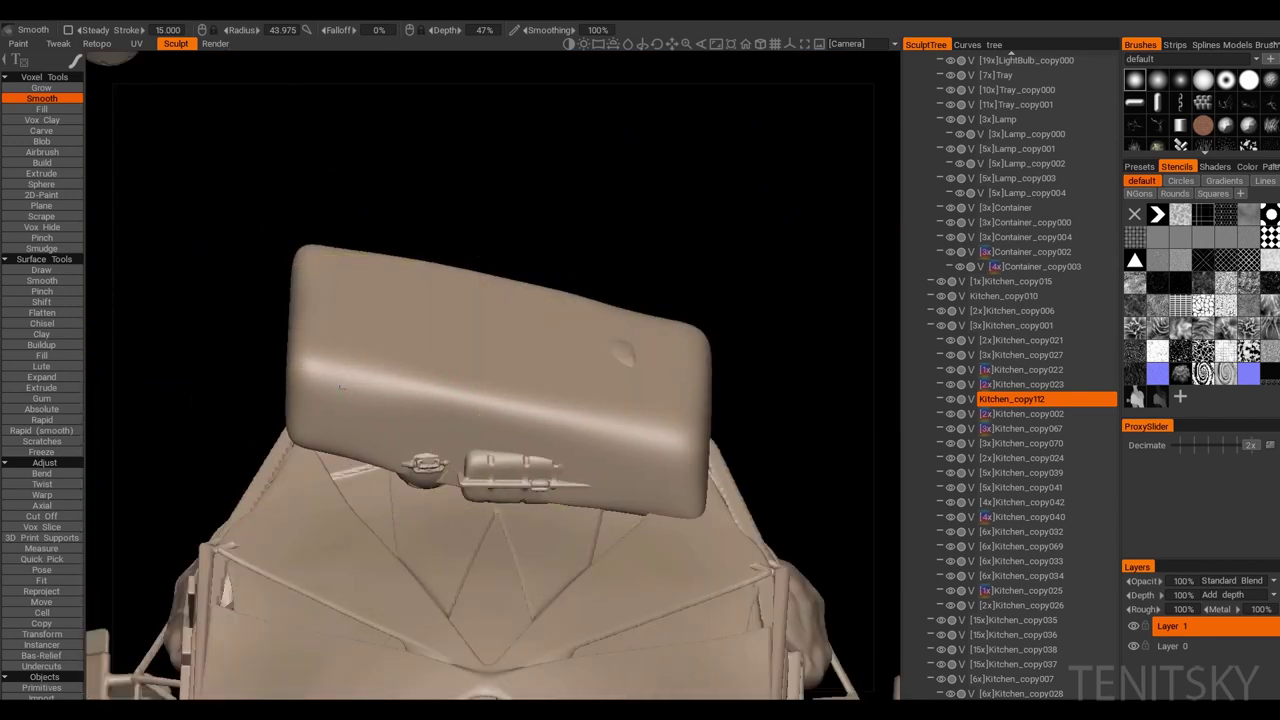
Step: Bend and pull the block into a soft draped bundle sagging over the front edge
left_click_drag(341, 386, 521, 436, "alt")
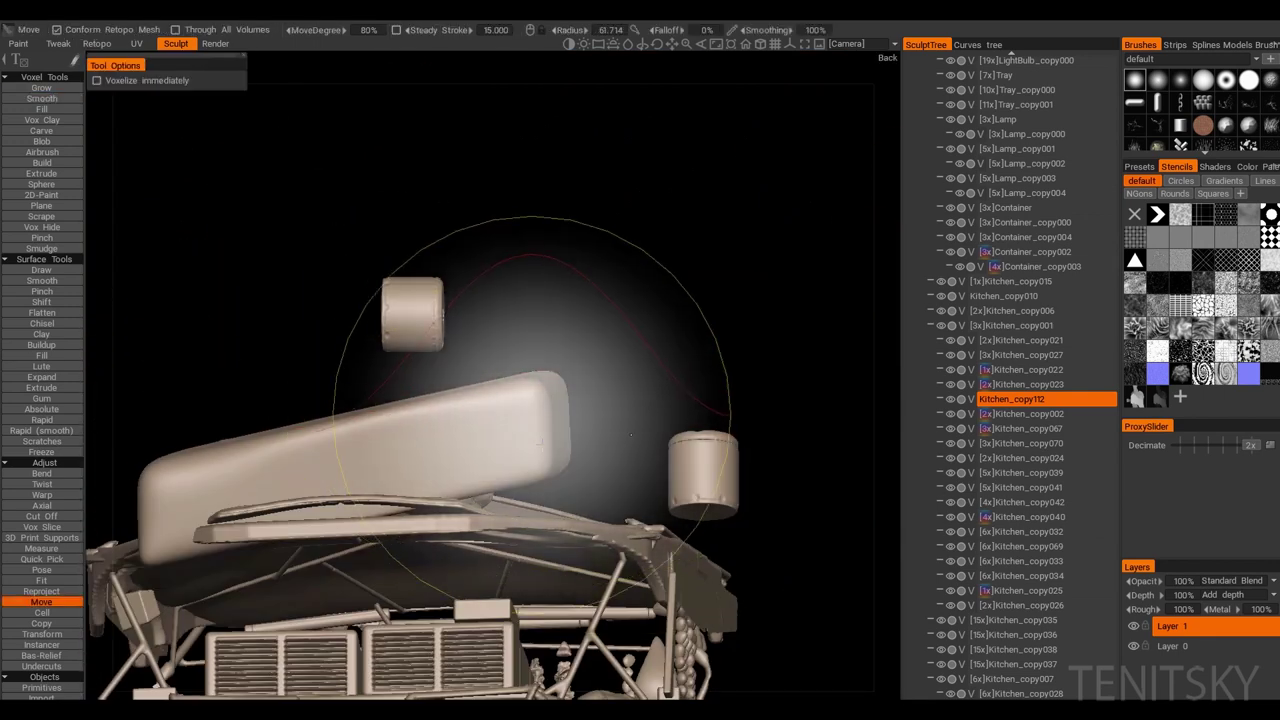
left_click_drag(630, 435, 524, 456, "alt")
mouse_move(659, 466)
left_mouse_down("alt")
mouse_move(448, 405)
mouse_move(392, 455)
mouse_move(319, 380)
left_mouse_up("alt")
left_click_drag(451, 432, 204, 486, "alt")
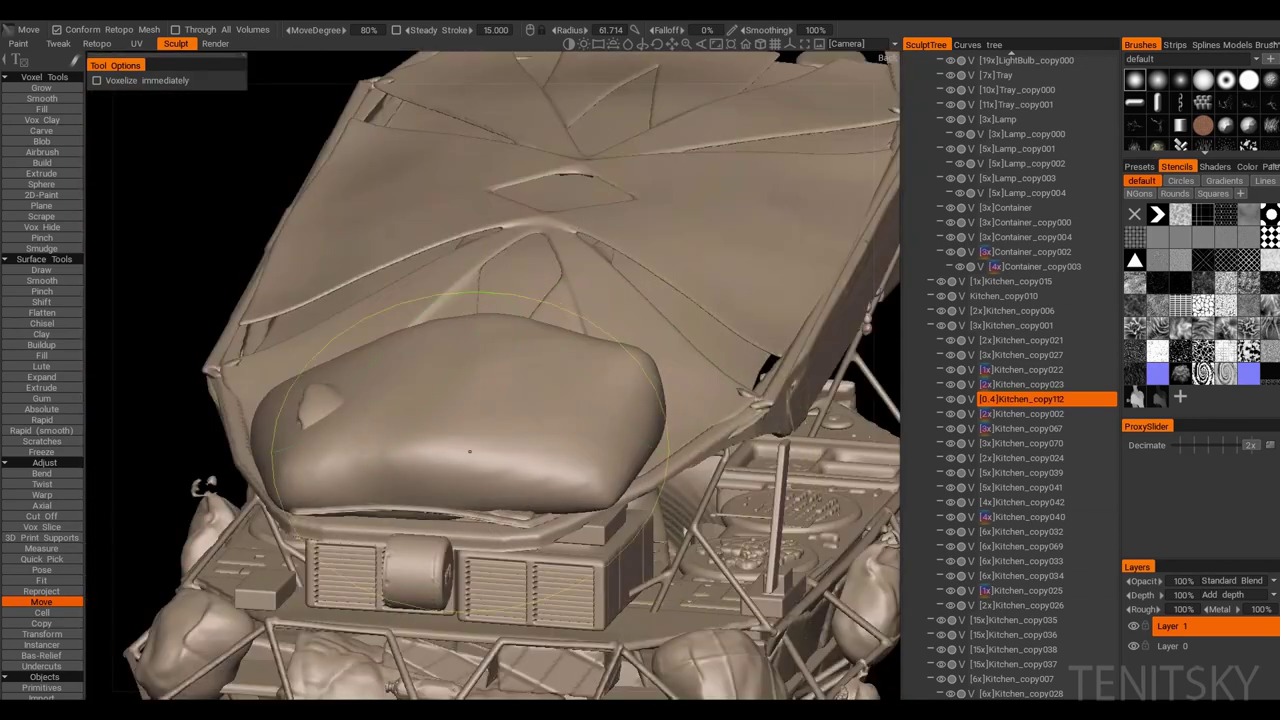
mouse_move(636, 418)
left_mouse_down("alt")
mouse_move(633, 346)
mouse_move(602, 376)
mouse_move(607, 397)
left_mouse_up("alt")
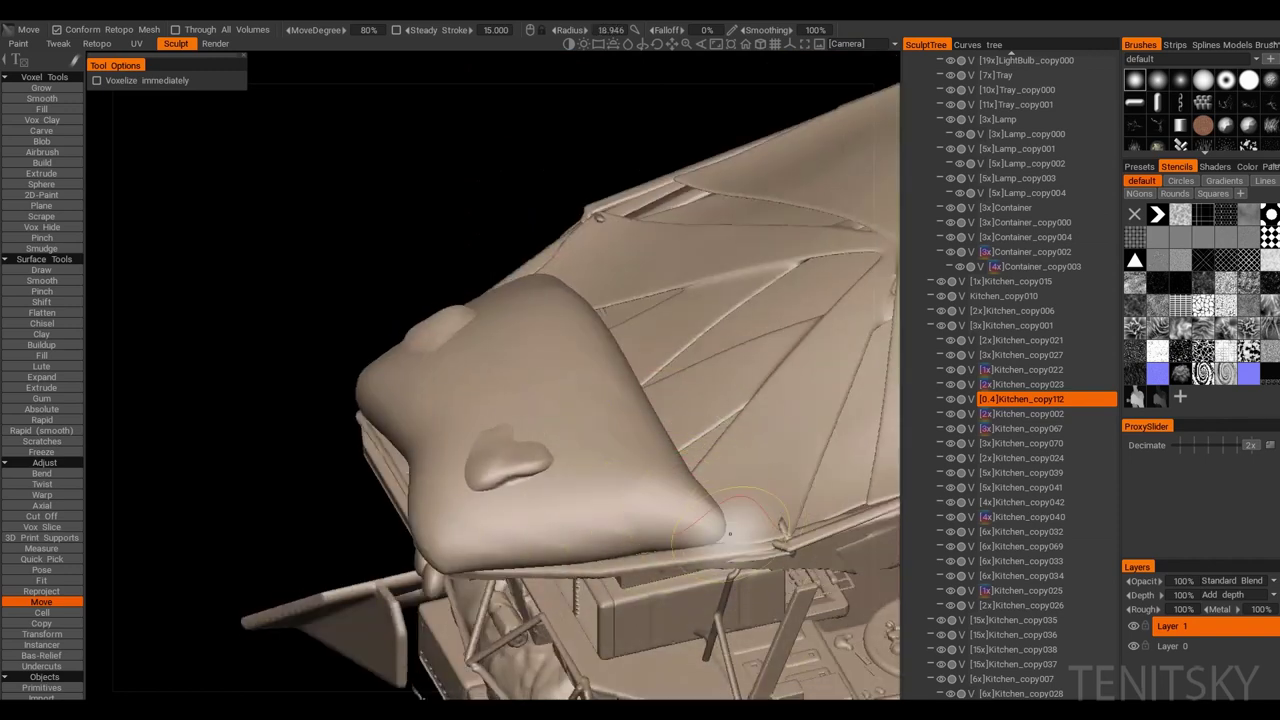
mouse_move(729, 533)
left_mouse_down("alt")
mouse_move(494, 311)
mouse_move(560, 403)
mouse_move(548, 378)
mouse_move(580, 362)
left_mouse_up("alt")
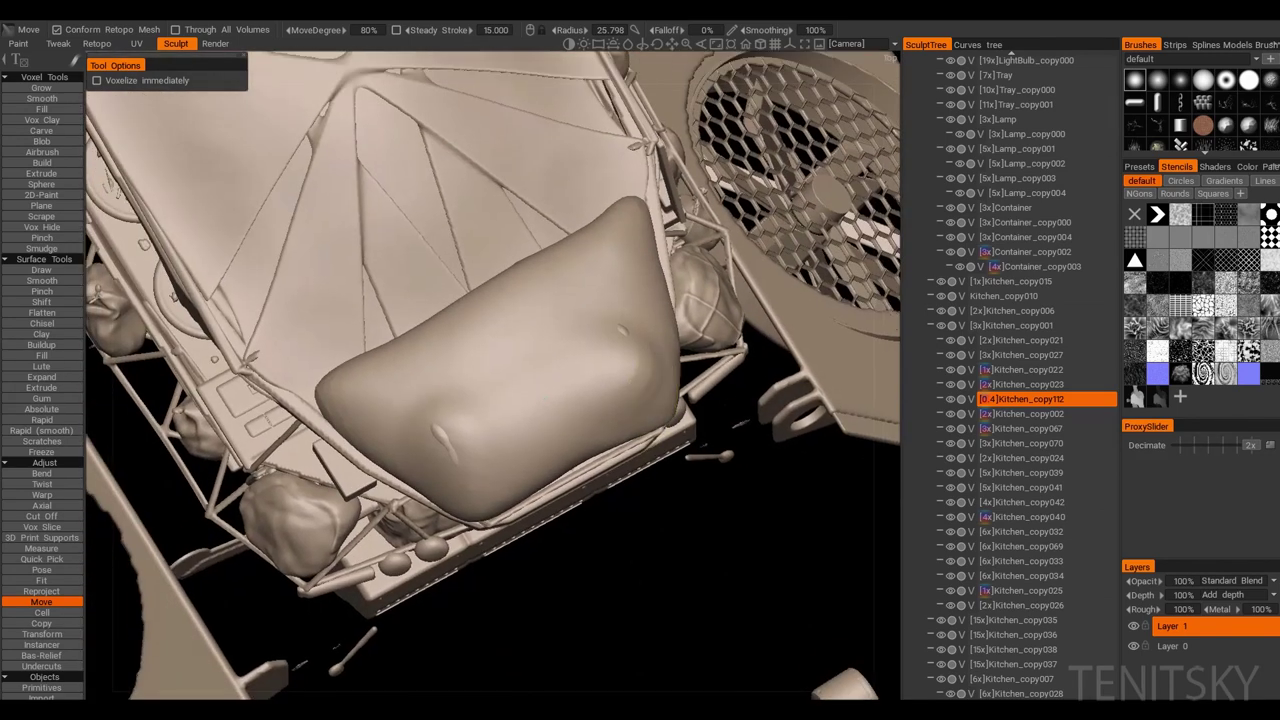
Step: Clone the bundle layer, enable X symmetry, and raise a diamond-mesh net stencil over the bundle
key("t")
key("e")
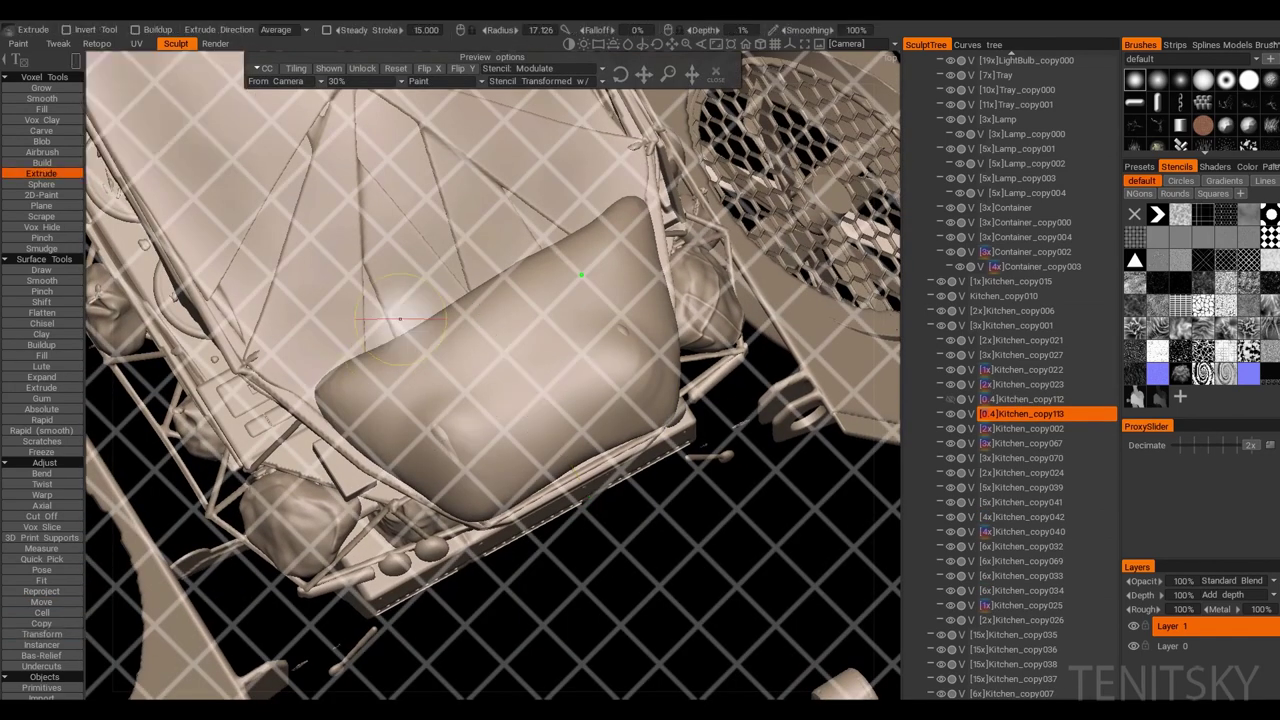
left_click_drag(580, 273, 570, 437, "alt")
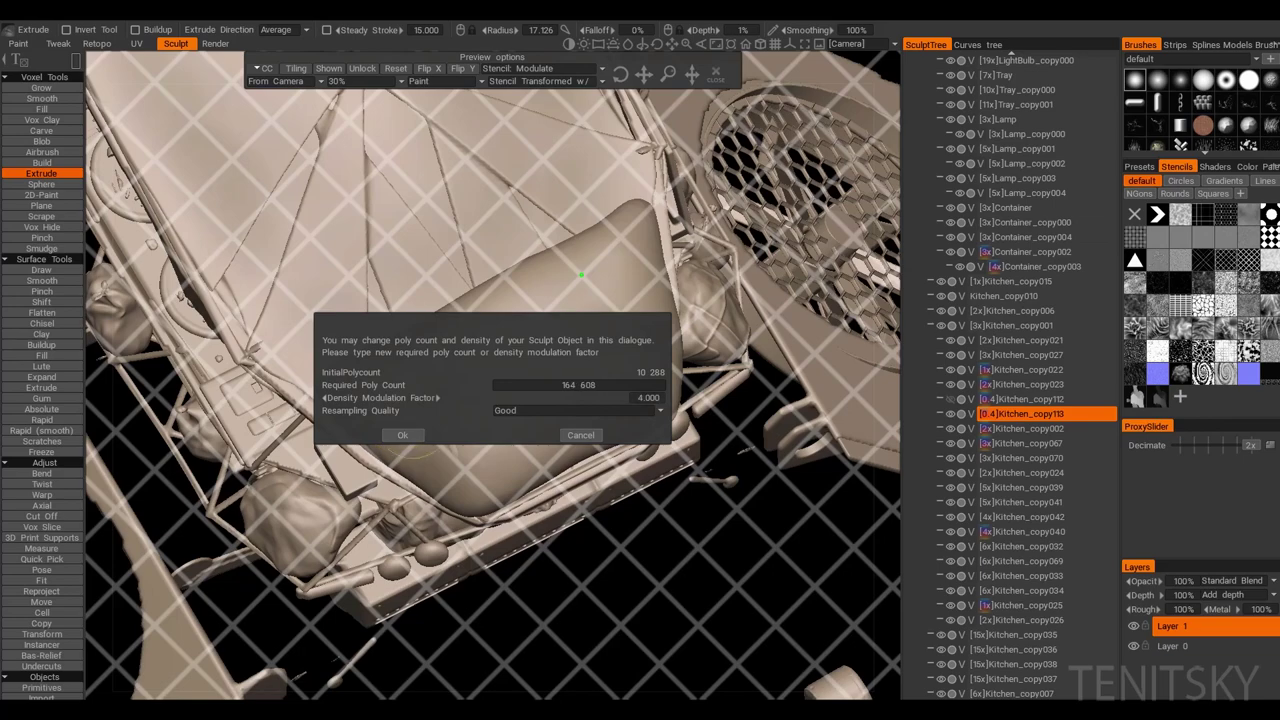
left_click_drag(478, 415, 555, 285, "alt")
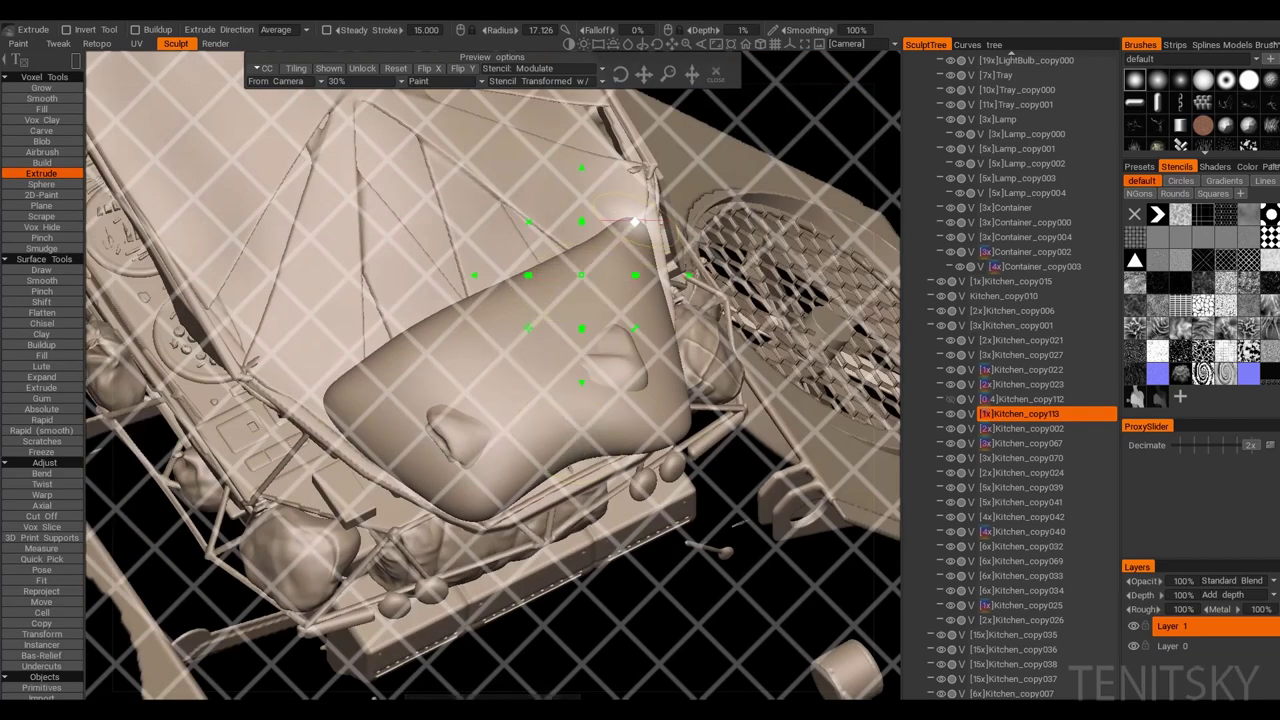
left_click_drag(635, 221, 380, 225, "alt")
key("s")
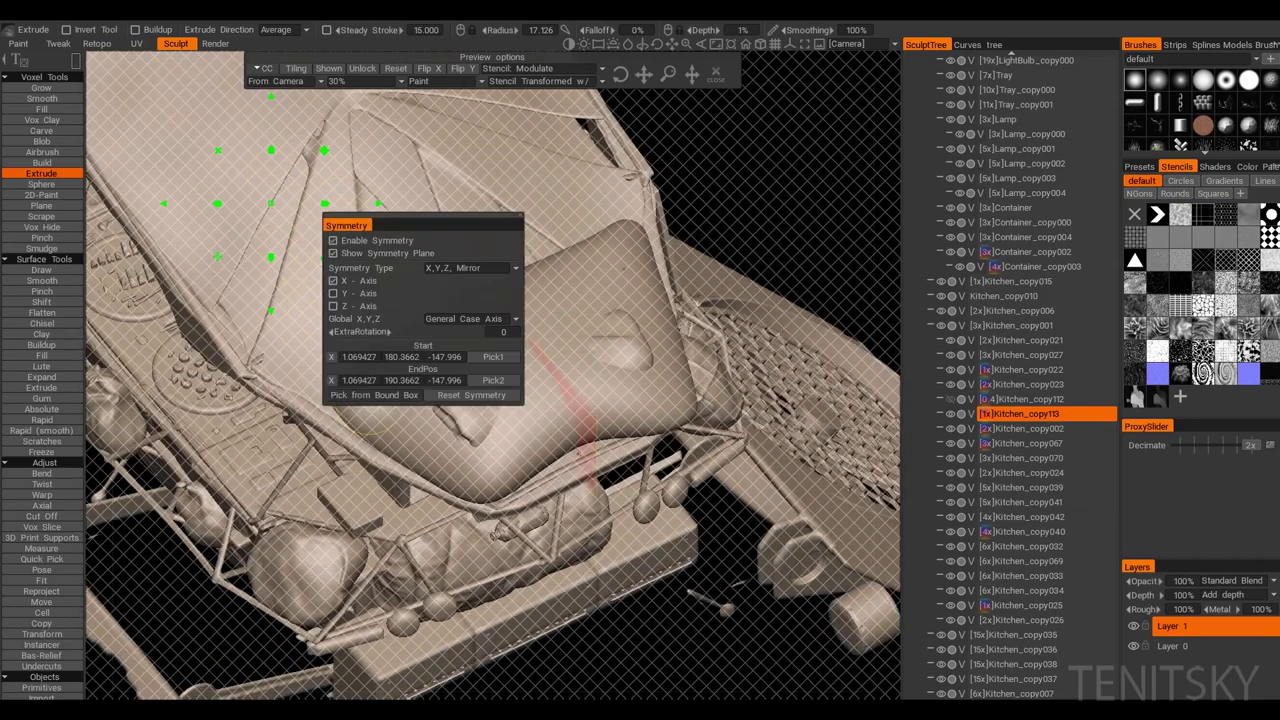
left_click_drag(320, 305, 485, 425)
left_click_drag(592, 424, 510, 380, "alt")
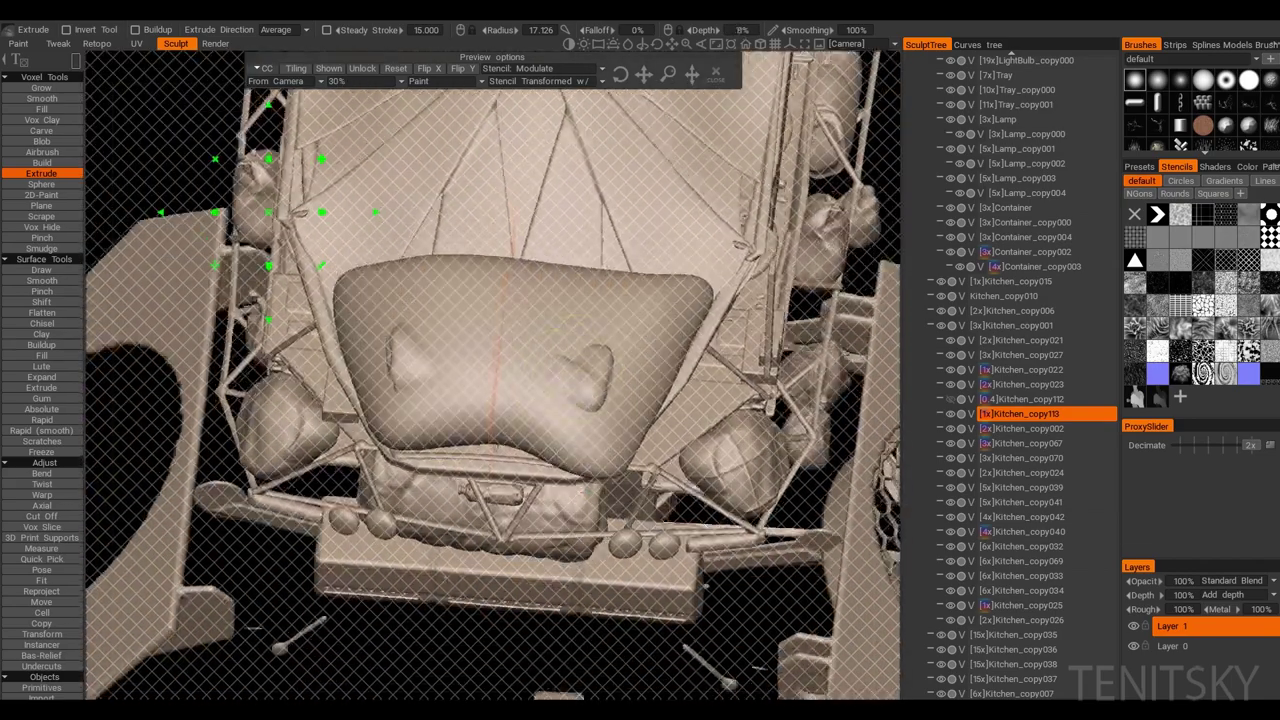
left_click_drag(497, 237, 455, 226)
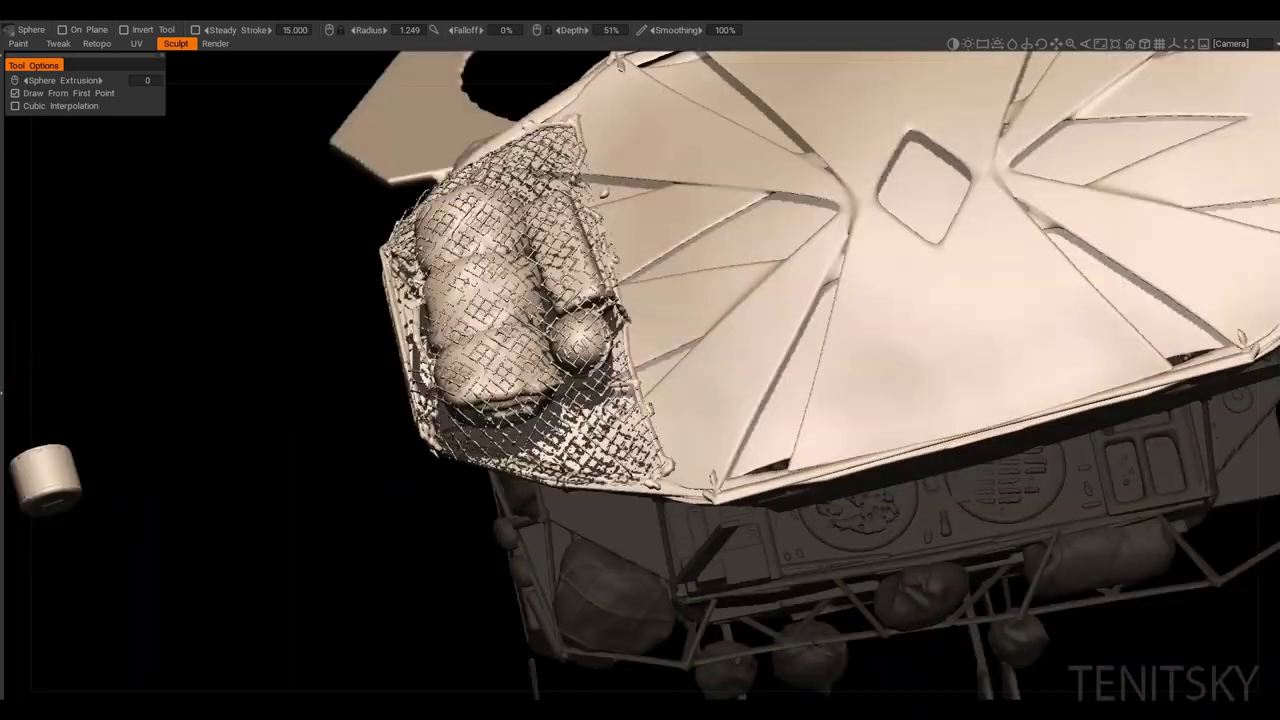
Step: Carve away material to refine the netted cargo on the roof
key("c")
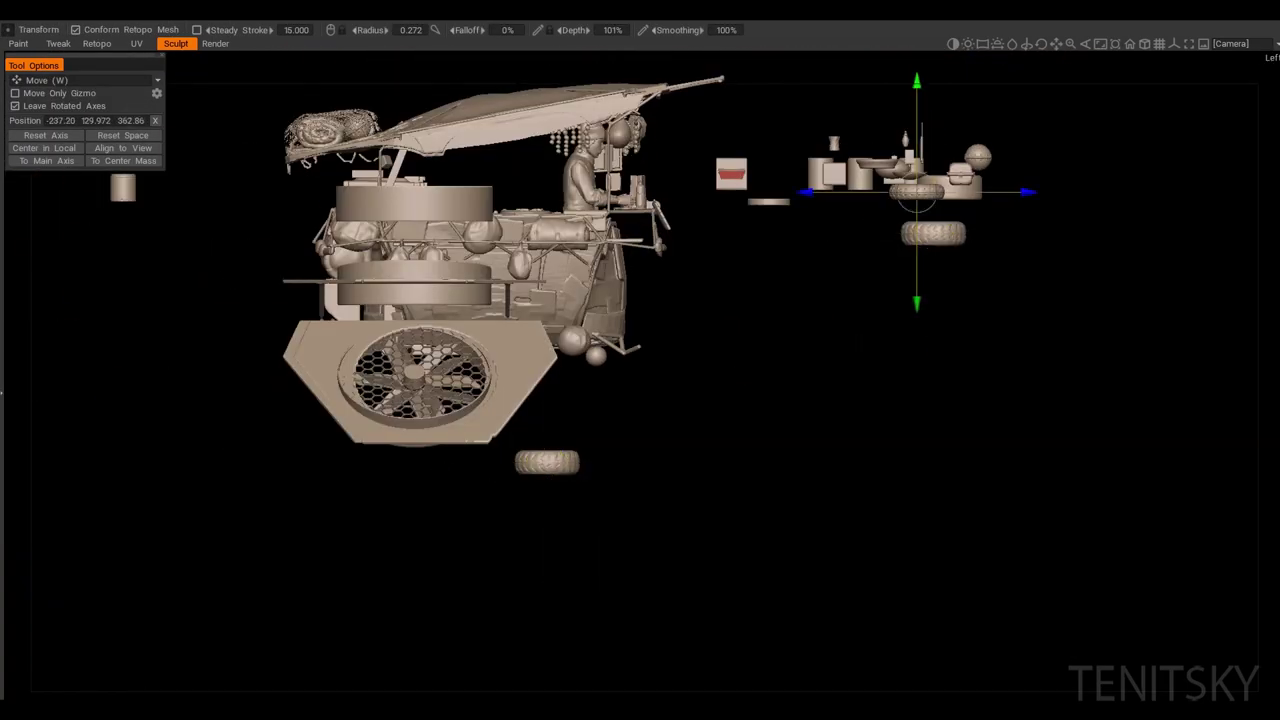
Step: Inspect the vehicle's underside from the Bottom view and other preset camera angles
key("r")
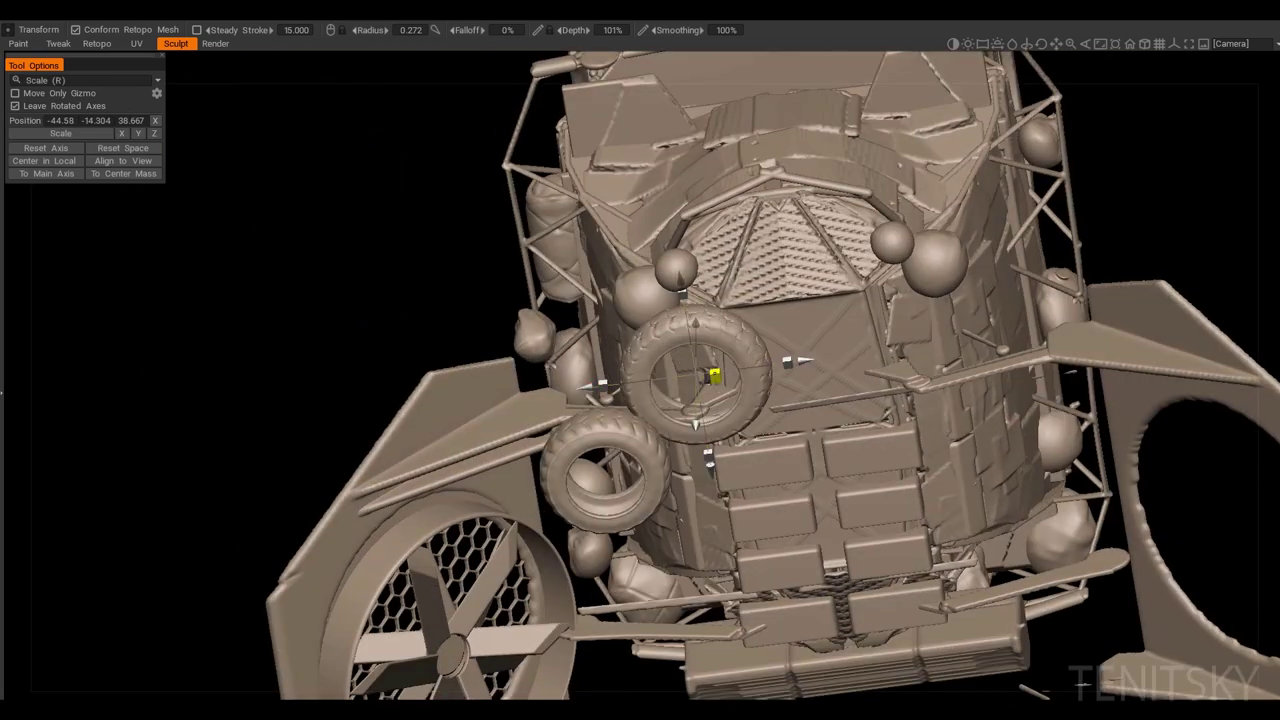
key("KP_2")
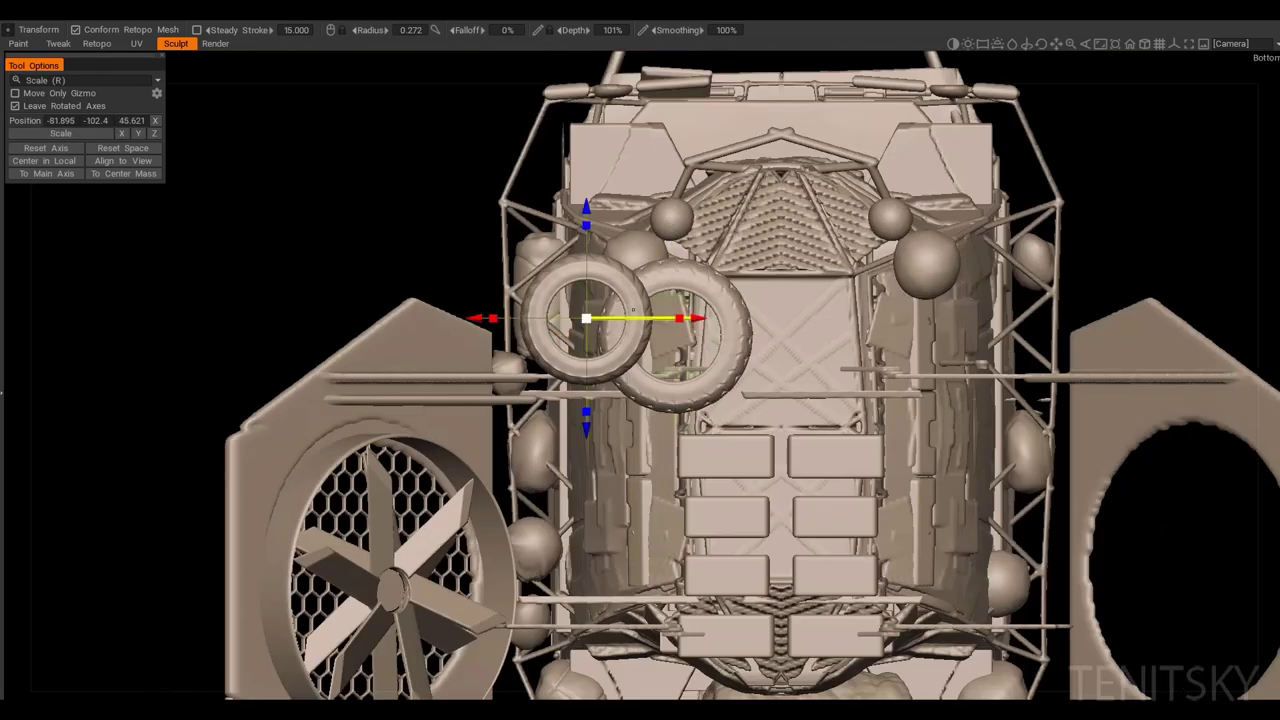
key("KP_1")
key("KP_8")
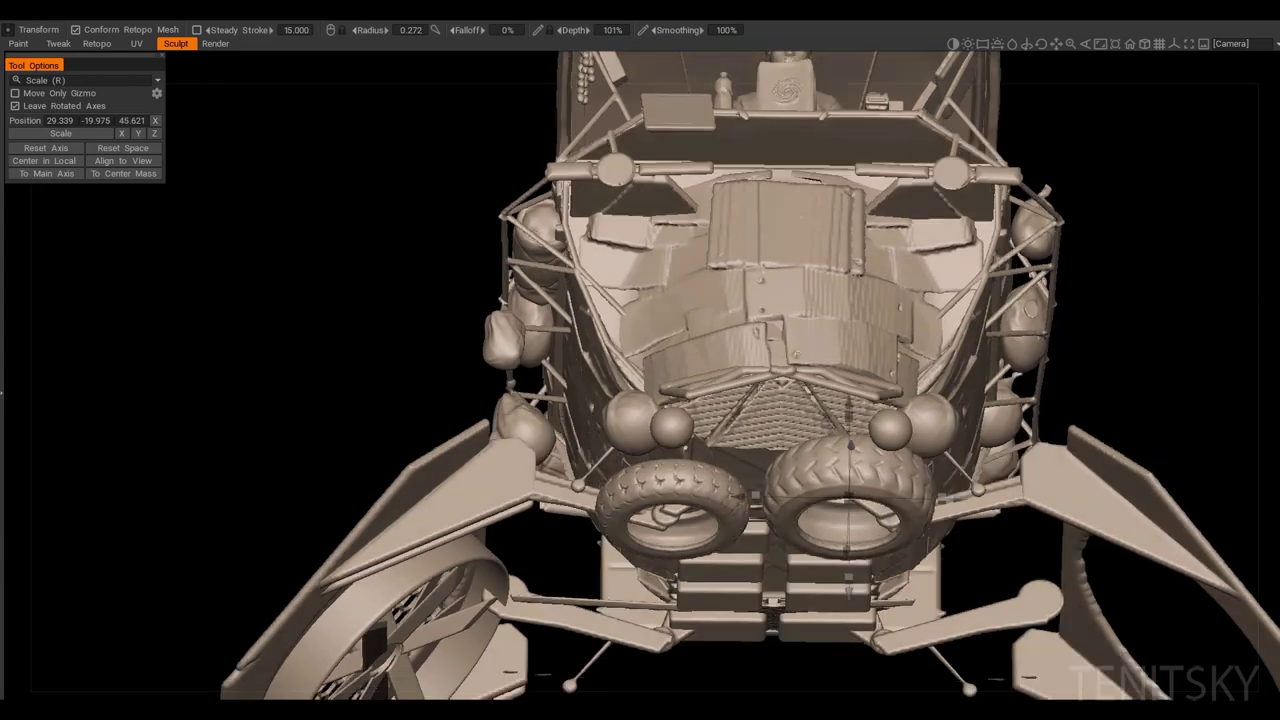
key("KP_5")
key("KP_2")
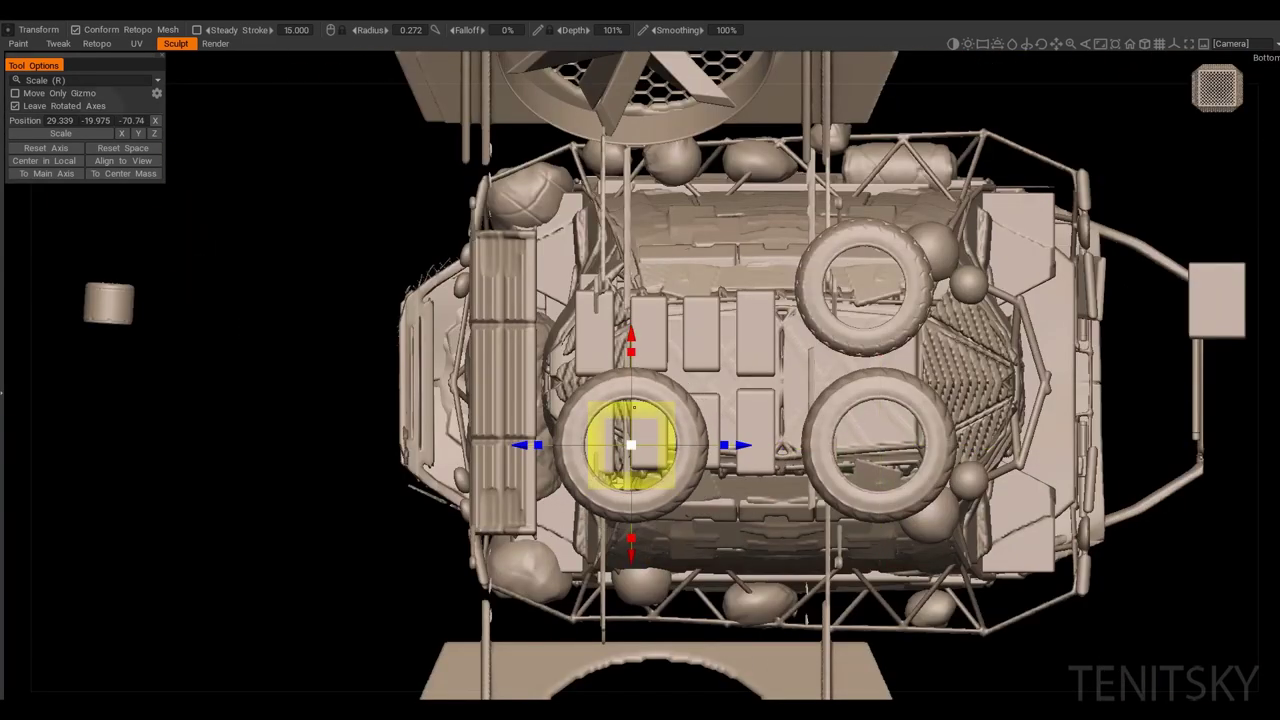
key("KP_8")
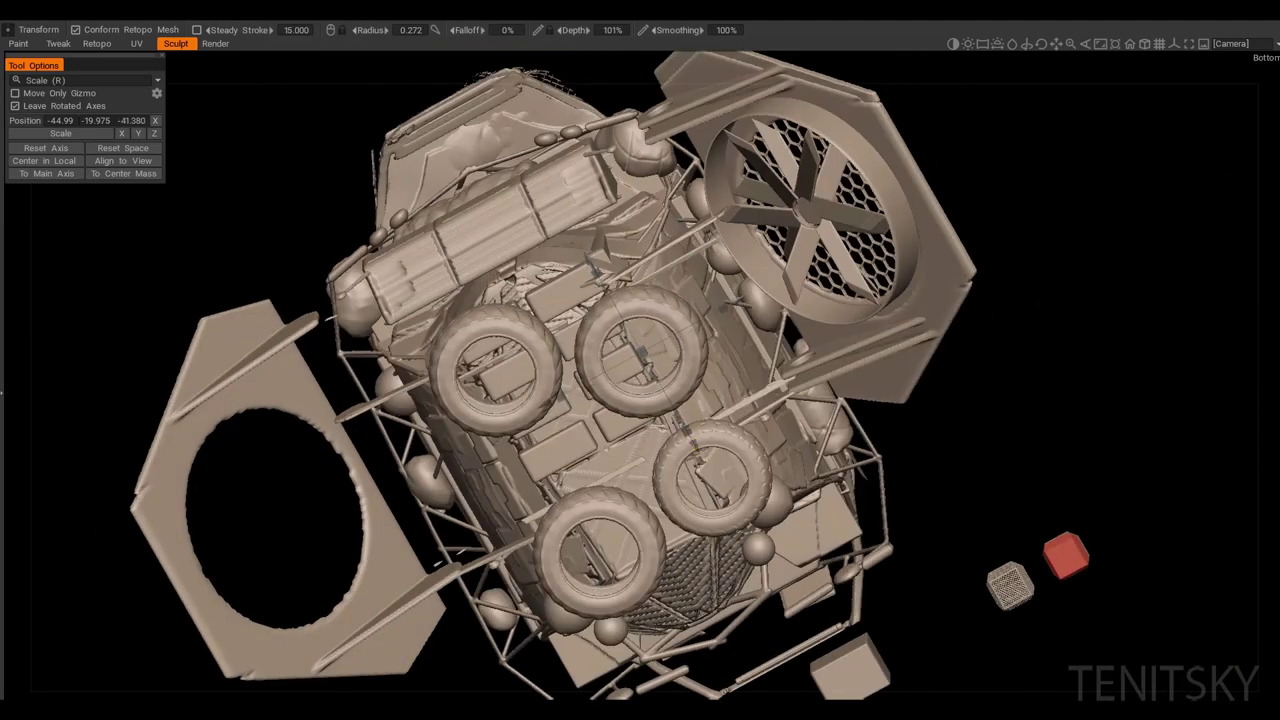
Step: Cycle the Transform gizmo through scale and rotate, ending on All controls (move, rotate, scale)
key("ctrl+KP_1")
key("e")
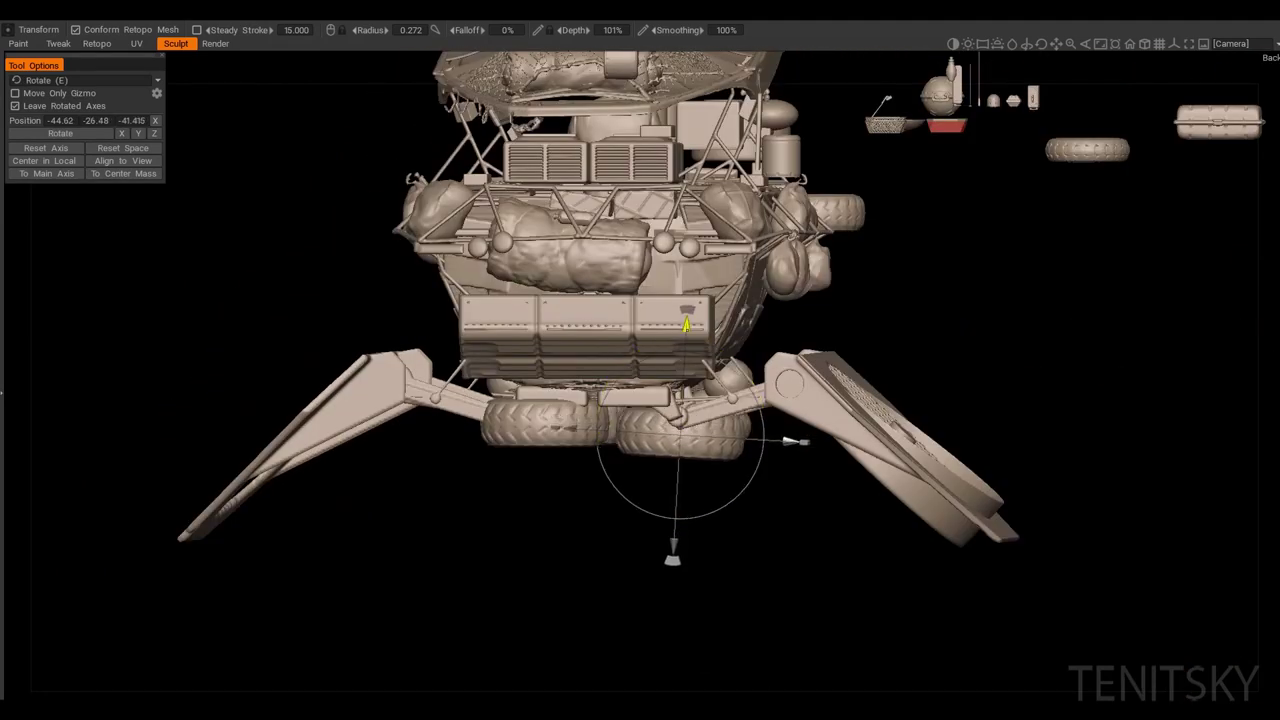
key("KP_5")
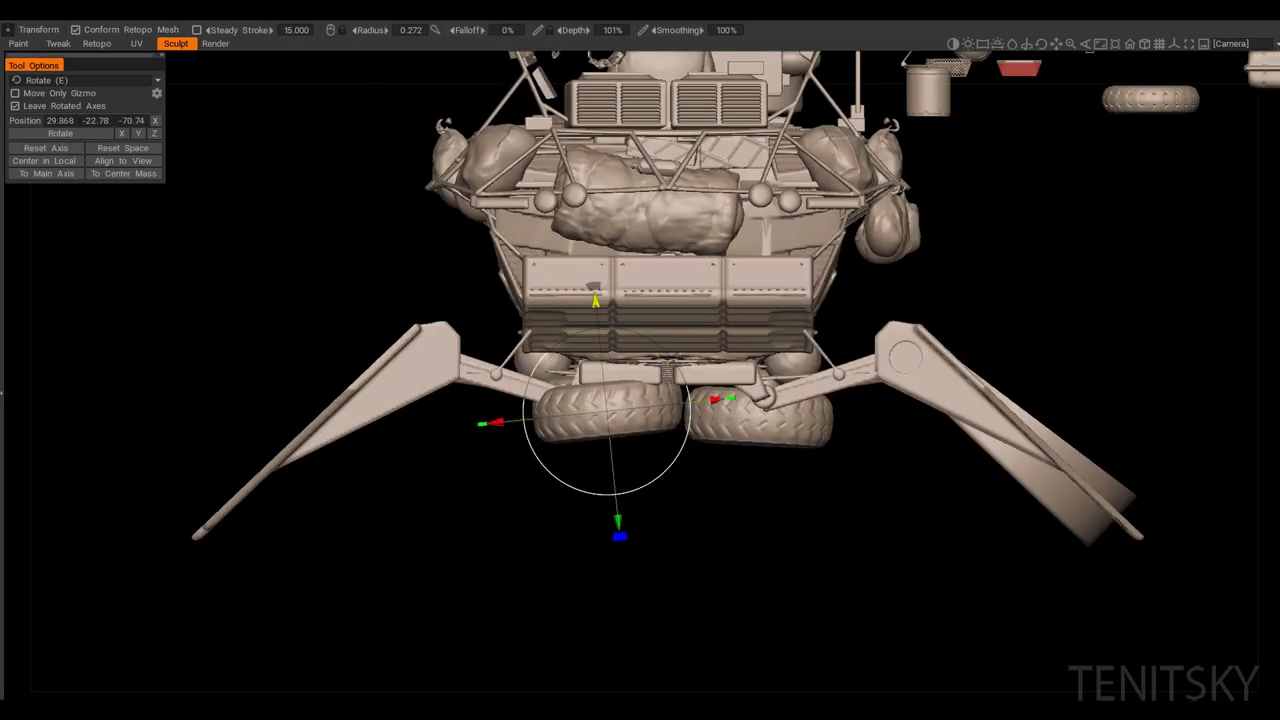
key("KP_1")
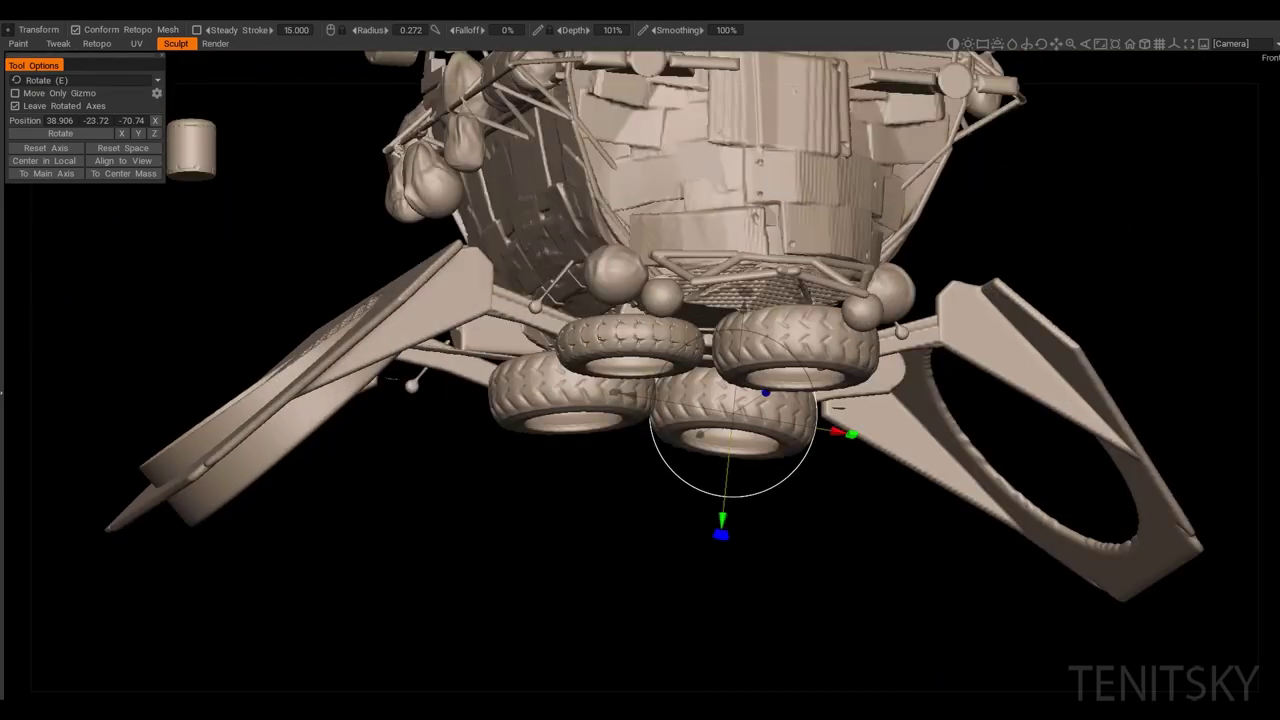
key("ctrl+KP_7")
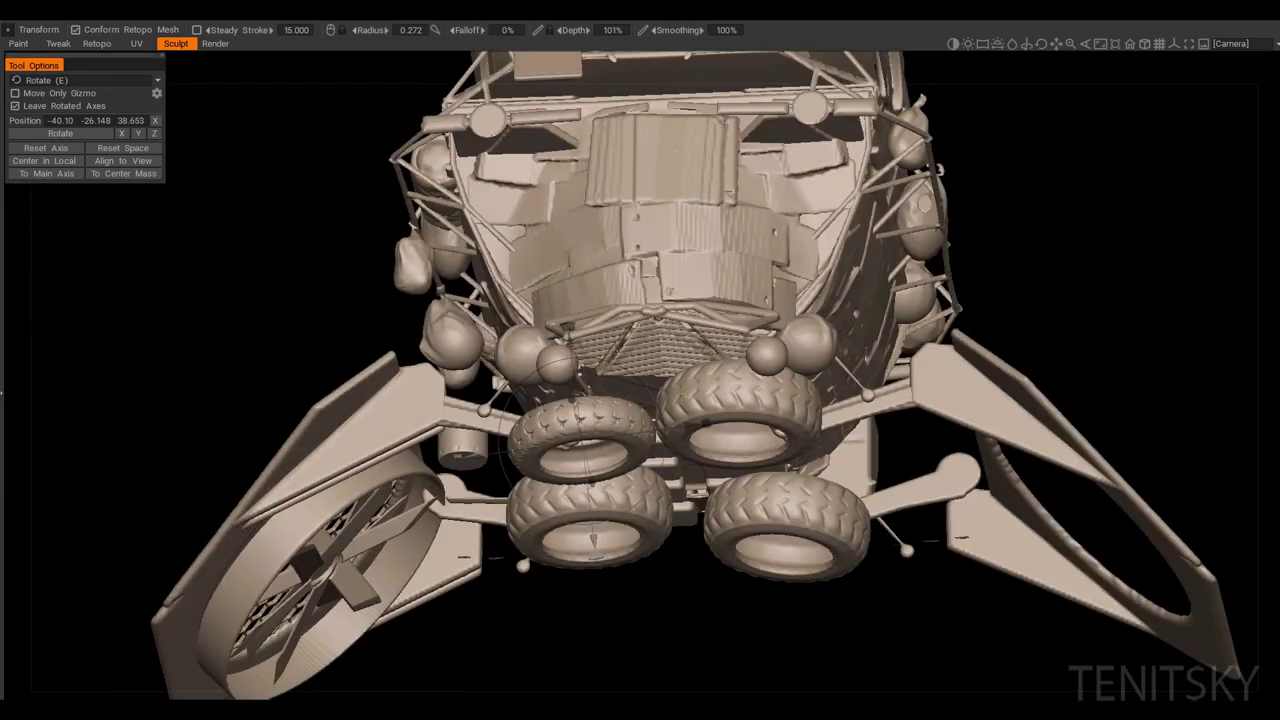
key("r")
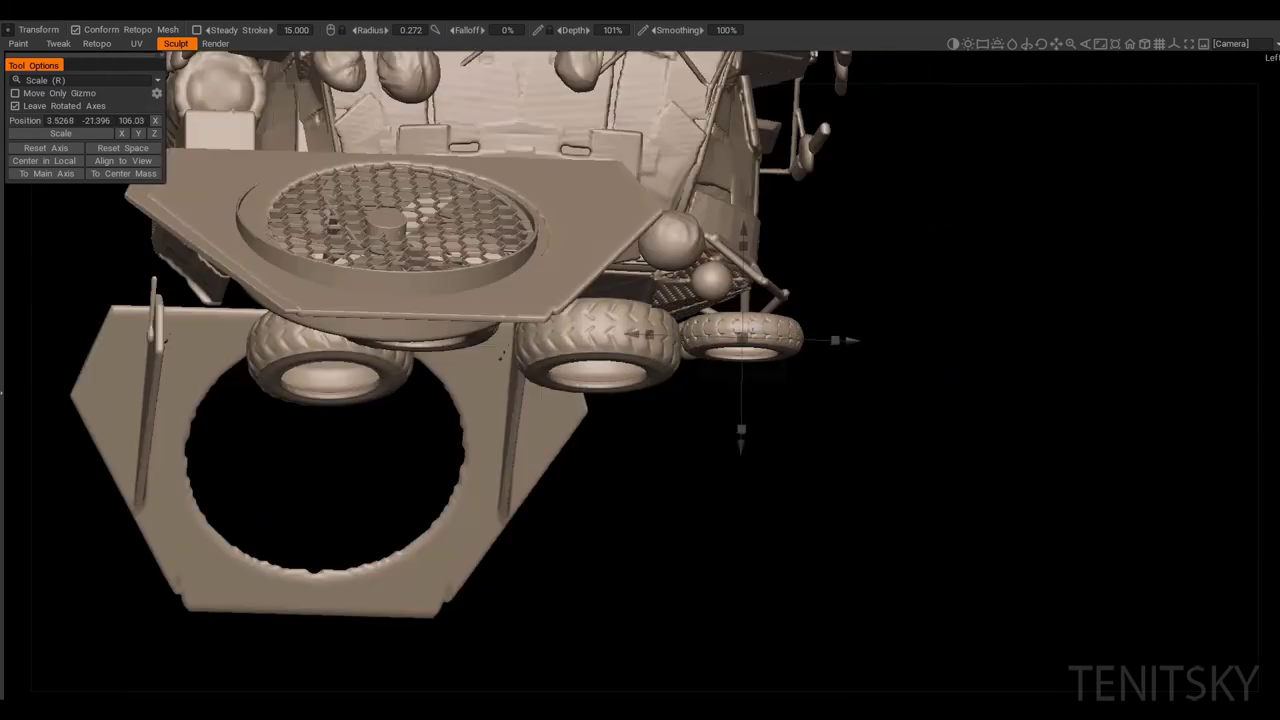
key("e")
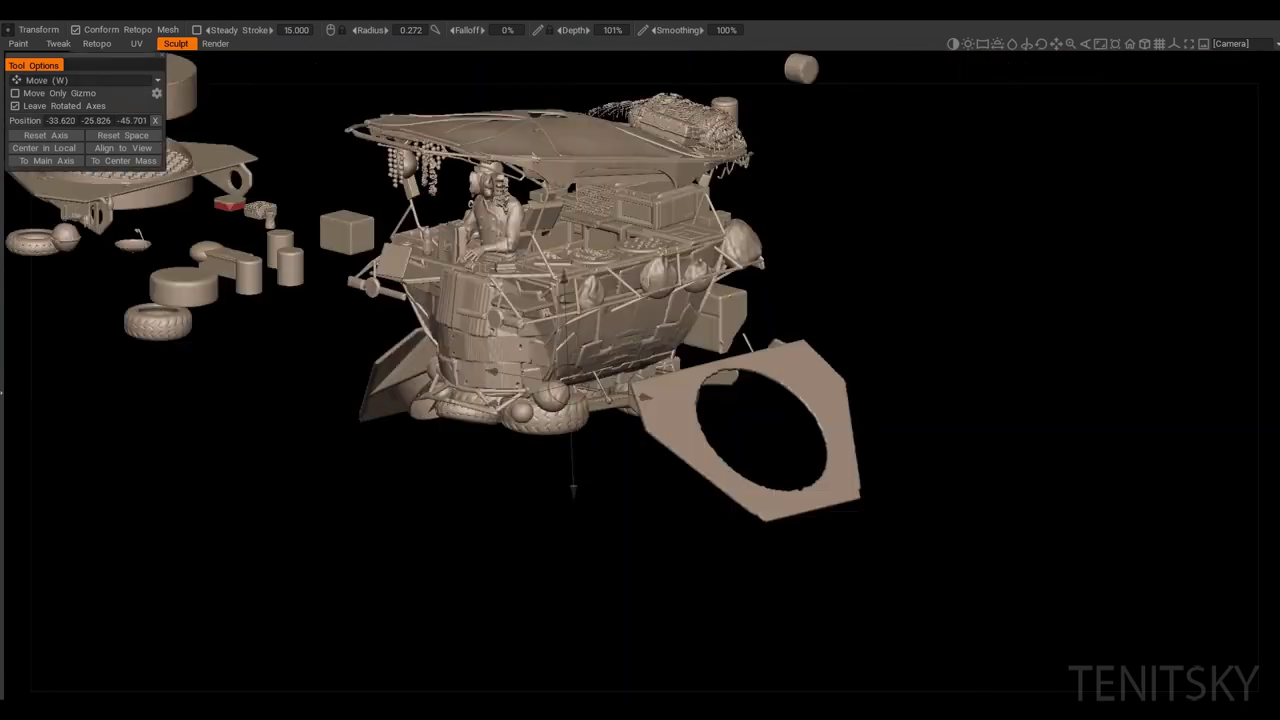
key("q")
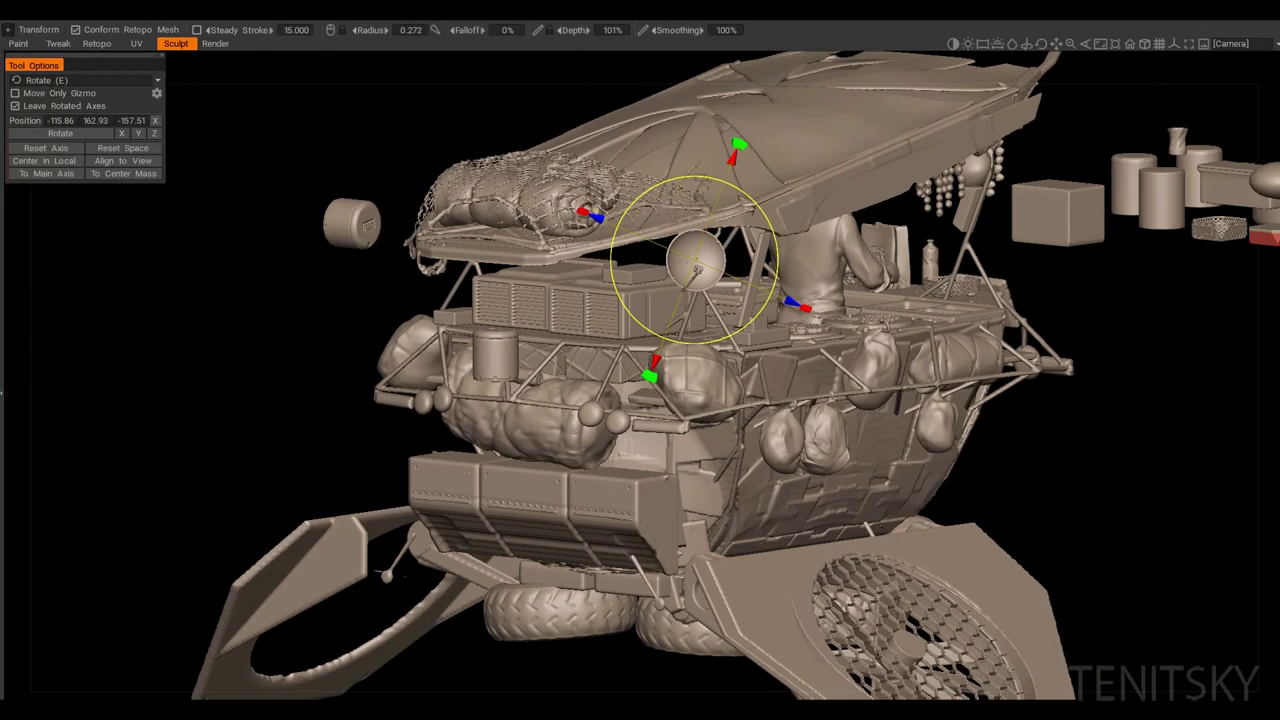
Step: Rotate, scale and move Containter_copy004 onto the cart's front frame beside the dish
key("r")
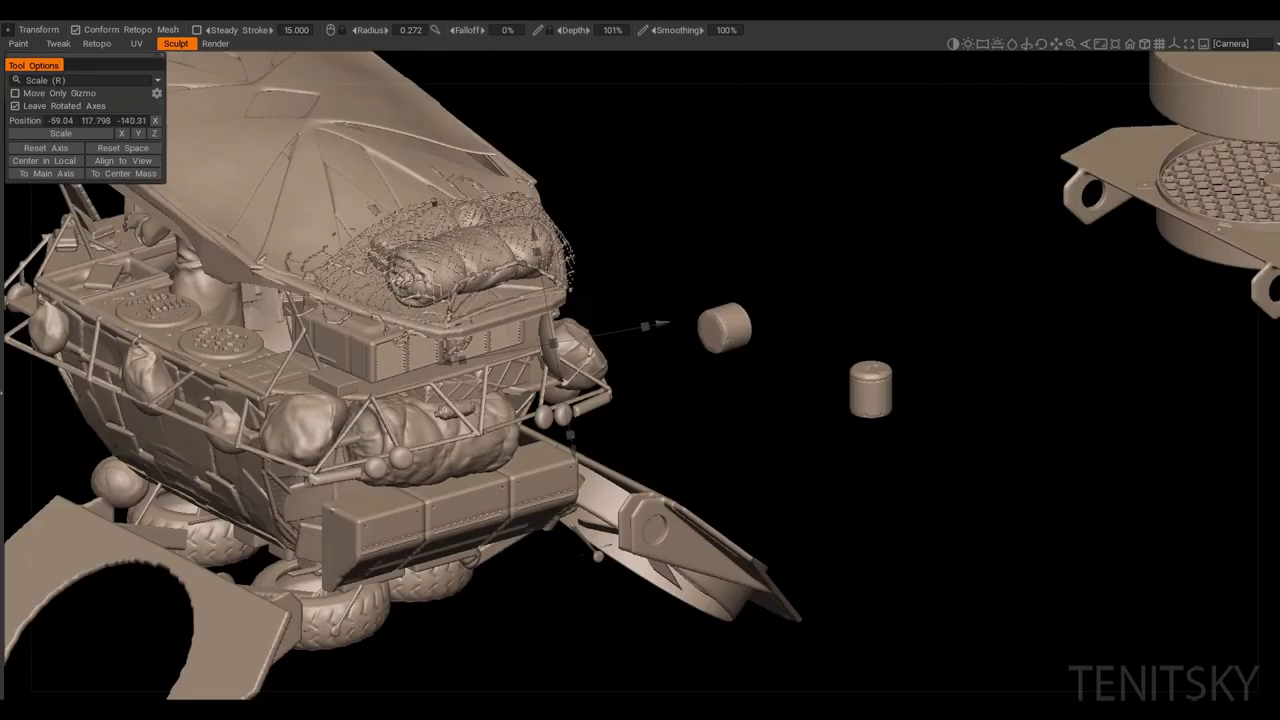
key("e")
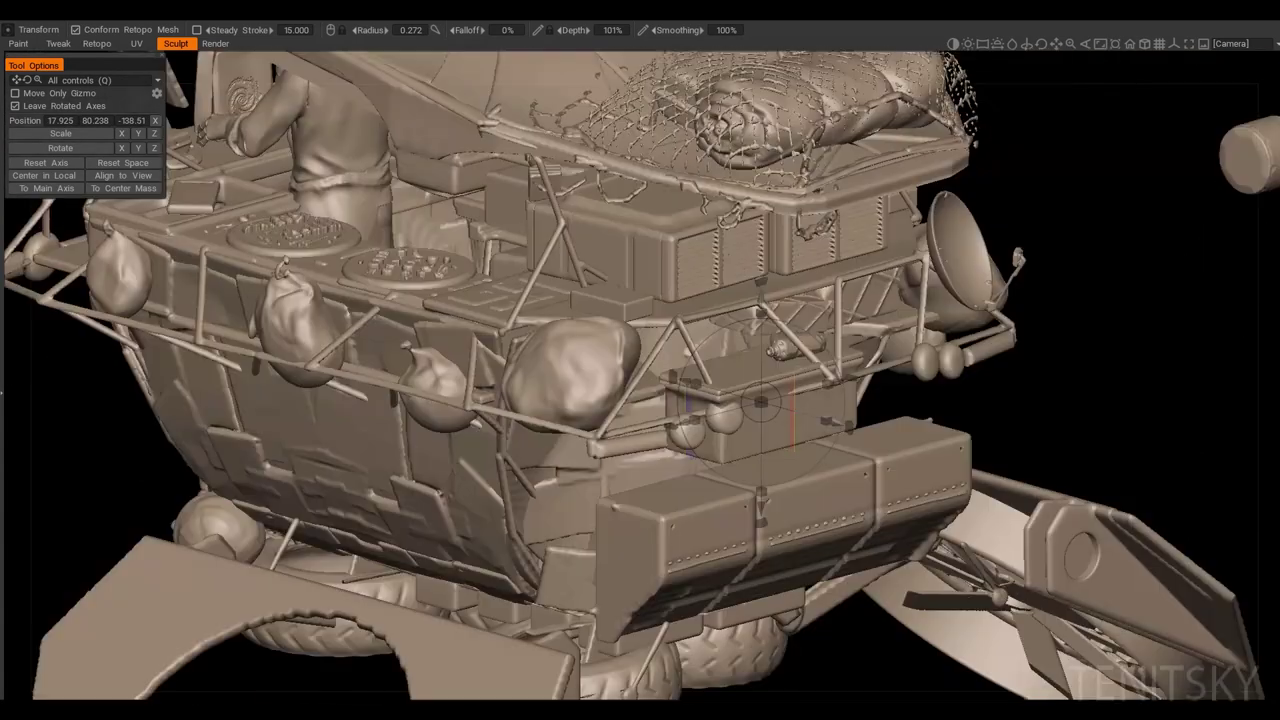
key("e")
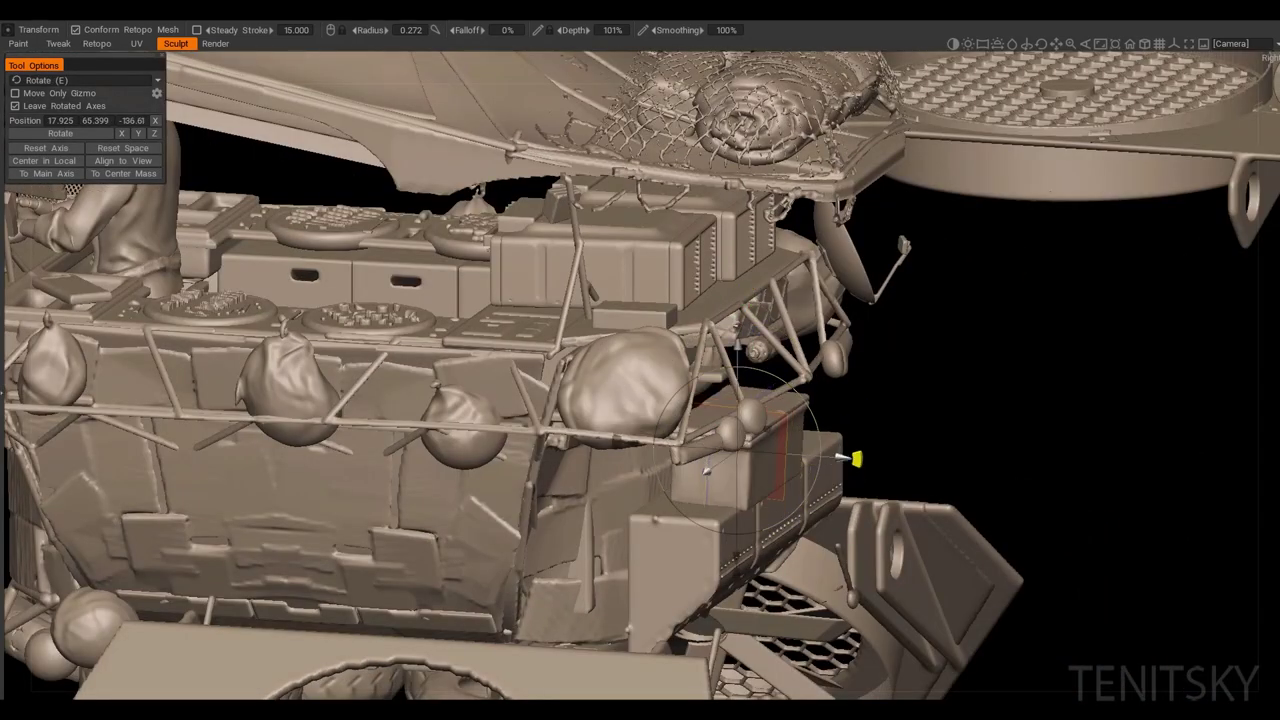
key("w")
key("Escape")
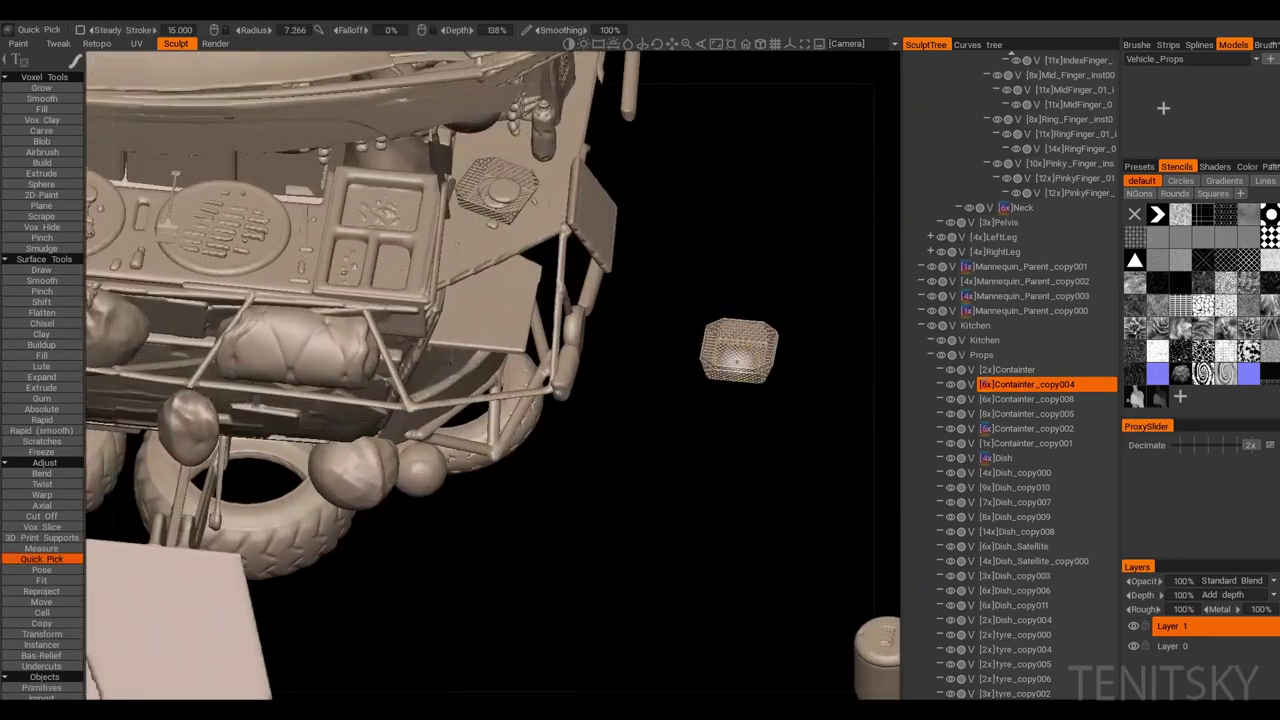
Step: Pick Tray_copy000 and move it onto the vehicle's side beside the dish
left_click(740, 350)
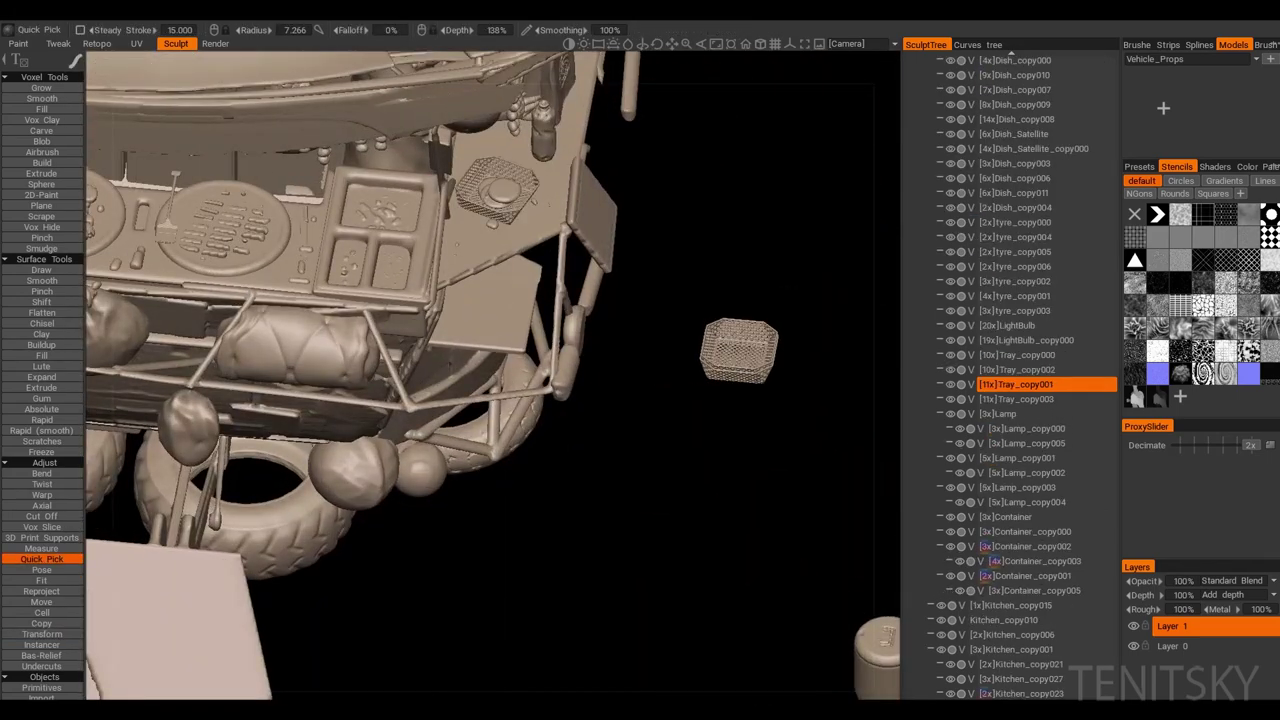
left_click(740, 350)
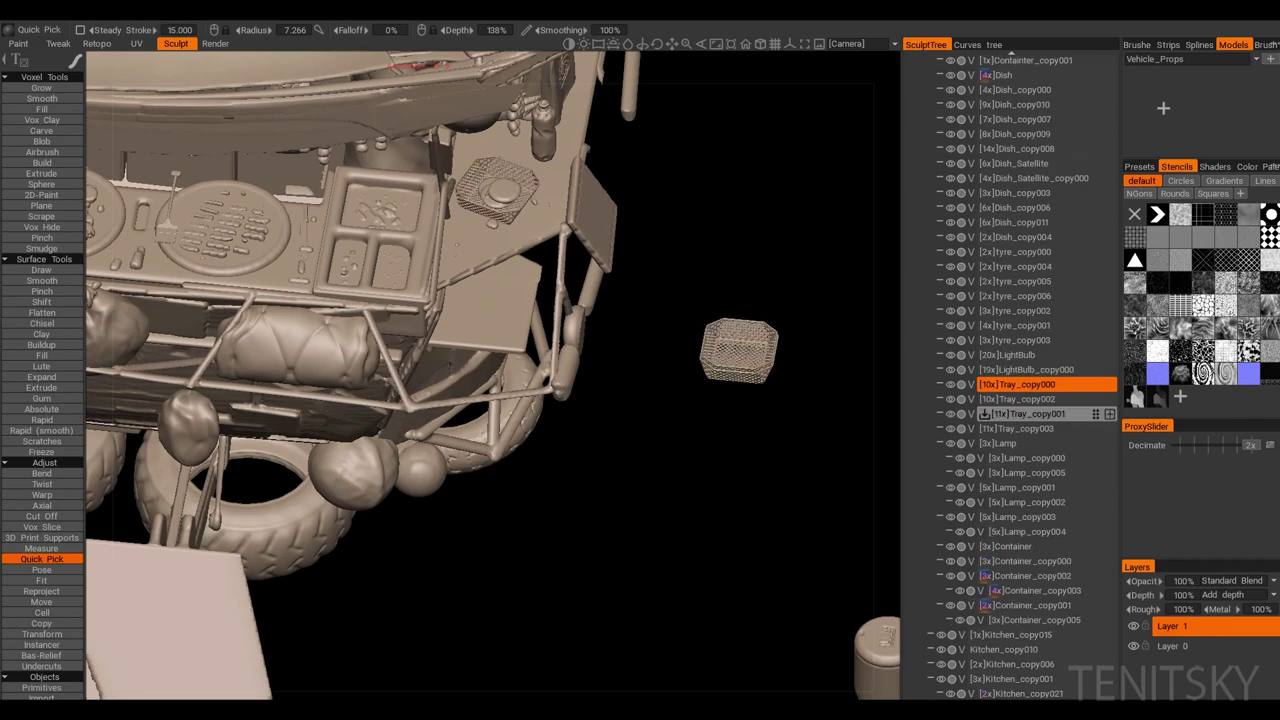
key("t")
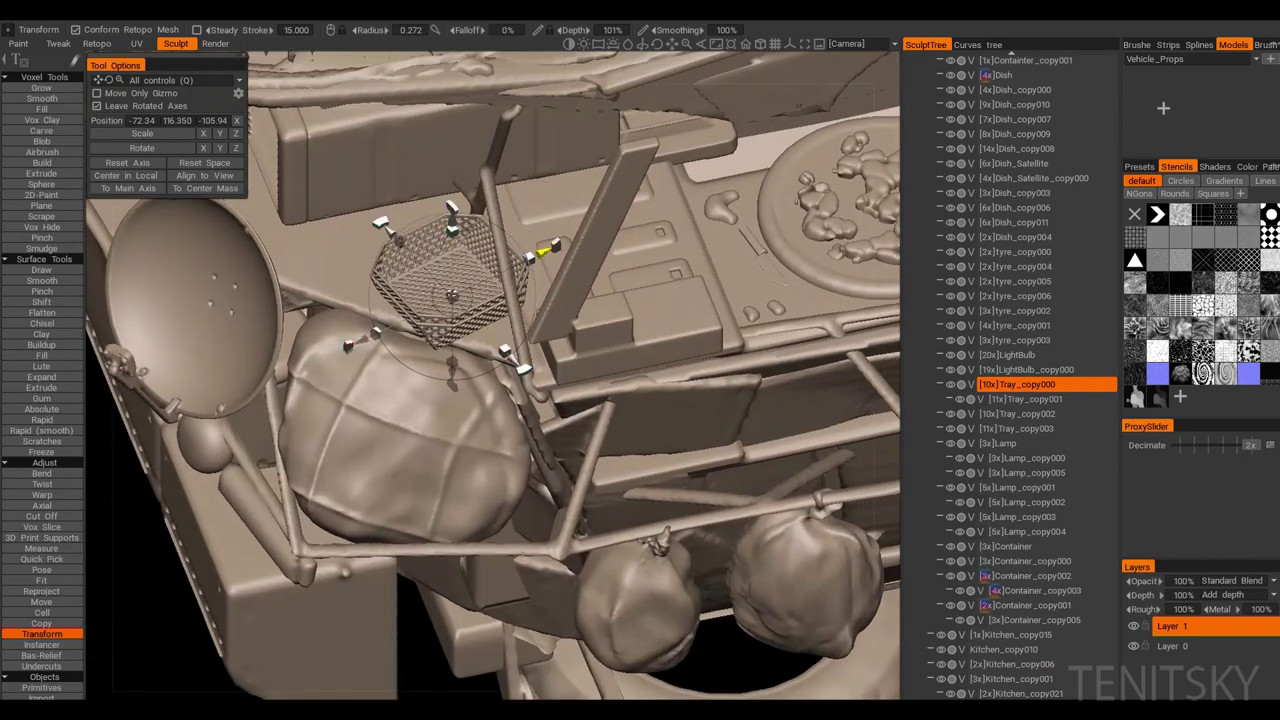
left_click(41, 559)
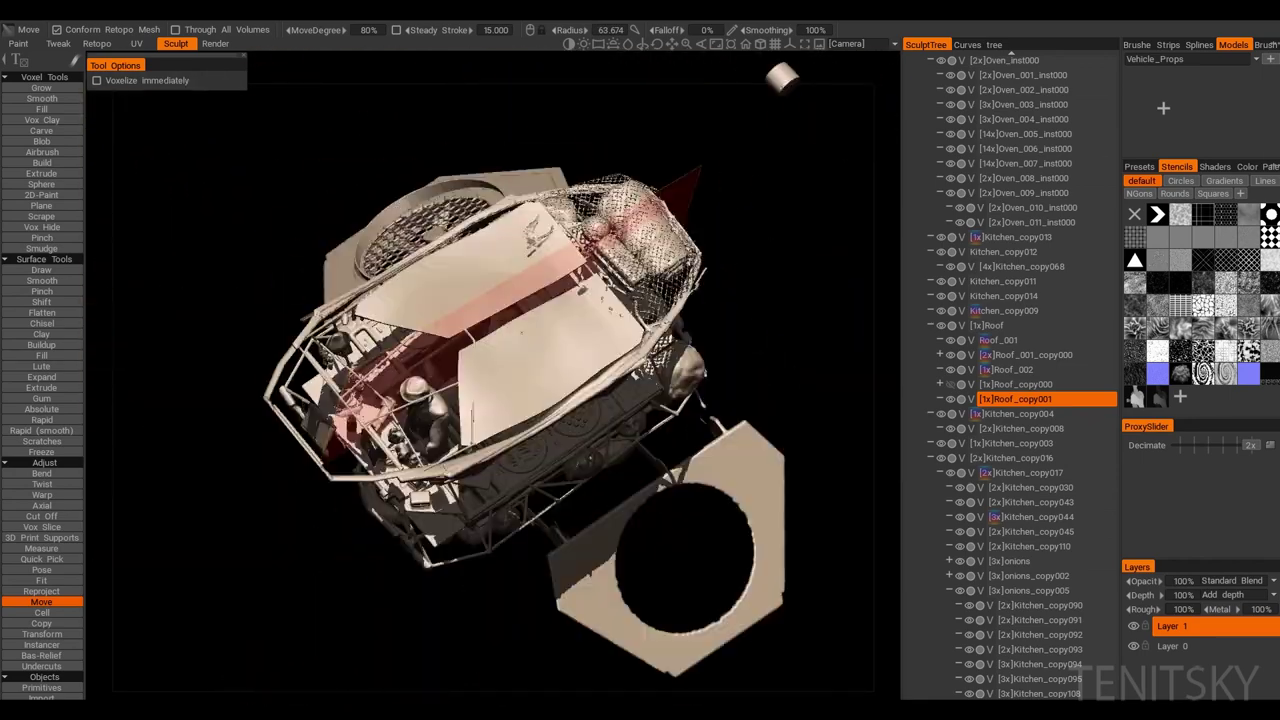
Step: Select Roof_copy002 and patch its holes with a small Smooth brush and Vox Hide
left_click(1015, 384)
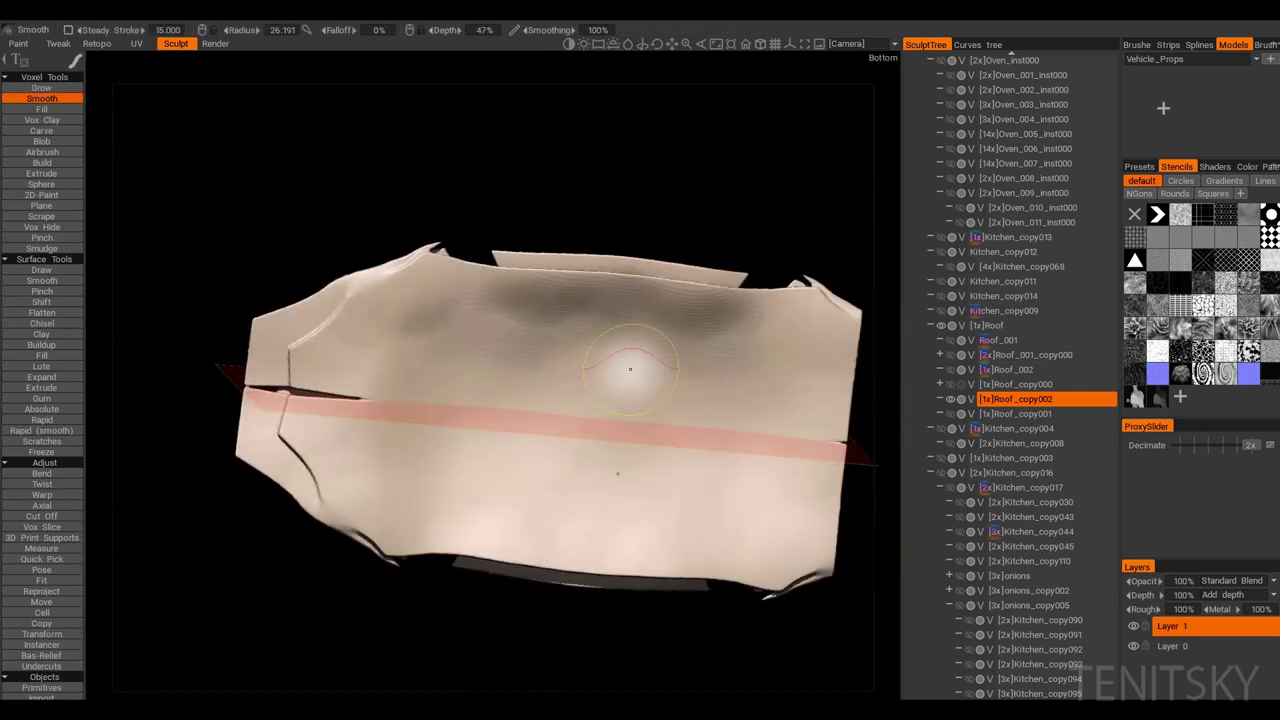
mouse_move(630, 369)
right_mouse_down()
mouse_move(491, 351)
mouse_move(505, 375)
mouse_move(539, 380)
right_mouse_up()
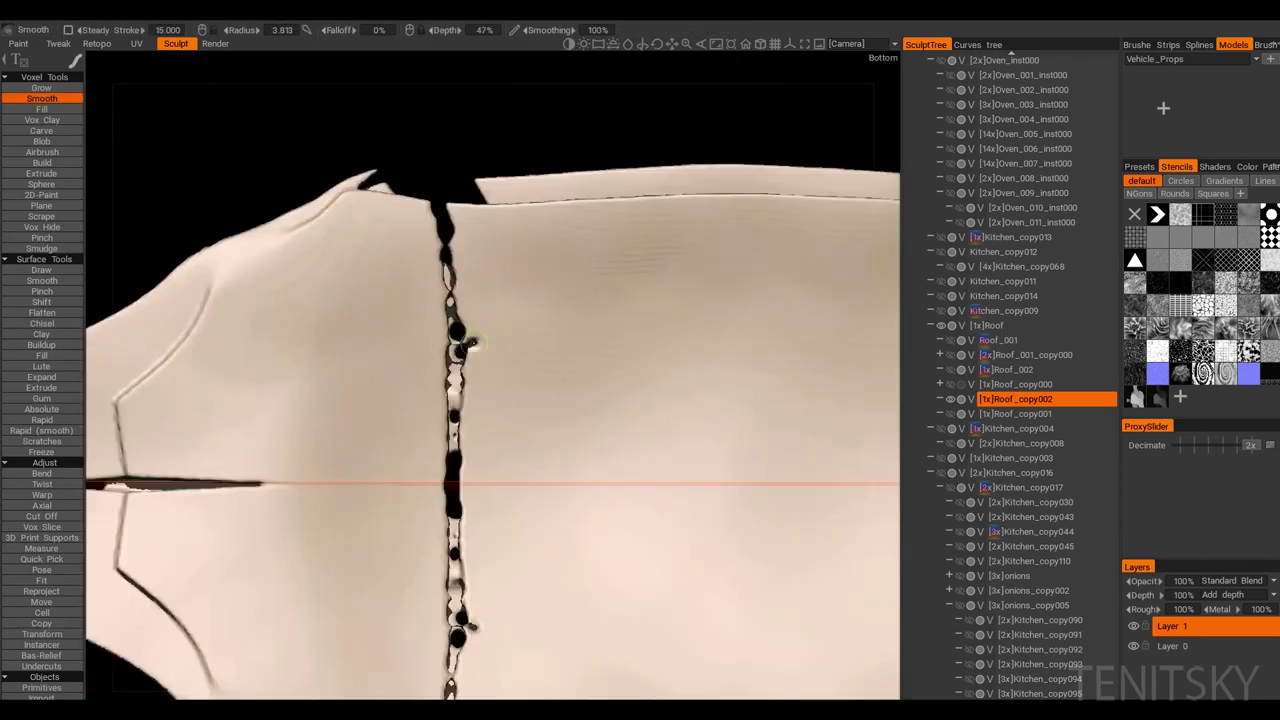
right_click_drag(463, 347, 420, 180)
right_click_drag(540, 240, 480, 392)
key("h")
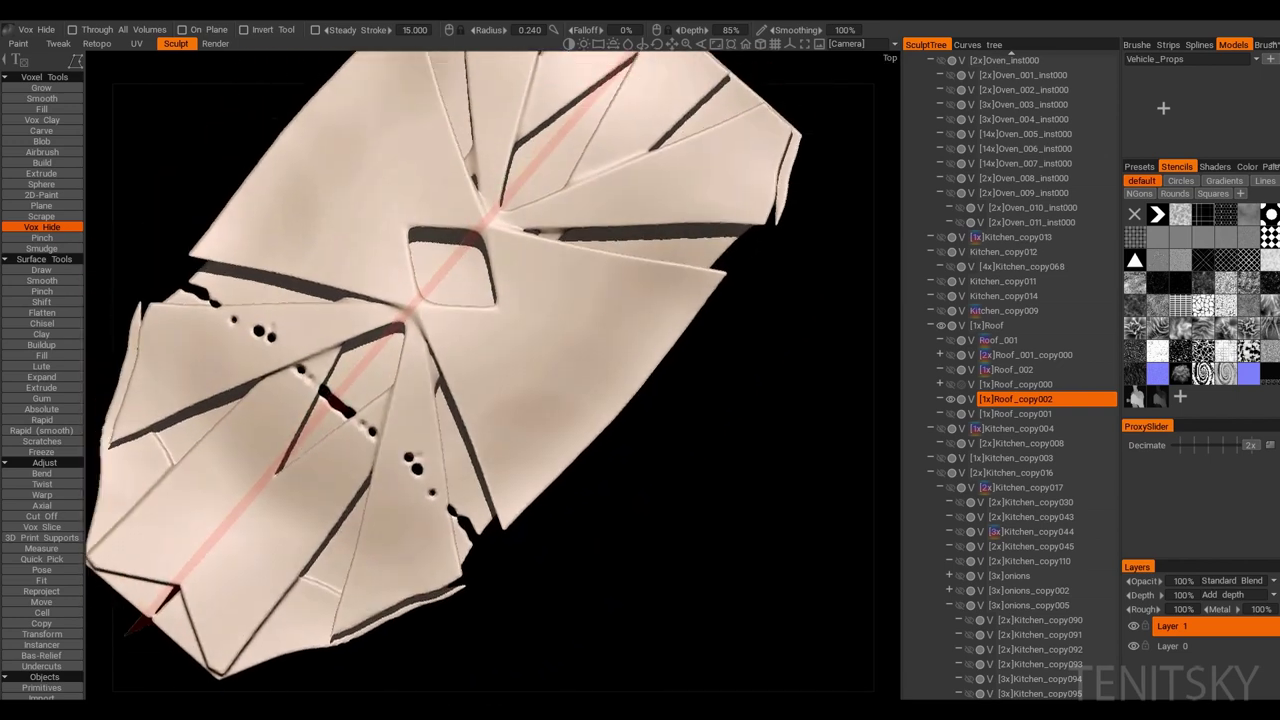
right_click_drag(253, 192, 491, 213)
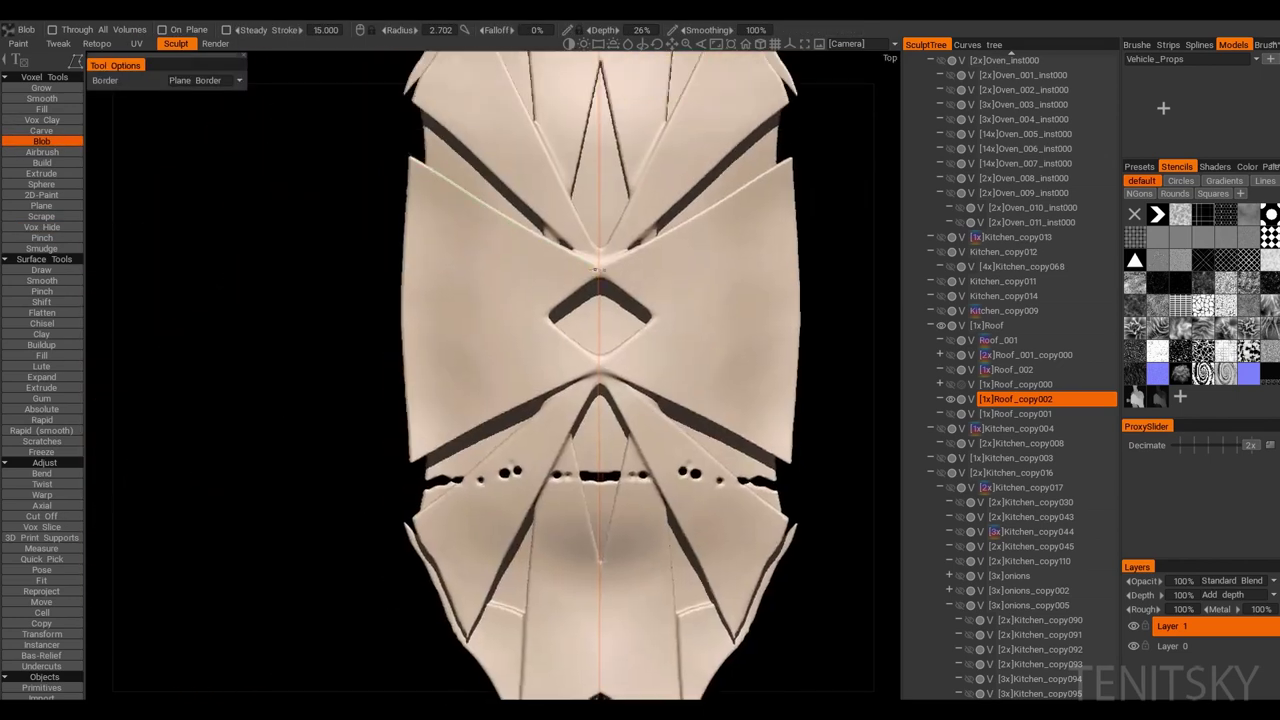
right_click_drag(418, 347, 195, 242)
scroll(42, 480, "down", 5)
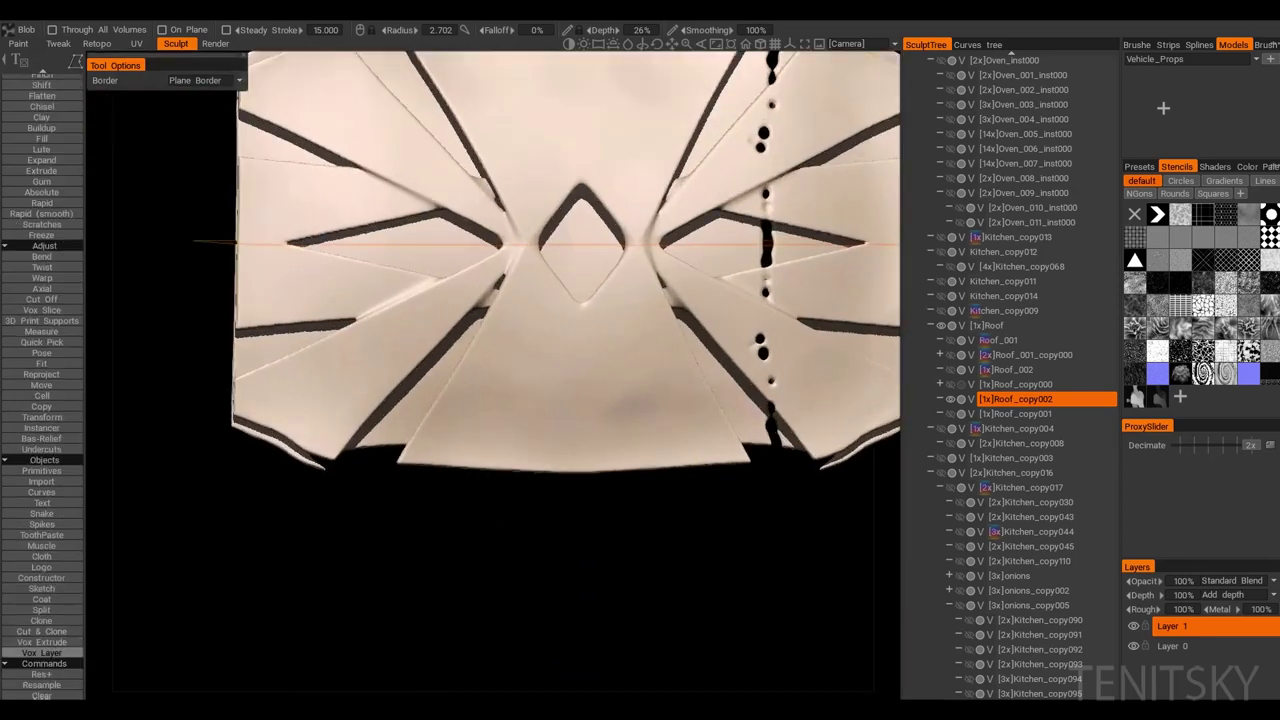
Step: With Vox Layer, select the roof panel's central bow-tie faces from a straight top view
left_click(41, 652)
right_click_drag(488, 290, 691, 394)
right_click_drag(460, 365, 502, 385)
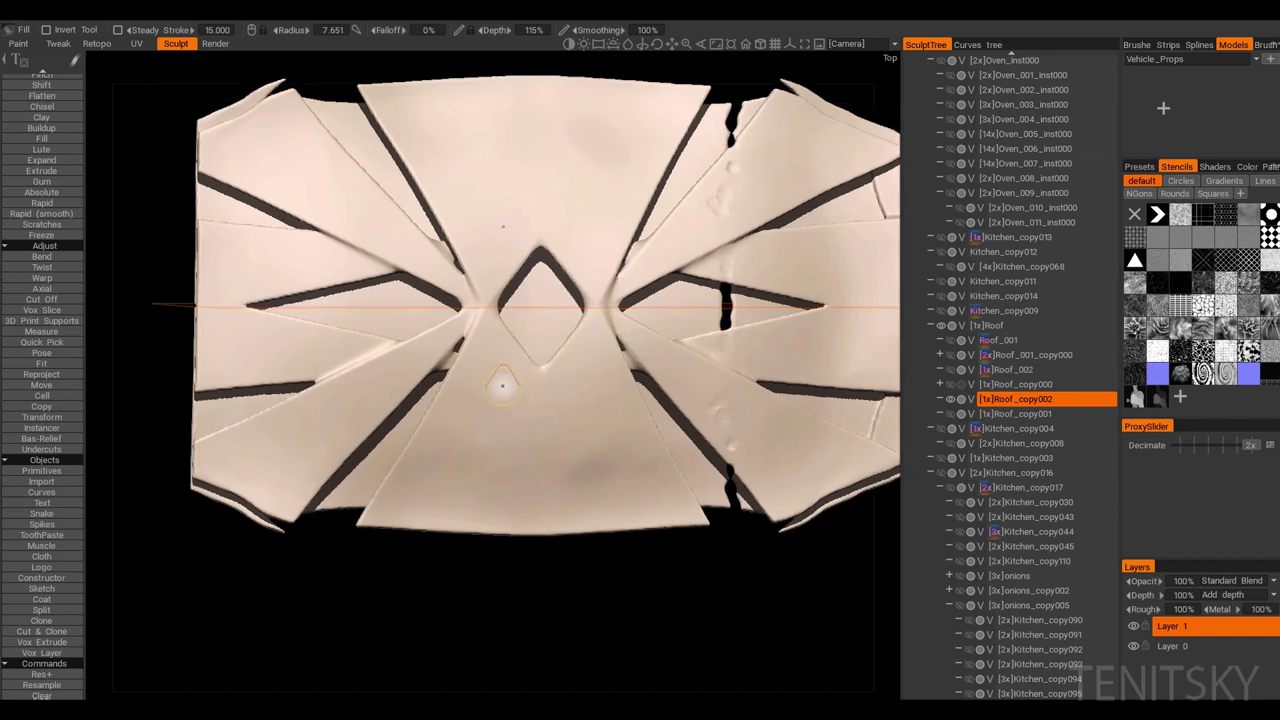
key("s")
left_click_drag(430, 400, 382, 428)
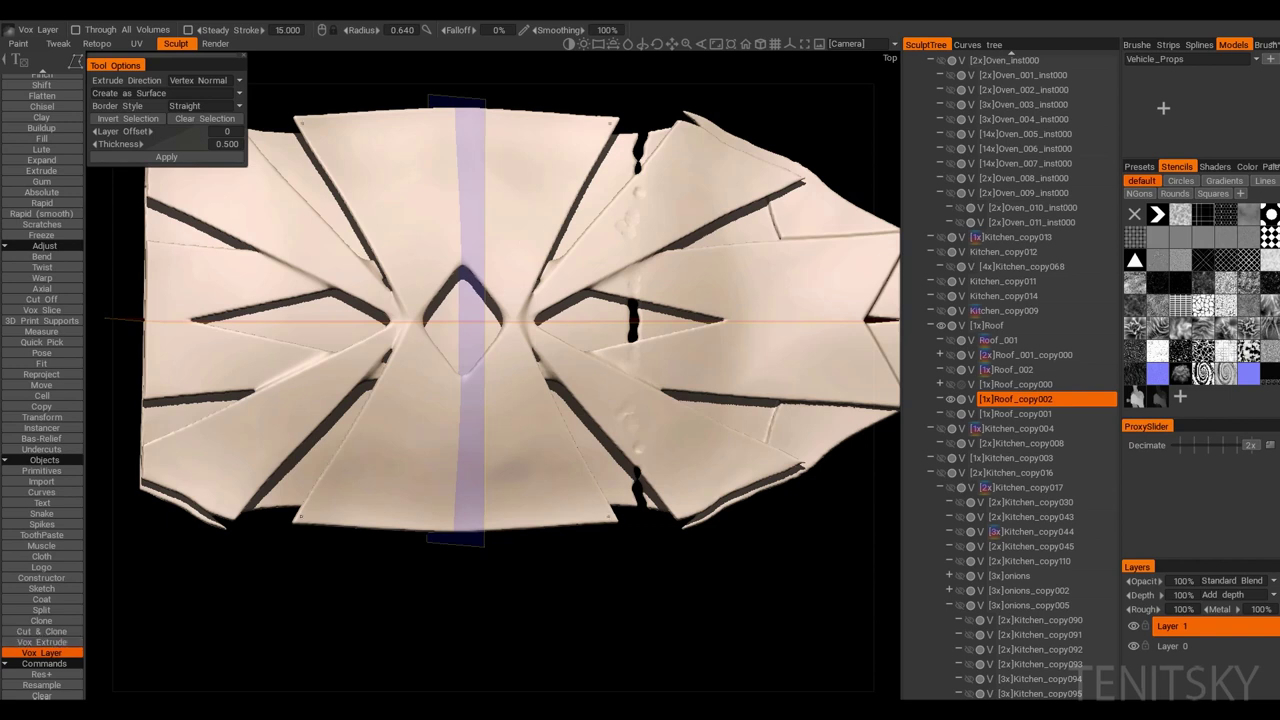
left_click_drag(470, 380, 470, 250)
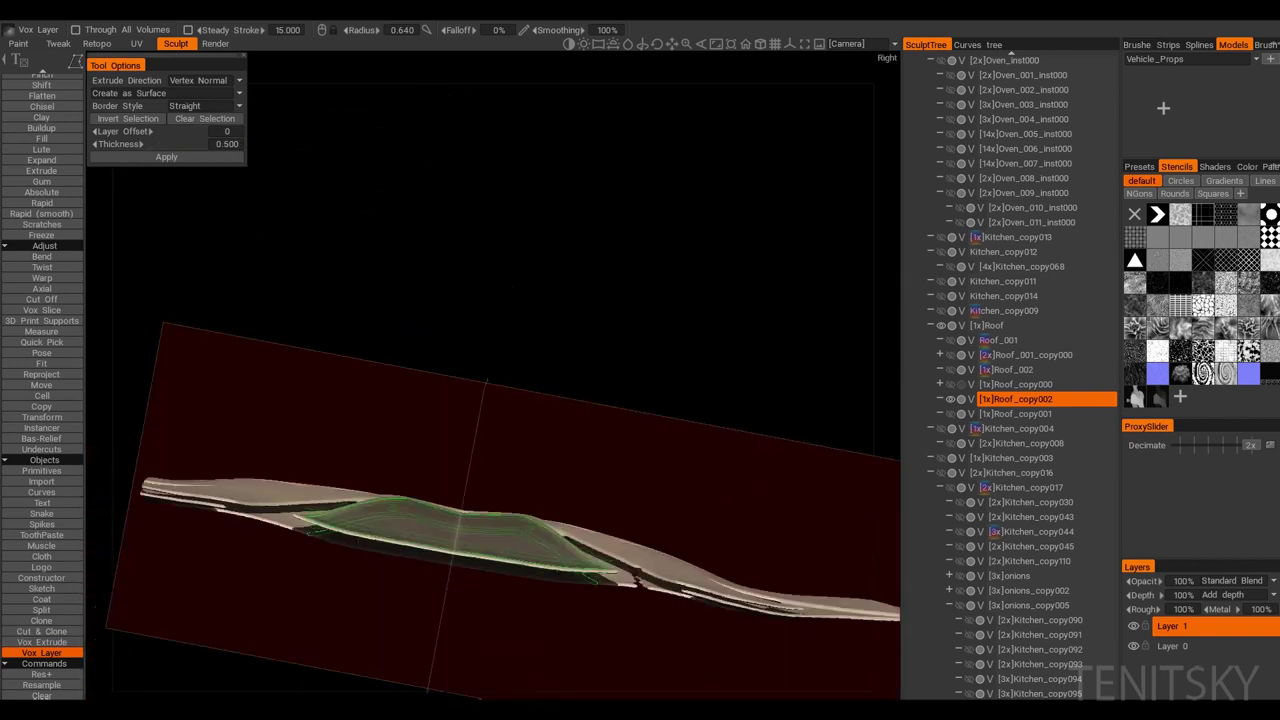
key("Home")
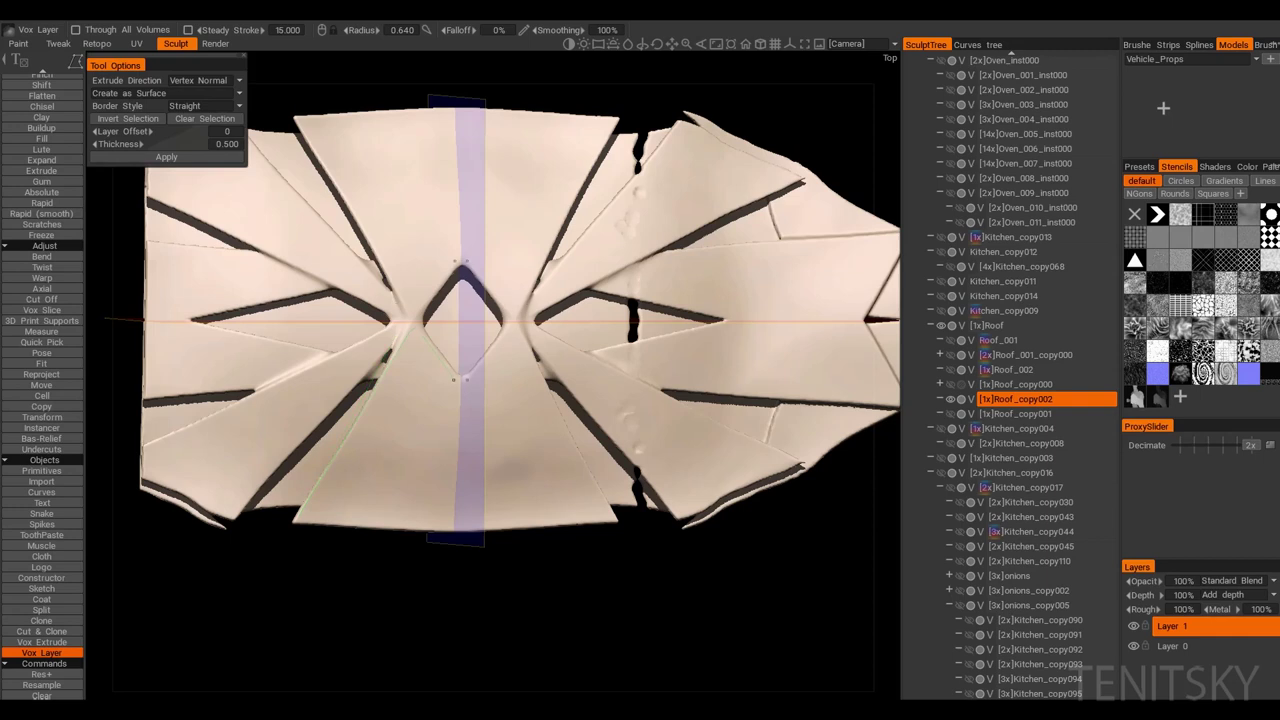
left_click(400, 400)
left_click_drag(470, 380, 470, 340)
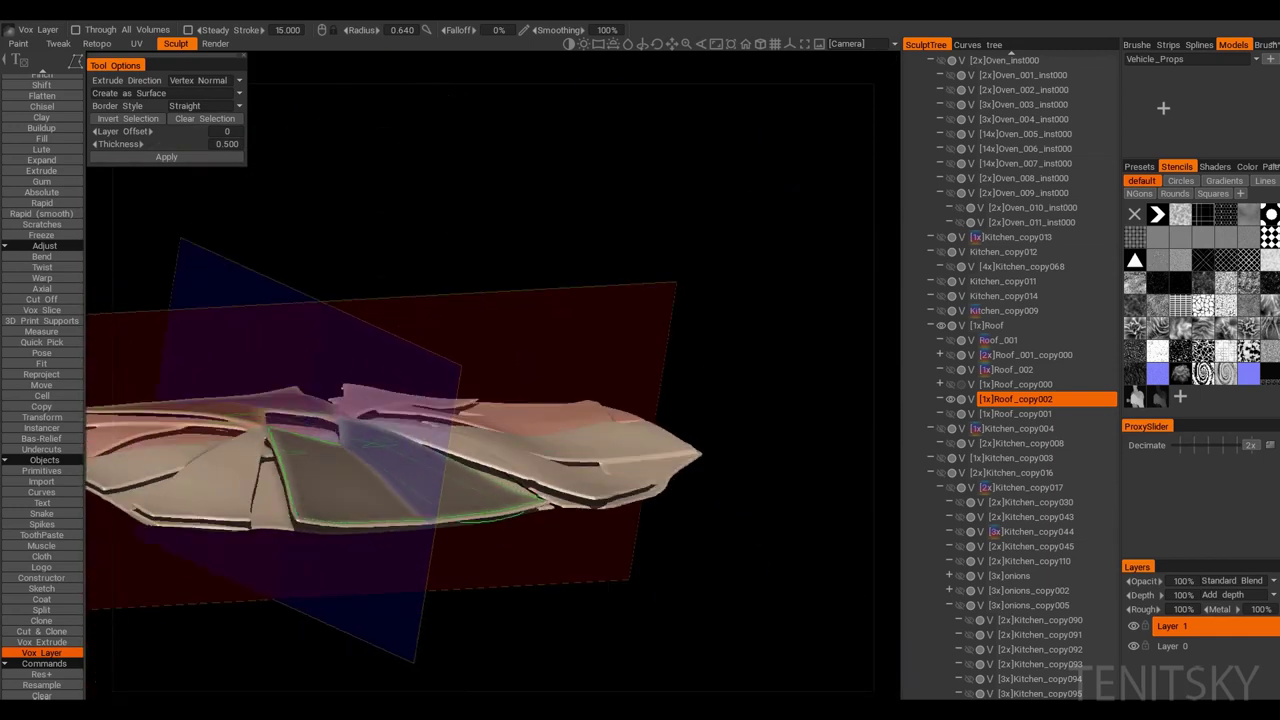
key("Home")
Step: Apply the selected central faces as the new Roof_copy003 surface layer
key("Return")
key("Return")
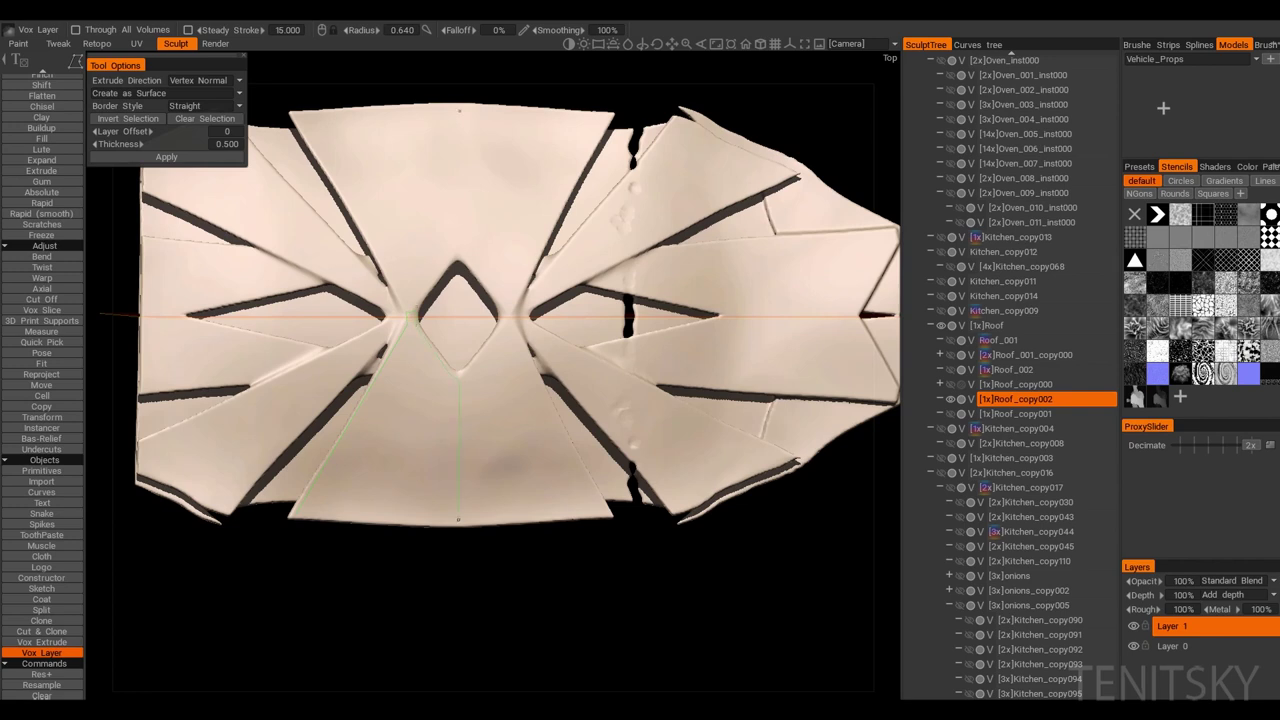
left_click_drag(470, 380, 520, 330)
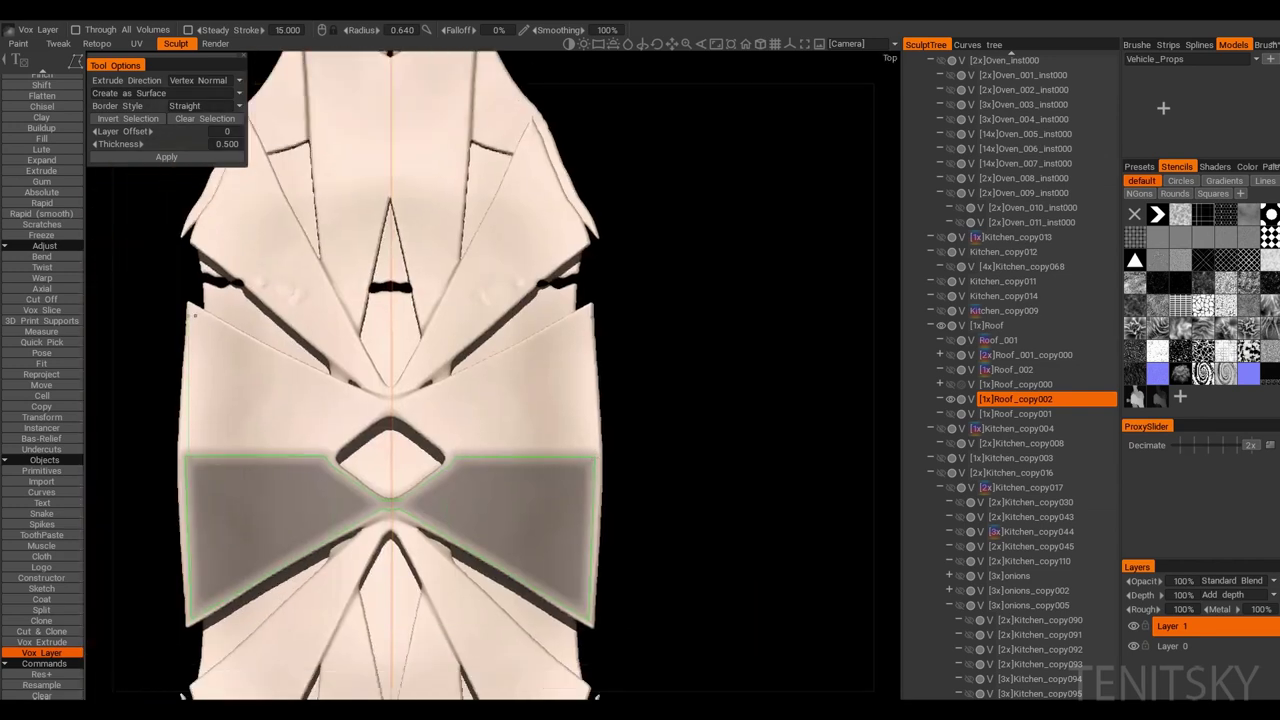
left_click_drag(470, 380, 520, 340)
left_click_drag(470, 380, 520, 330)
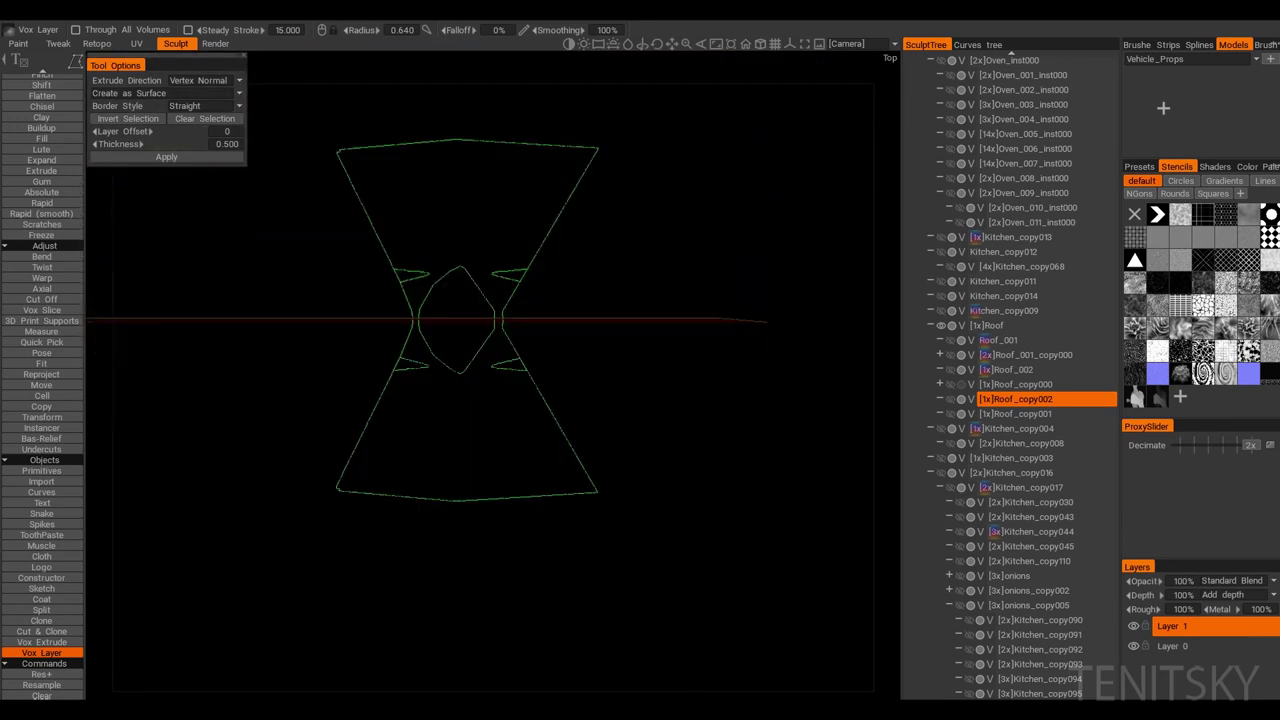
left_click(166, 157)
Step: Finish rotating the roof piece over the cart frame and switch to the Move brush
left_click(1015, 399)
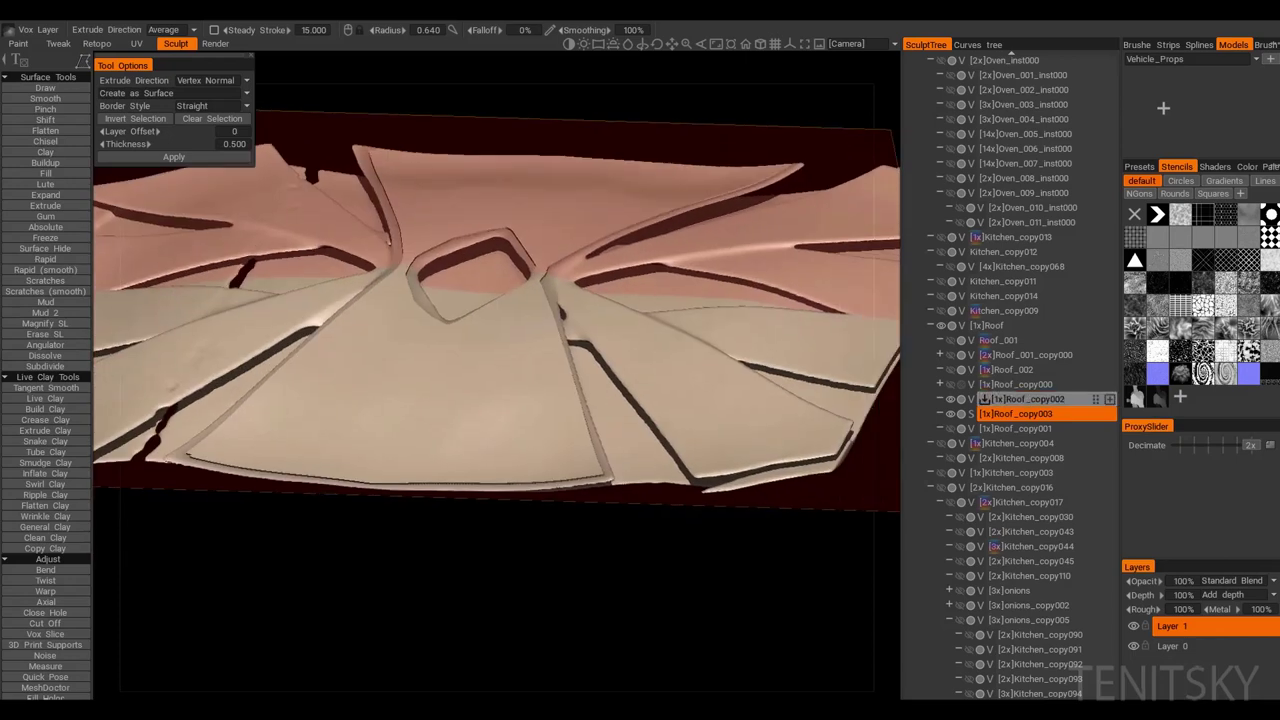
left_click_drag(470, 380, 520, 320)
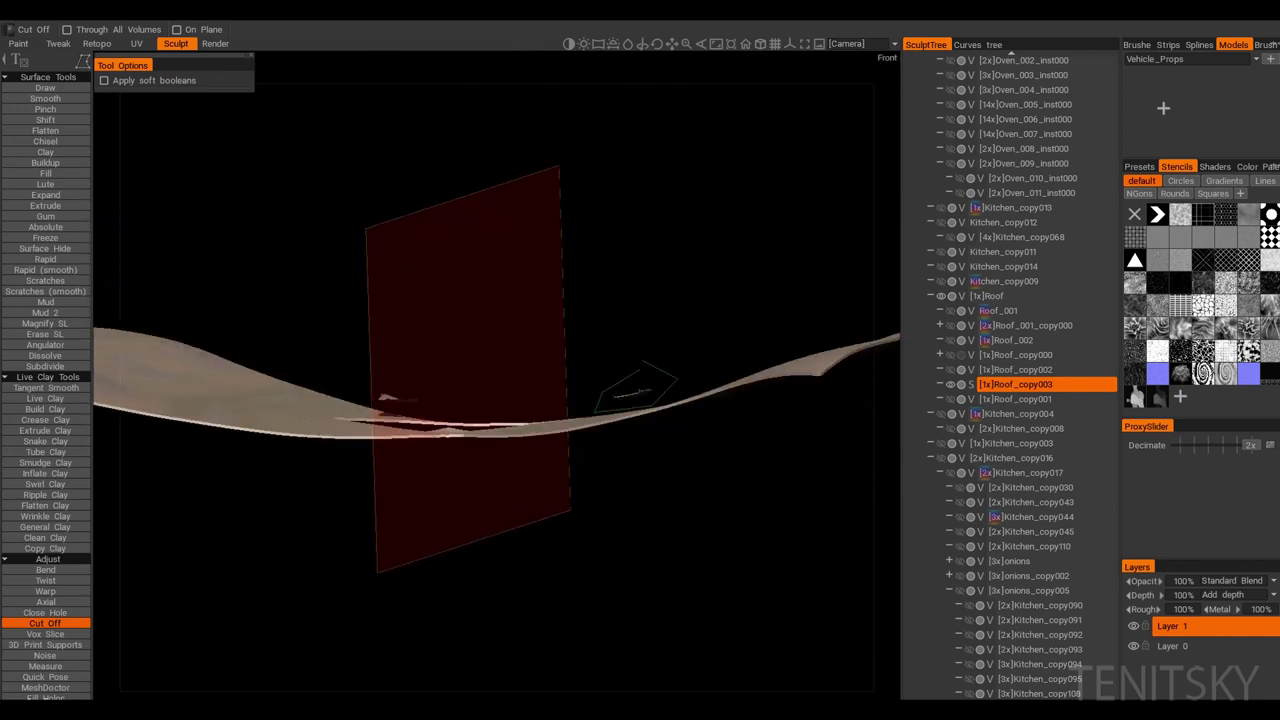
key("shift")
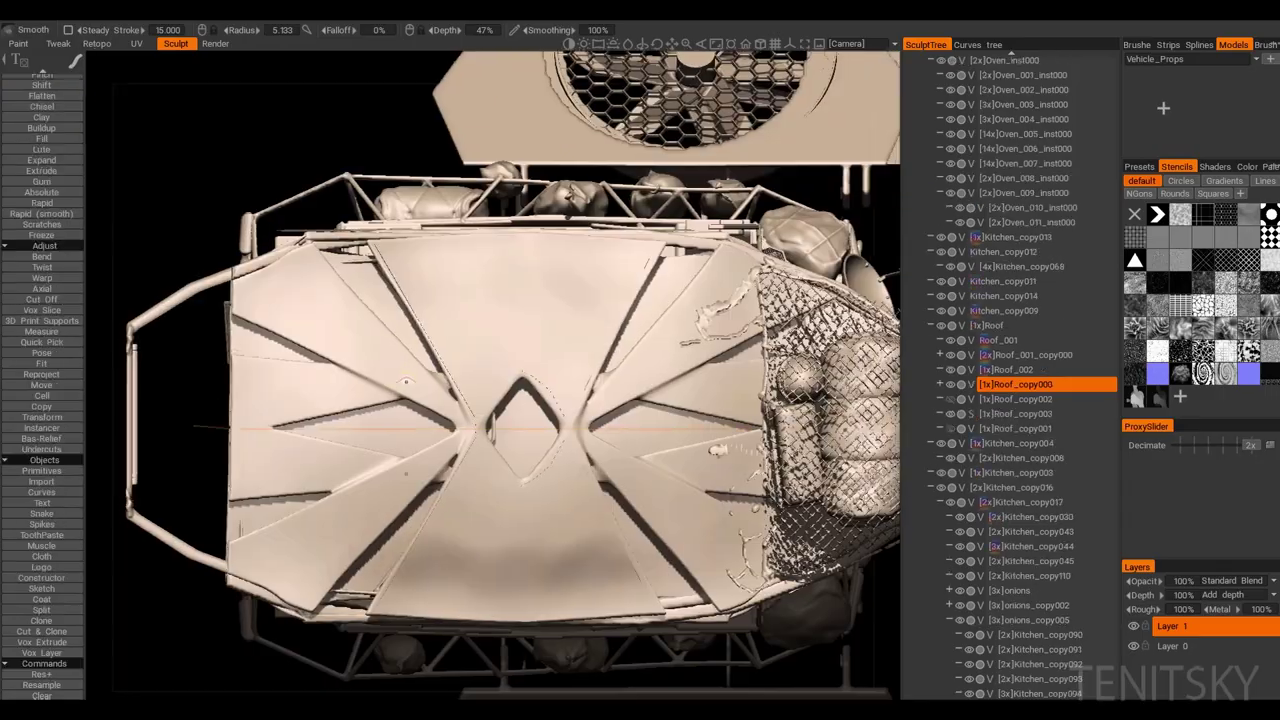
key("t")
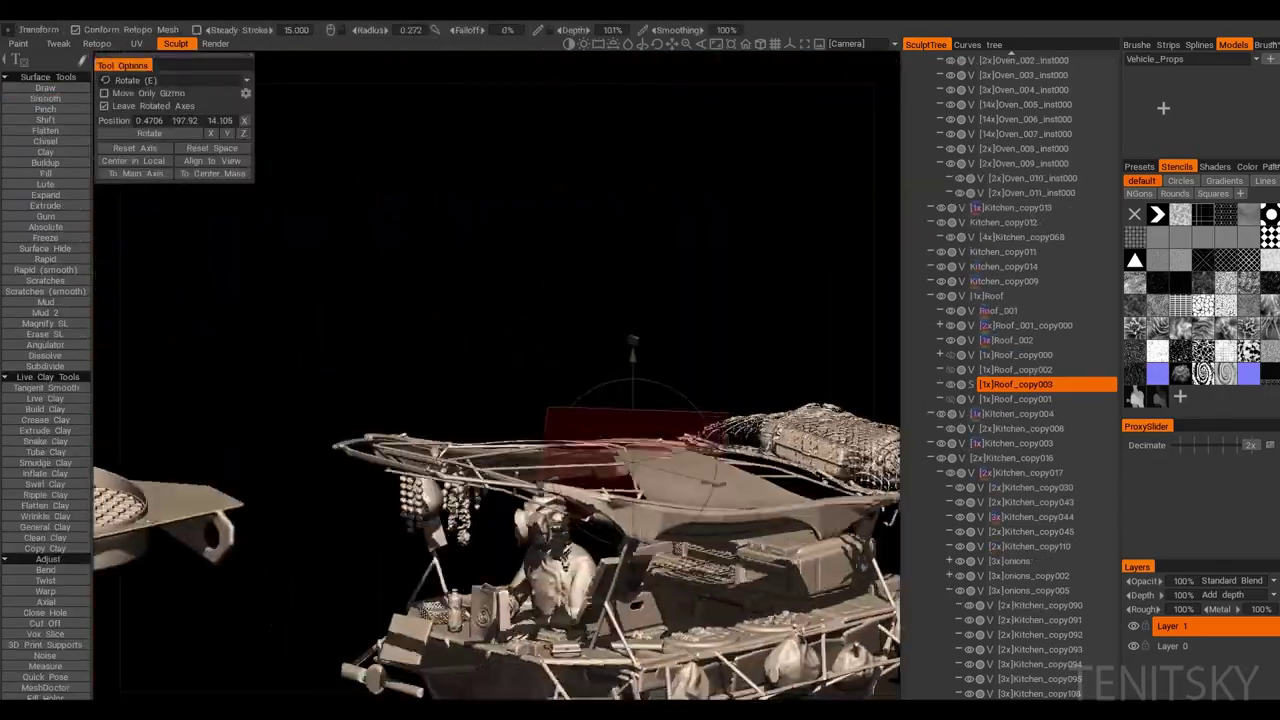
left_click(1030, 428)
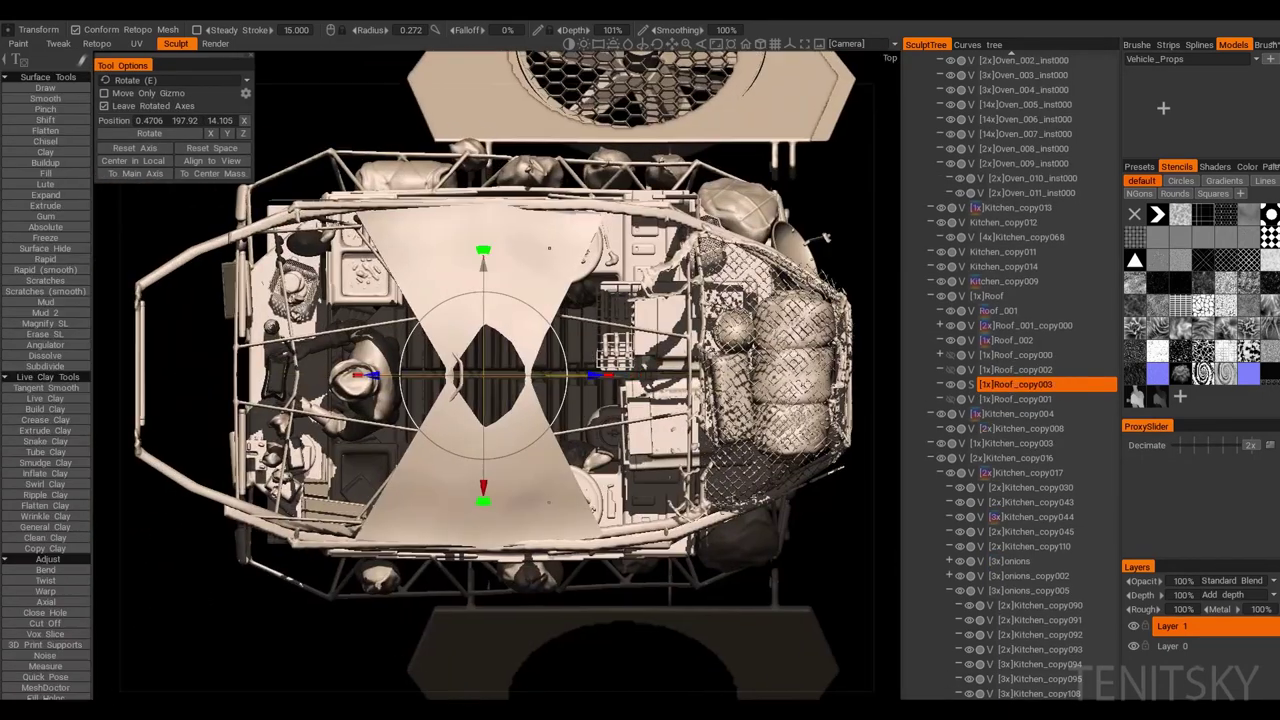
key("m")
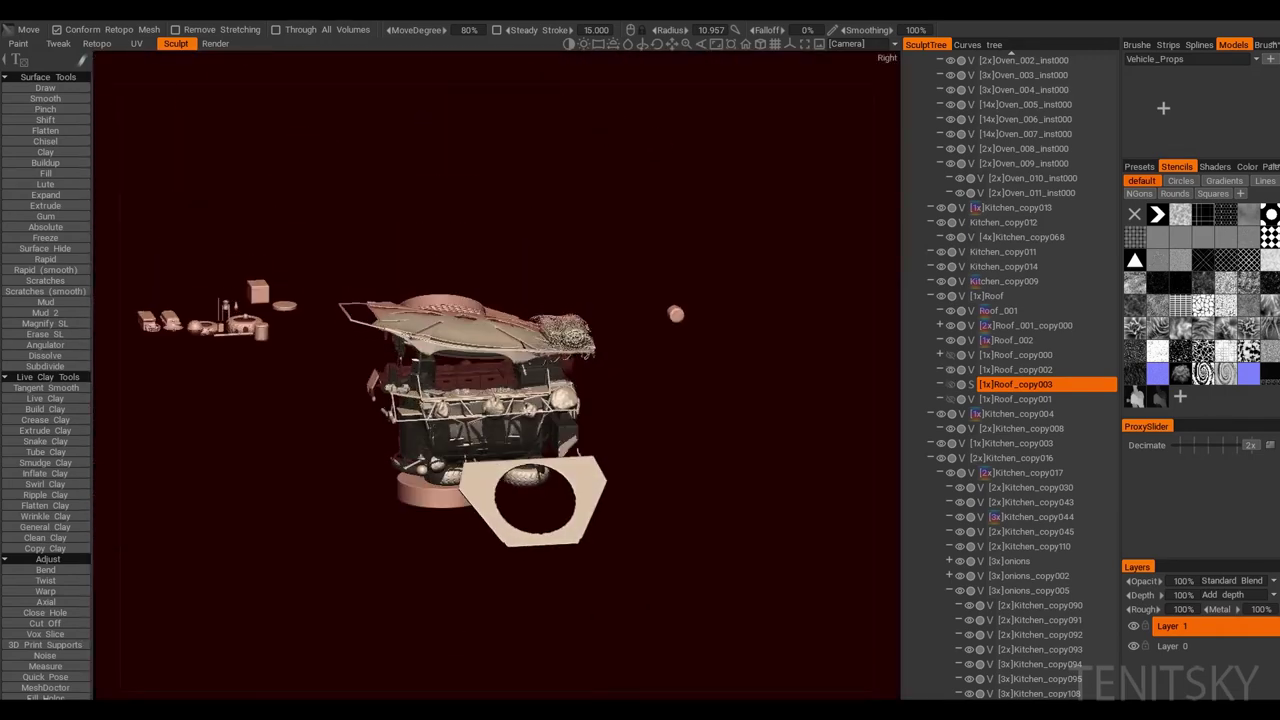
Step: Select Roof_copy002 and apply Vox Layer to extract the four marked wedges as Roof_copy004
left_click(1015, 369)
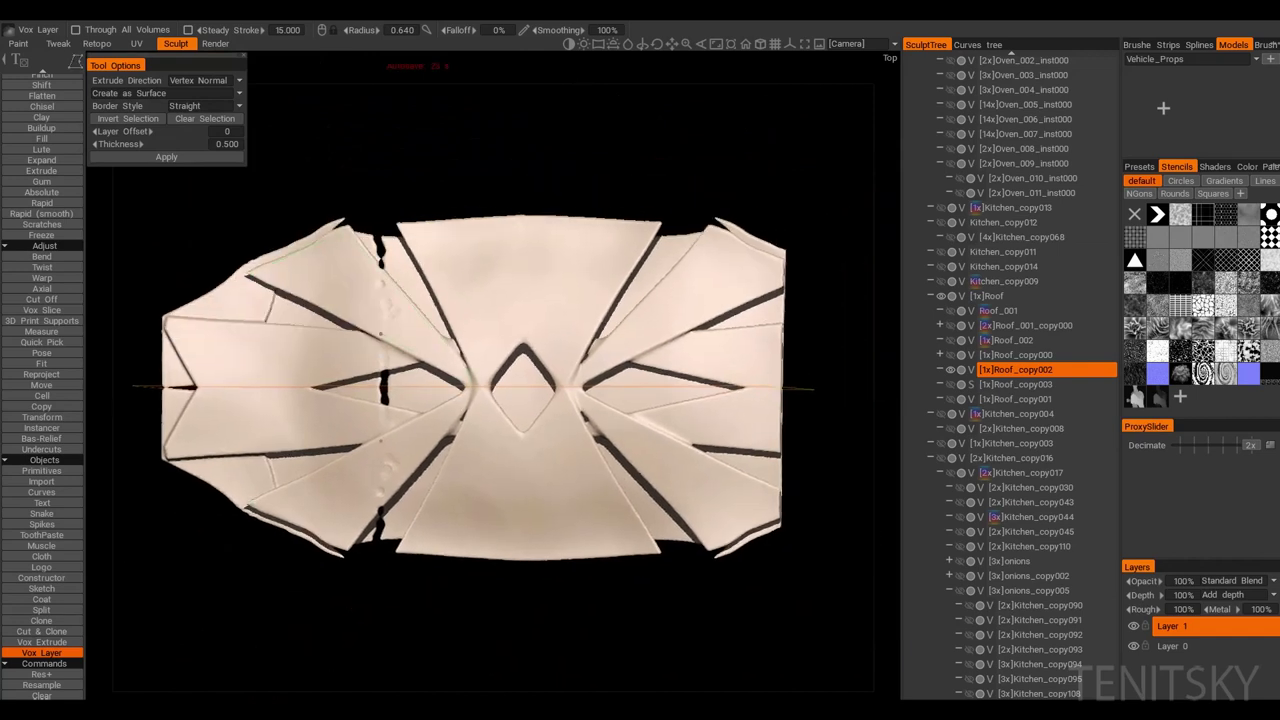
scroll(424, 594, "up", 2)
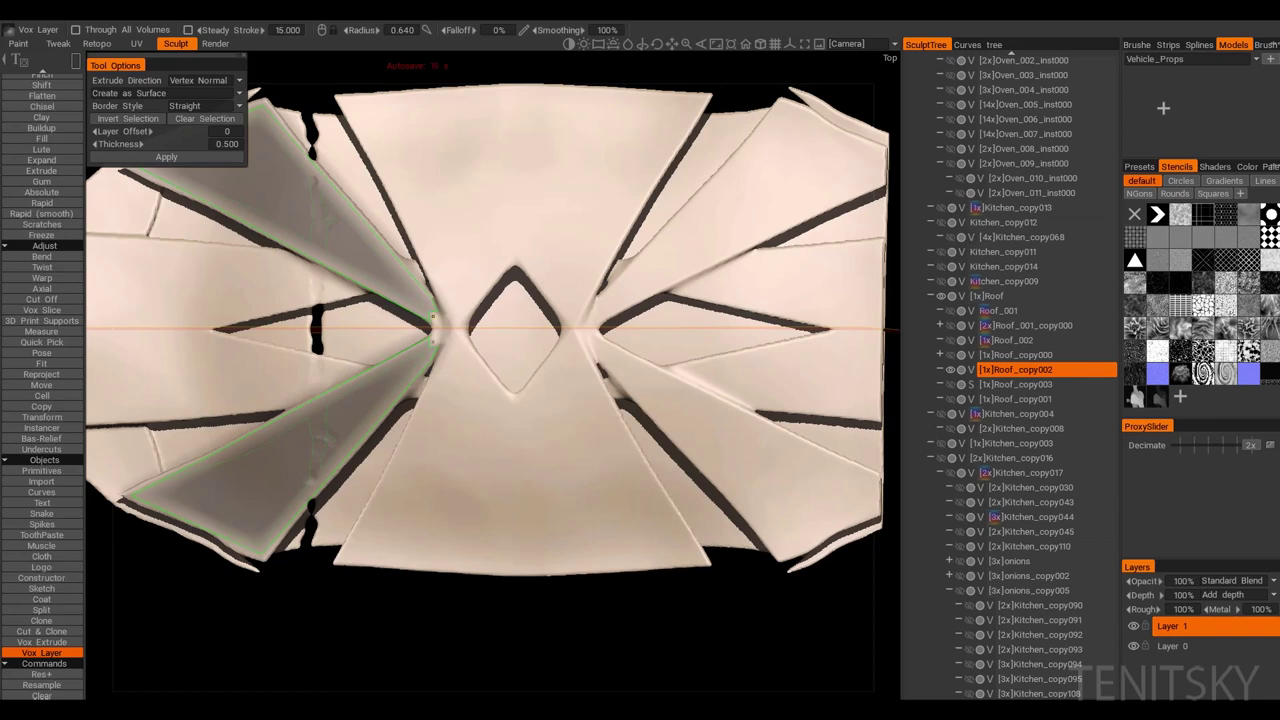
middle_click_drag(443, 322, 400, 360)
scroll(430, 387, "down", 1)
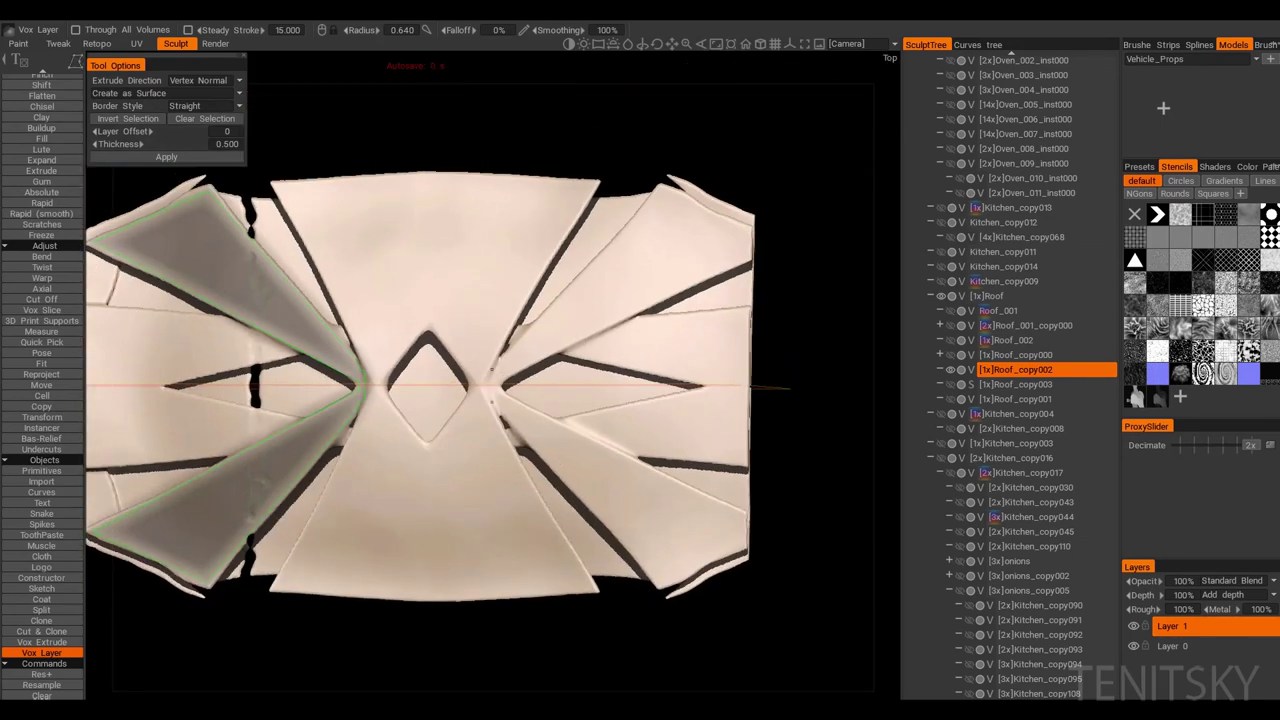
middle_click_drag(490, 370, 518, 367)
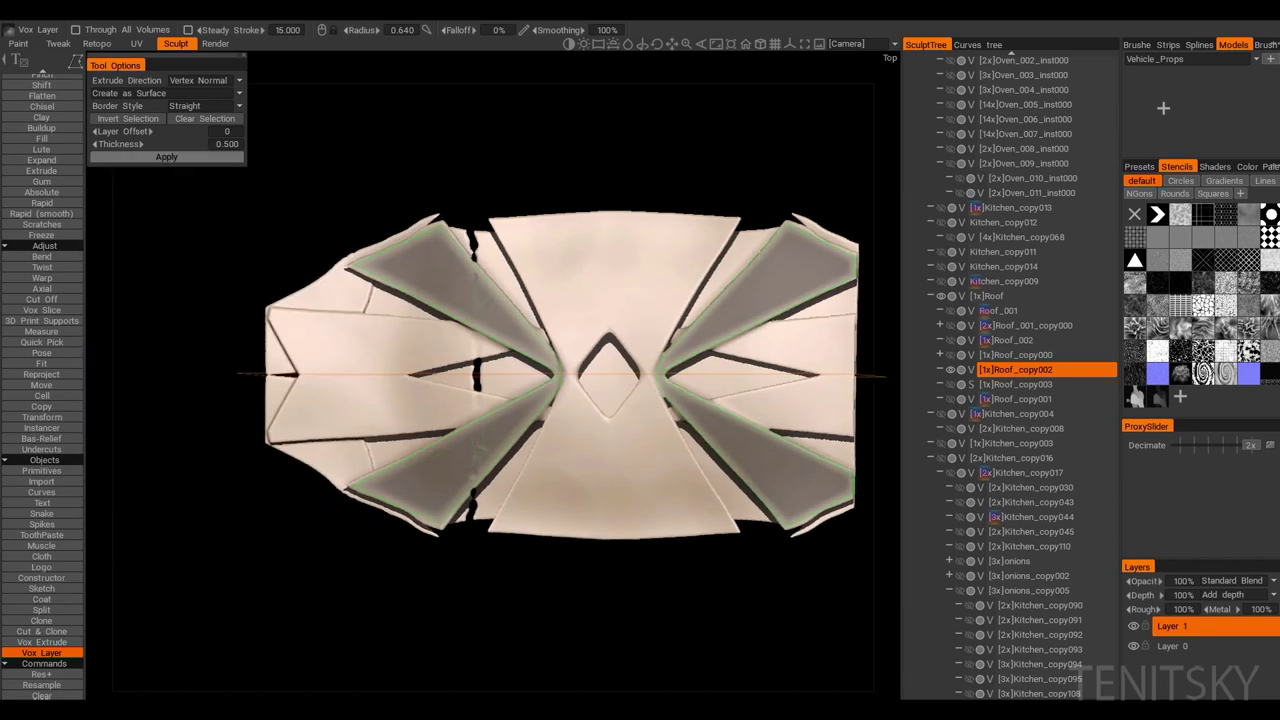
left_click(166, 157)
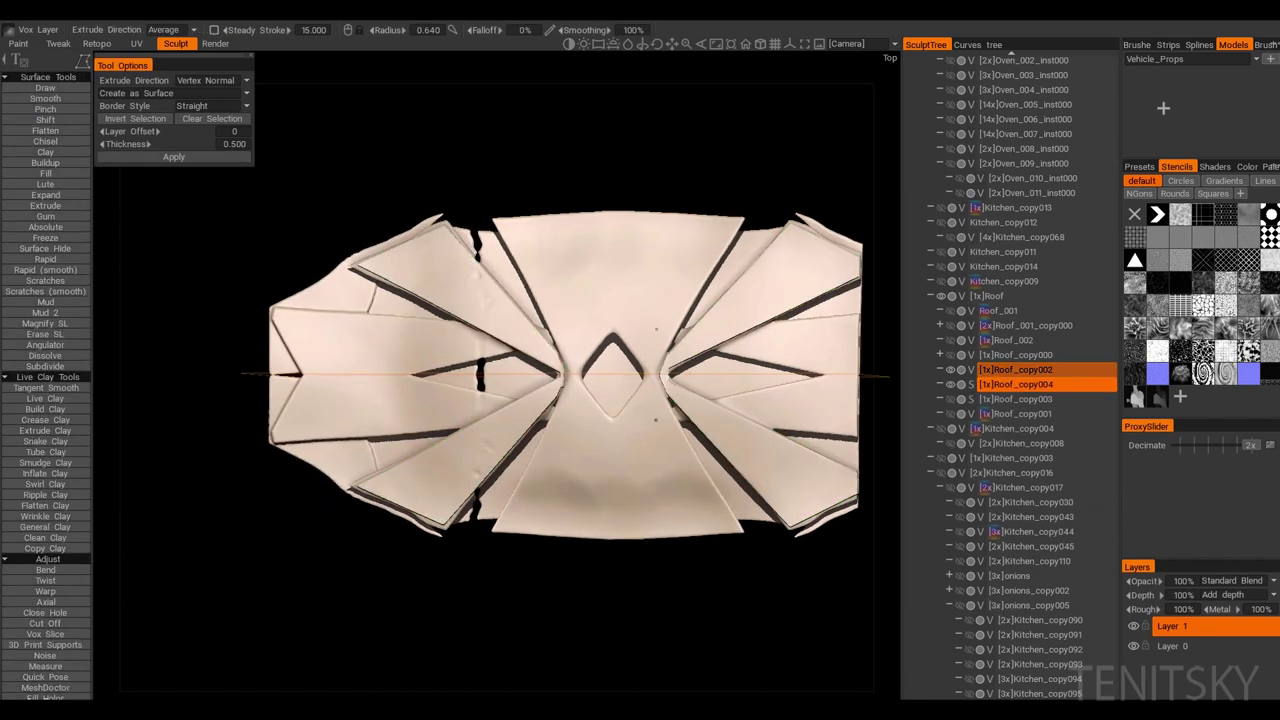
Step: Hide Roof_copy002, inspect the new wedge layer, and choose Cut Off
middle_click_drag(260, 380, 312, 405)
left_click(951, 369)
middle_click_drag(500, 400, 592, 336)
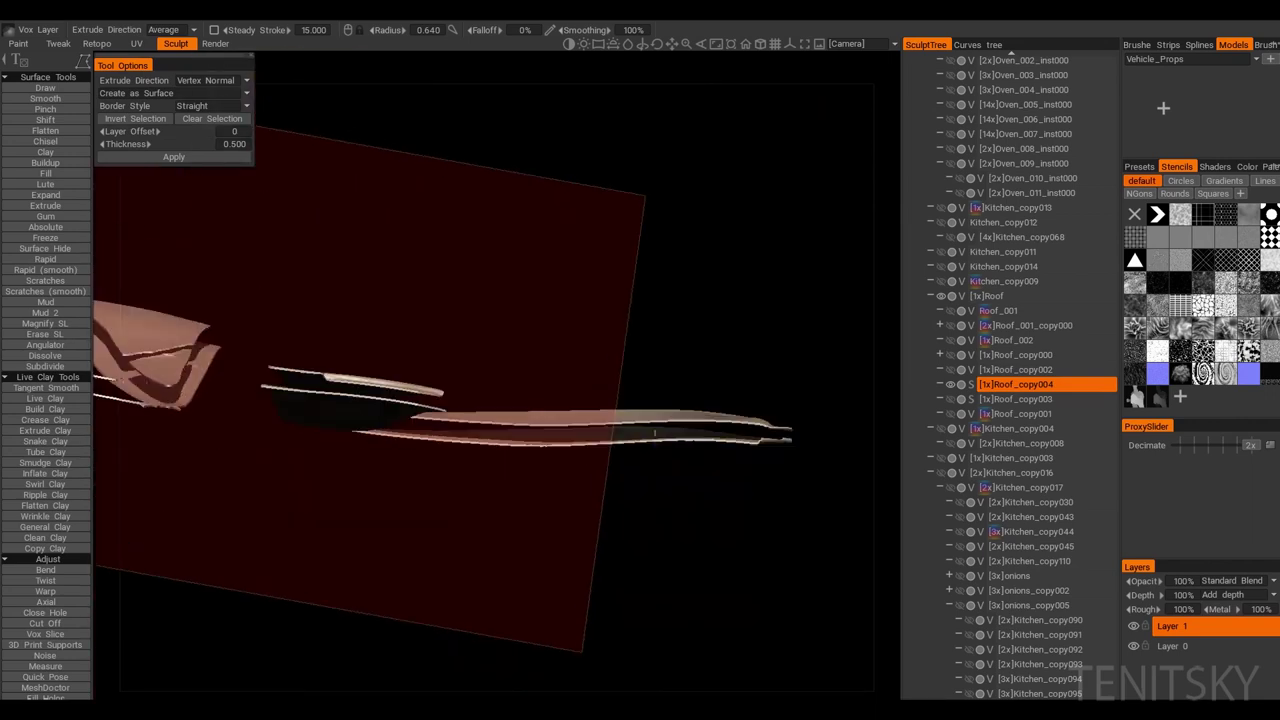
left_click(45, 623)
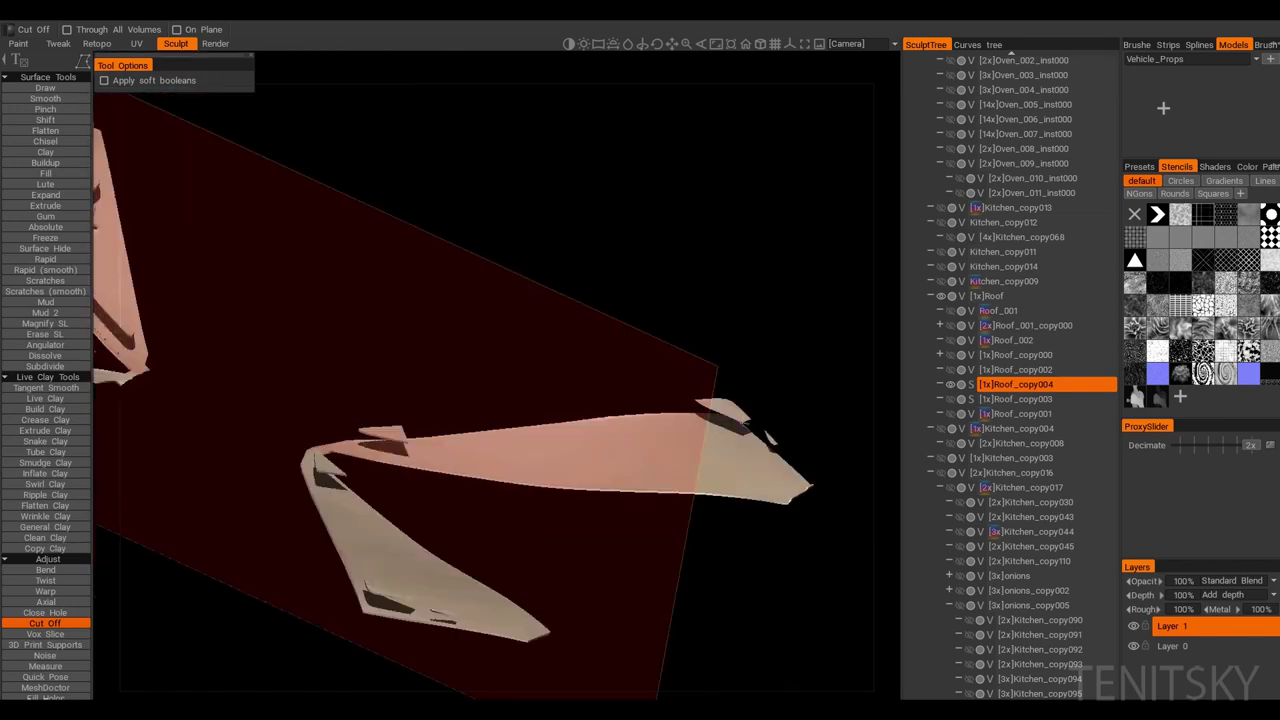
Step: Trim Roof_copy004's wedges with Cut Off lasso cuts from several angles, then smooth them
left_click(45, 98)
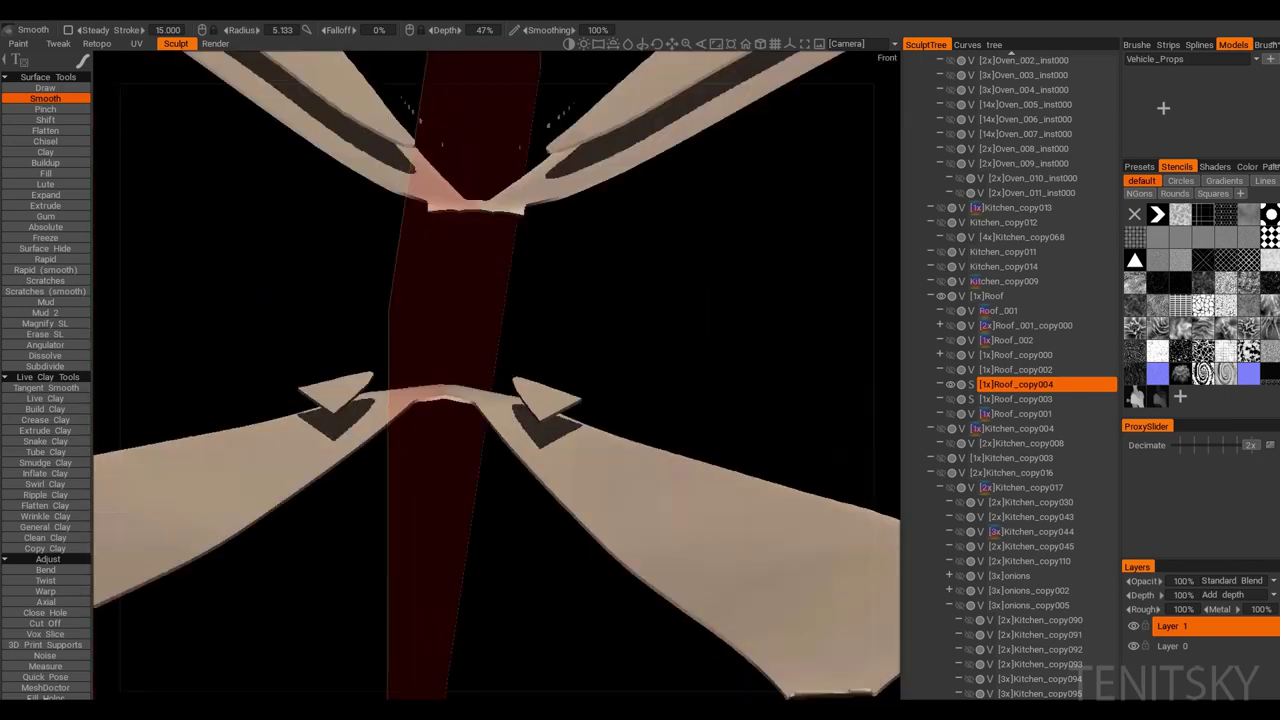
left_click(45, 623)
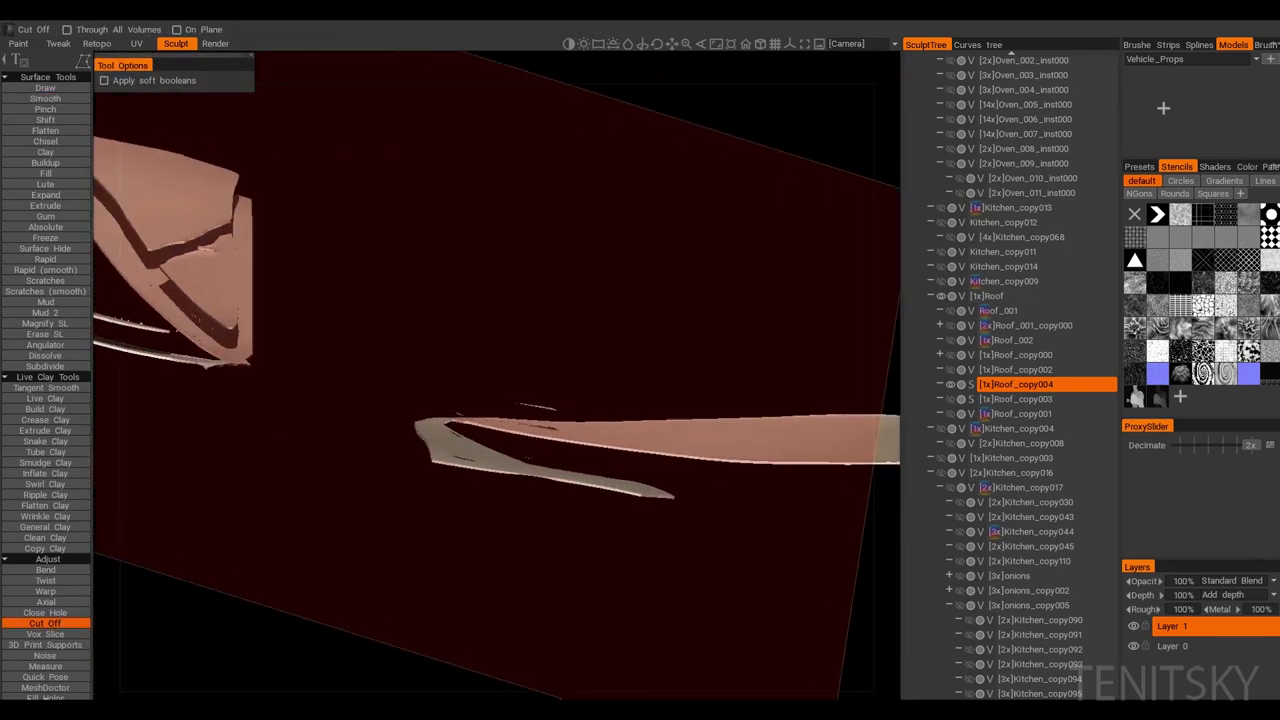
key("shift")
left_click_drag(544, 432, 670, 391)
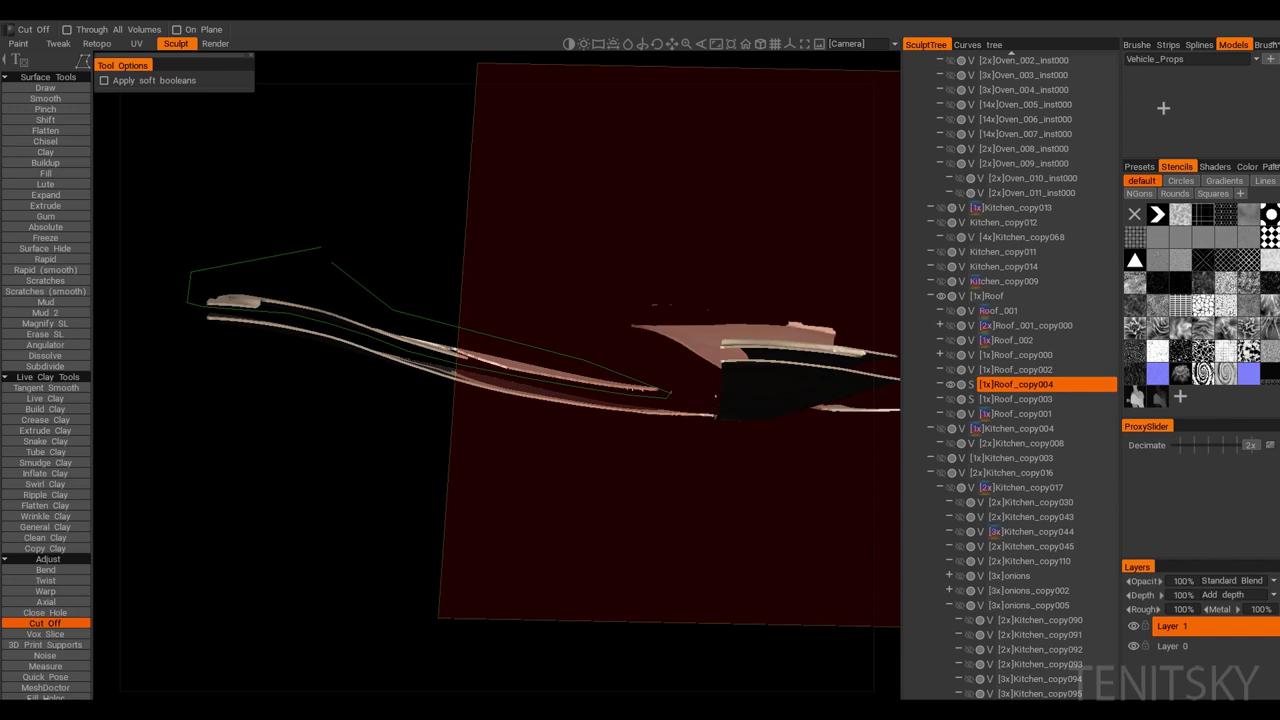
left_click_drag(640, 388, 752, 496)
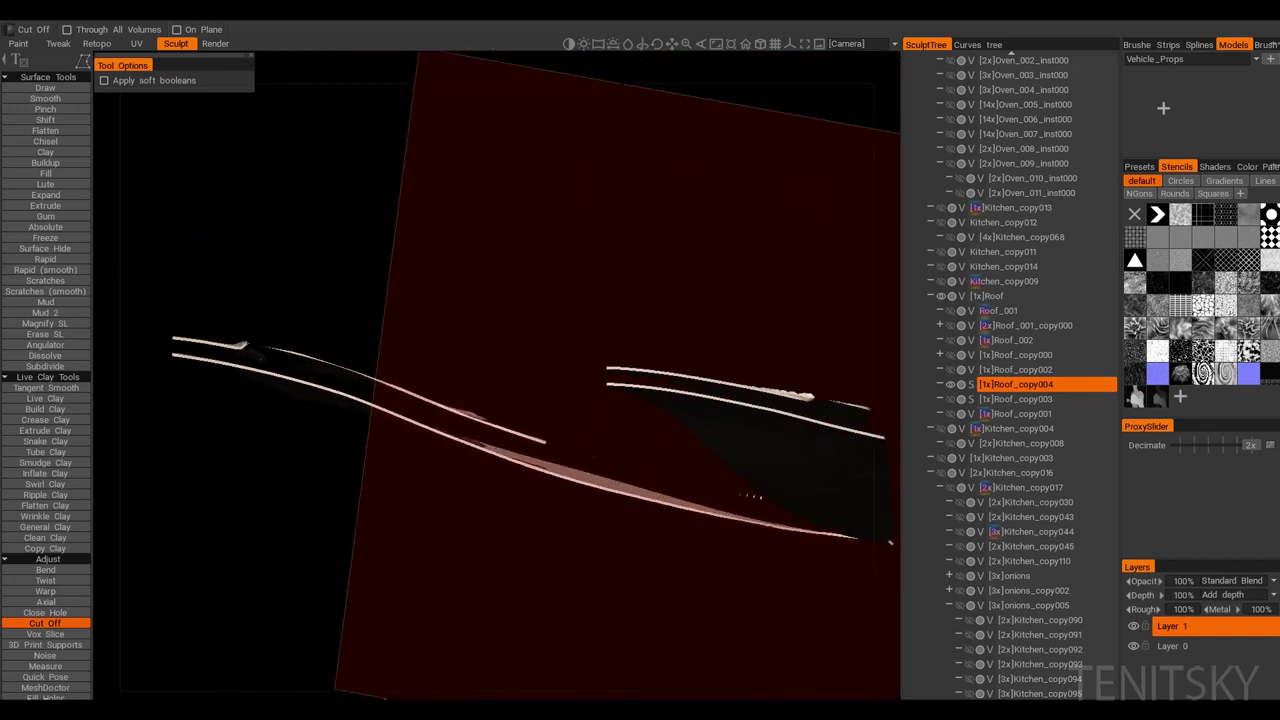
left_click_drag(889, 543, 640, 418)
left_click_drag(563, 358, 715, 440)
key("shift")
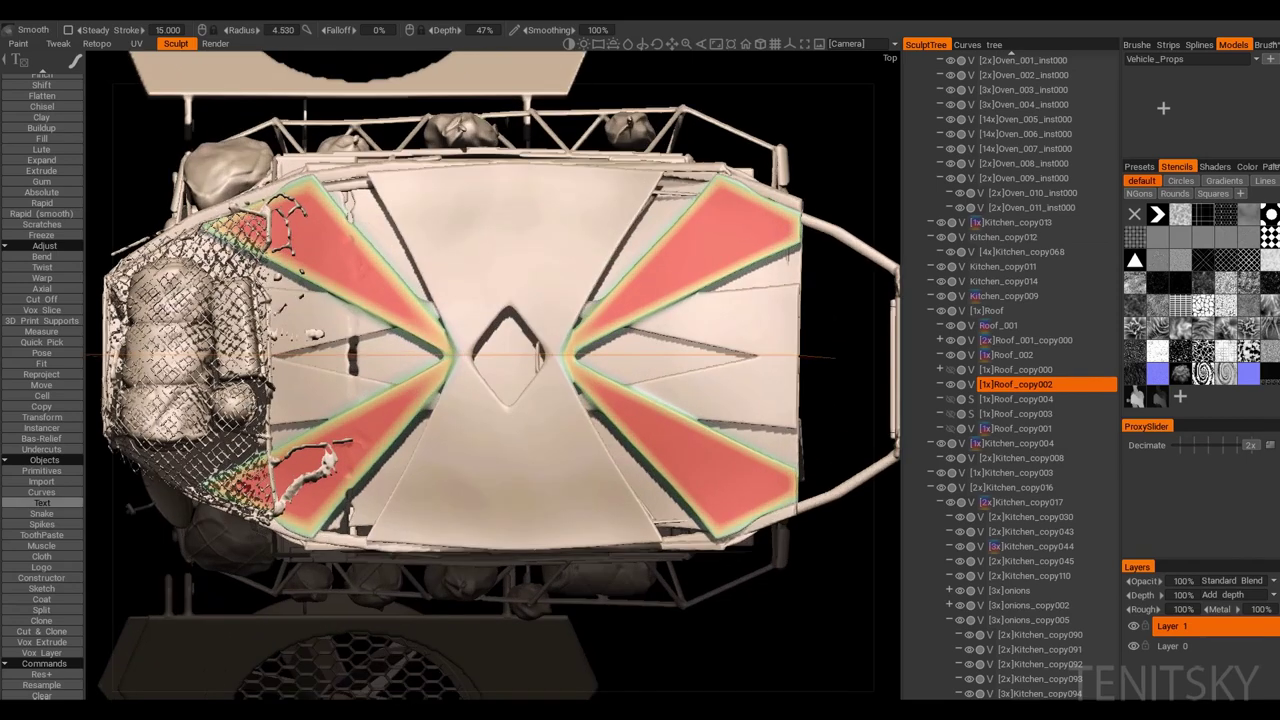
Step: Pick Vox Layer, then Vox Hide to brush away parts of the roof layer
left_click(41, 652)
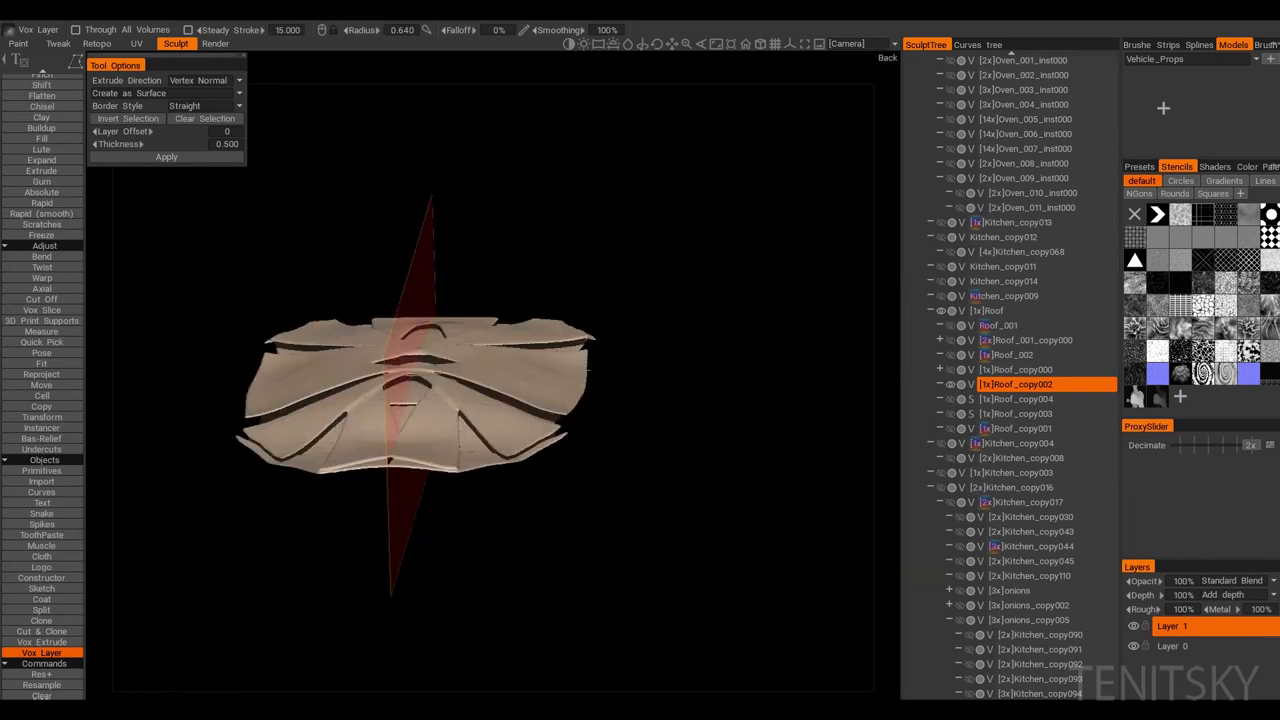
key("h")
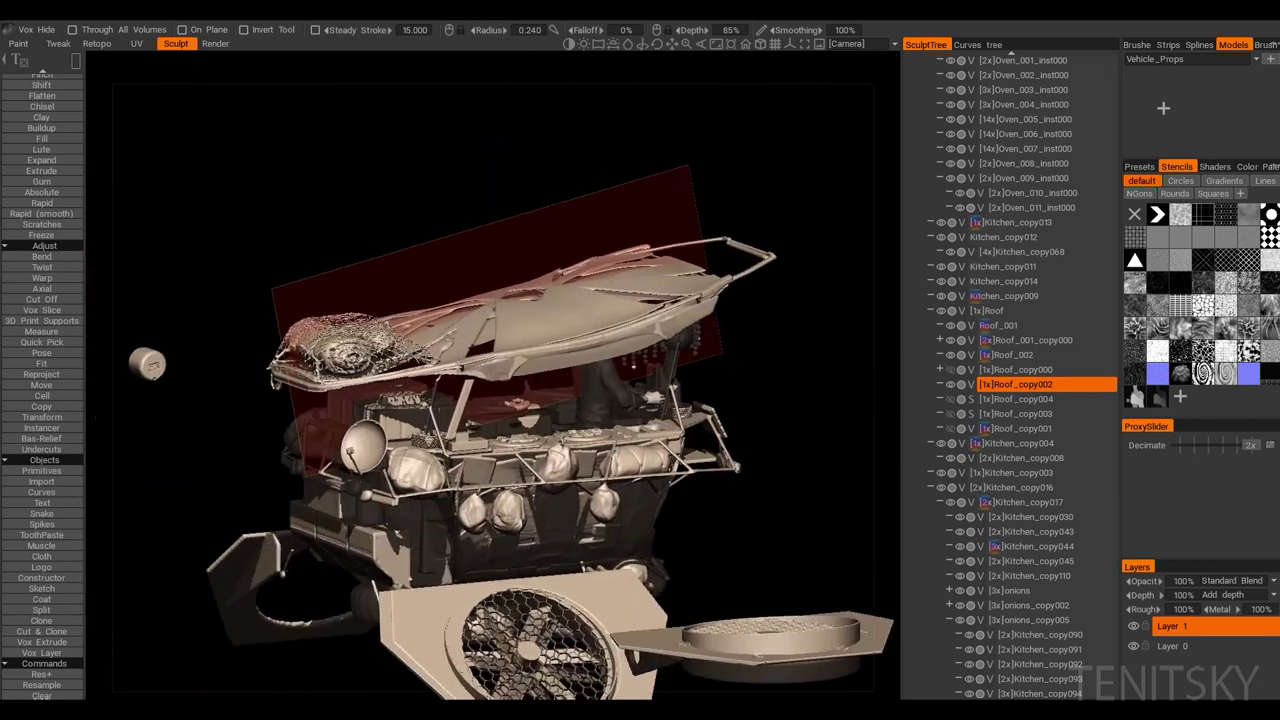
left_click(41, 384)
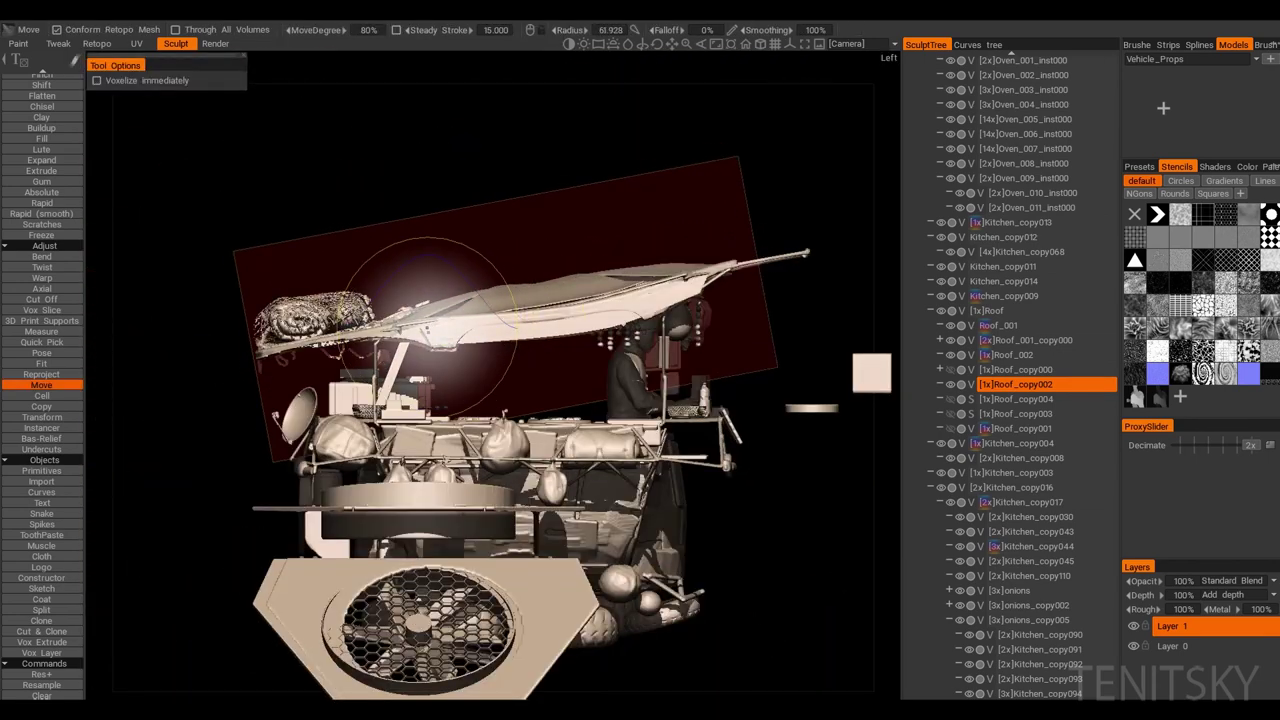
left_click(430, 316)
left_click(430, 318)
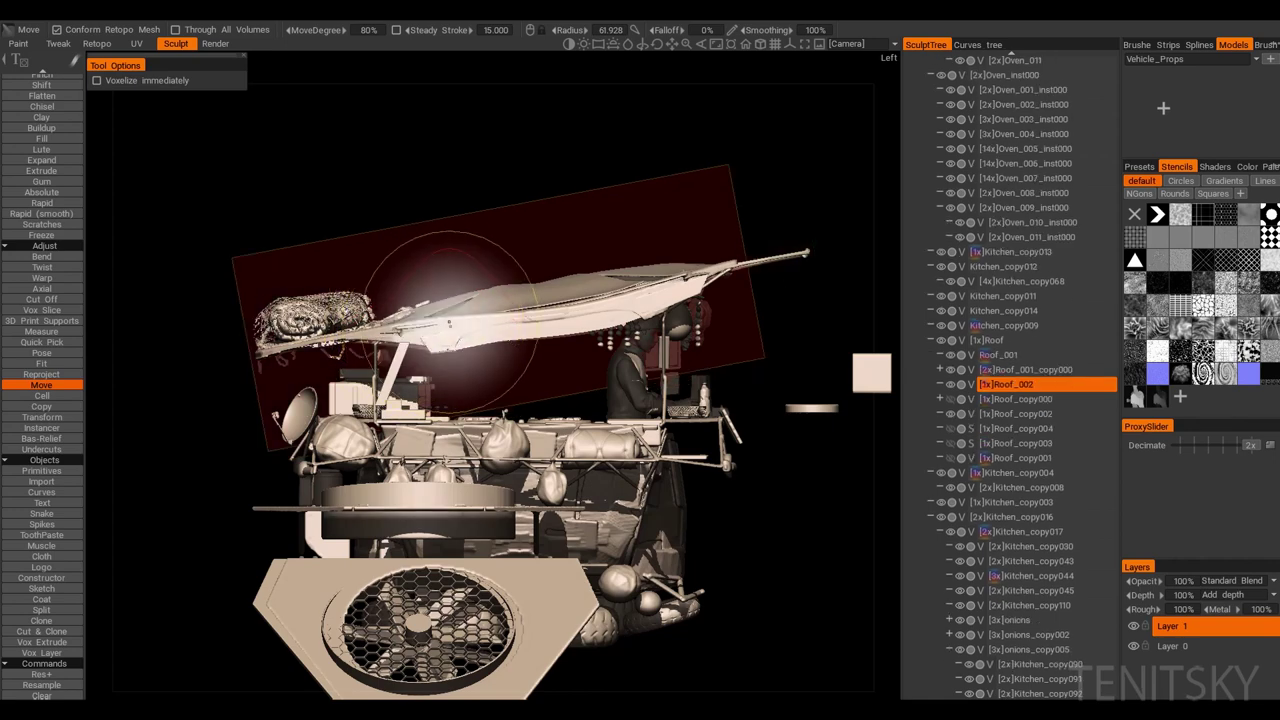
left_click(449, 318)
scroll(314, 294, "down", 2)
left_click_drag(700, 300, 640, 300)
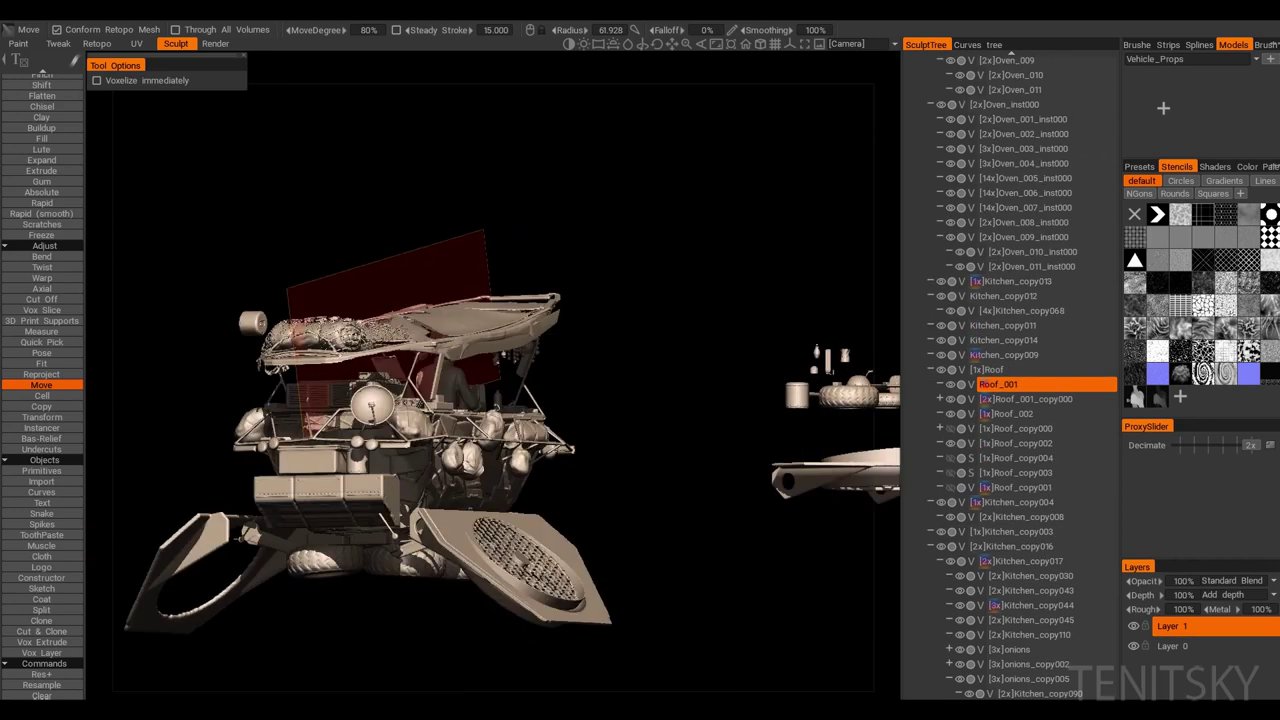
left_click_drag(500, 350, 605, 425)
key("KP_1")
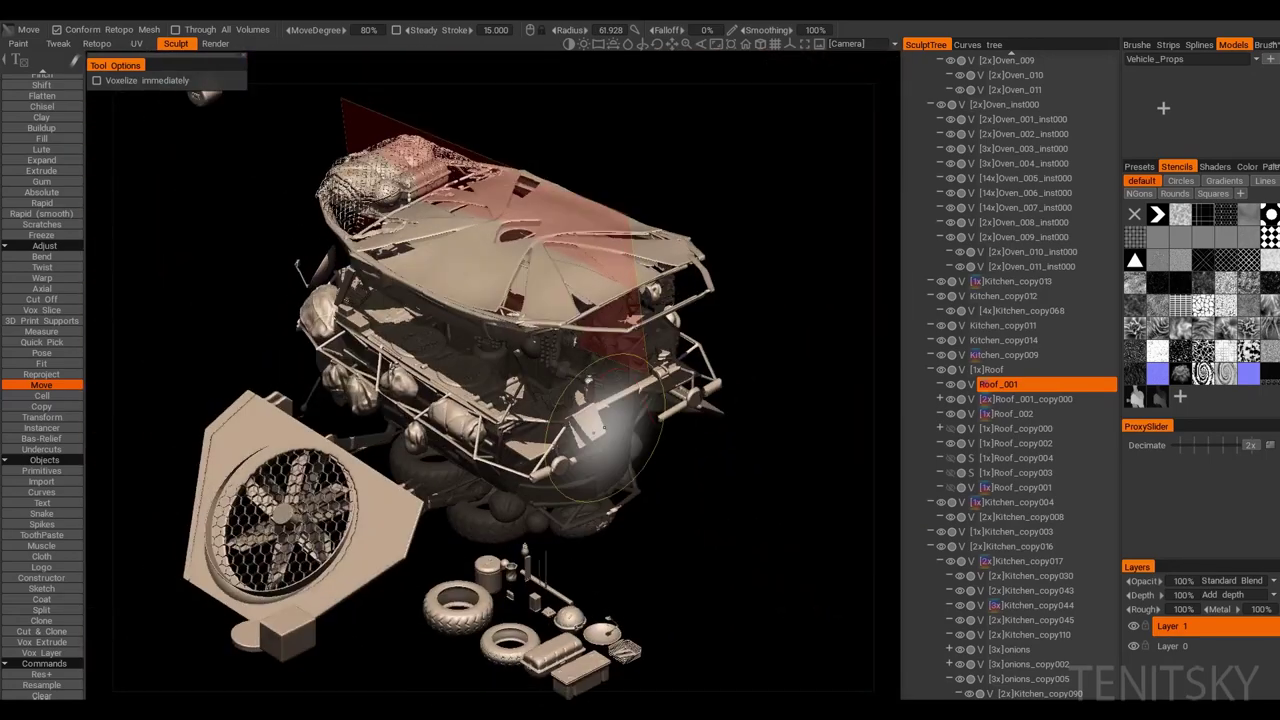
left_click_drag(700, 300, 780, 300)
key("KP_1")
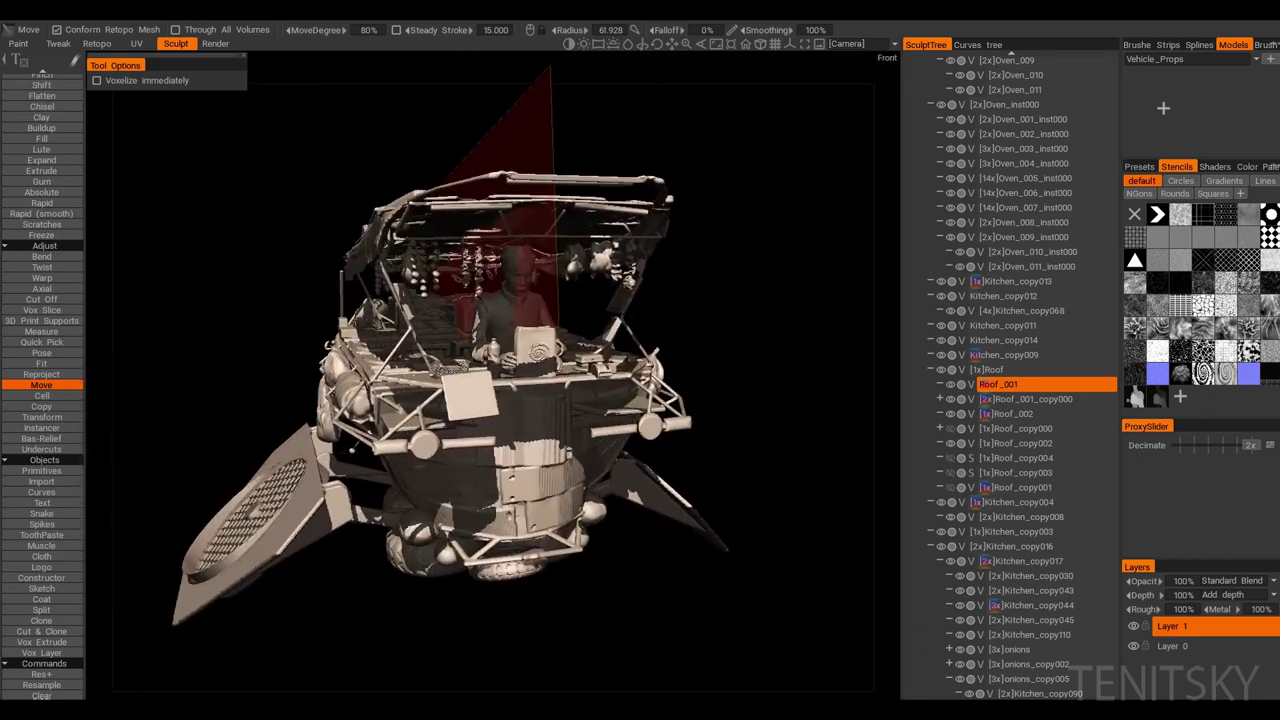
left_click_drag(500, 400, 580, 360)
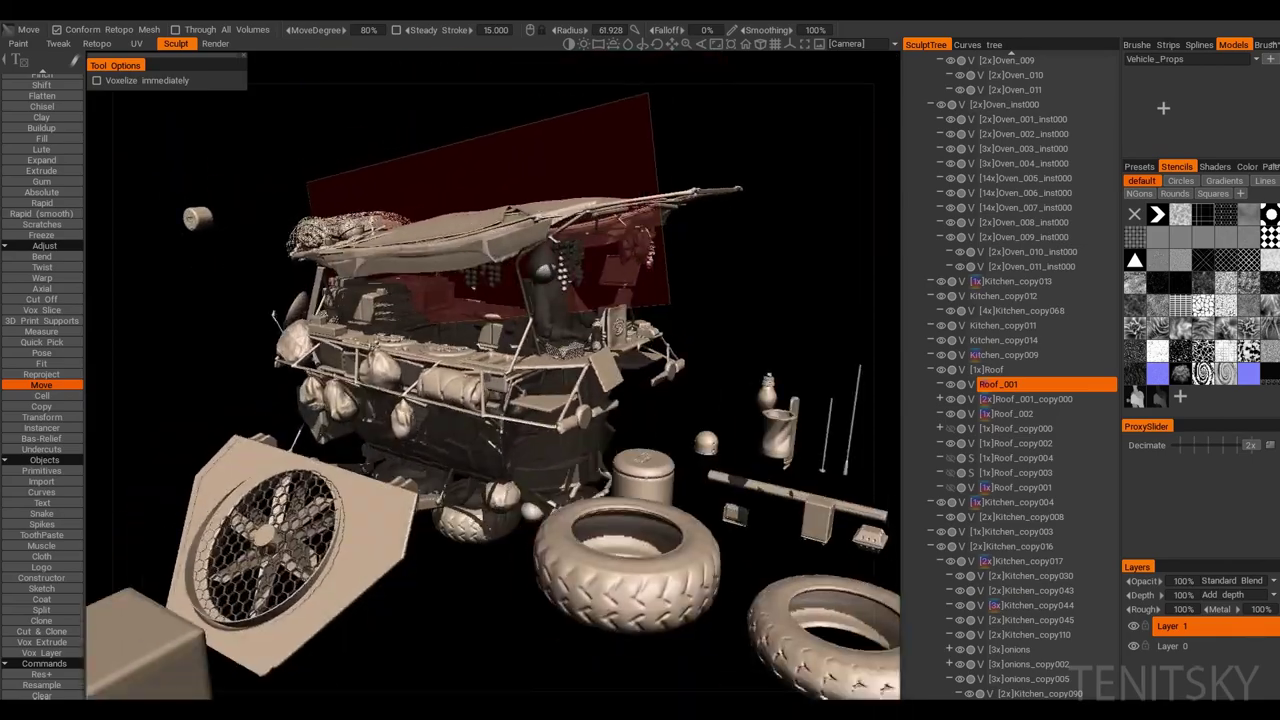
key("KP_1")
left_click_drag(500, 400, 580, 410)
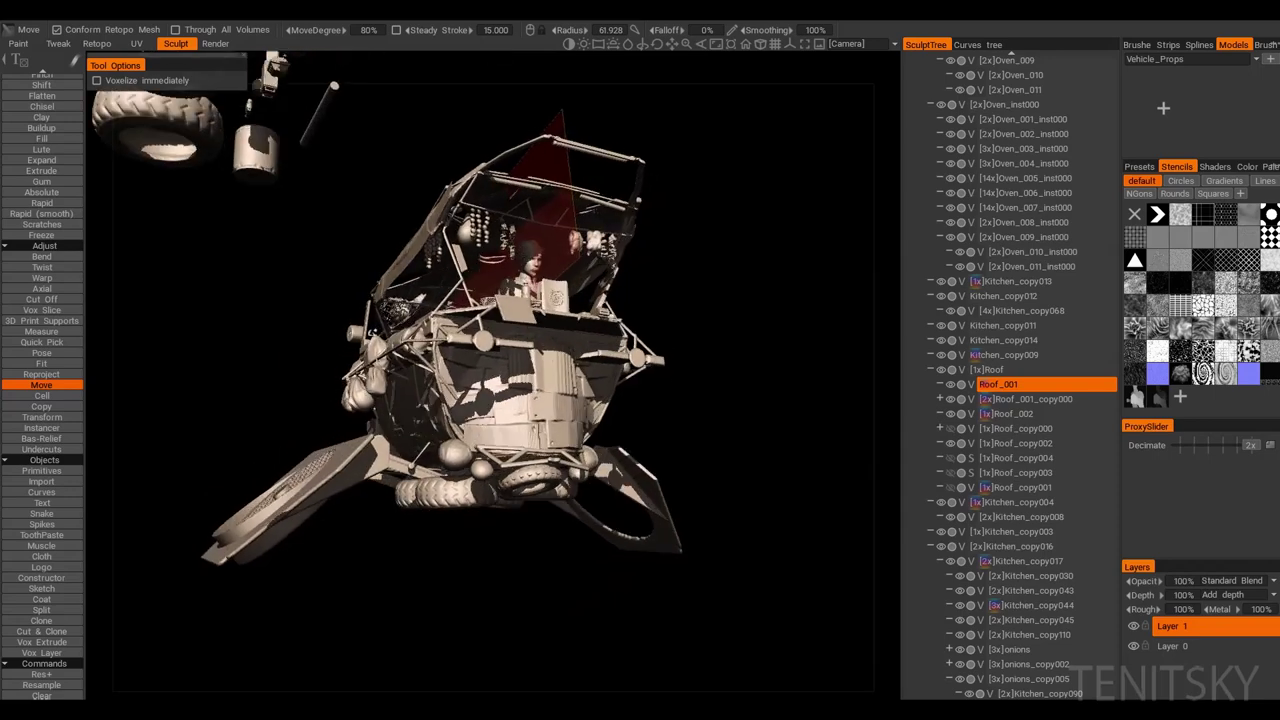
key("KP_1")
left_click_drag(500, 400, 580, 400)
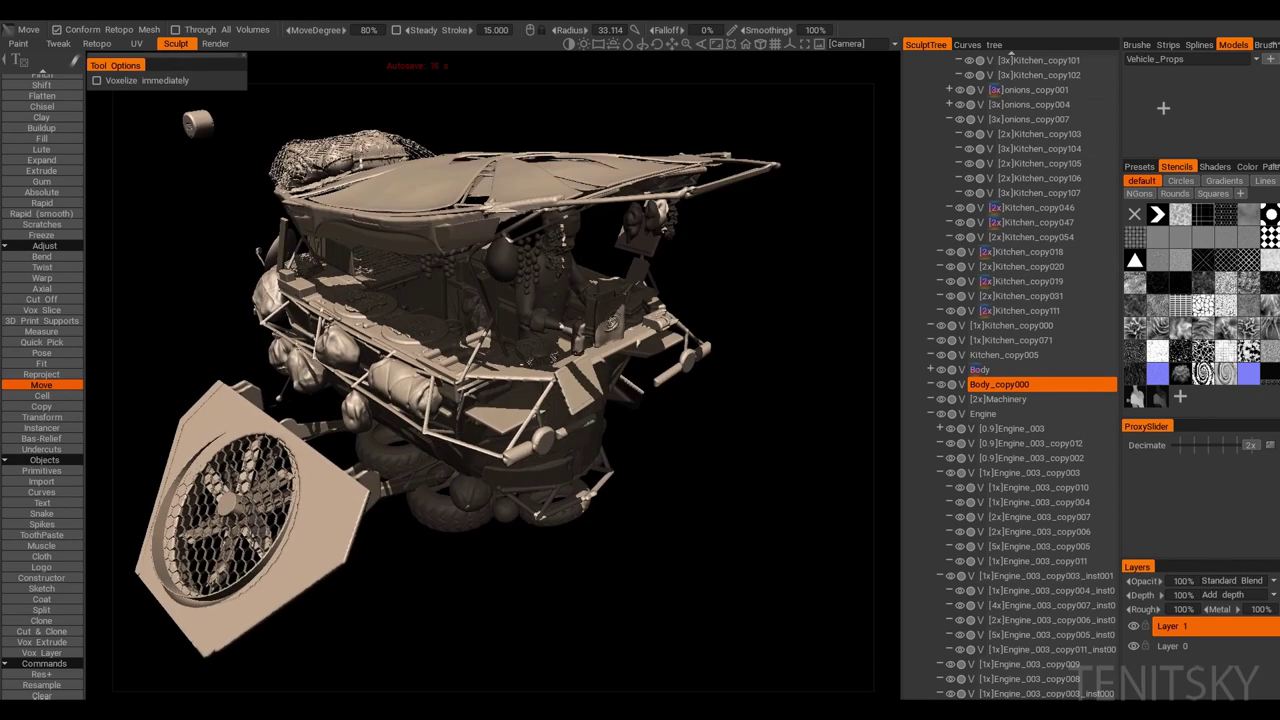
left_click(215, 43)
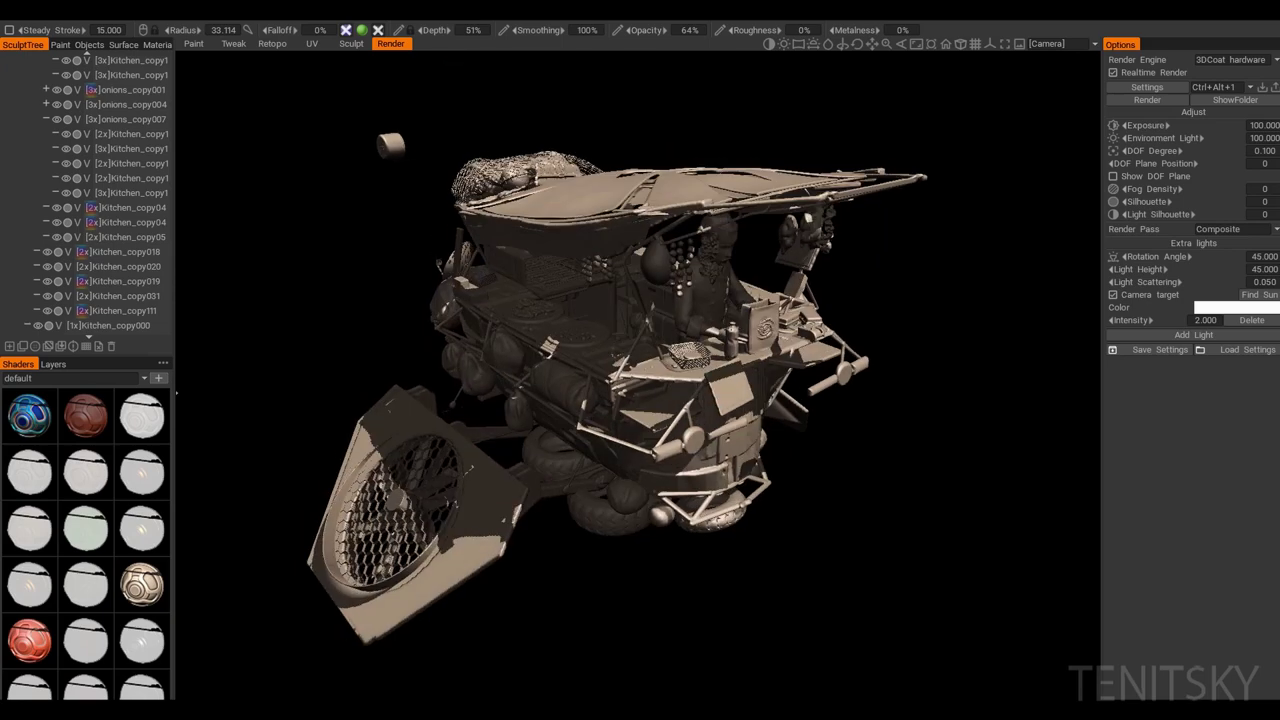
left_click(351, 43)
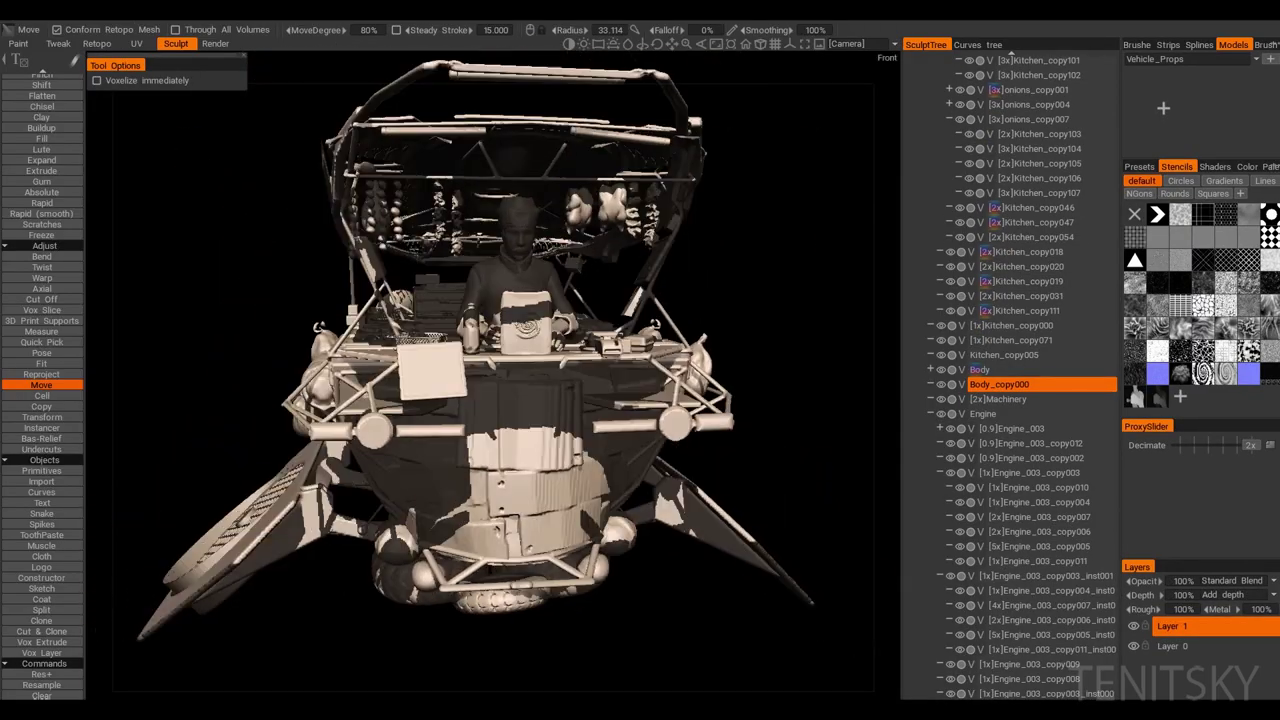
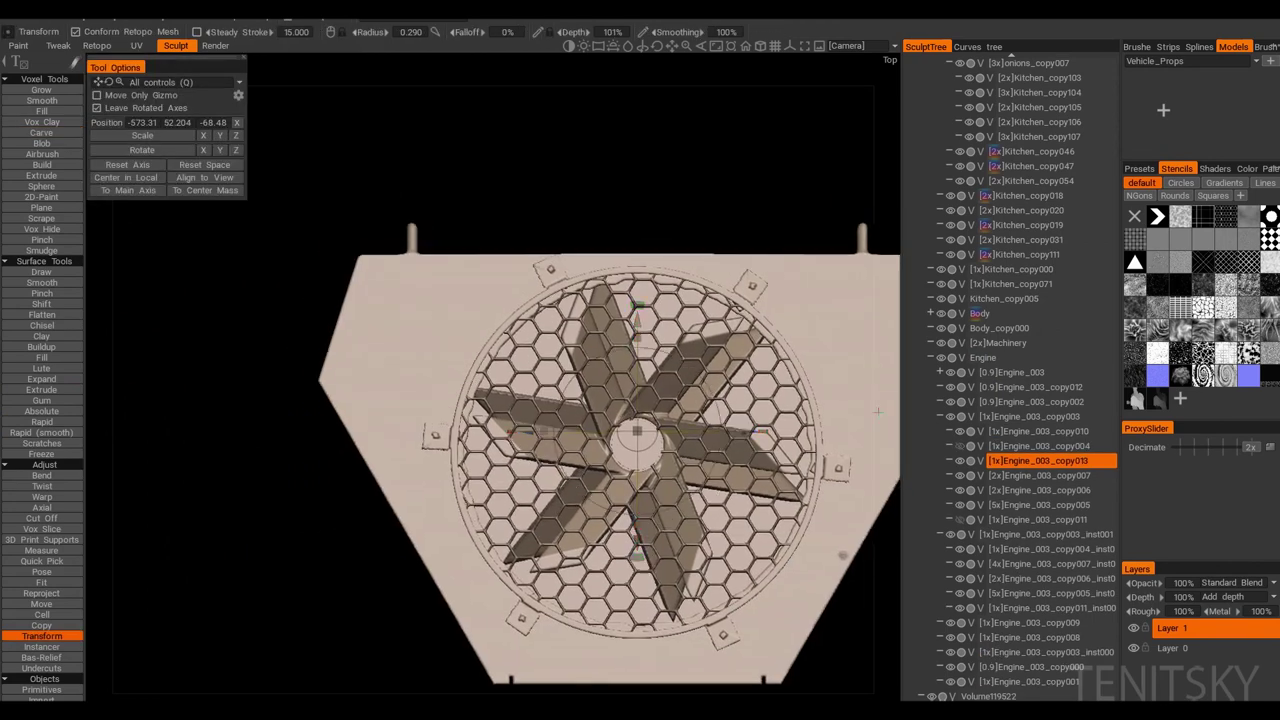
Step: Switch to Carve, bring the fan panel face-on, and shrink the brush radius
key("c")
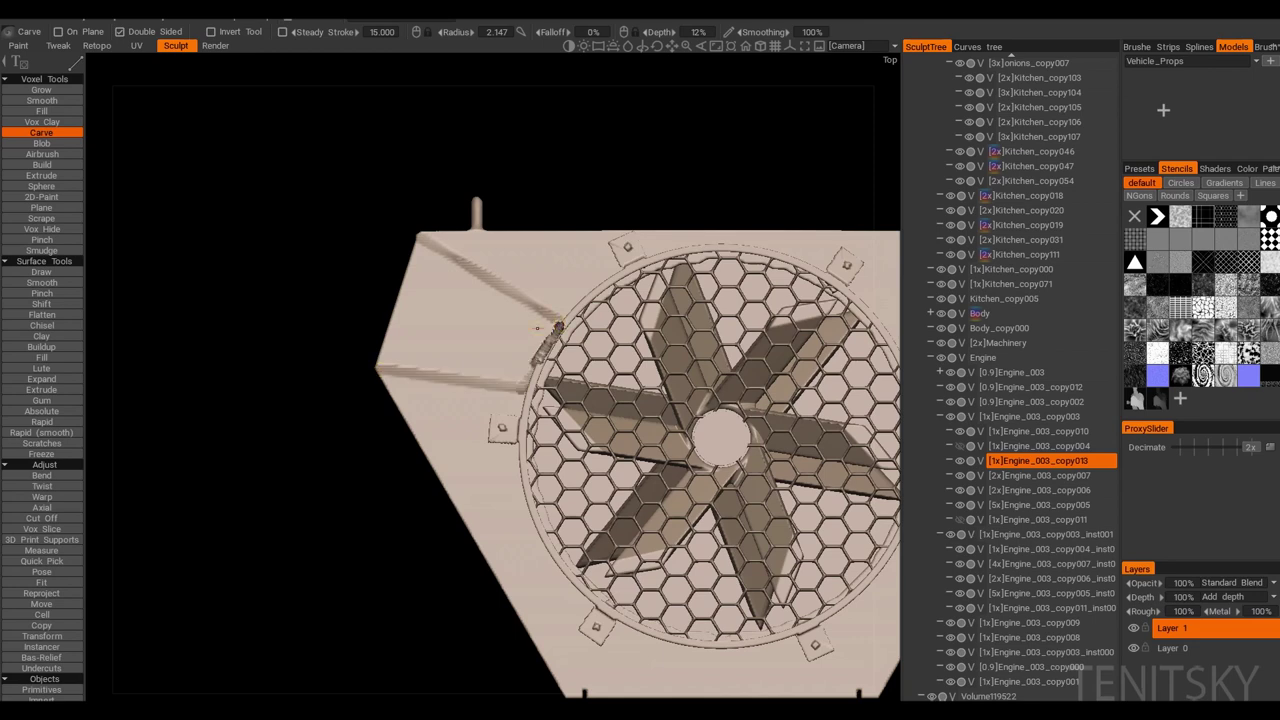
middle_click_drag(537, 328, 541, 304)
middle_click_drag(608, 345, 680, 384)
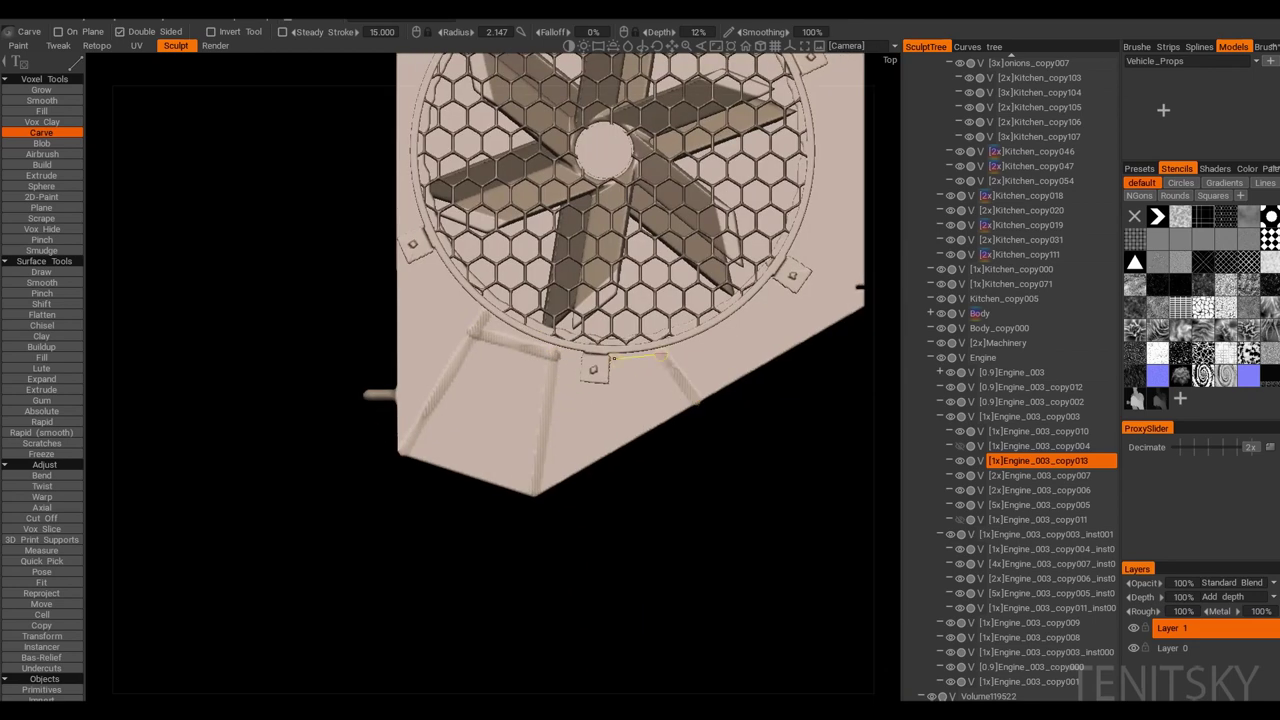
middle_click_drag(553, 356, 496, 335)
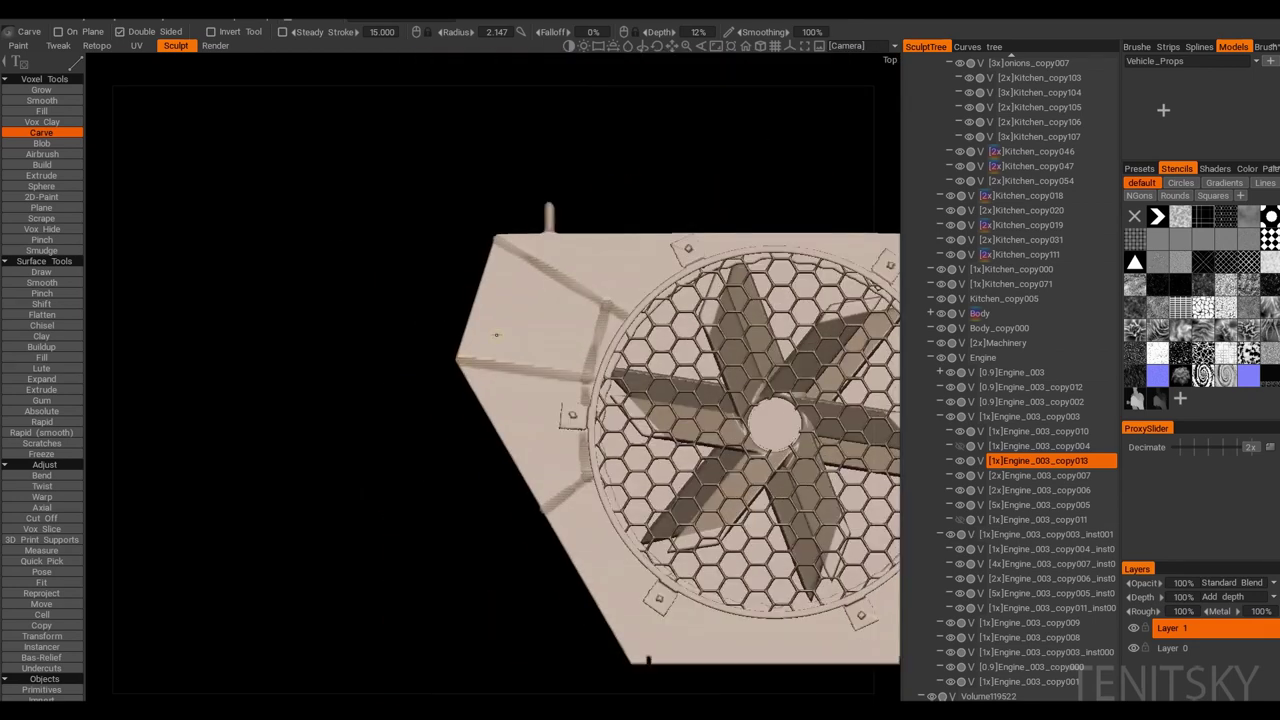
middle_click_drag(550, 287, 493, 346)
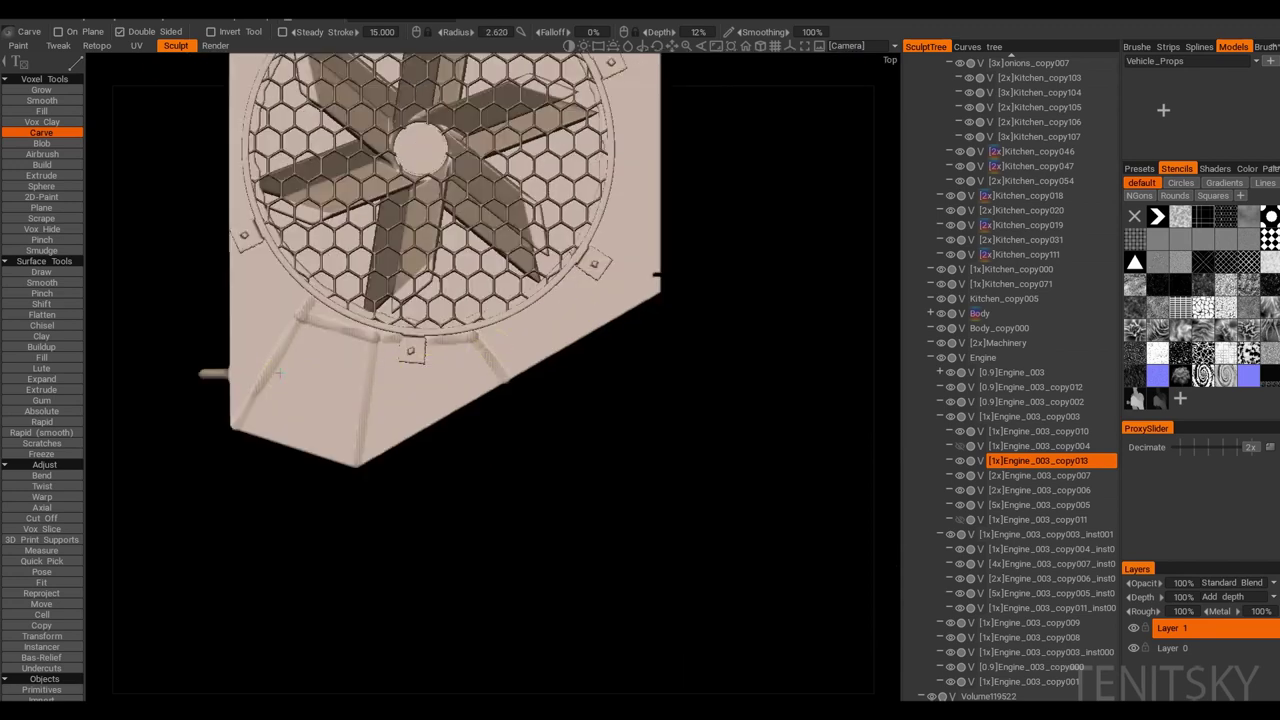
middle_click_drag(278, 372, 366, 204)
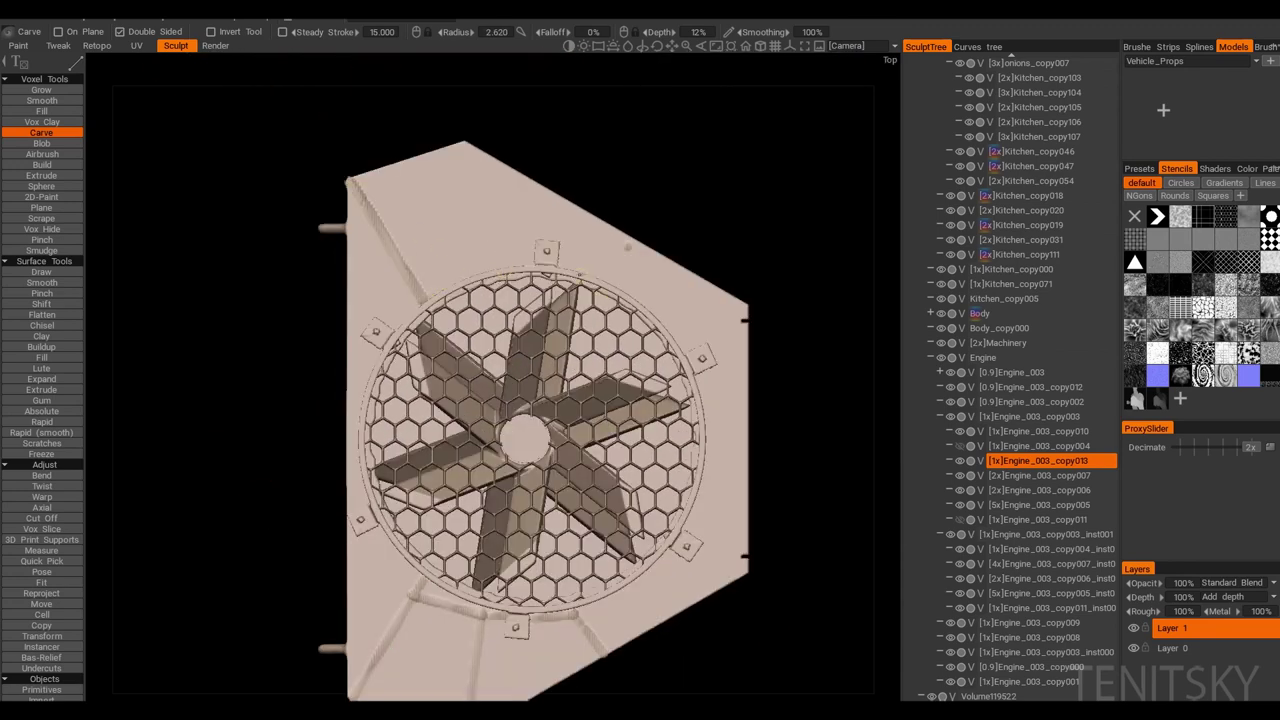
middle_click_drag(495, 242, 362, 320)
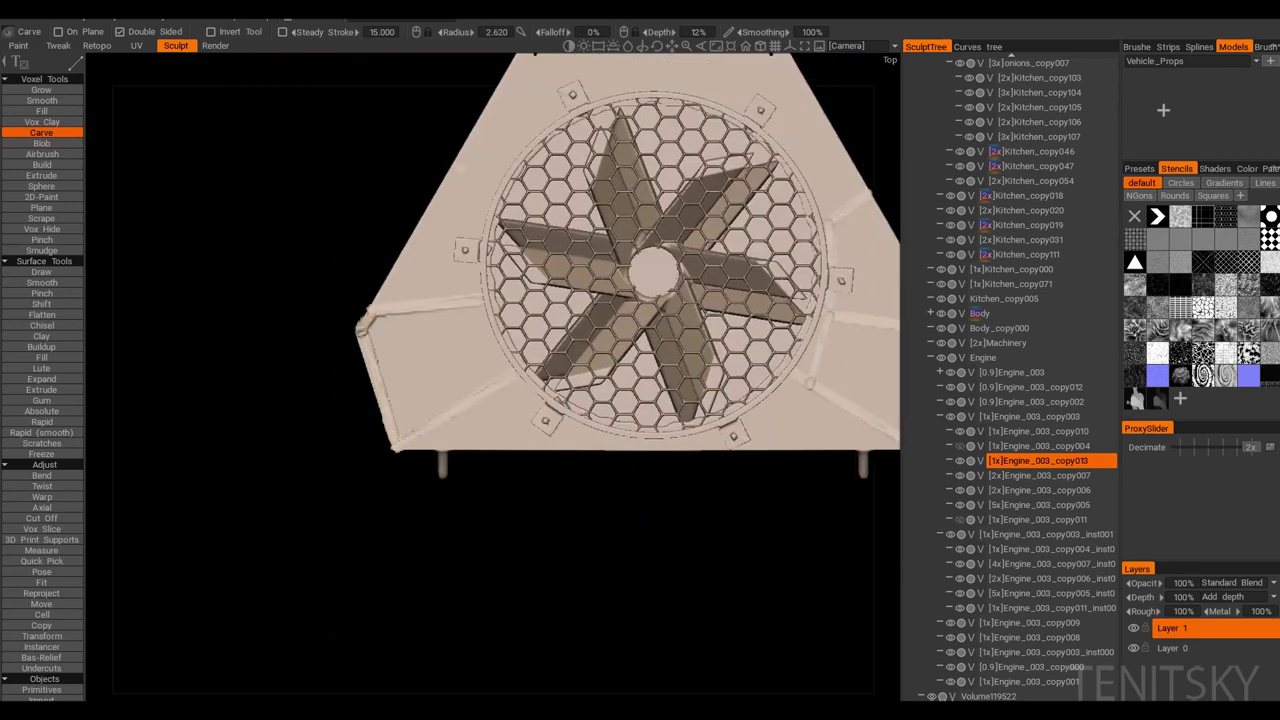
middle_click_drag(452, 120, 452, 185)
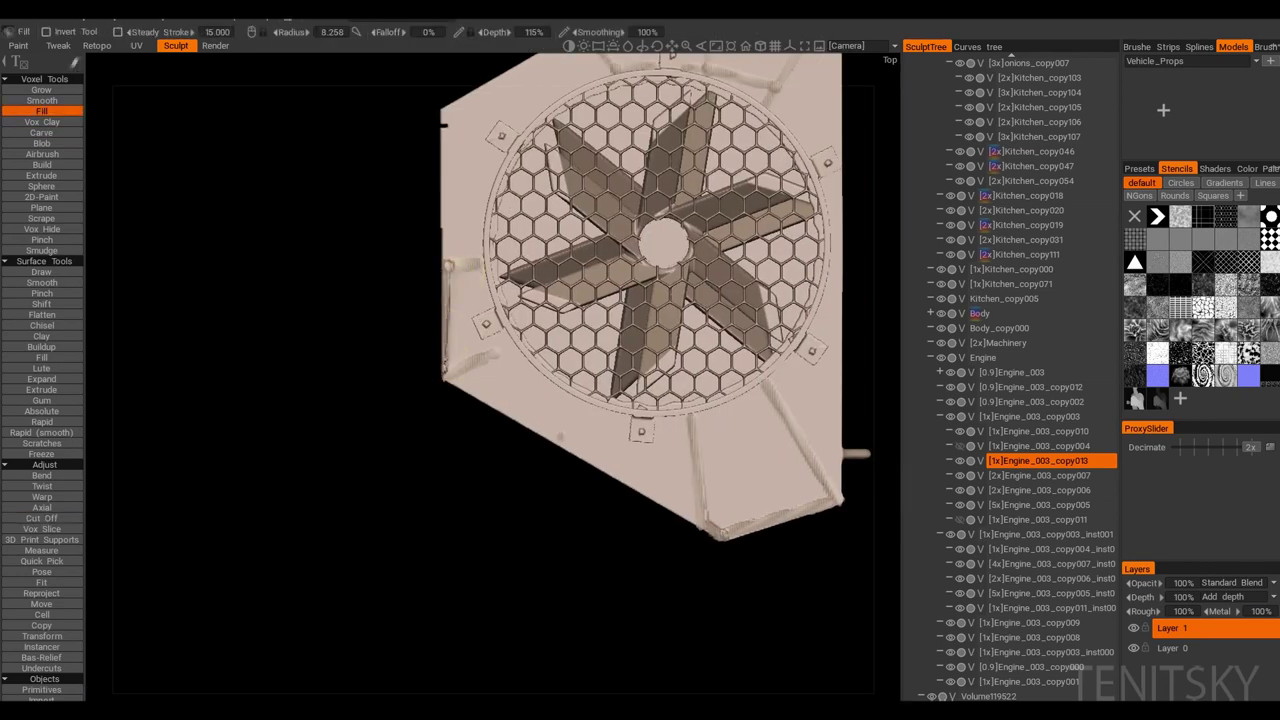
right_click_drag(480, 354, 469, 354)
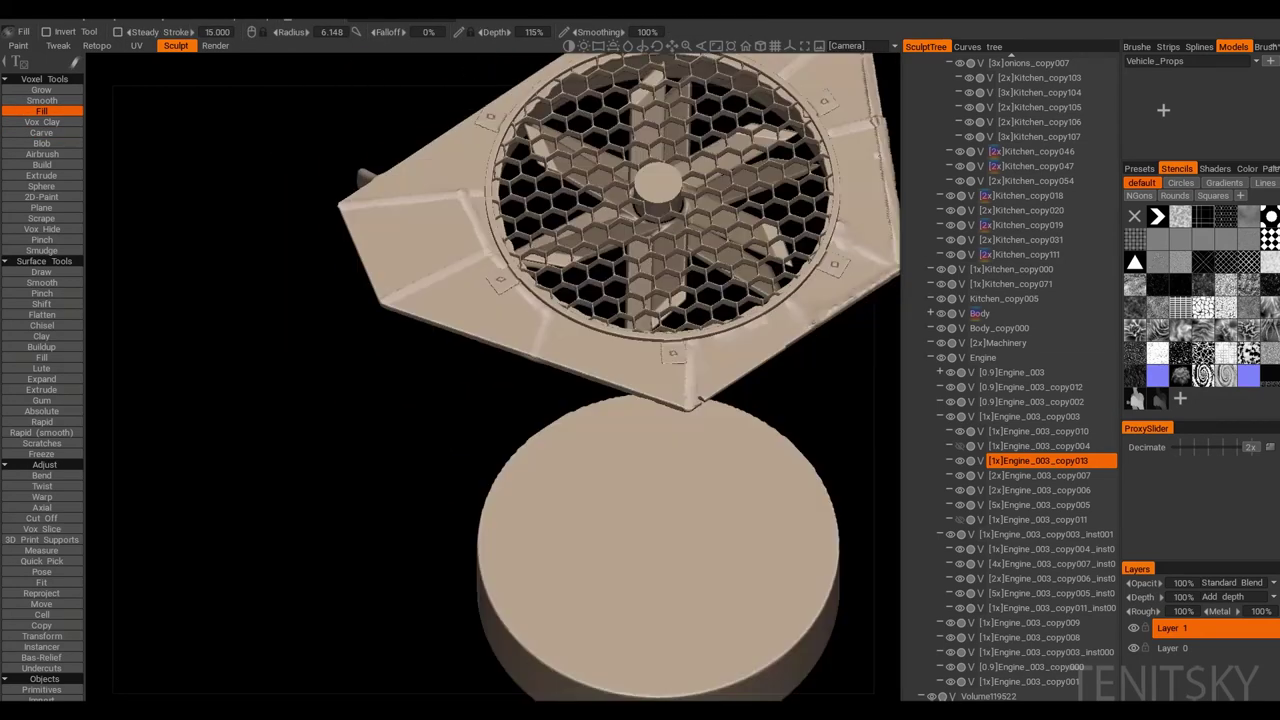
Step: Carve grooves along the fan panel's edges from Top view
key("KP_8")
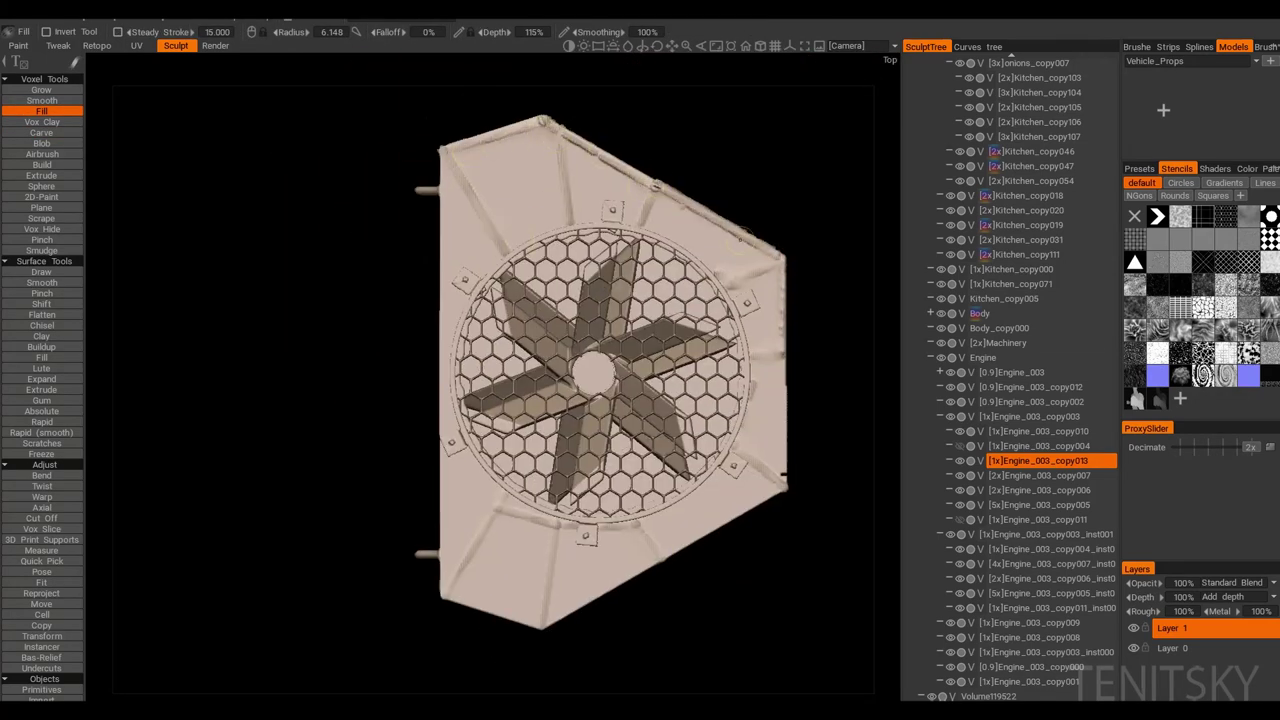
scroll(630, 357, "down", 2)
scroll(480, 520, "up", 5)
left_click(41, 132)
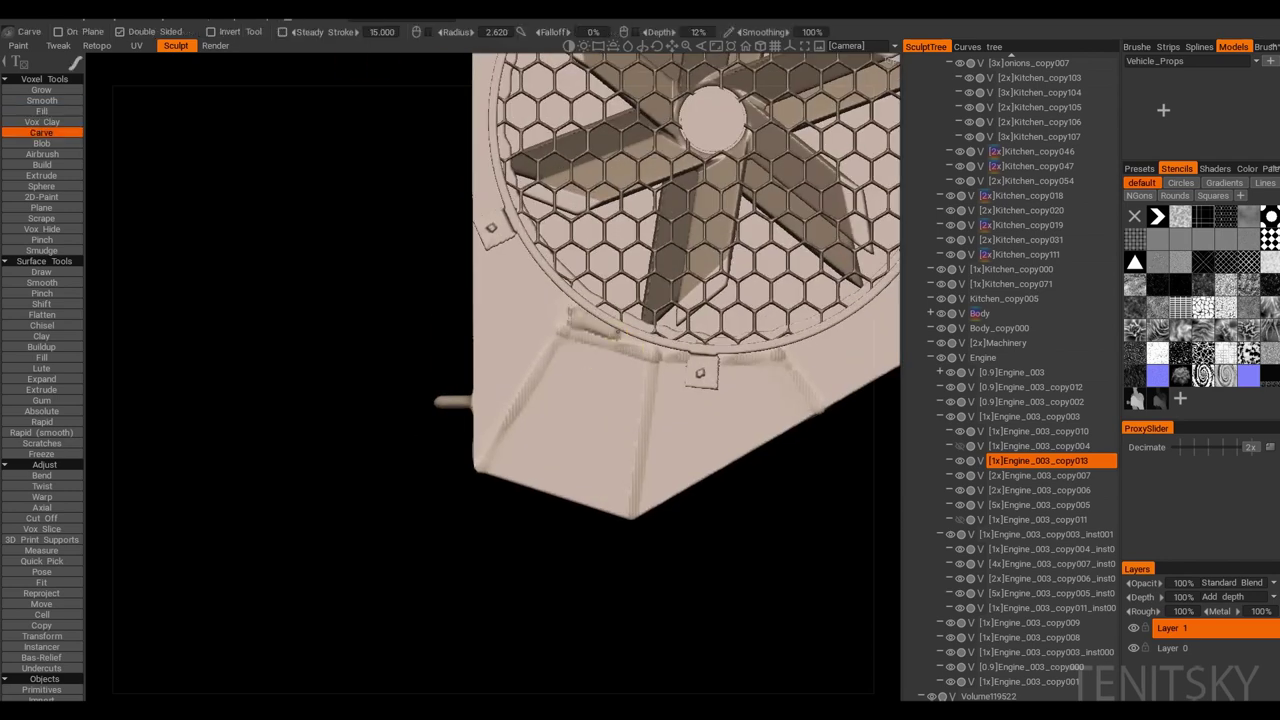
scroll(570, 342, "up", 2)
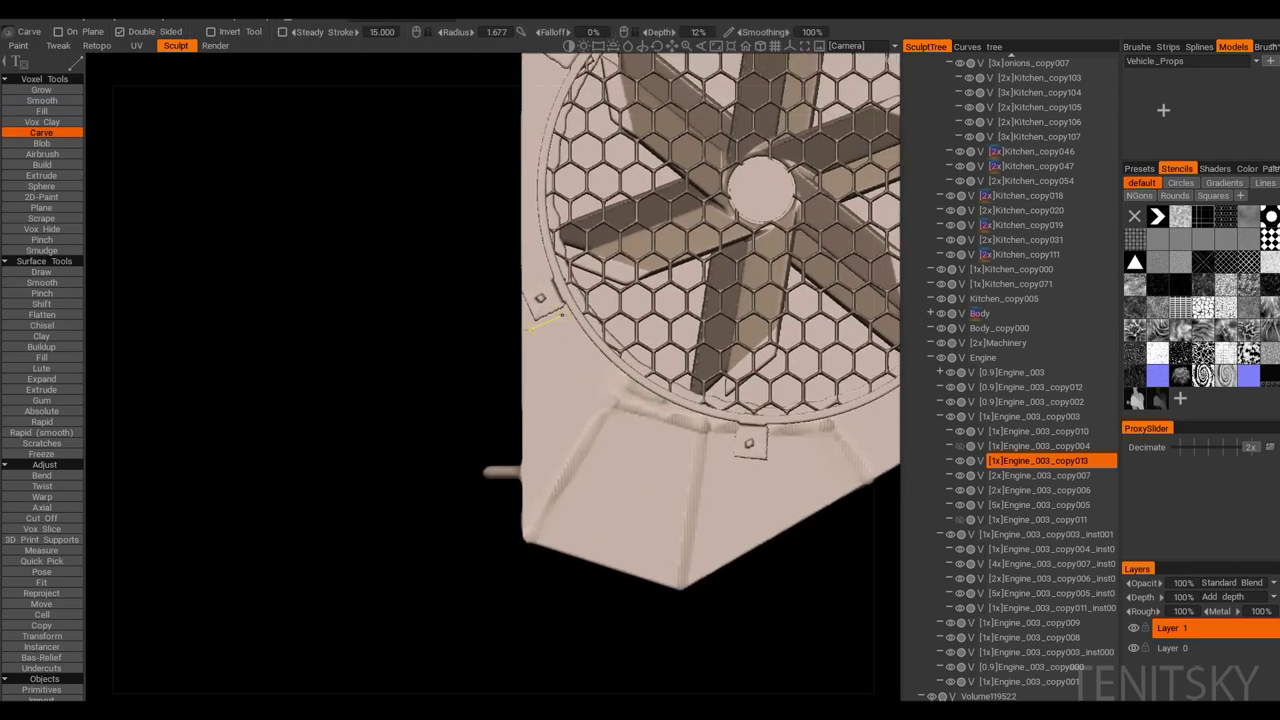
key("KP_8")
left_click_drag(537, 291, 554, 293)
left_click_drag(533, 533, 539, 273)
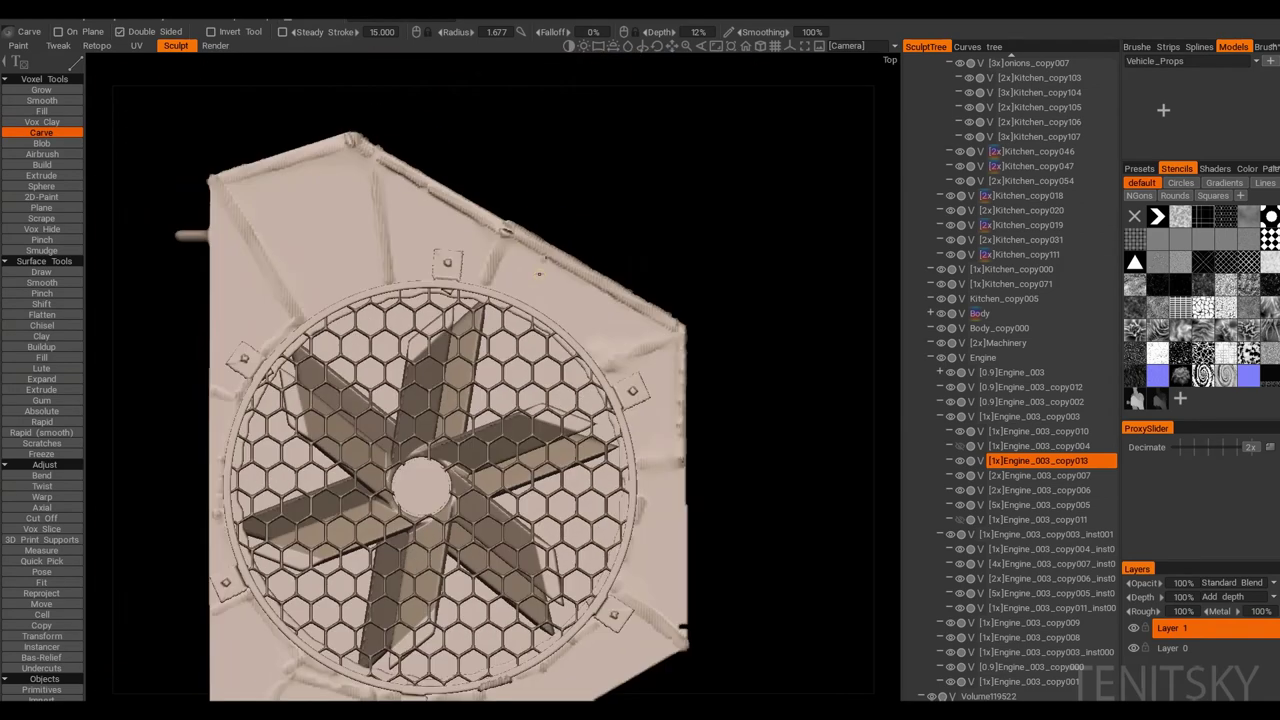
middle_click_drag(543, 257, 587, 297)
Step: Fill in material along the panel's rim with the Fill tool
key("f")
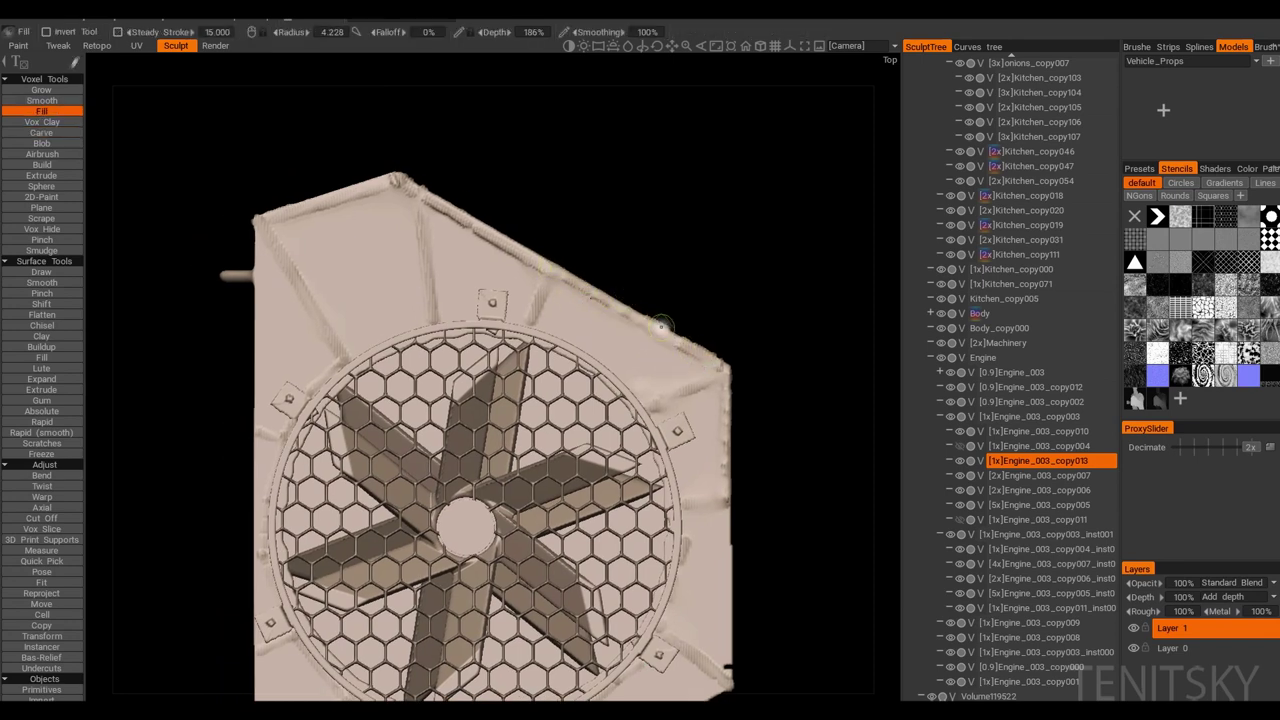
left_click_drag(660, 325, 508, 434)
left_click_drag(585, 465, 450, 370)
Step: Push the fan panel's left edge and rim with the Move tool so they look dented
scroll(420, 360, "up", 4)
key("m")
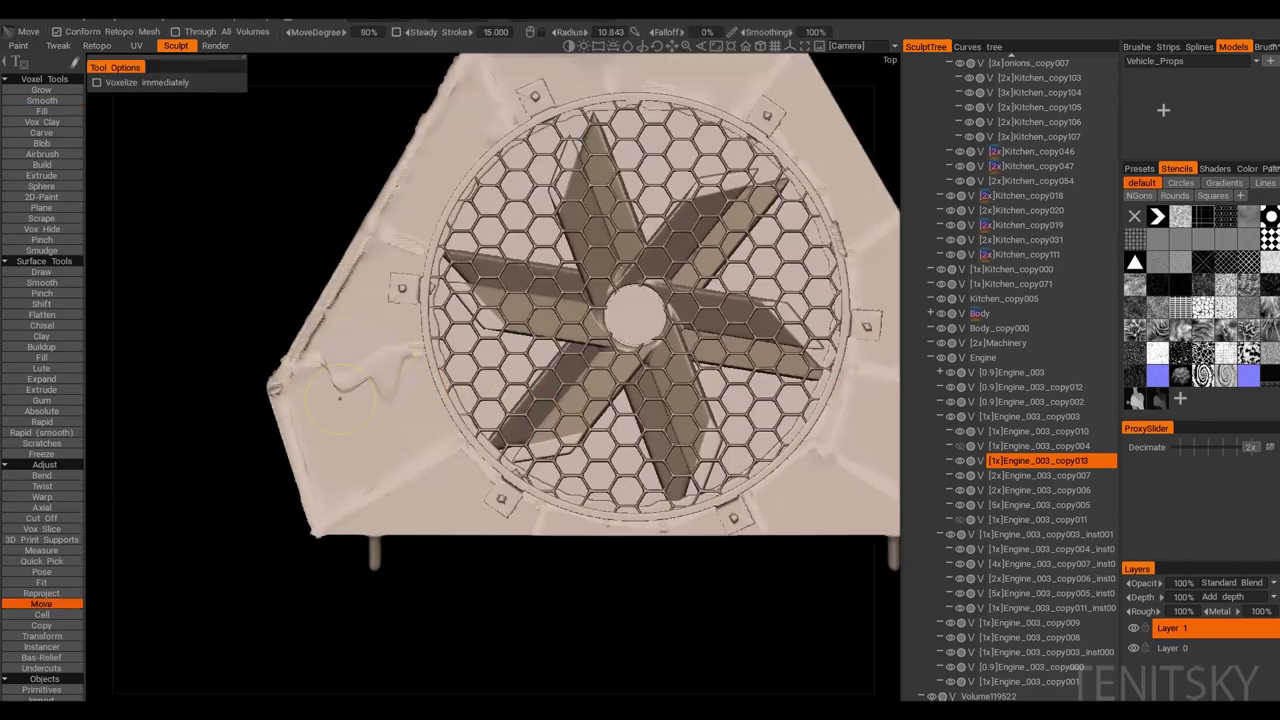
scroll(340, 398, "down", 4)
left_click_drag(340, 398, 500, 440)
scroll(545, 450, "up", 4)
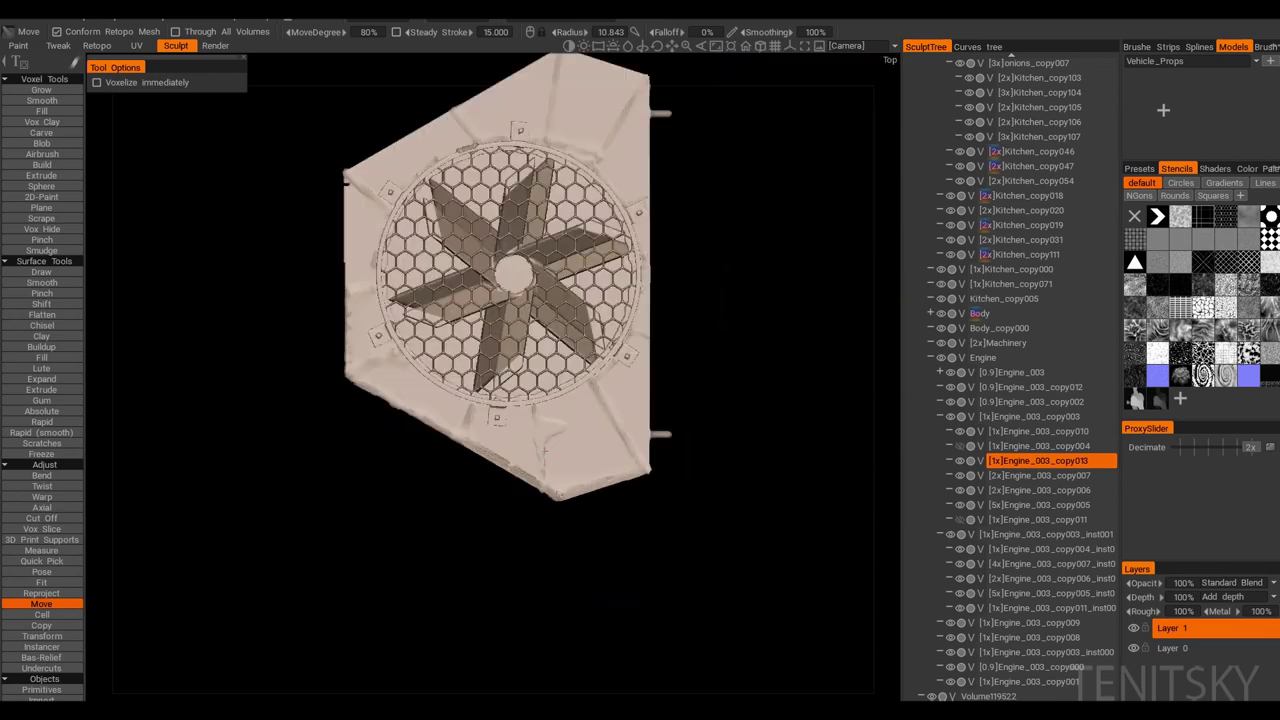
scroll(545, 452, "up", 2)
left_click_drag(554, 379, 393, 347)
right_click(469, 252)
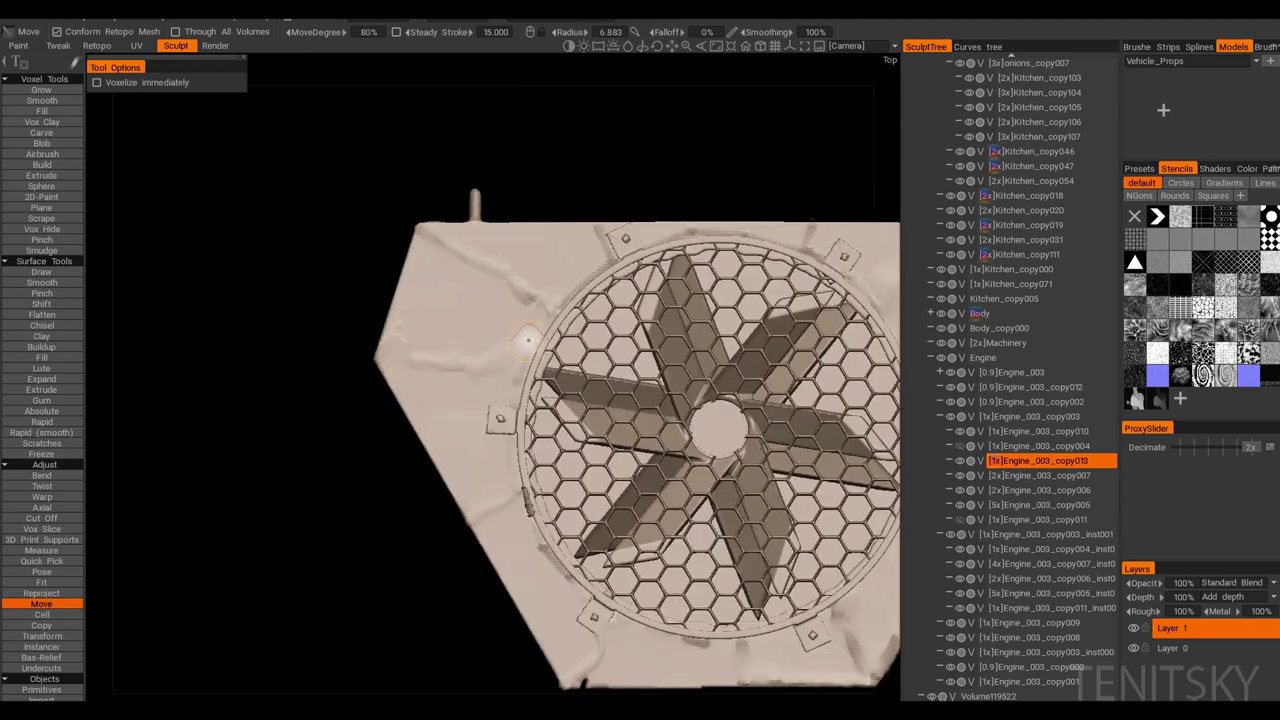
left_click_drag(528, 340, 712, 341)
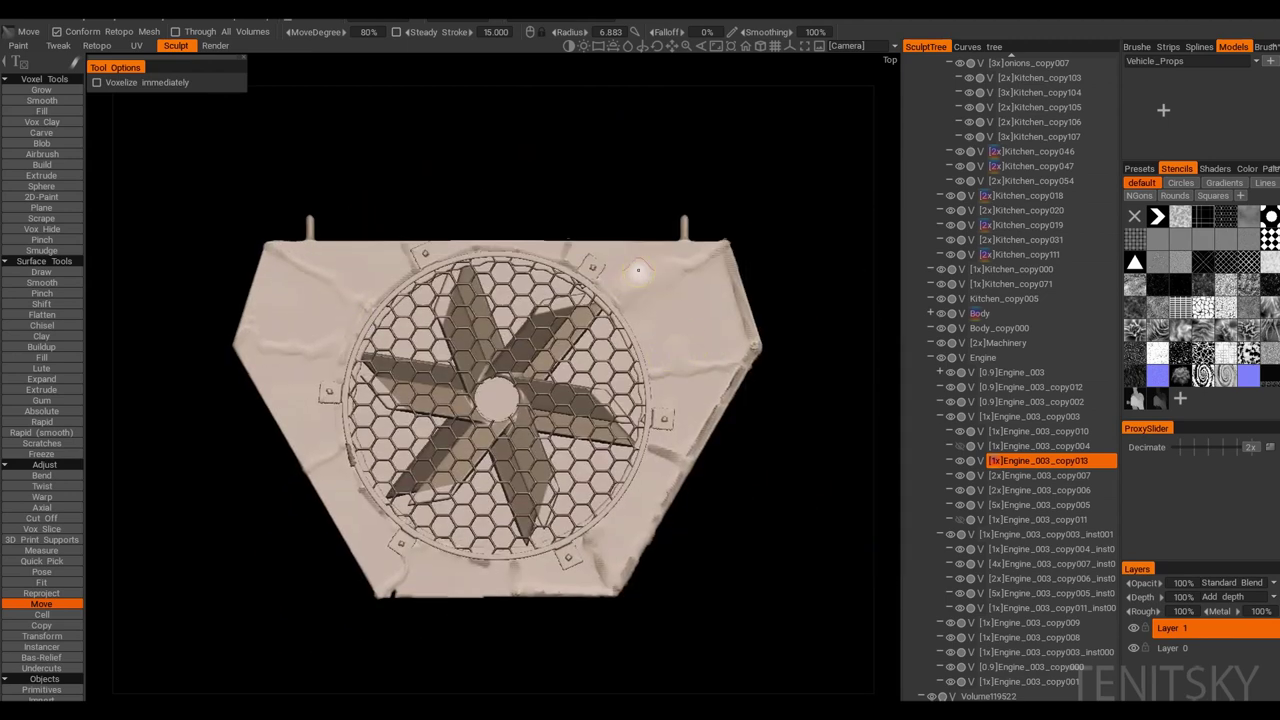
mouse_move(400, 240)
left_mouse_down()
mouse_move(455, 320)
mouse_move(530, 380)
left_mouse_up()
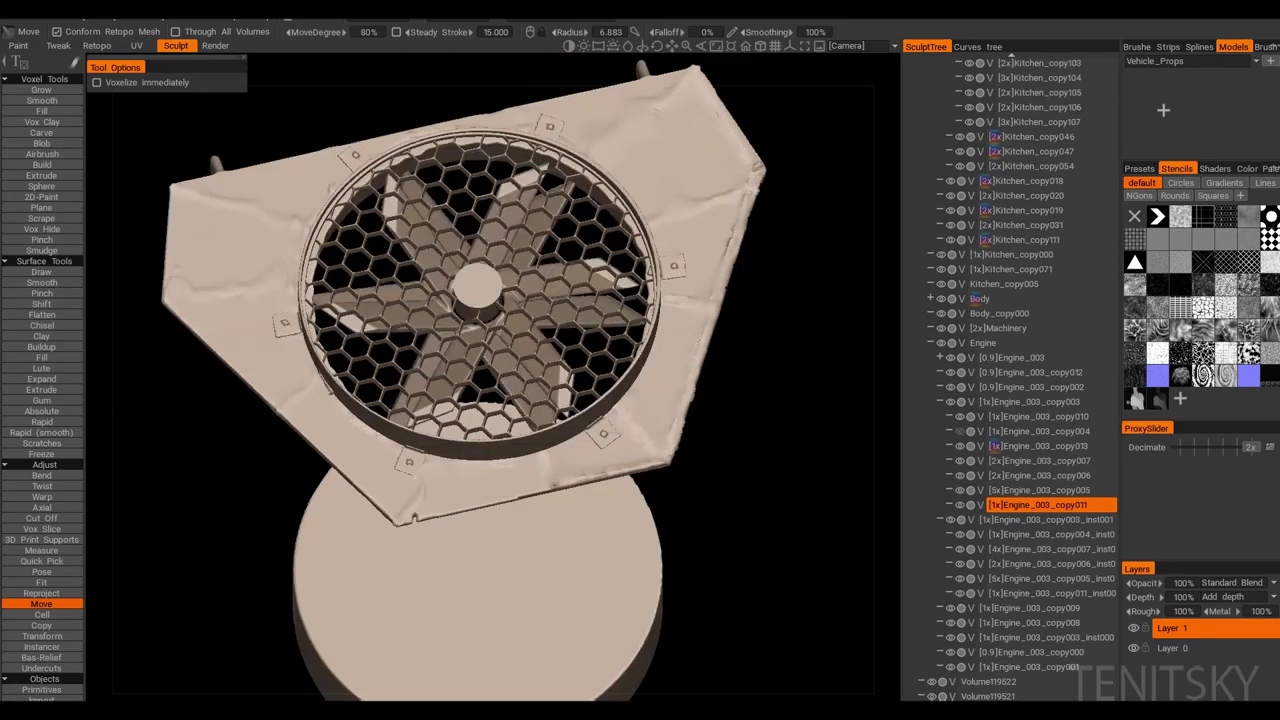
Step: Select the Engine_003_copy013 grill plate in the Sculpt Tree and view it front-on
left_click(41, 636)
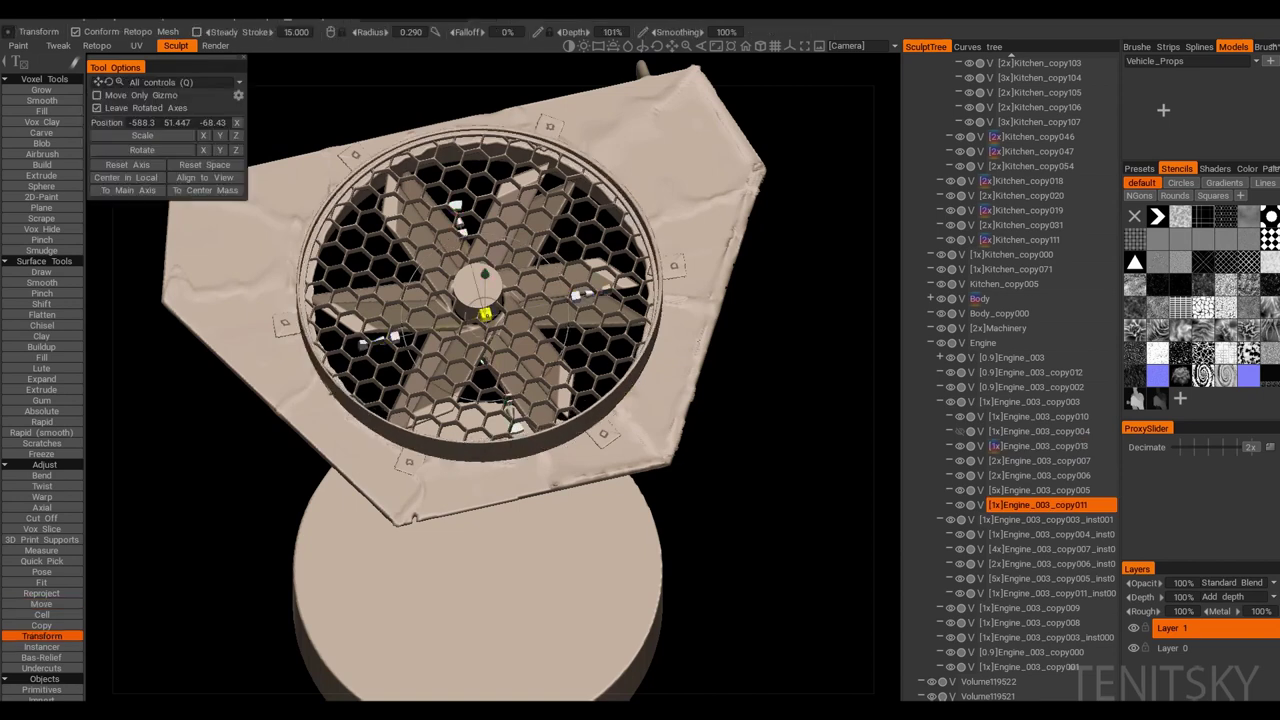
left_click(1038, 445)
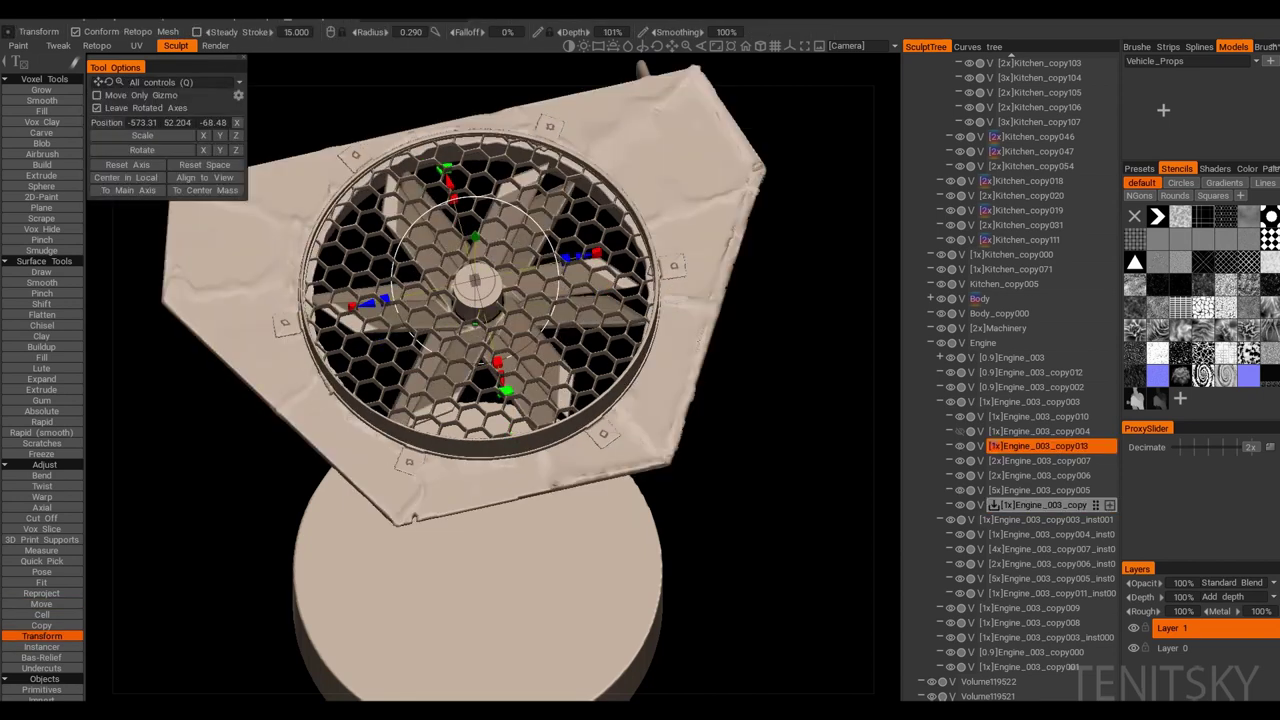
scroll(470, 290, "up", 3)
left_click(1038, 431)
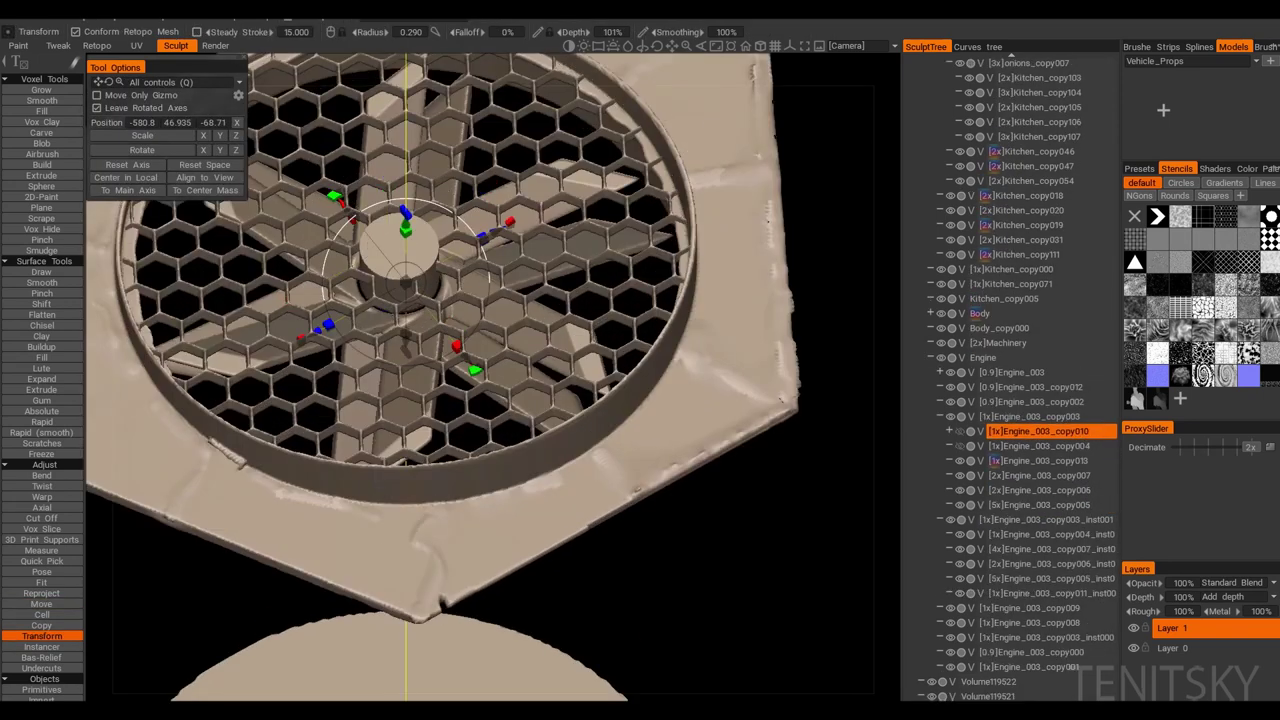
key("f")
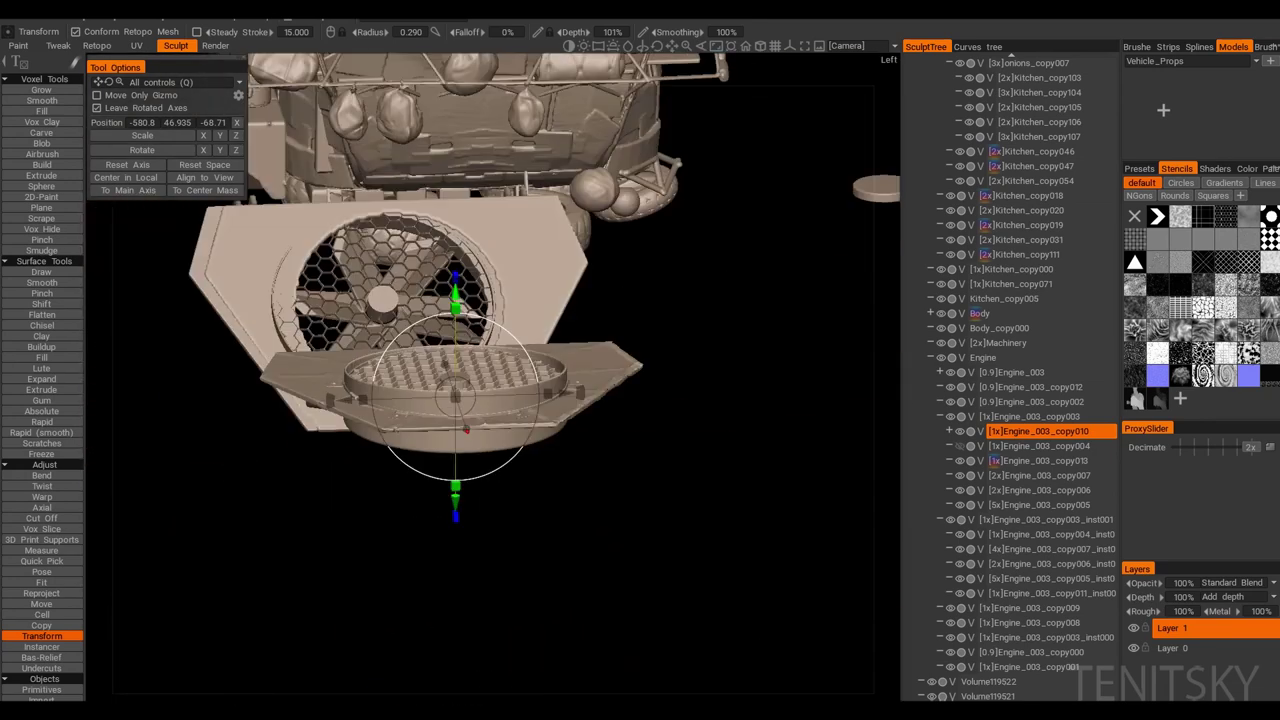
left_click(1038, 460)
left_click(41, 132)
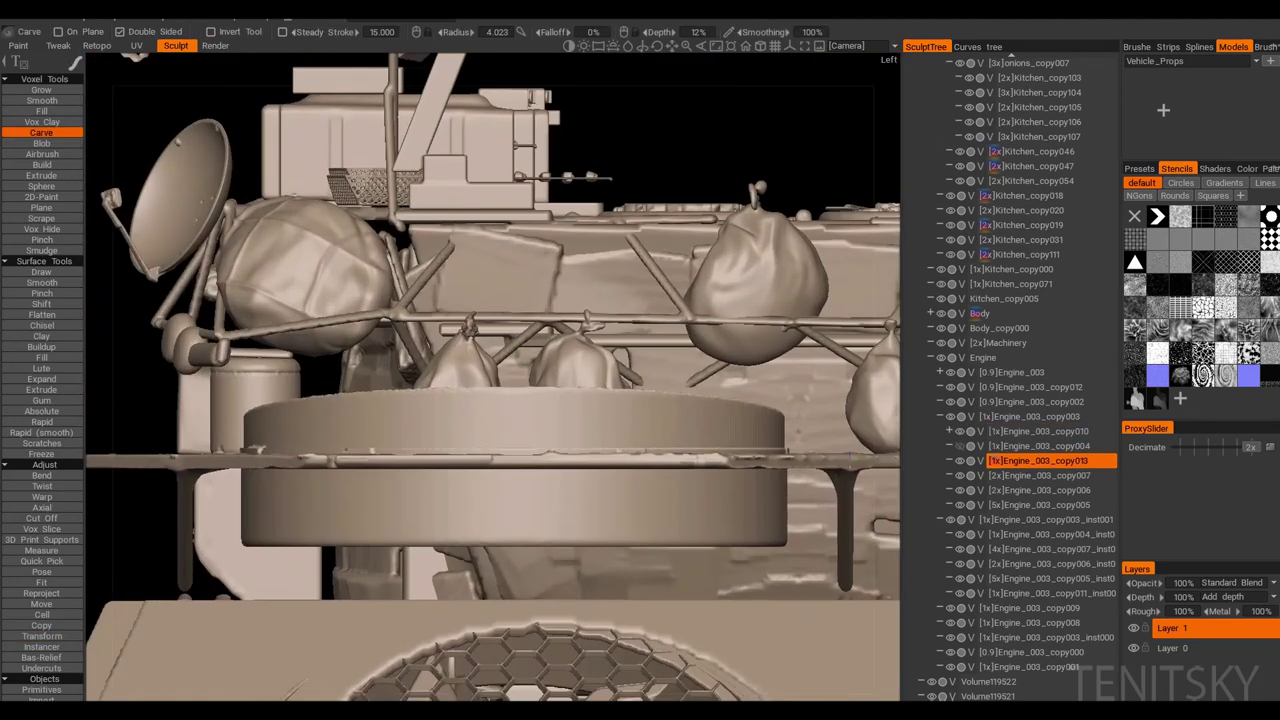
left_click_drag(506, 433, 587, 444, "alt")
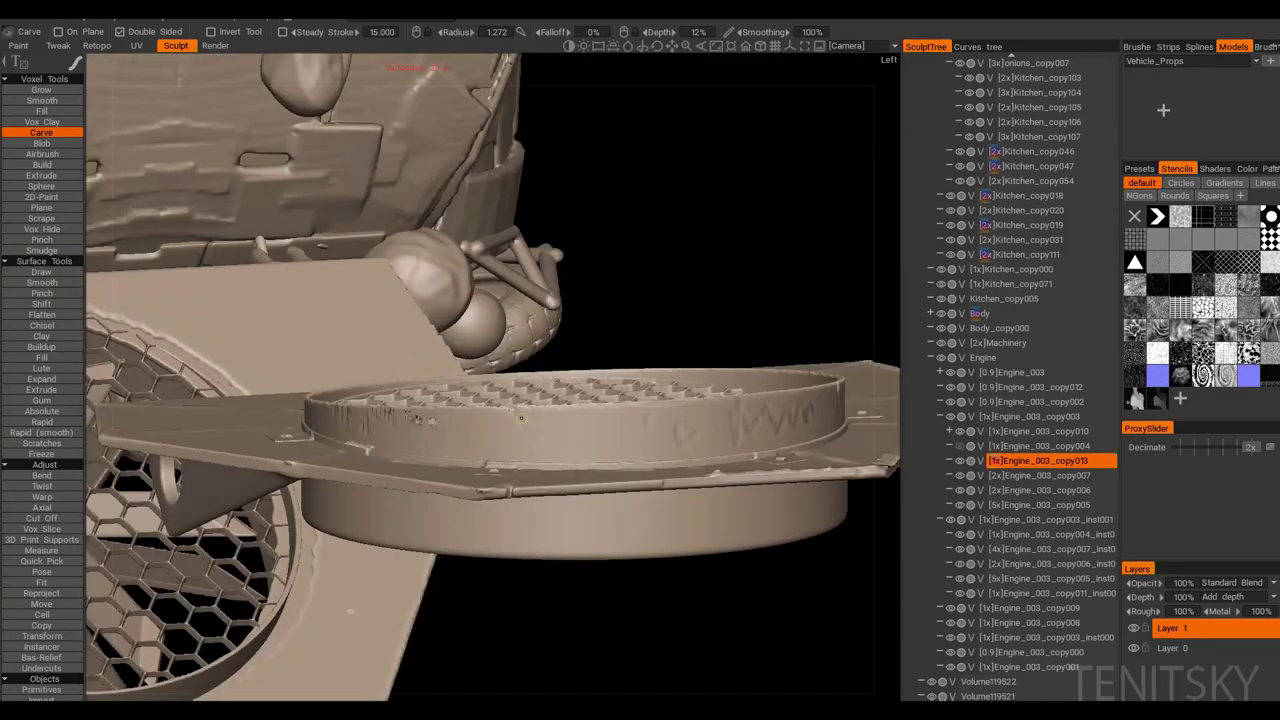
left_click_drag(521, 417, 555, 316, "alt")
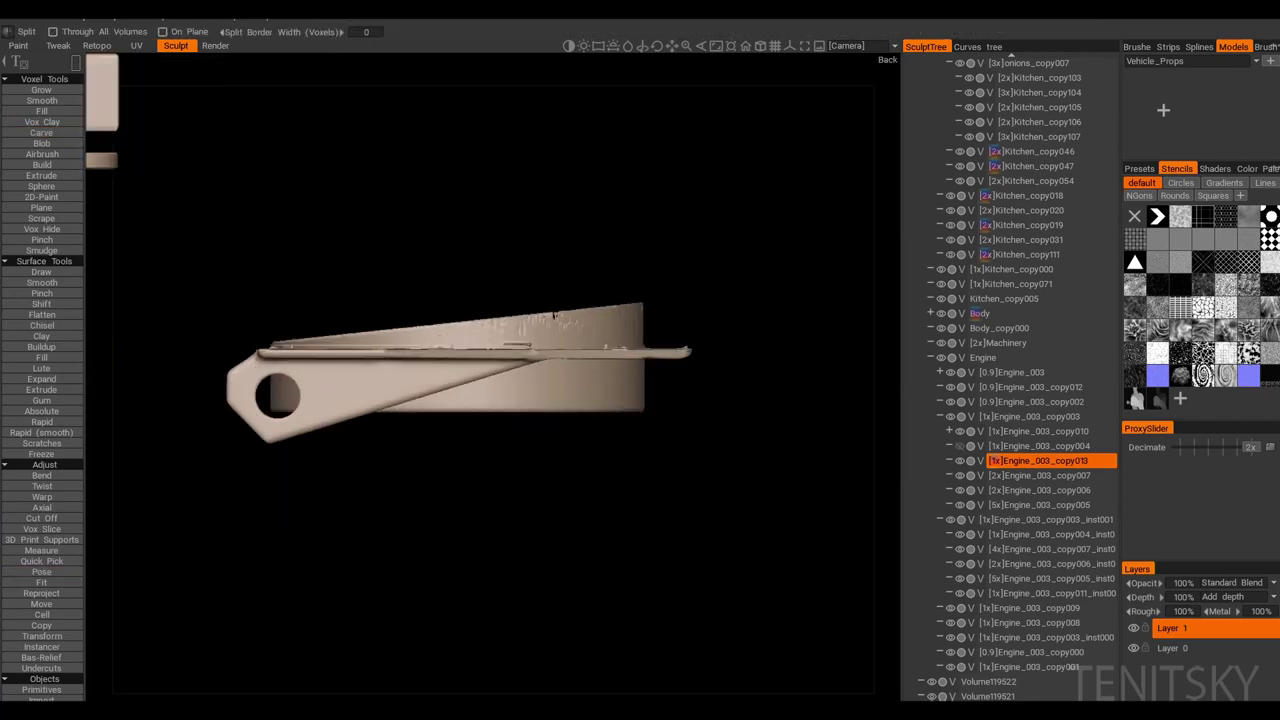
Step: Split the side handle off as Engine_003_copy011 and cut away the rim's lower part
left_click(357, 31)
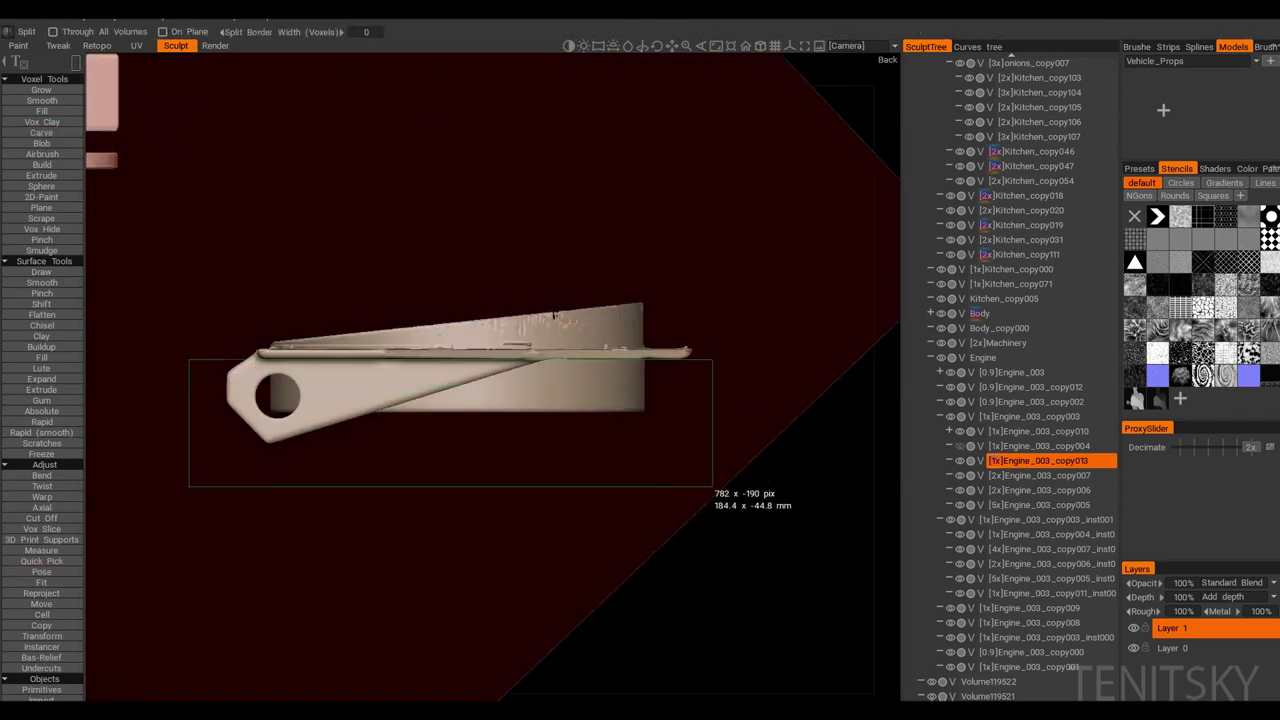
left_click_drag(712, 487, 714, 488)
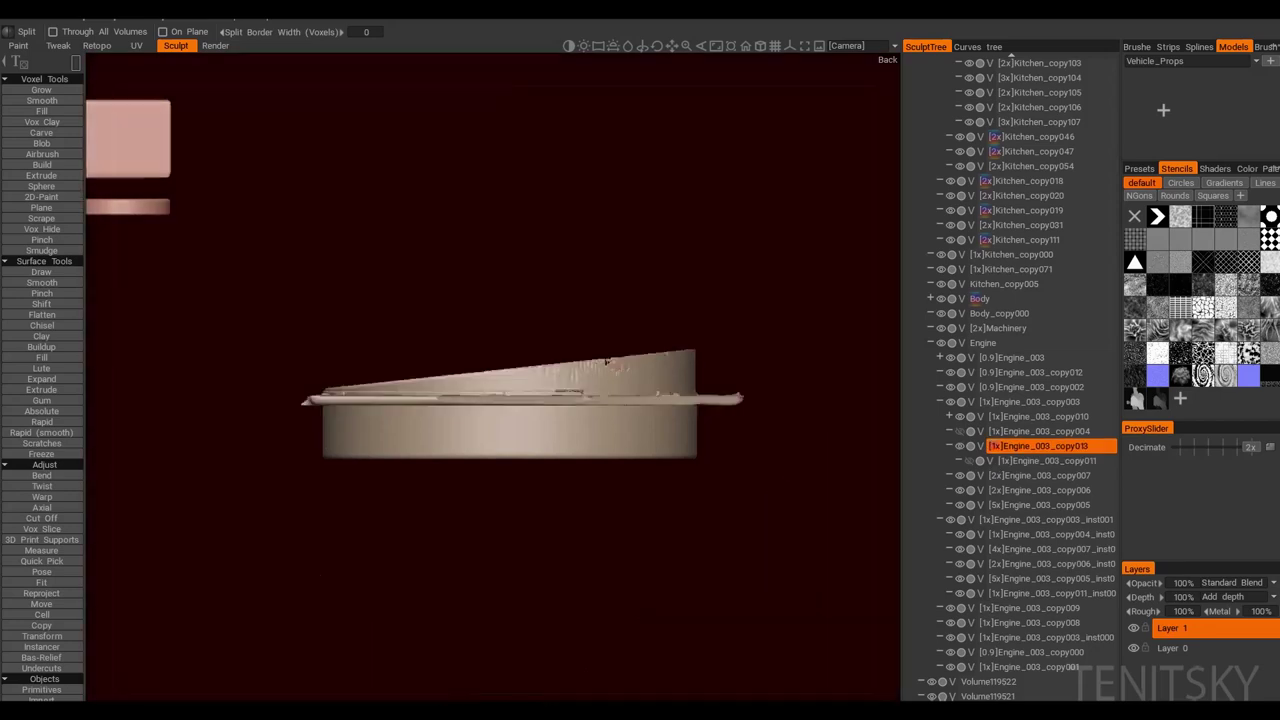
left_click_drag(212, 438, 732, 486)
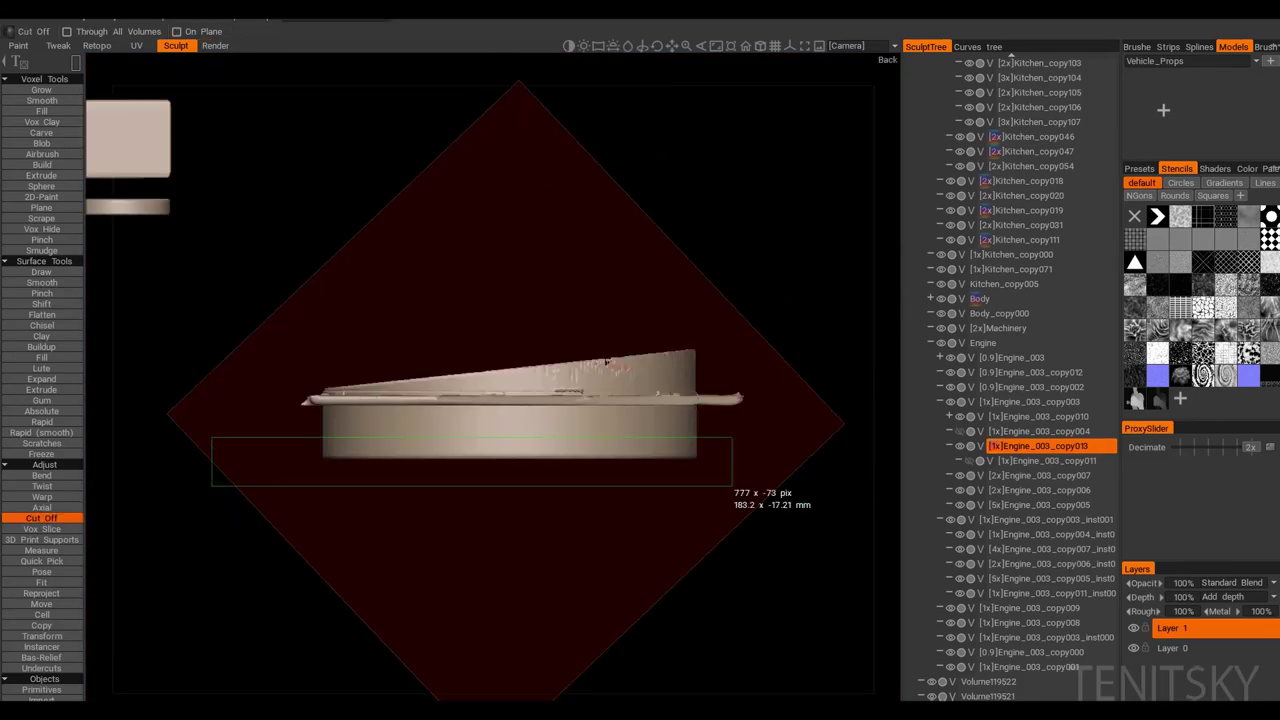
left_click_drag(802, 462, 802, 462)
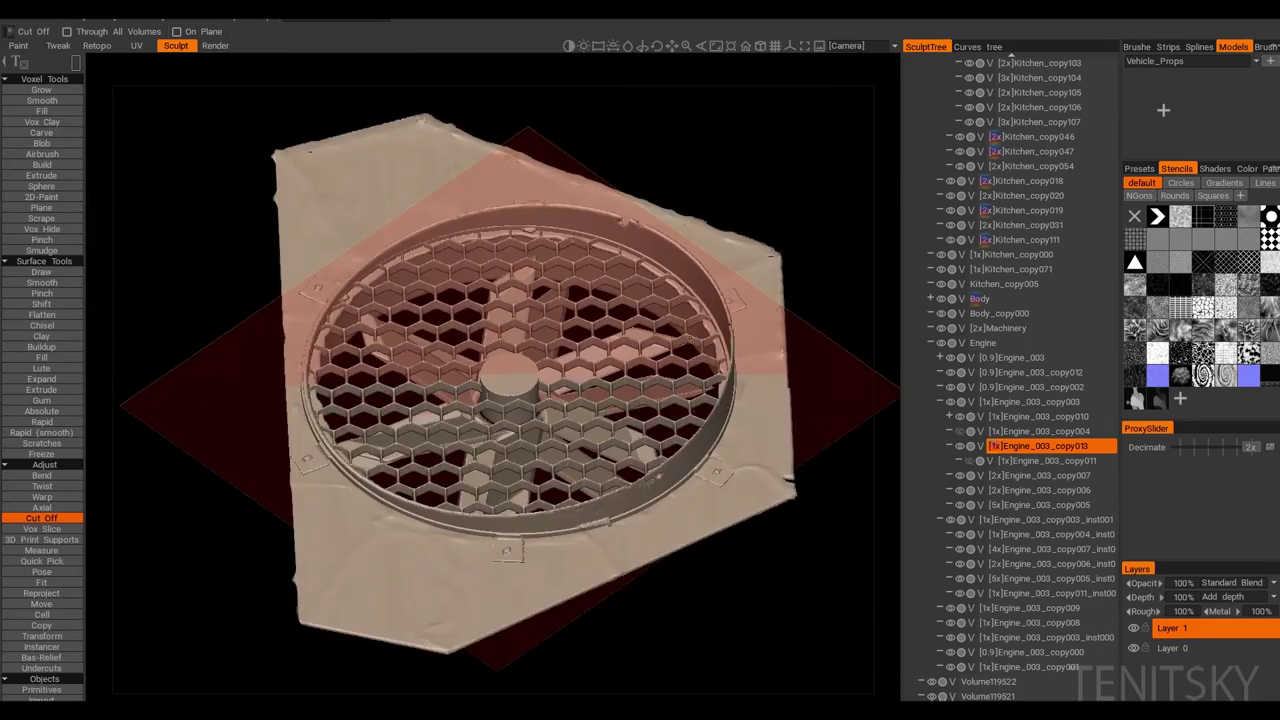
left_click(1040, 475)
left_click(41, 636)
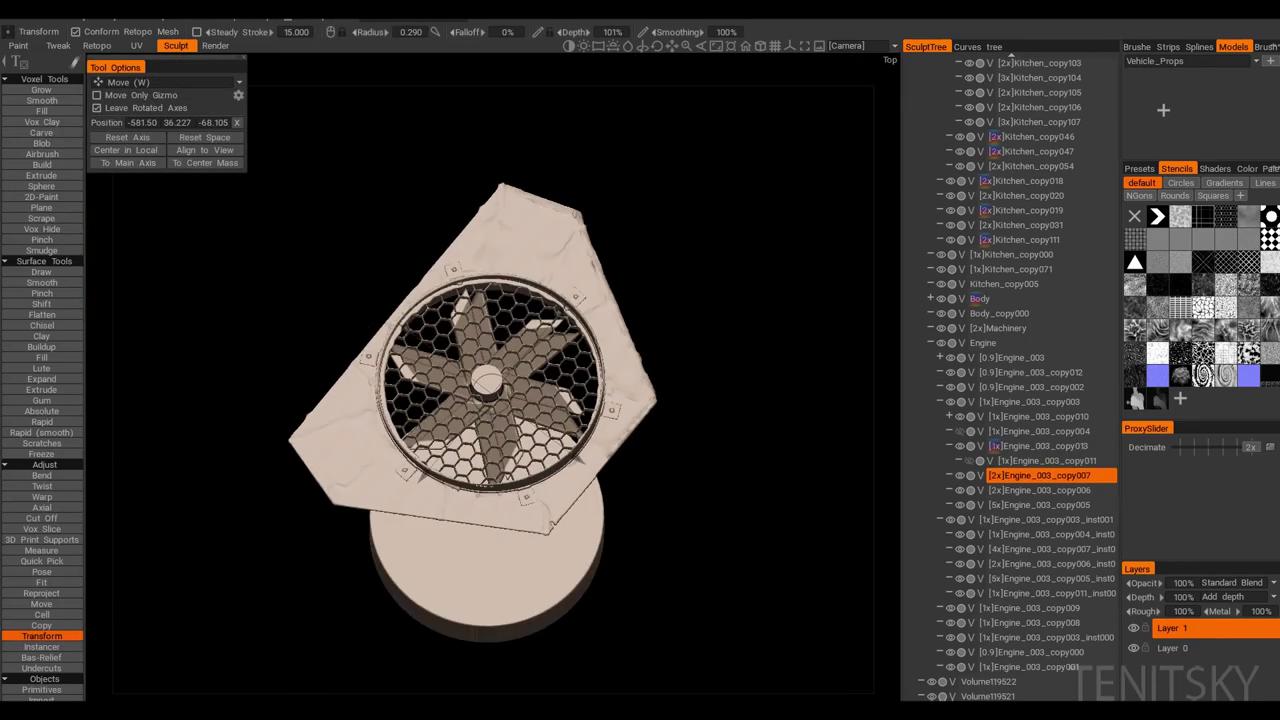
Step: Duplicate the Engine_003_copy006 hub part and shape a slotted cap with Smooth, Fill and Vox Hide
key("r")
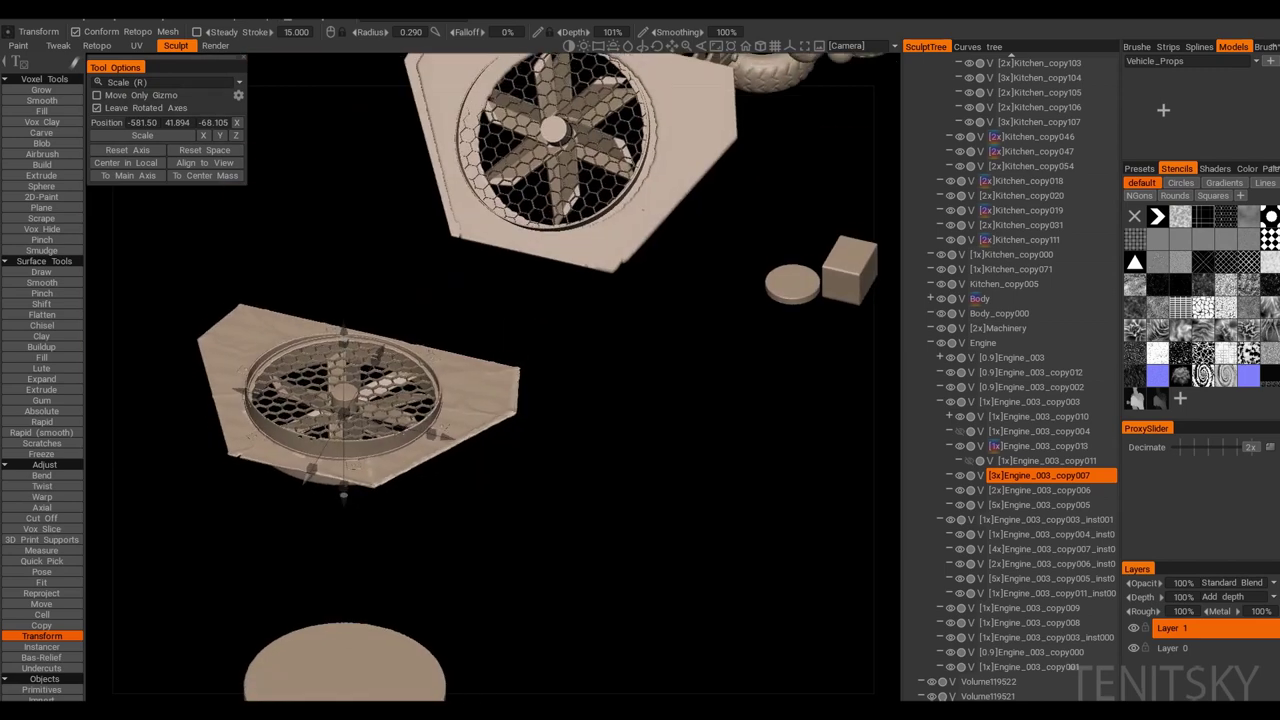
left_click(1040, 490)
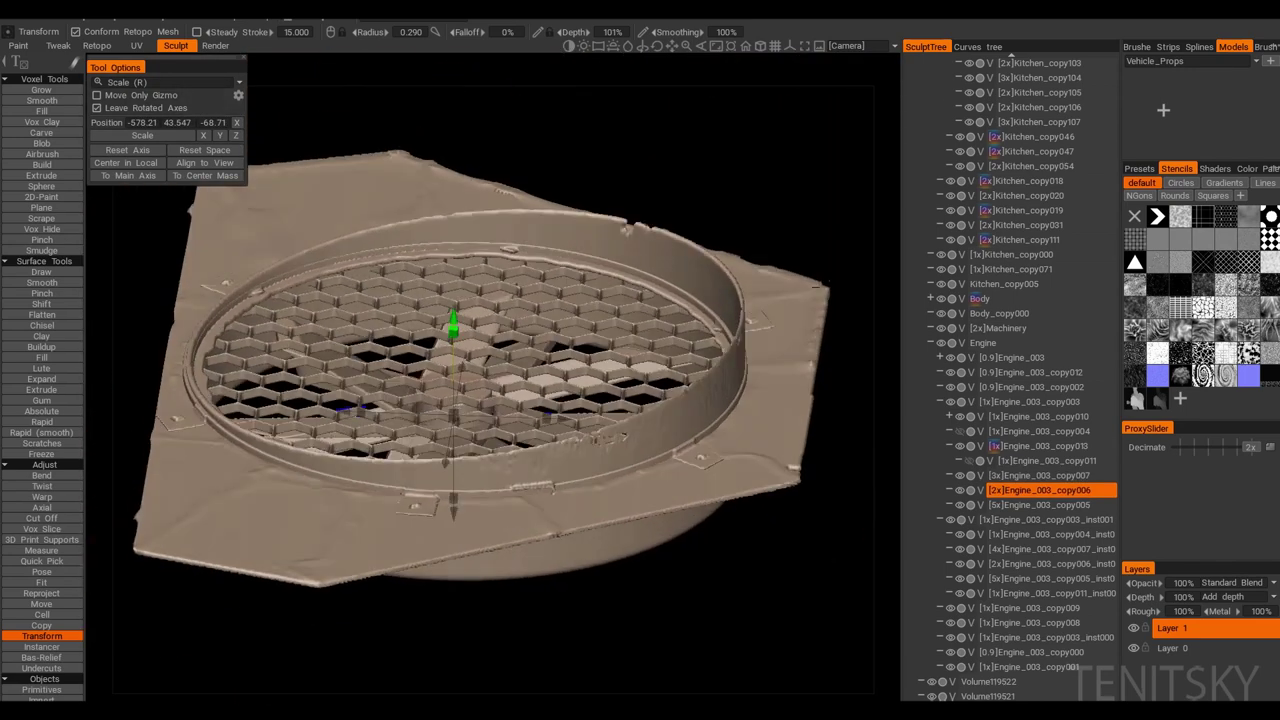
key("ctrl+d")
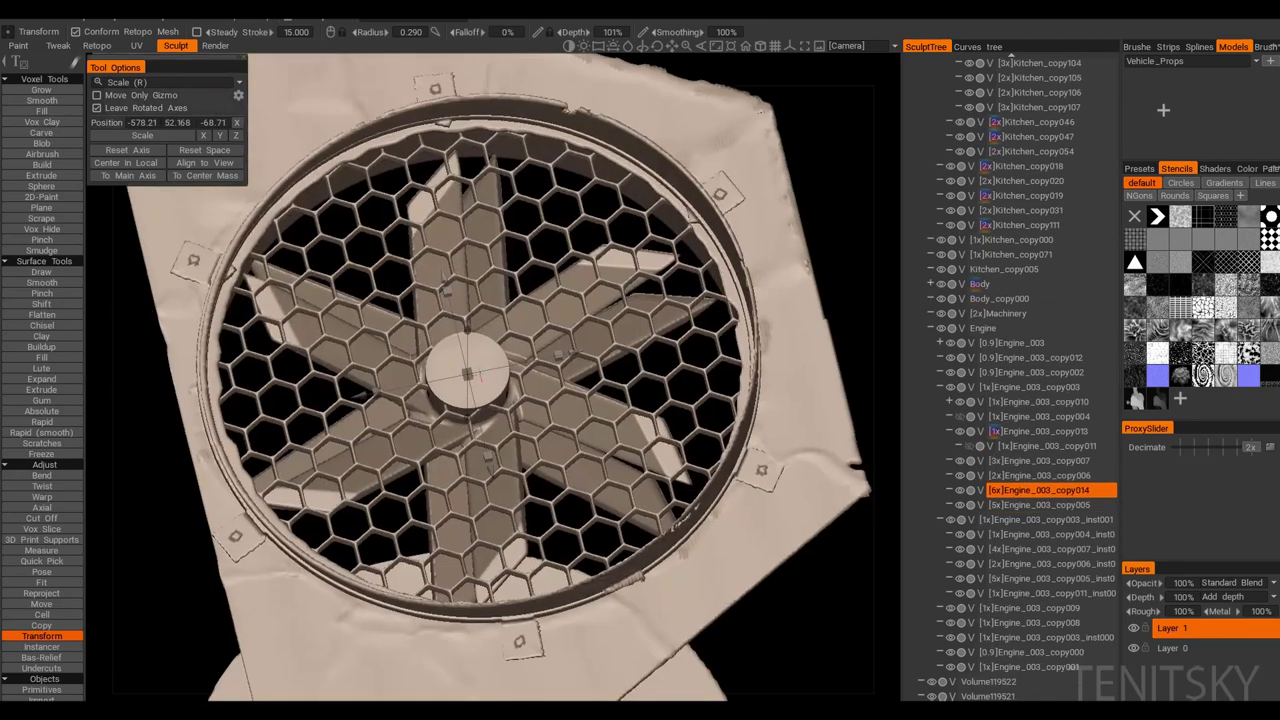
key("shift")
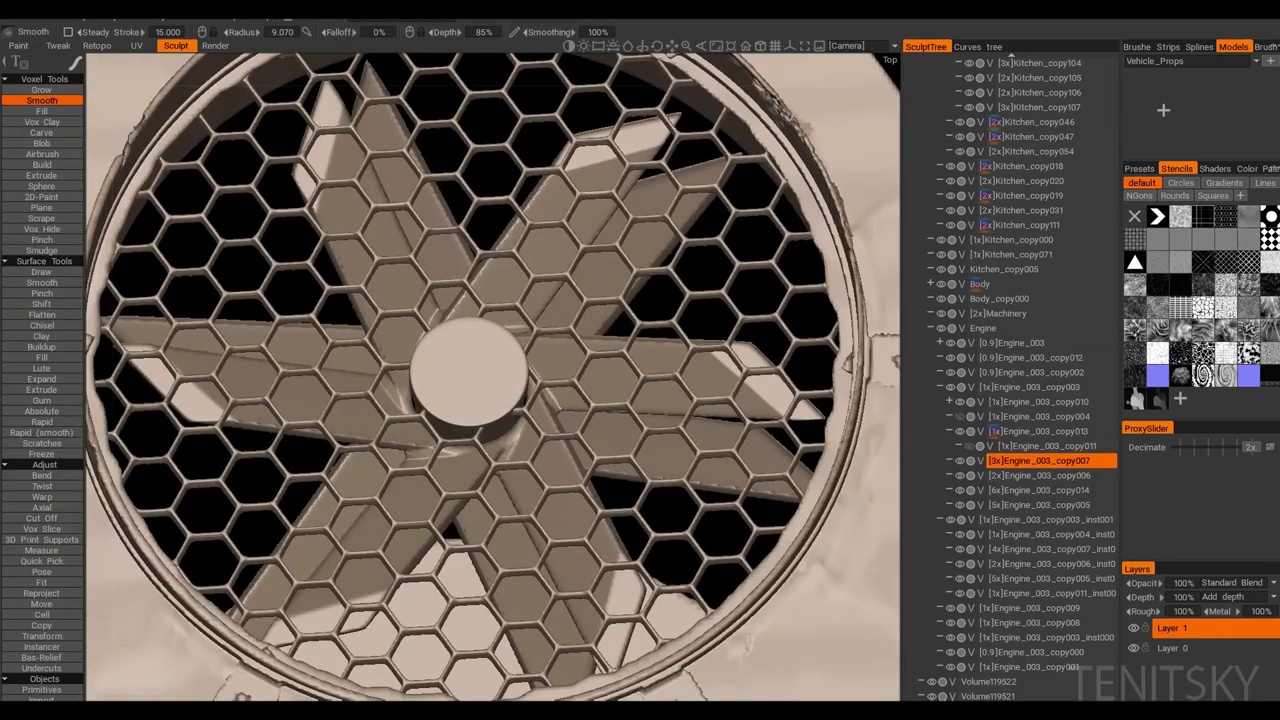
key("ctrl+z")
key("ctrl+z")
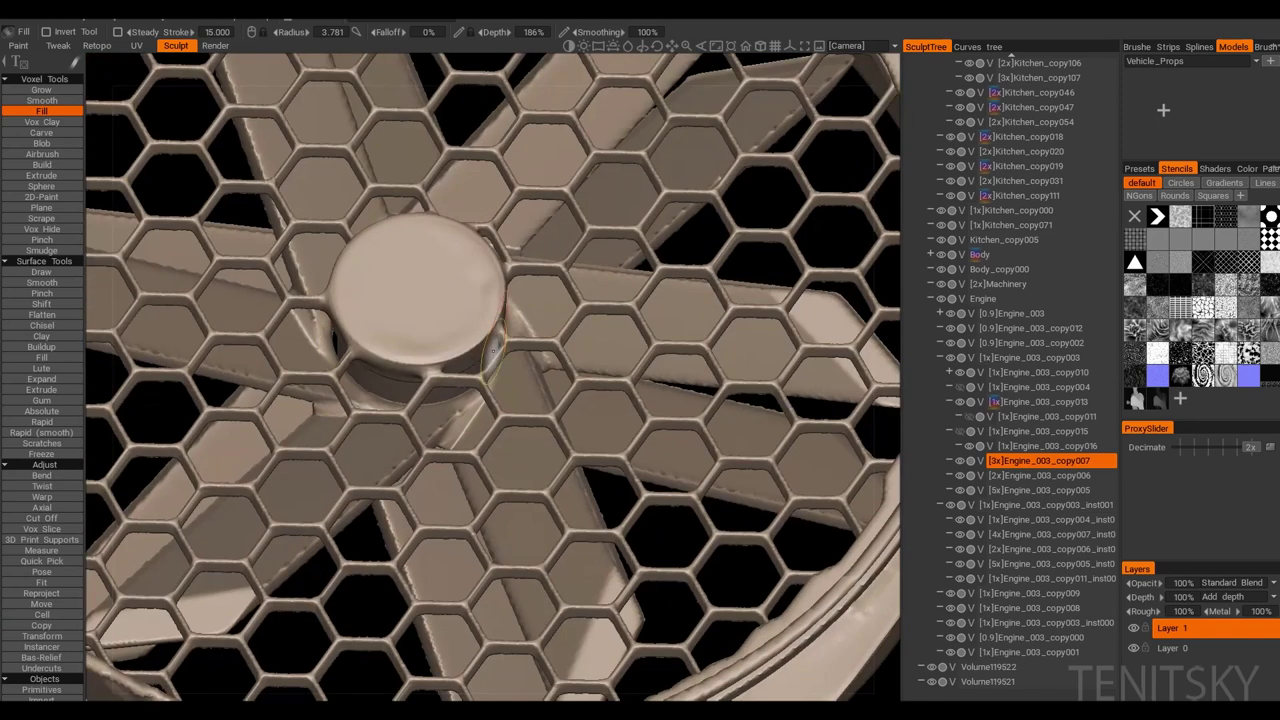
left_click(41, 229)
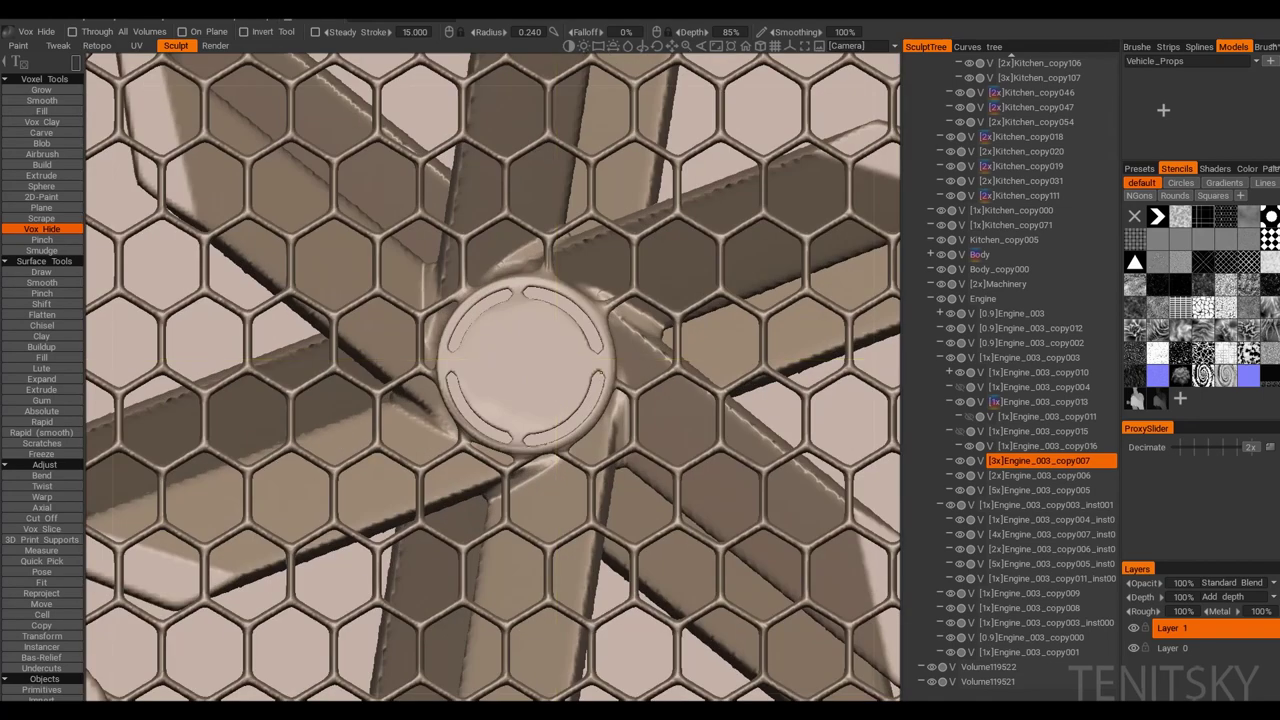
key("c")
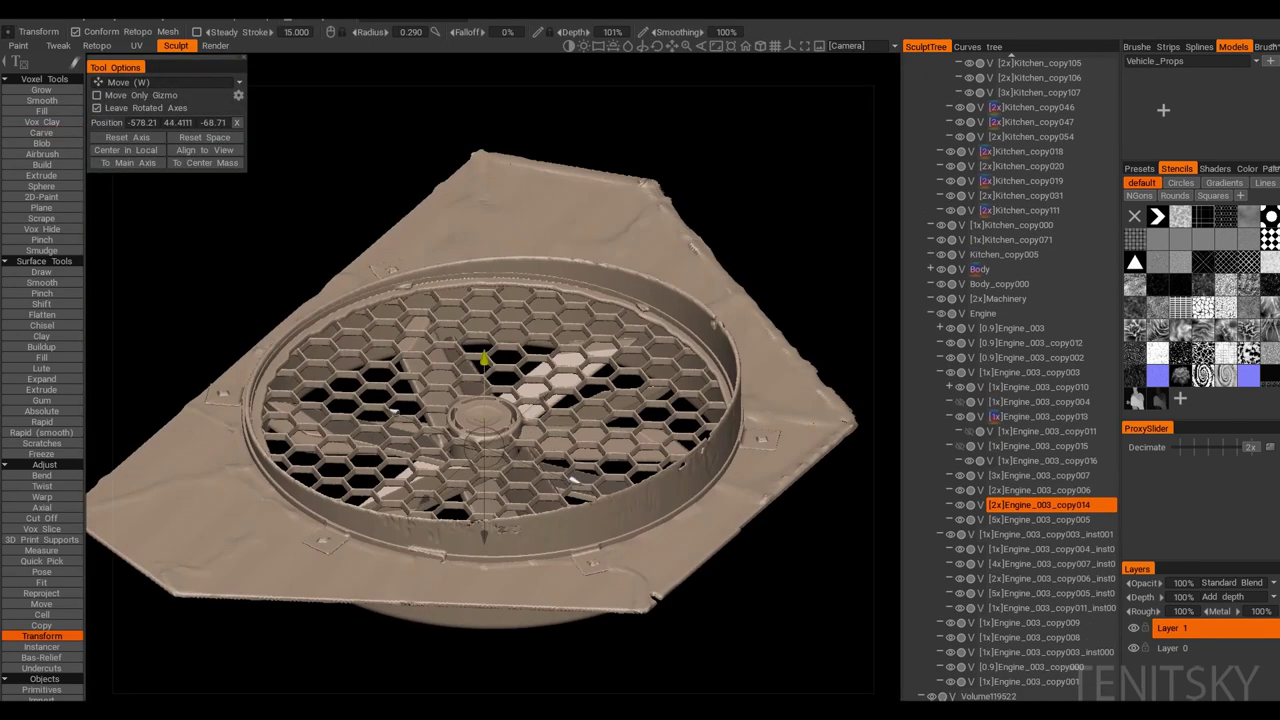
Step: Scale the copy014 cylinder at the grille's centre with Transform
key("r")
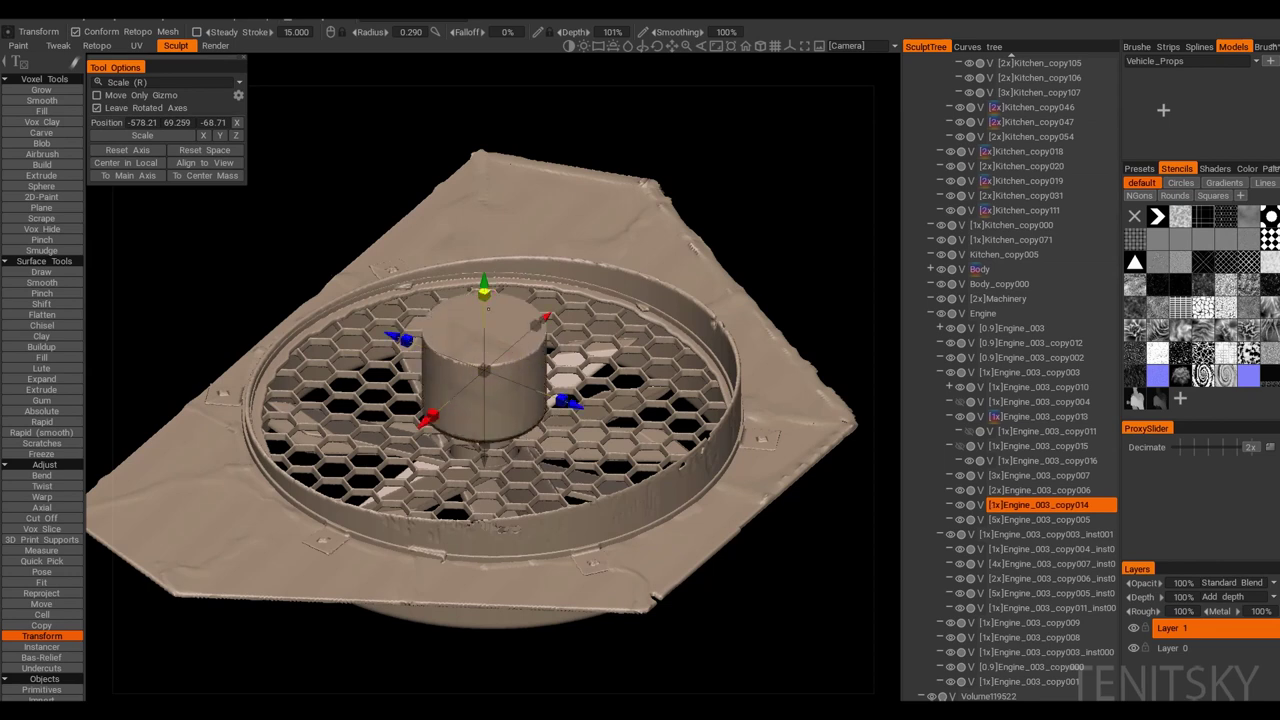
left_click(41, 561)
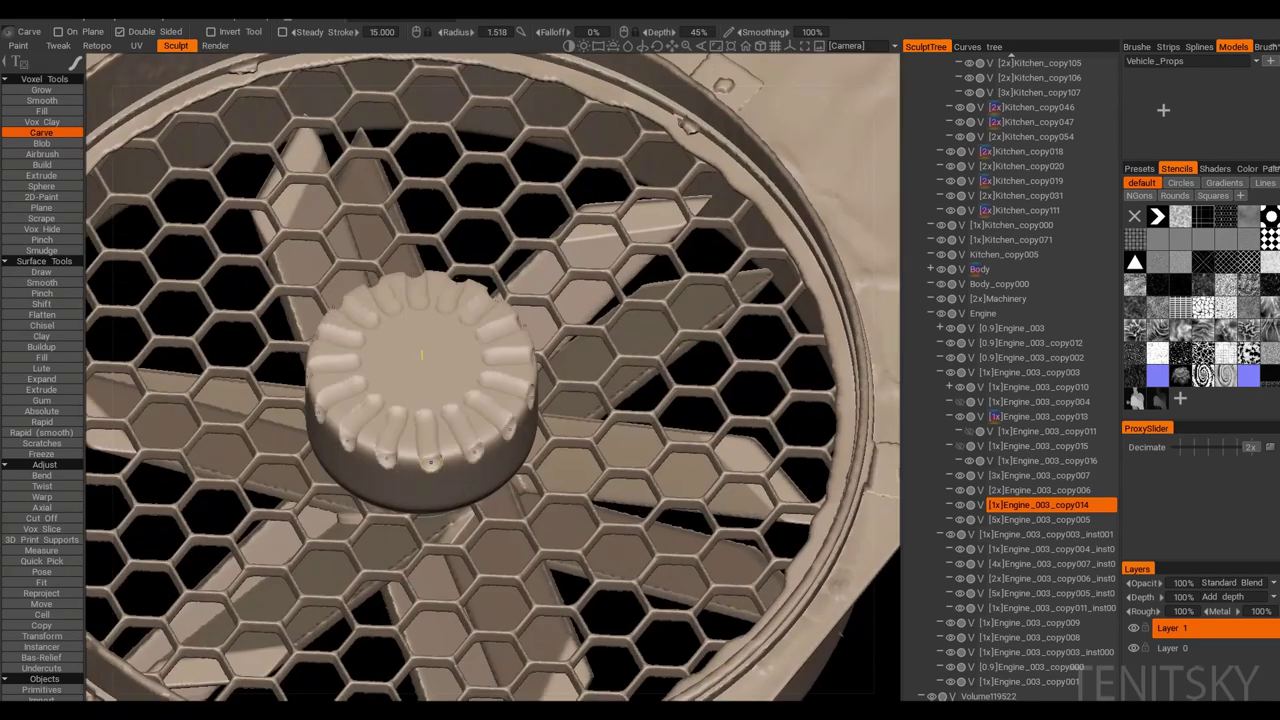
middle_click_drag(421, 355, 440, 316)
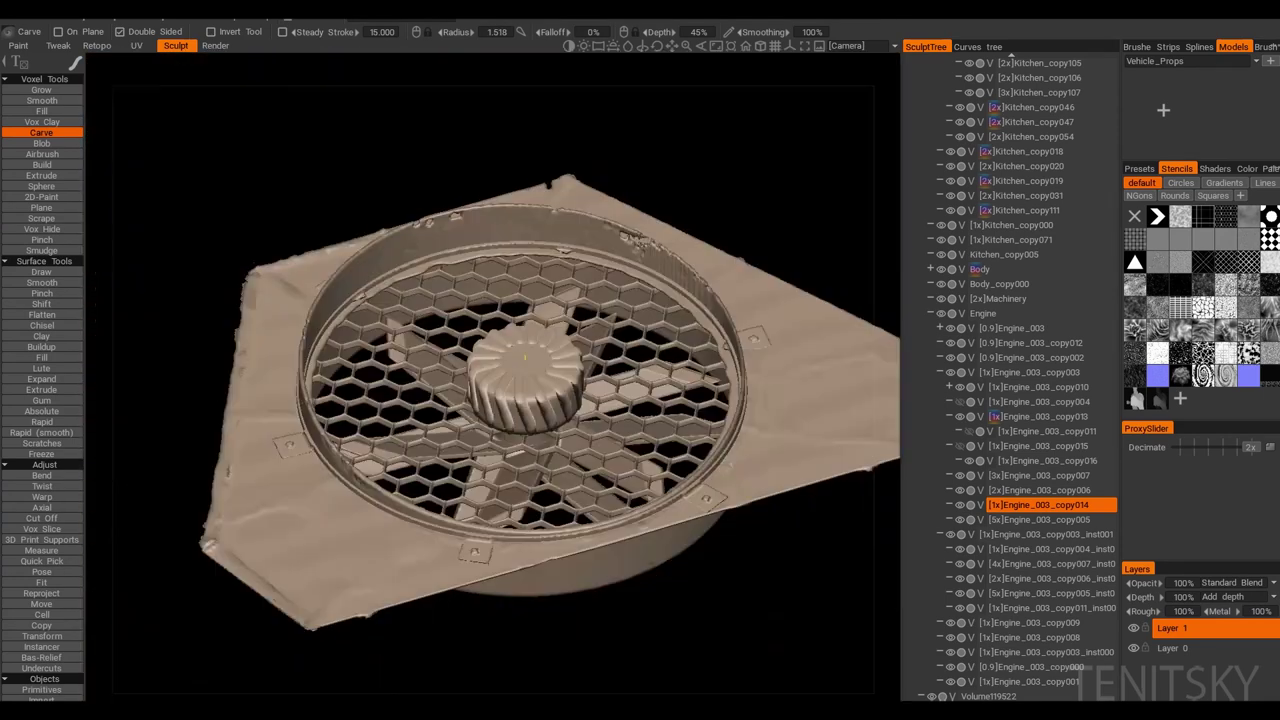
scroll(524, 357, "up", 6)
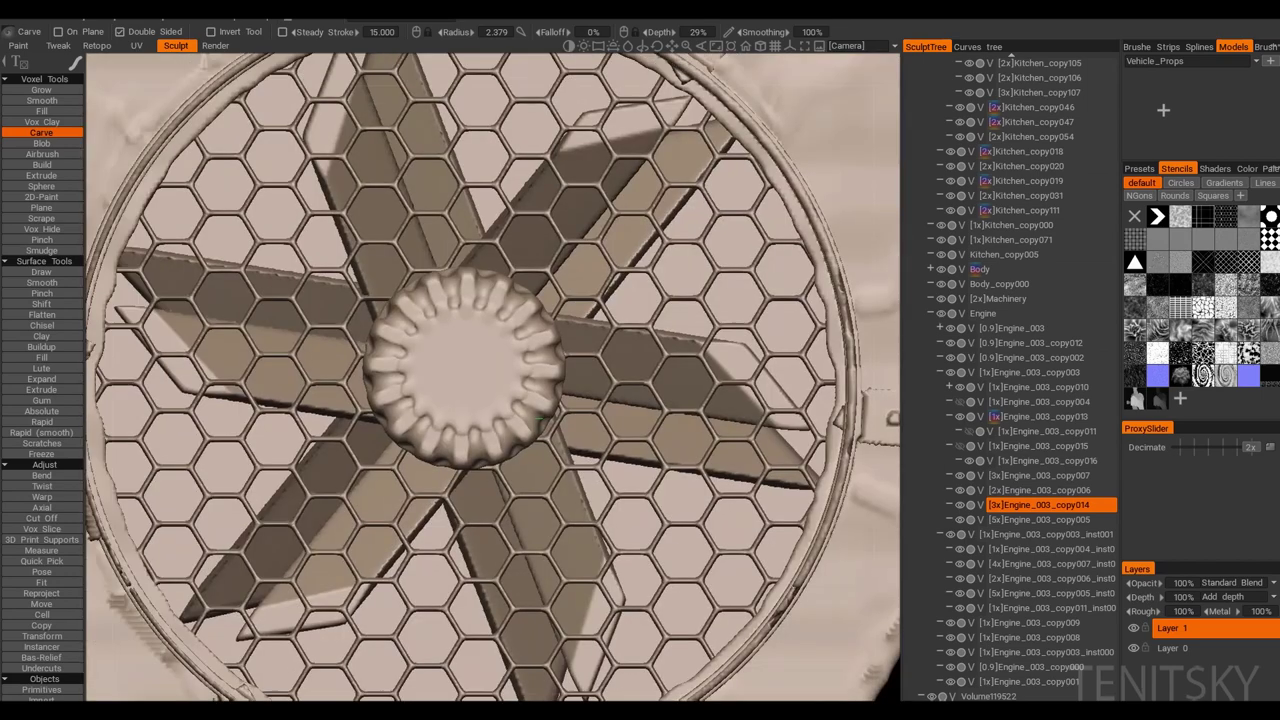
Step: Trim the hub cap with Cut Off and smooth its notched rim
left_click(41, 518)
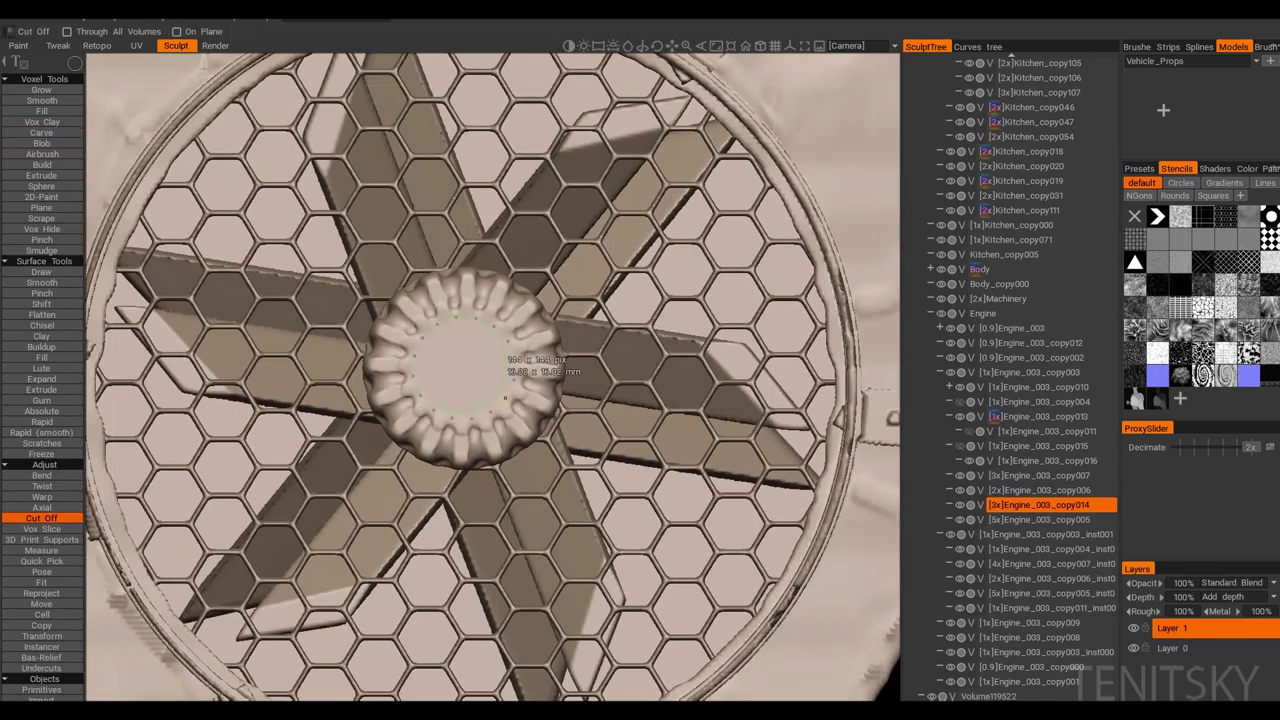
right_click_drag(557, 442, 433, 393)
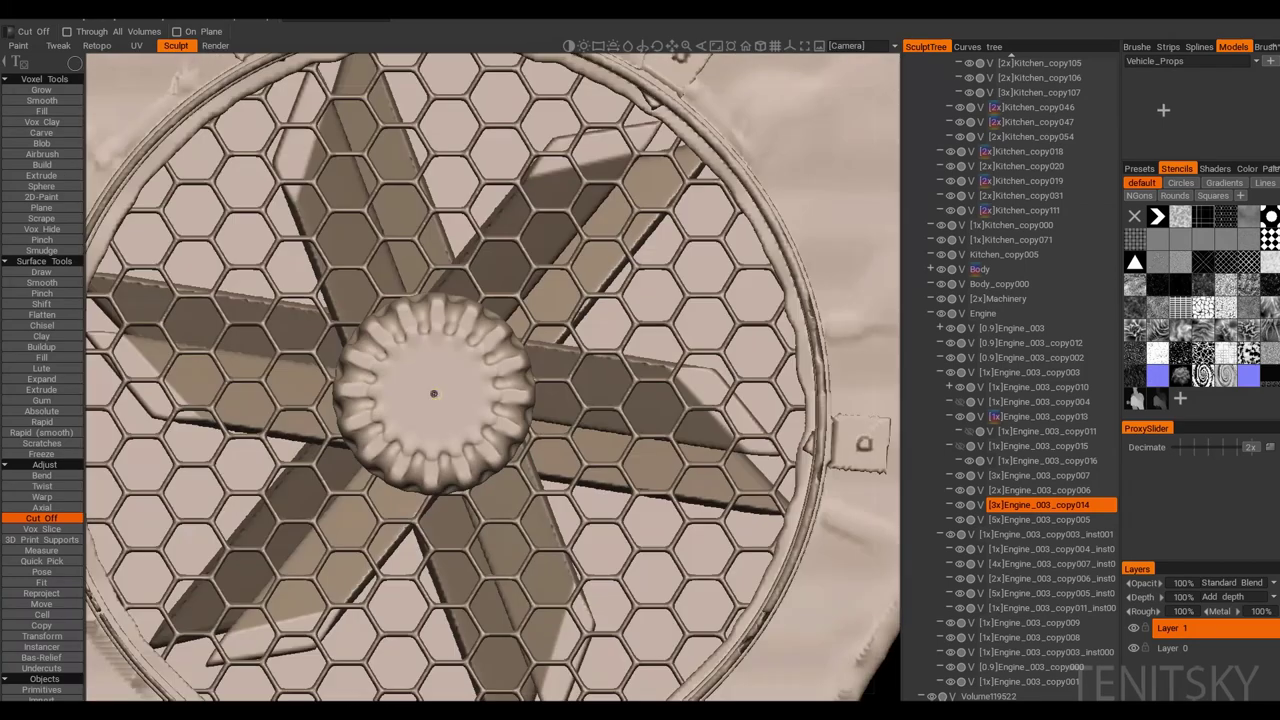
right_click_drag(523, 390, 490, 425)
key("shift")
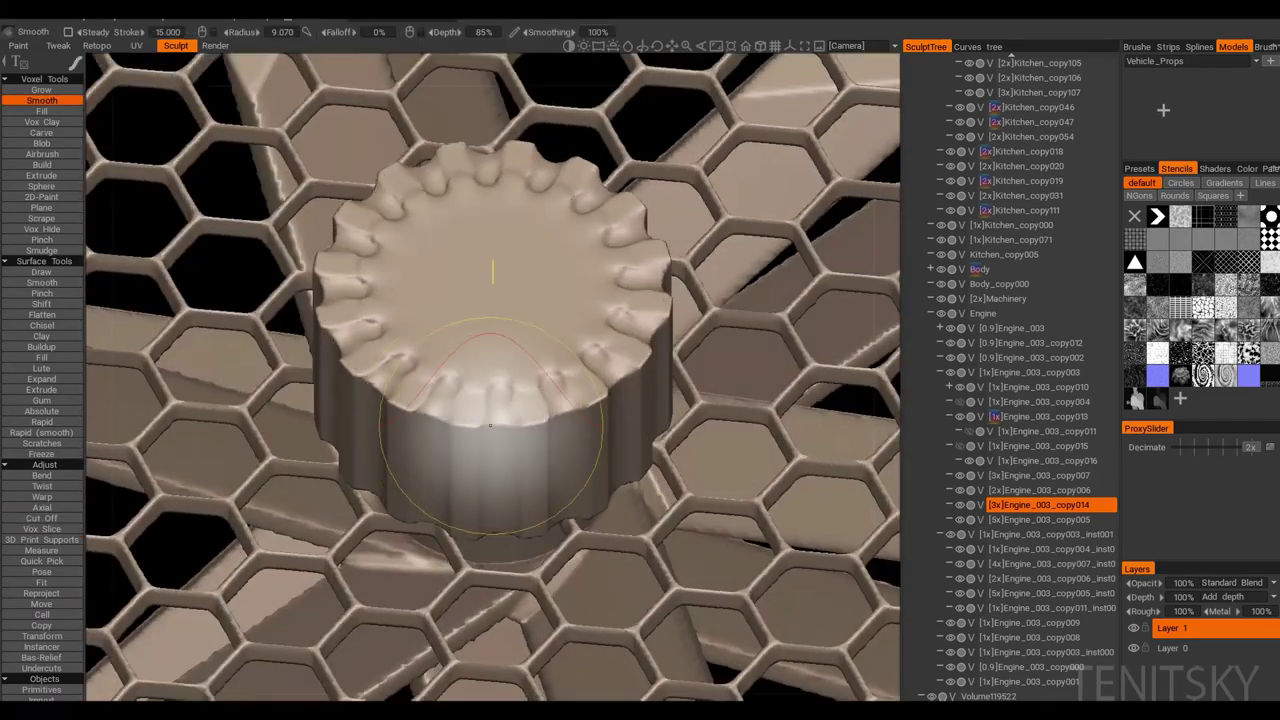
mouse_move(430, 457)
right_mouse_down()
mouse_move(430, 420)
mouse_move(378, 520)
mouse_move(390, 470)
mouse_move(420, 560)
mouse_move(440, 373)
mouse_move(478, 376)
mouse_move(483, 340)
mouse_move(450, 300)
mouse_move(420, 360)
mouse_move(460, 380)
right_mouse_up()
scroll(485, 378, "up", 2)
scroll(483, 380, "down", 5)
Step: Isolate Engine_003_copy010 and carve dents and pits into the ring's side wall
key("h")
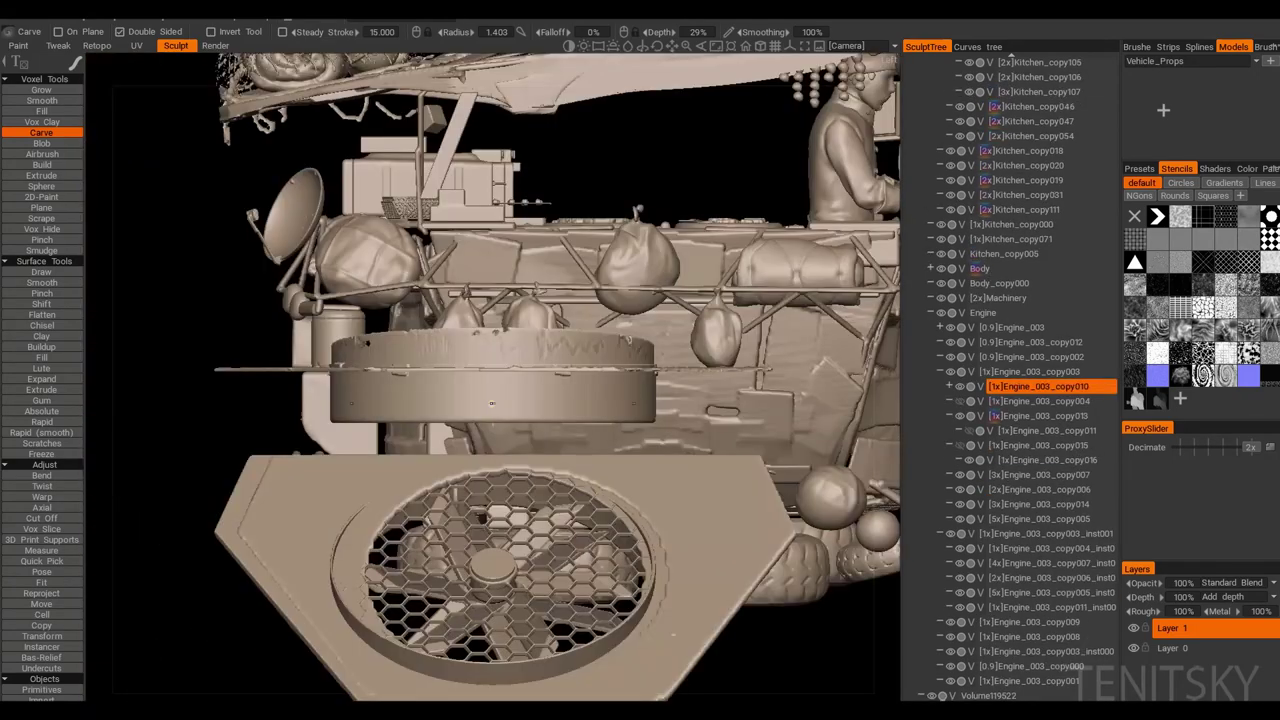
right_click_drag(600, 380, 596, 408)
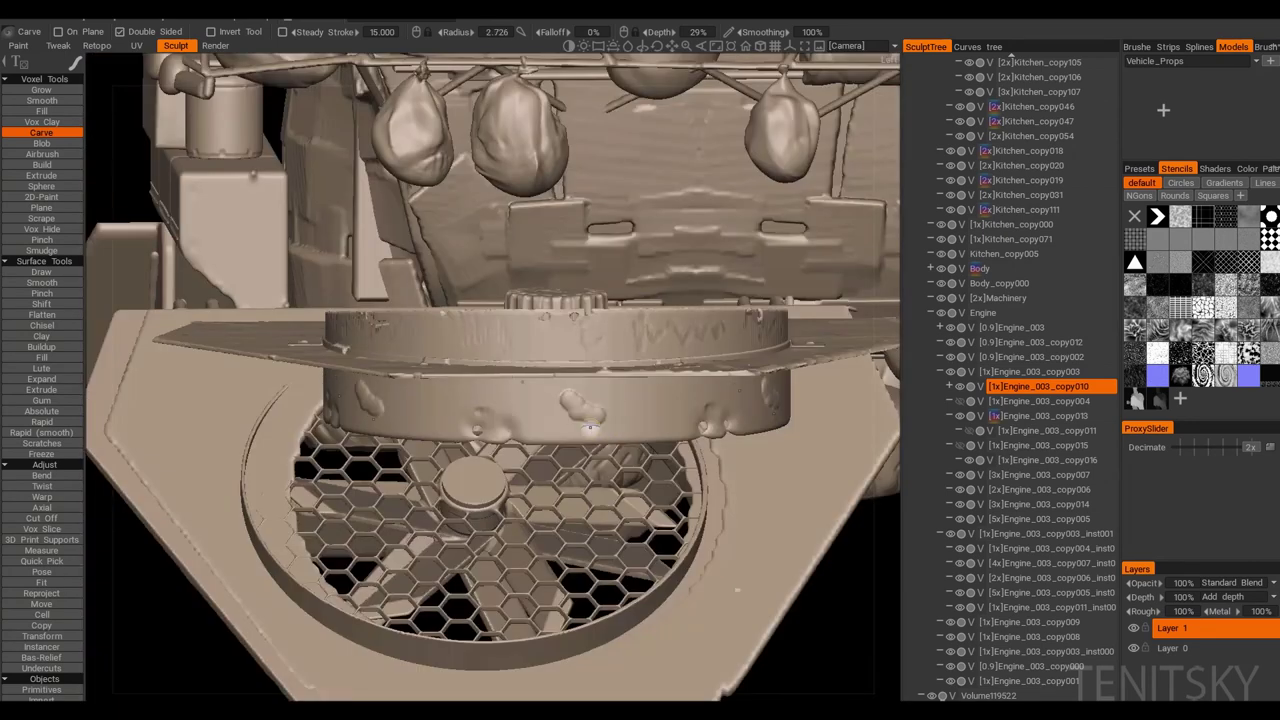
key("shift+h")
right_click_drag(591, 426, 491, 390)
scroll(472, 395, "up", 1)
mouse_move(538, 398)
left_mouse_down()
mouse_move(612, 378)
mouse_move(600, 378)
mouse_move(650, 412)
mouse_move(615, 395)
mouse_move(635, 425)
mouse_move(550, 350)
mouse_move(575, 345)
left_mouse_up()
scroll(605, 385, "down", 3)
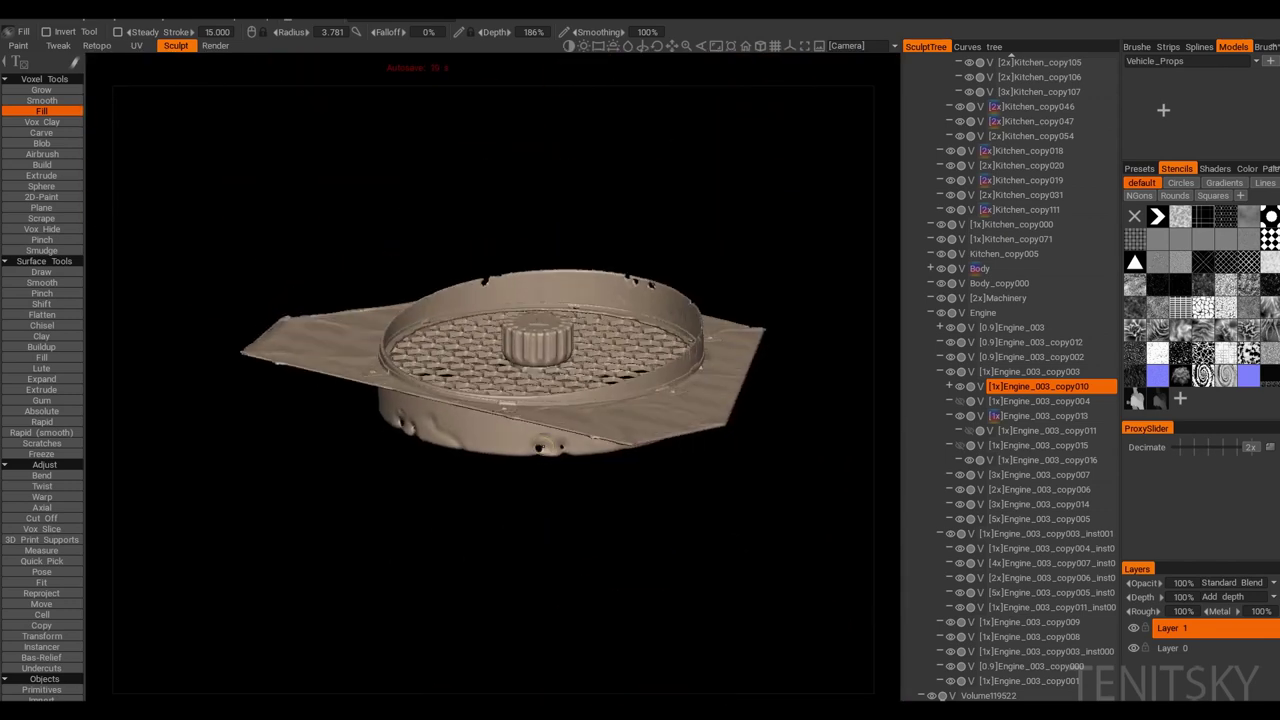
left_click(41, 132)
left_click_drag(540, 400, 540, 427, "alt")
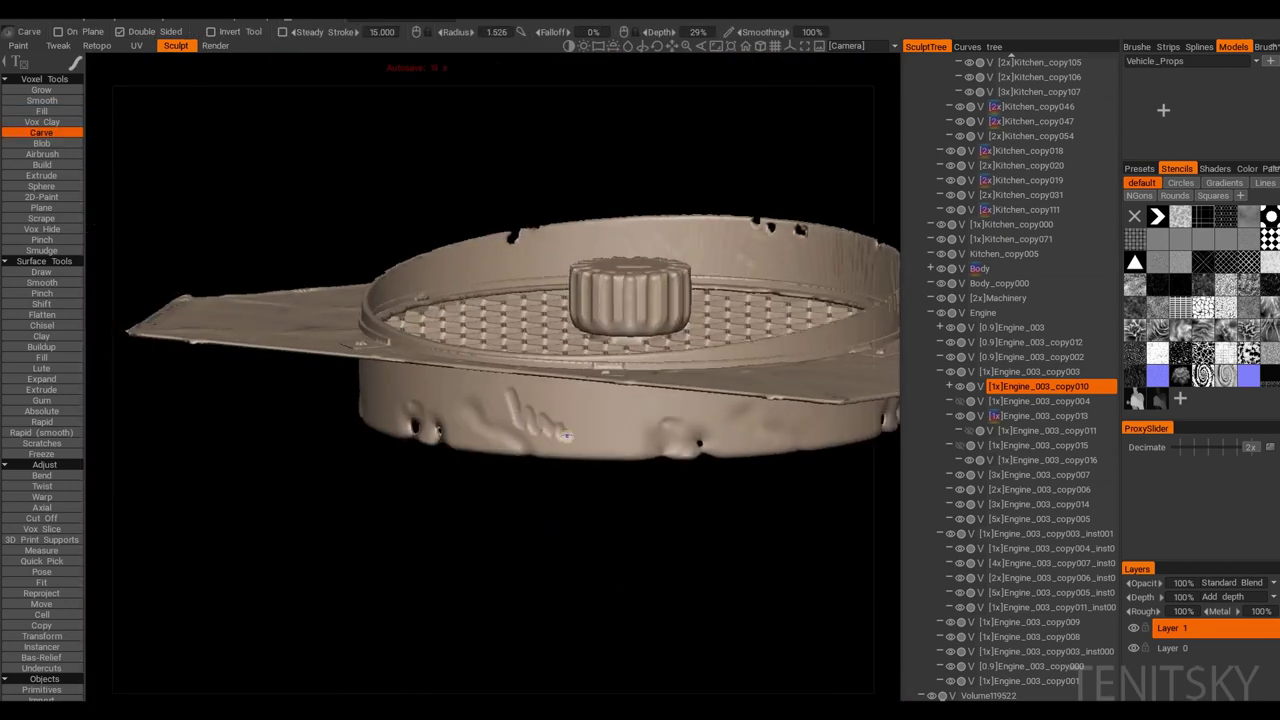
left_click_drag(465, 405, 570, 330, "alt")
Step: Trim the cloned fan ring copy with Cut Off
left_click(41, 636)
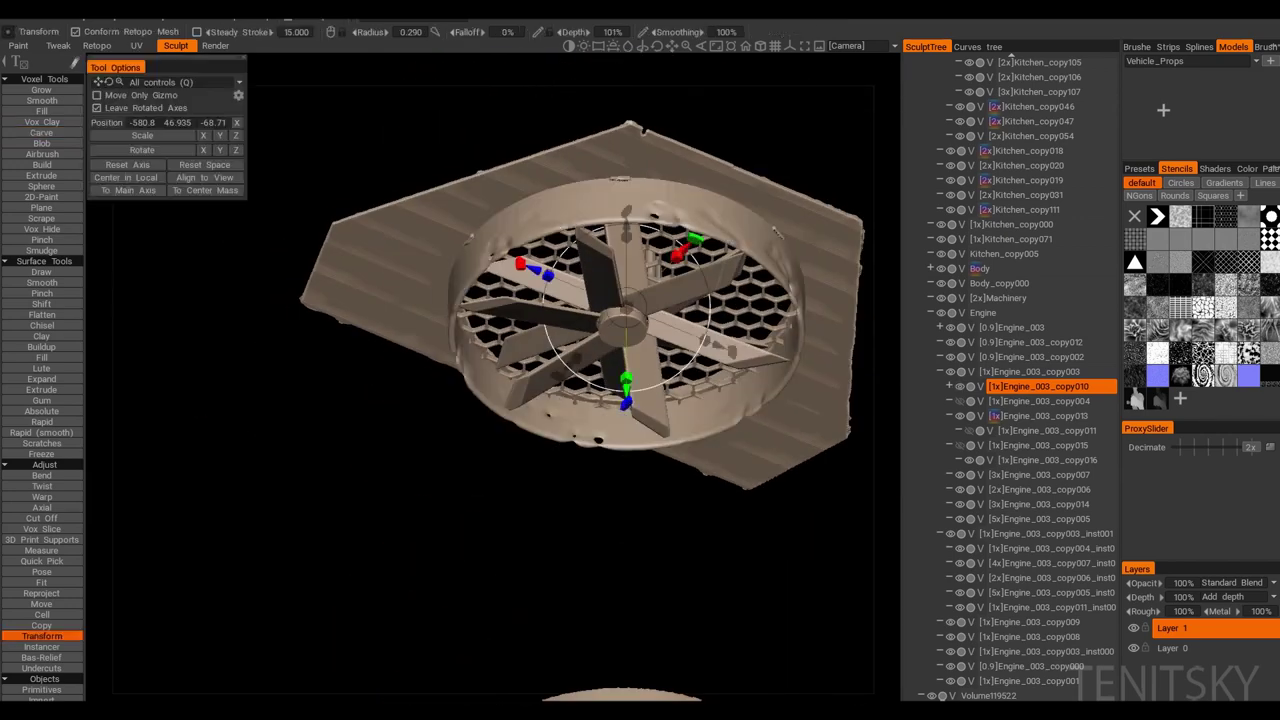
left_click_drag(600, 400, 640, 360, "alt")
left_click(41, 518)
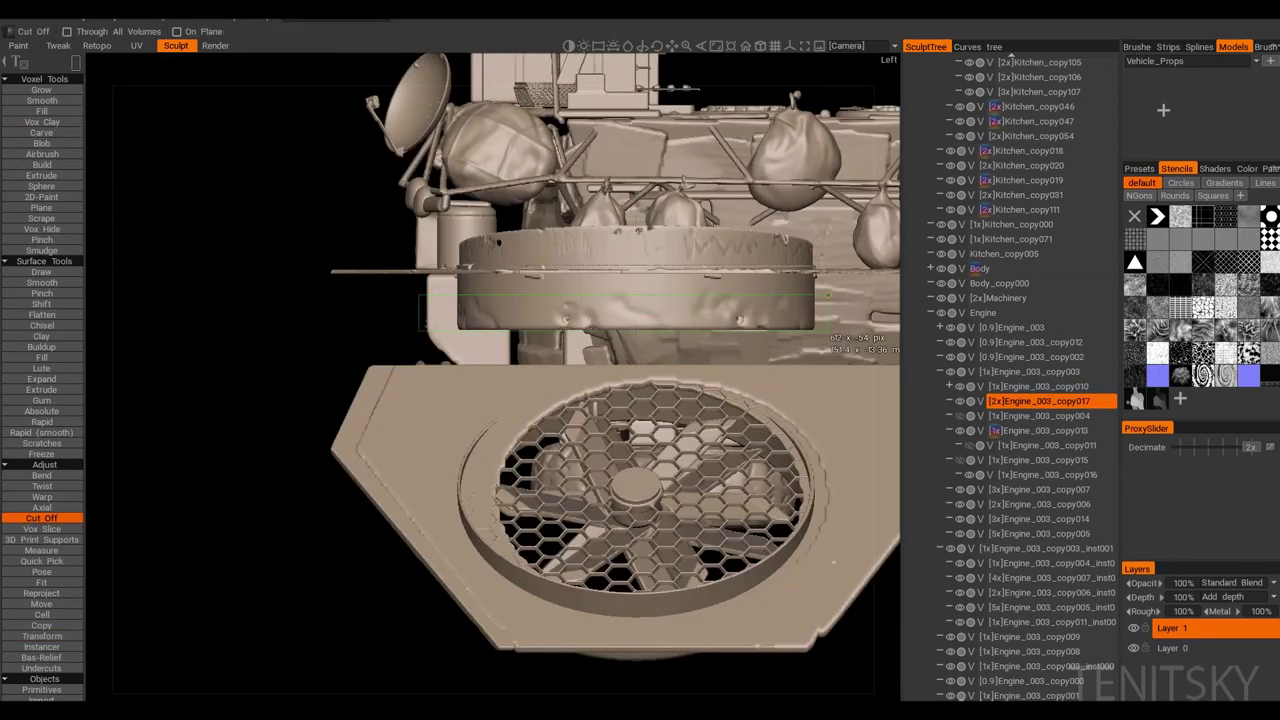
left_click_drag(876, 350, 860, 340, "alt")
left_click_drag(500, 380, 570, 370, "alt")
Step: Scale, rotate and reposition the [3x]Engine_003_copy014 hub-capped fan panel
left_click(1039, 519)
left_click(41, 636)
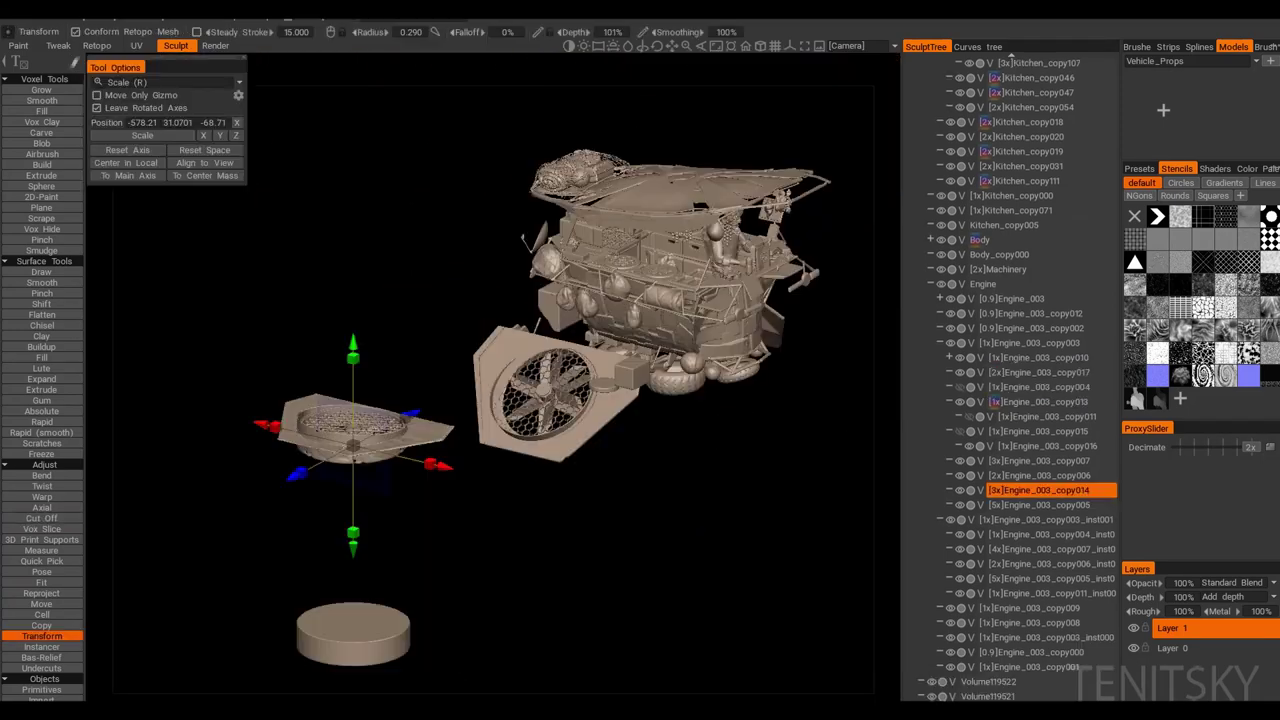
scroll(475, 400, "up", 2)
left_click_drag(500, 400, 570, 420, "alt")
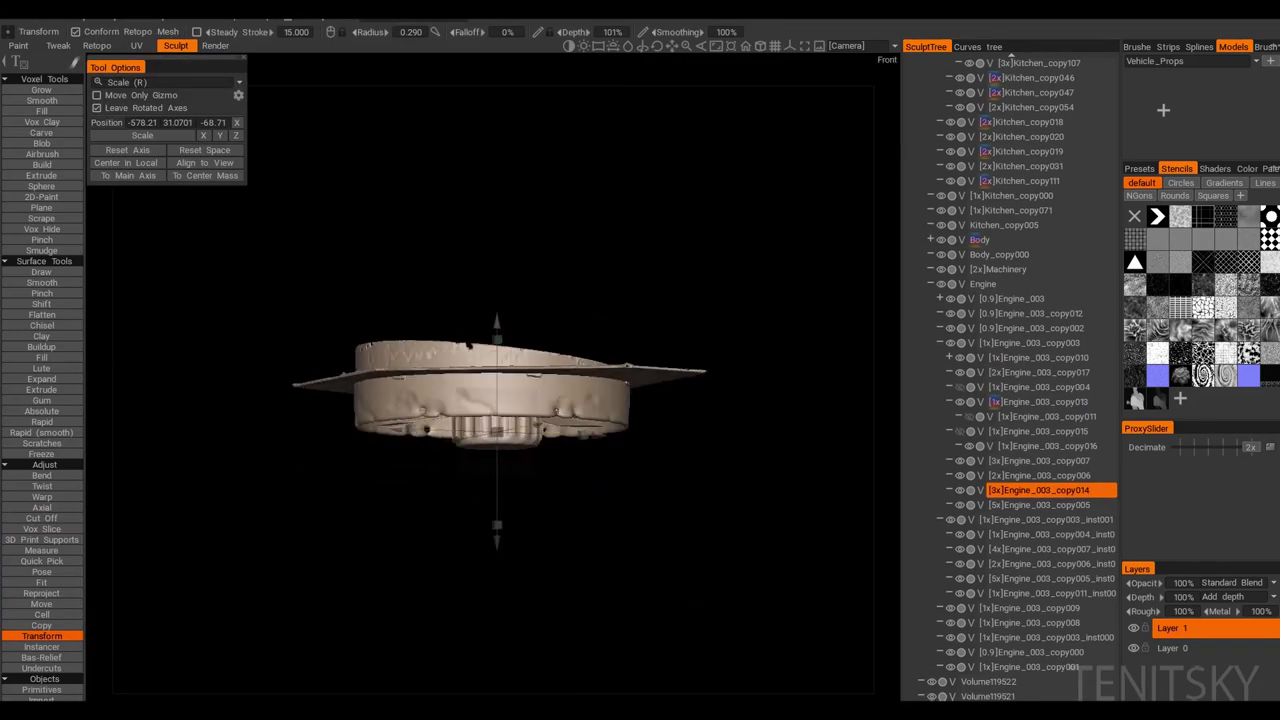
left_click_drag(497, 400, 560, 372, "alt")
key("e")
key("q")
Step: Delete the old fan's blades, grille and mounting plate from the vehicle
left_click(1038, 416)
left_click(41, 561)
left_click(655, 255)
scroll(880, 390, "up", 2)
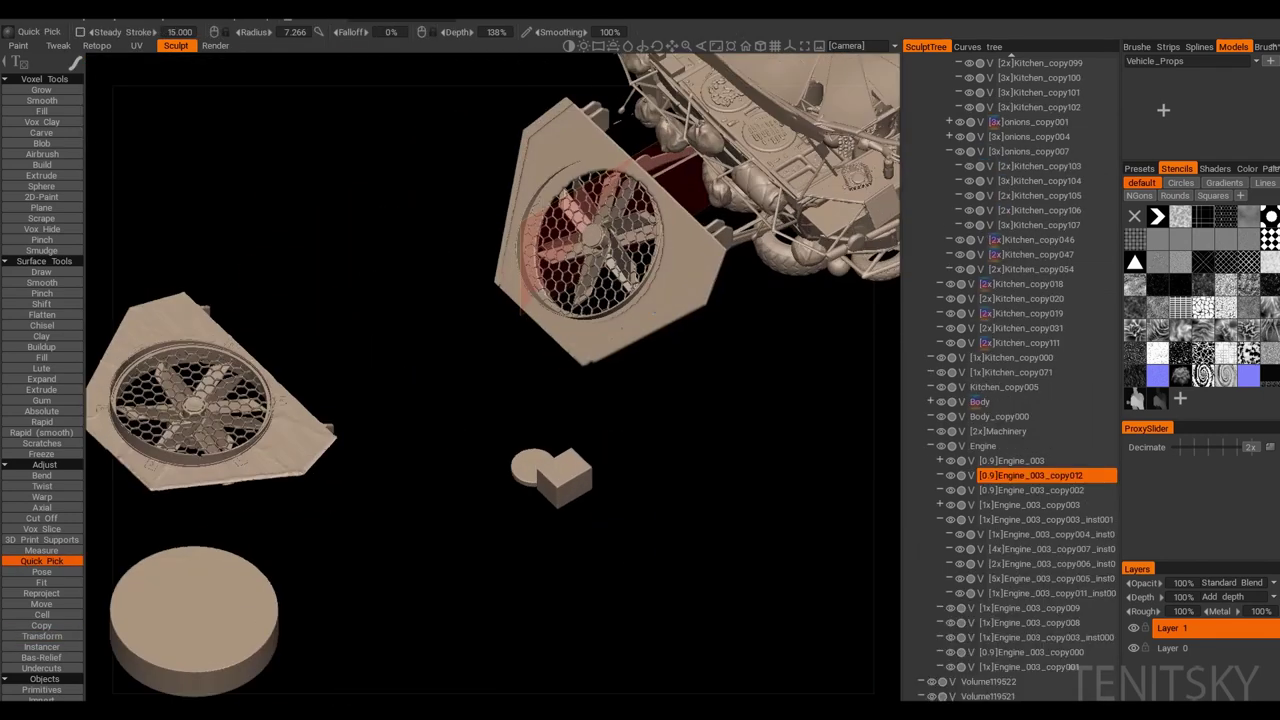
key("Delete")
key("Delete")
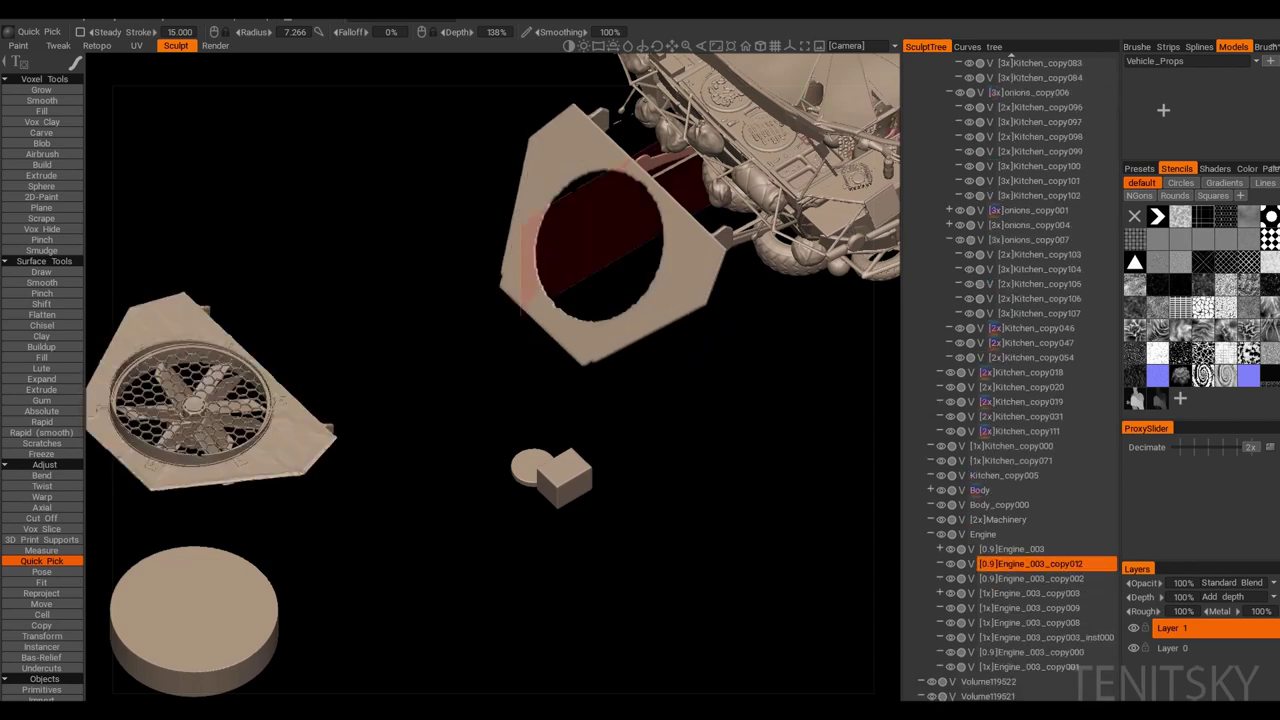
key("Delete")
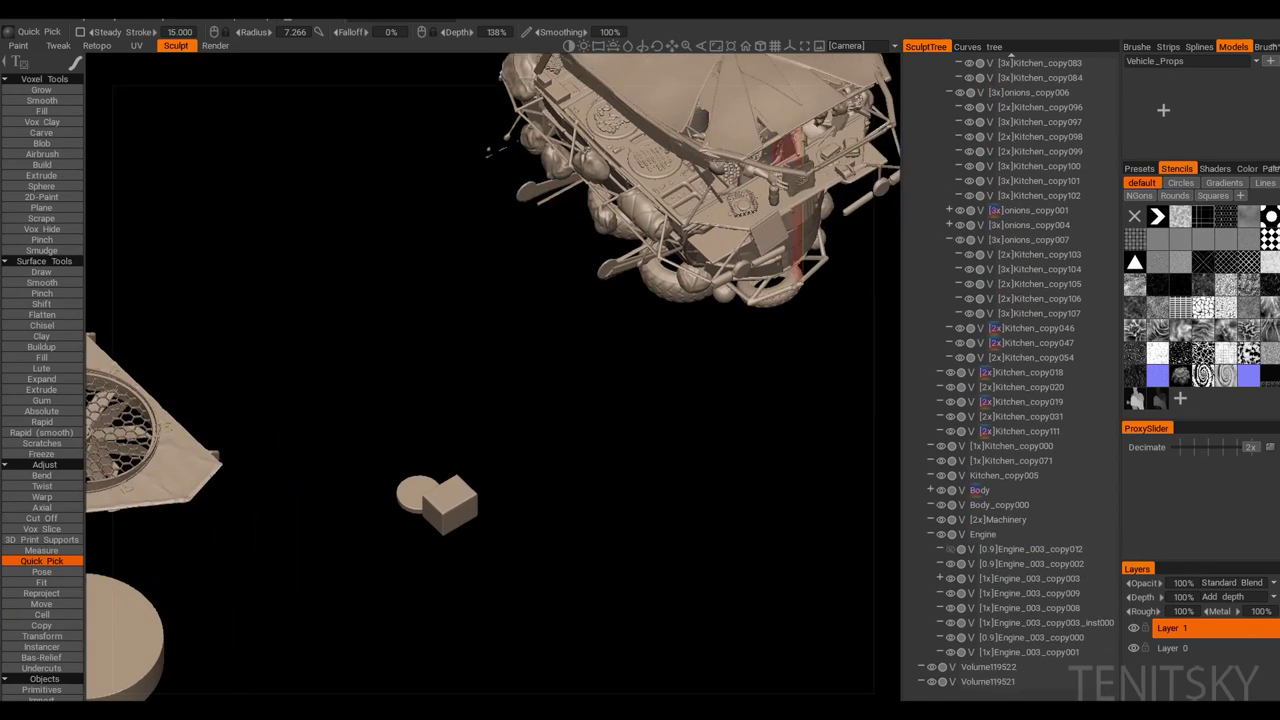
left_click_drag(690, 293, 598, 266)
left_click(645, 538)
key("Delete")
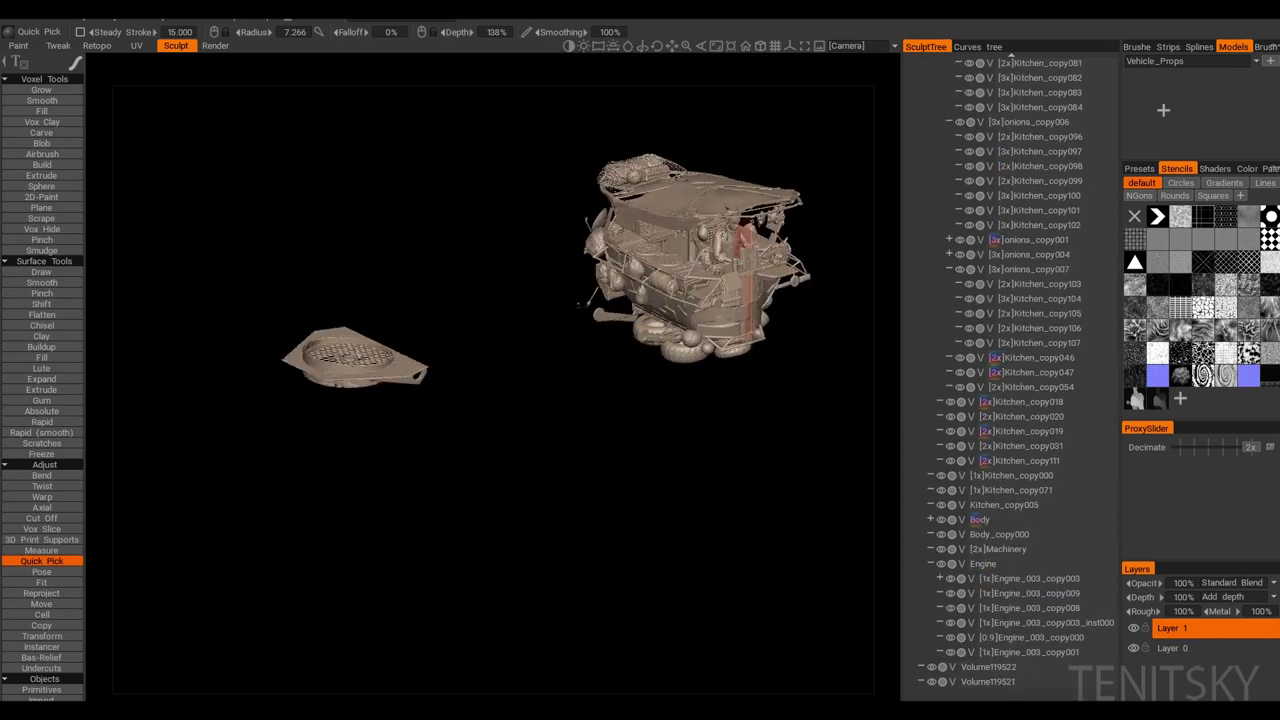
Step: Select the Engine_003_copy016 support rods and trim one rod
left_click(627, 326)
left_click_drag(627, 326, 230, 480)
left_click(41, 636)
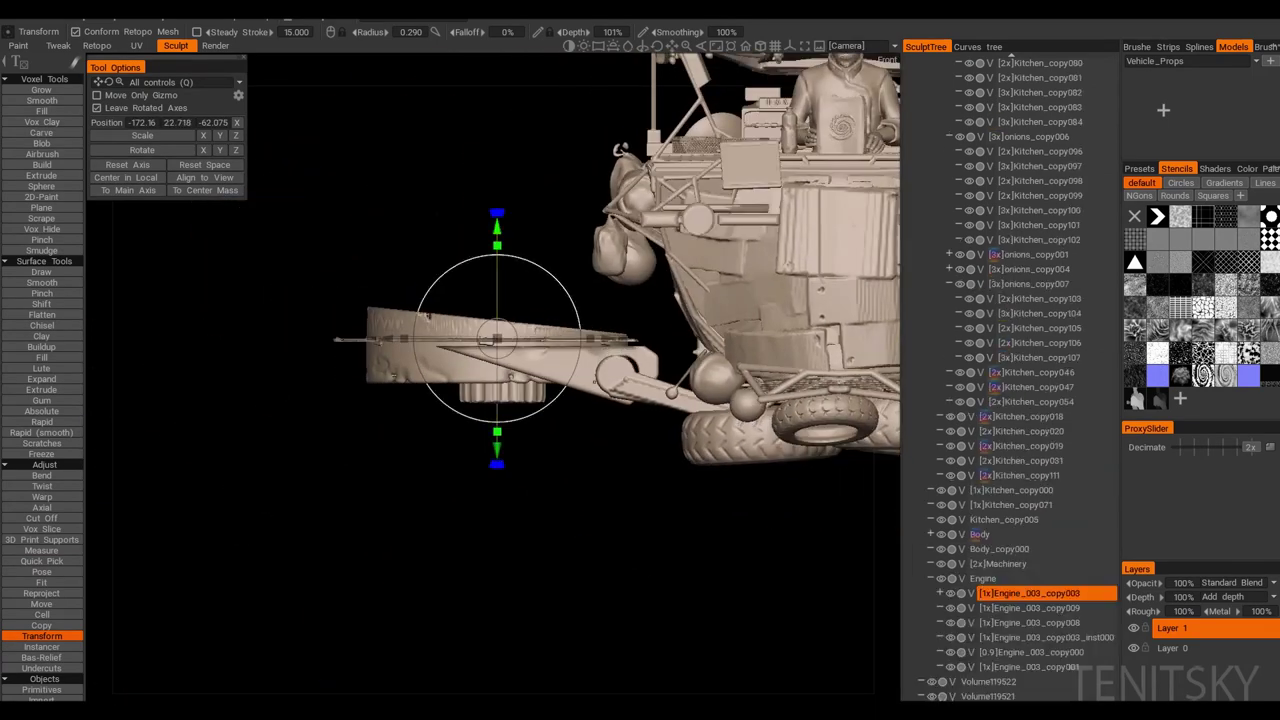
left_click(1047, 534)
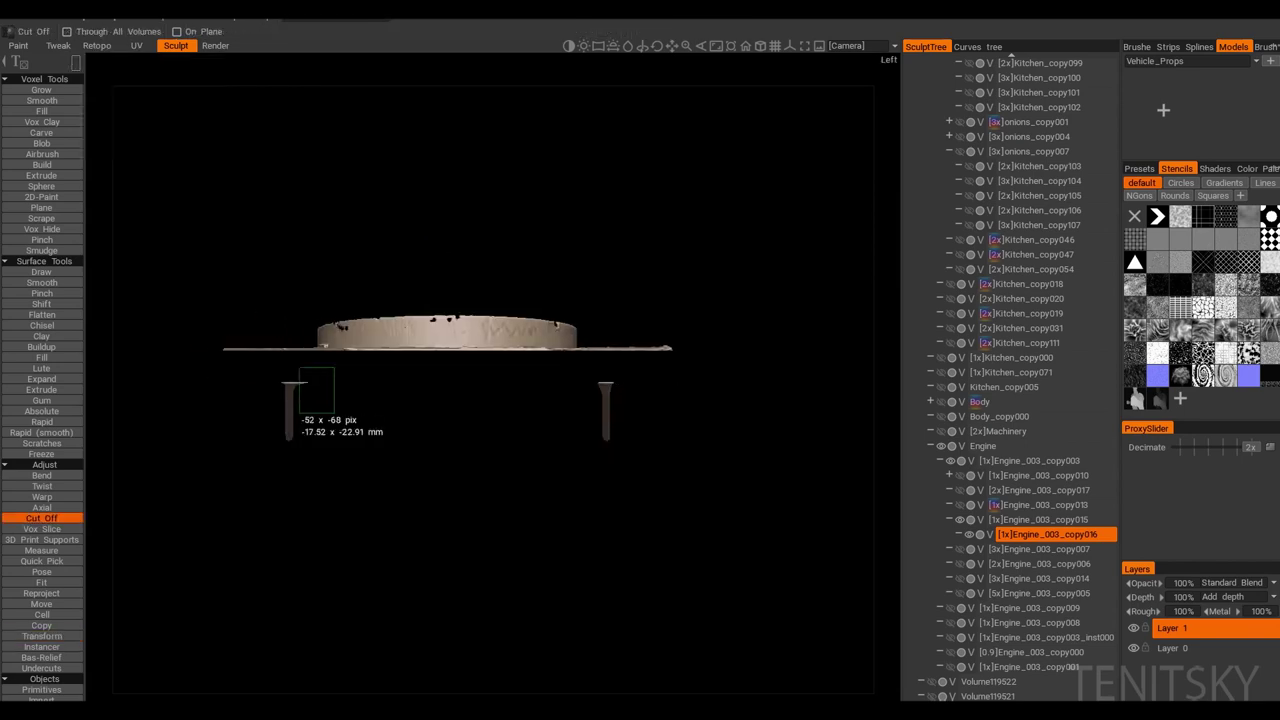
key("t")
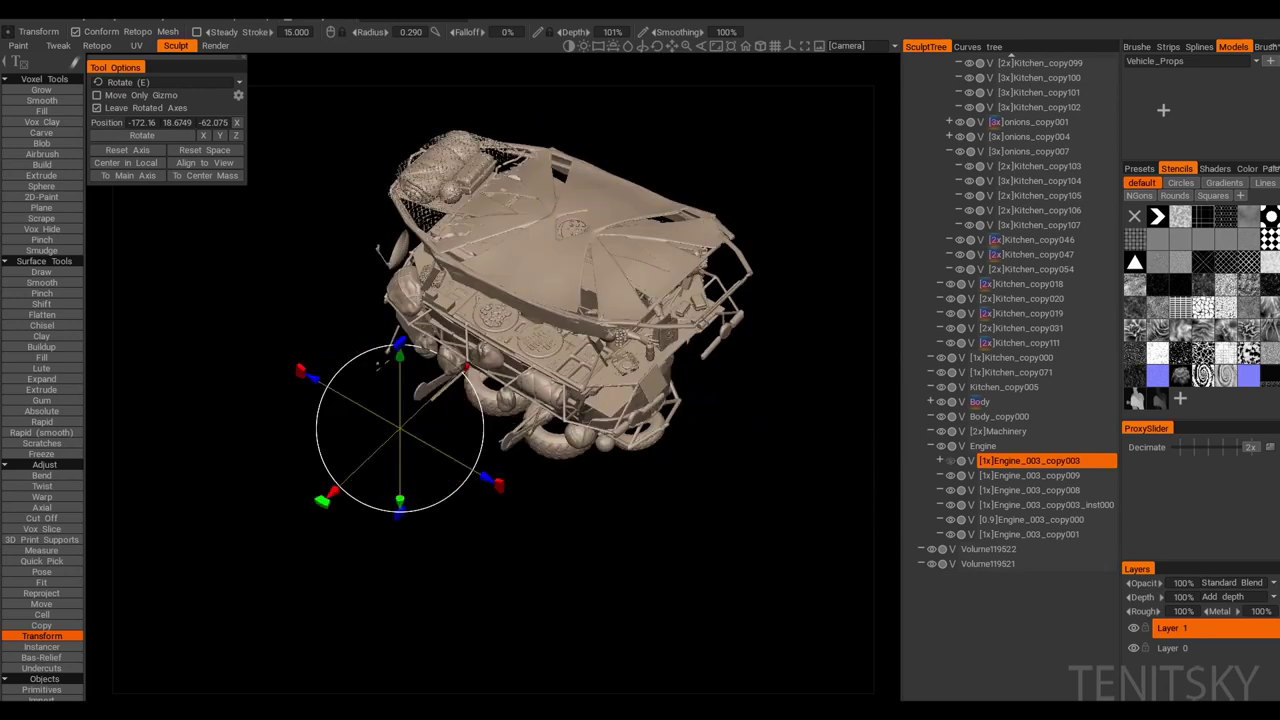
Step: Enable symmetry and create a Clone > Instance w/ Symmetry of the Engine volume
right_click(1030, 460)
mouse_move(910, 543)
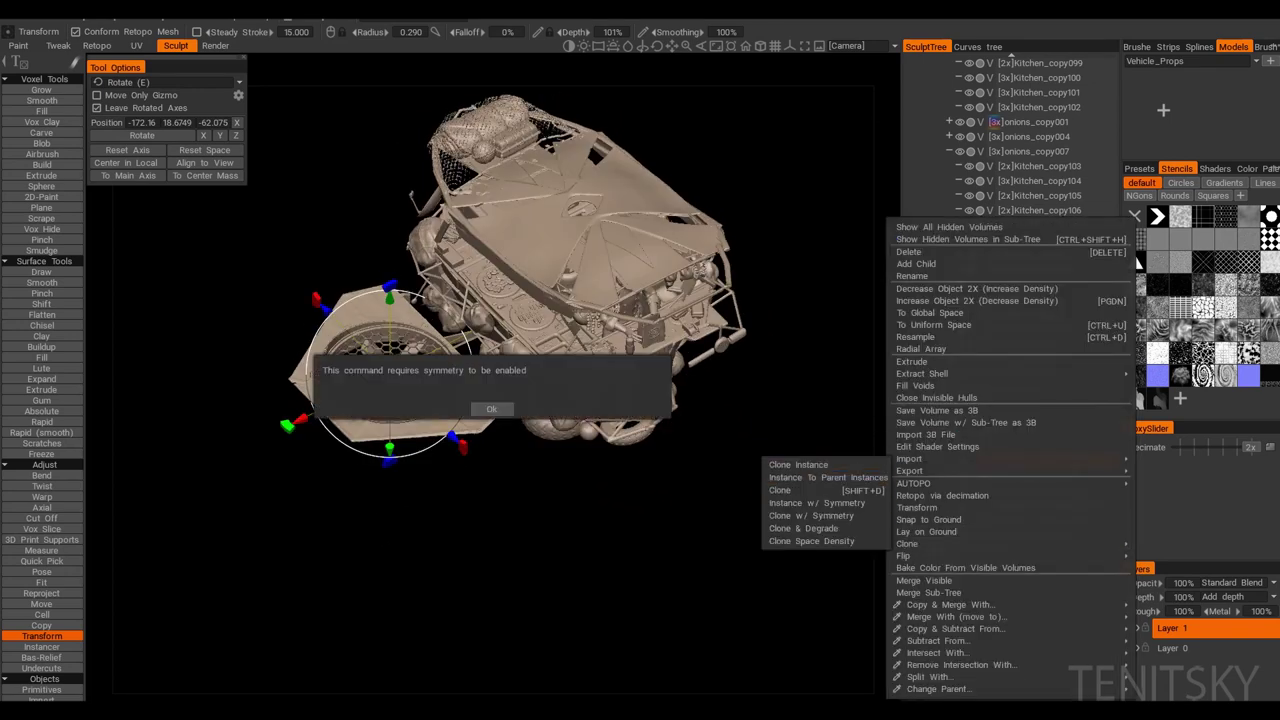
left_click(491, 409)
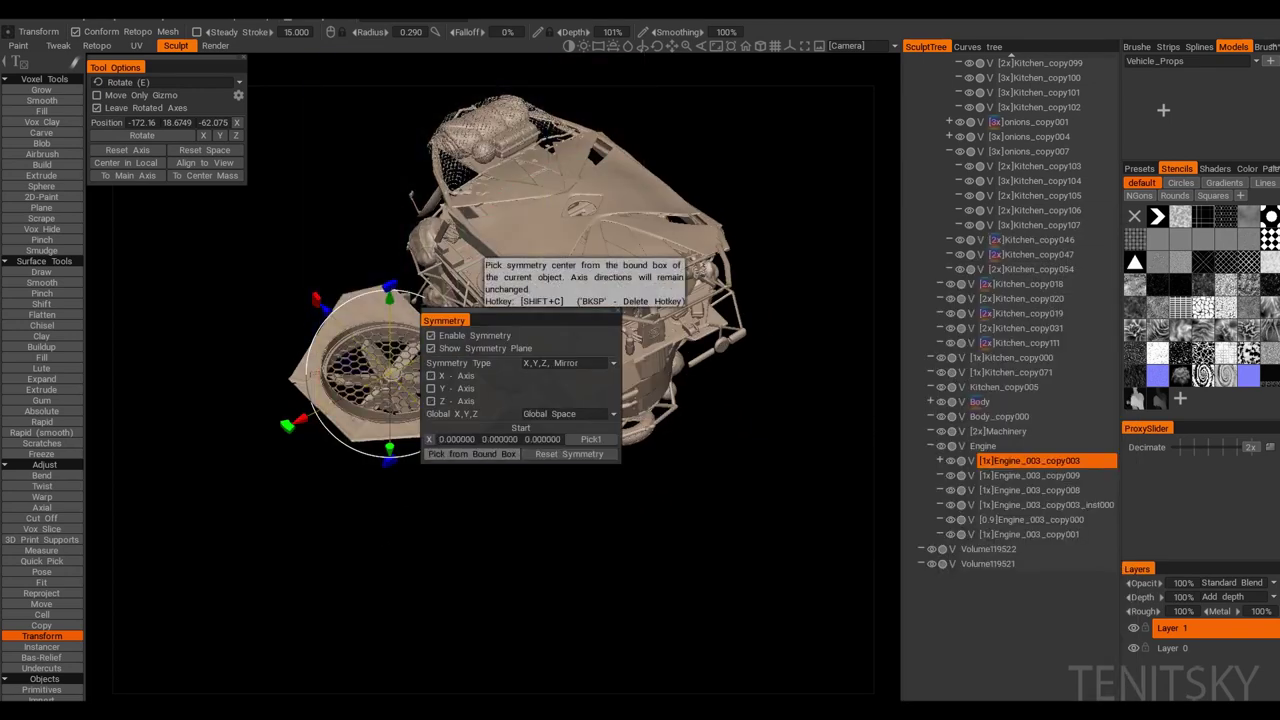
right_click(1030, 460)
mouse_move(910, 543)
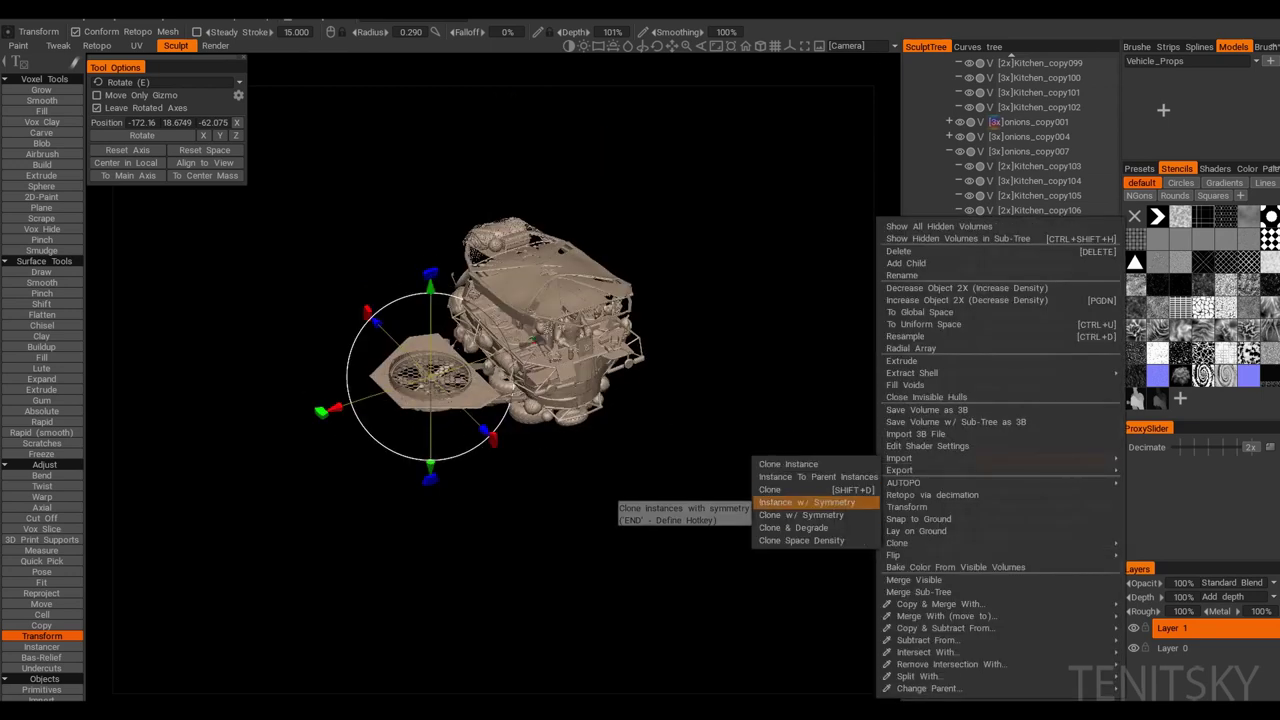
left_click(806, 502)
right_click(1030, 460)
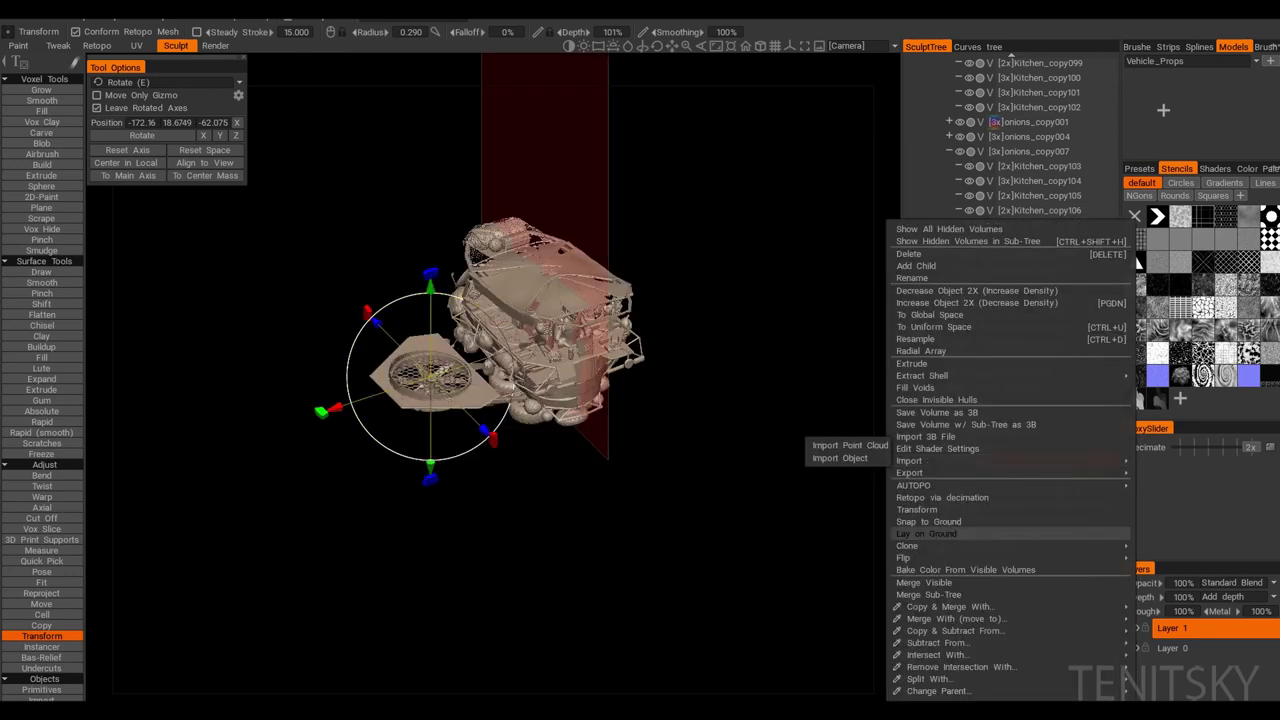
left_click(845, 448)
mouse_move(620, 600)
left_mouse_down()
mouse_move(560, 590)
mouse_move(560, 660)
mouse_move(600, 600)
mouse_move(640, 580)
mouse_move(580, 600)
mouse_move(660, 590)
mouse_move(600, 610)
left_mouse_up()
left_click(41, 561)
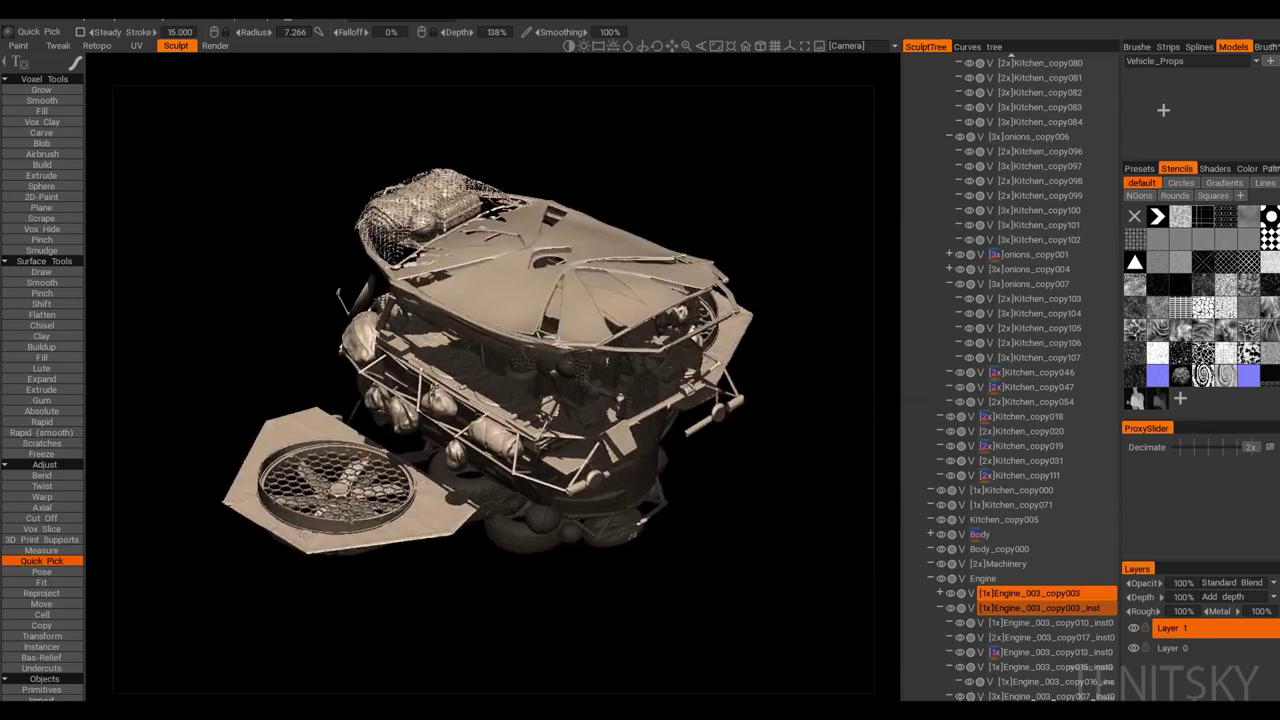
Step: Rotate the Engine_003_copy013 hatch plate with the gizmo so it lies level
left_click(1038, 386)
key("Delete")
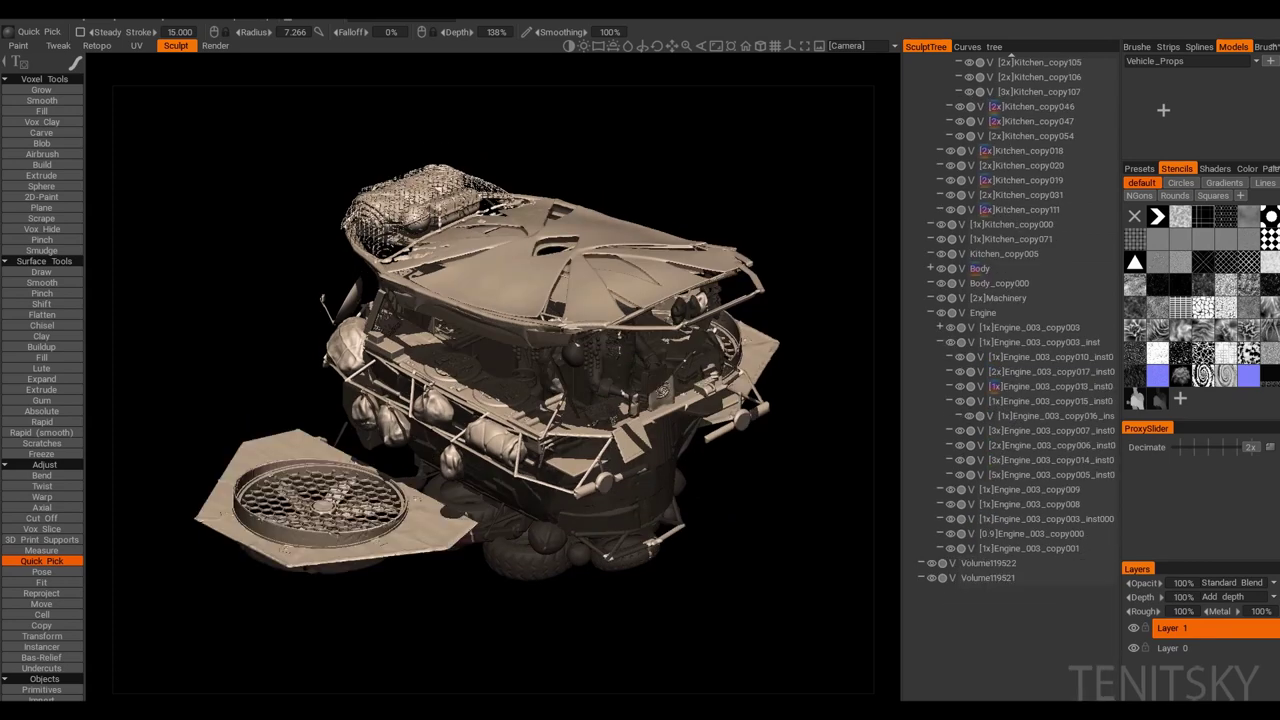
key("t")
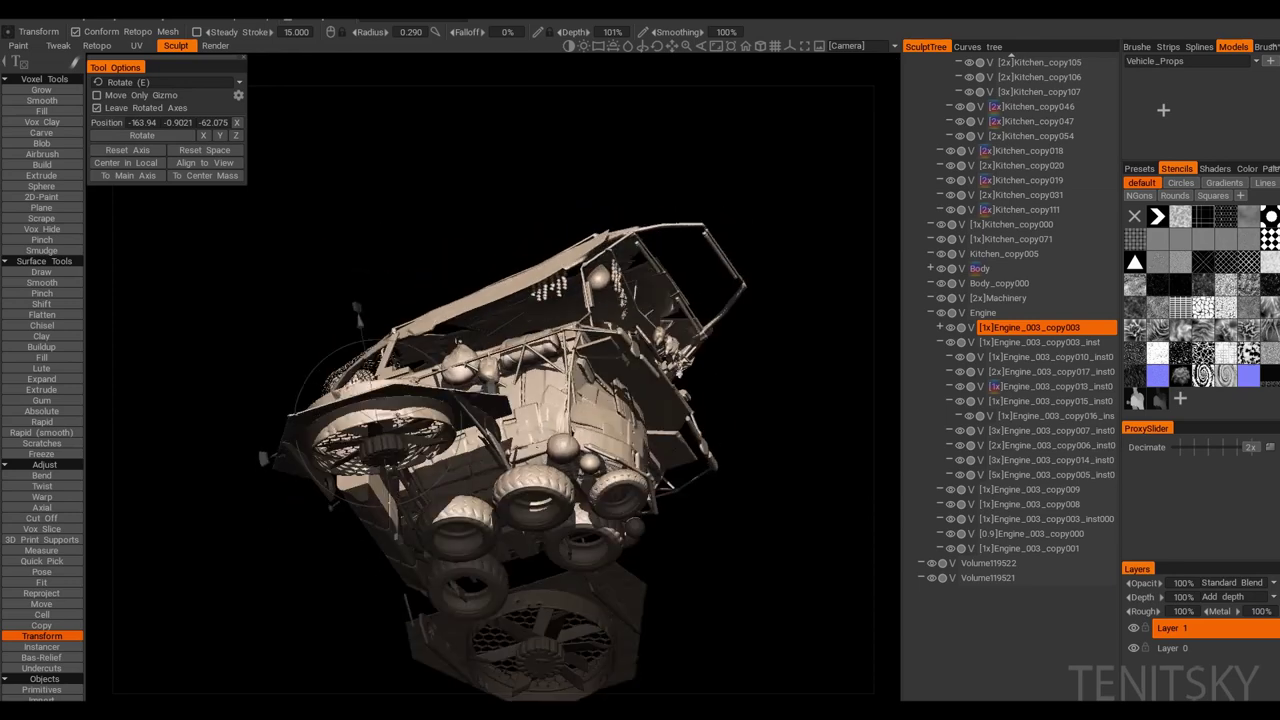
key("q")
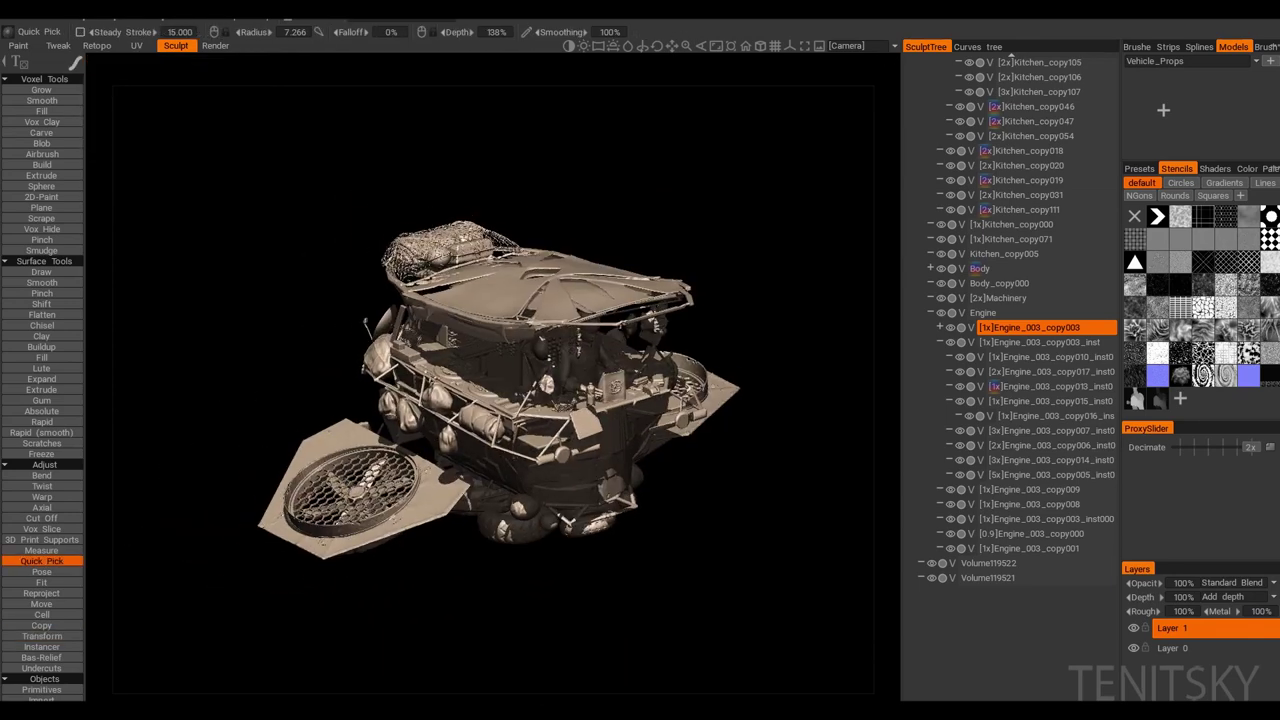
left_click(292, 488)
key("t")
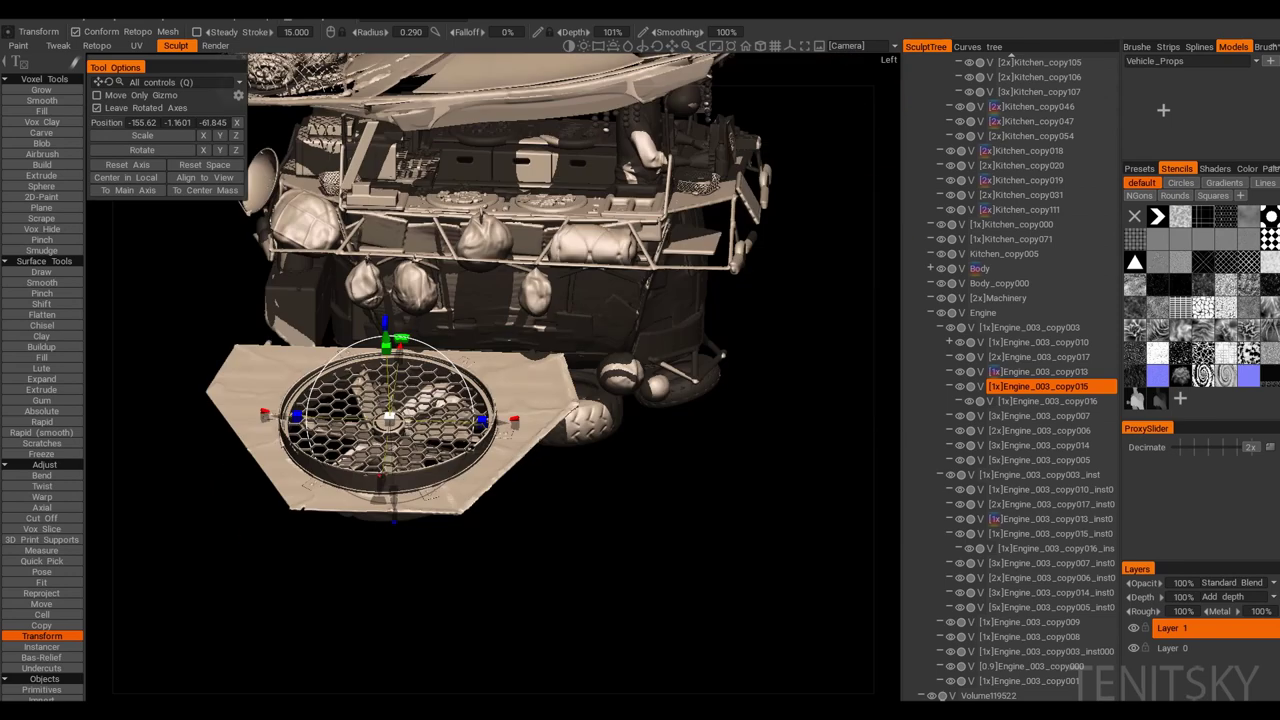
left_click(1038, 371)
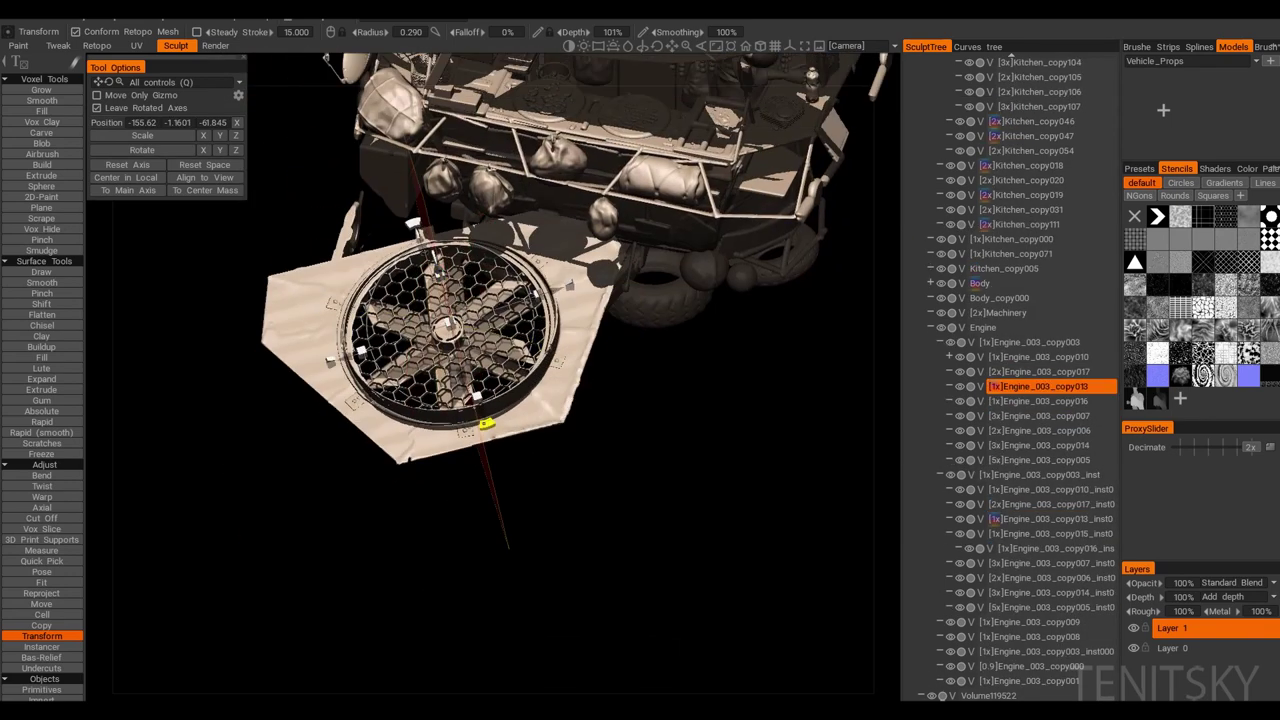
left_click_drag(485, 424, 494, 221)
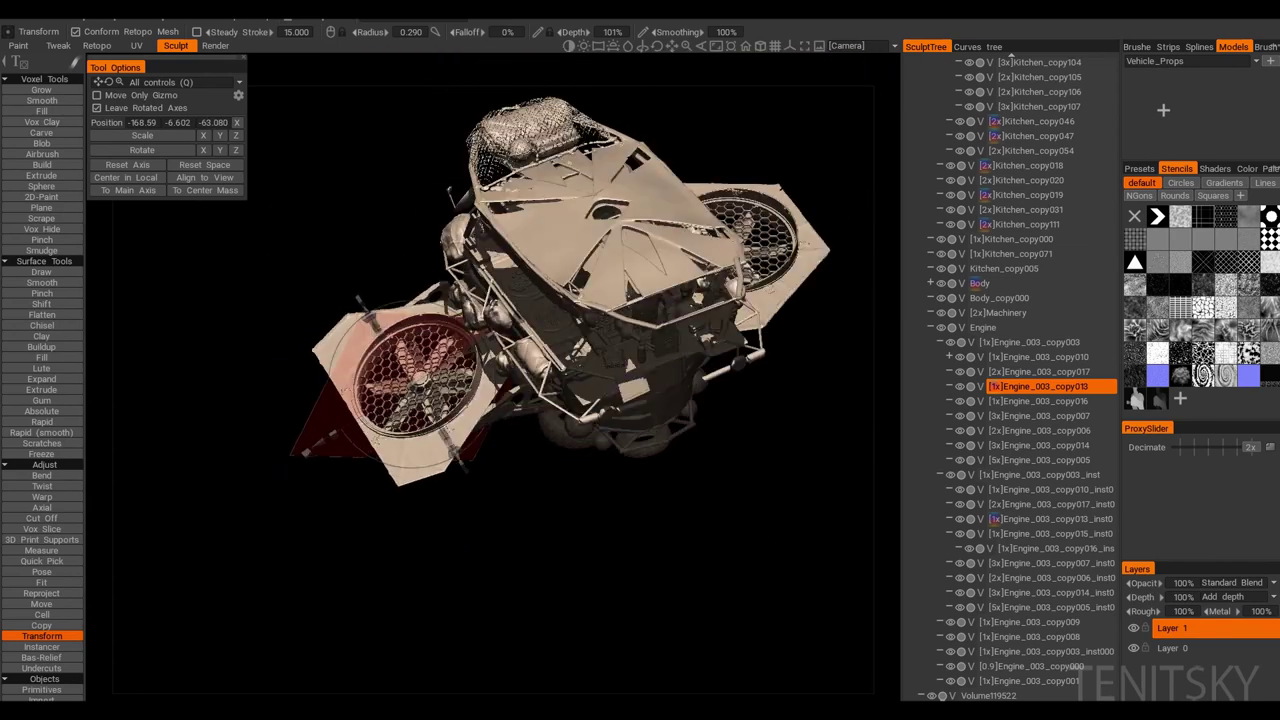
Step: Select the mirrored hatch plate and the left fan plate for transforming
left_click(1050, 533)
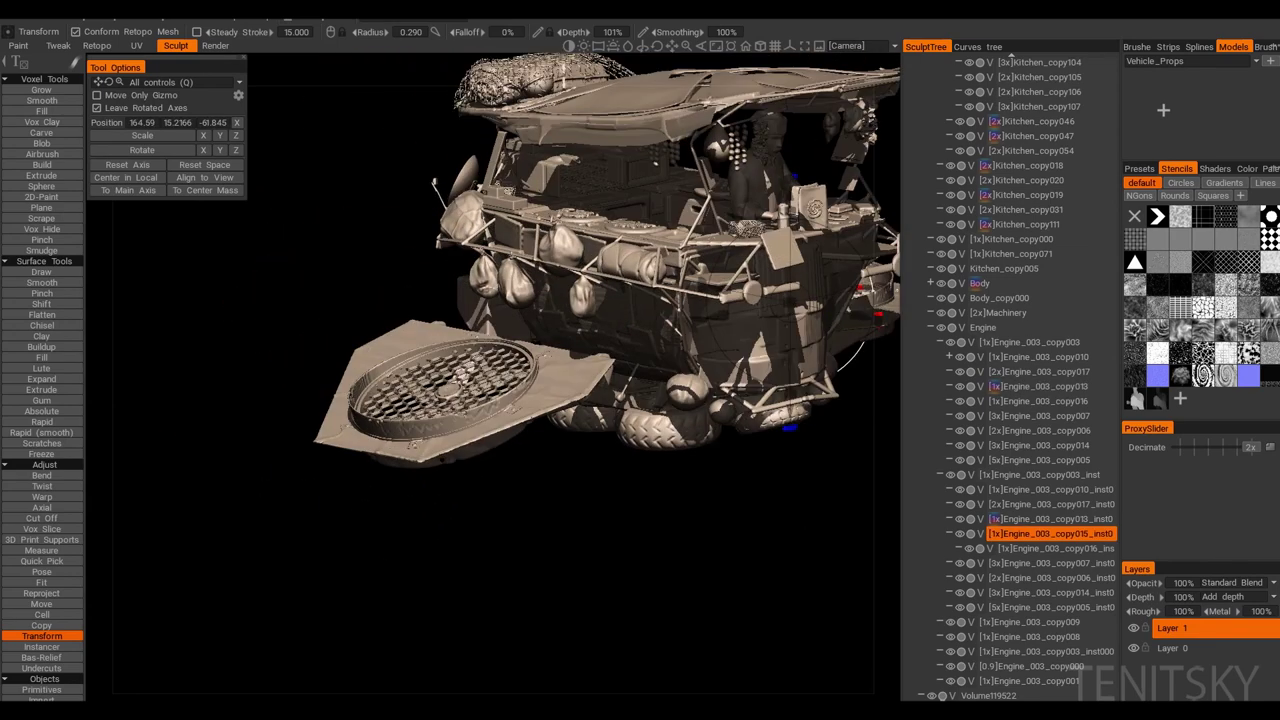
left_click(1038, 386)
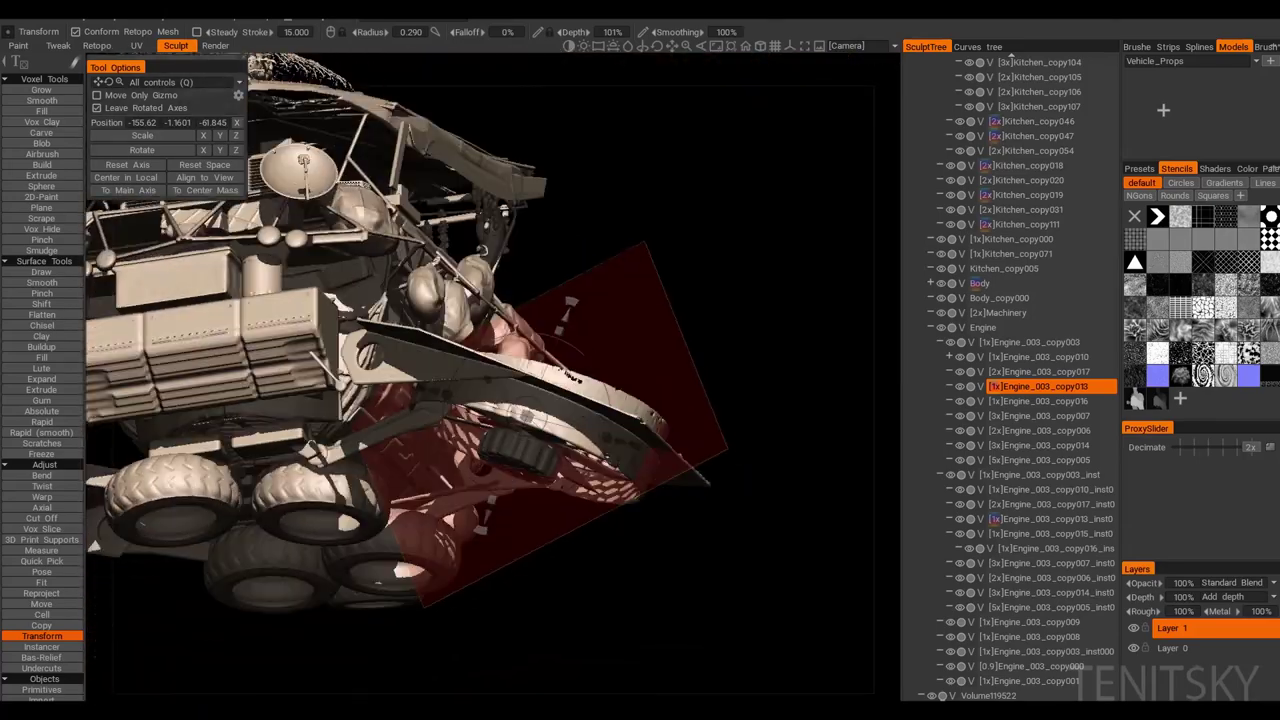
left_click(41, 561)
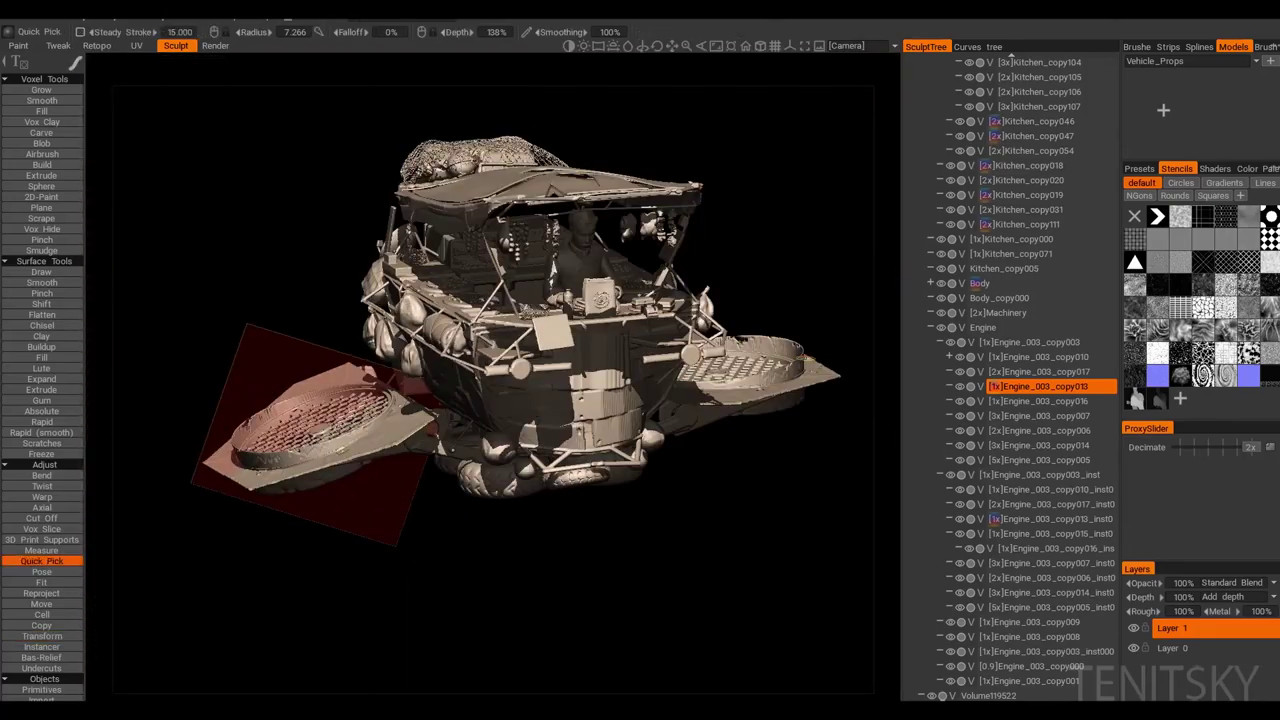
left_click(820, 310)
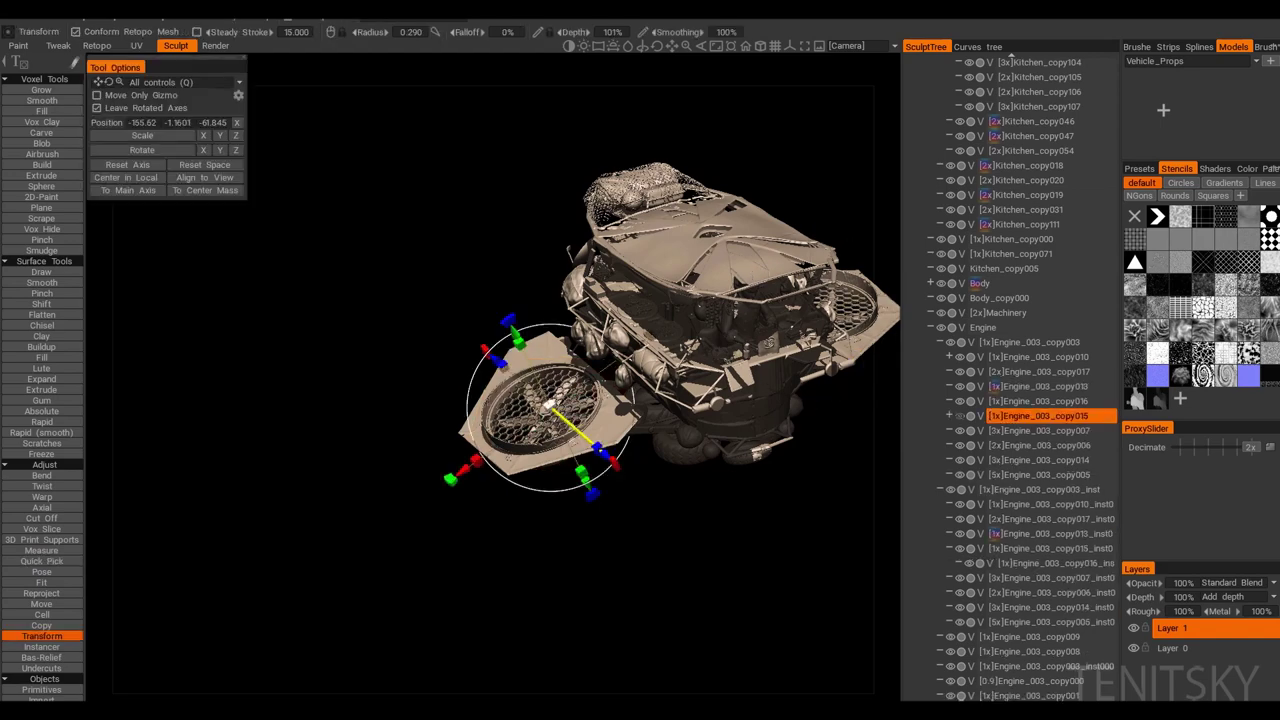
left_click(41, 561)
left_click(514, 391)
left_click(41, 561)
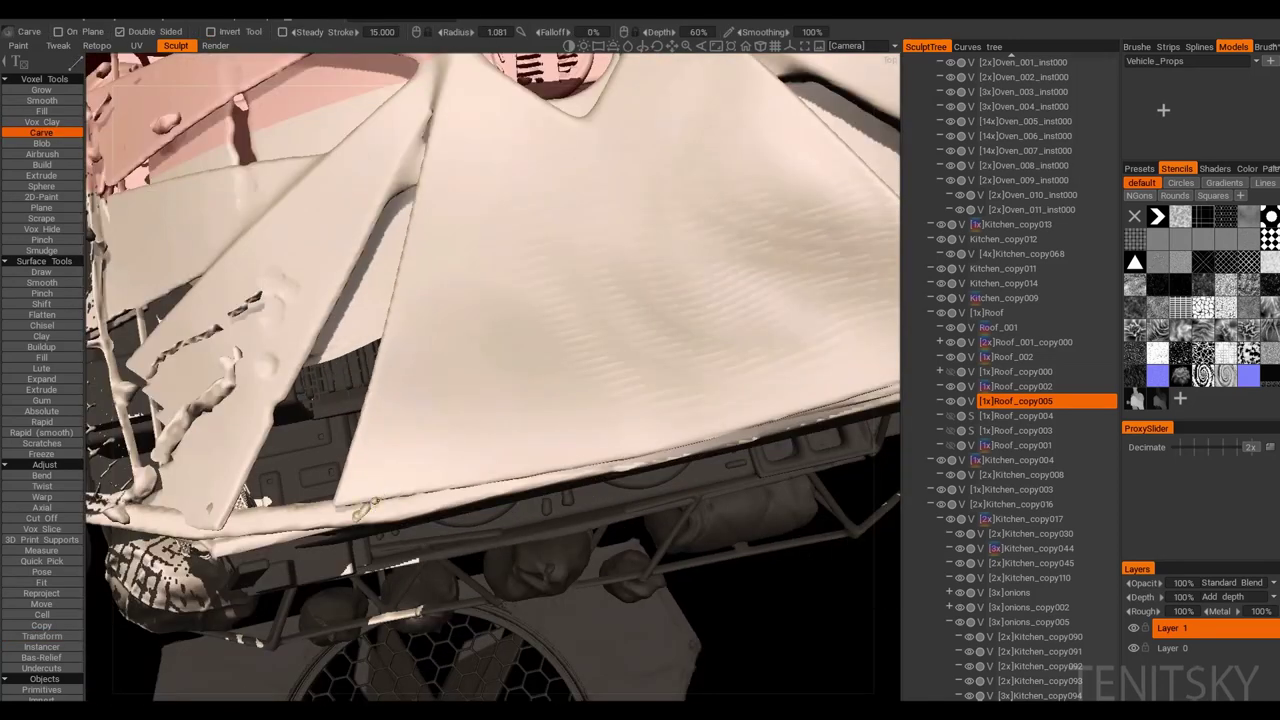
left_click_drag(633, 440, 502, 440, "alt")
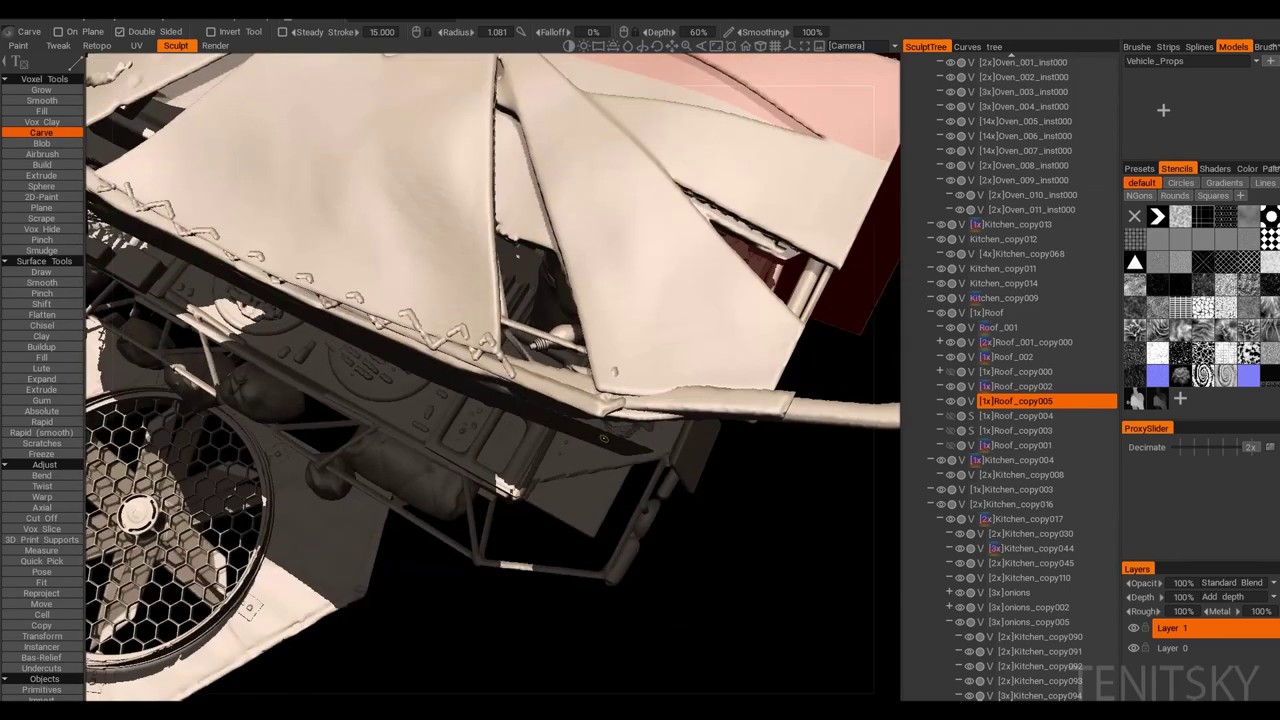
left_click_drag(744, 376, 529, 494, "alt")
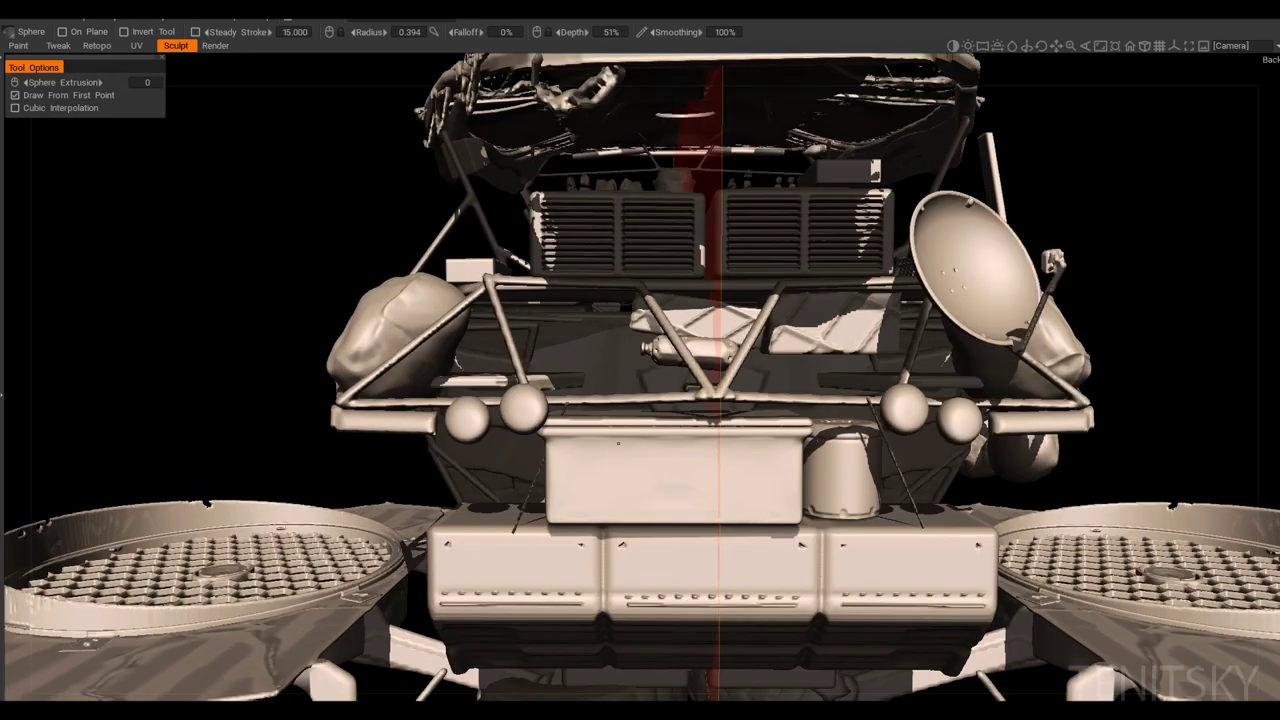
Step: Switch between the Transform and Split tools to prepare splitting the vehicle's lower front
key("ctrl+t")
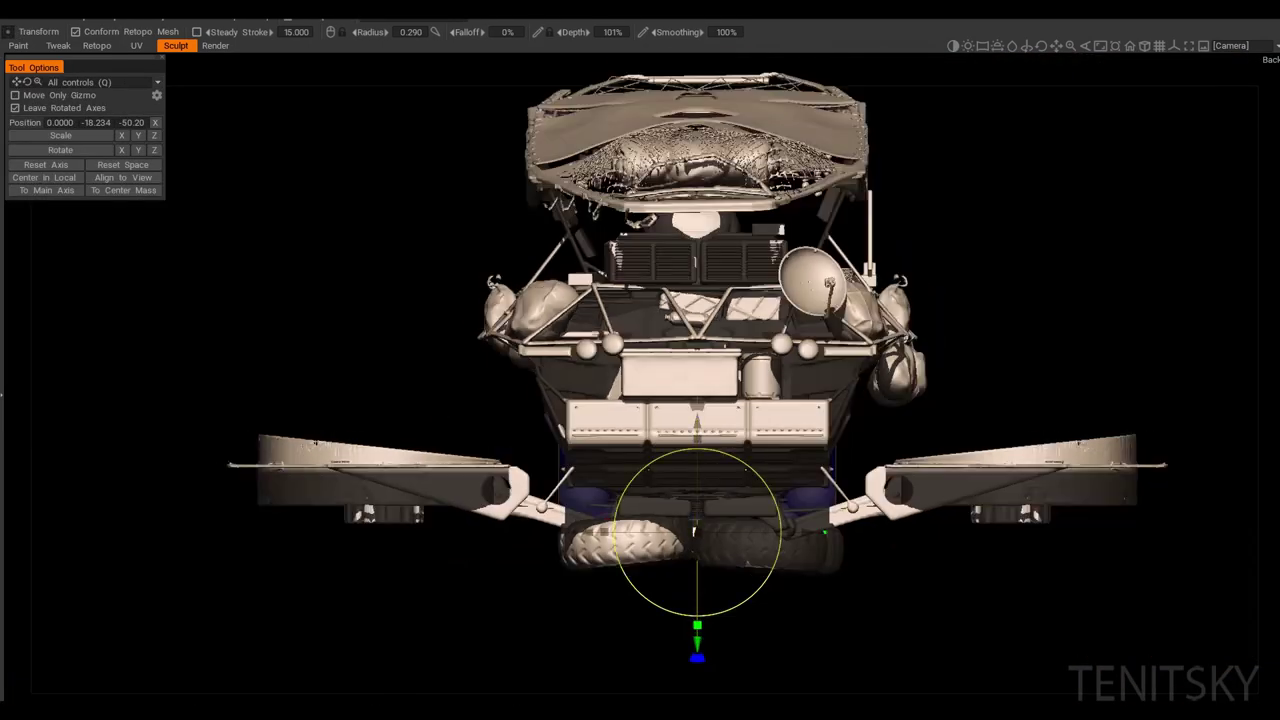
key("ctrl+s")
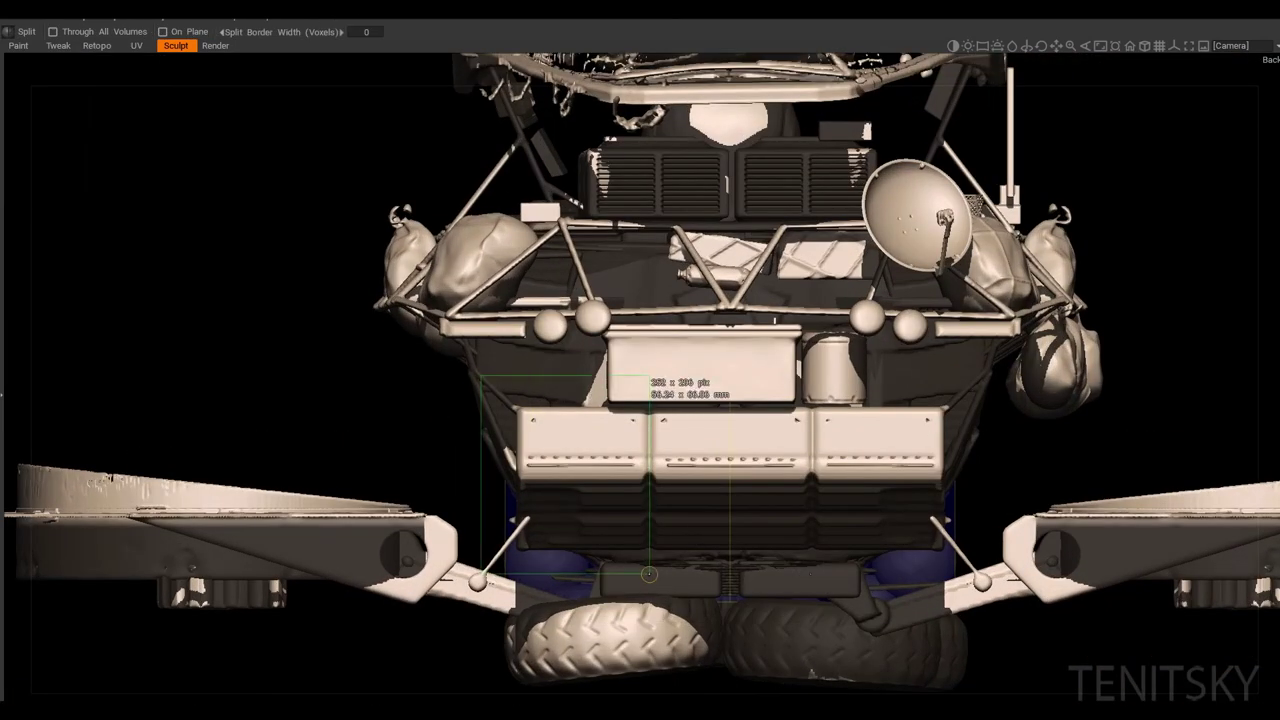
key("ctrl+t")
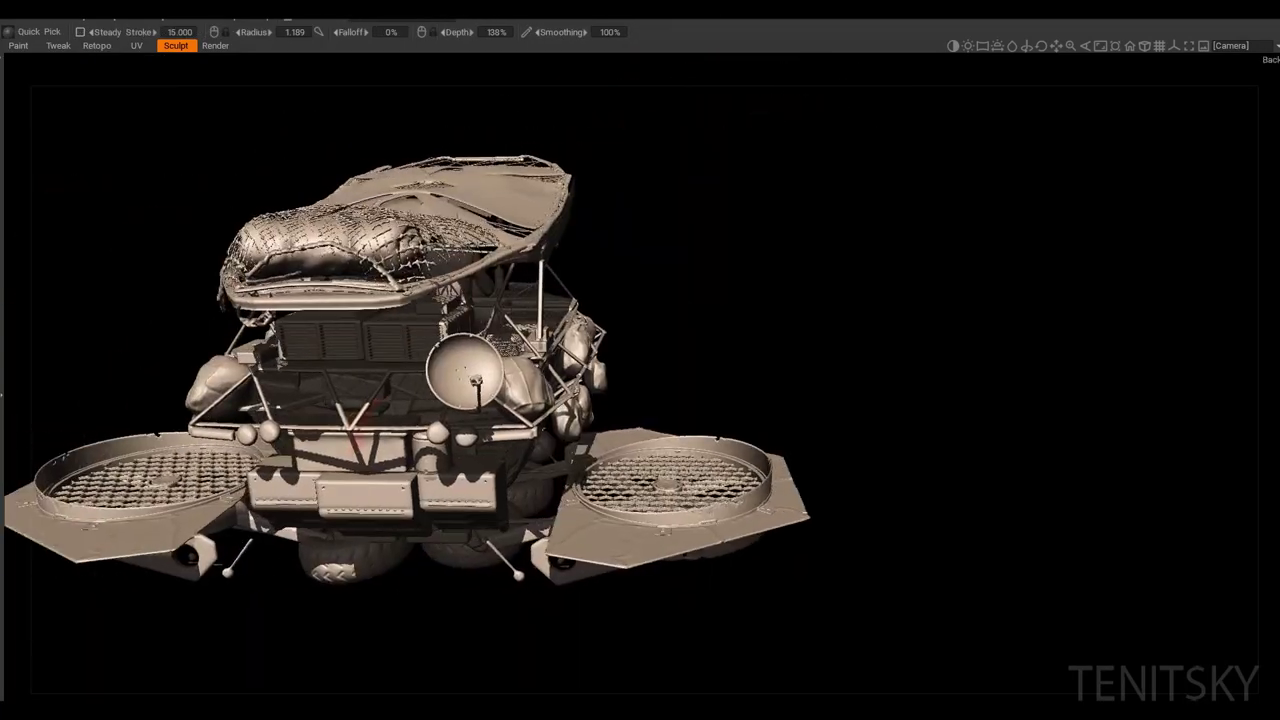
key("t")
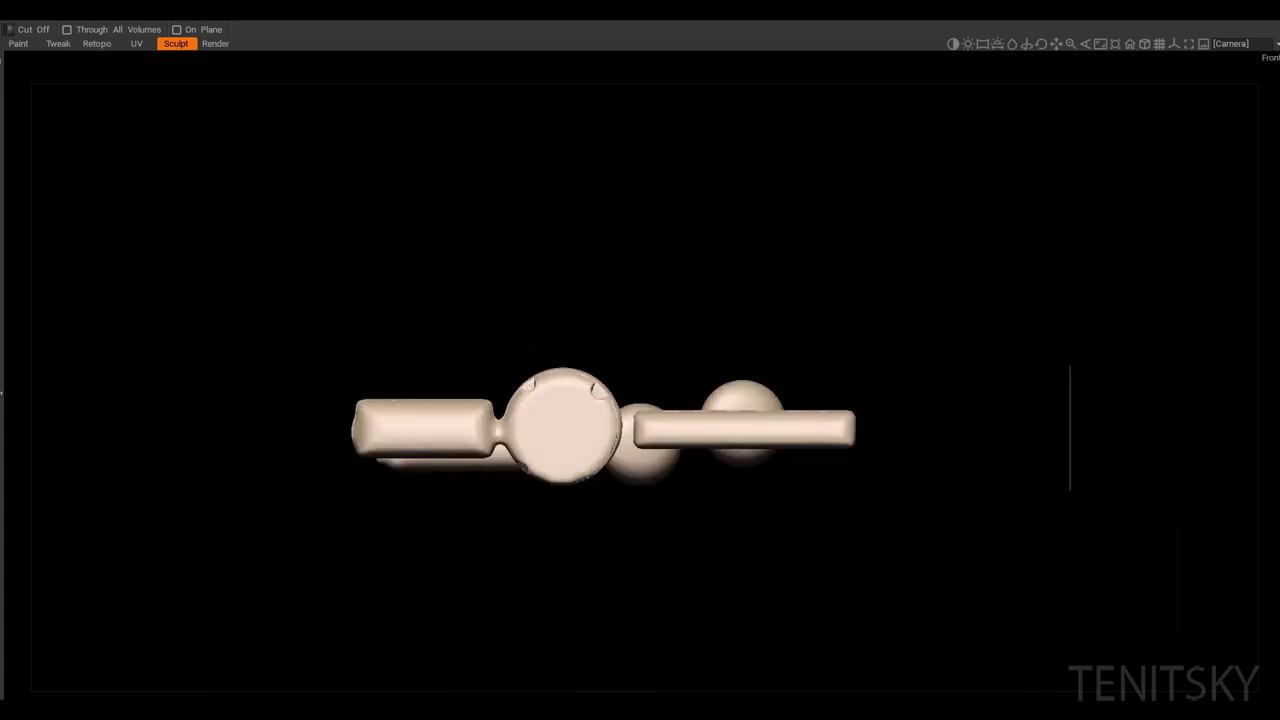
Step: Cut a notch into the disc and slots into the left and right bars, then check them
left_click_drag(536, 403, 553, 410)
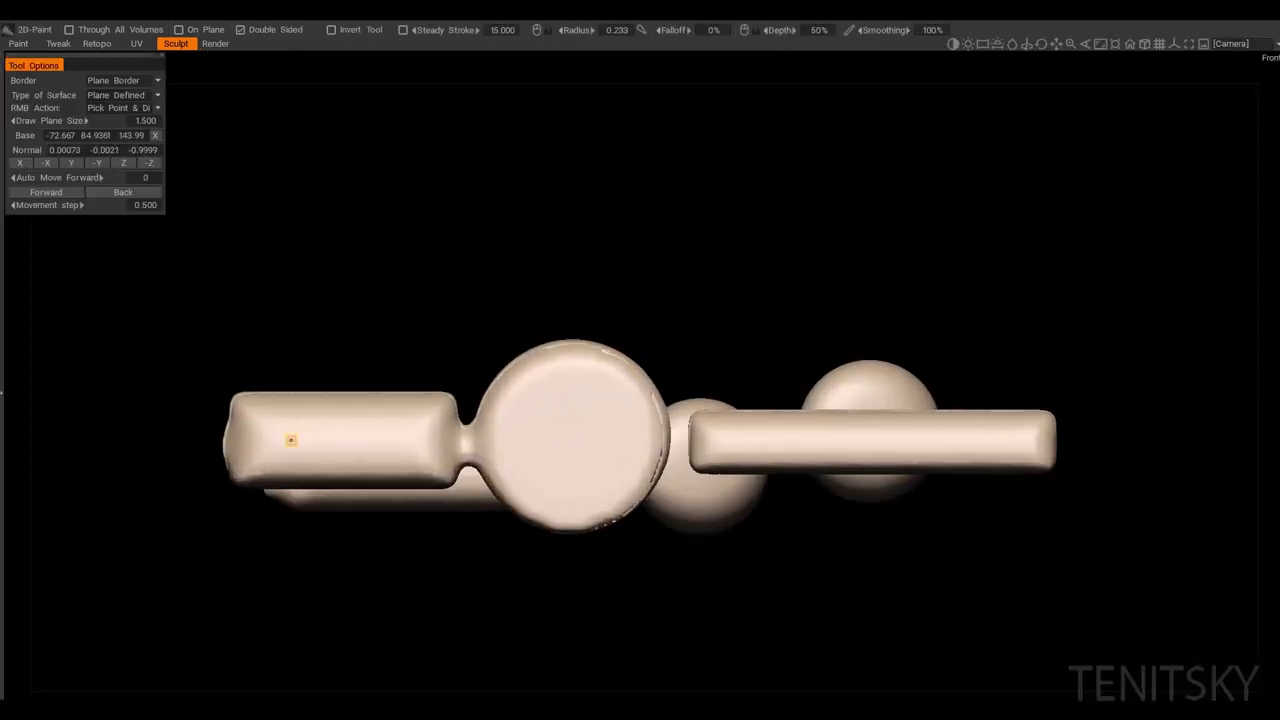
mouse_move(289, 440)
left_mouse_down()
mouse_move(383, 420)
mouse_move(283, 421)
left_mouse_up()
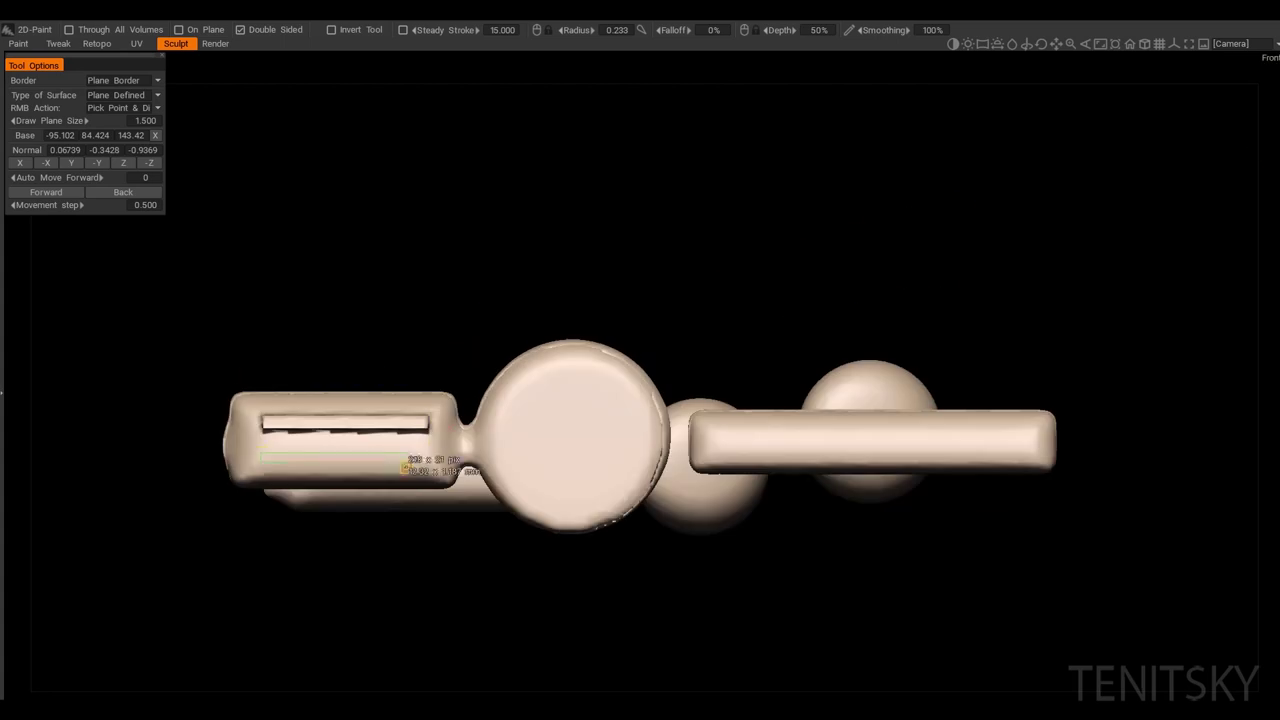
left_click_drag(405, 467, 428, 480)
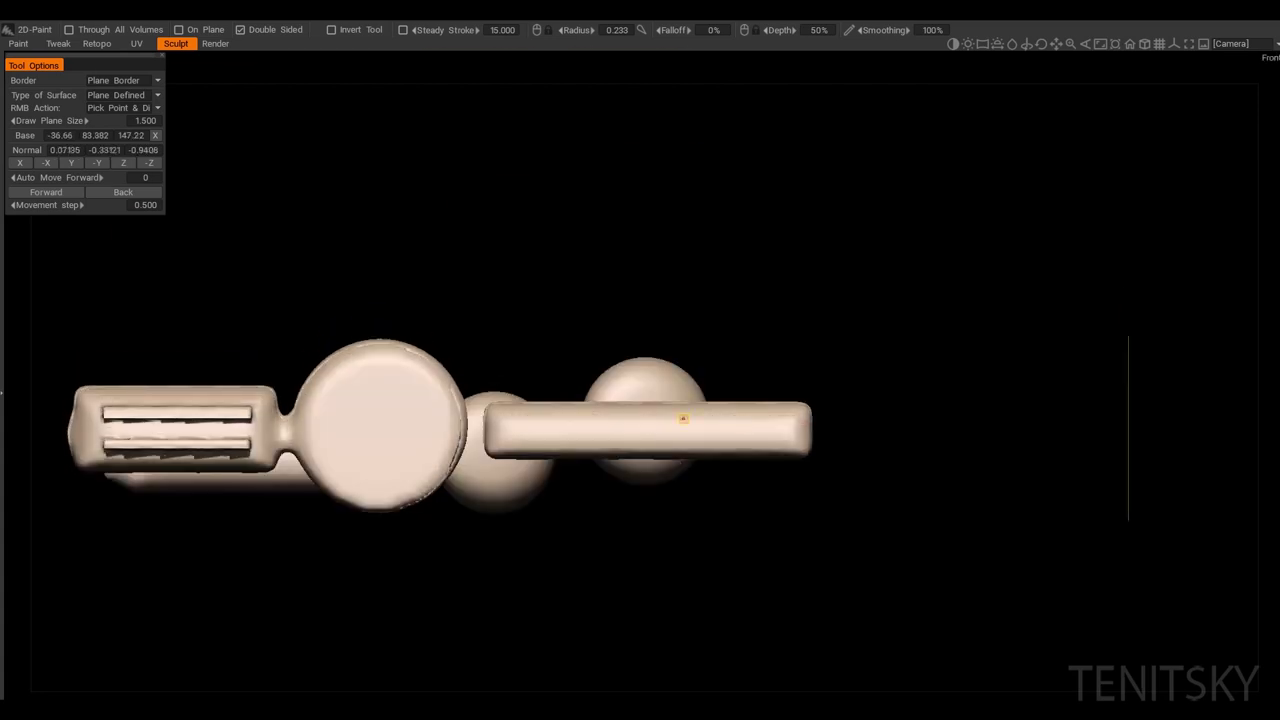
left_click_drag(800, 420, 797, 422)
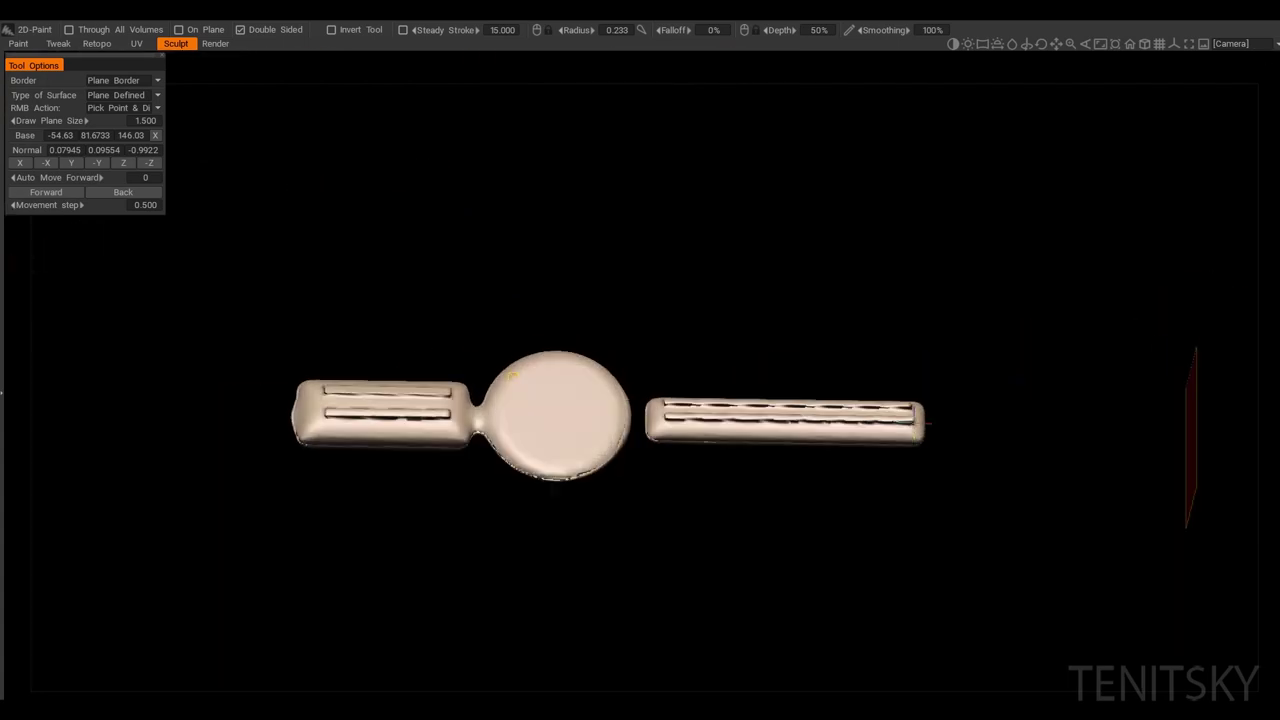
left_click_drag(510, 375, 533, 417, "alt")
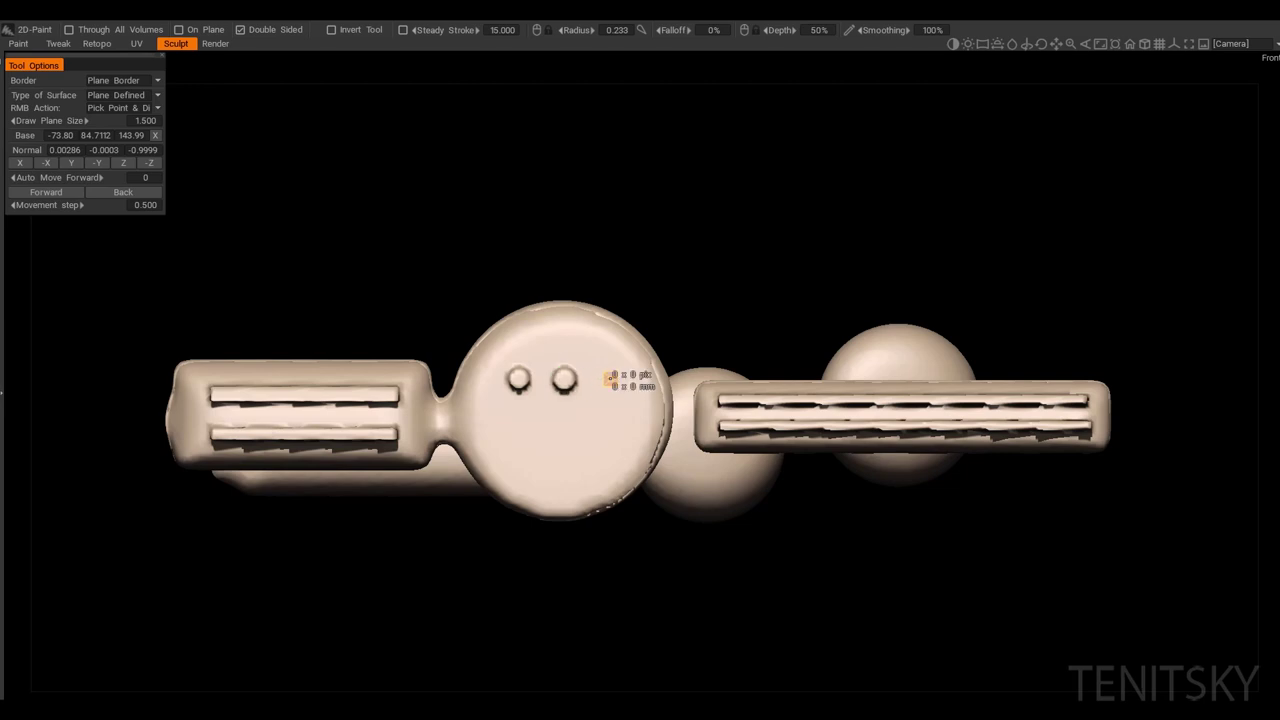
scroll(622, 392, "down", 3)
scroll(628, 389, "up", 1)
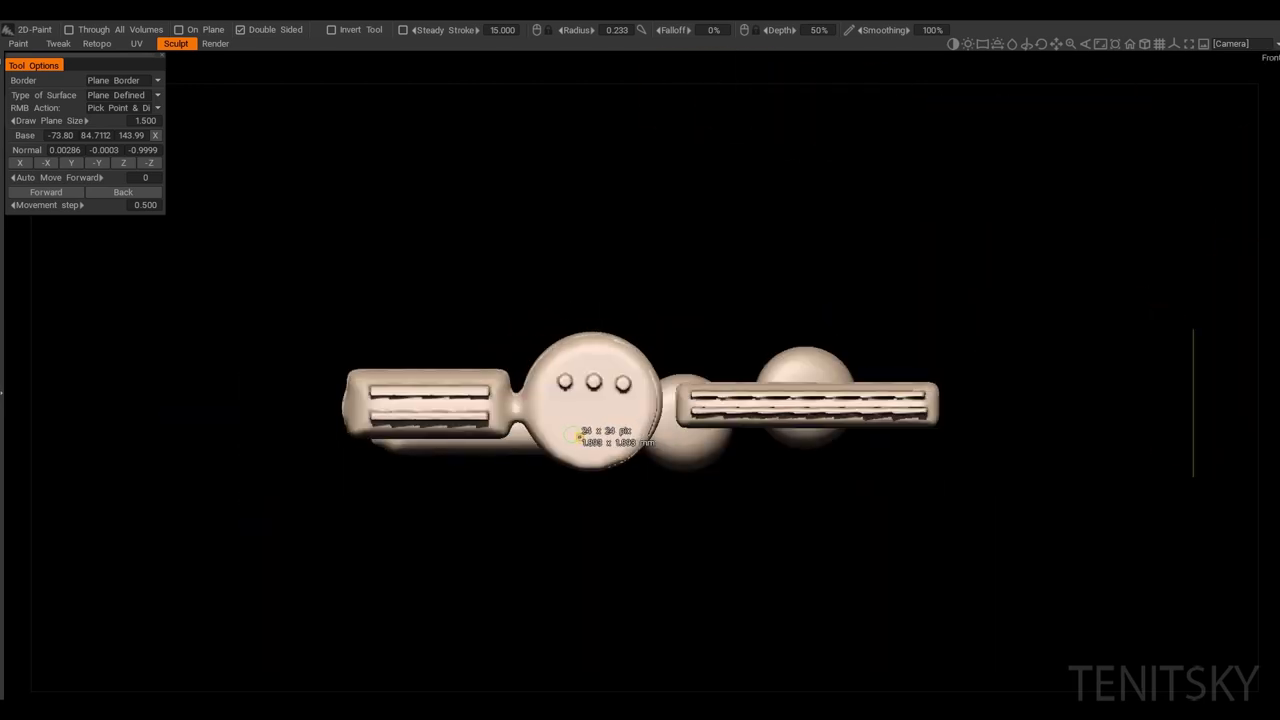
left_click_drag(612, 432, 622, 415, "alt")
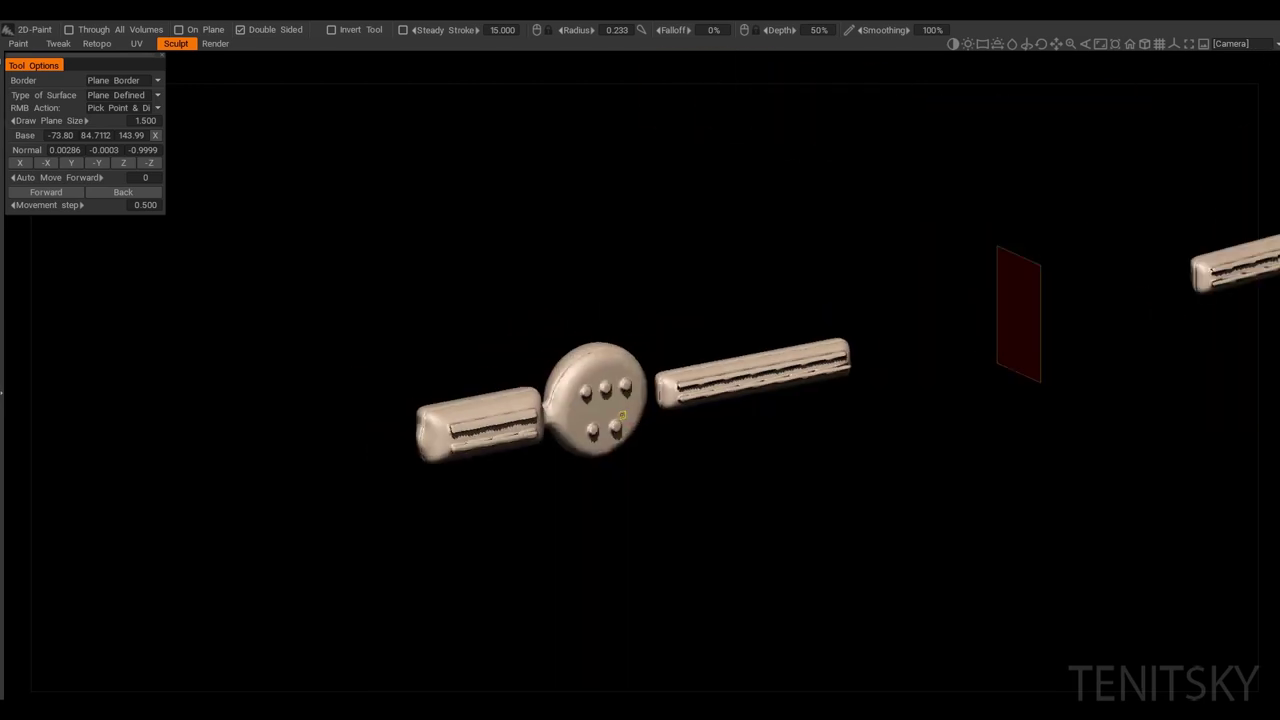
scroll(557, 414, "down", 5)
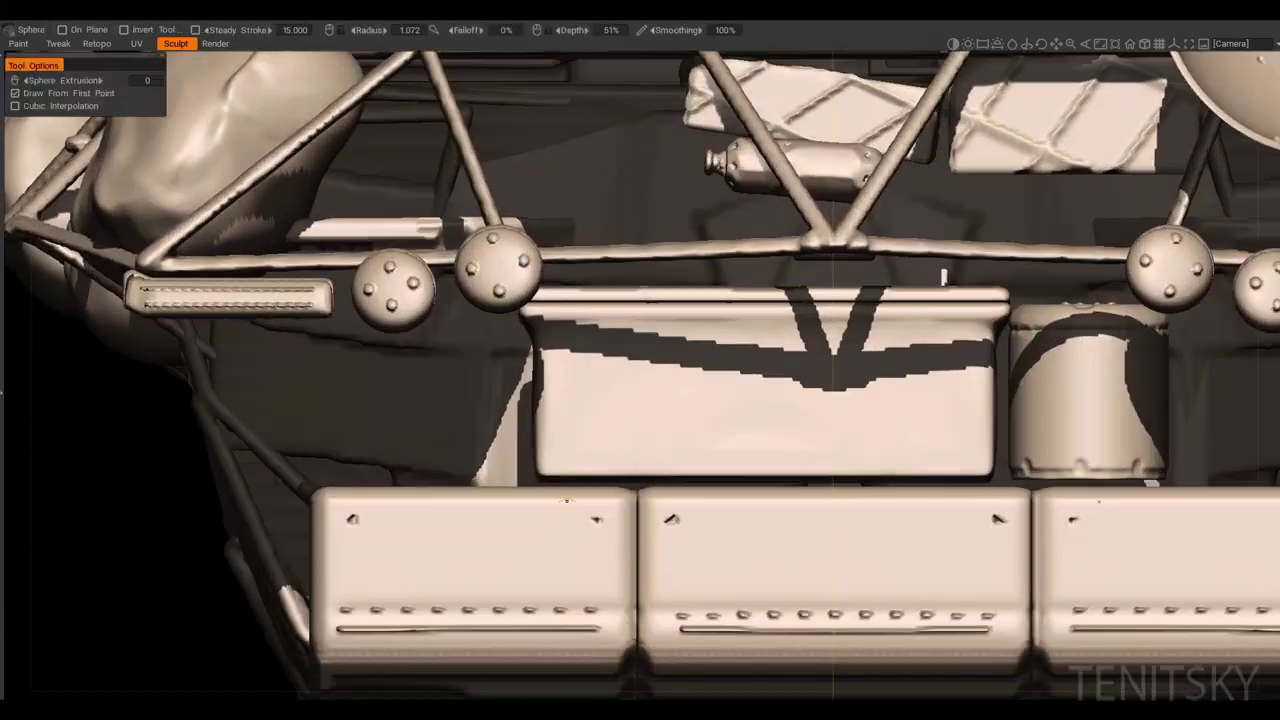
Step: Draw mirrored diagonal tube struts on the vehicle's front frame
left_click(649, 424)
left_click(778, 252)
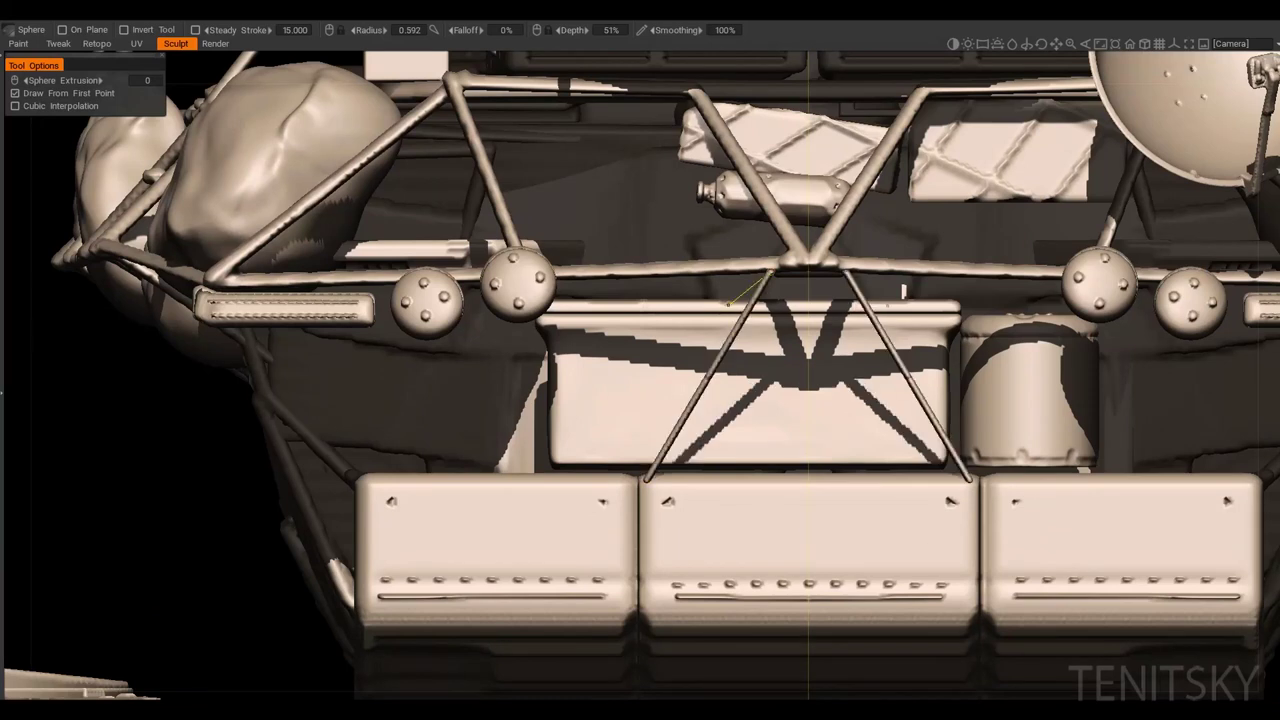
scroll(702, 402, "up", 1)
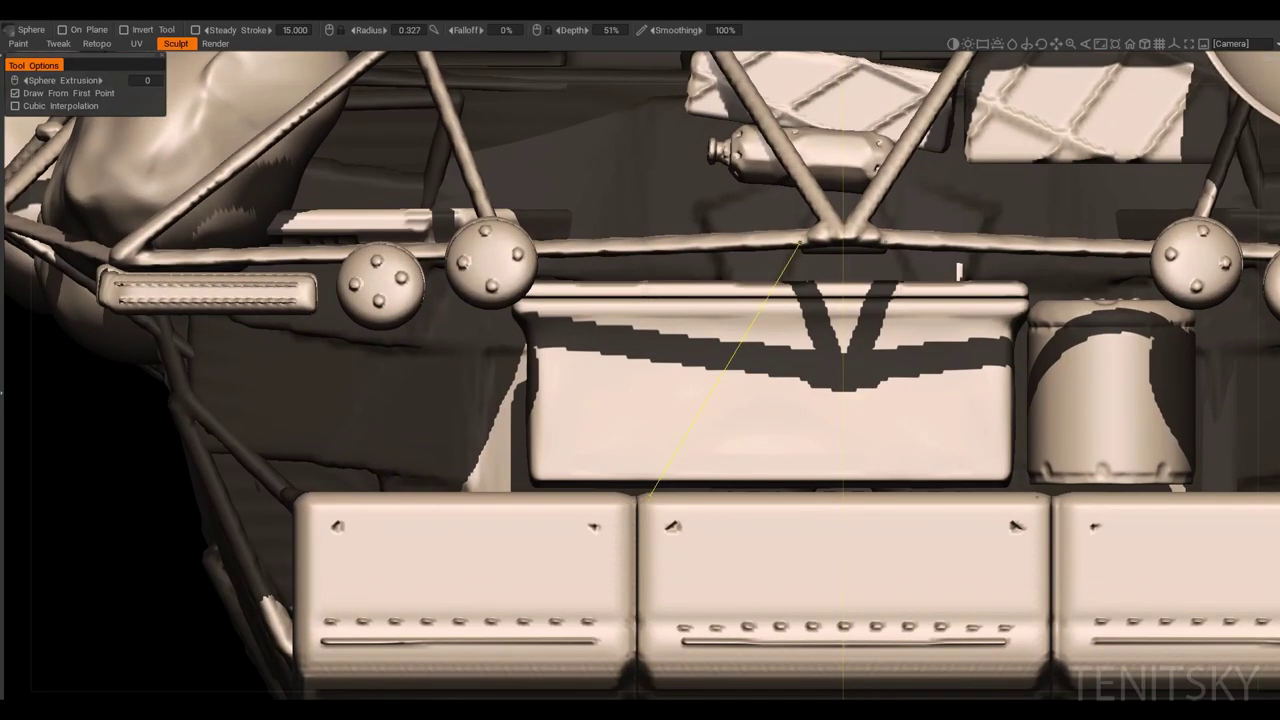
left_click(948, 505)
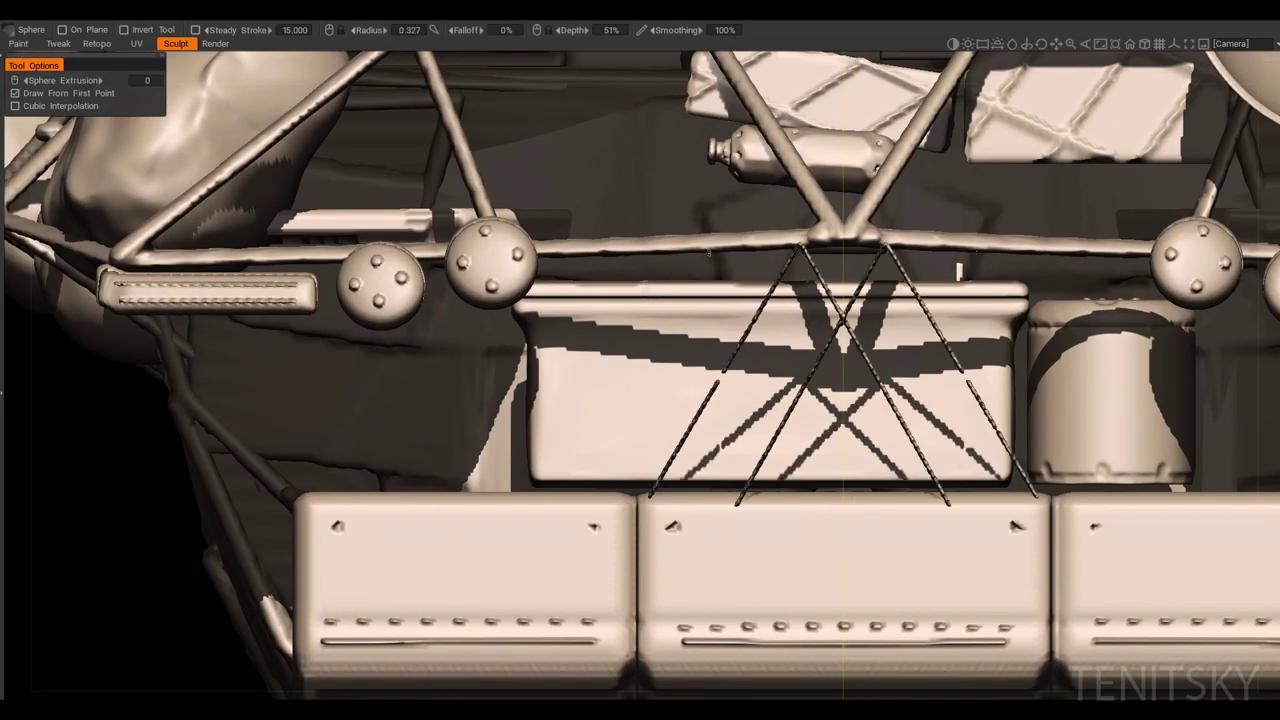
Step: Orbit and zoom around the vehicle front to inspect the new struts, net and panels
mouse_move(810, 493)
middle_mouse_down()
mouse_move(700, 470)
mouse_move(830, 500)
middle_mouse_up()
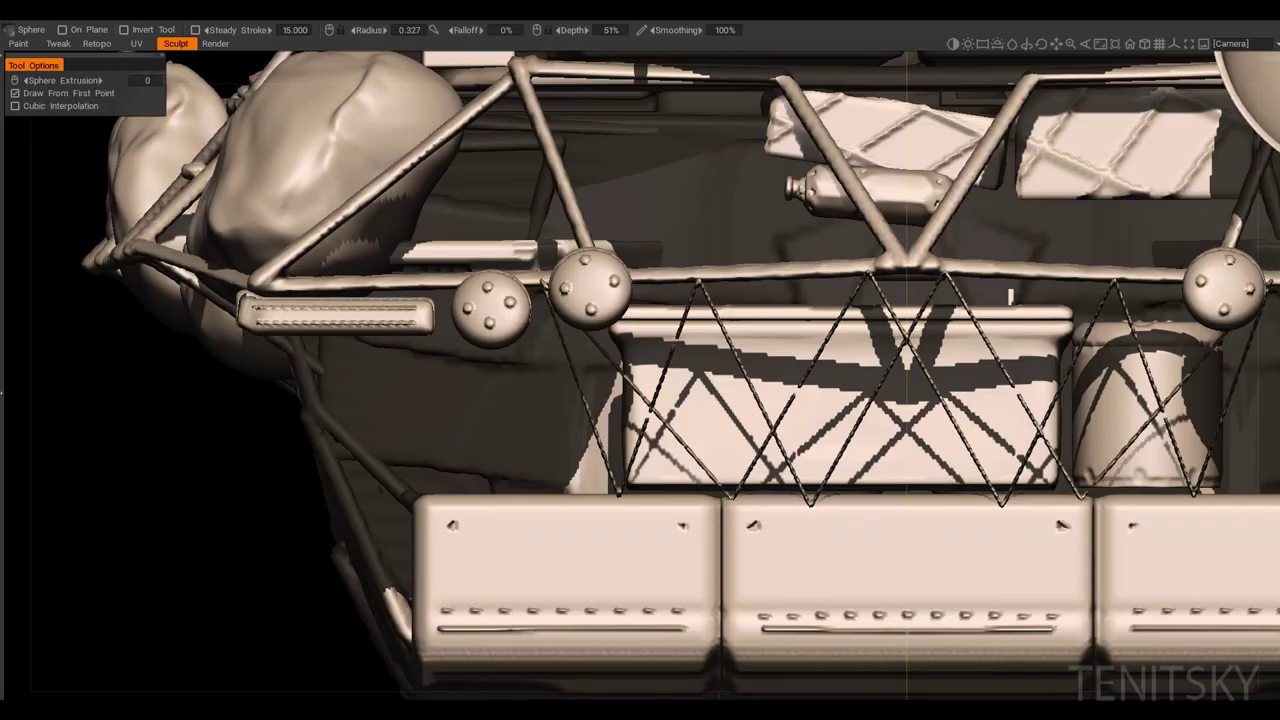
middle_click_drag(830, 500, 760, 470)
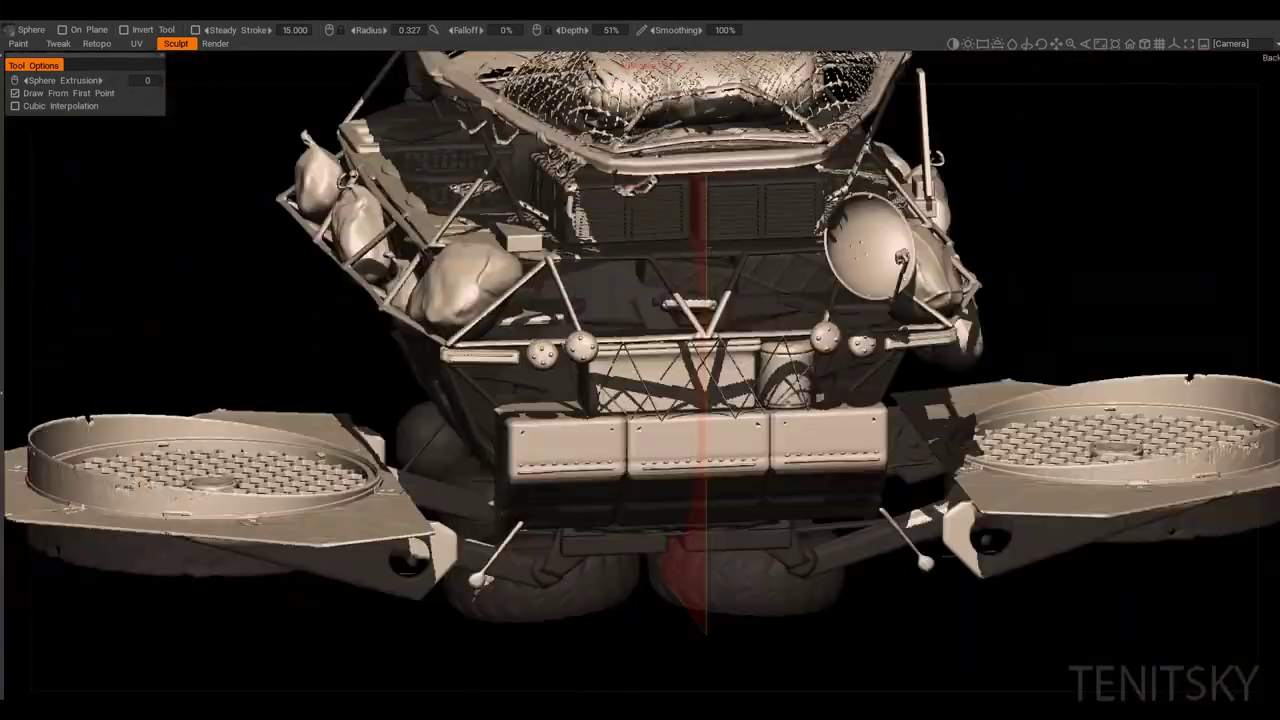
scroll(888, 296, "up", 5)
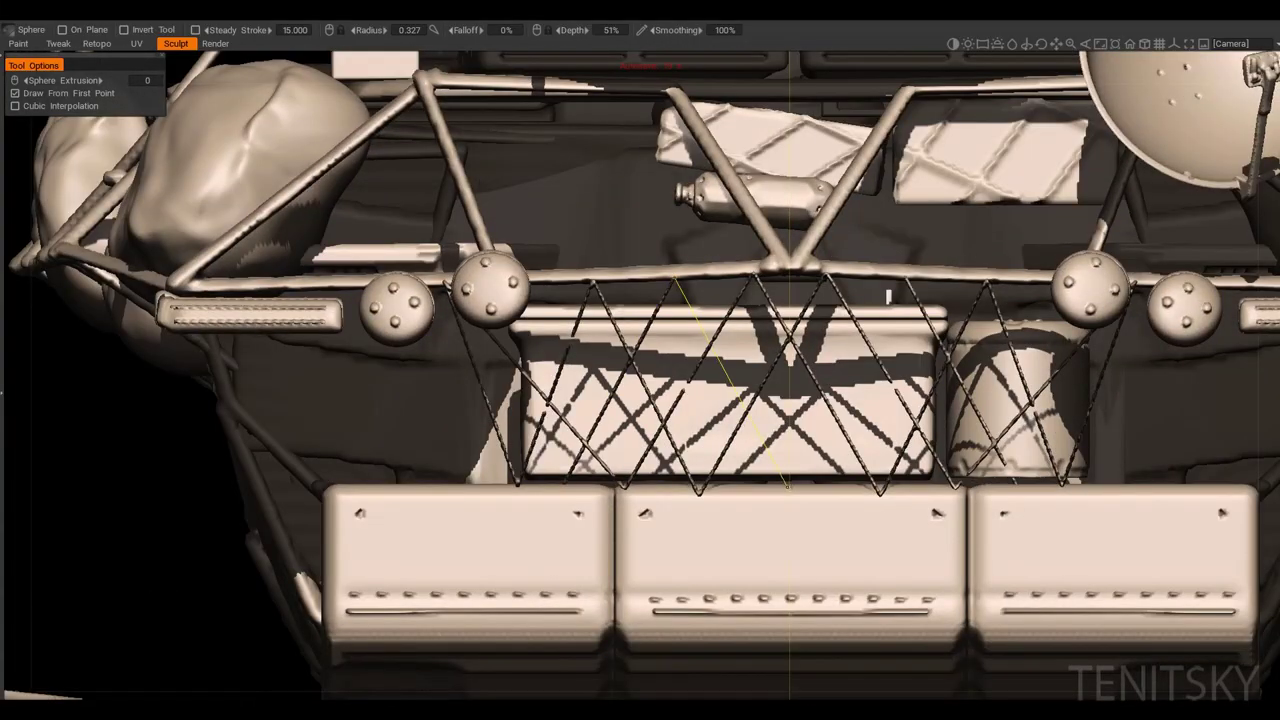
scroll(888, 296, "down", 3)
middle_click_drag(888, 296, 720, 290)
scroll(640, 360, "up", 8)
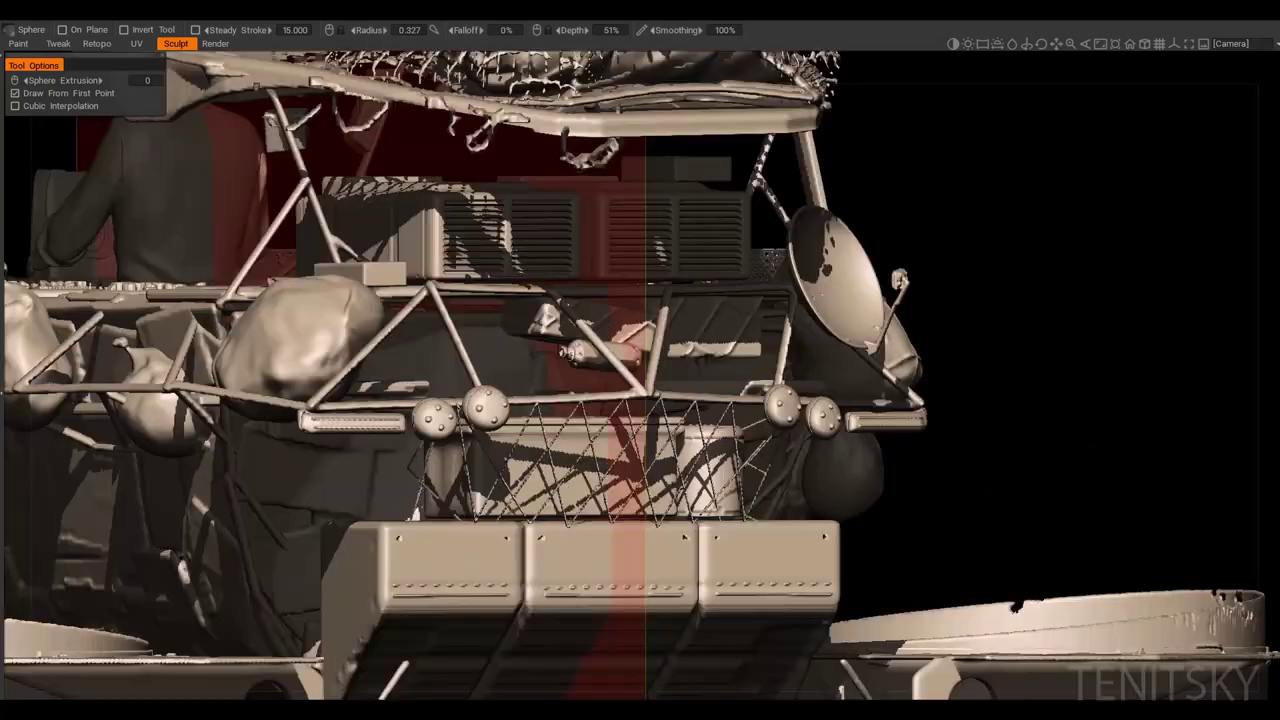
scroll(640, 360, "up", 4)
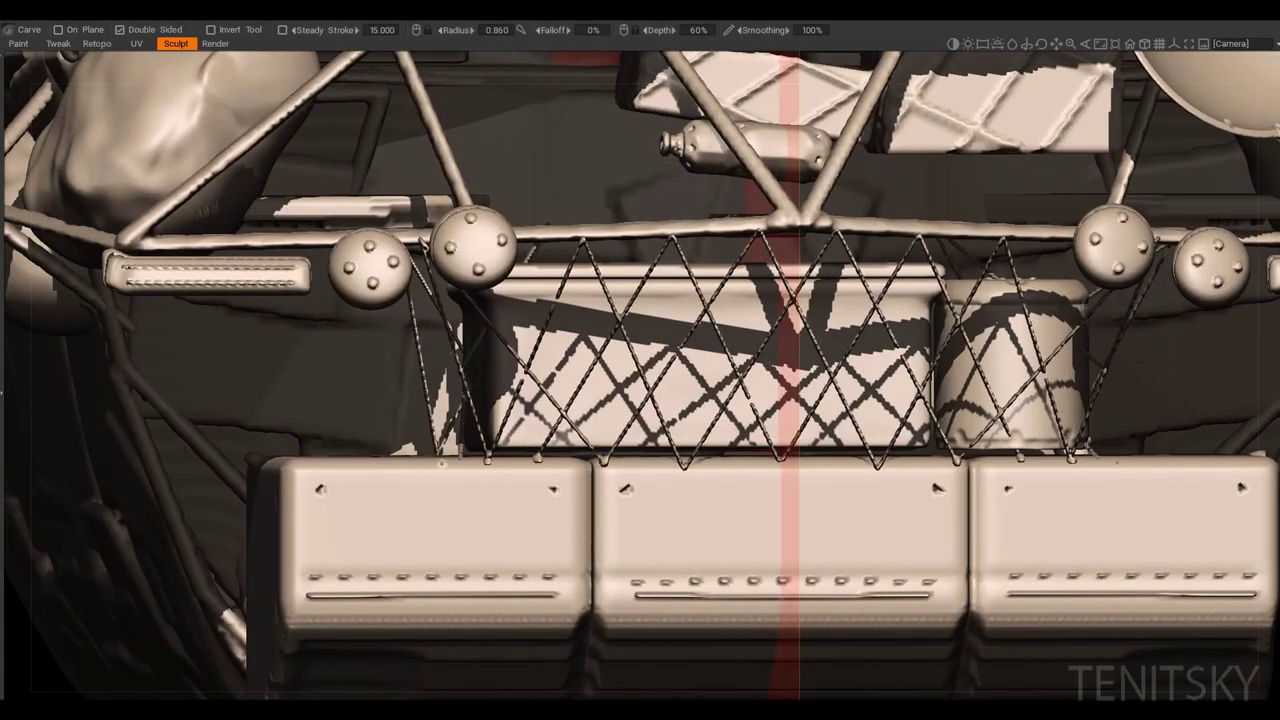
Step: Orbit and zoom around the net, blocks and plank to view them from several angles
mouse_move(640, 360)
middle_mouse_down()
mouse_move(580, 345)
mouse_move(660, 350)
middle_mouse_up()
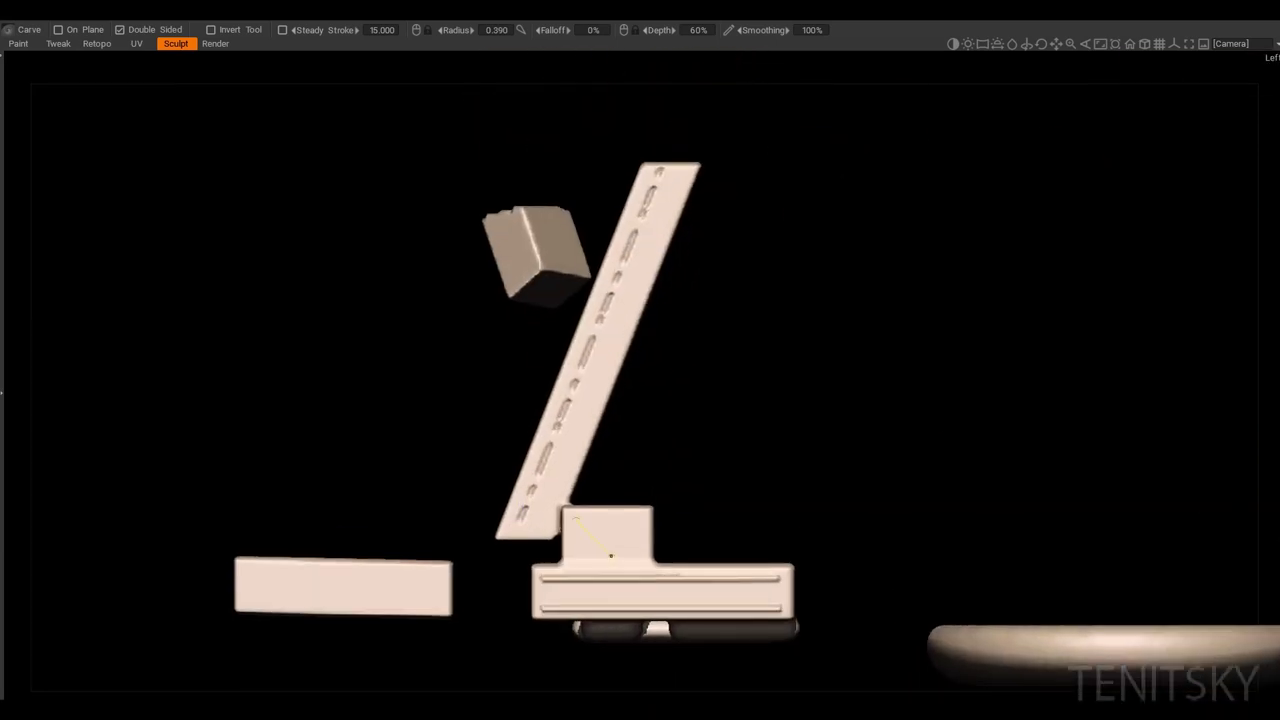
scroll(541, 541, "up", 3)
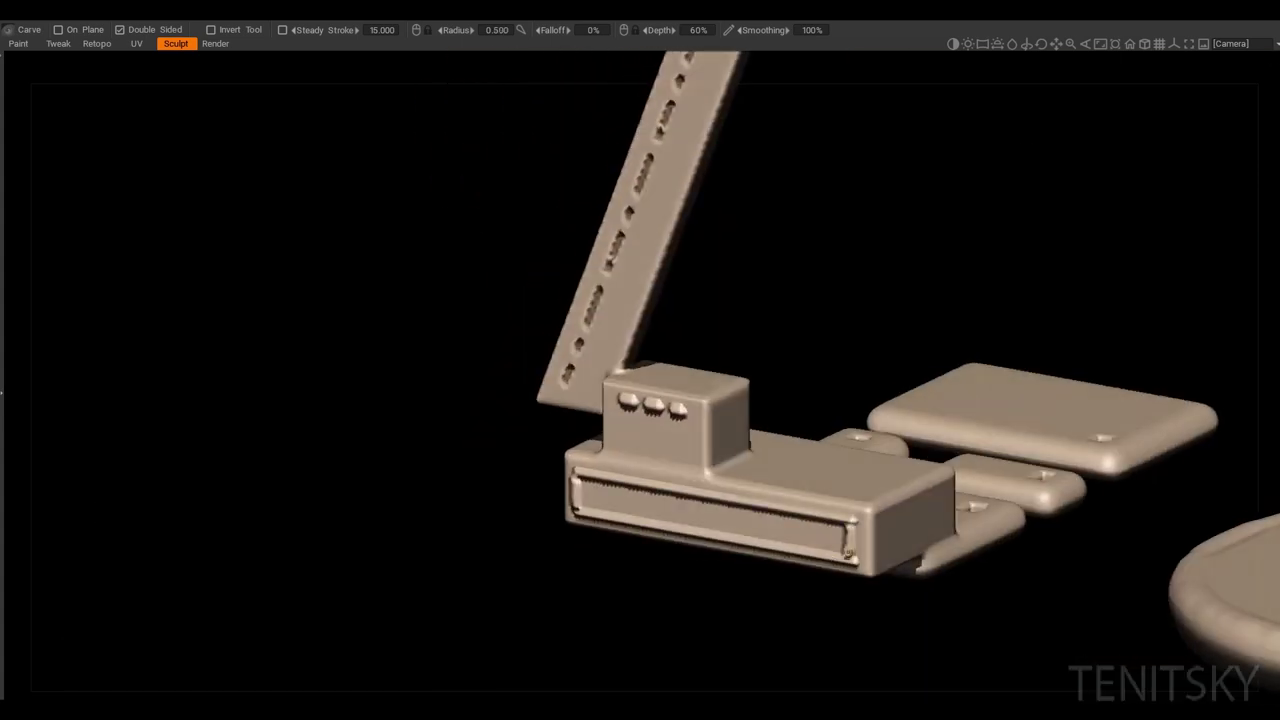
middle_click_drag(848, 549, 886, 526)
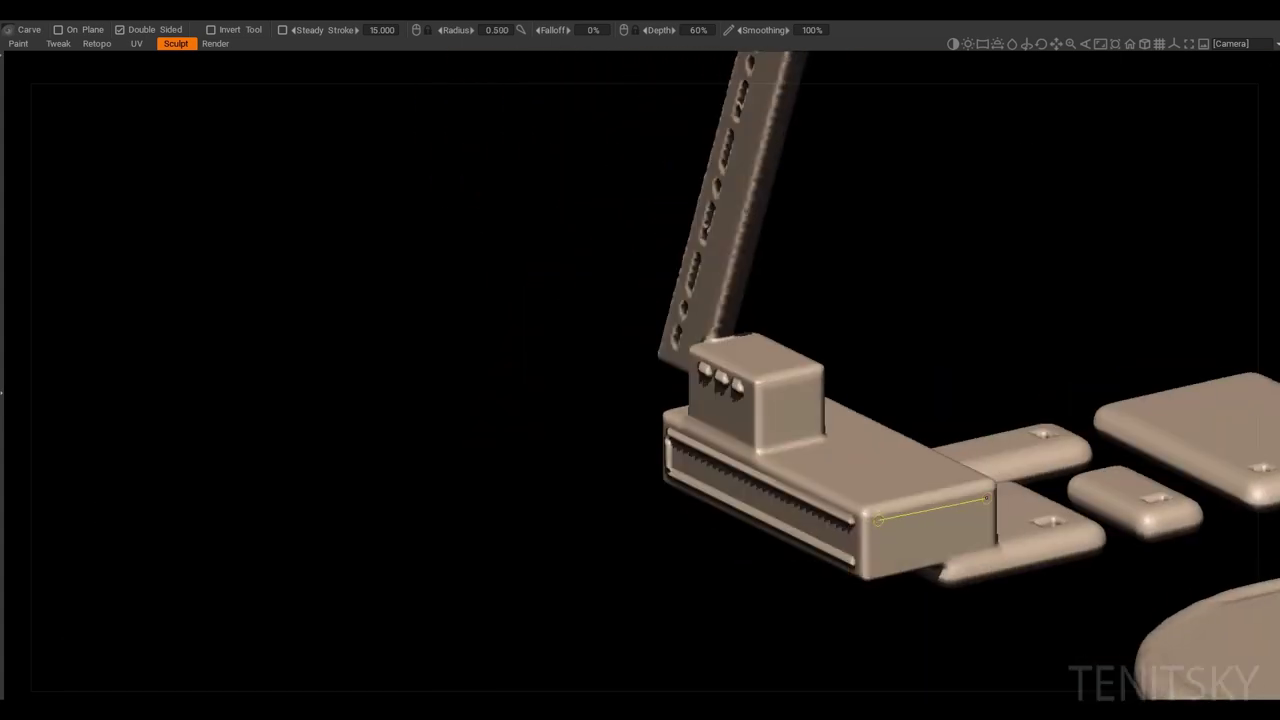
middle_click_drag(773, 400, 700, 558)
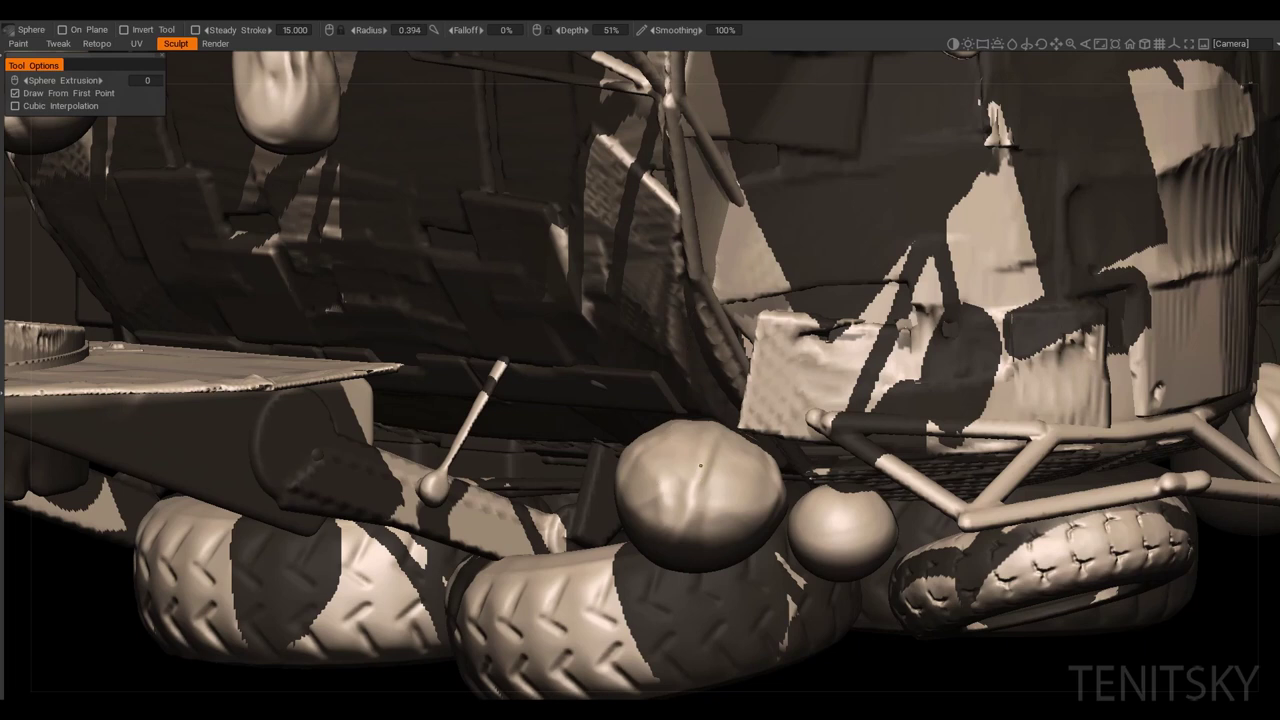
Step: Orbit around the hanging sphere's rope cage, viewing it from the sides and below
scroll(700, 465, "up", 2)
scroll(700, 445, "up", 2)
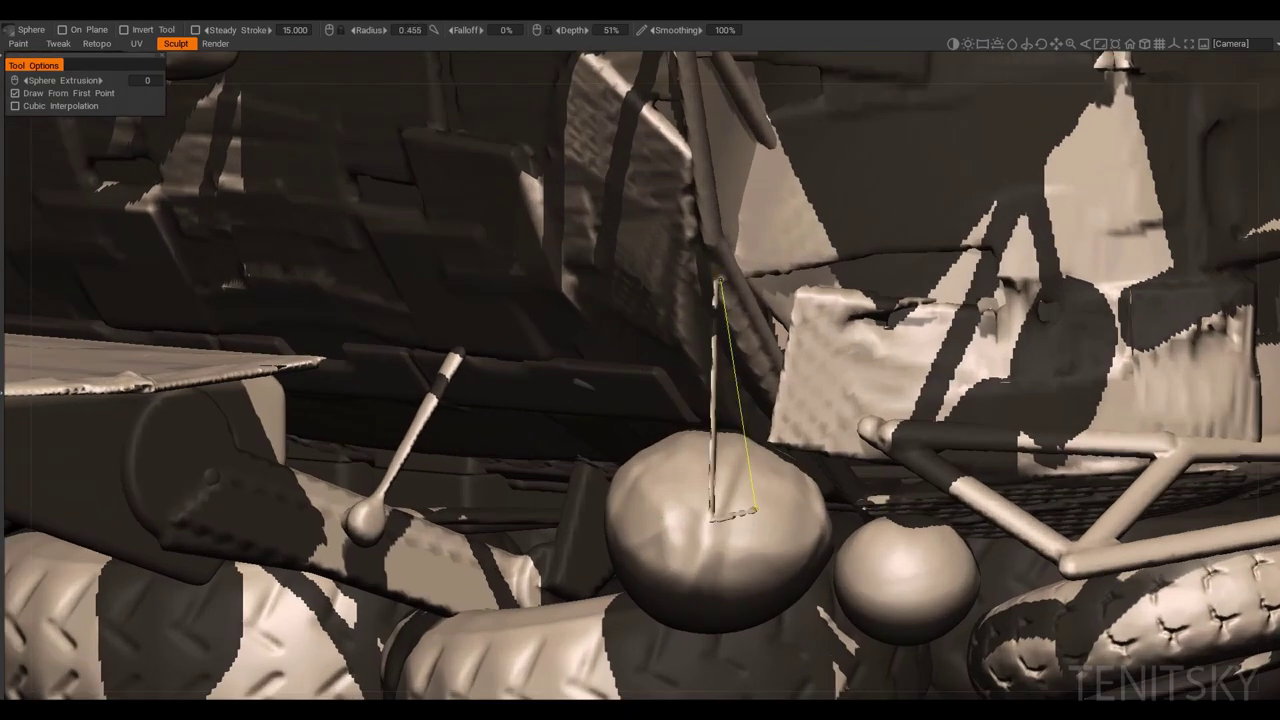
right_click_drag(640, 478, 520, 445)
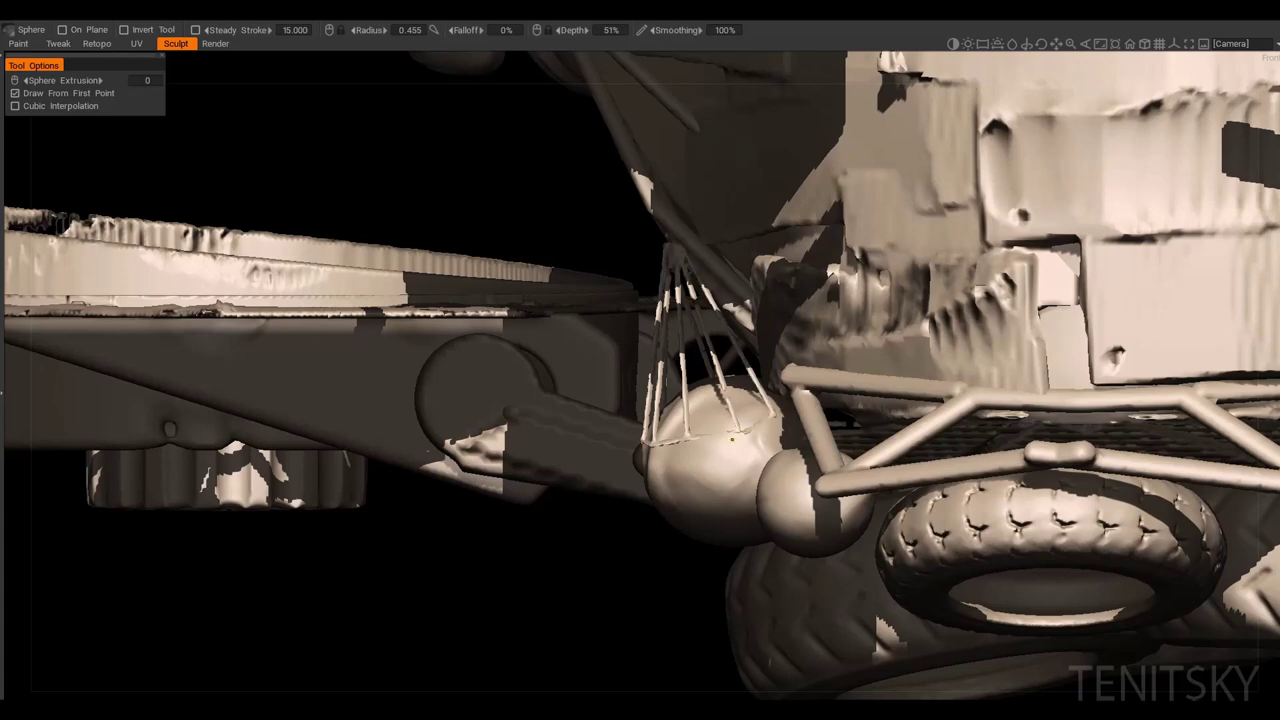
right_click_drag(732, 439, 520, 468)
right_click_drag(716, 489, 737, 440)
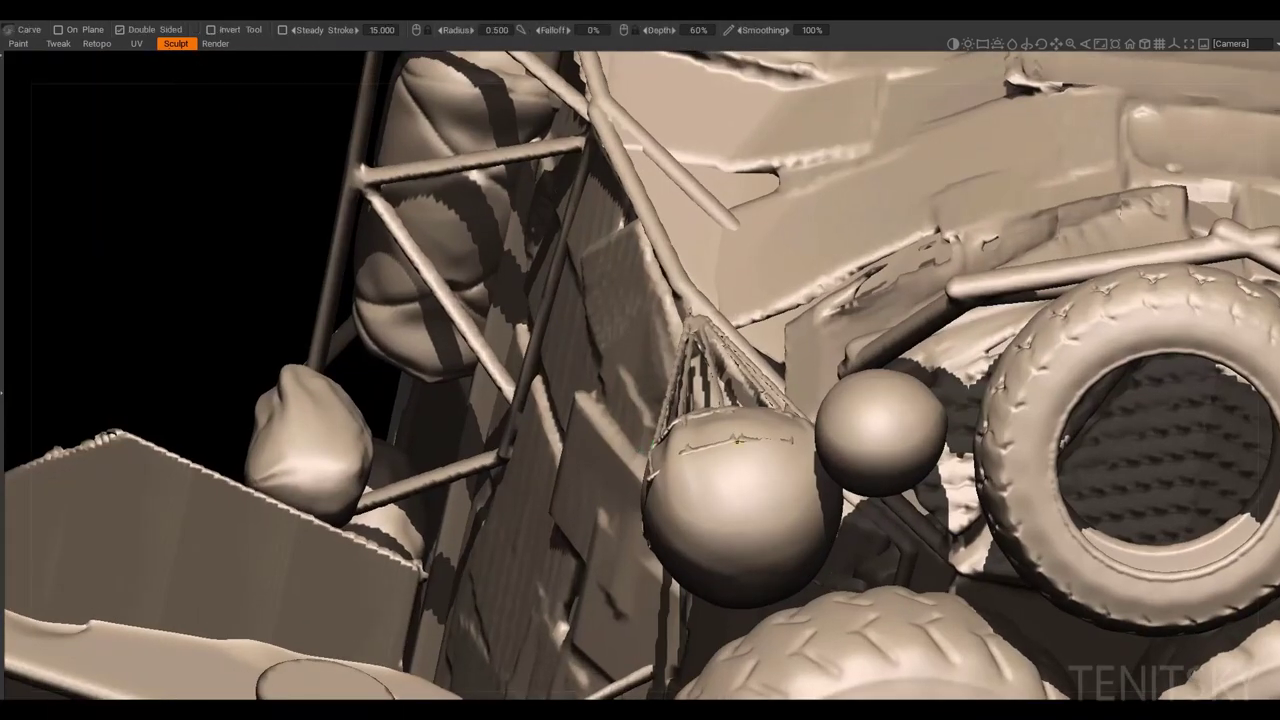
mouse_move(746, 487)
right_mouse_down()
mouse_move(645, 440)
mouse_move(600, 451)
mouse_move(683, 395)
right_mouse_up()
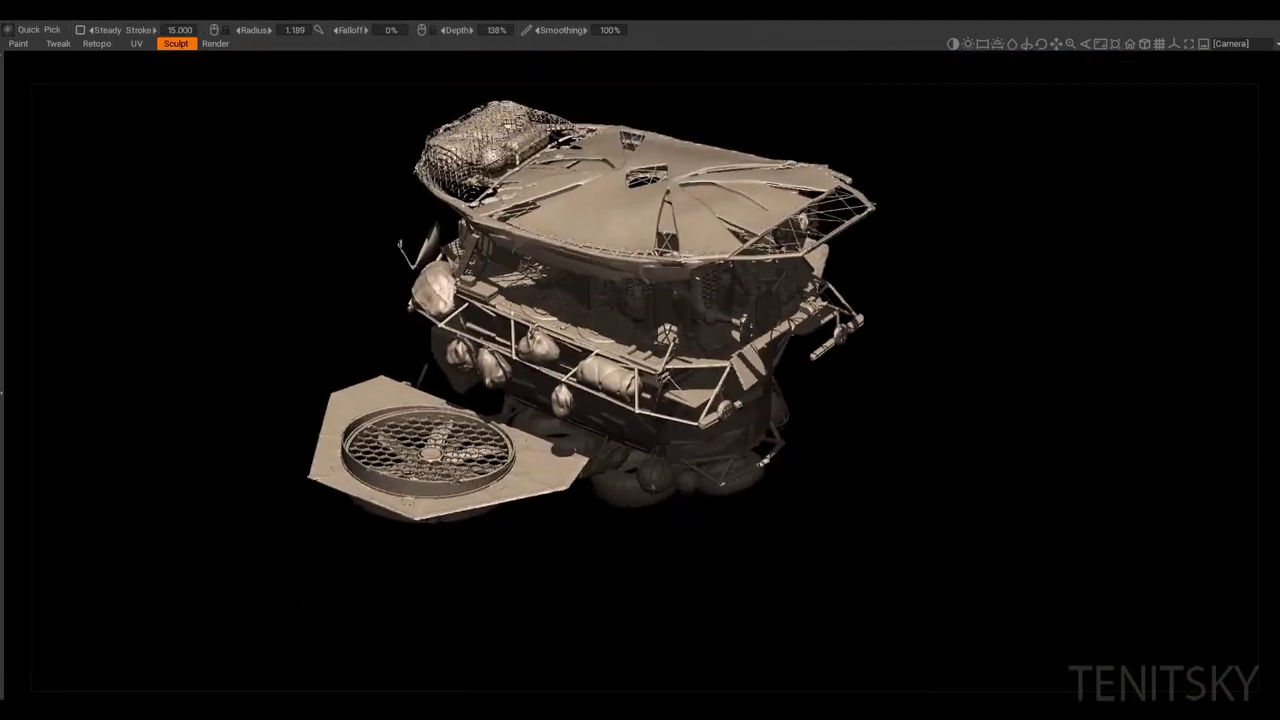
Step: Show the panels and delete the spare Roof_copy layers from the Sculpt Tree
key("Tab")
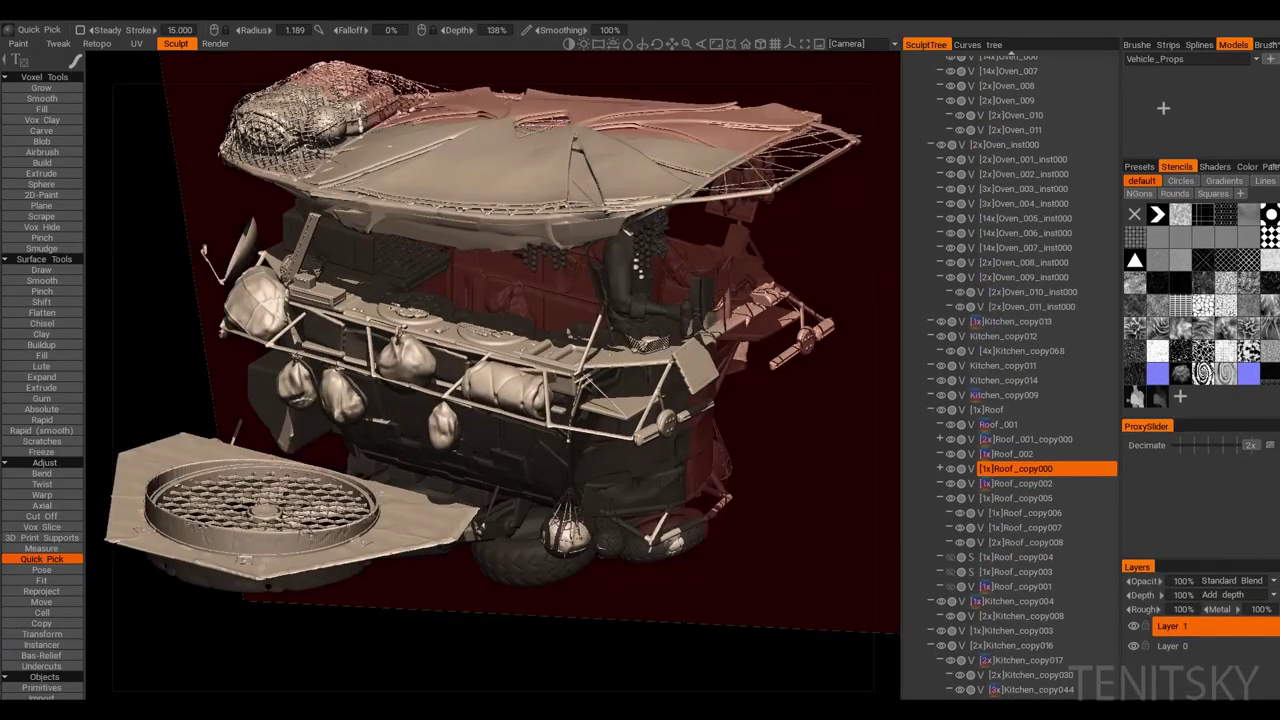
left_click(1015, 542)
key("Delete")
key("Delete")
key("Delete")
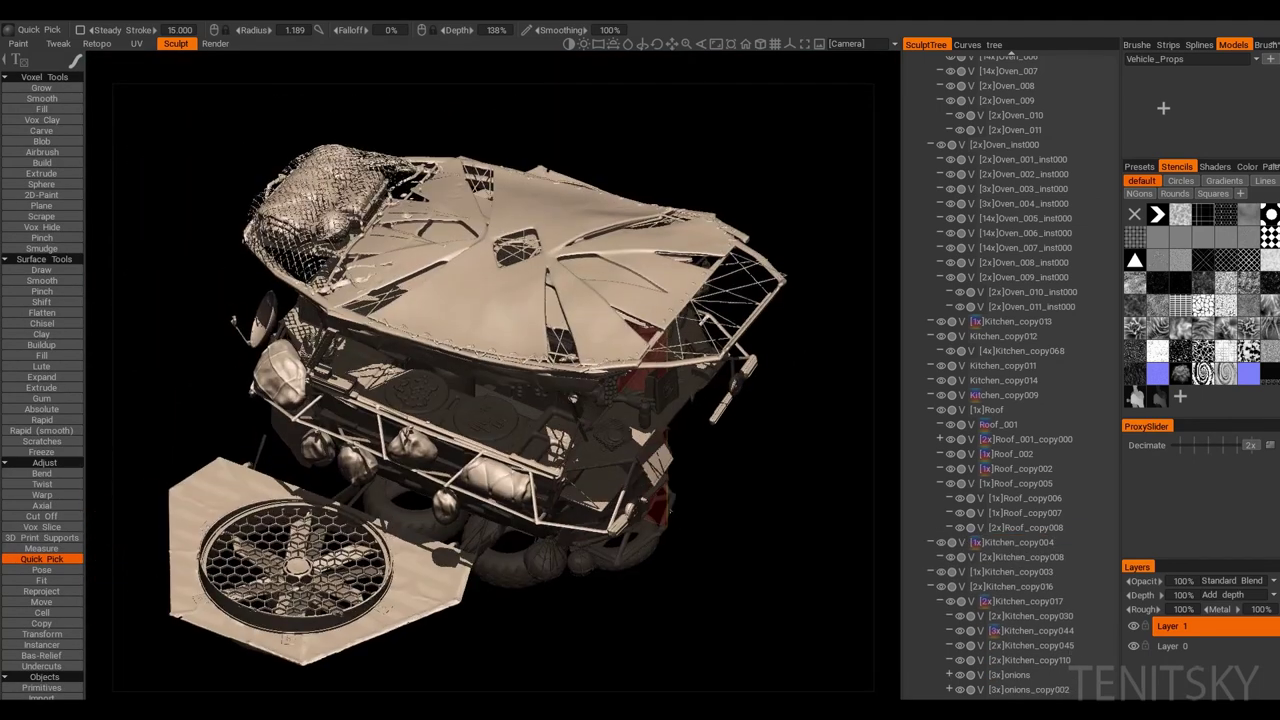
Step: Clone the Prop_Kitbash layer to create Prop_Kitbash_copy000
scroll(1045, 454, "down", 5)
scroll(1045, 454, "down", 5)
scroll(1004, 454, "down", 10)
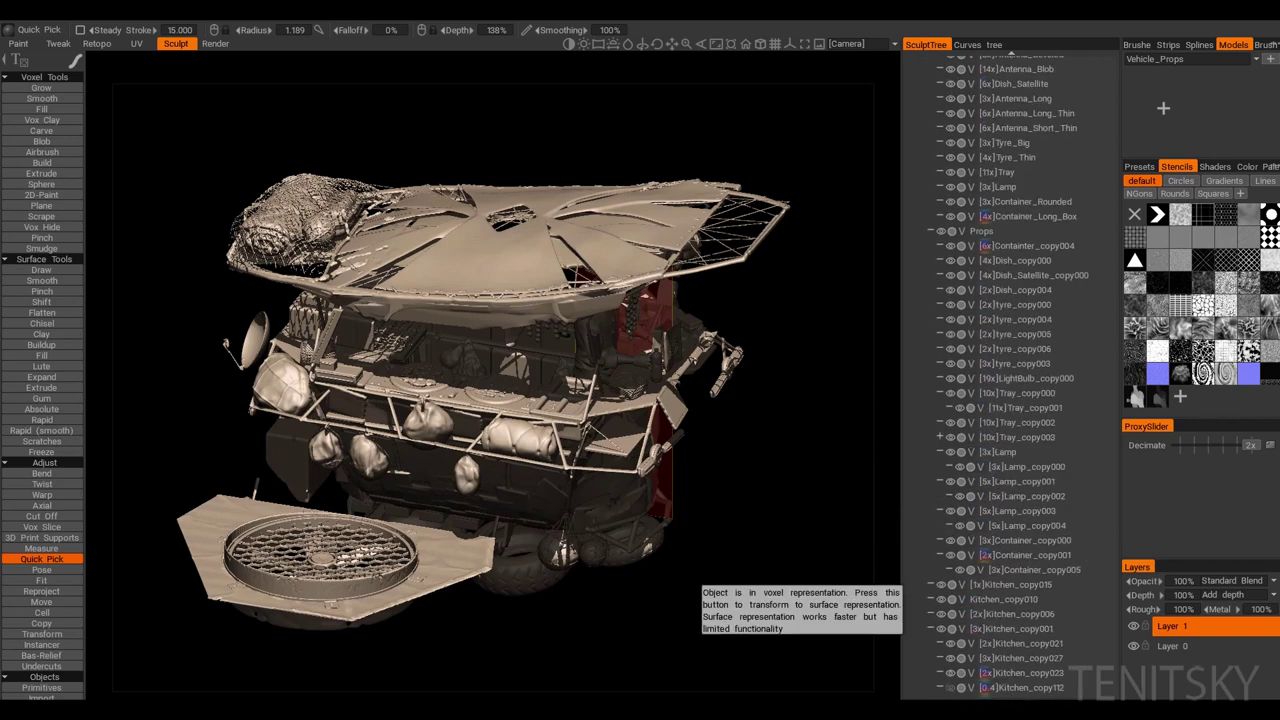
left_click(1005, 75)
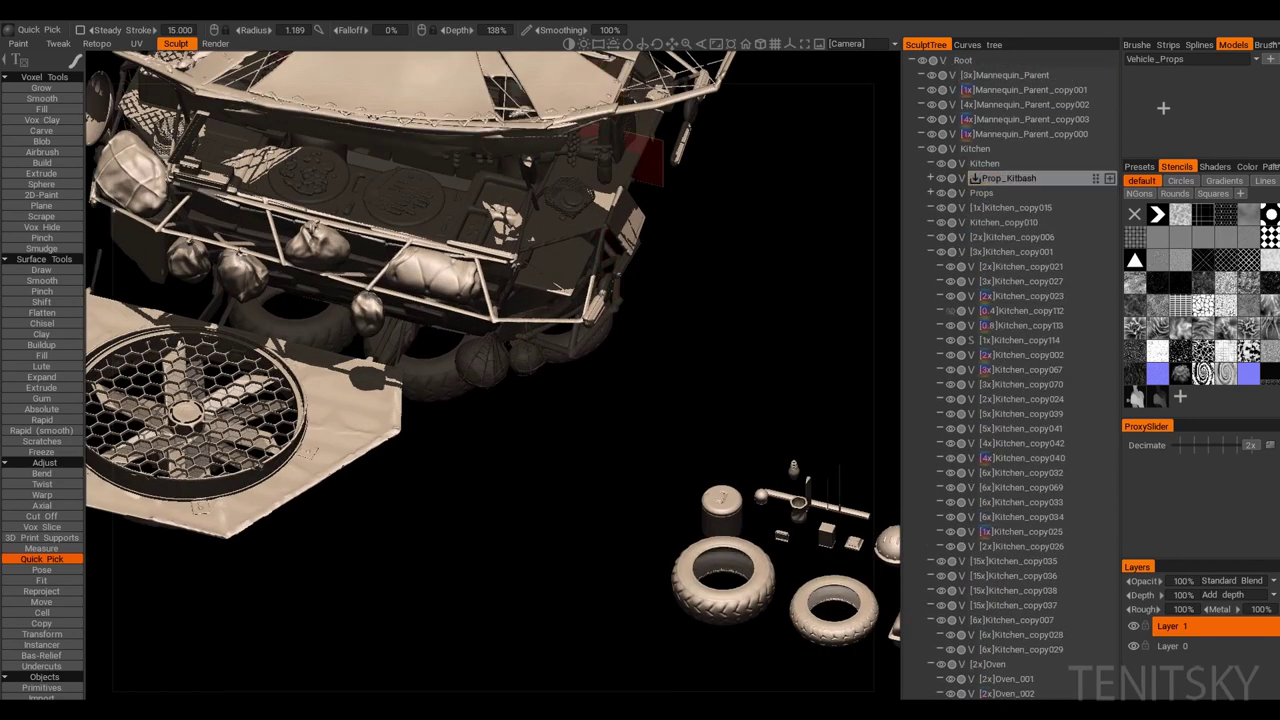
right_click(1008, 177)
mouse_move(930, 366)
left_click(786, 368)
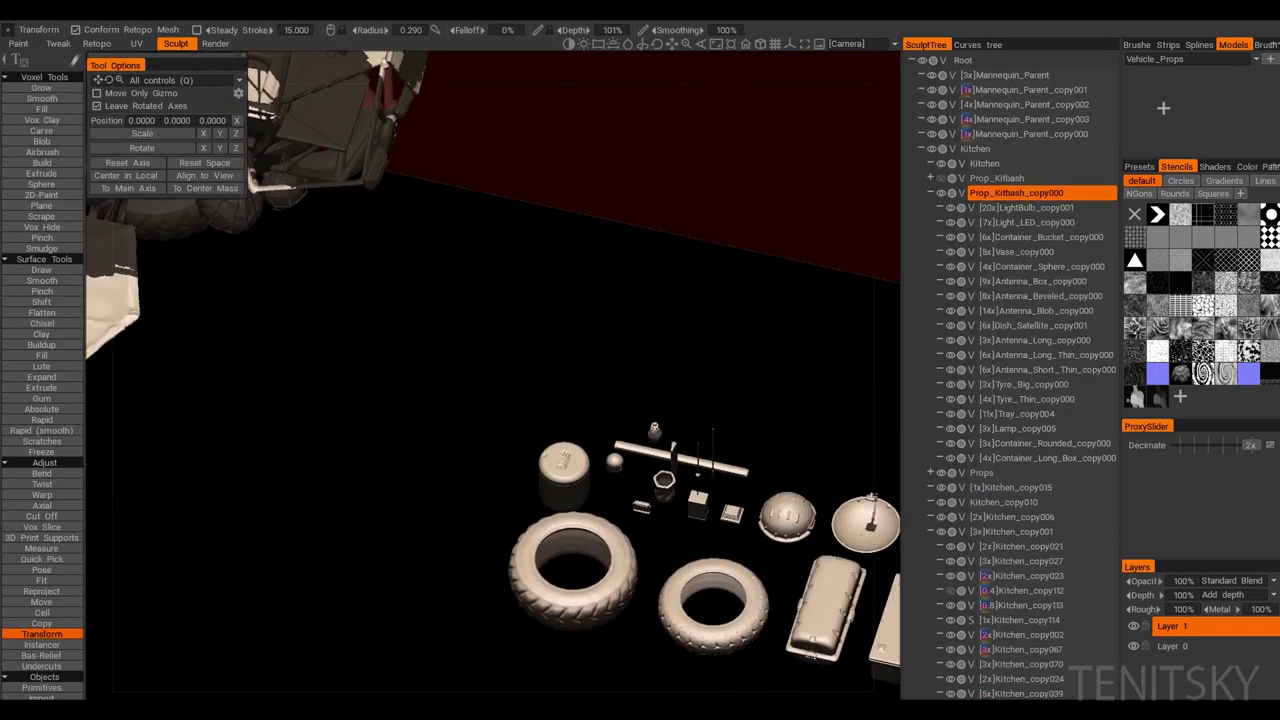
Step: Select Antenna_Short_Thin_copy000 and place a second short antenna beside it on the roof
left_click(1047, 369)
key("w")
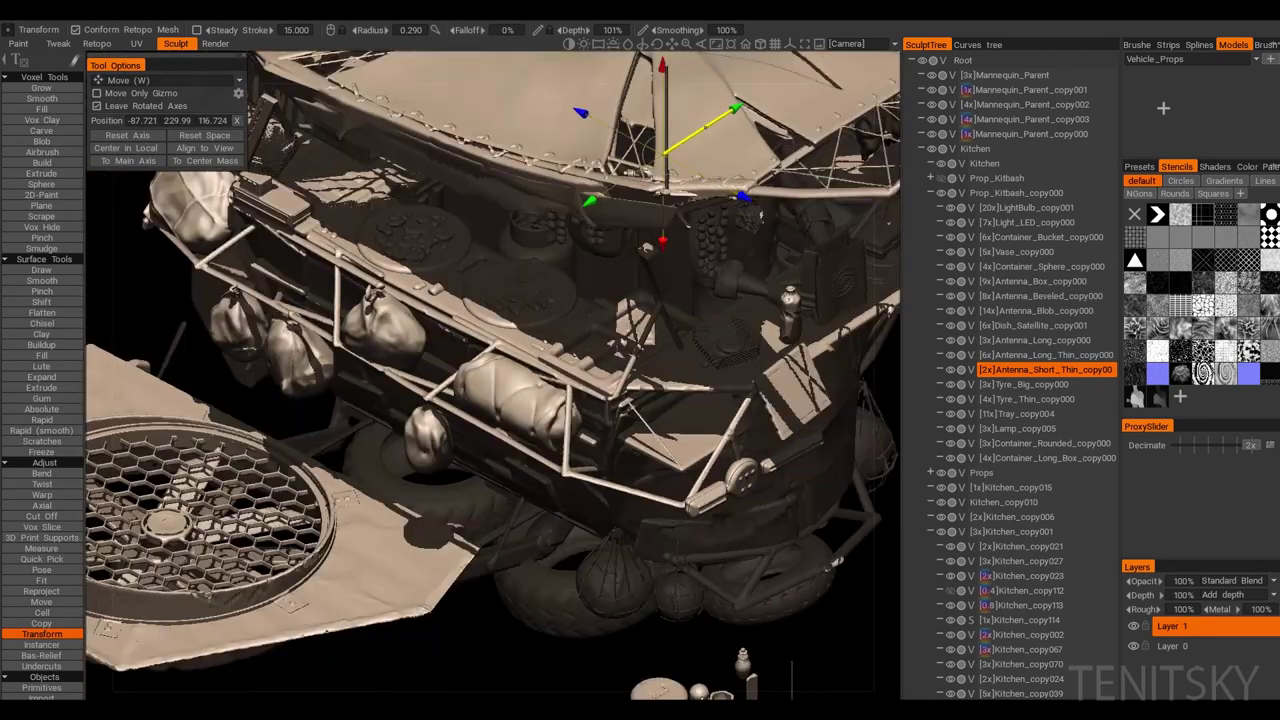
left_click(41, 558)
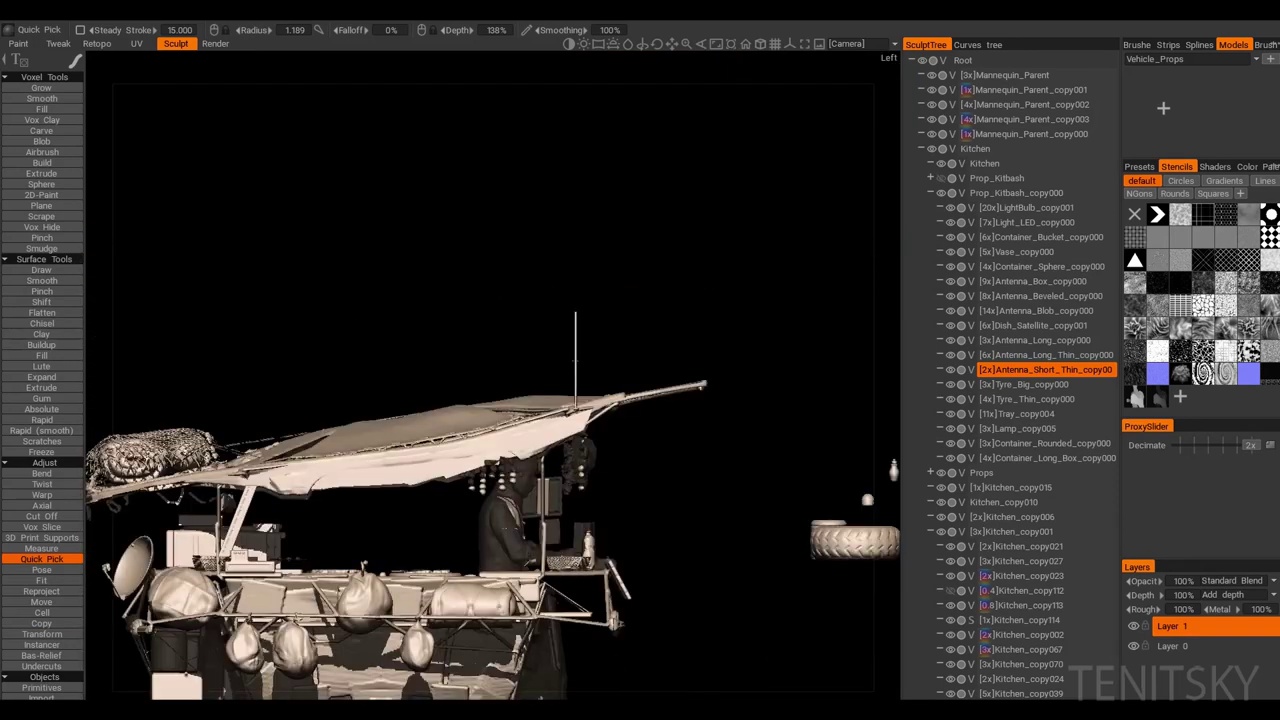
left_click(640, 330)
left_click_drag(634, 376, 660, 375, "shift")
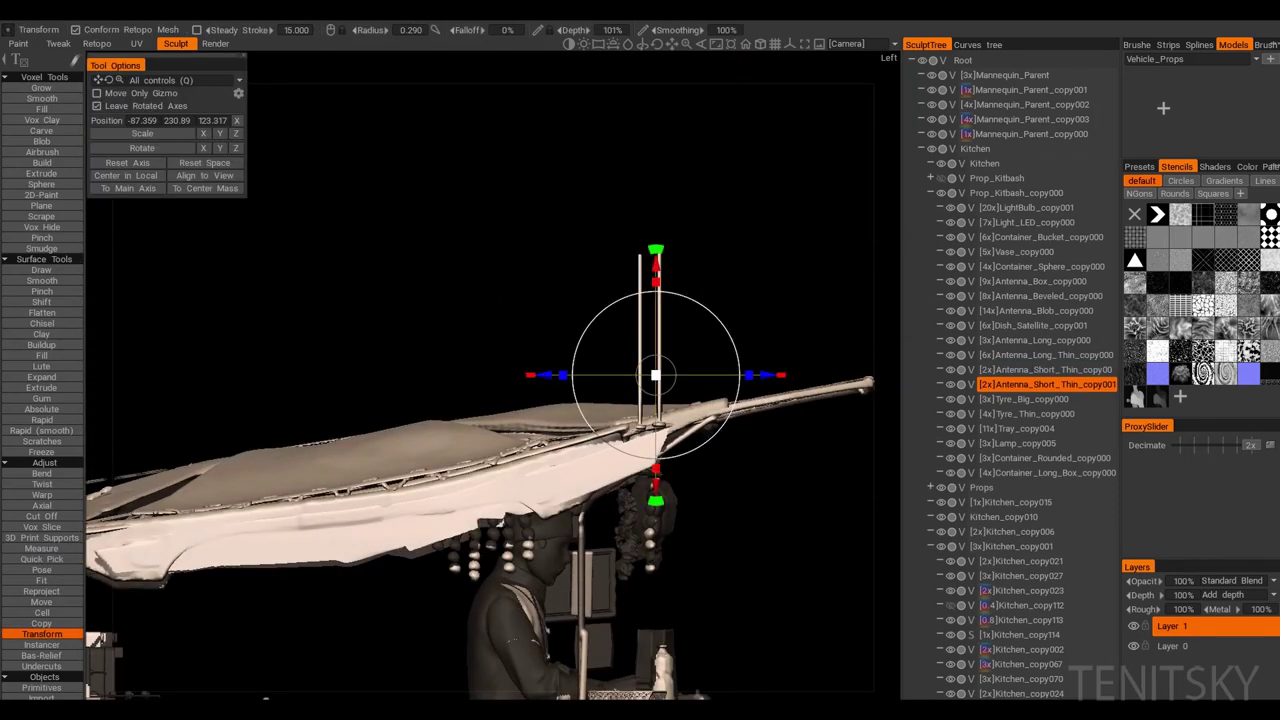
Step: Reselect both short antennas, then select Antenna_Long_copy000 for positioning
left_click(41, 516)
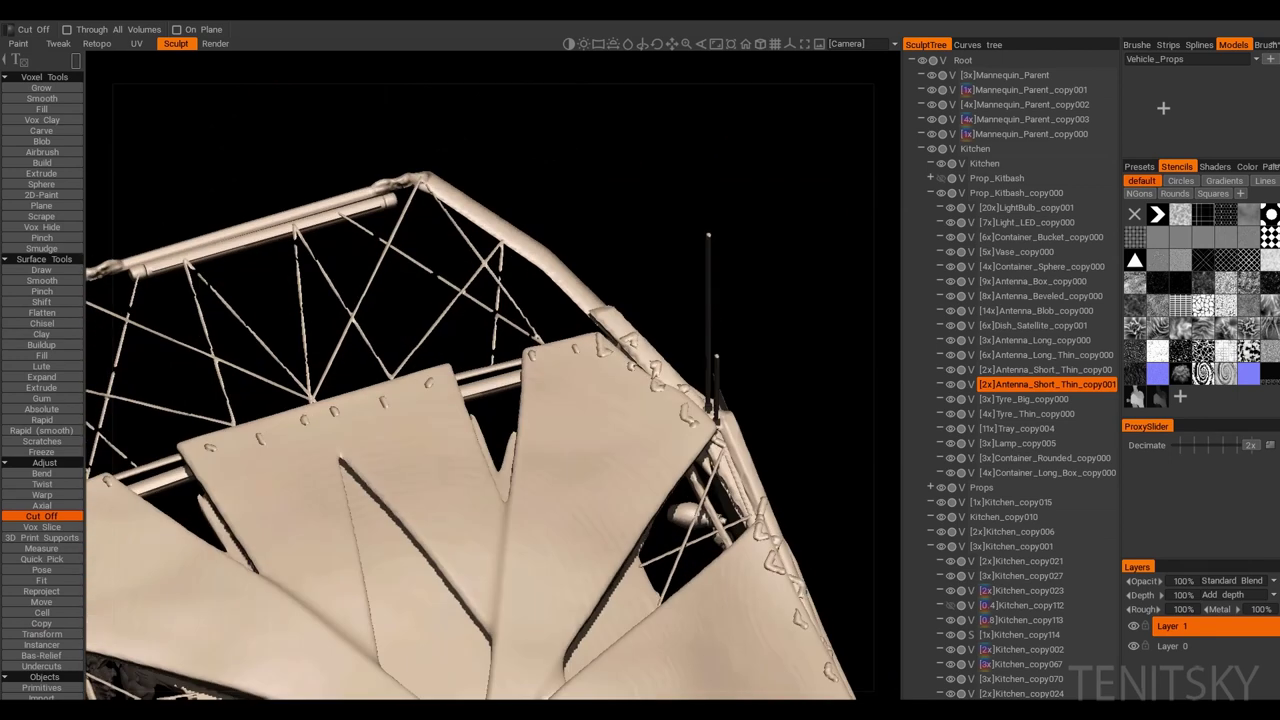
left_click(1045, 369)
left_click(41, 634)
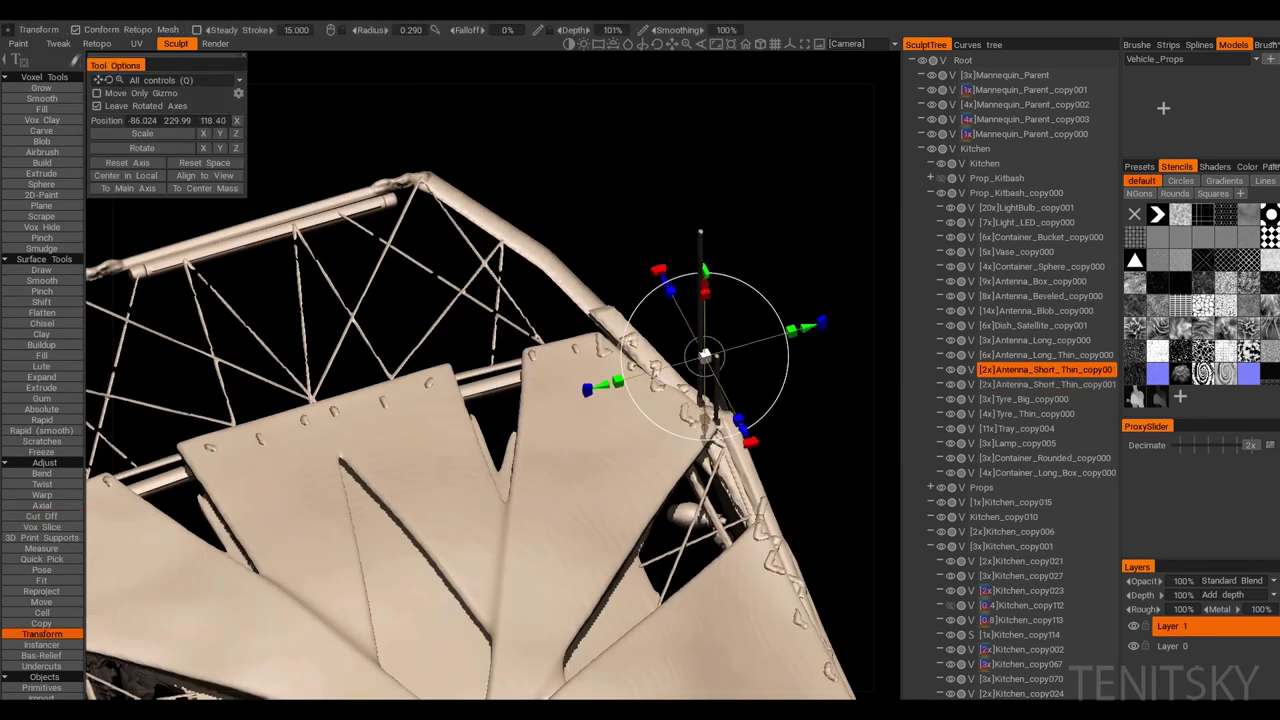
left_click(1045, 384)
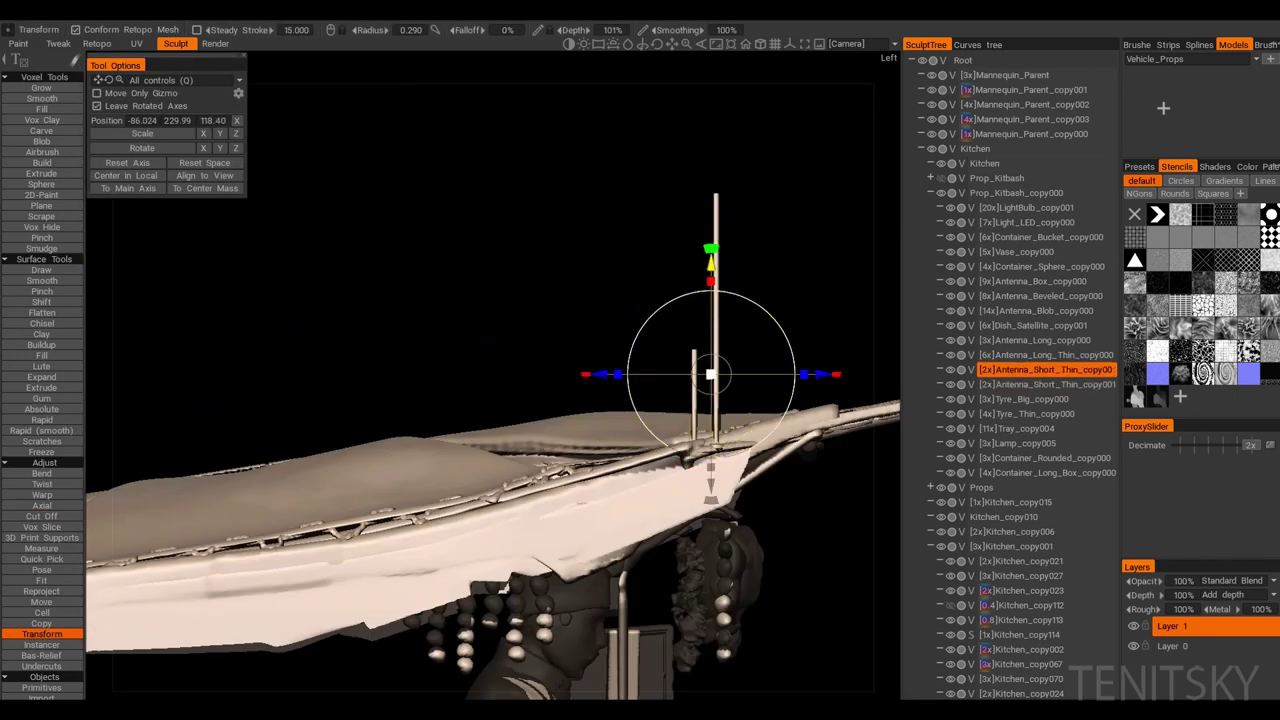
left_click(41, 558)
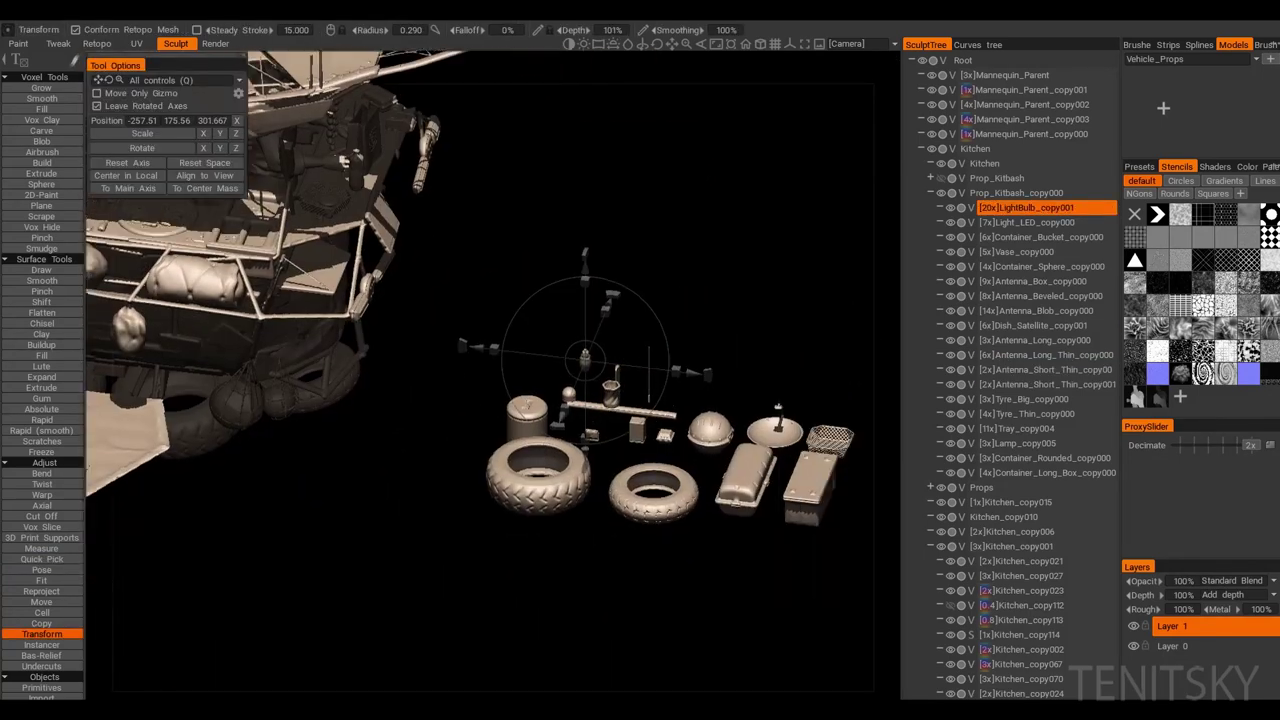
left_click(1035, 340)
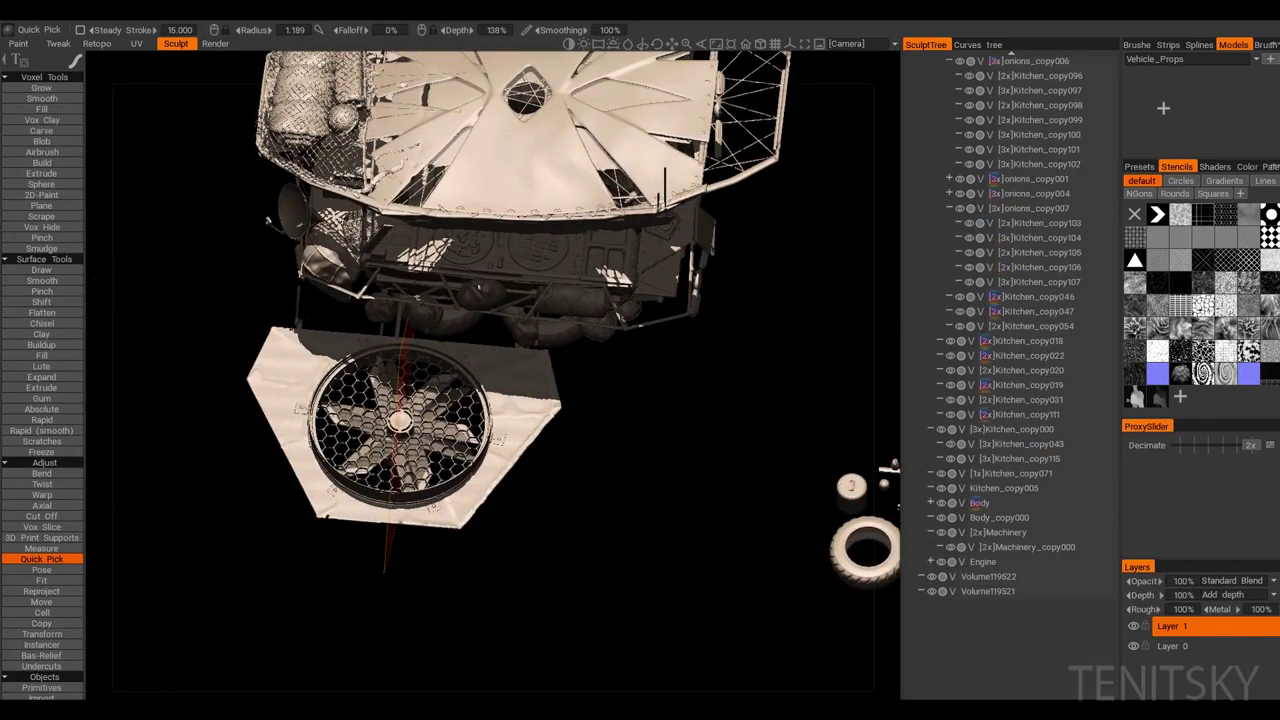
Step: Delete the satellite dish and rounded container props, then undo the deletion
left_click(995, 561)
left_click(41, 634)
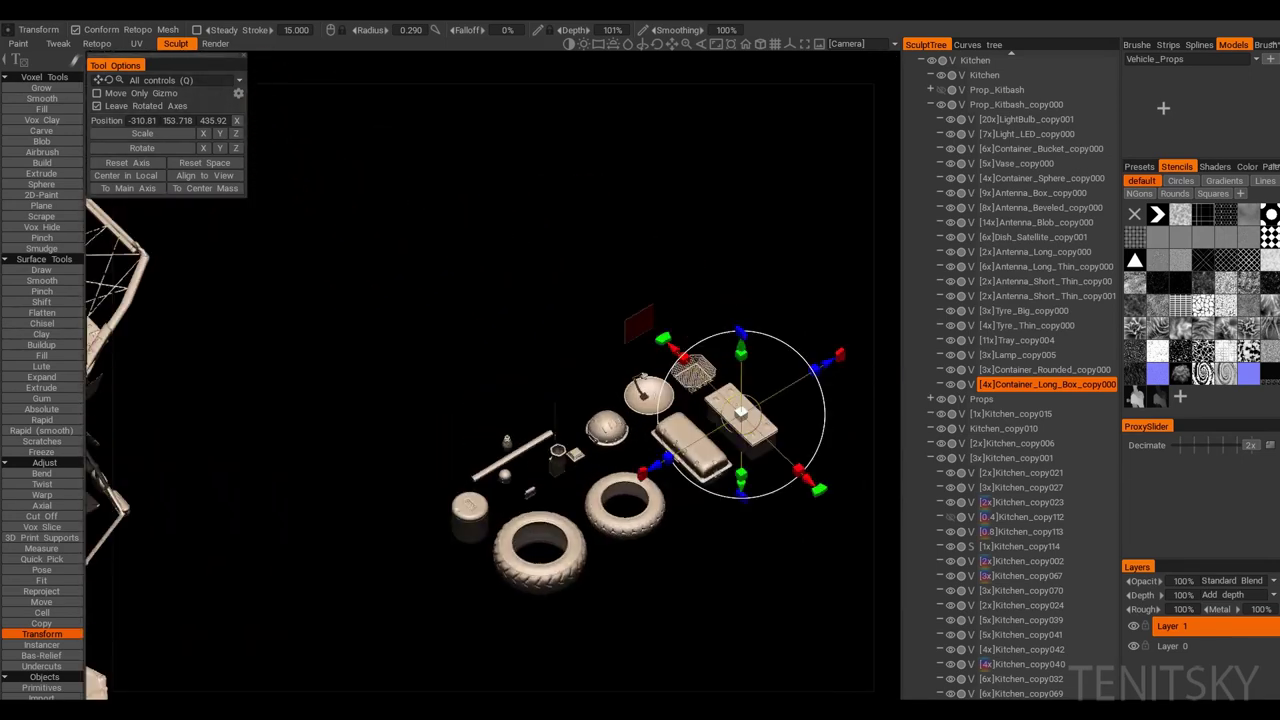
key("Delete")
key("Delete")
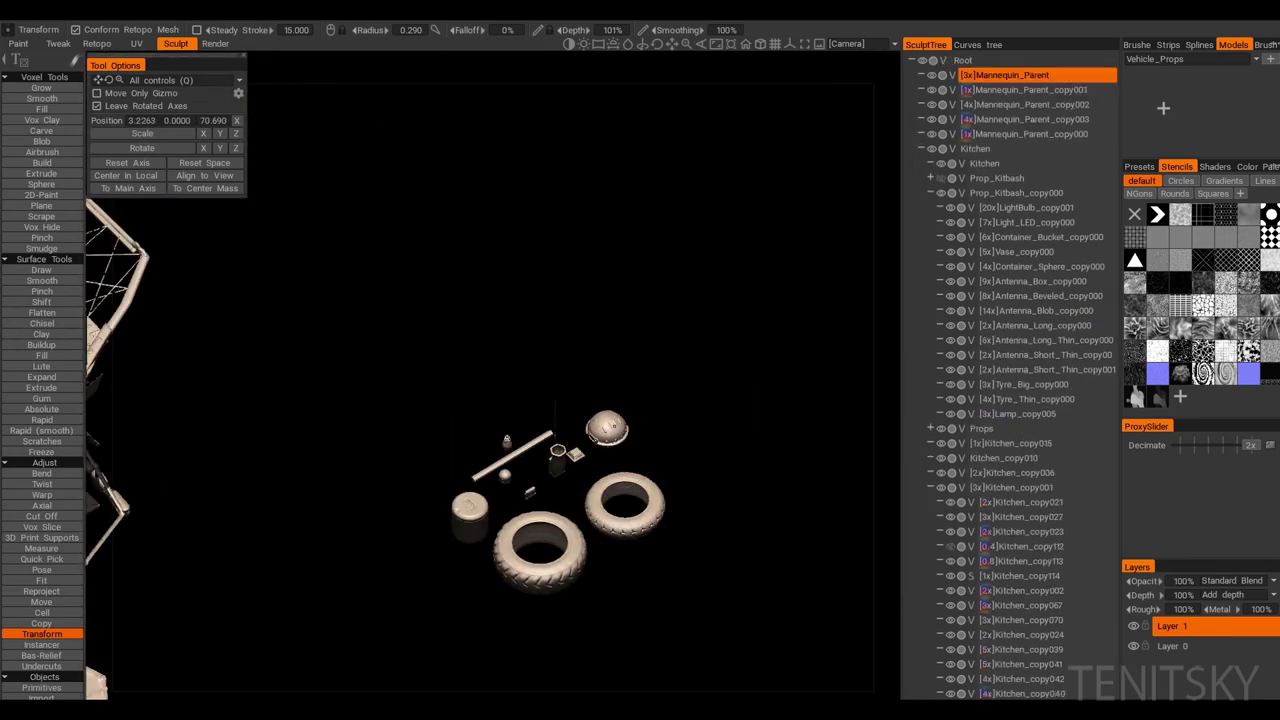
key("ctrl+z")
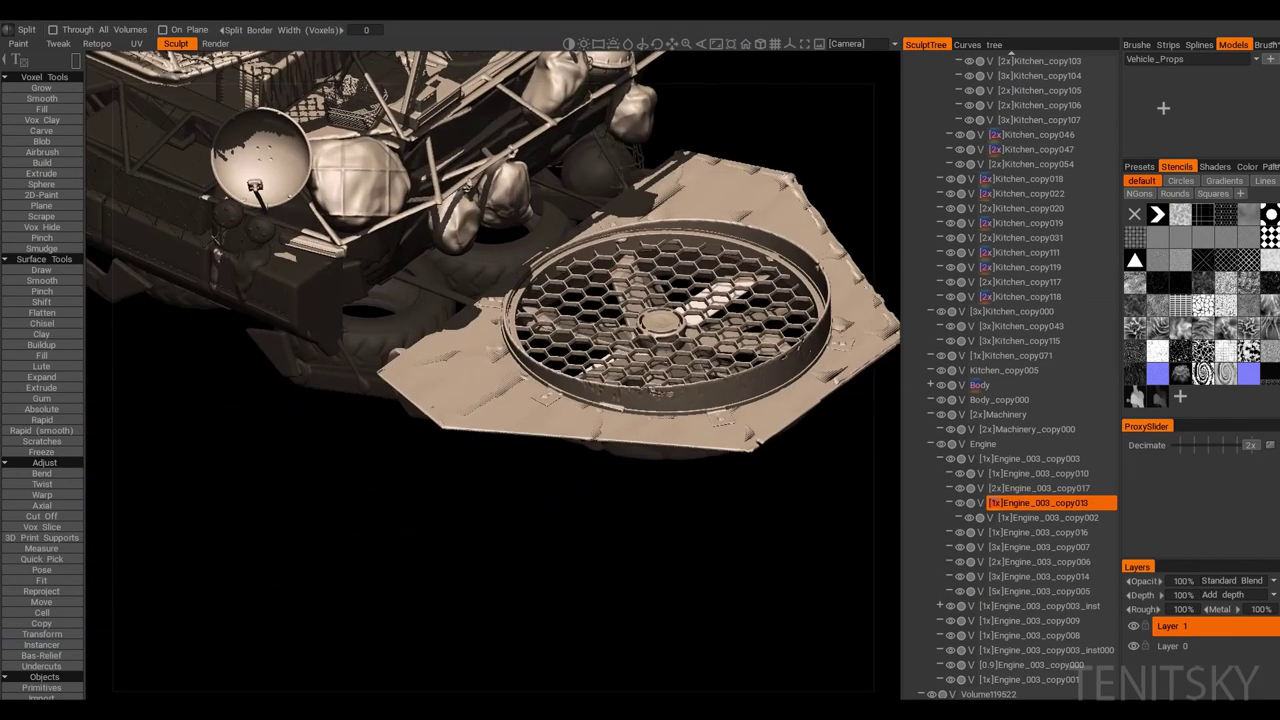
Step: Select the Engine_003_copy013 wing piece in the Sculpt Tree for splitting
left_click(1047, 517)
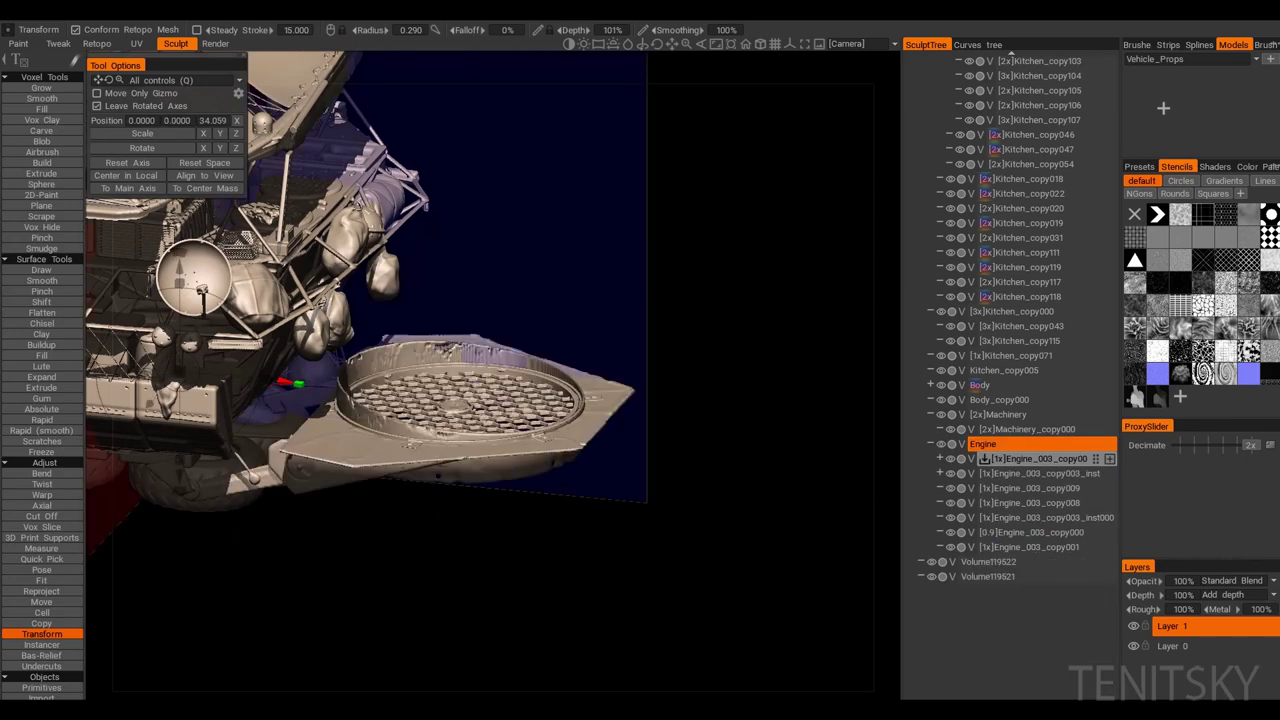
left_click(1030, 458)
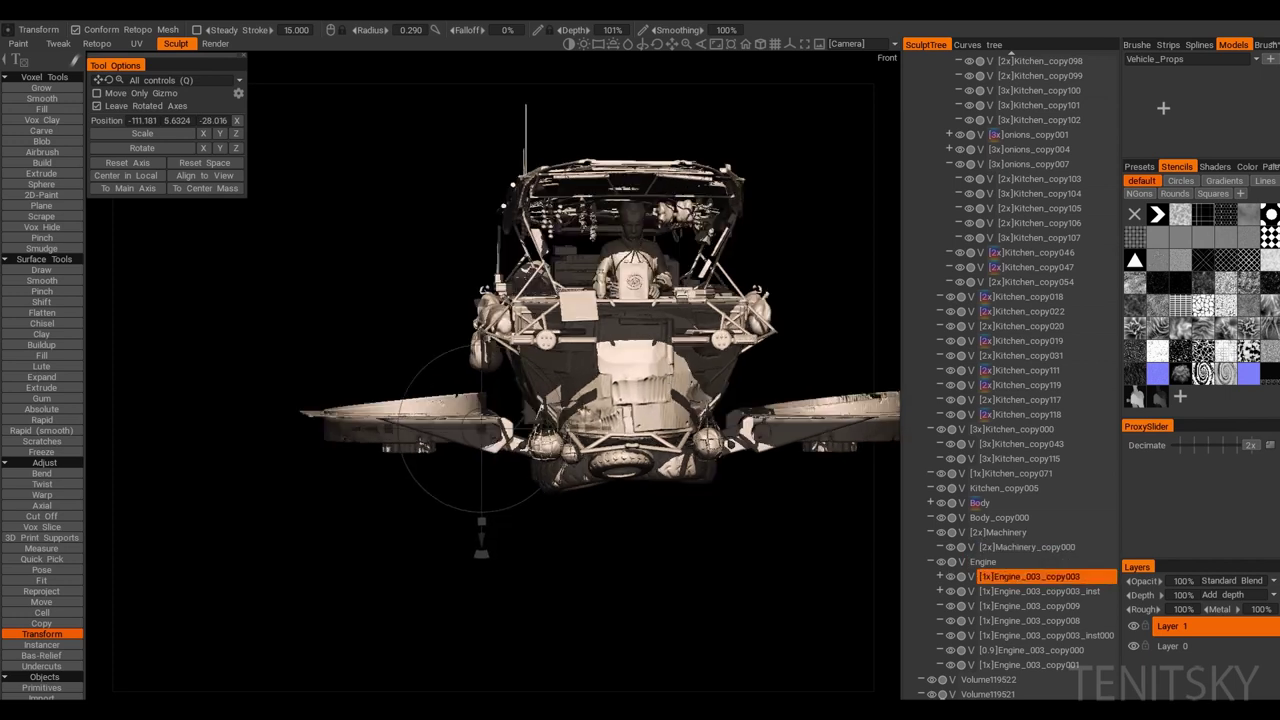
right_click(985, 577)
left_click(826, 484)
mouse_move(457, 457)
left_mouse_down()
mouse_move(115, 457)
mouse_move(170, 440)
left_mouse_up()
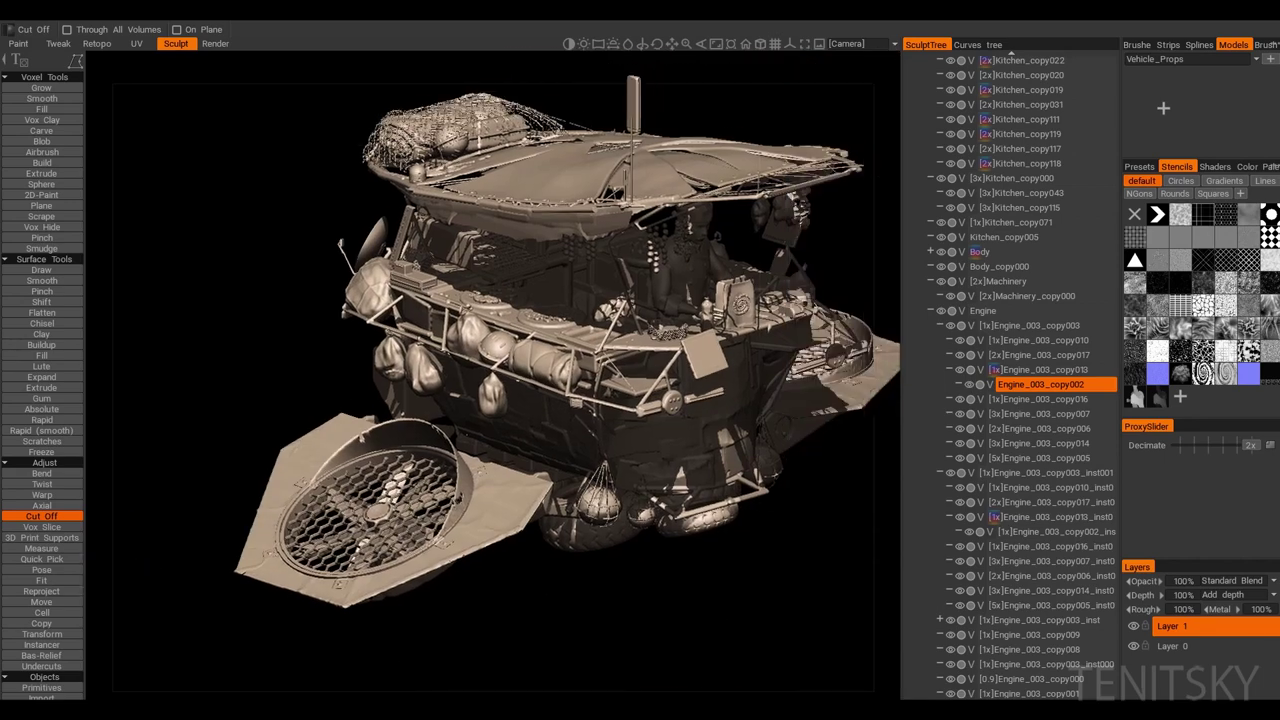
Step: Create an instance copy of Engine_003_copy003 and snap the view to front
left_click(1050, 517)
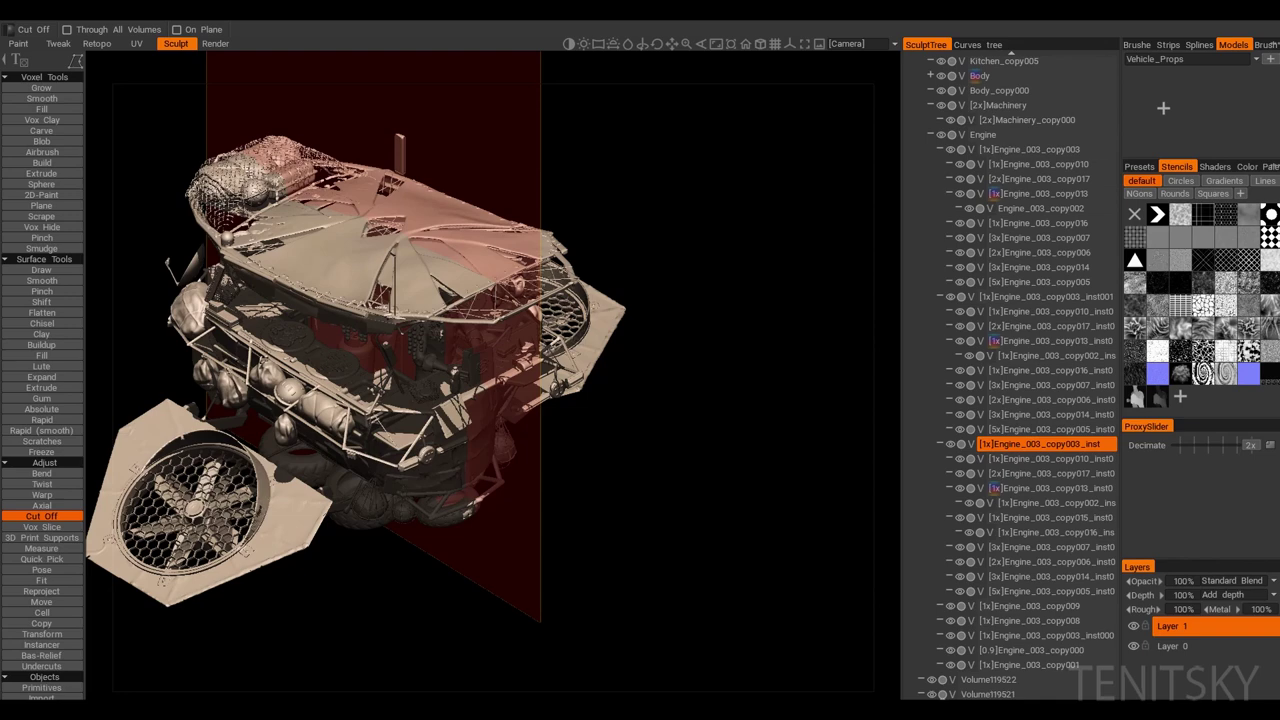
left_click(1038, 384)
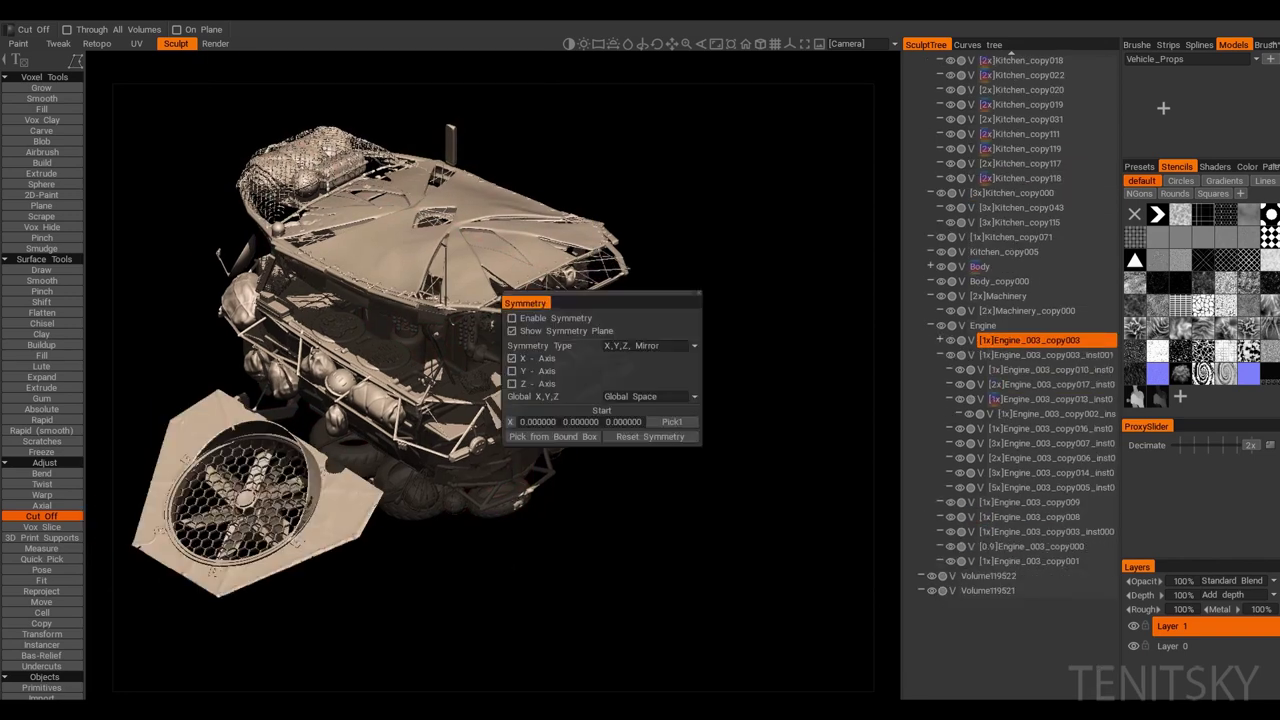
right_click(1030, 340)
left_click(787, 346)
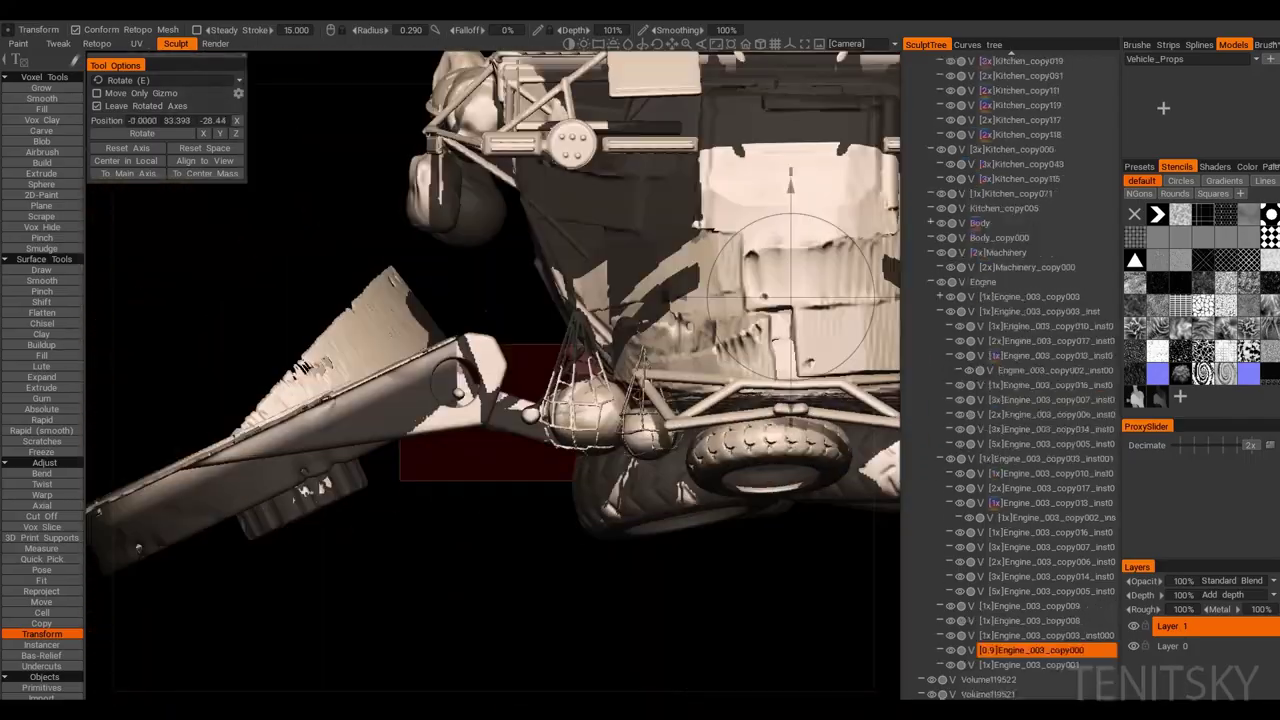
key("KP_1")
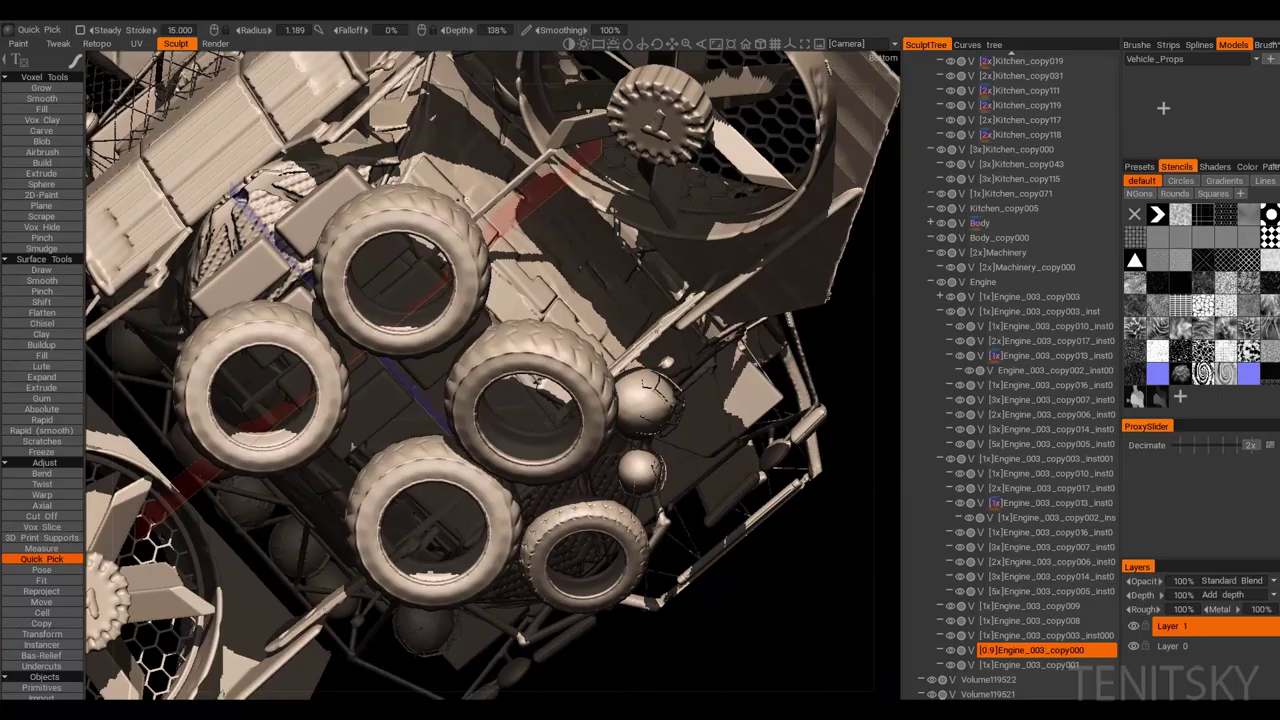
Step: Inspect the Body_copy000 and Engine_003_copy001 volumes, trying Transform and Pose on the engine
left_click(998, 237)
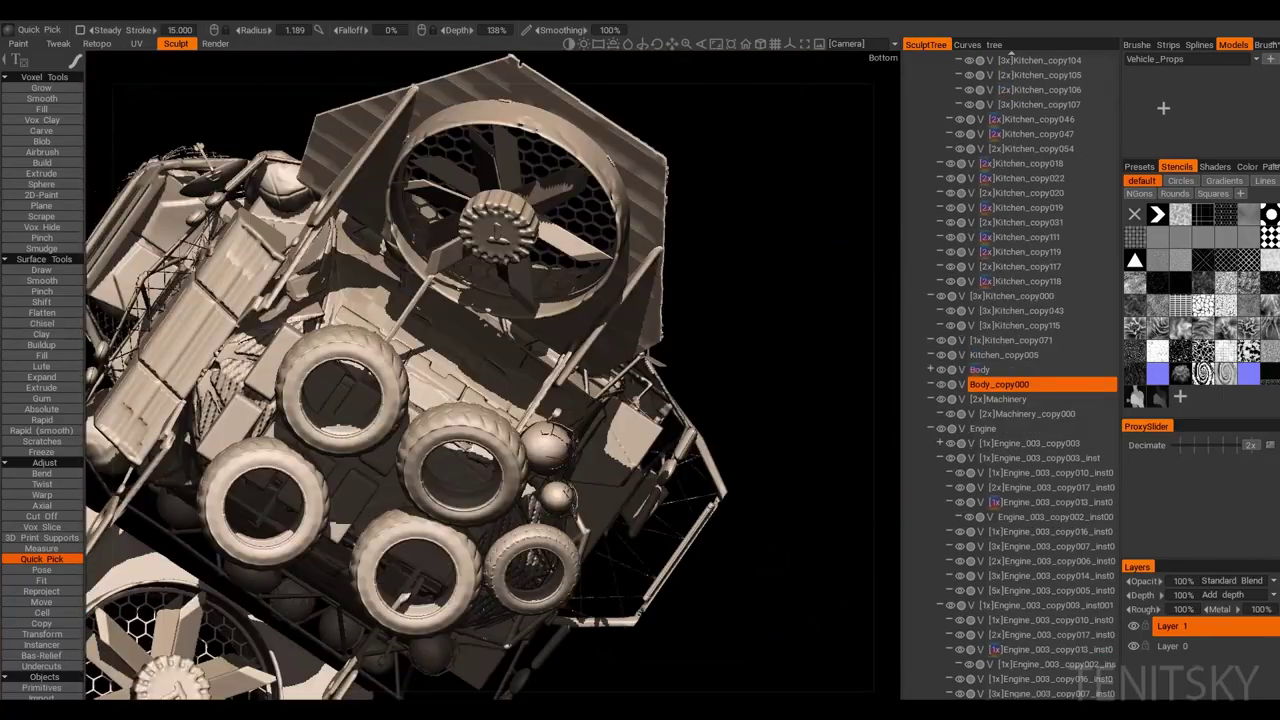
left_click(1030, 664)
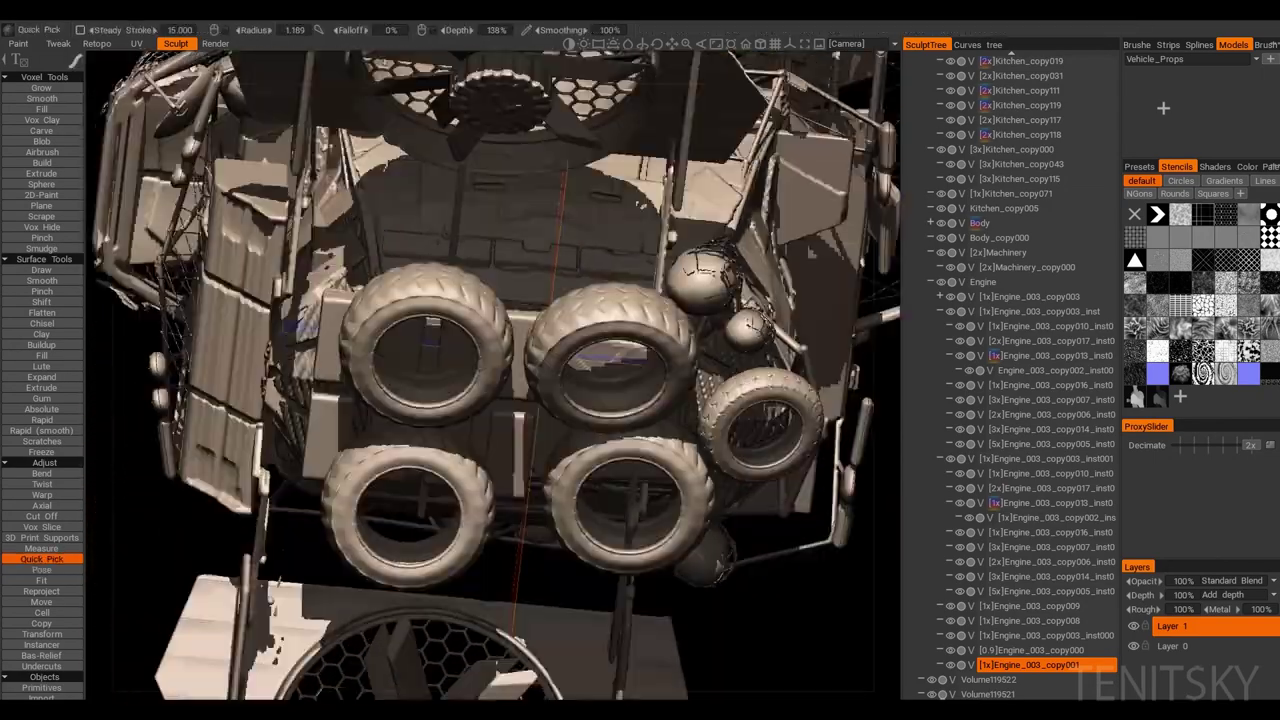
left_click(41, 558)
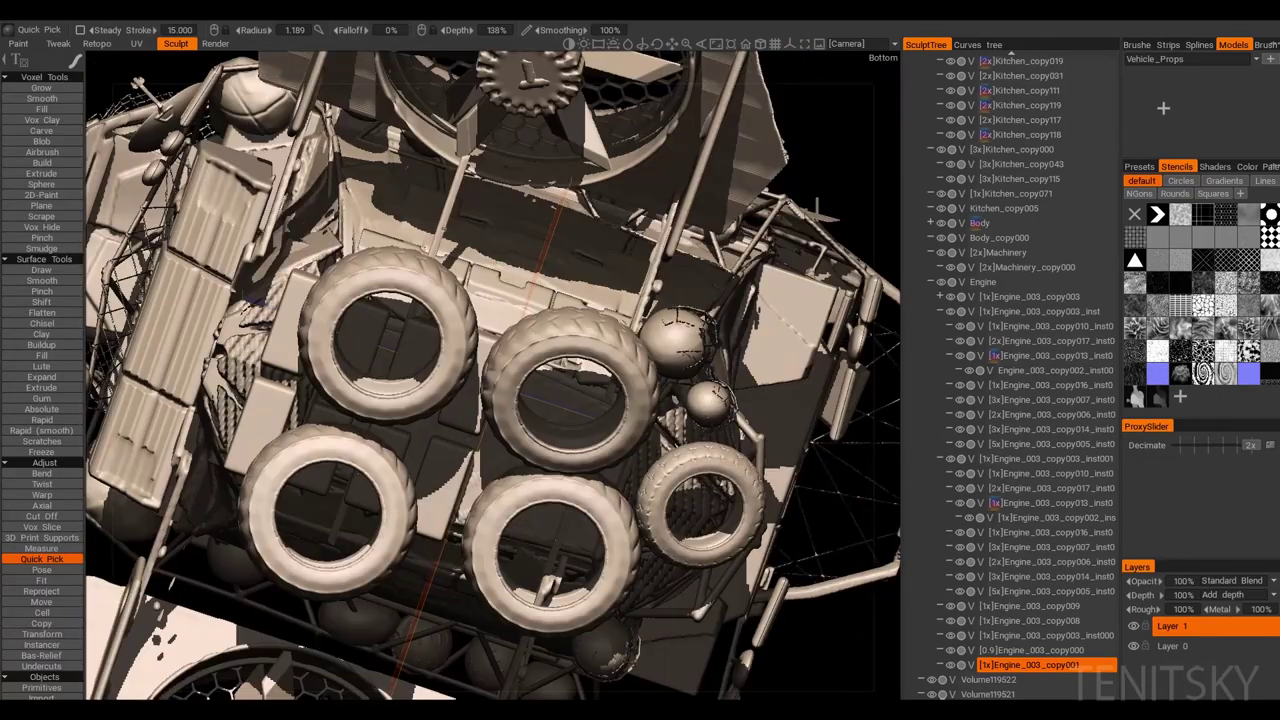
left_click(999, 384)
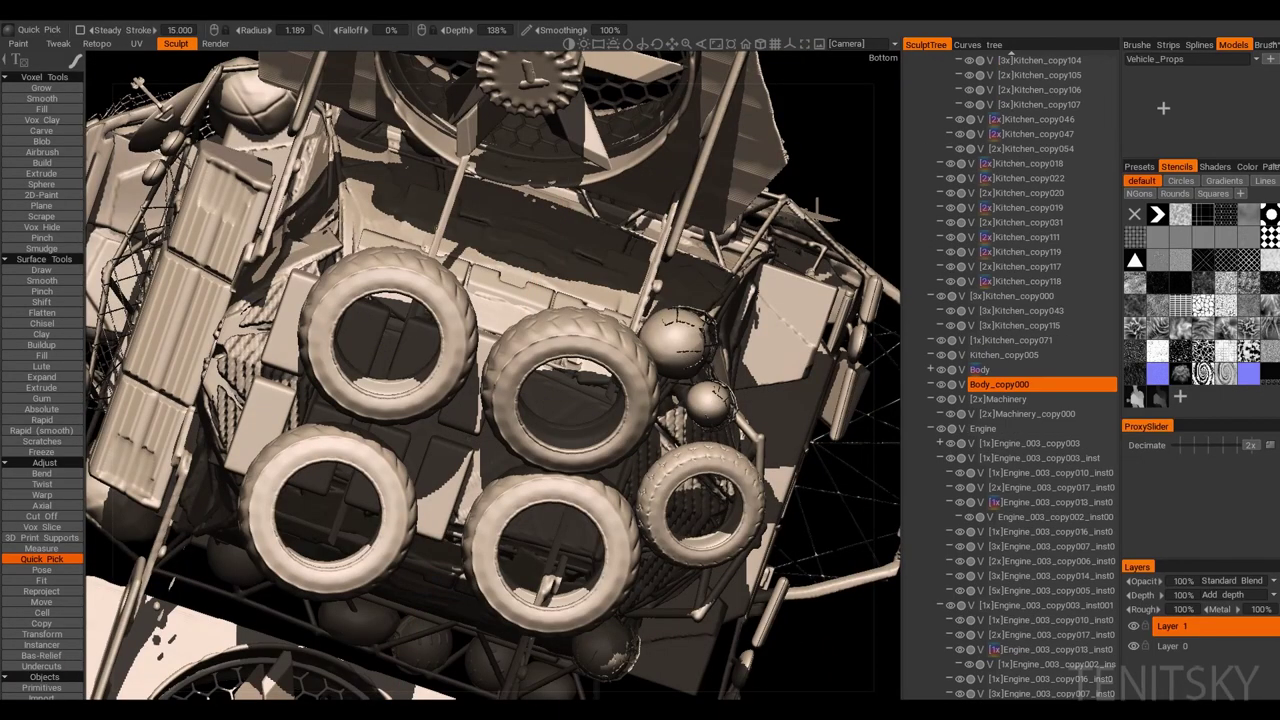
key("ctrl+z")
key("t")
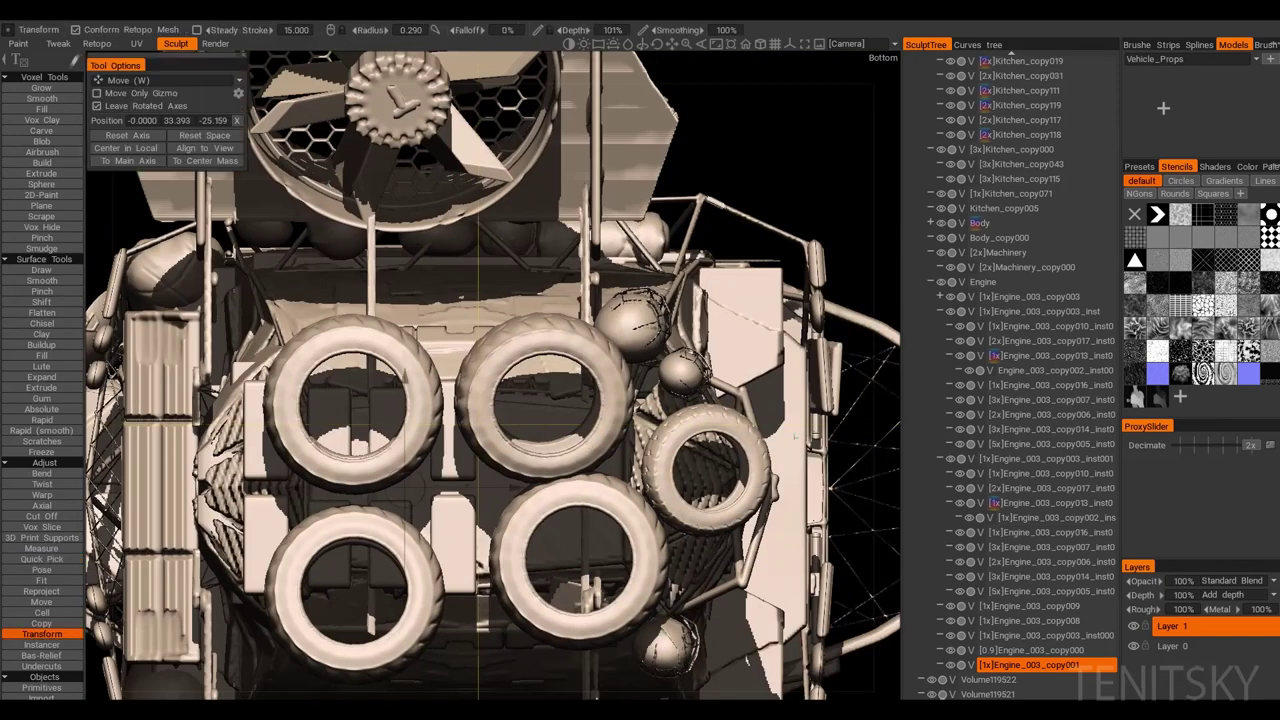
key("p")
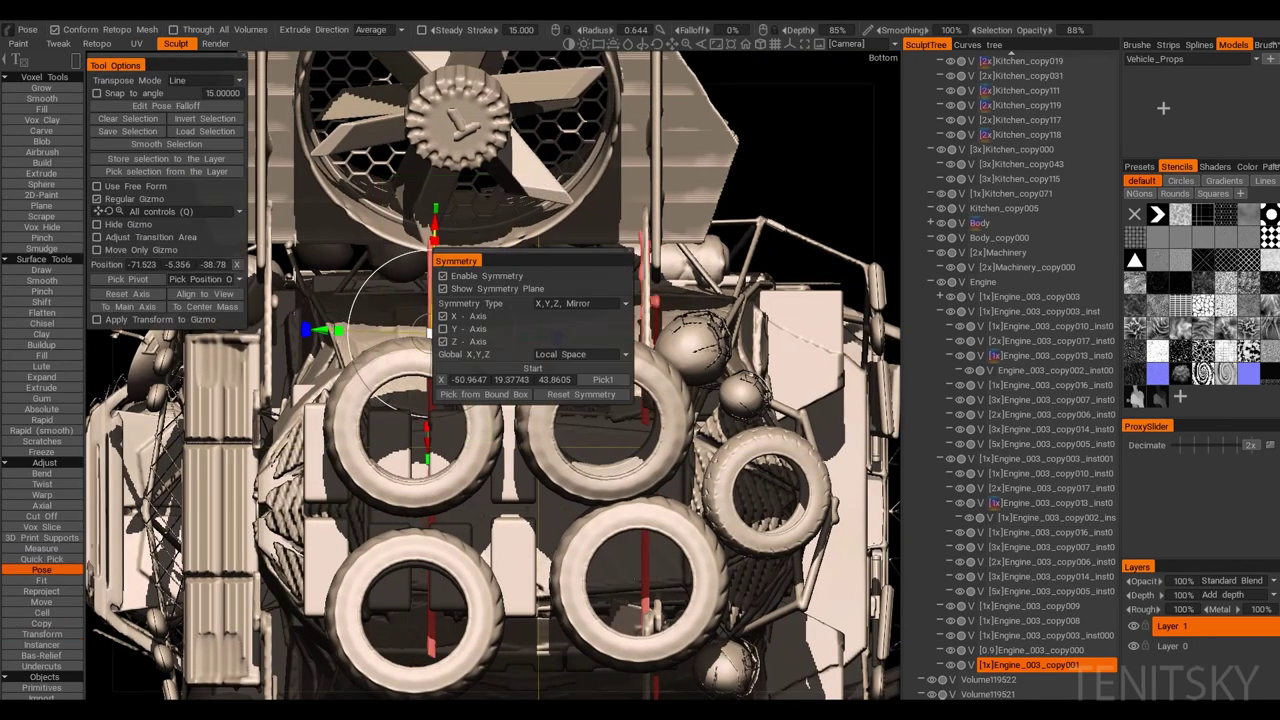
left_click_drag(397, 188, 430, 333)
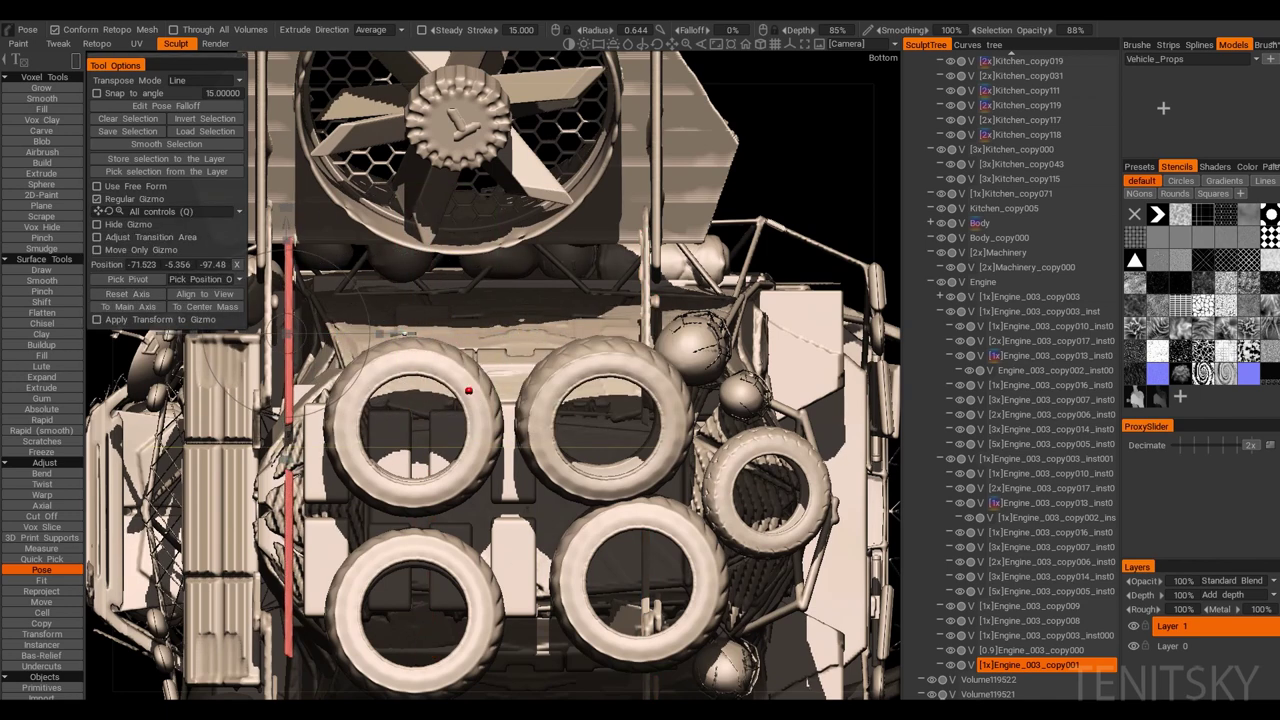
key("q")
Step: Look up under the engine at the tyre stack, select Engine_003_copy000 and choose 2D-Paint
left_click_drag(468, 390, 500, 280, "alt")
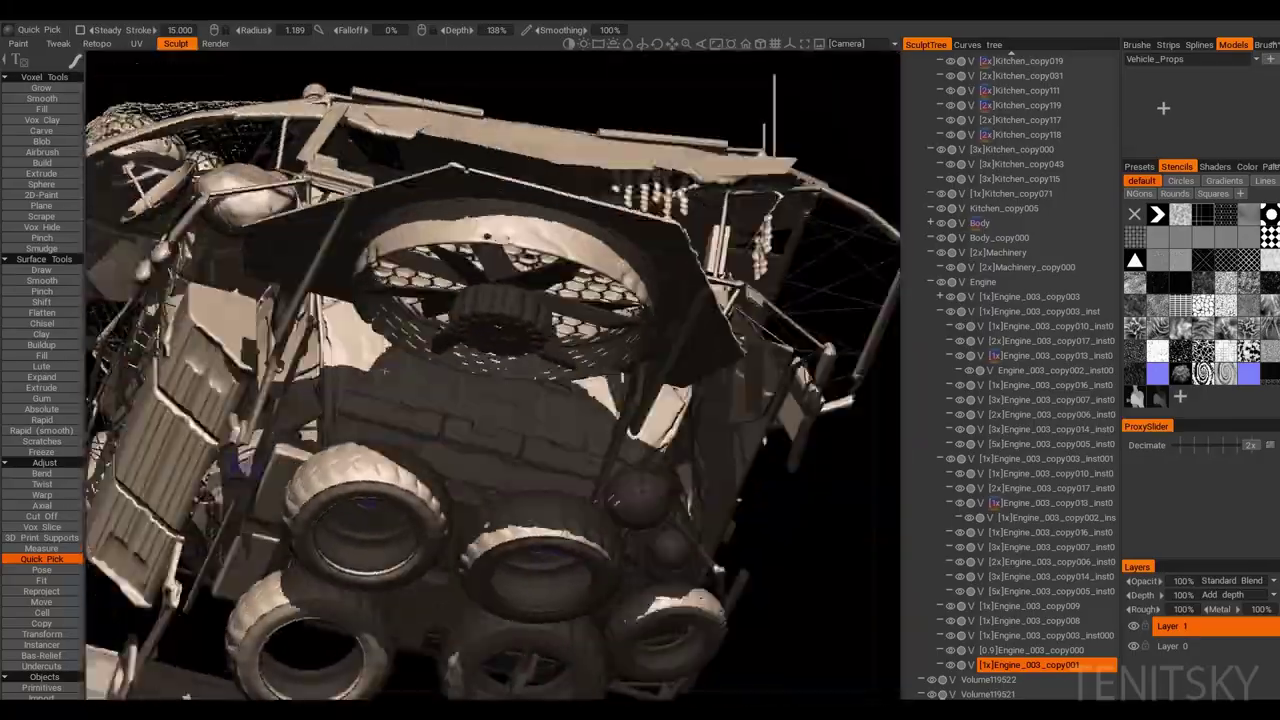
left_click_drag(383, 370, 115, 372, "alt")
left_click(1030, 650)
left_click_drag(500, 400, 480, 420, "alt")
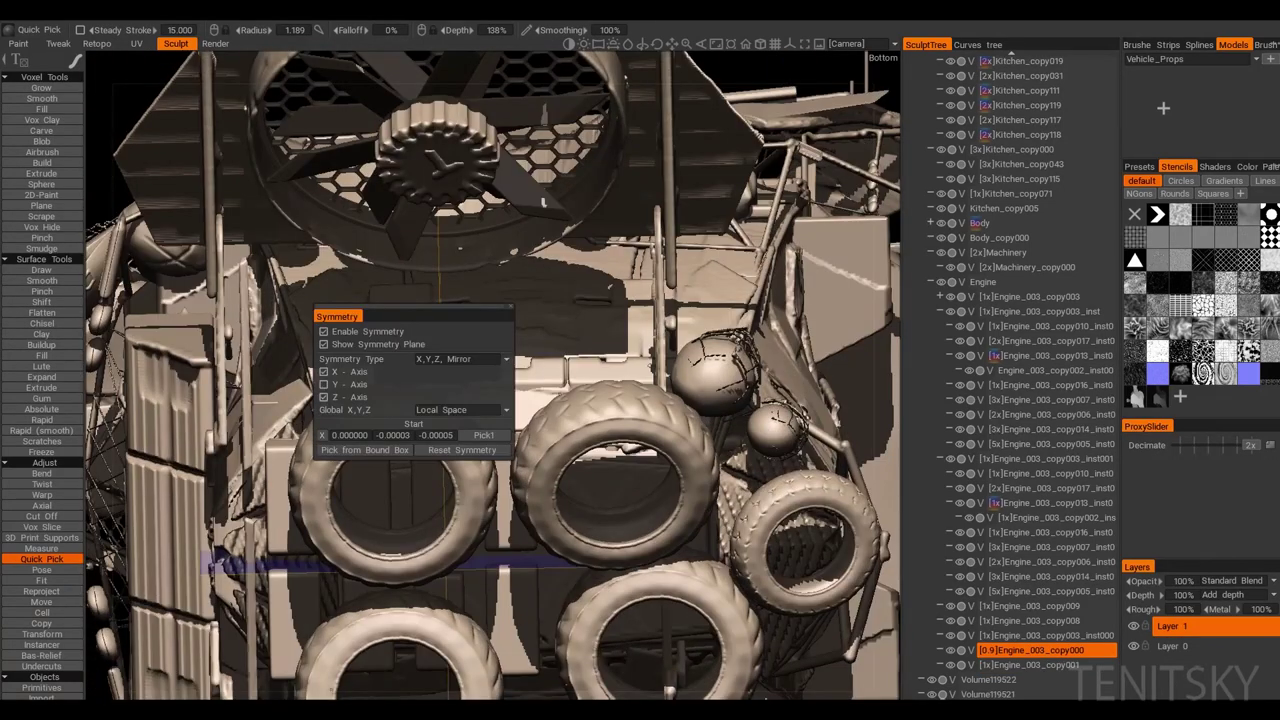
left_click_drag(790, 710, 795, 690, "alt")
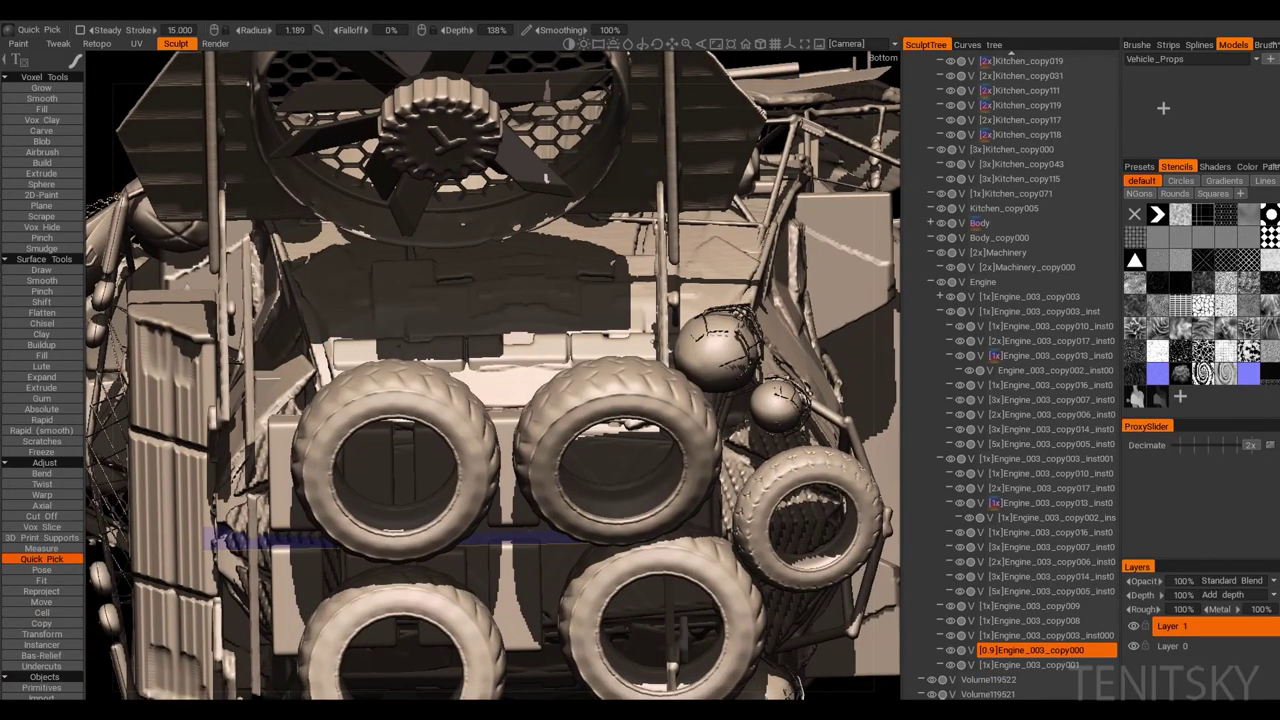
left_click(41, 194)
left_click_drag(500, 300, 500, 320, "alt")
right_click_drag(500, 320, 518, 357, "alt")
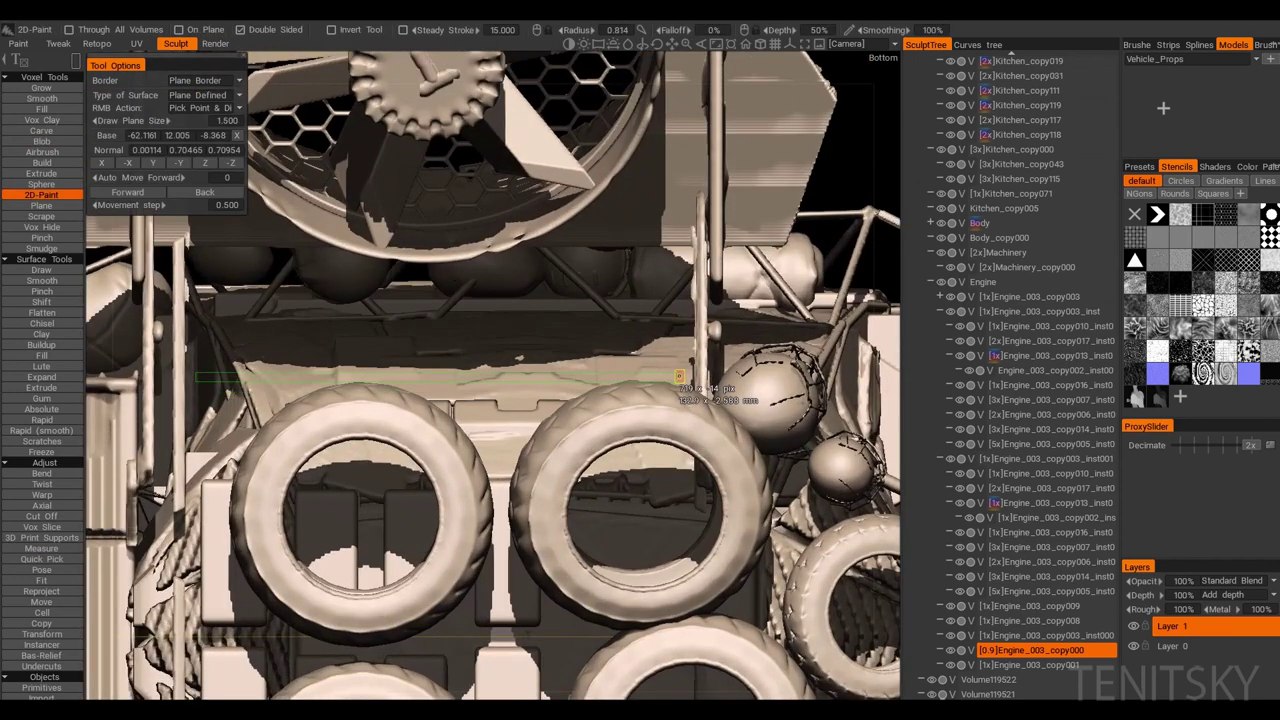
Step: Orbit to the fan panel and cut off the corner lump with a Carve rectangle on the panel plane
left_click_drag(541, 351, 470, 425, "alt")
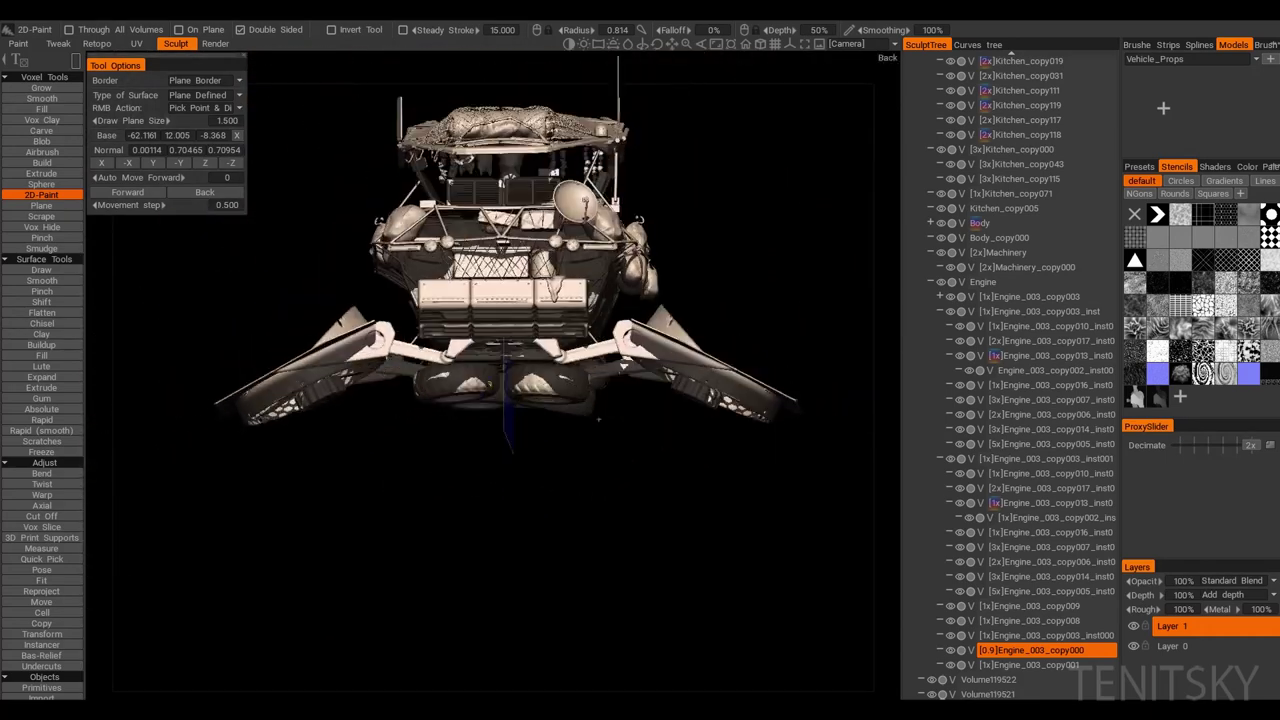
right_click_drag(470, 425, 749, 474, "alt")
left_click_drag(749, 474, 846, 353, "alt")
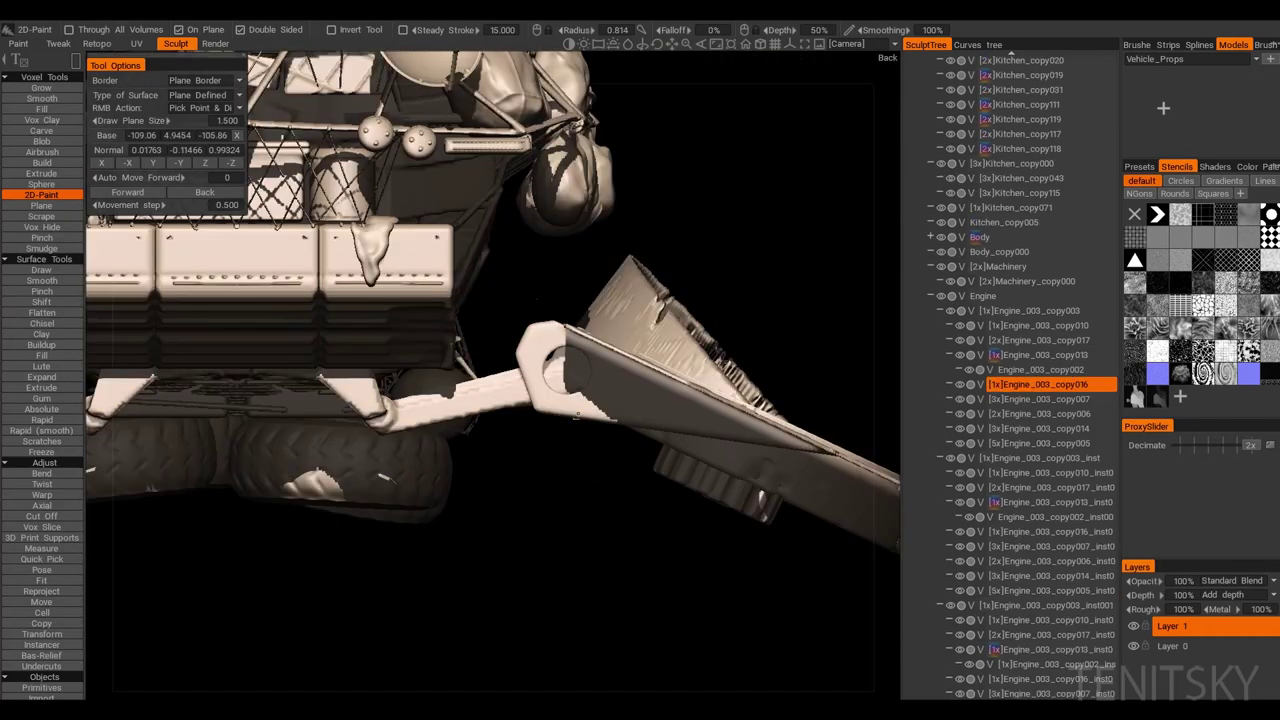
left_click_drag(560, 370, 659, 433, "alt")
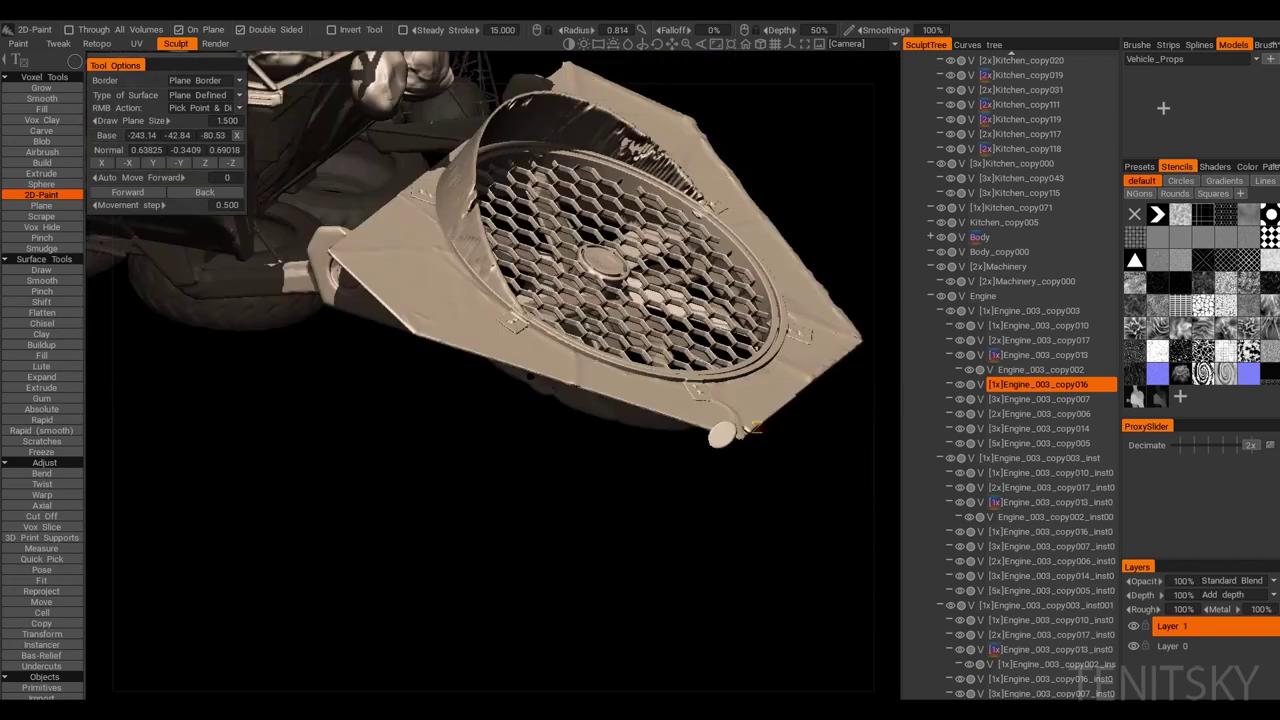
left_click(41, 130)
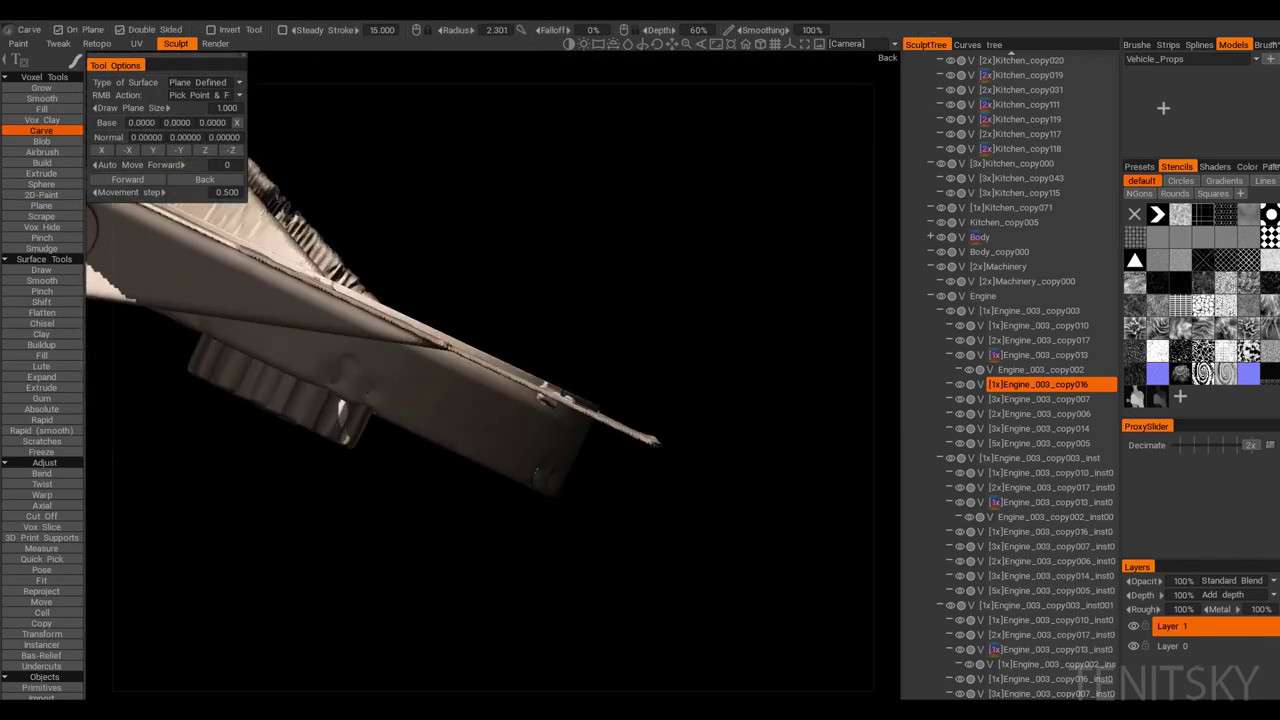
right_click(655, 441)
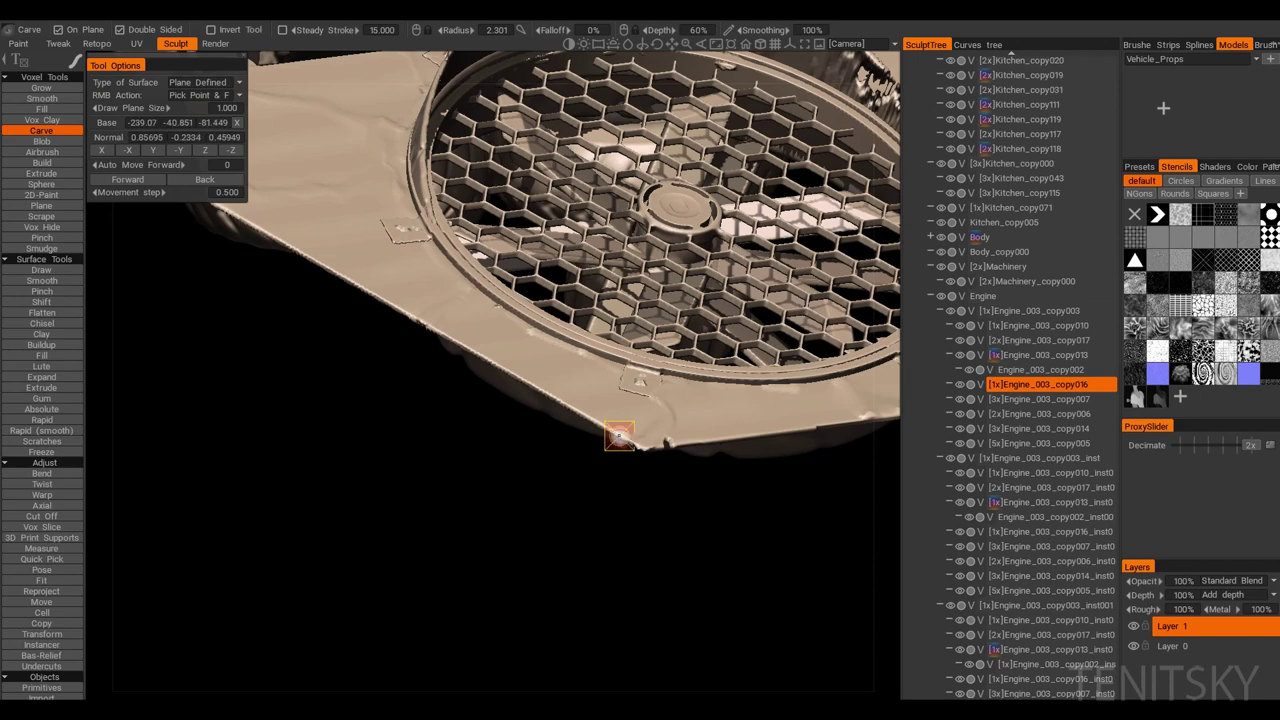
left_click_drag(668, 462, 634, 436)
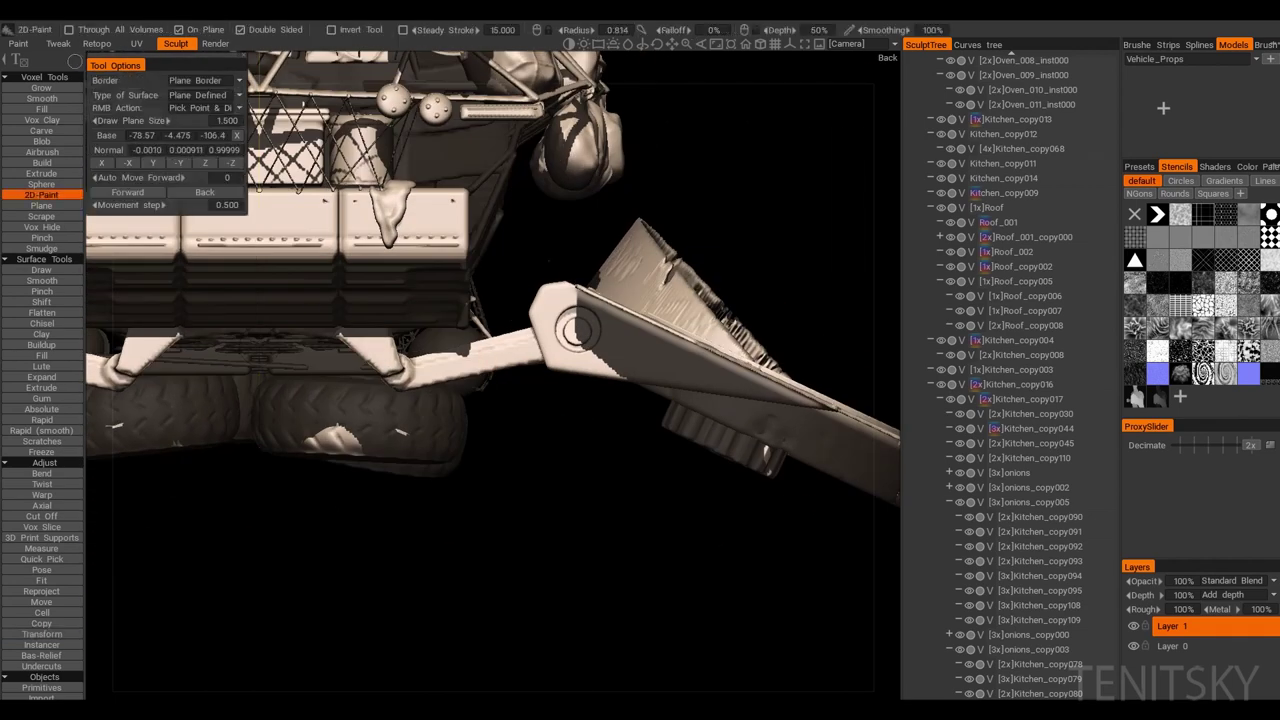
left_click(41, 184)
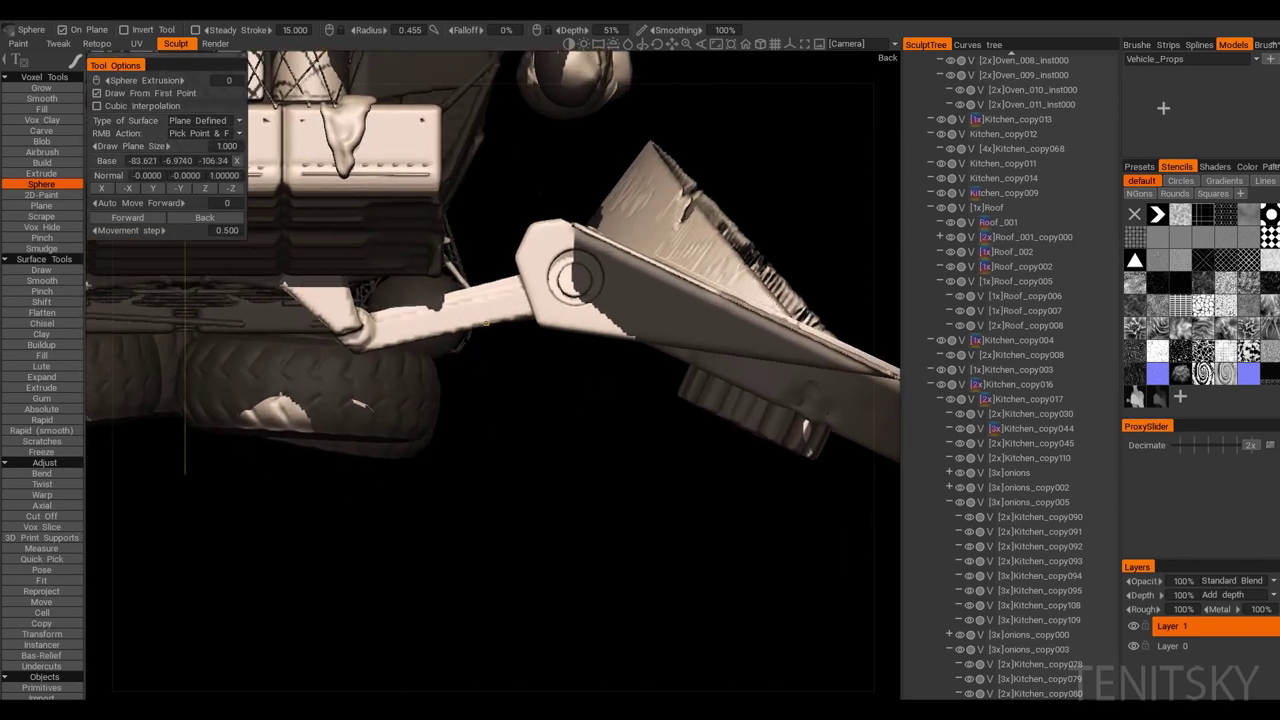
left_click(412, 323)
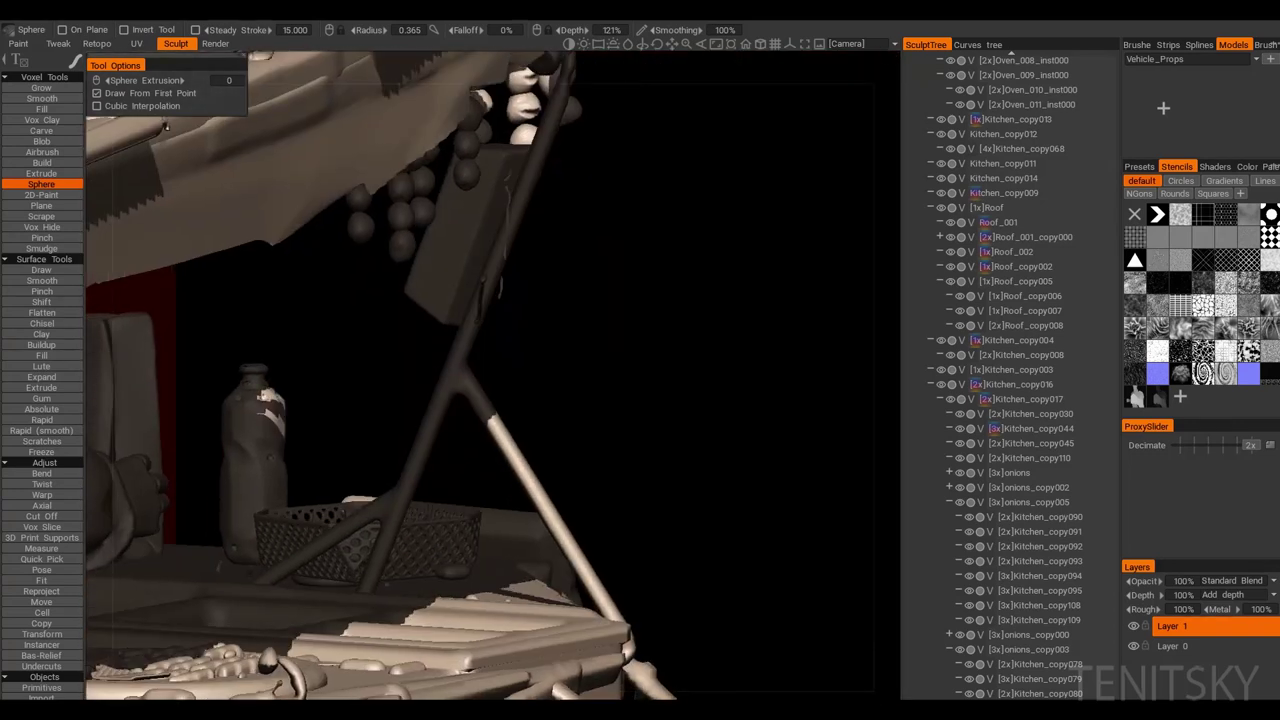
left_click(41, 516)
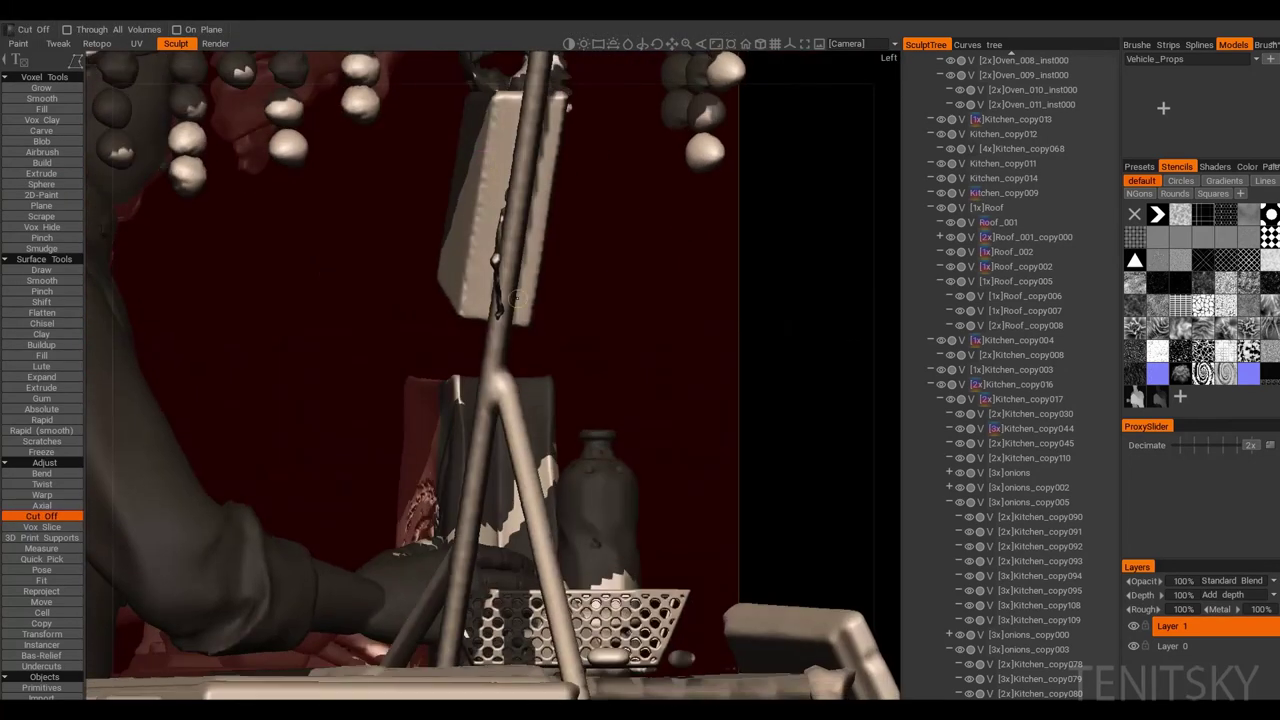
left_click(41, 130)
left_click(41, 184)
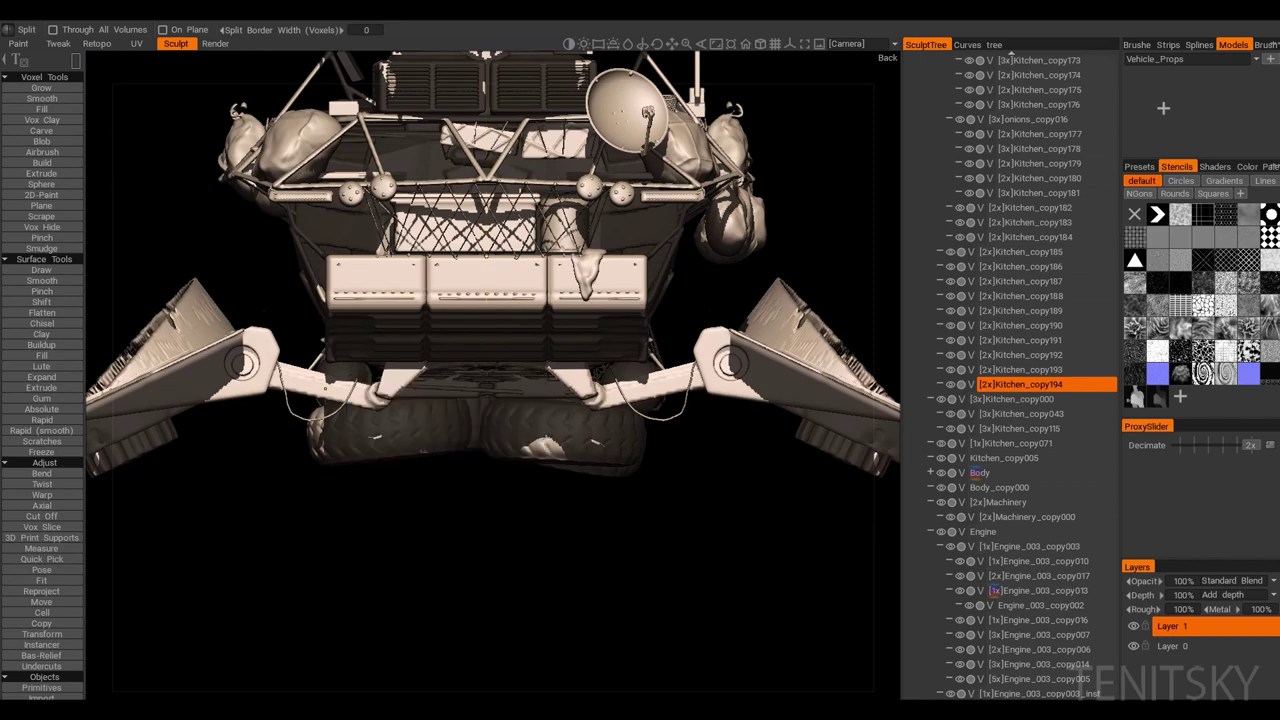
Step: Duplicate the selected kitchen part twice, then undo the extra copy
left_click(41, 602)
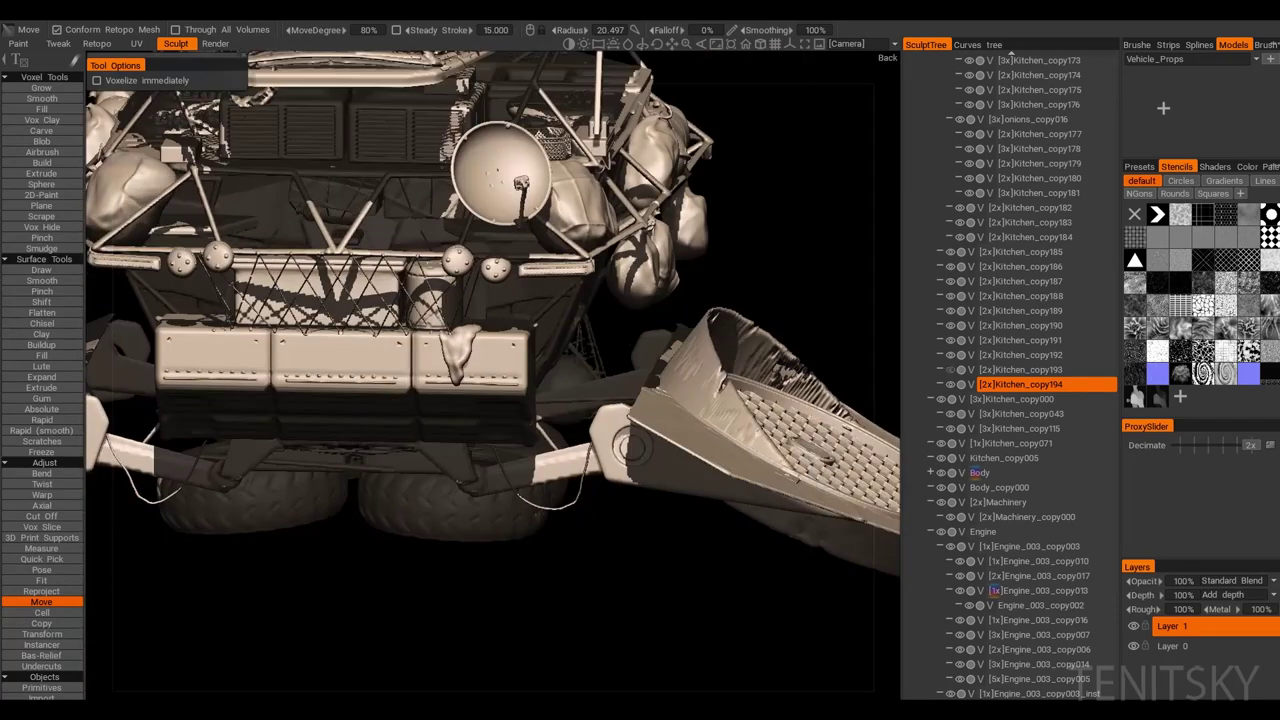
key("ctrl+d")
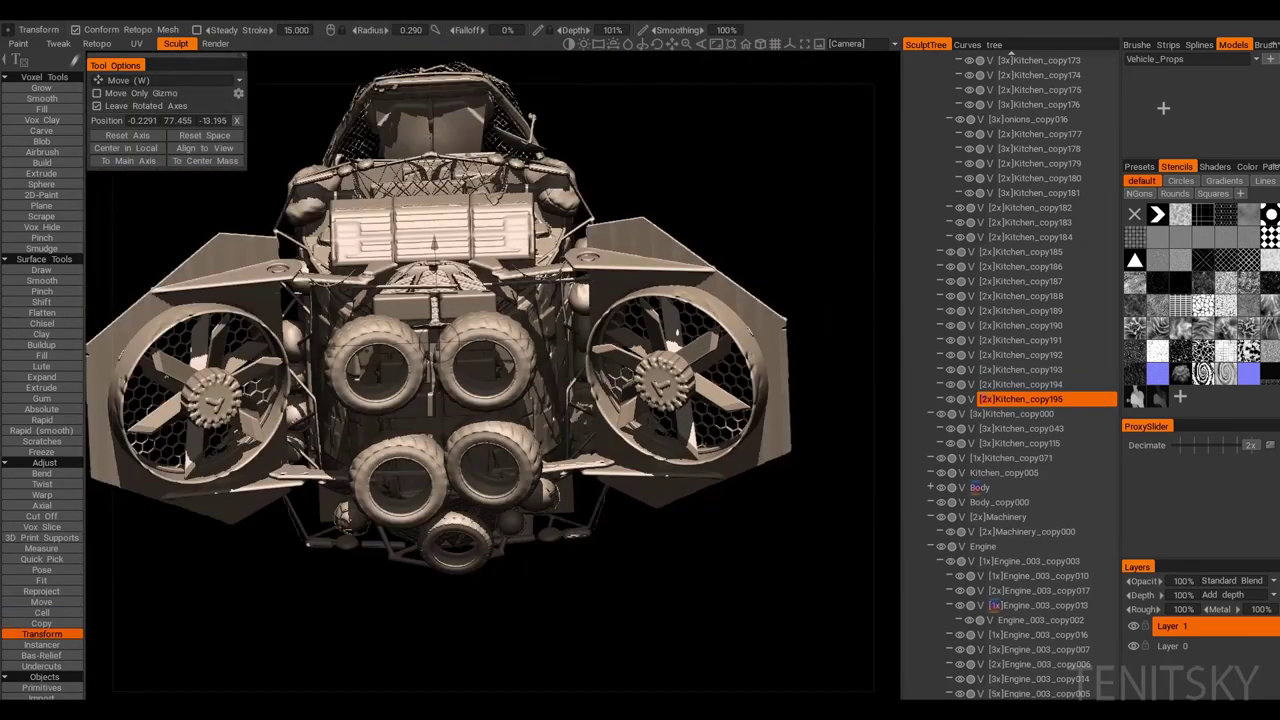
key("ctrl+d")
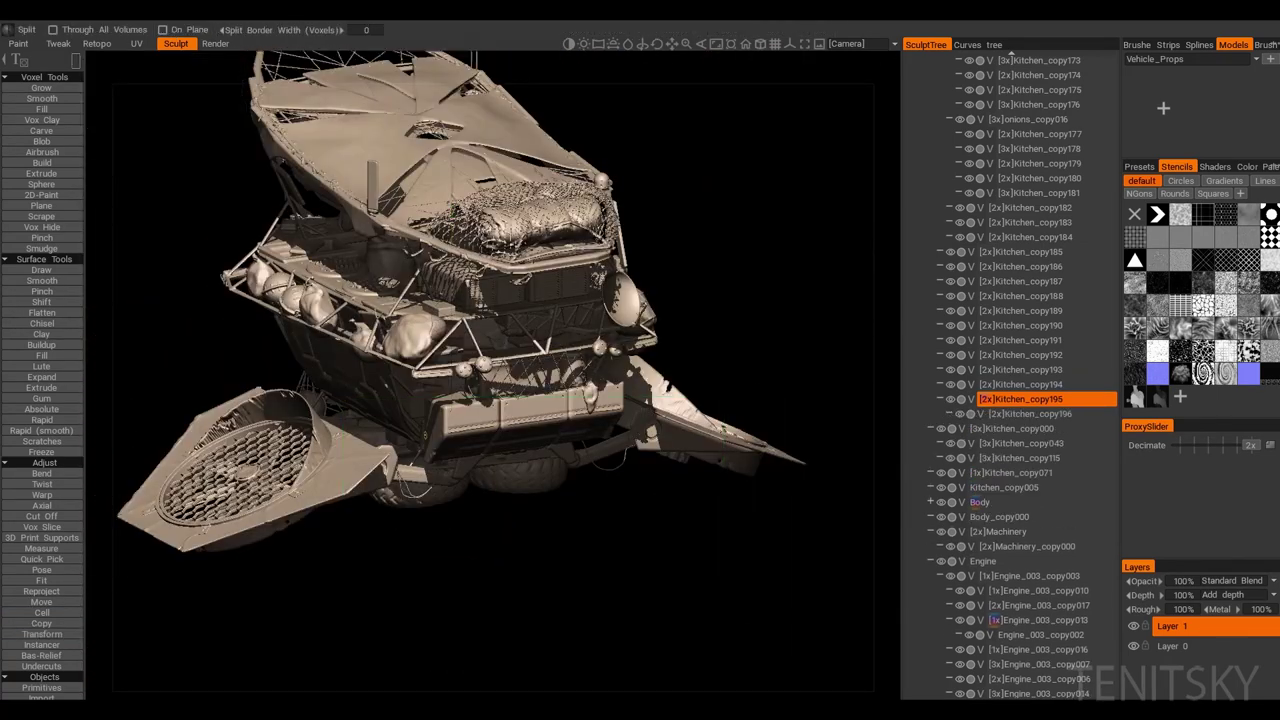
key("ctrl+z")
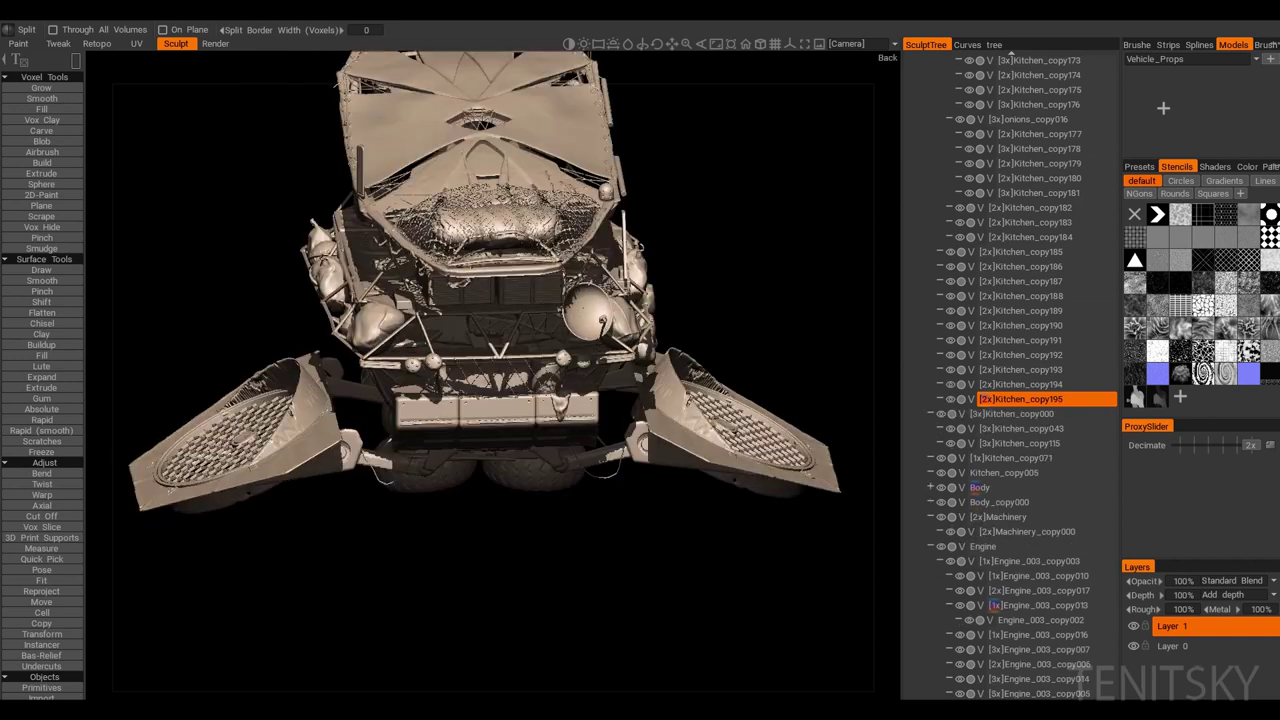
Step: Redo the undone engine edits one by one with repeated Ctrl+Y
key("ctrl+y")
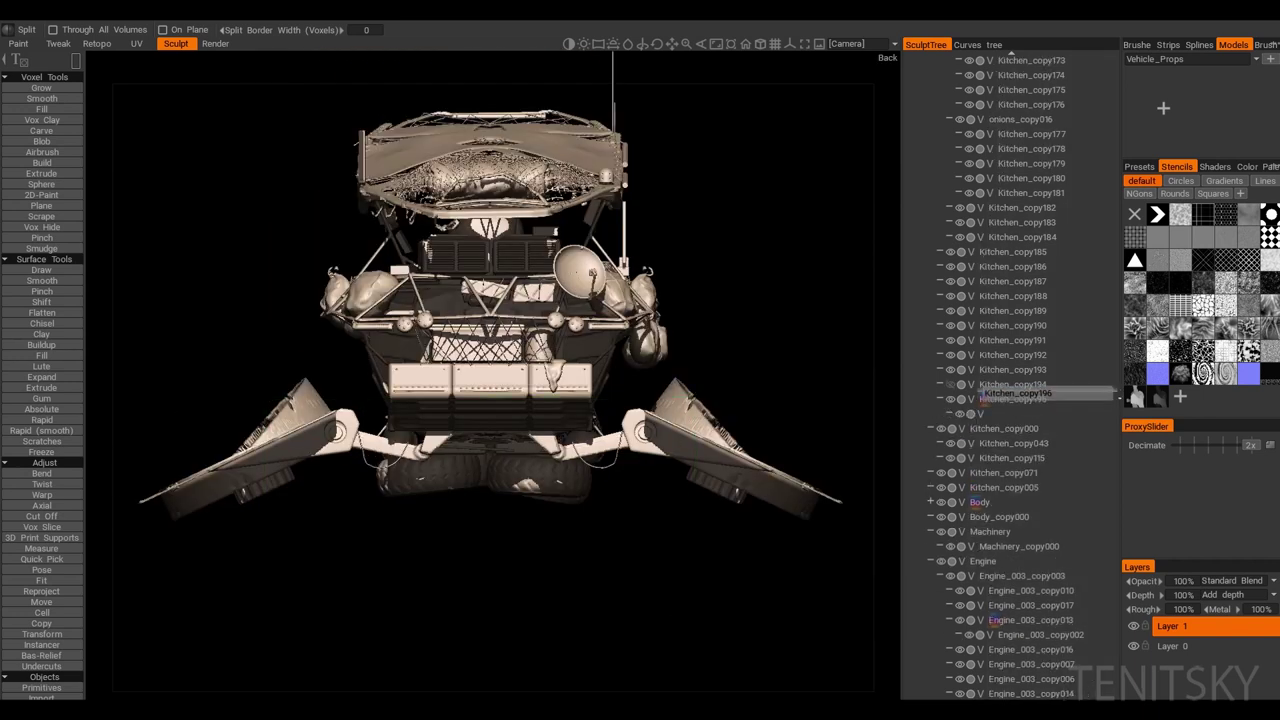
key("ctrl+y")
key("ctrl+y")
key("ctrl+y")
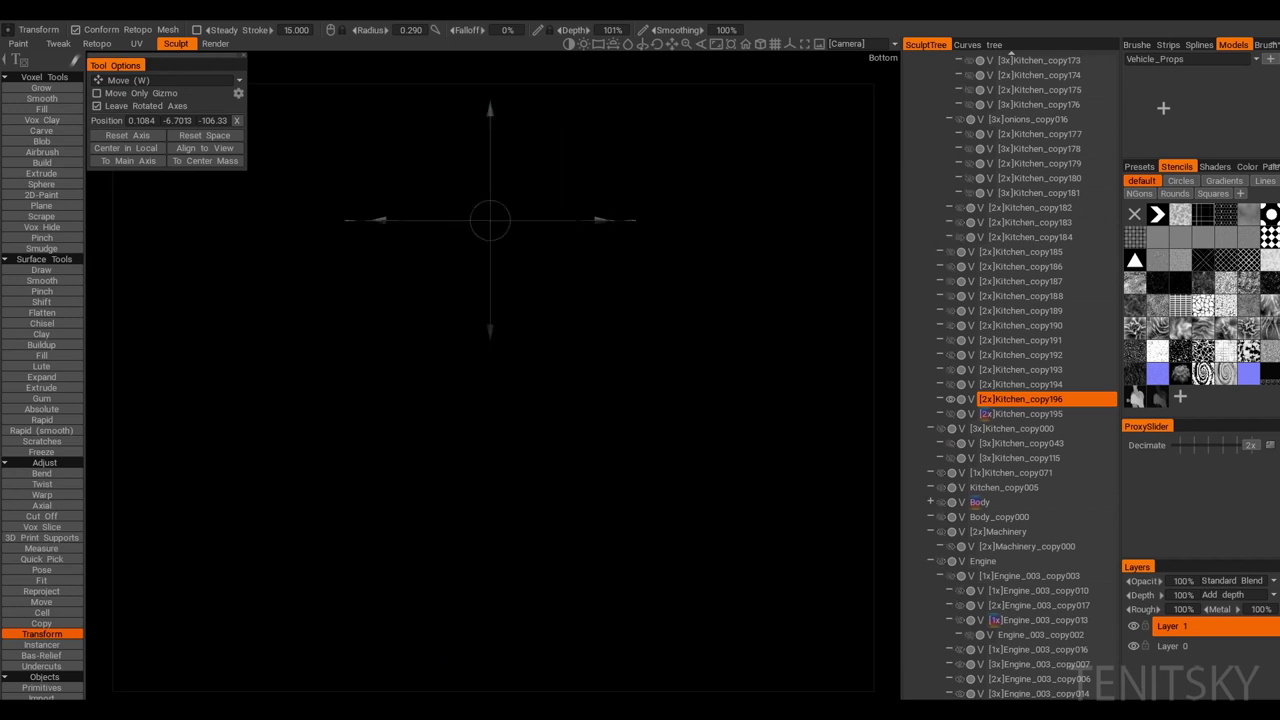
key("ctrl+y")
key("ctrl+y")
key("ctrl+y")
key("ctrl+y")
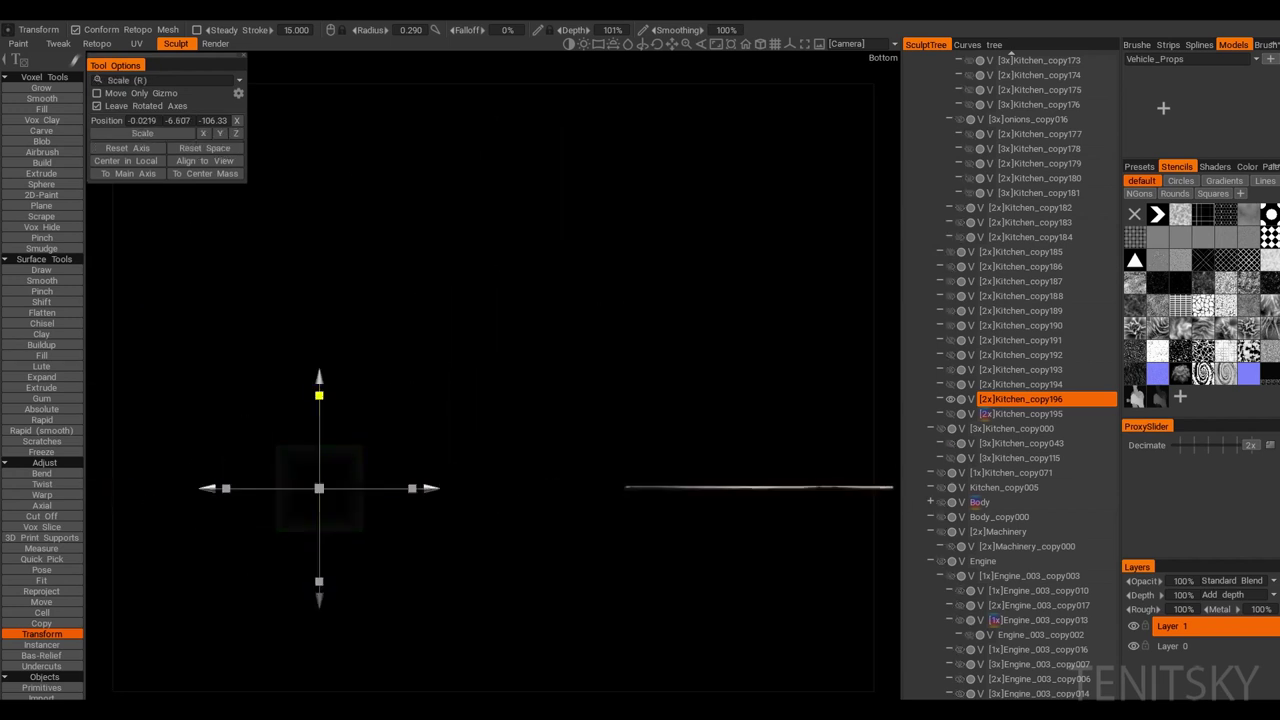
key("ctrl+y")
key("ctrl+y")
key("ctrl+y")
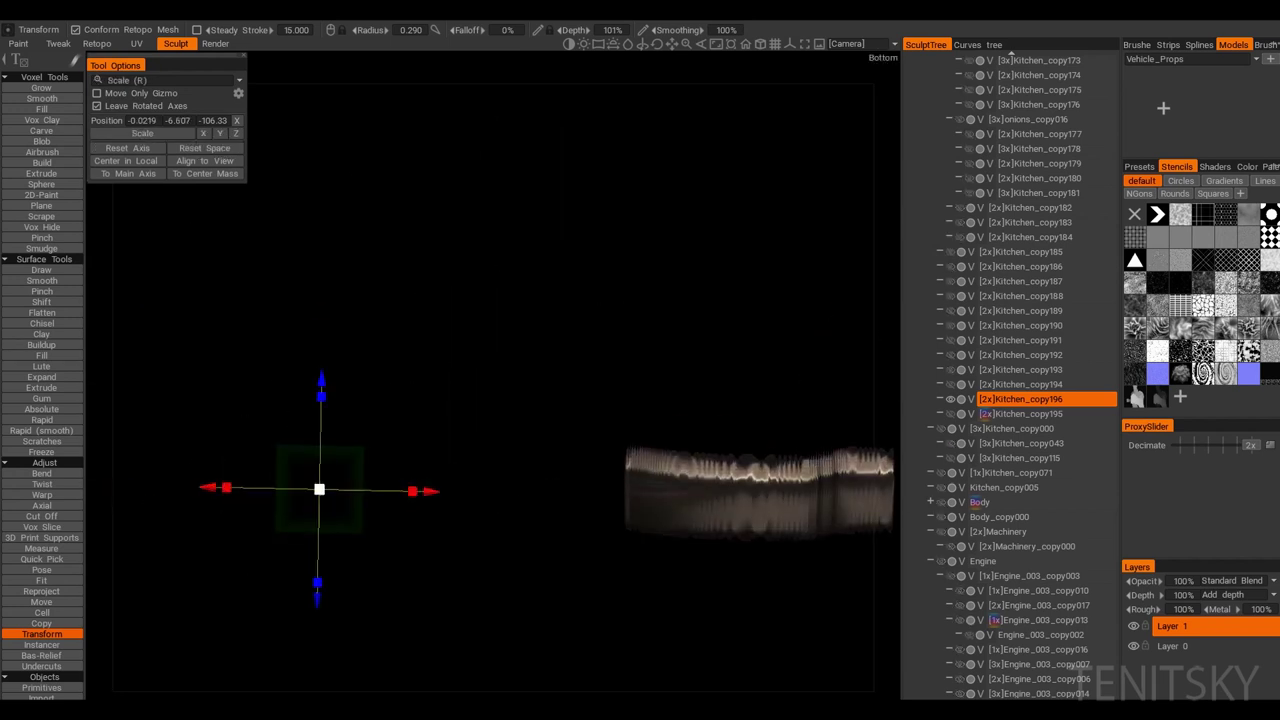
key("ctrl+y")
key("ctrl+y")
key("ctrl+y")
key("ctrl+y")
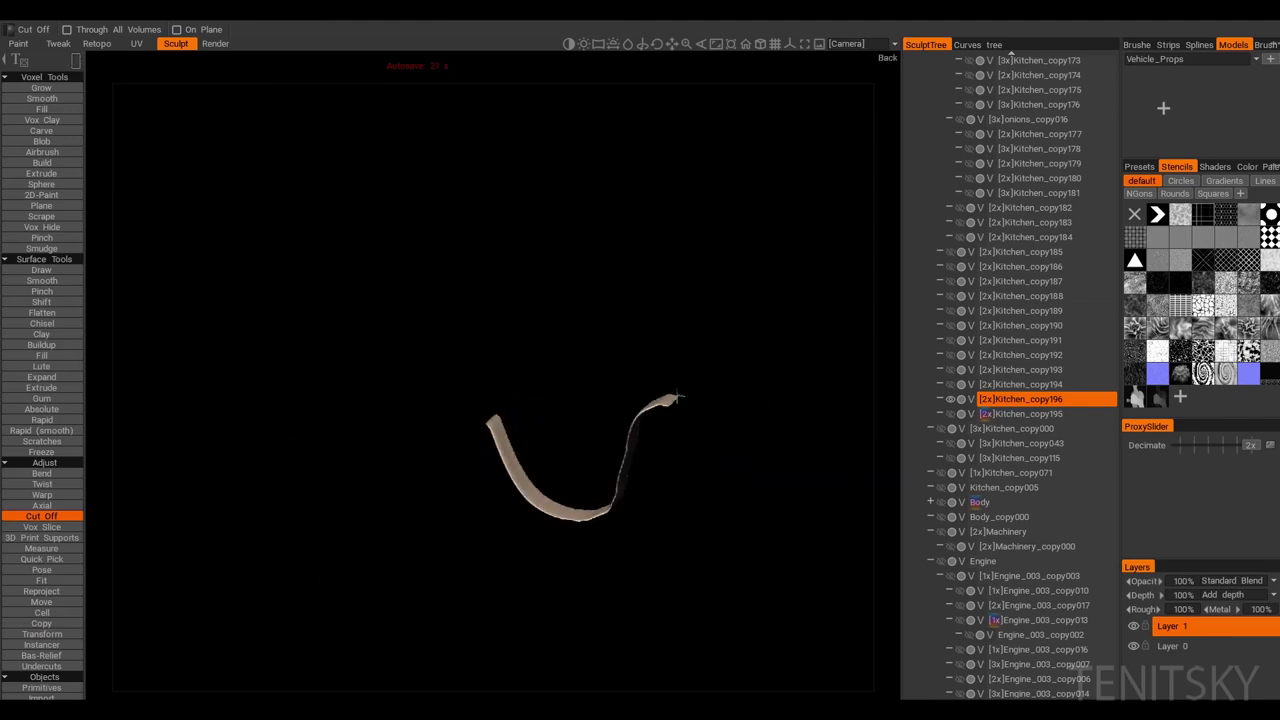
key("ctrl+y")
key("ctrl+y")
key("ctrl+y")
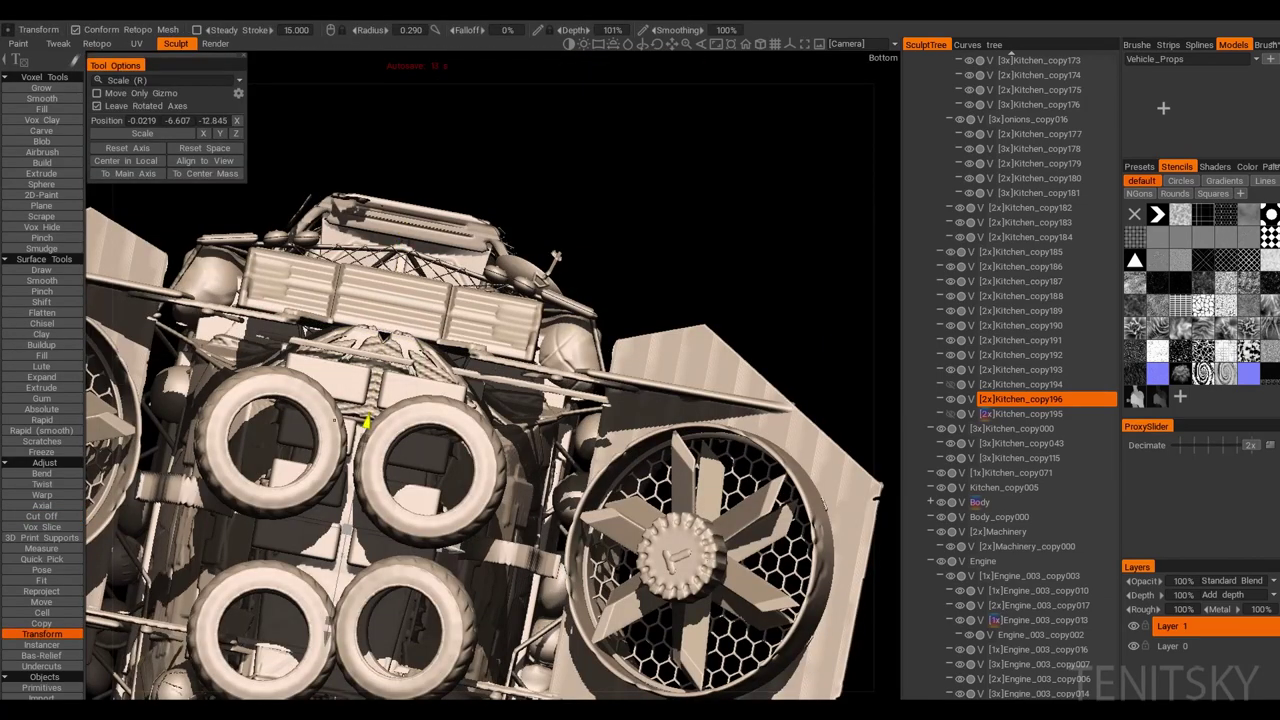
key("ctrl+y")
key("ctrl+y")
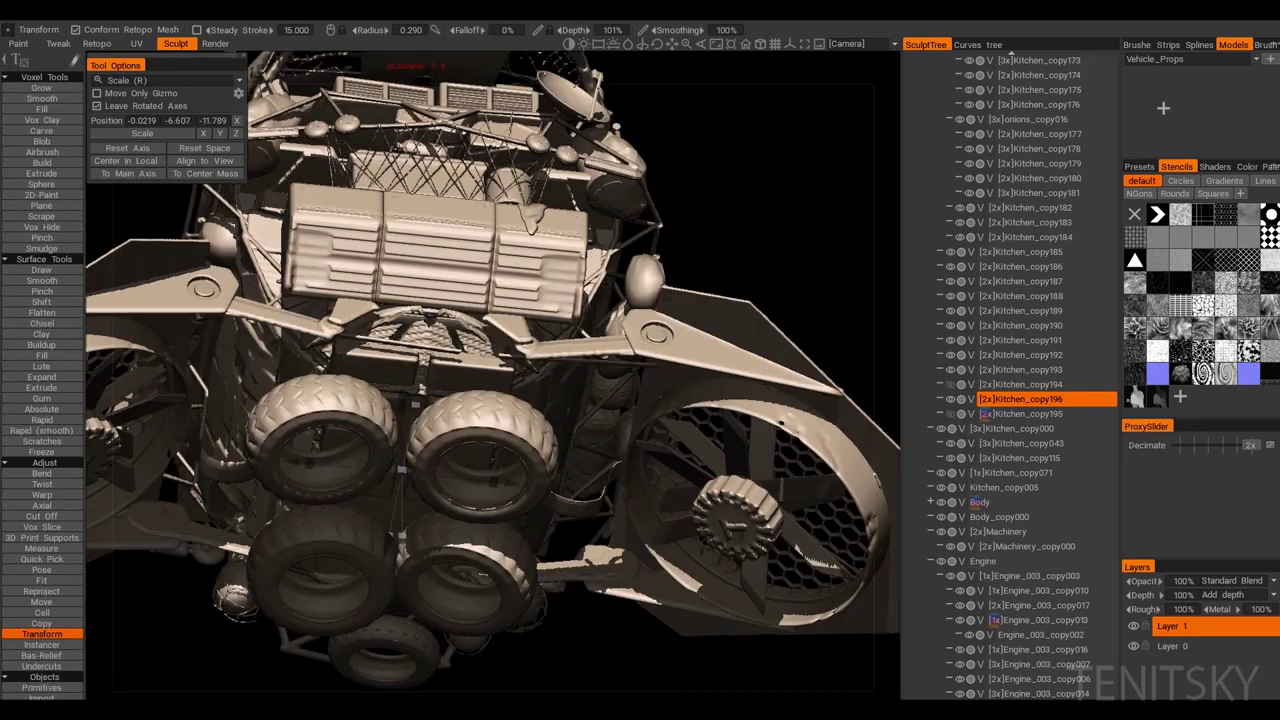
key("ctrl+y")
key("ctrl+y")
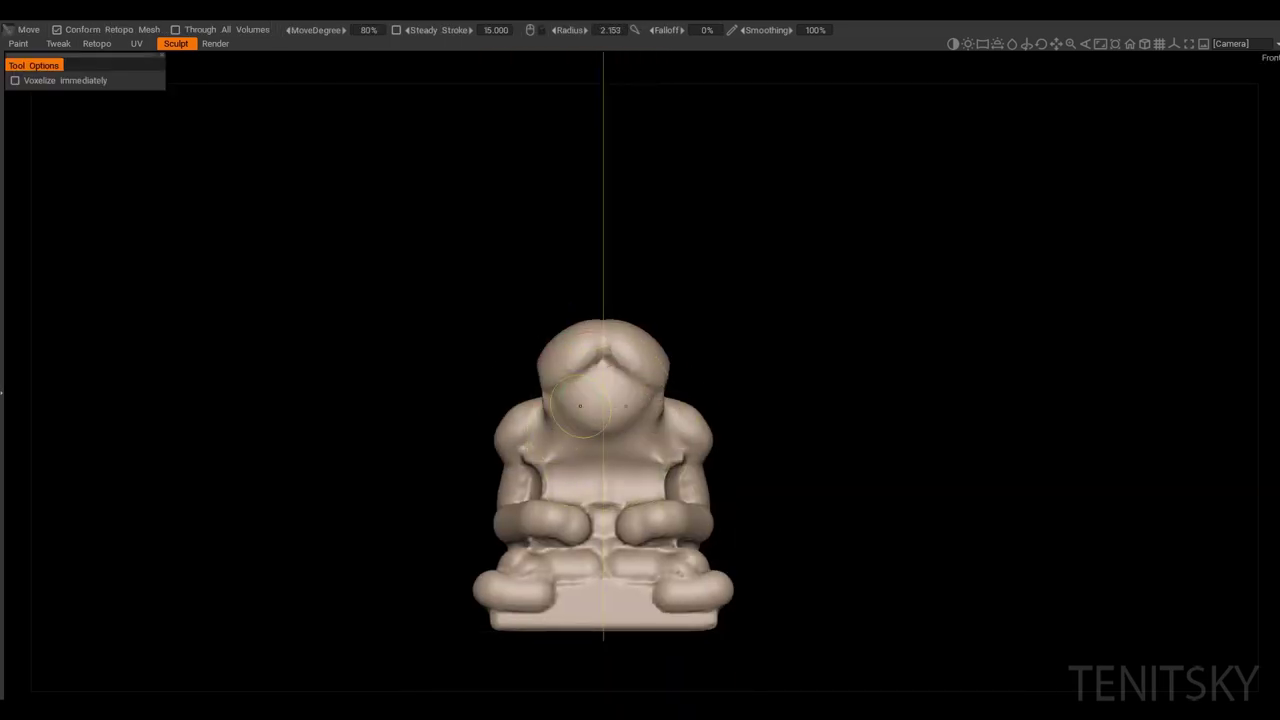
Step: Inspect the seated figure from several angles and start rounding the head with the Move brush
left_click_drag(511, 487, 510, 578, "alt")
left_click_drag(505, 432, 560, 462, "alt")
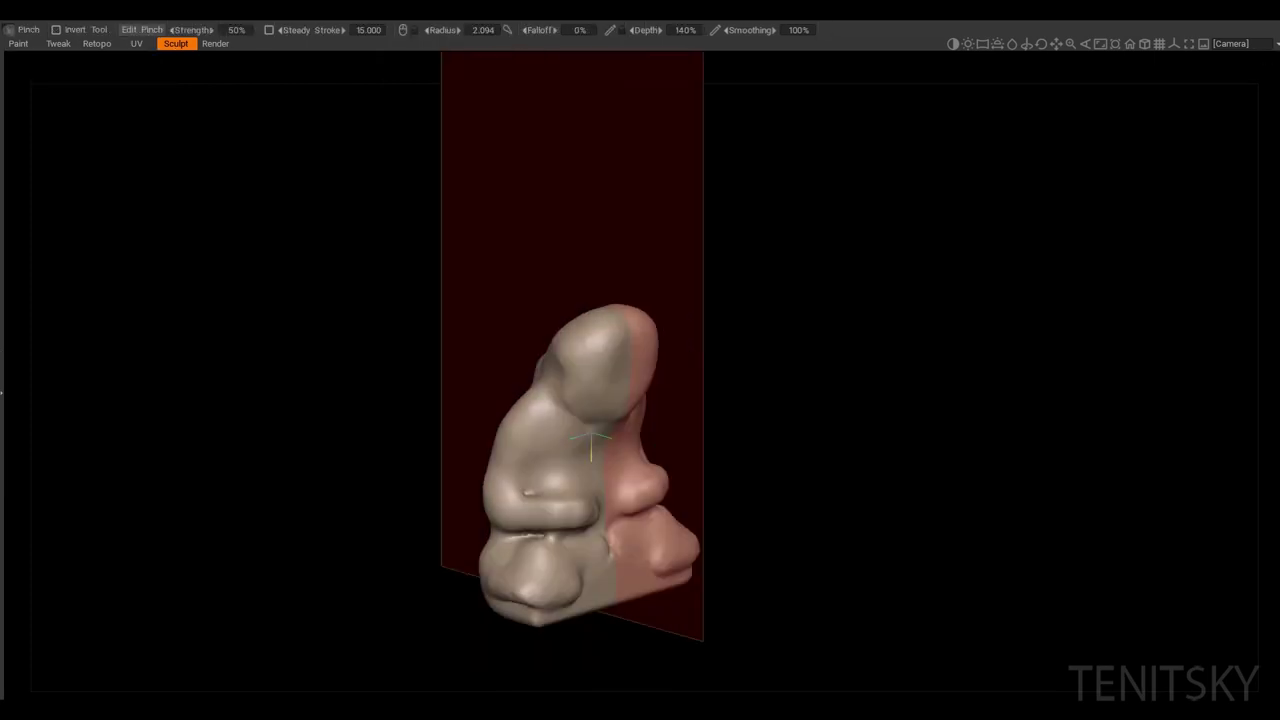
mouse_move(592, 440)
middle_mouse_down()
mouse_move(640, 436)
mouse_move(545, 410)
middle_mouse_up()
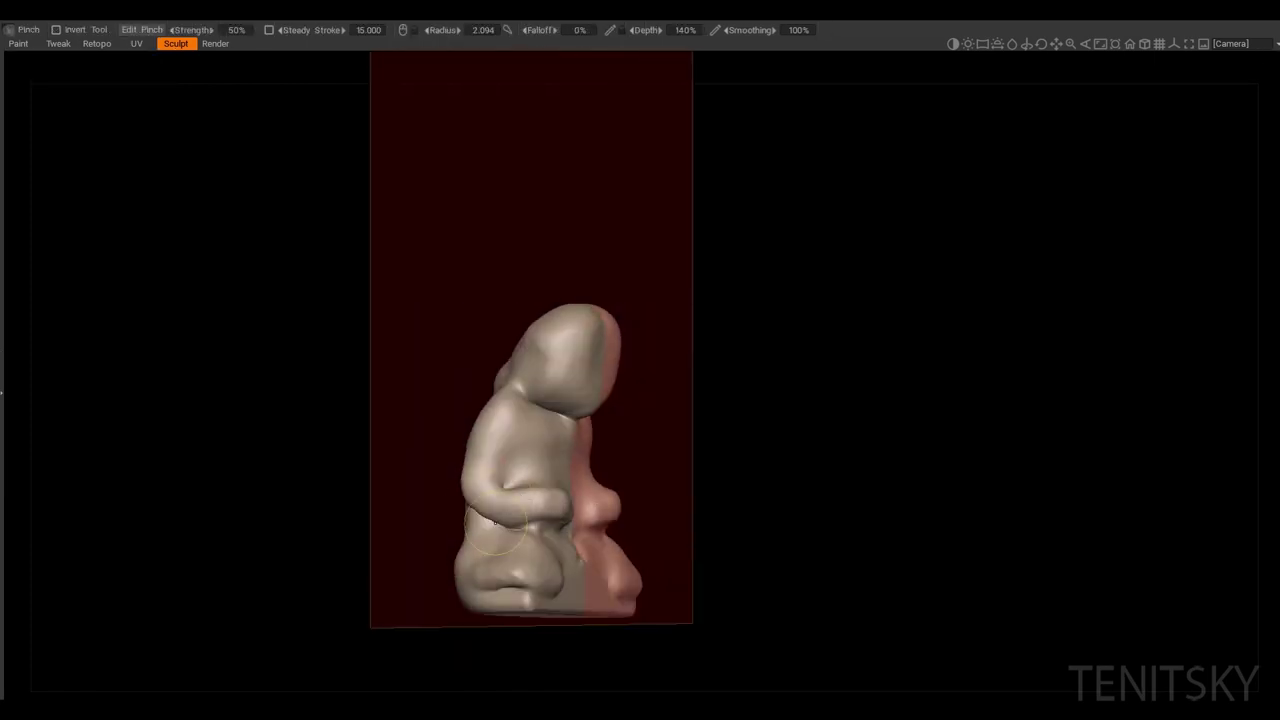
mouse_move(495, 528)
middle_mouse_down()
mouse_move(566, 495)
mouse_move(531, 440)
mouse_move(514, 451)
mouse_move(594, 346)
mouse_move(543, 540)
mouse_move(590, 552)
mouse_move(683, 522)
mouse_move(705, 495)
middle_mouse_up()
scroll(637, 471, "up", 3)
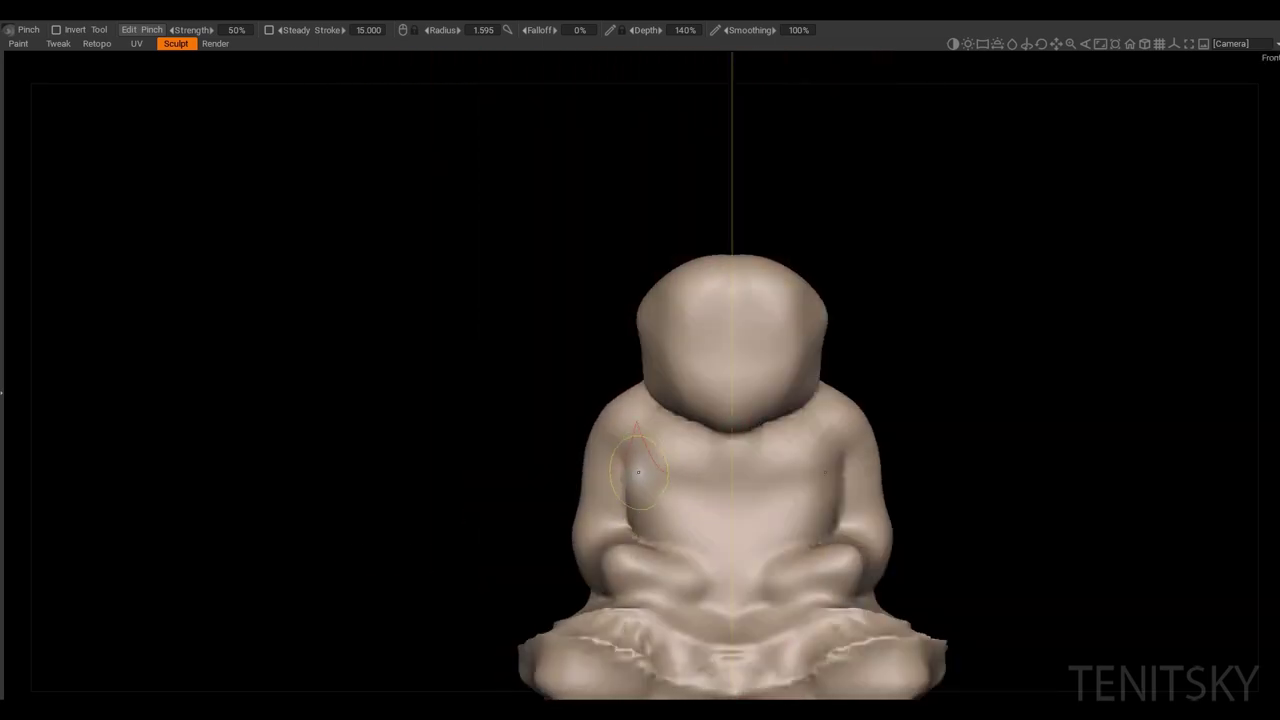
mouse_move(617, 494)
middle_mouse_down()
mouse_move(669, 470)
mouse_move(606, 479)
mouse_move(577, 465)
middle_mouse_up()
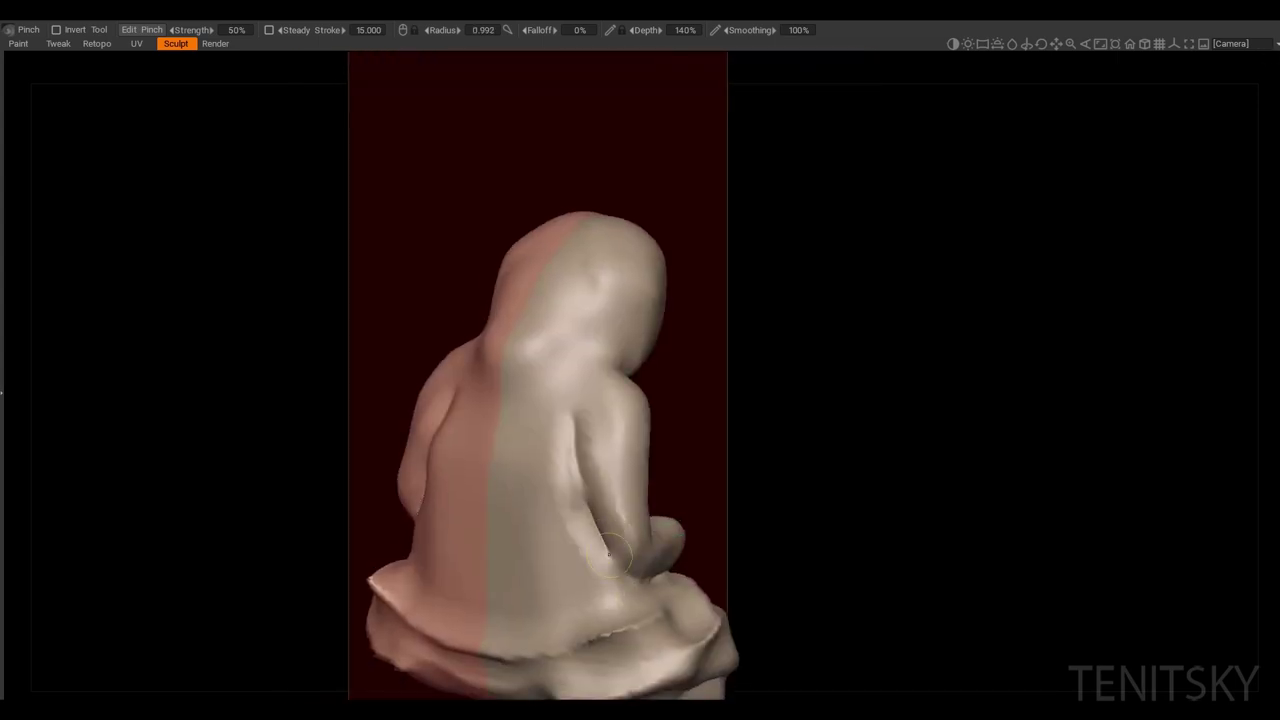
mouse_move(609, 553)
middle_mouse_down()
mouse_move(537, 457)
mouse_move(612, 548)
middle_mouse_up()
key("m")
middle_click_drag(533, 467, 573, 391)
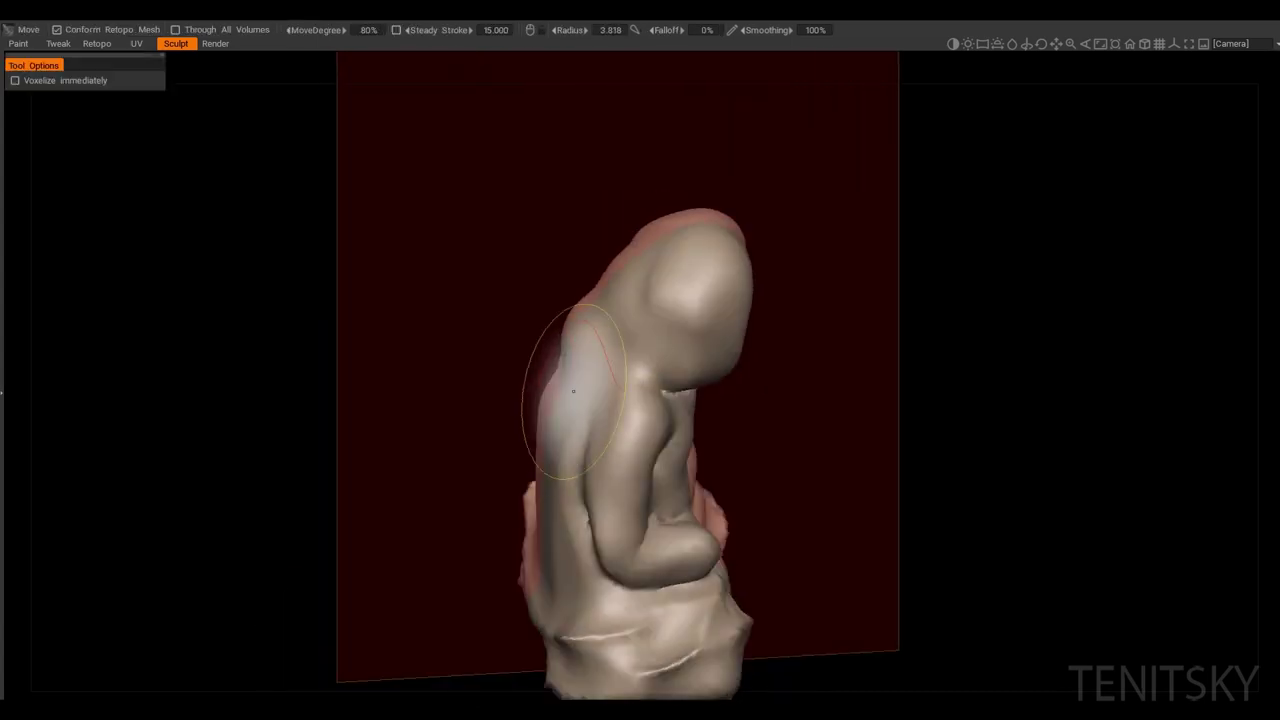
mouse_move(541, 437)
middle_mouse_down()
mouse_move(688, 508)
mouse_move(712, 538)
mouse_move(737, 523)
mouse_move(655, 405)
mouse_move(643, 286)
mouse_move(569, 485)
mouse_move(620, 400)
middle_mouse_up()
Step: Alternate Pinch and Move brushes to shape broad shoulders, arms and a rounded belly
key("space")
scroll(563, 597, "up", 2)
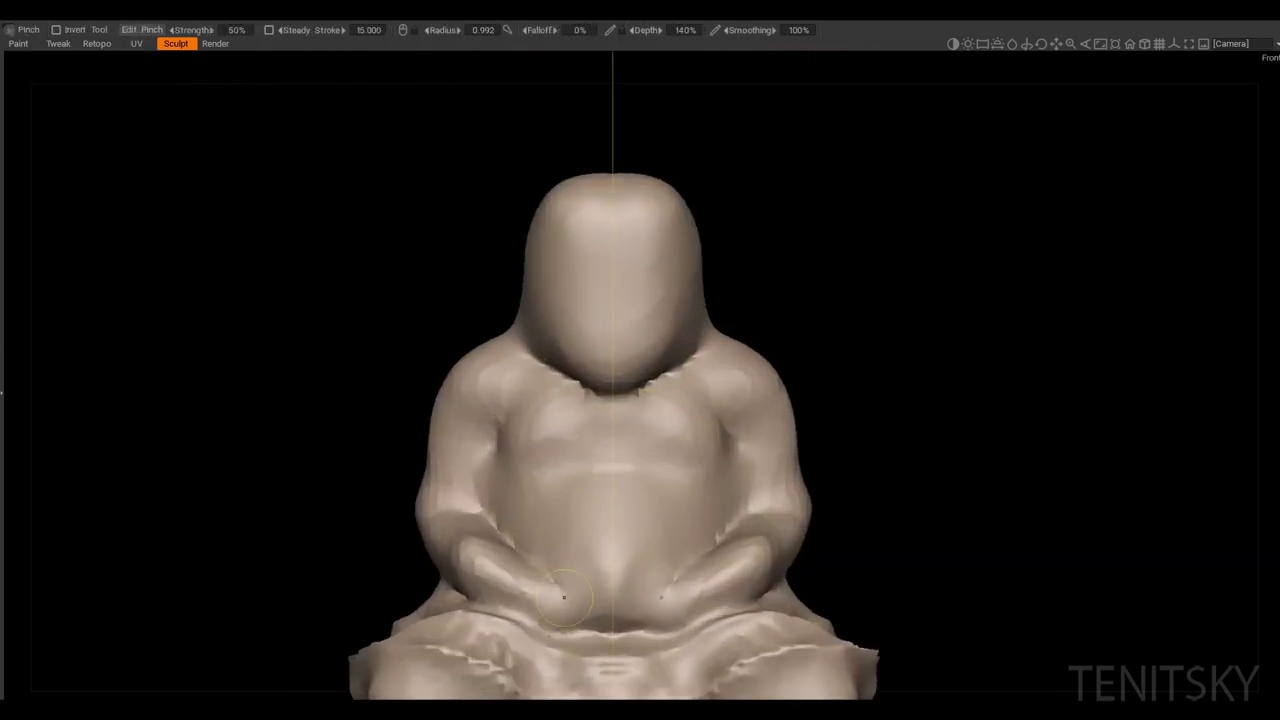
mouse_move(520, 545)
middle_mouse_down()
mouse_move(575, 570)
mouse_move(580, 590)
mouse_move(520, 460)
mouse_move(633, 497)
mouse_move(590, 480)
mouse_move(586, 443)
mouse_move(606, 406)
mouse_move(507, 415)
mouse_move(540, 410)
mouse_move(594, 360)
middle_mouse_up()
scroll(580, 590, "down", 2)
key("m")
key("p")
key("m")
middle_click_drag(600, 484, 470, 465)
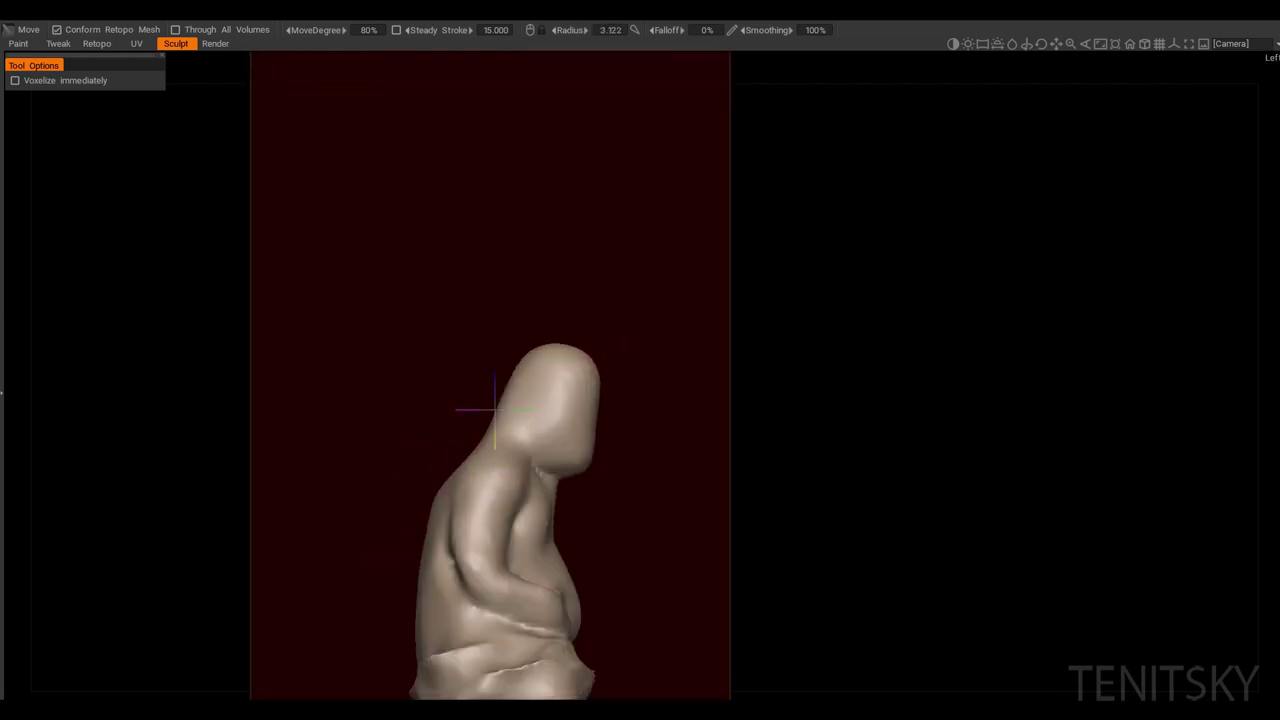
mouse_move(493, 408)
middle_mouse_down()
mouse_move(502, 457)
mouse_move(556, 476)
mouse_move(543, 486)
mouse_move(575, 484)
mouse_move(545, 475)
mouse_move(572, 463)
mouse_move(494, 423)
mouse_move(516, 395)
mouse_move(546, 405)
middle_mouse_up()
key("p")
key("m")
mouse_move(481, 509)
middle_mouse_down()
mouse_move(470, 500)
mouse_move(529, 509)
mouse_move(491, 466)
mouse_move(533, 437)
mouse_move(529, 371)
mouse_move(525, 396)
middle_mouse_up()
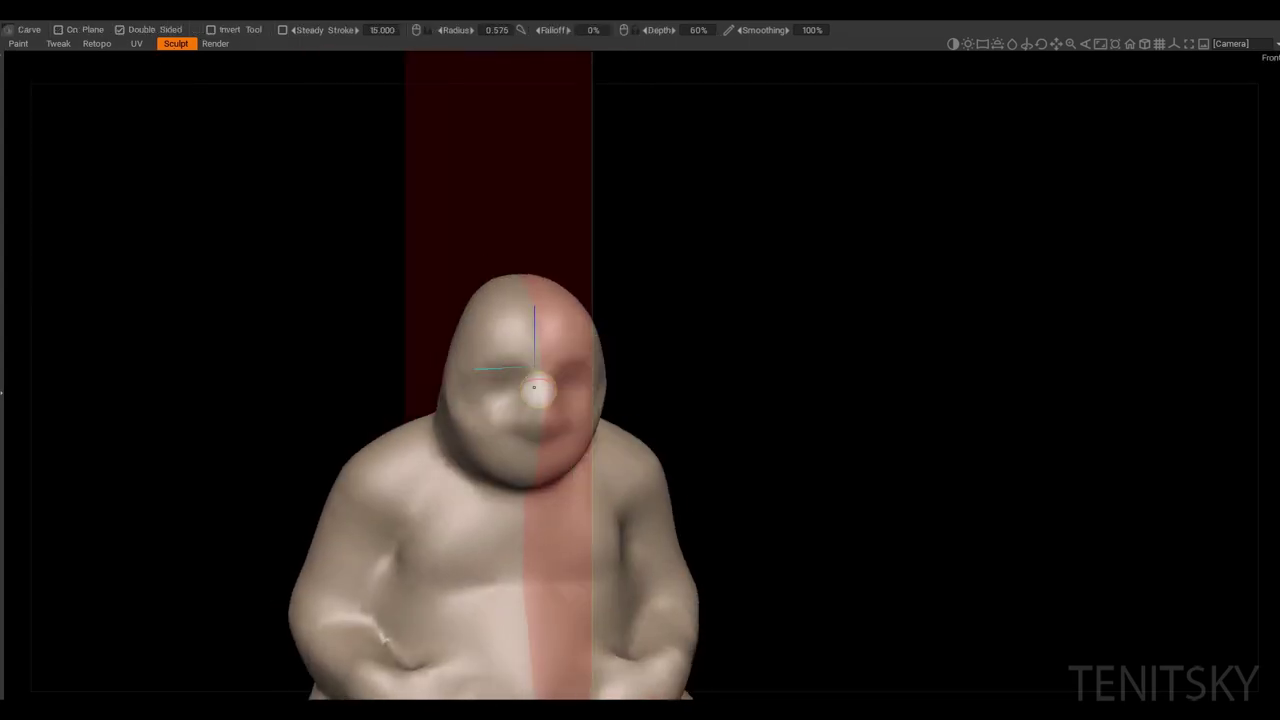
Step: Shape the chin with the Move brush, checking front and right side views
mouse_move(513, 372)
middle_mouse_down()
mouse_move(518, 427)
mouse_move(500, 396)
mouse_move(571, 443)
mouse_move(498, 414)
mouse_move(518, 385)
mouse_move(461, 466)
mouse_move(379, 505)
middle_mouse_up()
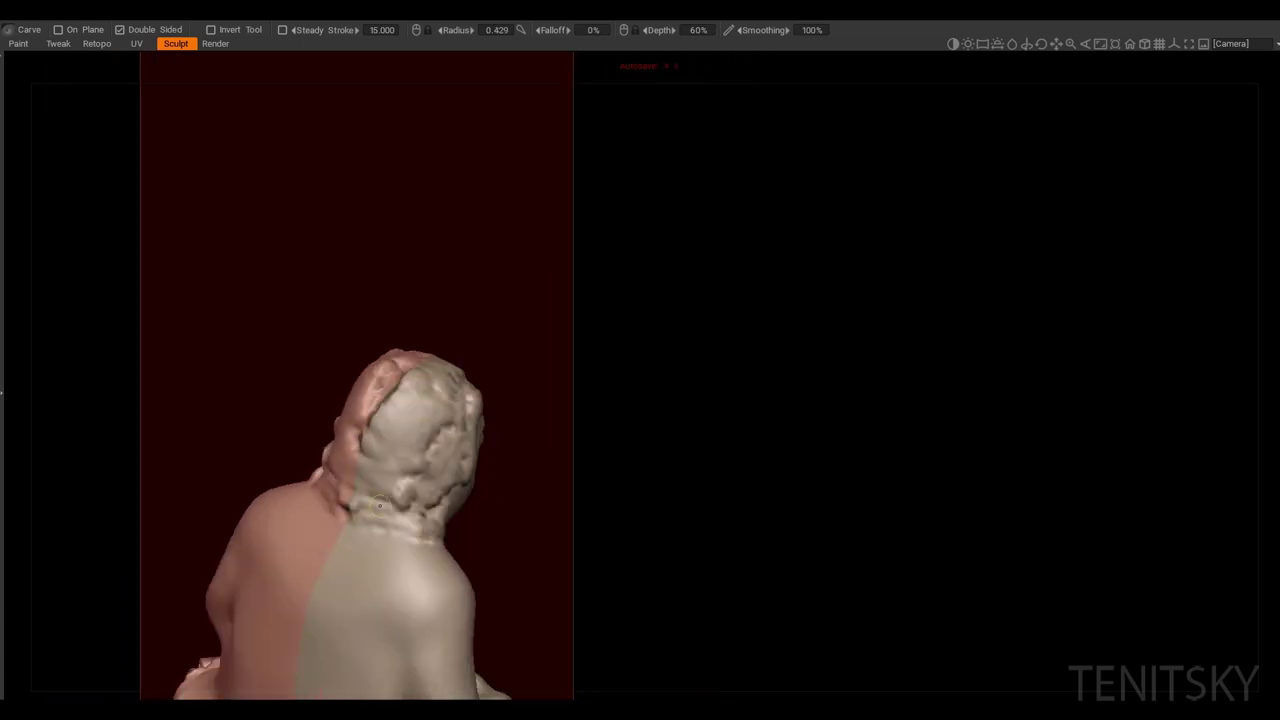
key("KP_1")
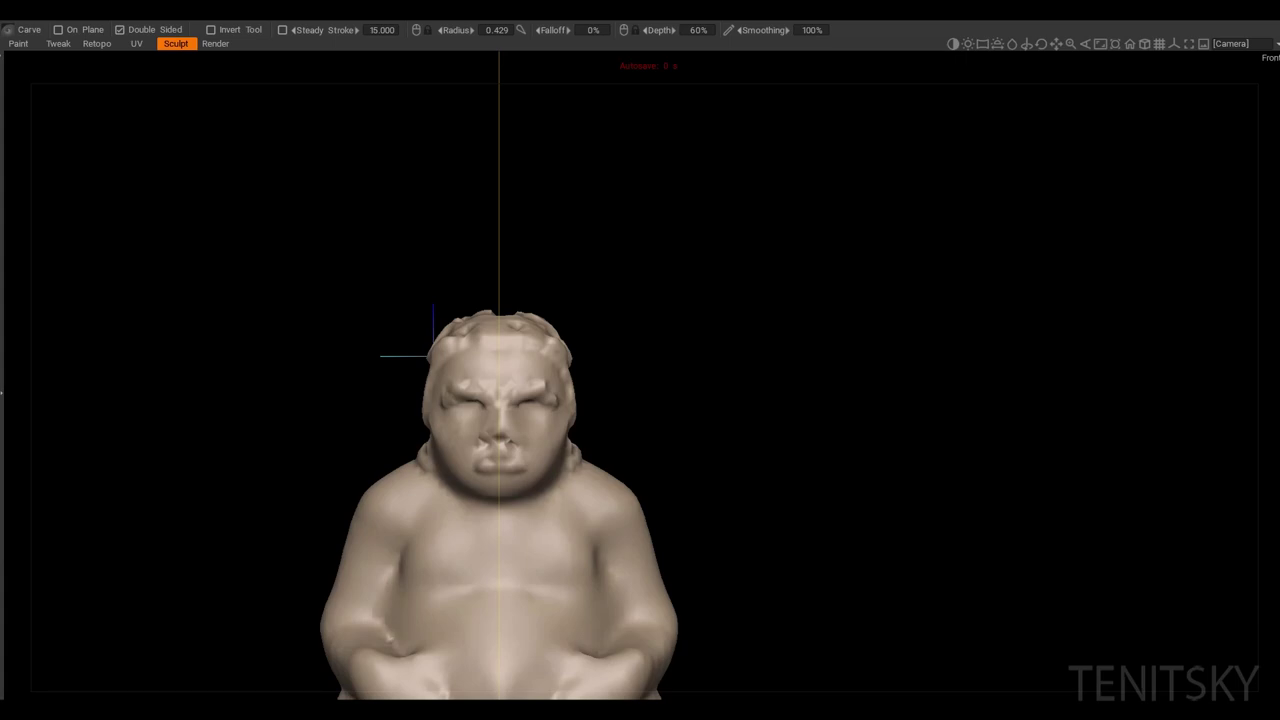
middle_click_drag(520, 450, 470, 455)
key("KP_1")
scroll(540, 442, "up", 5)
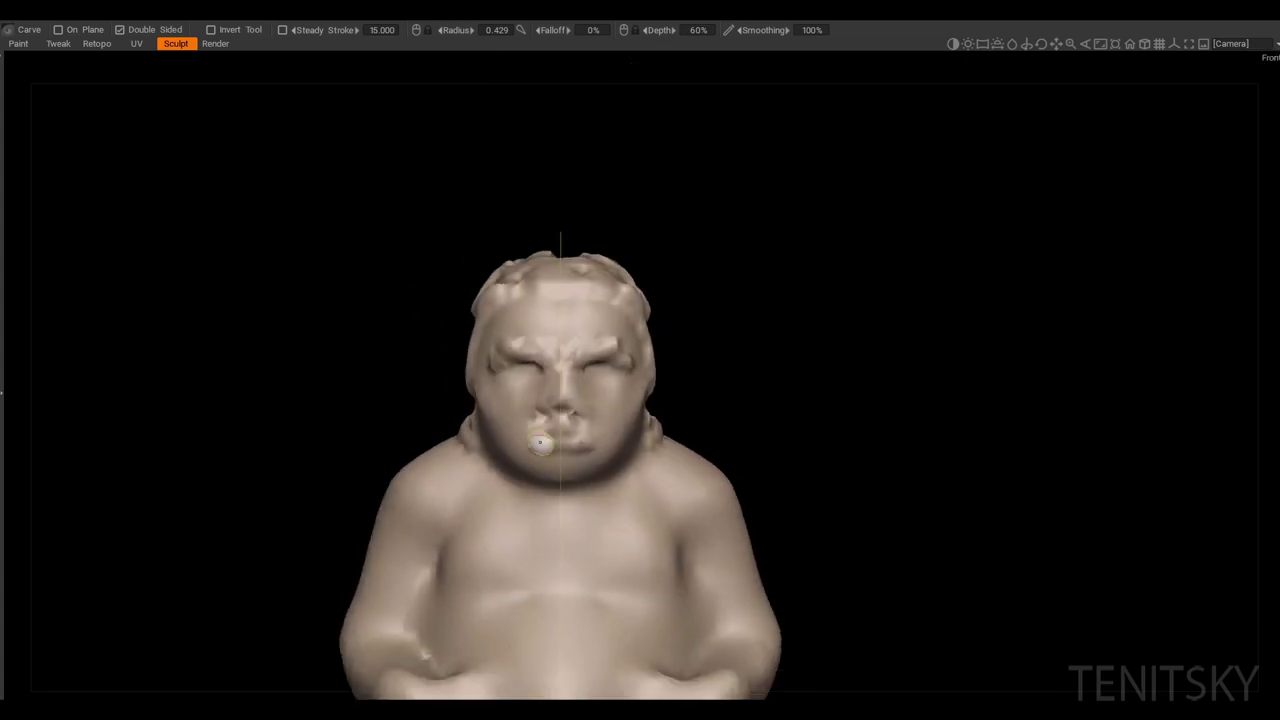
key("g")
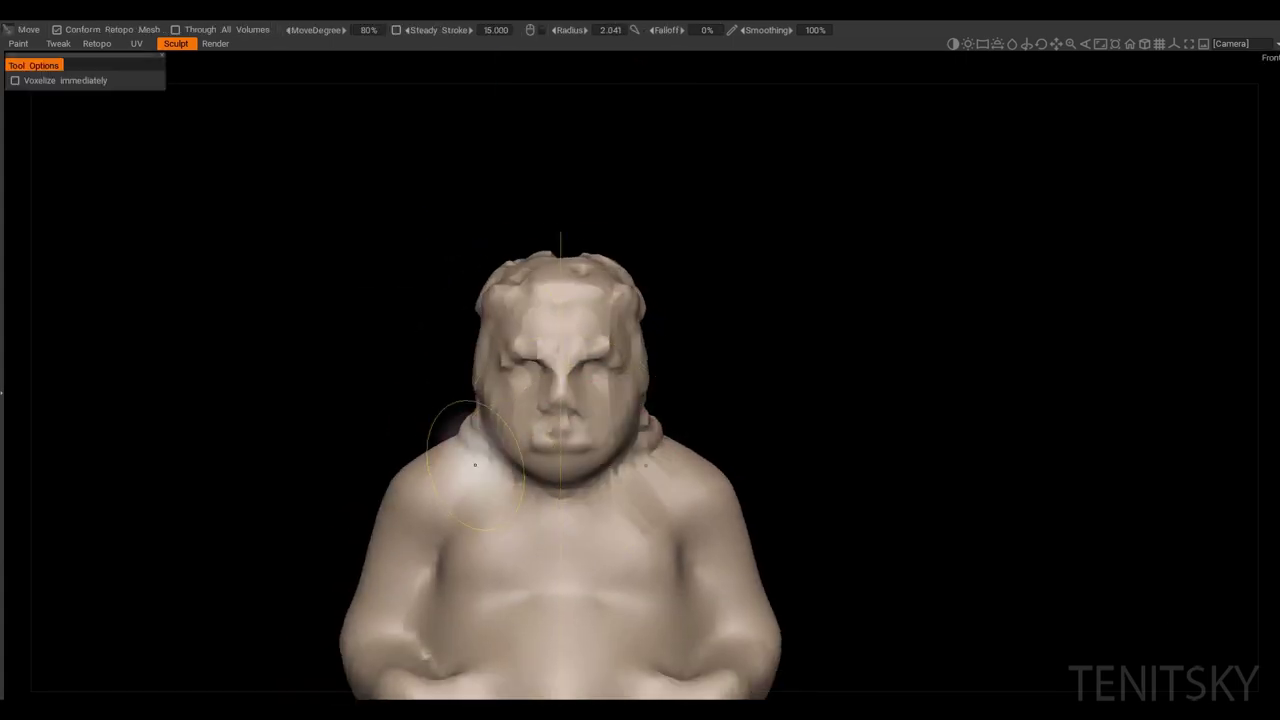
middle_click_drag(475, 465, 410, 410)
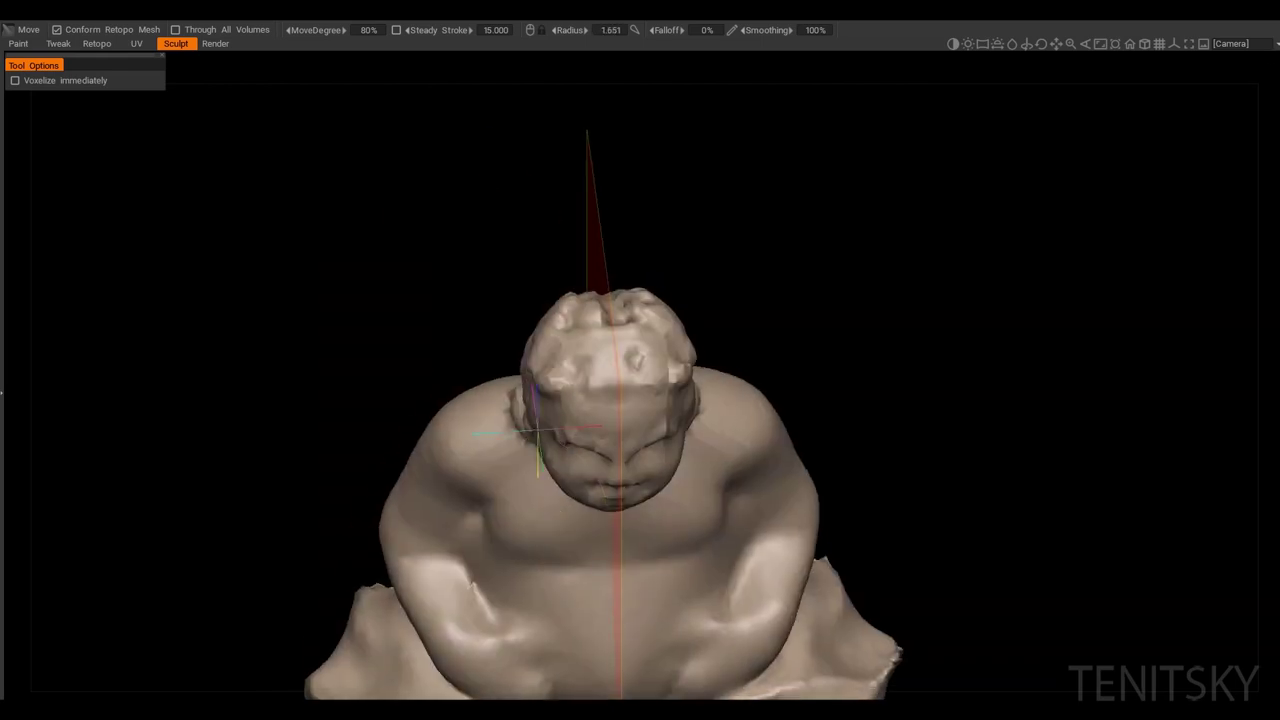
key("KP_3")
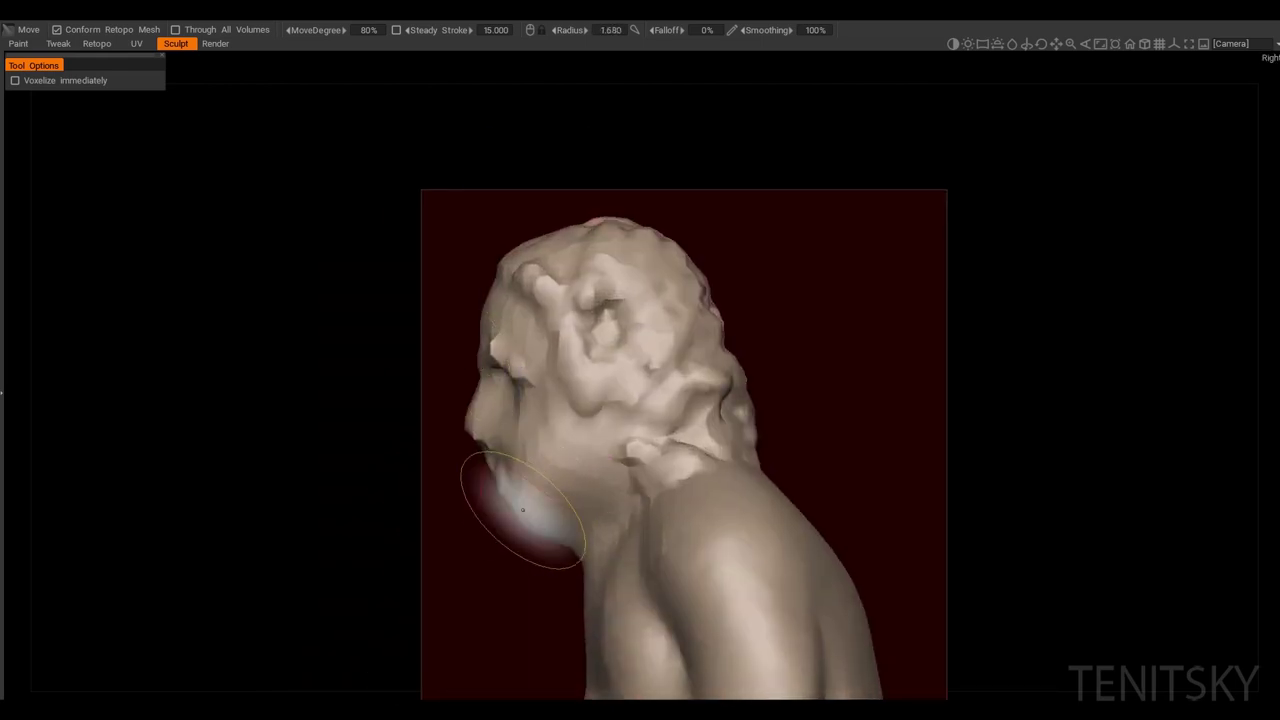
middle_click_drag(522, 510, 334, 523)
key("KP_1")
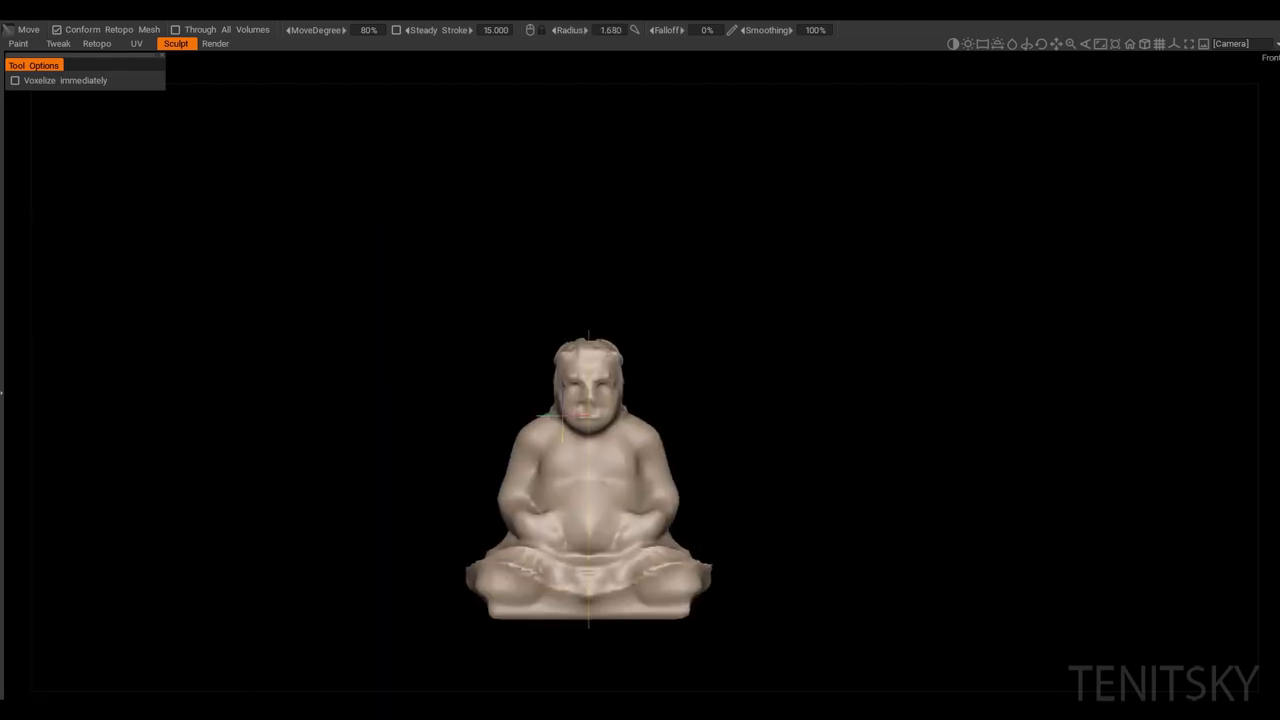
scroll(571, 543, "up", 5)
Step: Carve brows, eyes, nose and mouth into the head, checking the Resample poly-count settings
key("c")
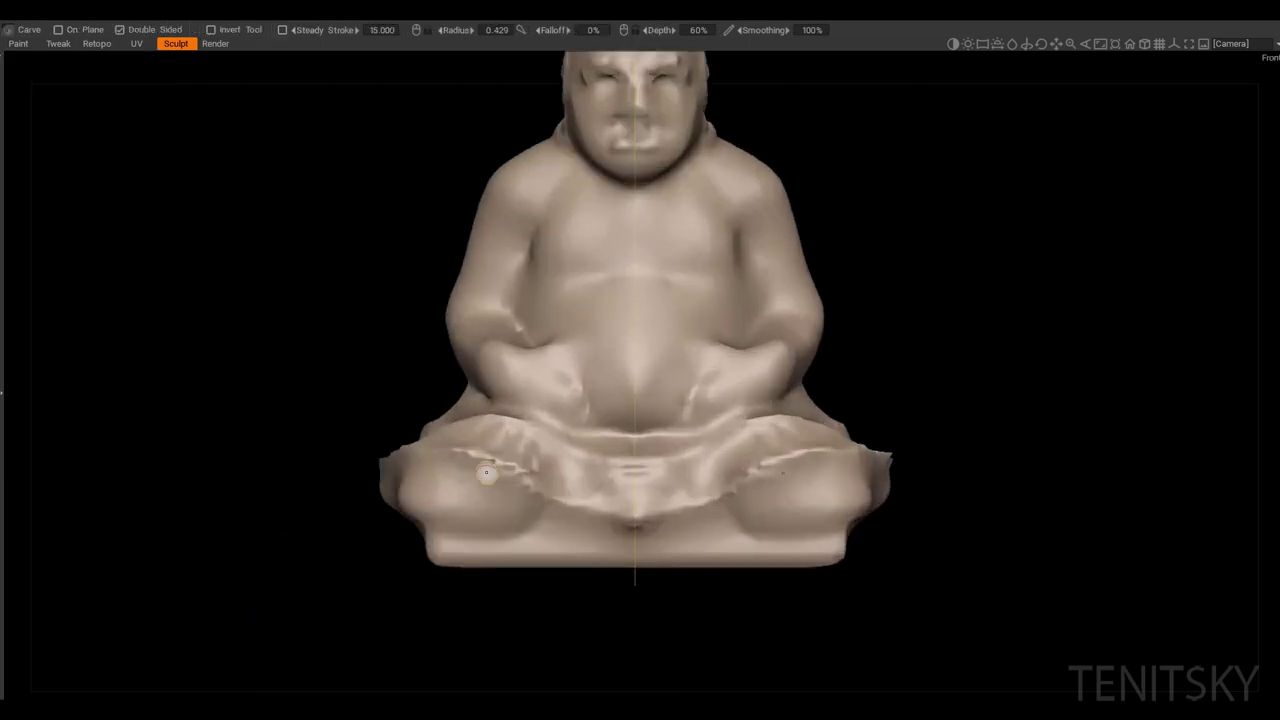
key("KP_3")
middle_click_drag(441, 534, 491, 486)
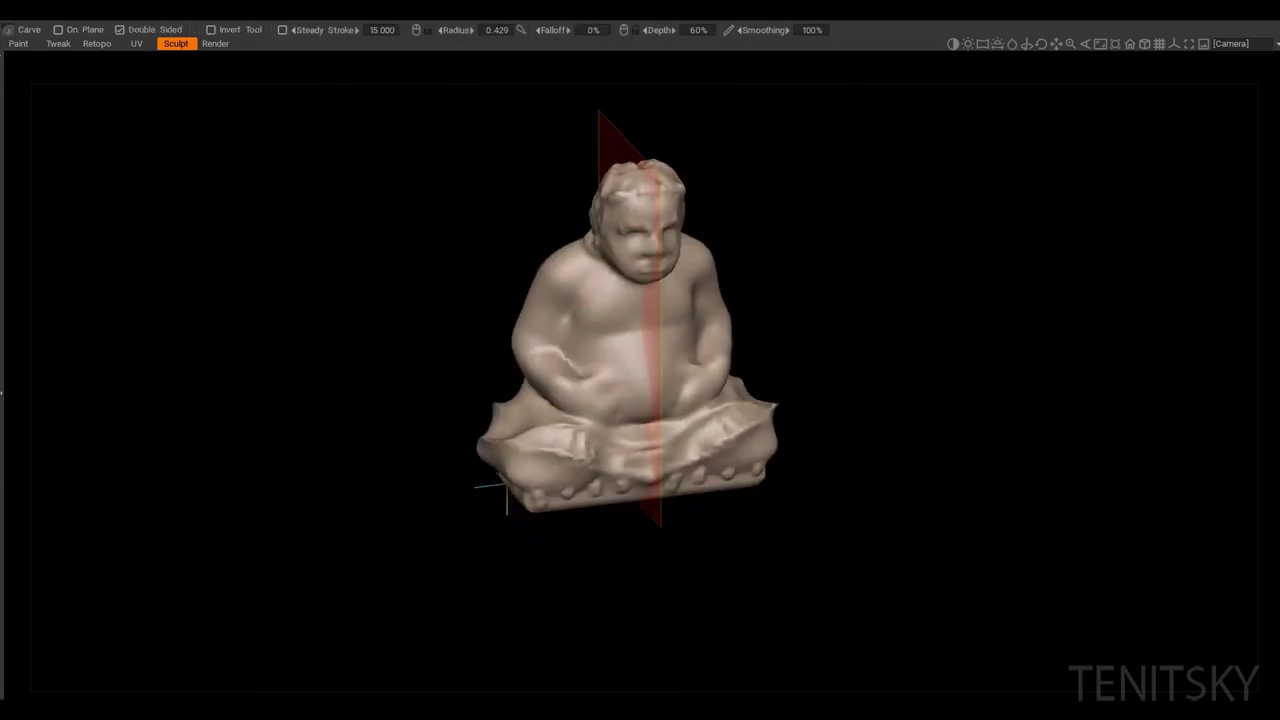
key("KP_1")
scroll(543, 523, "up", 5)
key("ctrl+KP_3")
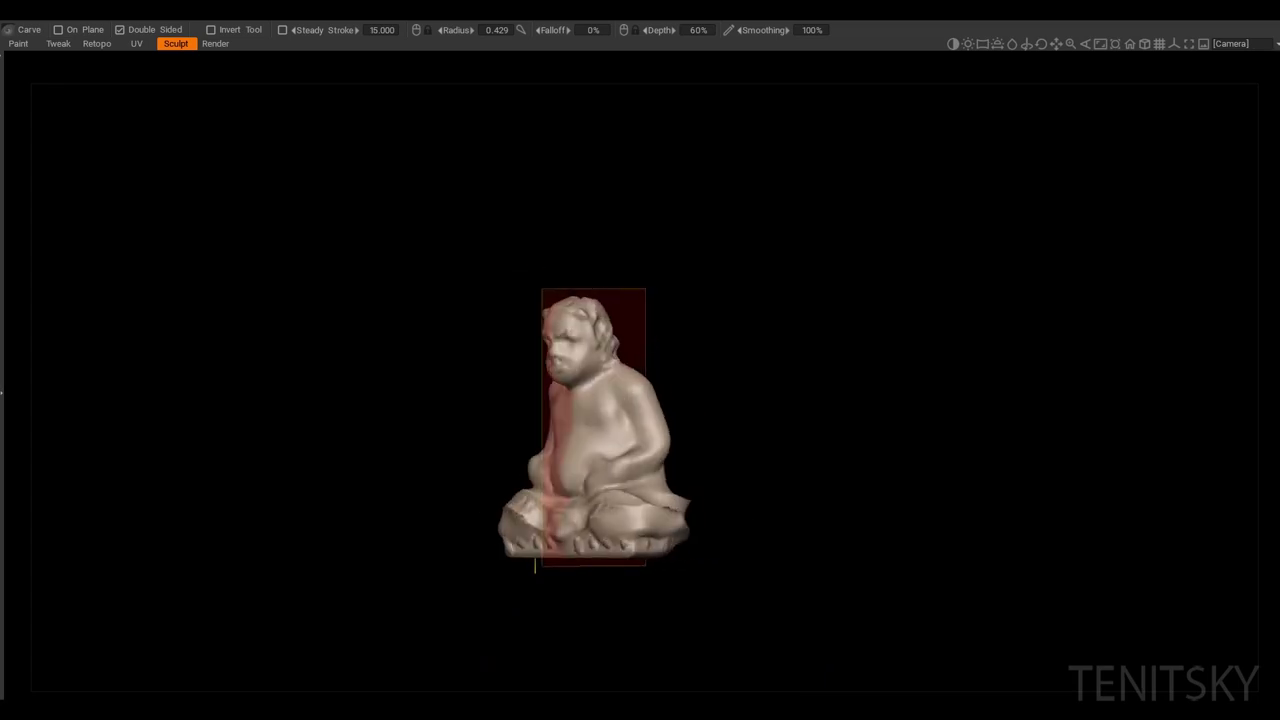
key("KP_1")
key("ctrl+r")
key("Return")
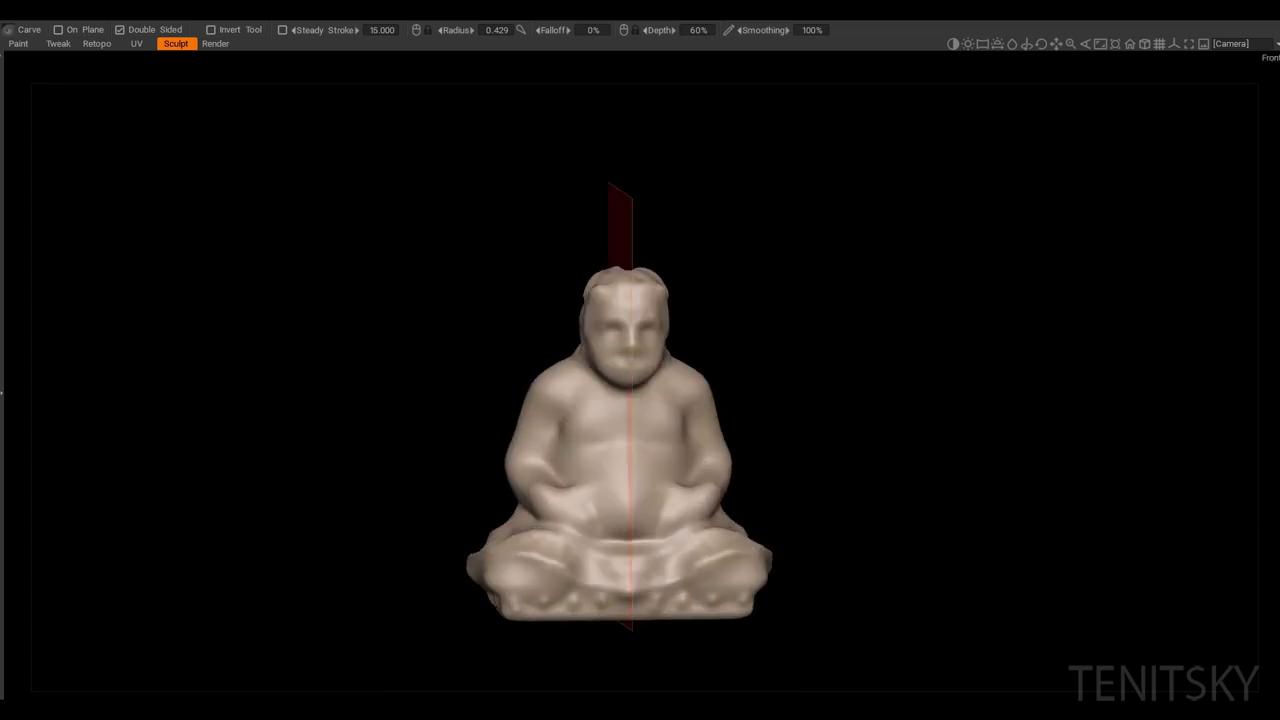
key("ctrl+KP_3")
scroll(548, 338, "up", 3)
key("m")
key("KP_1")
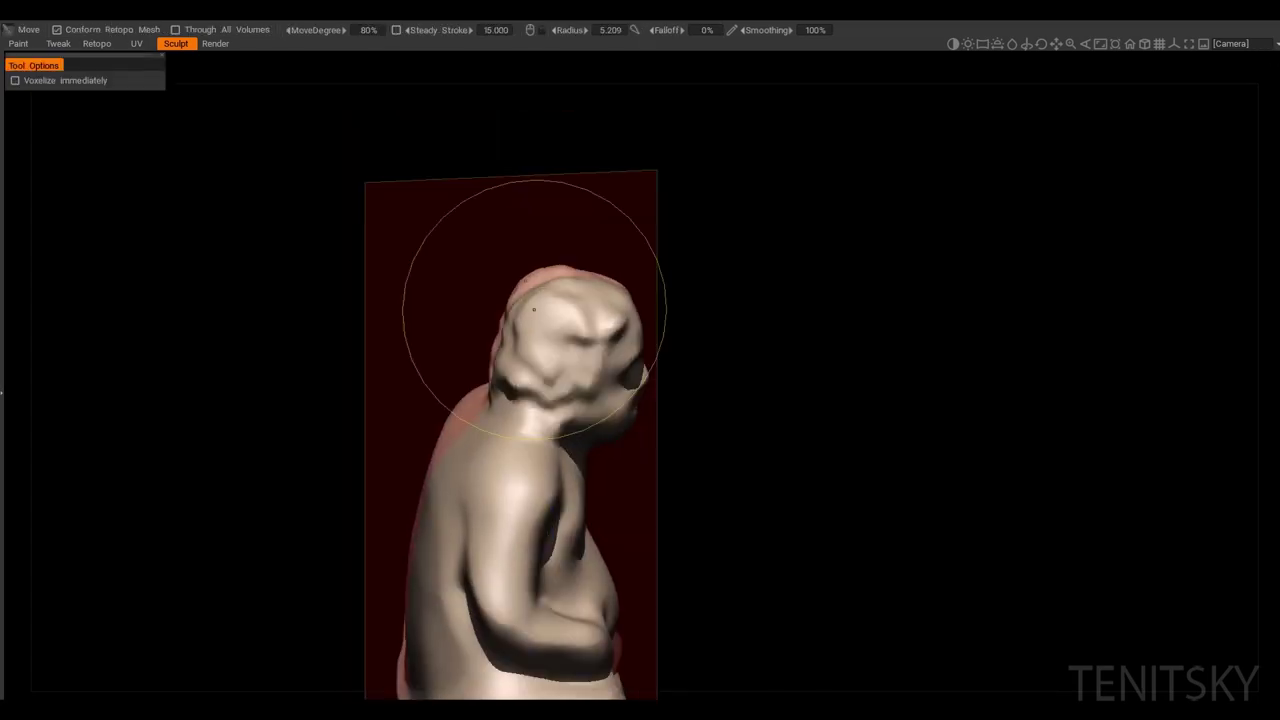
Step: Pinch symmetric creases at both hands from the front view
key("p")
middle_click_drag(530, 476, 340, 118)
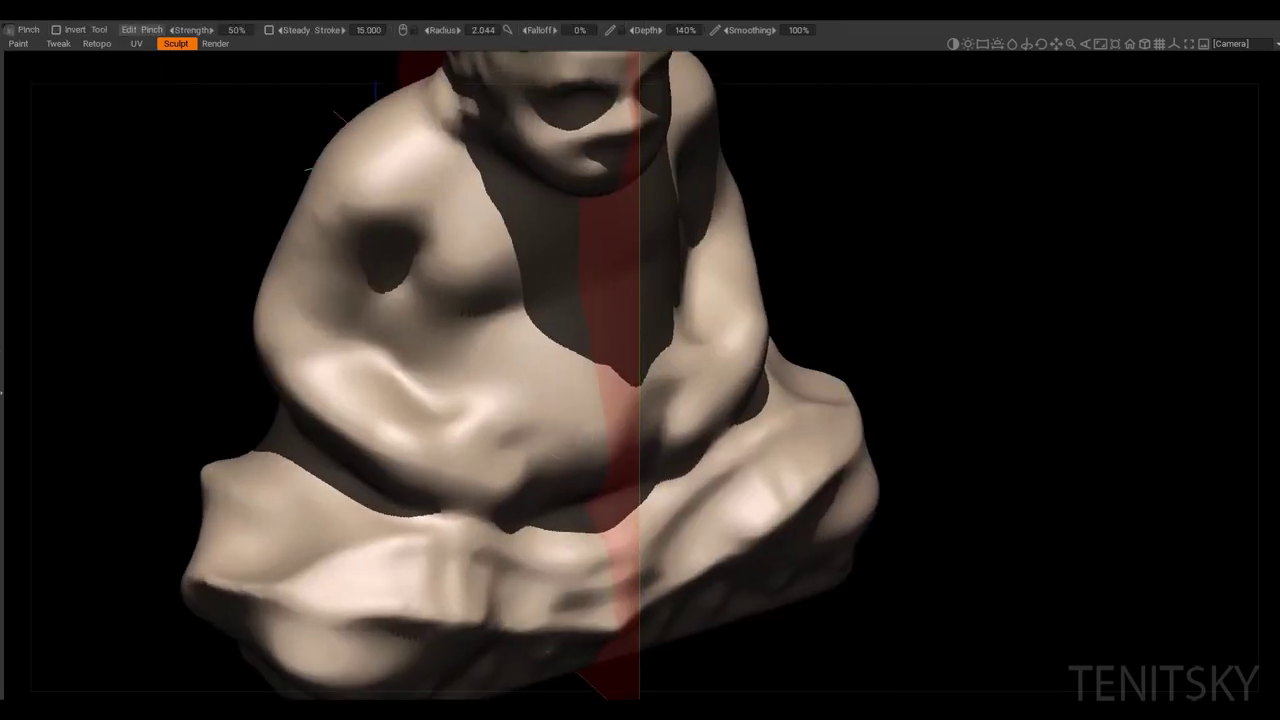
key("KP_1")
left_click_drag(385, 379, 446, 404)
scroll(460, 481, "down", 5)
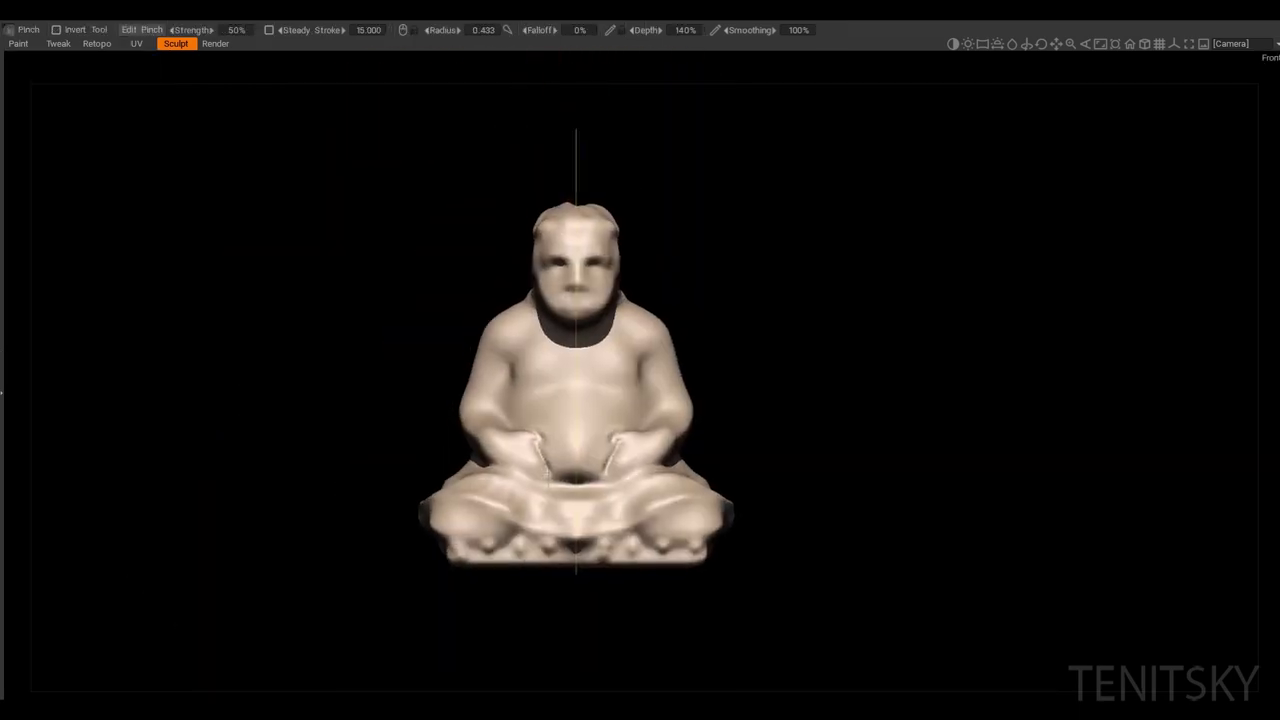
scroll(537, 455, "up", 8)
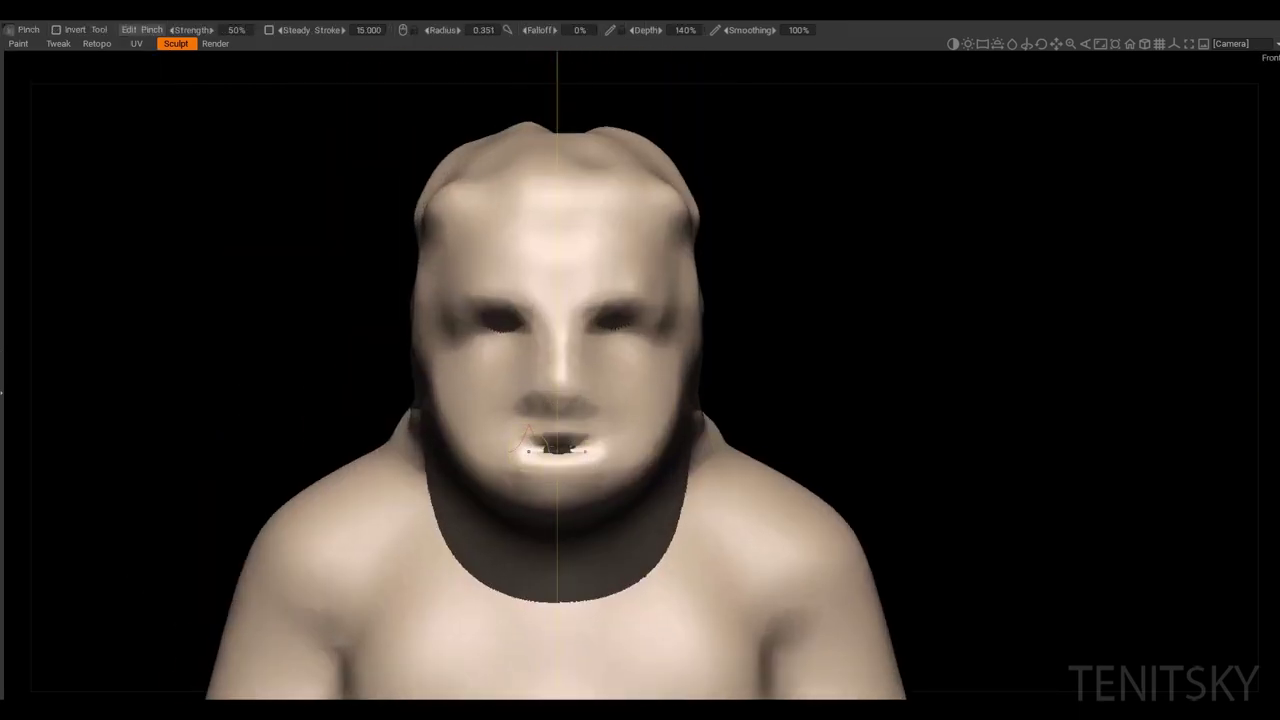
scroll(528, 445, "down", 5)
middle_click_drag(560, 420, 484, 329)
scroll(560, 380, "up", 4)
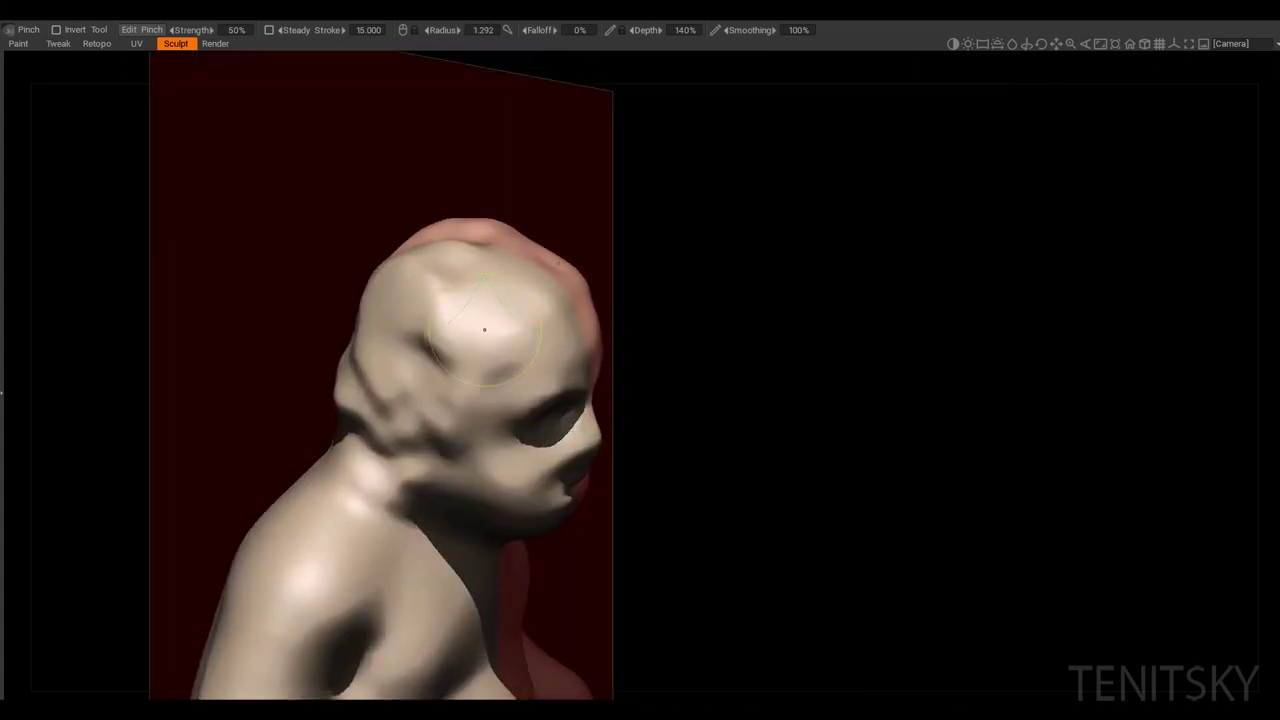
middle_click_drag(394, 316, 391, 457)
Step: Push the brow and cheeks into shape with the Move brush from side and three-quarter views
key("m")
middle_click_drag(214, 423, 587, 487)
scroll(625, 435, "down", 3)
scroll(625, 435, "up", 2)
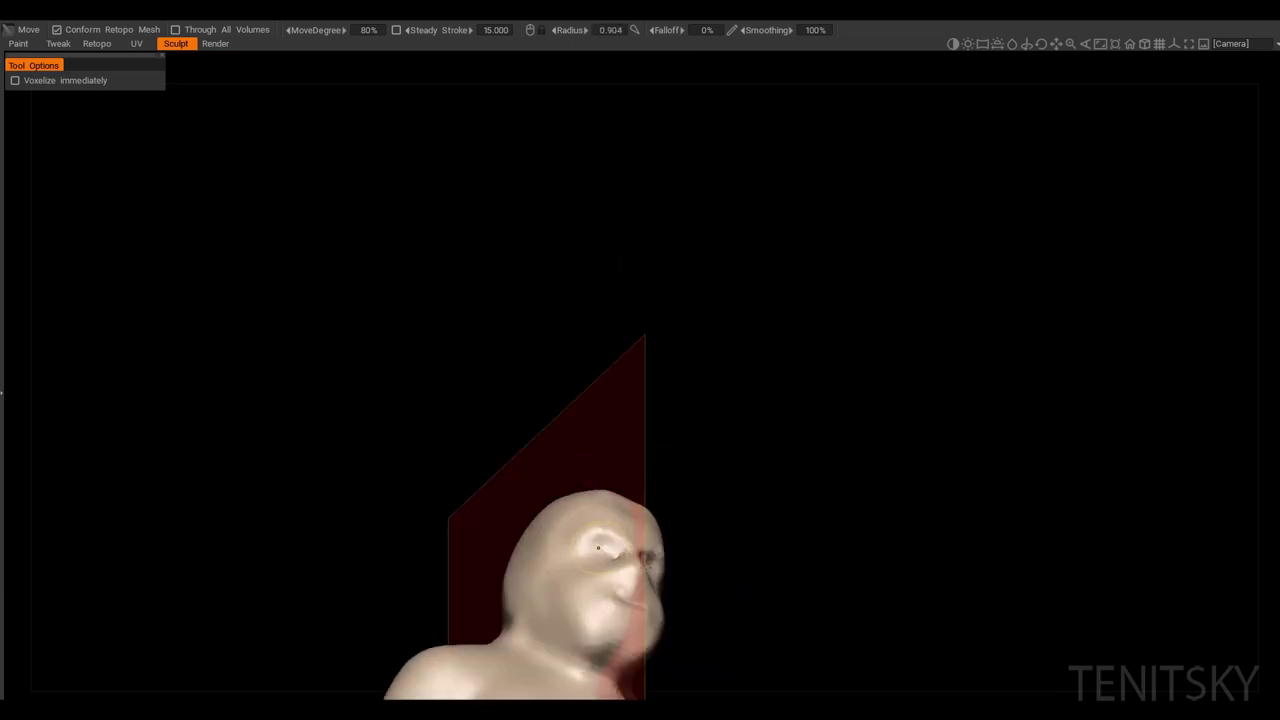
middle_click_drag(598, 548, 632, 455)
middle_click_drag(558, 390, 673, 473)
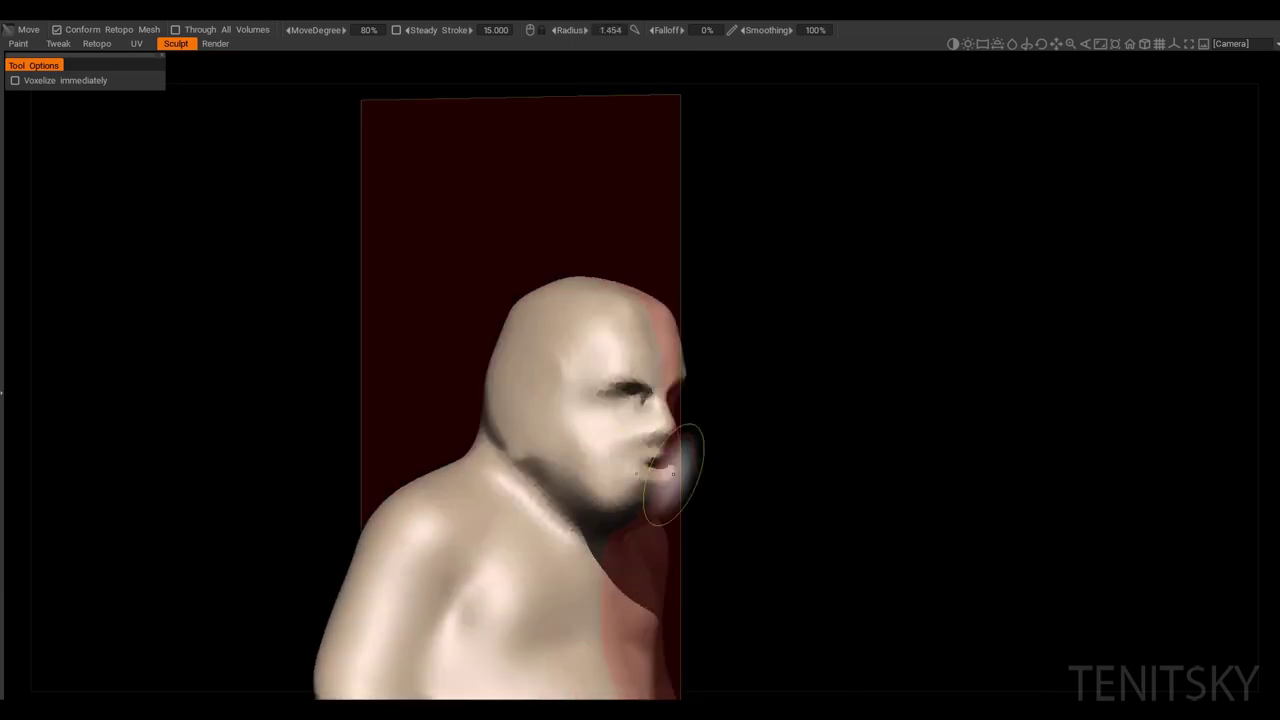
middle_click_drag(525, 455, 555, 460)
scroll(562, 461, "down", 3)
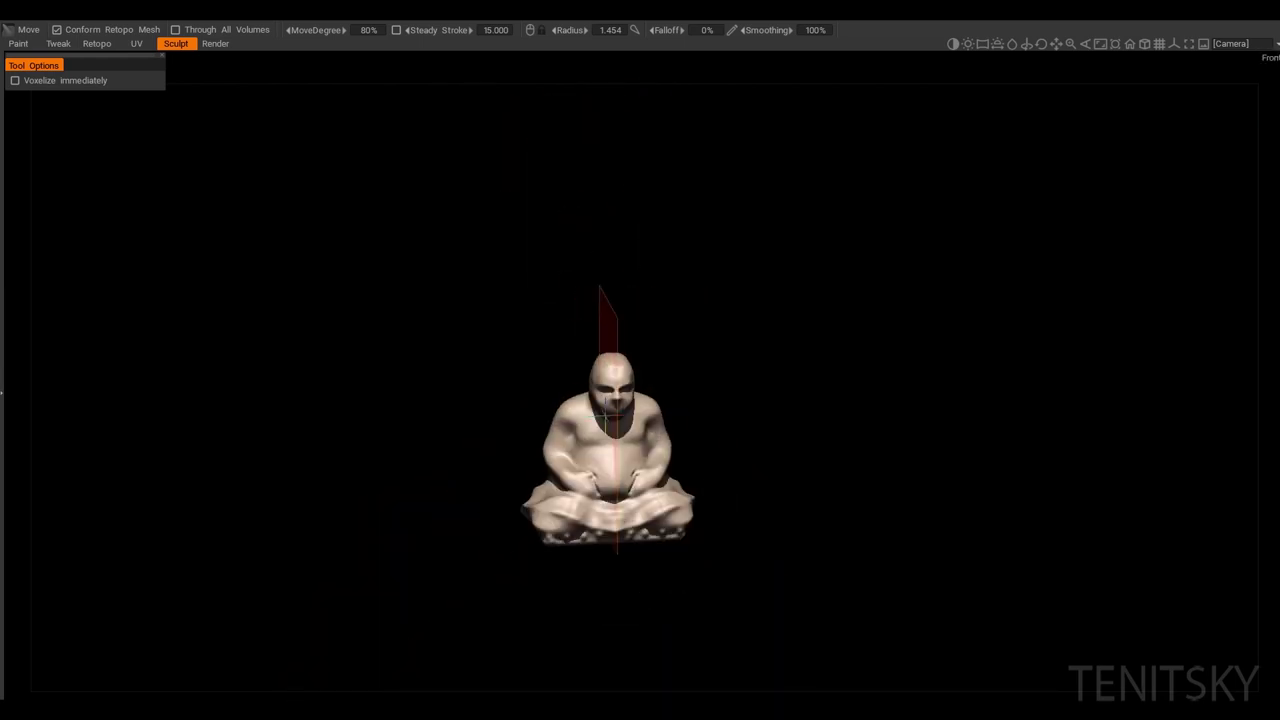
scroll(535, 402, "up", 2)
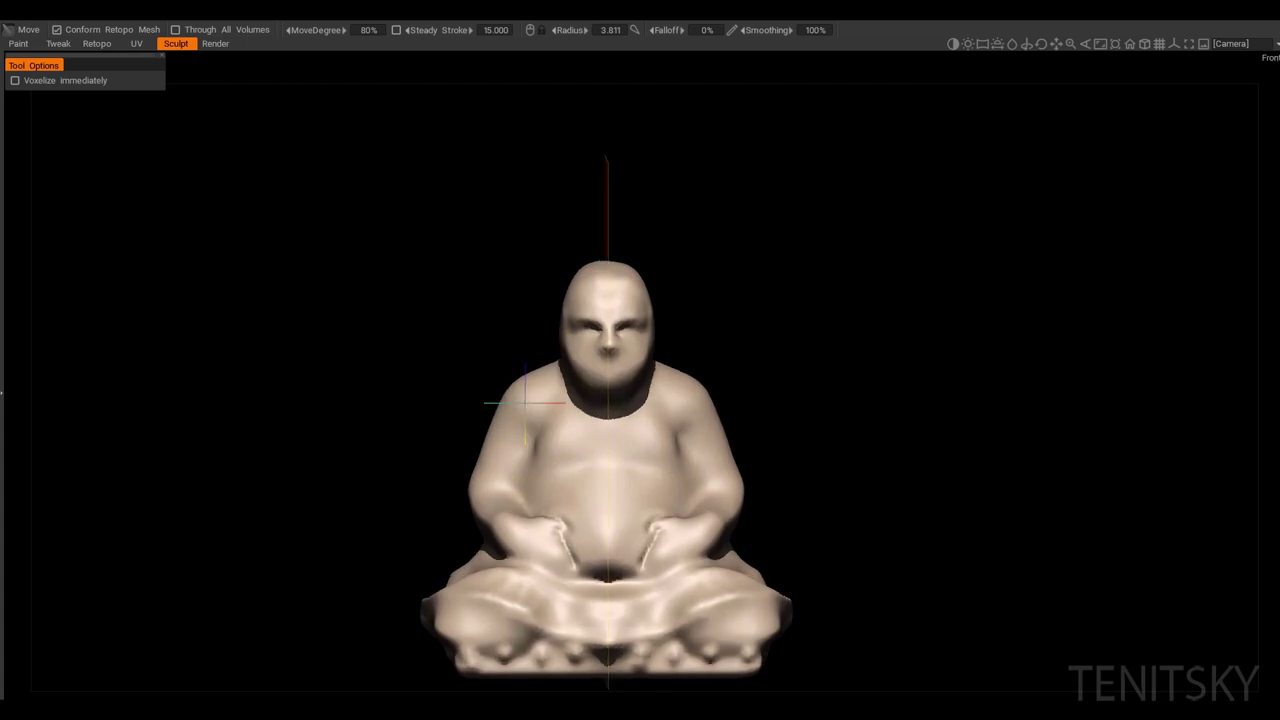
middle_click_drag(525, 402, 580, 425)
scroll(580, 428, "up", 2)
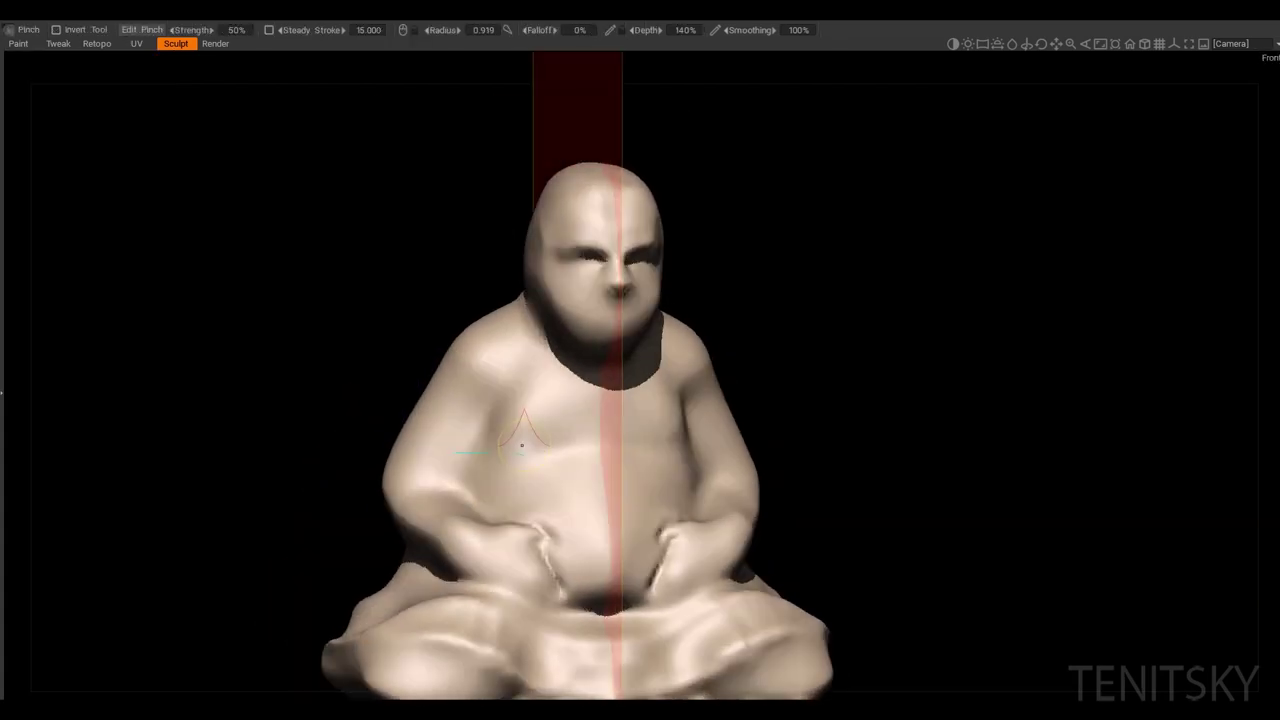
mouse_move(614, 427)
middle_mouse_down()
mouse_move(714, 384)
mouse_move(644, 352)
mouse_move(600, 300)
mouse_move(610, 280)
mouse_move(594, 229)
mouse_move(591, 343)
mouse_move(680, 250)
mouse_move(546, 475)
mouse_move(567, 452)
mouse_move(531, 330)
mouse_move(563, 300)
mouse_move(608, 290)
mouse_move(600, 185)
mouse_move(450, 340)
mouse_move(443, 400)
mouse_move(443, 349)
mouse_move(425, 440)
middle_mouse_up()
Step: Reshape the smiling mouth and jaw with the Move brush from front and side angles
key("m")
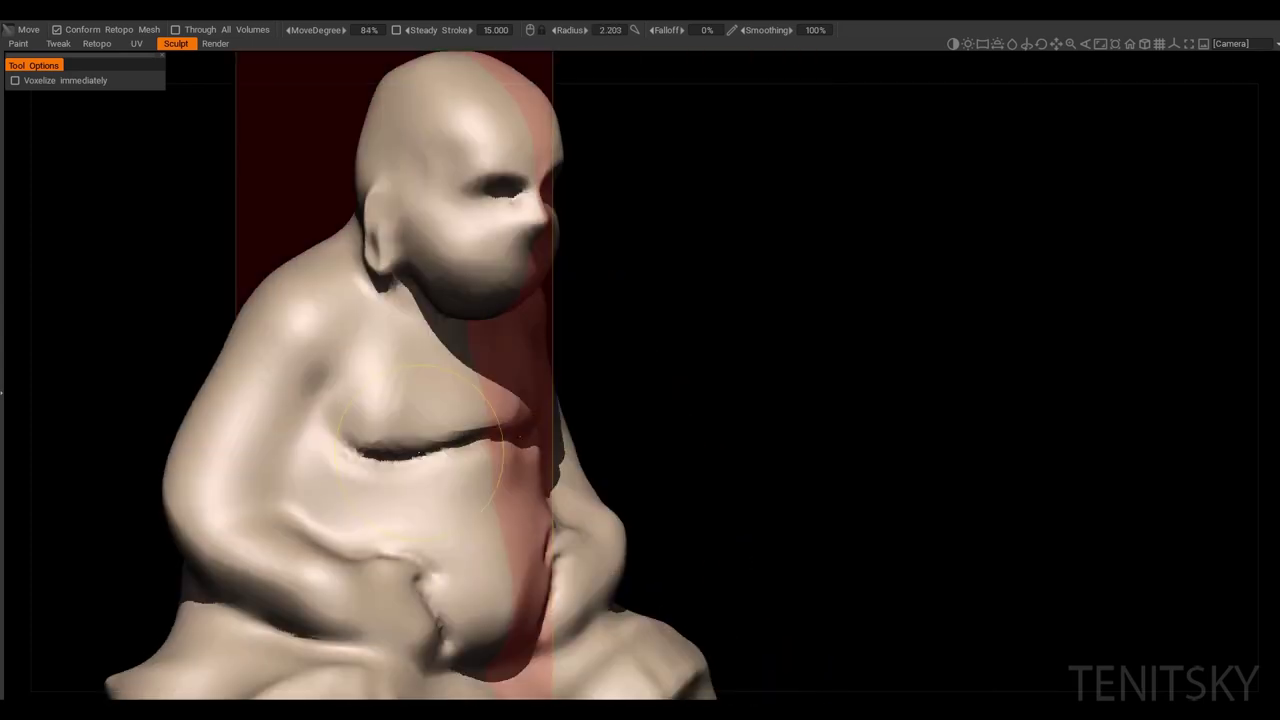
scroll(425, 440, "down", 3)
scroll(437, 398, "up", 4)
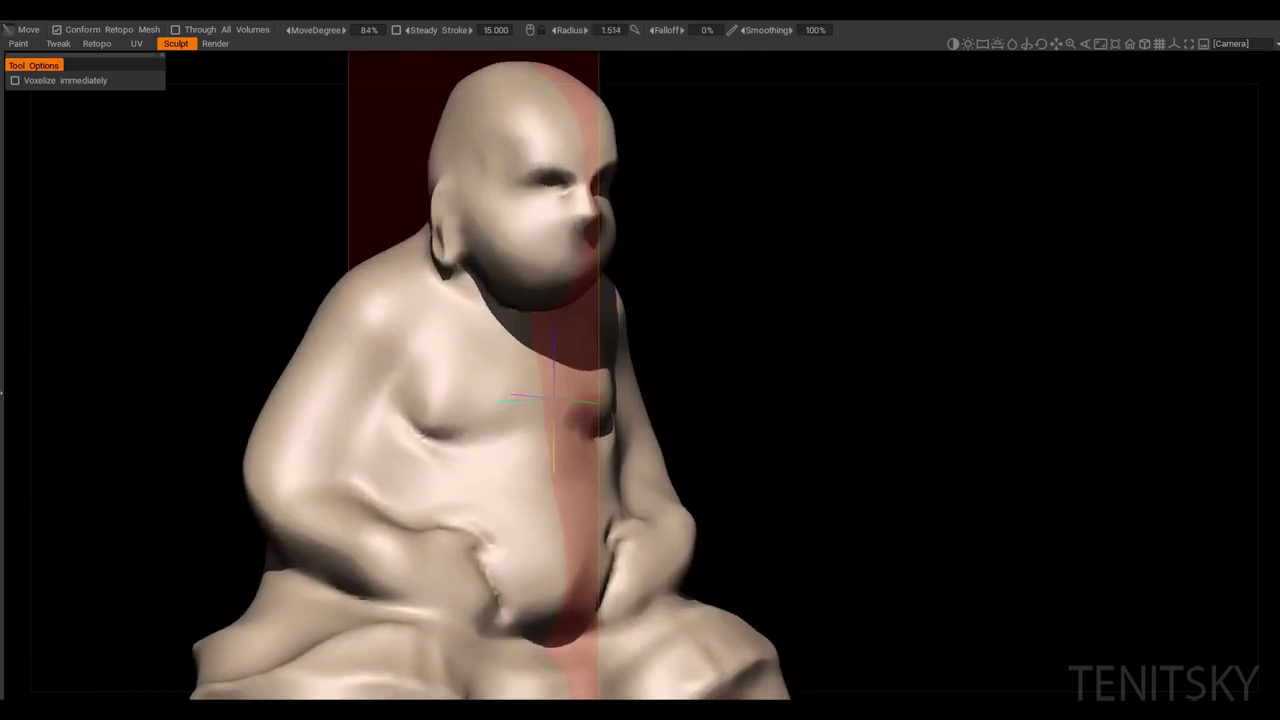
middle_click_drag(365, 440, 790, 455)
scroll(540, 436, "down", 5)
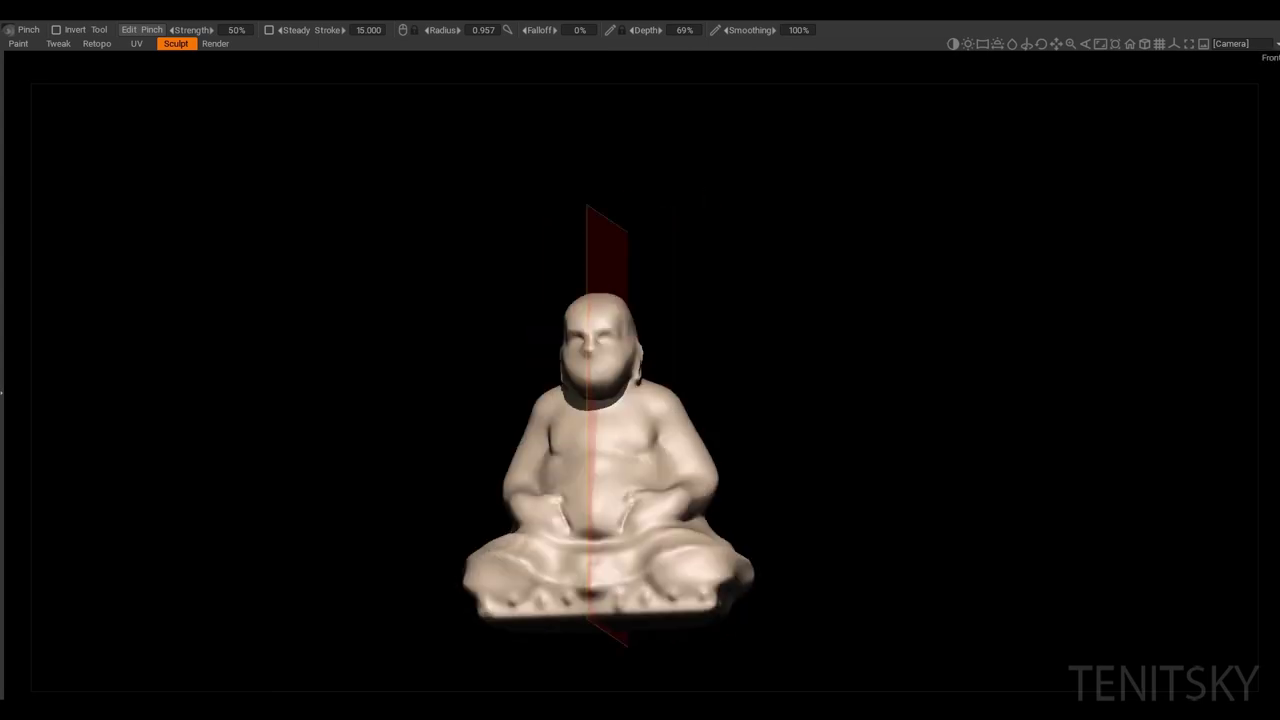
scroll(634, 438, "up", 5)
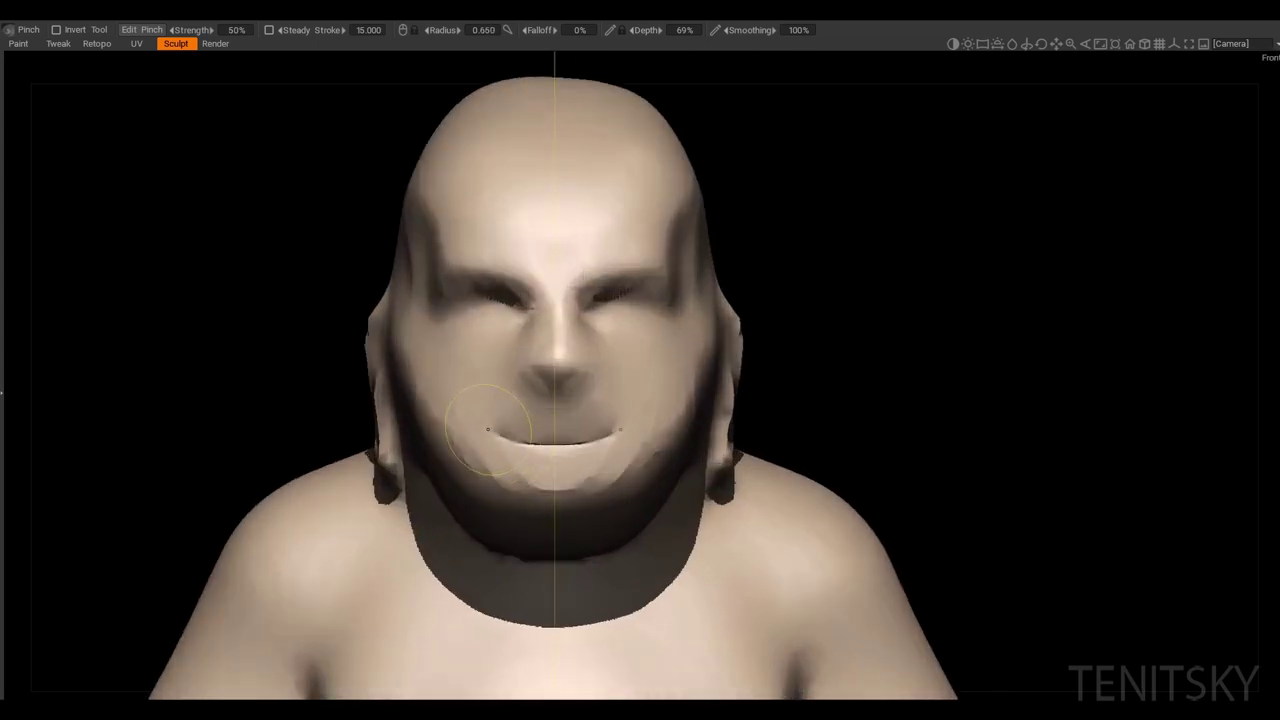
scroll(488, 428, "down", 5)
middle_click_drag(488, 428, 530, 430)
scroll(530, 430, "up", 6)
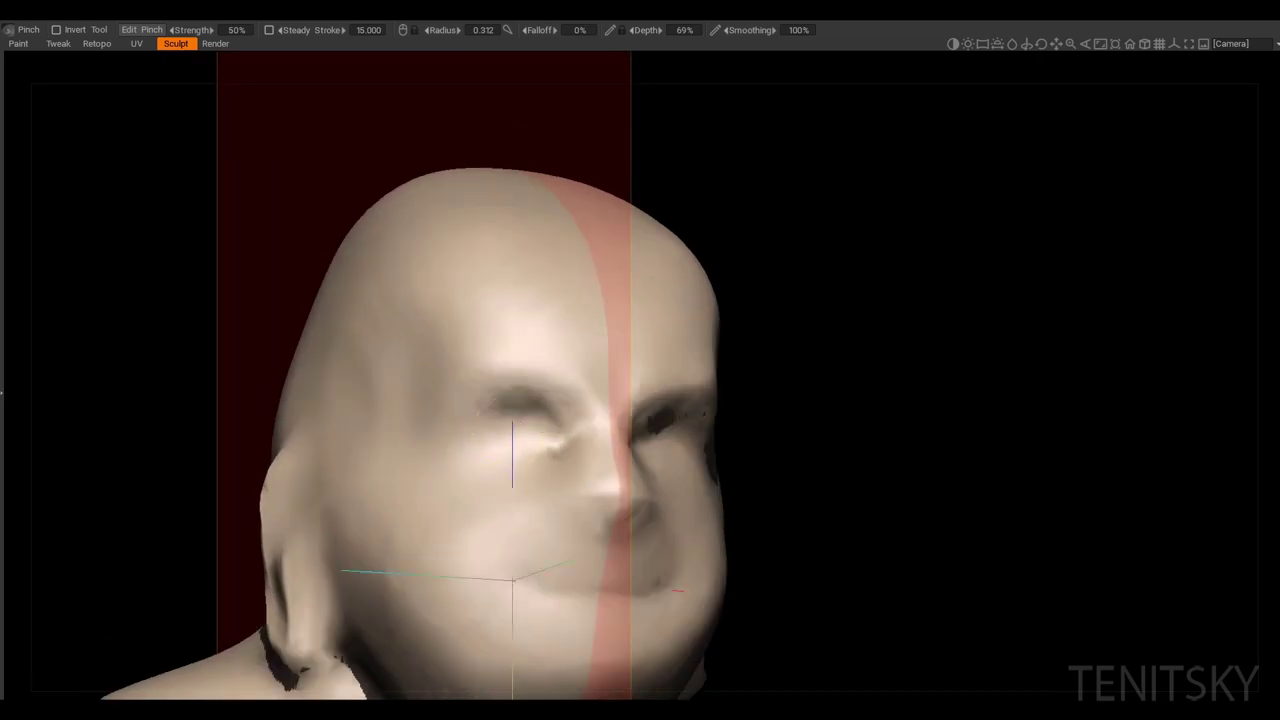
scroll(516, 418, "down", 4)
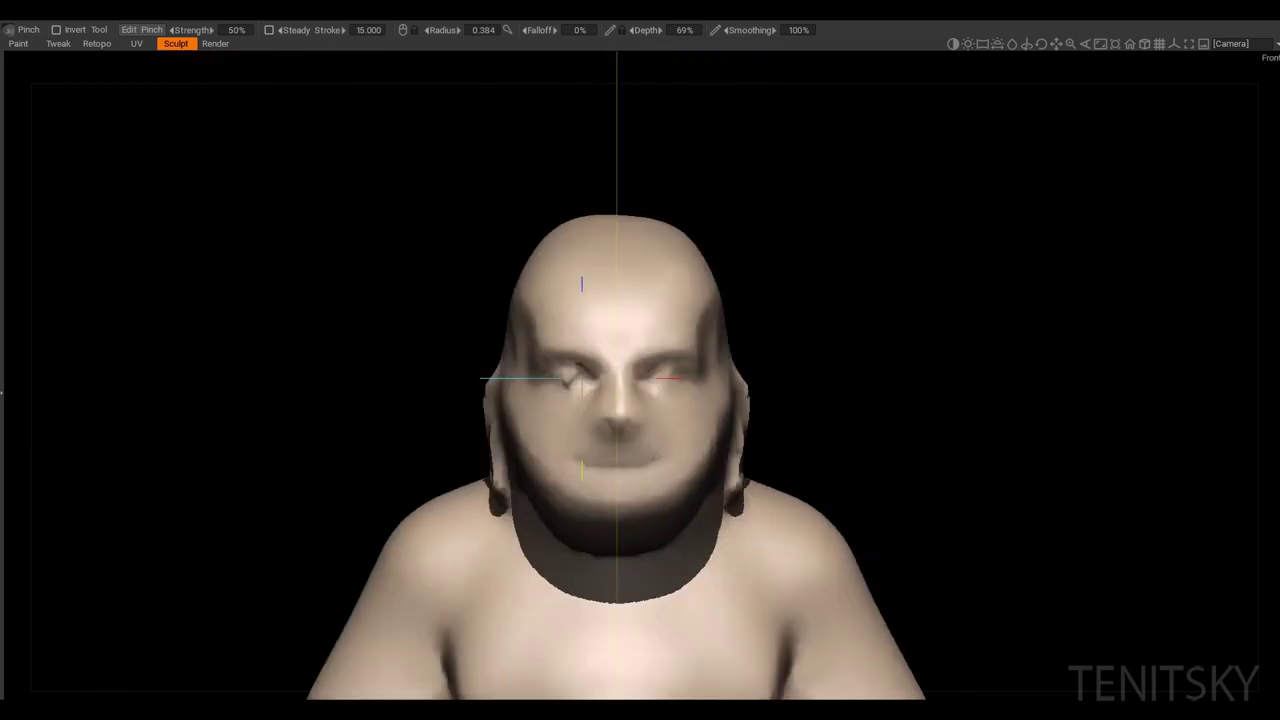
middle_click_drag(500, 380, 453, 373)
scroll(657, 423, "up", 4)
Step: Pinch sharper creases into the bearded jaw, then view the whole figure
key("m")
middle_click_drag(507, 311, 400, 320)
key("p")
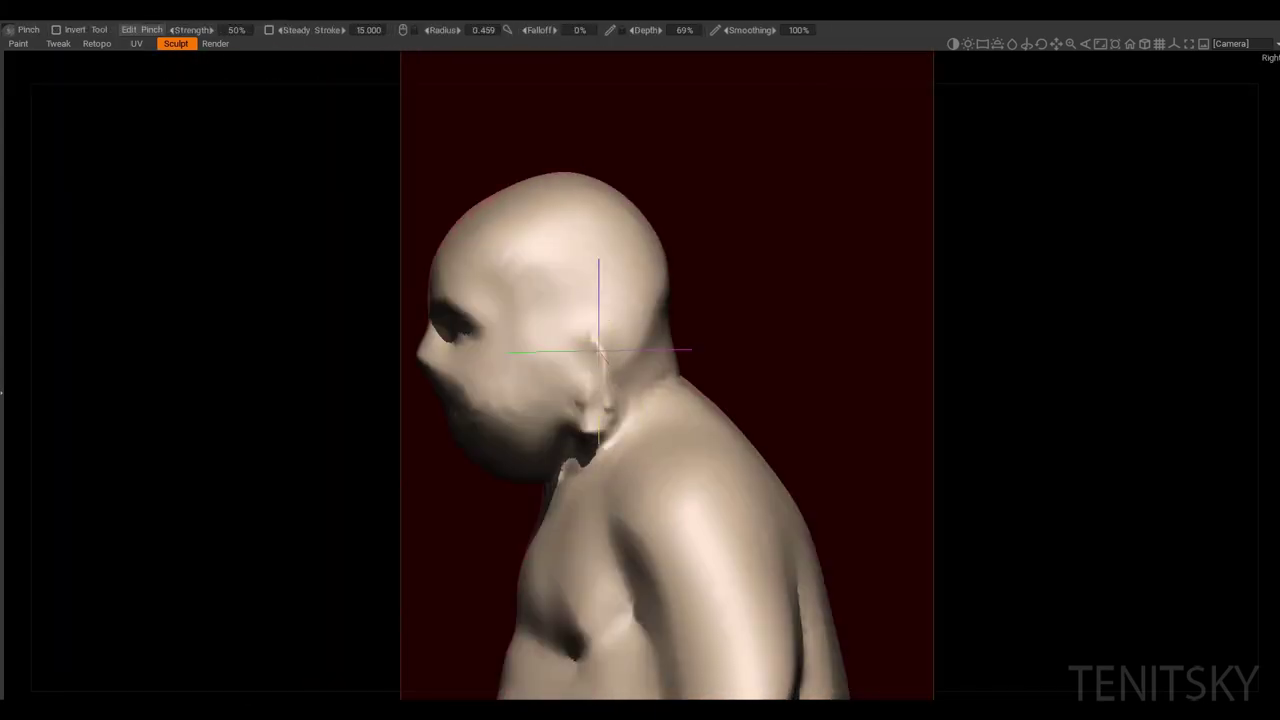
middle_click_drag(598, 352, 478, 355)
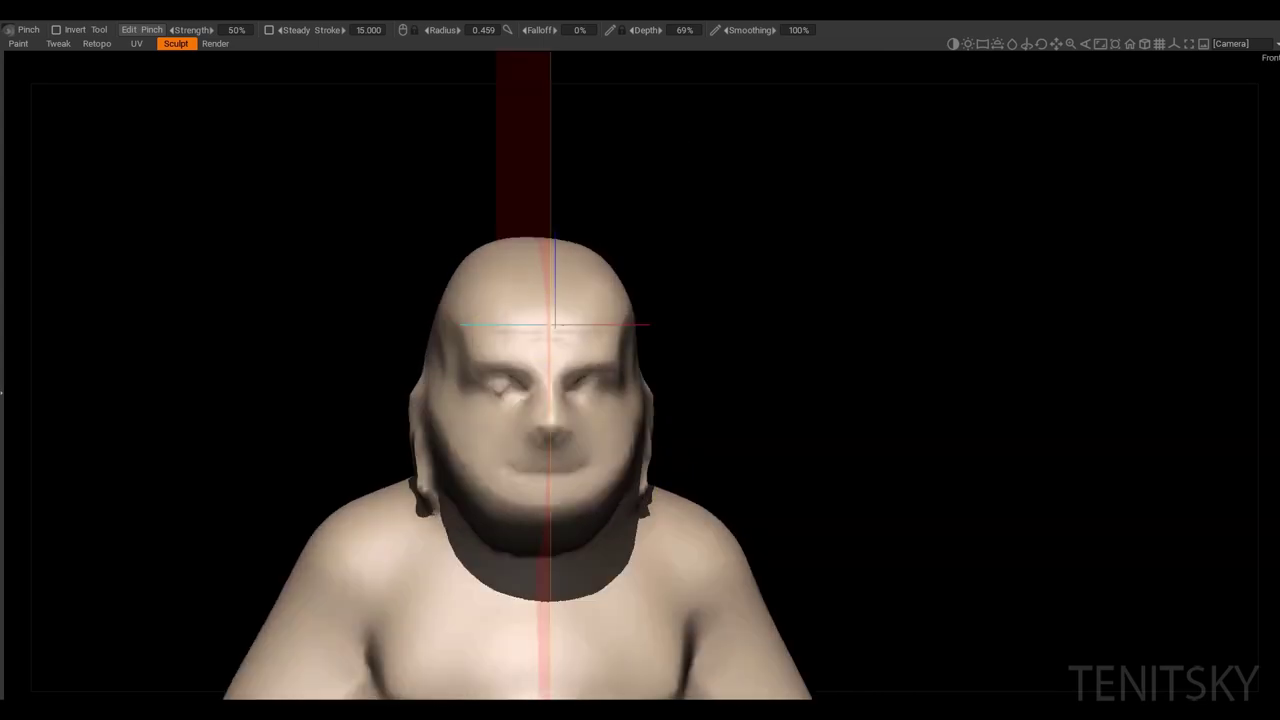
middle_click_drag(555, 325, 551, 468)
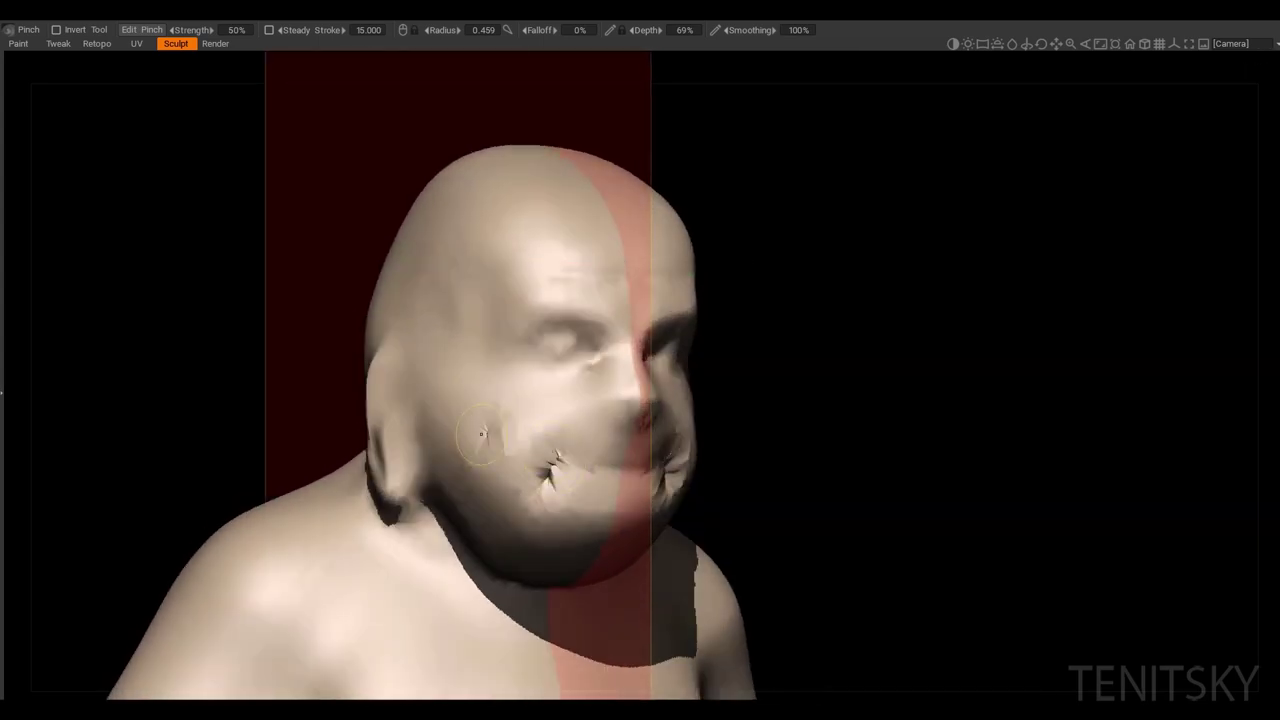
scroll(482, 433, "down", 5)
middle_click_drag(529, 400, 550, 473)
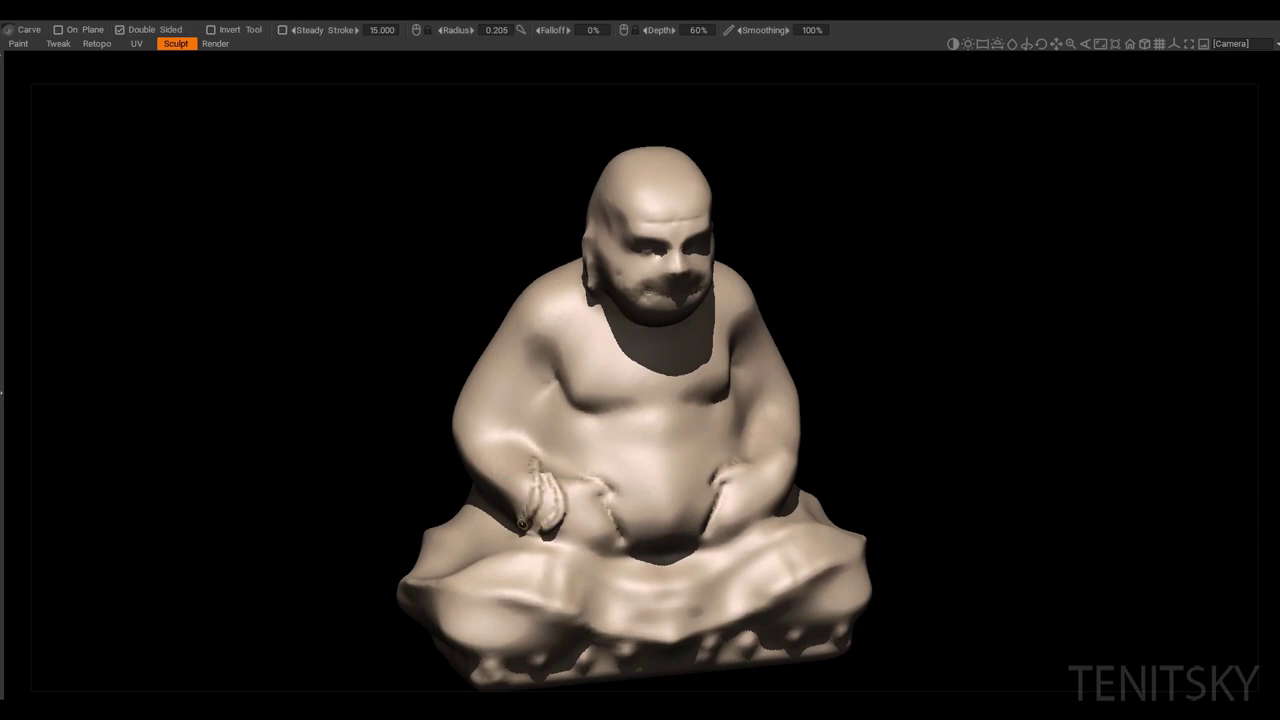
Step: Orbit around the figure's lap and crossed legs from raised left views to inspect the robe
middle_click_drag(521, 523, 548, 619)
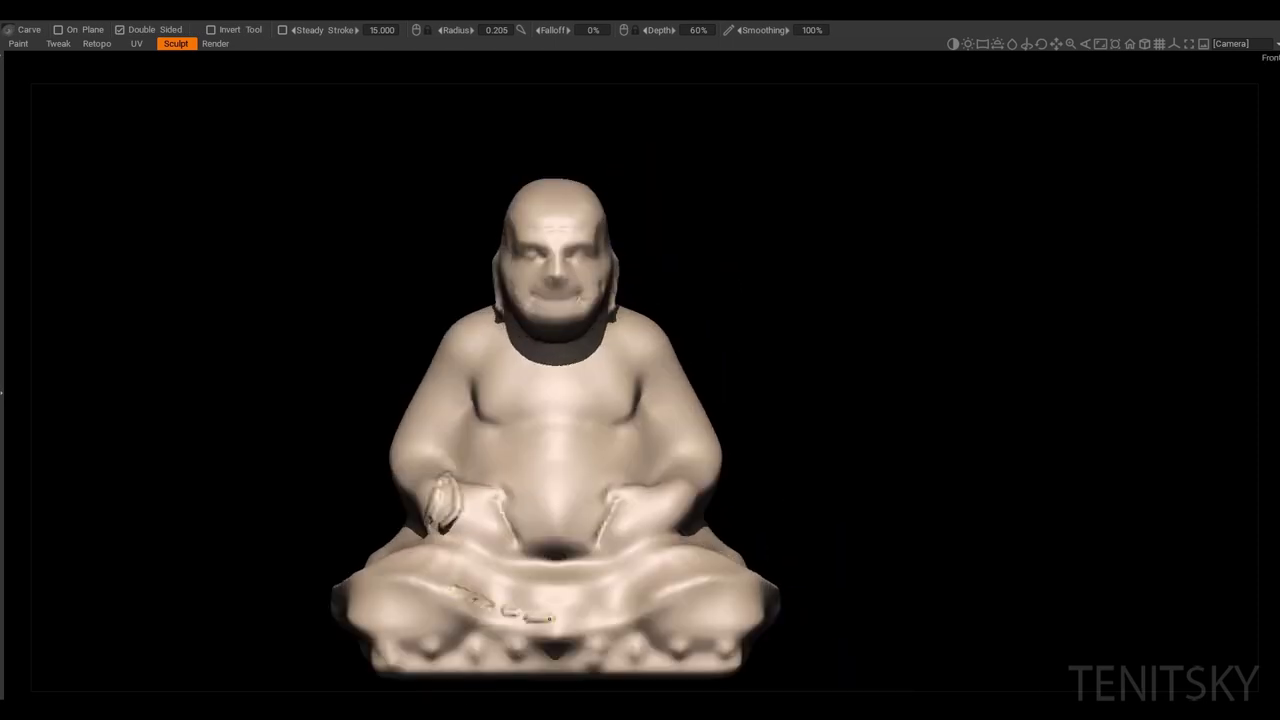
middle_click_drag(561, 554, 572, 510)
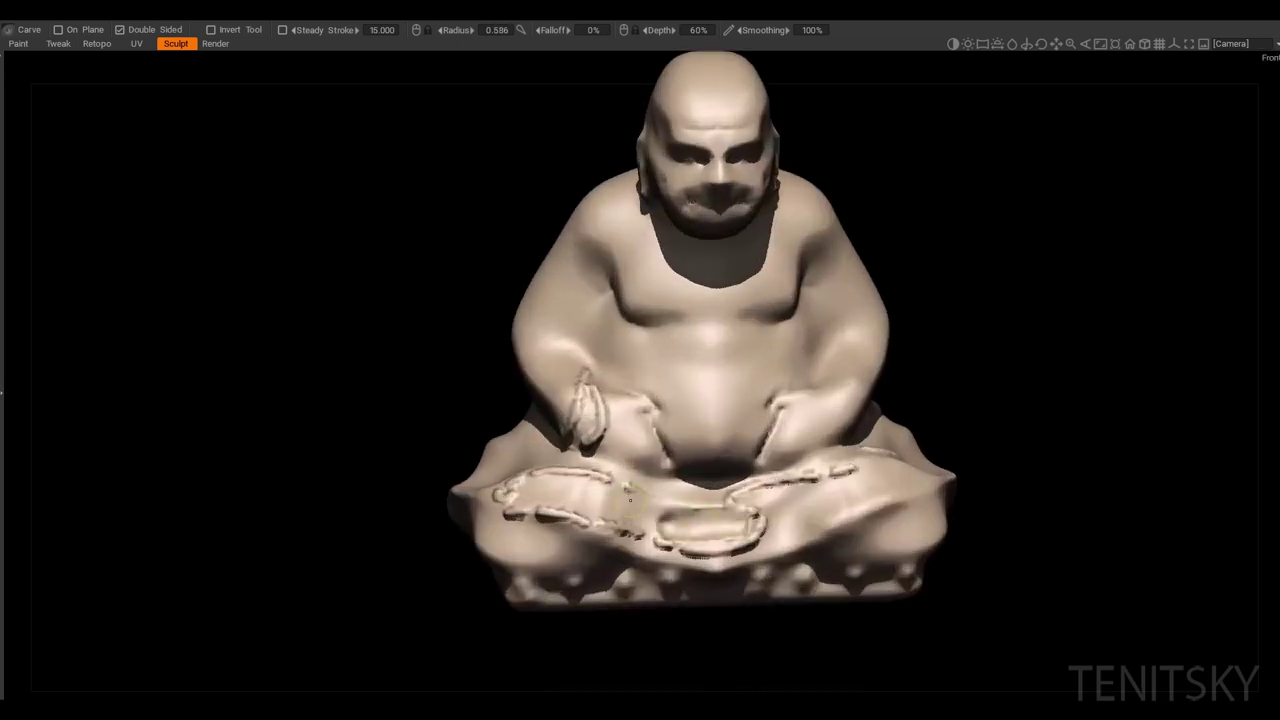
middle_click_drag(507, 515, 593, 490)
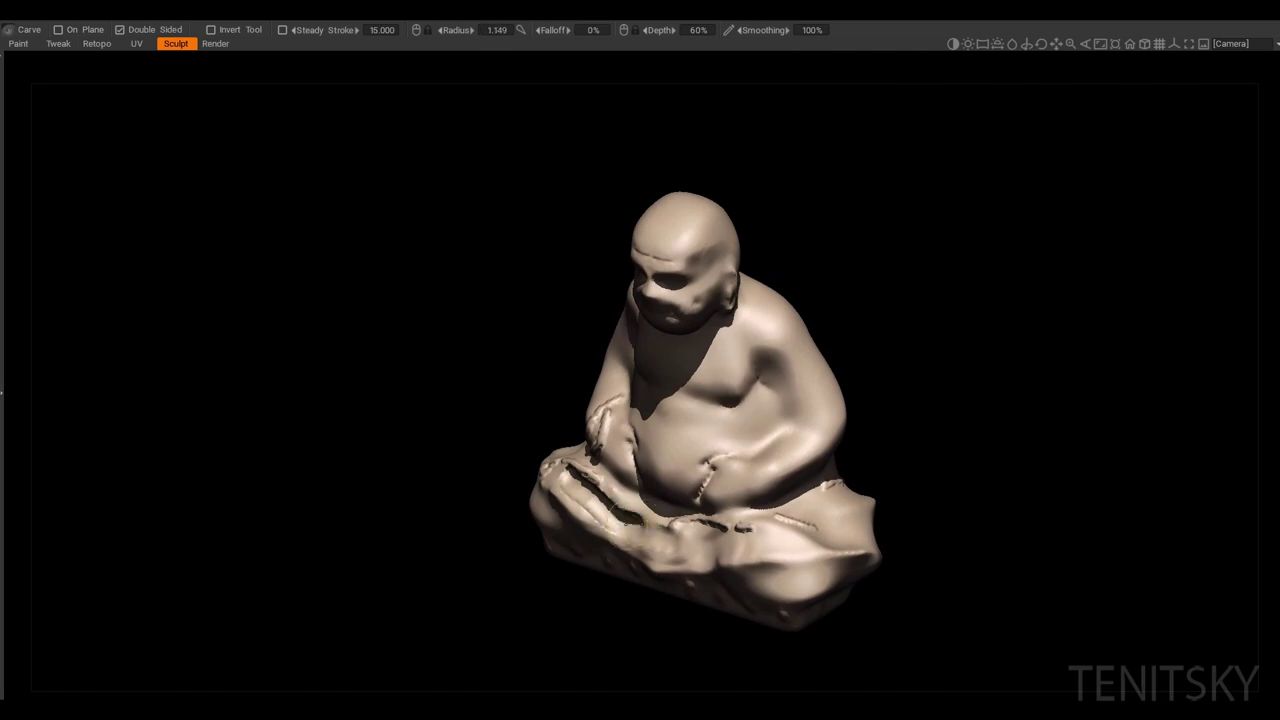
middle_click_drag(641, 538, 557, 562)
scroll(639, 492, "down", 2)
scroll(557, 562, "up", 2)
middle_click_drag(727, 582, 510, 545)
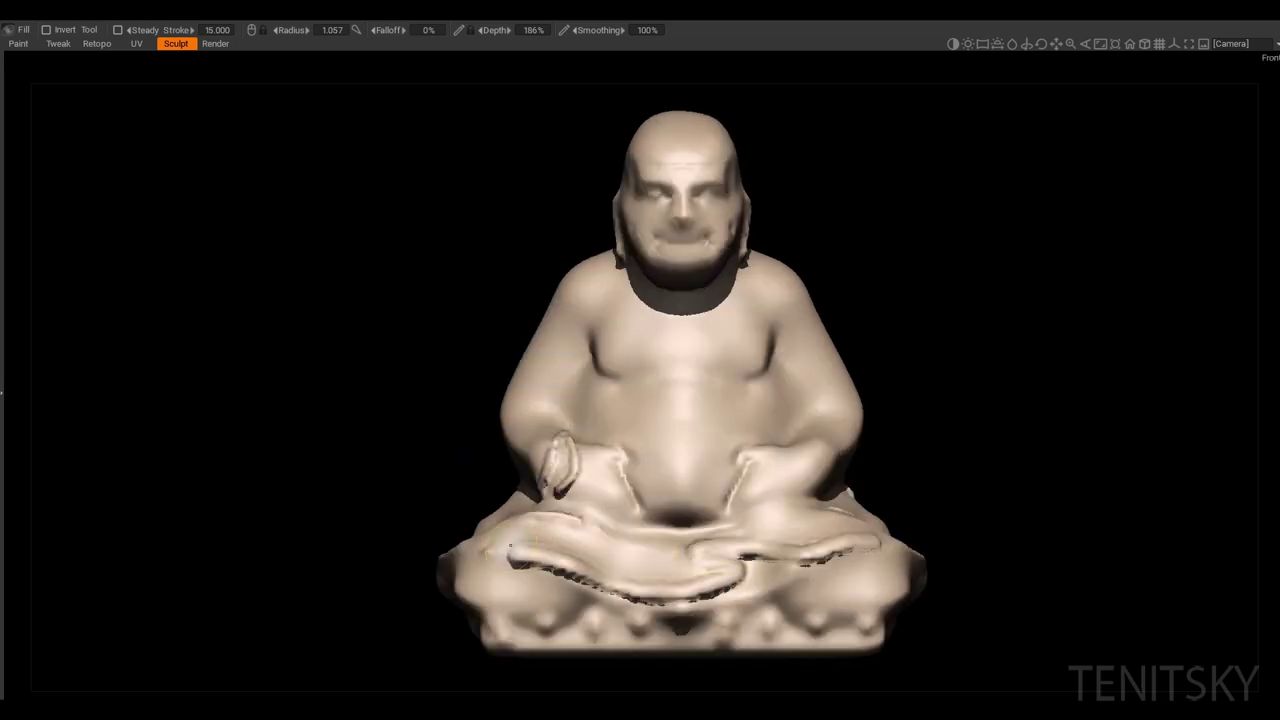
Step: Turn the statue from back to front to check the carved robe folds around the base
scroll(890, 535, "down", 5)
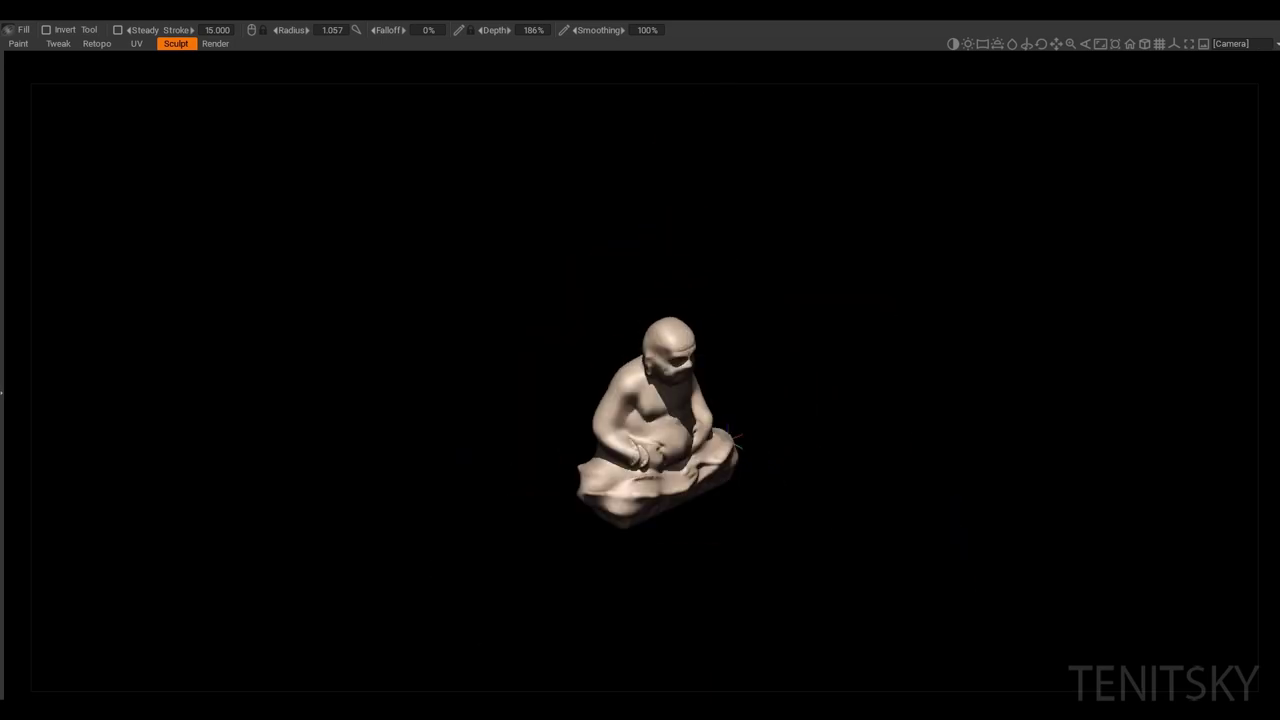
scroll(735, 439, "up", 5)
middle_click_drag(735, 439, 690, 520)
middle_click_drag(673, 563, 752, 462)
mouse_move(826, 565)
right_mouse_down()
mouse_move(985, 522)
mouse_move(961, 566)
mouse_move(965, 596)
right_mouse_up()
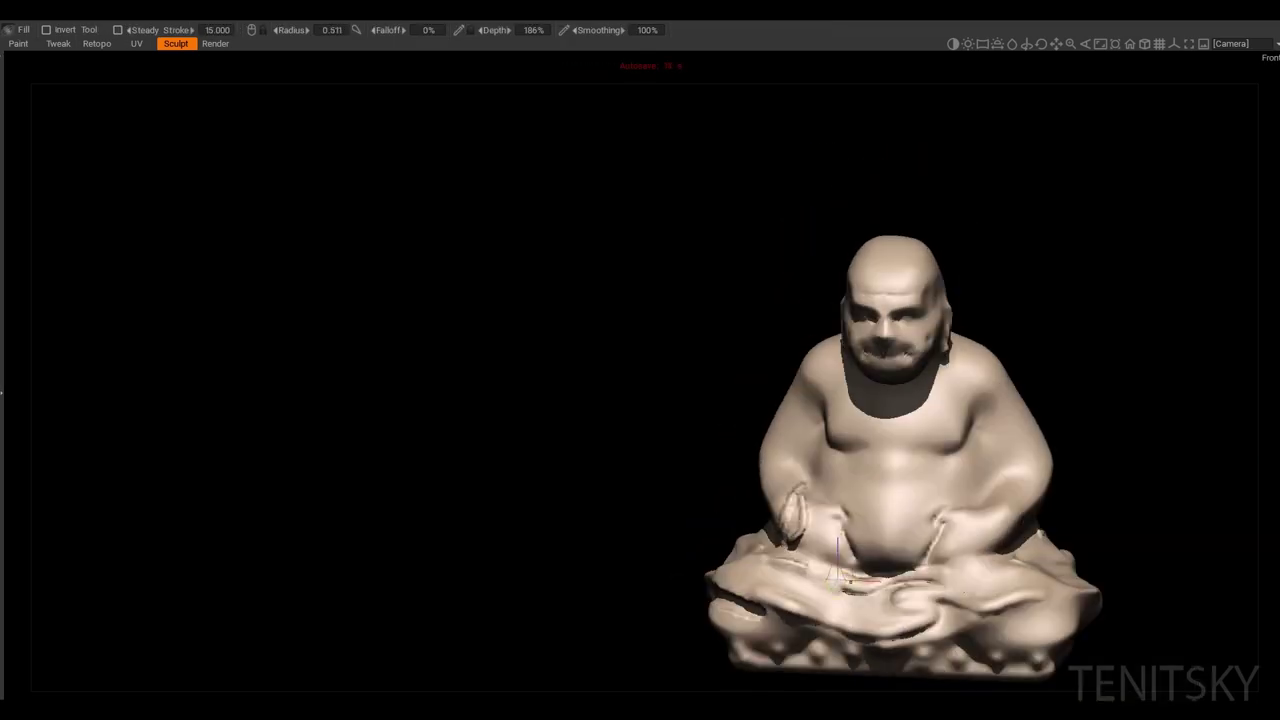
right_click_drag(842, 590, 643, 572)
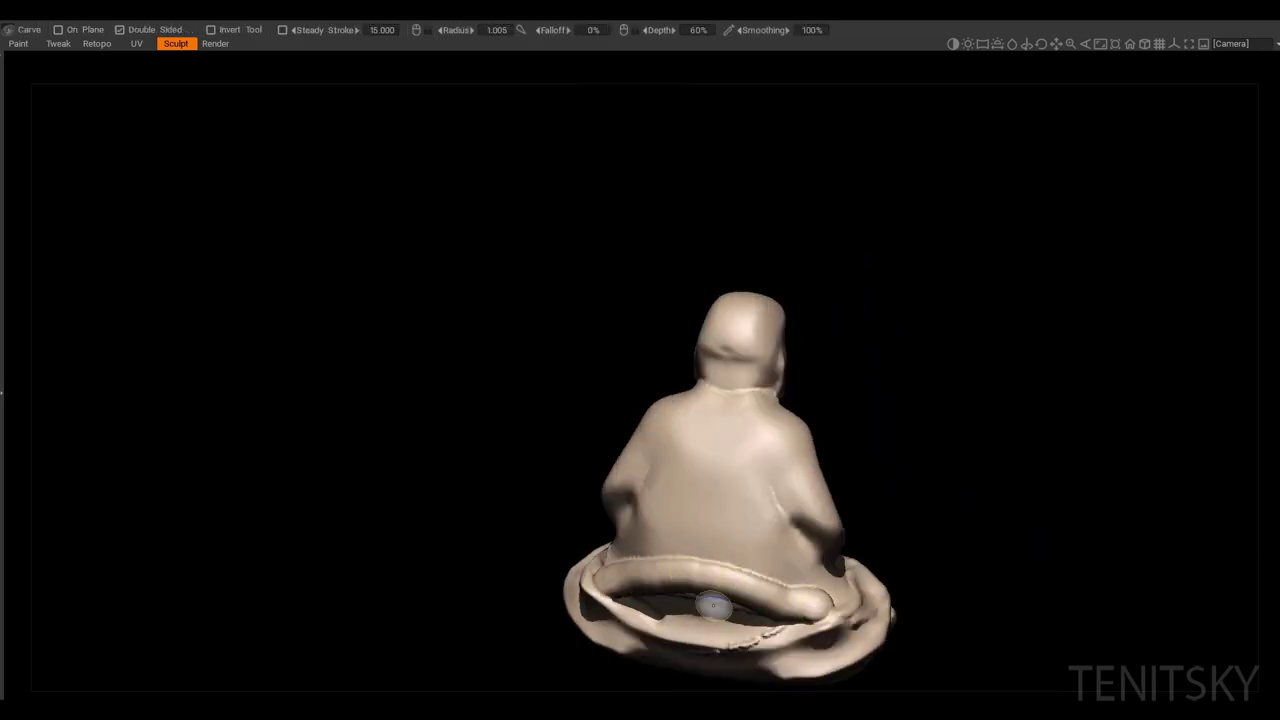
Step: Fill and pinch robe-fold creases around the back of the Buddha's base, then zoom out
right_click_drag(770, 594, 695, 595)
key("space")
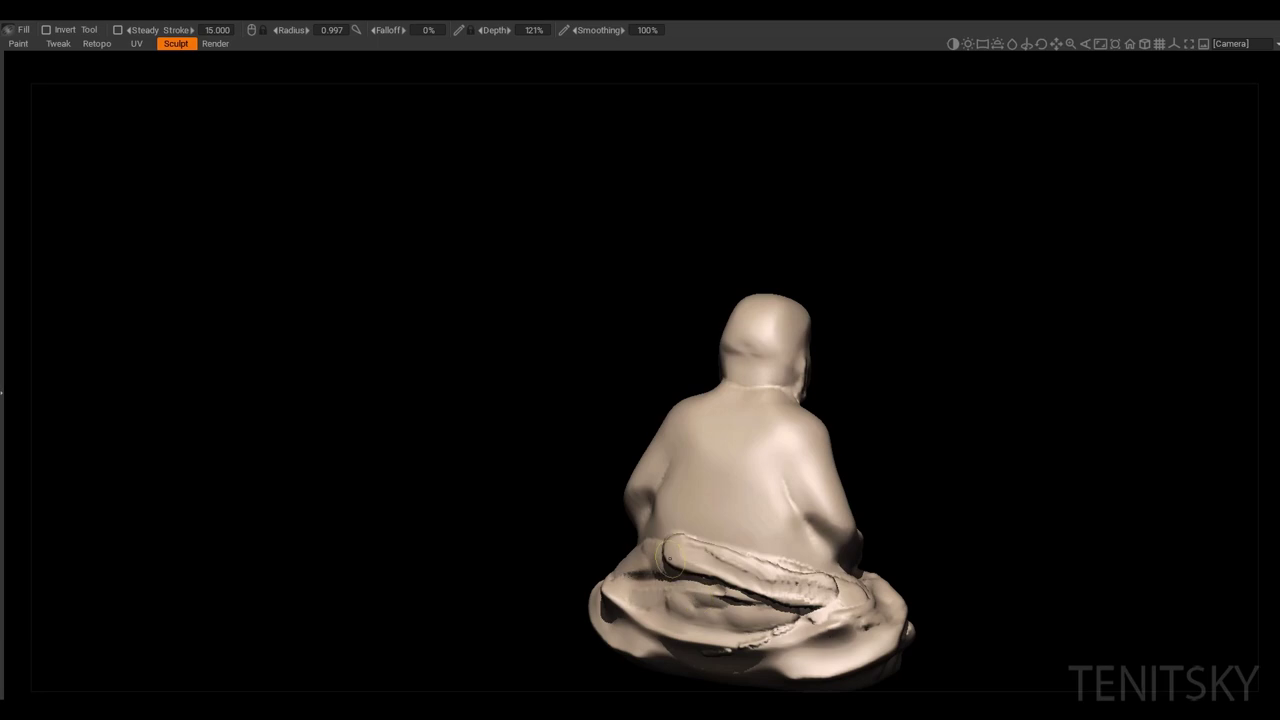
right_click_drag(670, 548, 716, 611)
key("space")
key("space")
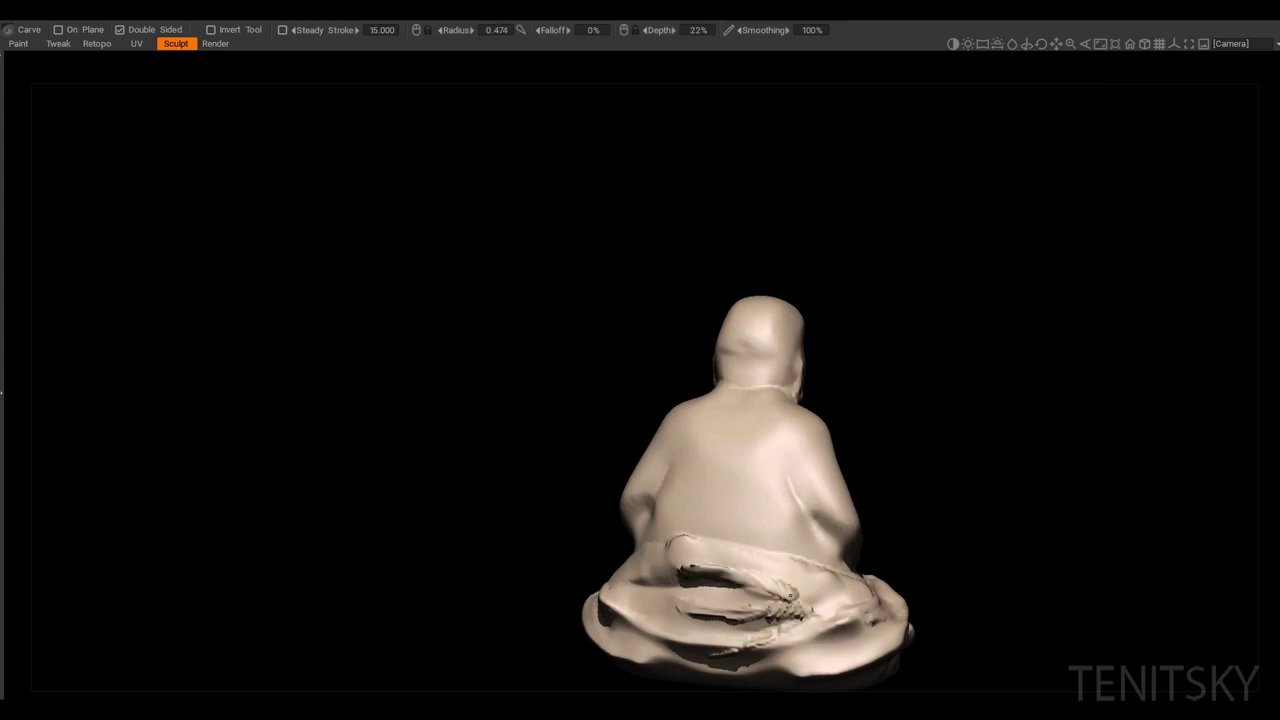
right_click_drag(790, 594, 657, 629)
right_click_drag(660, 585, 720, 520)
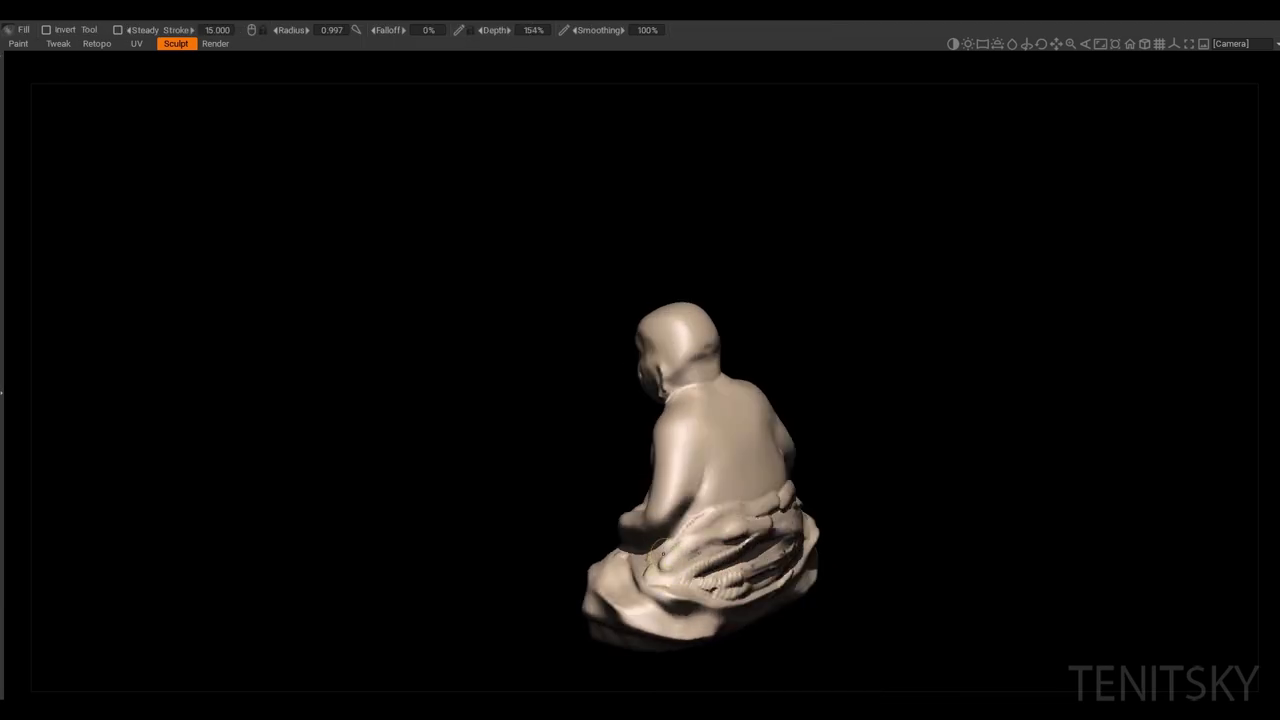
right_click_drag(662, 553, 681, 503)
right_click_drag(697, 617, 688, 574)
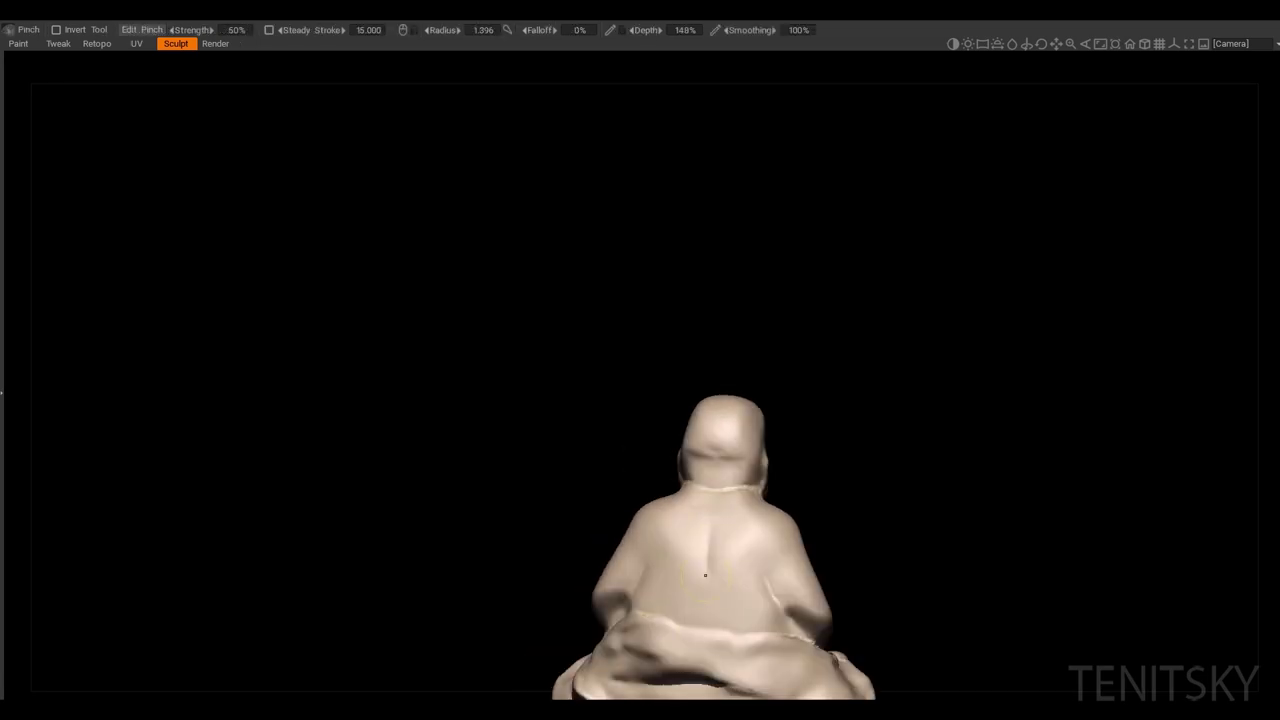
right_click_drag(669, 511, 716, 547)
scroll(714, 593, "up", 5)
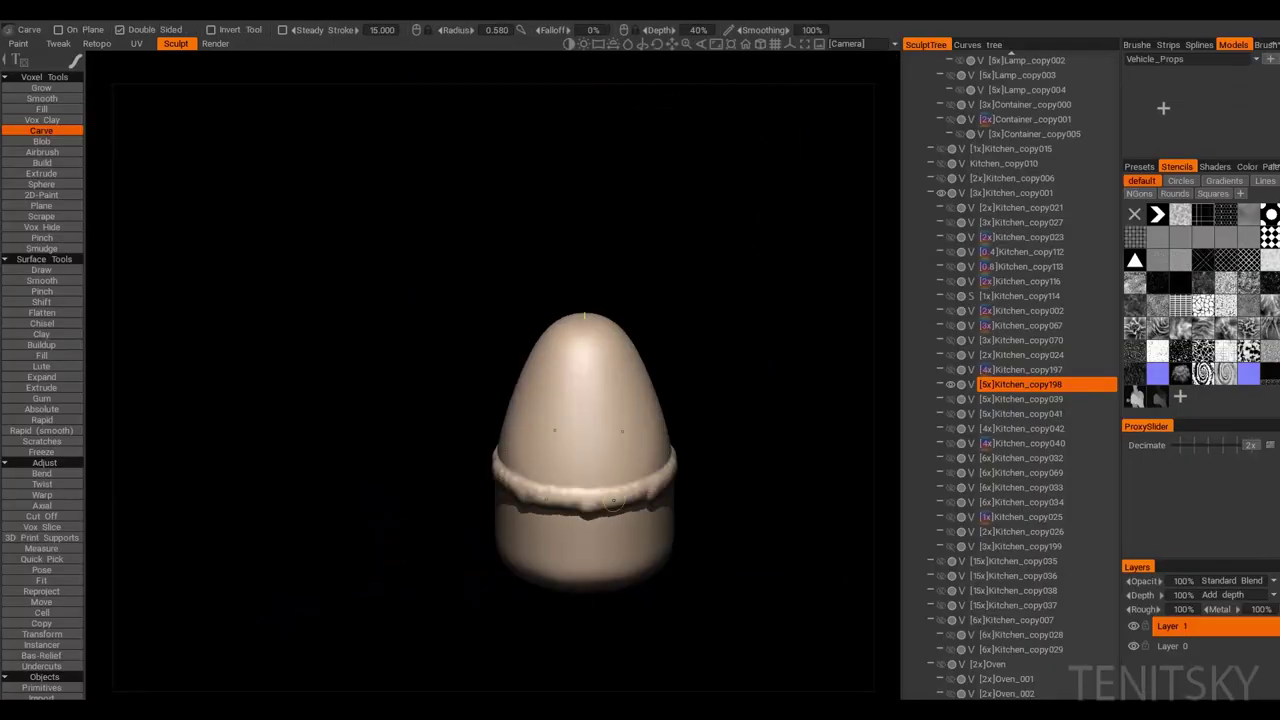
Step: Raise a bumpy ring around the egg's lower band and carve into the bulb
left_click_drag(625, 490, 716, 510)
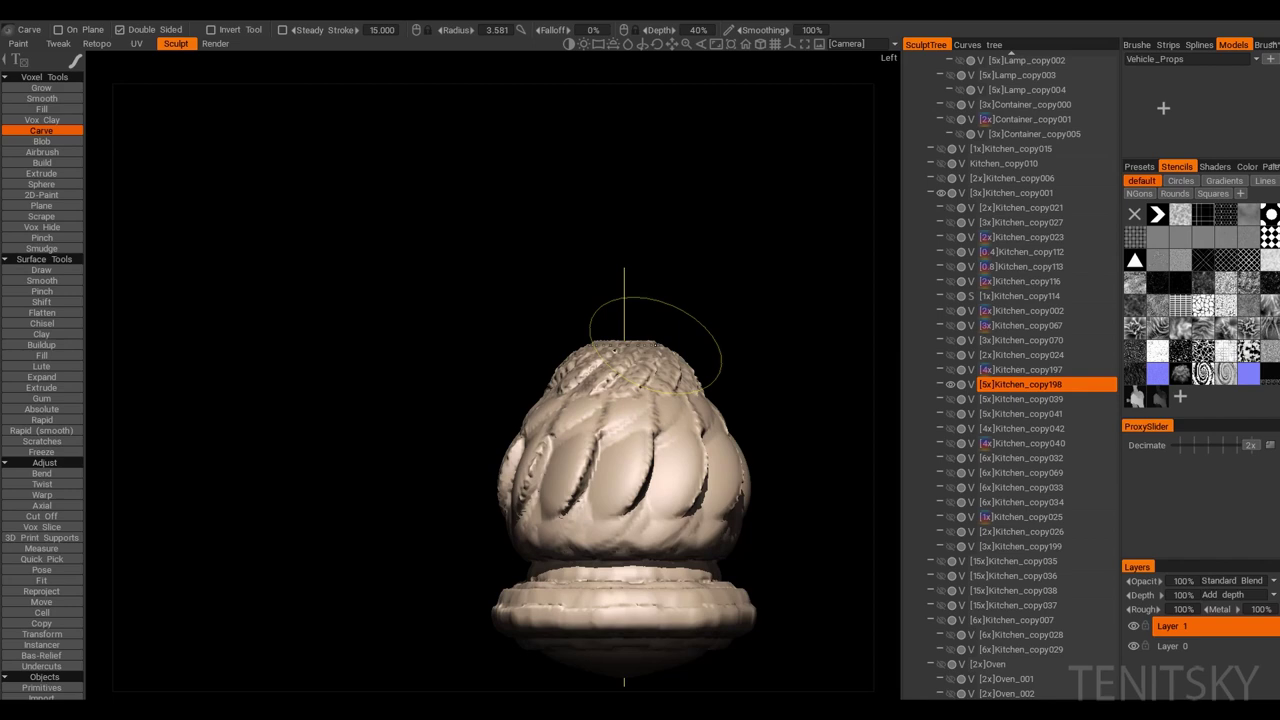
middle_click_drag(655, 345, 586, 343)
left_click(41, 601)
key("c")
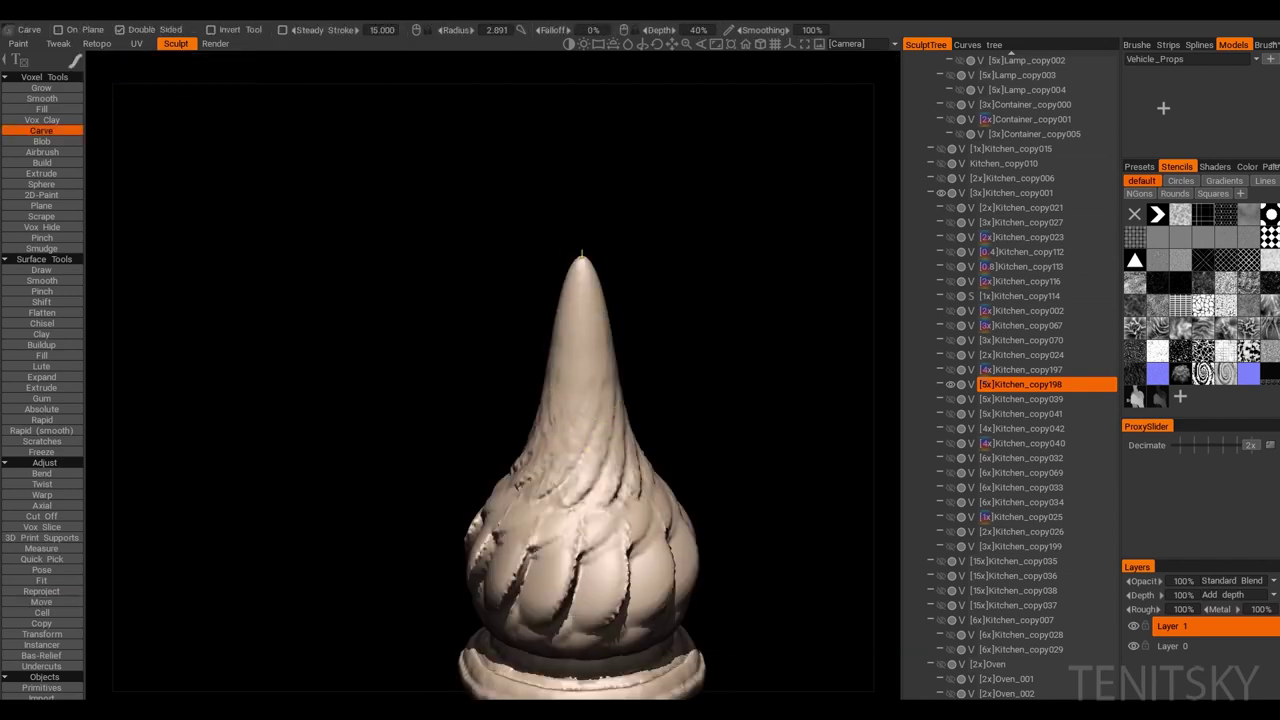
scroll(605, 371, "up", 3)
mouse_move(567, 478)
middle_mouse_down()
mouse_move(558, 508)
mouse_move(640, 483)
mouse_move(592, 497)
mouse_move(590, 470)
mouse_move(570, 465)
middle_mouse_up()
Step: Push the egg with the Move brush into a fluted onion dome with a pointed spire
scroll(640, 483, "down", 1)
scroll(592, 497, "up", 2)
scroll(570, 465, "down", 3)
scroll(570, 410, "up", 2)
key("m")
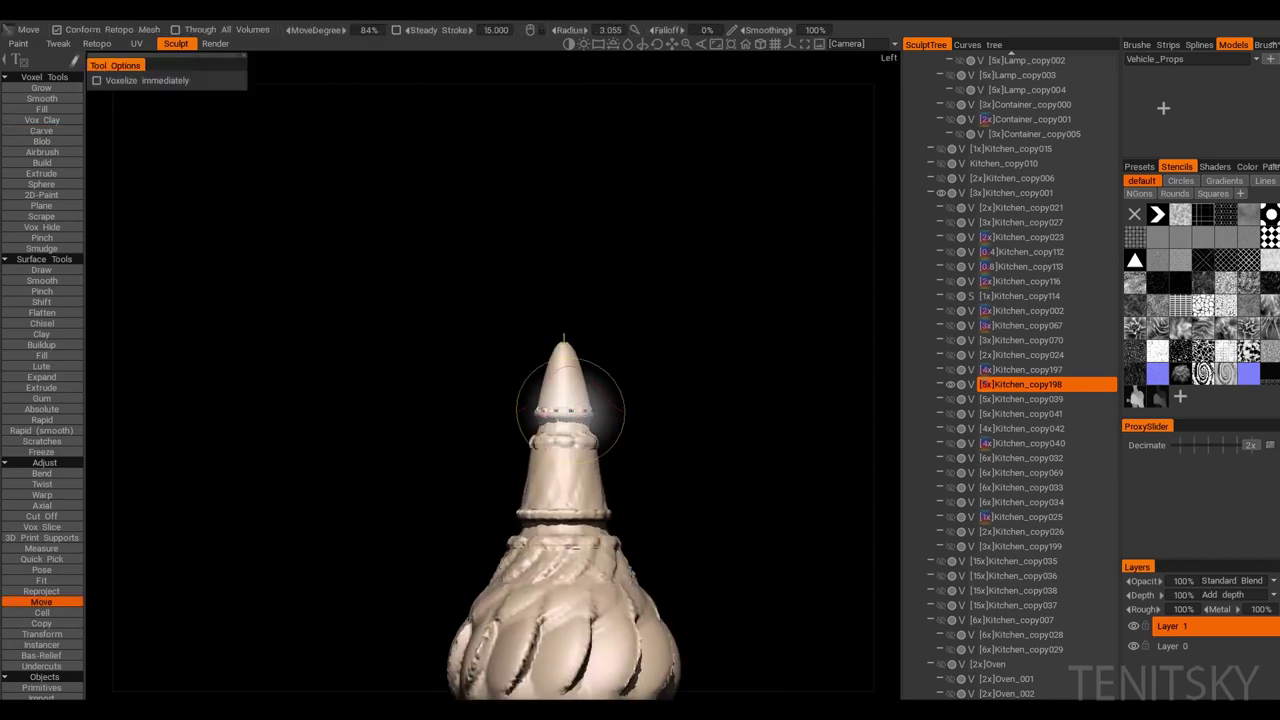
mouse_move(570, 410)
middle_mouse_down()
mouse_move(549, 394)
mouse_move(537, 451)
middle_mouse_up()
scroll(537, 440, "down", 3)
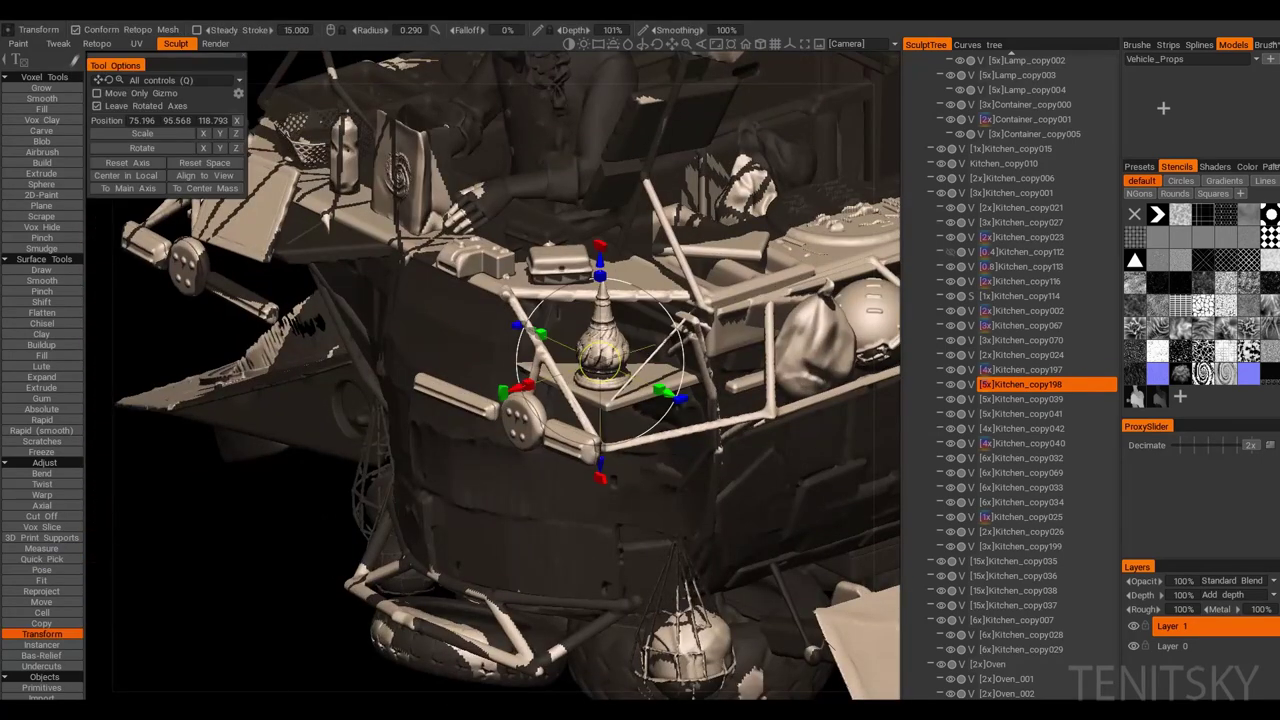
key("ctrl+d")
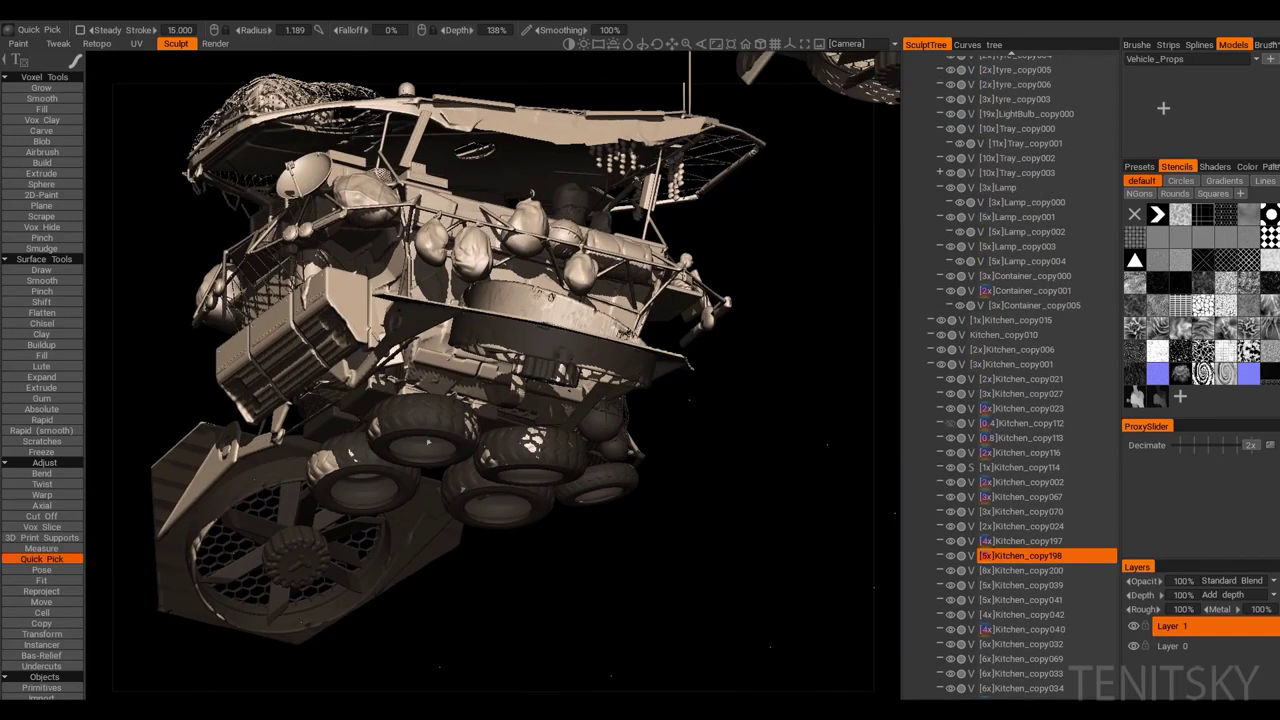
left_click(428, 441)
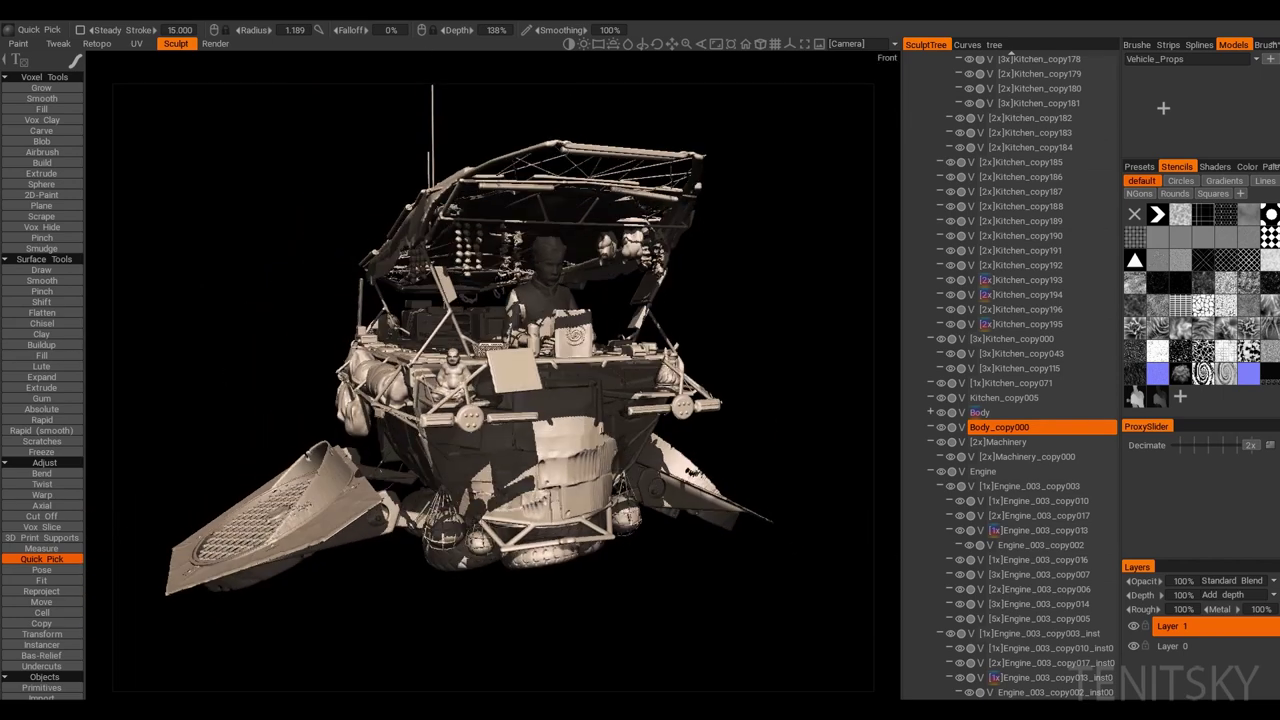
left_click(215, 43)
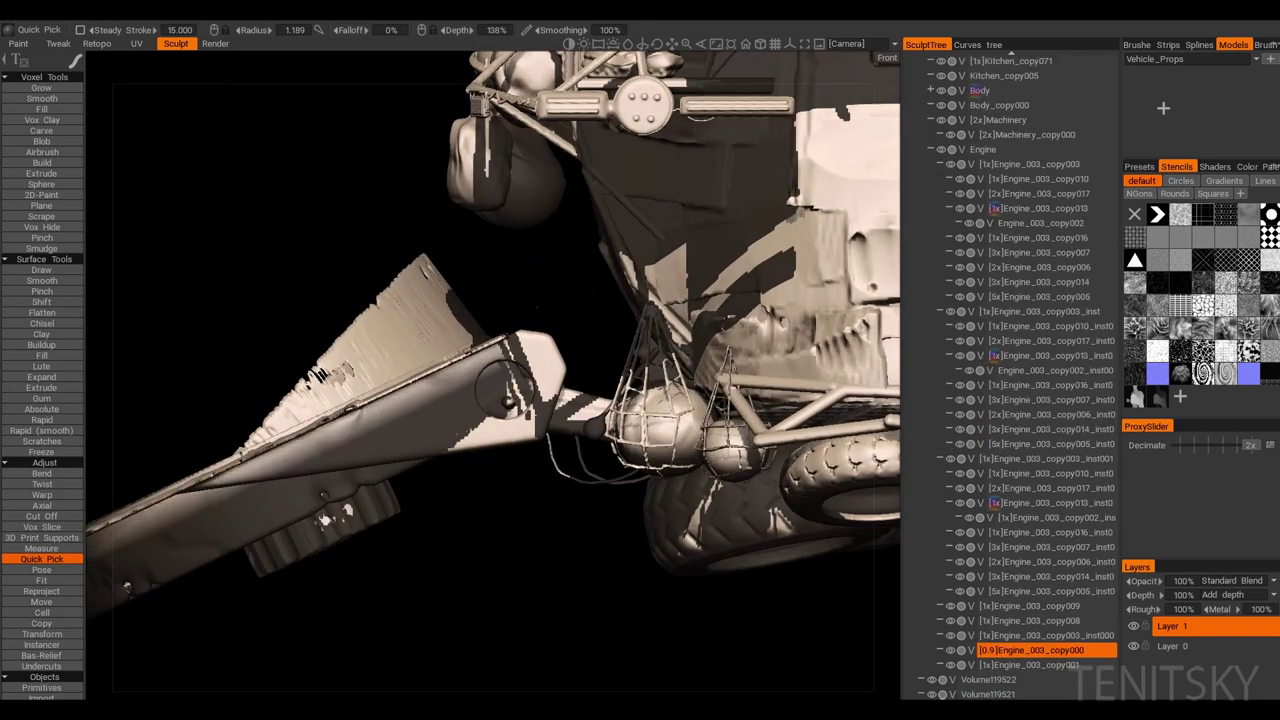
key("space")
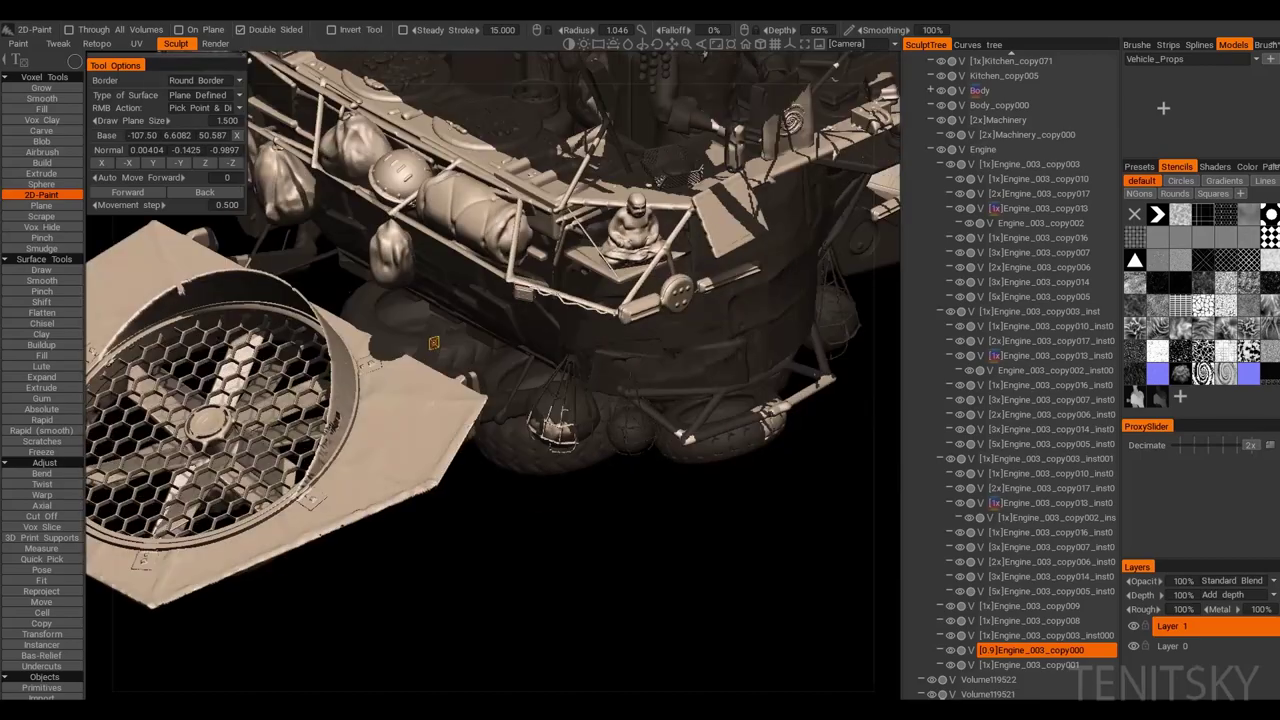
left_click(1020, 384)
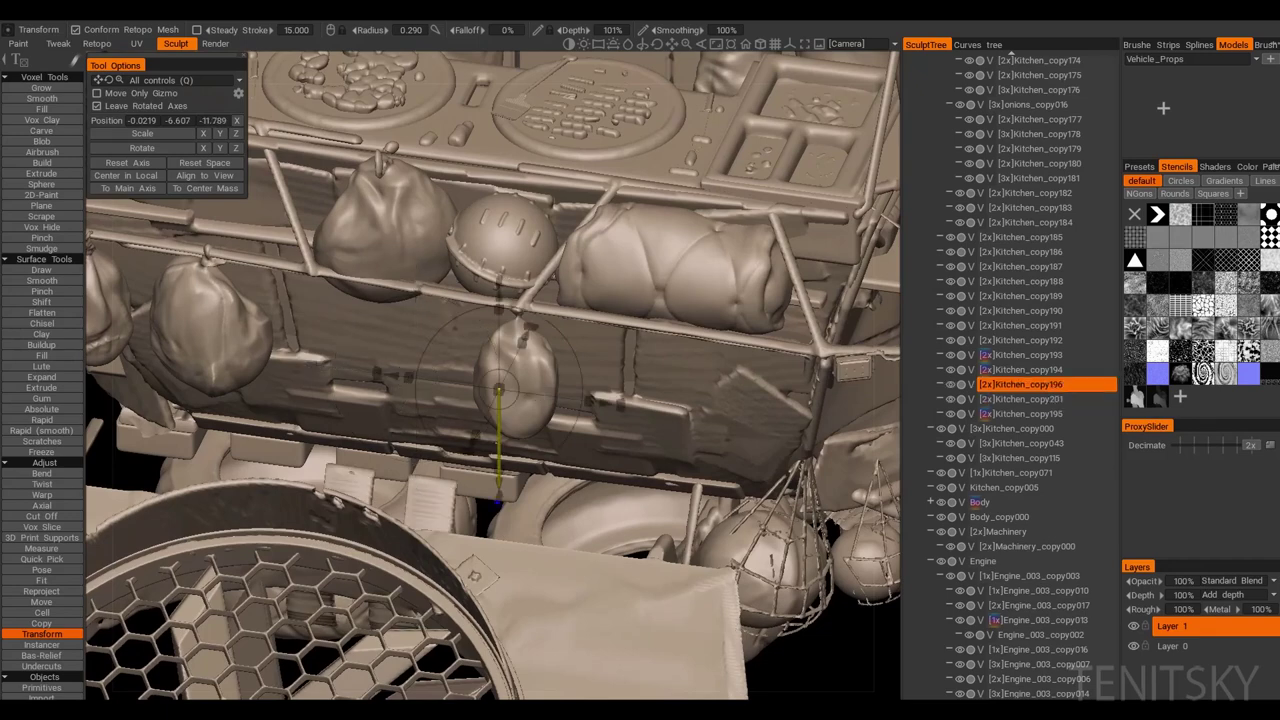
left_click(1020, 399)
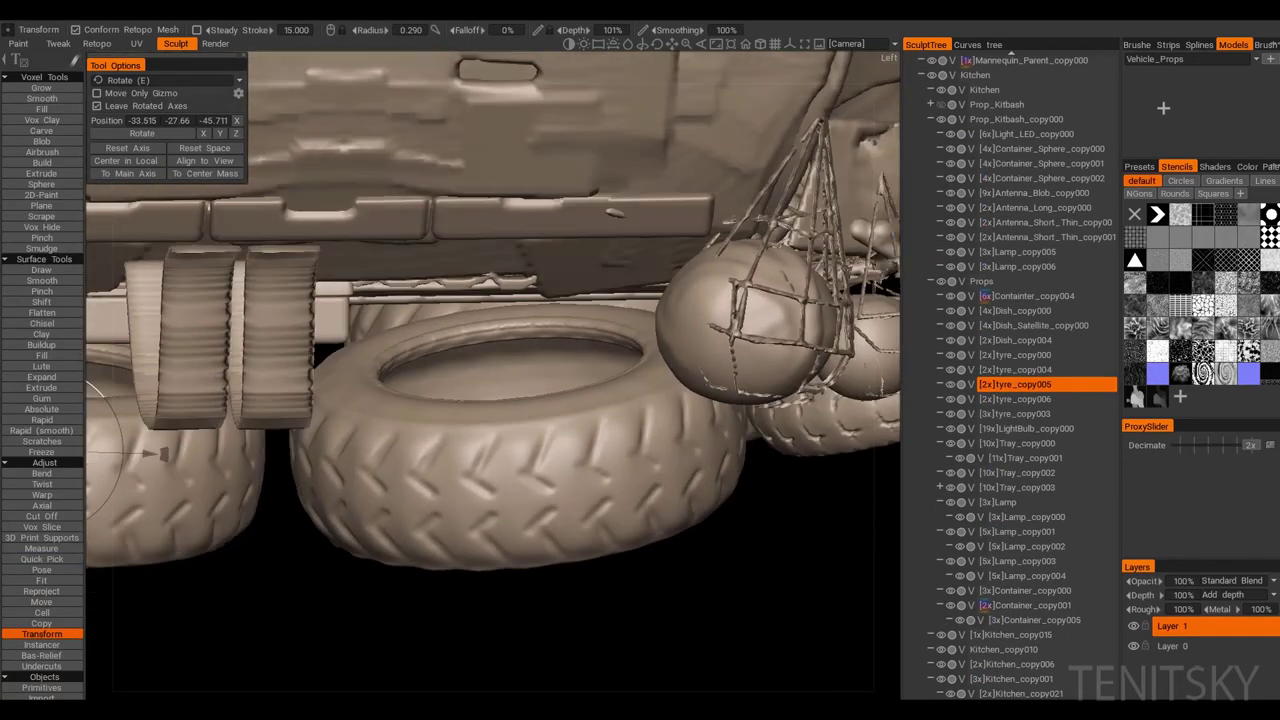
left_click(748, 320)
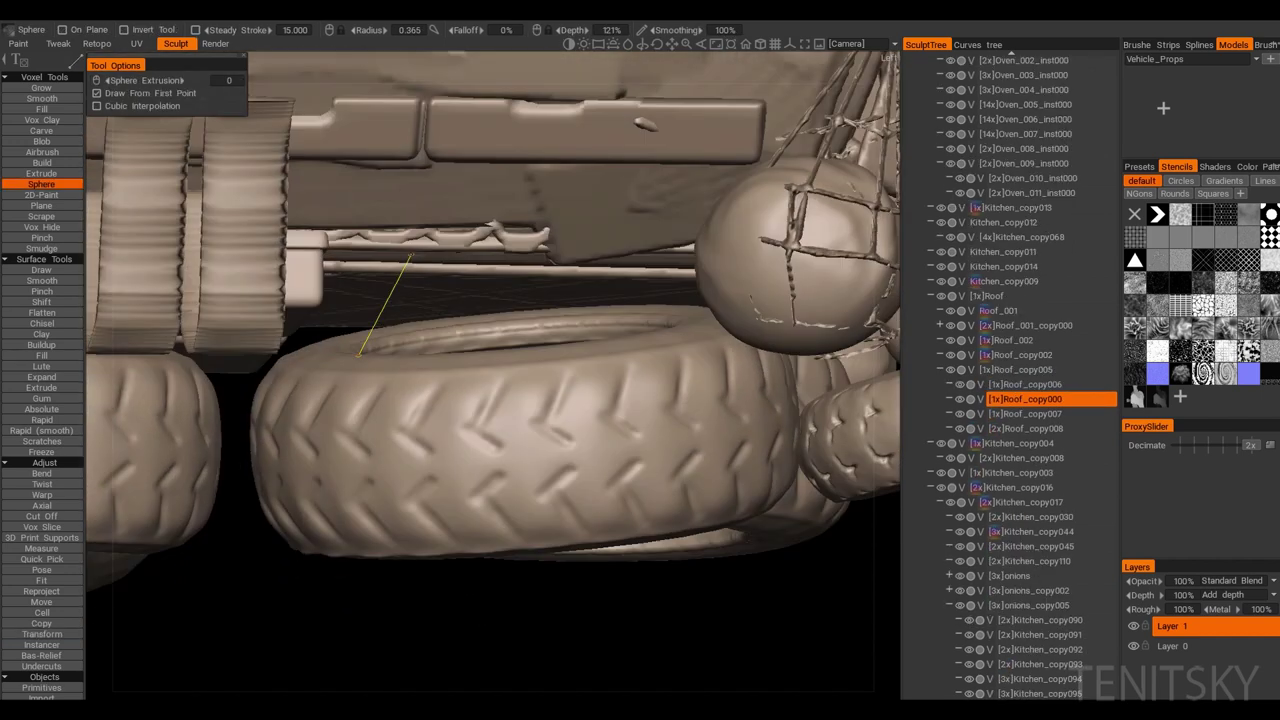
Step: Draw two thin Sphere rods across the tyre opening like spokes
left_click_drag(407, 275, 380, 410)
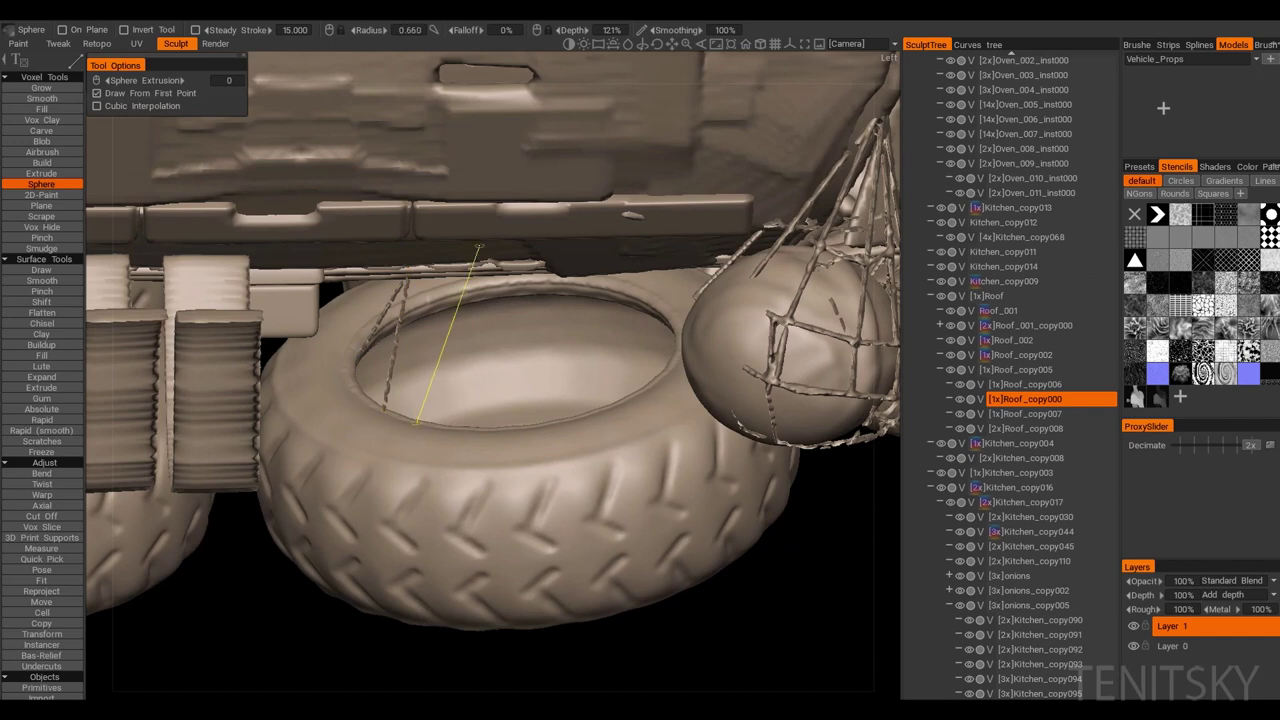
mouse_move(578, 305)
left_mouse_down()
mouse_move(652, 376)
mouse_move(512, 344)
mouse_move(600, 378)
mouse_move(667, 378)
left_mouse_up()
scroll(490, 370, "down", 8)
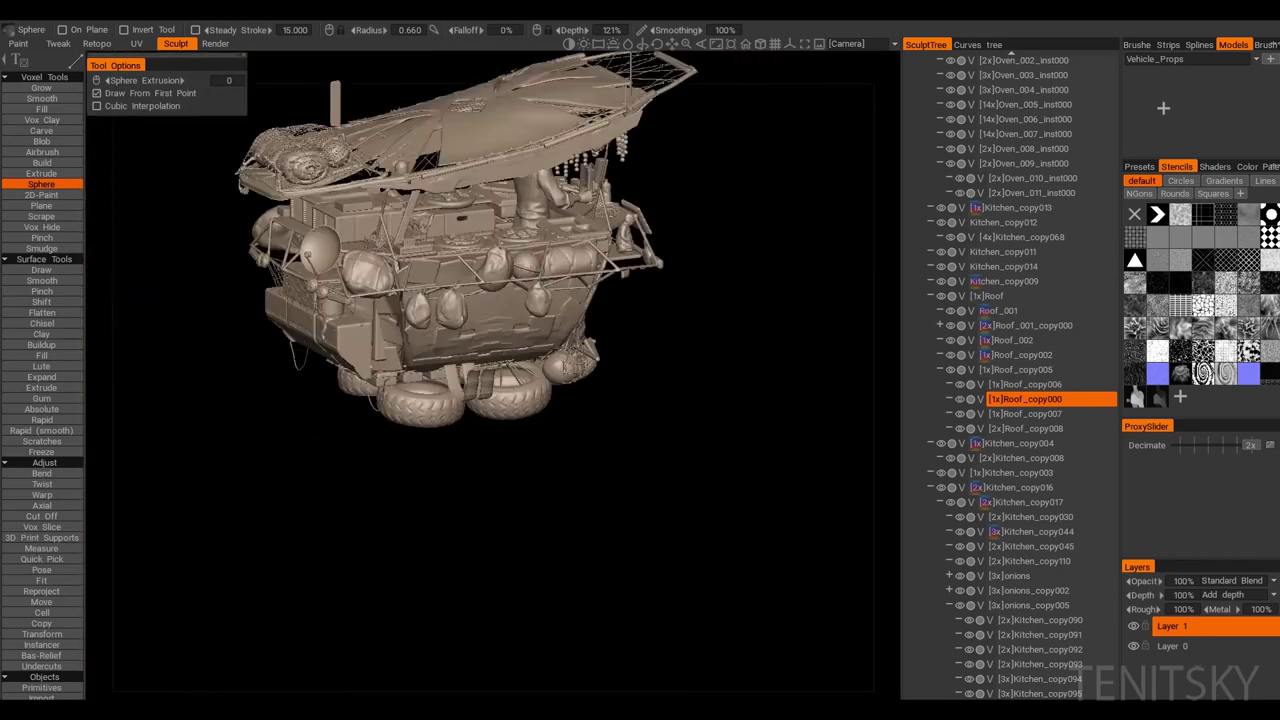
scroll(490, 370, "up", 8)
scroll(467, 352, "down", 6)
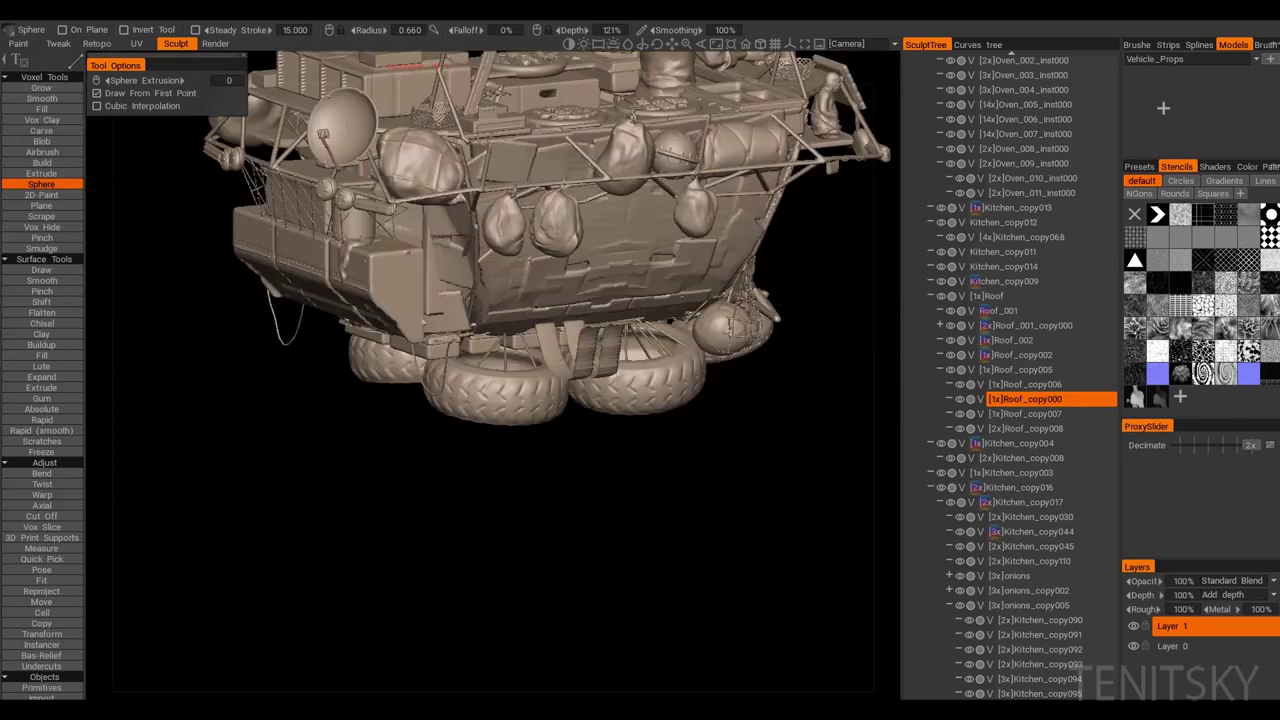
Step: Inspect the tyres from below and behind, then apply a Geometry menu command
left_click_drag(467, 352, 560, 400, "alt")
scroll(657, 459, "up", 8)
scroll(628, 365, "up", 3)
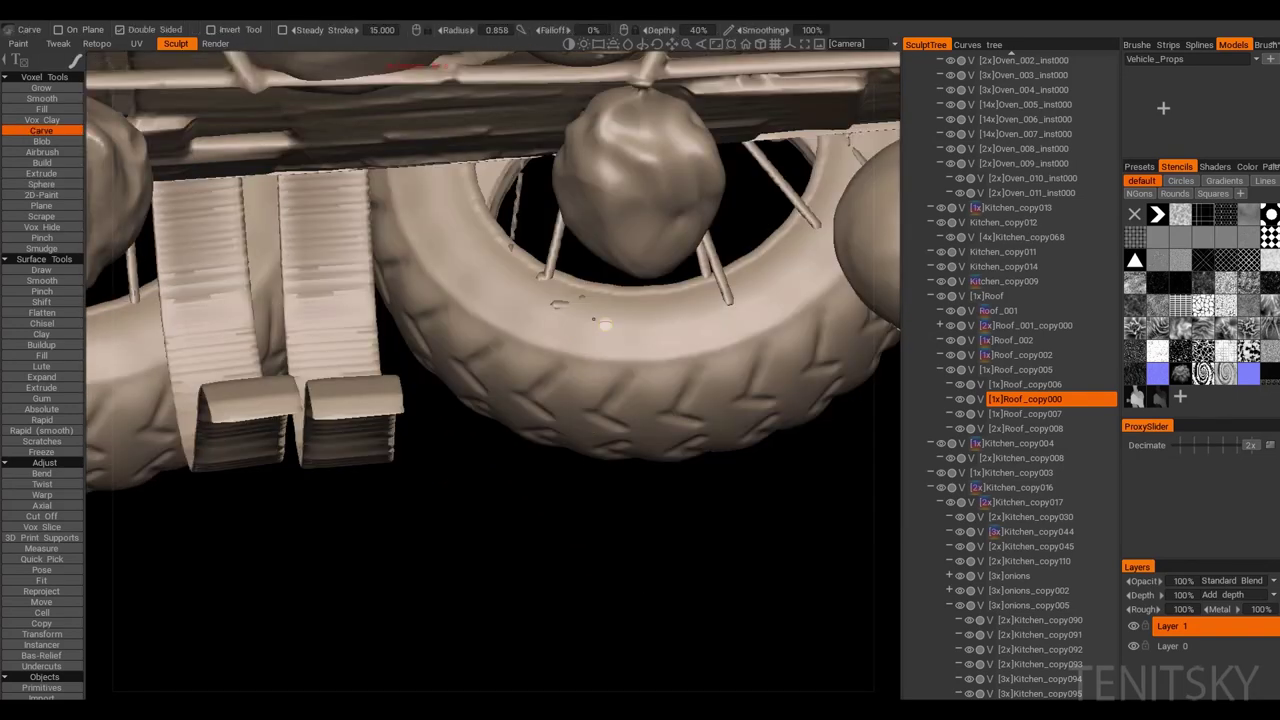
scroll(576, 341, "down", 4)
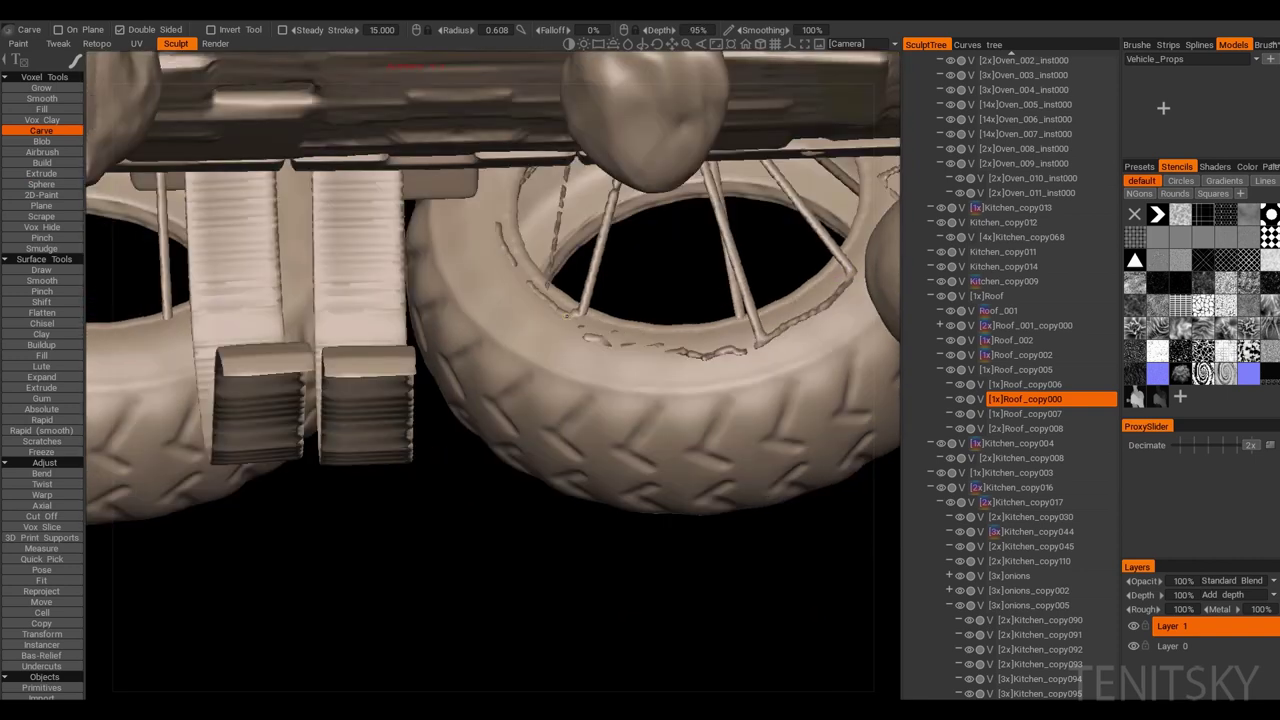
left_click_drag(576, 341, 420, 400, "alt")
scroll(520, 300, "up", 5)
scroll(486, 452, "down", 4)
scroll(420, 400, "up", 4)
key("ctrl+KP_1")
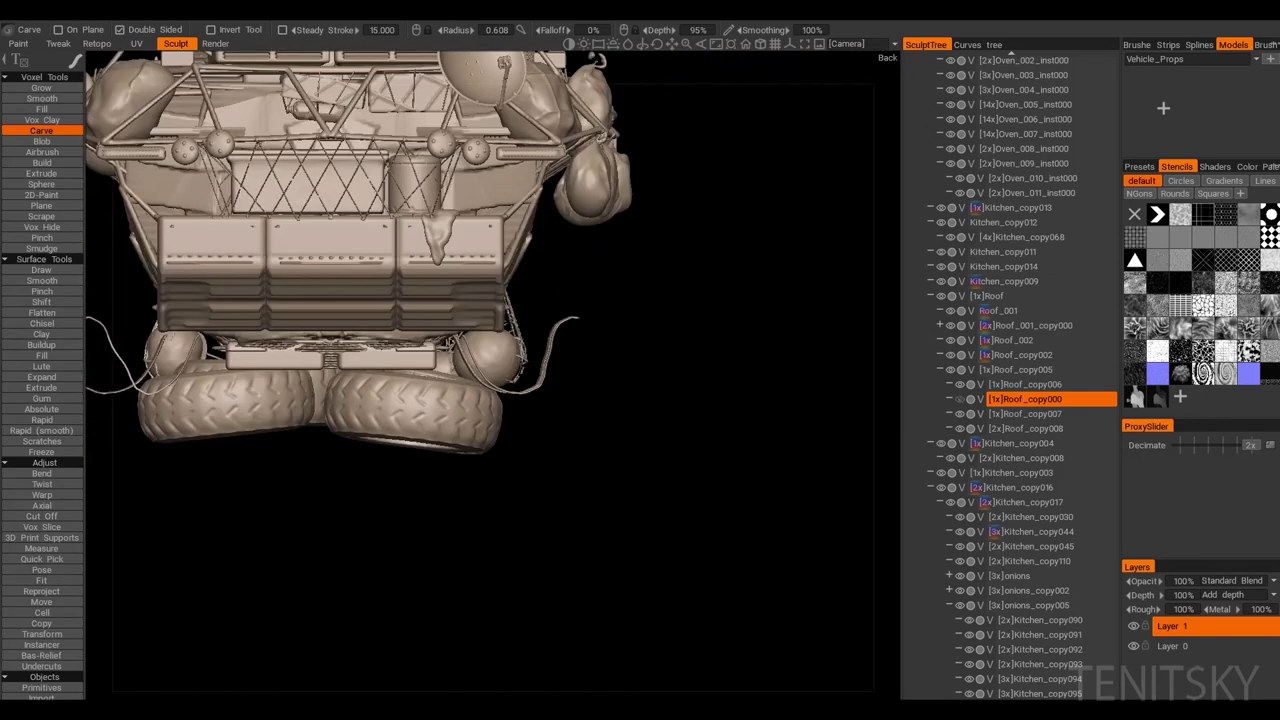
key("s")
left_click(142, 31)
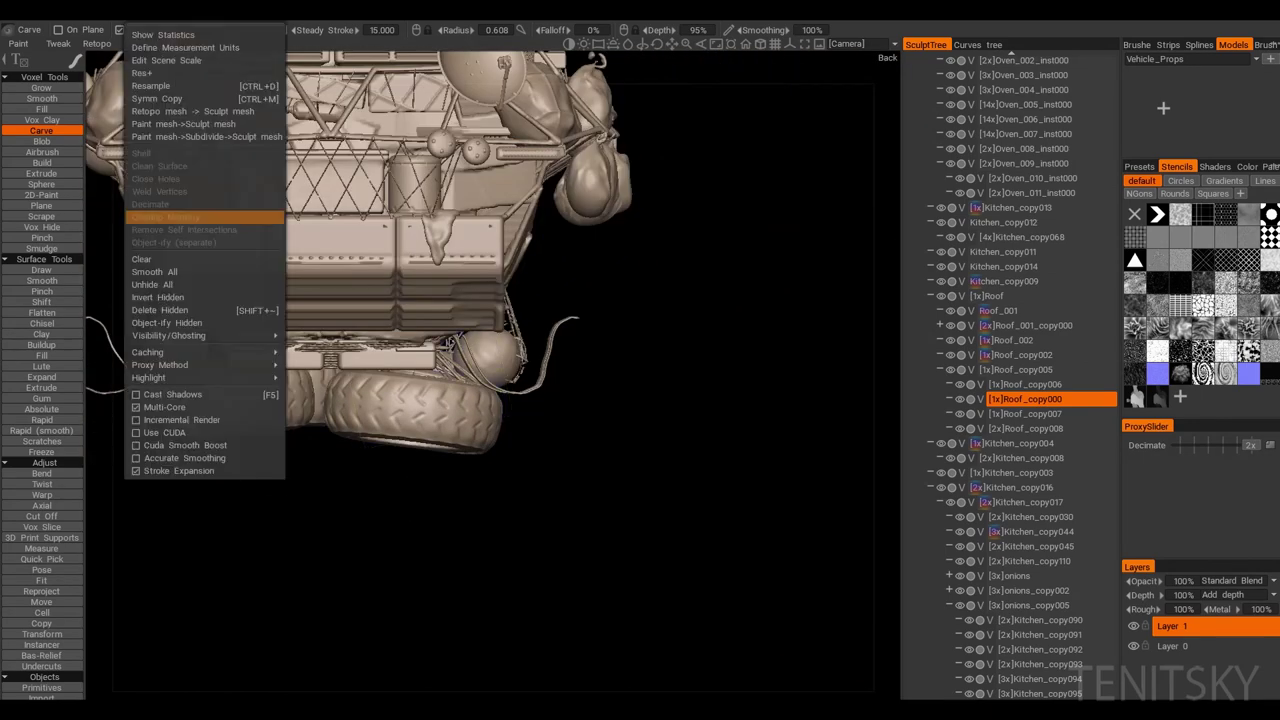
left_click(200, 100)
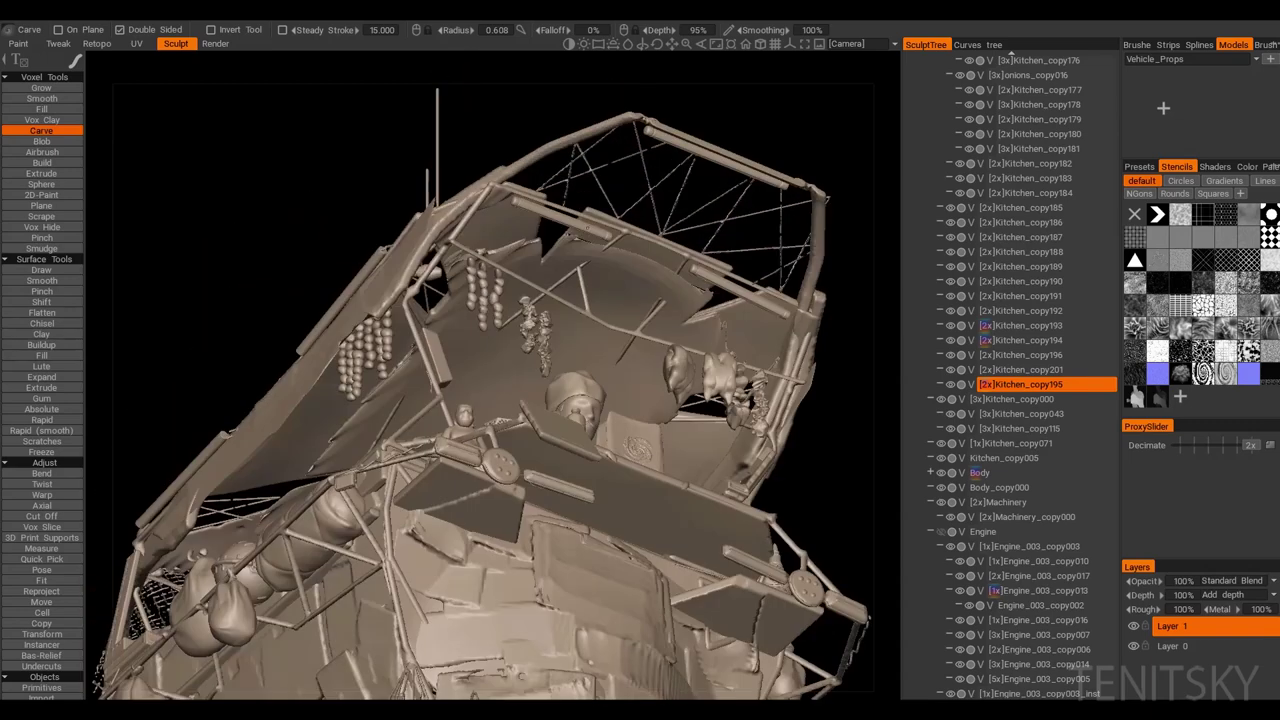
Step: Delete and restore the lamp copy, then duplicate the lamp in front view
key("Delete")
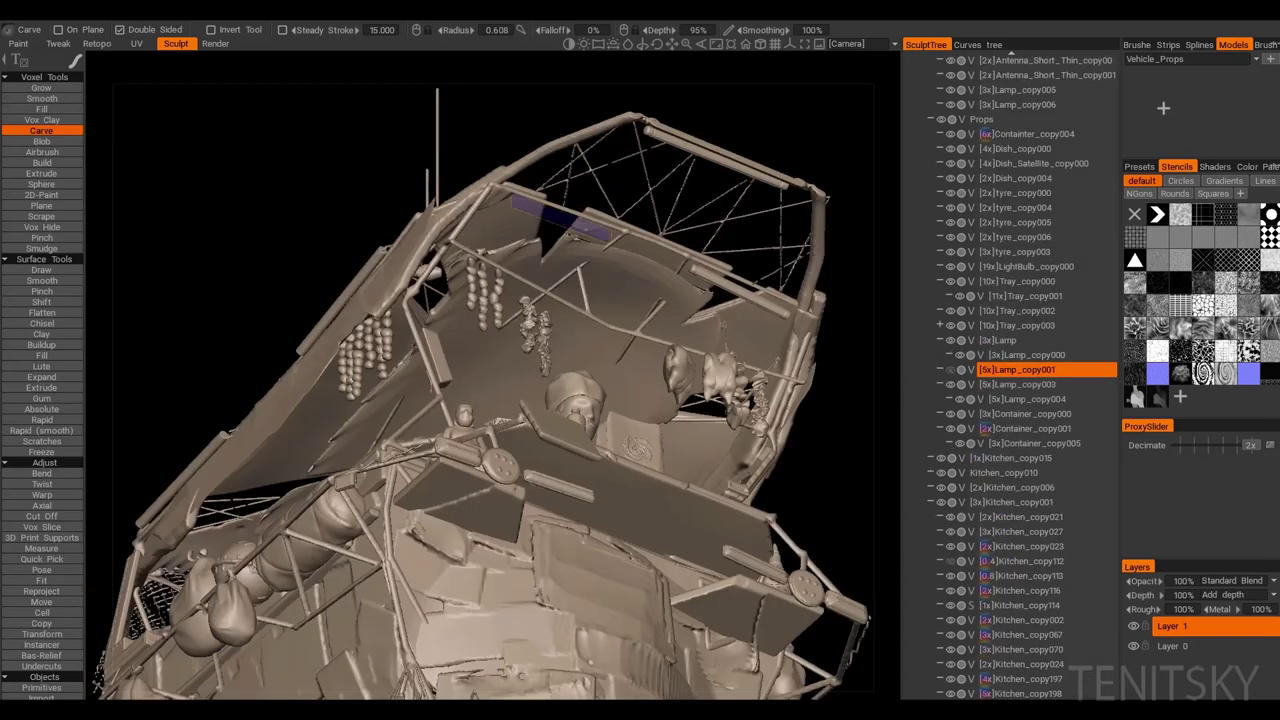
key("t")
key("ctrl+z")
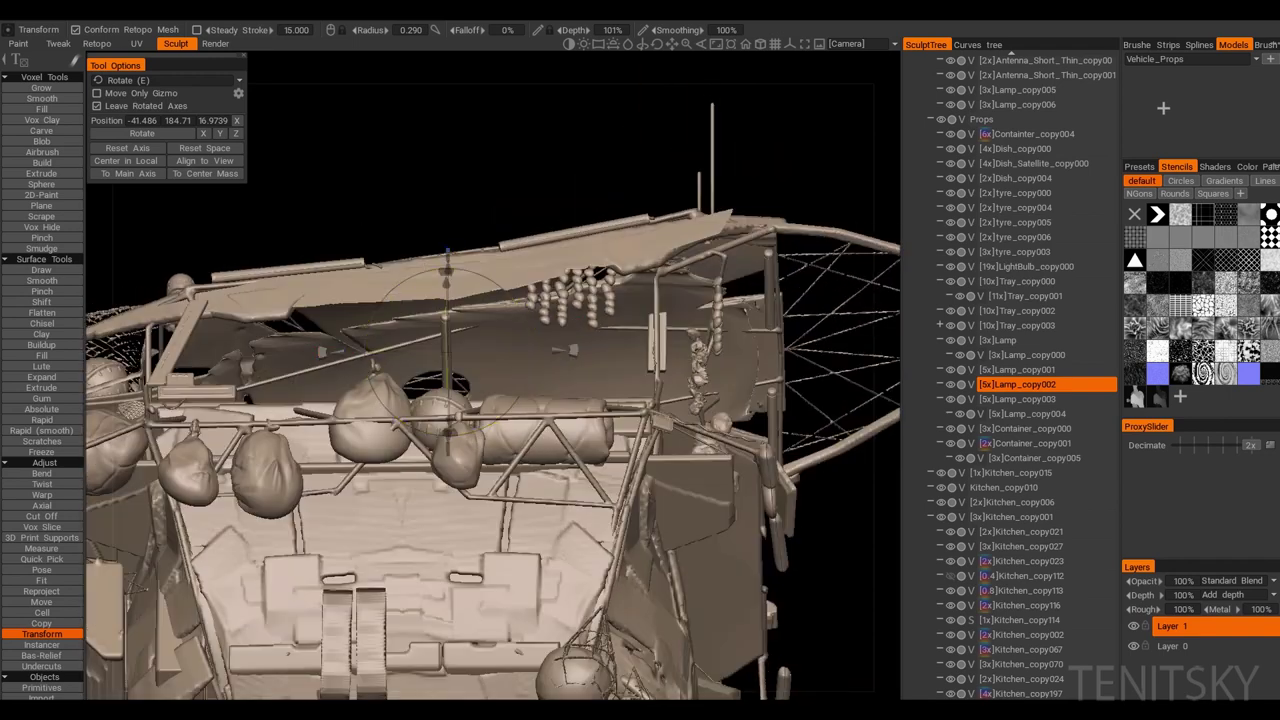
key("KP_1")
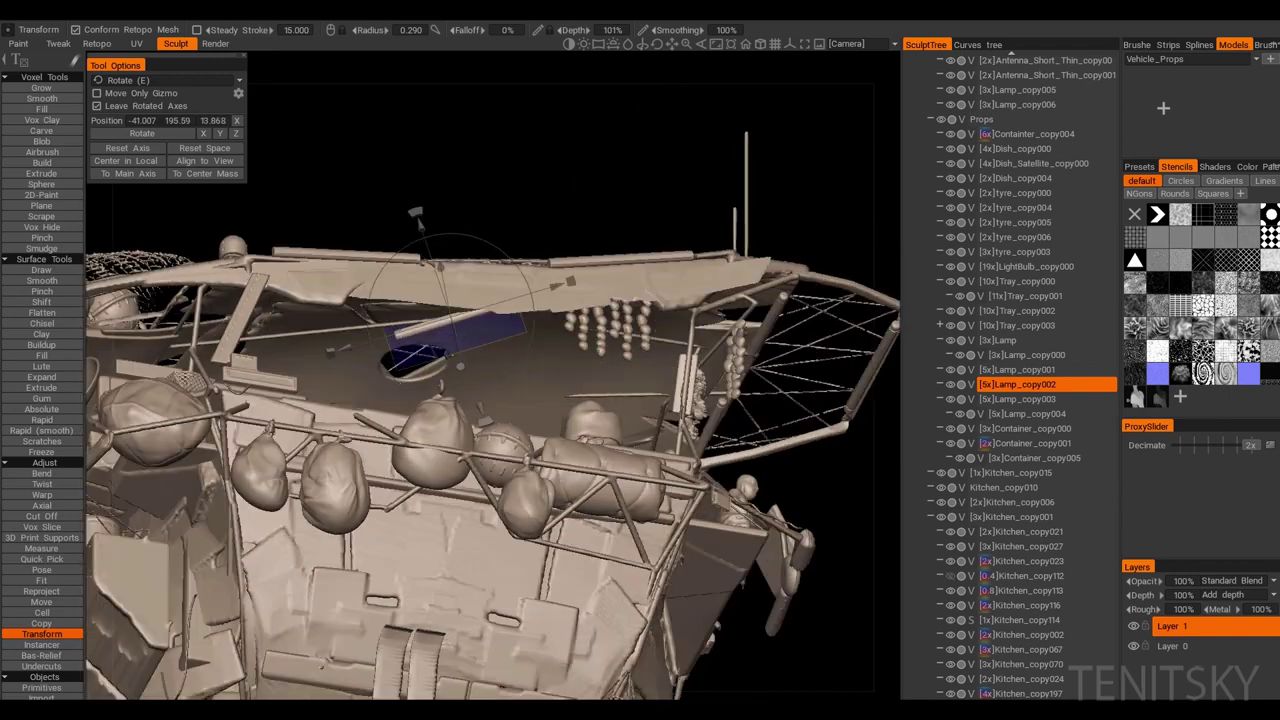
key("ctrl+d")
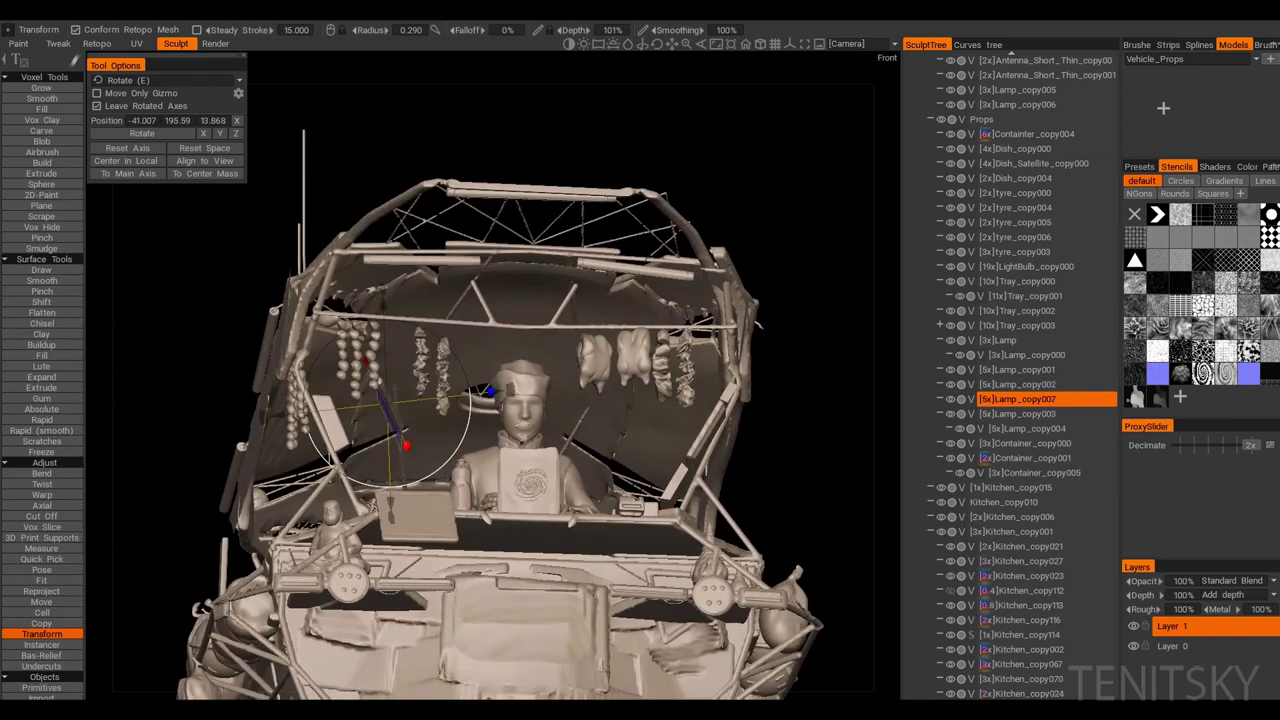
key("KP_4")
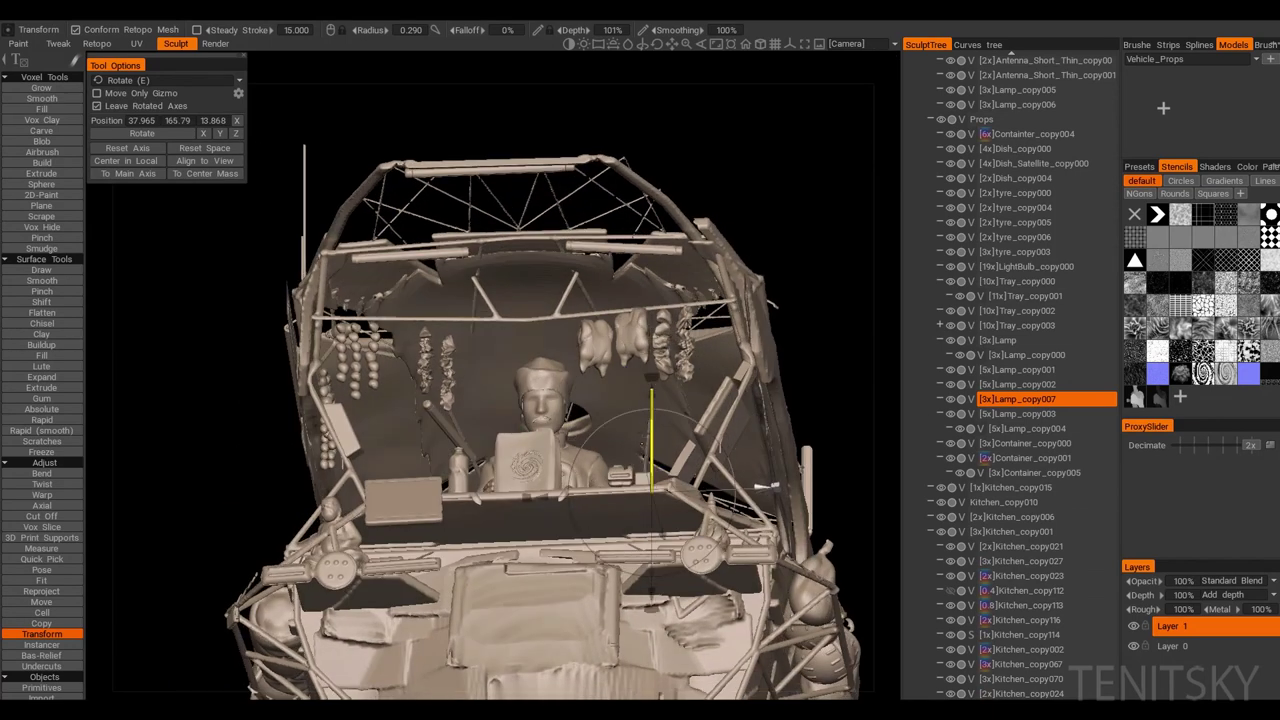
key("KP_1")
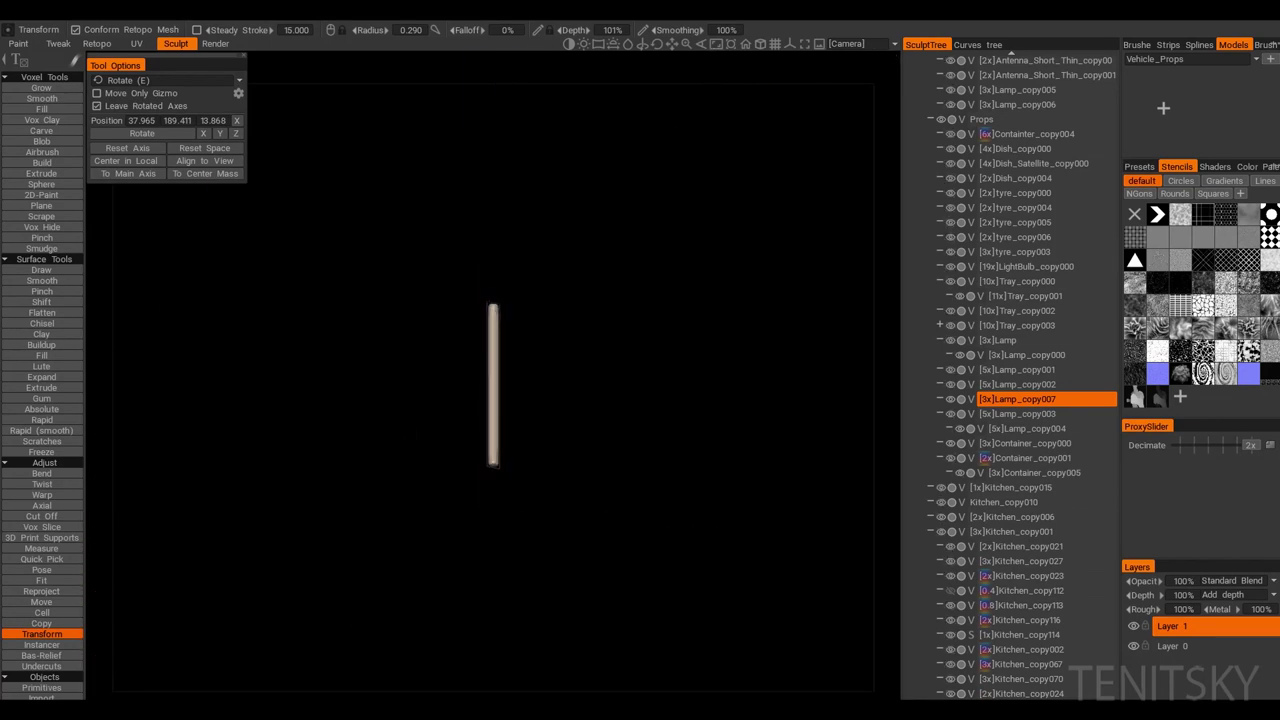
Step: Enable scaling, then select and copy the lamps hanging under the canopy
key("o")
left_click(1016, 369)
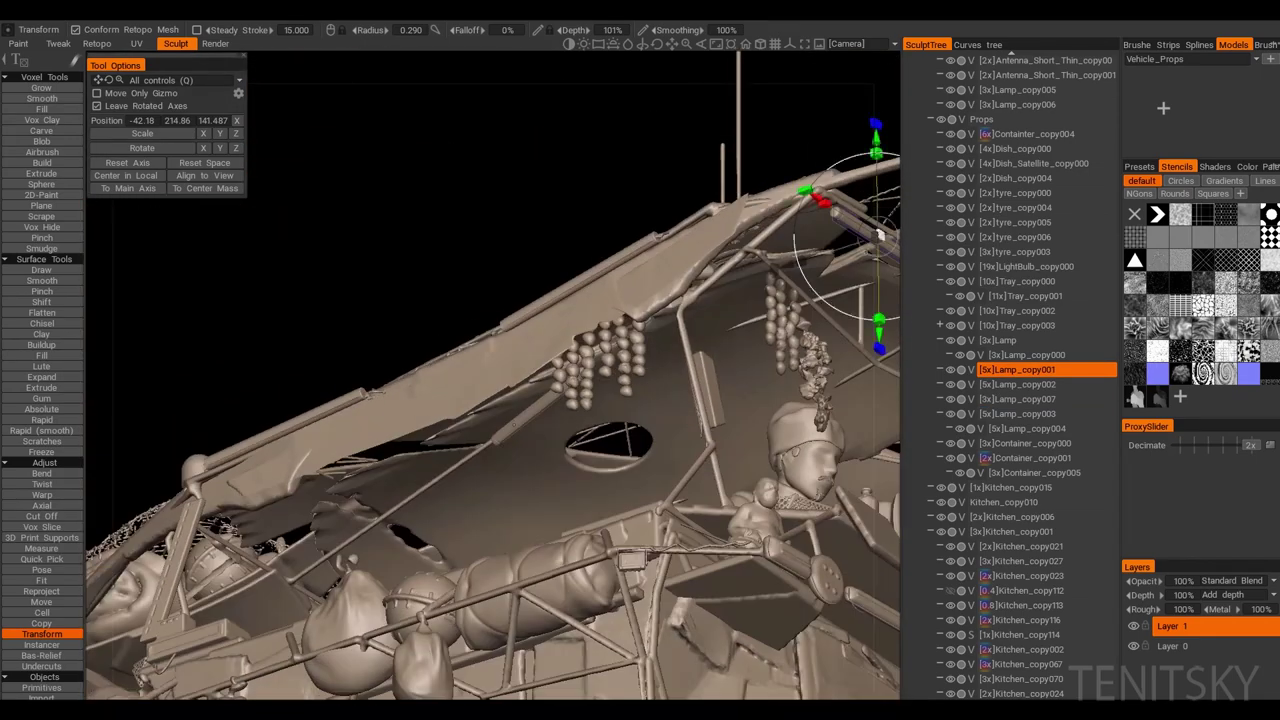
left_click(1016, 384)
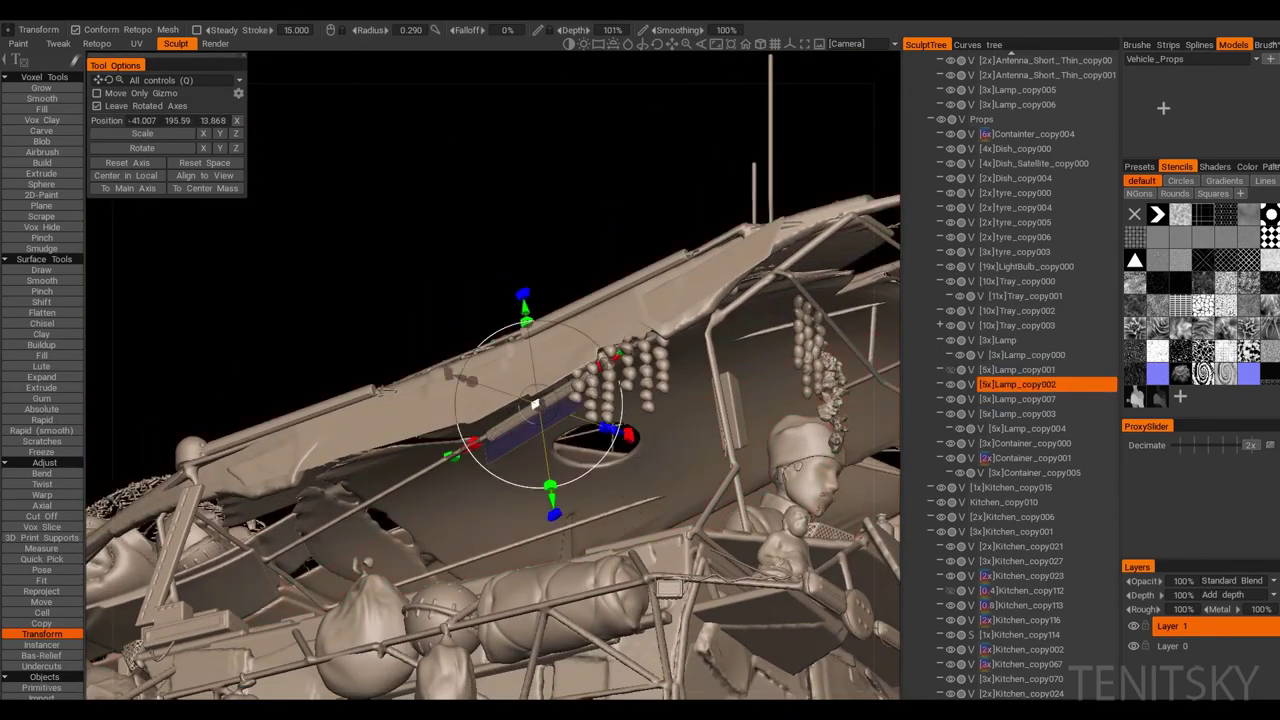
left_click(1016, 399)
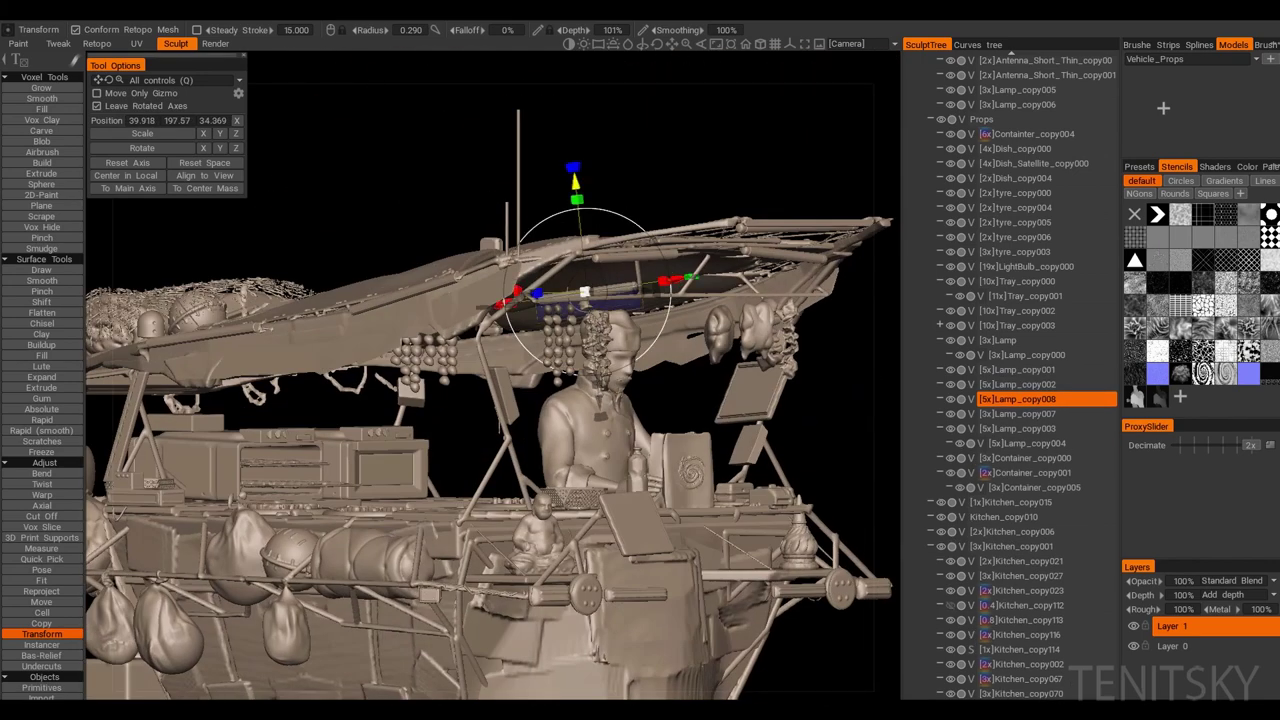
left_click(41, 558)
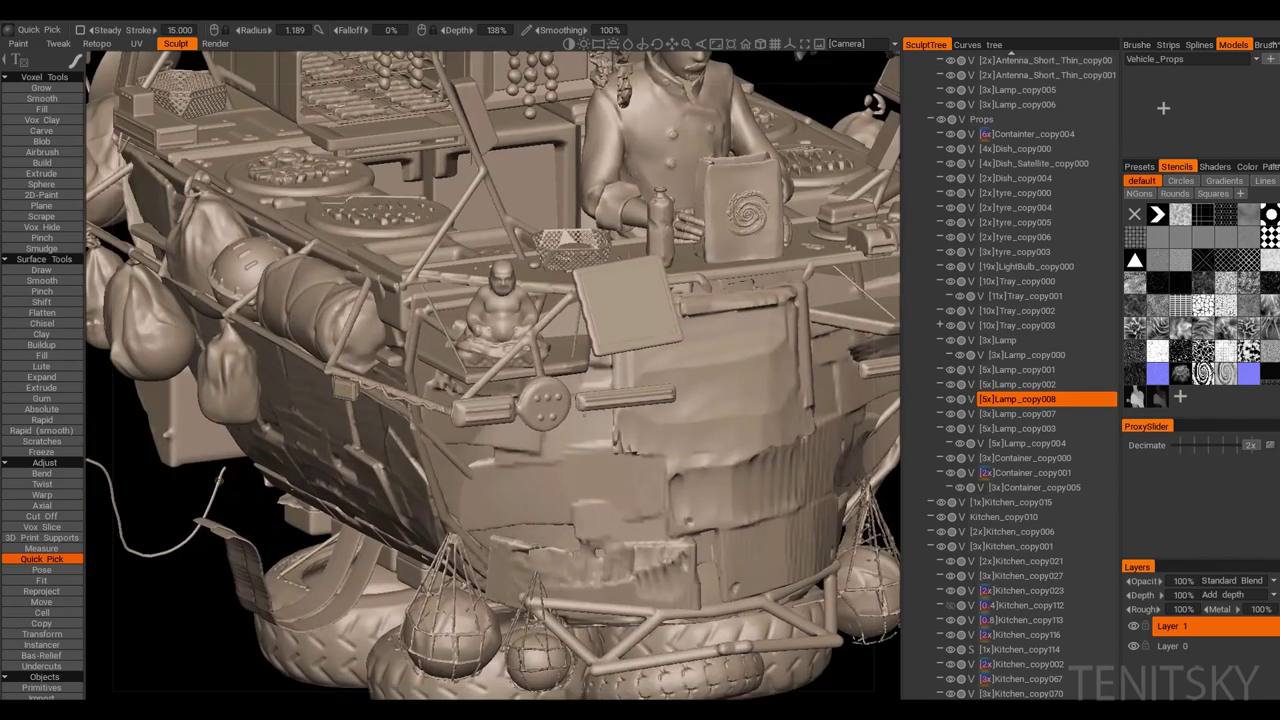
left_click(1020, 384)
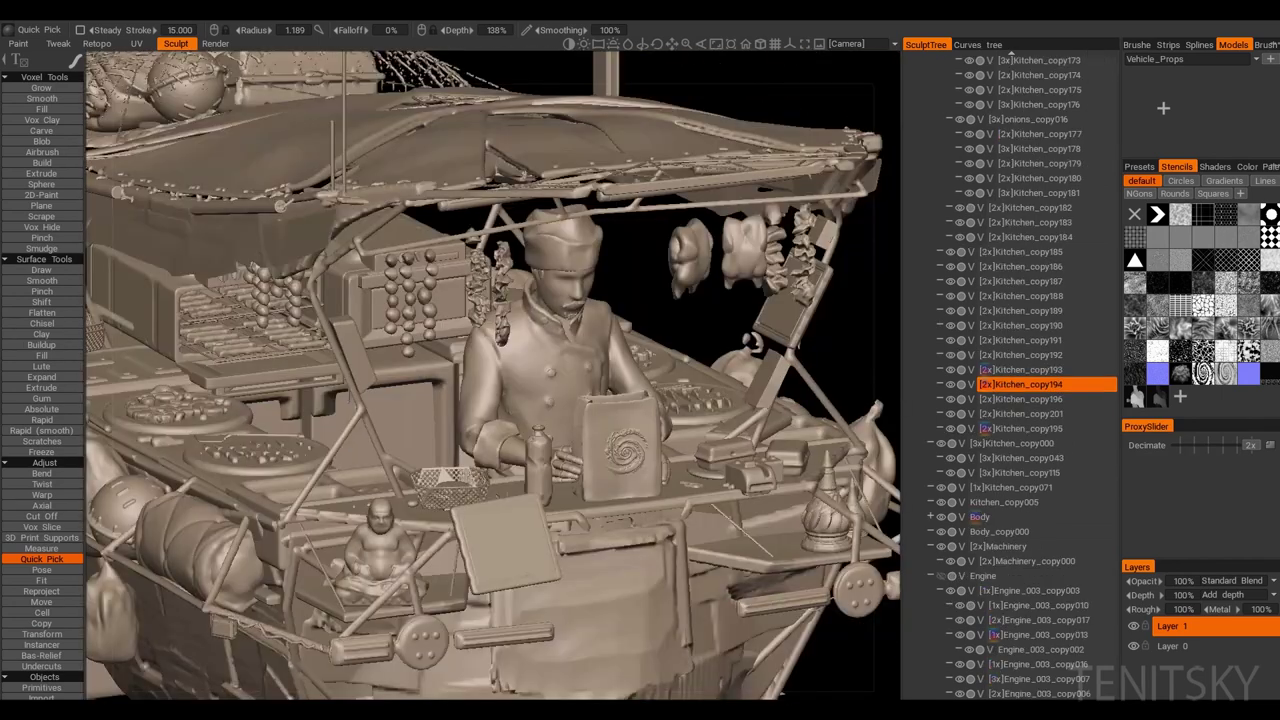
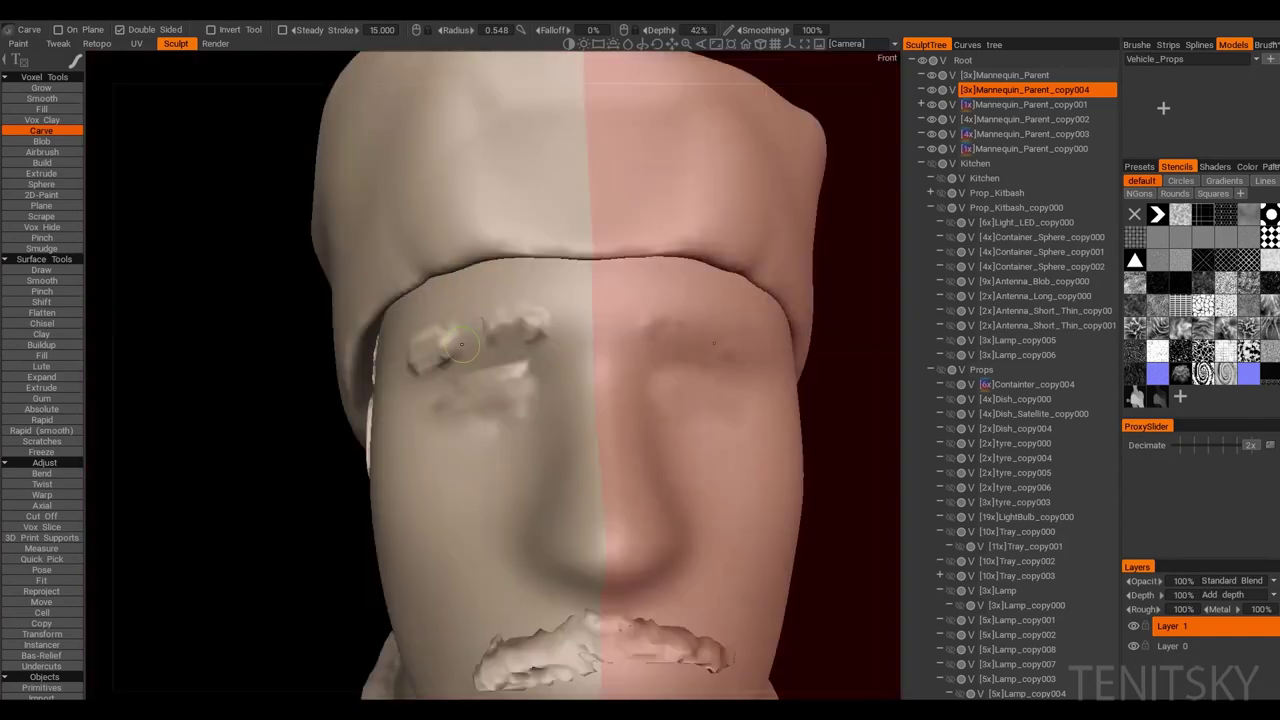
Step: Work over the left side of the chef's head, then turn the face to a frontal view
left_click_drag(482, 330, 533, 364)
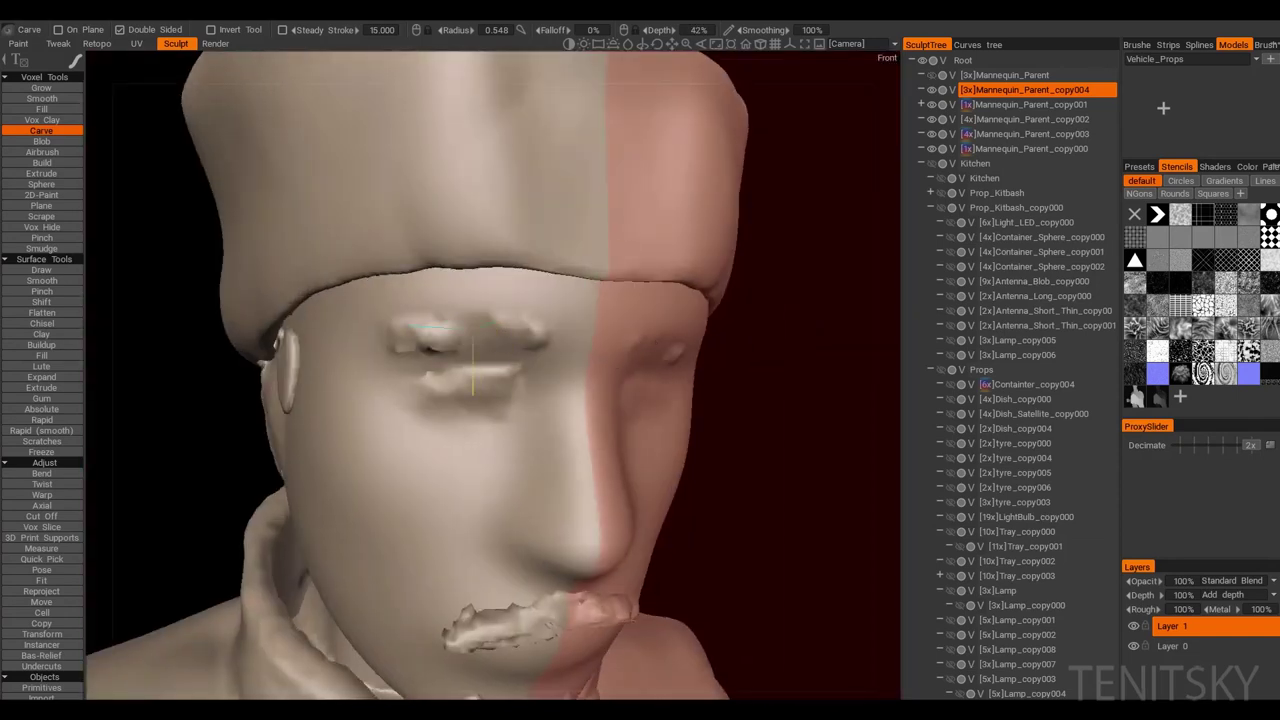
right_click_drag(472, 365, 521, 333)
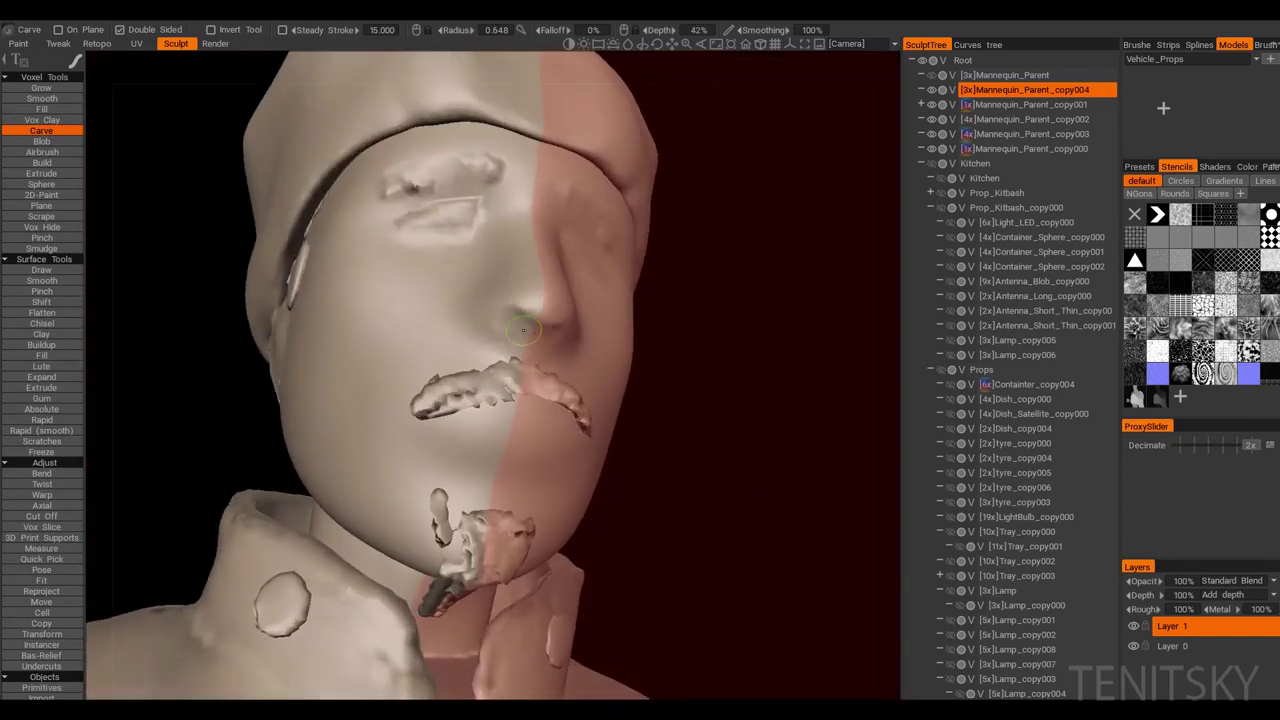
left_click_drag(522, 330, 500, 326)
right_click_drag(500, 326, 483, 323)
mouse_move(487, 334)
left_mouse_down()
mouse_move(444, 412)
mouse_move(430, 360)
left_mouse_up()
Step: With the Pinch brush, sharpen the creases of the chef's brows and mustache in close-up
left_click(41, 291)
left_click_drag(400, 300, 383, 210)
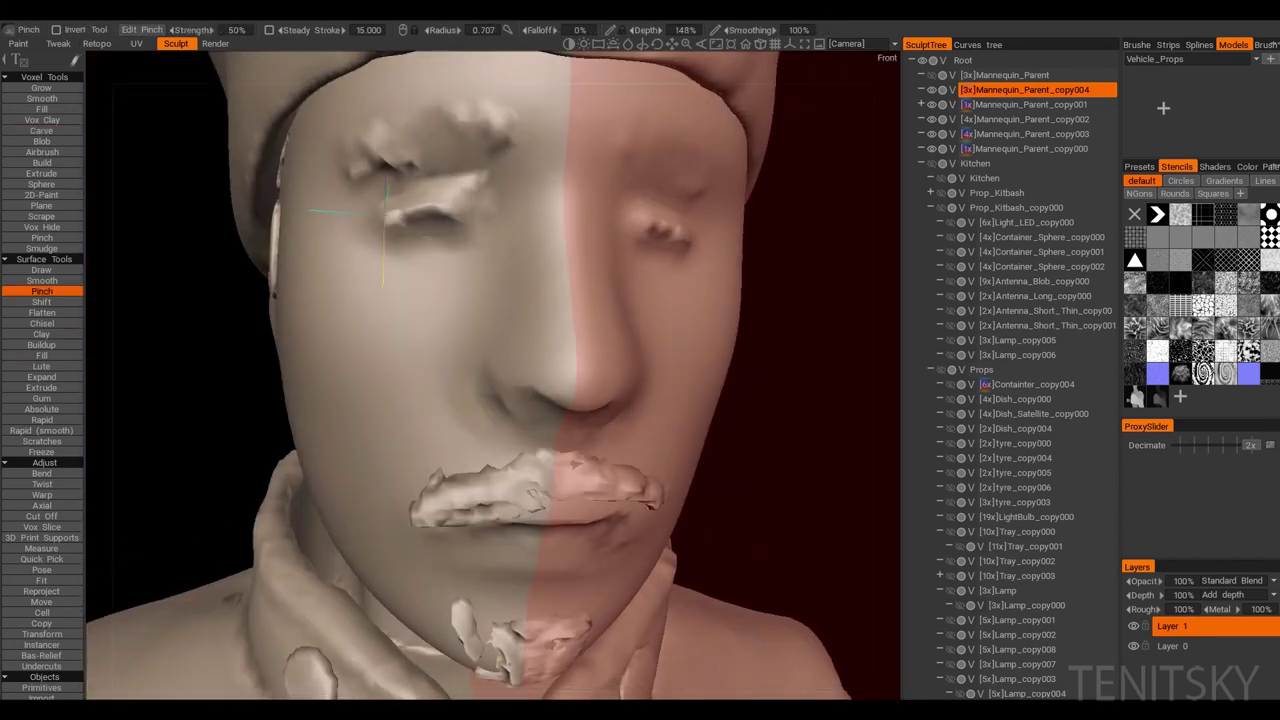
scroll(383, 210, "down", 10)
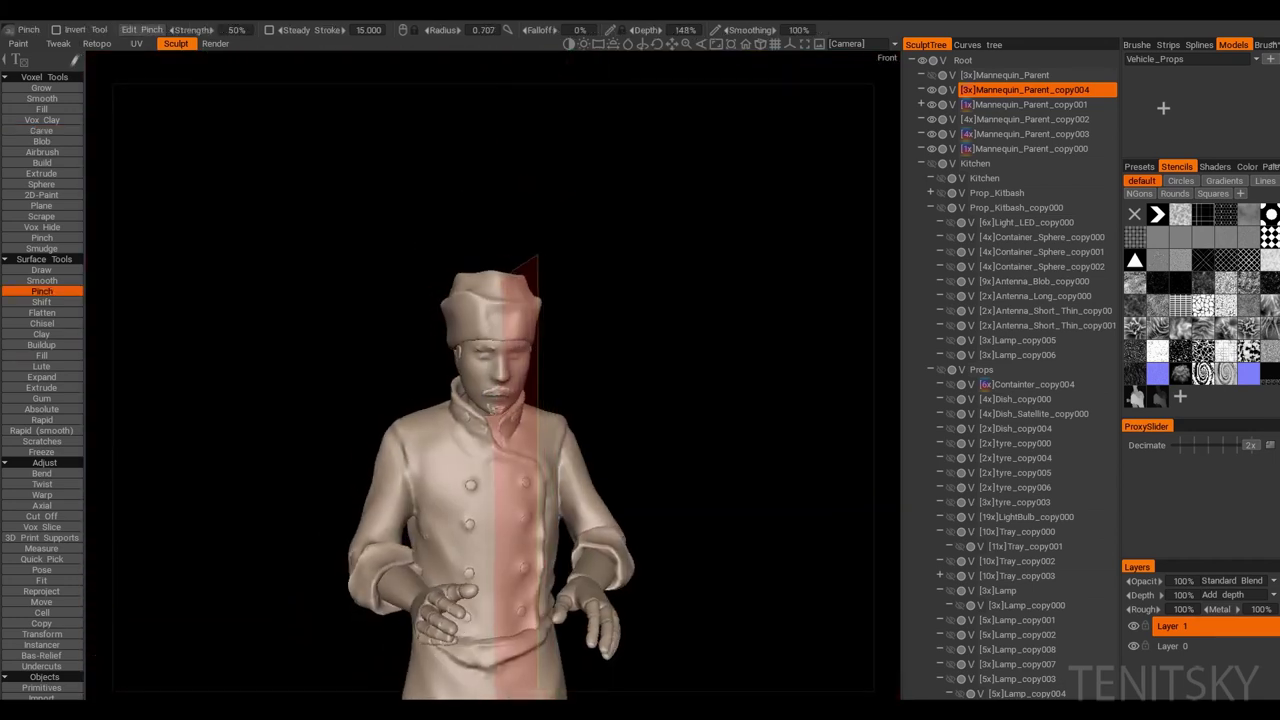
scroll(383, 210, "up", 10)
left_click_drag(383, 210, 431, 263)
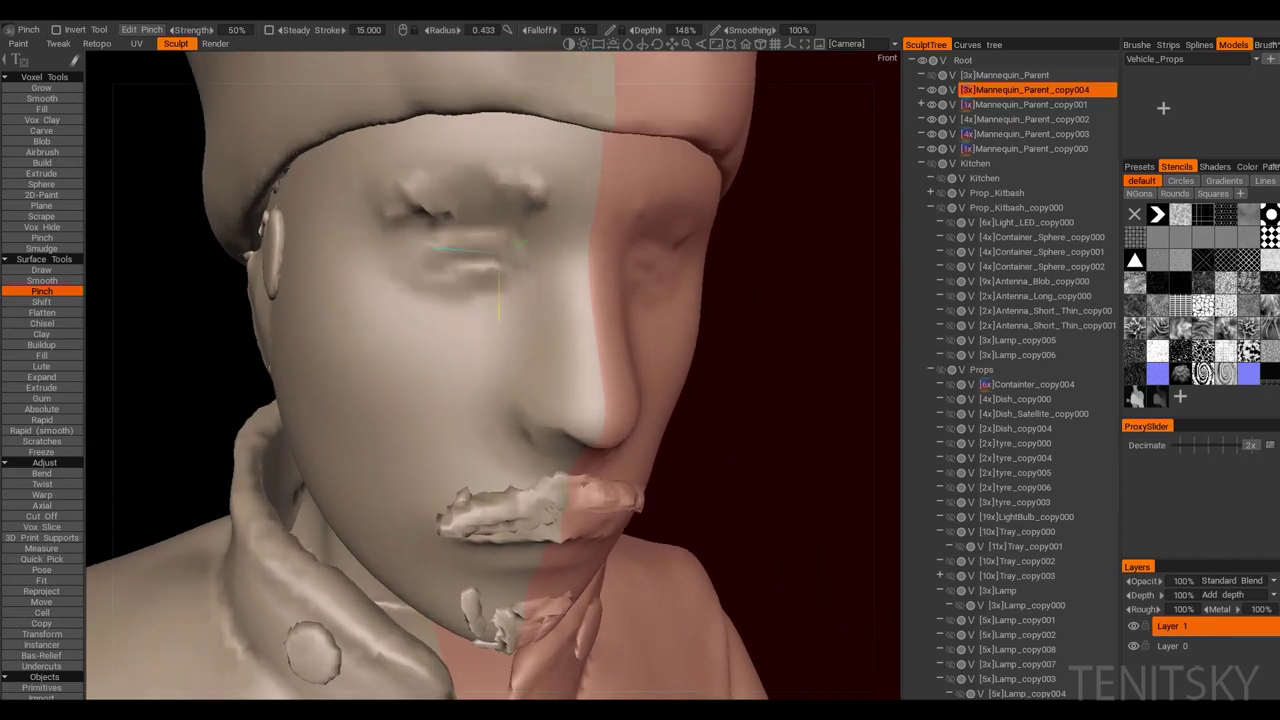
scroll(497, 290, "down", 5)
mouse_move(497, 290)
left_mouse_down()
mouse_move(463, 352)
mouse_move(496, 330)
mouse_move(485, 290)
left_mouse_up()
scroll(495, 340, "up", 3)
scroll(485, 290, "up", 2)
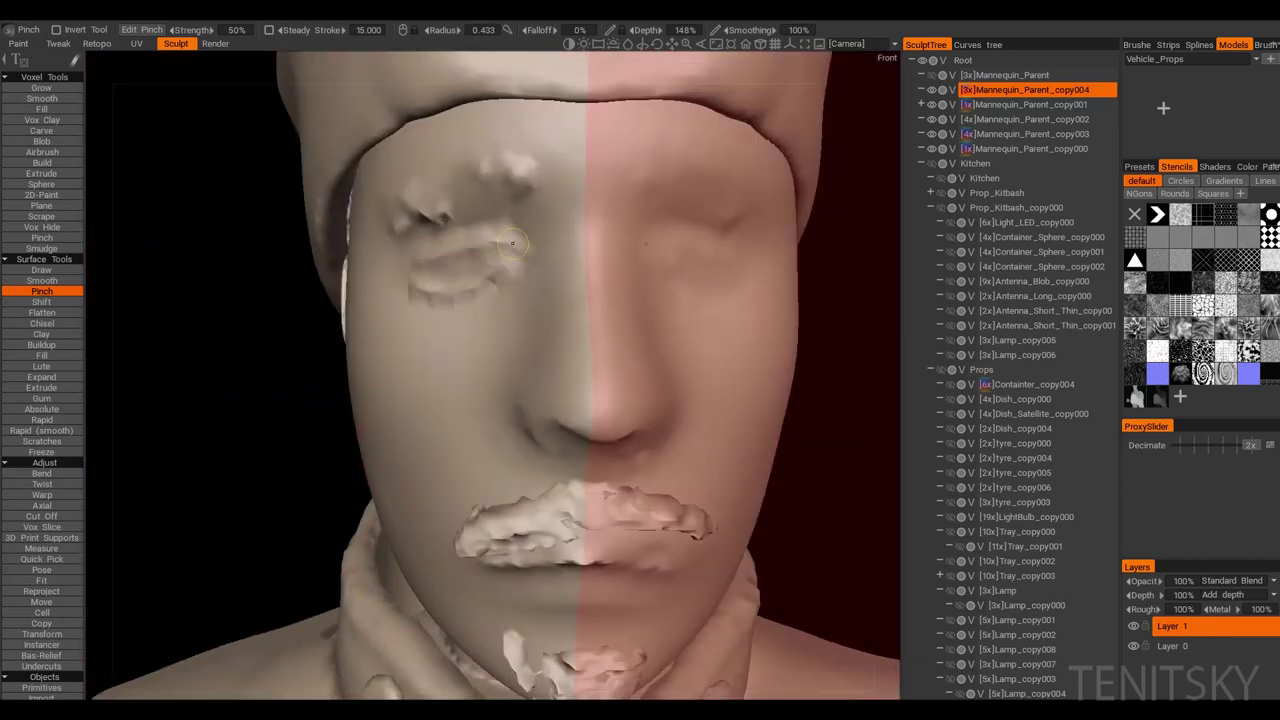
scroll(512, 242, "down", 4)
Step: Check the head from three-quarter and left-side angles, then zoom out to the whole vehicle
left_click_drag(512, 242, 485, 380)
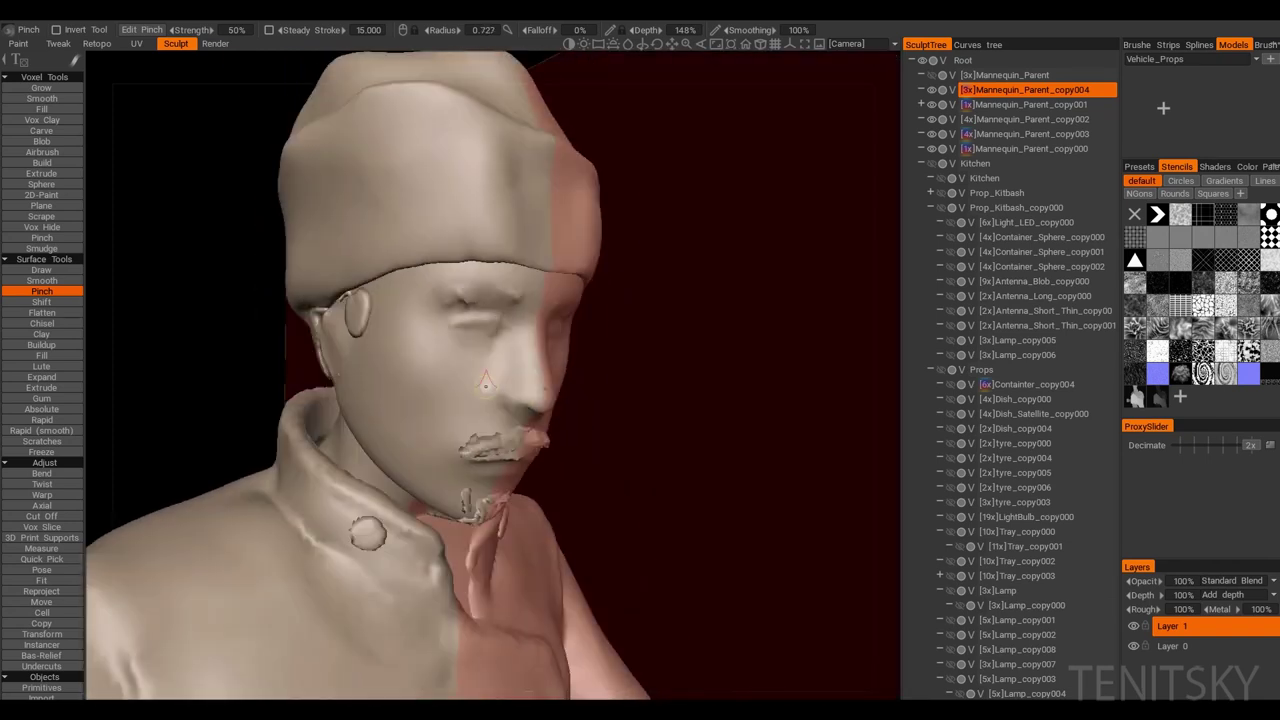
scroll(485, 380, "up", 3)
left_click_drag(416, 443, 404, 305)
left_click_drag(364, 400, 300, 405)
scroll(450, 380, "down", 8)
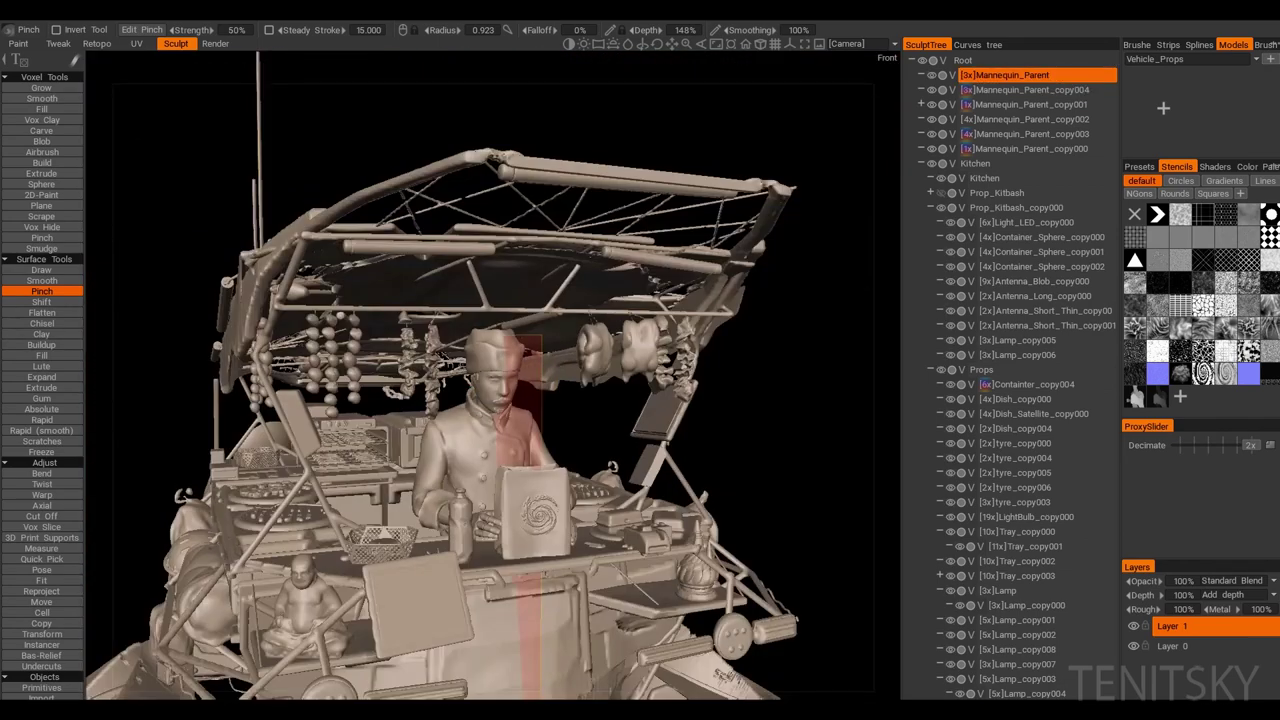
Step: Outline an ear-piece shape with Vox Layer and extrude it into a new object
mouse_move(450, 380)
left_mouse_down()
mouse_move(490, 380)
mouse_move(420, 380)
mouse_move(460, 380)
left_mouse_up()
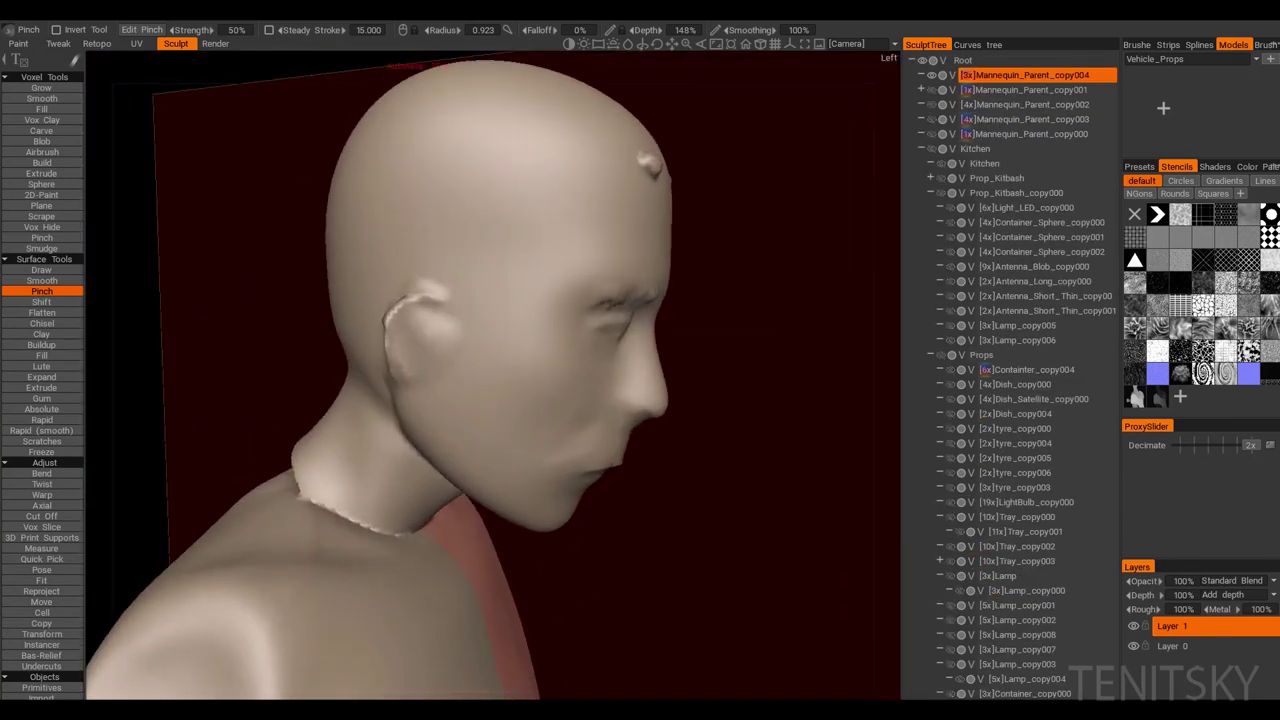
scroll(41, 400, "down", 5)
left_click(41, 652)
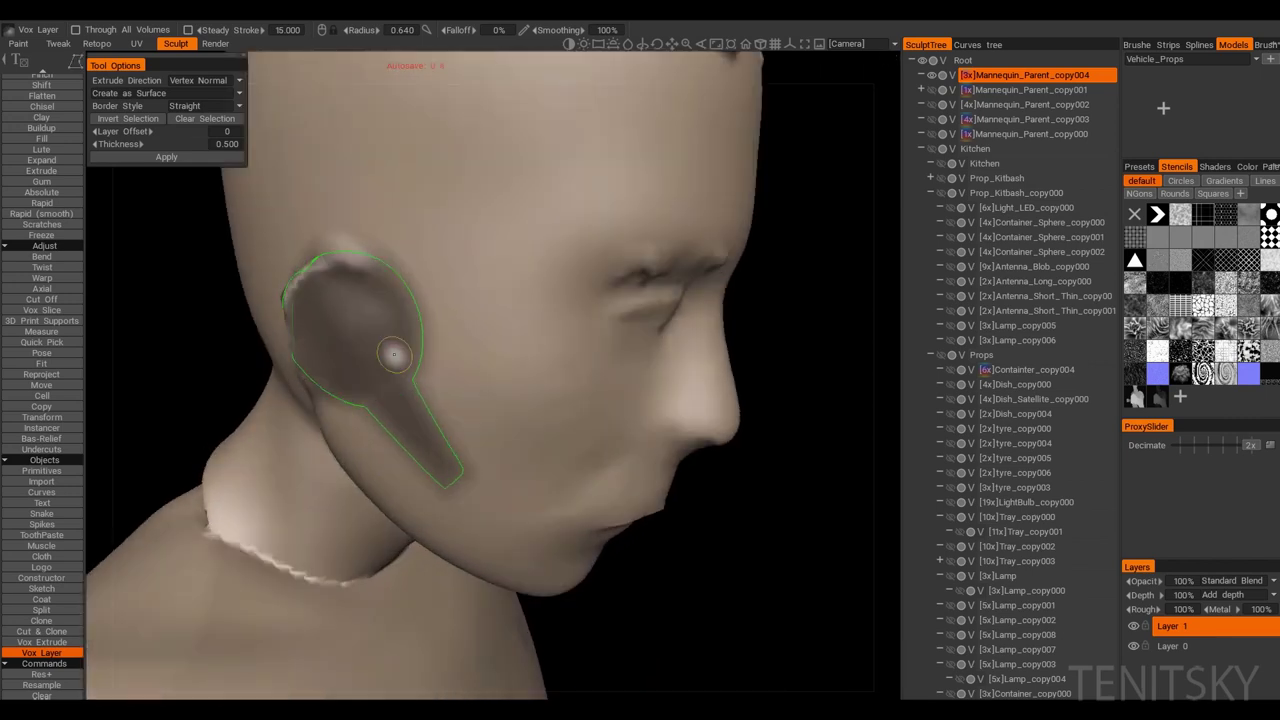
key("Return")
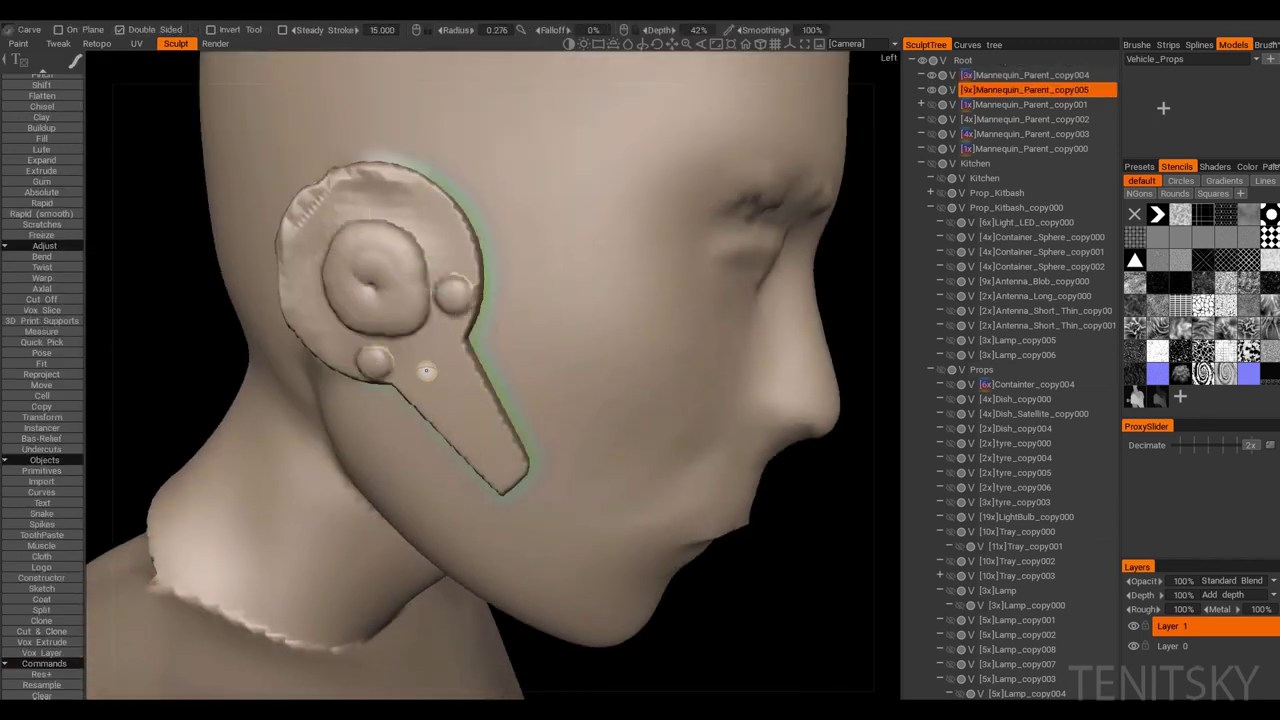
left_click_drag(425, 335, 326, 291)
left_click_drag(368, 380, 422, 260)
scroll(452, 364, "down", 5)
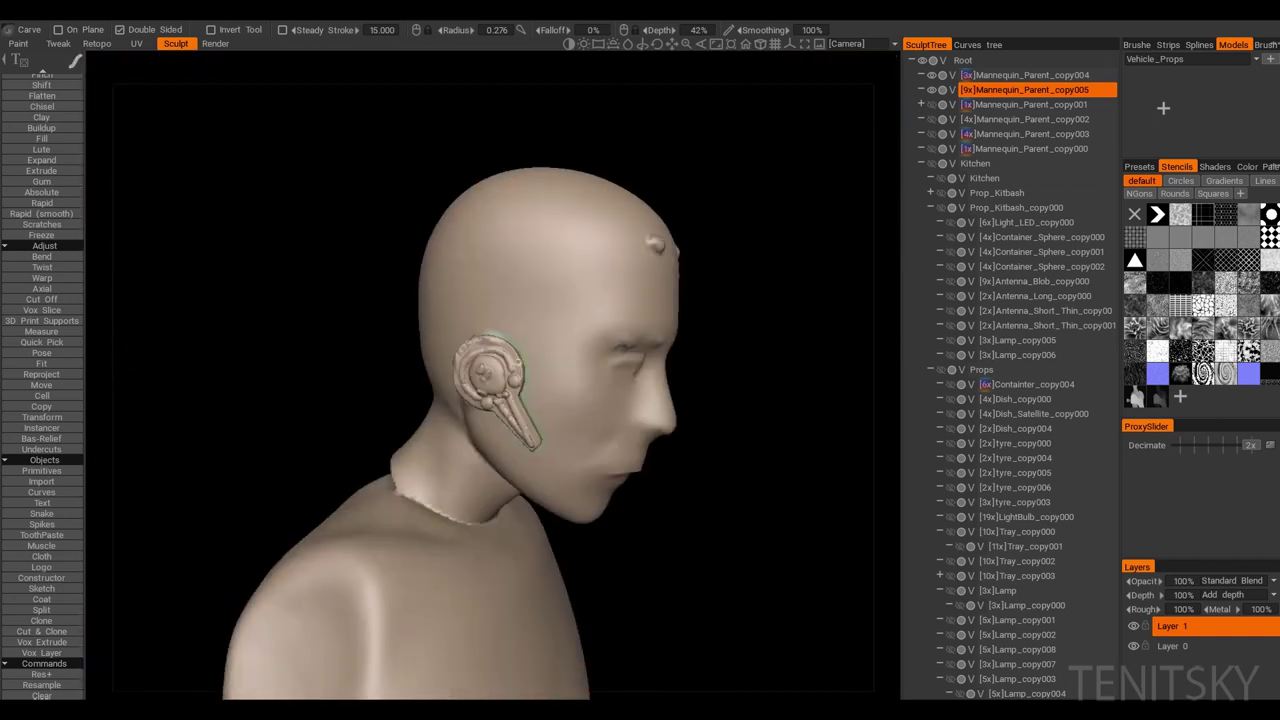
left_click_drag(582, 436, 586, 407)
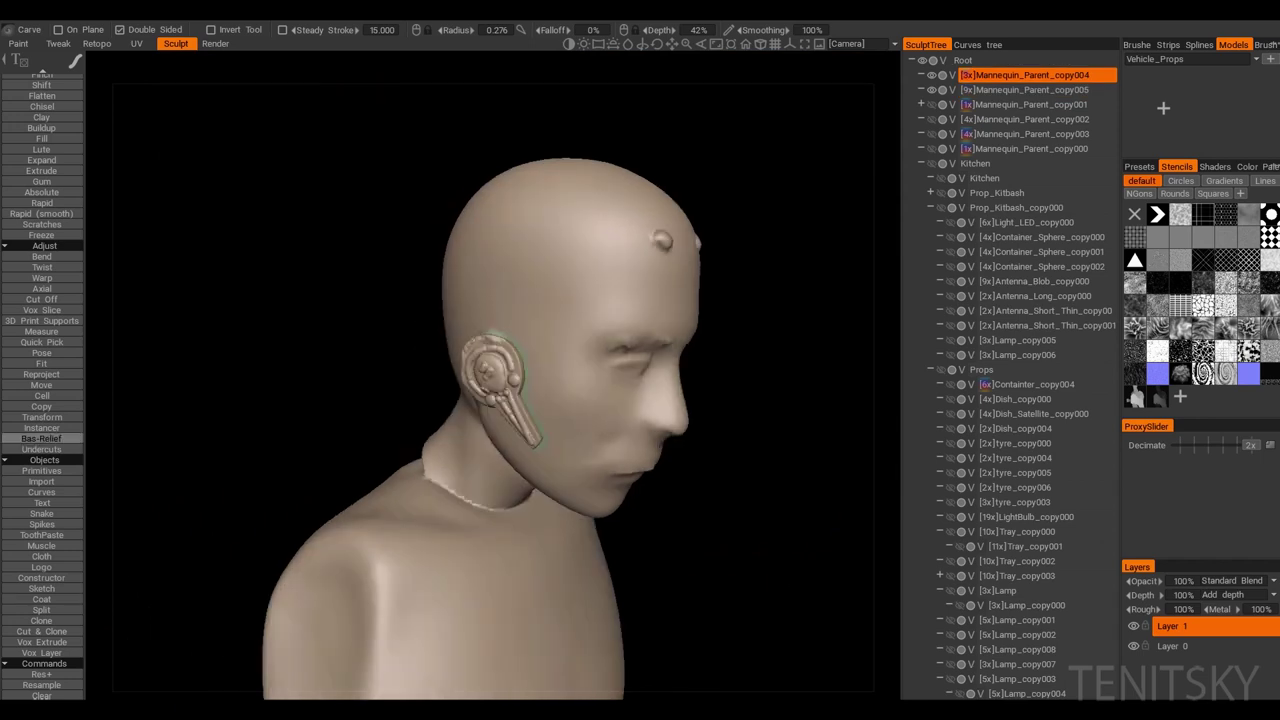
Step: Make Mannequin_Parent_copy005 the active sculpting object, with Vox Layer selected again
left_click(41, 652)
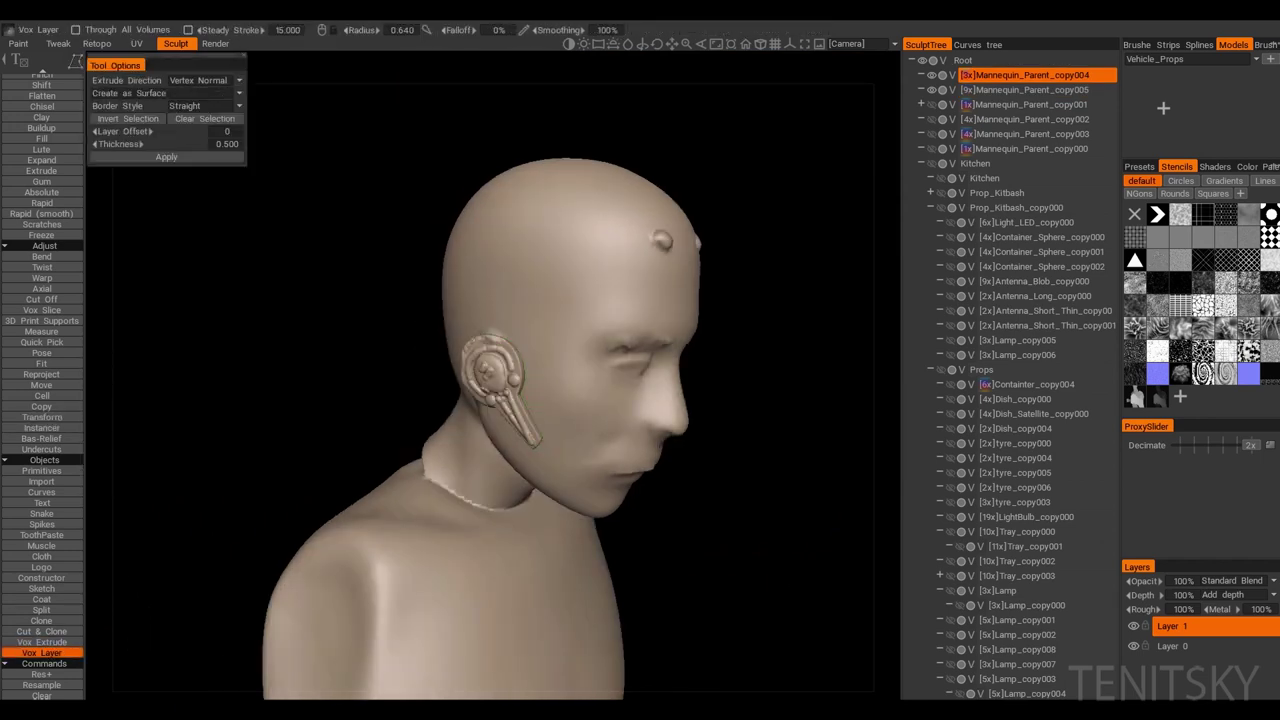
left_click(414, 434)
scroll(606, 462, "up", 5)
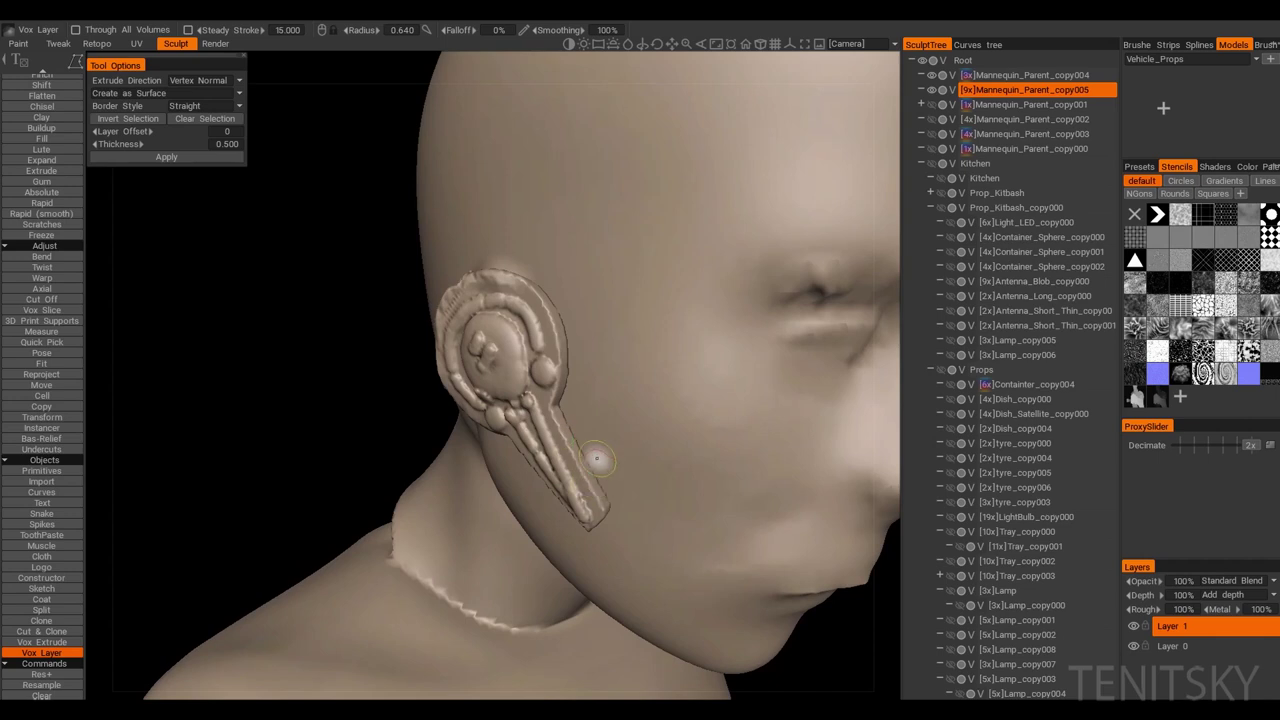
left_click_drag(596, 459, 507, 404)
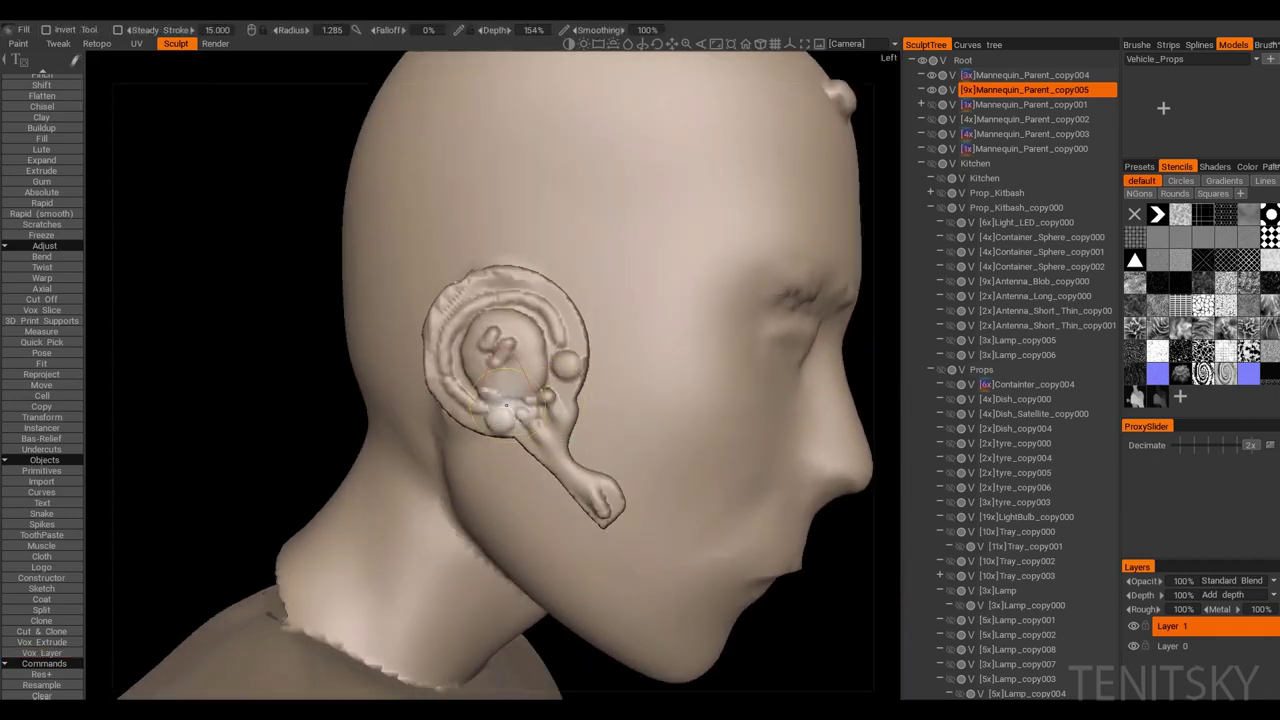
Step: Undo the ear piece's sculpted rings and balls, zooming in and out to check the result
key("ctrl+z")
scroll(531, 449, "up", 3)
scroll(520, 420, "down", 5)
scroll(500, 360, "up", 5)
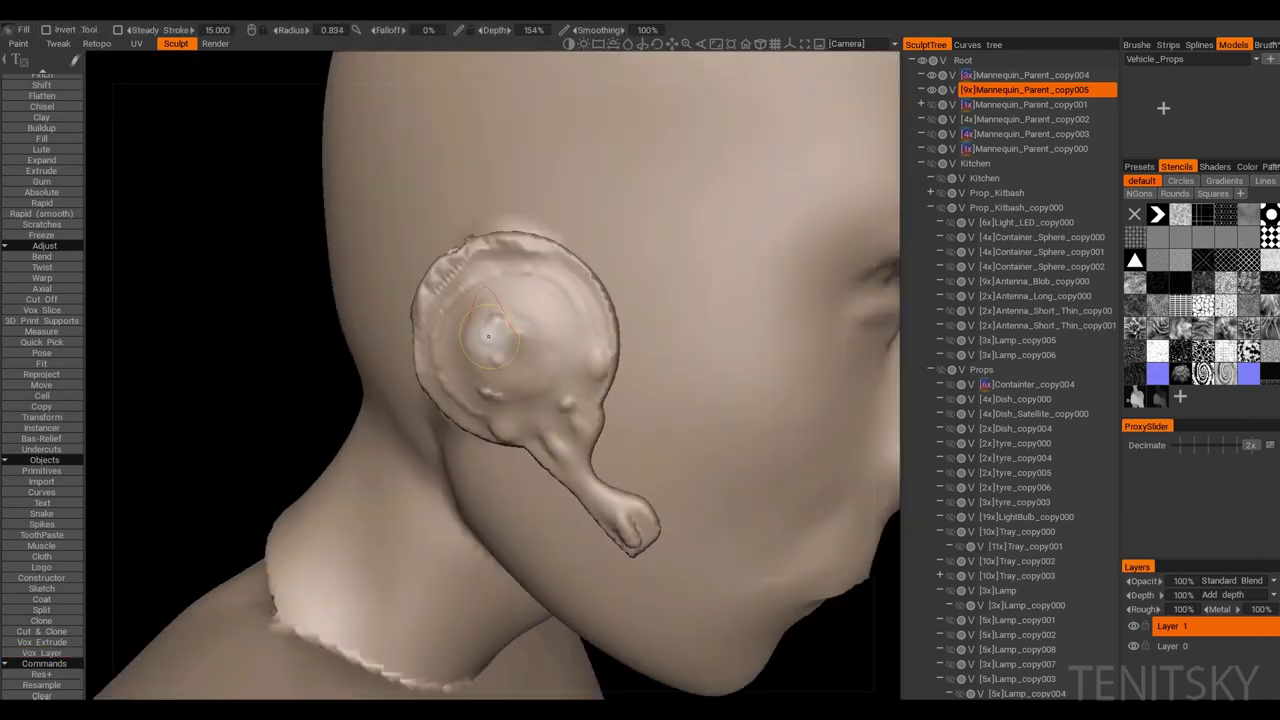
scroll(488, 336, "down", 6)
scroll(510, 300, "up", 6)
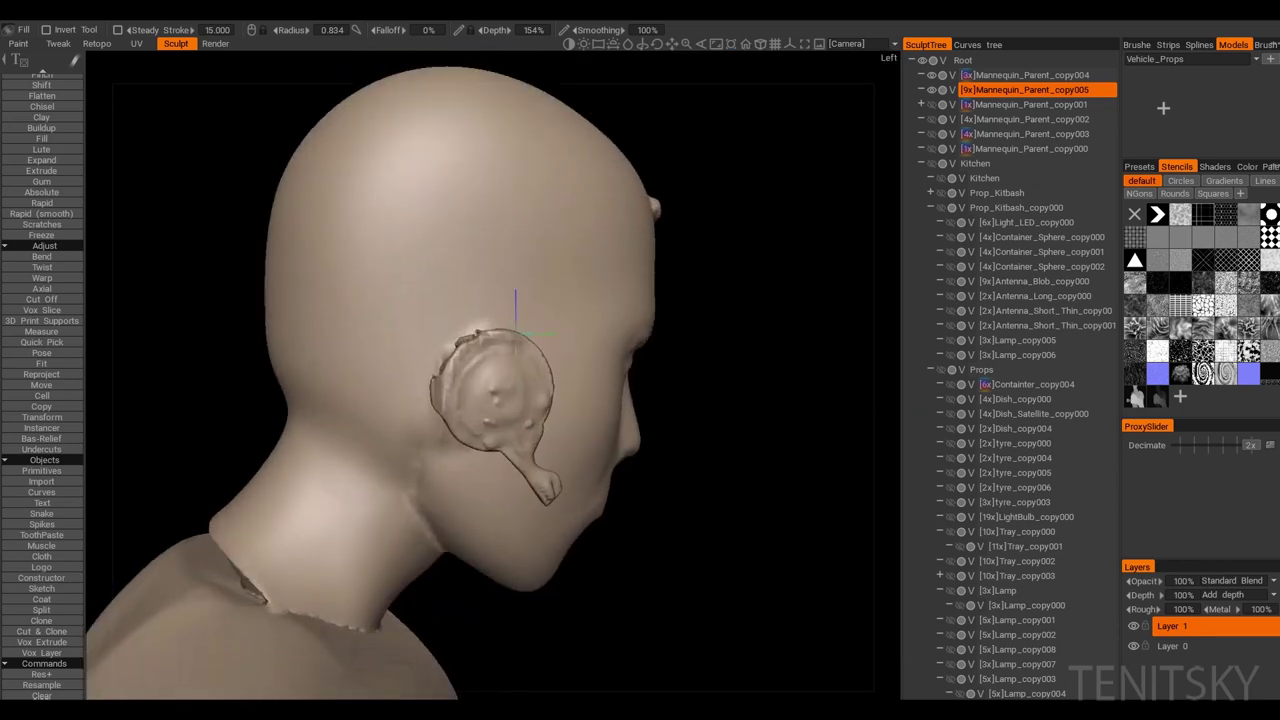
scroll(500, 300, "down", 3)
scroll(600, 480, "up", 5)
Step: Refine the lower hand and wrist, filling gaps between the fingers
scroll(507, 406, "down", 4)
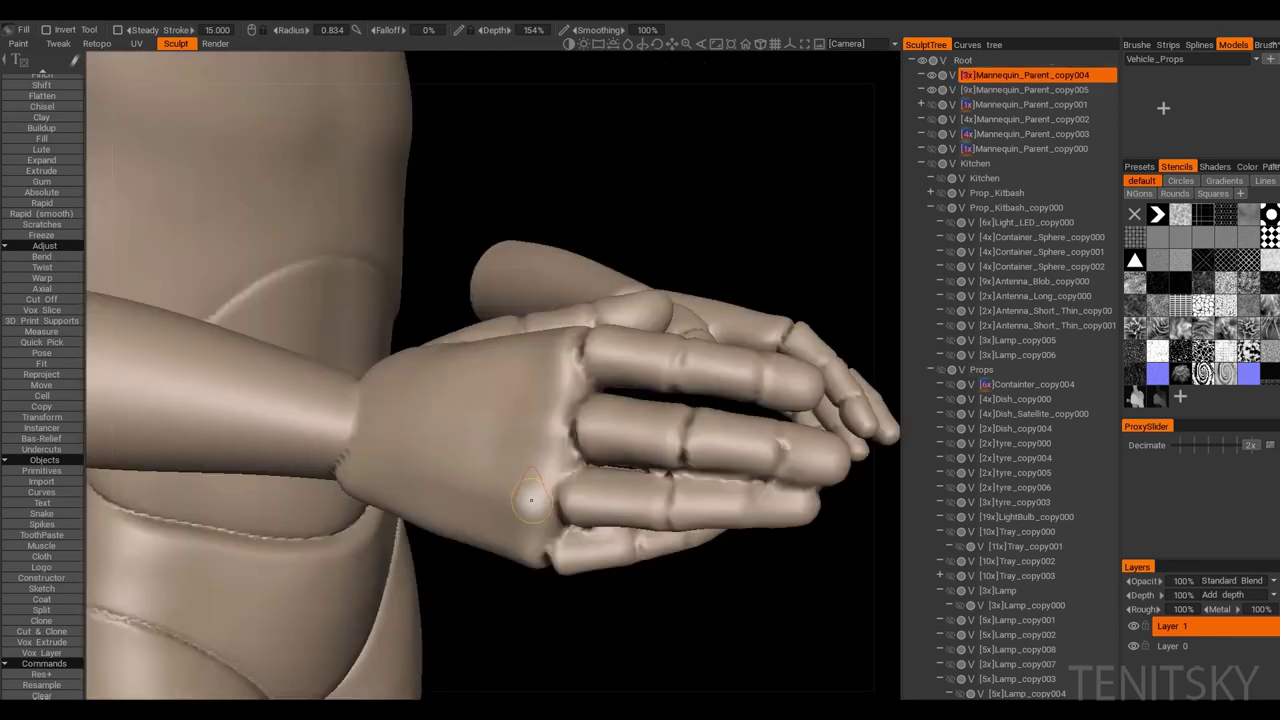
middle_click_drag(473, 458, 665, 390)
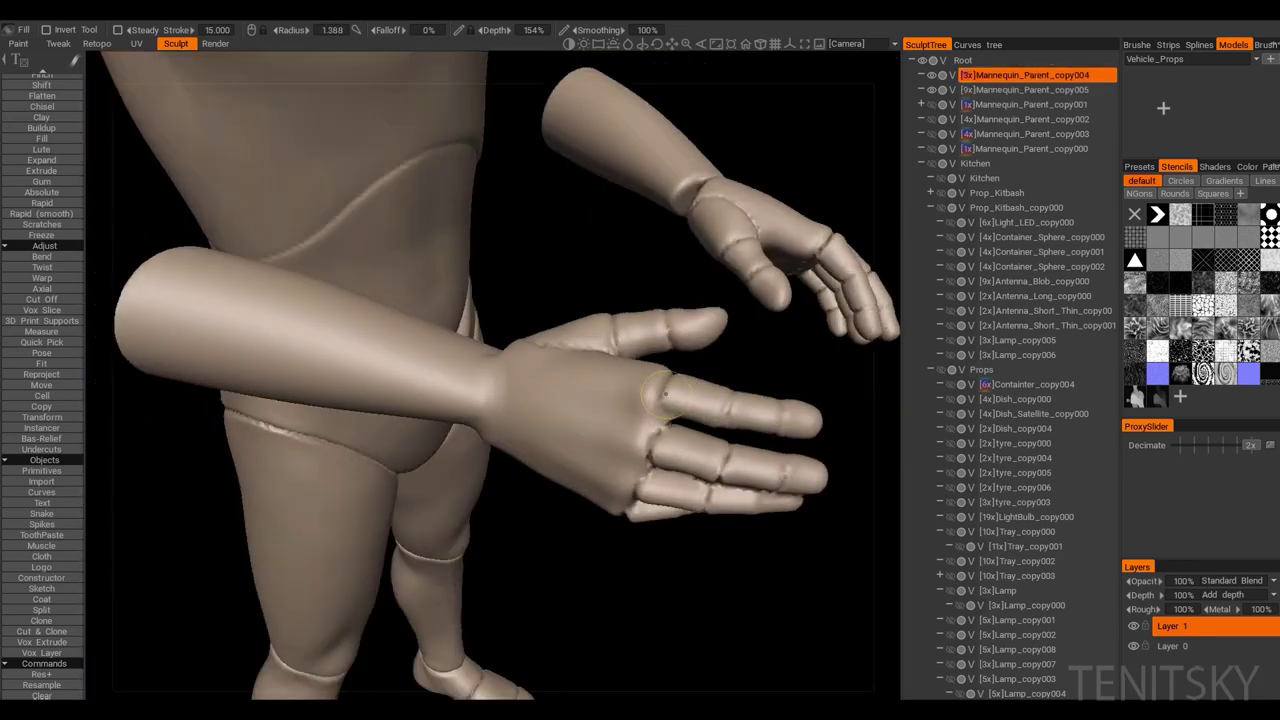
middle_click_drag(647, 462, 555, 463)
scroll(722, 478, "up", 3)
scroll(527, 430, "down", 4)
scroll(527, 432, "up", 4)
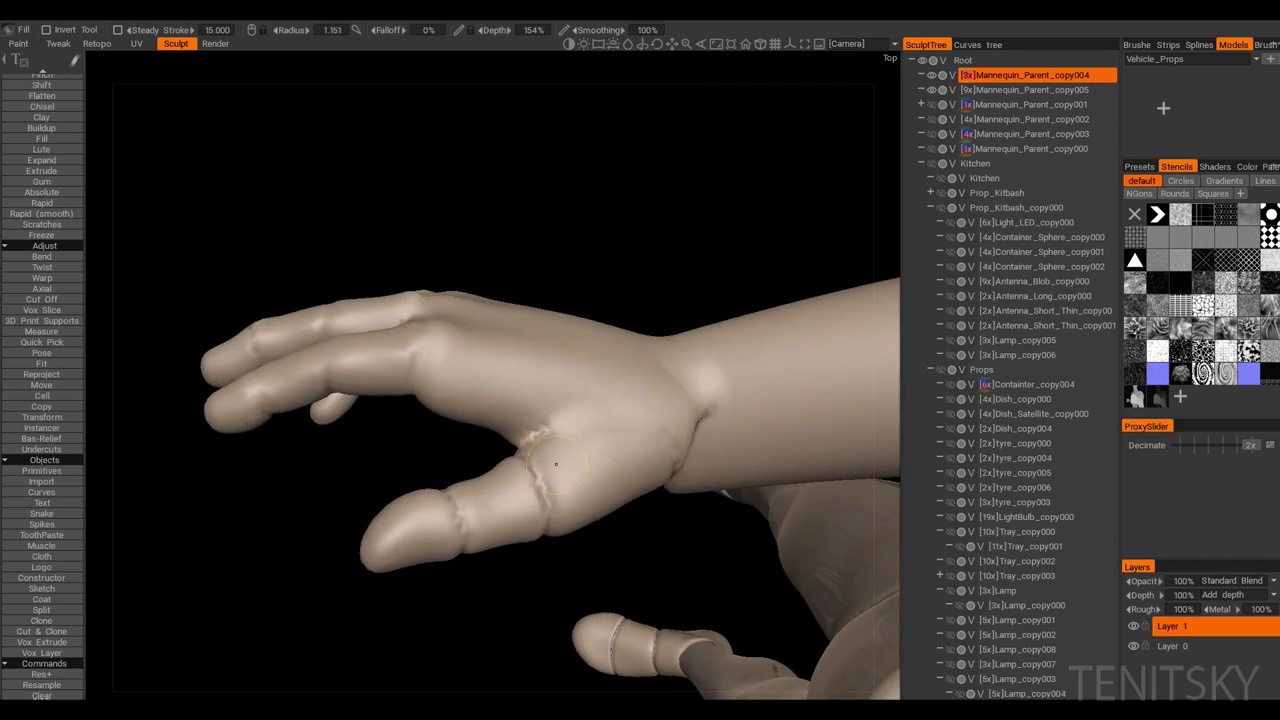
middle_click_drag(488, 504, 733, 553)
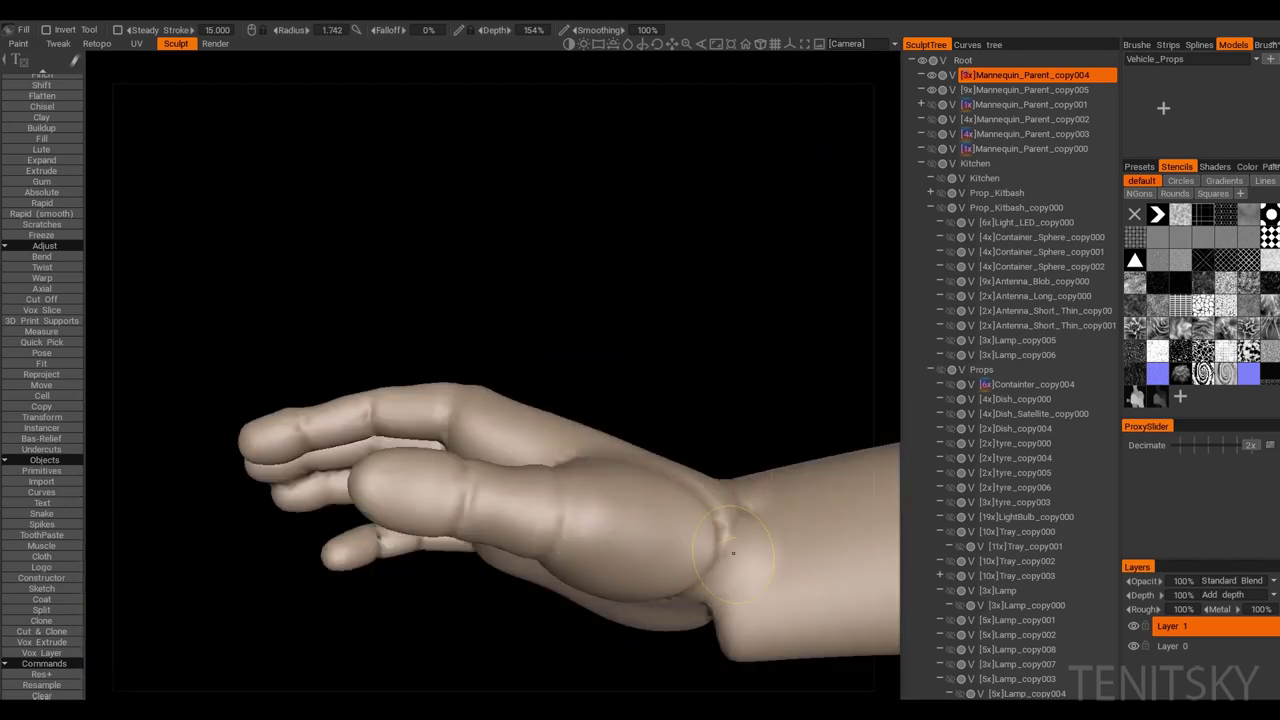
middle_click_drag(737, 648, 590, 530)
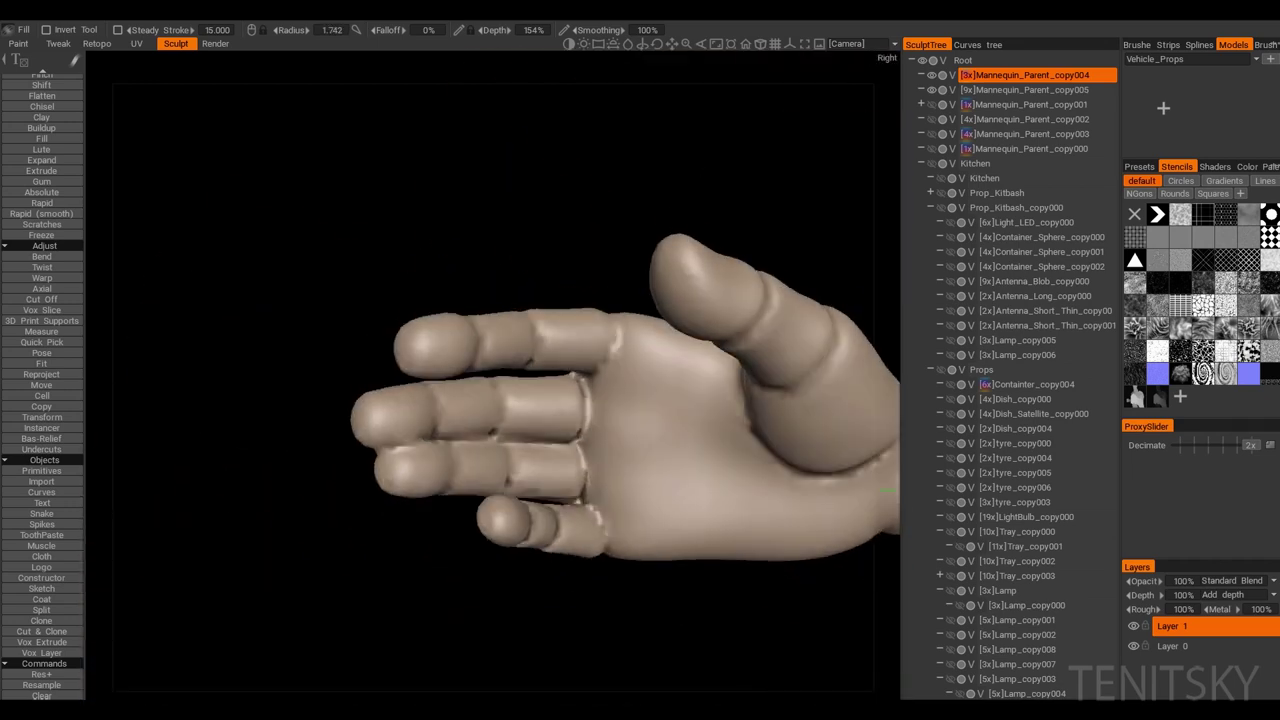
scroll(590, 530, "down", 5)
scroll(688, 420, "up", 5)
middle_click_drag(640, 420, 688, 420)
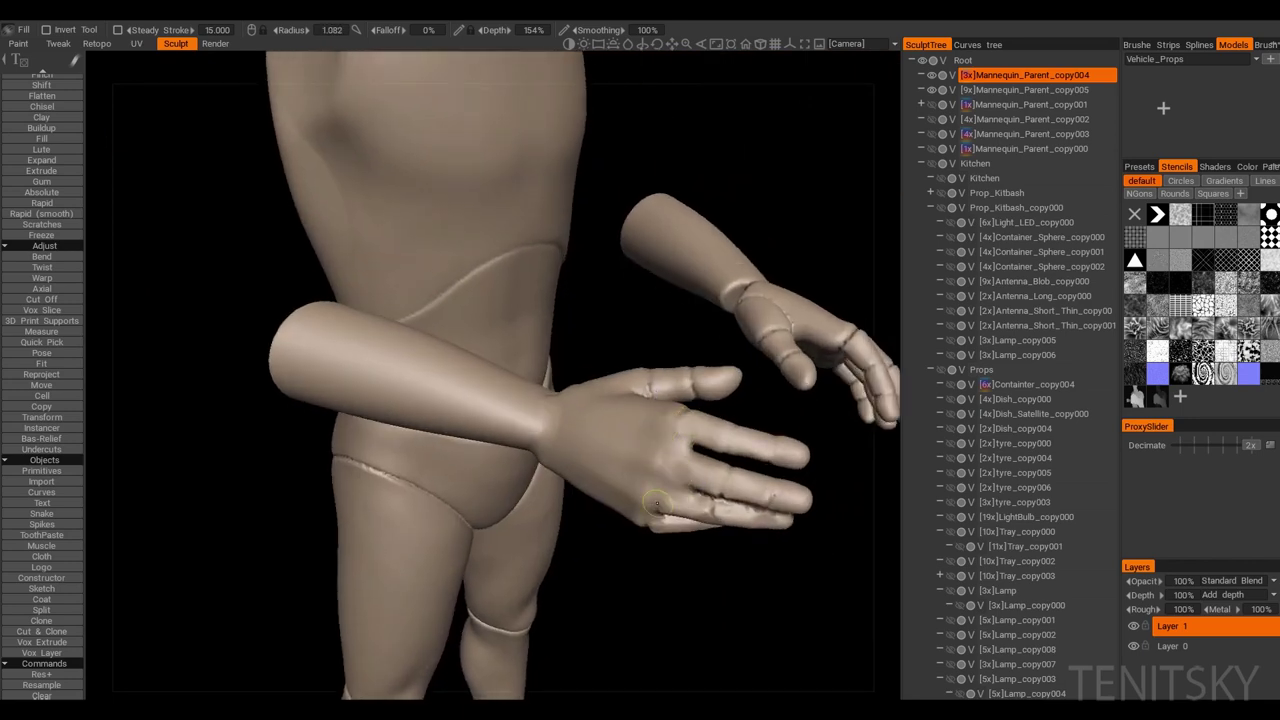
middle_click_drag(655, 503, 432, 440)
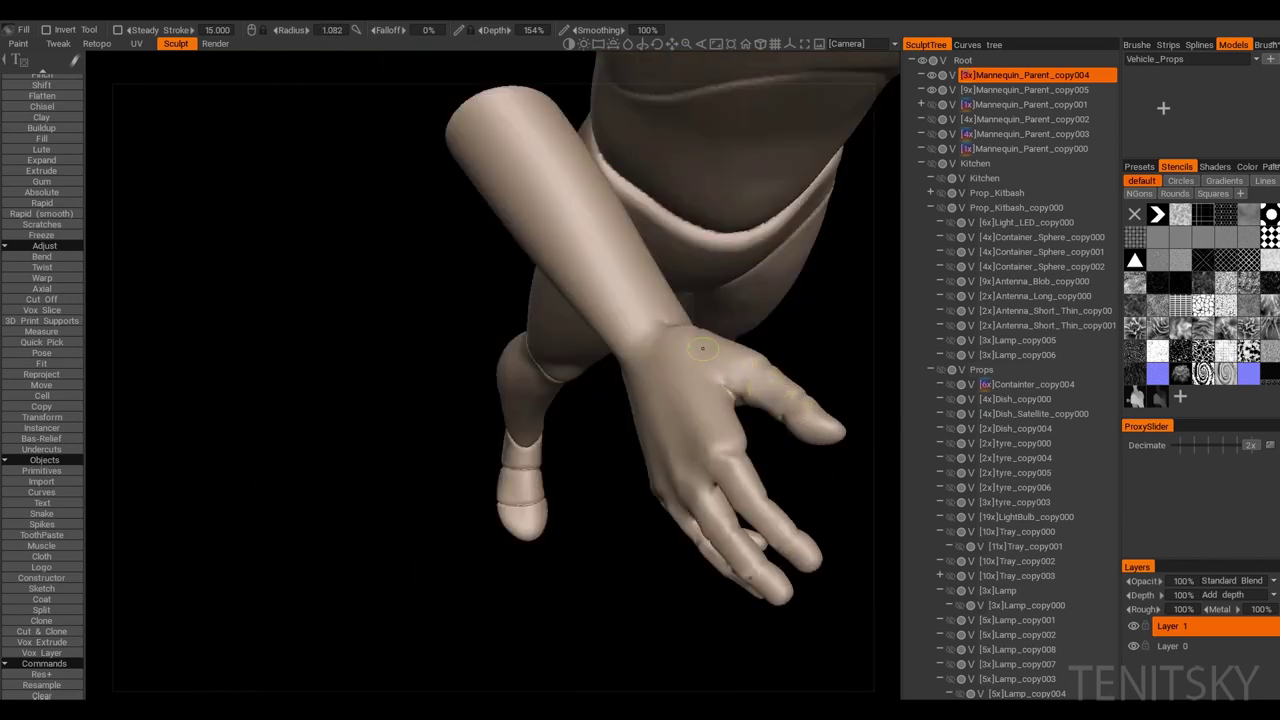
scroll(702, 348, "down", 5)
scroll(702, 440, "up", 5)
Step: Refine the raised hand and the other hand, then pull back to the whole mannequin
middle_click_drag(702, 440, 703, 530)
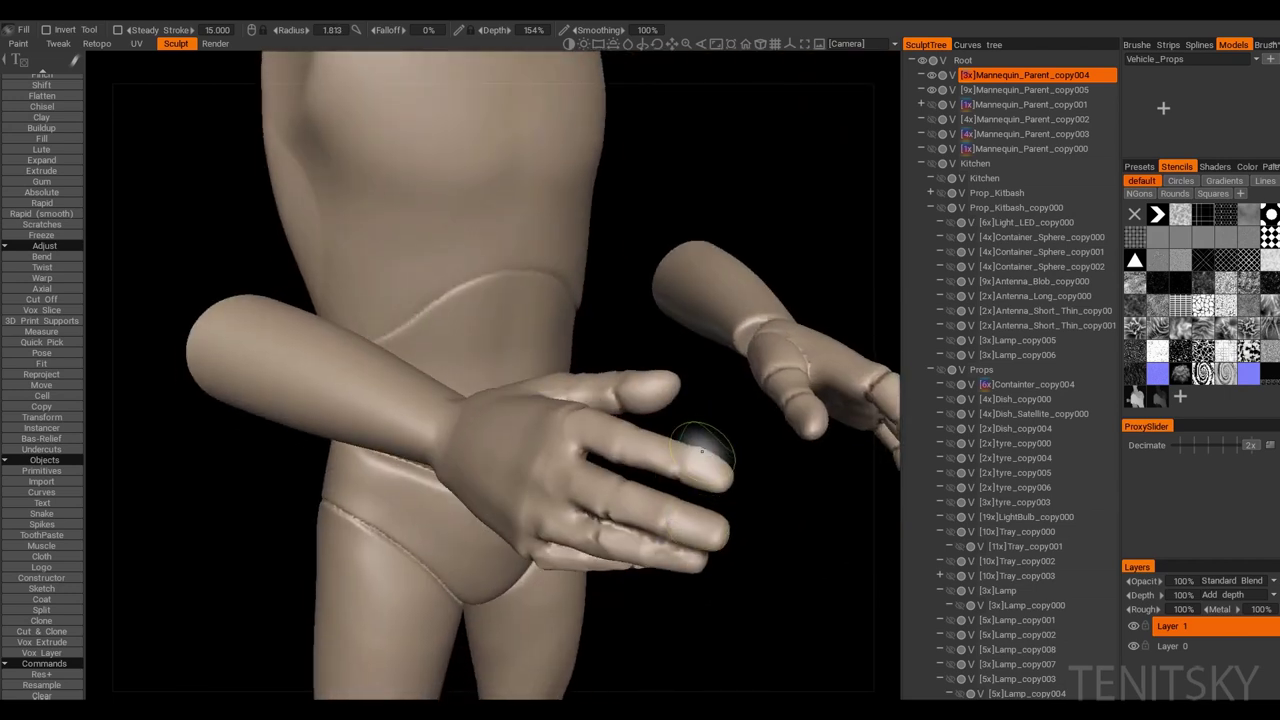
middle_click_drag(703, 452, 530, 476)
middle_click_drag(530, 420, 581, 478)
scroll(624, 456, "down", 5)
scroll(624, 456, "up", 5)
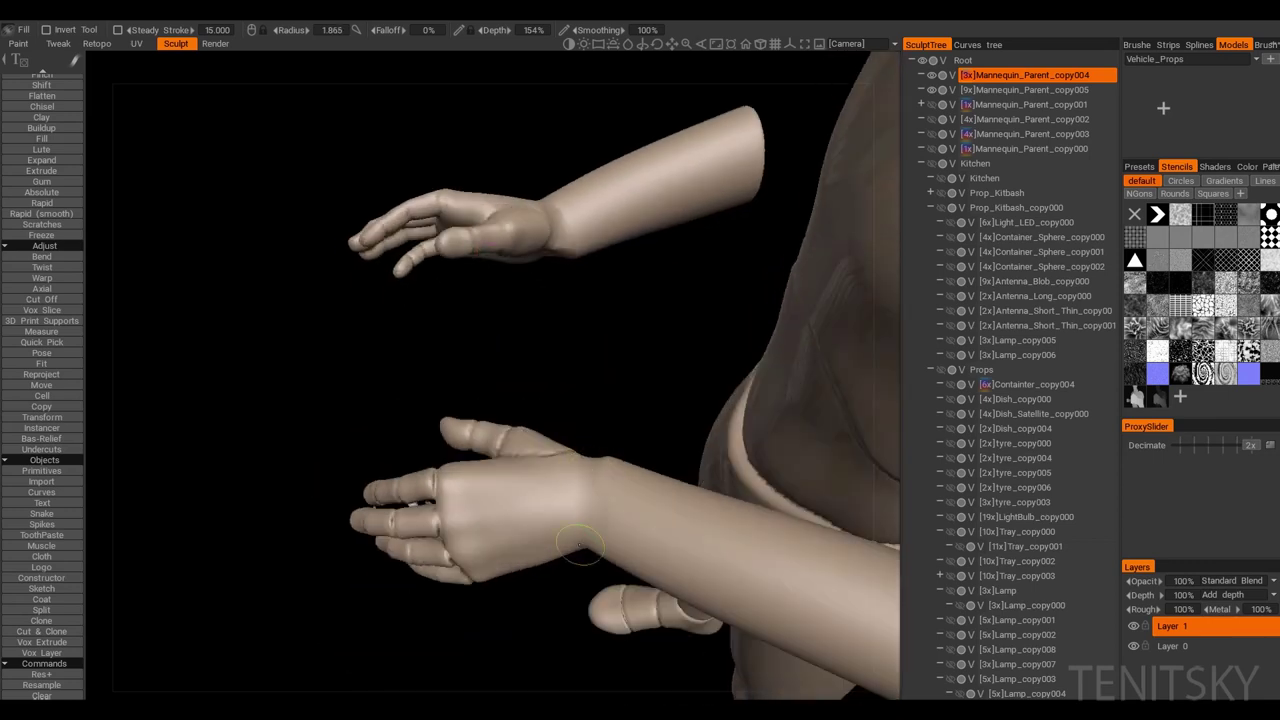
scroll(580, 545, "down", 5)
scroll(580, 545, "up", 8)
middle_click_drag(580, 545, 630, 415)
middle_click_drag(680, 510, 408, 520)
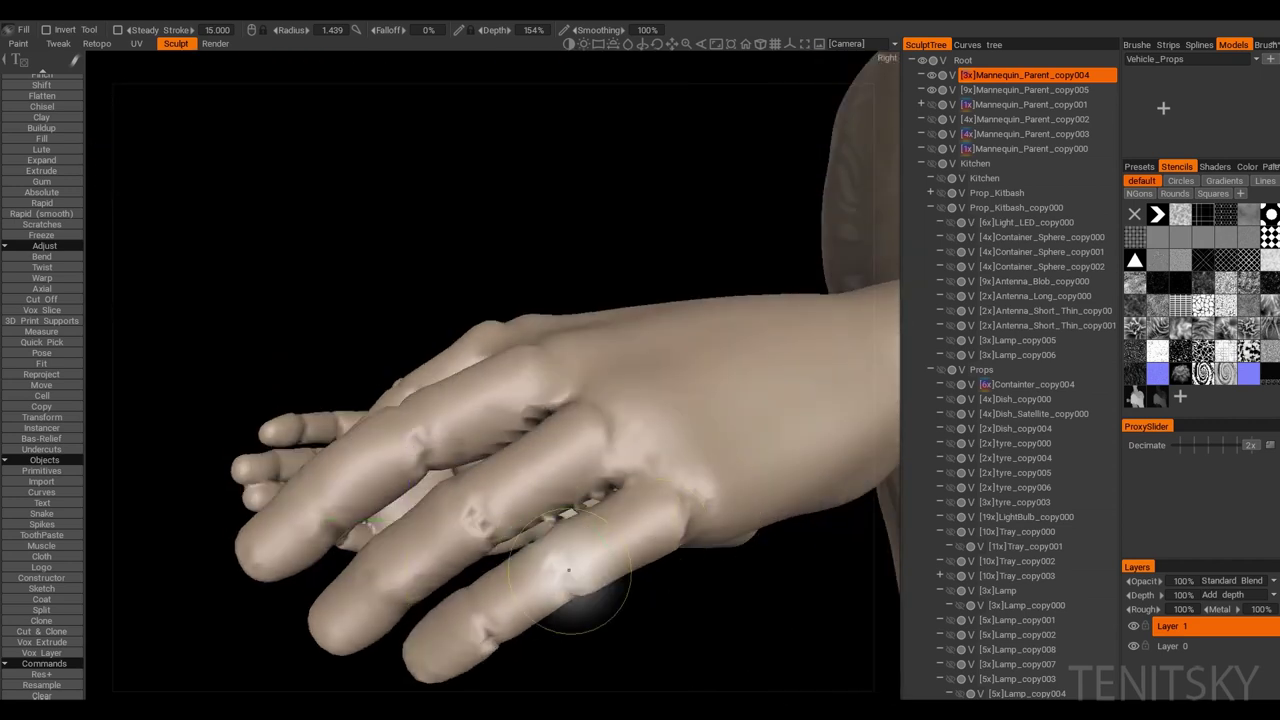
scroll(568, 570, "down", 3)
middle_click_drag(568, 570, 356, 323)
scroll(530, 492, "up", 2)
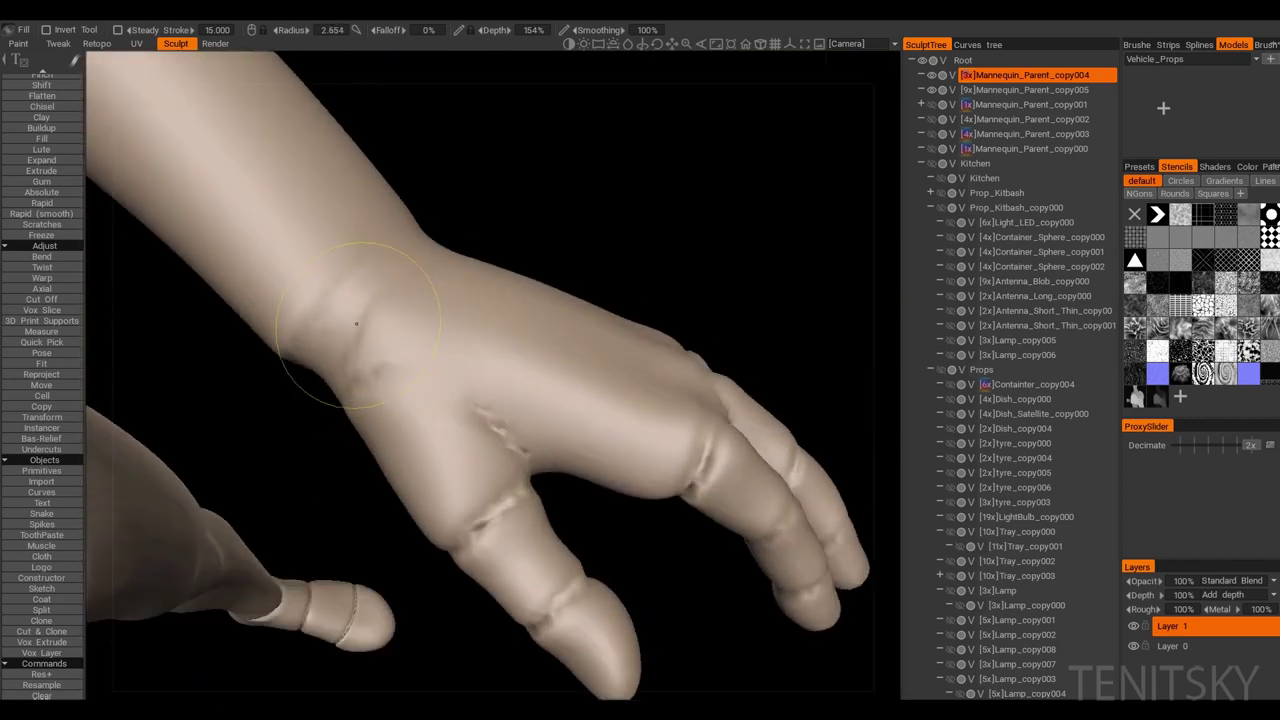
scroll(697, 447, "down", 3)
middle_click_drag(697, 447, 600, 480)
scroll(556, 487, "up", 2)
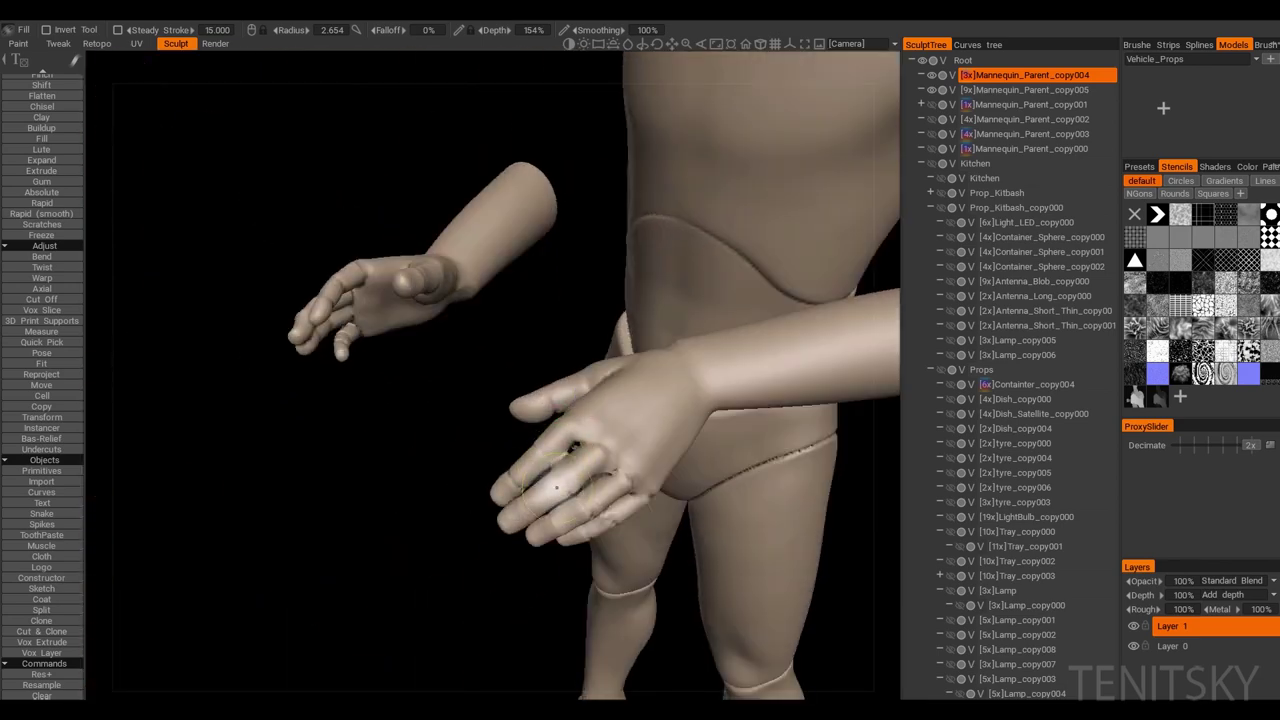
scroll(512, 478, "down", 5)
middle_click_drag(512, 478, 540, 470)
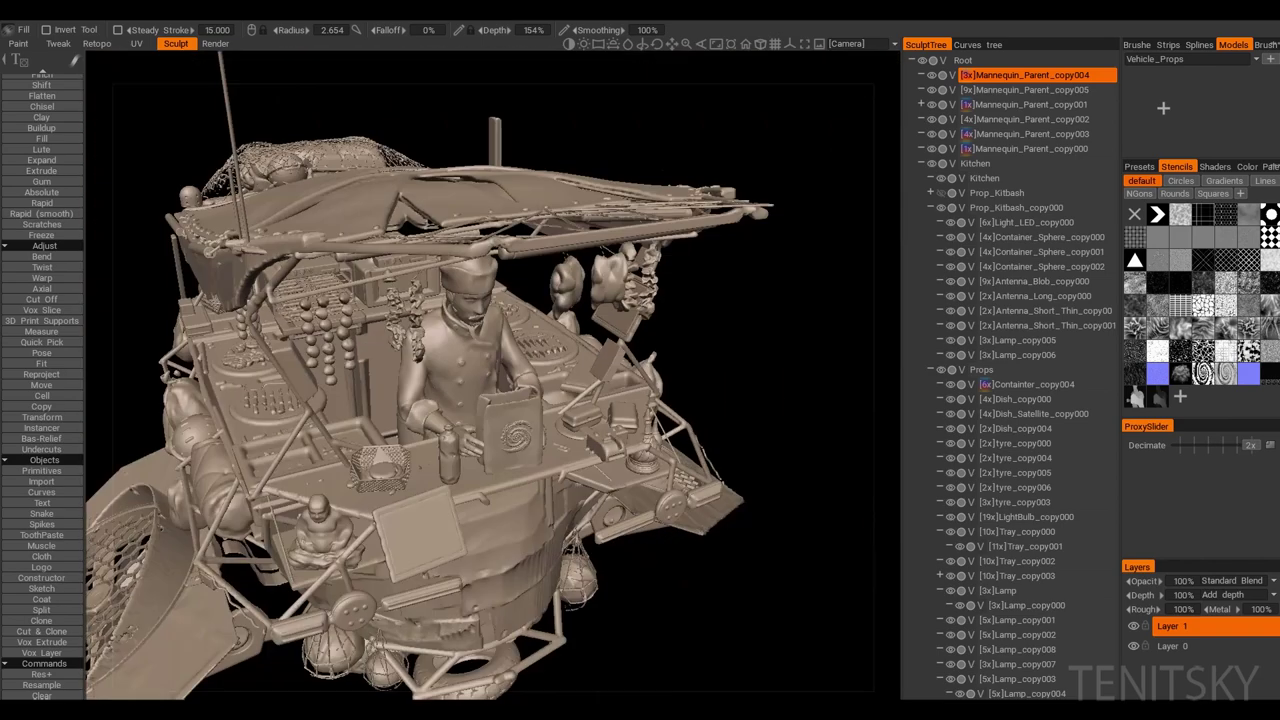
Step: Turn the vehicle to a side view and close in on the cook's head
middle_click_drag(490, 375, 420, 380)
scroll(490, 375, "up", 8)
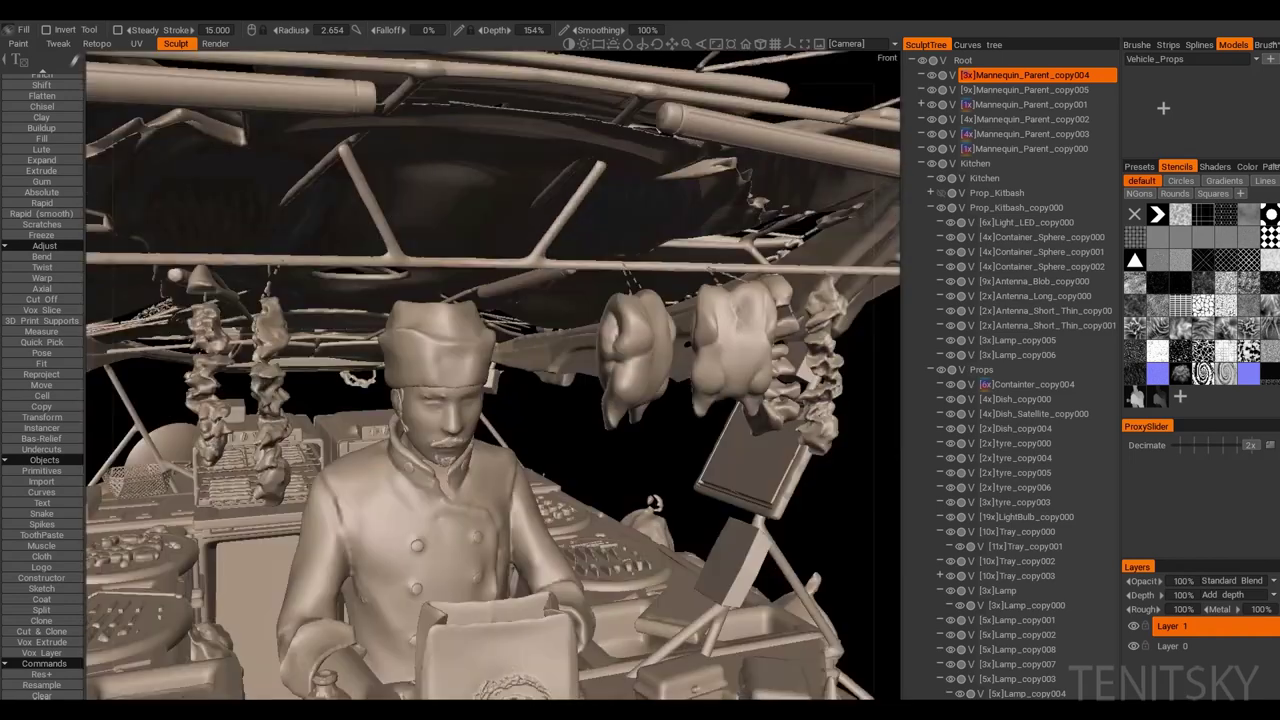
scroll(490, 375, "down", 5)
scroll(490, 375, "up", 10)
scroll(490, 375, "down", 4)
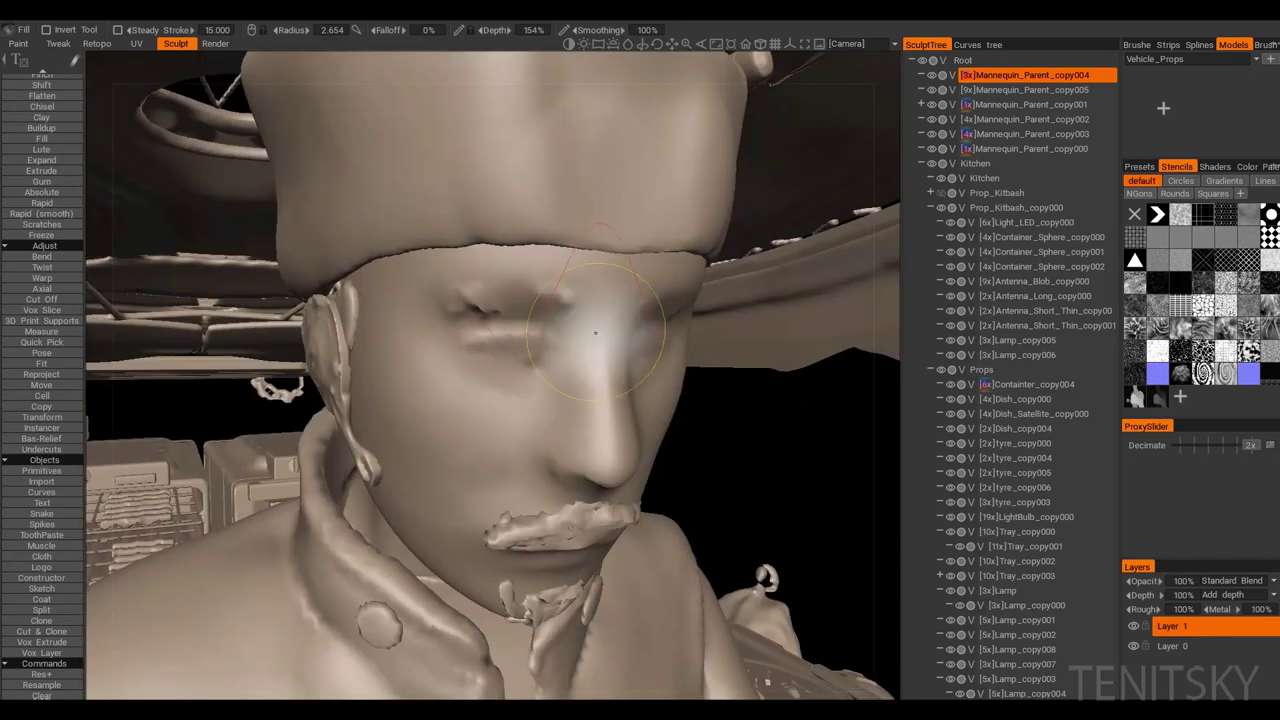
scroll(490, 375, "up", 2)
middle_click_drag(490, 375, 430, 380)
Step: With Pinch, sharpen detail in the cook's eyes, nose and brow
left_click(41, 75)
mouse_move(600, 300)
middle_mouse_down()
mouse_move(775, 171)
mouse_move(504, 400)
mouse_move(560, 380)
mouse_move(520, 350)
mouse_move(530, 309)
middle_mouse_up()
middle_click_drag(497, 225, 483, 320)
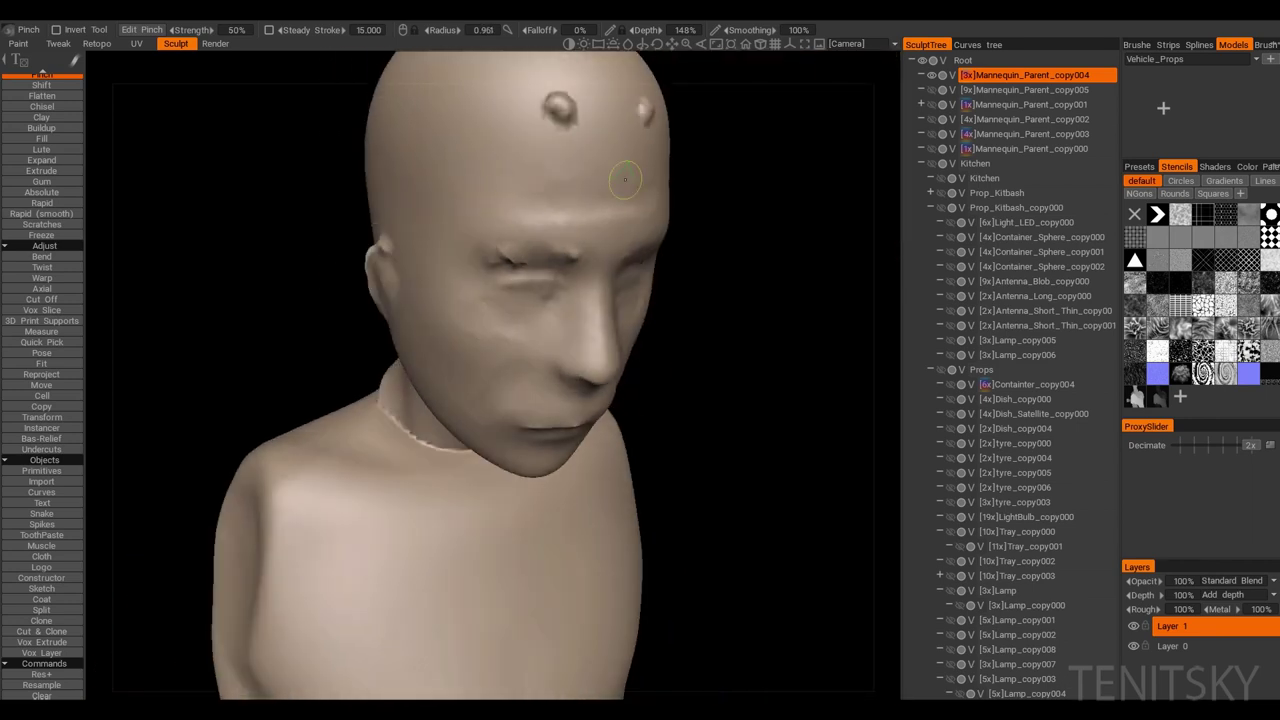
middle_click_drag(625, 180, 570, 190)
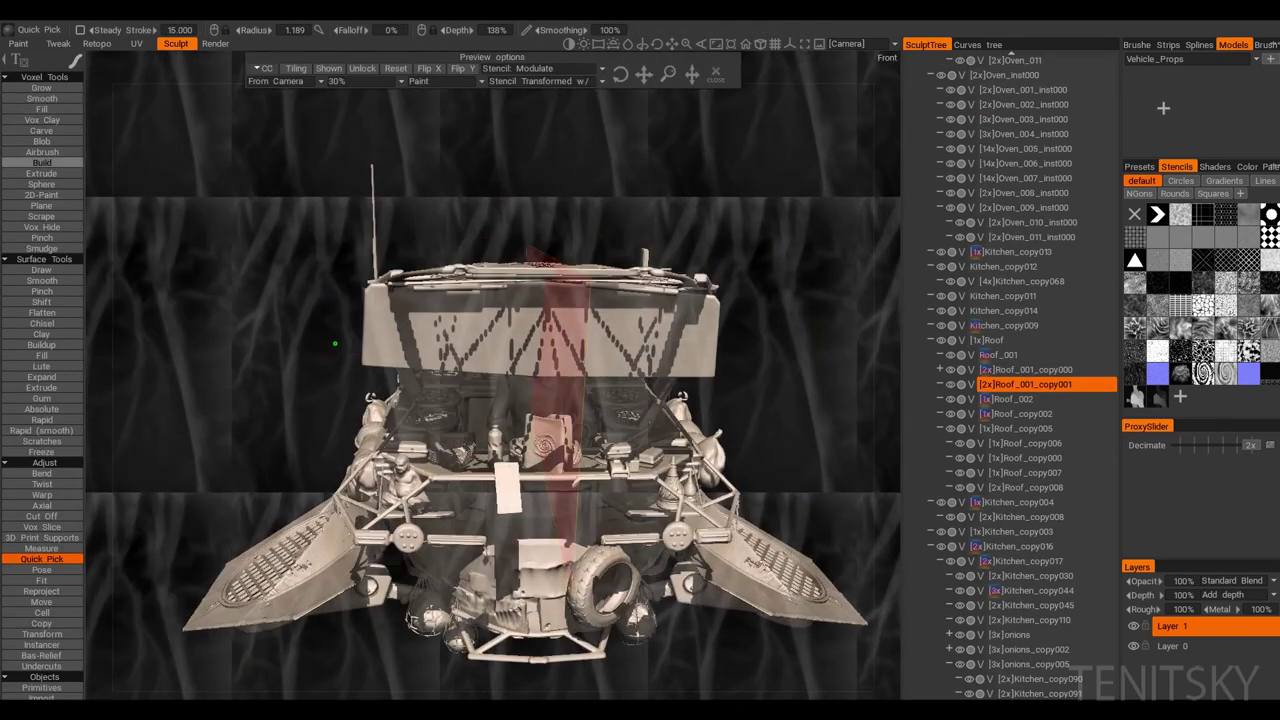
Step: Emboss the stencil into the canopy with Voxel Extrude, then cycle through Transform, Quick Pick and Vox Hide
left_click(41, 173)
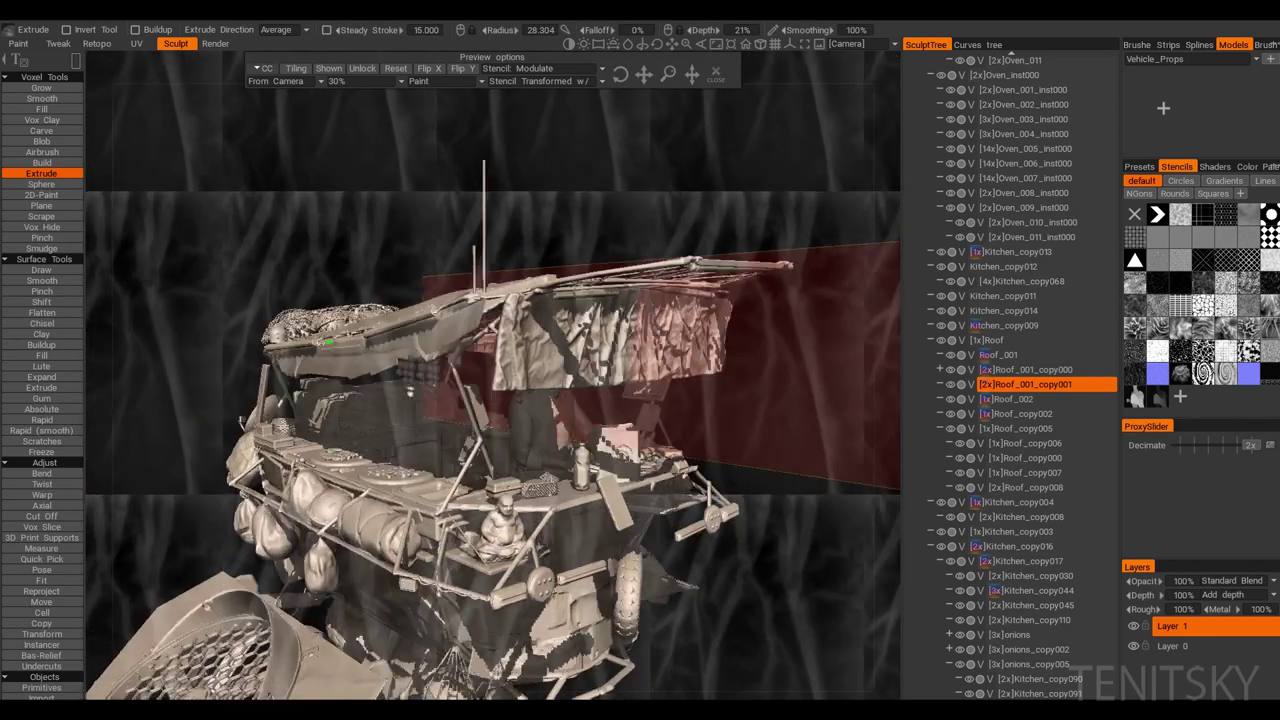
key("t")
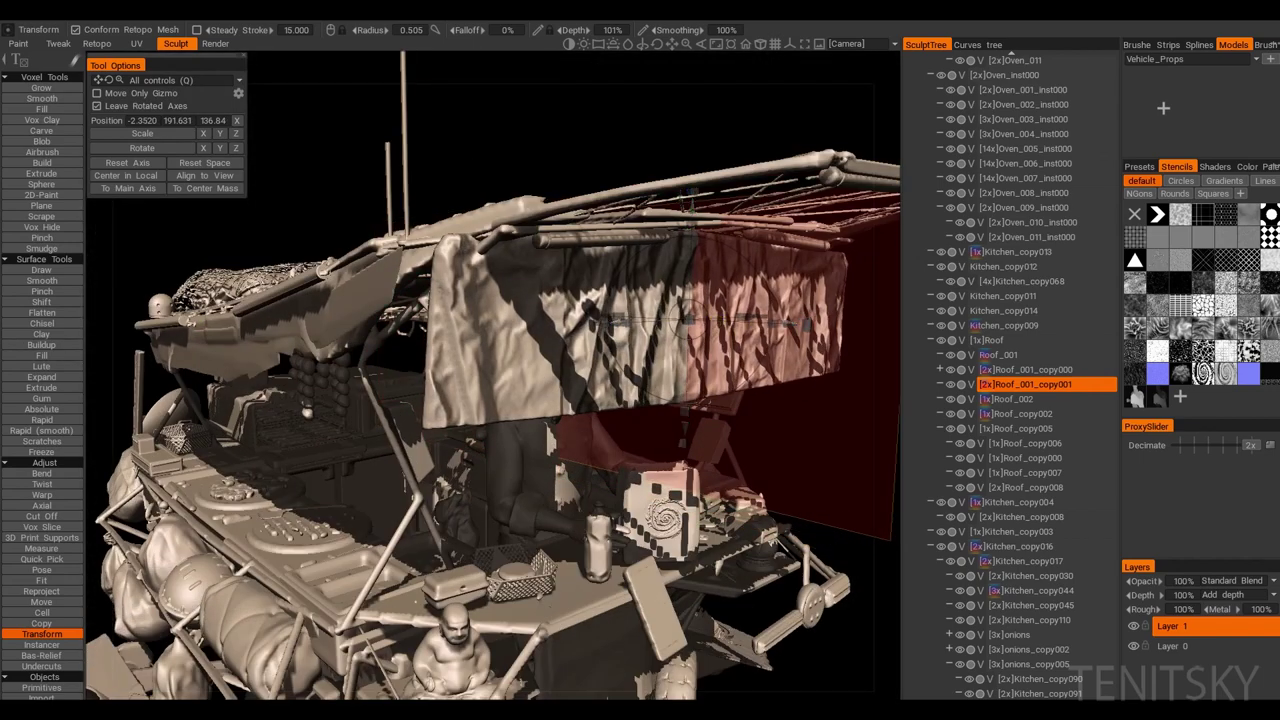
key("q")
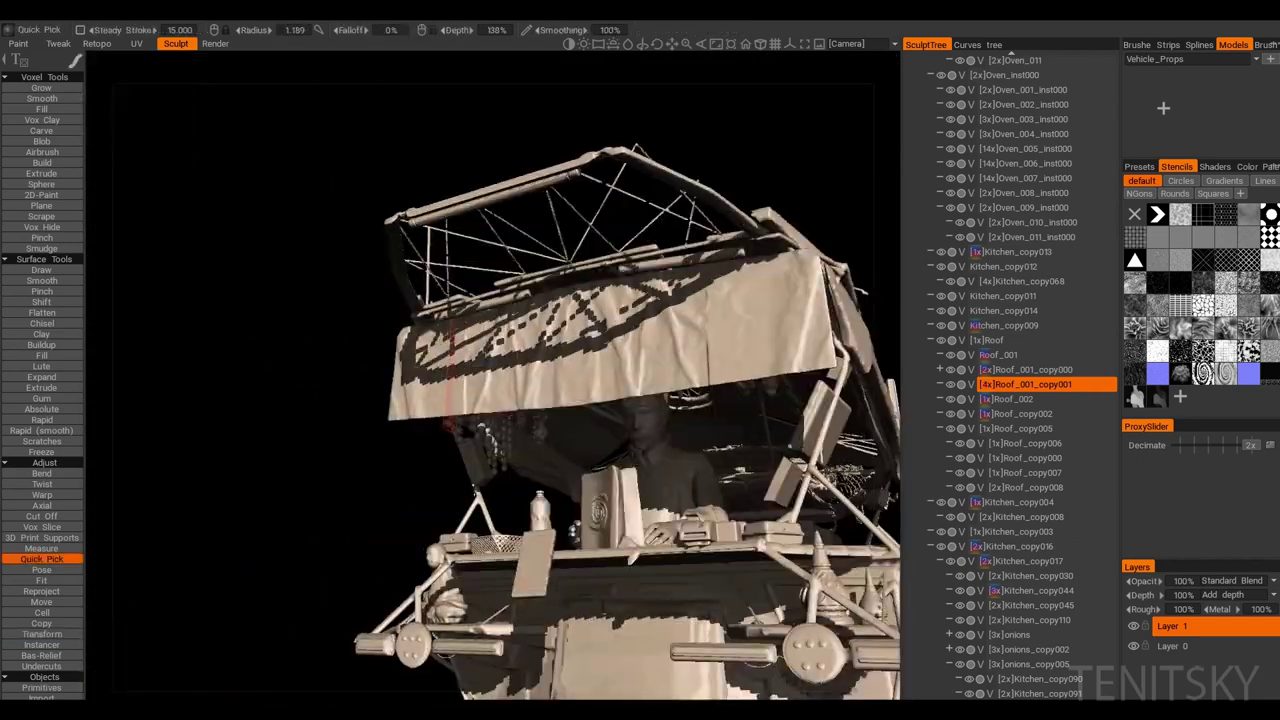
key("h")
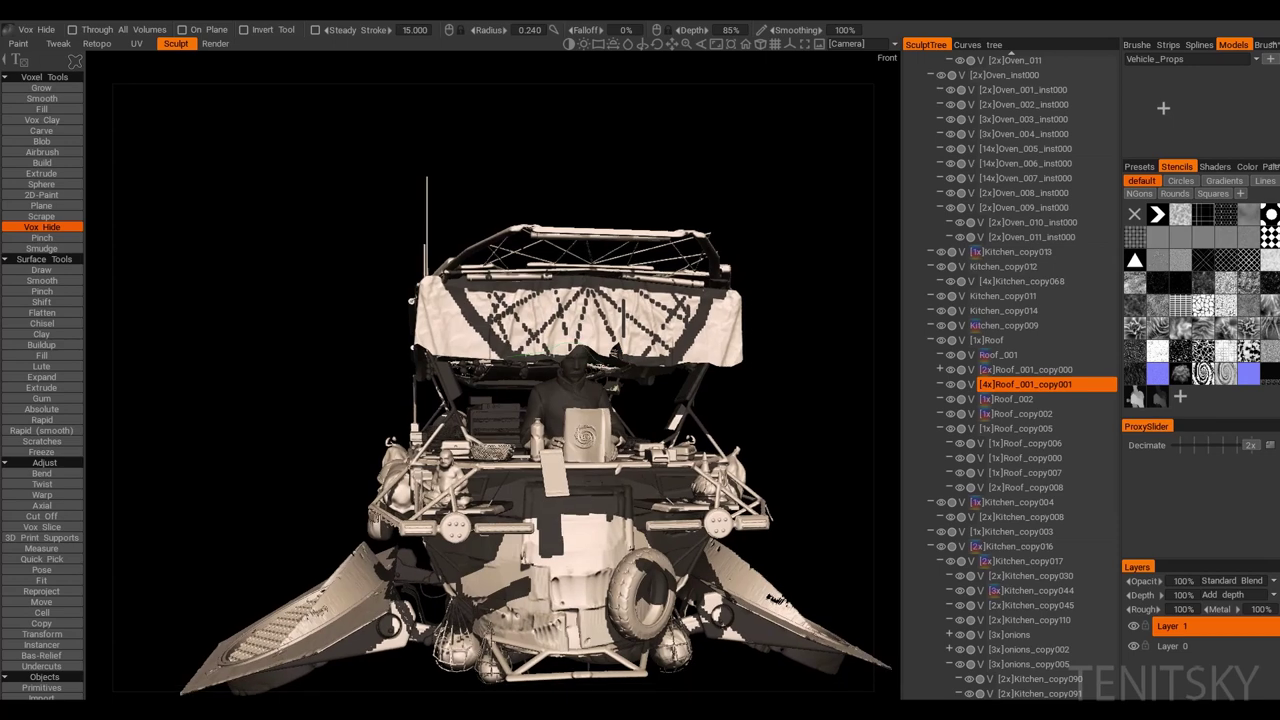
Step: Select the Roof_copy002 panel and bring up volume smoothing at Smoothing Degree 1.000
scroll(500, 380, "up", 3)
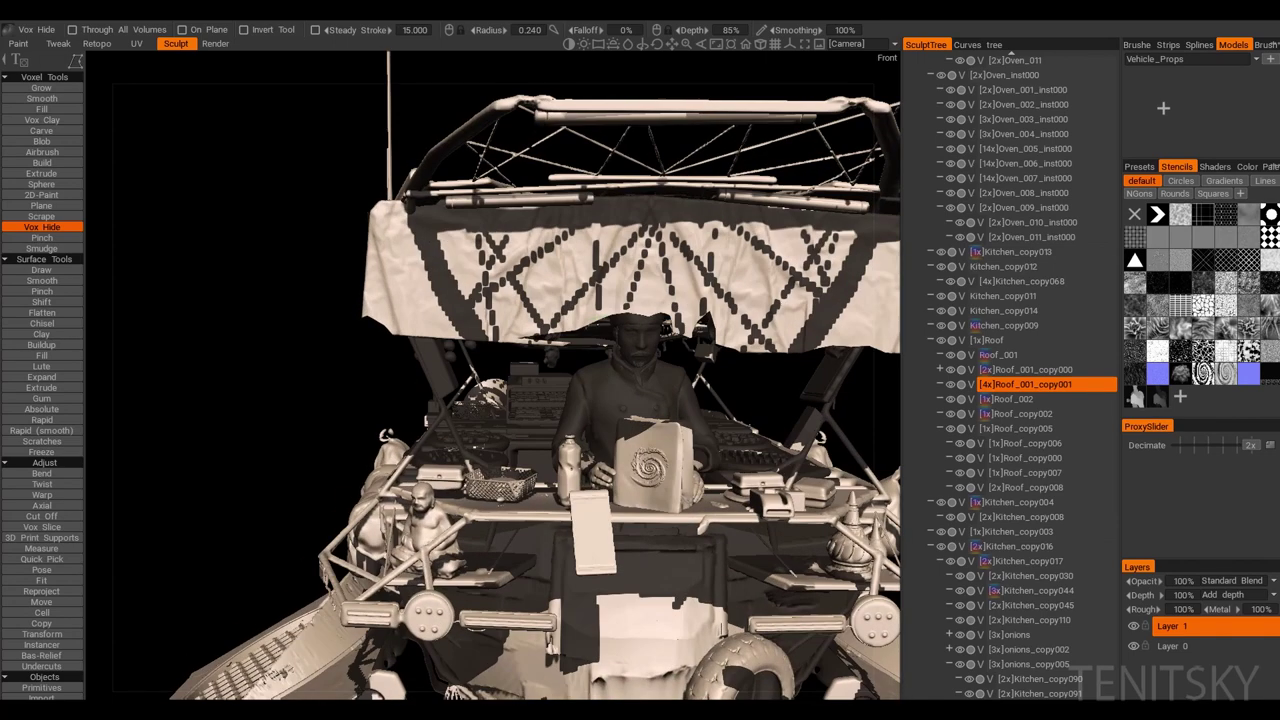
left_click_drag(500, 380, 580, 300)
left_click(1015, 413)
scroll(500, 380, "up", 3)
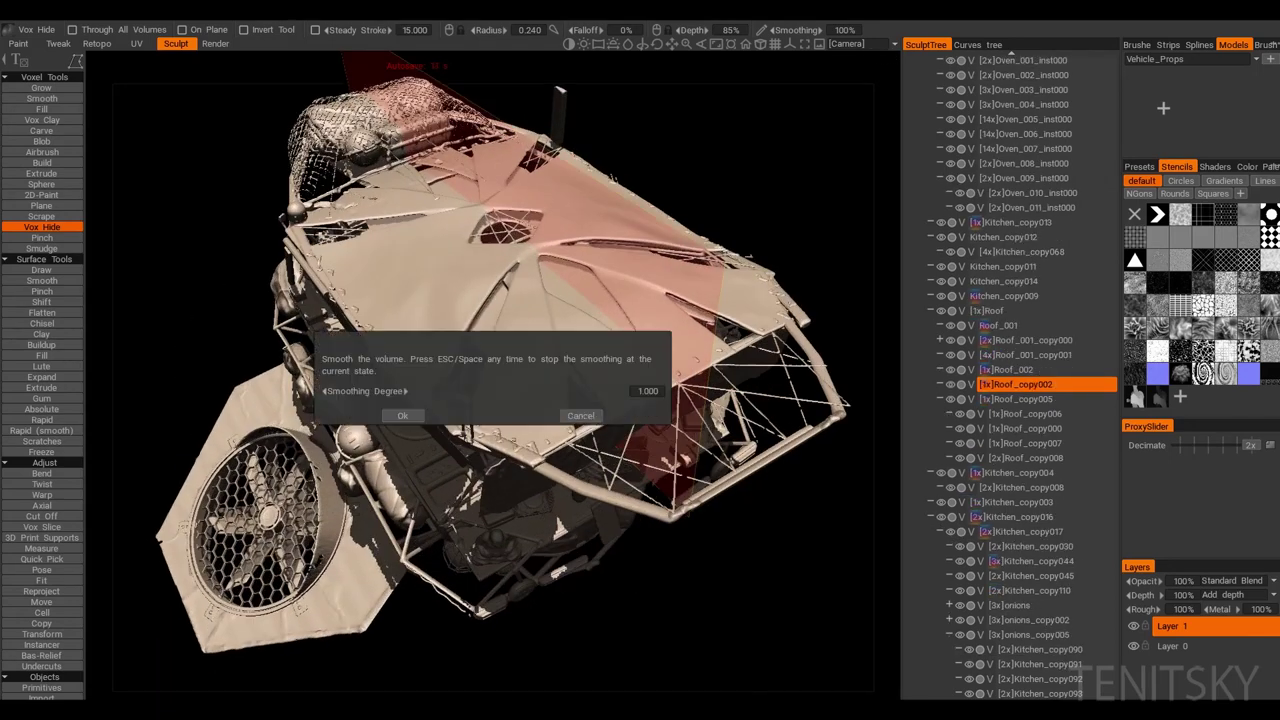
Step: Dismiss the smoothing prompt, then stencil-extrude a rectangle across the roof at 5% depth
key("Return")
left_click_drag(560, 360, 360, 350)
left_click(41, 173)
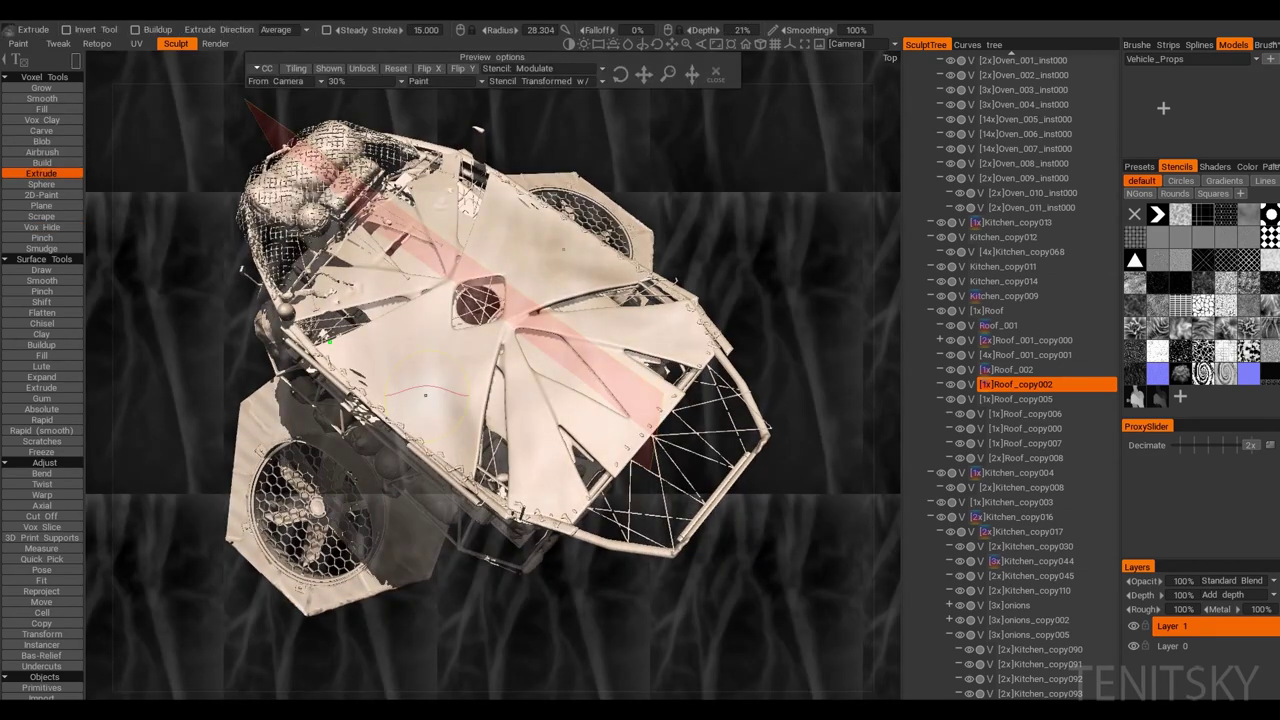
left_click_drag(455, 383, 465, 443)
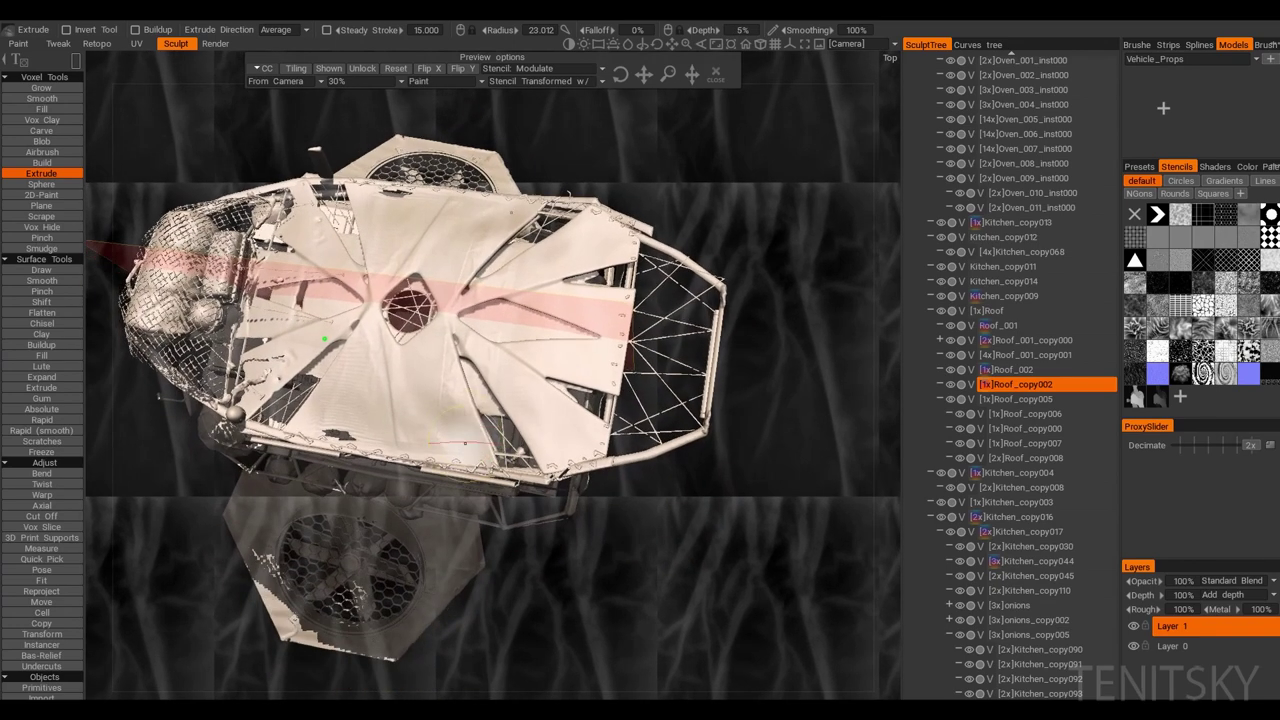
left_click_drag(195, 463, 660, 166)
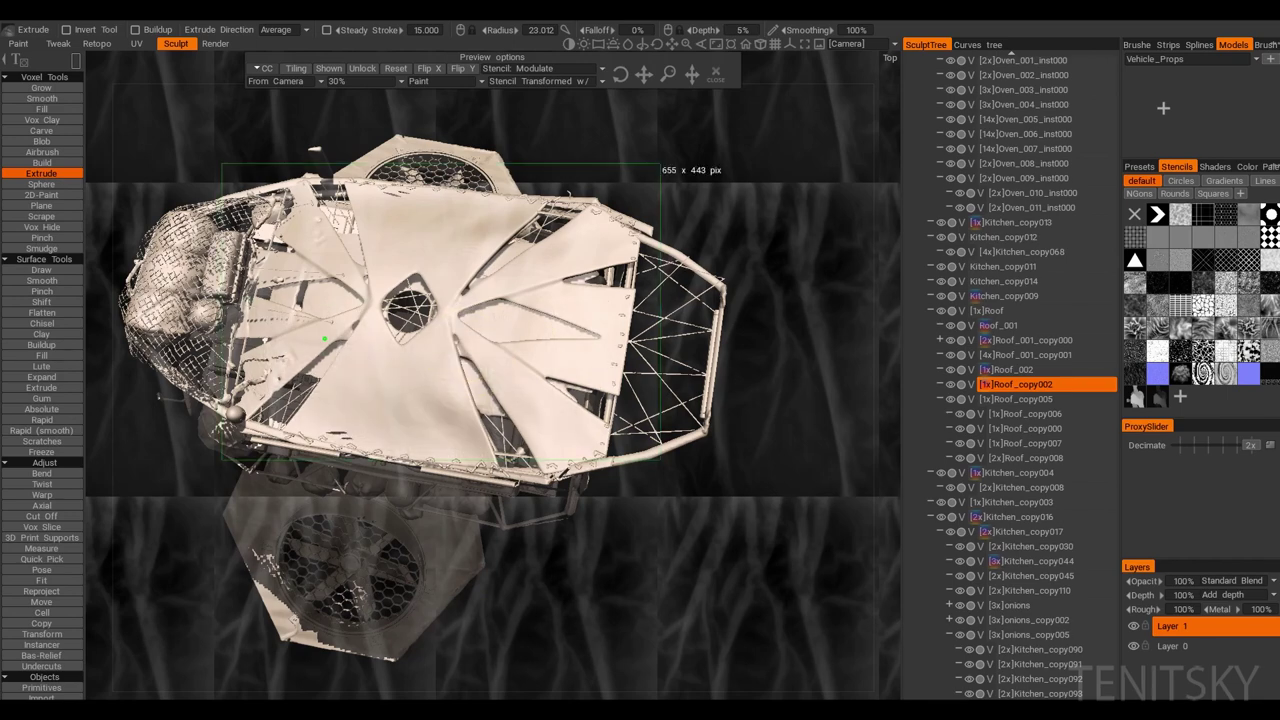
left_click_drag(325, 340, 350, 320)
Step: Carve mirrored grooves into the roof panels with Symmetry on, then pick Lamp_copy007
scroll(444, 194, "up", 10)
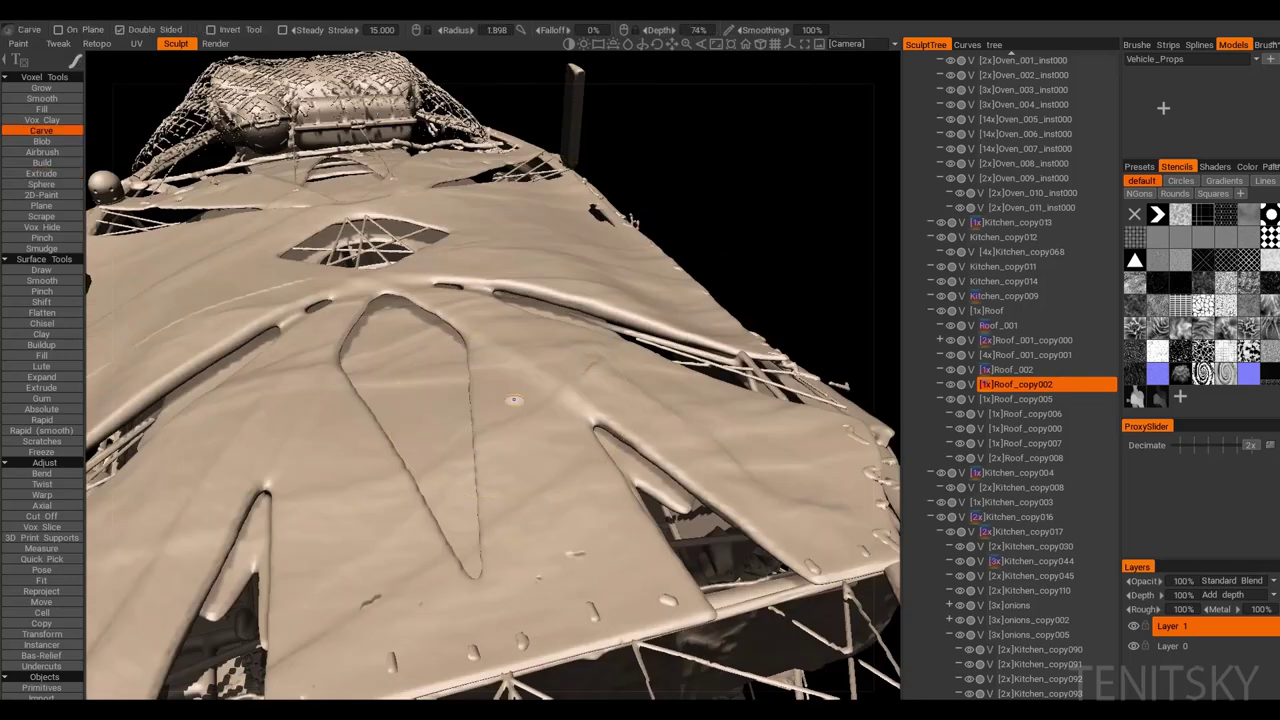
left_click(421, 326)
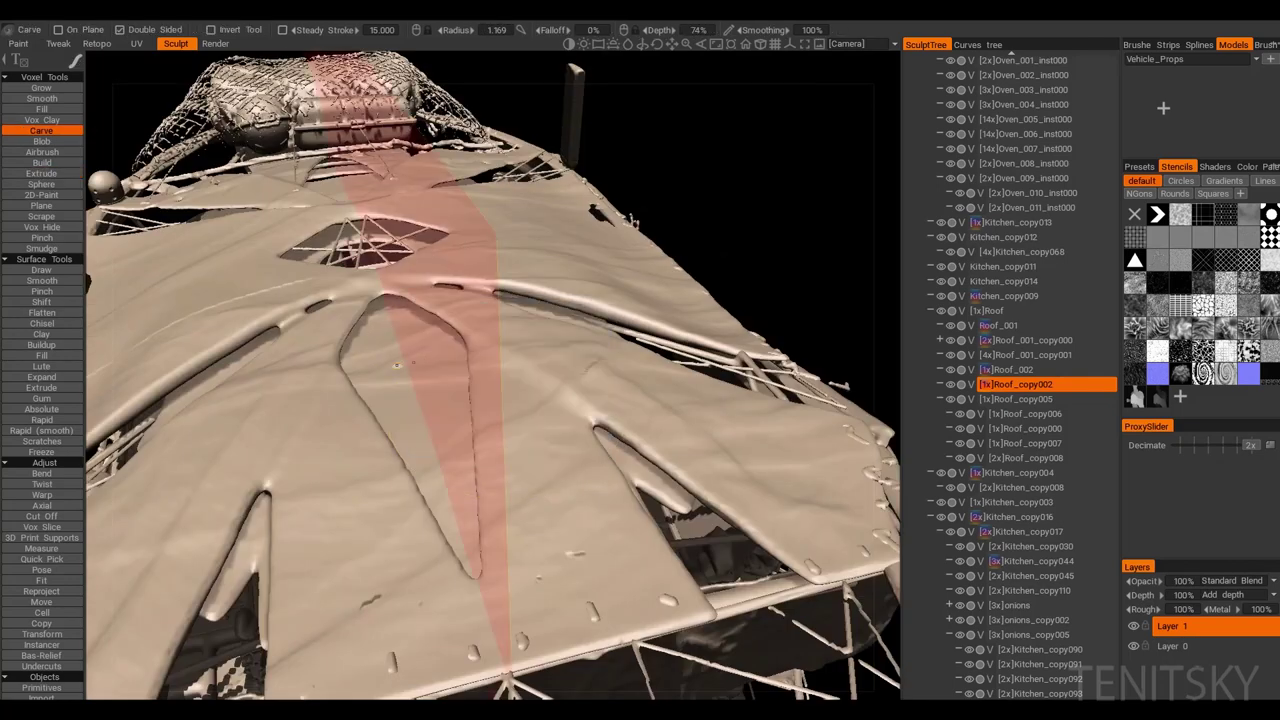
left_click_drag(377, 401, 350, 380)
left_click_drag(592, 420, 500, 430)
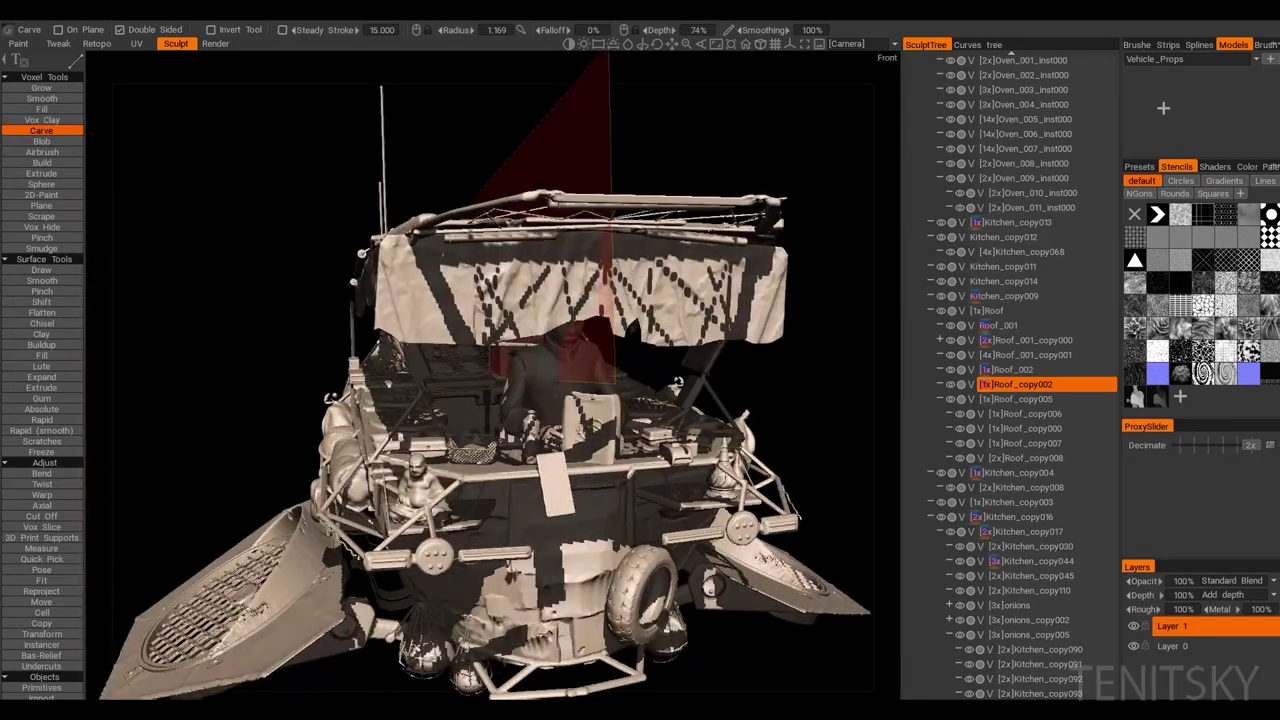
left_click(41, 559)
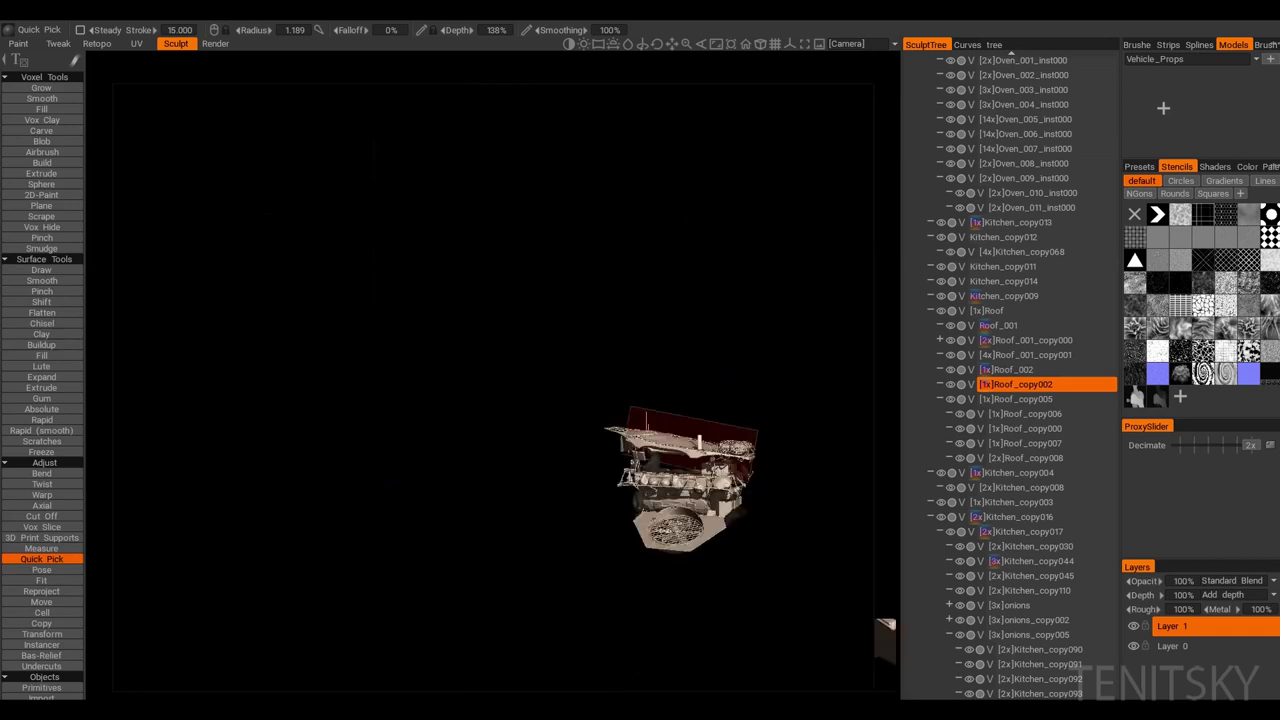
scroll(1010, 380, "down", 10)
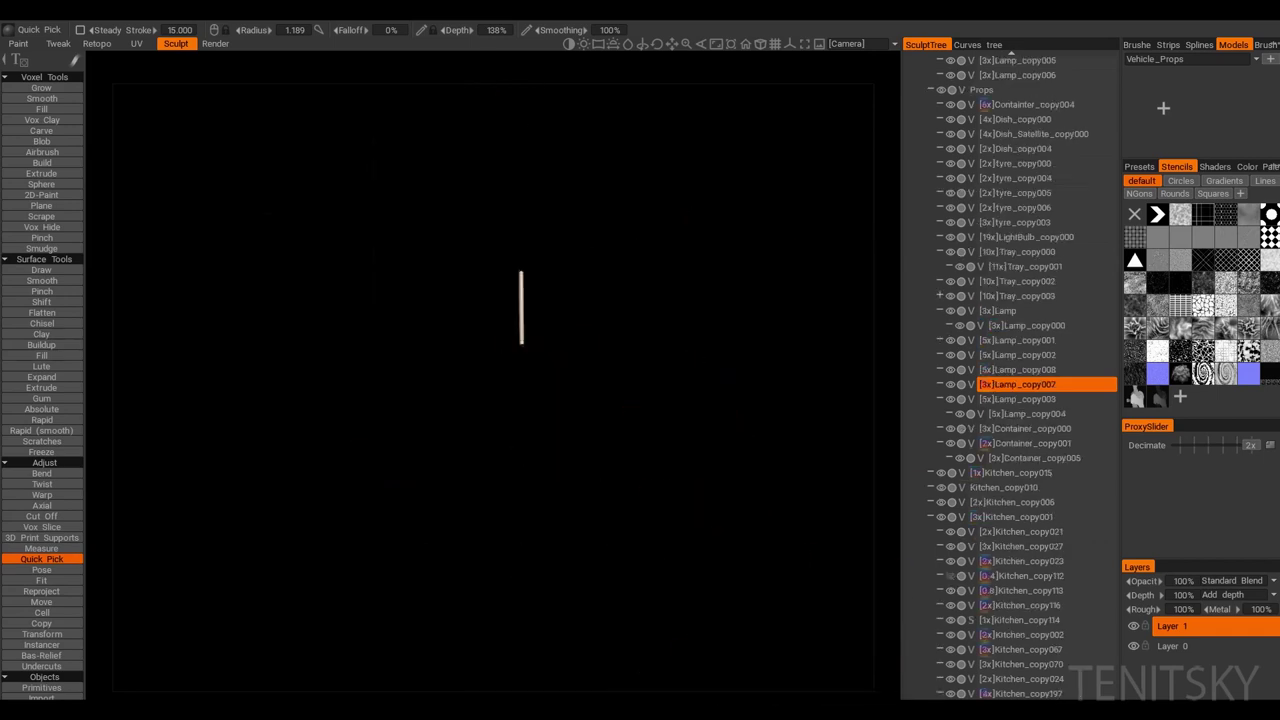